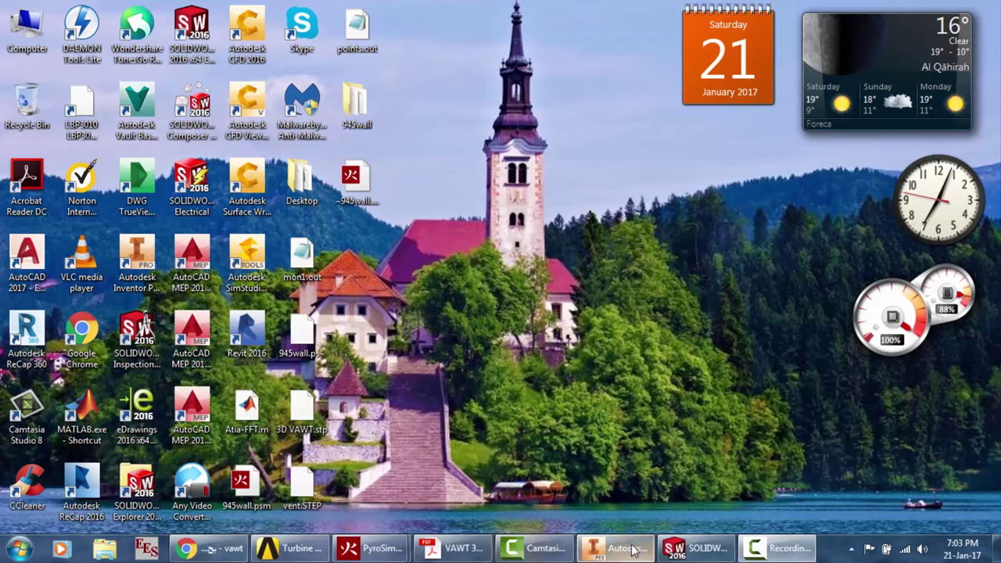
# Bring up the Airfoil.ipt part in Inventor, then switch to Chrome and open youtube.com in a new tab
pyautogui.click(621, 397)
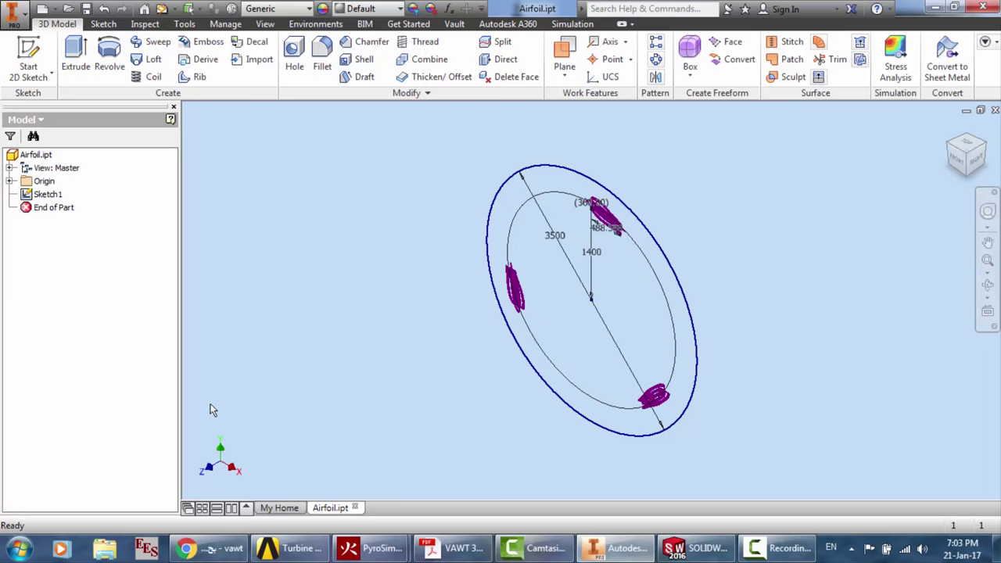
pyautogui.click(207, 548)
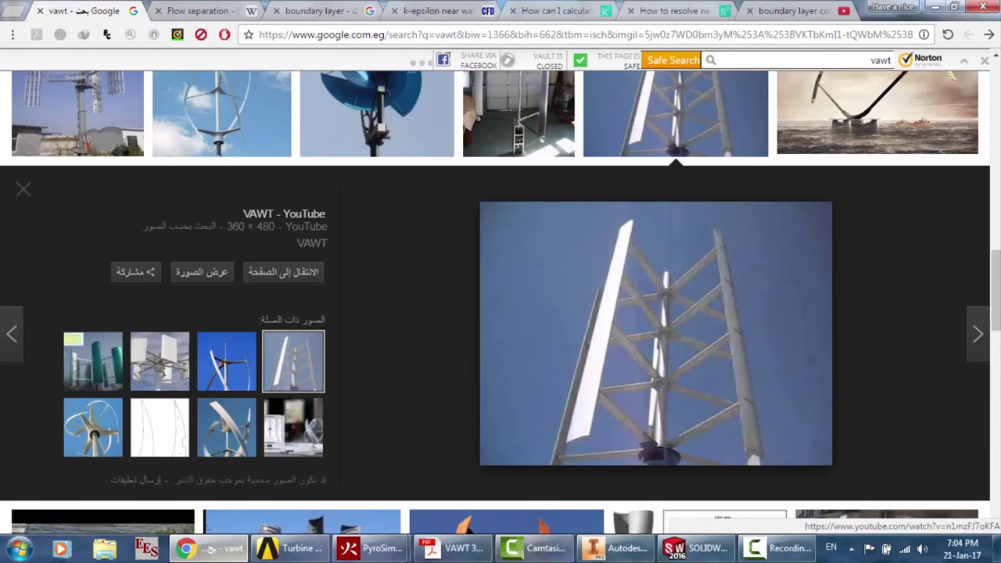
pyautogui.click(17, 12)
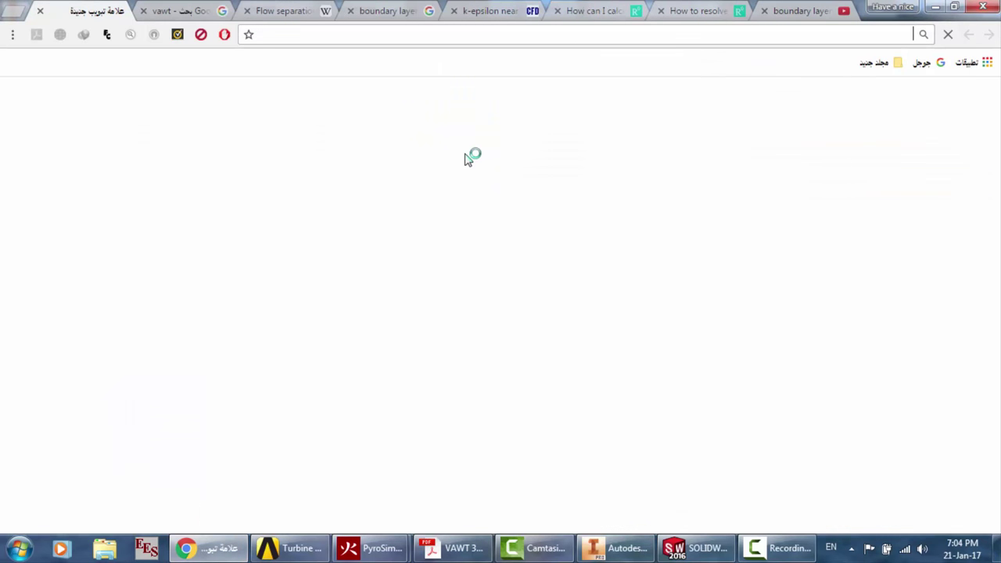
pyautogui.write('youtube.com')
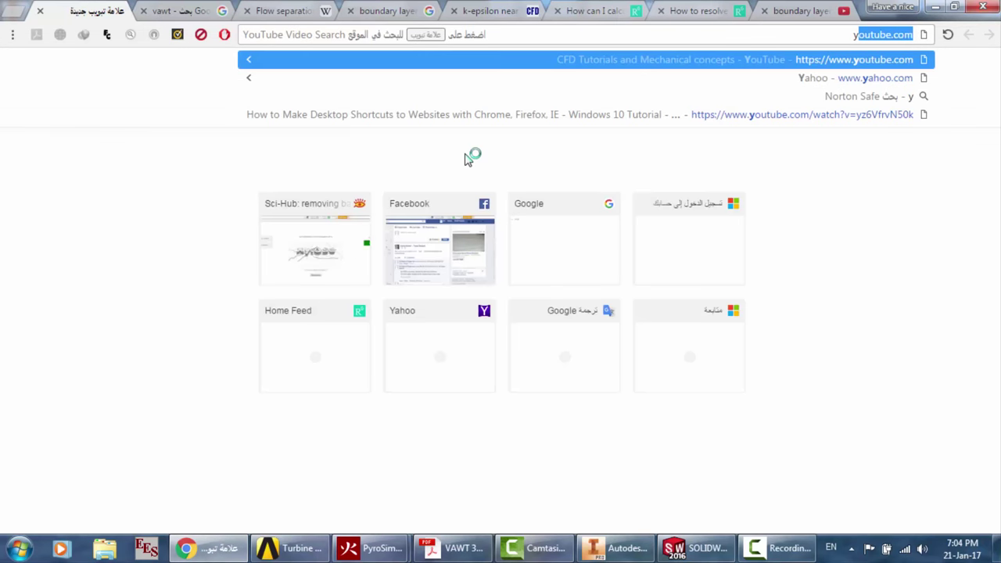
pyautogui.press('Return')
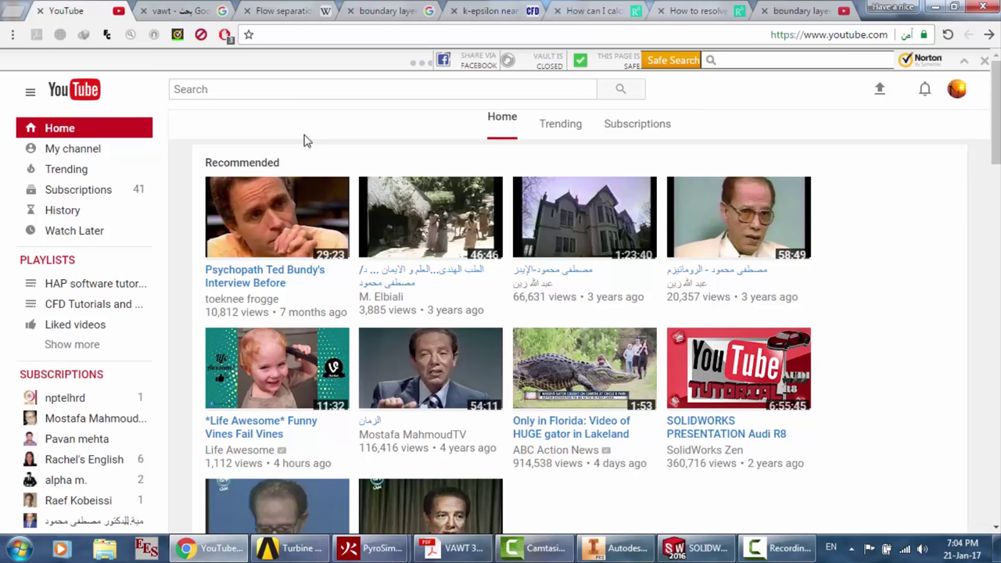
# Search YouTube for "a vawt sliding mesh", look through the listed simulation videos and close the tab
pyautogui.write('a vawt sl')
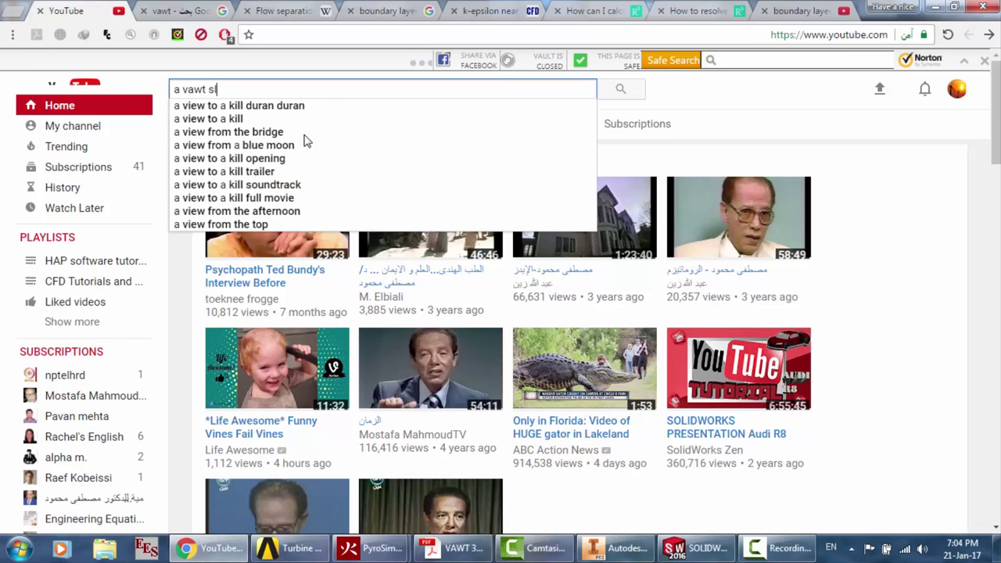
pyautogui.write('iding mes')
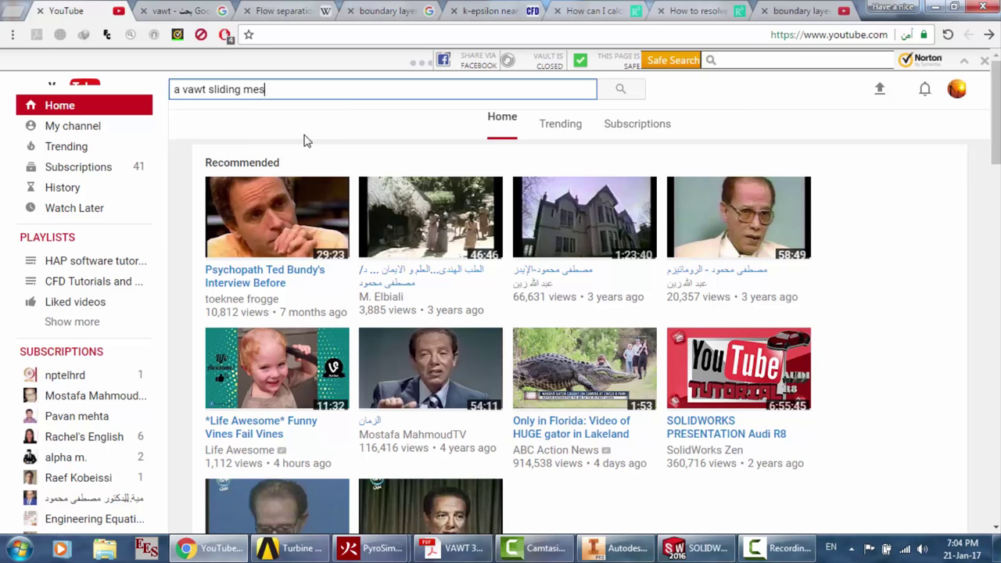
pyautogui.write('h')
pyautogui.press('Return')
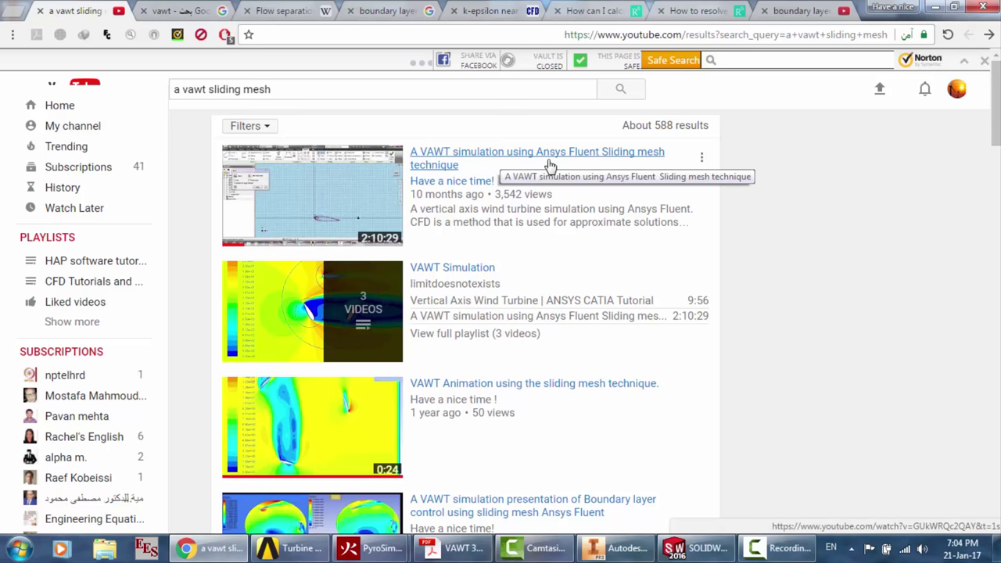
pyautogui.scroll(-3, 521, 159)
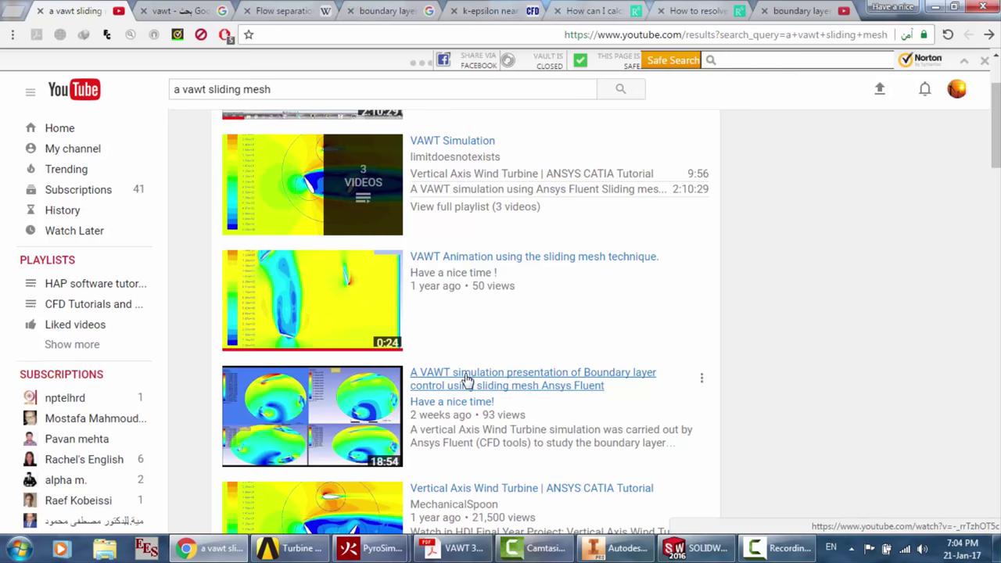
pyautogui.scroll(3, 463, 380)
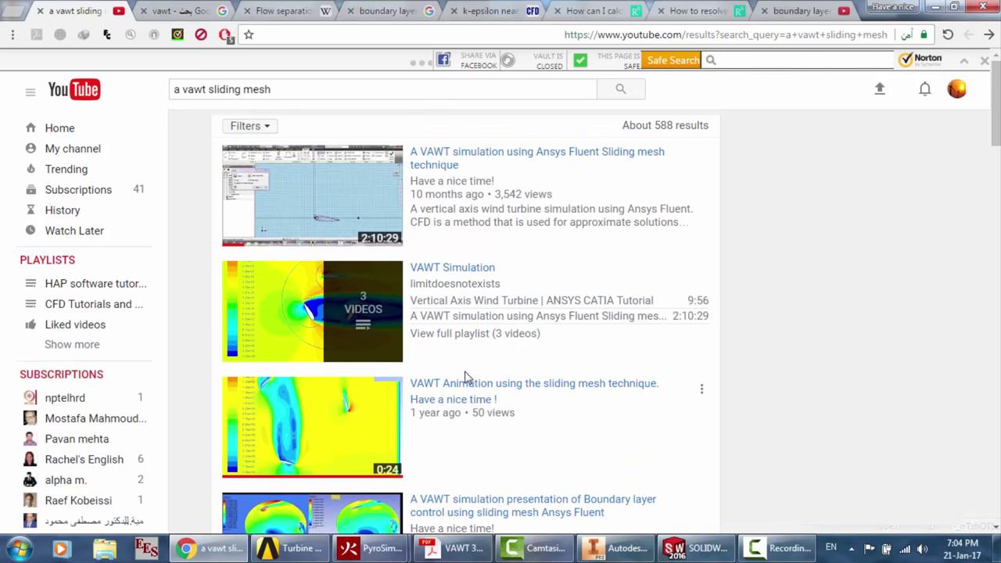
pyautogui.click(40, 11)
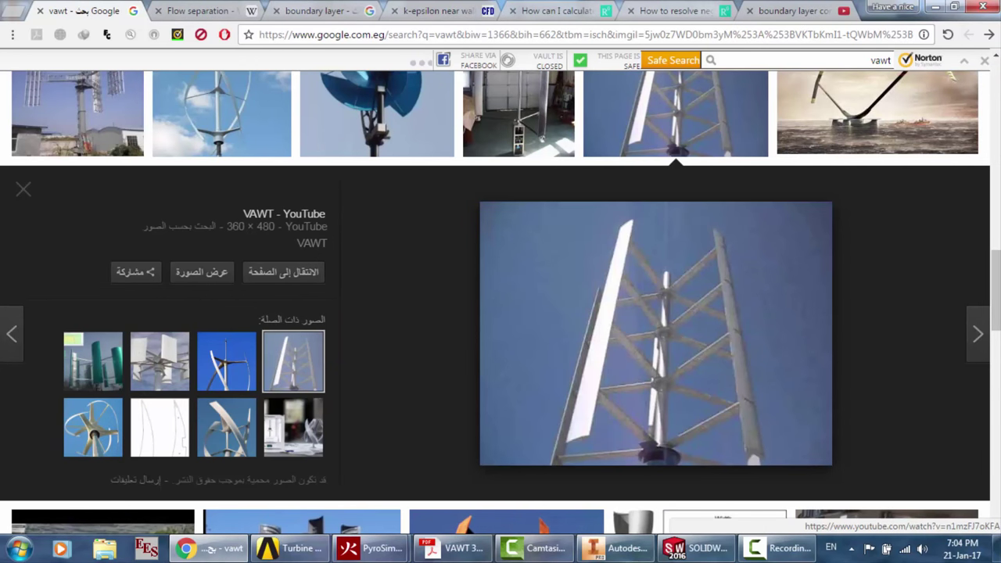
# Compare the airfoil sketch in Inventor with the helical and straight-bladed turbine photos in Chrome's image results
pyautogui.click(615, 548)
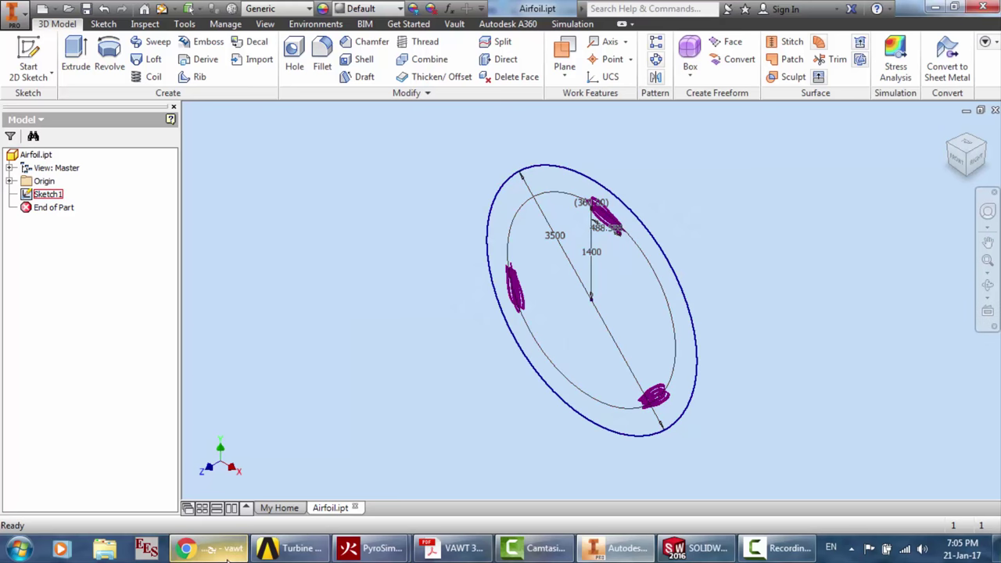
pyautogui.click(207, 548)
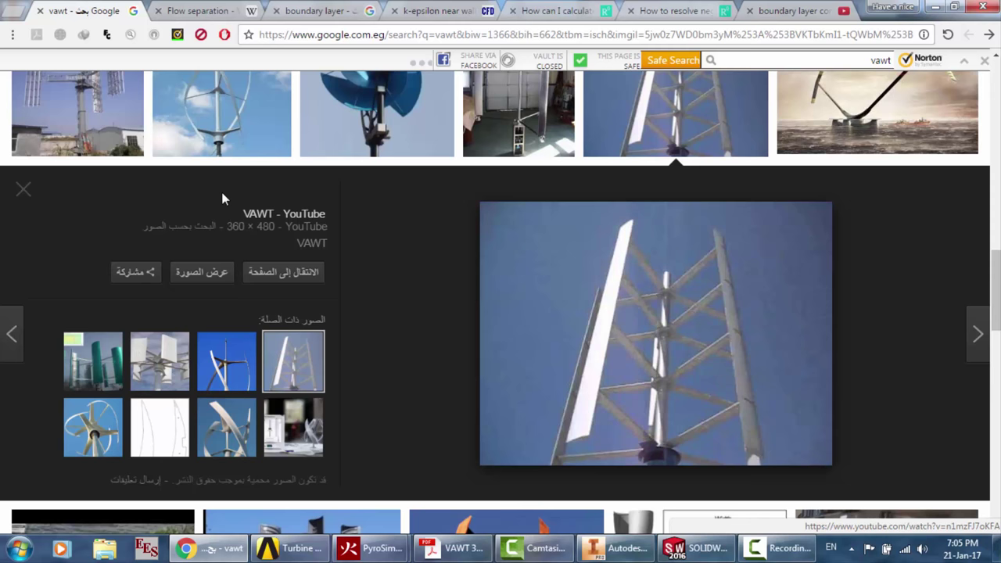
pyautogui.click(218, 111)
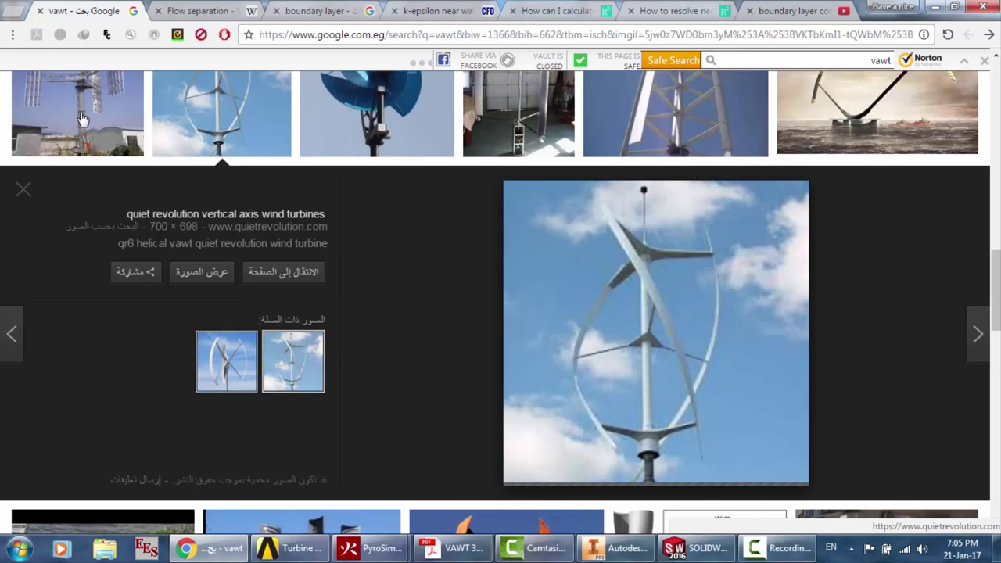
pyautogui.click(737, 147)
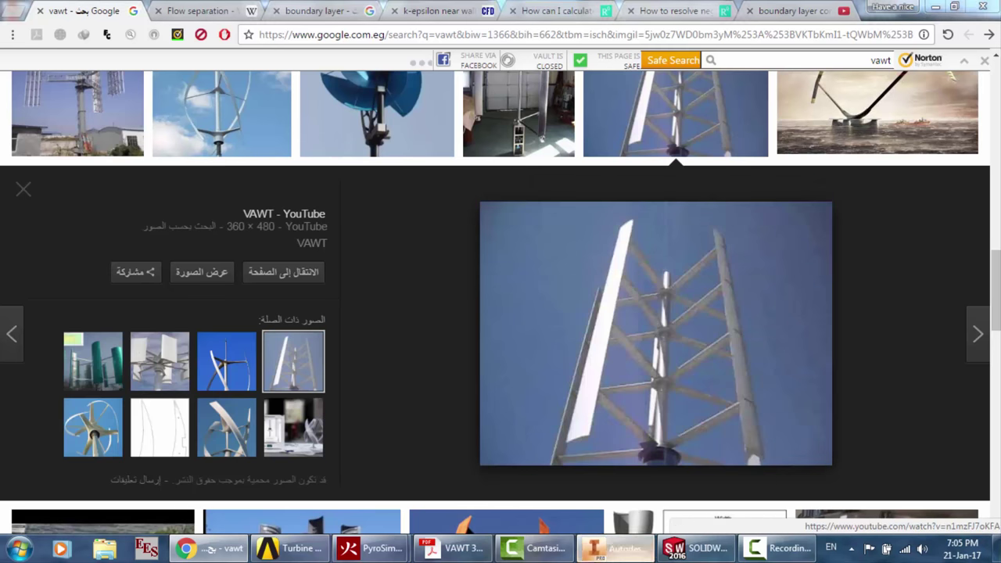
# In Inventor, extrude the circular region around the three airfoils as a solid with a distance of 500 mm
pyautogui.click(616, 547)
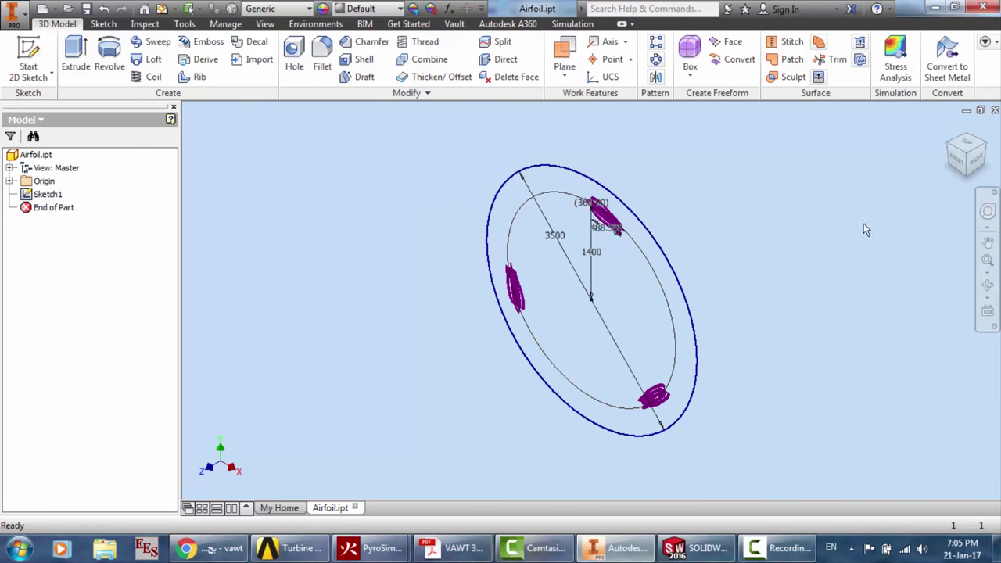
pyautogui.click(80, 66)
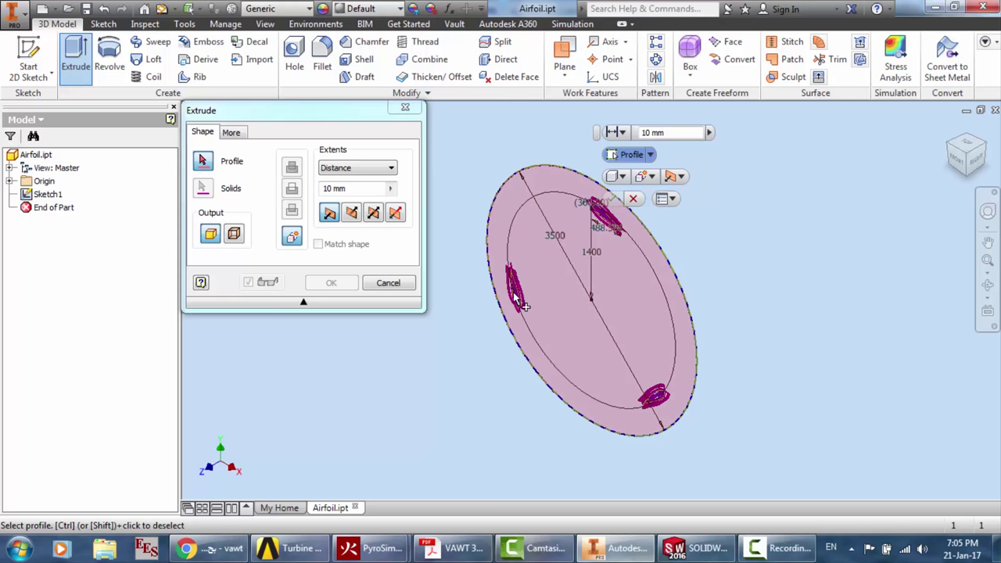
pyautogui.click(222, 546)
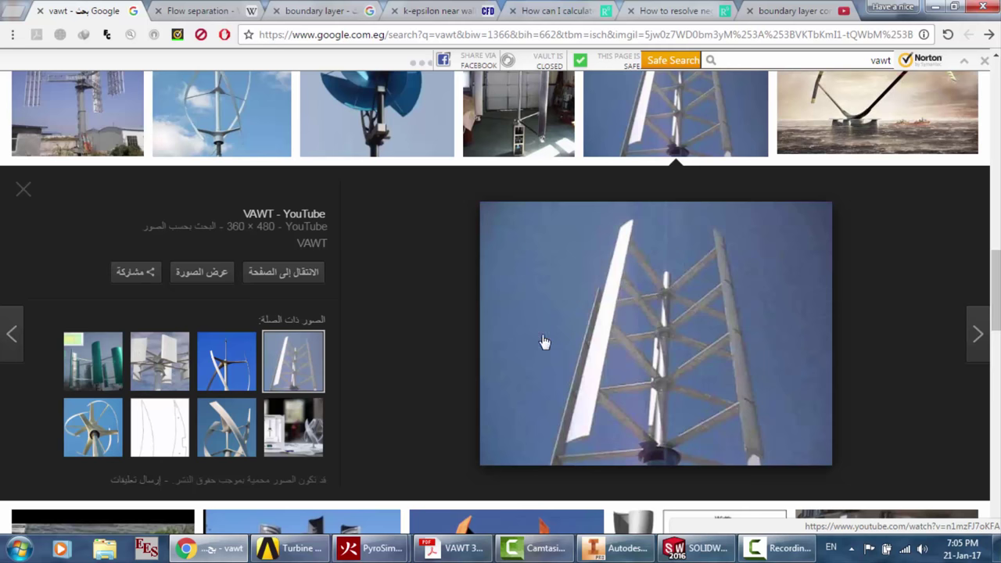
pyautogui.click(617, 547)
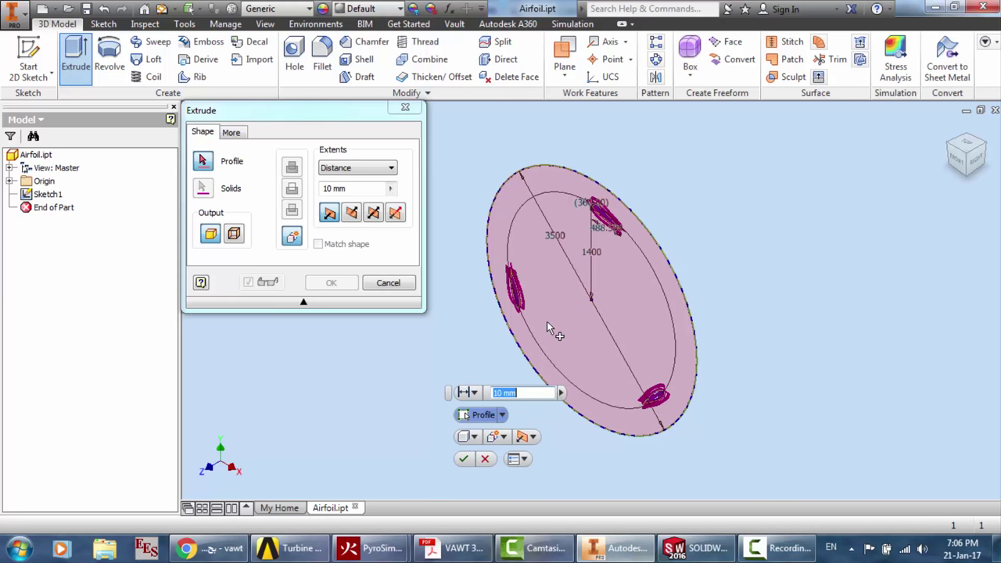
pyautogui.click(531, 346)
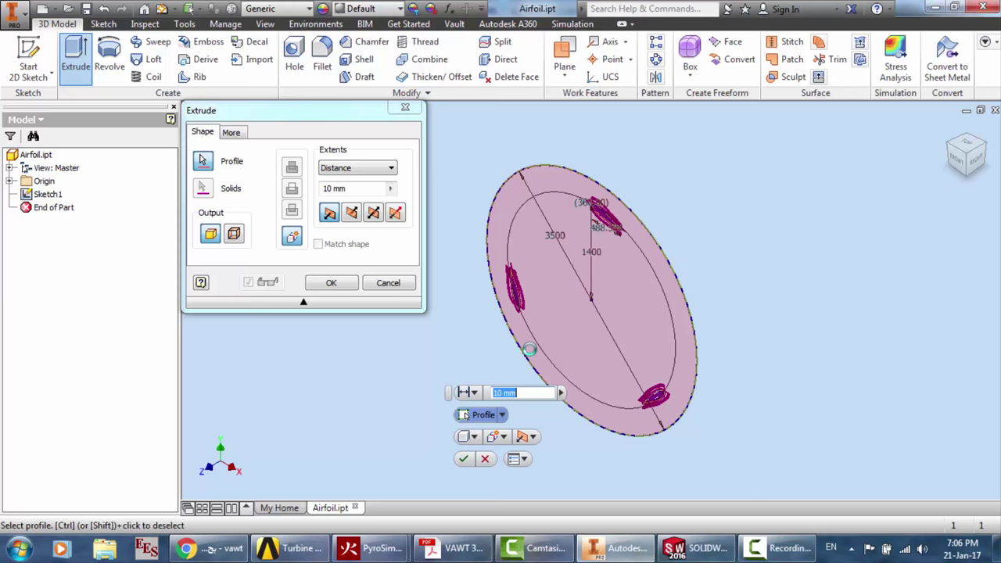
pyautogui.click(350, 188)
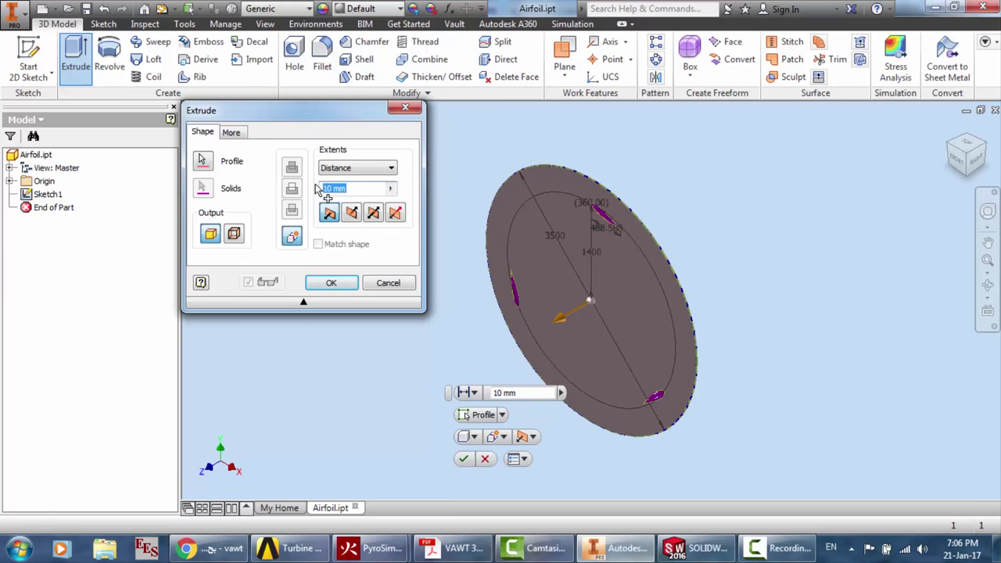
pyautogui.write('500')
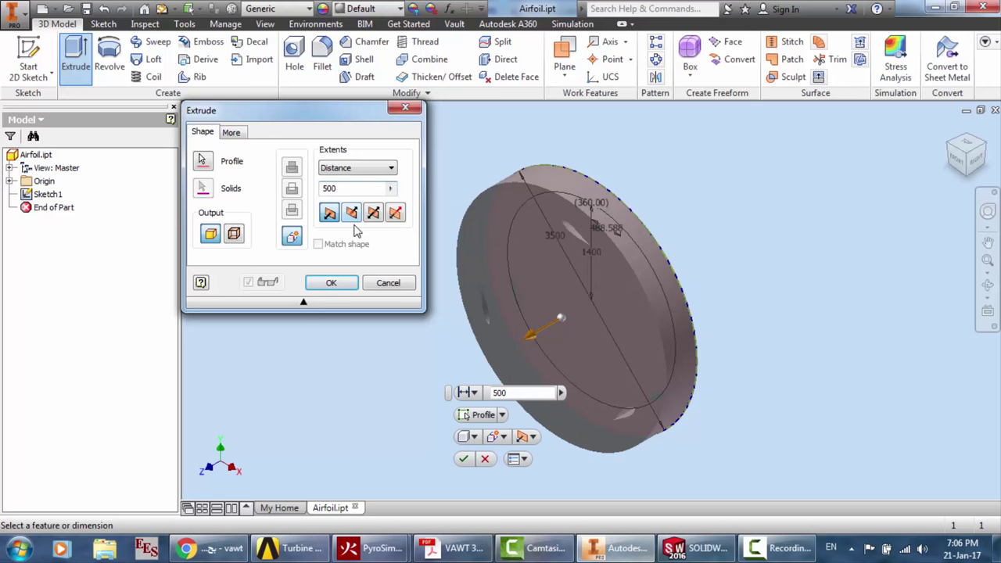
pyautogui.click(351, 285)
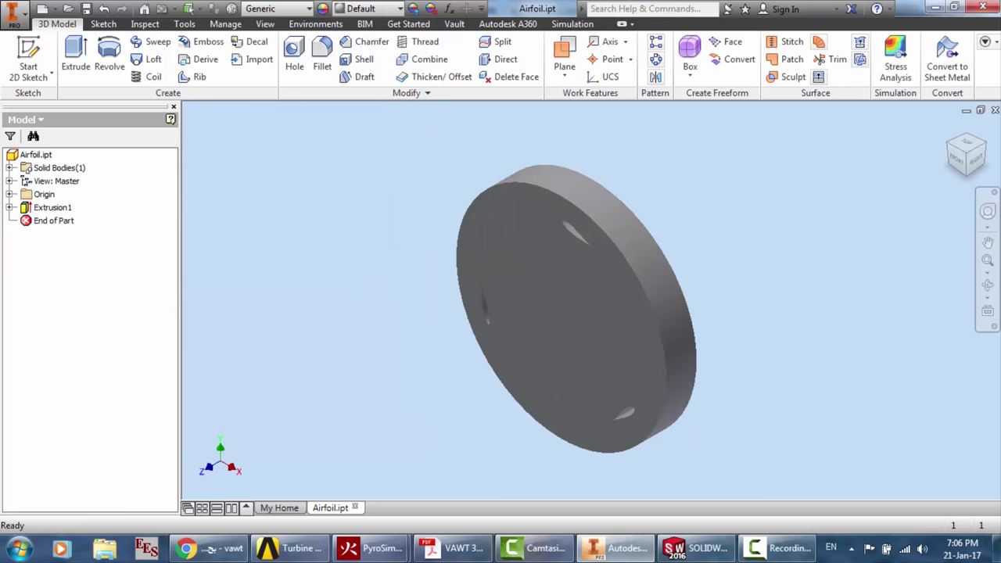
# Inspect the extruded disk from several angles and examine its three airfoil-shaped openings up close
pyautogui.click(987, 286)
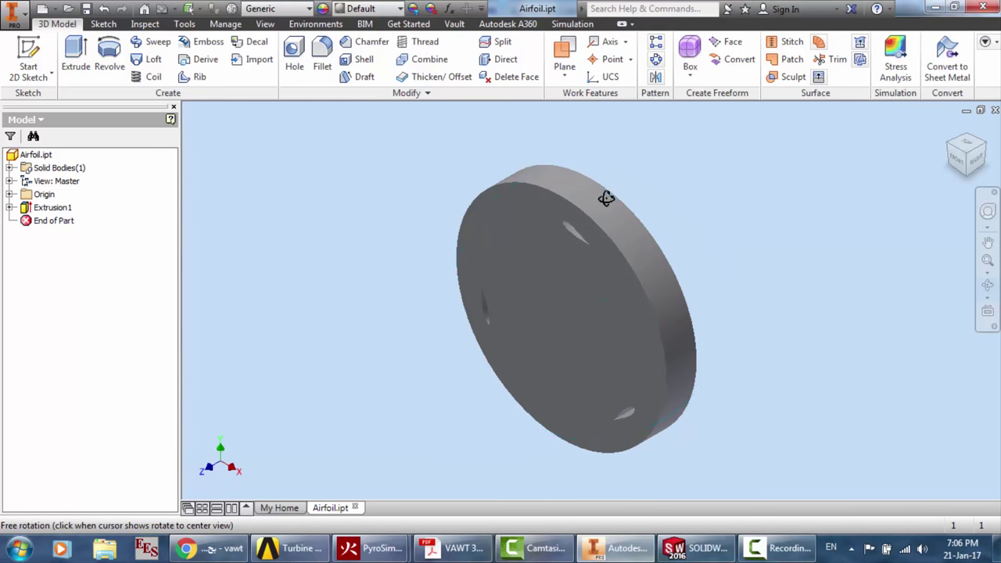
pyautogui.moveTo(606, 198); pyautogui.dragTo(578, 284)
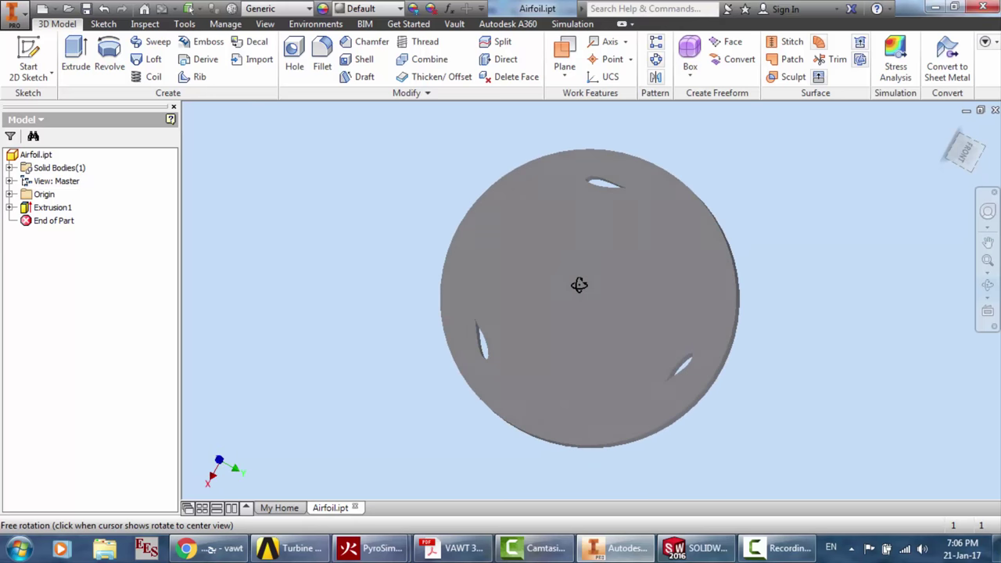
pyautogui.scroll(4, 607, 144)
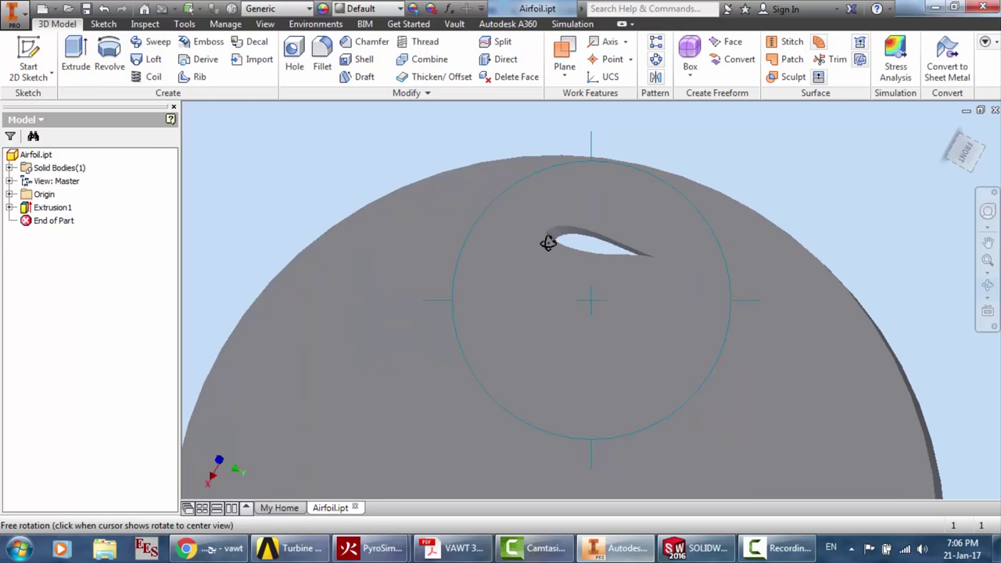
pyautogui.scroll(-5, 591, 249)
pyautogui.scroll(5, 652, 403)
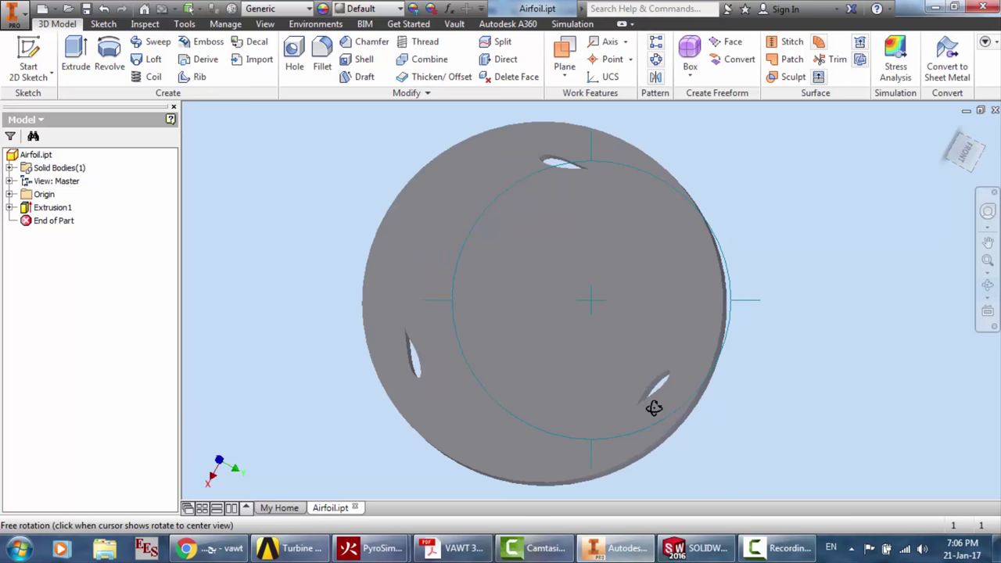
pyautogui.scroll(2, 656, 340)
pyautogui.scroll(-5, 657, 334)
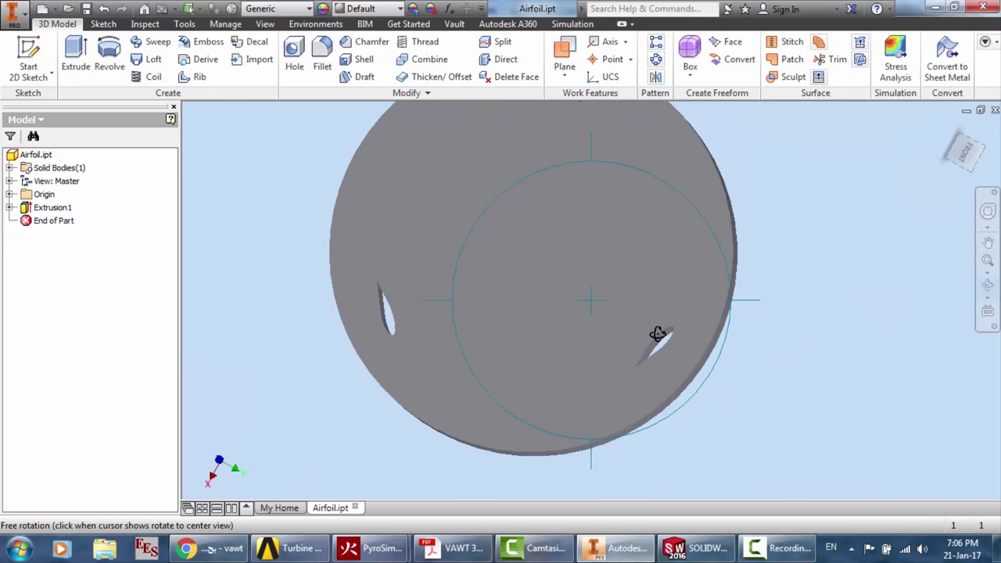
pyautogui.scroll(2, 573, 160)
pyautogui.scroll(2, 574, 160)
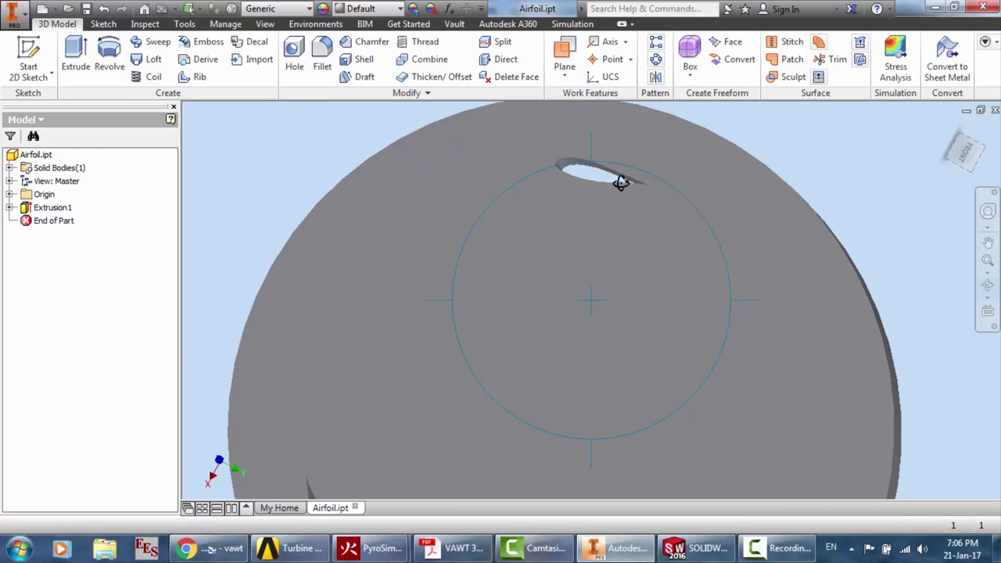
pyautogui.scroll(-5, 584, 174)
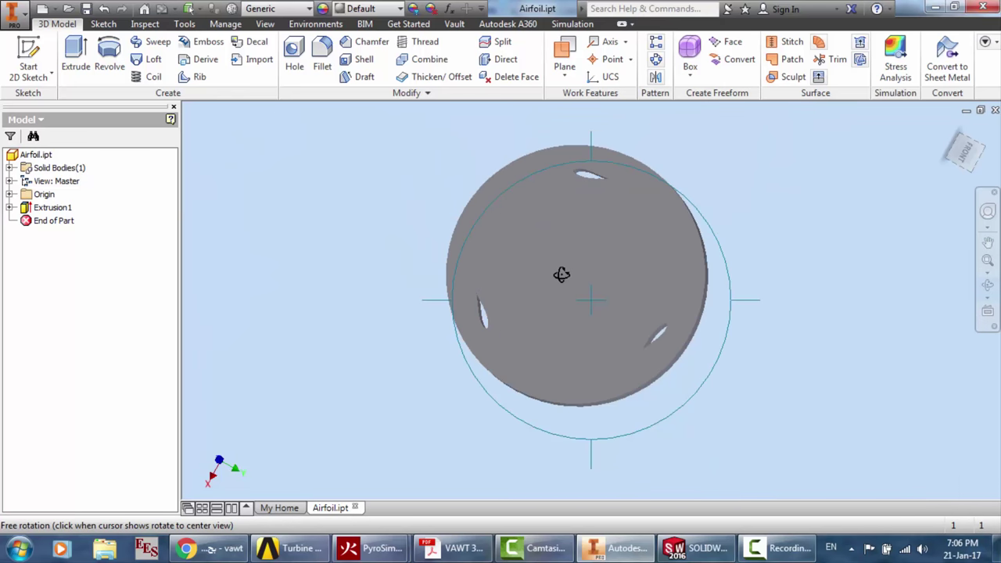
pyautogui.moveTo(563, 274); pyautogui.dragTo(550, 208)
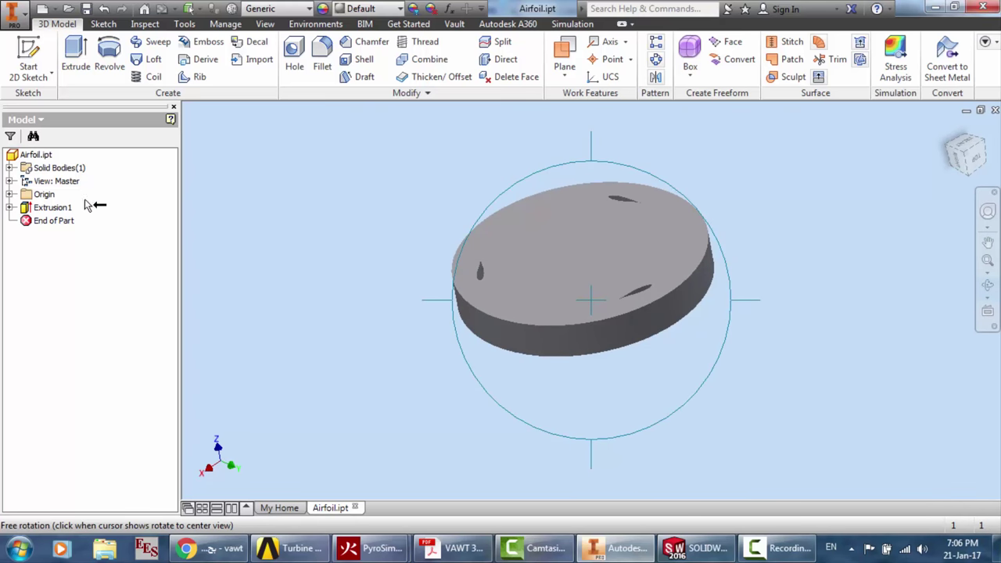
# Open the sketch behind the disk extrusion for editing
pyautogui.click(10, 207)
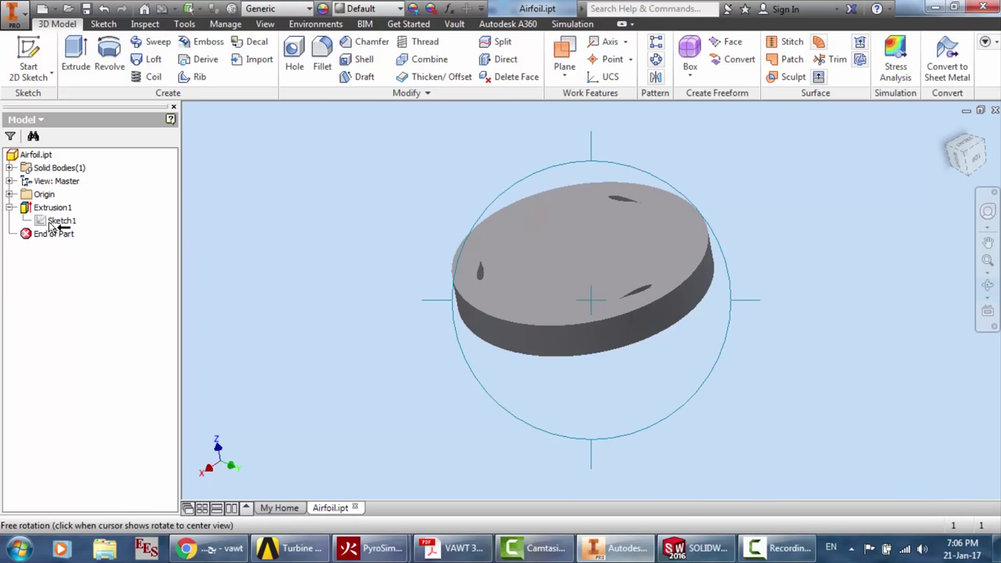
pyautogui.press('Escape')
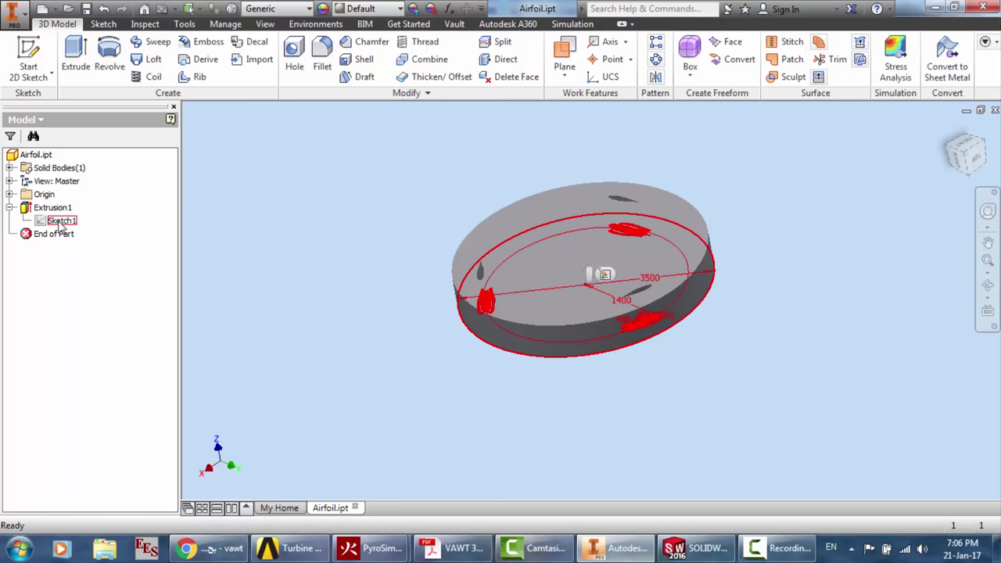
pyautogui.doubleClick(61, 221)
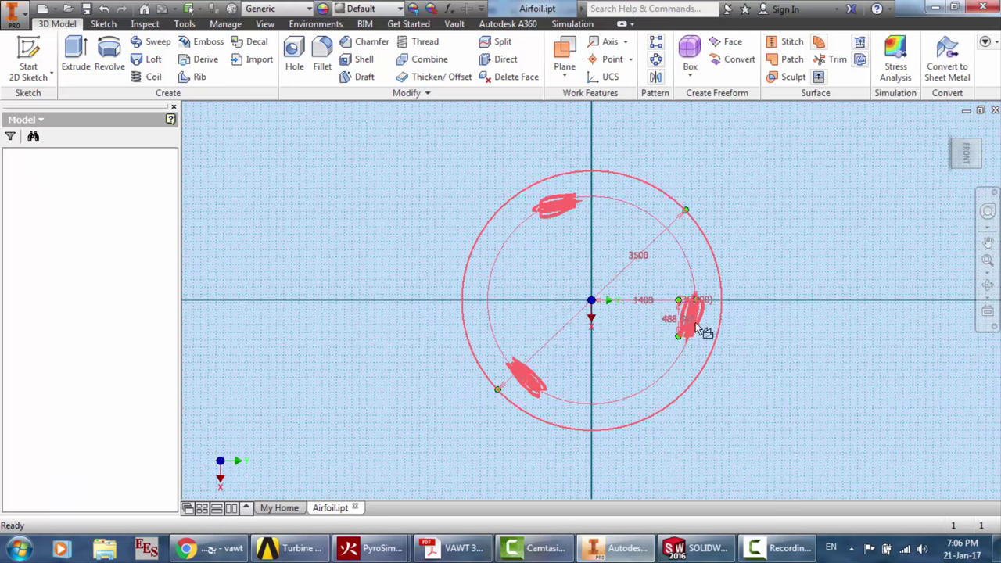
pyautogui.scroll(3, 609, 306)
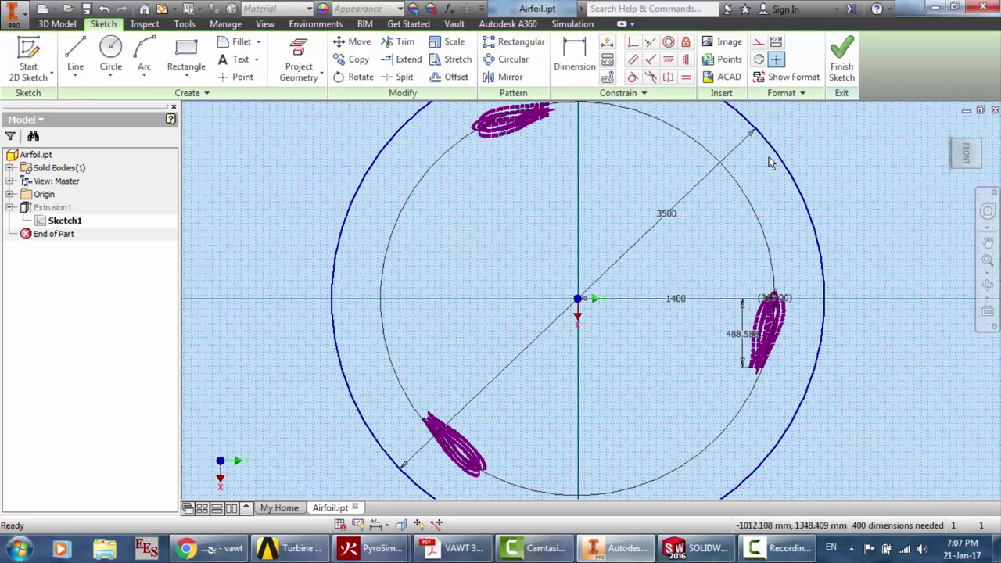
# Check the airfoil profiles and the outer circle in the sketch, and finish editing it
pyautogui.scroll(3, 849, 306)
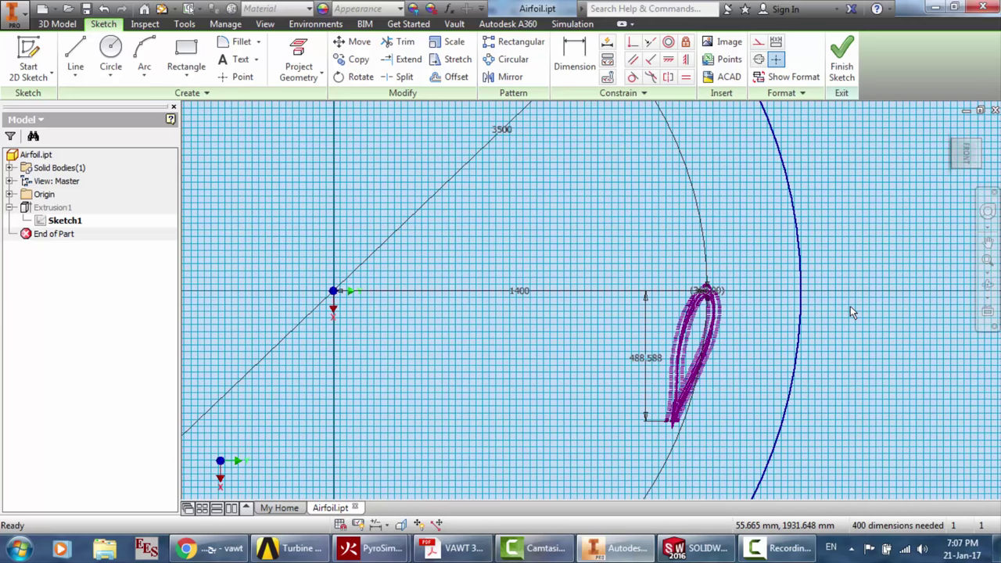
pyautogui.scroll(-5, 850, 306)
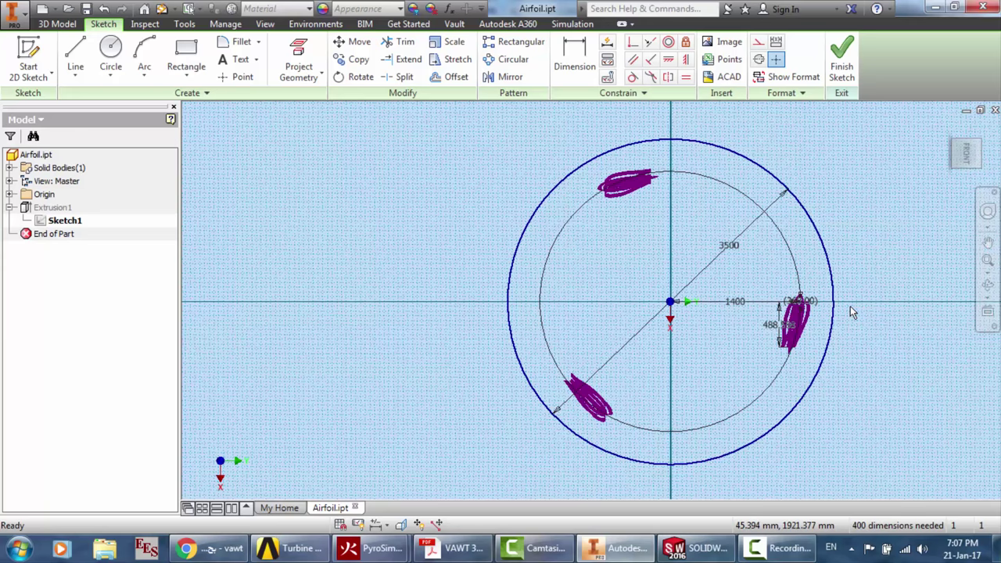
pyautogui.click(844, 72)
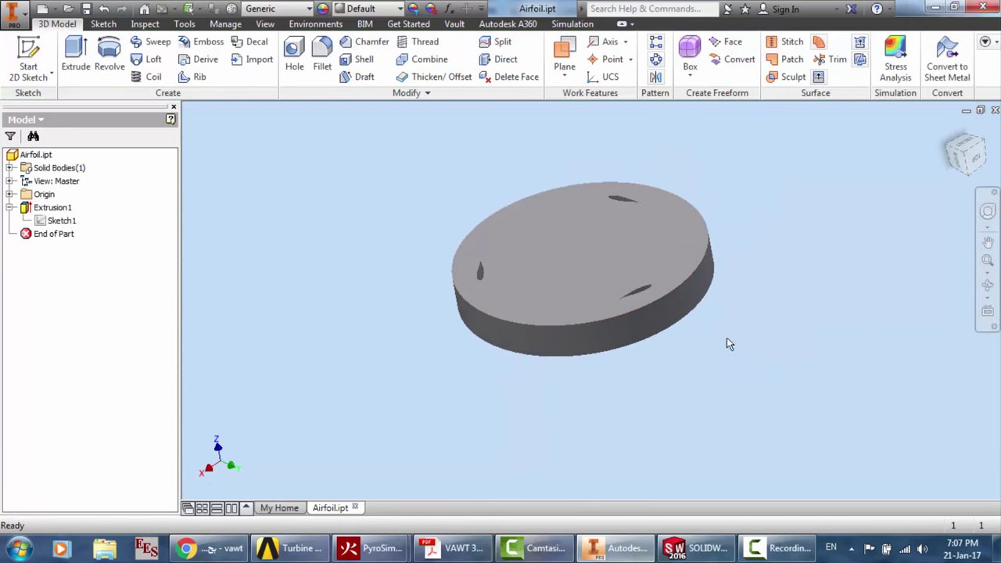
# Export the disk model in CAD format to the Desktop as a STEP file named "3D VAWT rotating domain"
pyautogui.click(6, 9)
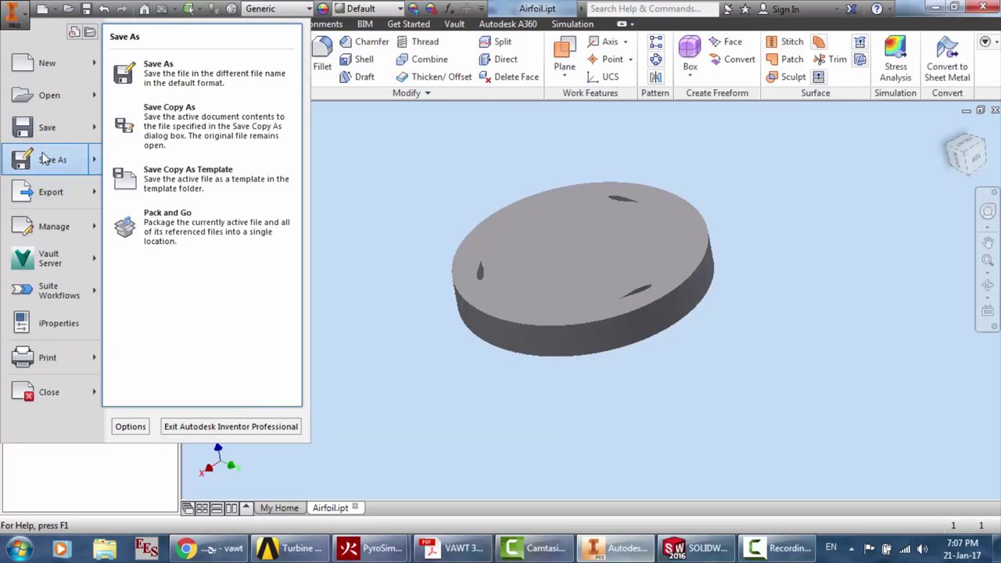
pyautogui.moveTo(51, 191)
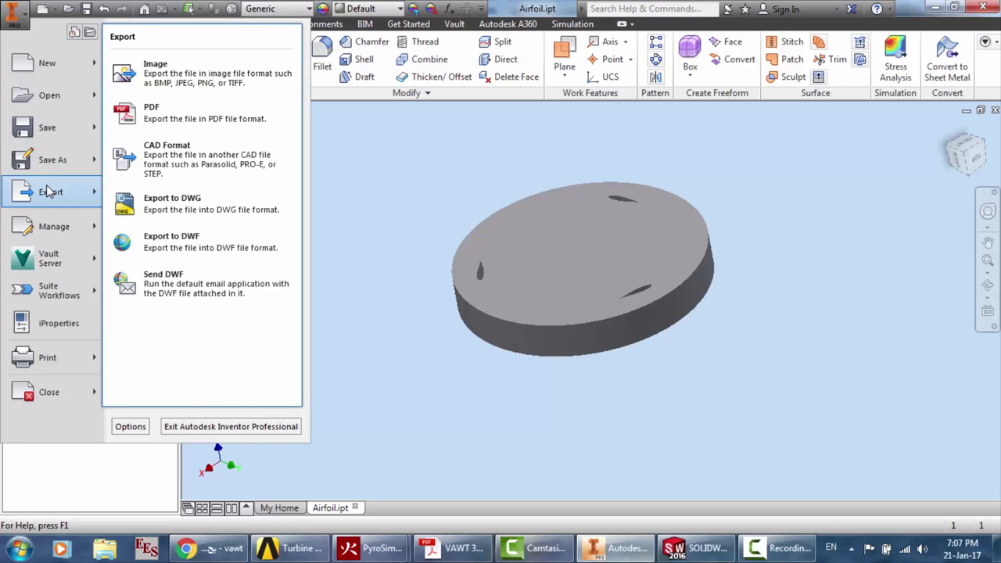
pyautogui.click(208, 156)
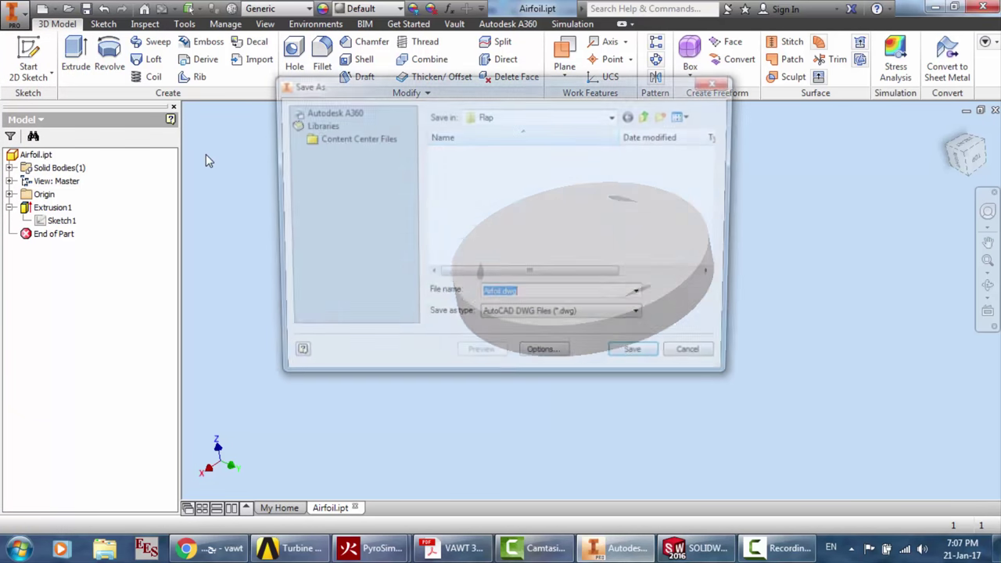
pyautogui.click(616, 116)
pyautogui.click(493, 144)
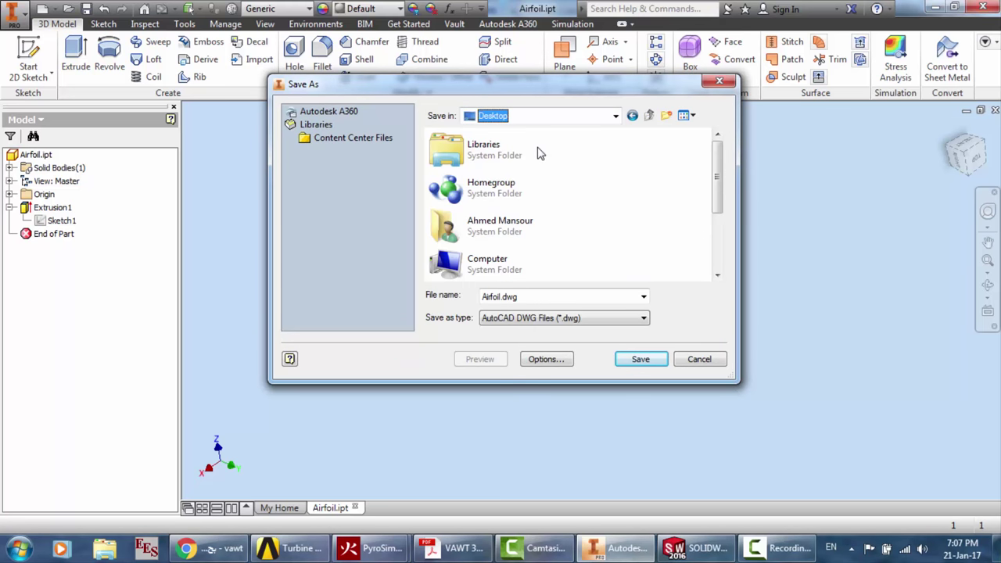
pyautogui.doubleClick(559, 298)
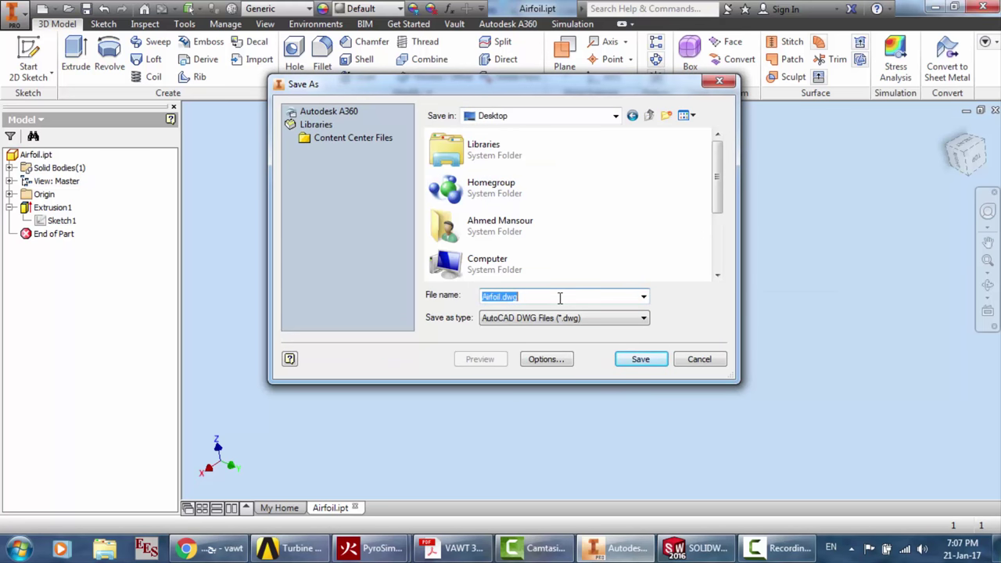
pyautogui.write('3D VA')
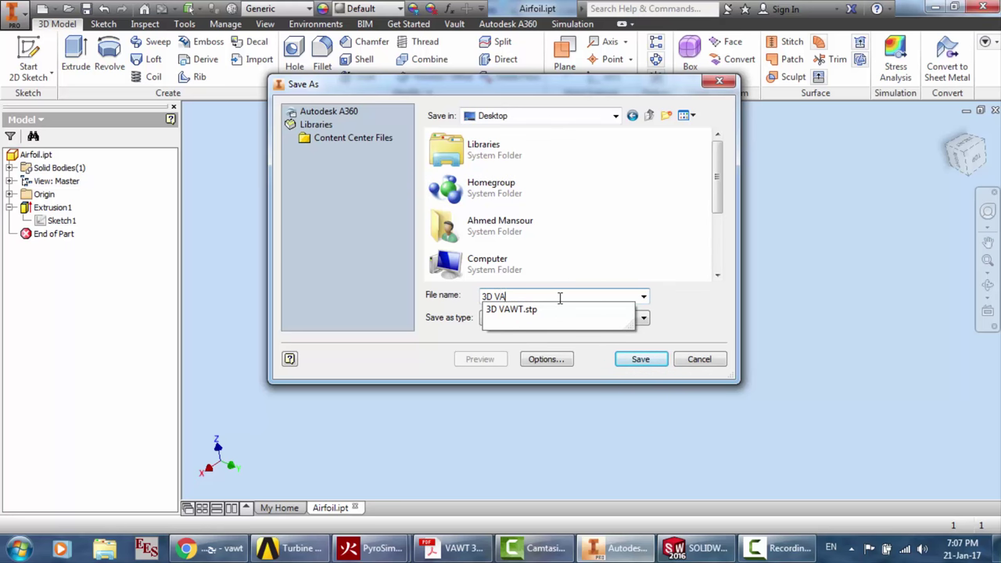
pyautogui.write('WT rotating domain')
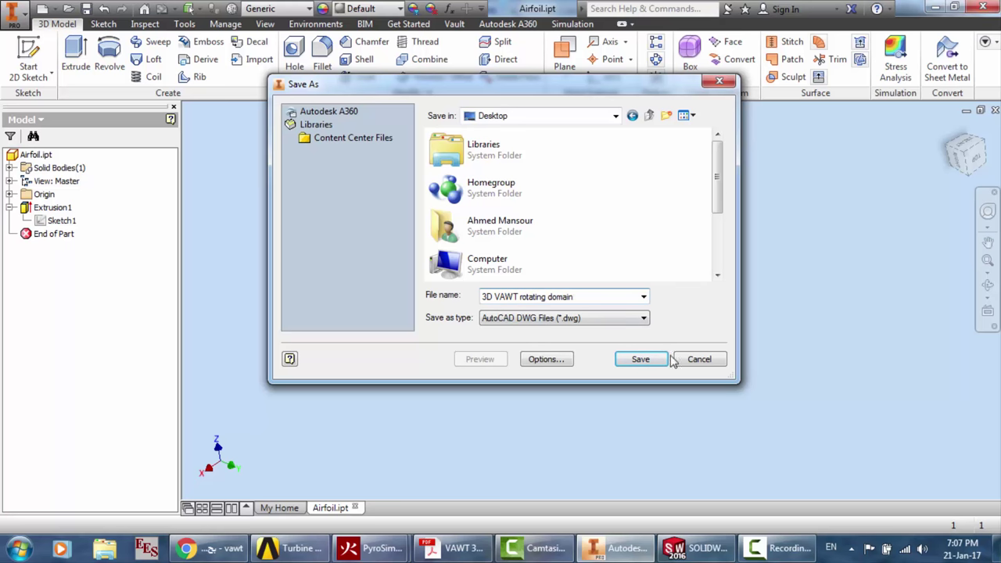
pyautogui.click(606, 318)
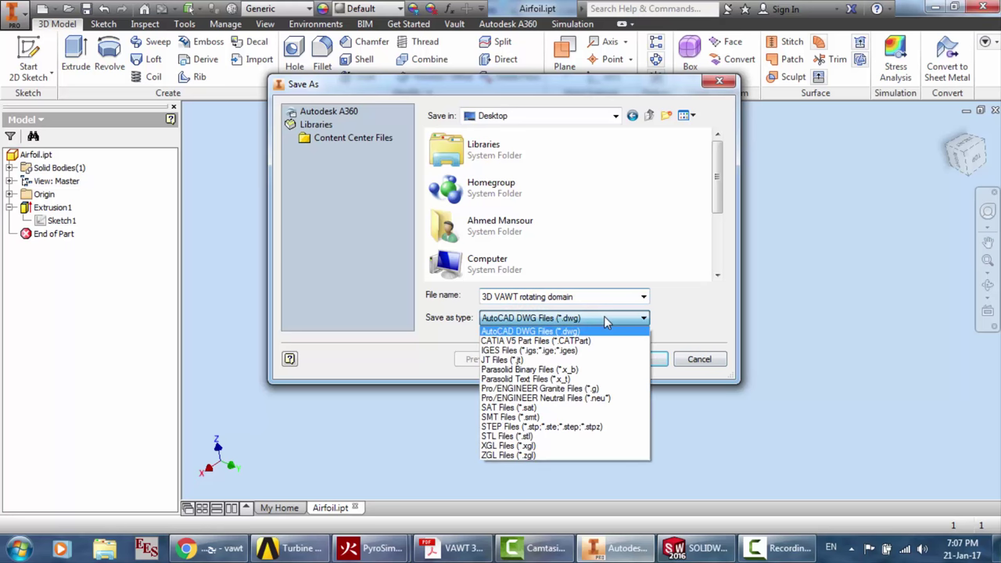
pyautogui.click(547, 426)
pyautogui.click(648, 359)
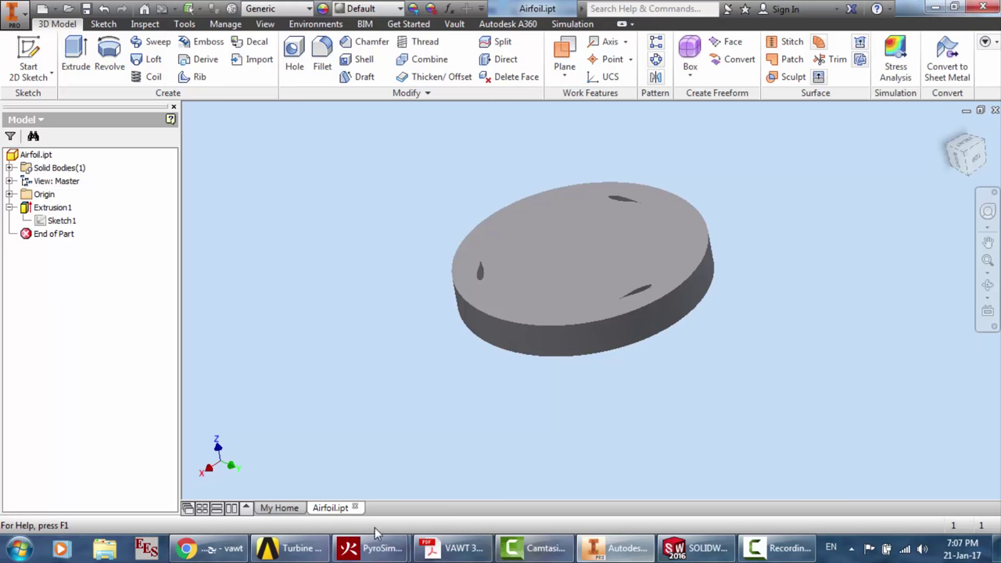
pyautogui.click(293, 548)
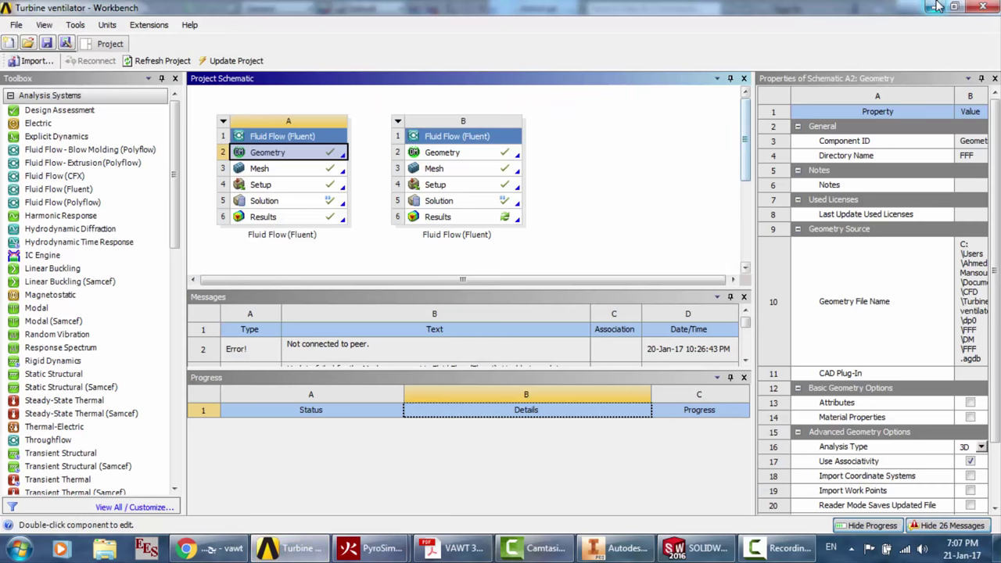
pyautogui.click(621, 548)
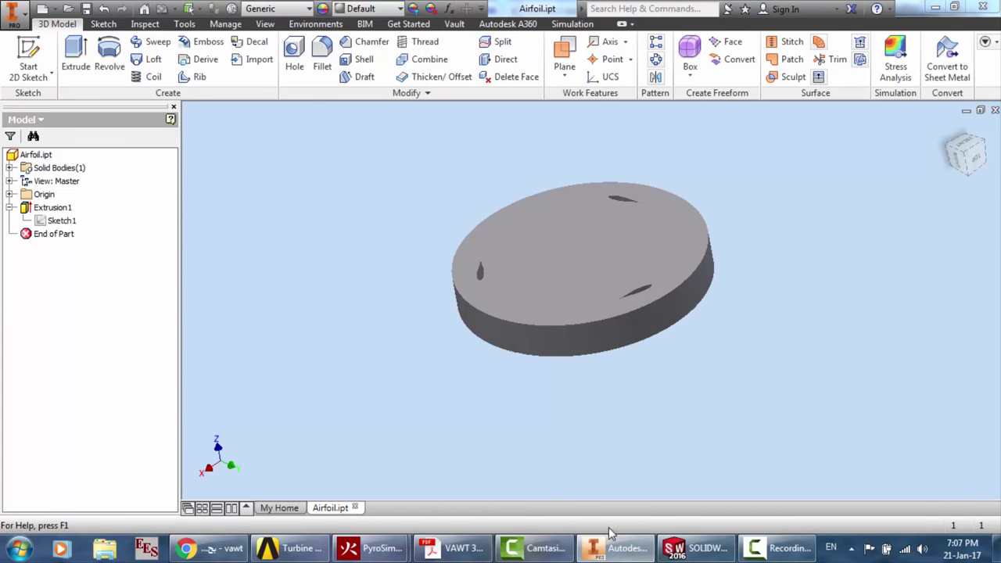
# Switch to Acrobat Reader and look through the abstract, introduction and rooftop turbine figure of VAWT 3D model.pdf
pyautogui.click(454, 548)
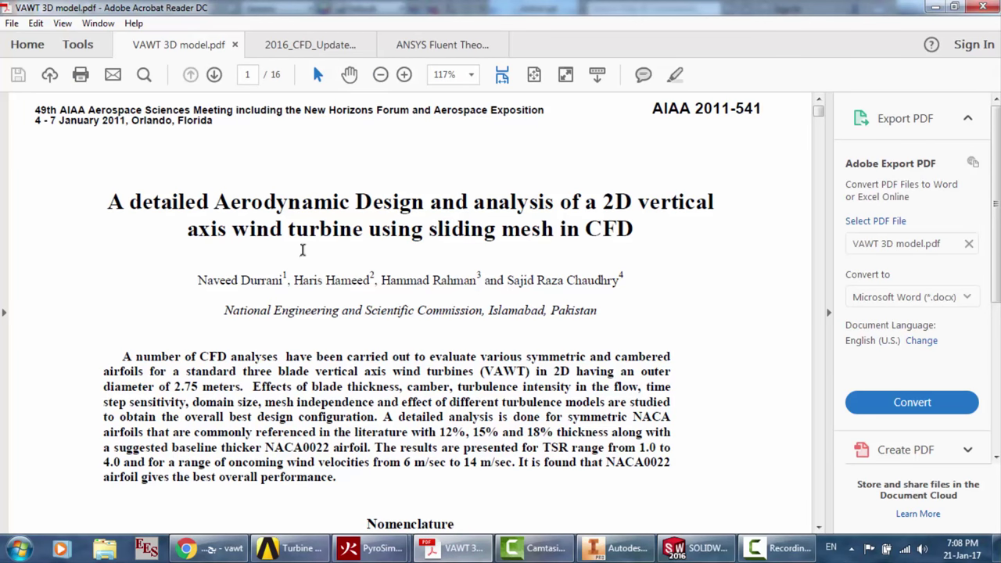
pyautogui.scroll(-15, 484, 251)
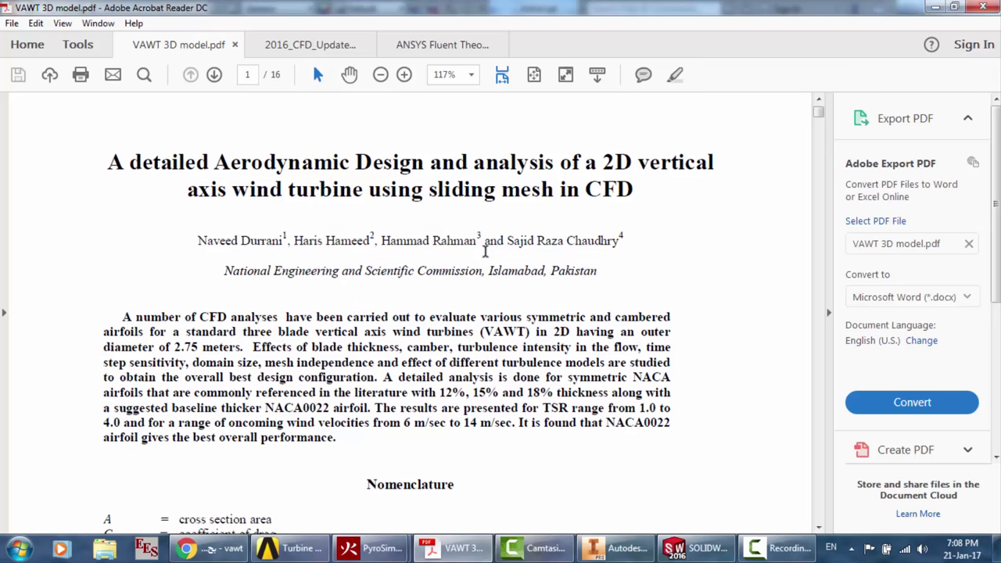
pyautogui.scroll(-6, 484, 251)
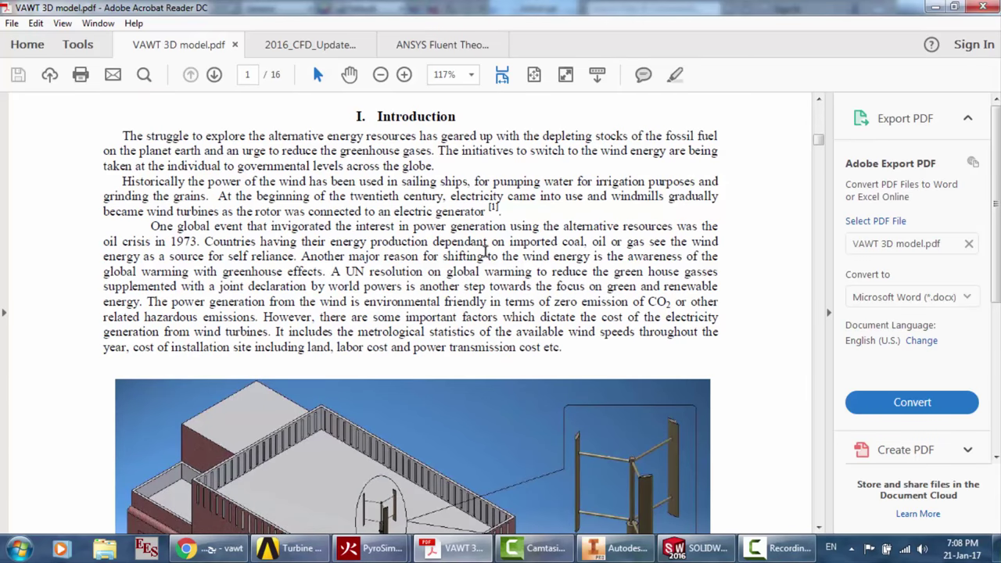
pyautogui.scroll(-5, 485, 251)
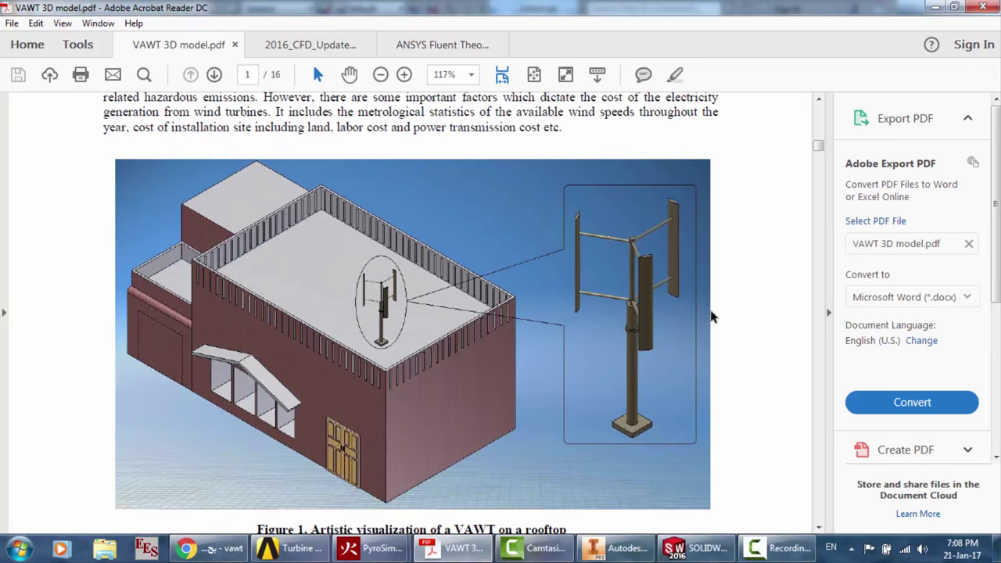
pyautogui.scroll(-8, 662, 287)
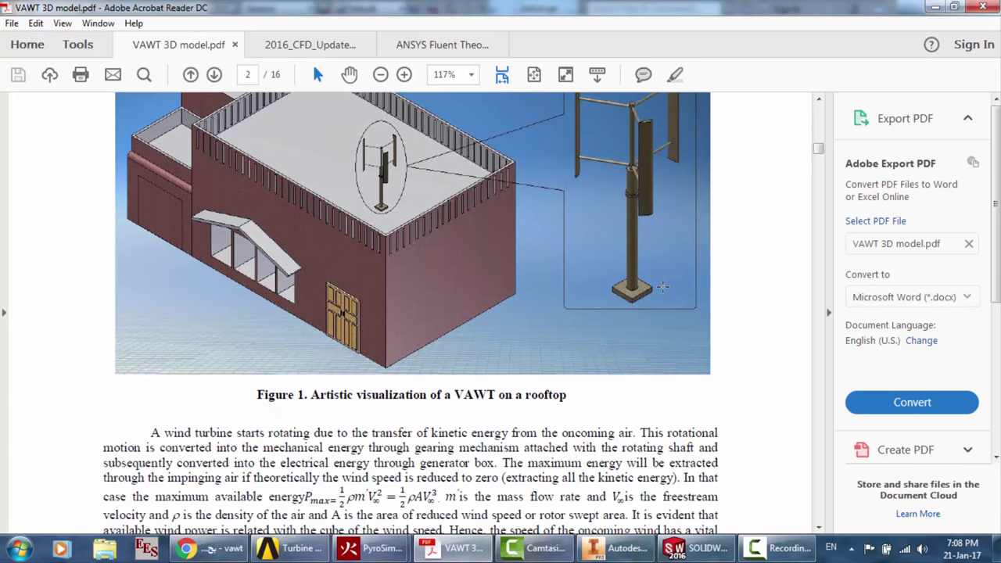
pyautogui.scroll(12, 662, 288)
pyautogui.scroll(10, 663, 287)
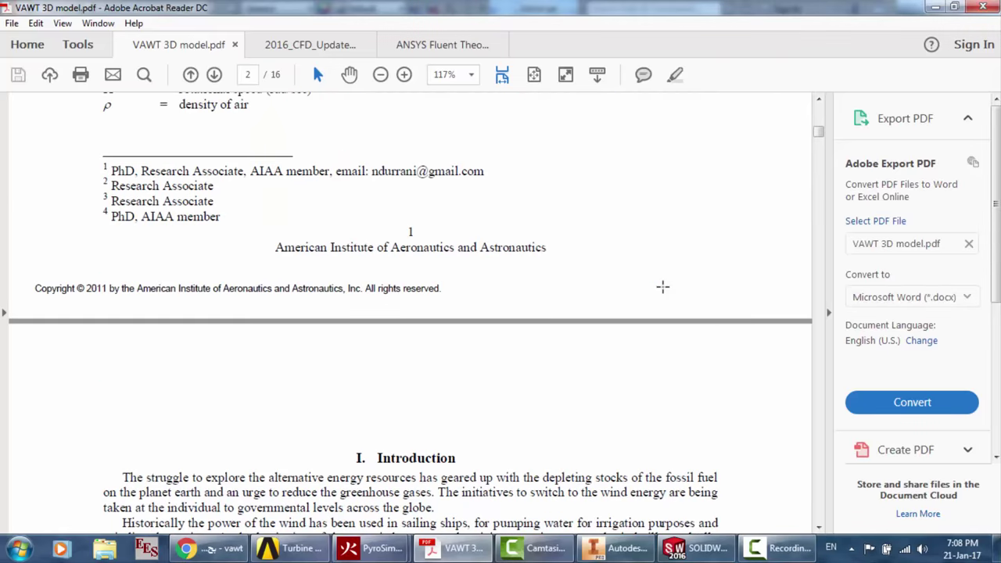
pyautogui.scroll(-12, 662, 288)
pyautogui.scroll(-6, 662, 288)
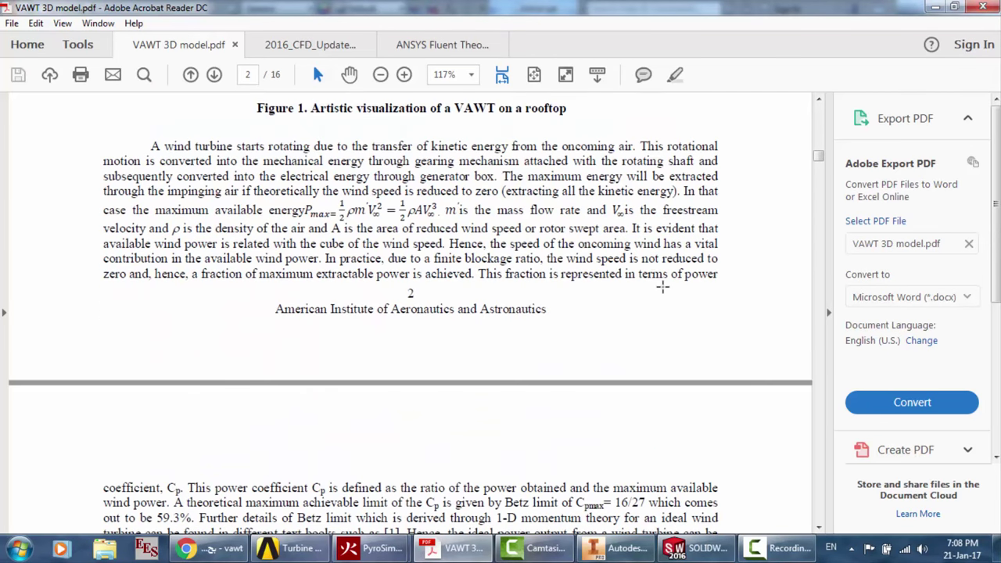
# Read the paper's case setup, mesh statistics tables, domain size and boundary conditions sections
pyautogui.scroll(-8, 662, 287)
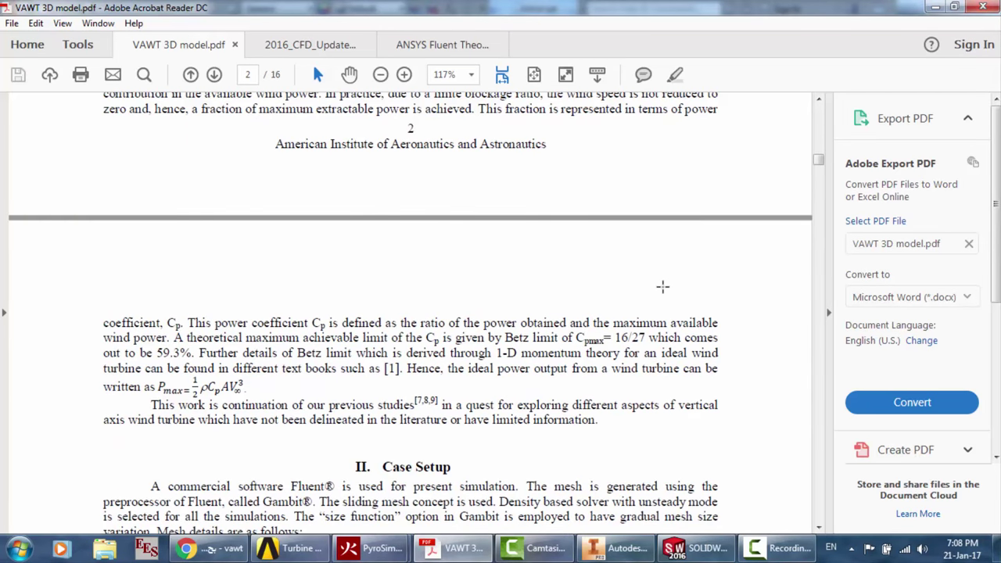
pyautogui.scroll(-8, 662, 287)
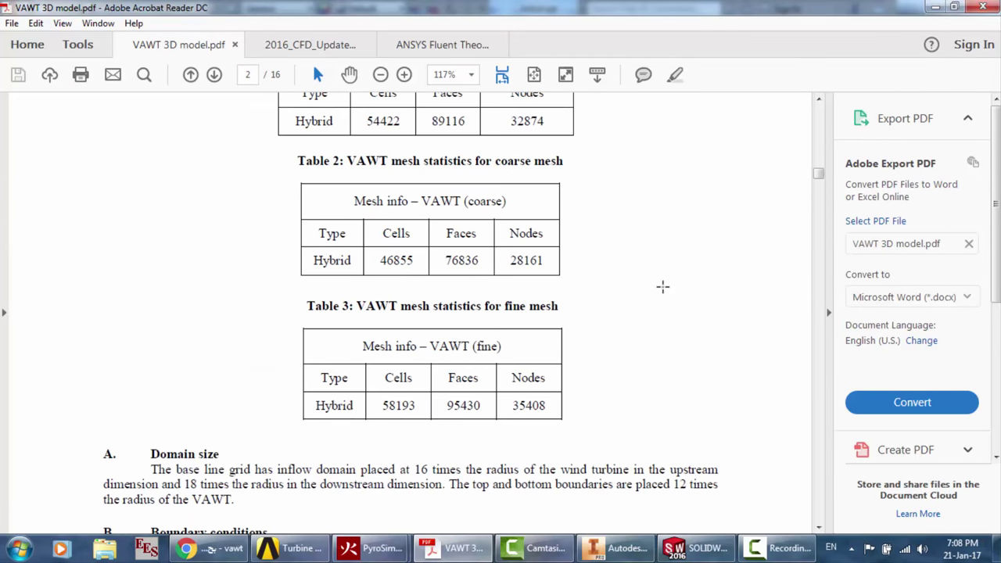
pyautogui.scroll(-5, 313, 321)
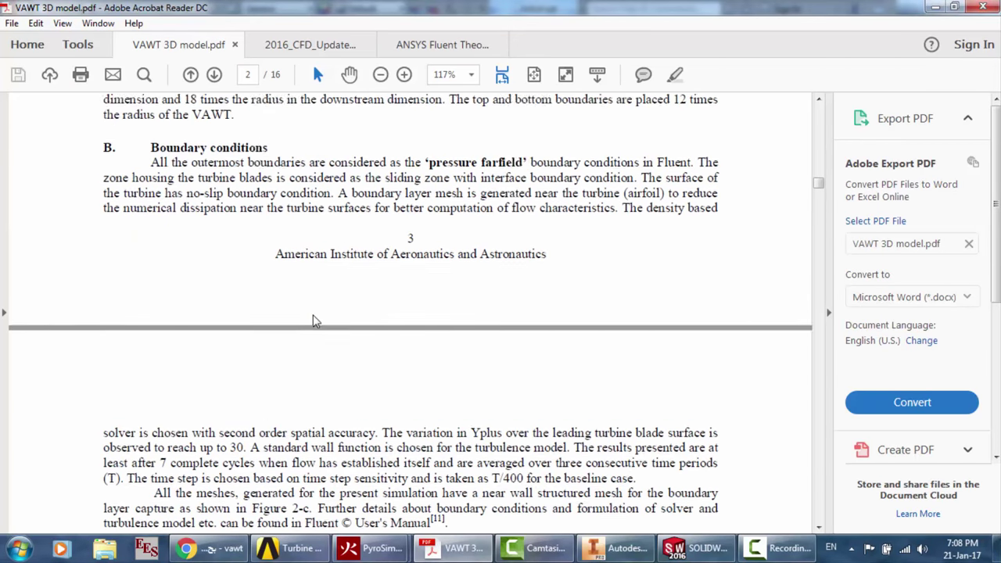
pyautogui.scroll(-3, 313, 321)
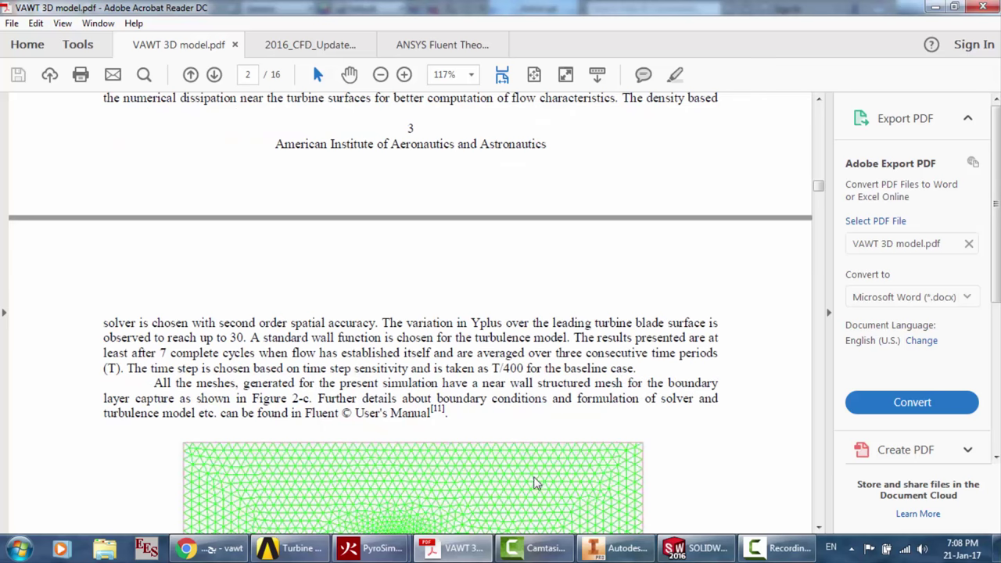
# Examine the Figure 2 mesh images of the full domain, the rotor region and the turbine blade
pyautogui.click(745, 550)
pyautogui.scroll(-4, 432, 313)
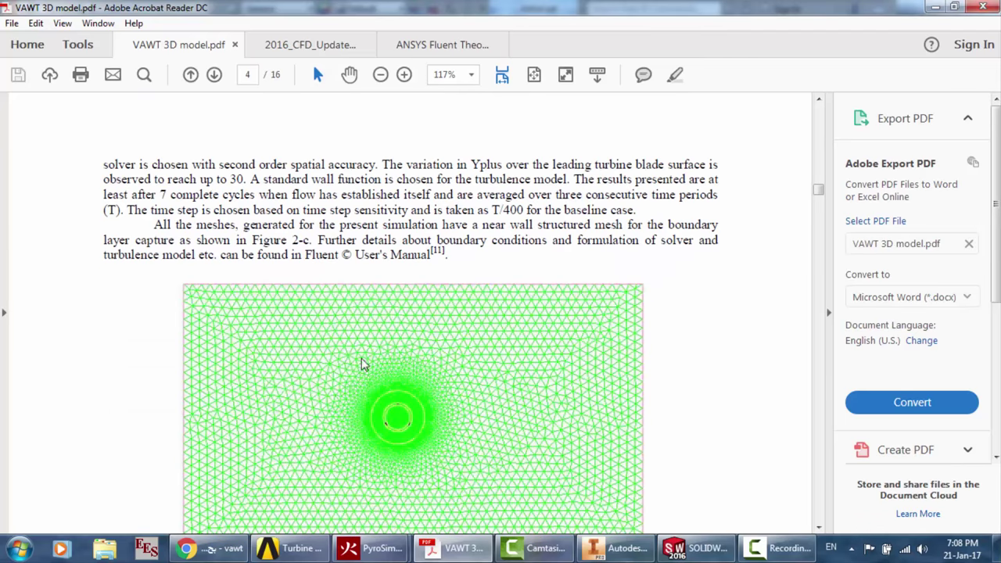
pyautogui.scroll(-3, 407, 336)
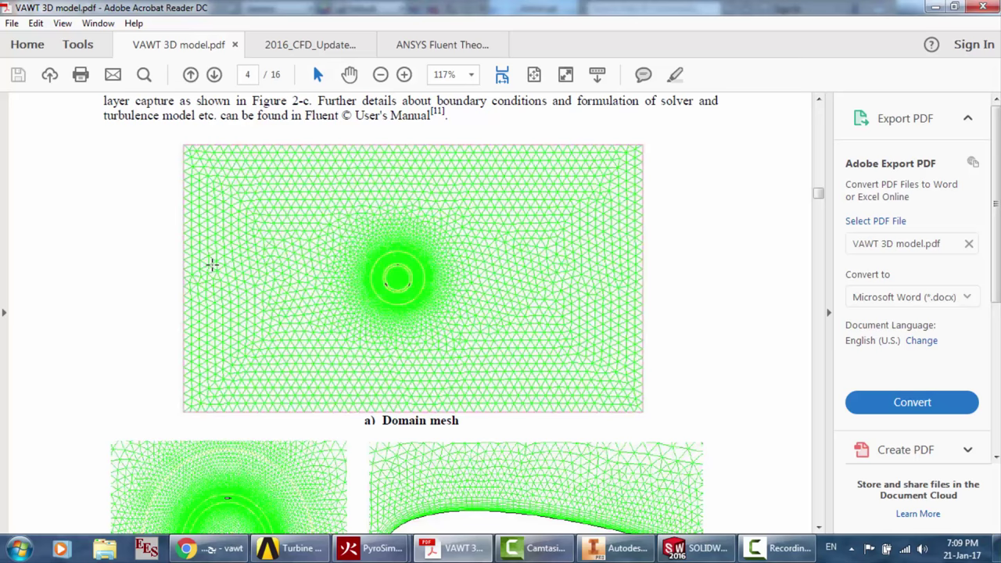
pyautogui.scroll(-4, 212, 264)
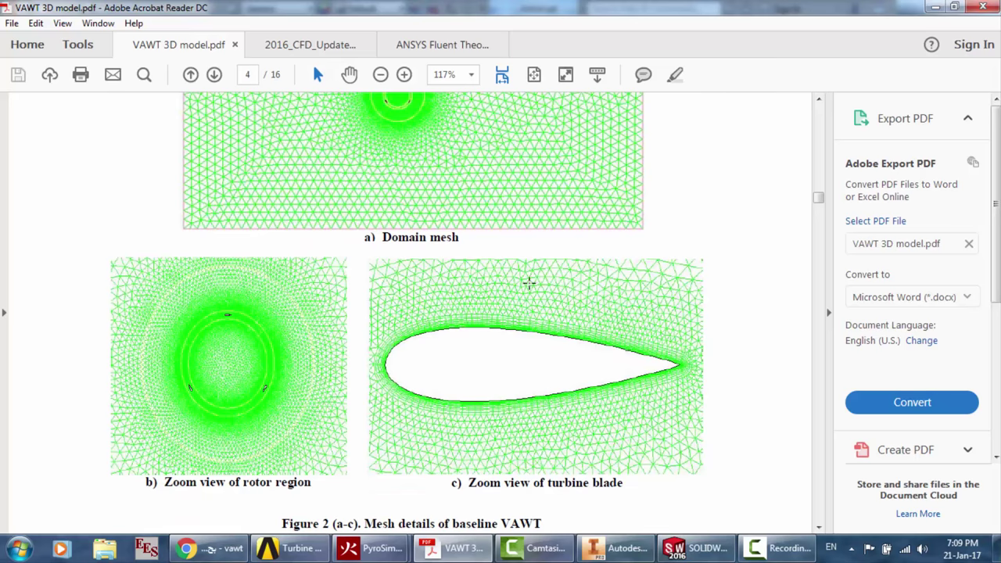
pyautogui.scroll(-1, 600, 345)
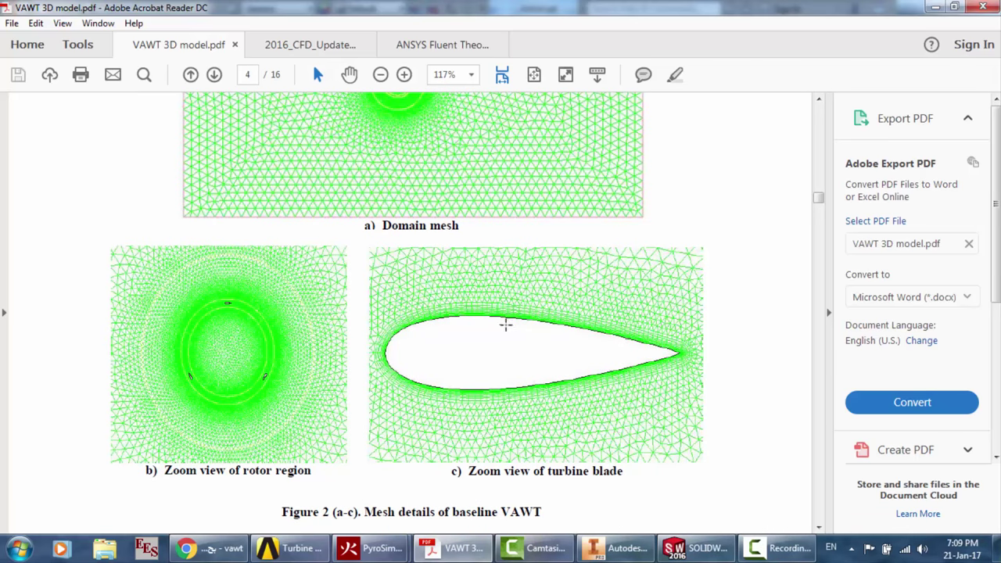
pyautogui.scroll(-2, 467, 313)
pyautogui.scroll(3, 577, 324)
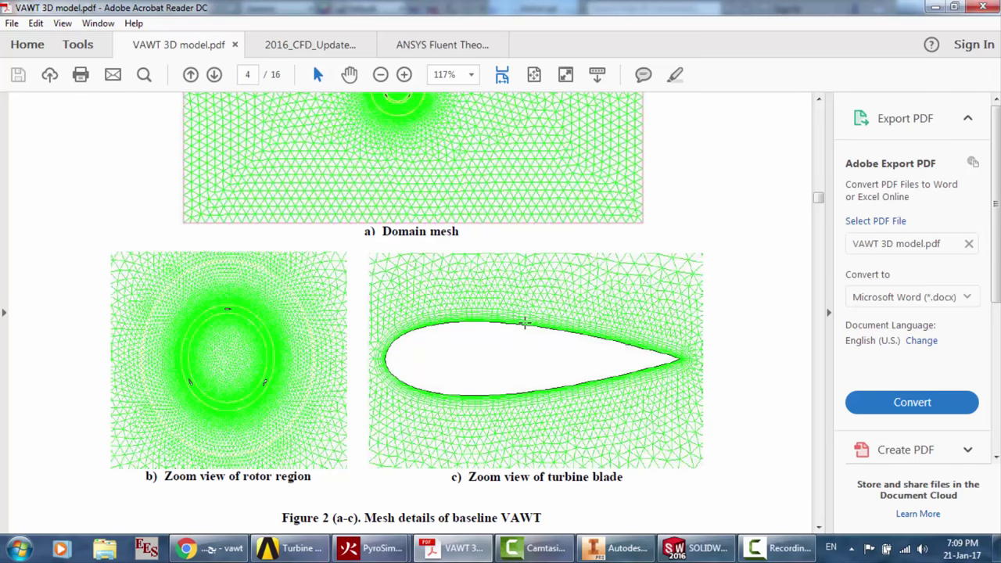
# Look through the Cm versus time plots for grid independence, time step sensitivity and domain size
pyautogui.scroll(-20, 523, 322)
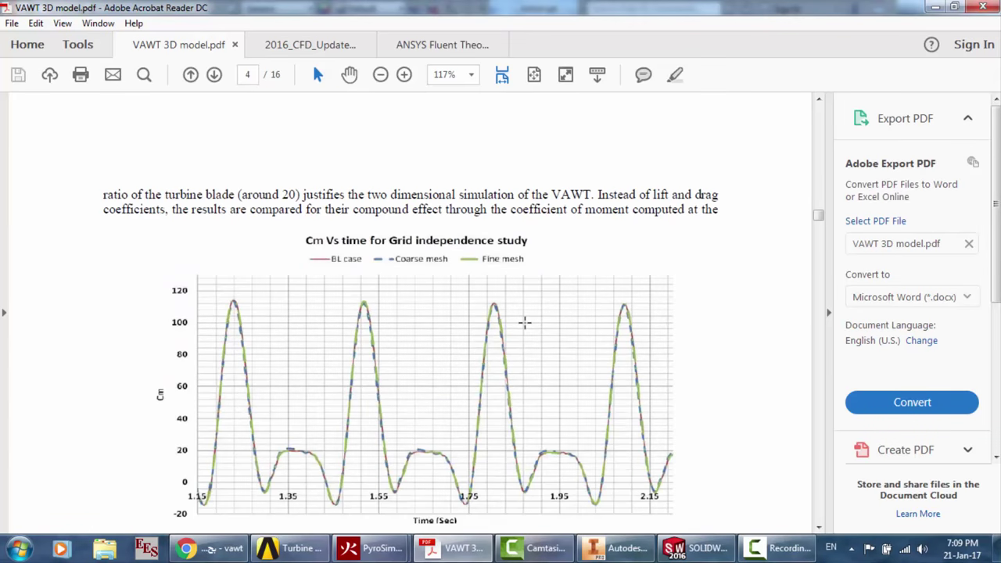
pyautogui.scroll(-9, 524, 322)
pyautogui.scroll(5, 525, 320)
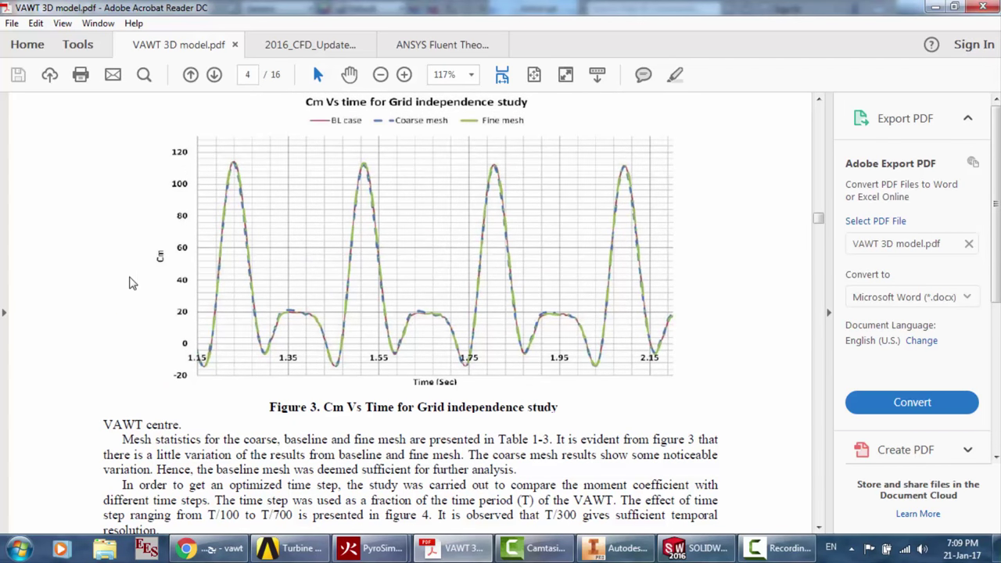
pyautogui.scroll(-10, 147, 261)
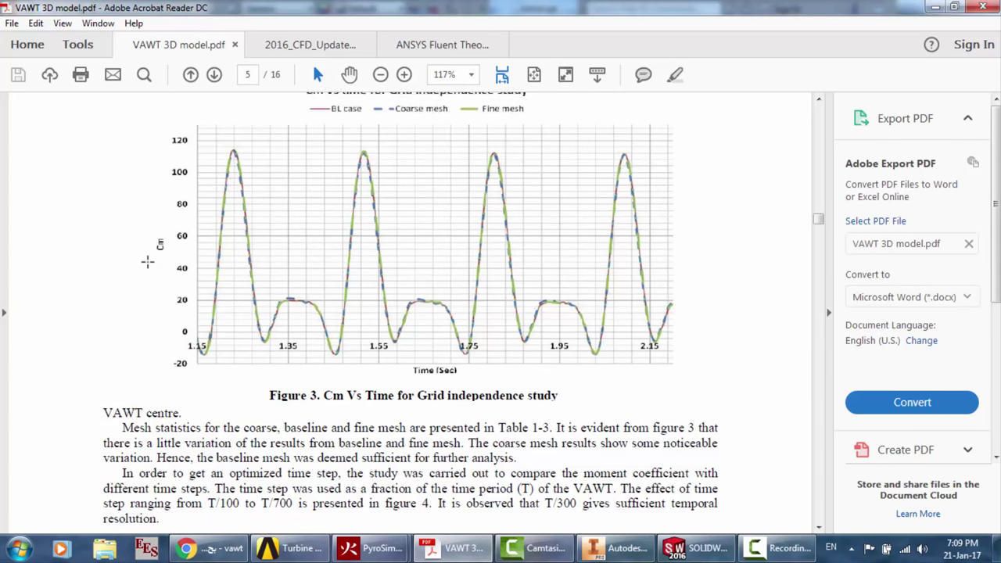
pyautogui.scroll(-15, 147, 261)
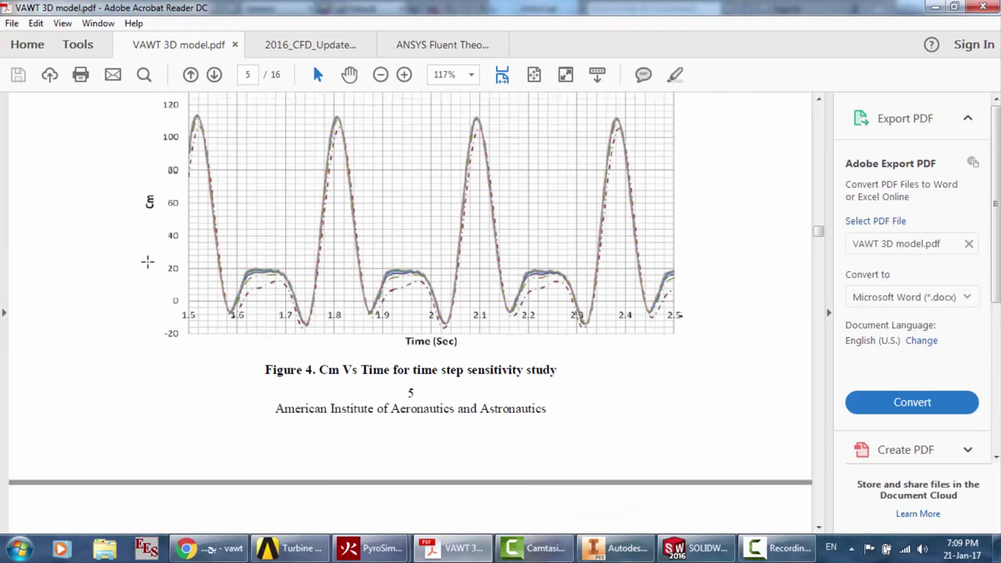
pyautogui.scroll(-20, 442, 297)
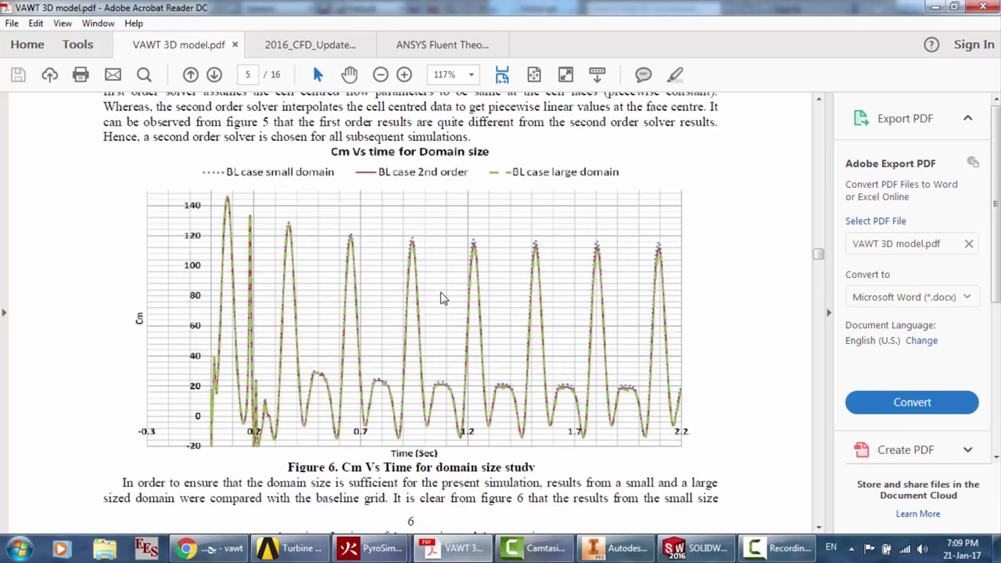
# Look through the paper's turbulence intensity plot and the Figure 9 contours comparing the k-ε turbulence models
pyautogui.scroll(-20, 441, 298)
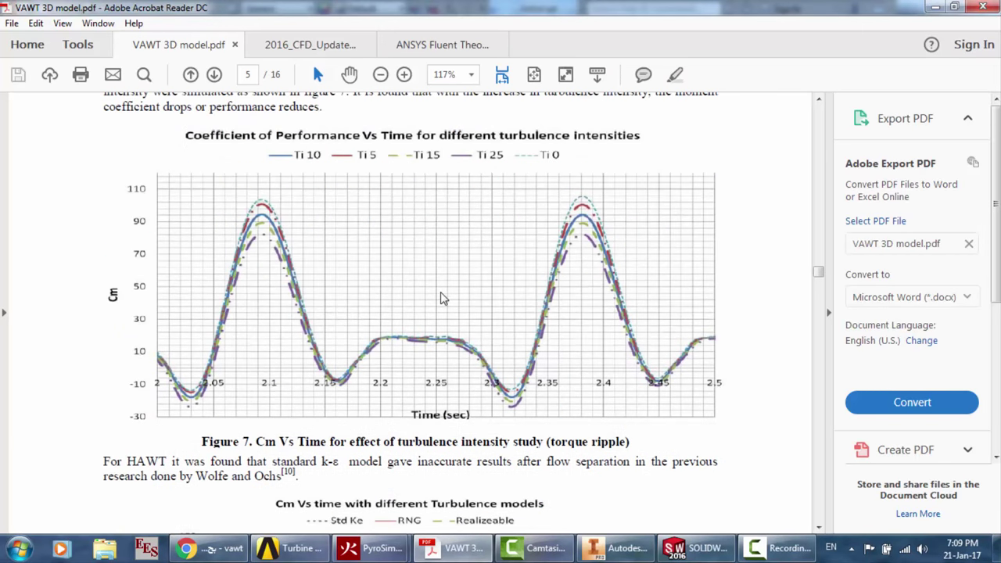
pyautogui.scroll(-2, 442, 298)
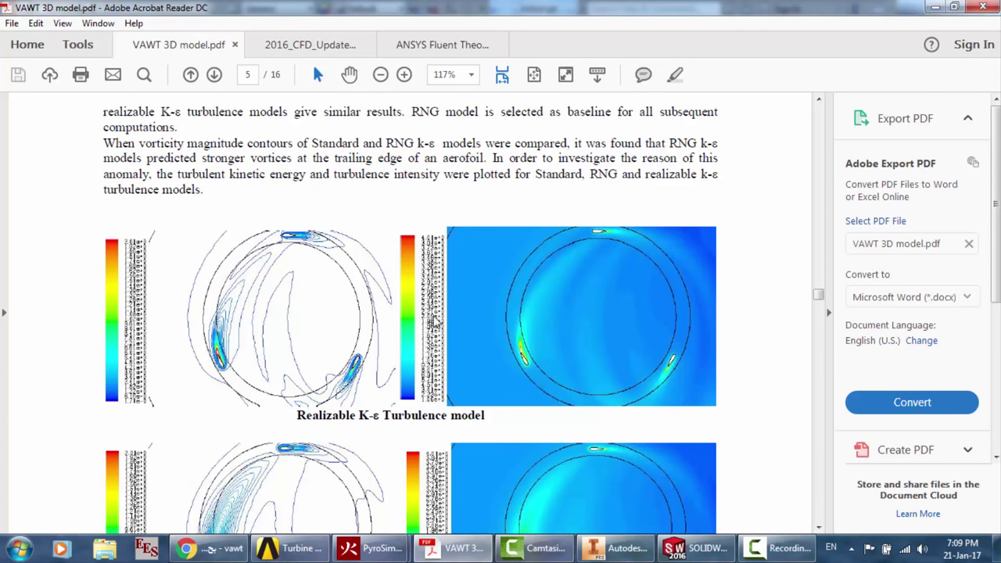
pyautogui.scroll(-10, 393, 435)
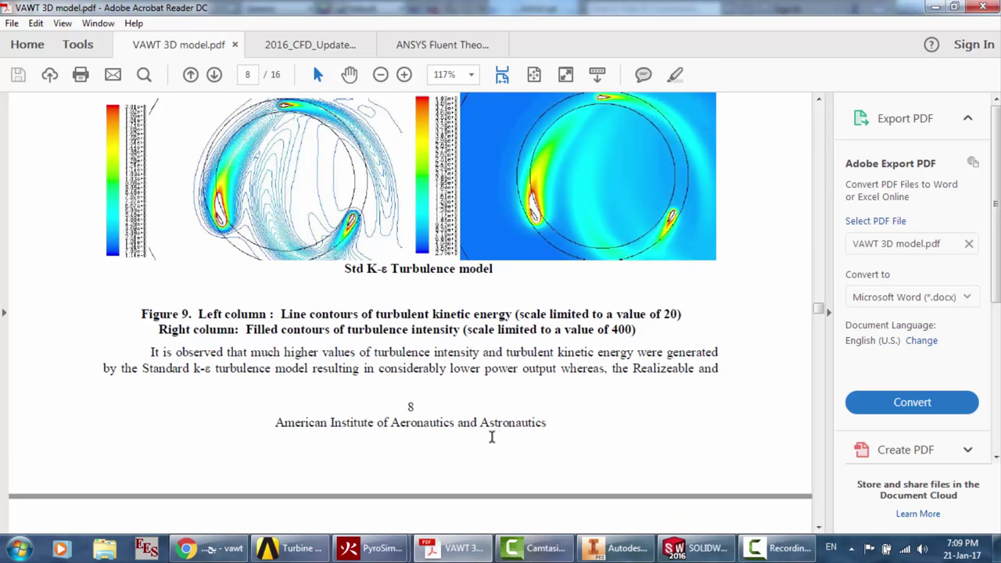
# Switch to ANSYS Fluent Theory Guide.pdf and read the Standard k-ε Model overview in section 4.3.1
pyautogui.click(439, 48)
pyautogui.scroll(-1, 507, 269)
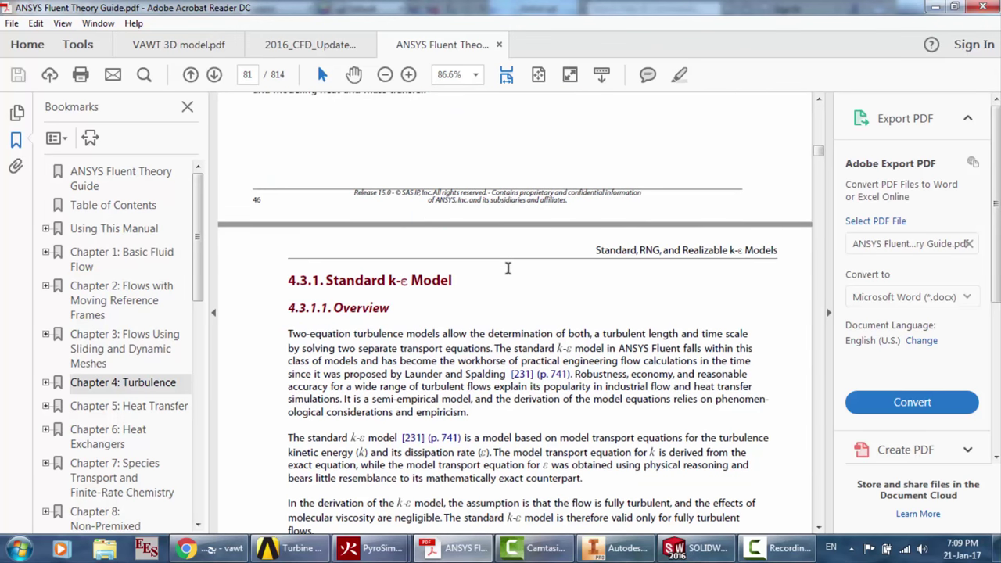
pyautogui.scroll(-1, 507, 268)
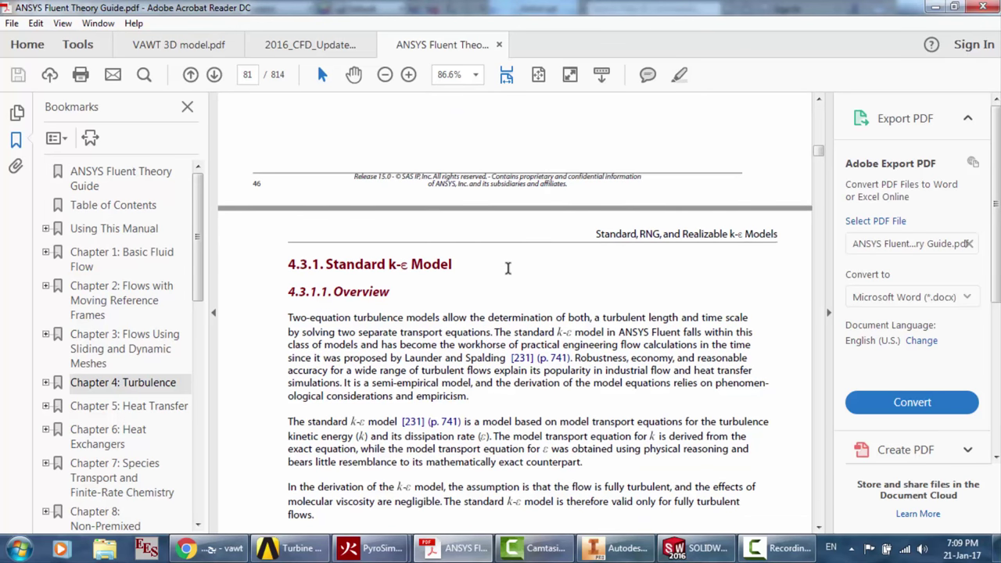
pyautogui.scroll(-1, 507, 268)
pyautogui.scroll(-1, 508, 268)
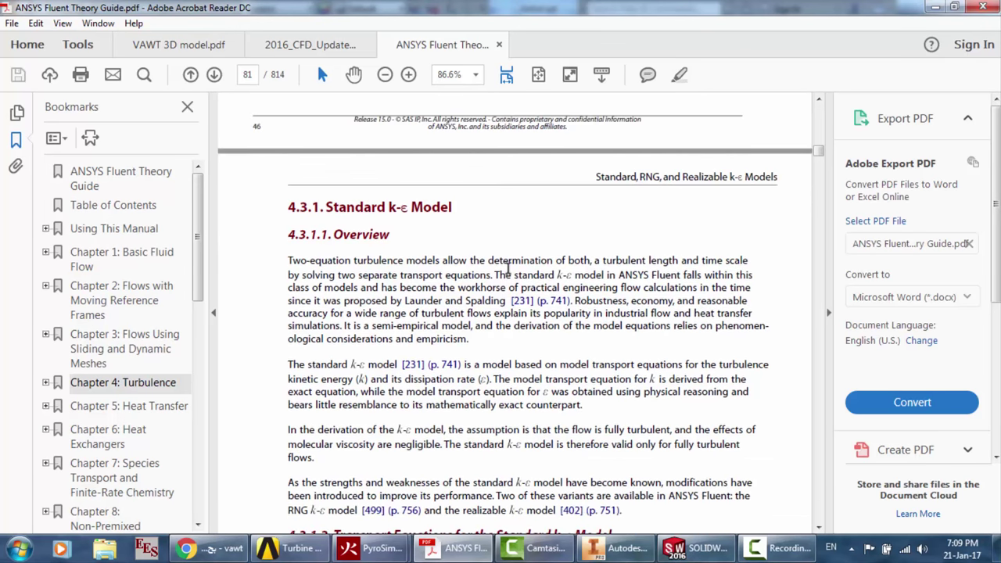
pyautogui.scroll(-5, 332, 253)
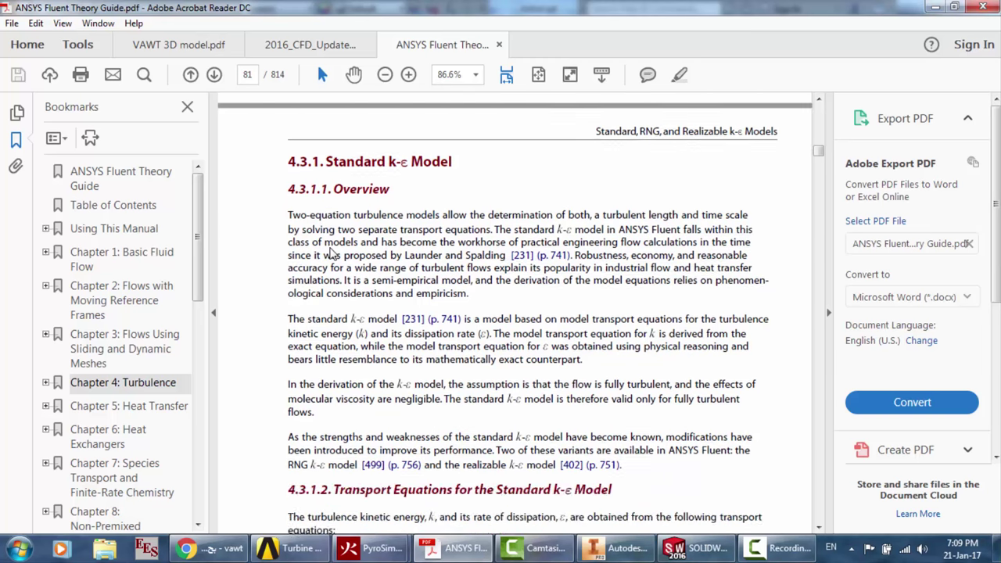
# Read the guide's RNG k-ε Model section, covering its overview, transport equations, swirl modification and model constants
pyautogui.scroll(-15, 332, 253)
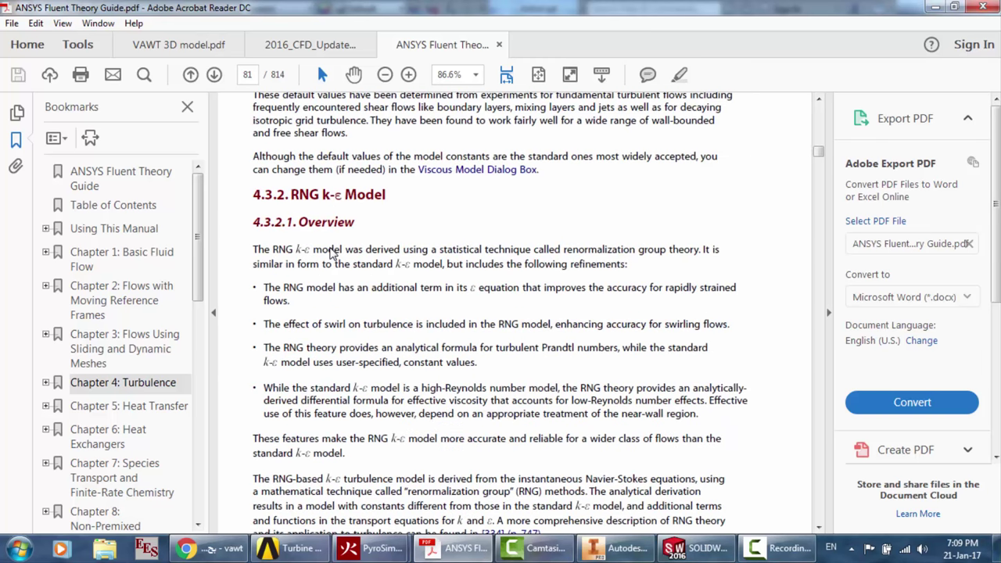
pyautogui.scroll(-10, 396, 240)
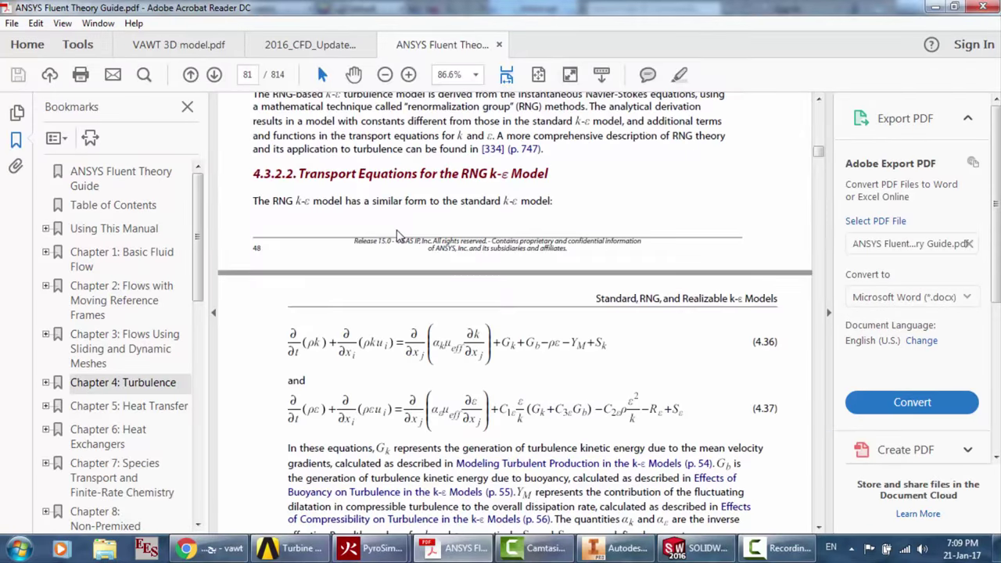
pyautogui.scroll(-10, 397, 235)
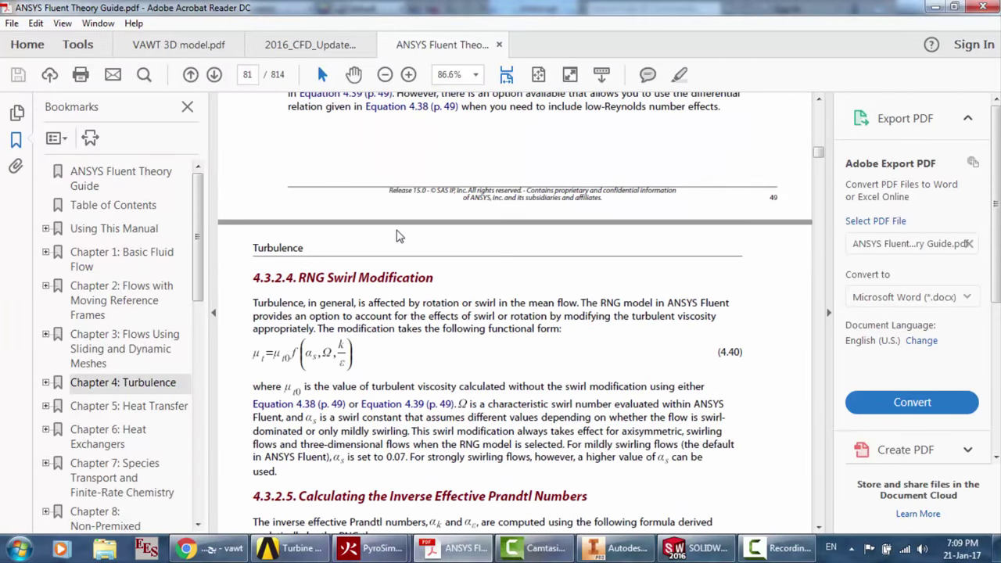
pyautogui.scroll(-15, 457, 340)
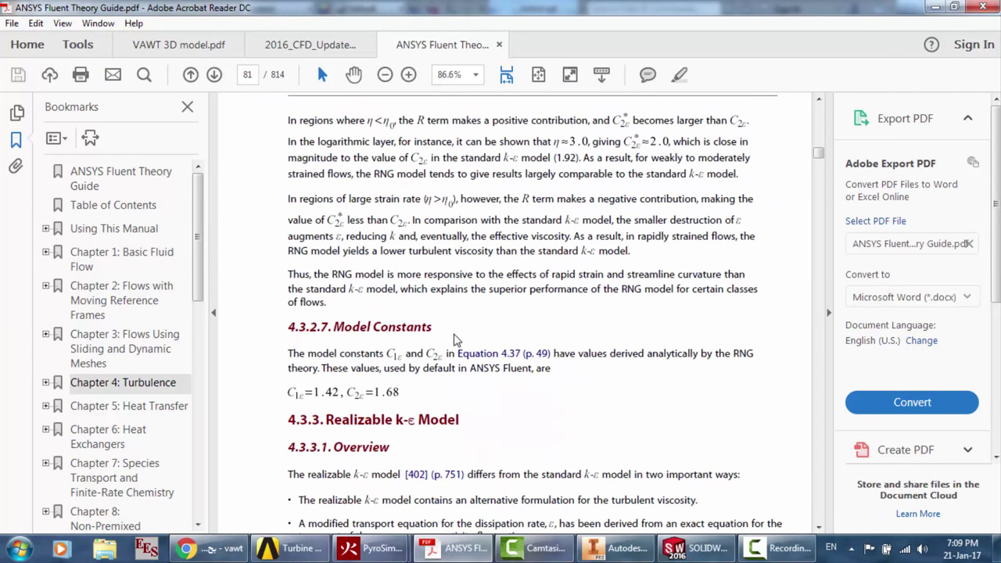
# Read the Realizable k-ε Model overview, highlighting the paragraphs on its advantages, and look over its transport equations
pyautogui.scroll(-10, 456, 340)
pyautogui.moveTo(456, 340); pyautogui.dragTo(315, 448)
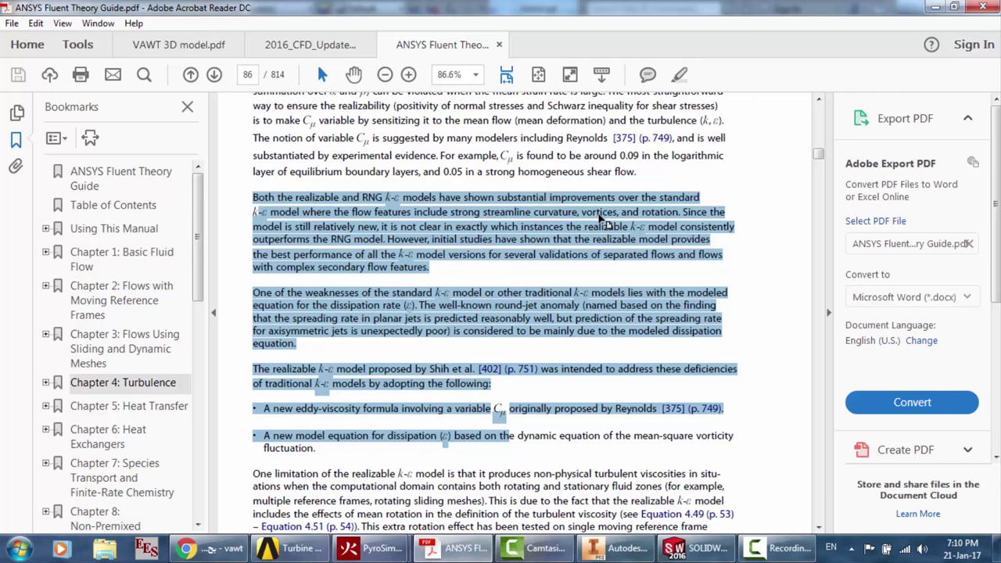
pyautogui.scroll(-6, 425, 288)
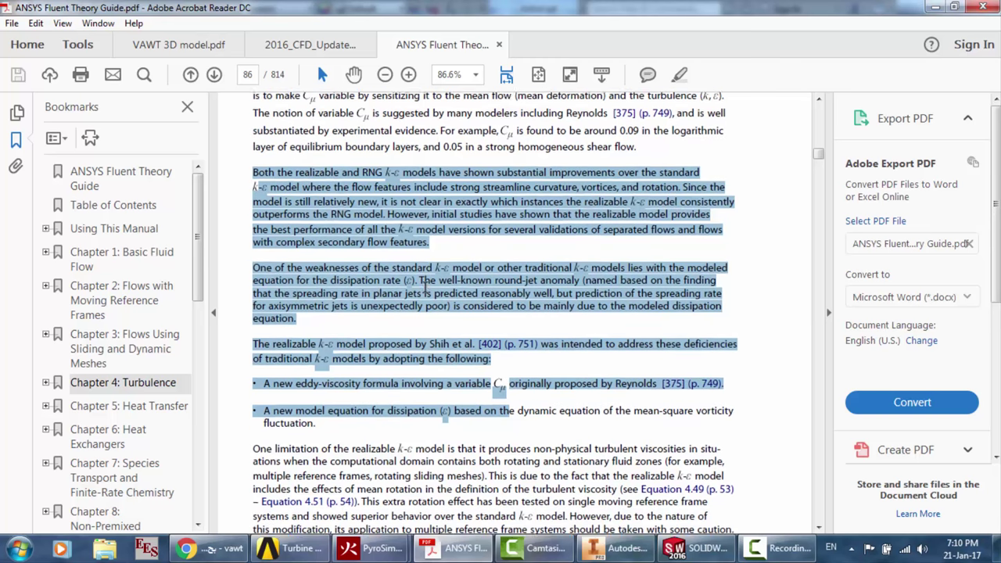
pyautogui.scroll(-4, 425, 288)
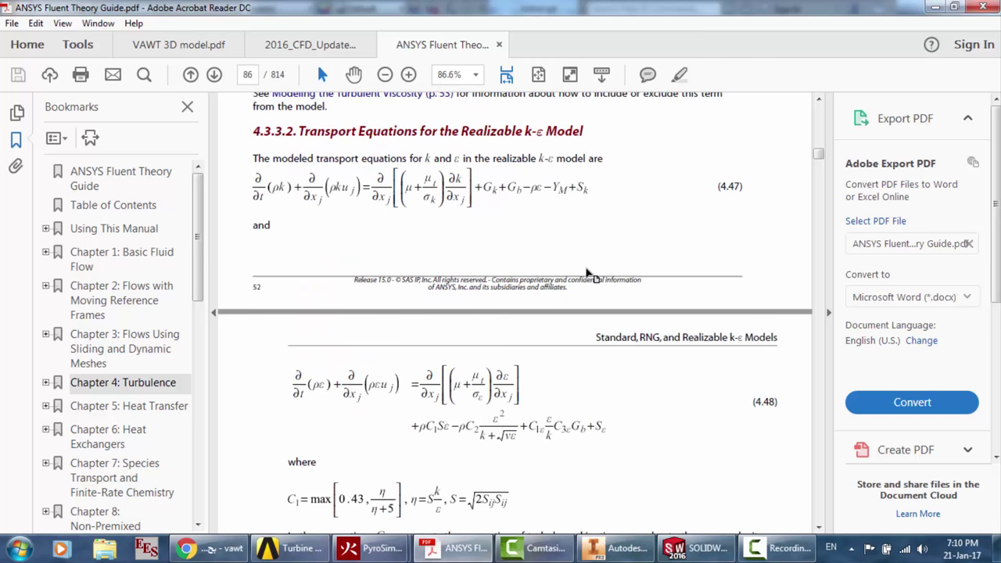
pyautogui.scroll(8, 586, 274)
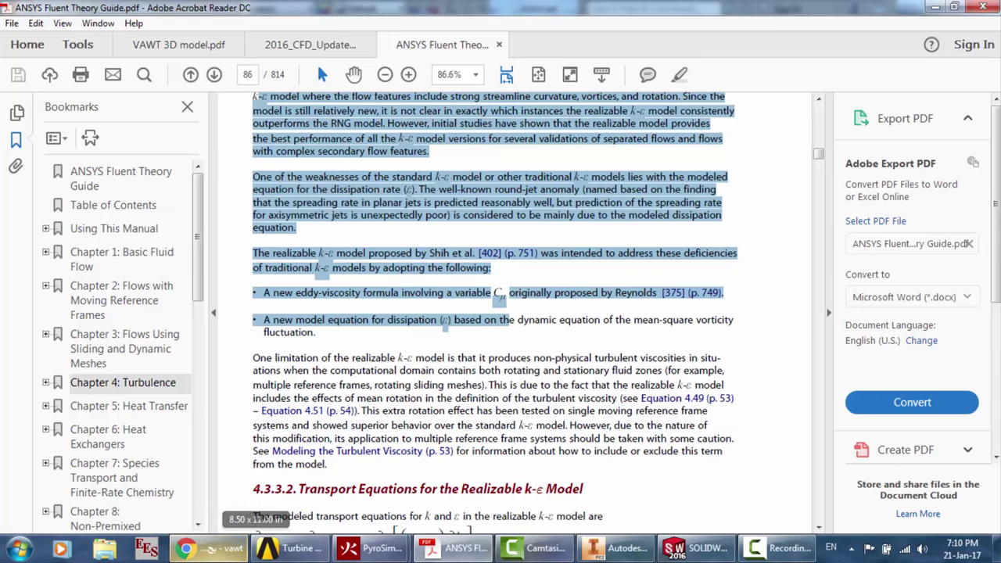
# Switch to Chrome and look over the Wikipedia Flow separation article and the YouTube search results for boundary layer control
pyautogui.click(205, 548)
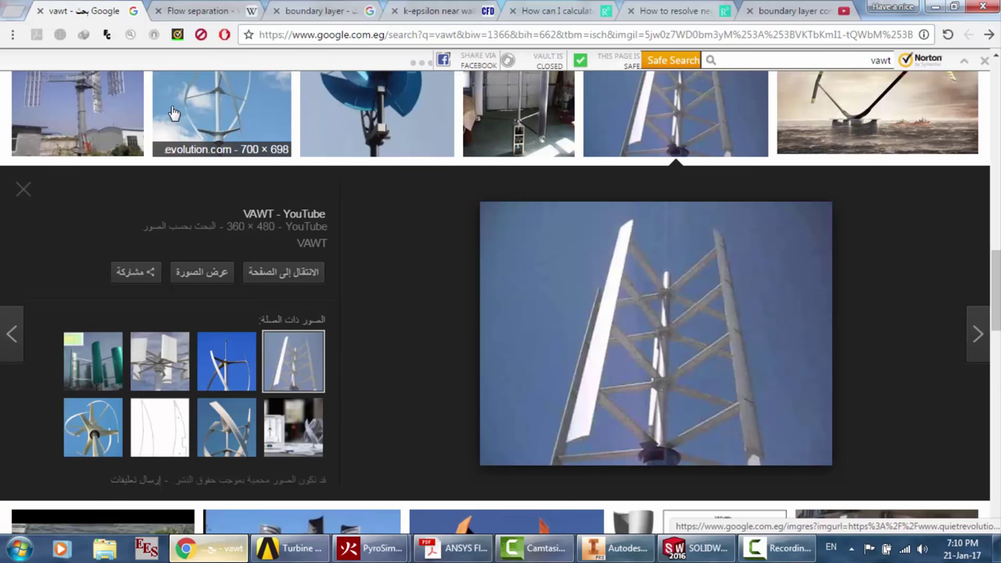
pyautogui.click(213, 9)
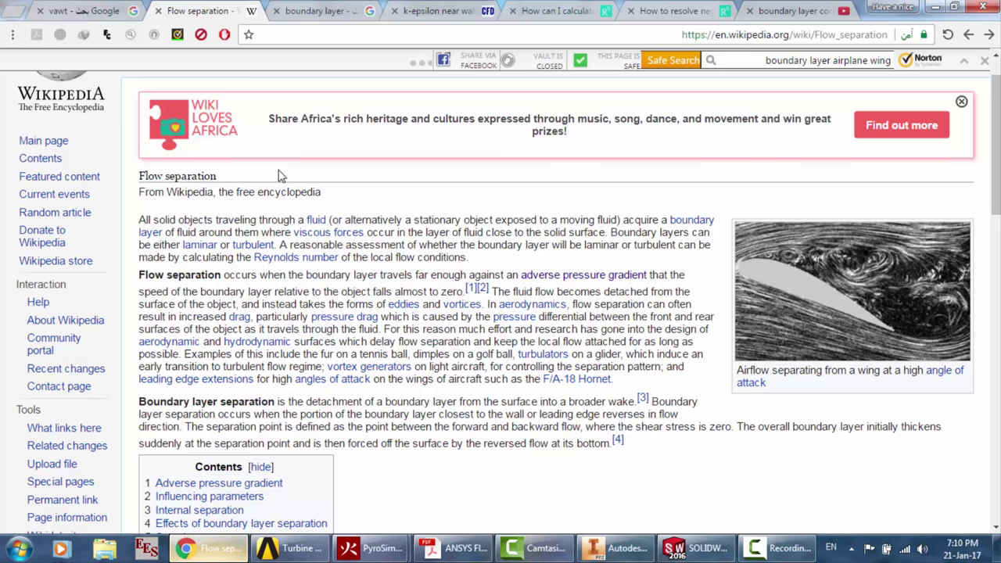
pyautogui.scroll(1, 383, 275)
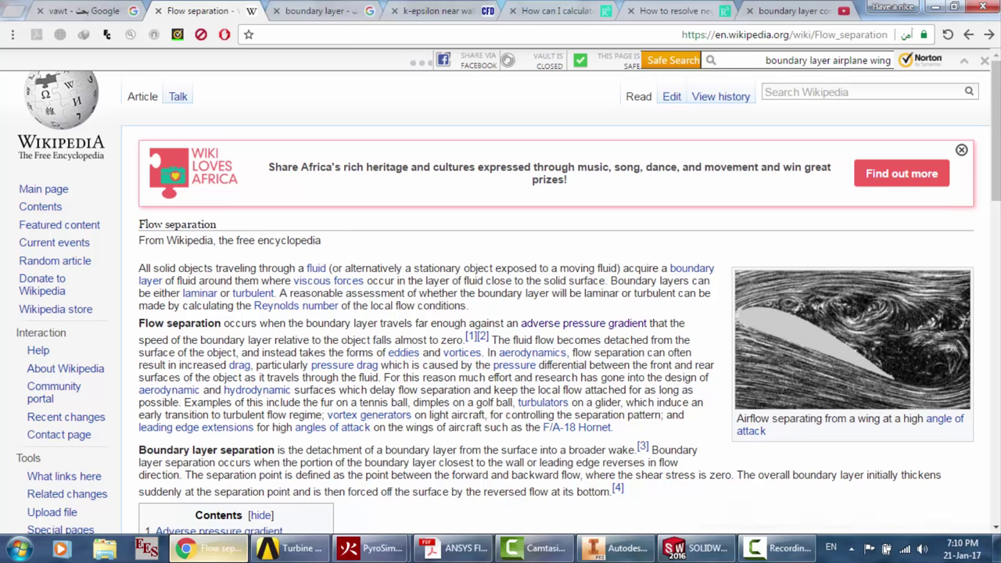
pyautogui.click(769, 8)
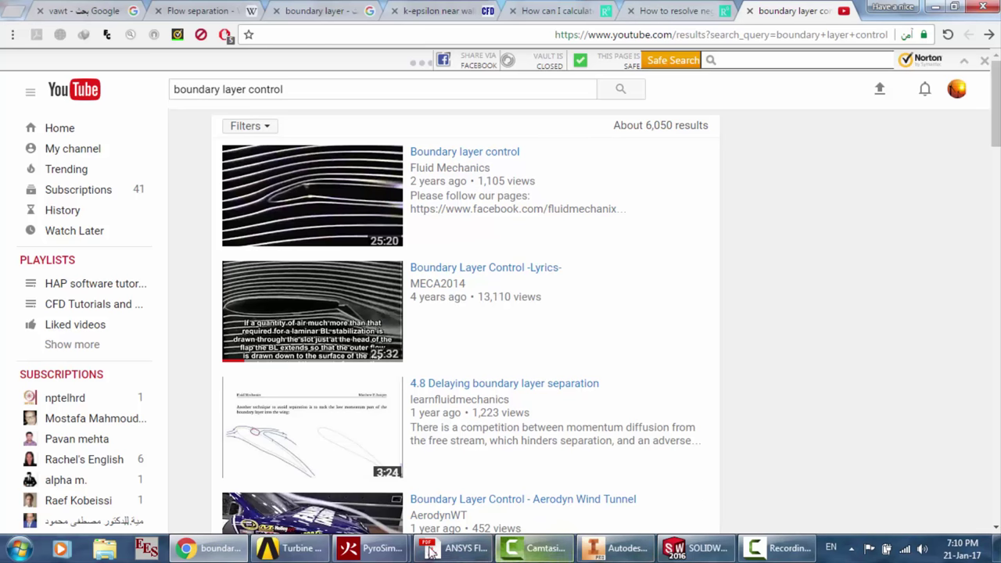
# Switch to ANSYS Workbench, add a third standalone Fluid Flow (Fluent) system to the project and open its Geometry in DesignModeler
pyautogui.click(308, 558)
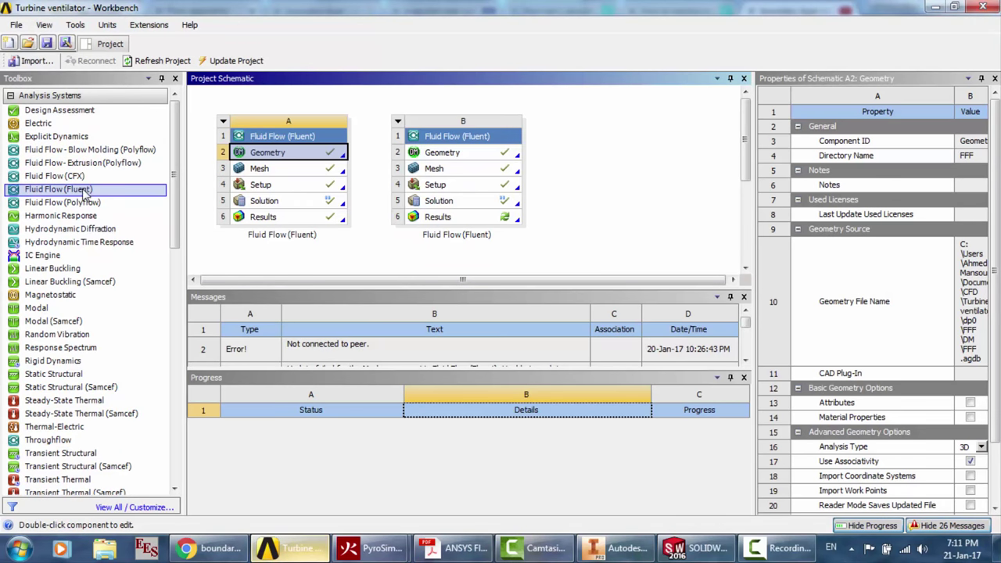
pyautogui.moveTo(83, 194); pyautogui.dragTo(603, 173)
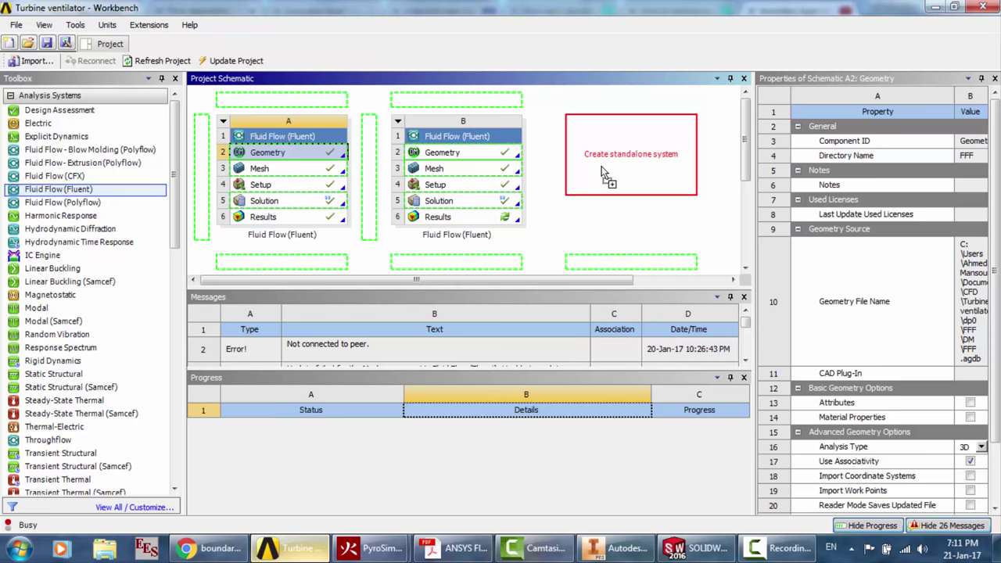
pyautogui.moveTo(602, 173); pyautogui.dragTo(603, 174)
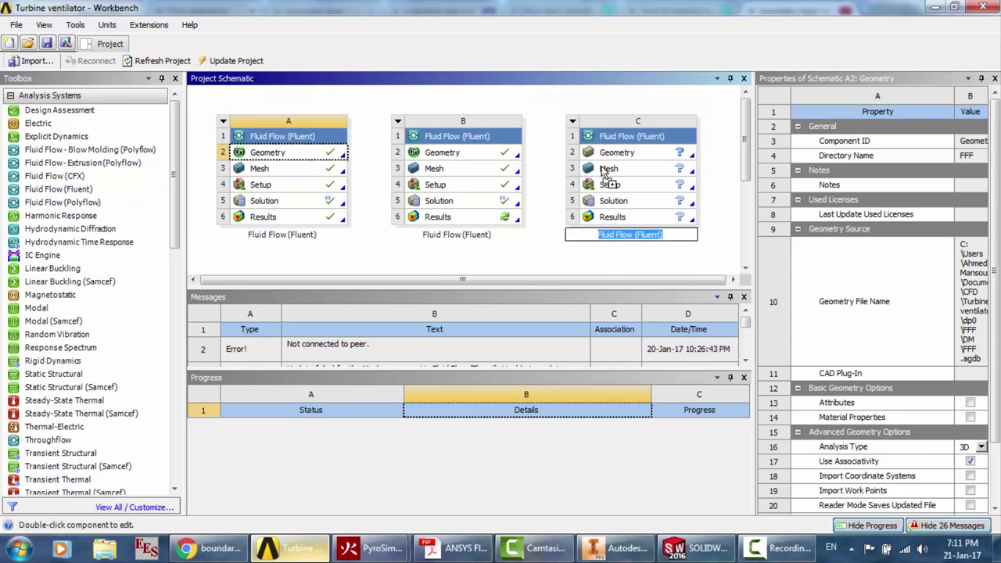
pyautogui.click(630, 152)
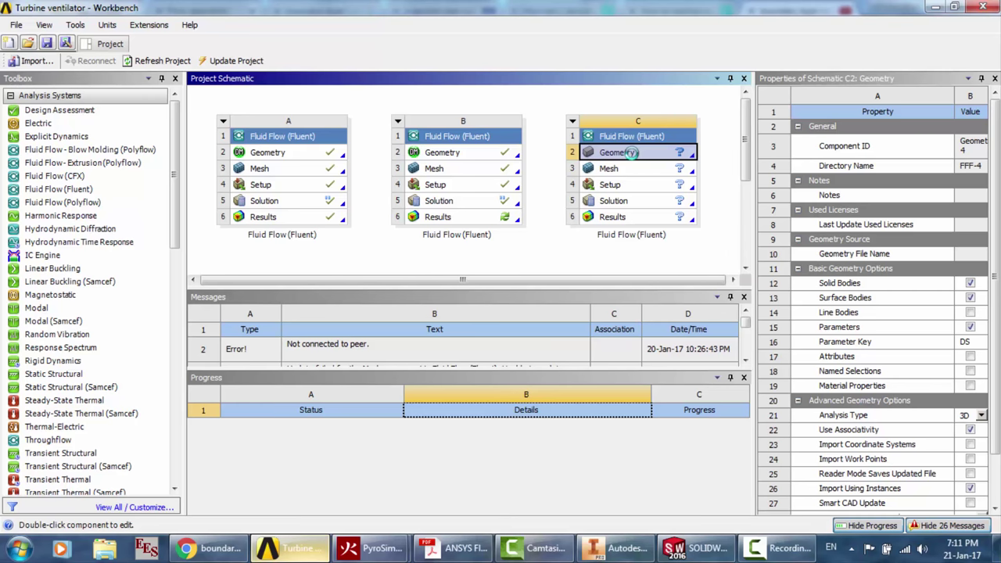
pyautogui.doubleClick(630, 153)
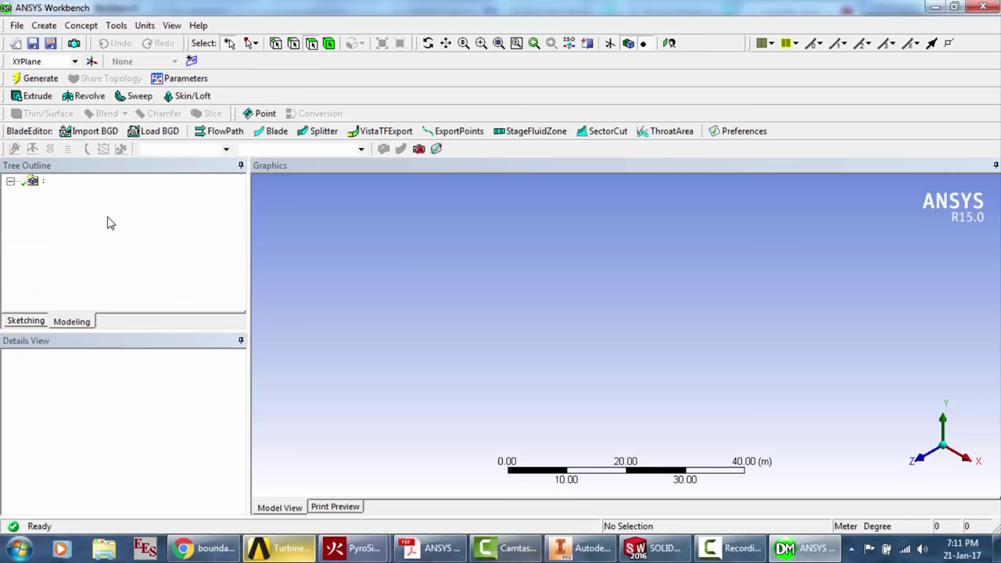
# Import the external geometry file 3D VAWT rotating domain.stp from the Desktop
pyautogui.click(78, 196)
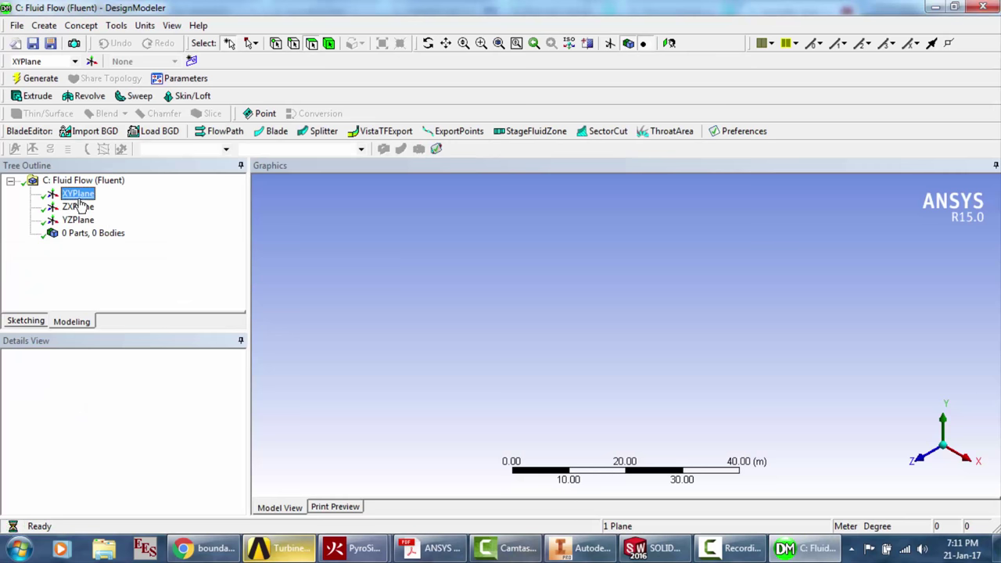
pyautogui.click(17, 26)
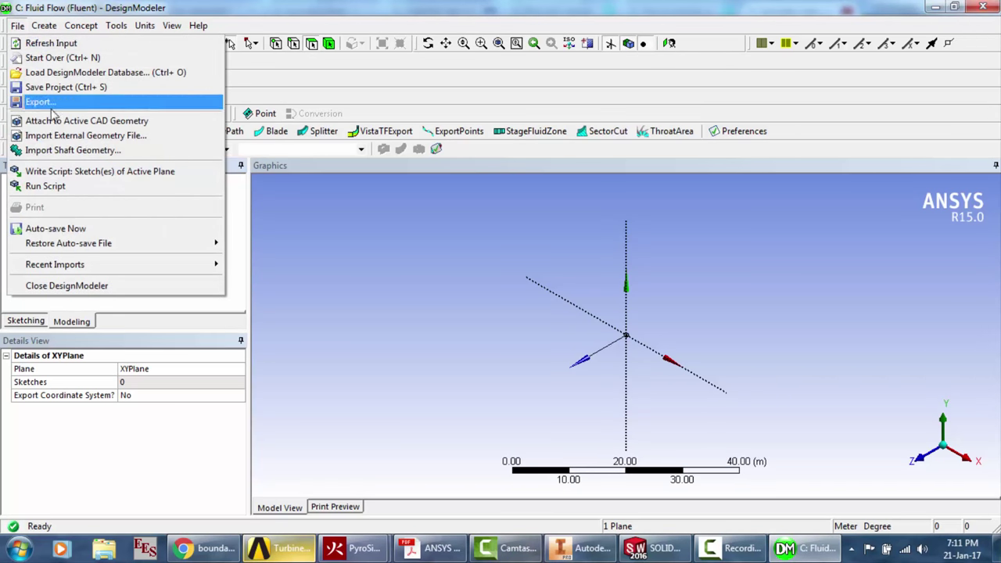
pyautogui.click(57, 137)
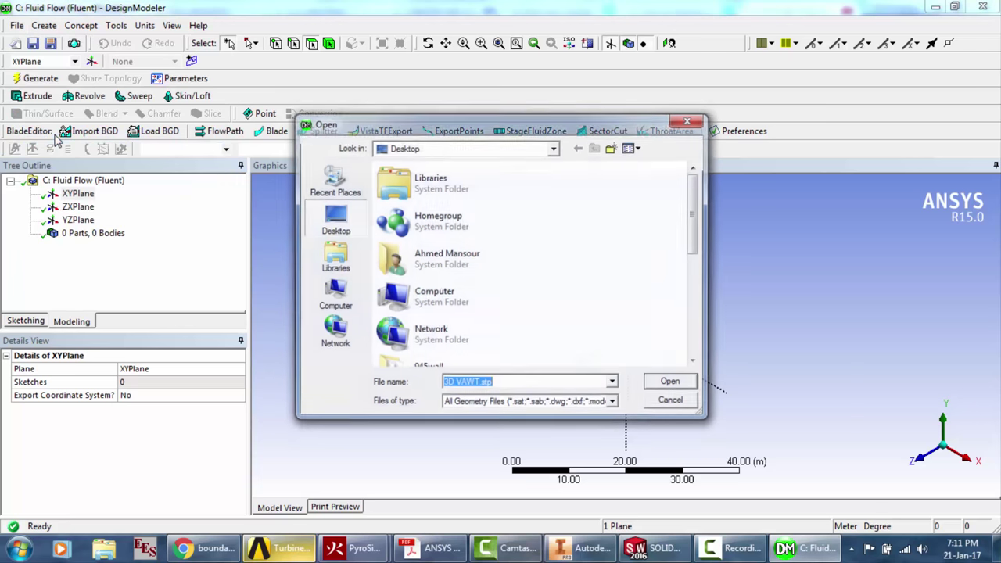
pyautogui.click(604, 252)
pyautogui.scroll(-5, 603, 250)
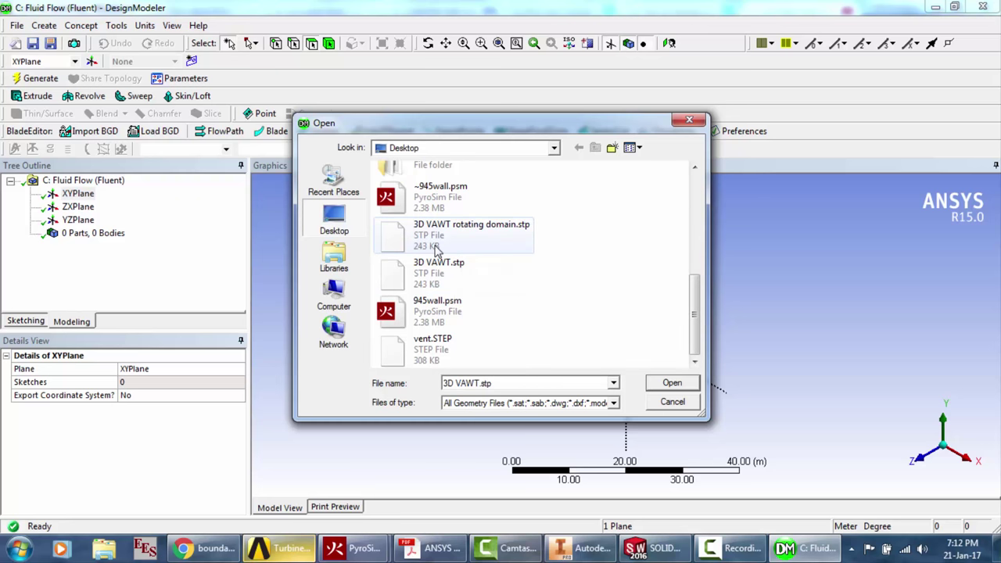
pyautogui.doubleClick(434, 242)
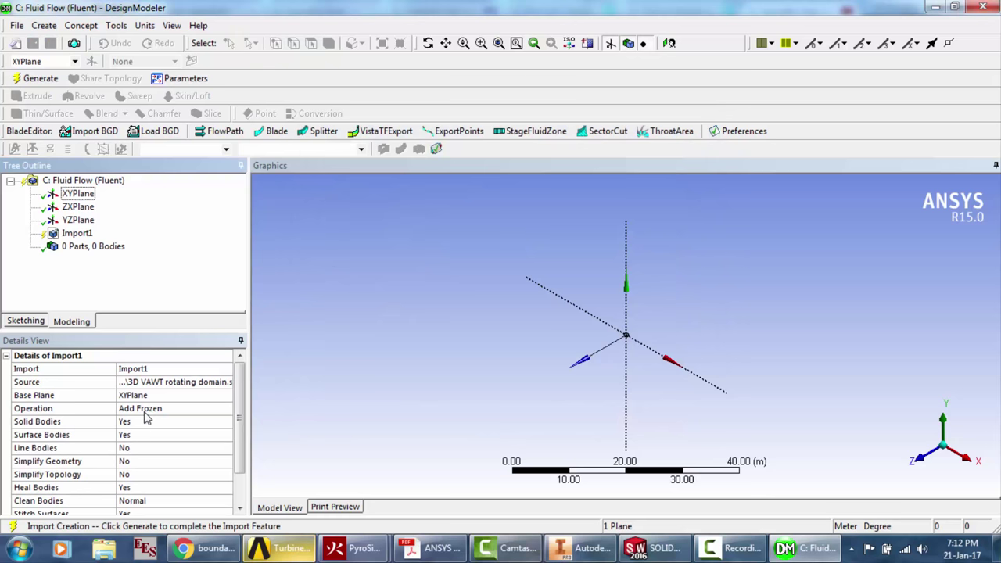
# Keep the import operation as Add Frozen, set Line Bodies to Yes and generate the imported geometry
pyautogui.click(200, 413)
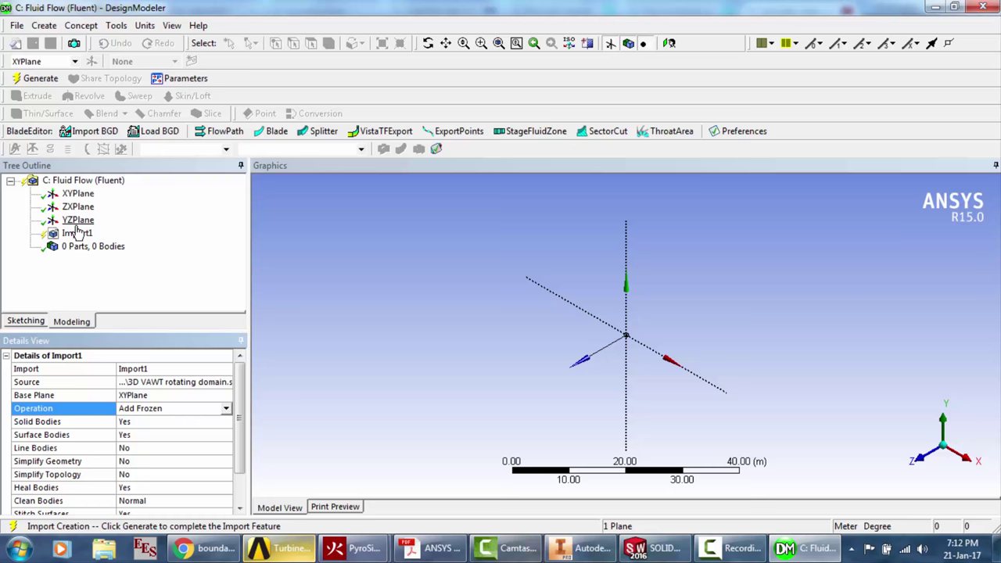
pyautogui.doubleClick(157, 451)
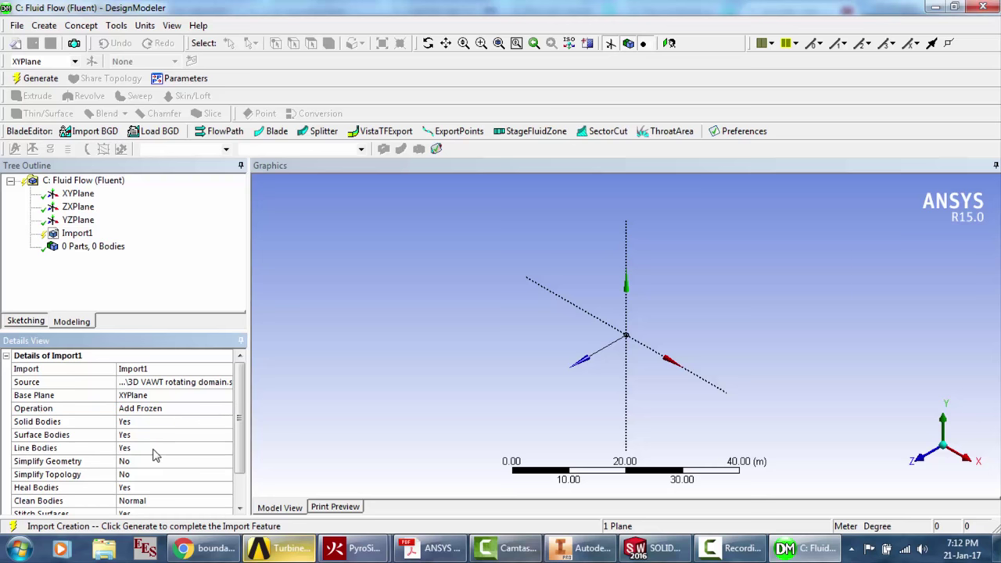
pyautogui.click(45, 80)
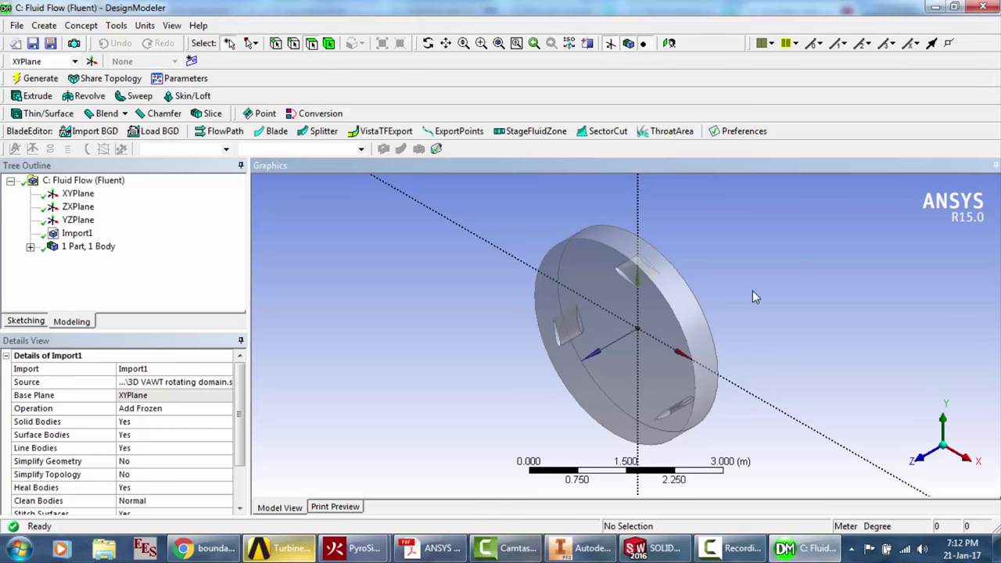
# Inspect the imported rotating domain and its blade cutouts from an angle and from the front
pyautogui.scroll(4, 752, 290)
pyautogui.click(428, 43)
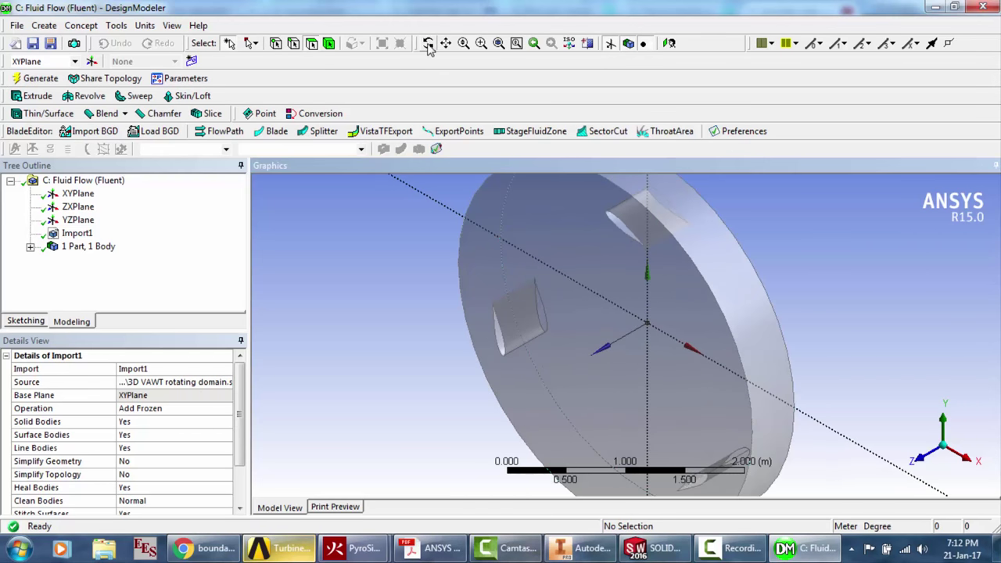
pyautogui.moveTo(599, 398); pyautogui.dragTo(765, 331)
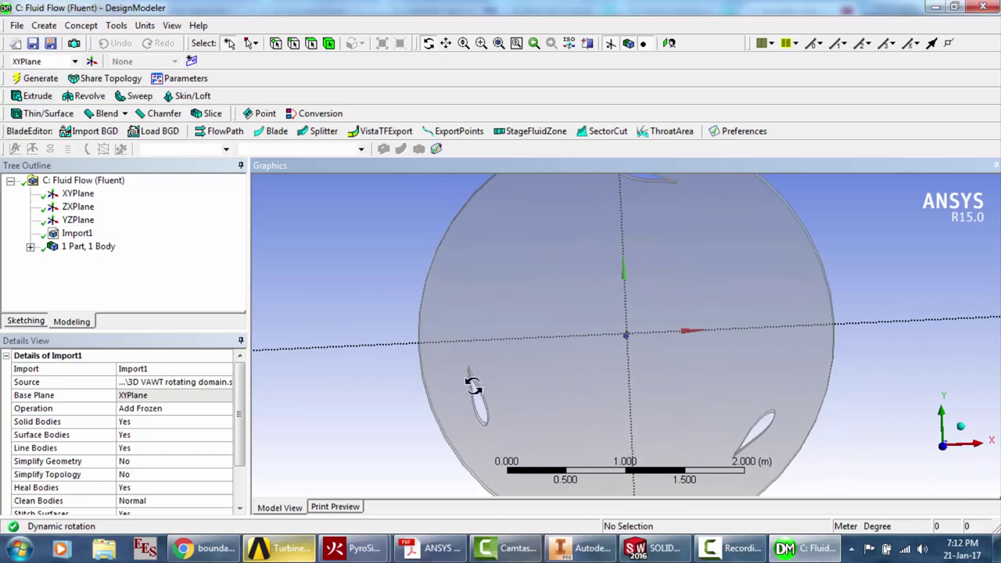
pyautogui.scroll(3, 445, 393)
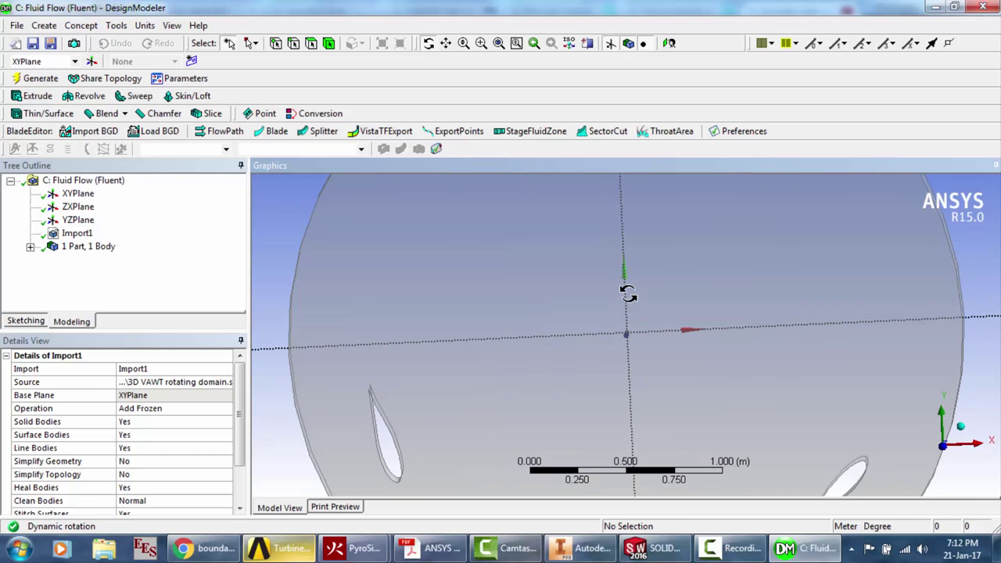
# Inspect the rotating domain's blade cutouts up close from an angle and return to the front view of the XY plane
pyautogui.moveTo(630, 290)
pyautogui.mouseDown()
pyautogui.moveTo(654, 291)
pyautogui.moveTo(646, 284)
pyautogui.moveTo(624, 300)
pyautogui.moveTo(630, 285)
pyautogui.moveTo(616, 285)
pyautogui.mouseUp()
pyautogui.scroll(-3, 616, 285)
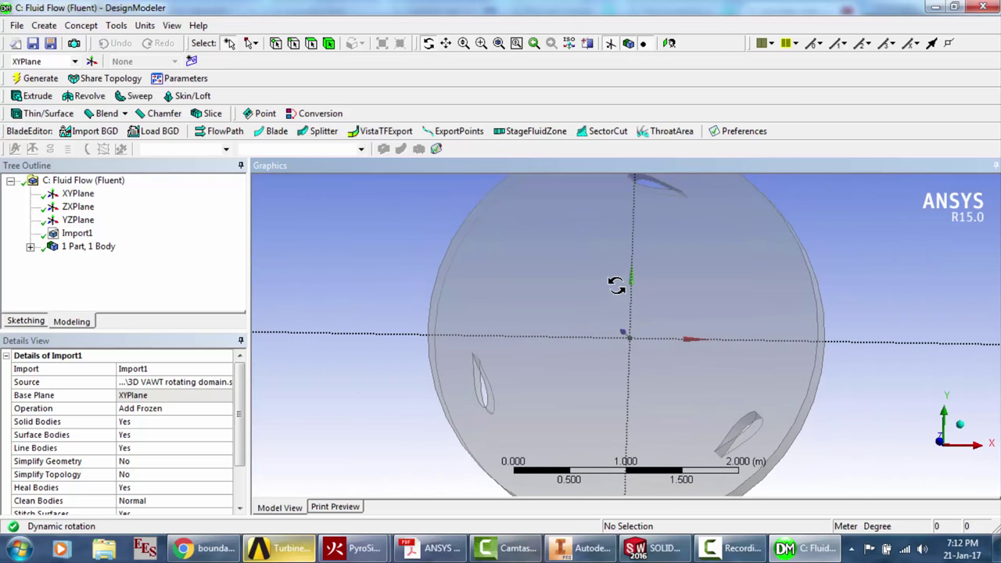
pyautogui.click(446, 43)
pyautogui.scroll(5, 565, 354)
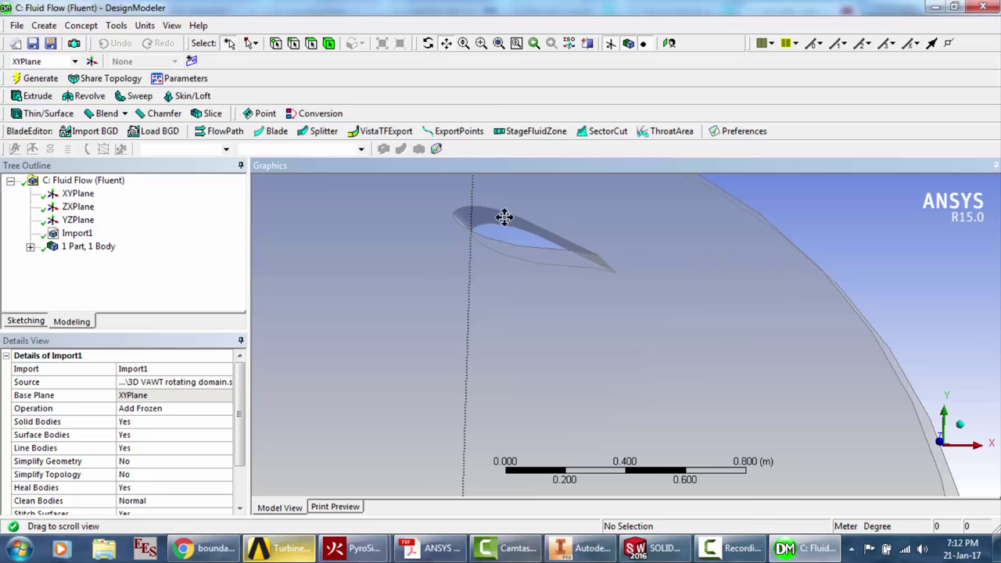
pyautogui.scroll(-7, 568, 260)
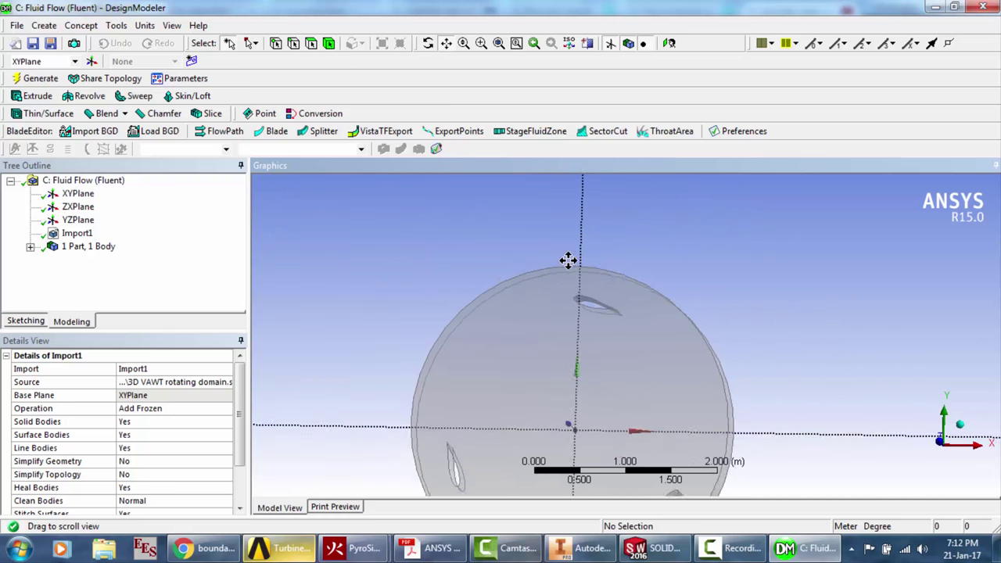
pyautogui.scroll(2, 588, 267)
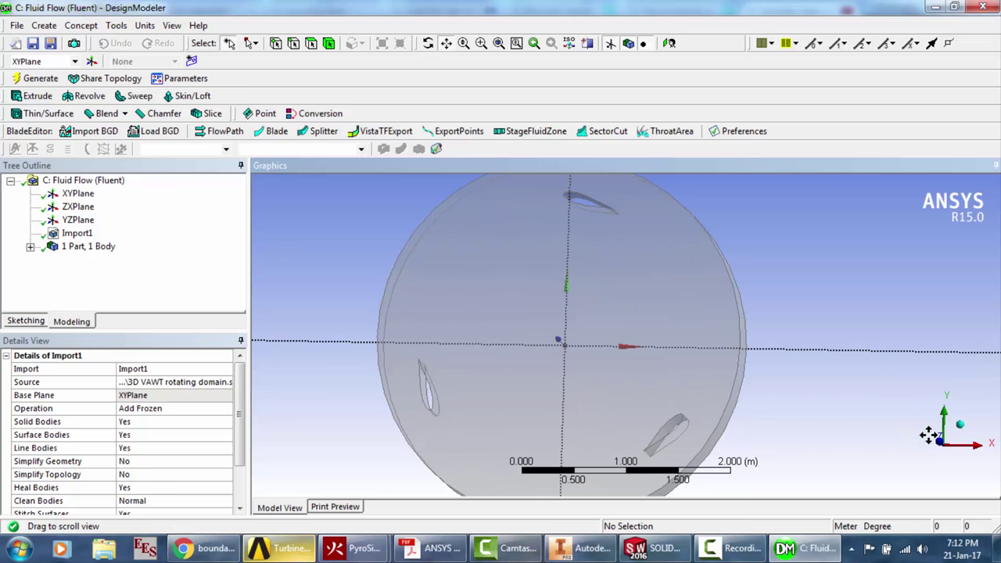
pyautogui.click(949, 459)
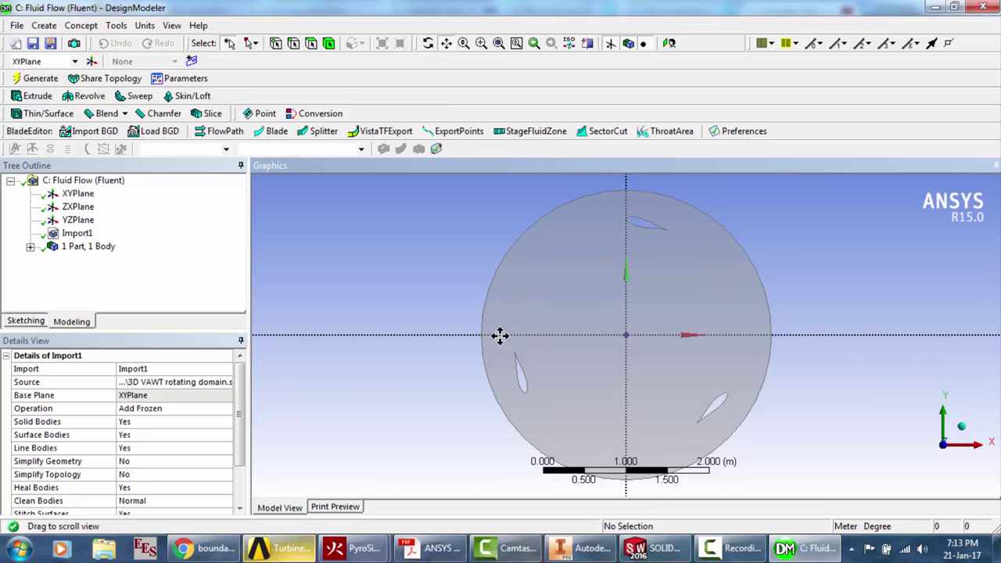
# Change the length unit to millimeters and start a new sketch on the XYPlane
pyautogui.click(88, 195)
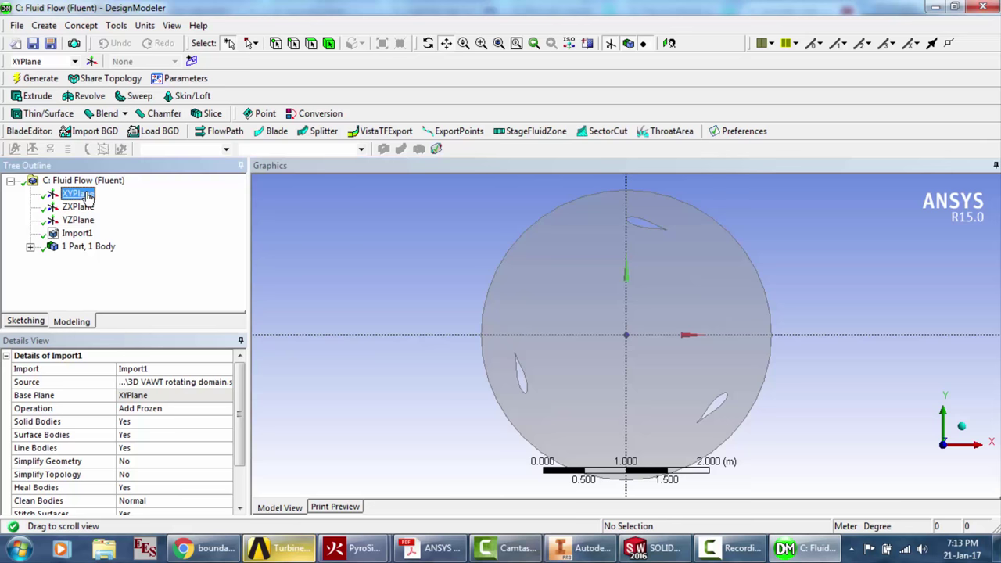
pyautogui.click(144, 25)
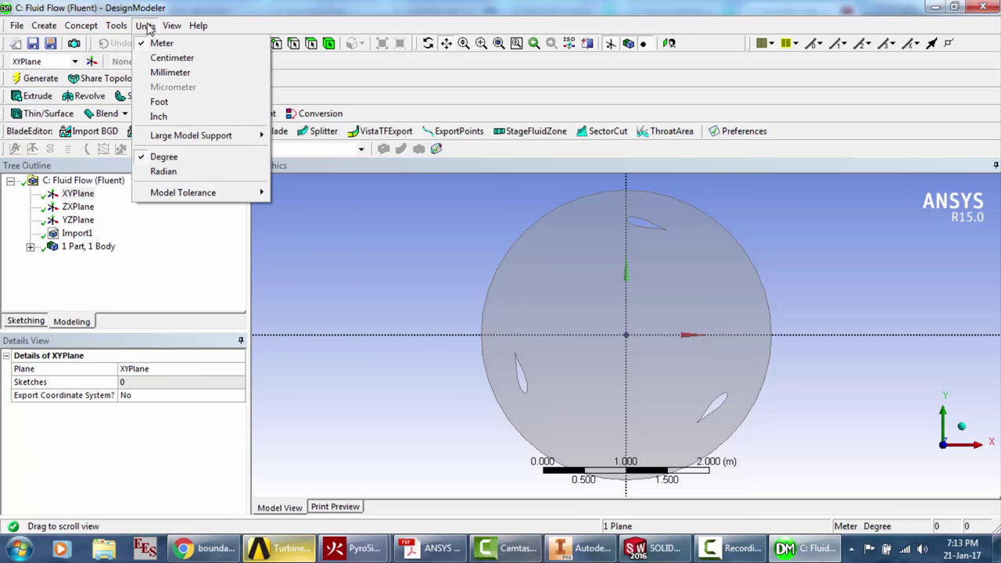
pyautogui.click(161, 72)
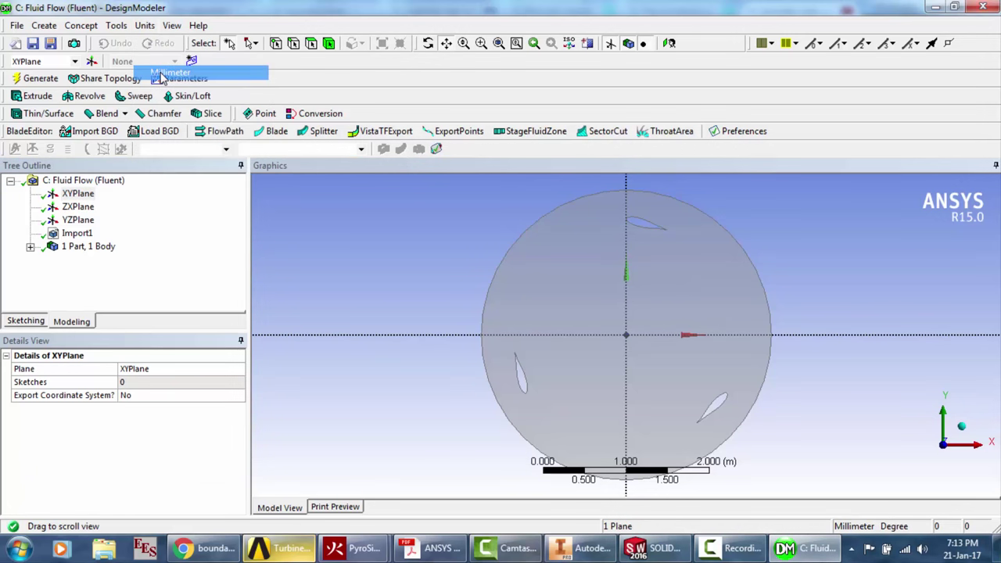
pyautogui.click(75, 195)
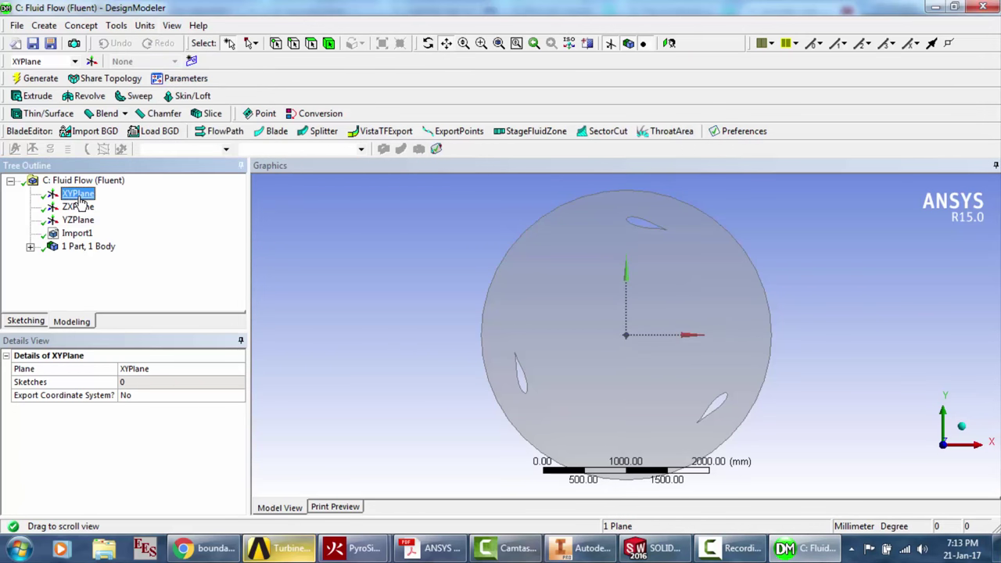
pyautogui.click(192, 61)
pyautogui.click(33, 322)
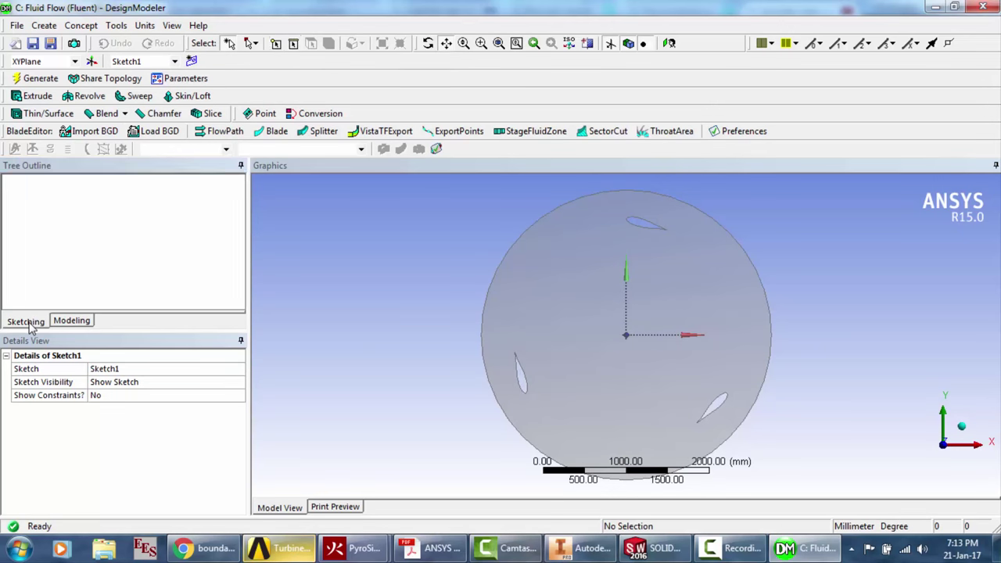
# Enable both the Global and Cursor options of Auto Constraints for sketching
pyautogui.click(173, 286)
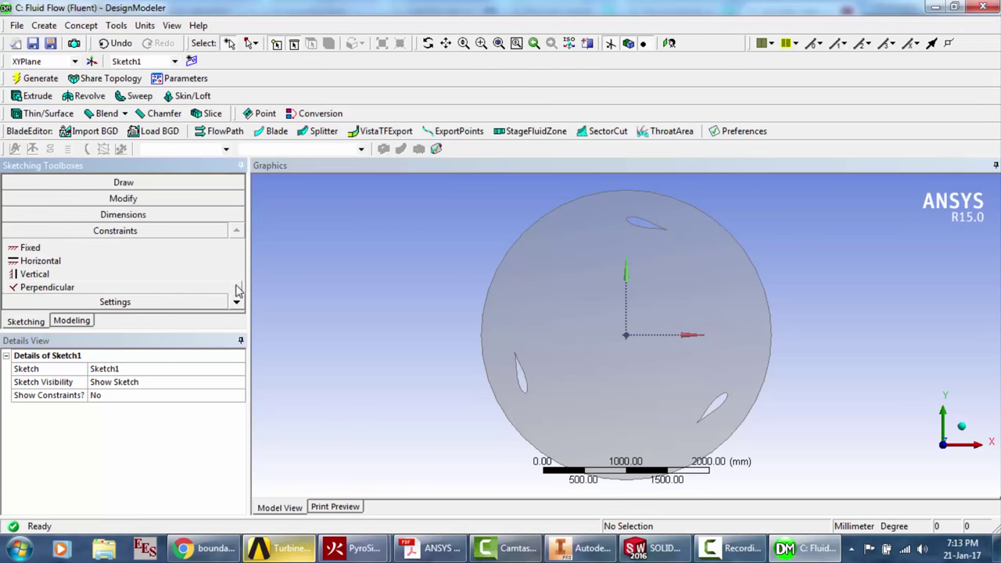
pyautogui.click(237, 305)
pyautogui.click(237, 305)
pyautogui.doubleClick(237, 305)
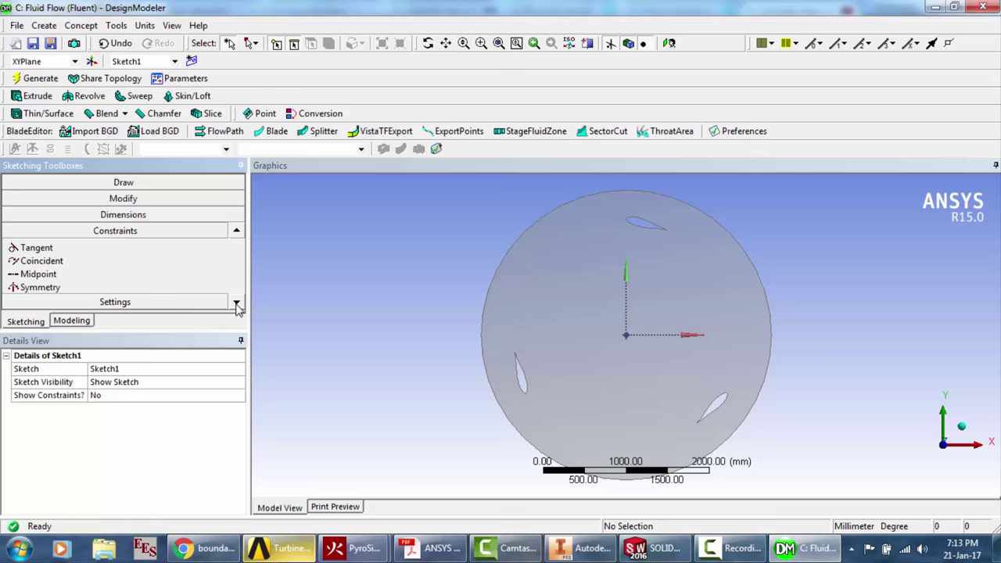
pyautogui.click(237, 305)
pyautogui.doubleClick(237, 305)
pyautogui.click(236, 305)
pyautogui.doubleClick(237, 305)
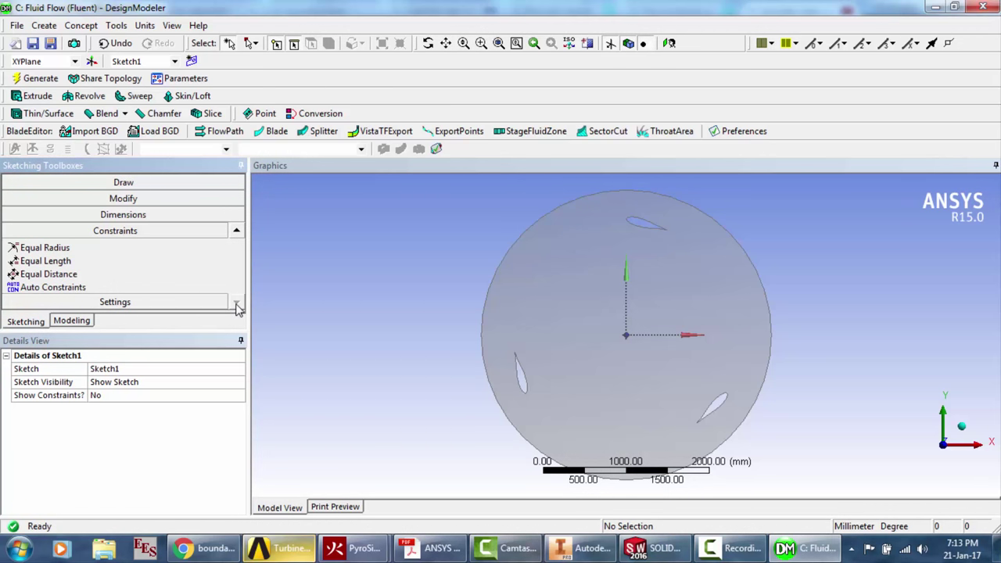
pyautogui.click(133, 290)
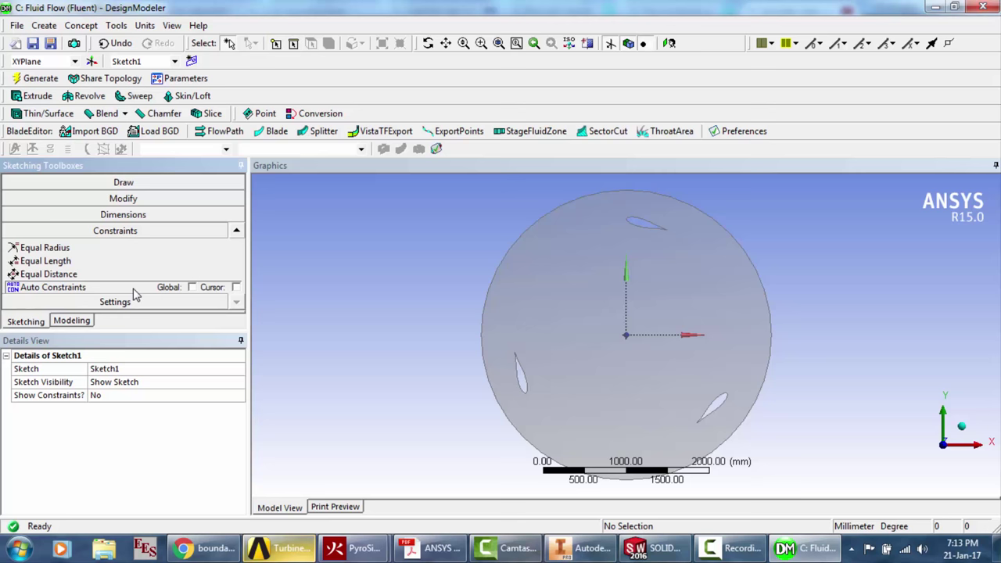
pyautogui.click(193, 287)
pyautogui.click(236, 287)
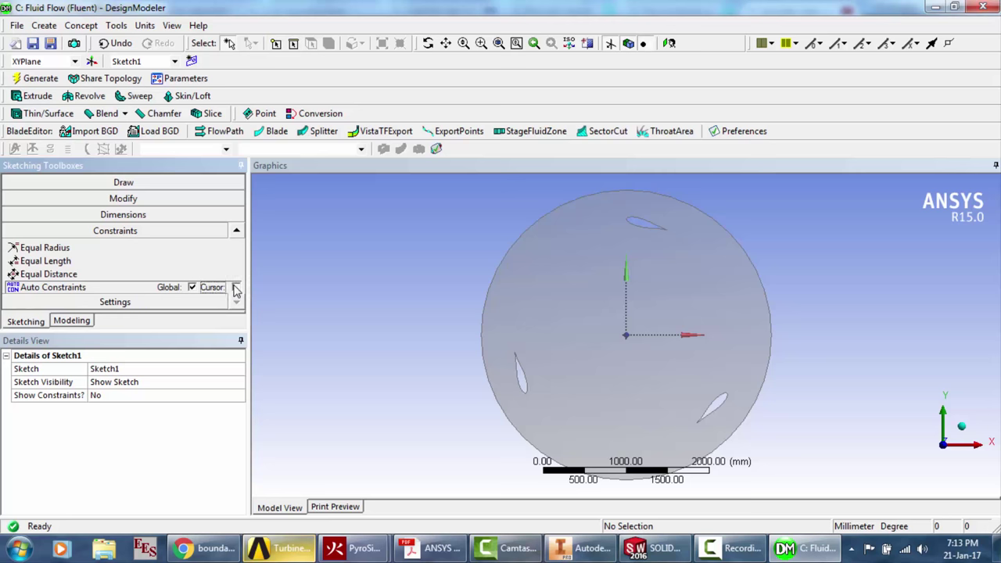
# Sketch a rectangle about 5663 mm wide and 3699 mm high enclosing the circular rotating domain
pyautogui.click(135, 182)
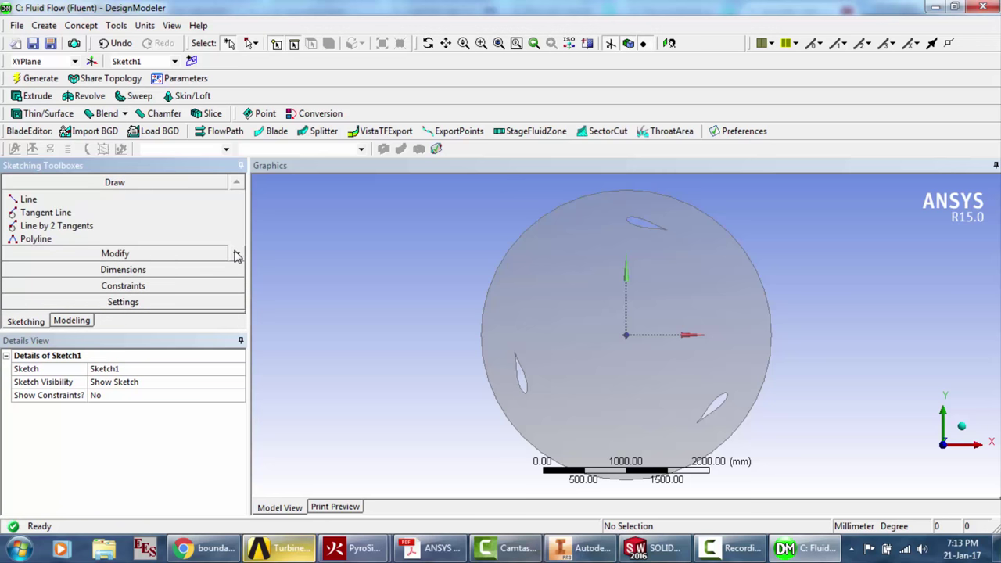
pyautogui.click(236, 255)
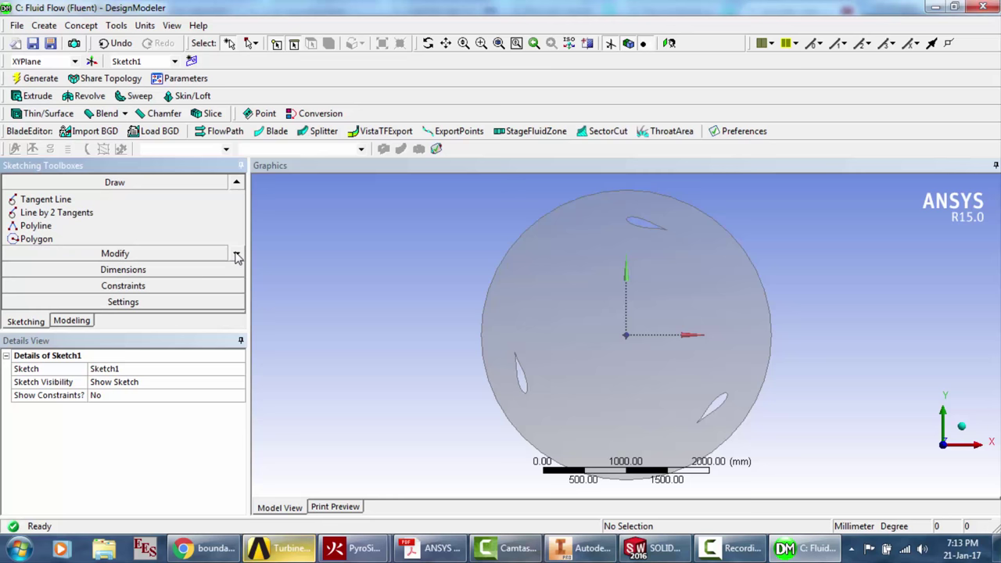
pyautogui.click(236, 255)
pyautogui.click(236, 255)
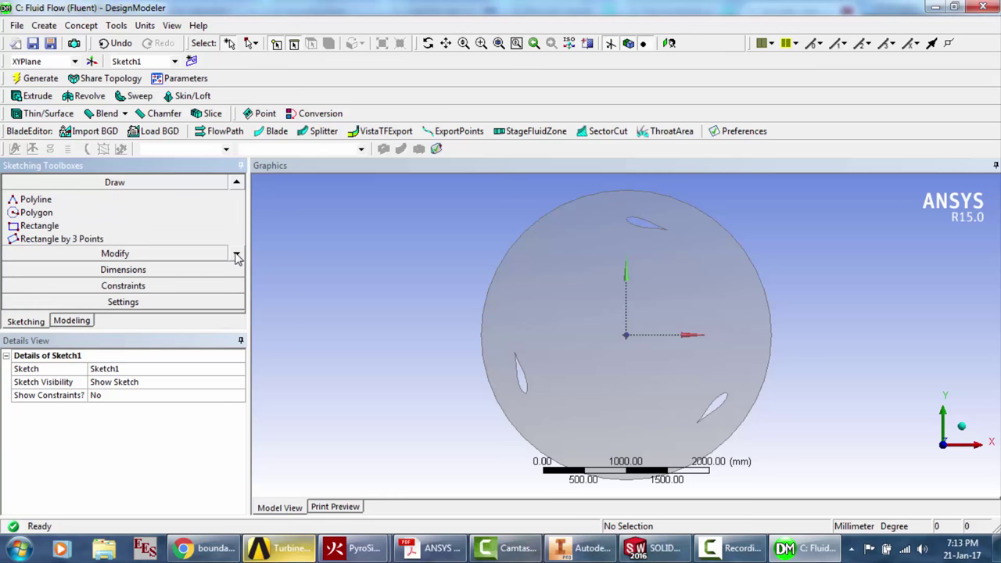
pyautogui.click(107, 230)
pyautogui.click(391, 182)
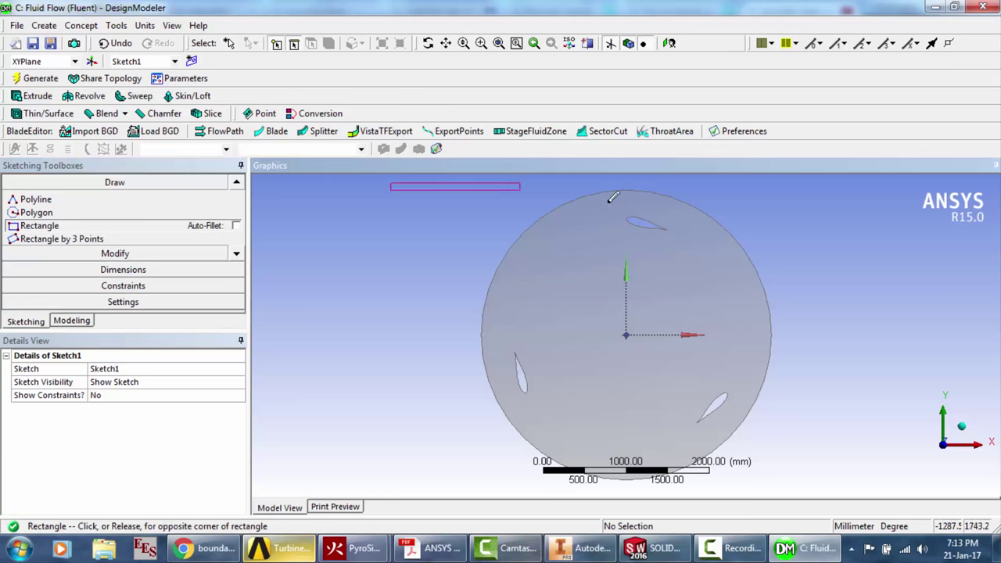
pyautogui.click(861, 489)
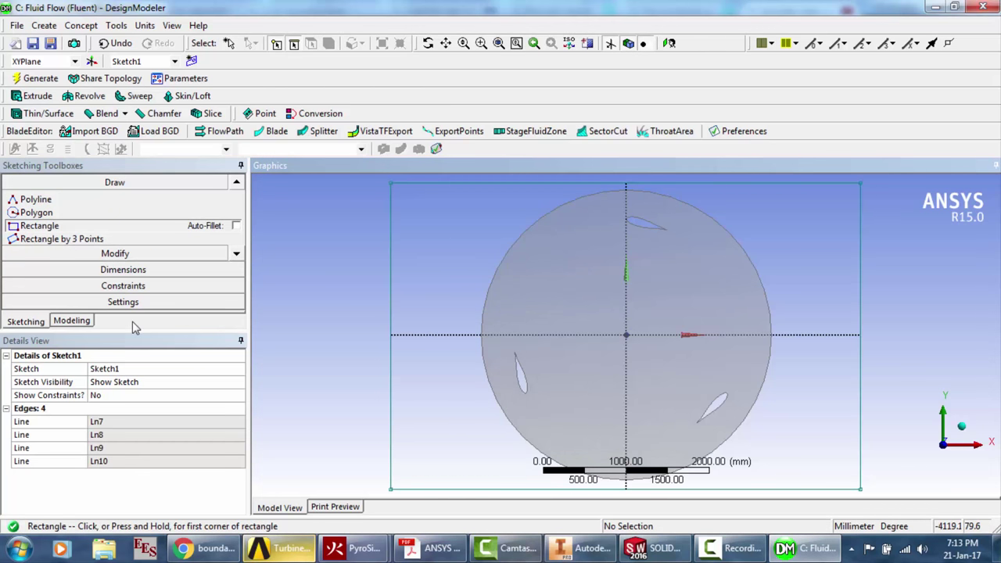
# Dimension the rectangle's height on its left edge and its width on its bottom edge
pyautogui.click(92, 272)
pyautogui.click(391, 314)
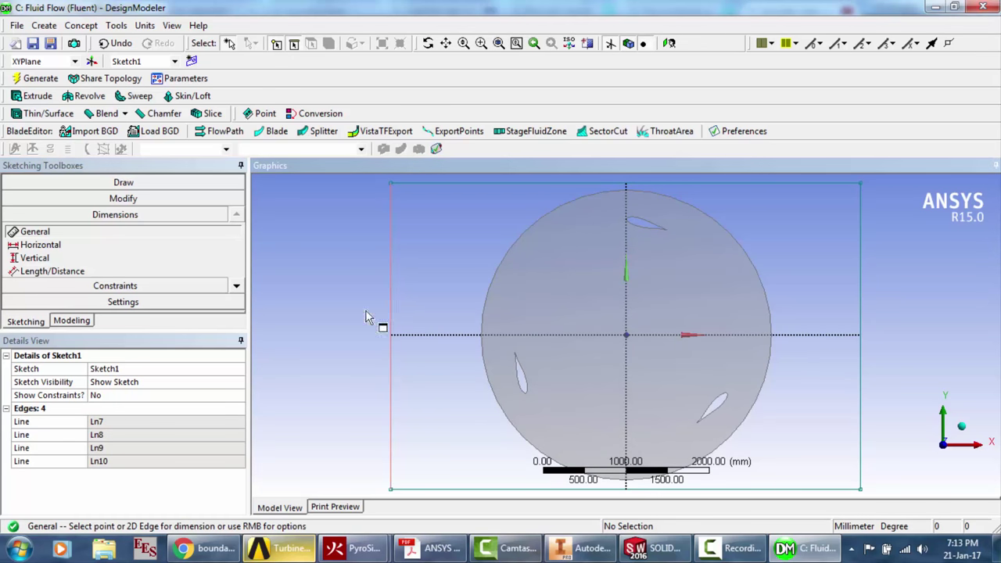
pyautogui.click(322, 305)
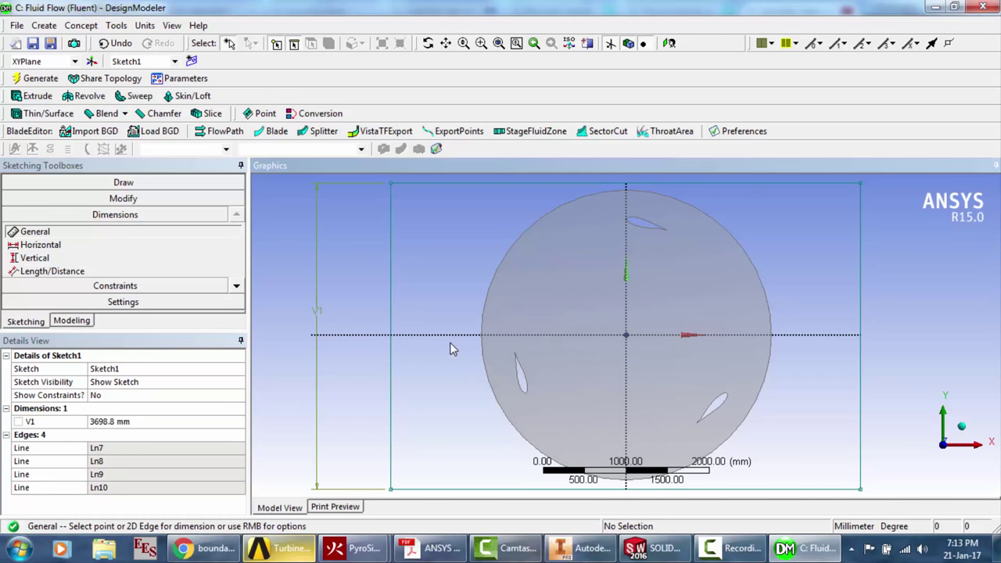
pyautogui.click(481, 489)
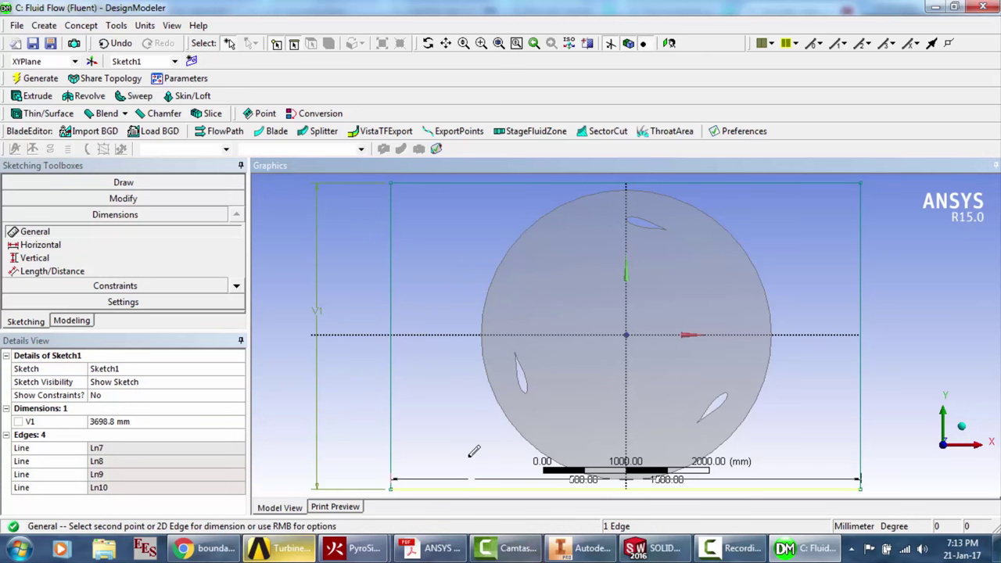
pyautogui.click(471, 459)
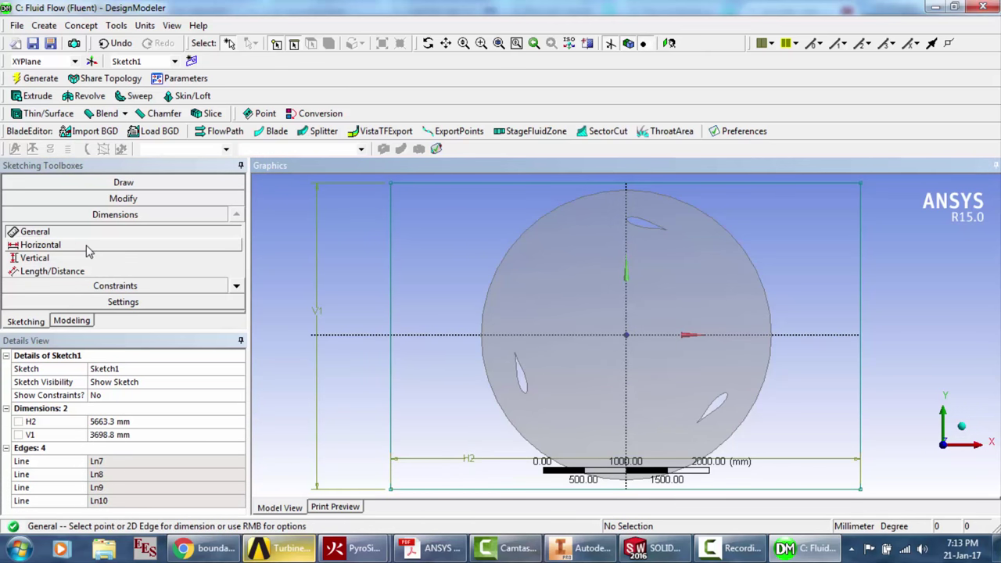
# Add a horizontal dimension between the vertical Y axis and the rectangle's right edge
pyautogui.click(35, 245)
pyautogui.click(516, 491)
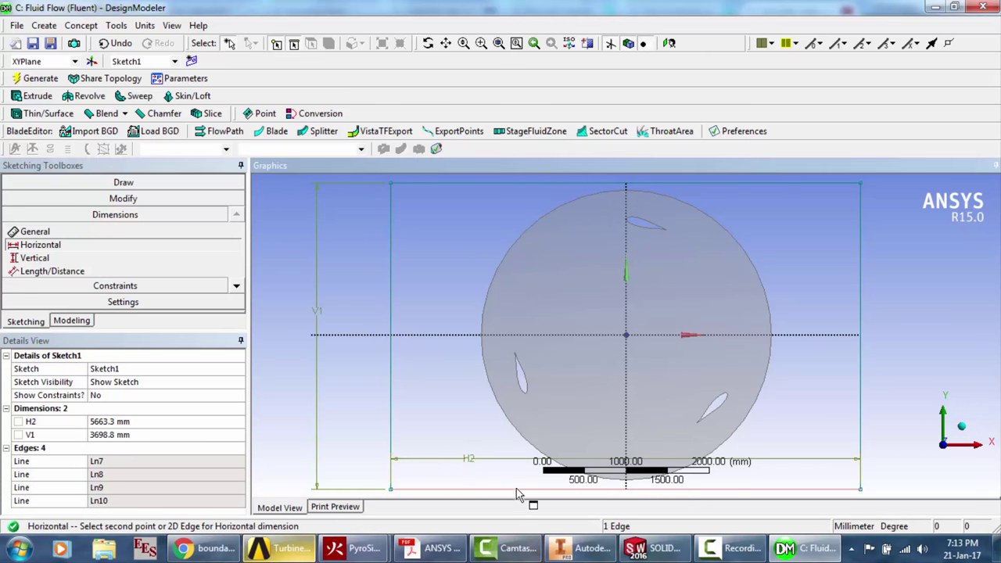
pyautogui.click(626, 364)
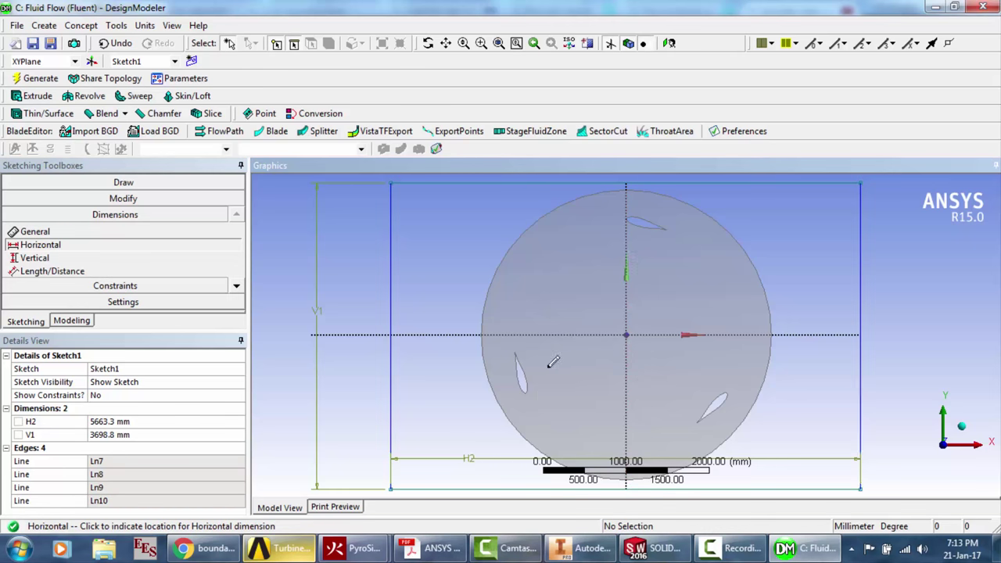
pyautogui.click(820, 379)
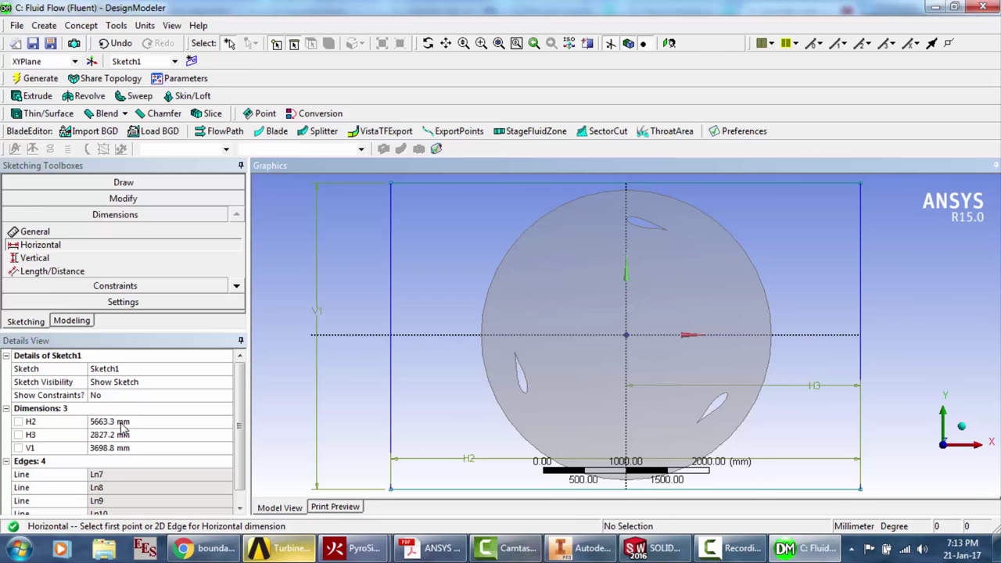
# Set the rectangle's height and width both to 5000 mm
pyautogui.click(132, 448)
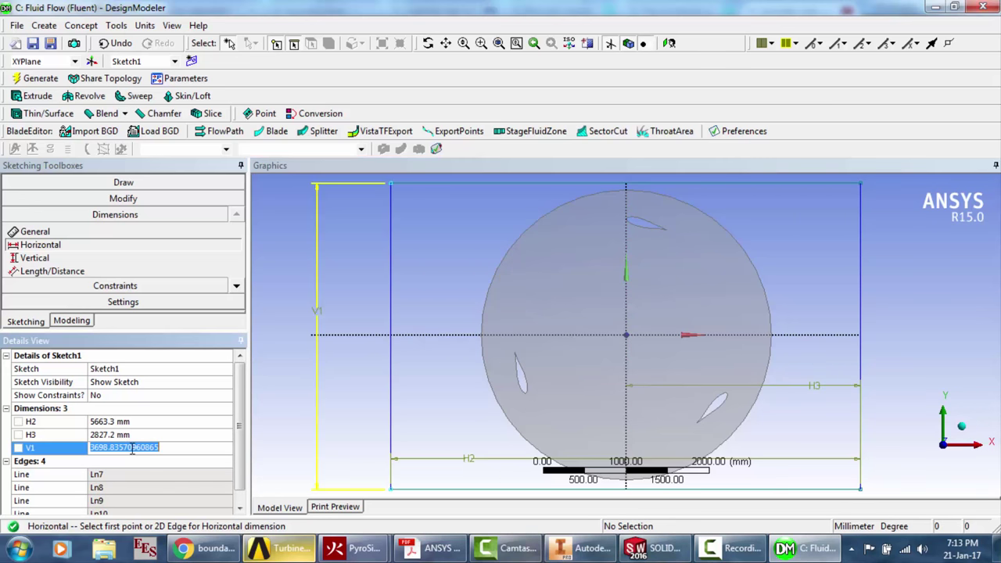
pyautogui.write('5000')
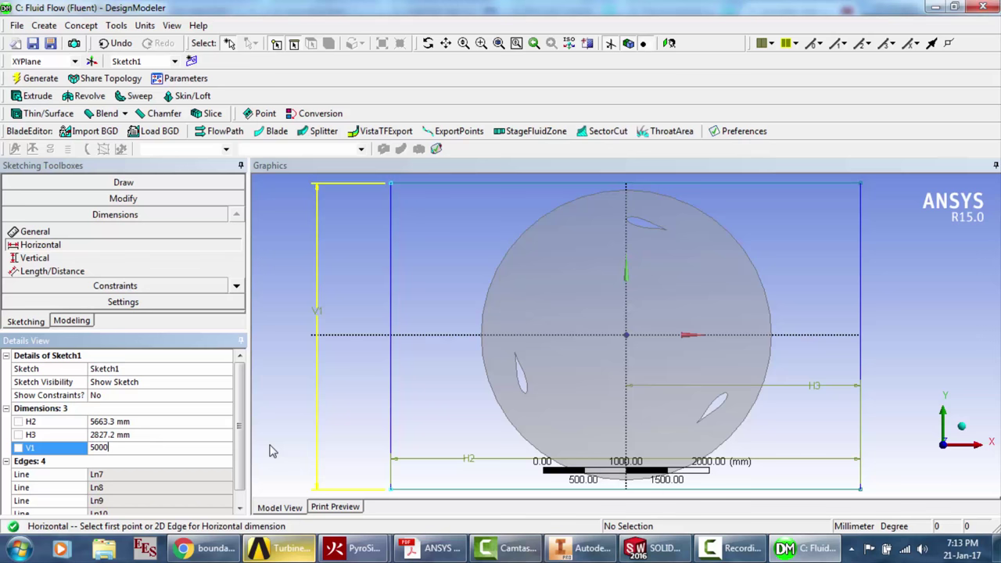
pyautogui.press('Return')
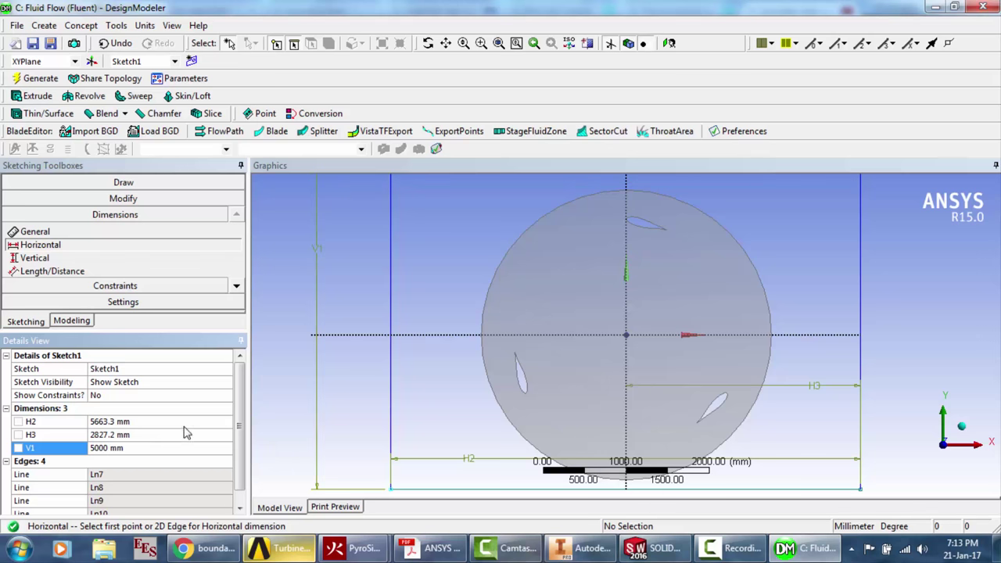
pyautogui.click(165, 433)
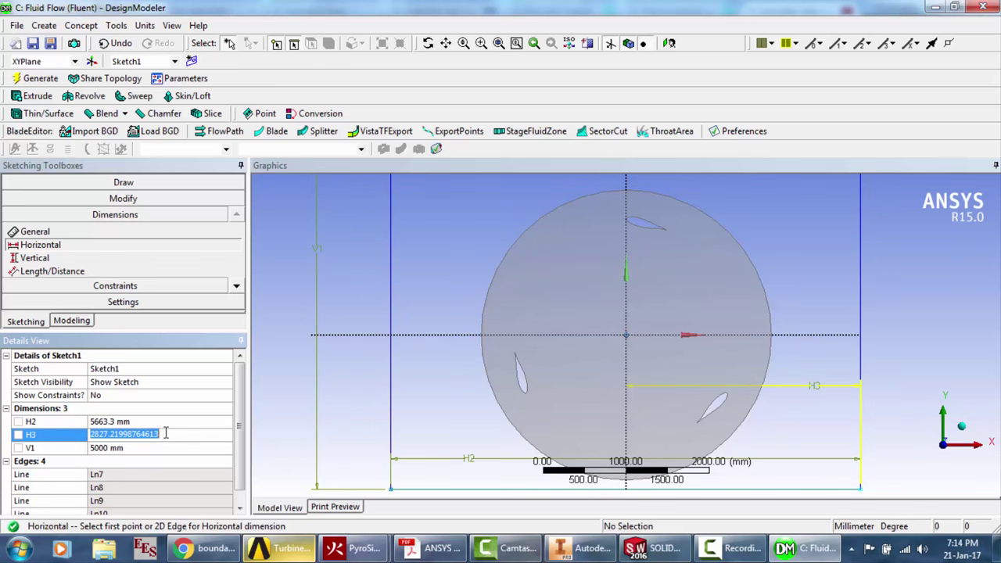
pyautogui.click(157, 422)
pyautogui.write('5')
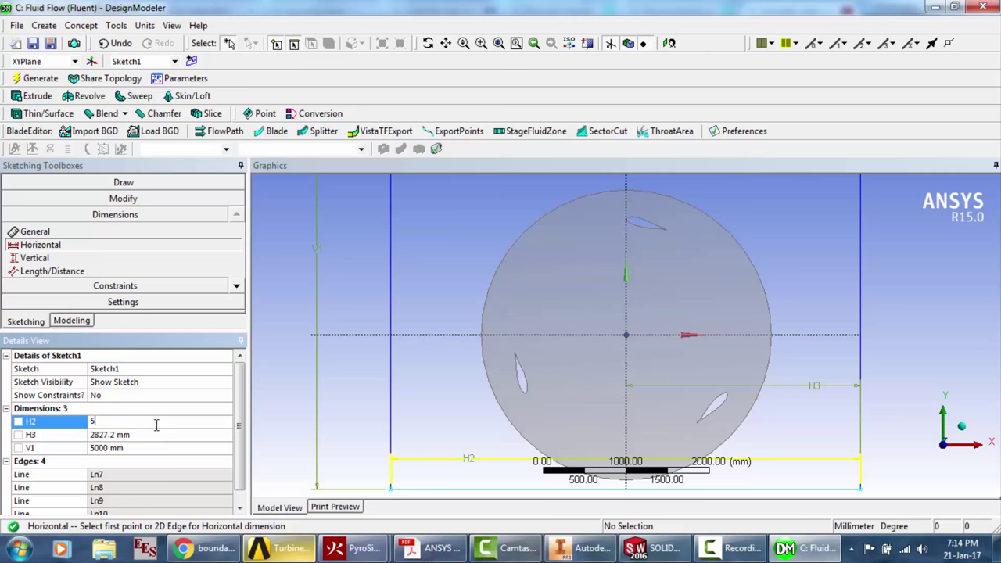
pyautogui.write('000')
pyautogui.press('Return')
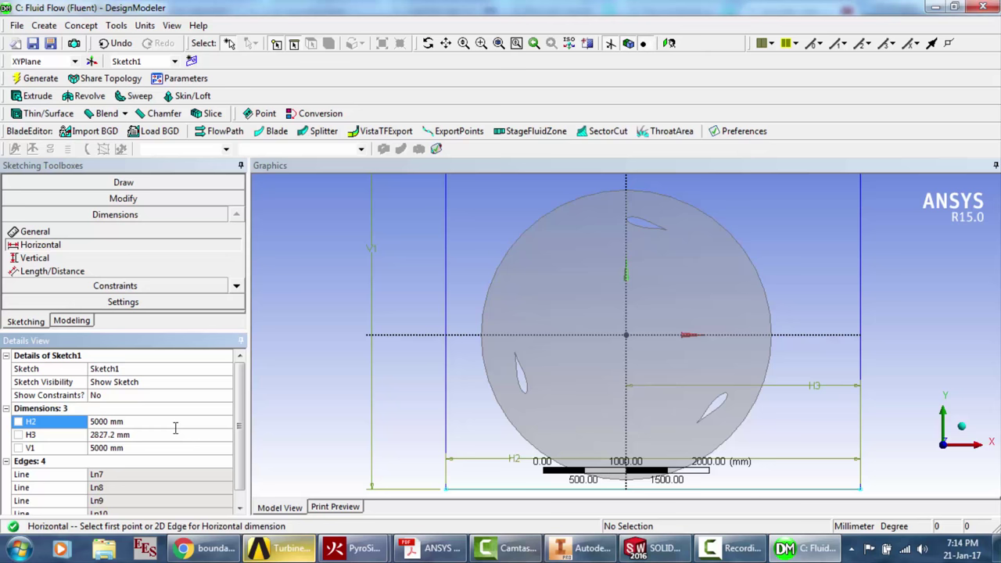
# Set the horizontal distance from the Y axis to the rectangle's right edge to 2500 mm
pyautogui.click(140, 434)
pyautogui.write('25')
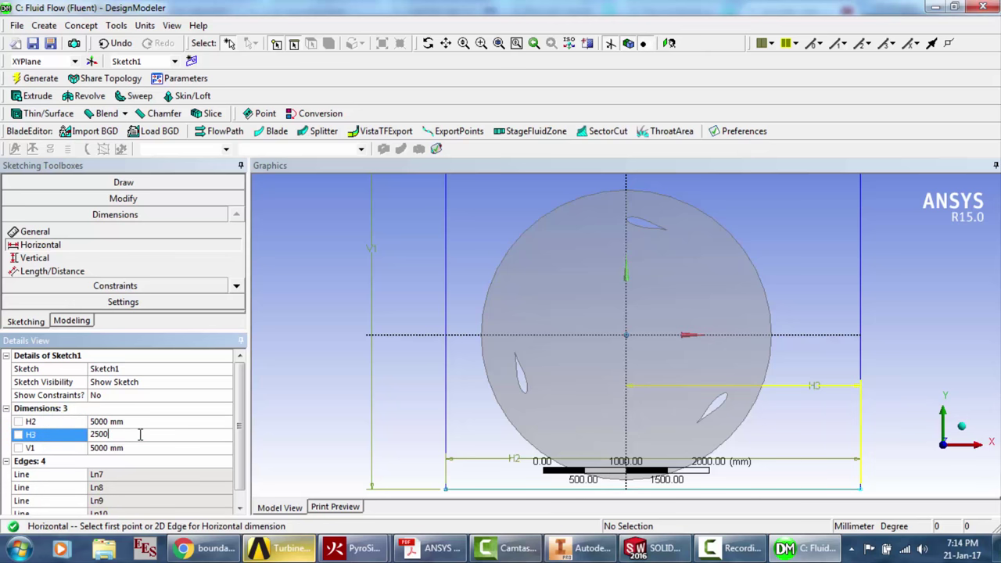
pyautogui.write('00')
pyautogui.press('Return')
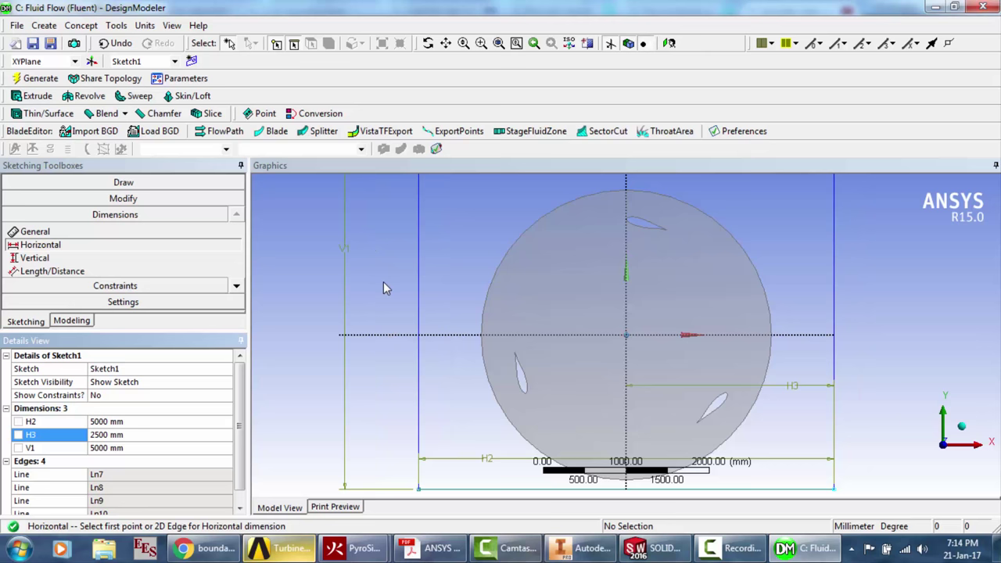
# Add a vertical dimension between the horizontal X axis and the rectangle's bottom edge
pyautogui.scroll(-3, 383, 281)
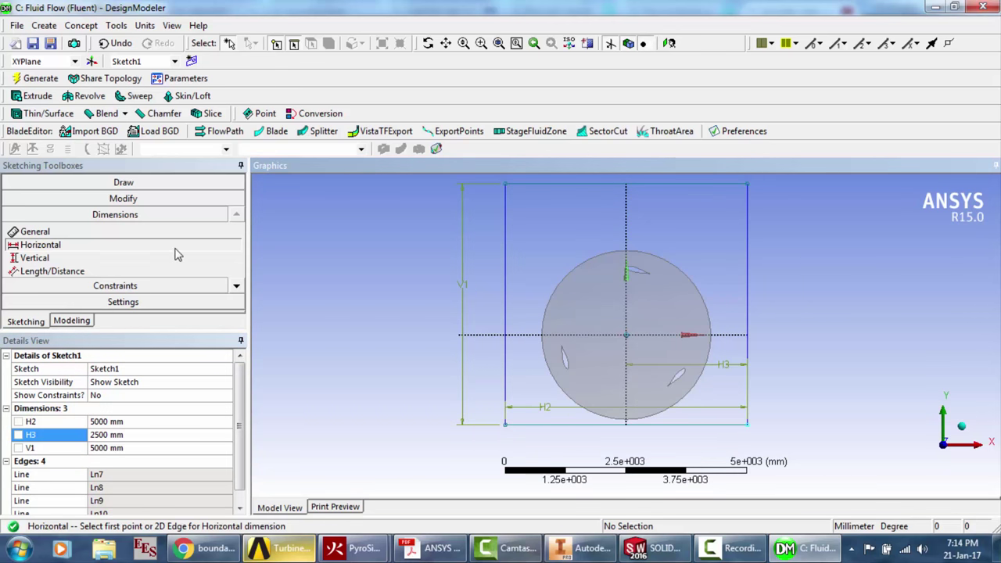
pyautogui.click(112, 233)
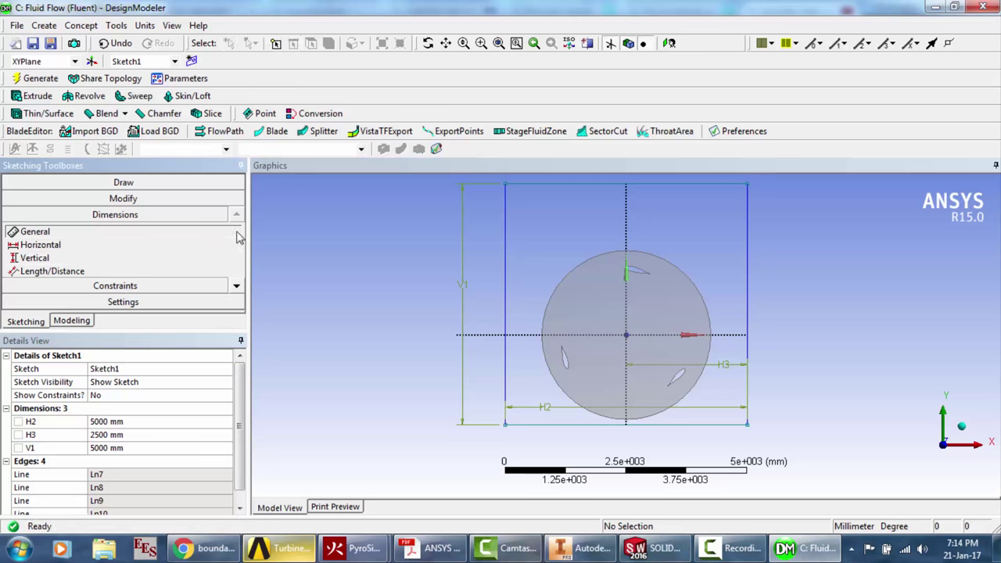
pyautogui.click(78, 258)
pyautogui.click(626, 231)
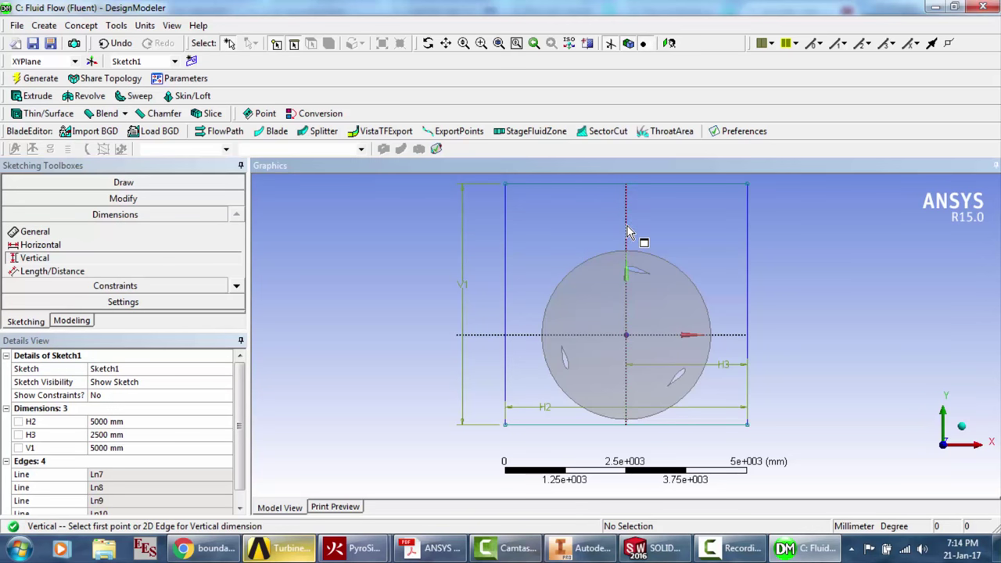
pyautogui.click(701, 206)
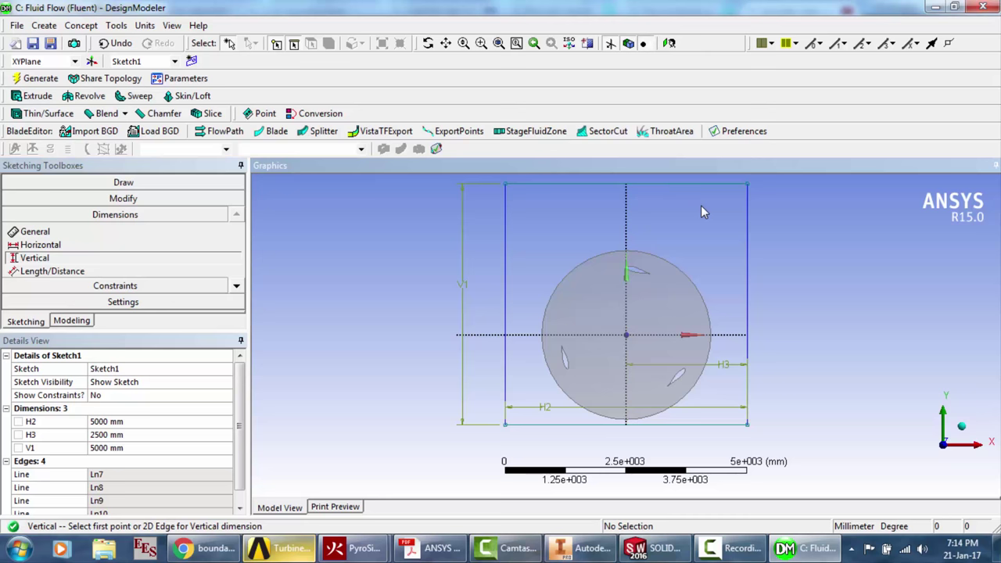
pyautogui.click(748, 227)
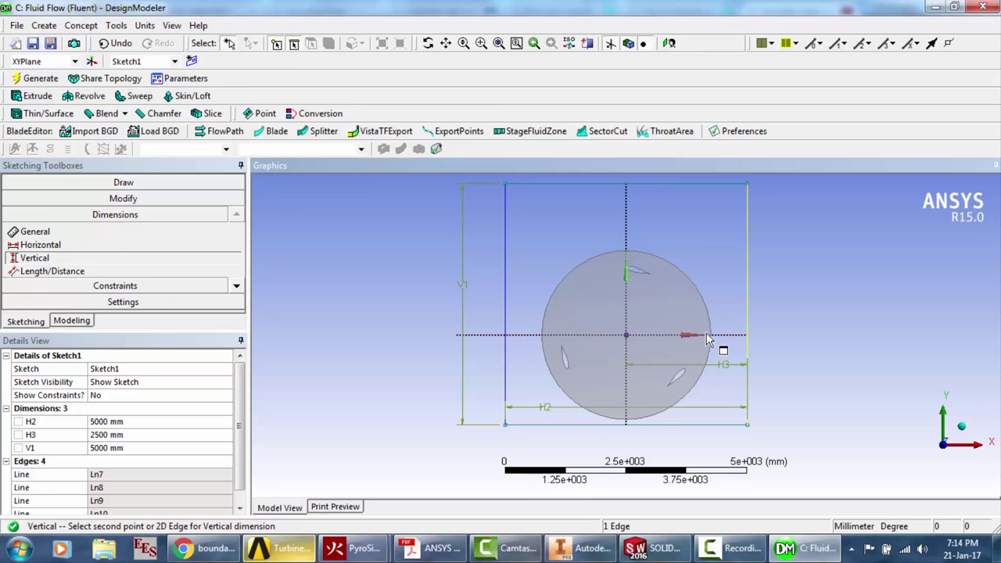
pyautogui.click(706, 340)
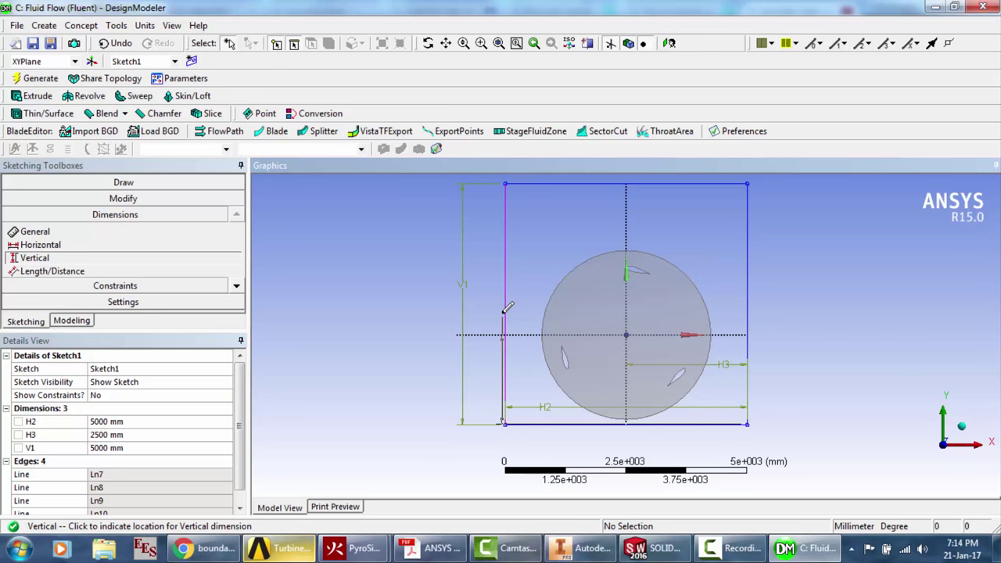
pyautogui.click(421, 312)
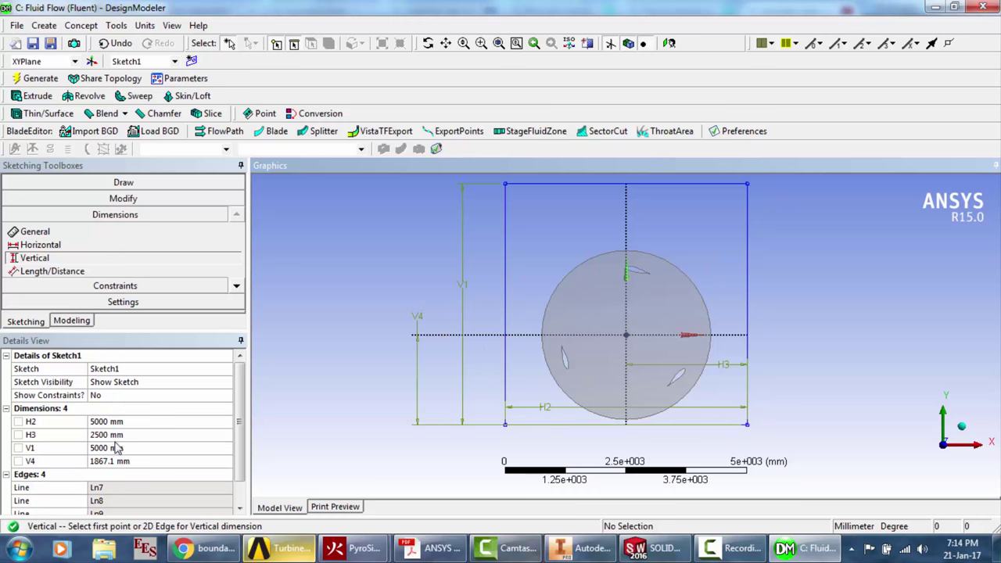
# Set the vertical distance from the X axis to the rectangle's bottom edge to 2500 mm
pyautogui.click(118, 459)
pyautogui.write('2500')
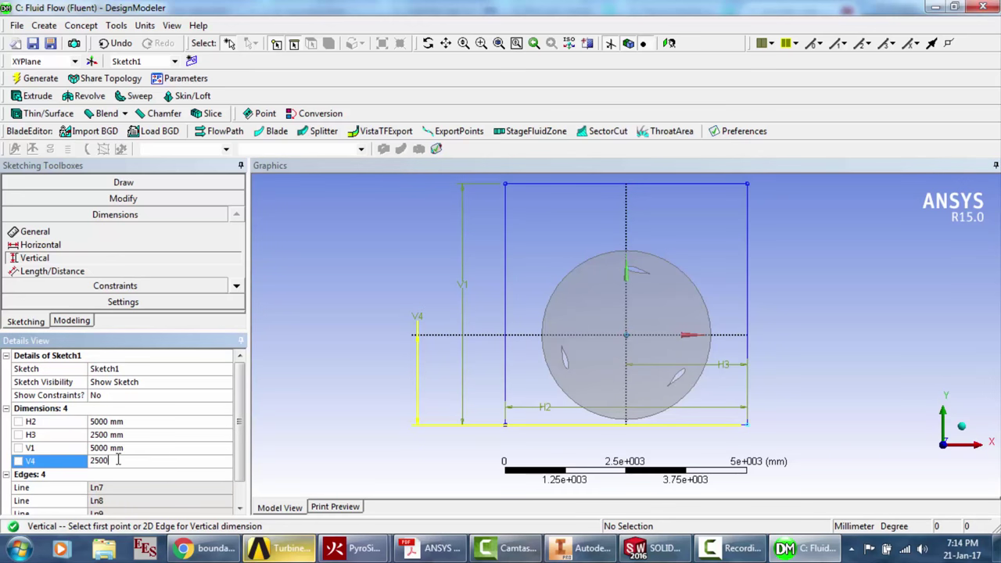
pyautogui.press('Return')
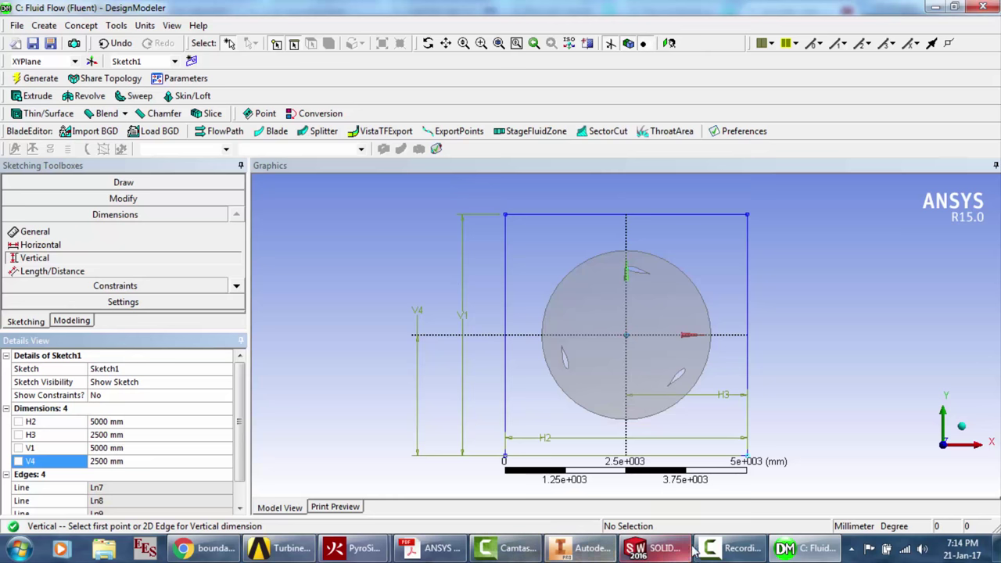
pyautogui.click(727, 547)
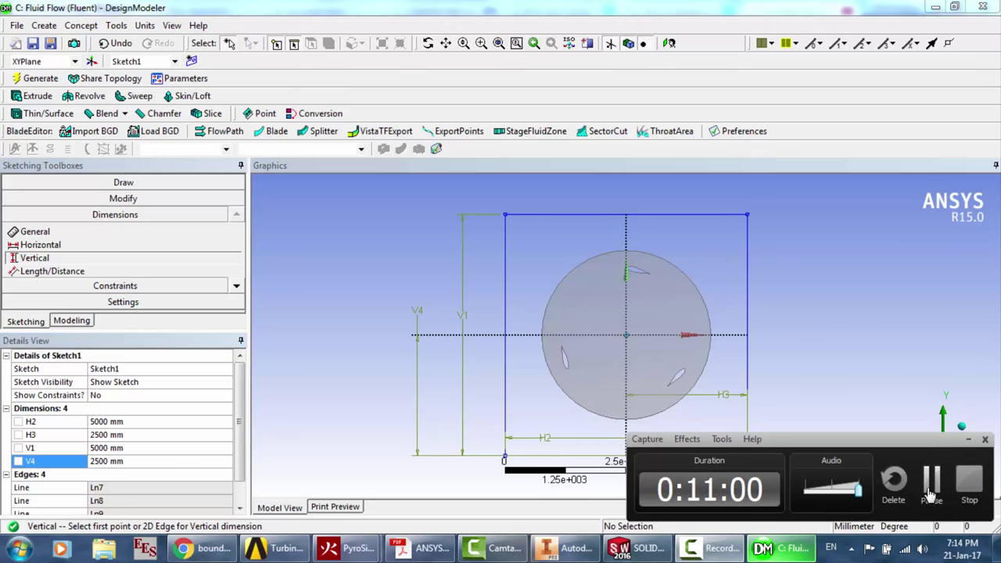
pyautogui.click(496, 375)
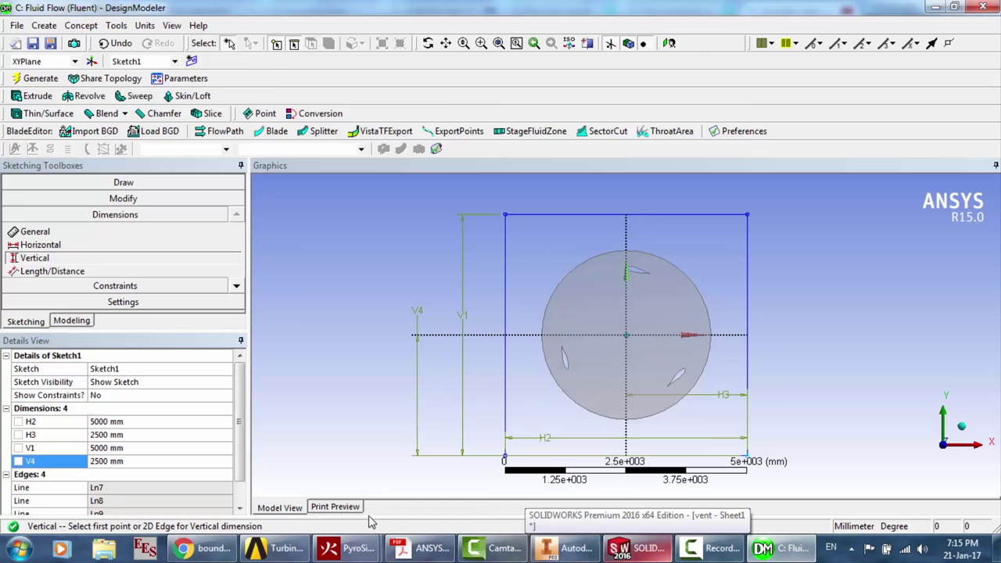
# Switch to Acrobat Reader and examine the domain mesh figure on page 4 of VAWT 3D model.pdf, keeping the current Windows color scheme
pyautogui.click(422, 549)
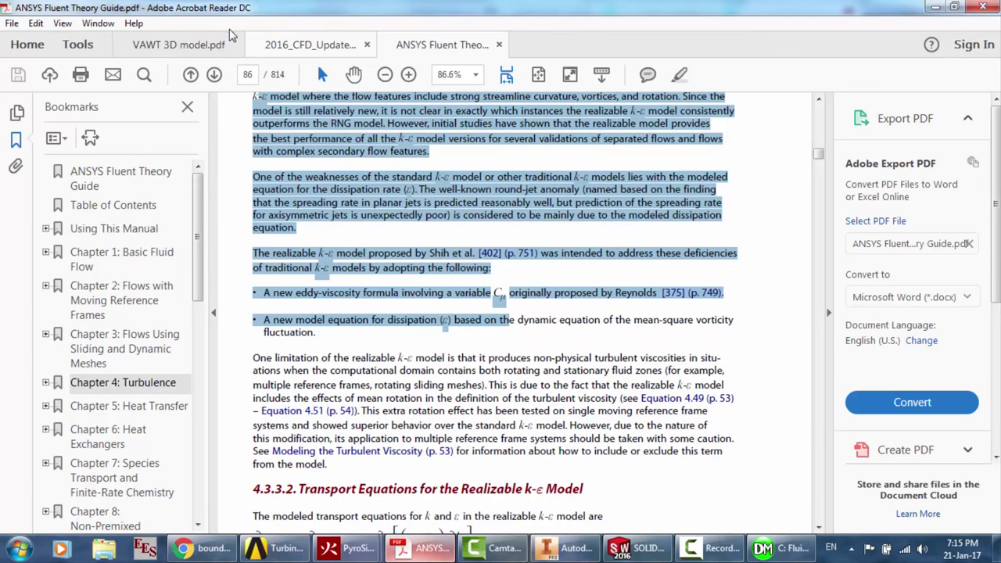
pyautogui.click(190, 45)
pyautogui.scroll(20, 407, 217)
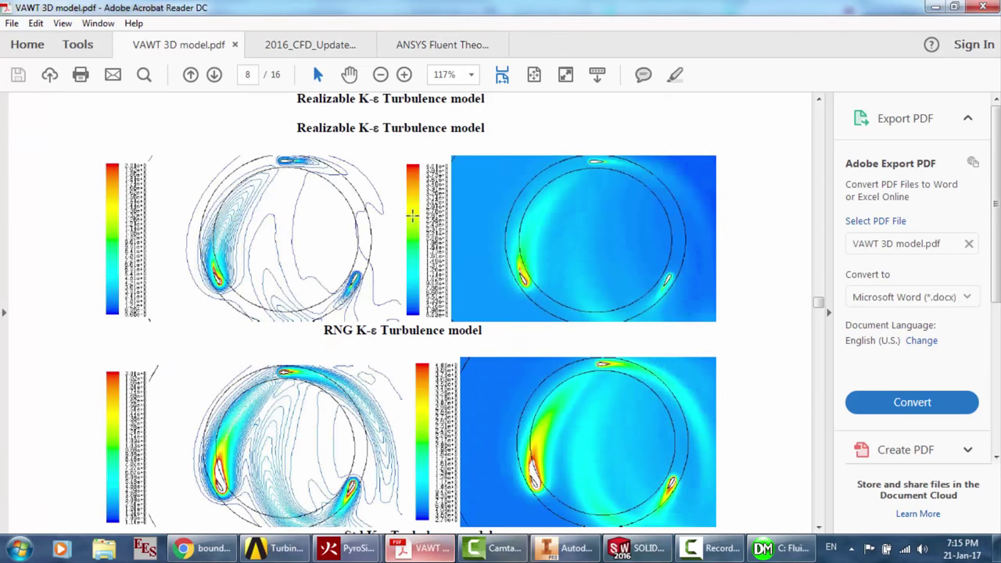
pyautogui.scroll(15, 407, 217)
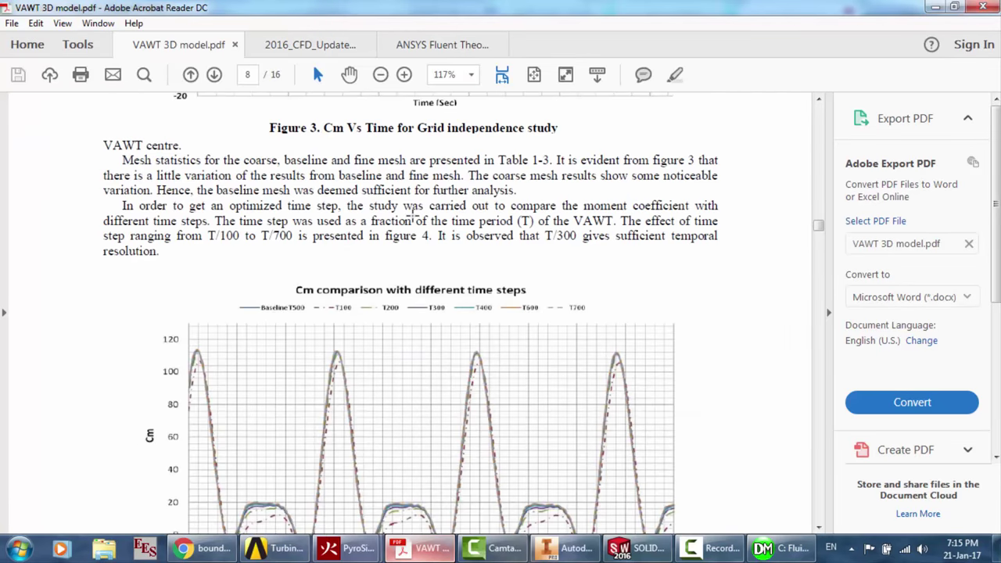
pyautogui.scroll(4, 412, 215)
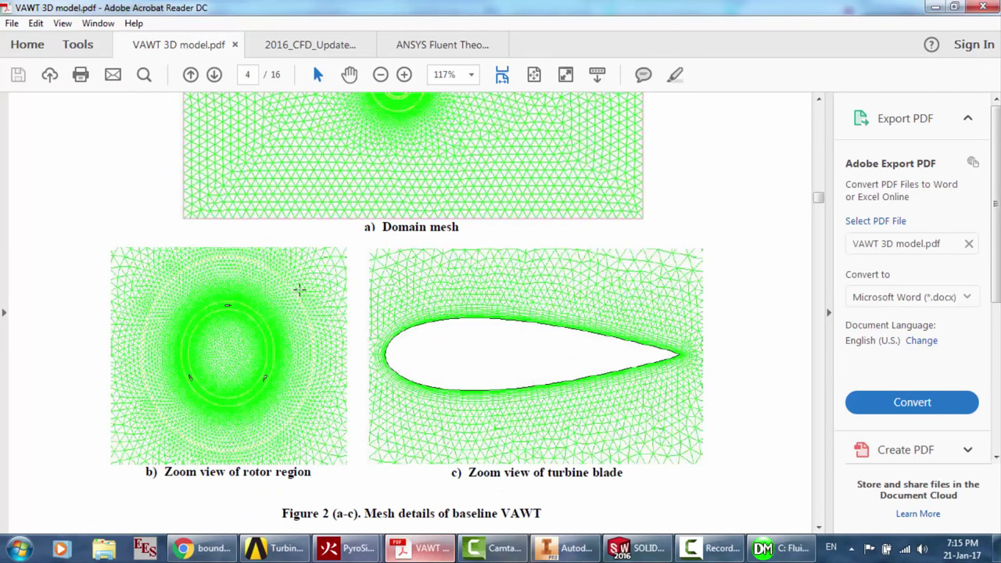
pyautogui.scroll(2, 297, 288)
pyautogui.scroll(3, 296, 289)
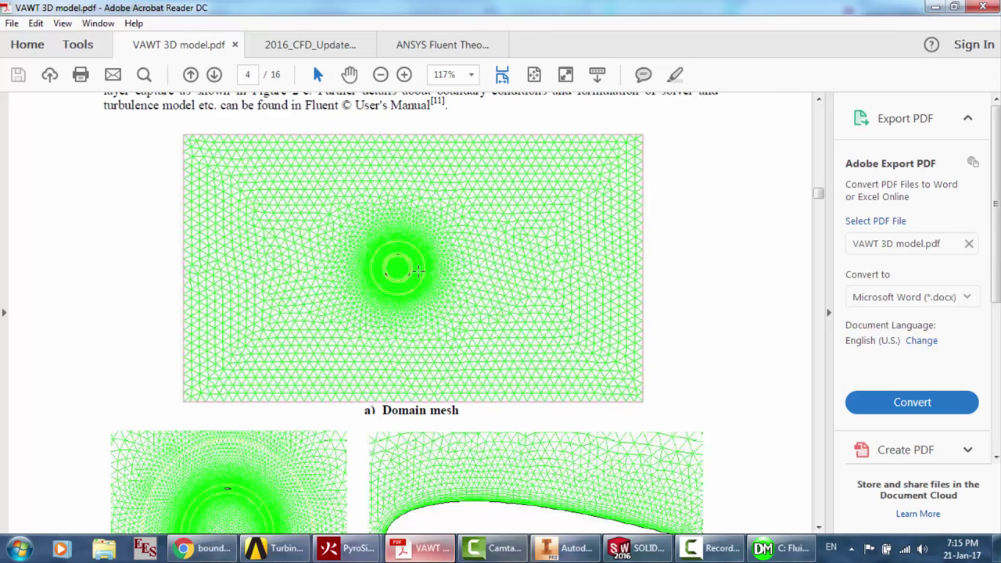
pyautogui.scroll(2, 418, 271)
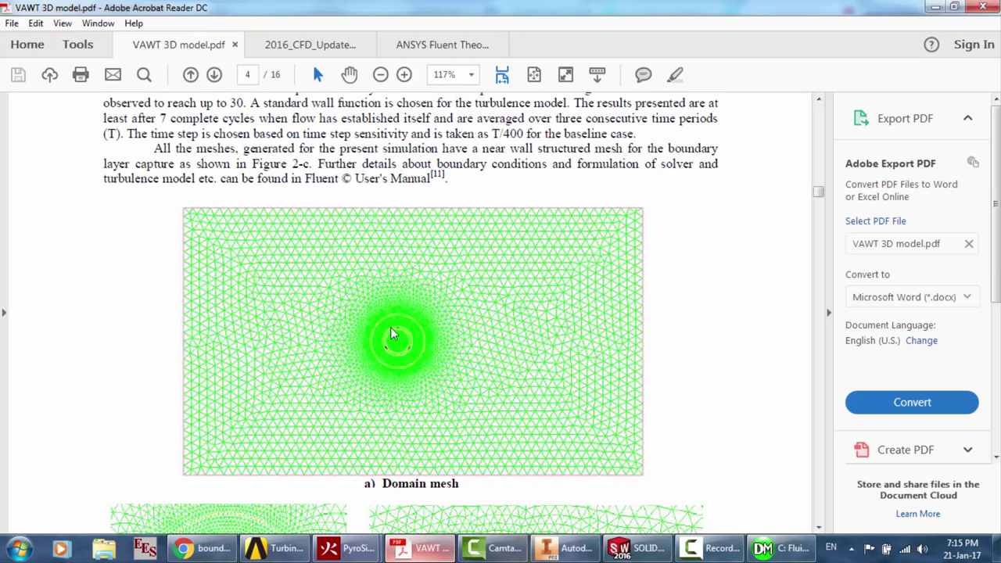
pyautogui.scroll(5, 392, 334)
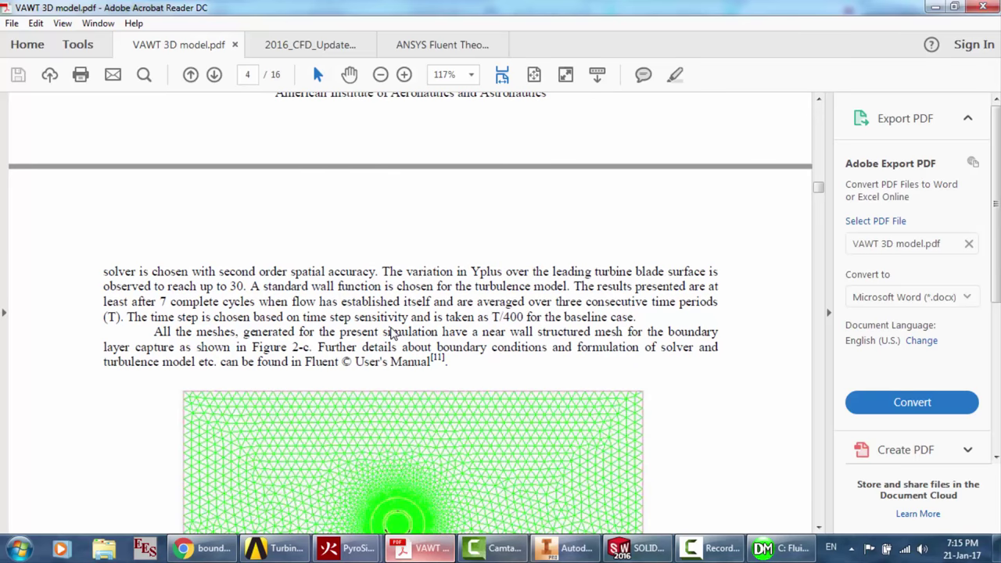
pyautogui.scroll(-6, 394, 333)
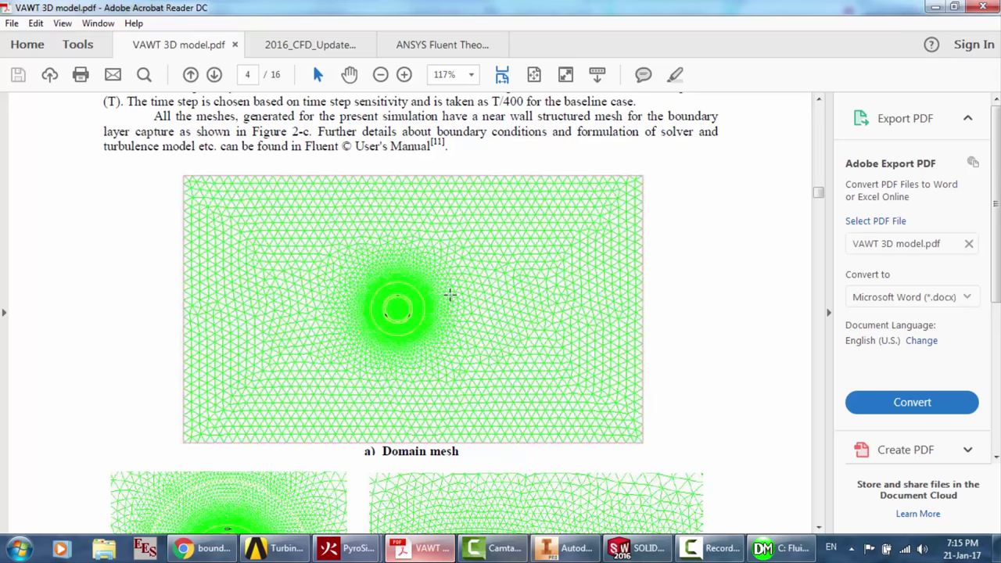
pyautogui.scroll(1, 450, 294)
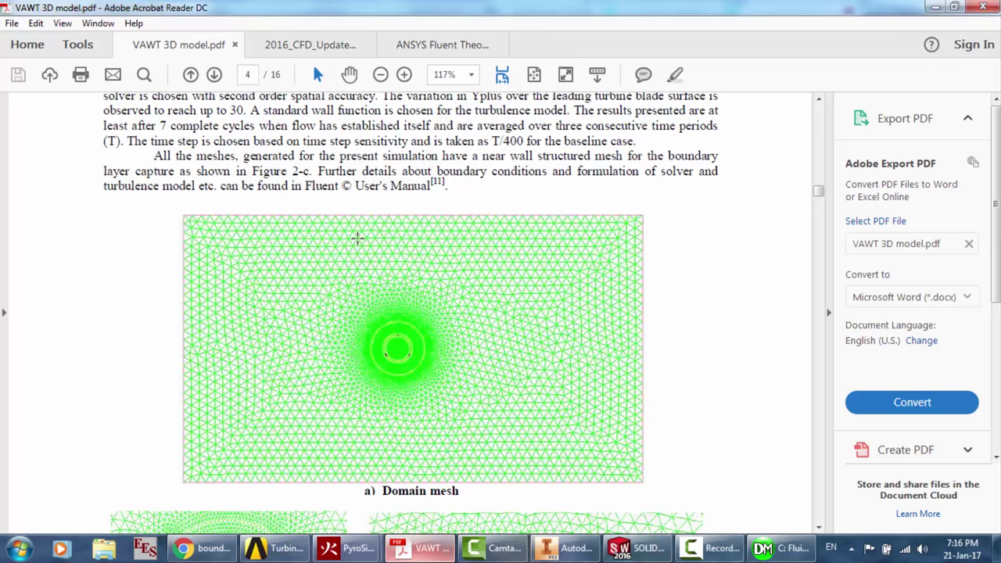
pyautogui.scroll(1, 497, 270)
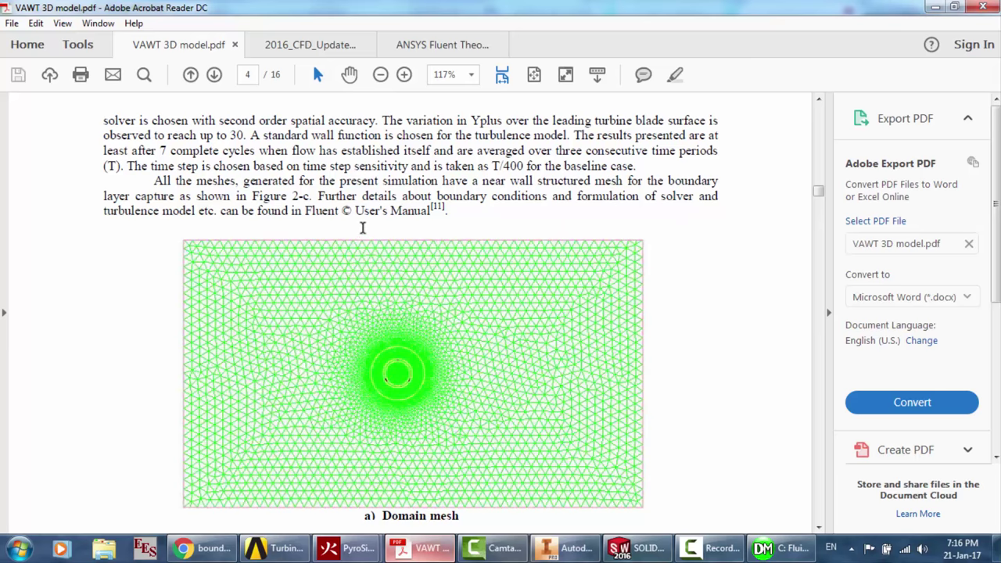
pyautogui.scroll(-3, 524, 255)
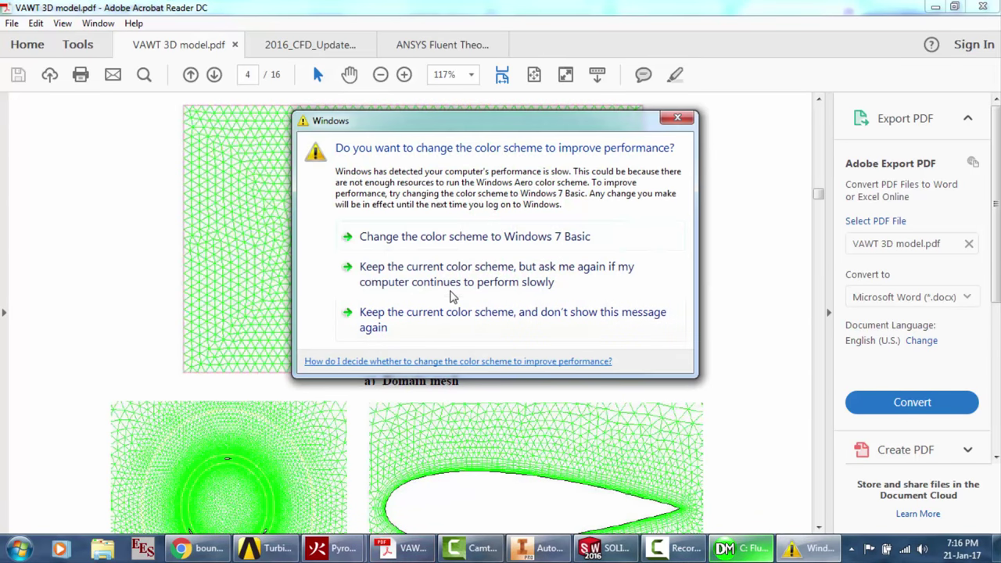
pyautogui.click(419, 319)
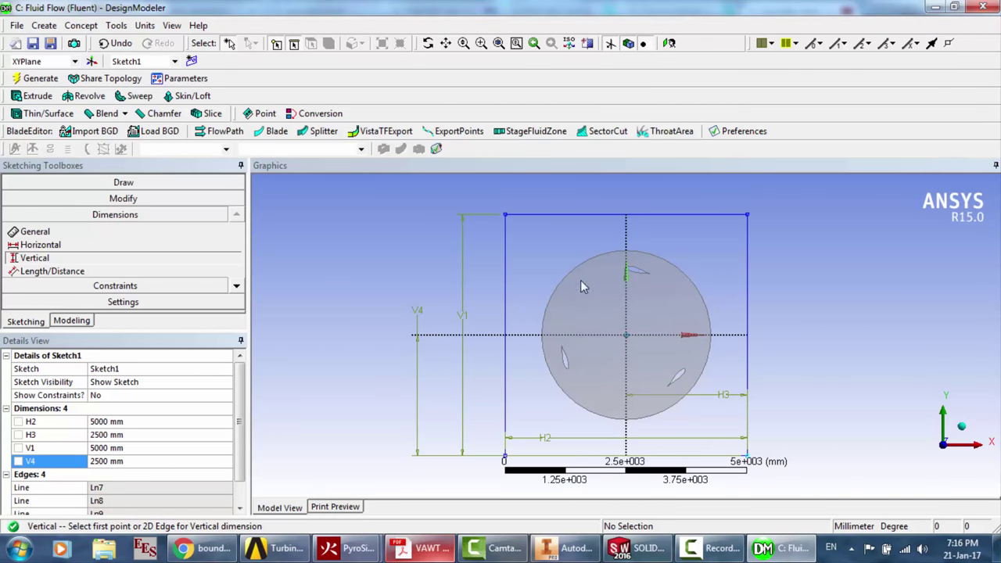
# Extrude the outer domain rectangle Sketch1 to a depth of 500 mm in DesignModeler and generate the body
pyautogui.scroll(3, 541, 259)
pyautogui.scroll(-1, 541, 259)
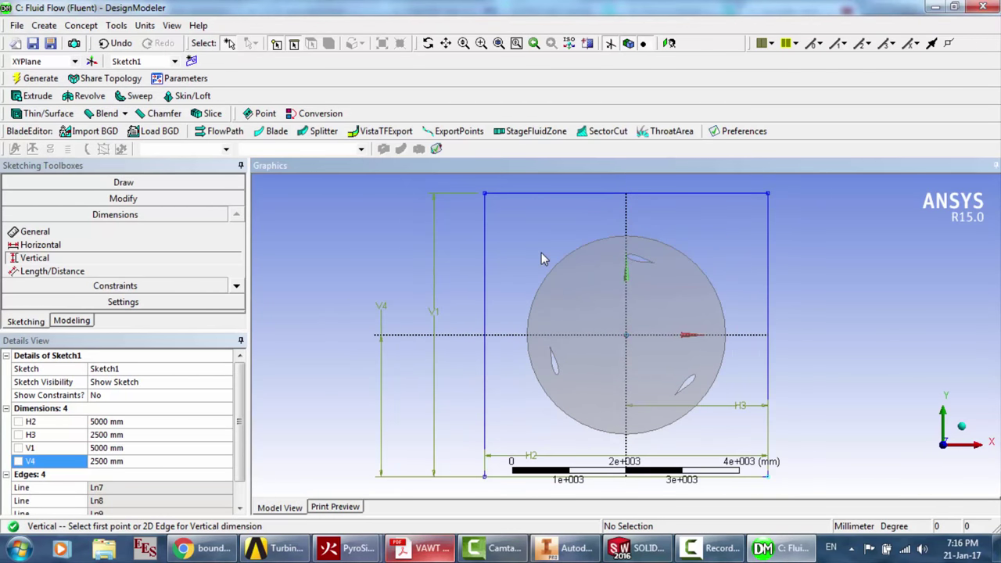
pyautogui.scroll(-1, 541, 255)
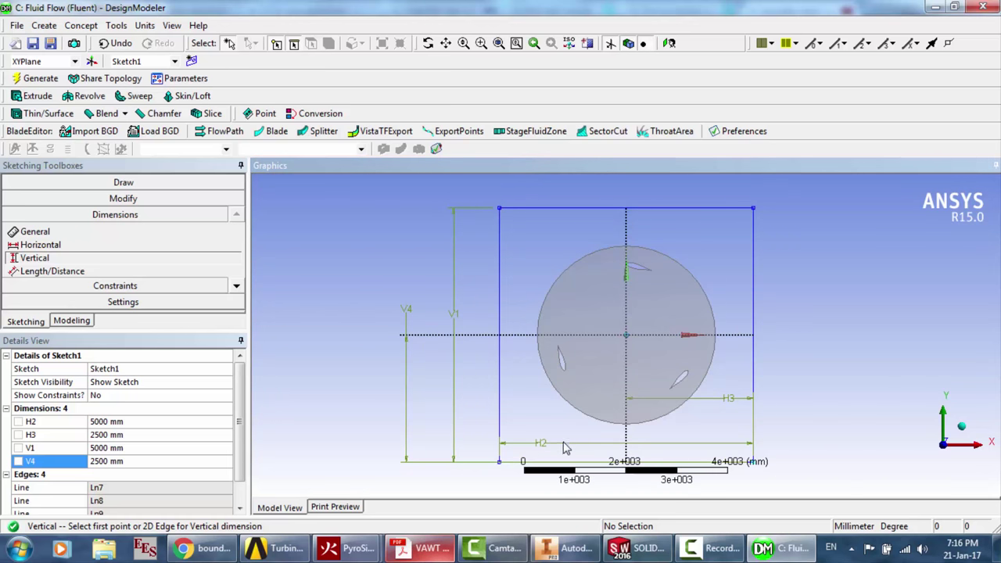
pyautogui.click(84, 322)
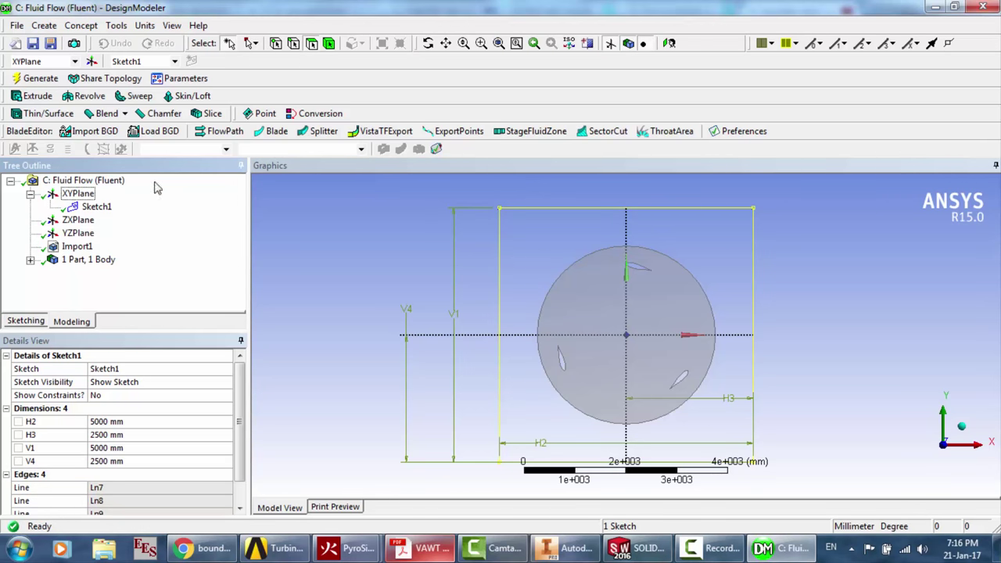
pyautogui.click(39, 97)
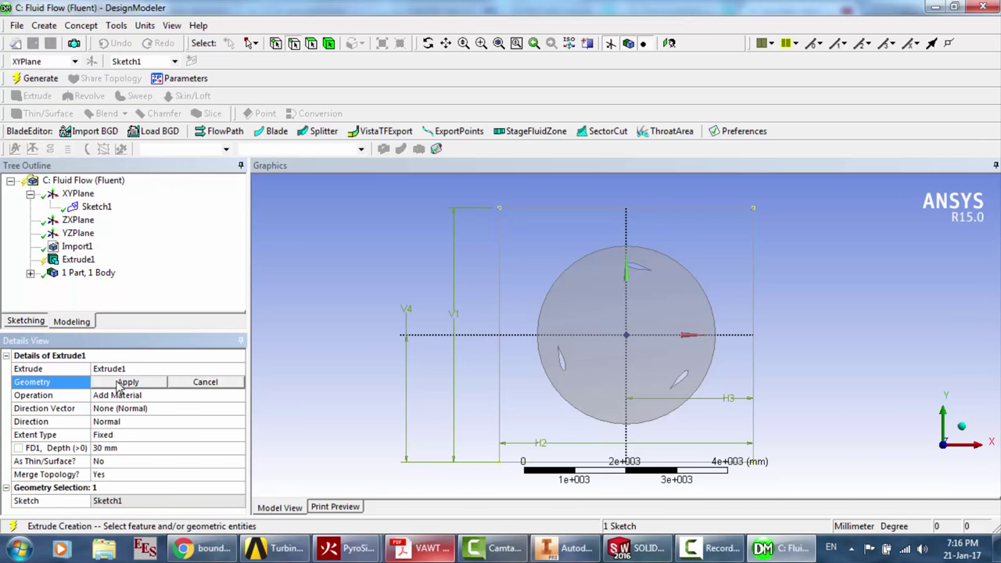
pyautogui.click(125, 383)
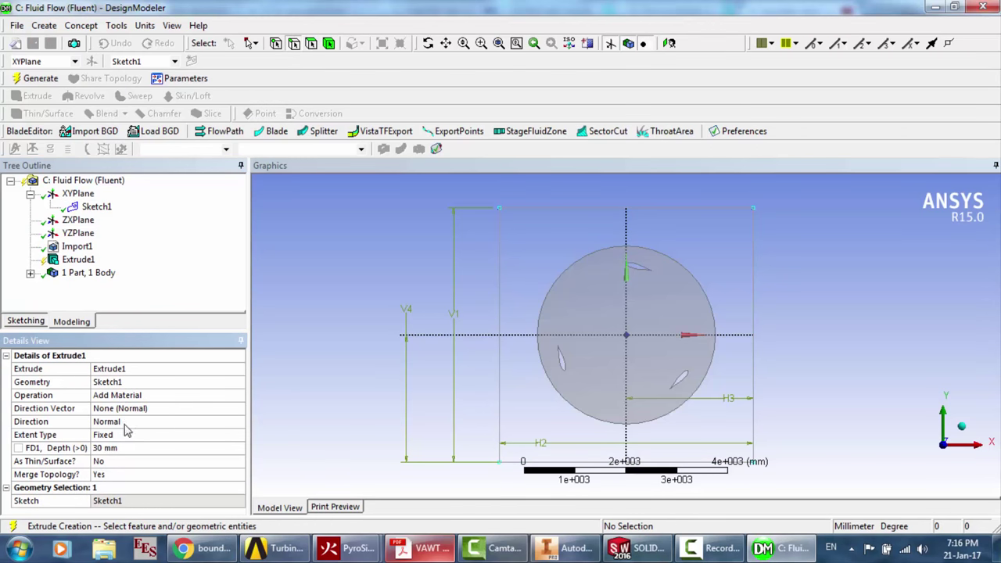
pyautogui.click(118, 448)
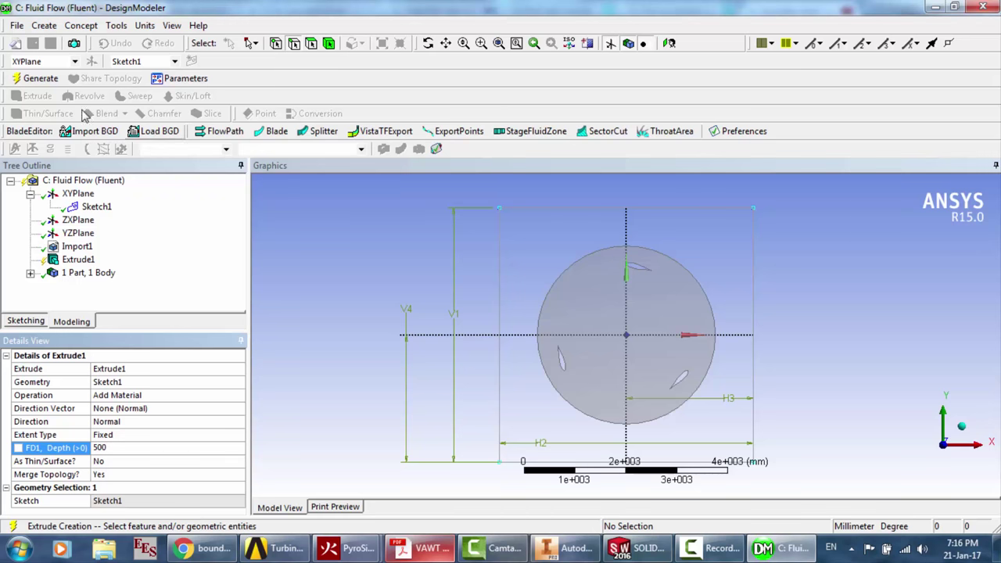
pyautogui.click(43, 81)
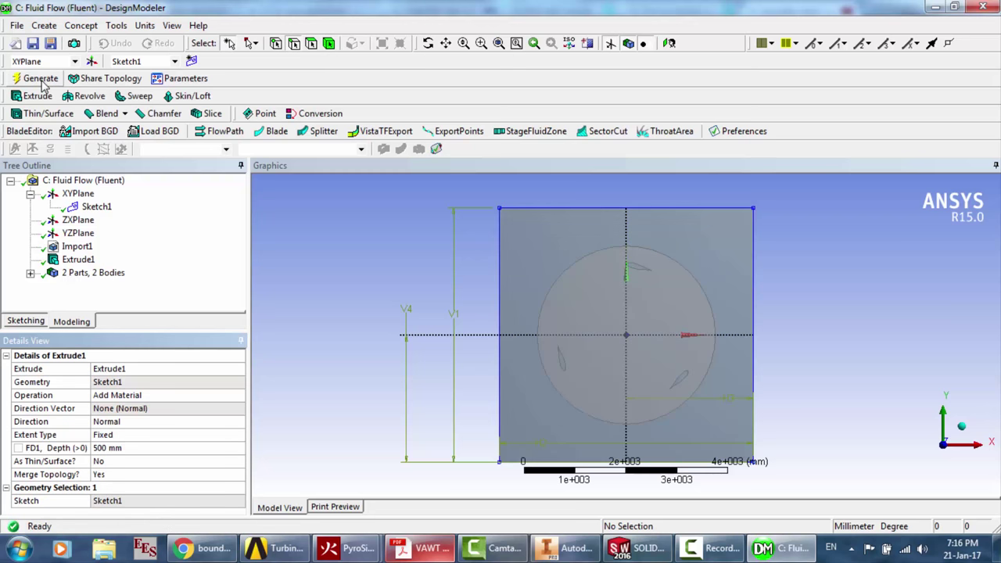
# Examine the extruded outer domain around the rotating domain from the side and at an angle
pyautogui.click(427, 43)
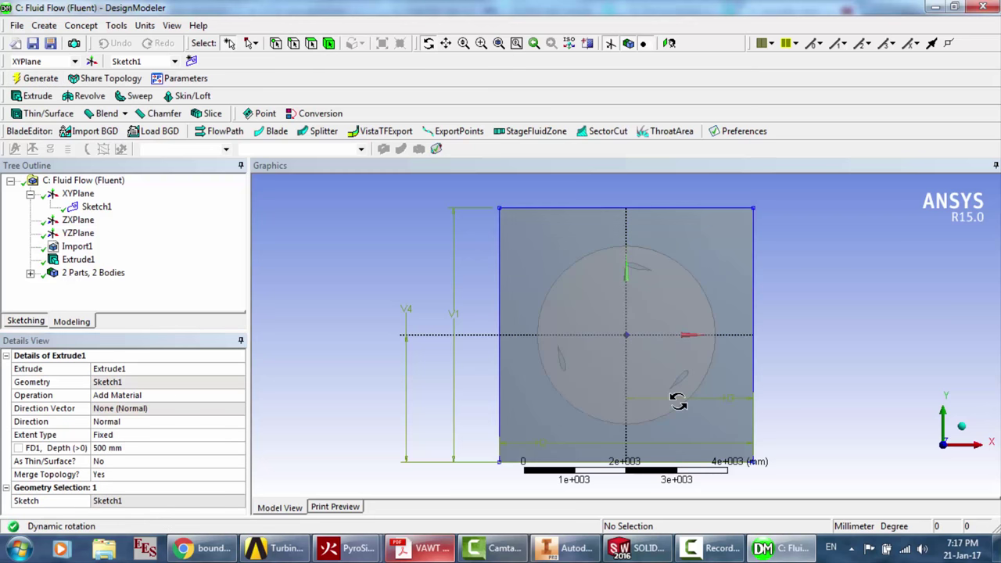
pyautogui.moveTo(670, 462); pyautogui.dragTo(675, 318)
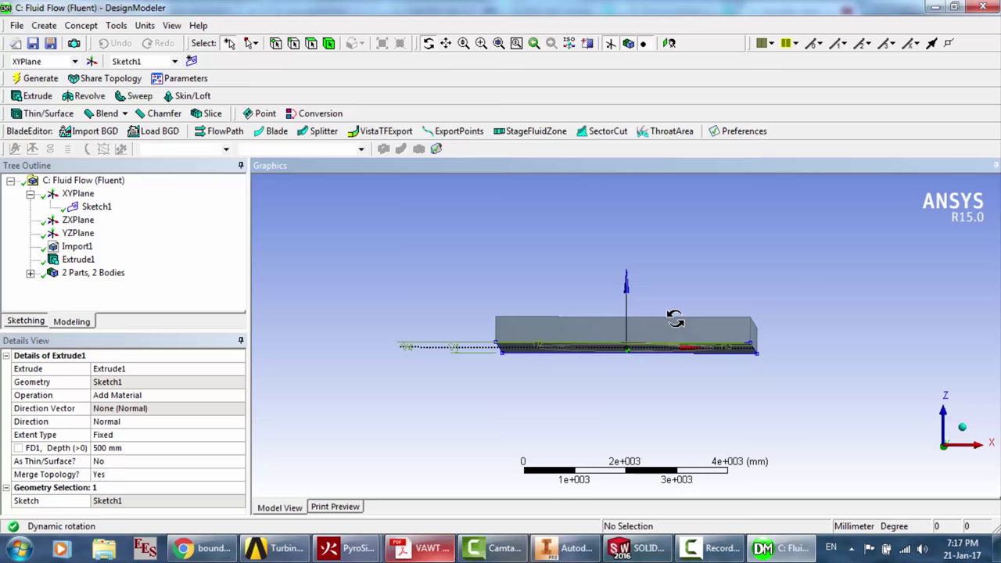
pyautogui.scroll(3, 677, 318)
pyautogui.moveTo(648, 270); pyautogui.dragTo(593, 324)
pyautogui.scroll(2, 593, 325)
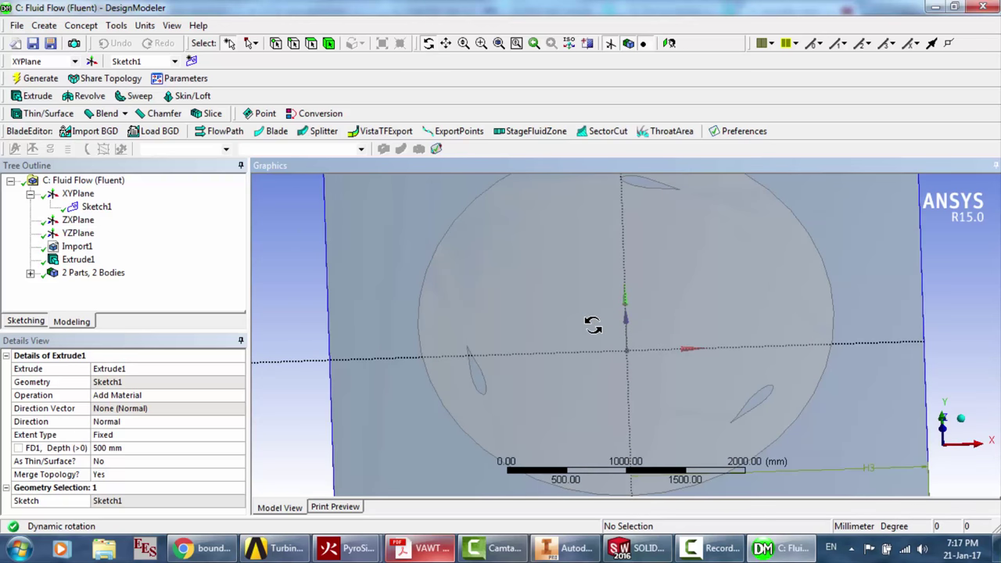
pyautogui.scroll(-2, 593, 324)
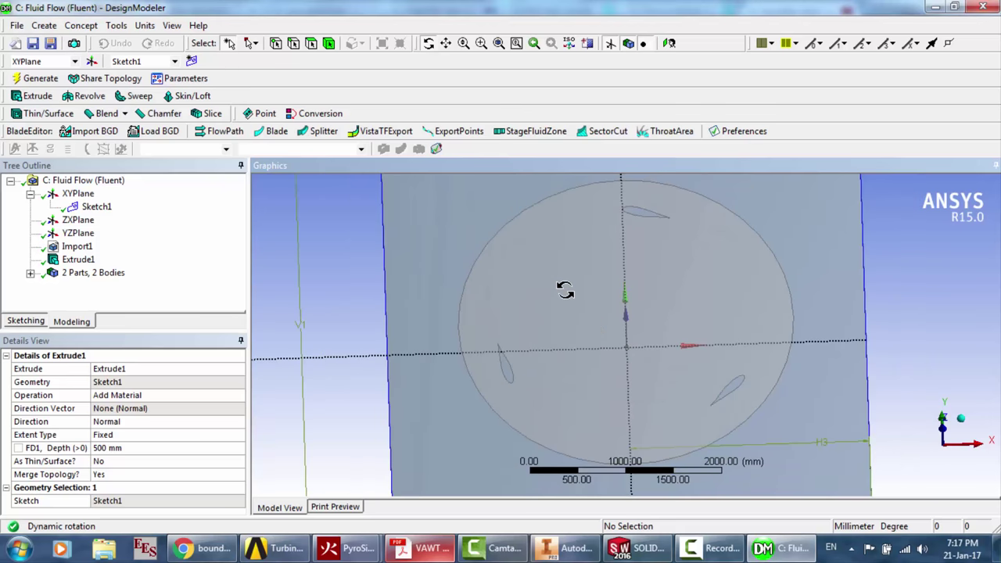
pyautogui.moveTo(563, 303)
pyautogui.mouseDown()
pyautogui.moveTo(562, 312)
pyautogui.moveTo(563, 292)
pyautogui.mouseUp()
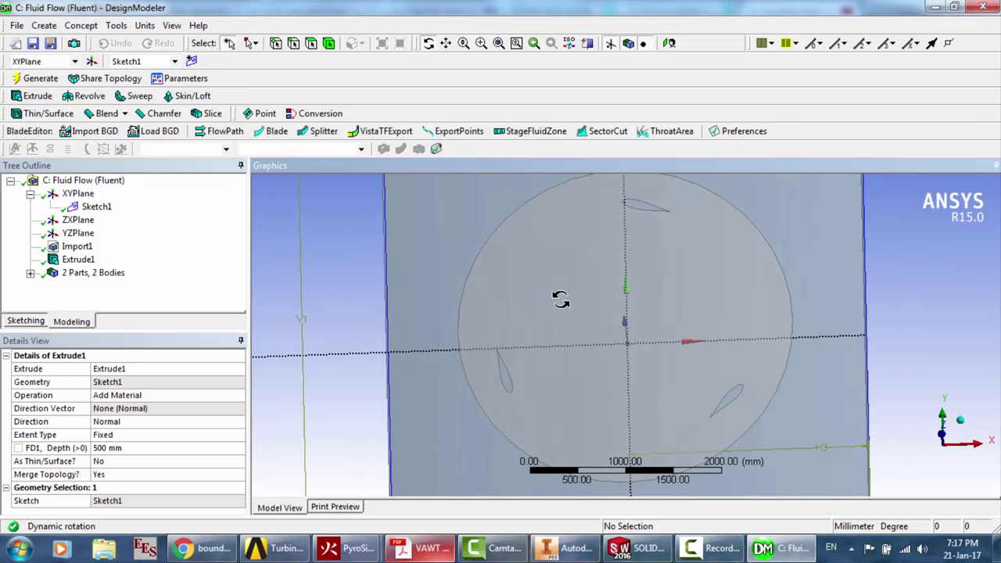
# Delete the outer domain's extrusion Extrude1 from the model
pyautogui.click(98, 208)
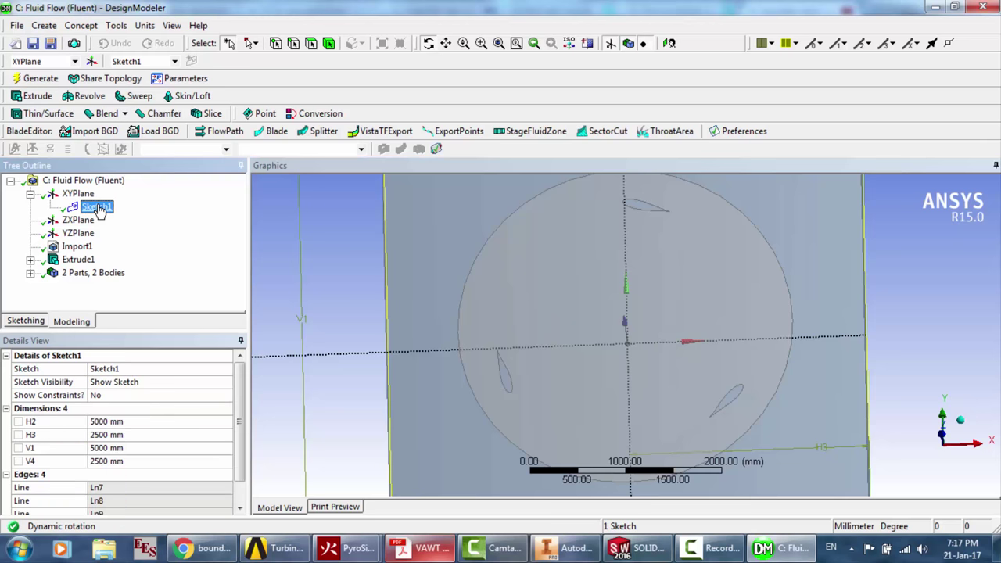
pyautogui.click(34, 321)
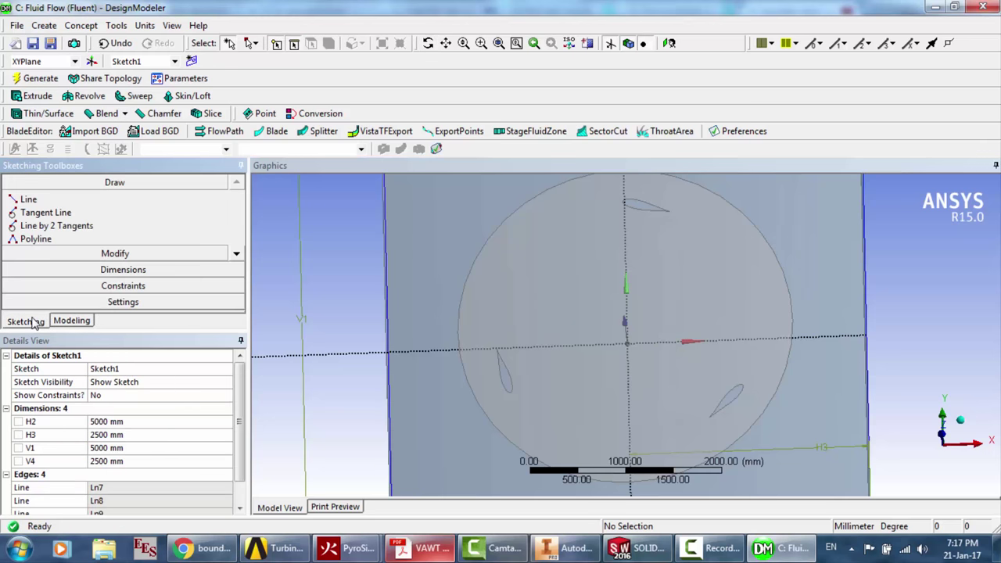
pyautogui.click(72, 322)
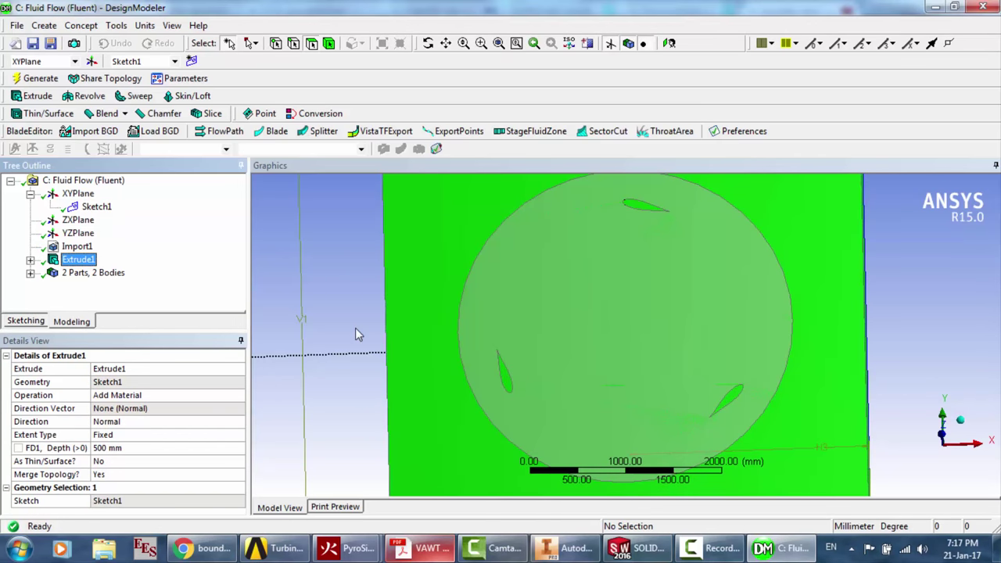
pyautogui.press('Delete')
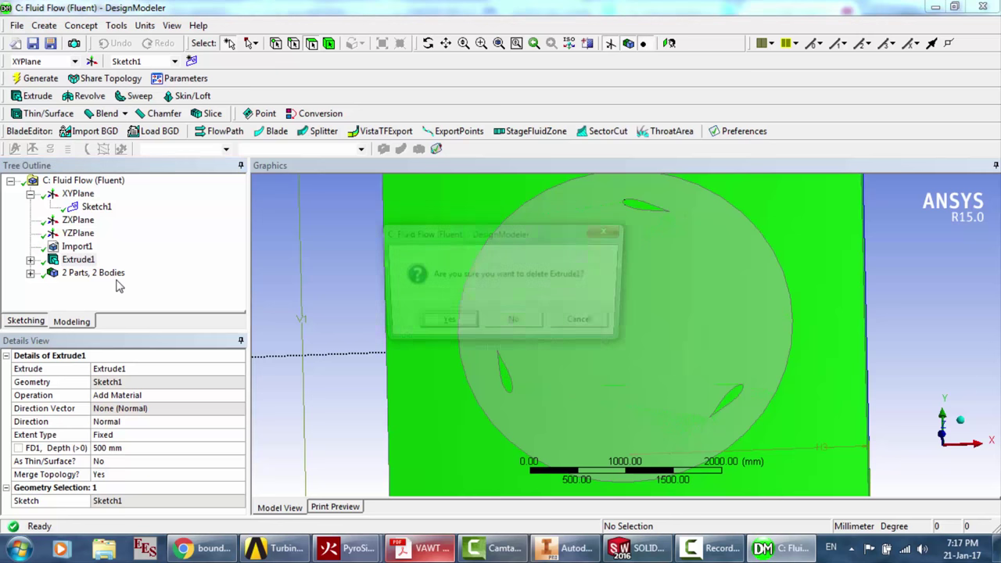
pyautogui.press('Return')
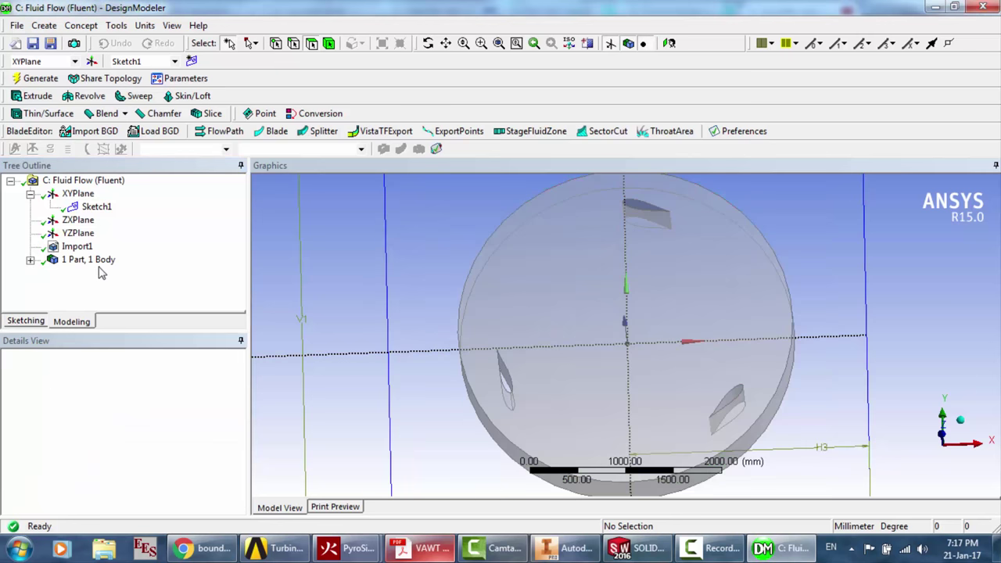
# Add a circle about 3550 mm in diameter to Sketch1, centred on the origin and just outside the rotating domain
pyautogui.click(95, 207)
pyautogui.click(33, 324)
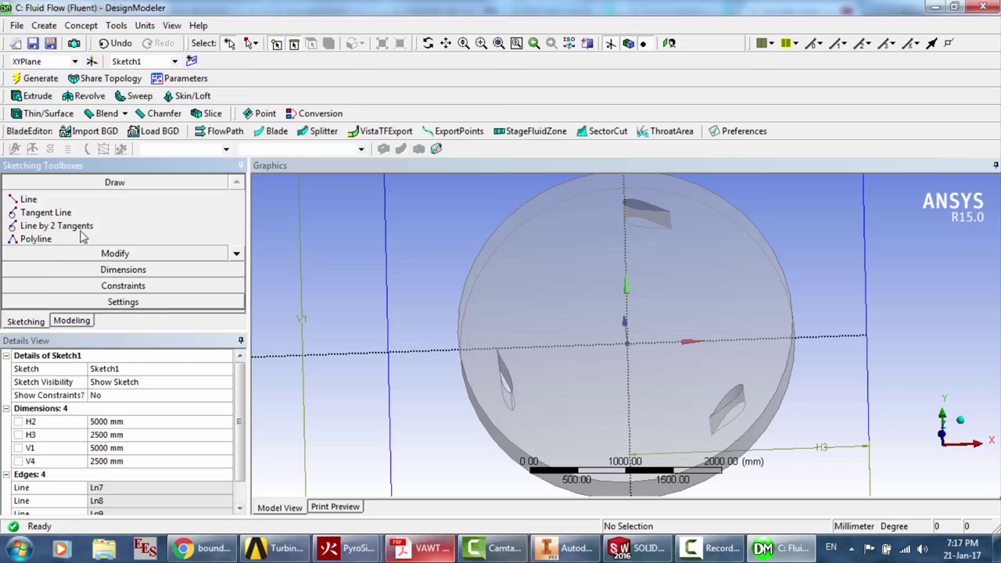
pyautogui.click(237, 254)
pyautogui.click(237, 253)
pyautogui.click(237, 254)
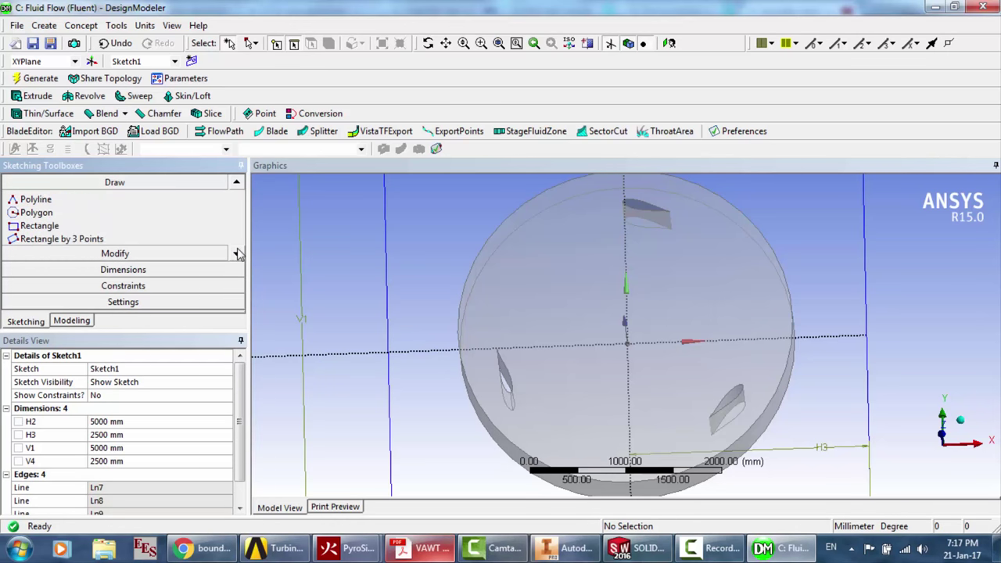
pyautogui.click(237, 253)
pyautogui.click(237, 254)
pyautogui.click(237, 254)
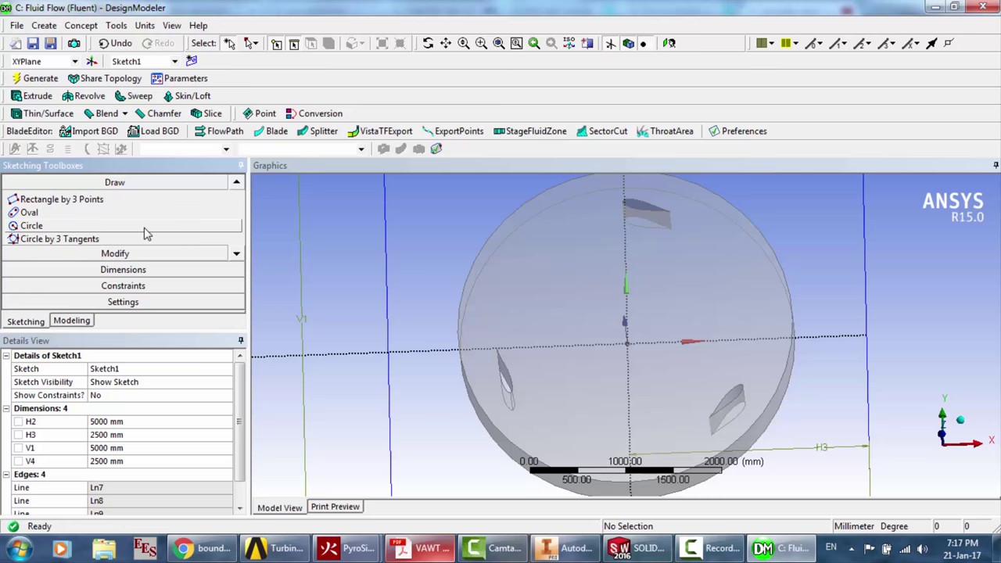
pyautogui.click(146, 227)
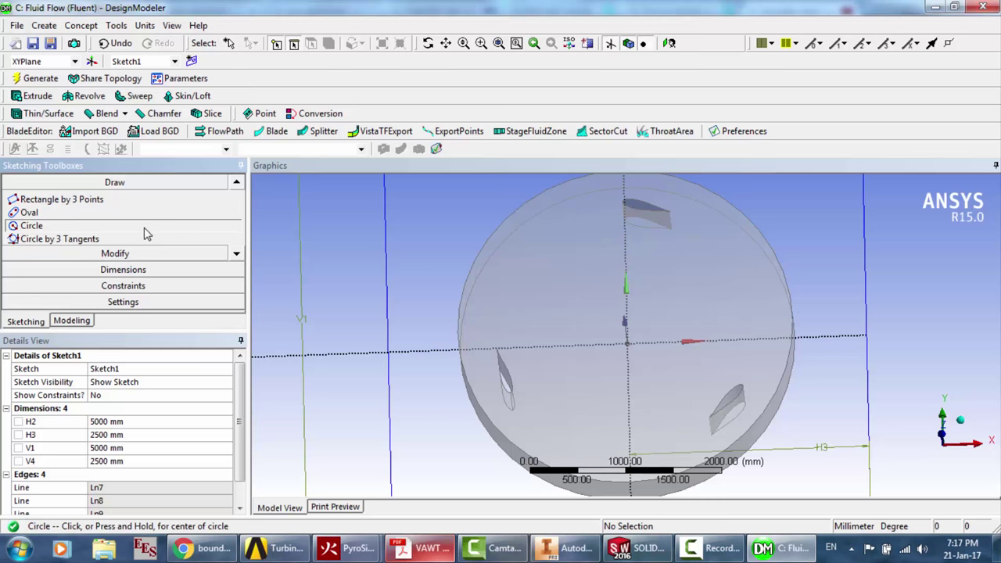
pyautogui.click(627, 342)
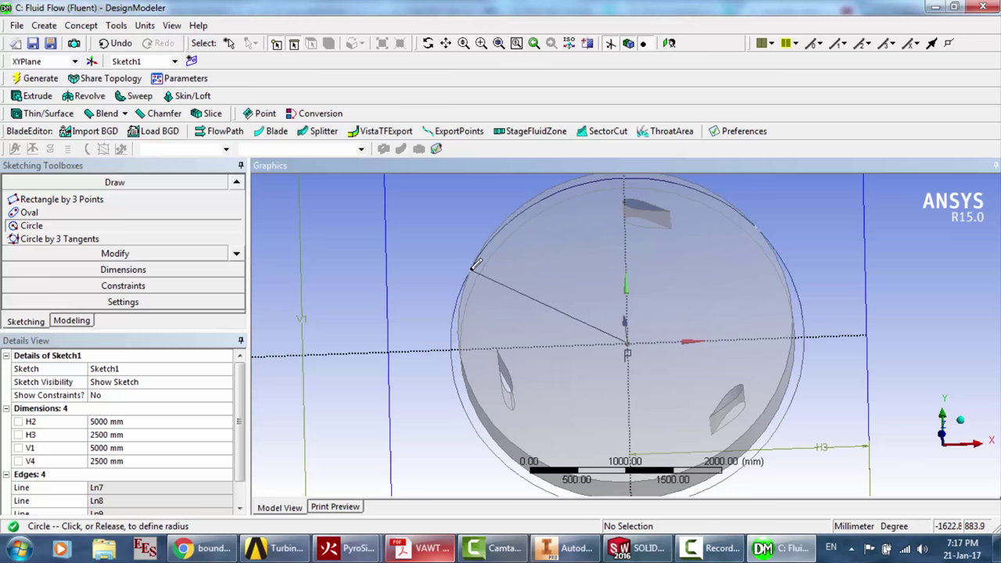
pyautogui.moveTo(897, 407); pyautogui.dragTo(660, 357, button='middle')
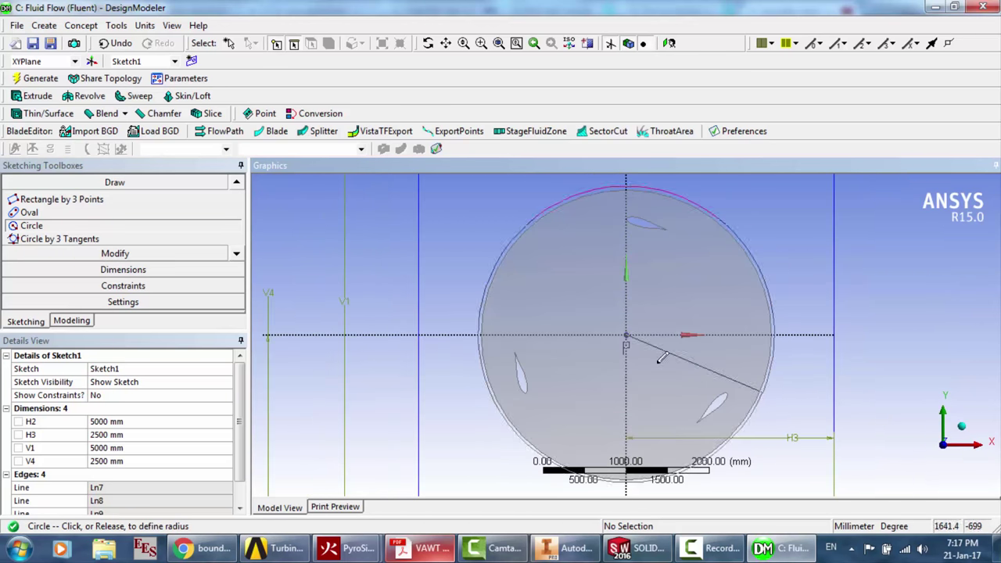
pyautogui.click(485, 306)
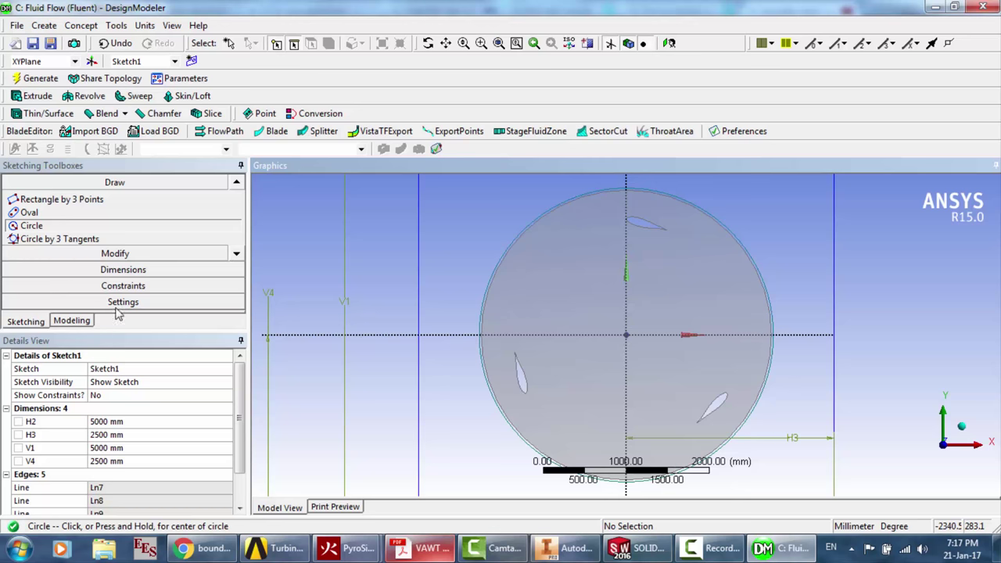
# Dimension the new circle's diameter in Sketch1 and set it to 3500 mm
pyautogui.click(133, 270)
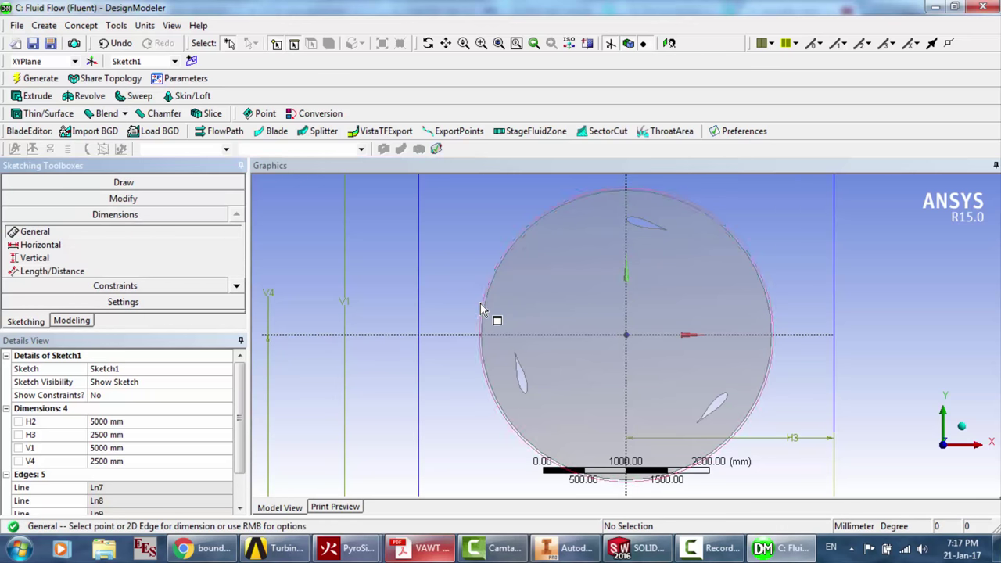
pyautogui.click(482, 309)
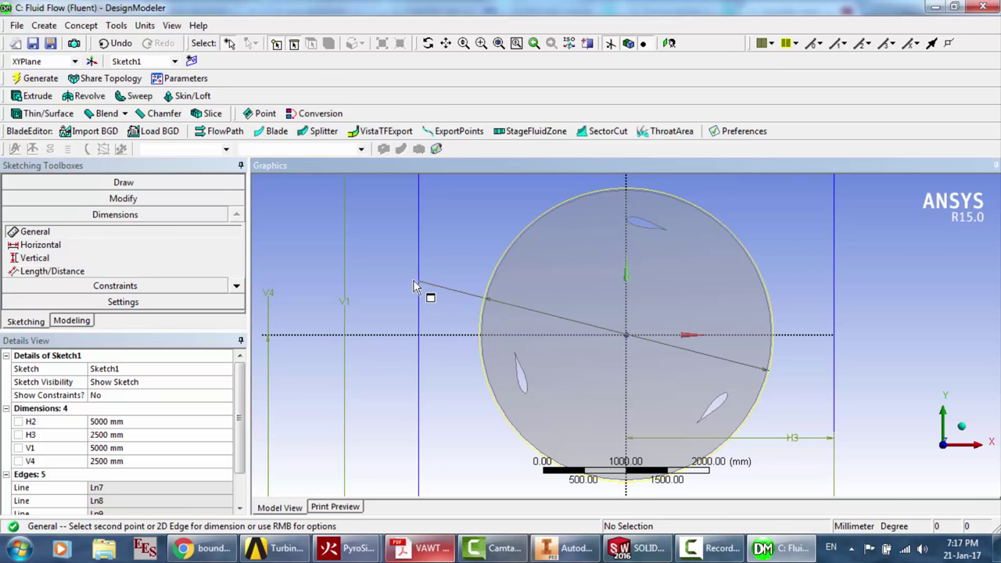
pyautogui.click(378, 268)
pyautogui.click(110, 423)
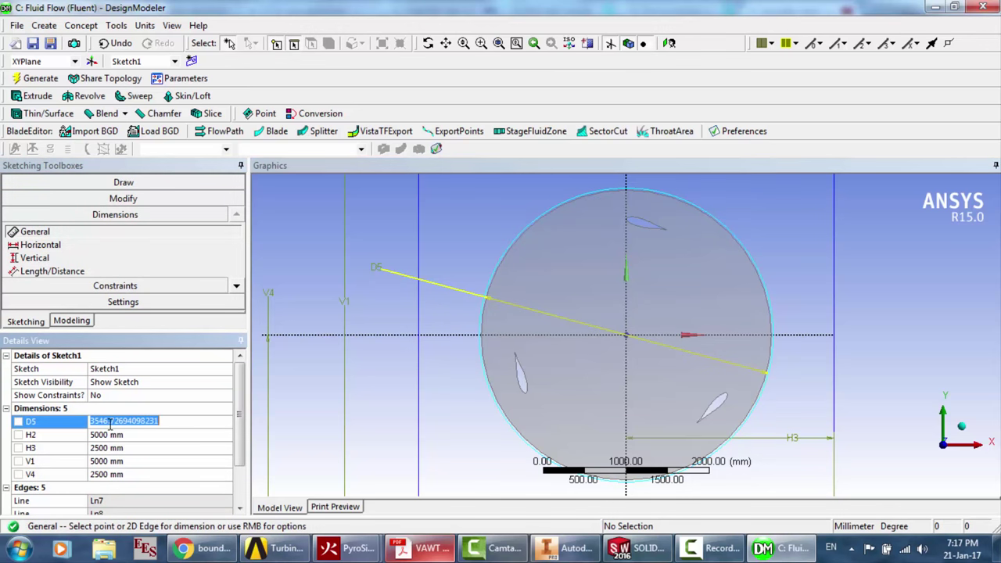
pyautogui.write('3500')
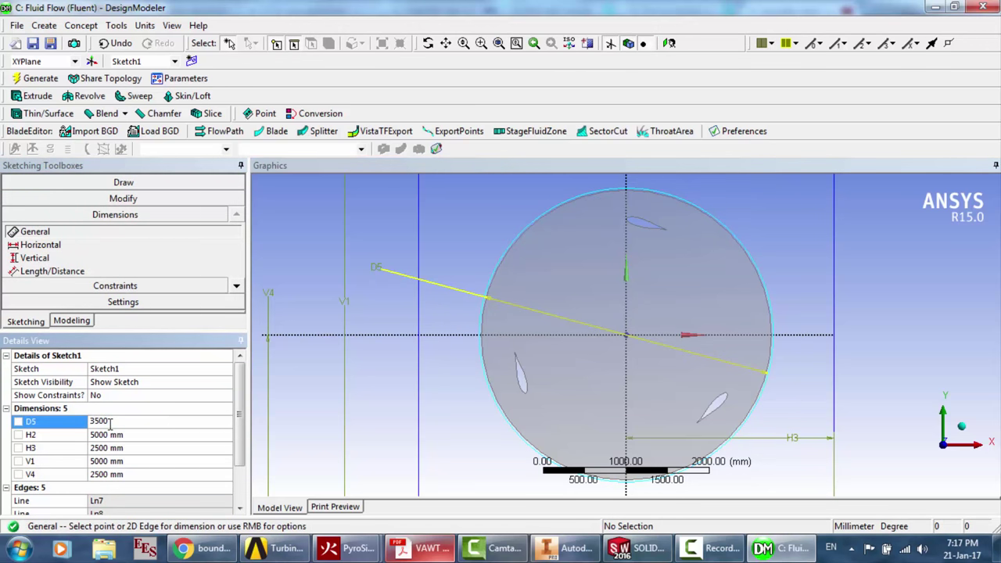
pyautogui.press('Return')
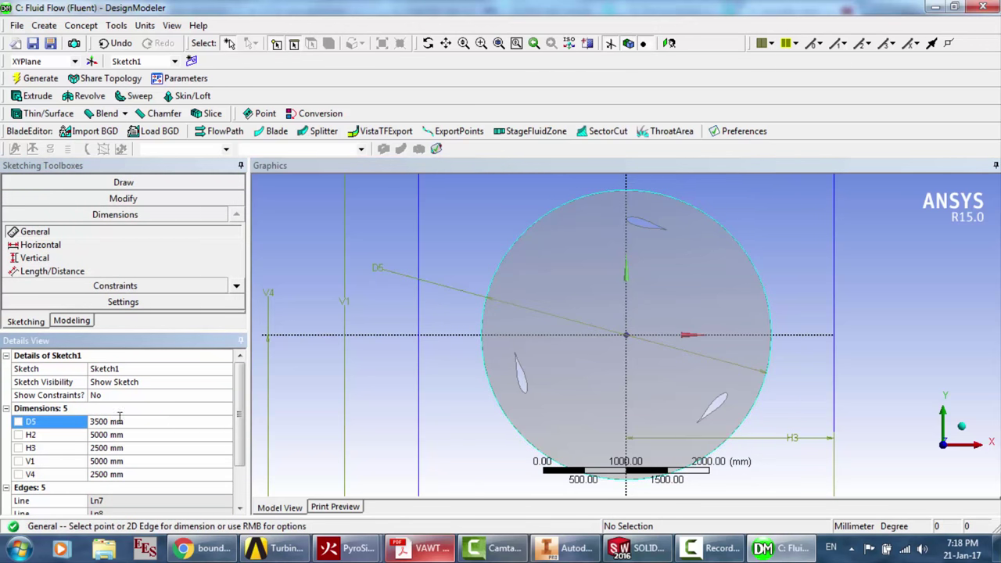
pyautogui.click(86, 325)
pyautogui.click(36, 95)
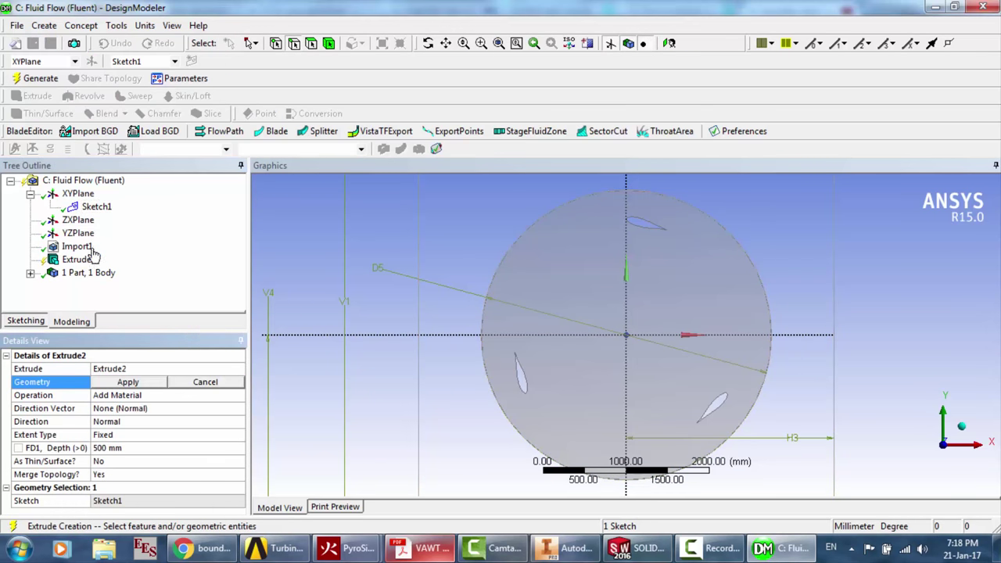
pyautogui.click(78, 261)
pyautogui.press('Delete')
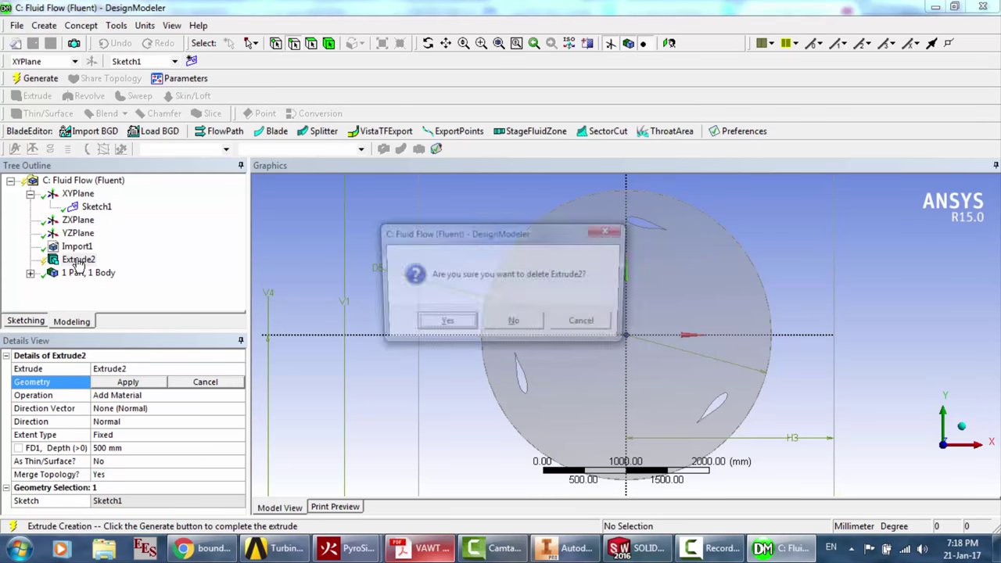
pyautogui.press('Return')
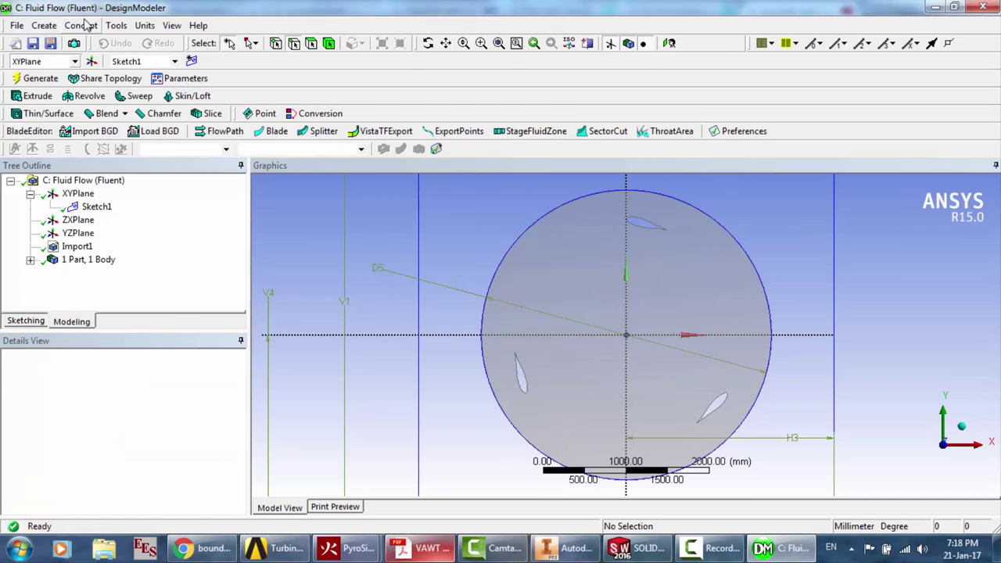
# Extrude Sketch1 with its circular opening to a depth of 500 mm as added material and generate the outer domain body
pyautogui.click(97, 207)
pyautogui.click(37, 96)
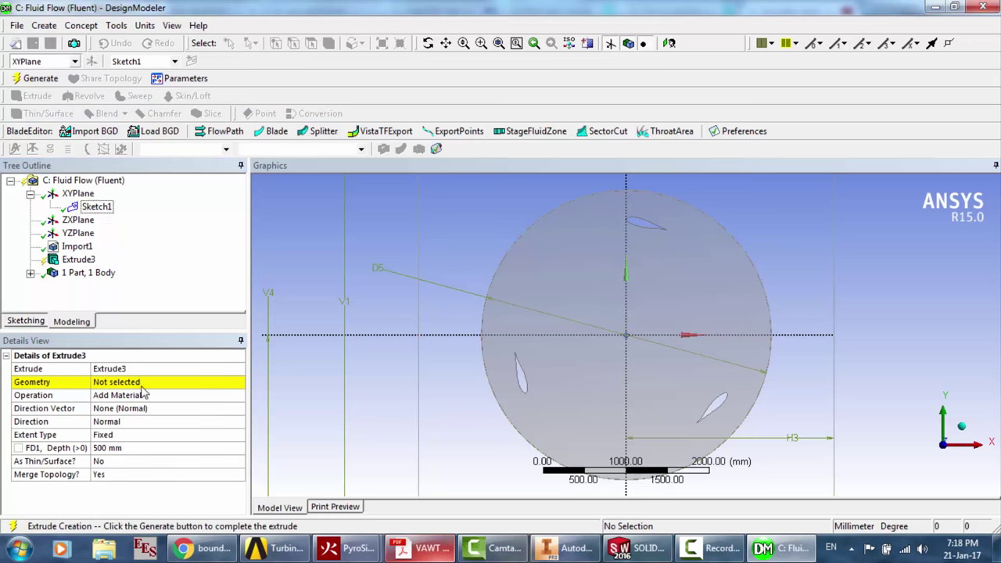
pyautogui.click(125, 382)
pyautogui.click(125, 383)
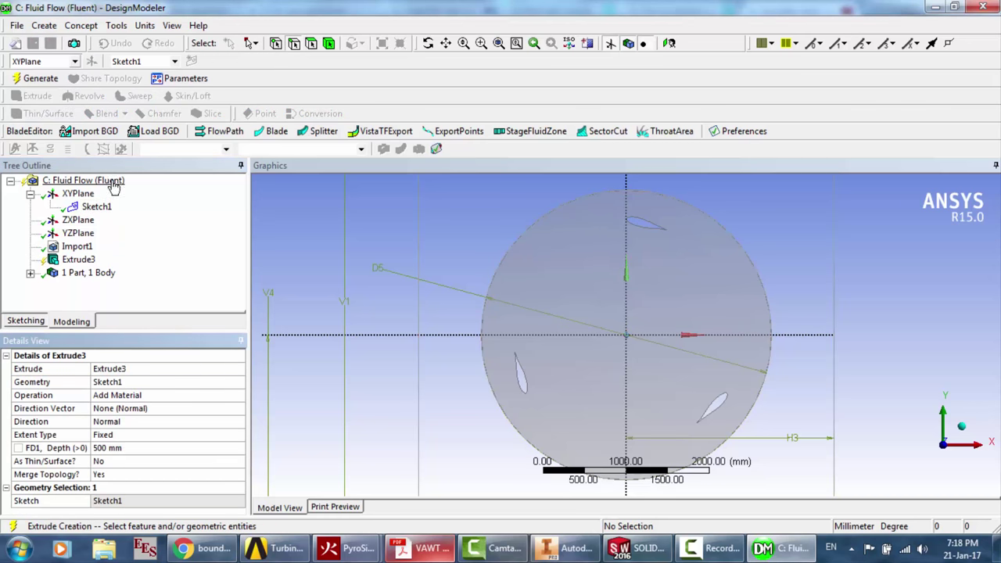
pyautogui.click(41, 79)
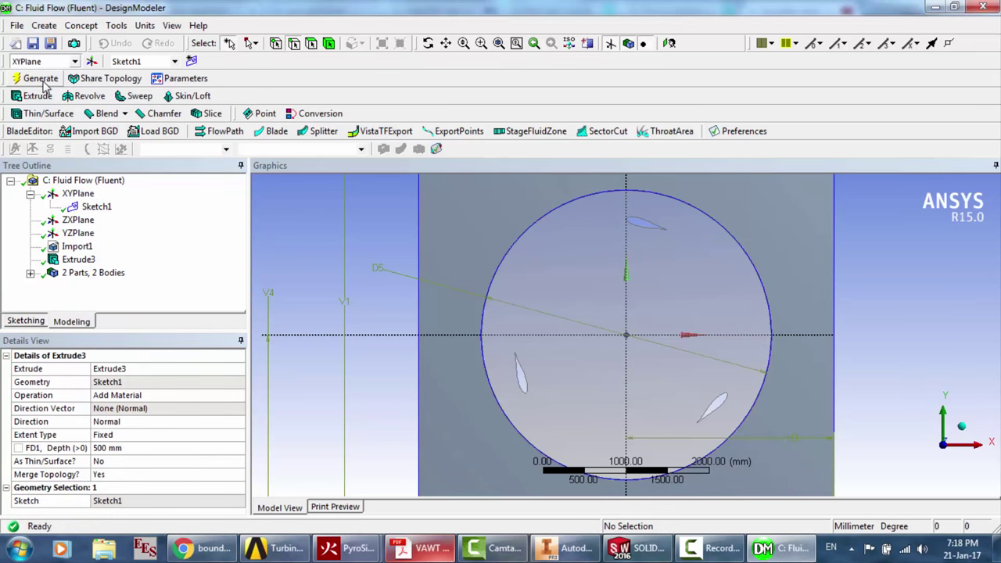
# Examine the circular opening in the outer domain and the rotating domain with its blades from several angles
pyautogui.click(429, 43)
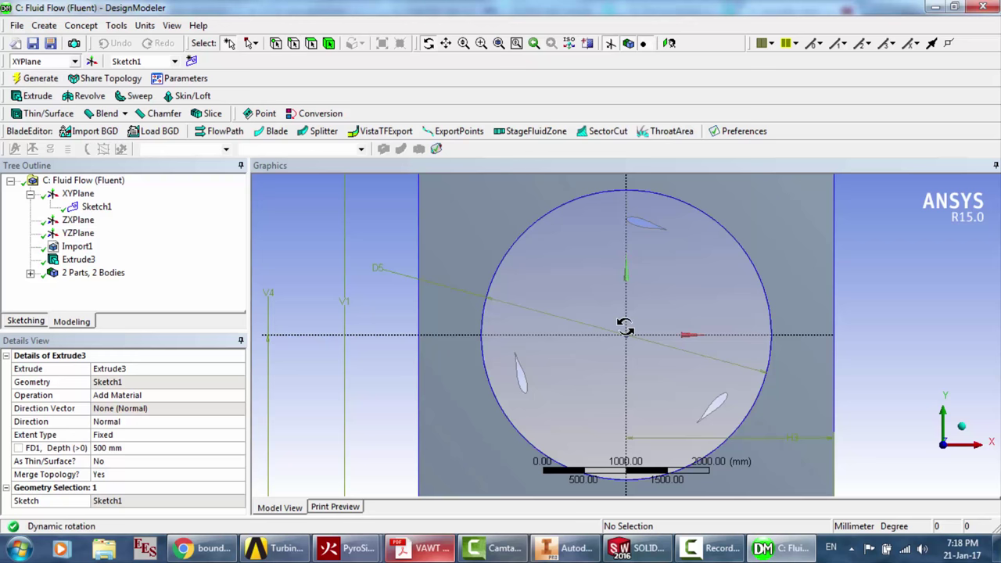
pyautogui.moveTo(625, 329); pyautogui.dragTo(660, 312)
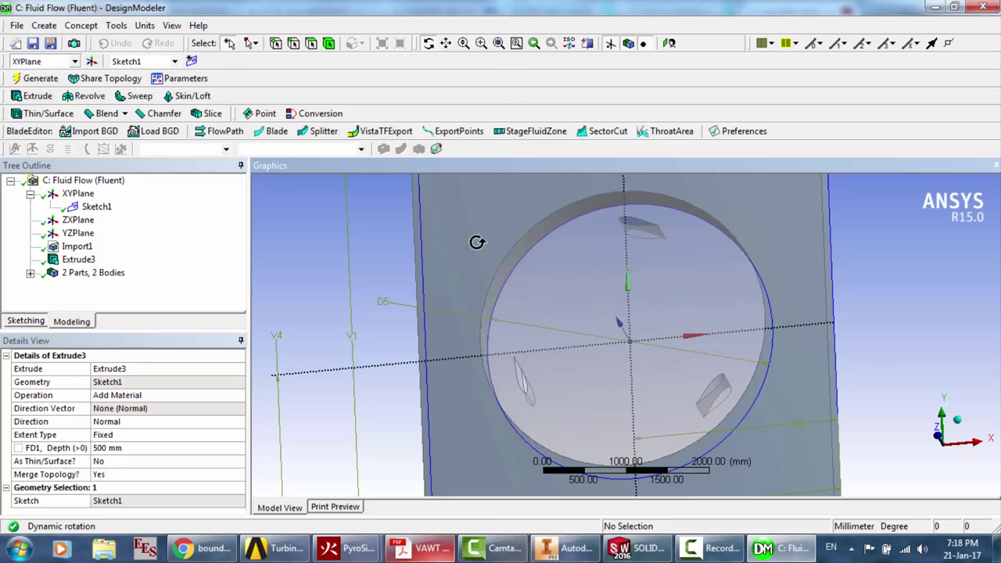
pyautogui.scroll(3, 596, 260)
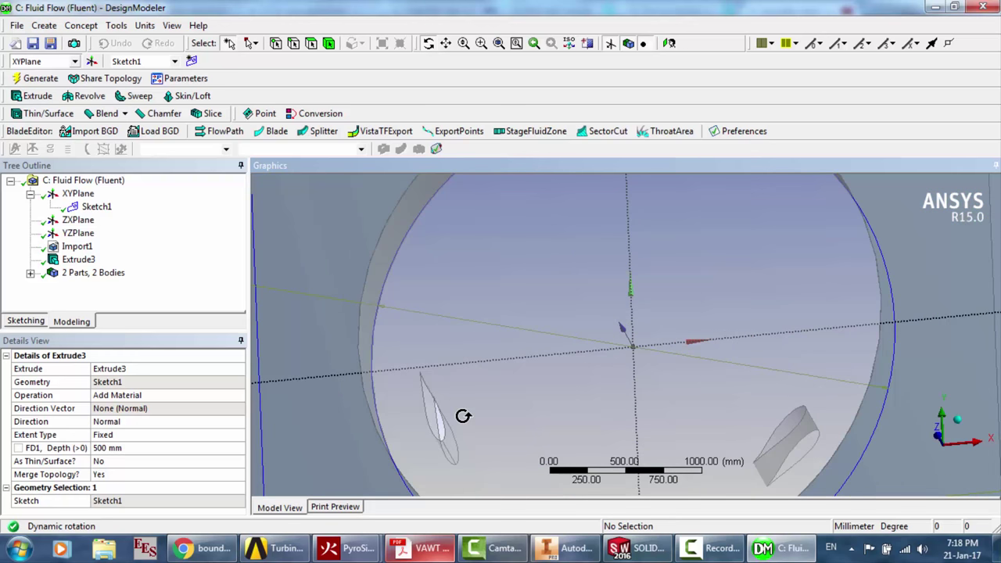
pyautogui.moveTo(465, 415); pyautogui.dragTo(452, 369)
pyautogui.moveTo(643, 324)
pyautogui.mouseDown()
pyautogui.moveTo(648, 342)
pyautogui.moveTo(693, 351)
pyautogui.moveTo(641, 350)
pyautogui.moveTo(670, 284)
pyautogui.moveTo(694, 291)
pyautogui.moveTo(654, 313)
pyautogui.mouseUp()
pyautogui.scroll(-3, 649, 336)
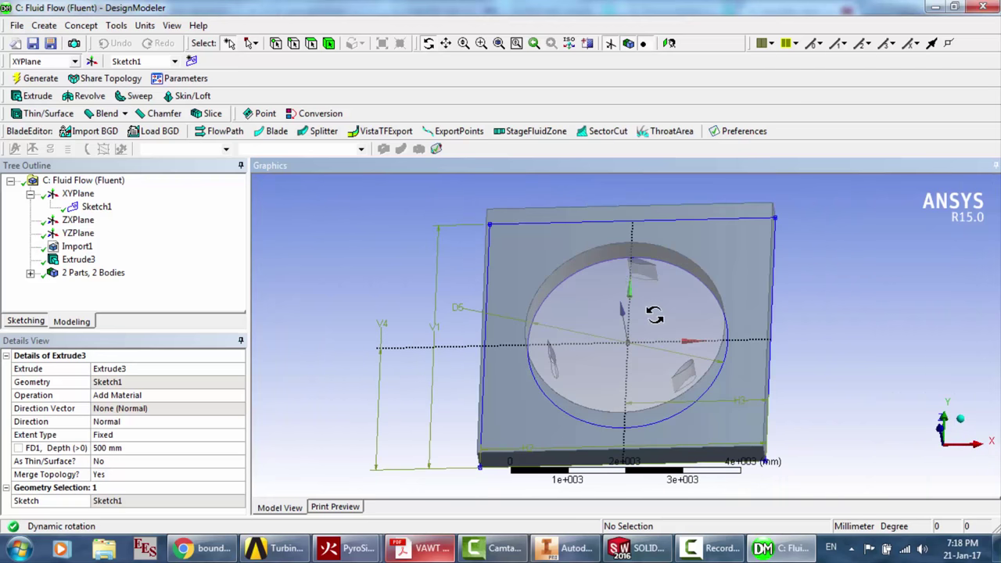
pyautogui.scroll(3, 654, 313)
pyautogui.scroll(-3, 654, 314)
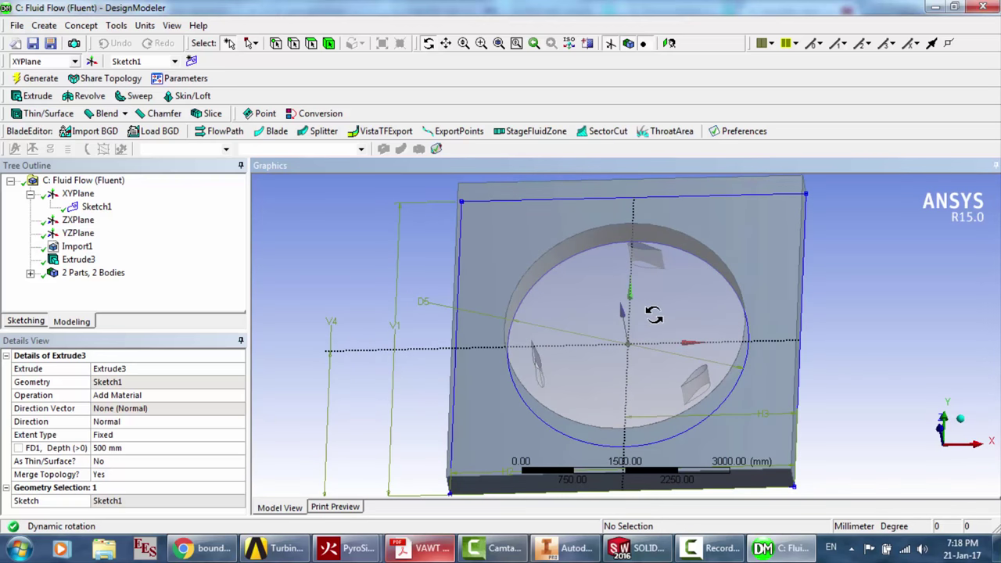
pyautogui.moveTo(653, 314)
pyautogui.mouseDown()
pyautogui.moveTo(461, 308)
pyautogui.moveTo(659, 284)
pyautogui.moveTo(649, 274)
pyautogui.moveTo(660, 290)
pyautogui.moveTo(648, 300)
pyautogui.mouseUp()
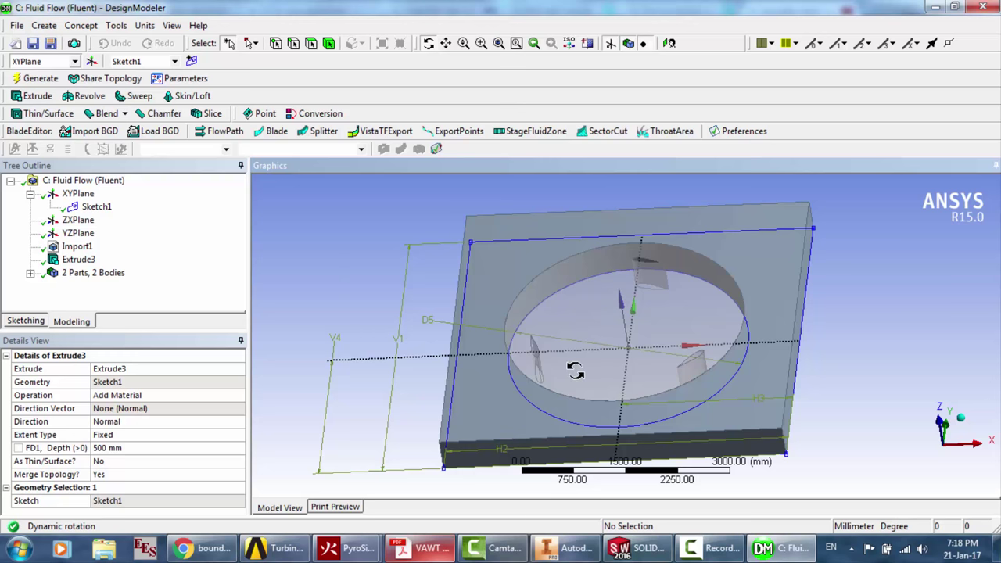
# Close DesignModeler and open the Mesh component of Fluid Flow (Fluent) system C from Workbench
pyautogui.click(983, 6)
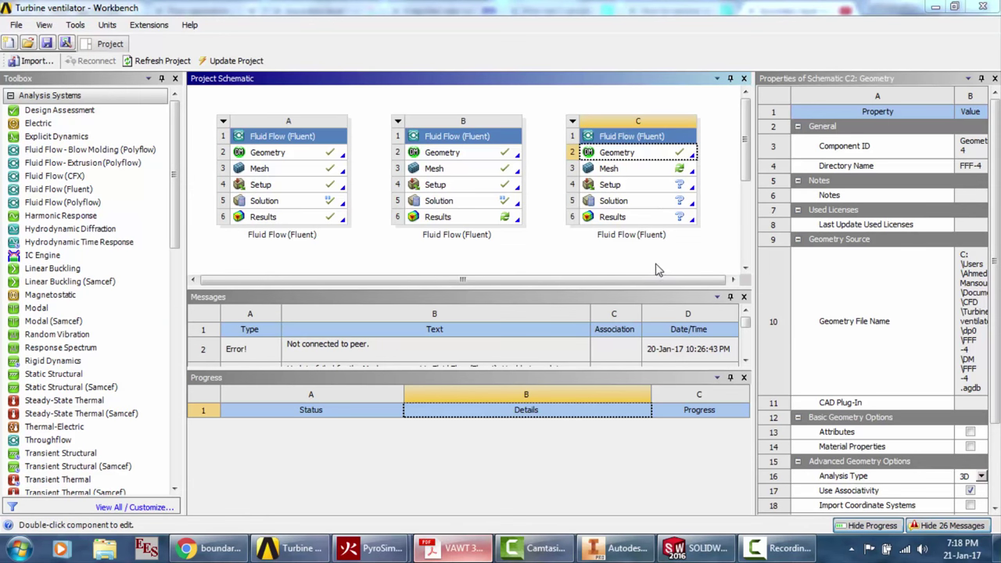
pyautogui.doubleClick(636, 172)
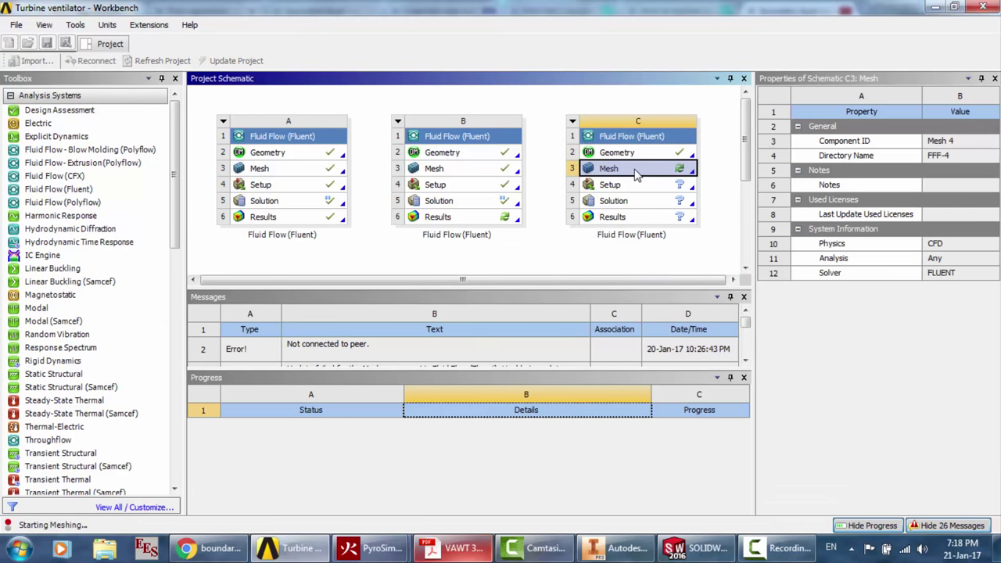
# Look at the straight-bladed VAWT photo in the Chrome image search, and return through Workbench to the Meshing window
pyautogui.click(213, 550)
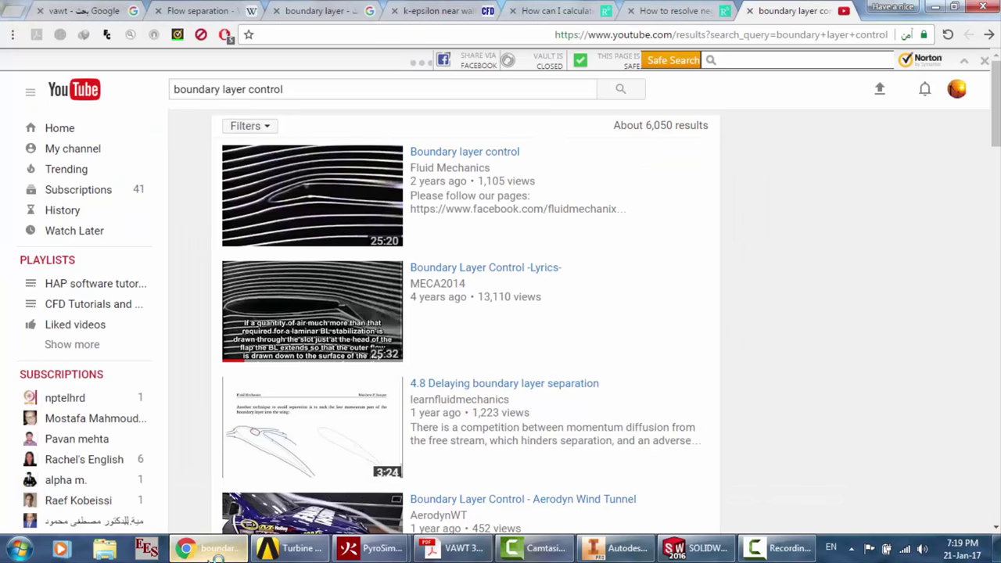
pyautogui.click(104, 8)
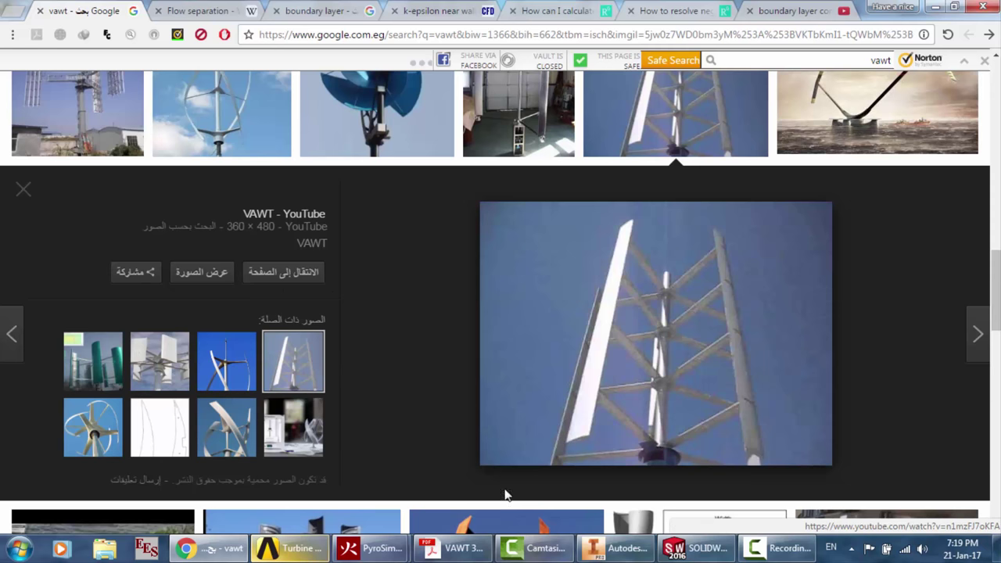
pyautogui.click(293, 551)
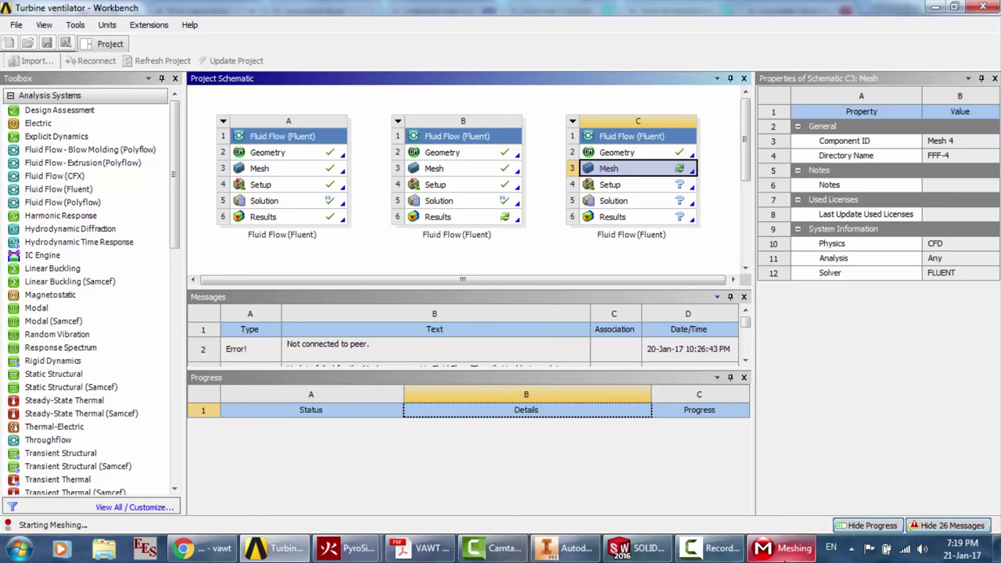
pyautogui.click(782, 551)
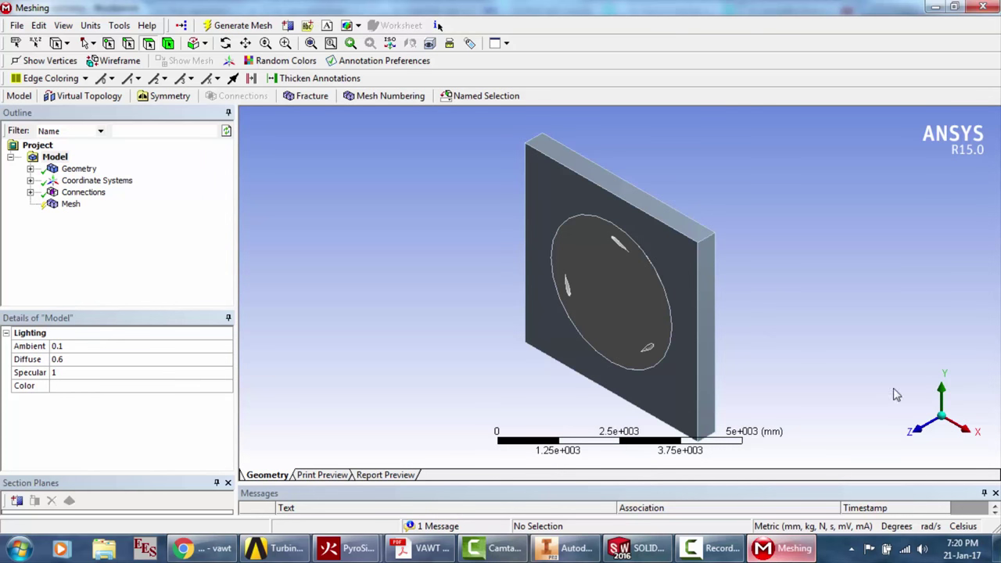
# View the domains face-on along the Z axis and inspect the outer and rotating domain bodies
pyautogui.click(921, 437)
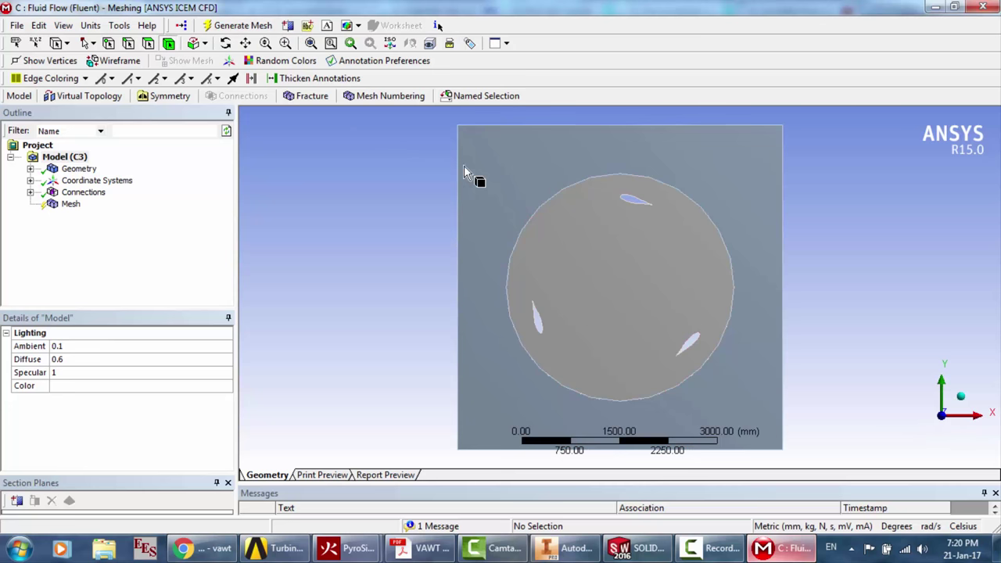
pyautogui.click(511, 166)
pyautogui.click(626, 274)
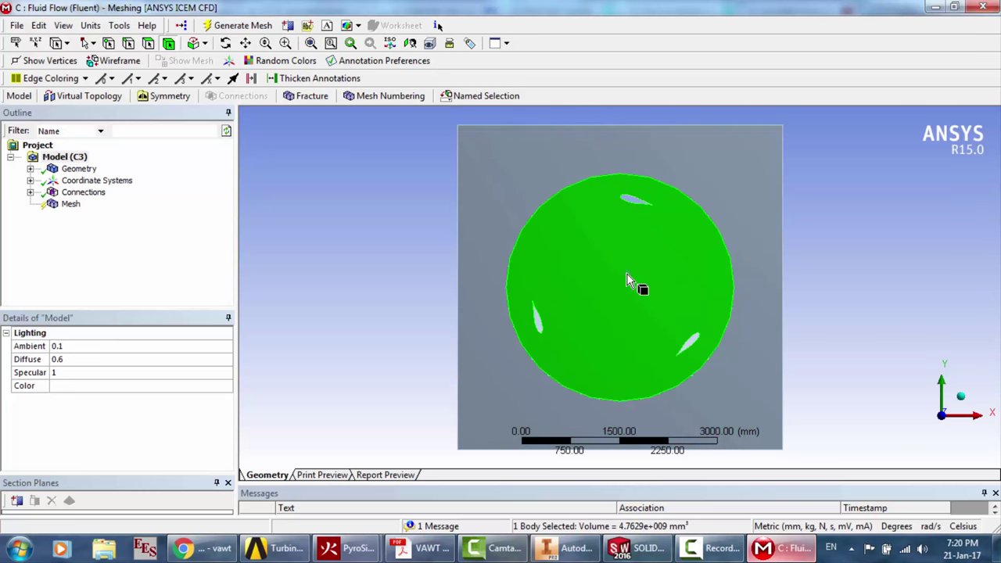
pyautogui.click(317, 239)
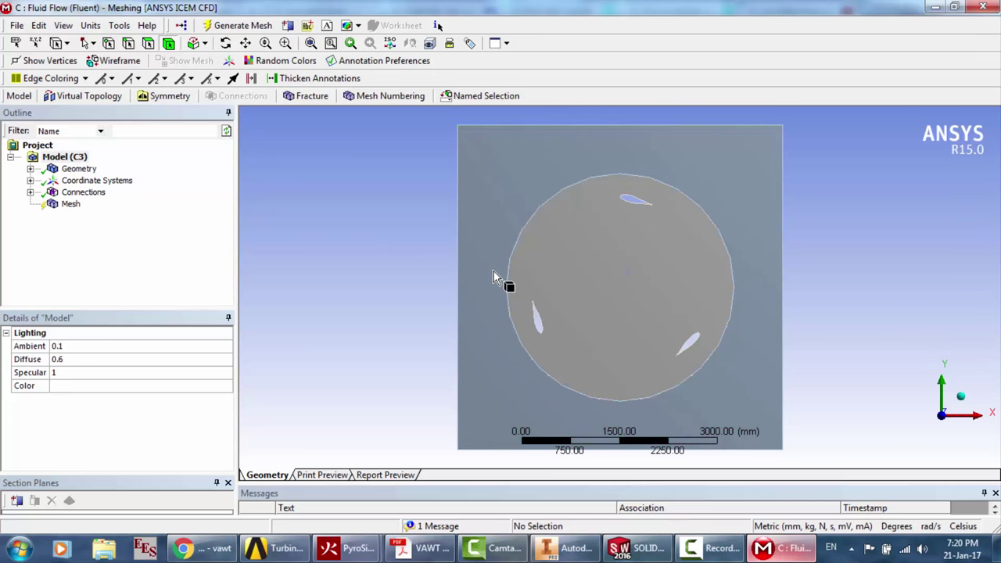
# Set the mesh Relevance Center to Fine and Transition to Fast, adjust Smoothing, and try to generate the mesh
pyautogui.click(71, 204)
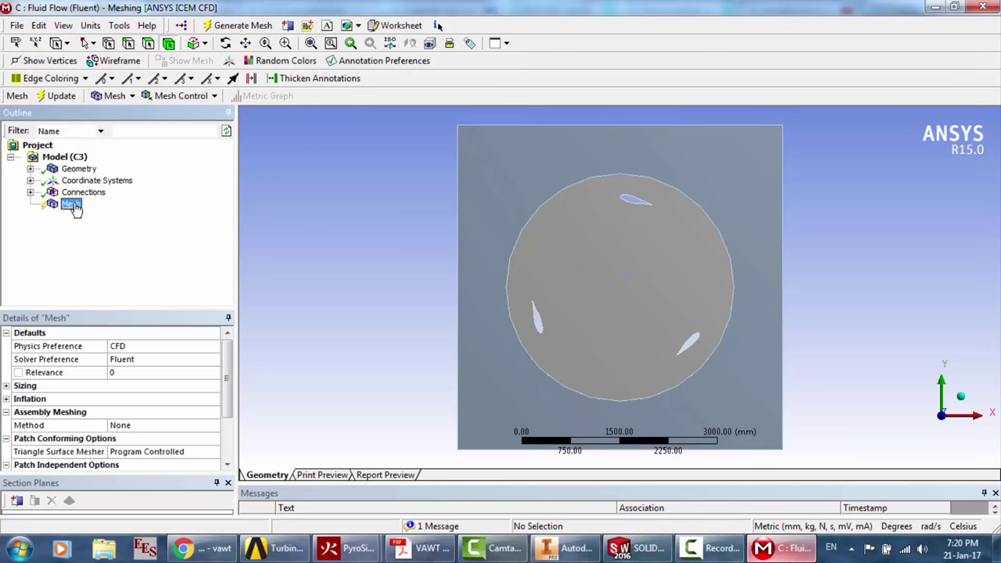
pyautogui.click(7, 386)
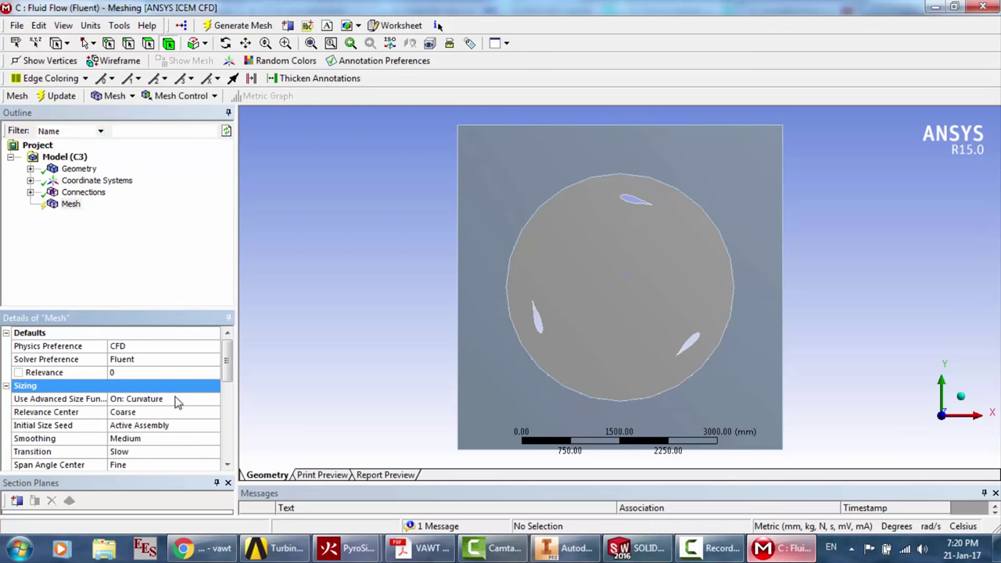
pyautogui.click(147, 414)
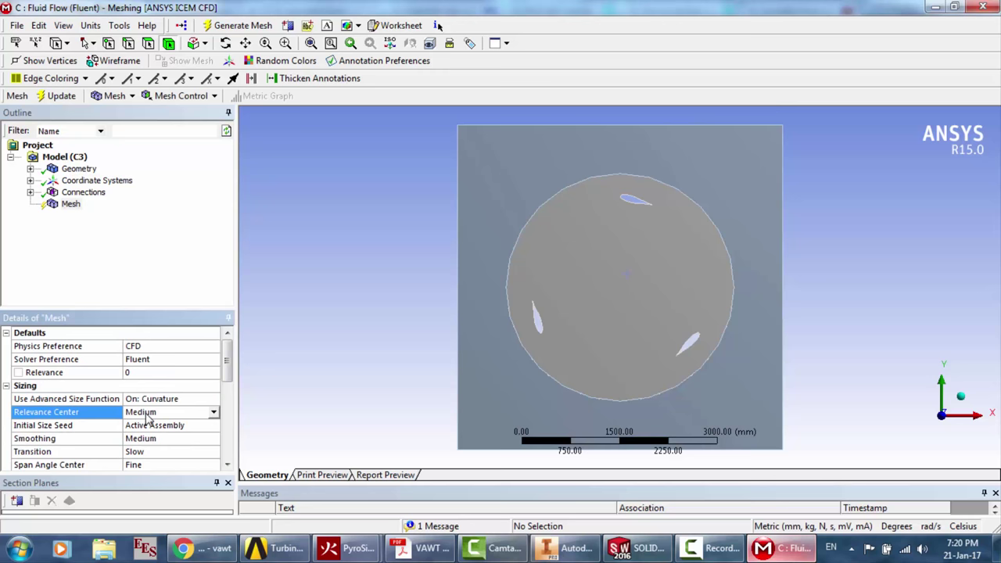
pyautogui.doubleClick(146, 416)
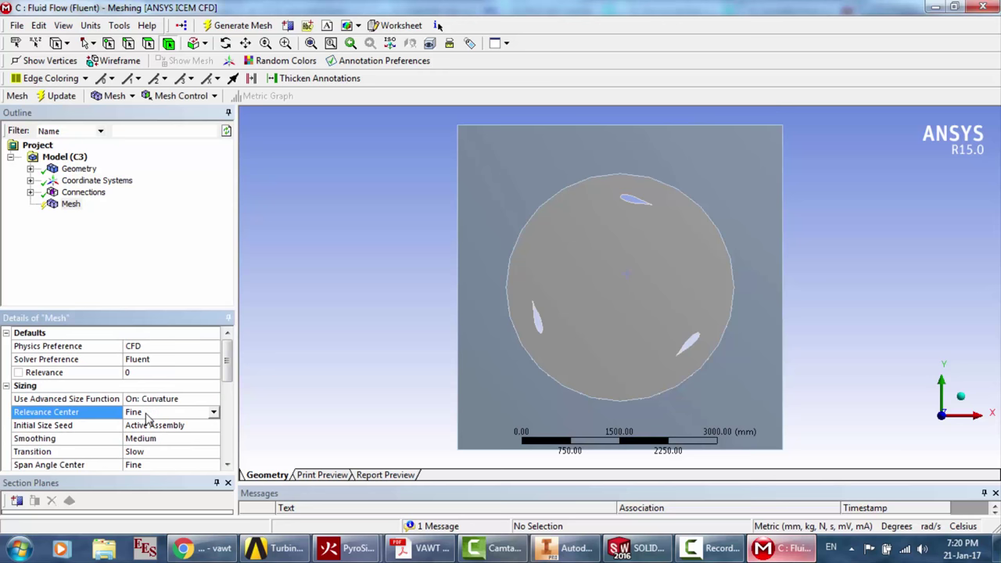
pyautogui.doubleClick(157, 451)
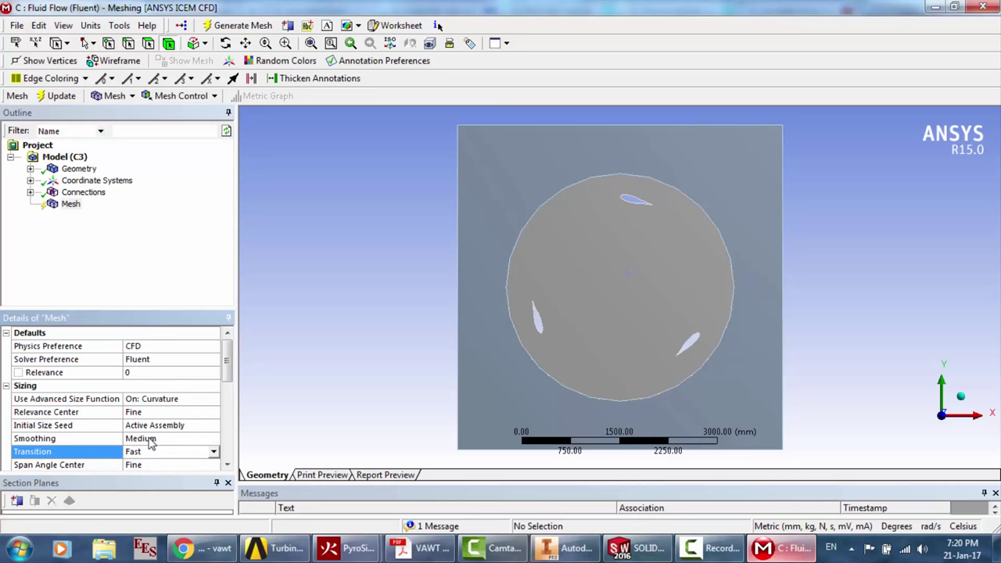
pyautogui.doubleClick(150, 440)
pyautogui.click(209, 29)
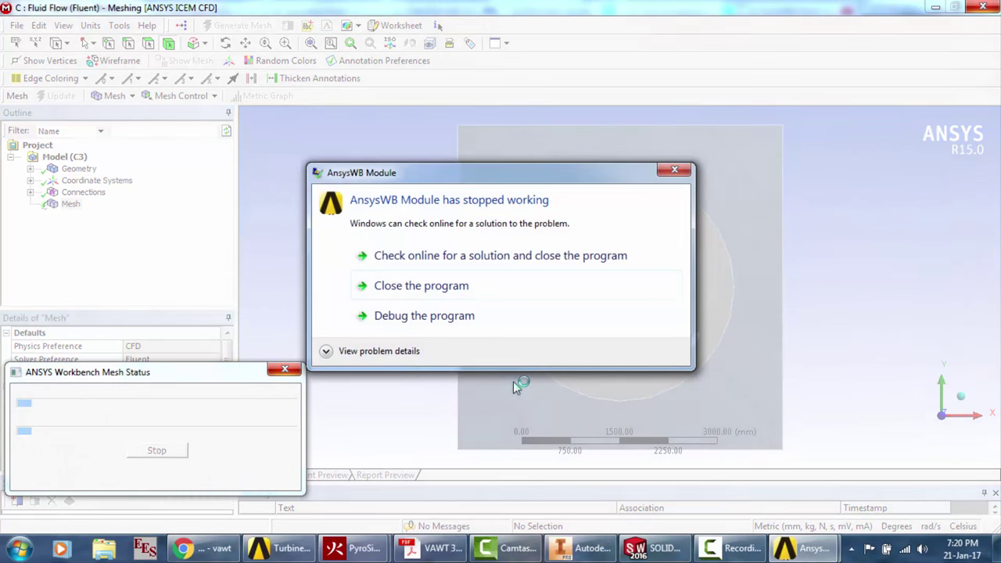
# Close the crashed AnsysWB Module and try to reopen the Mesh component of system C from Workbench
pyautogui.click(413, 287)
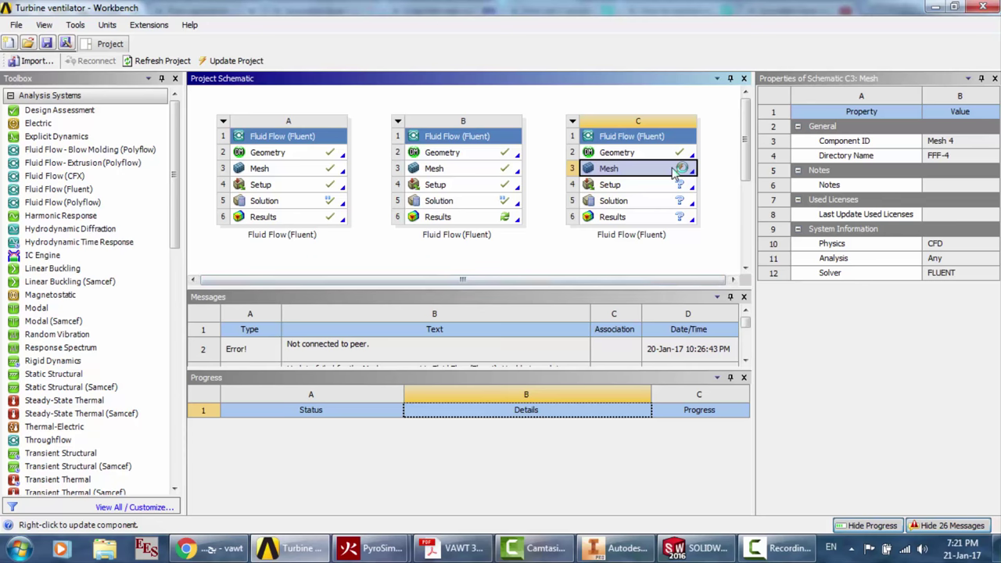
pyautogui.click(443, 272)
pyautogui.doubleClick(629, 172)
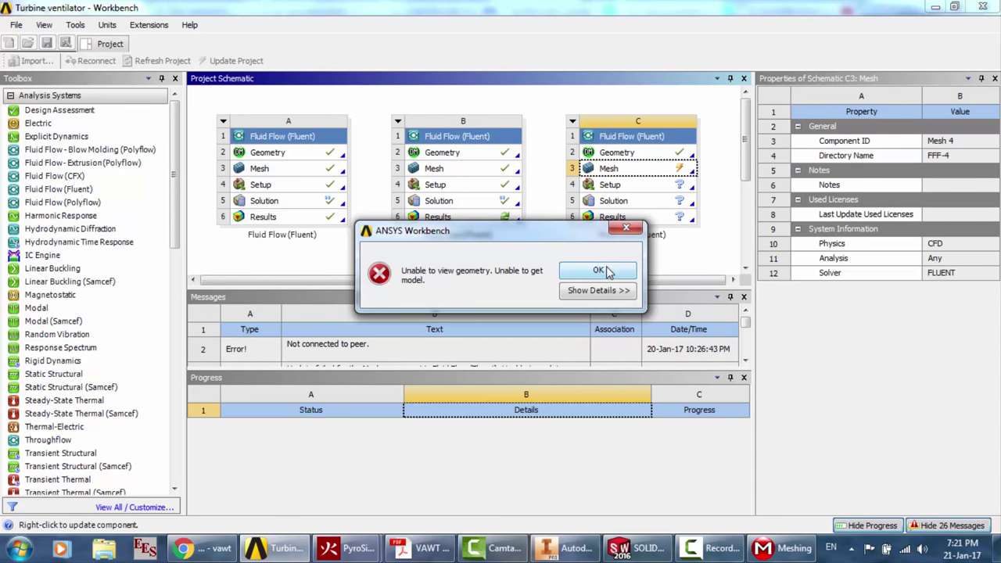
pyautogui.click(607, 270)
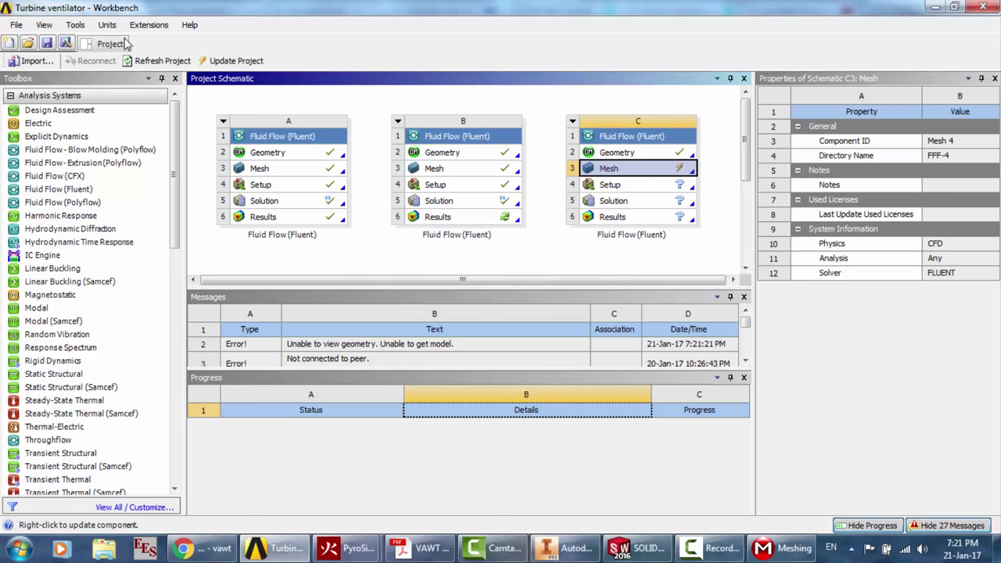
# Save the project, and reset and reopen the Mesh component of Fluid Flow (Fluent) system C
pyautogui.click(47, 43)
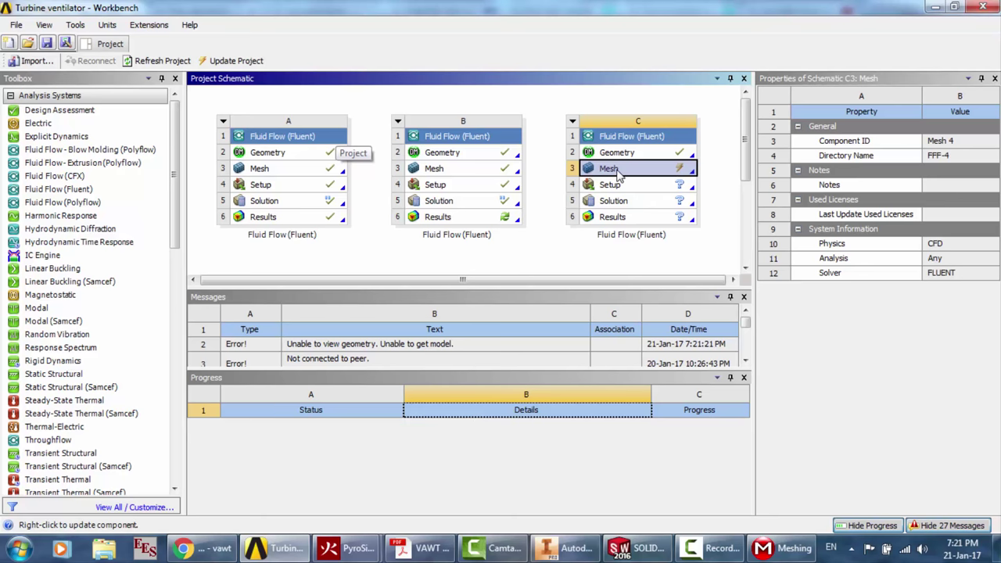
pyautogui.rightClick(616, 172)
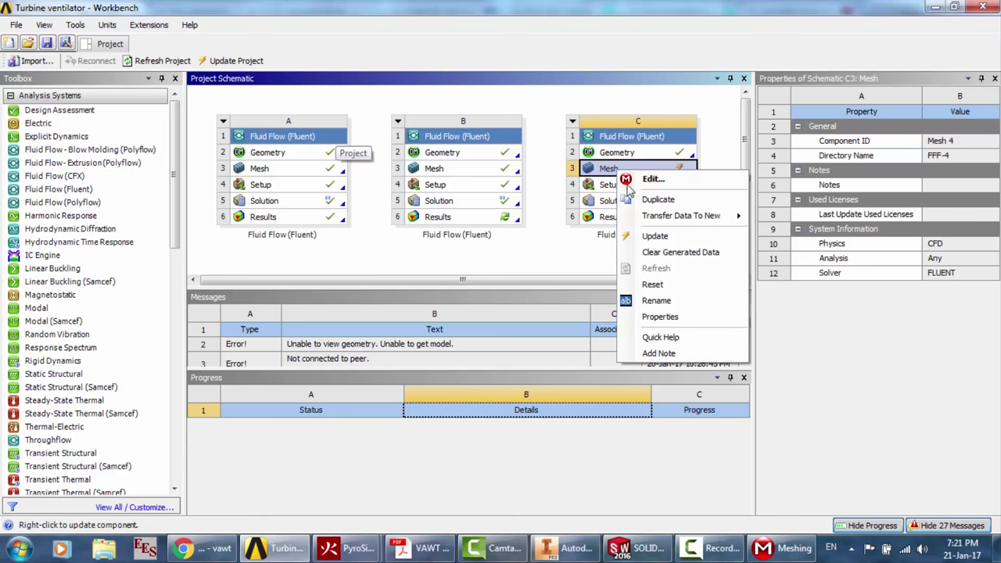
pyautogui.click(671, 284)
pyautogui.click(538, 301)
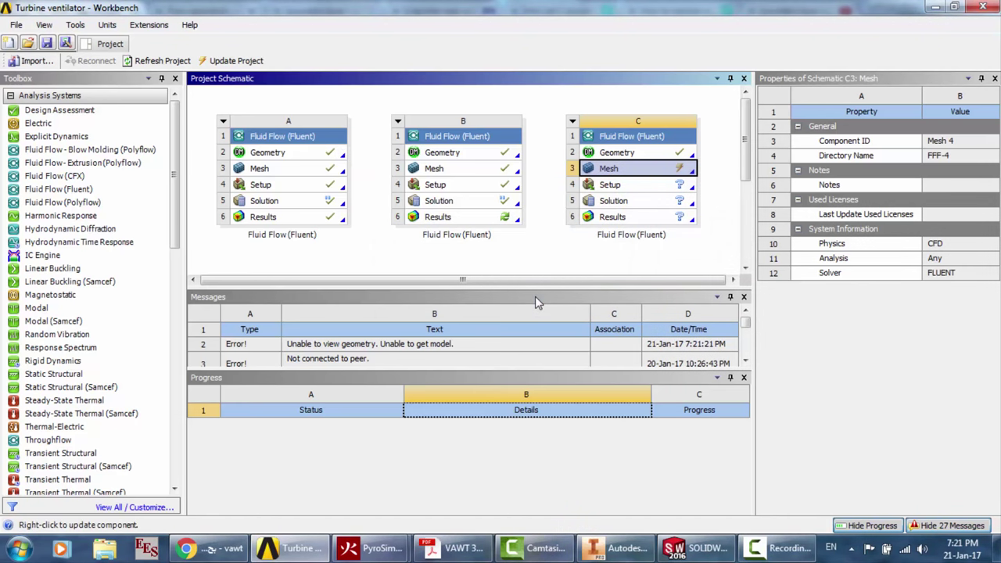
pyautogui.doubleClick(645, 168)
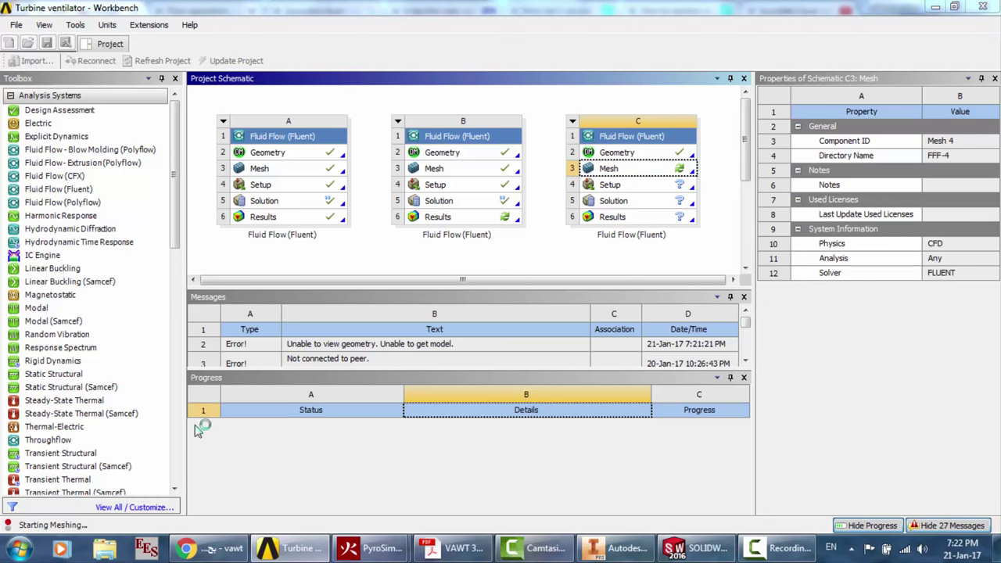
# Switch to Chrome and look at the Wikipedia article on flow separation
pyautogui.click(232, 554)
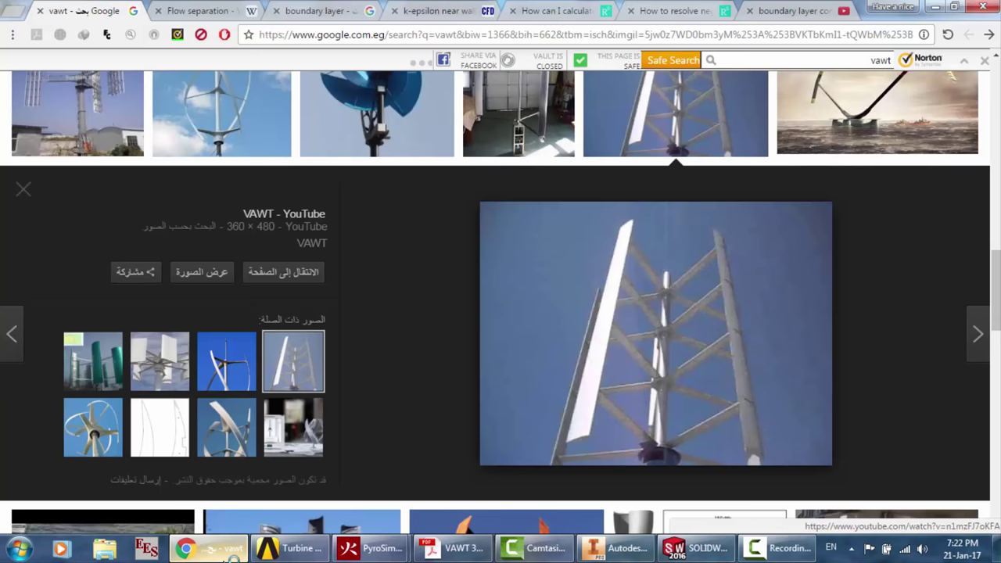
pyautogui.click(187, 7)
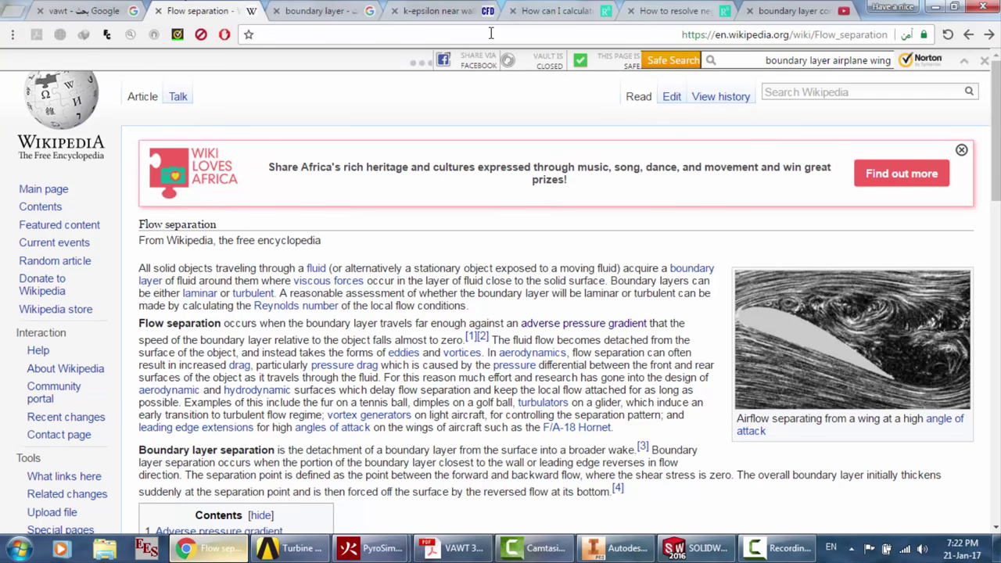
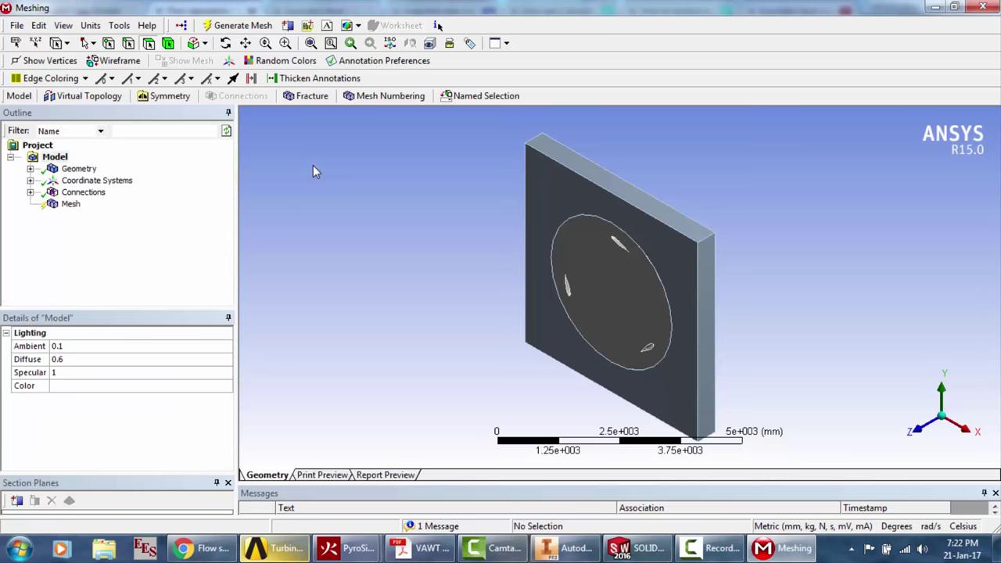
# Set the global mesh sizing to a Fine Relevance Center and High Smoothing
pyautogui.click(70, 208)
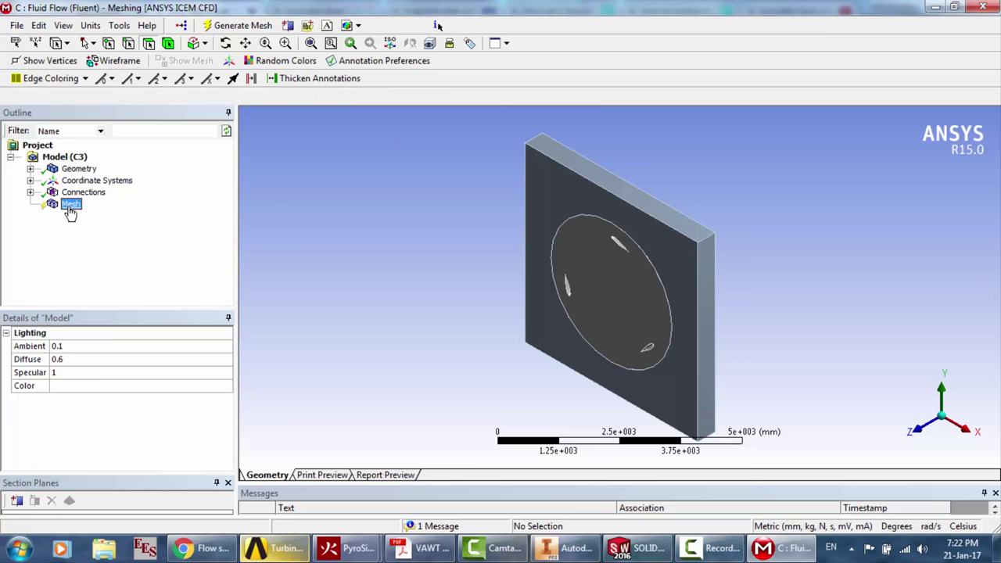
pyautogui.click(8, 386)
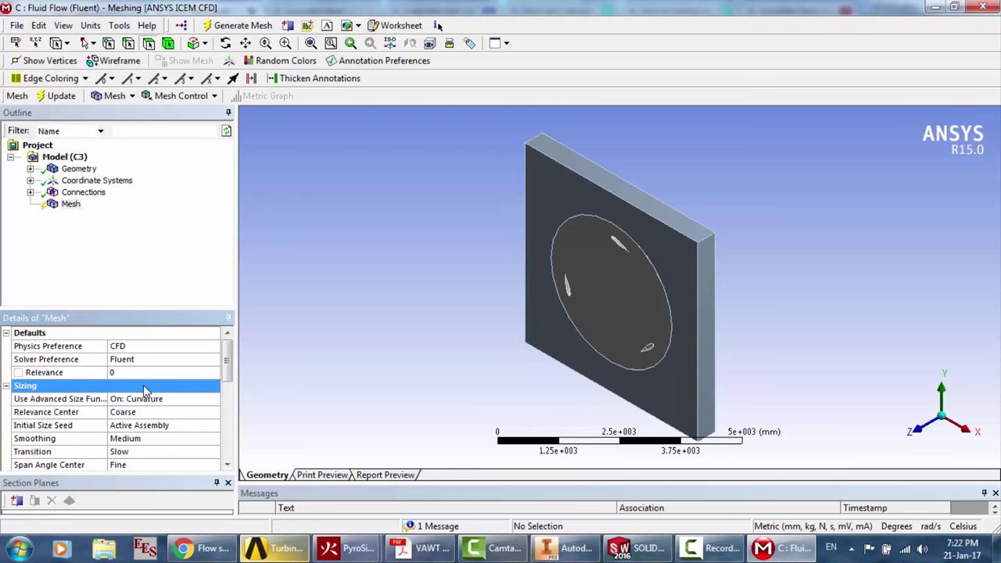
pyautogui.click(156, 413)
pyautogui.doubleClick(157, 413)
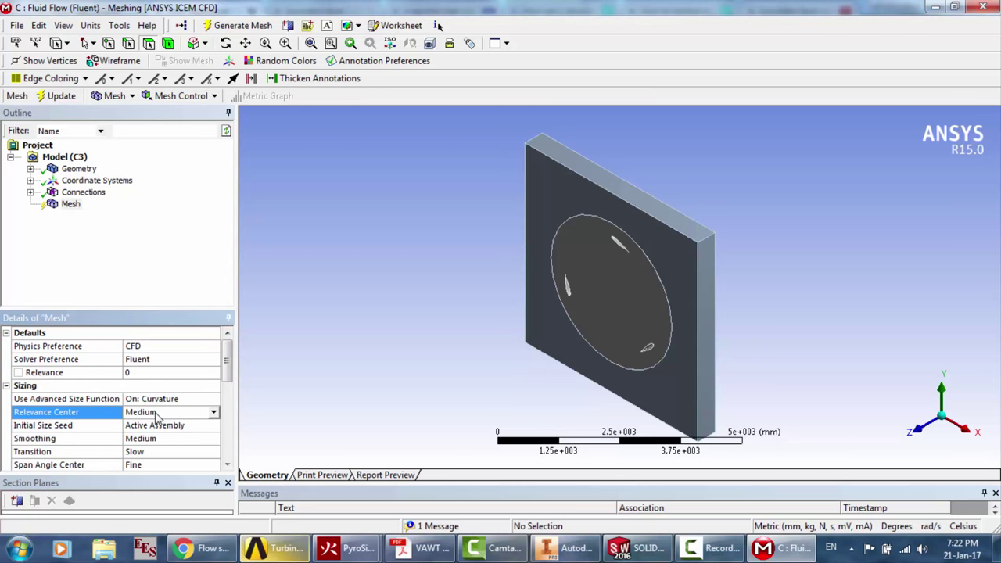
pyautogui.doubleClick(156, 413)
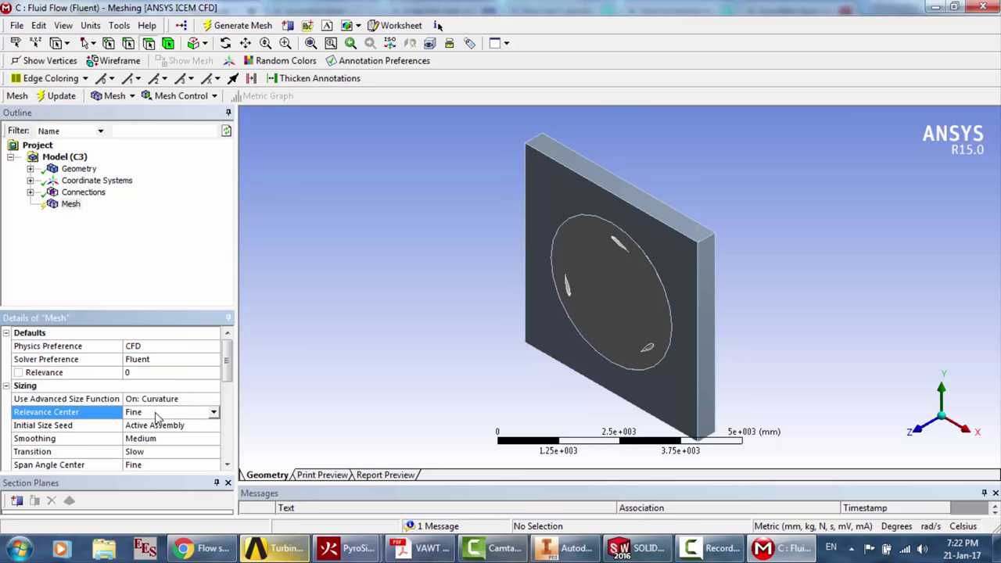
pyautogui.click(228, 466)
pyautogui.click(228, 465)
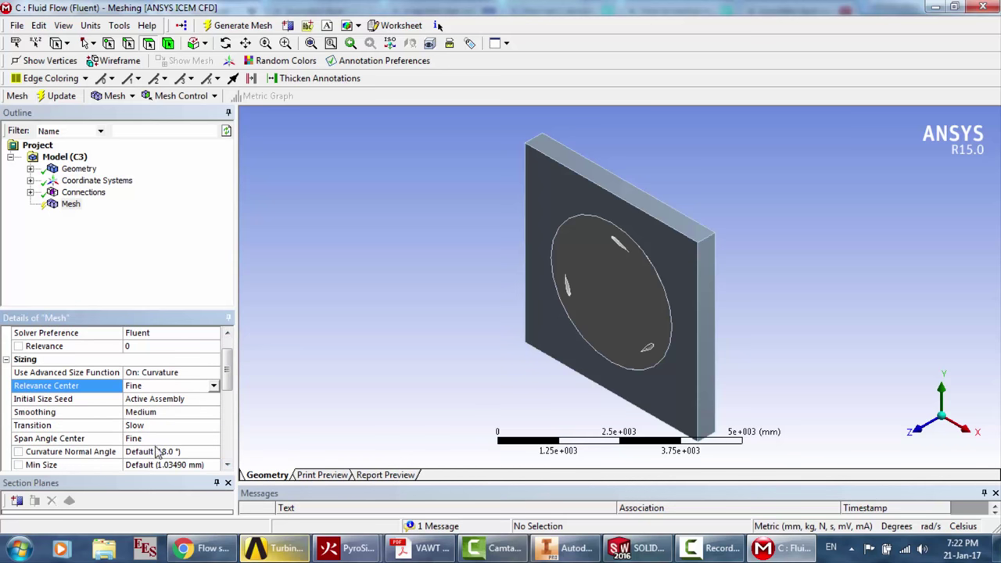
pyautogui.doubleClick(147, 415)
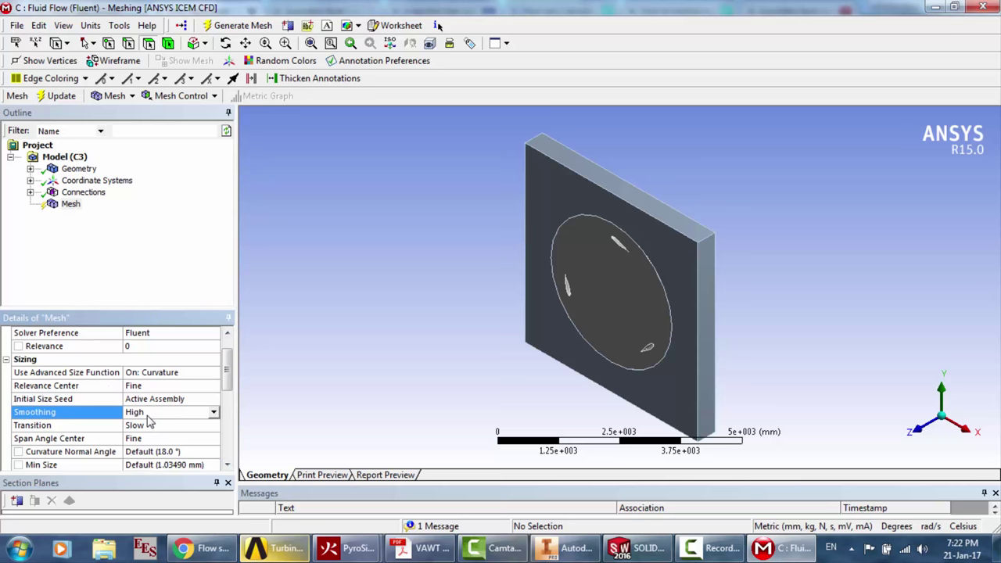
# Check the remaining global mesh sizing values and generate the mesh of both domains
pyautogui.click(227, 466)
pyautogui.click(227, 466)
pyautogui.click(228, 466)
pyautogui.click(228, 466)
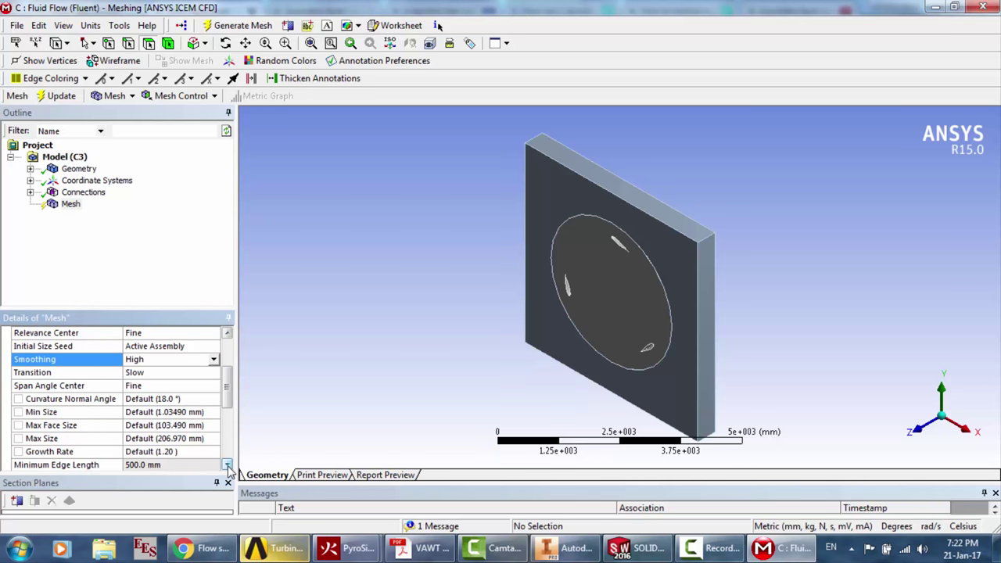
pyautogui.click(218, 29)
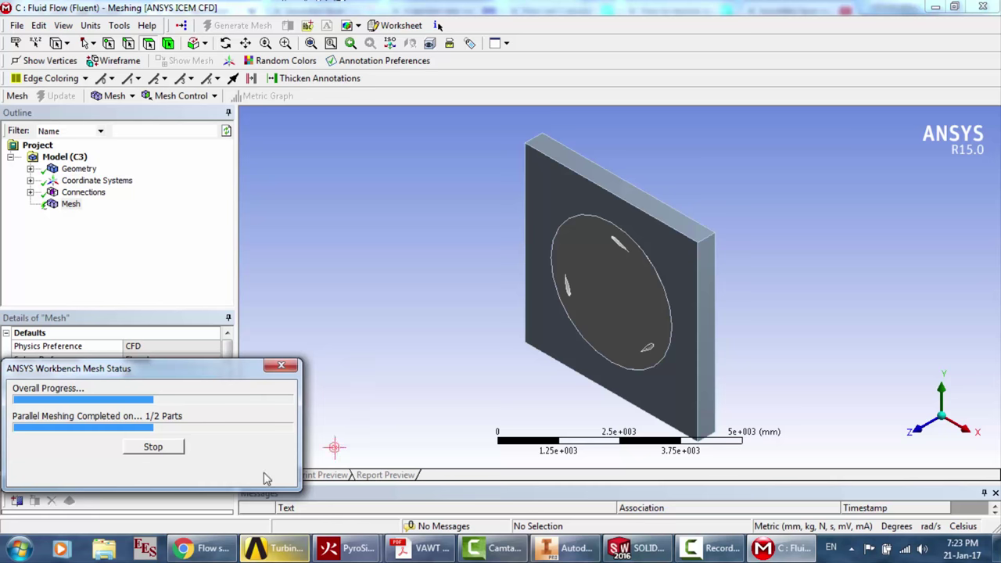
# Switch to Chrome and load google.com in place of the flow separation article
pyautogui.click(201, 547)
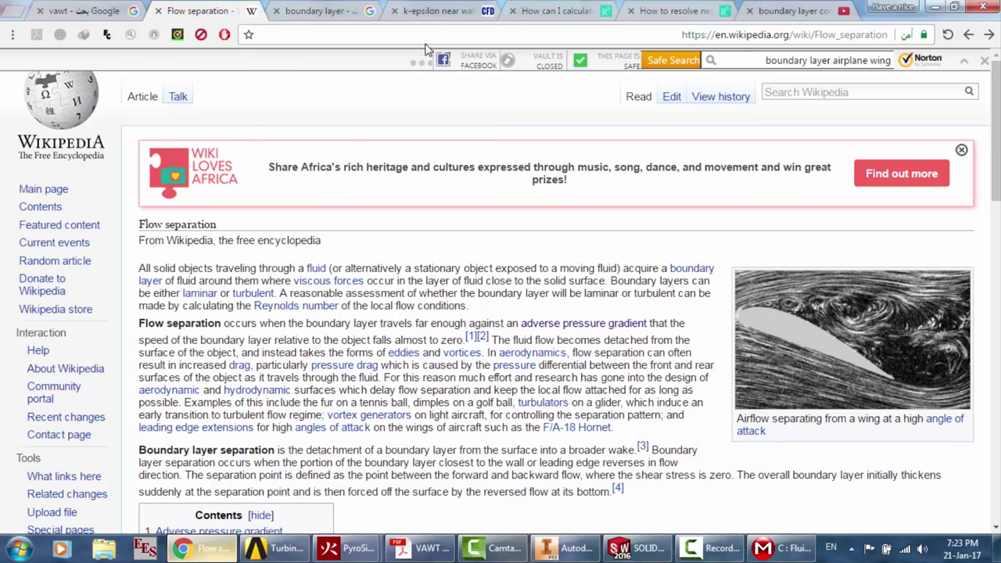
pyautogui.click(464, 32)
pyautogui.write('google.com')
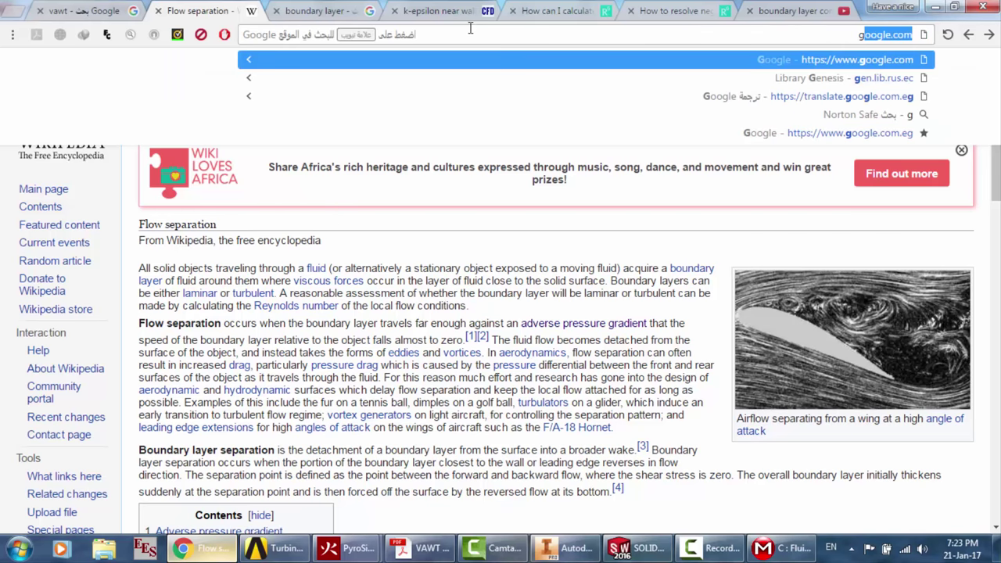
pyautogui.press('Return')
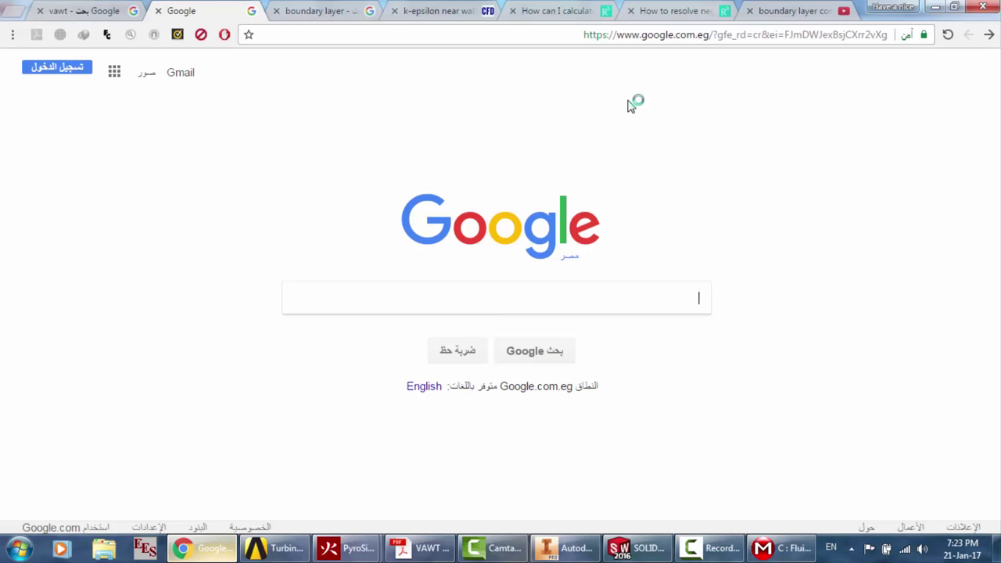
# Search Google for "y+ calculator" and open the Pointwise page for computing wall spacing
pyautogui.write('y+ calcu')
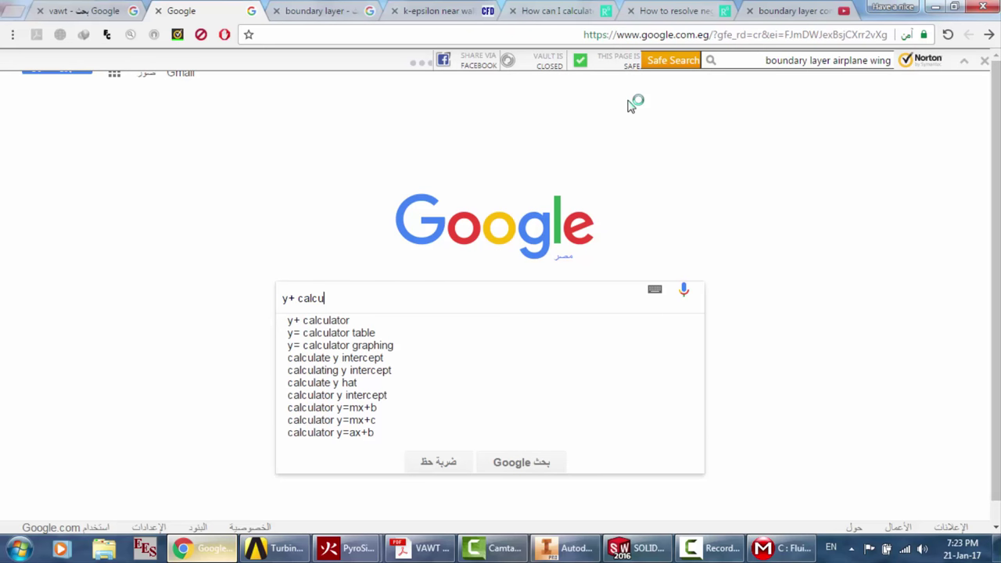
pyautogui.write('lator')
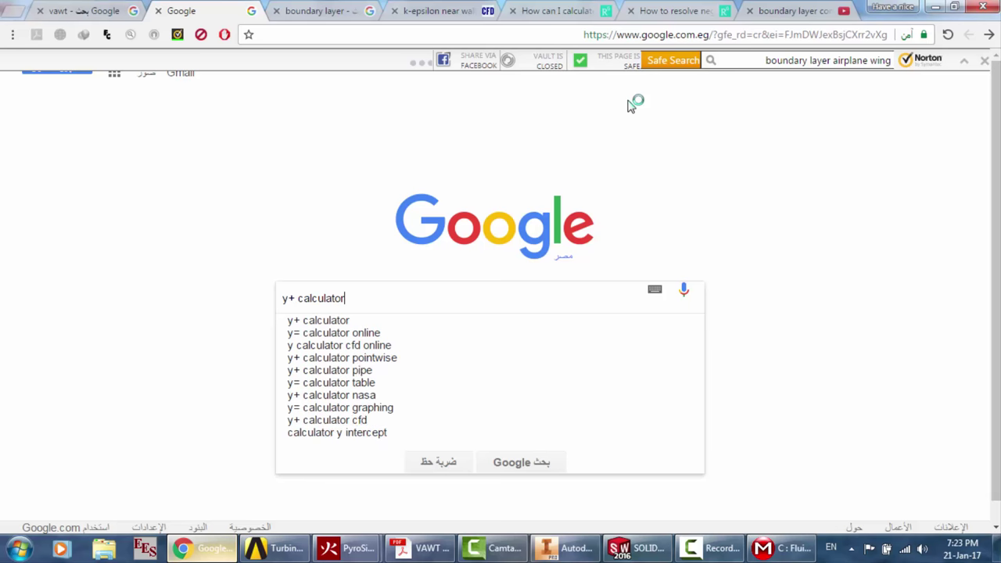
pyautogui.press('Return')
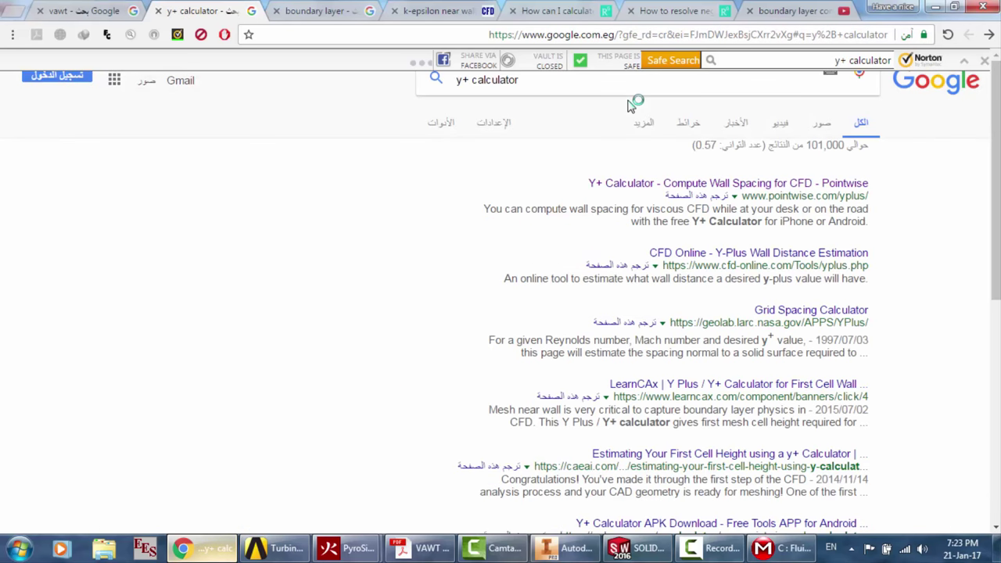
pyautogui.click(780, 184)
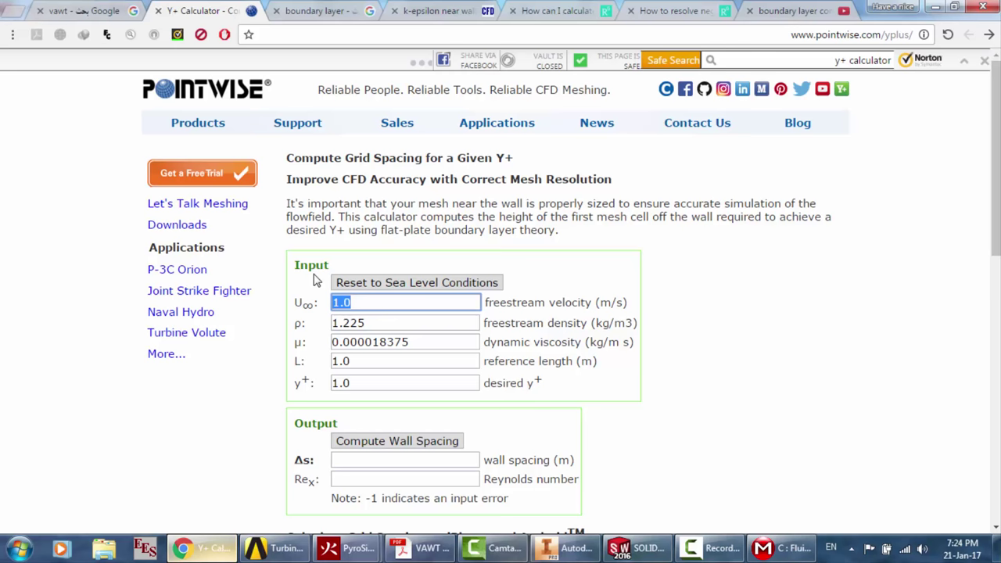
# Enter a freestream velocity of 5 m/s and a reference length of .5 m as the y+ calculator inputs
pyautogui.write('5')
pyautogui.moveTo(378, 323); pyautogui.dragTo(320, 324)
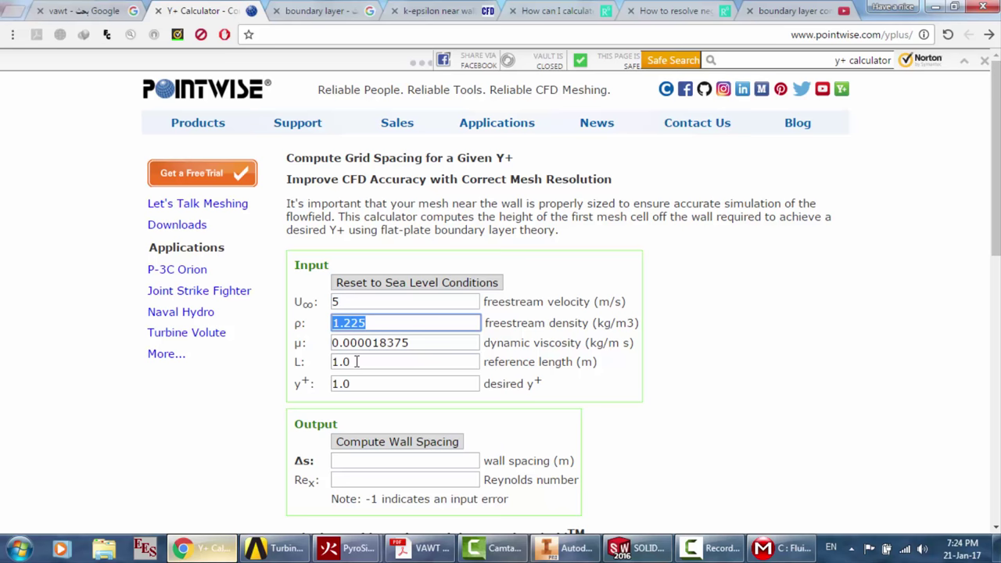
pyautogui.moveTo(357, 361); pyautogui.dragTo(309, 370)
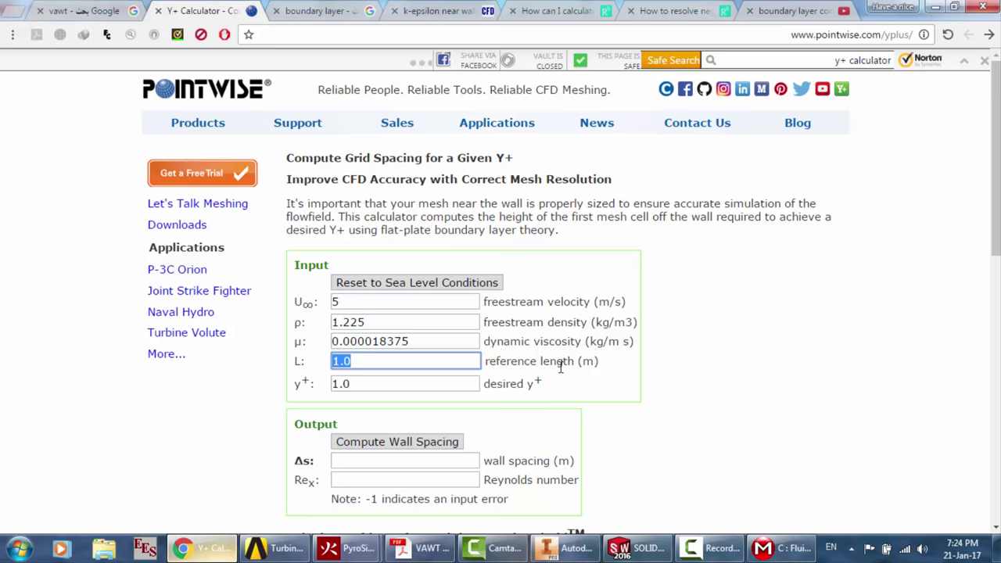
pyautogui.write('.5')
pyautogui.click(362, 383)
pyautogui.doubleClick(334, 382)
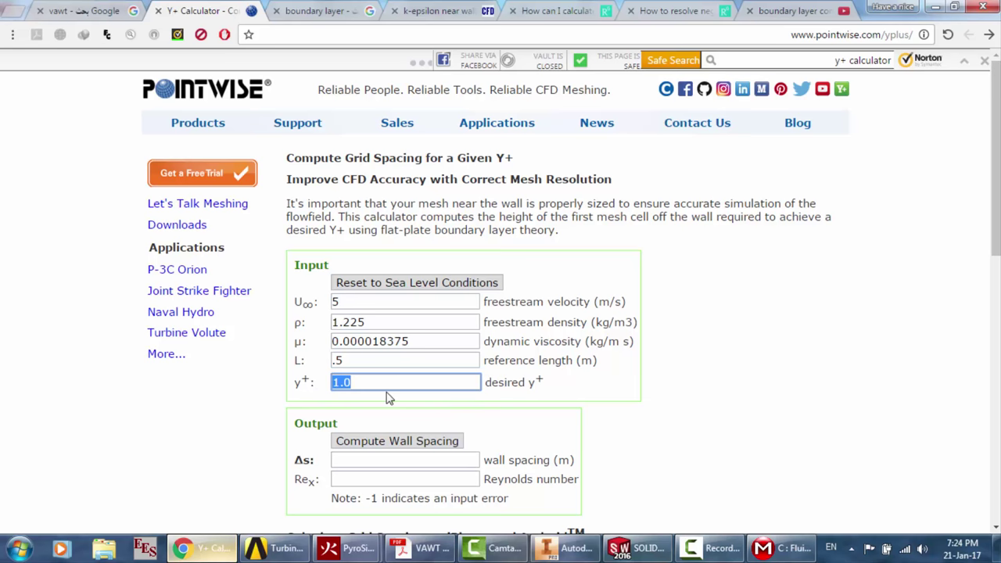
# Read the CFD Online forum thread on k-epsilon near wall conditions for the recommended y+ range
pyautogui.click(426, 11)
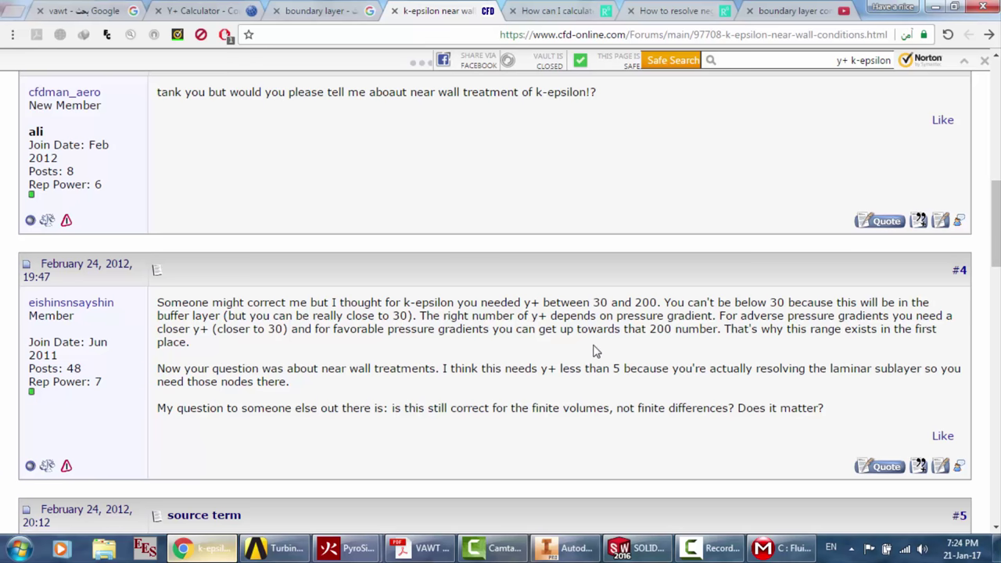
pyautogui.scroll(7, 594, 352)
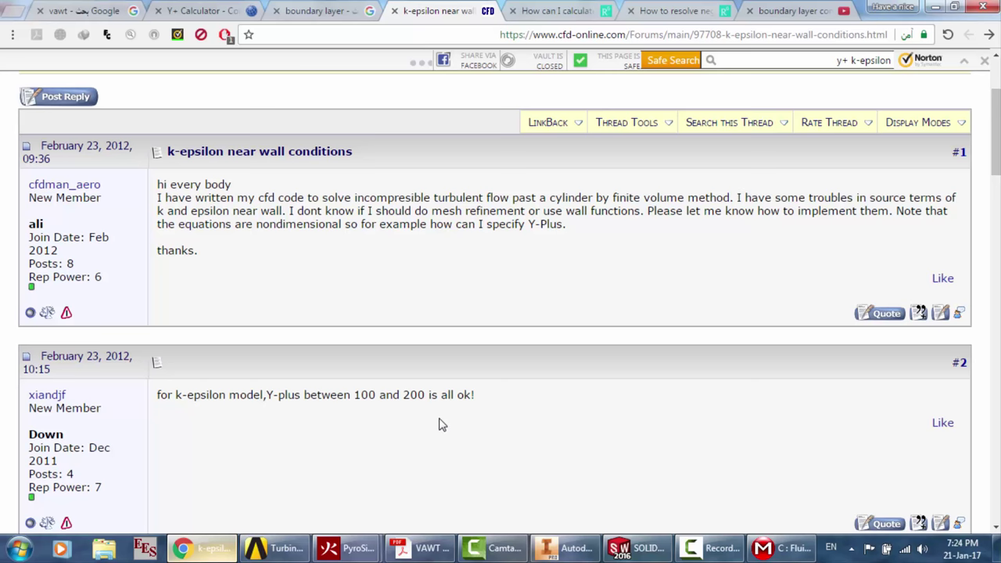
pyautogui.scroll(-3, 330, 407)
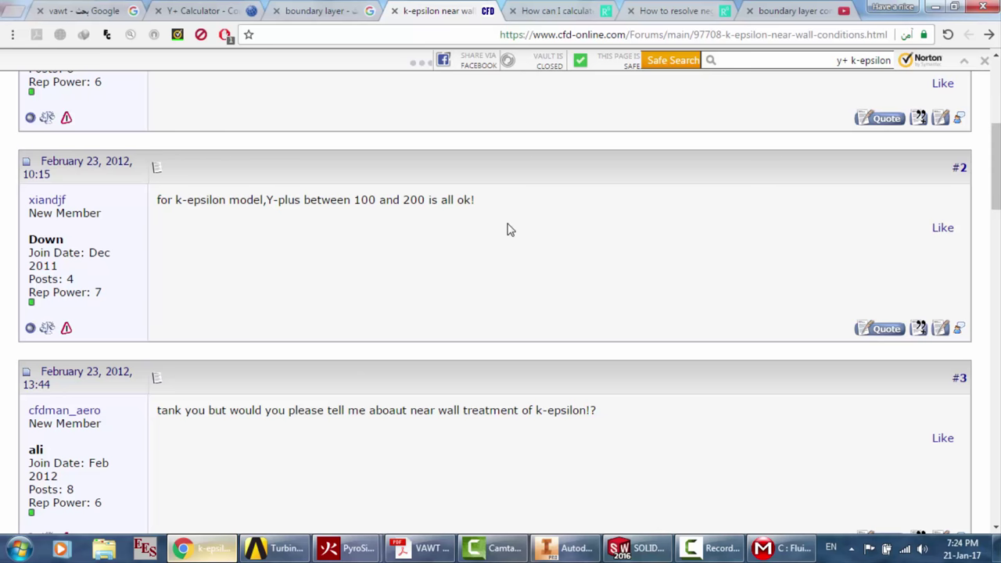
pyautogui.scroll(-4, 510, 229)
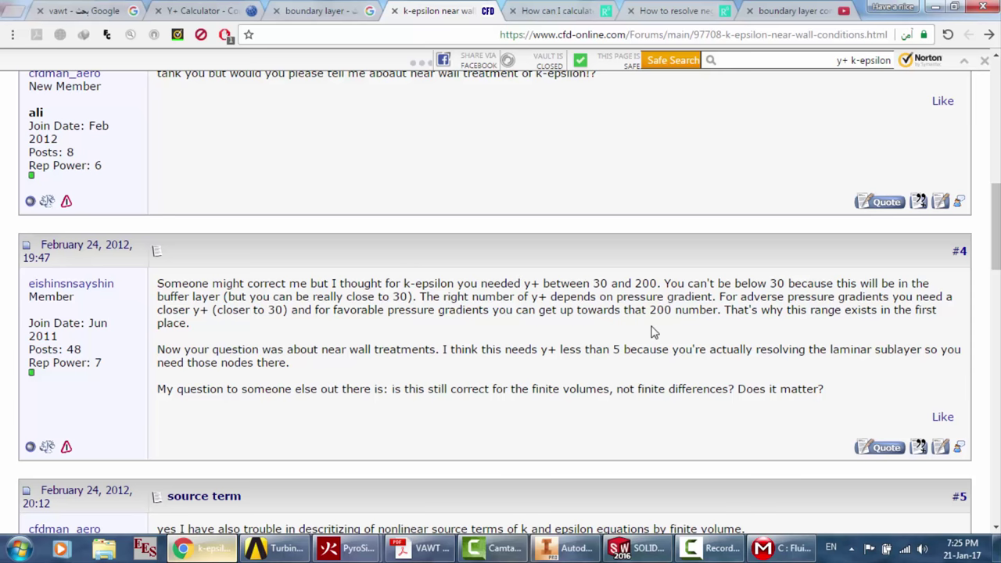
pyautogui.scroll(-3, 654, 332)
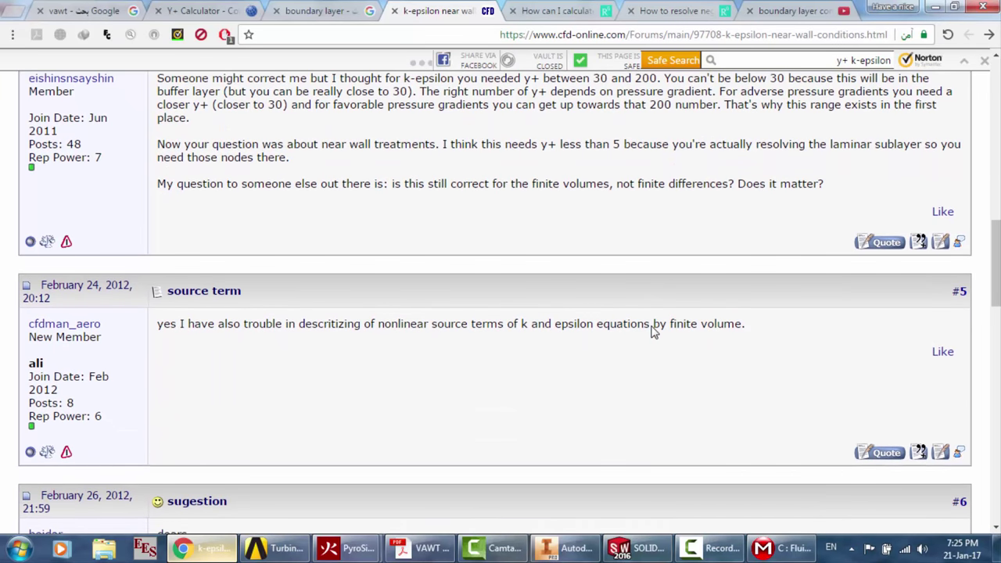
pyautogui.scroll(-2, 653, 331)
pyautogui.scroll(-3, 653, 331)
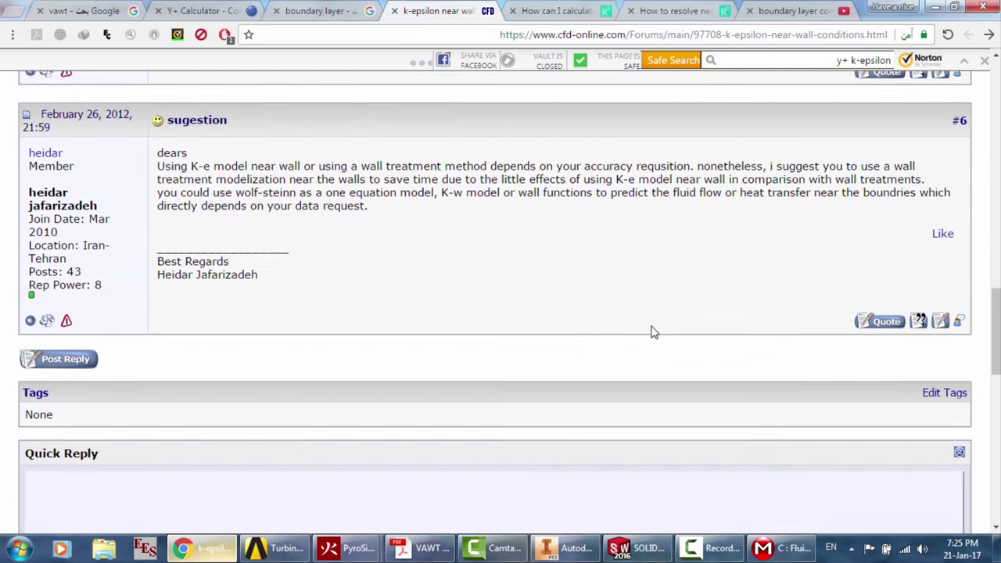
pyautogui.scroll(-2, 654, 332)
pyautogui.scroll(5, 653, 331)
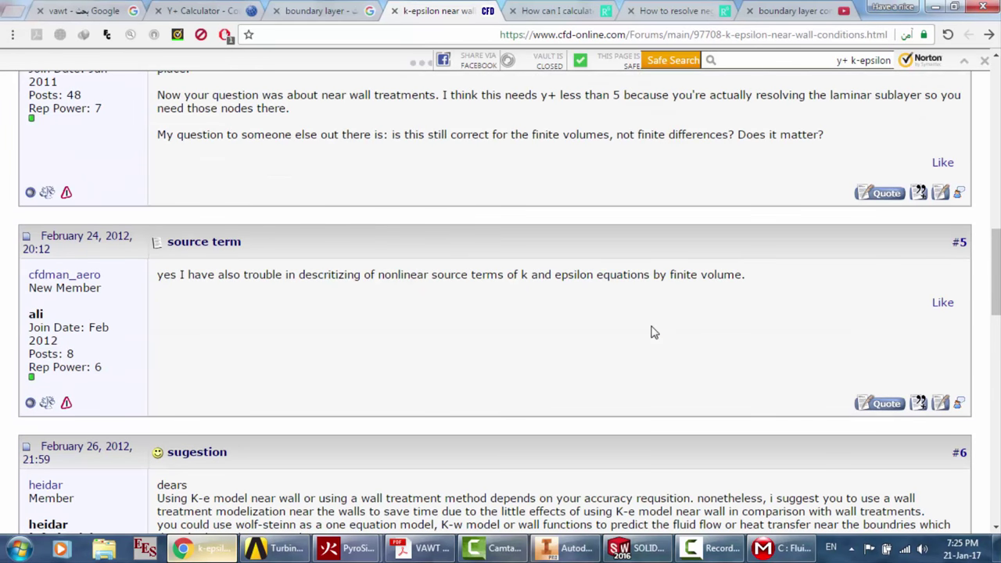
pyautogui.scroll(1, 571, 160)
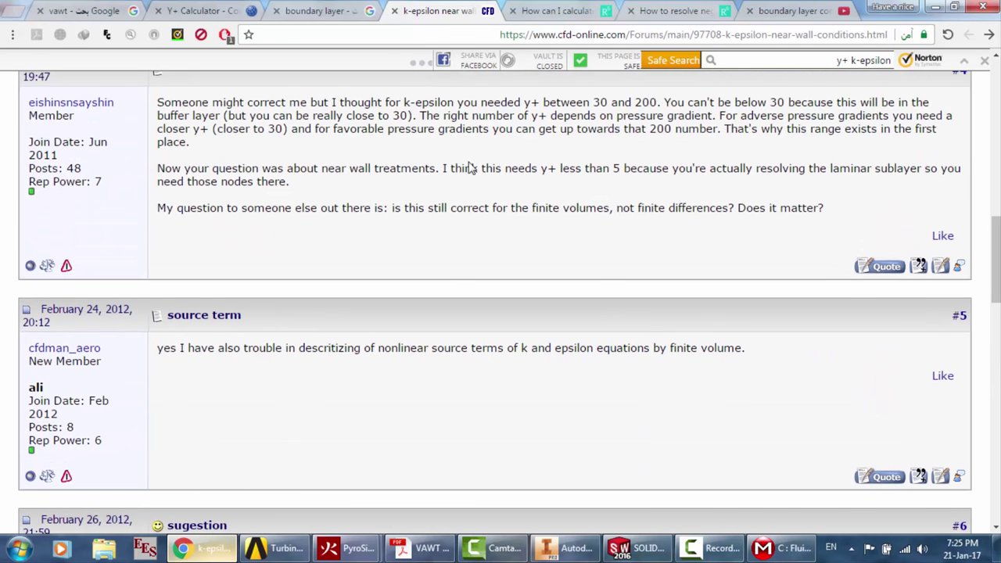
# Return to the Pointwise y+ calculator, set the desired y+ to 50 and compute the wall spacing
pyautogui.click(358, 7)
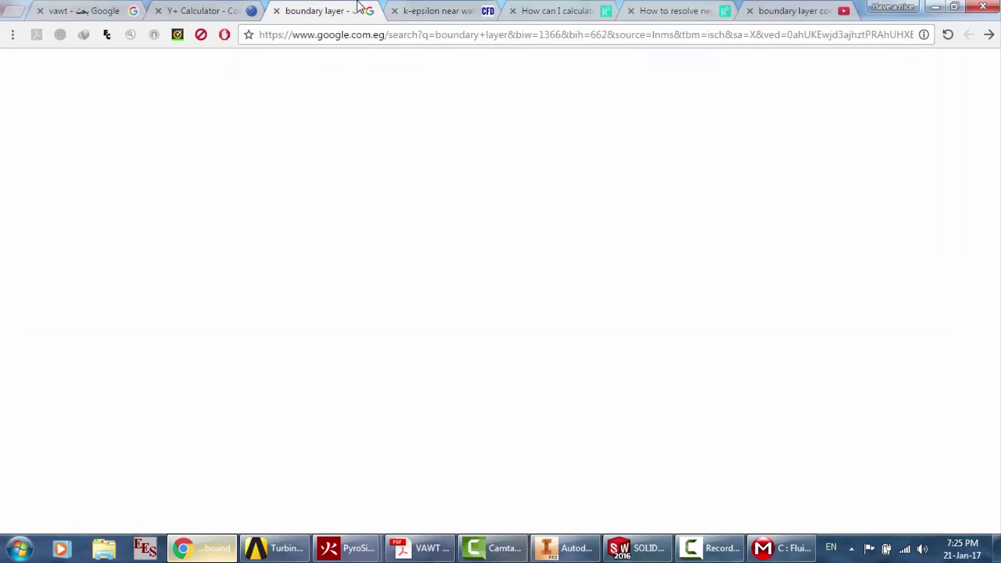
pyautogui.click(198, 8)
pyautogui.write('50')
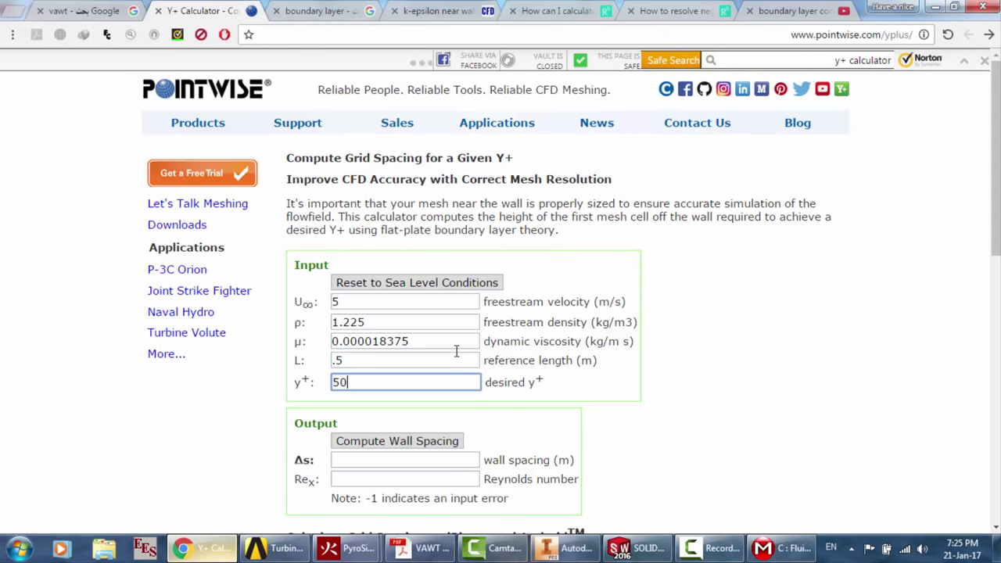
pyautogui.click(399, 442)
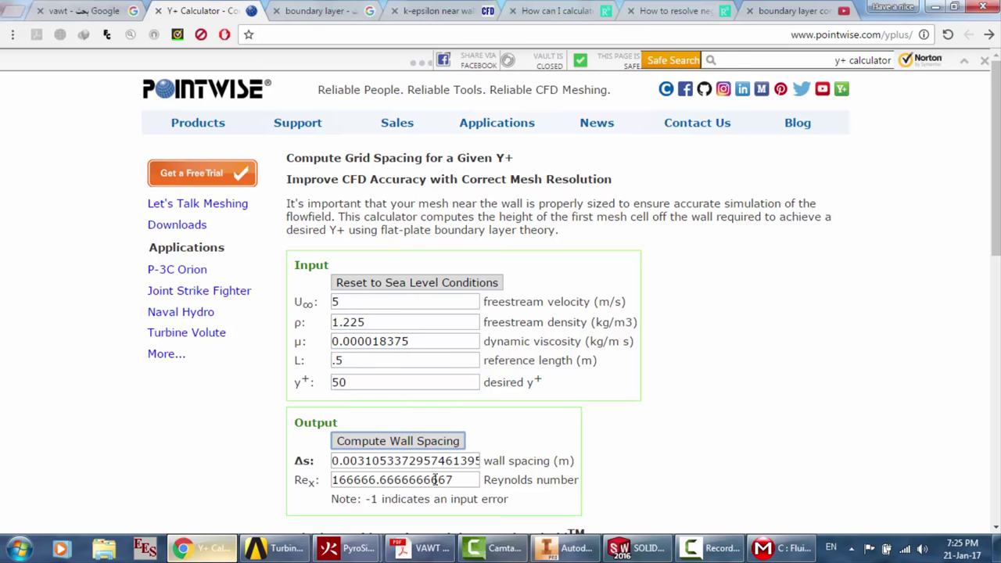
pyautogui.scroll(-1, 403, 366)
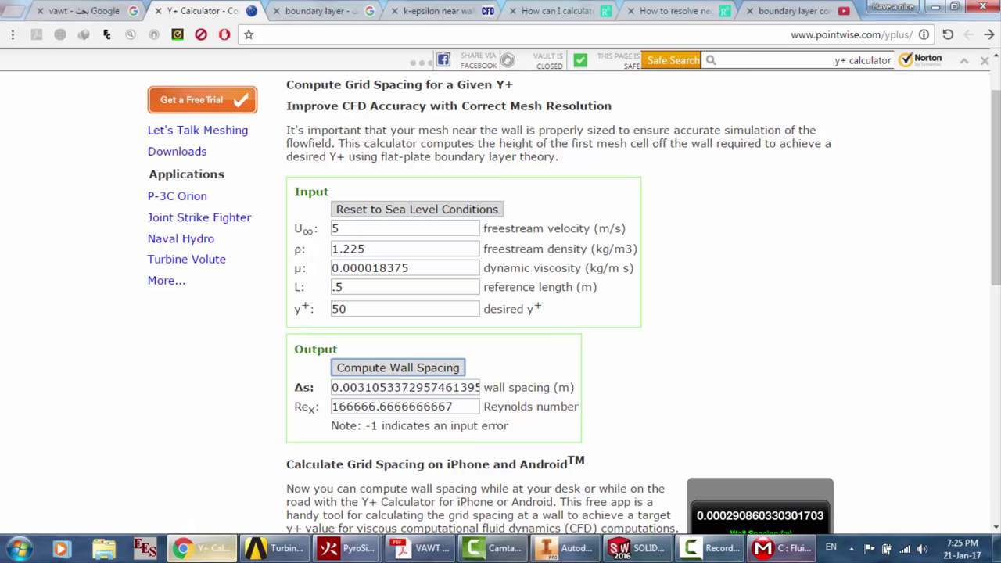
# Switch to ANSYS Meshing and expand the mesh statistics to check the node and element counts
pyautogui.click(202, 547)
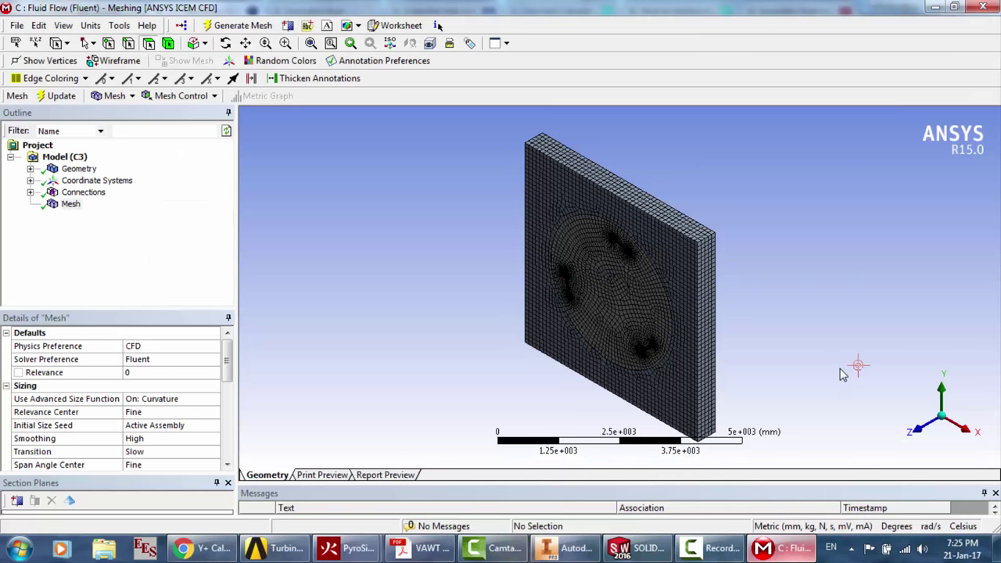
pyautogui.scroll(-3, 232, 403)
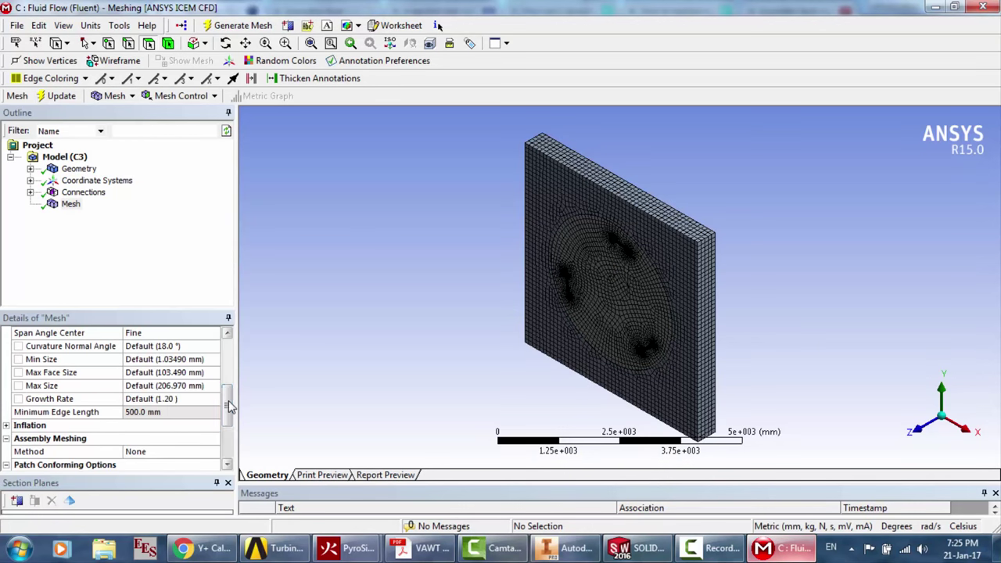
pyautogui.scroll(-3, 232, 438)
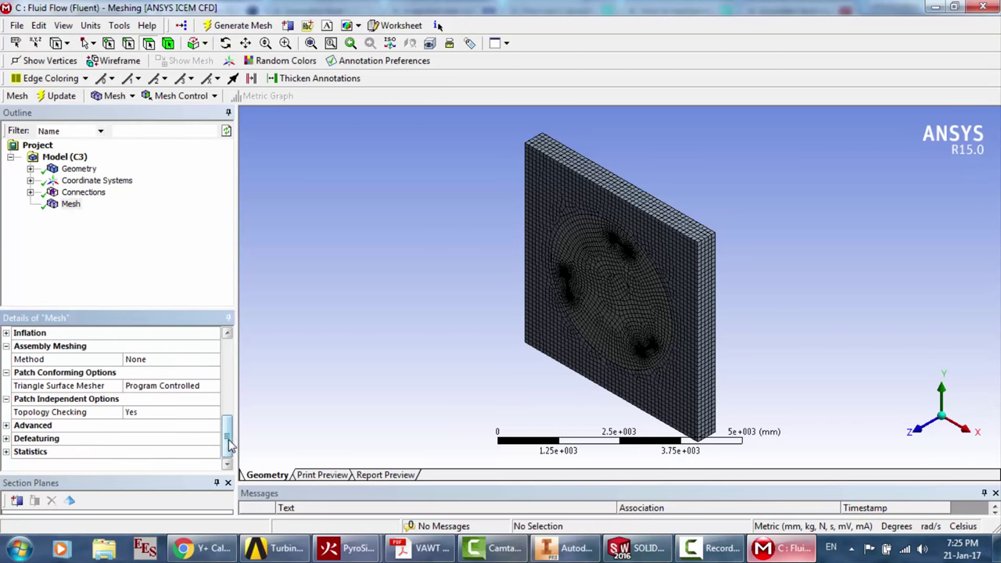
pyautogui.click(7, 452)
pyautogui.scroll(-1, 227, 465)
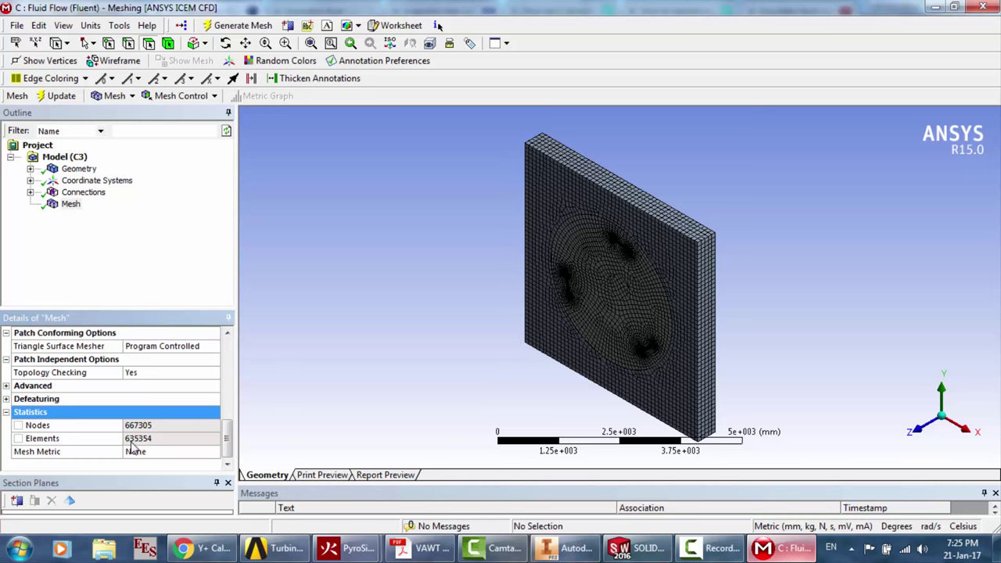
# Set the mesh metric in the mesh statistics to Skewness
pyautogui.click(213, 454)
pyautogui.click(213, 454)
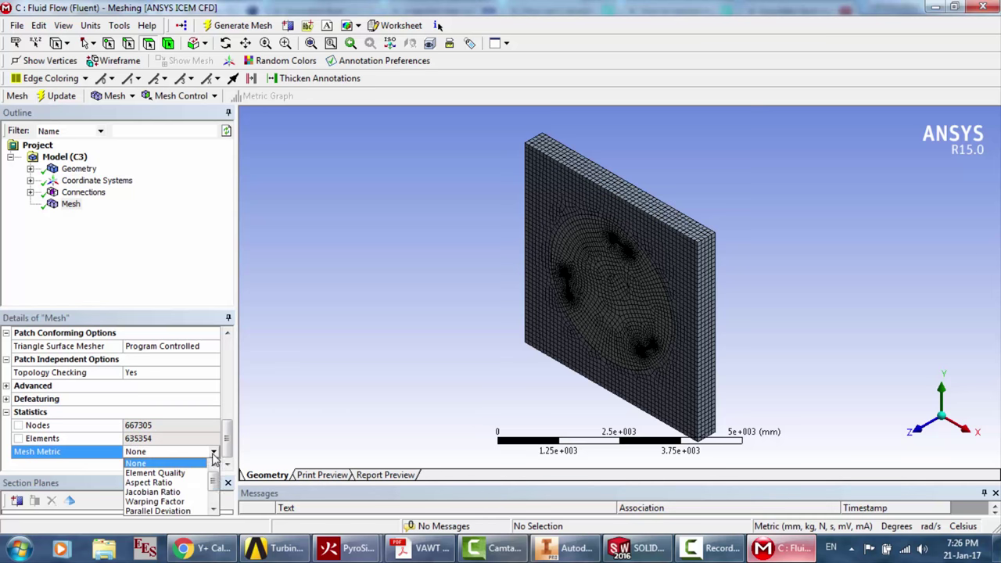
pyautogui.click(217, 506)
pyautogui.click(217, 506)
pyautogui.click(217, 507)
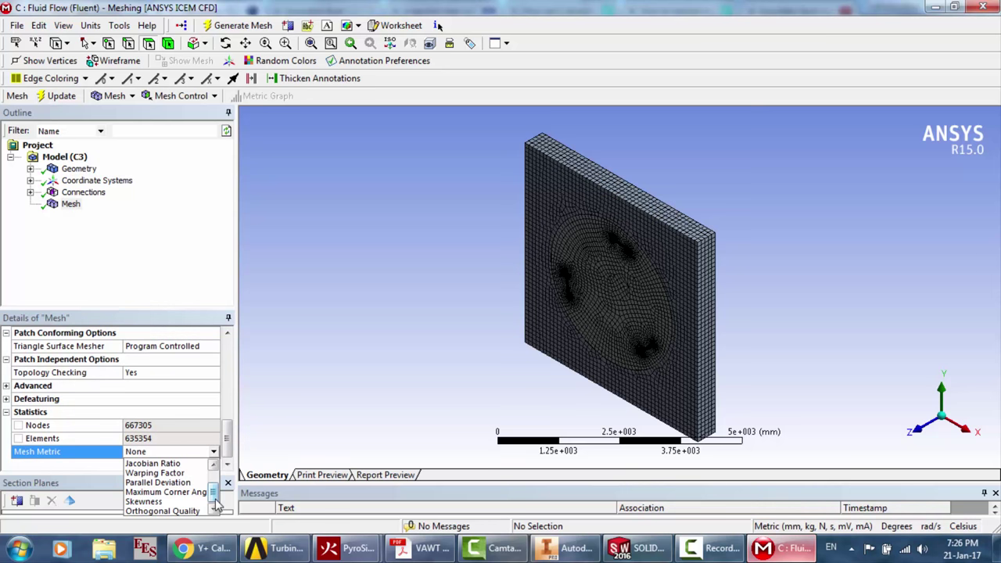
pyautogui.click(175, 502)
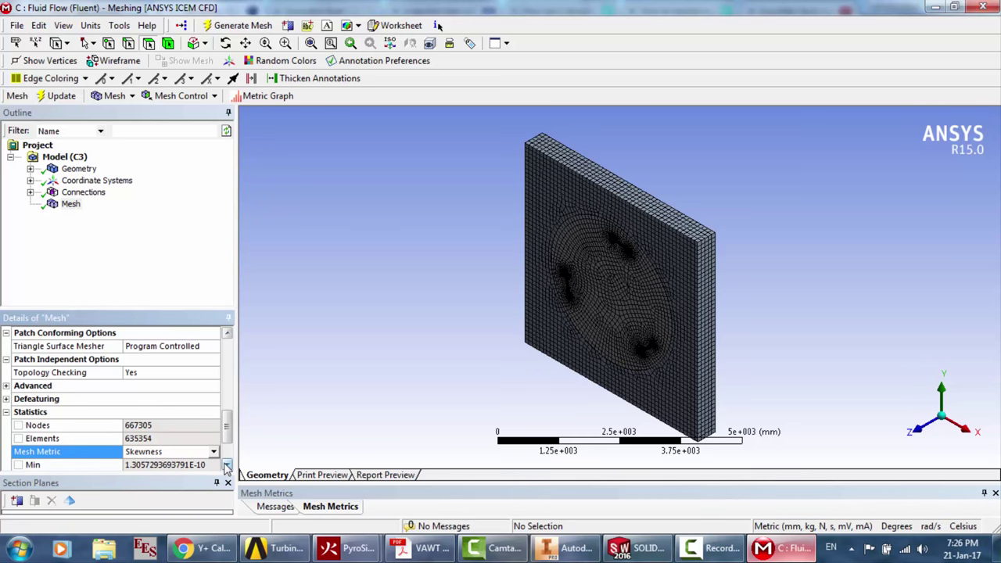
# Review the skewness statistics and enlarge the element metrics chart to examine the distribution, then restore the model view
pyautogui.click(227, 464)
pyautogui.click(227, 464)
pyautogui.click(227, 464)
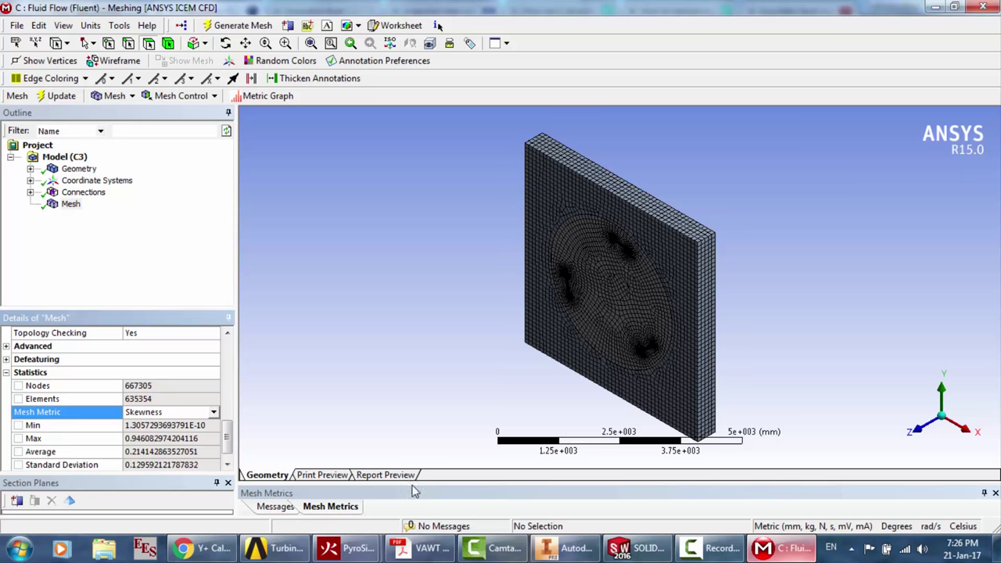
pyautogui.moveTo(414, 483); pyautogui.dragTo(425, 221)
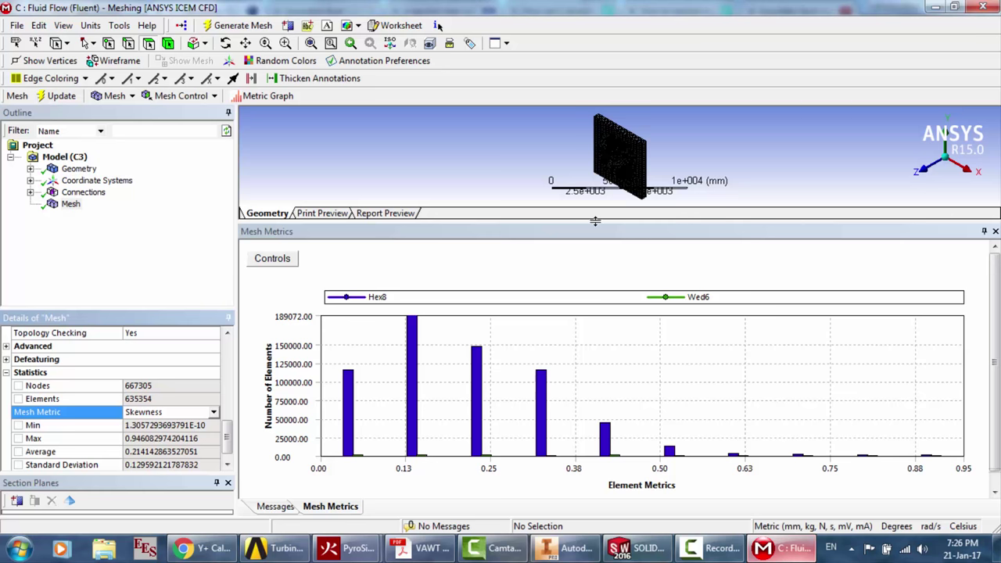
pyautogui.moveTo(596, 218); pyautogui.dragTo(590, 520)
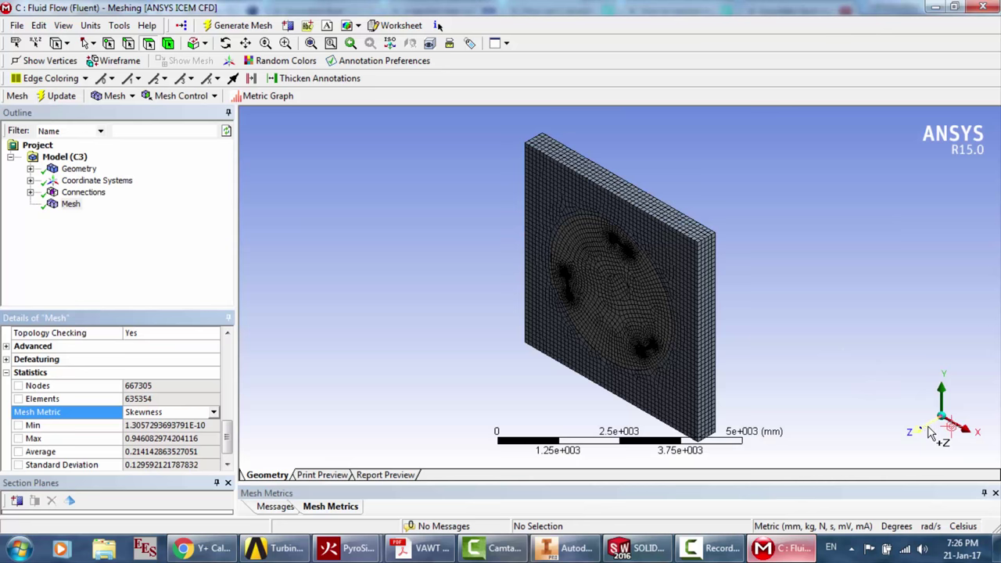
# Inspect the mesh in the front (+Z) view, focusing on the cells along the upper blade's airfoil surface
pyautogui.click(931, 433)
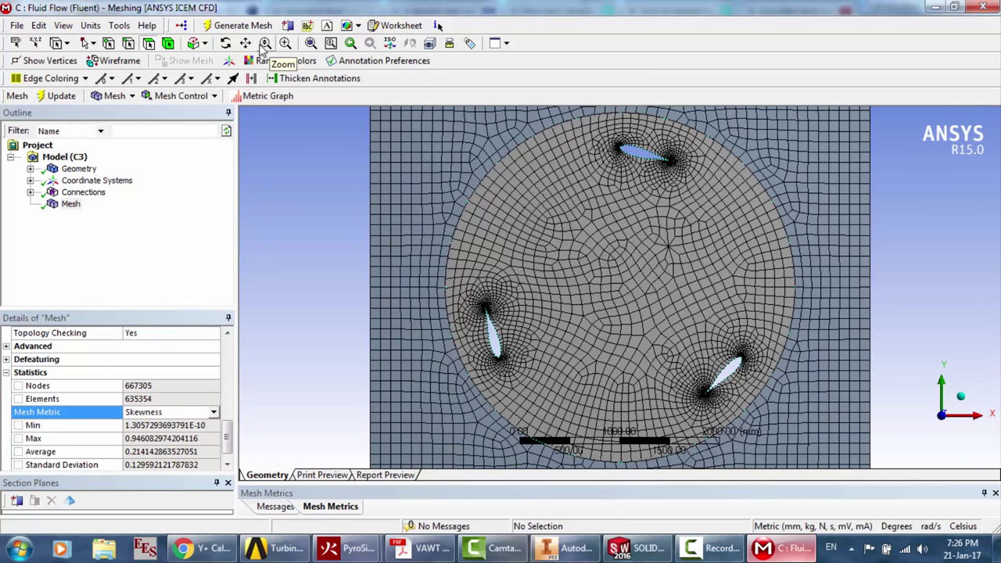
pyautogui.click(245, 43)
pyautogui.moveTo(719, 261); pyautogui.dragTo(672, 408)
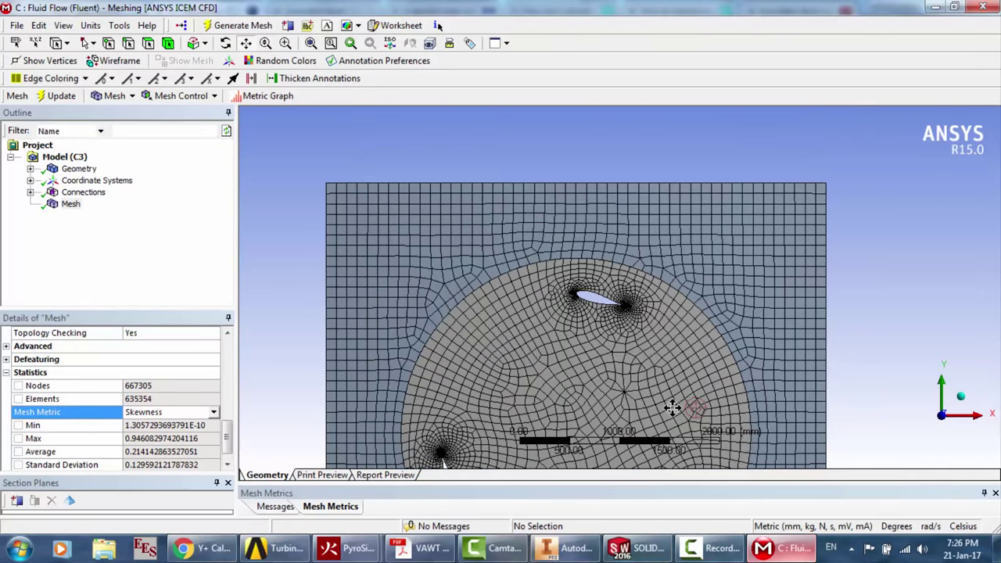
pyautogui.scroll(5, 673, 408)
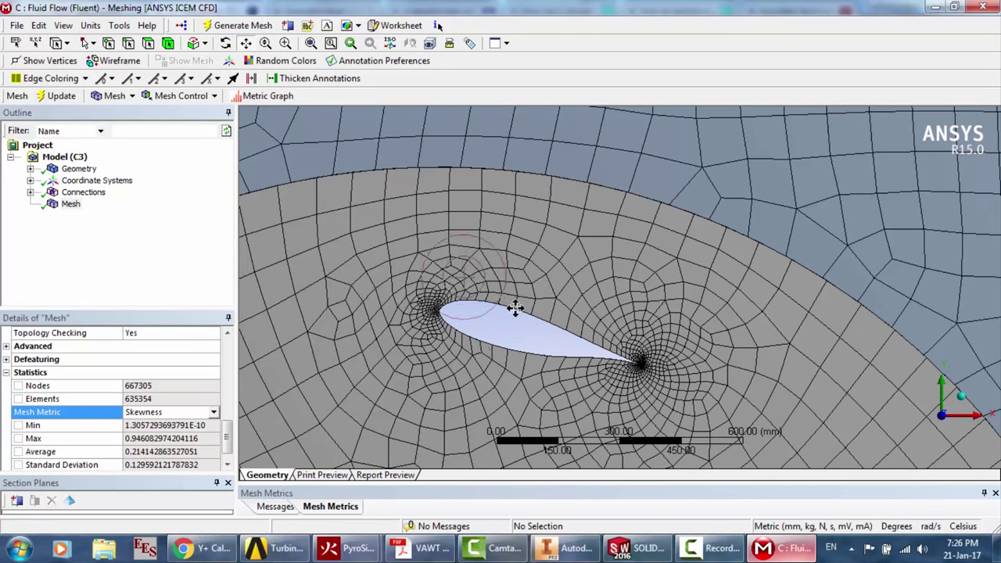
pyautogui.scroll(3, 484, 317)
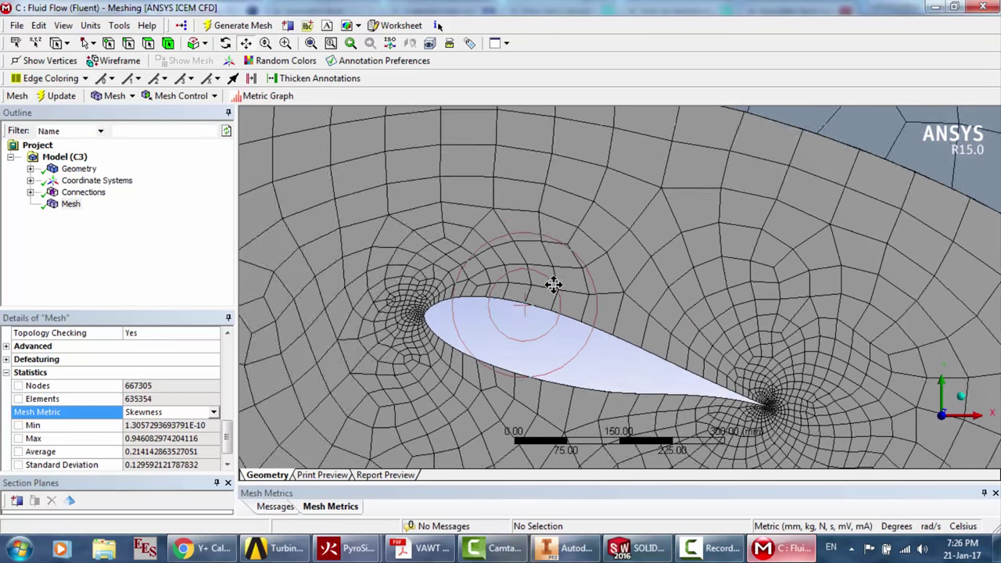
pyautogui.scroll(4, 553, 285)
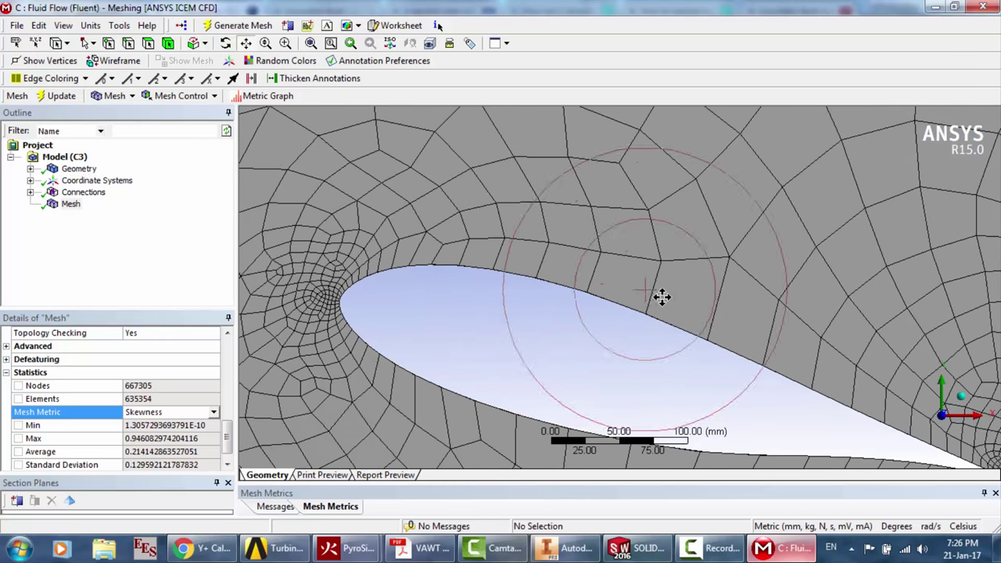
pyautogui.scroll(4, 662, 296)
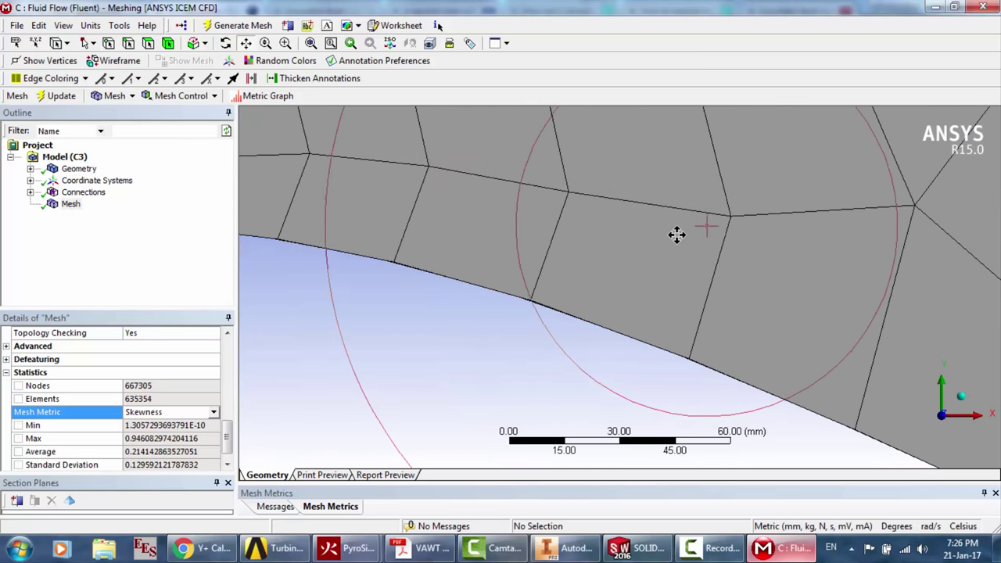
pyautogui.scroll(-2, 654, 340)
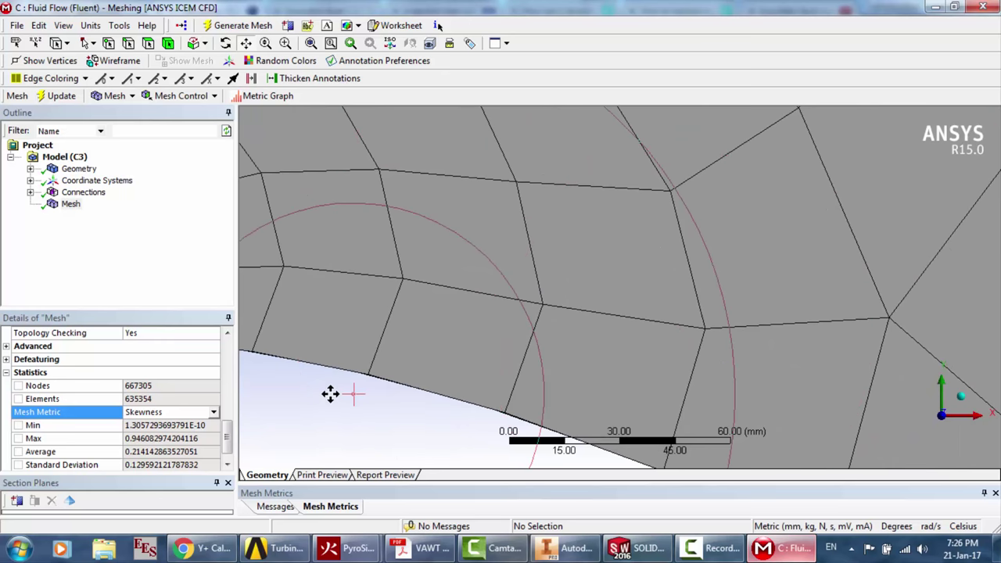
# Compare the wall spacing in the Chrome y+ calculator with the first cell height at the blade surface in ANSYS Meshing
pyautogui.click(195, 548)
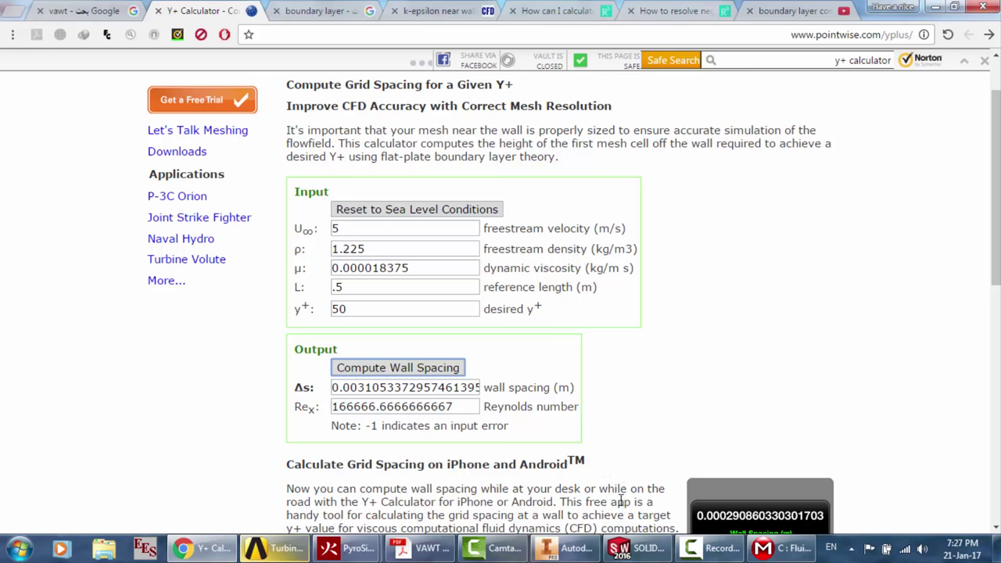
pyautogui.click(786, 547)
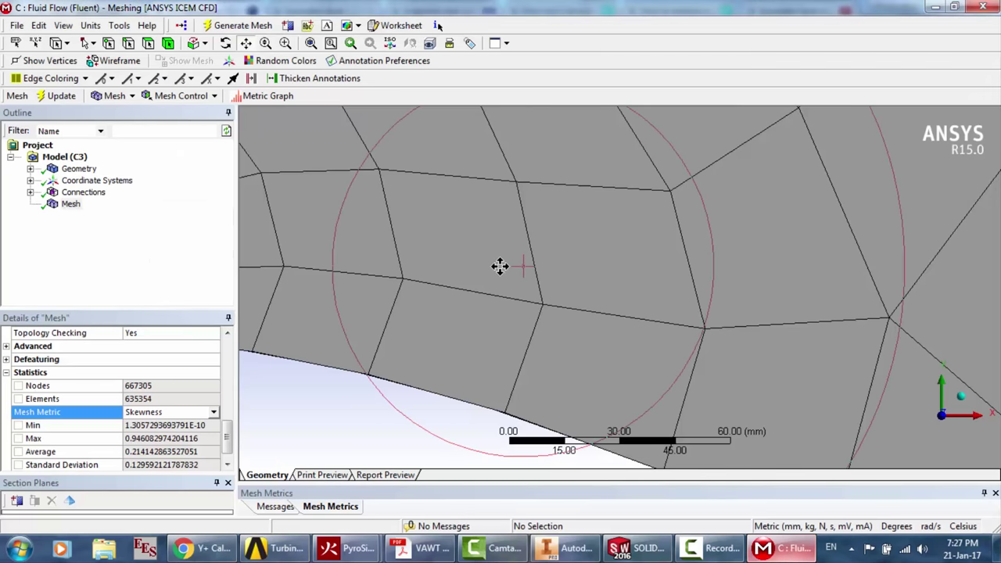
pyautogui.moveTo(628, 391); pyautogui.dragTo(625, 414)
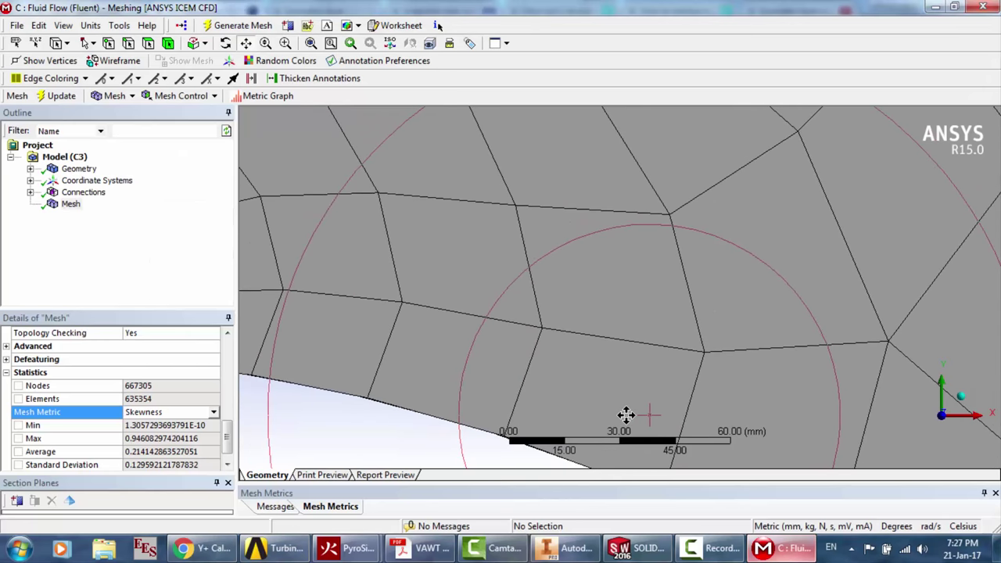
# Inspect the mesh around the blade section and its refinement towards the leading edge
pyautogui.click(226, 43)
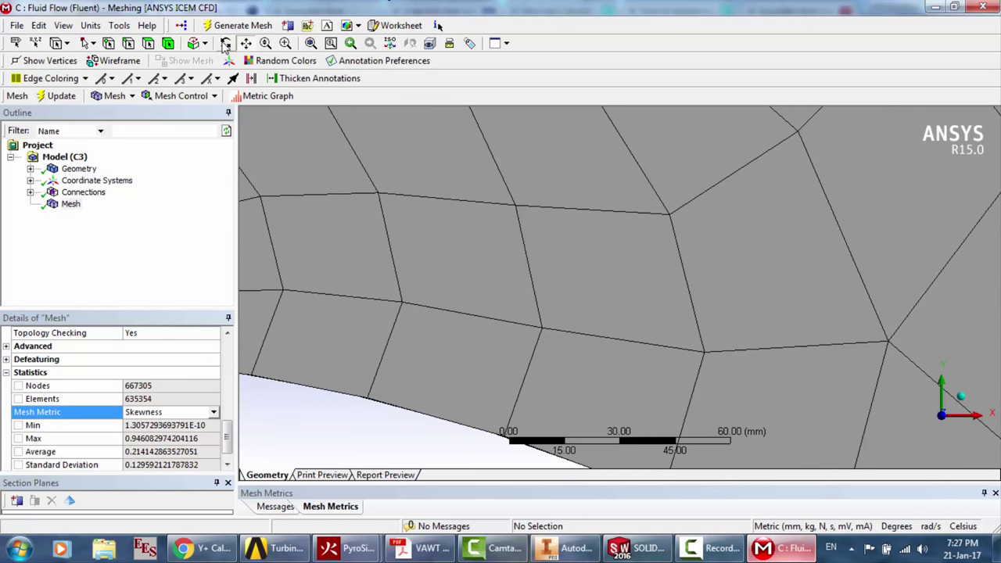
pyautogui.moveTo(963, 207); pyautogui.dragTo(887, 196)
pyautogui.scroll(-5, 886, 197)
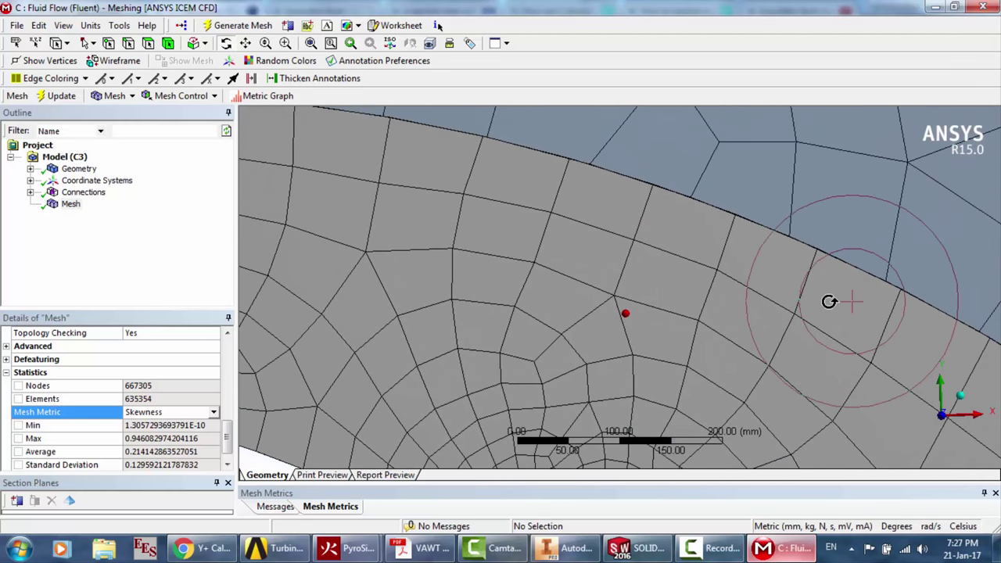
pyautogui.scroll(-5, 826, 297)
pyautogui.moveTo(910, 323); pyautogui.dragTo(648, 349)
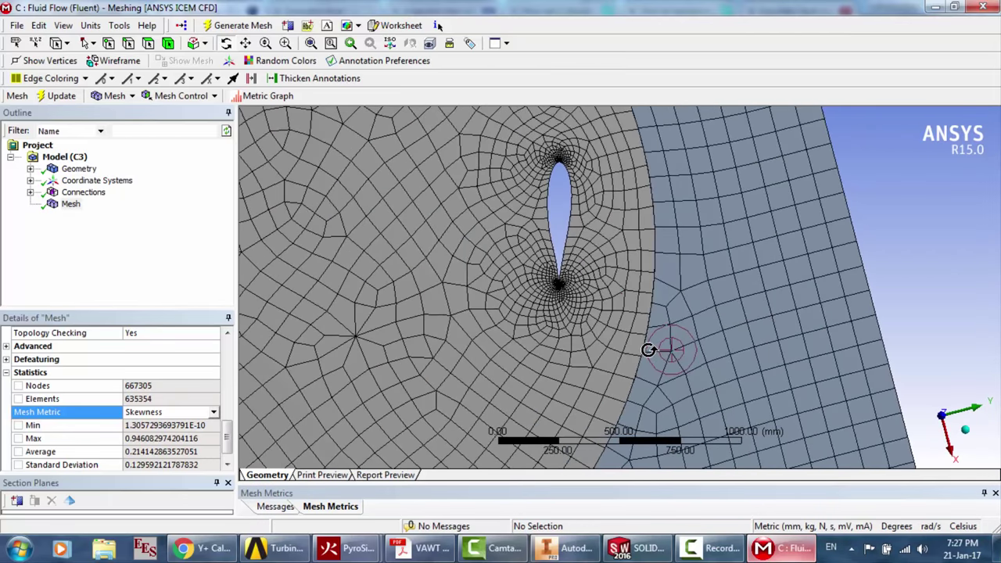
pyautogui.click(245, 43)
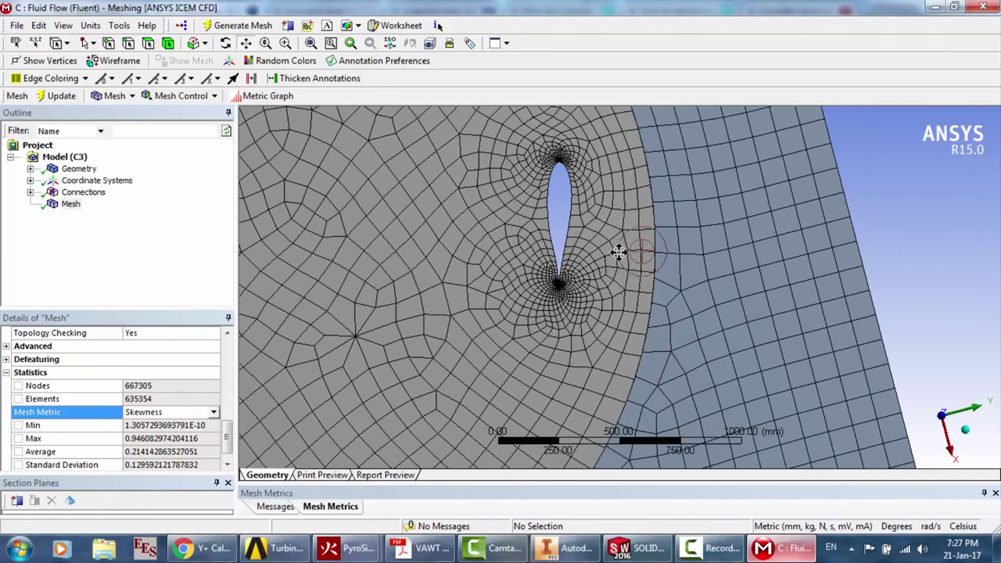
pyautogui.moveTo(614, 265); pyautogui.dragTo(596, 389)
pyautogui.scroll(5, 596, 388)
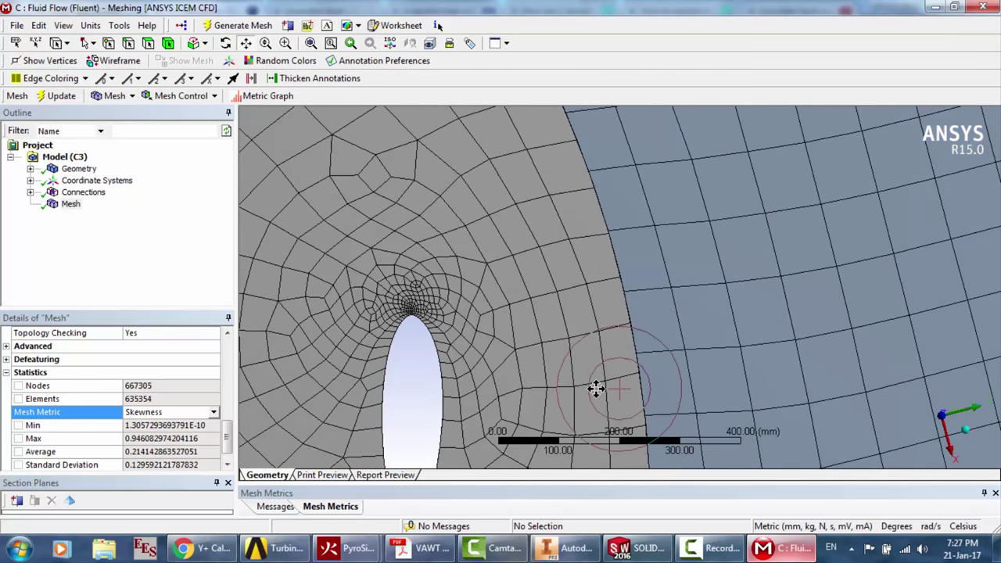
pyautogui.moveTo(488, 384); pyautogui.dragTo(607, 338)
pyautogui.scroll(3, 613, 378)
pyautogui.scroll(2, 607, 338)
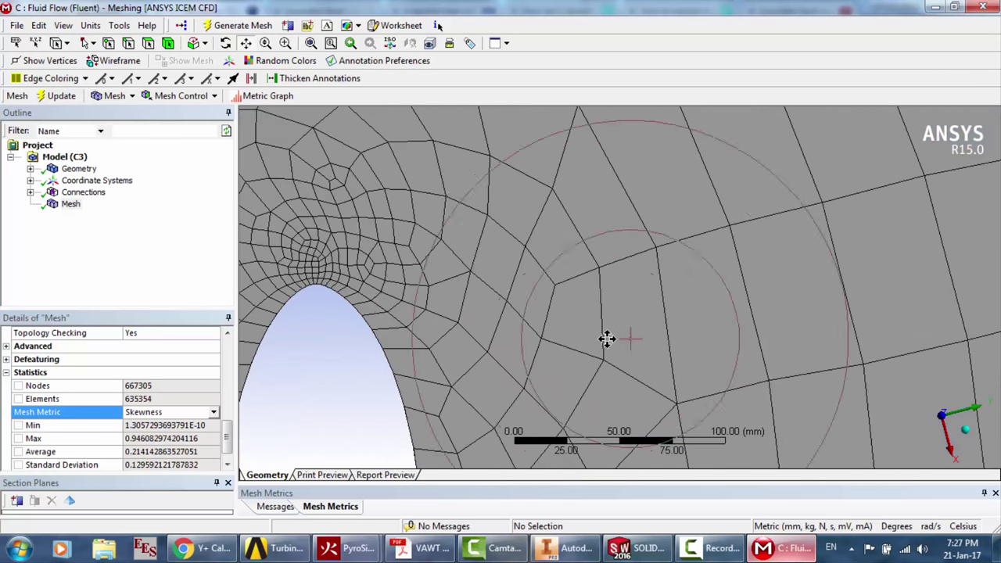
# Examine the size and shape of the first cell layer along the blade's side walls near the leading edge
pyautogui.scroll(2, 592, 253)
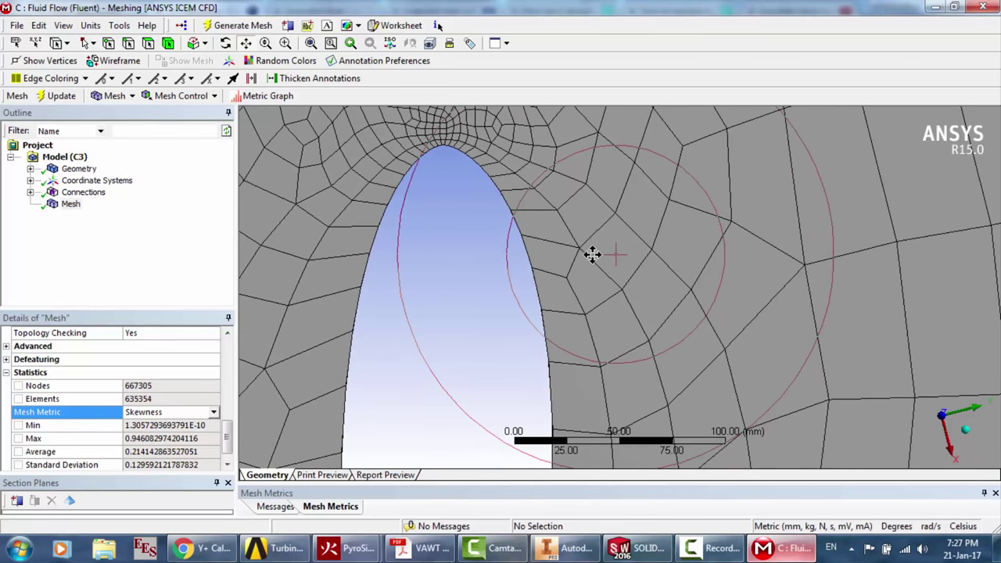
pyautogui.scroll(2, 592, 252)
pyautogui.scroll(-2, 552, 299)
pyautogui.scroll(1, 534, 227)
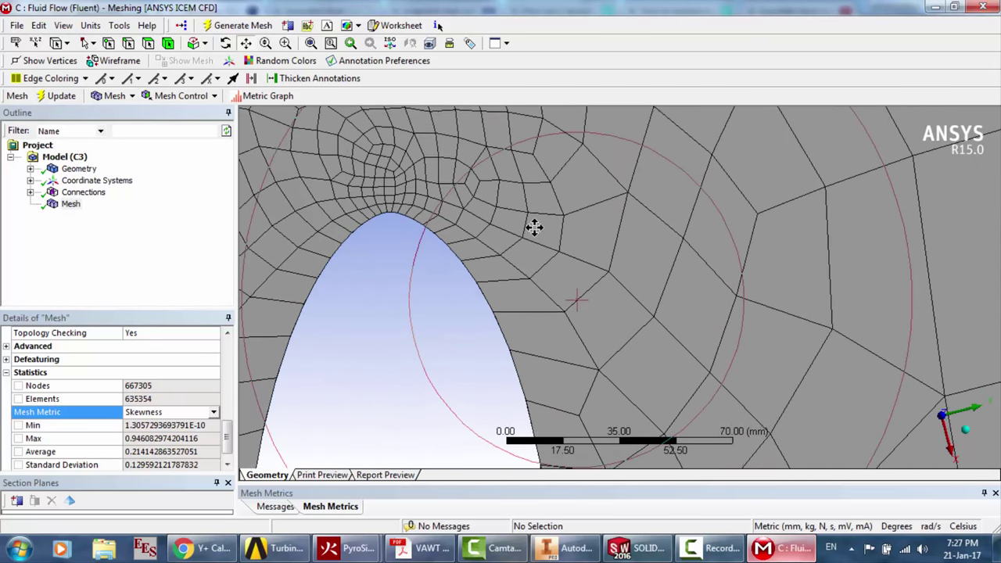
pyautogui.scroll(2, 524, 129)
pyautogui.scroll(-1, 525, 130)
pyautogui.scroll(1, 525, 130)
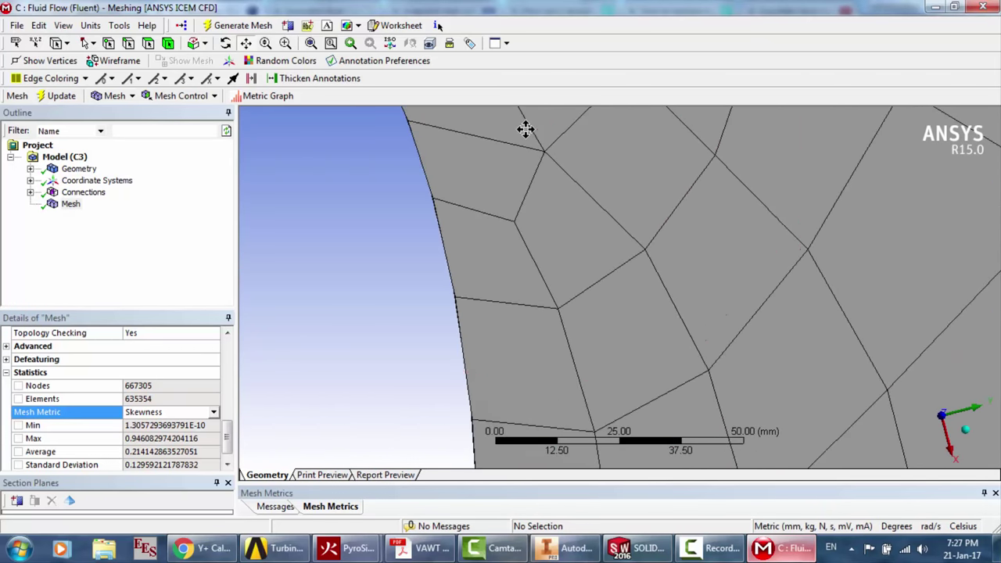
pyautogui.moveTo(524, 130); pyautogui.dragTo(592, 364, button='middle')
pyautogui.scroll(-3, 592, 364)
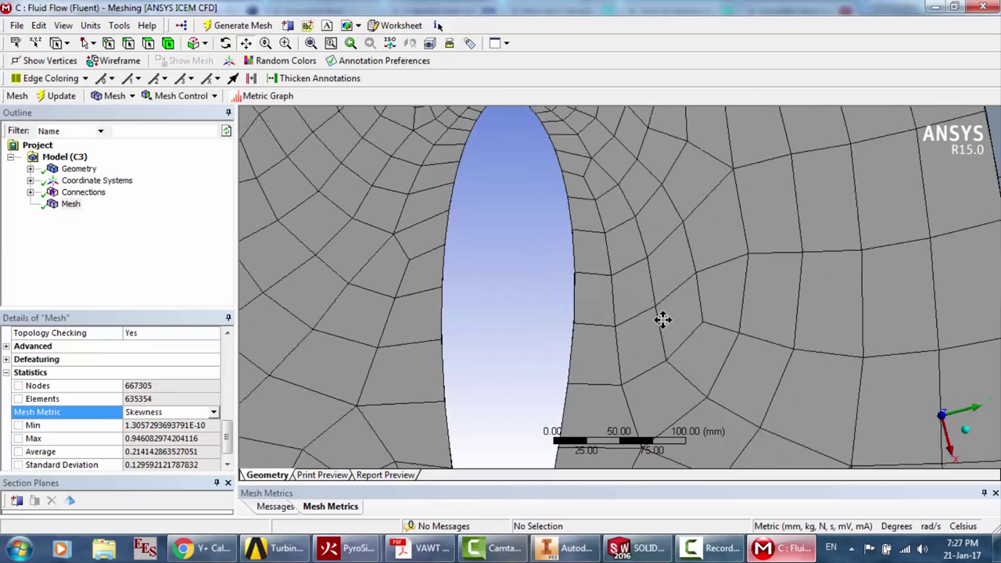
pyautogui.moveTo(662, 319); pyautogui.dragTo(519, 307, button='middle')
pyautogui.scroll(5, 599, 375)
pyautogui.scroll(-10, 519, 307)
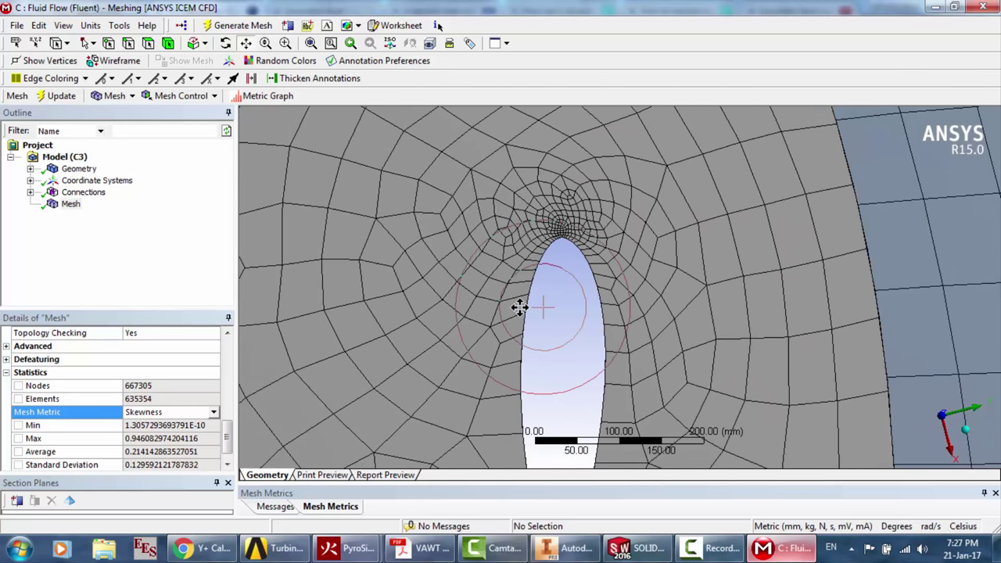
# Review the mesh of the whole rotor and surrounding domain, then align it to the front (+Z) view
pyautogui.scroll(-6, 632, 312)
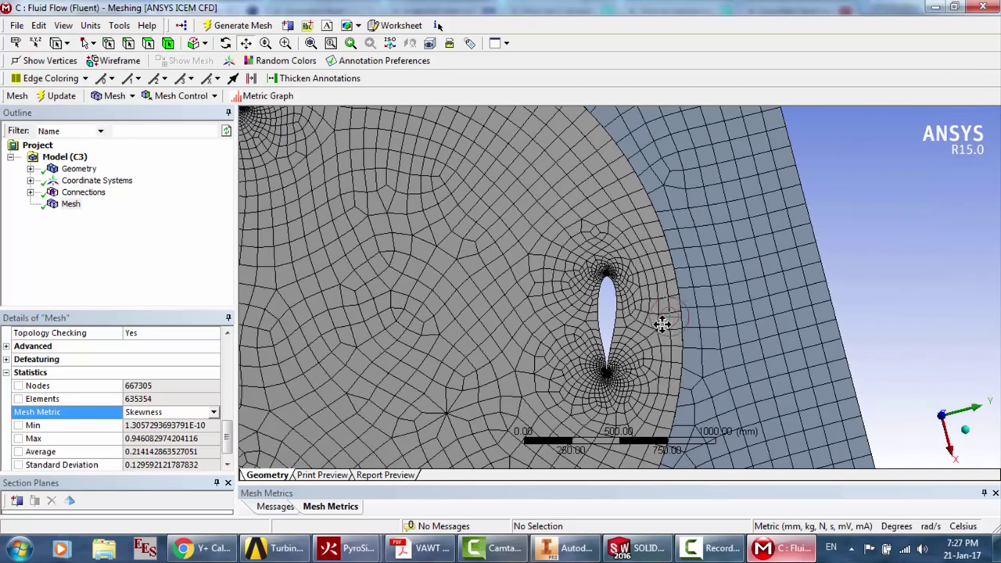
pyautogui.scroll(-4, 621, 297)
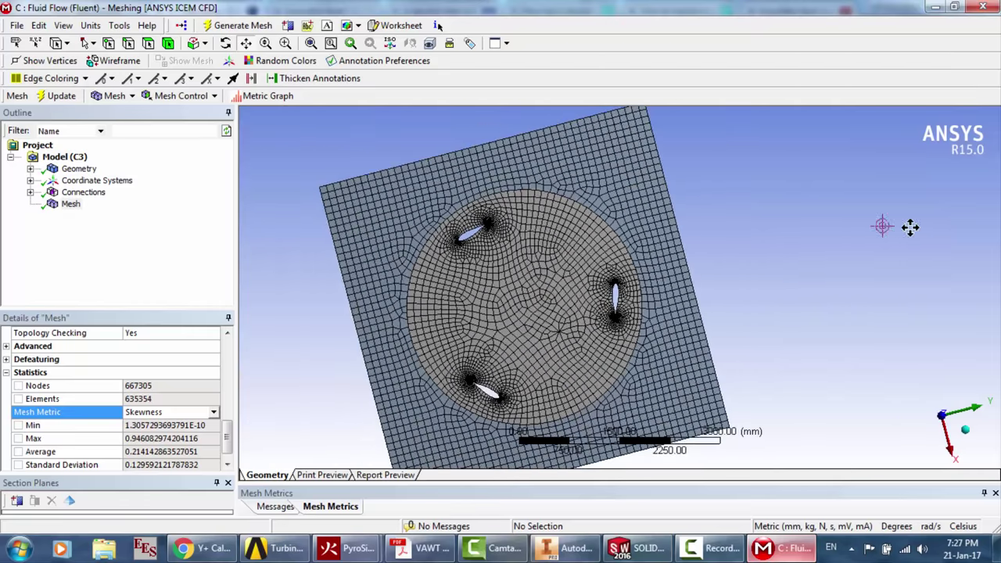
pyautogui.click(226, 43)
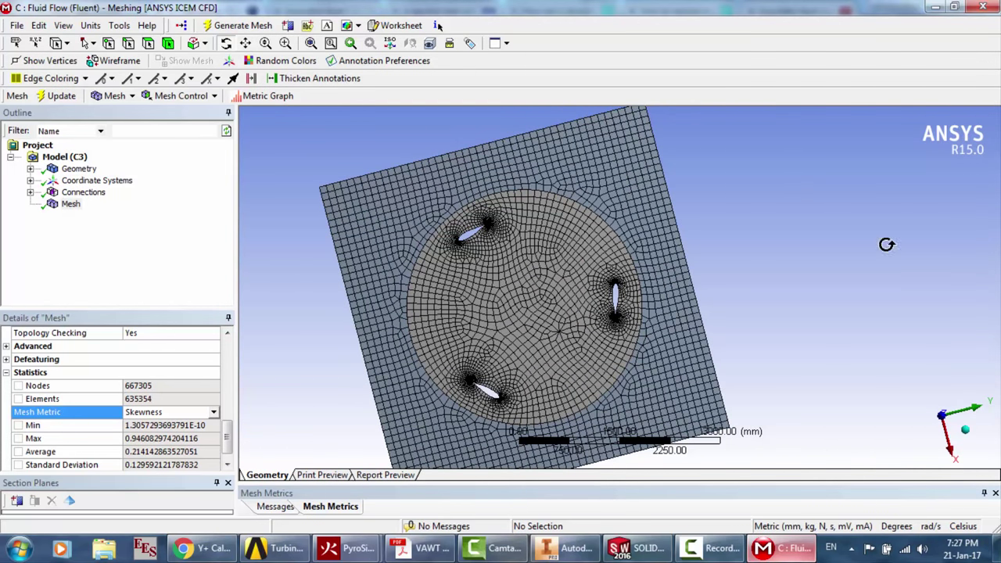
pyautogui.moveTo(990, 275); pyautogui.dragTo(710, 217)
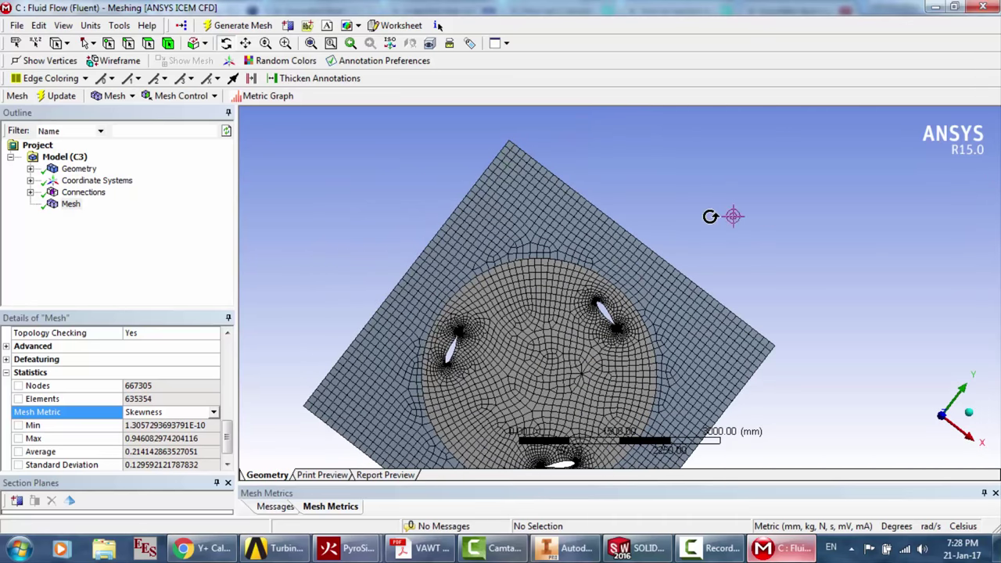
pyautogui.click(946, 420)
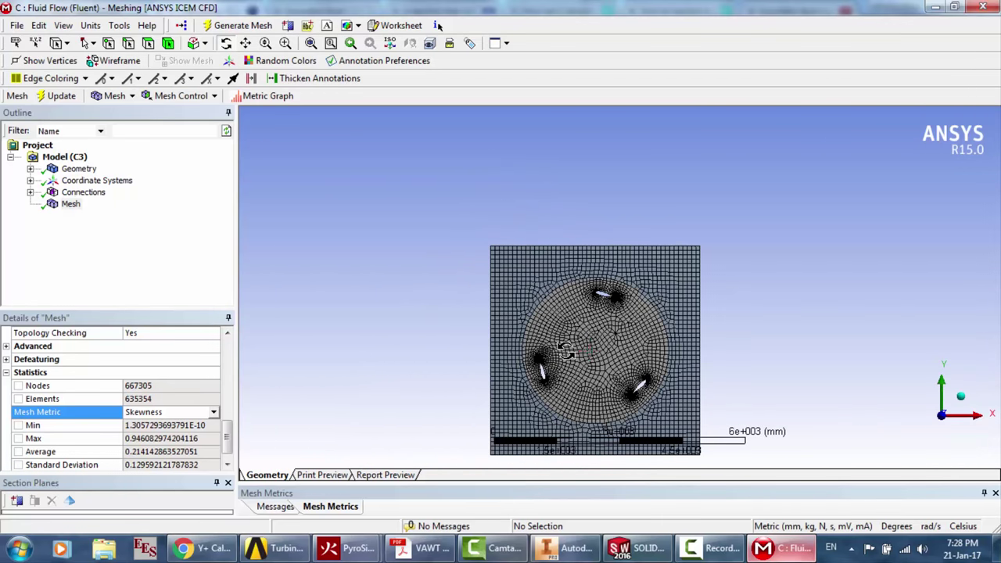
pyautogui.click(566, 350)
pyautogui.scroll(5, 566, 350)
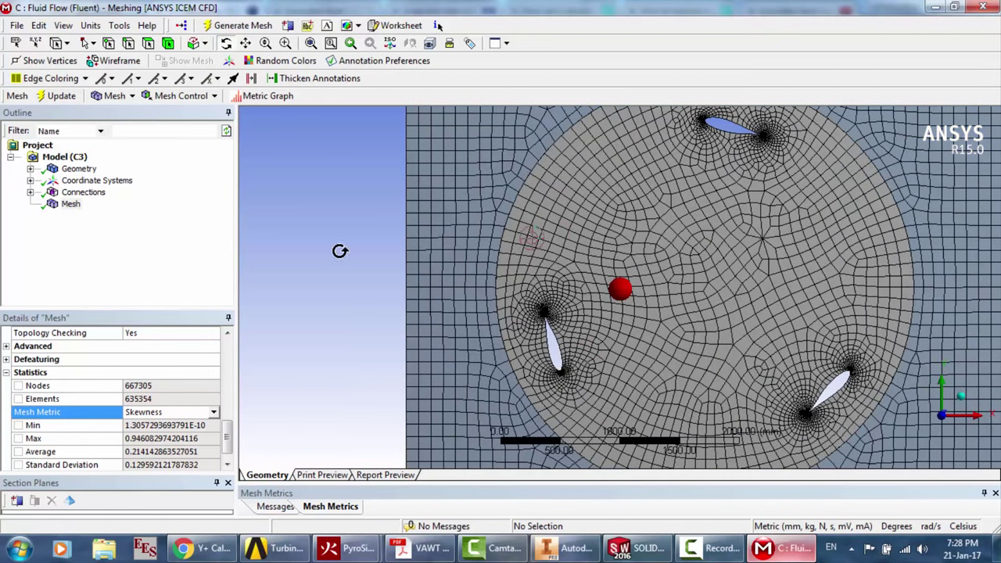
# Set the mesh sizing's Relevance Center to Coarse
pyautogui.click(227, 458)
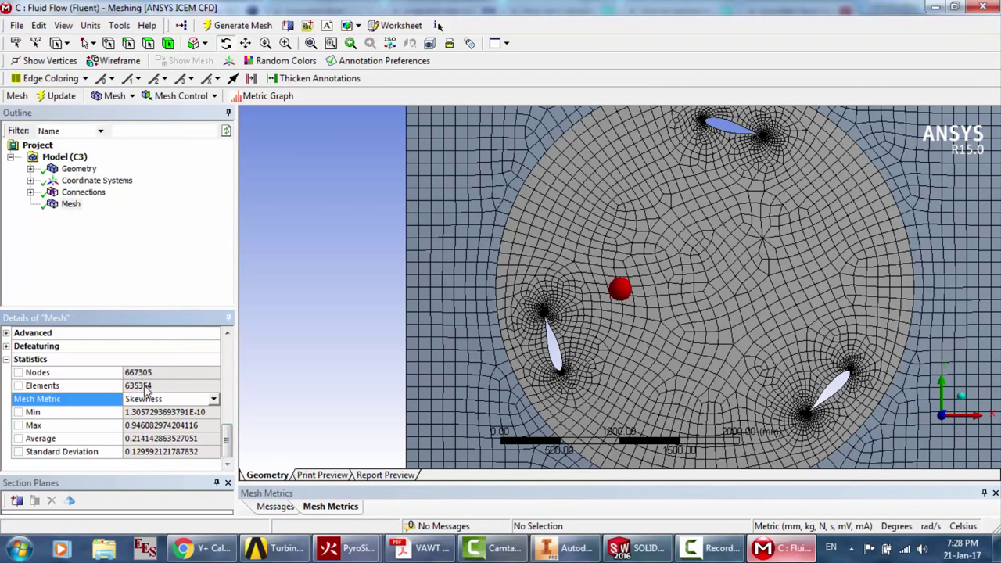
pyautogui.moveTo(229, 434); pyautogui.dragTo(229, 352)
pyautogui.click(153, 415)
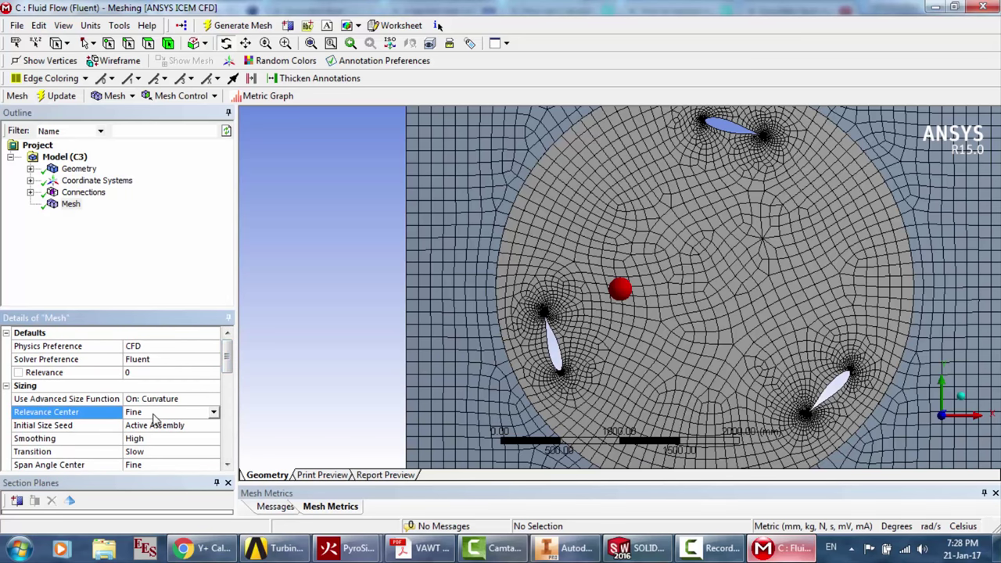
pyautogui.click(214, 412)
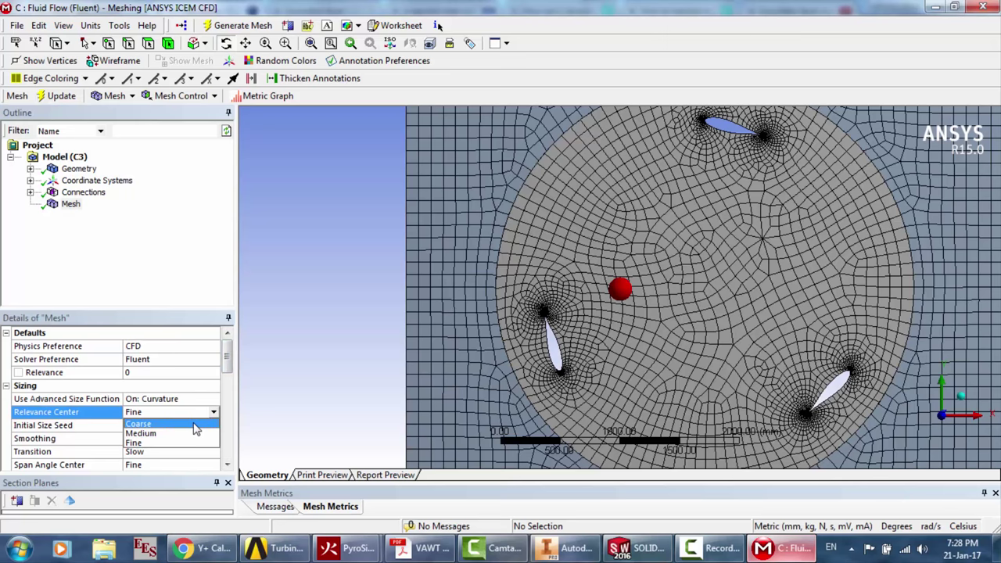
pyautogui.click(197, 426)
# Recheck the y+ calculator's wall spacing in Chrome, then set the Span Angle Center to Coarse and generate the mesh
pyautogui.click(229, 465)
pyautogui.click(228, 466)
pyautogui.click(228, 466)
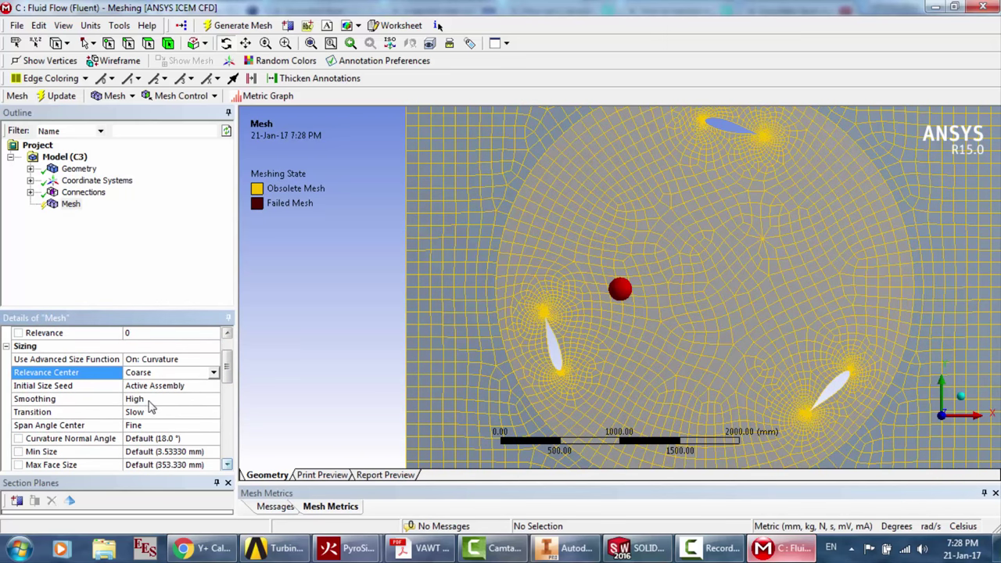
pyautogui.click(201, 547)
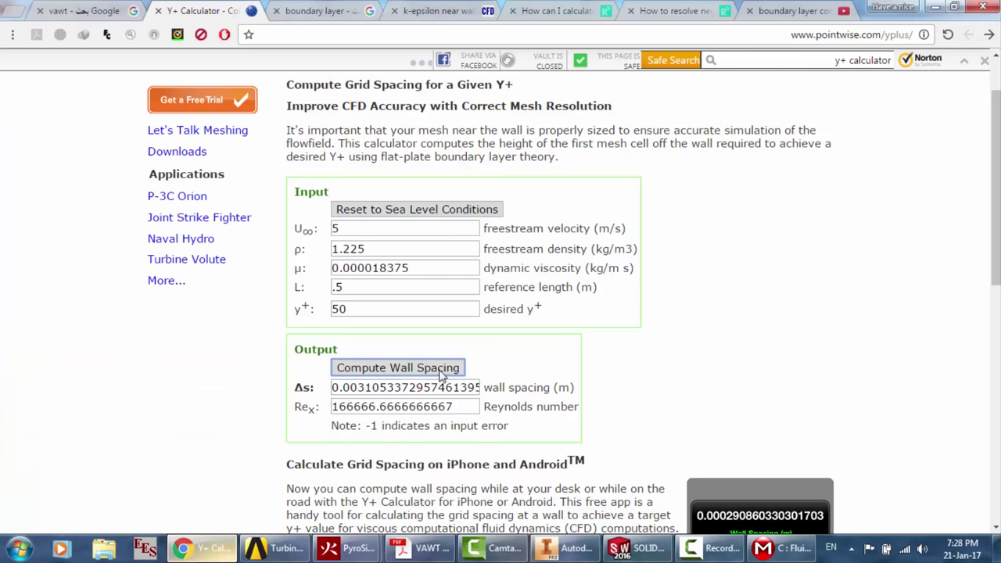
pyautogui.click(780, 548)
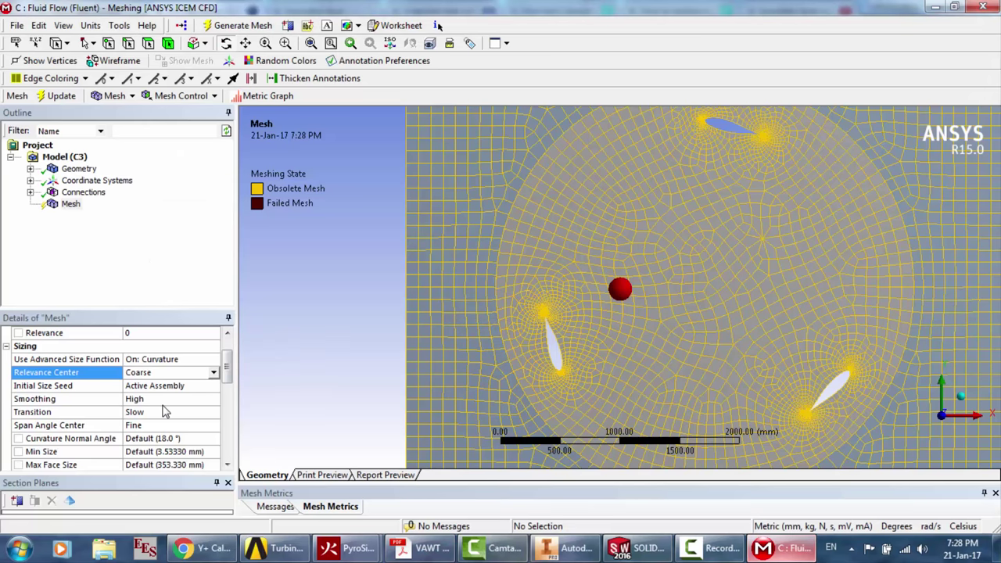
pyautogui.click(163, 403)
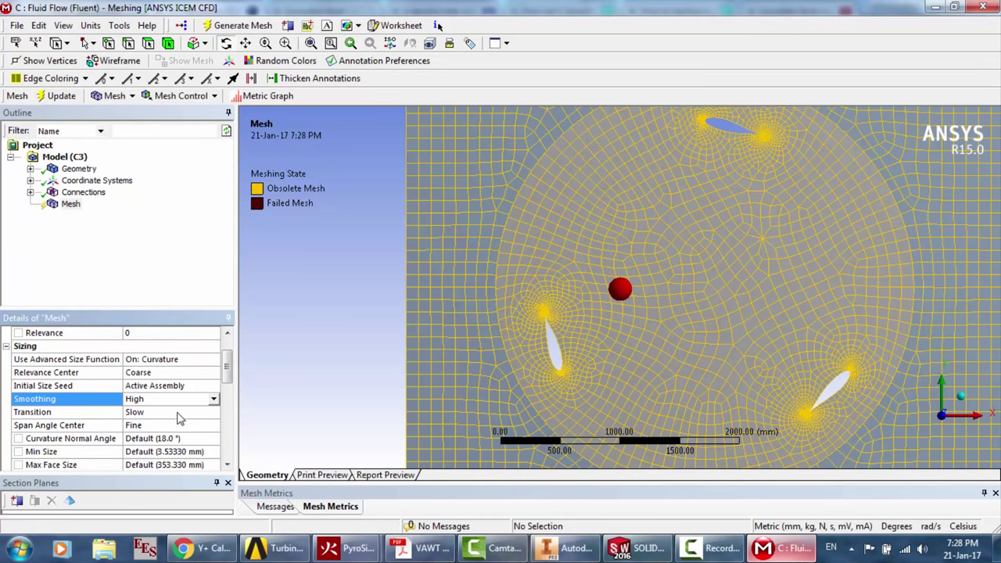
pyautogui.doubleClick(196, 432)
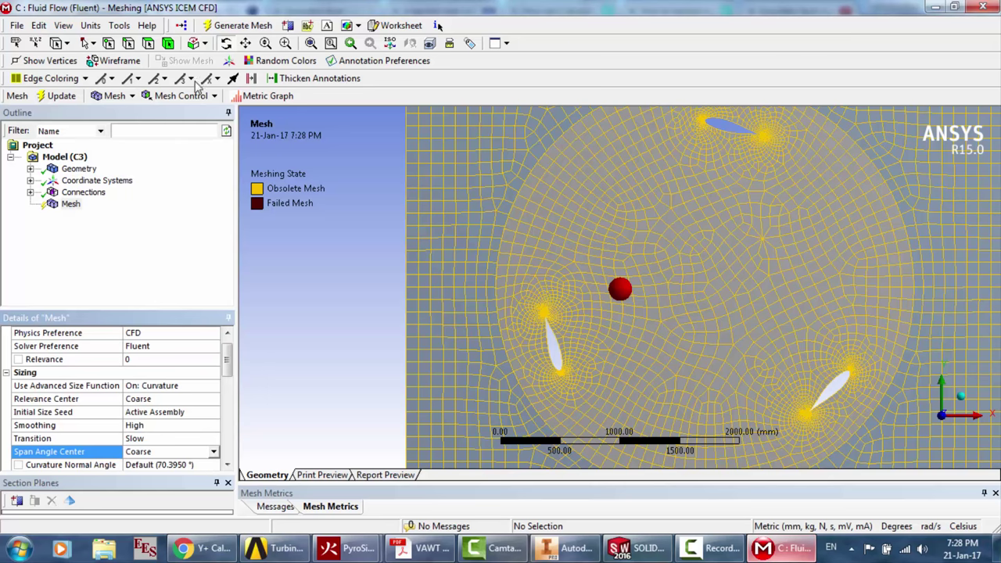
pyautogui.click(236, 29)
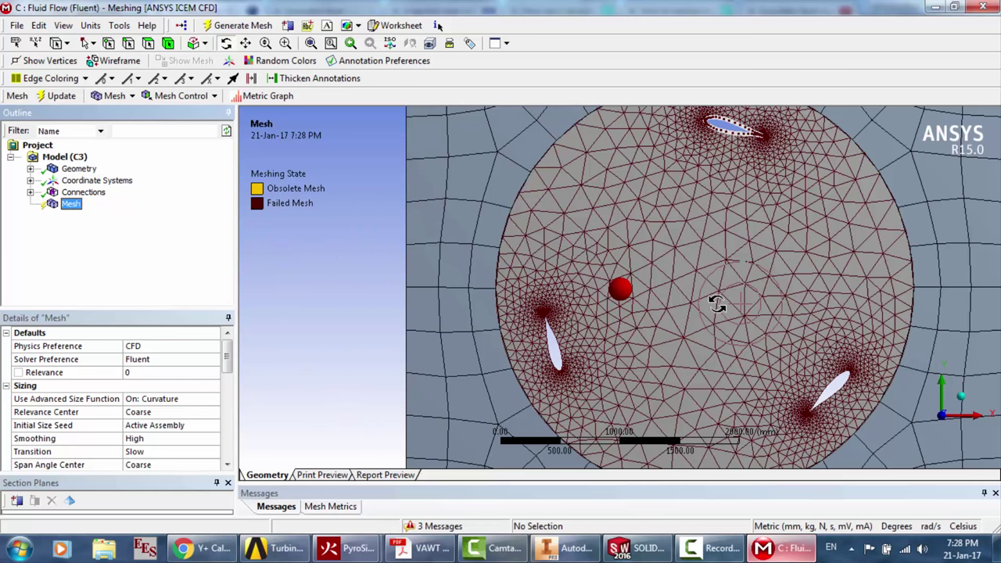
# Set the Relevance Center to Medium and generate the mesh again
pyautogui.moveTo(230, 352); pyautogui.dragTo(231, 375)
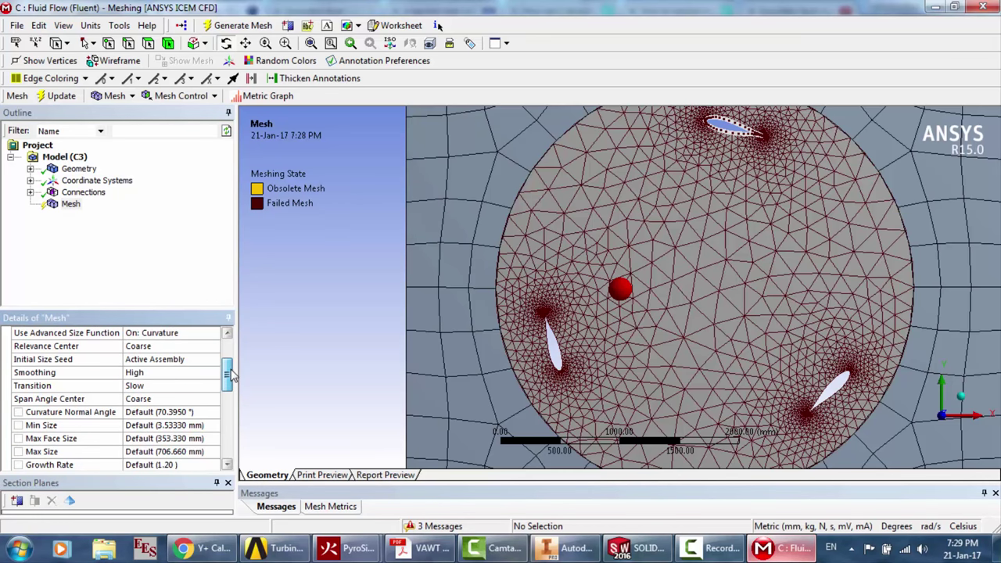
pyautogui.click(194, 352)
pyautogui.click(194, 353)
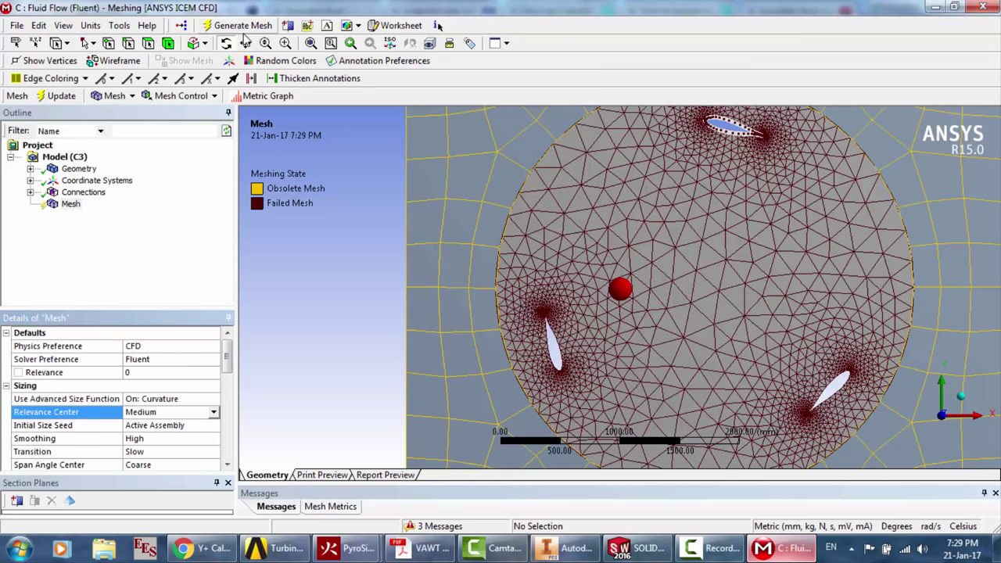
pyautogui.click(241, 25)
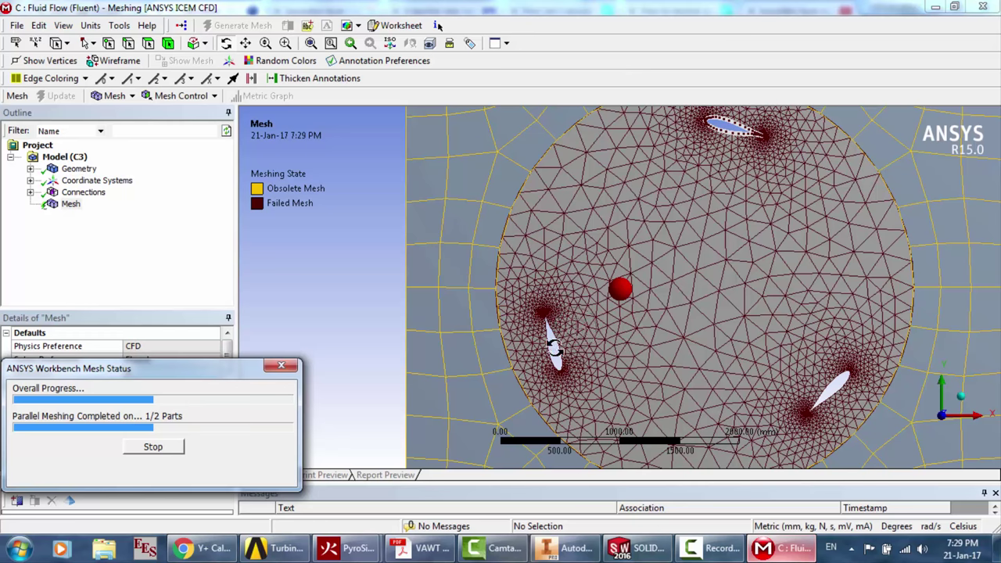
# Switch to VAWT 3D model.pdf in Acrobat Reader and examine the rotor region and turbine blade mesh figures
pyautogui.hotkey('alt', 'Tab')
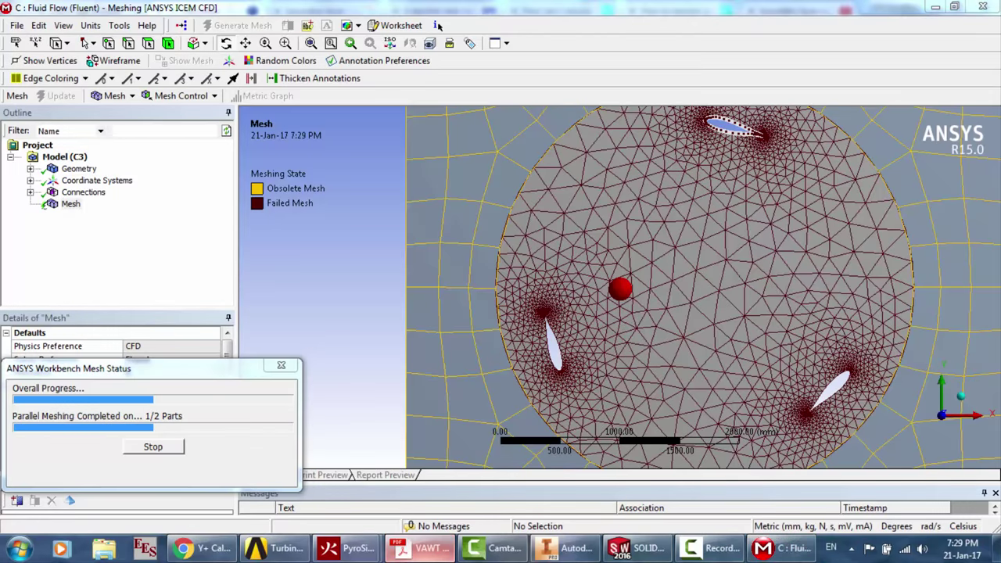
pyautogui.scroll(-5, 562, 484)
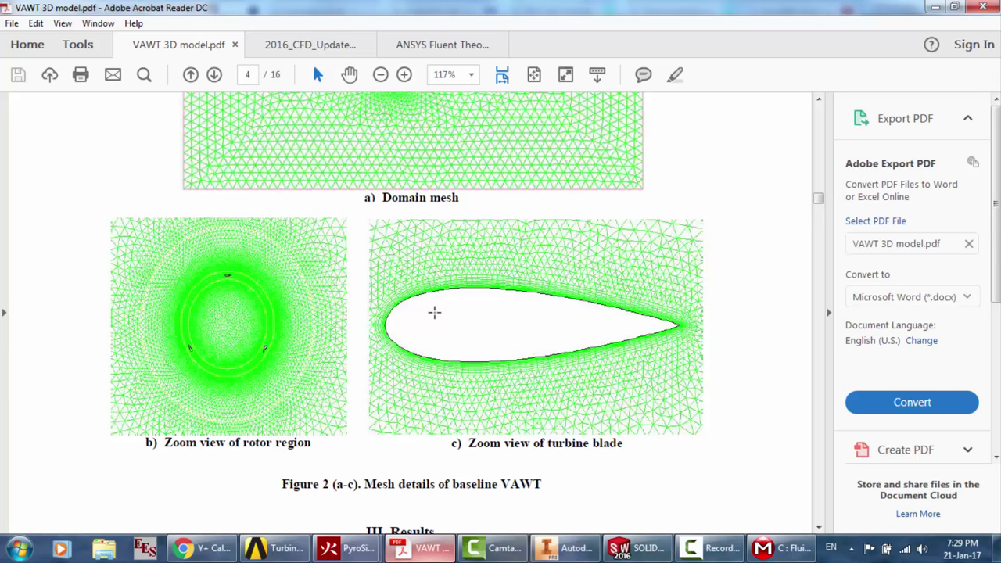
pyautogui.scroll(2, 626, 276)
pyautogui.scroll(-4, 626, 276)
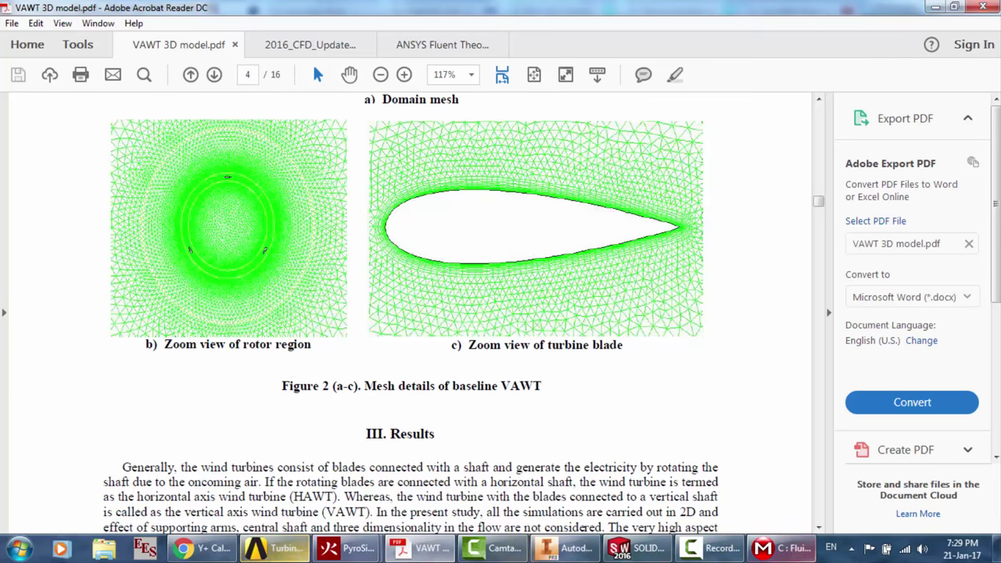
# Return to ANSYS Meshing and select the Mesh object to view the regenerated mesh
pyautogui.click(781, 548)
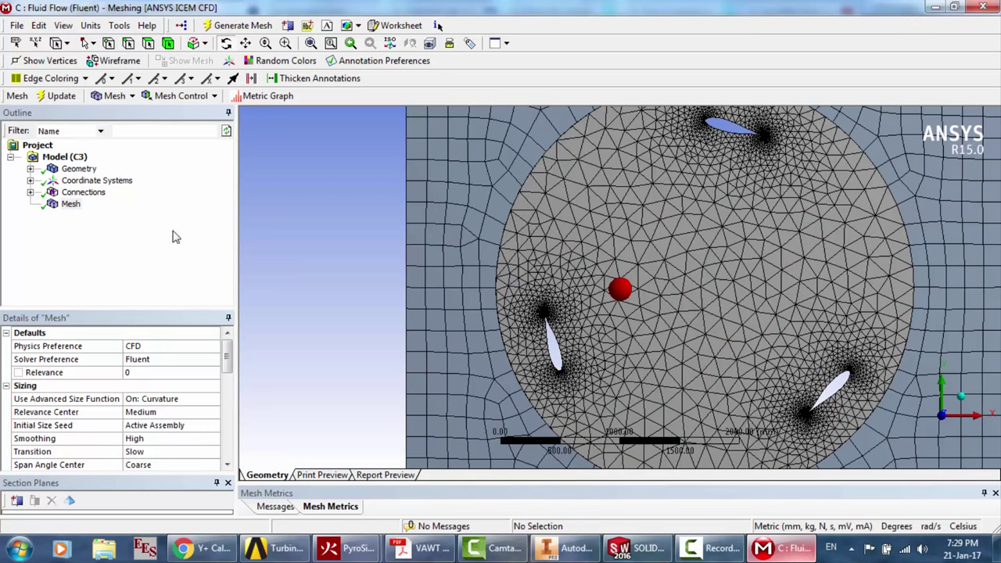
pyautogui.click(71, 206)
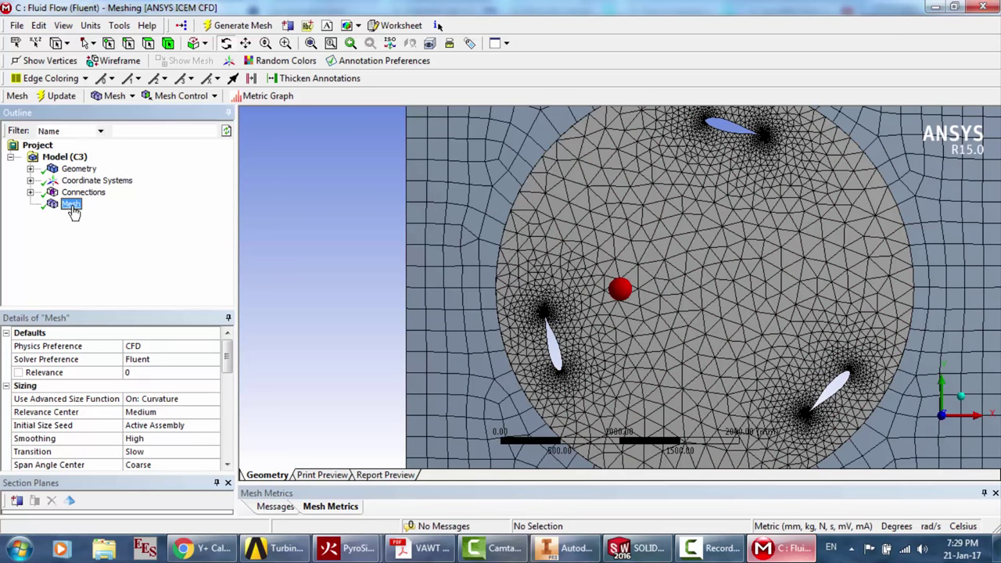
pyautogui.click(351, 321)
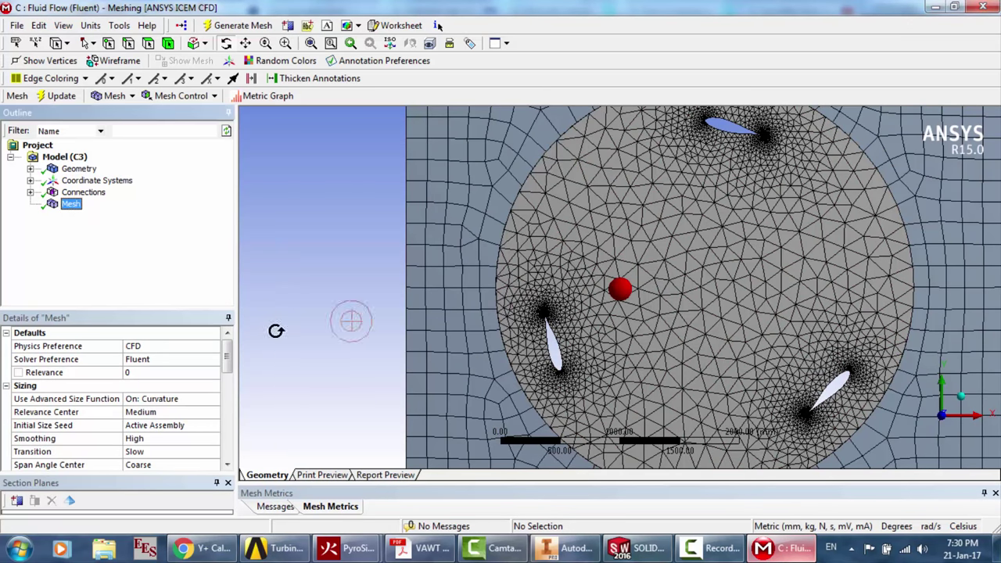
# Review the Skewness mesh statistics and examine the mesh of the rotor region and the upper blade's surface up close
pyautogui.moveTo(226, 354); pyautogui.dragTo(229, 460)
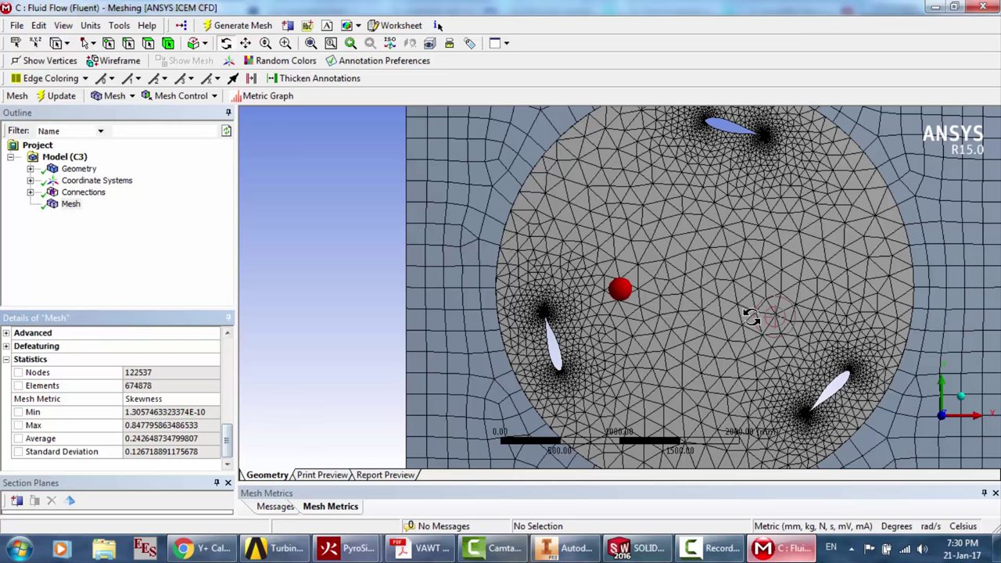
pyautogui.moveTo(762, 313)
pyautogui.mouseDown(button='middle')
pyautogui.moveTo(748, 279)
pyautogui.moveTo(753, 297)
pyautogui.moveTo(756, 270)
pyautogui.moveTo(458, 133)
pyautogui.moveTo(465, 179)
pyautogui.moveTo(456, 165)
pyautogui.moveTo(658, 194)
pyautogui.mouseUp(button='middle')
pyautogui.moveTo(792, 232)
pyautogui.mouseDown(button='middle')
pyautogui.moveTo(790, 281)
pyautogui.moveTo(791, 243)
pyautogui.mouseUp(button='middle')
pyautogui.scroll(3, 792, 243)
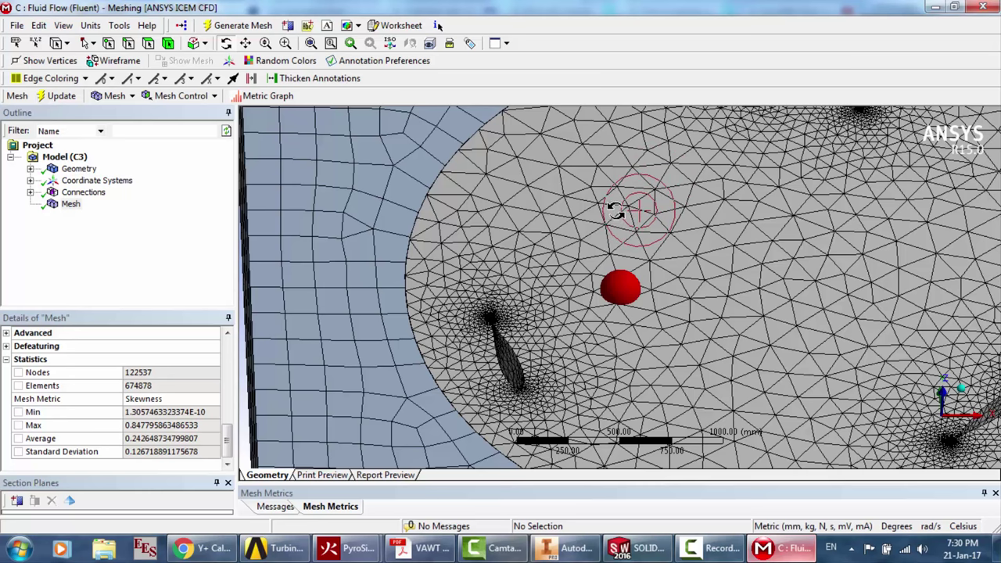
pyautogui.moveTo(698, 175); pyautogui.dragTo(569, 418, button='middle')
pyautogui.scroll(2, 568, 419)
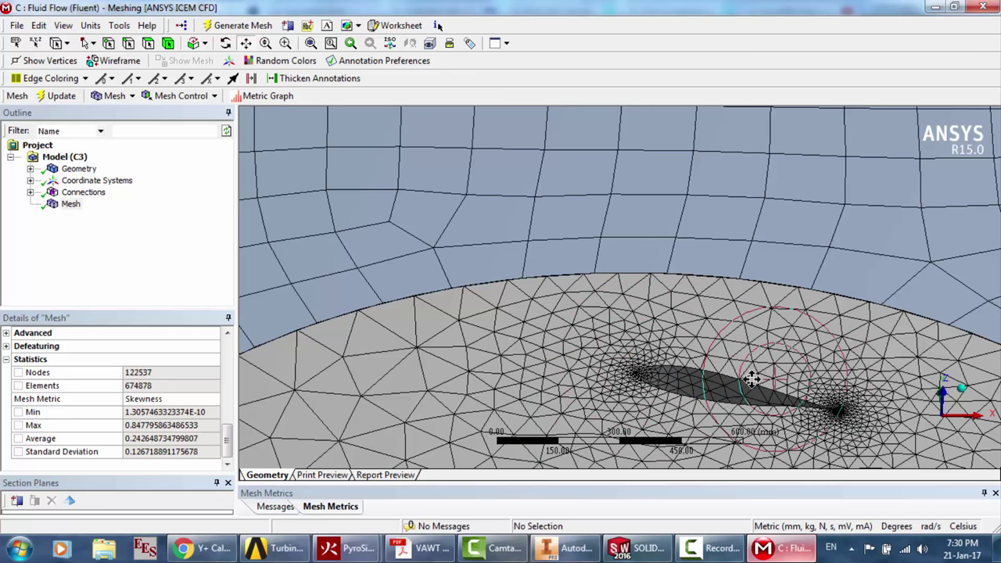
pyautogui.scroll(2, 751, 379)
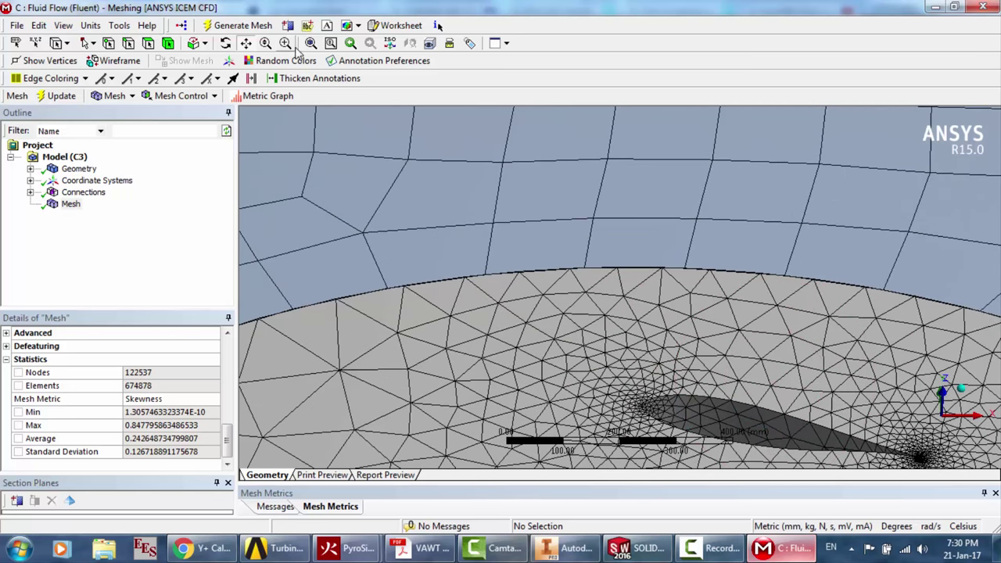
pyautogui.moveTo(782, 358); pyautogui.dragTo(787, 384)
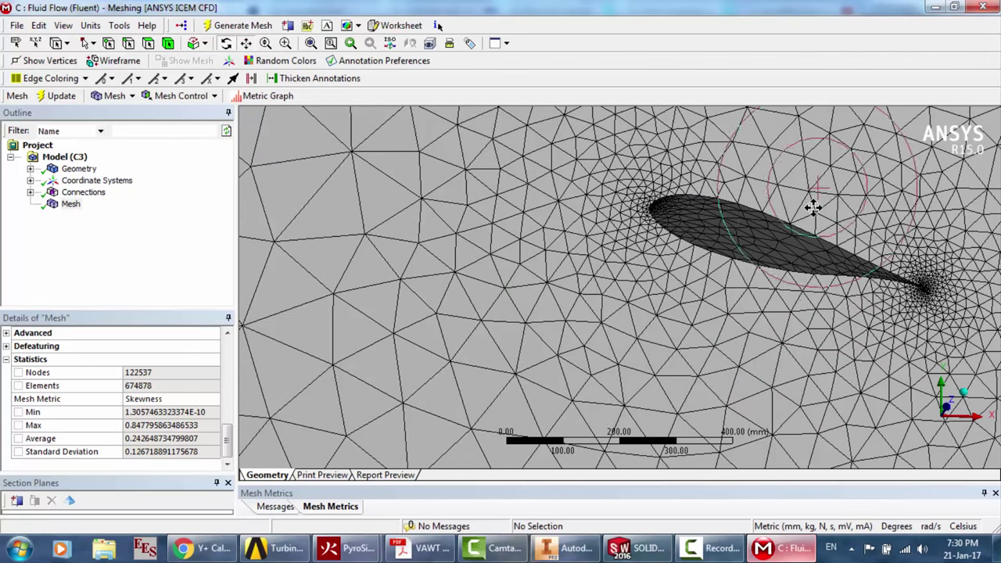
pyautogui.moveTo(815, 206); pyautogui.dragTo(637, 258)
pyautogui.scroll(5, 638, 256)
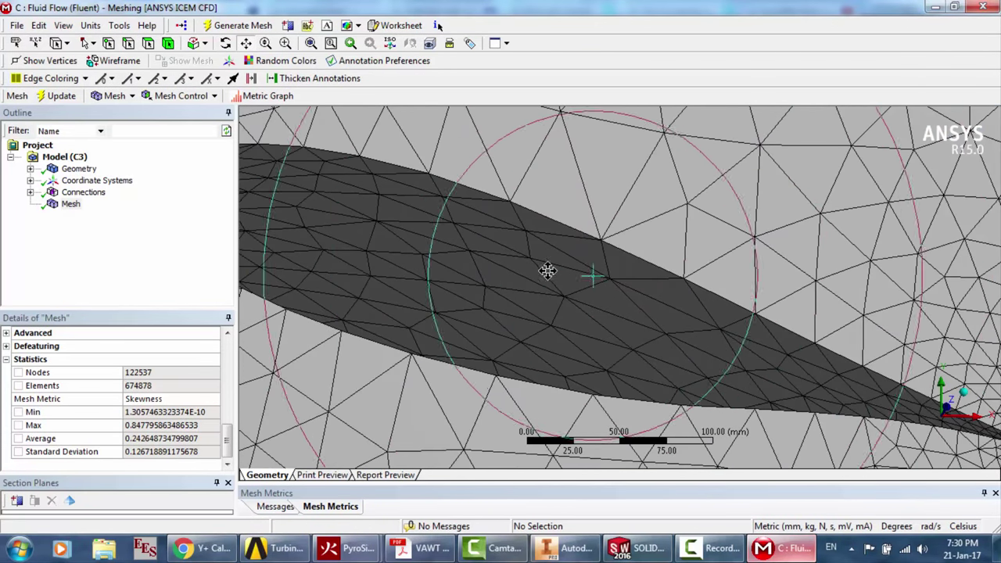
pyautogui.scroll(2, 550, 261)
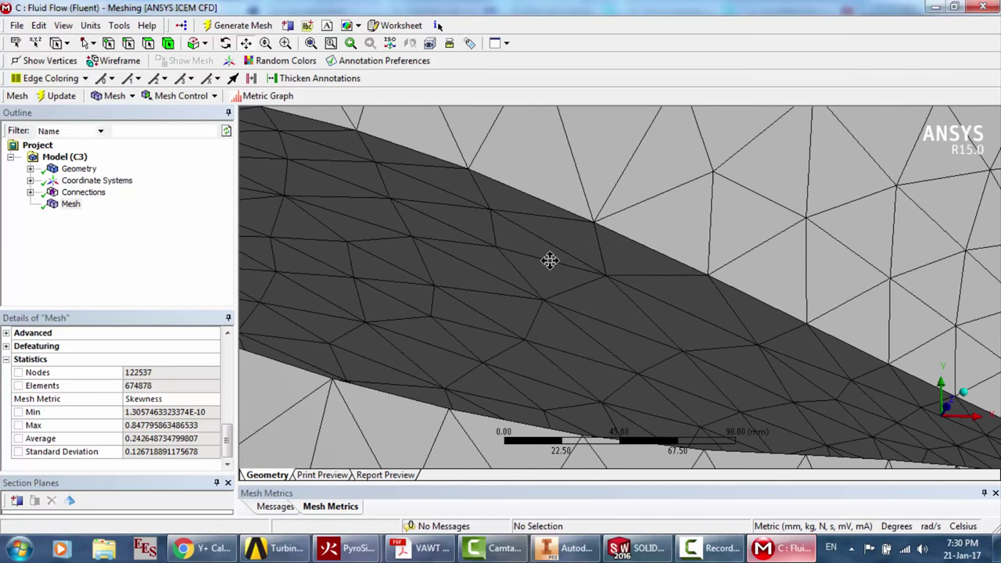
pyautogui.scroll(-5, 549, 259)
# Switch to Workbench to check the mesh status of Fluid Flow system C, then return to Meshing and view the whole meshed domain
pyautogui.click(278, 547)
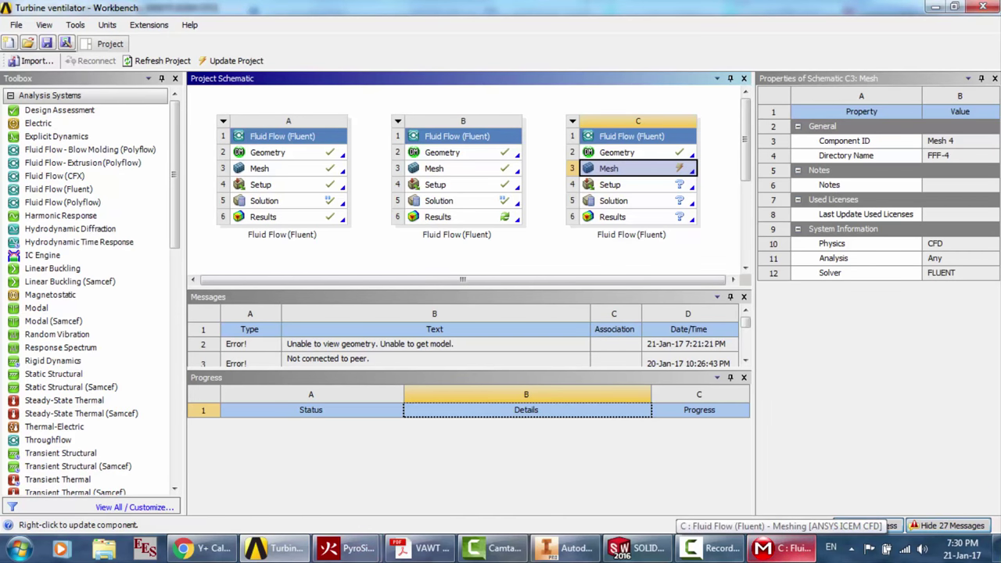
pyautogui.click(782, 548)
pyautogui.moveTo(600, 198); pyautogui.dragTo(589, 230, button='middle')
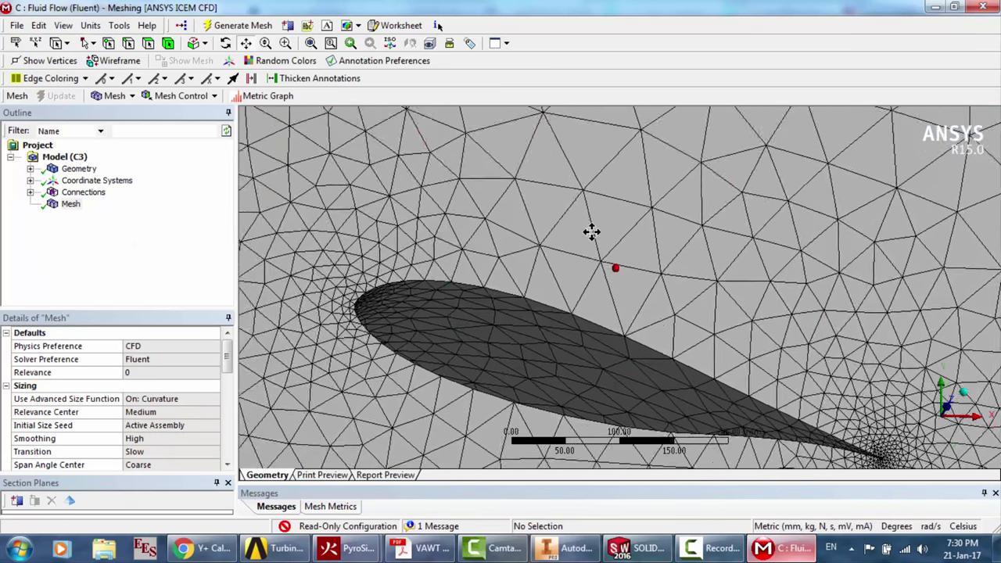
pyautogui.scroll(-5, 591, 230)
pyautogui.scroll(-5, 590, 231)
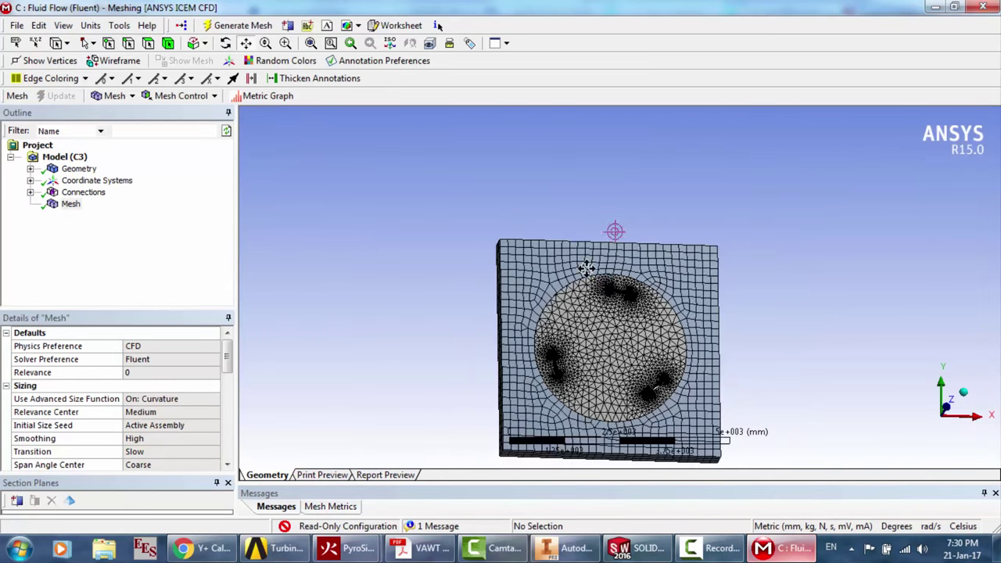
pyautogui.keyDown('ctrl'); pyautogui.moveTo(563, 313); pyautogui.dragTo(555, 229, button='middle'); pyautogui.keyUp('ctrl')
pyautogui.scroll(4, 557, 229)
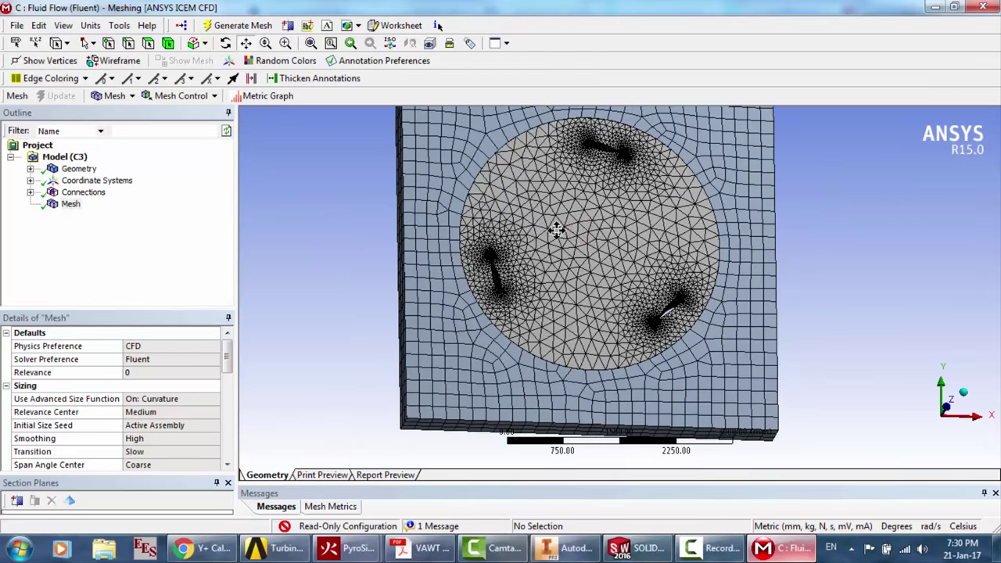
pyautogui.click(168, 44)
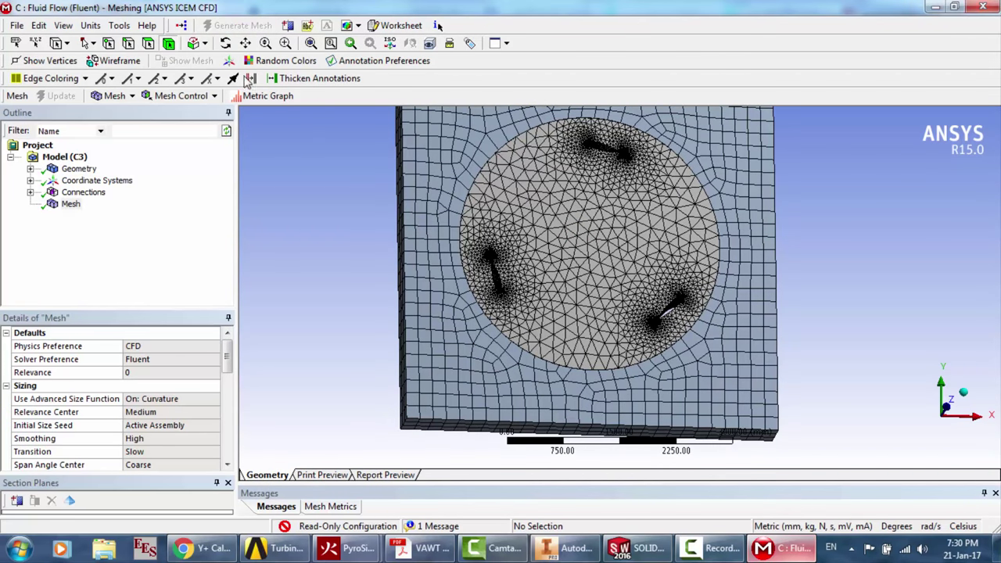
pyautogui.click(429, 332)
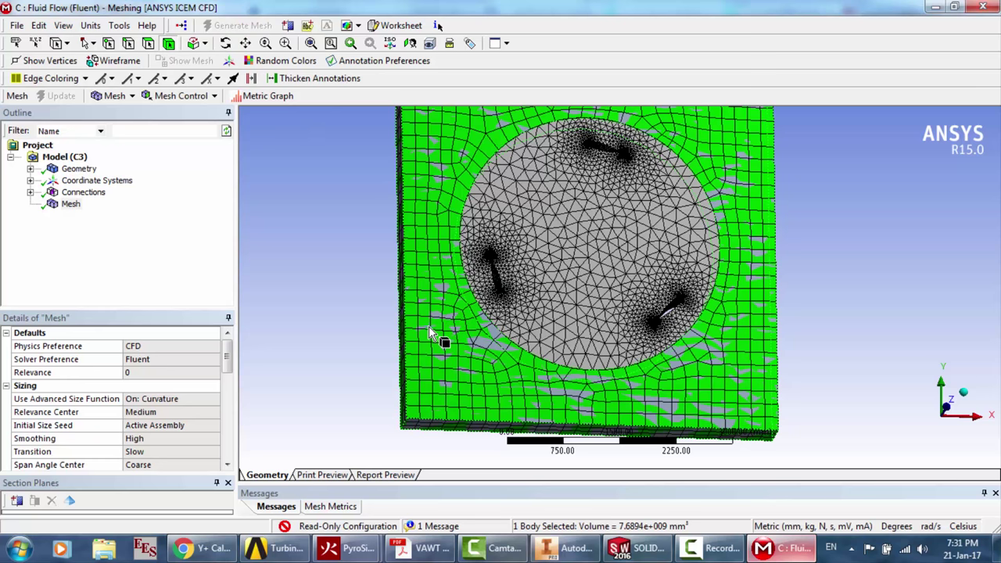
pyautogui.rightClick(407, 362)
pyautogui.click(341, 362)
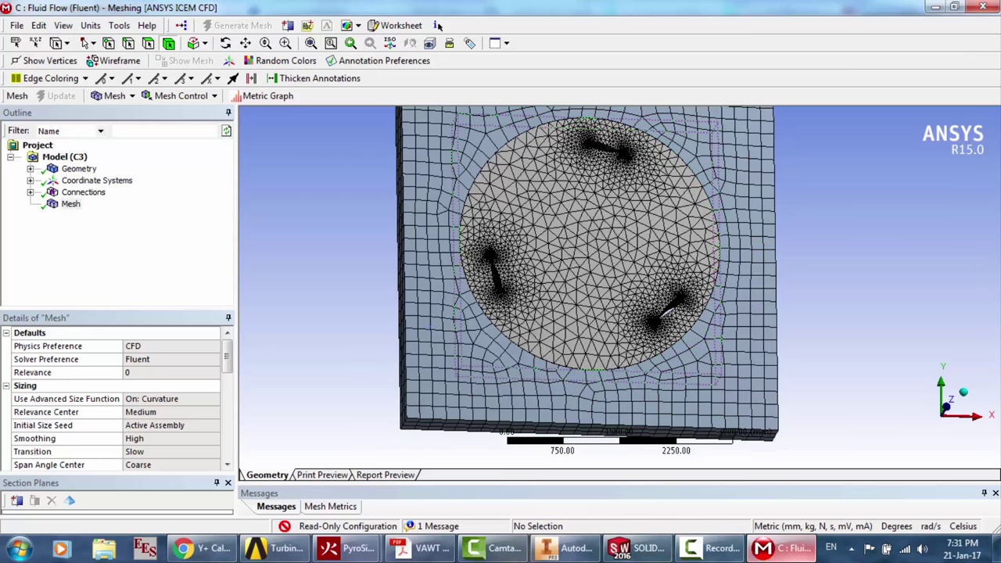
# Close the meshing editor, update the Mesh component of Fluent system C in Workbench, and reopen that mesh for editing
pyautogui.click(984, 6)
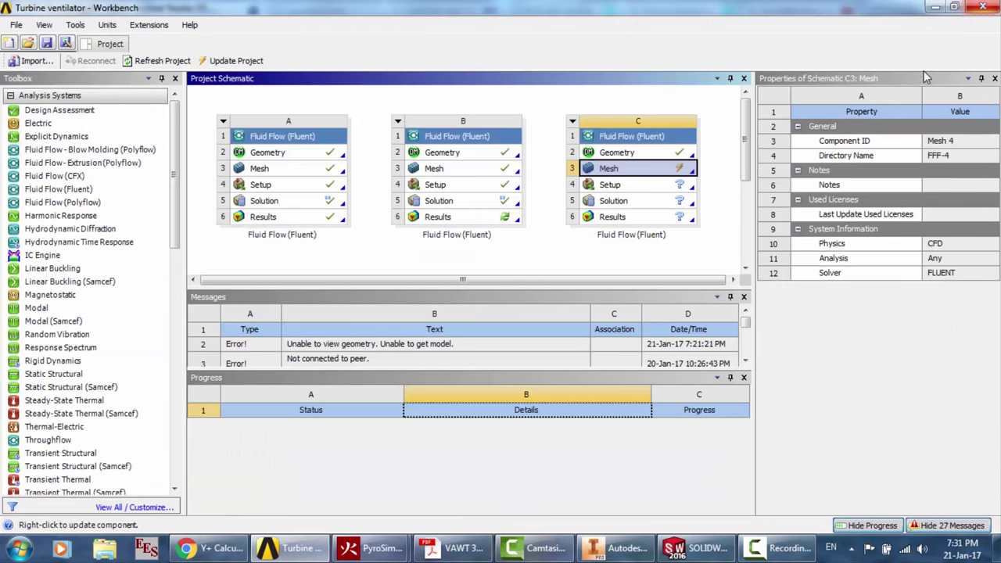
pyautogui.rightClick(667, 177)
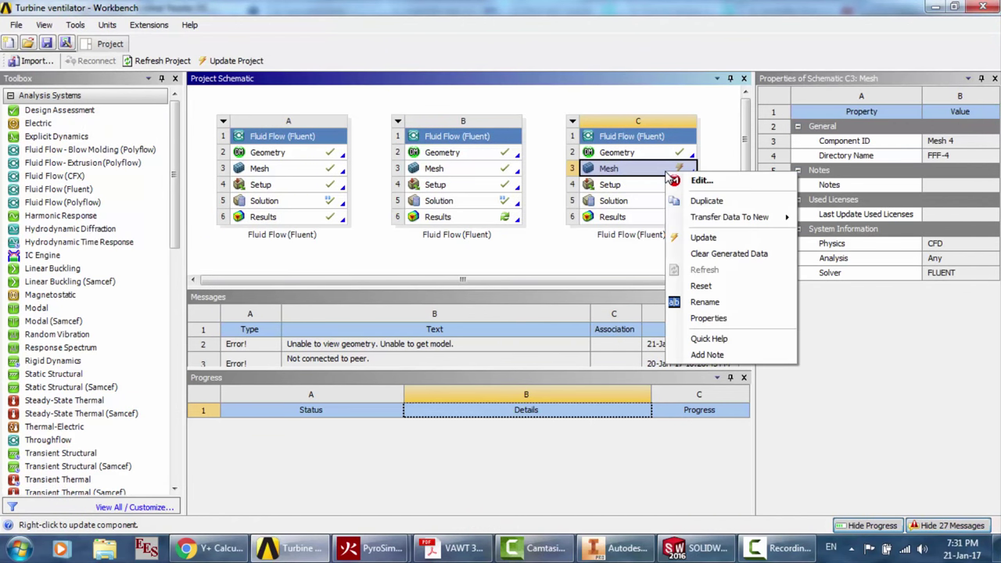
pyautogui.click(705, 237)
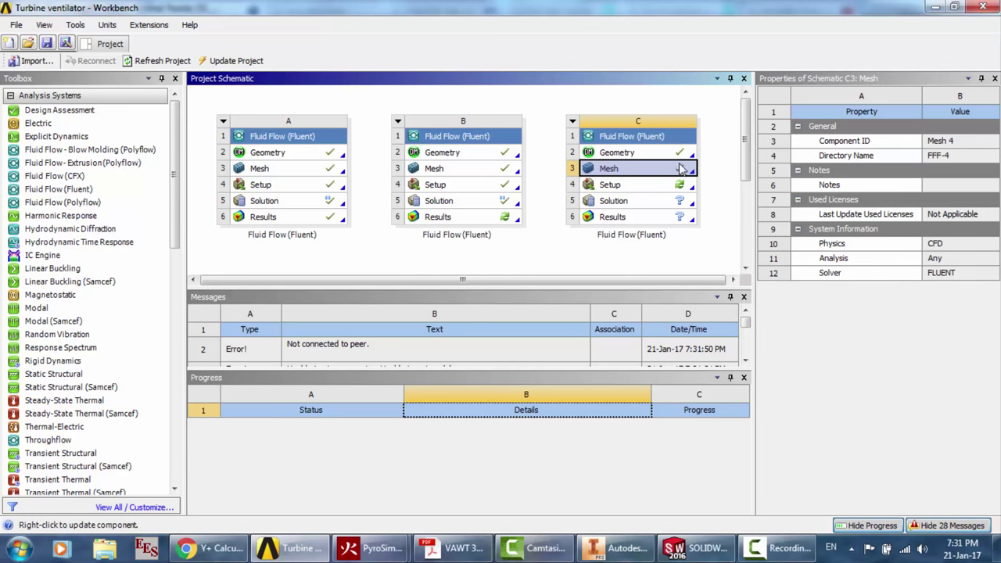
pyautogui.doubleClick(670, 172)
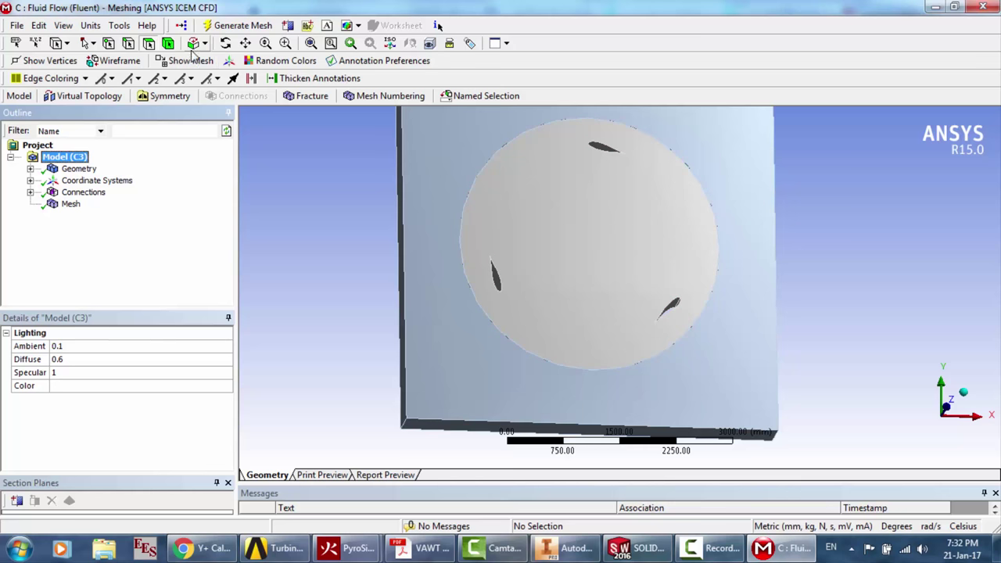
# Hide all bodies except the outer square domain
pyautogui.click(168, 43)
pyautogui.click(465, 297)
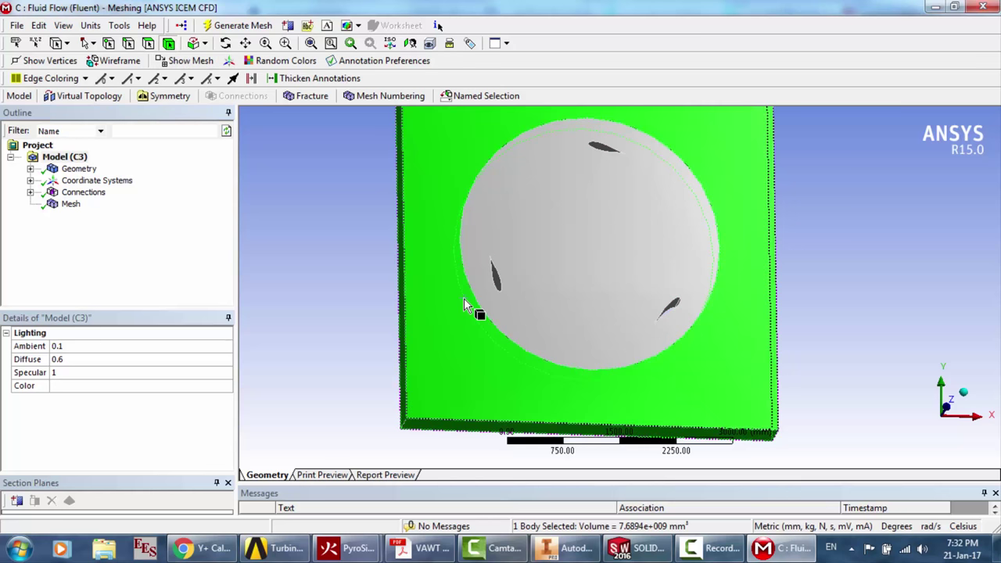
pyautogui.rightClick(464, 297)
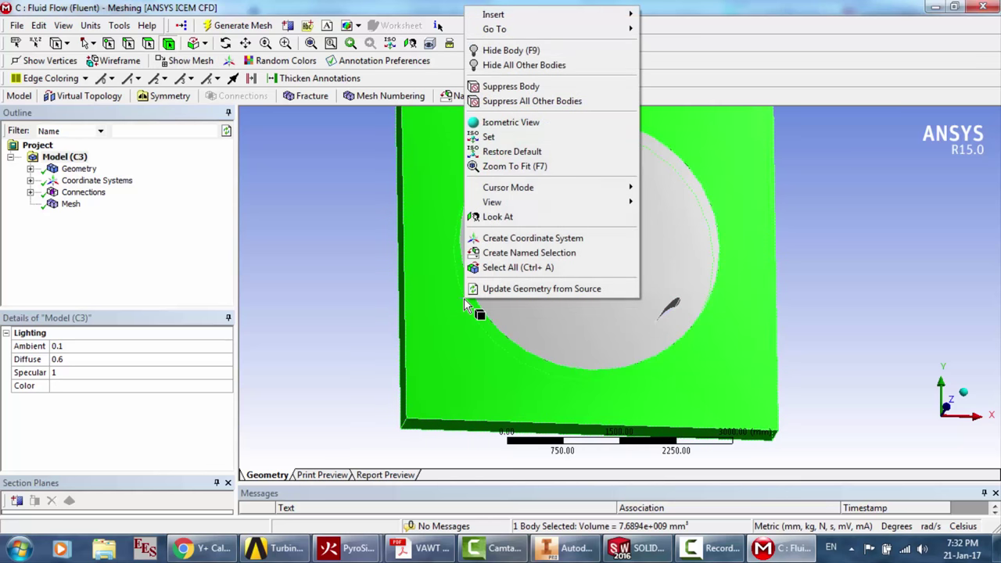
pyautogui.click(508, 66)
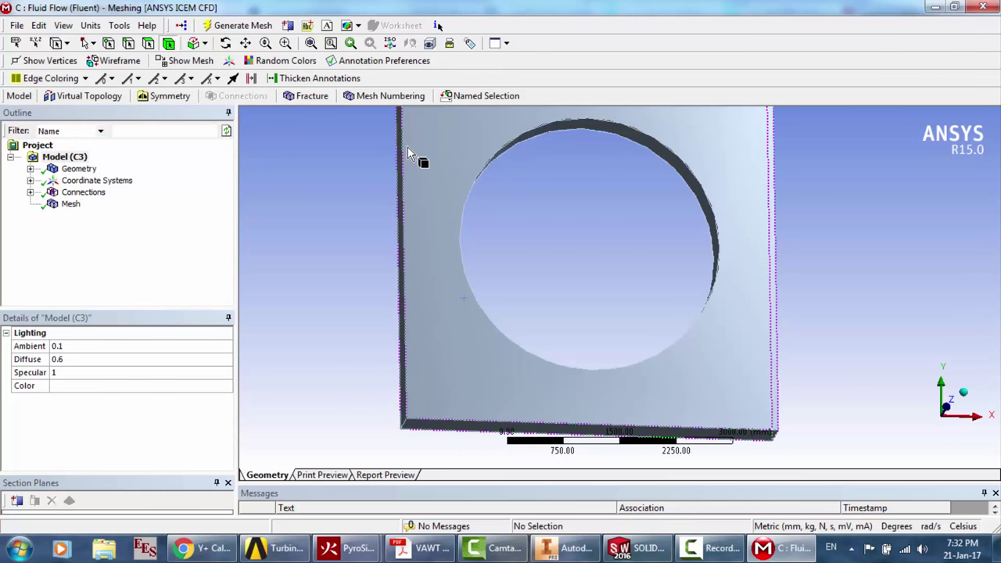
# Create a named selection called "Fixed domain" from the outer square body
pyautogui.click(472, 309)
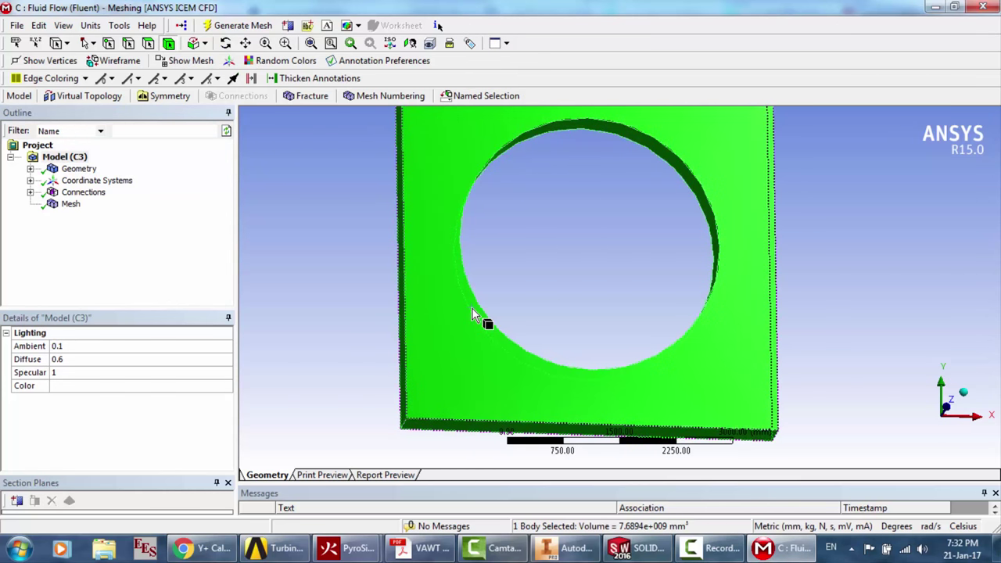
pyautogui.rightClick(472, 309)
pyautogui.click(495, 265)
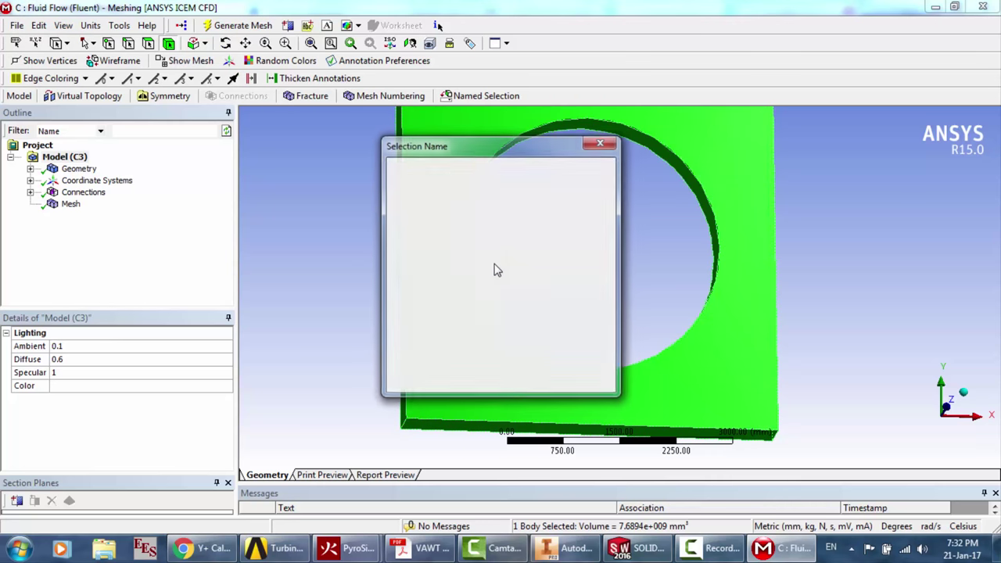
pyautogui.write('Fixed domain')
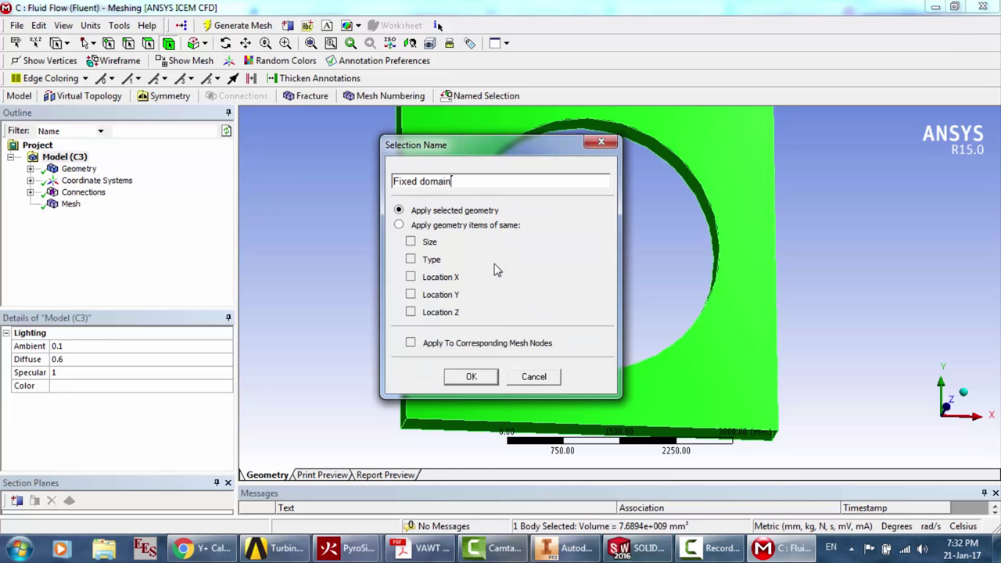
pyautogui.press('Return')
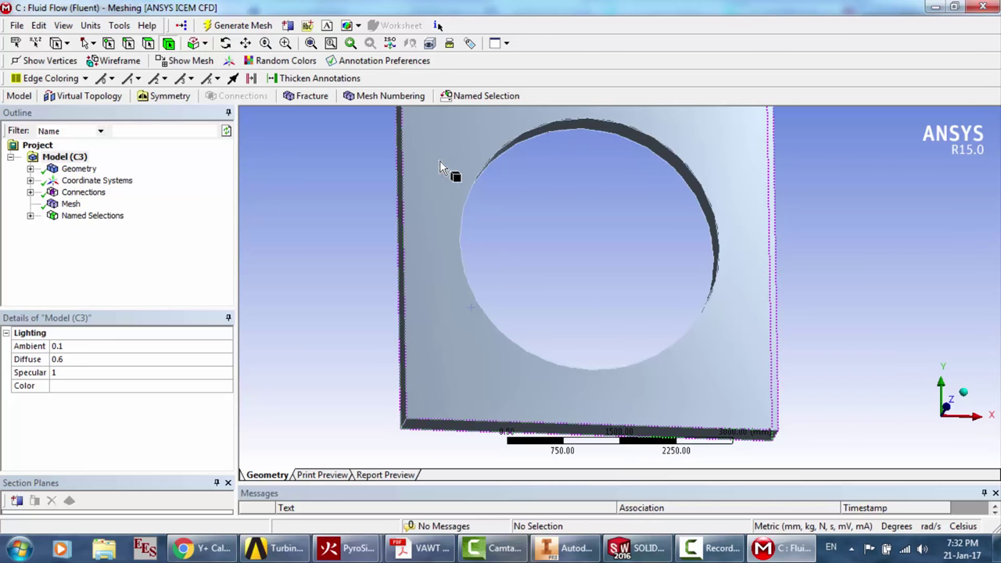
# Create a named selection called "Interface" from the cylindrical inner face of the outer domain's hole
pyautogui.click(697, 187)
pyautogui.rightClick(697, 187)
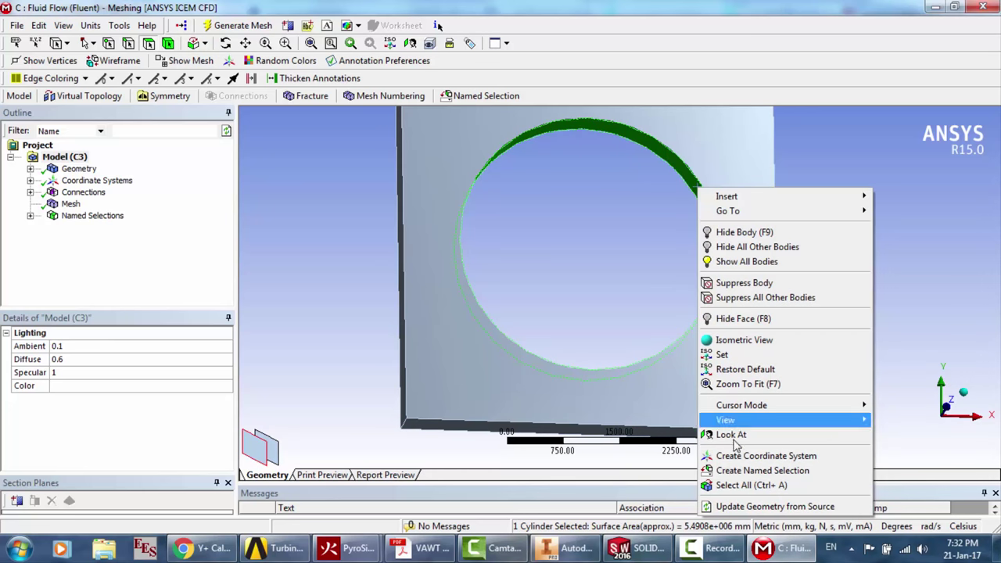
pyautogui.click(739, 471)
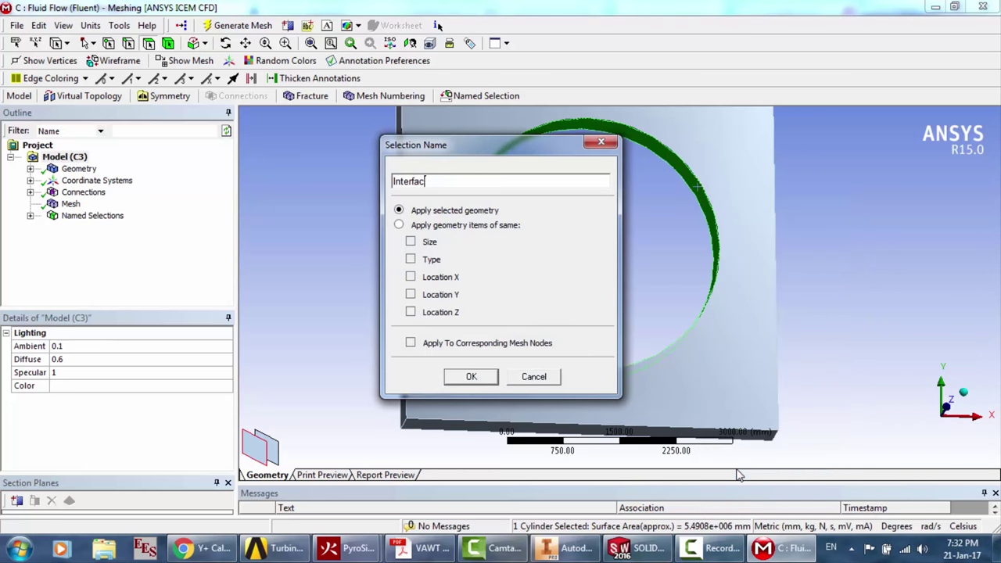
pyautogui.press('Return')
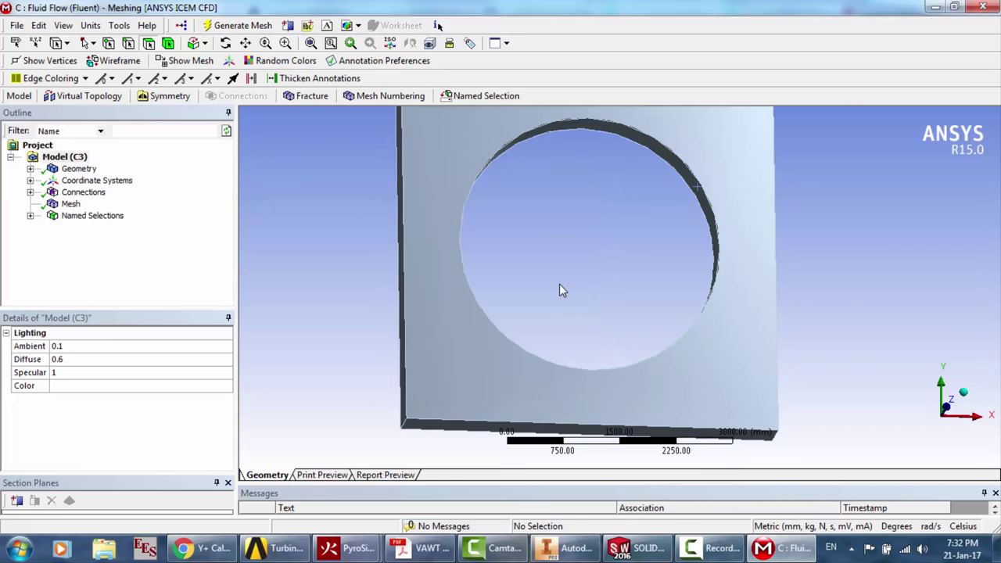
# Create a named selection called "Inlet" from the outer domain's narrow side face at the negative X end
pyautogui.click(225, 43)
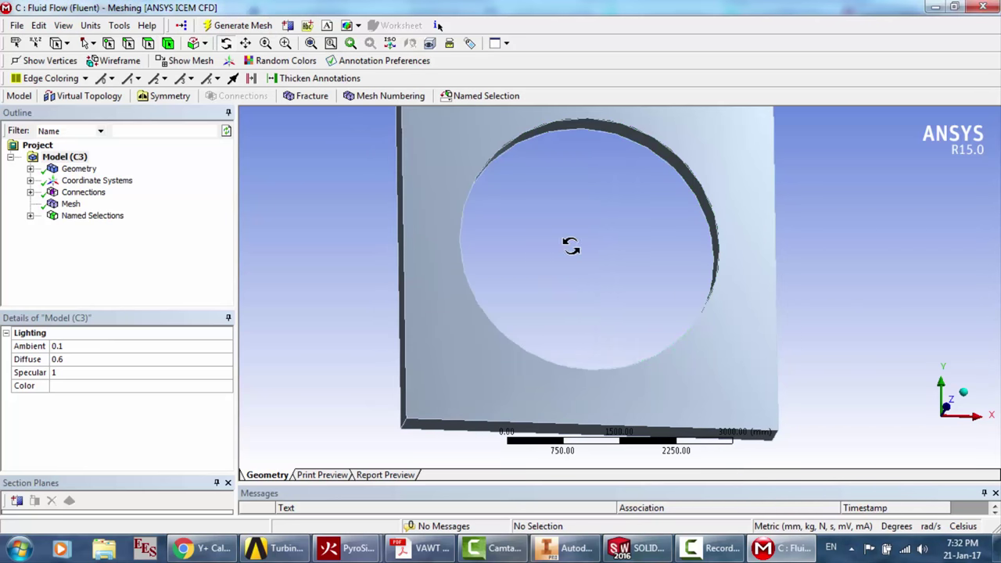
pyautogui.moveTo(571, 246); pyautogui.dragTo(607, 232)
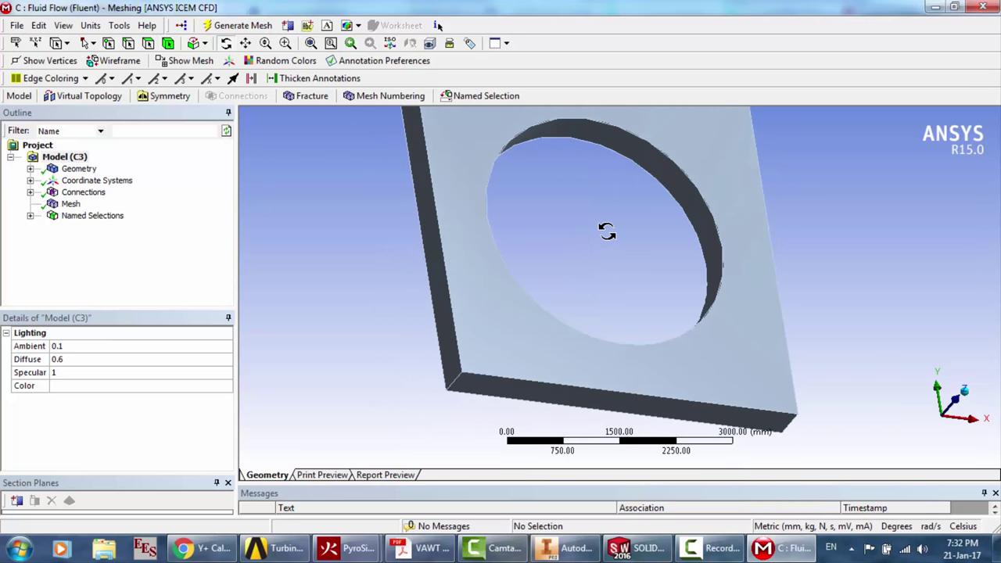
pyautogui.click(148, 43)
pyautogui.click(431, 233)
pyautogui.rightClick(432, 234)
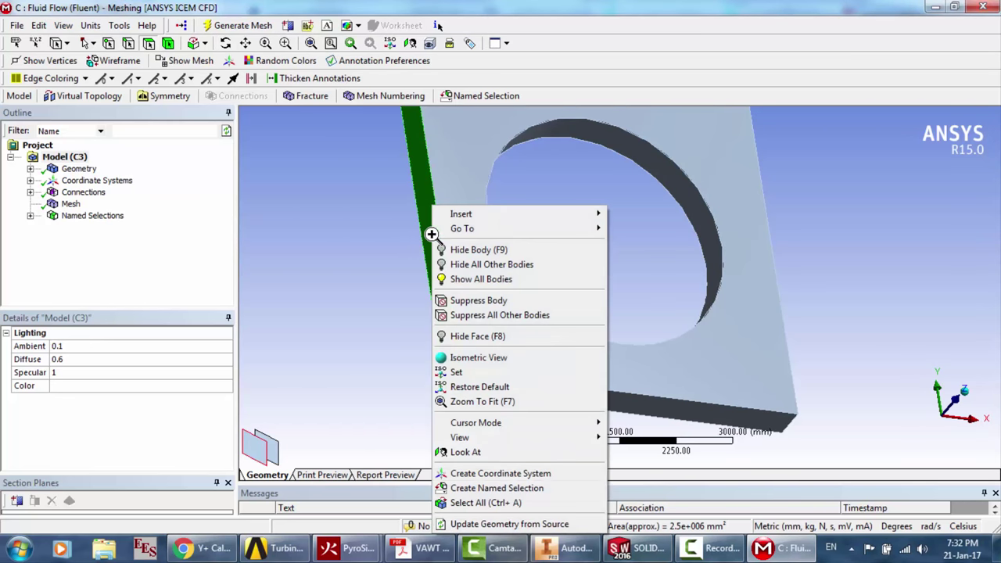
pyautogui.click(484, 503)
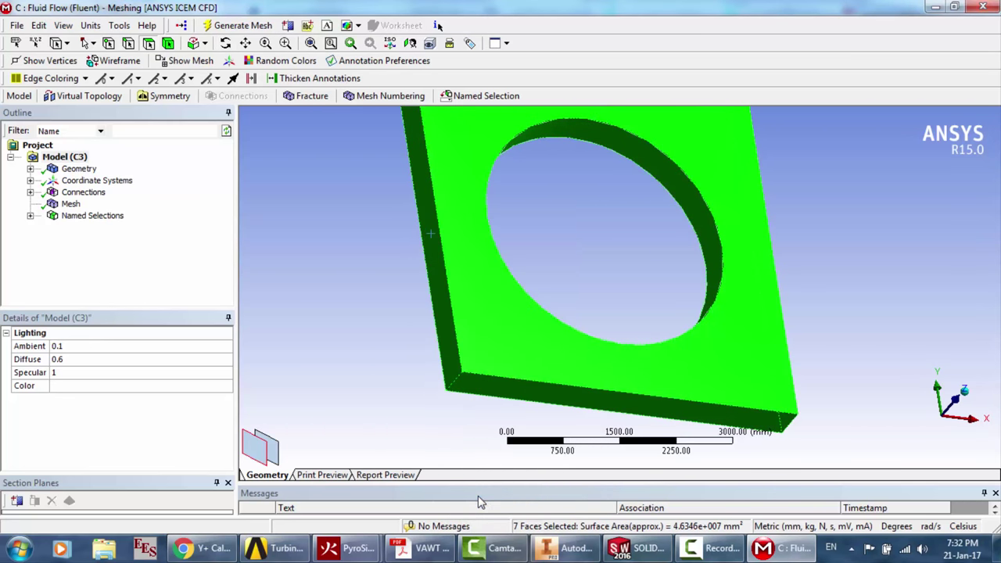
pyautogui.click(437, 247)
pyautogui.rightClick(438, 247)
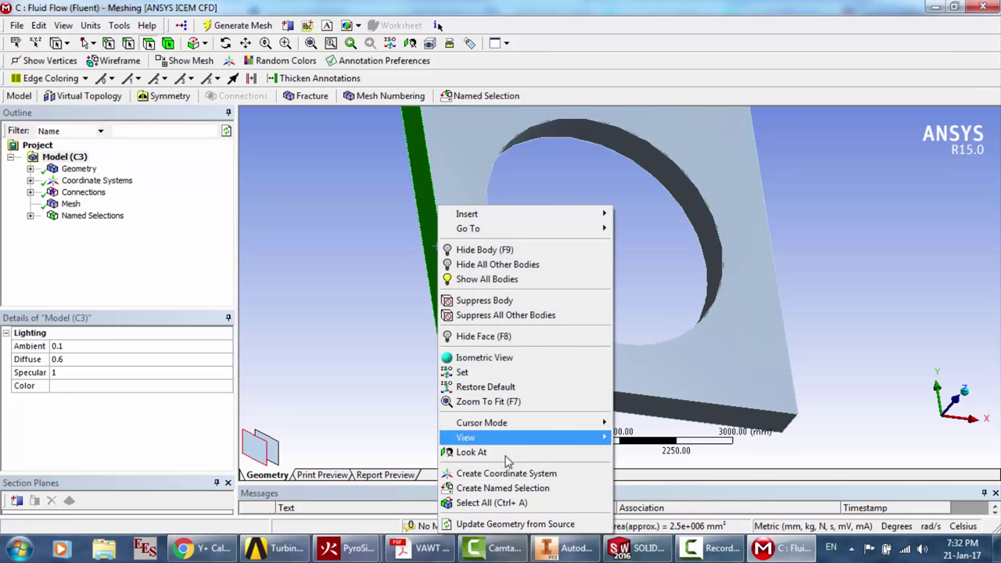
pyautogui.click(512, 489)
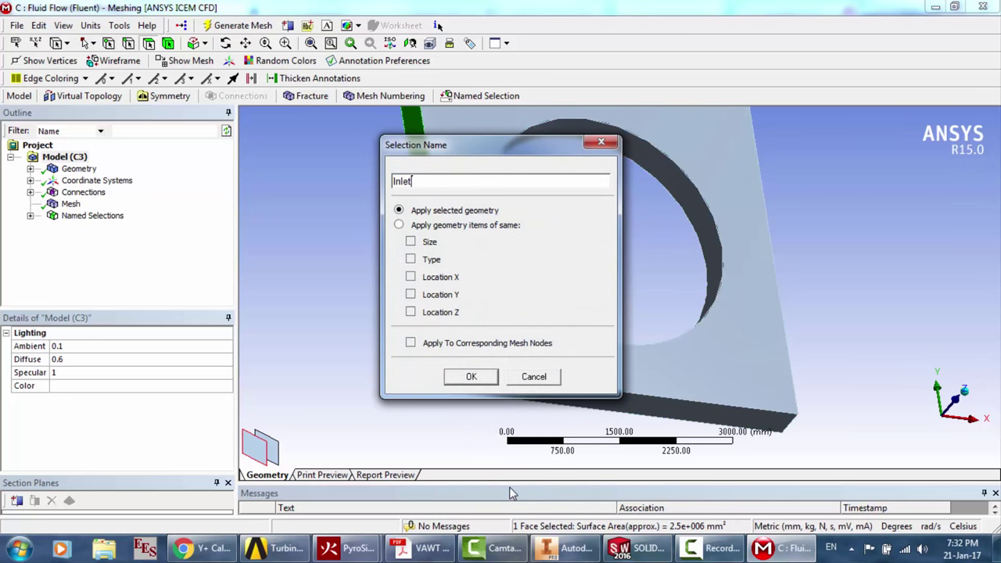
pyautogui.press('Return')
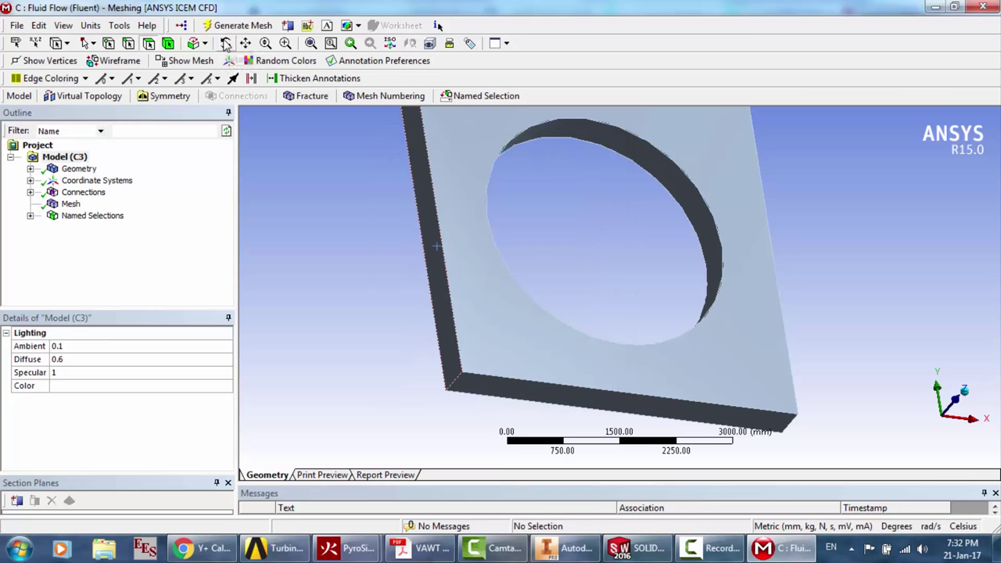
# Create a named selection called "Outlet" from the outer domain's narrow side face at the positive X end
pyautogui.click(225, 43)
pyautogui.moveTo(647, 283); pyautogui.dragTo(531, 268)
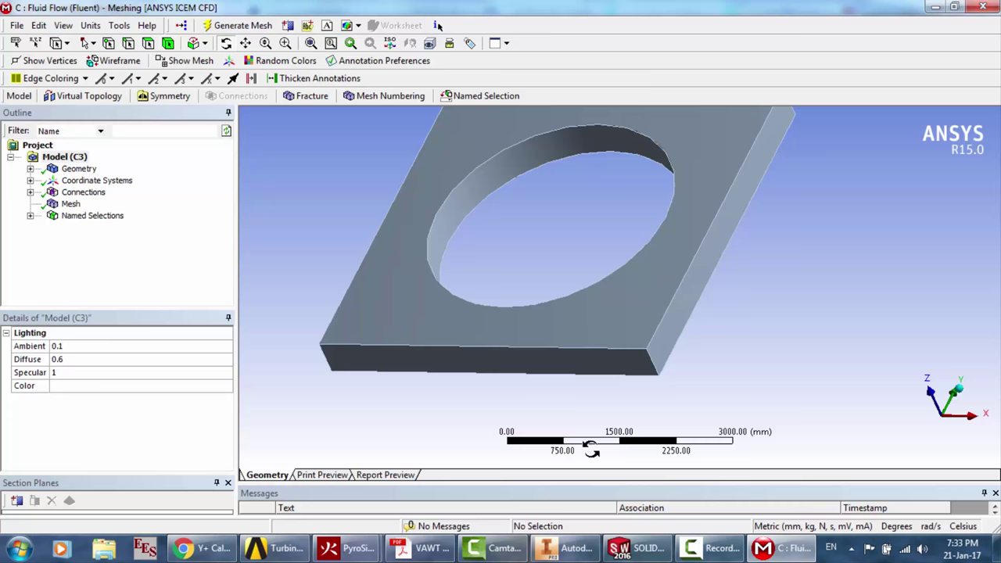
pyautogui.click(713, 547)
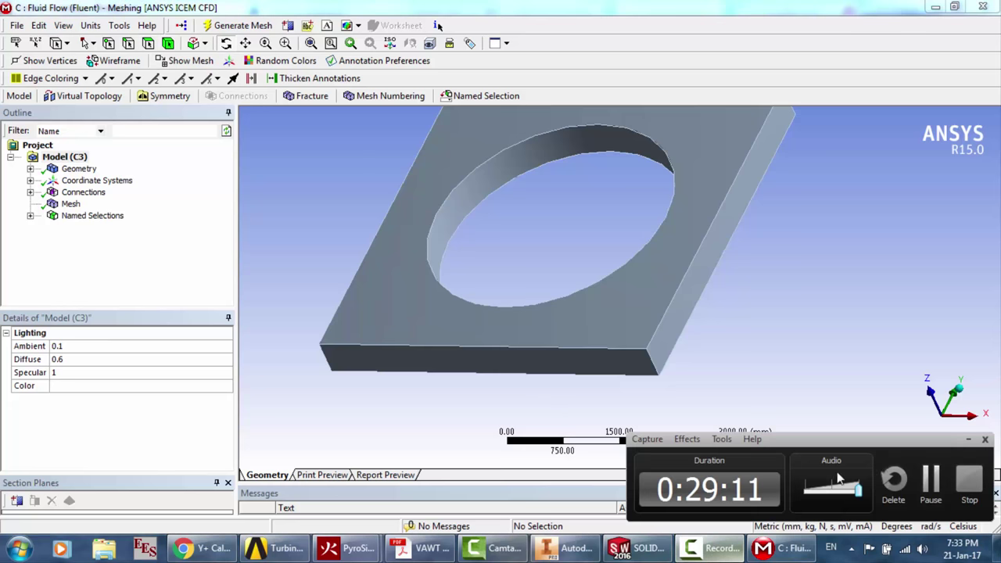
pyautogui.click(930, 480)
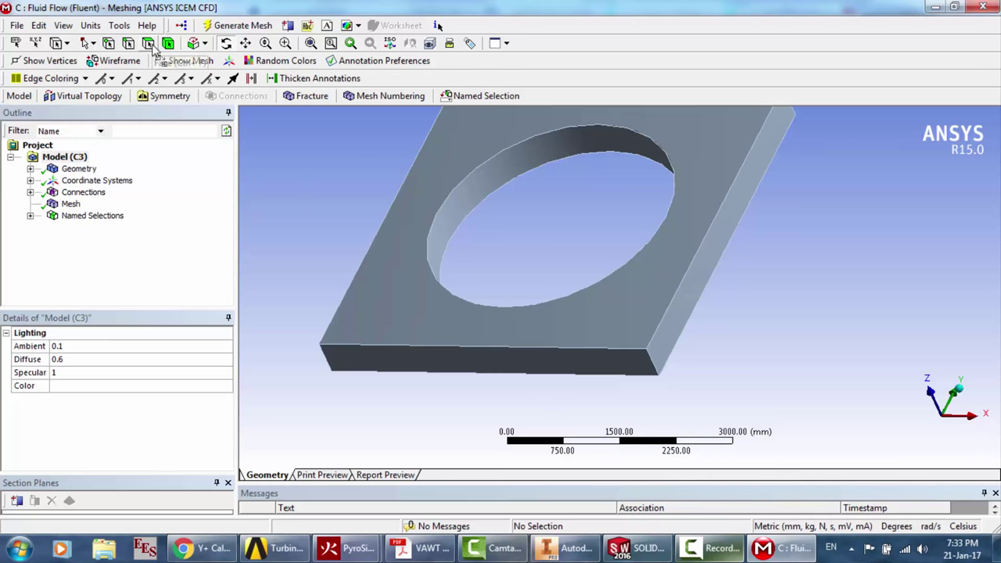
pyautogui.rightClick(711, 270)
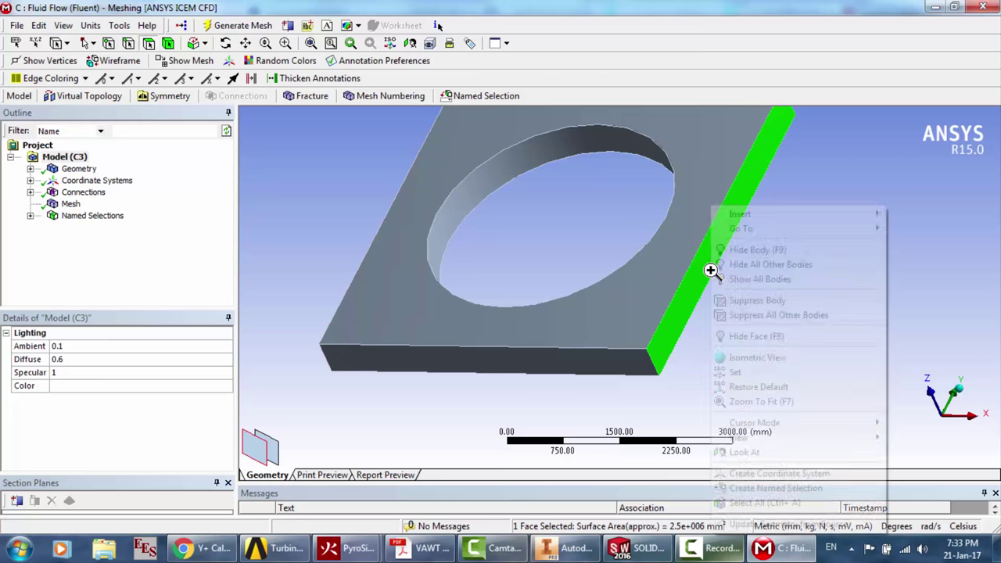
pyautogui.click(770, 490)
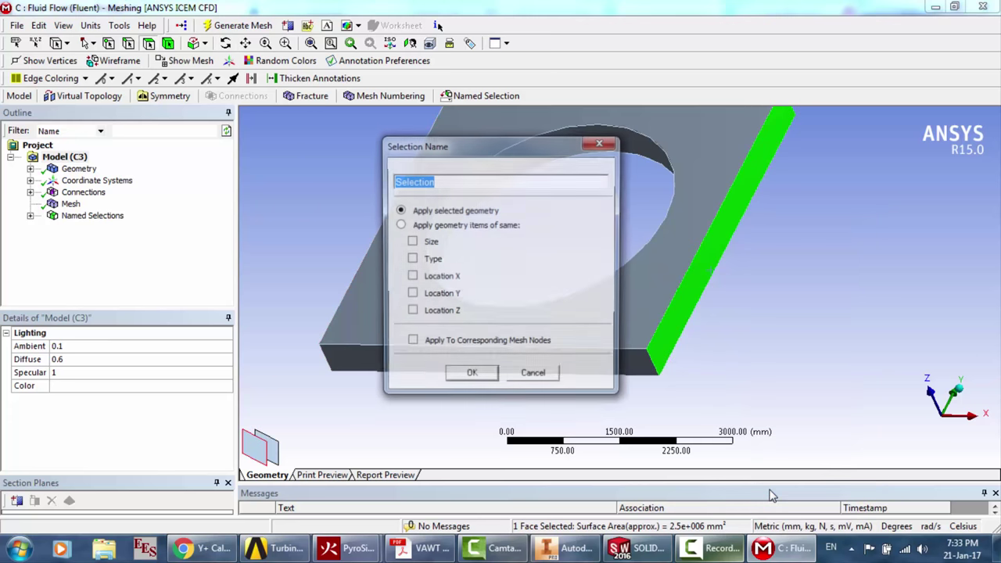
pyautogui.write('Outlet')
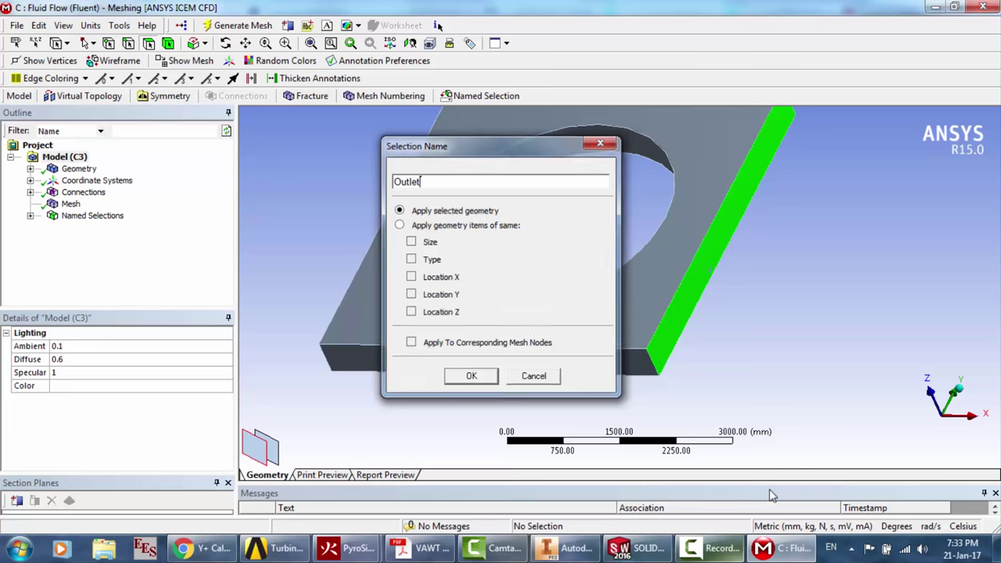
pyautogui.press('Return')
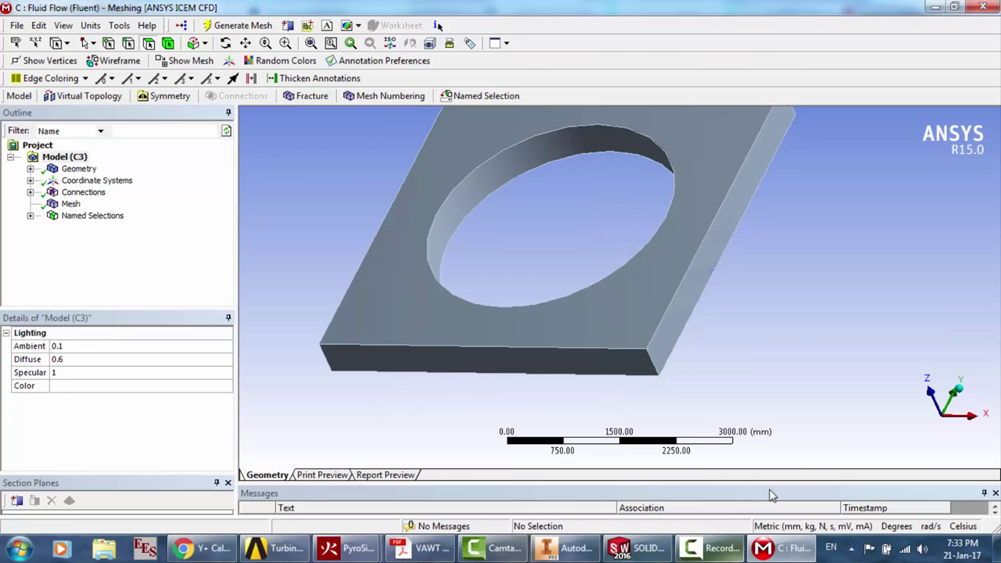
# Show all bodies again so the circular rotor domain with the blades is displayed inside the square domain
pyautogui.click(226, 43)
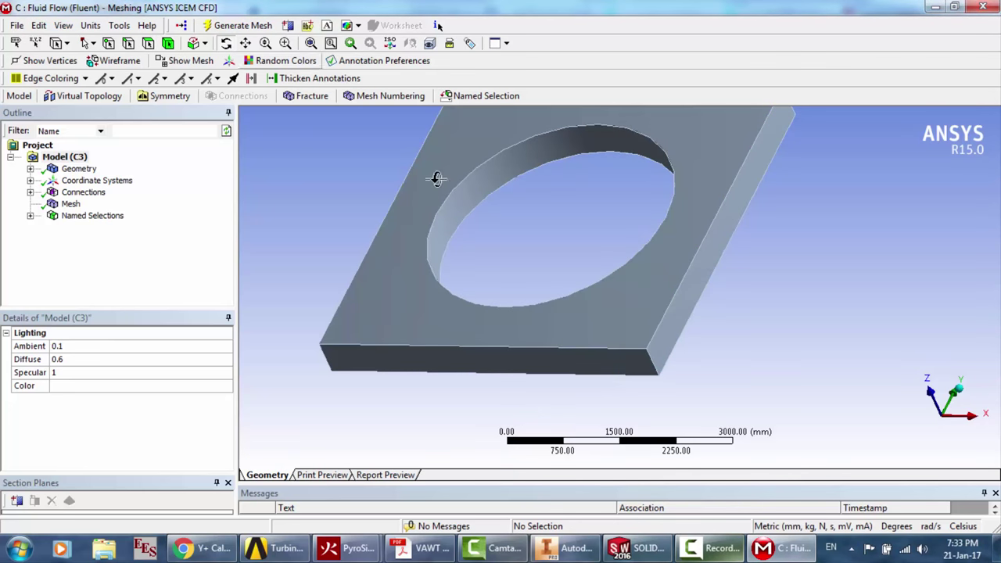
pyautogui.moveTo(431, 176); pyautogui.dragTo(639, 335)
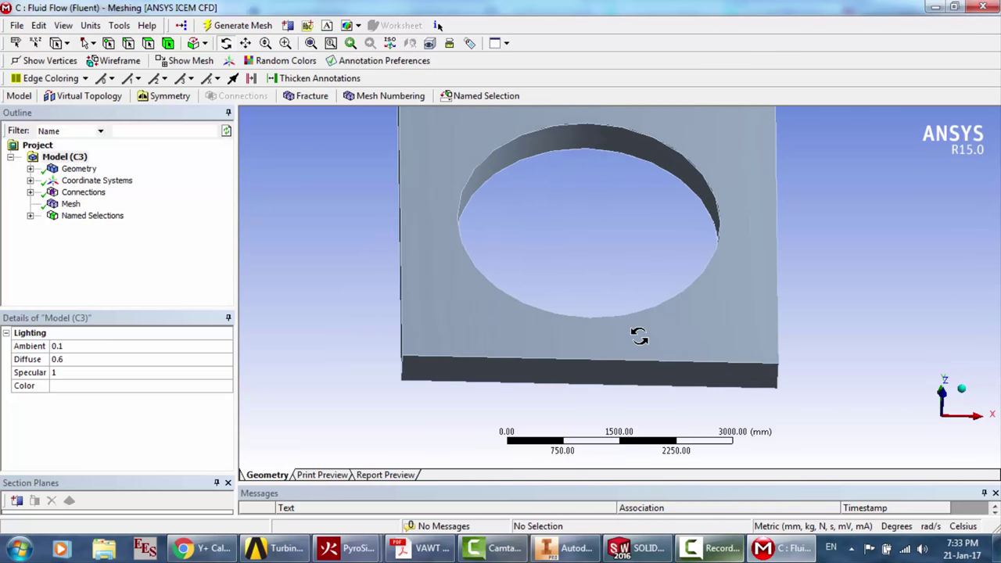
pyautogui.rightClick(580, 263)
pyautogui.click(617, 310)
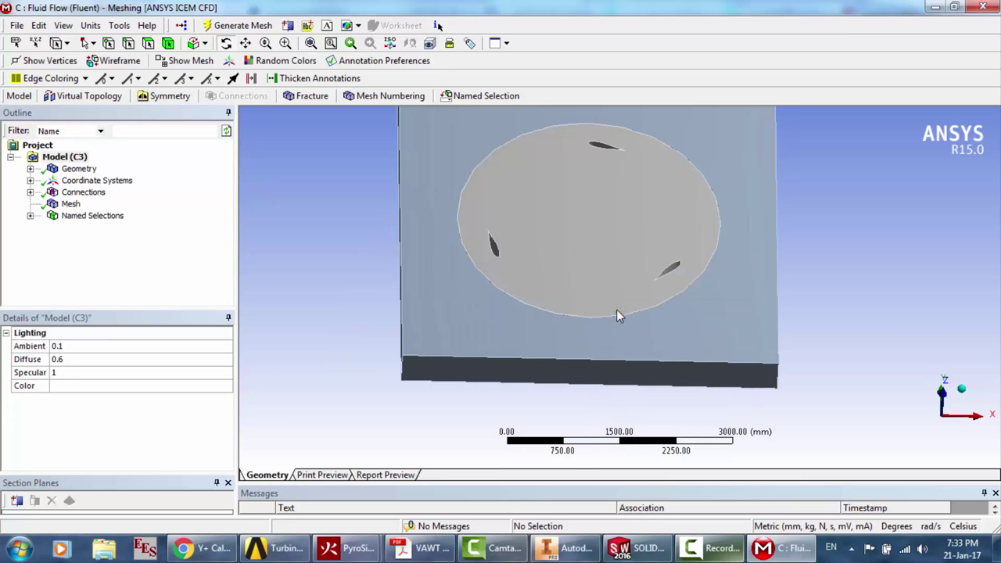
# Hide all bodies except the circular rotor domain with the three blade cutouts
pyautogui.rightClick(581, 226)
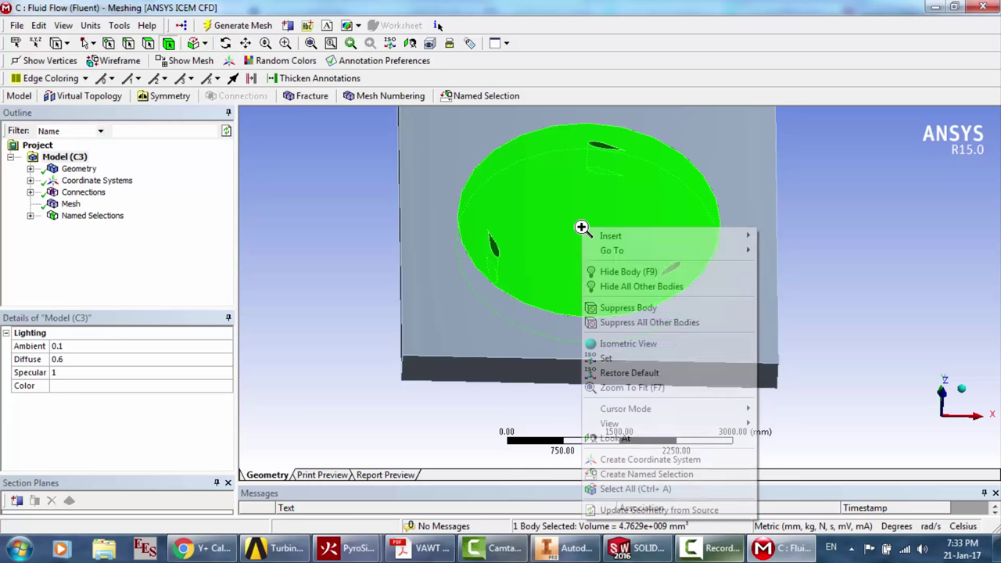
pyautogui.click(625, 287)
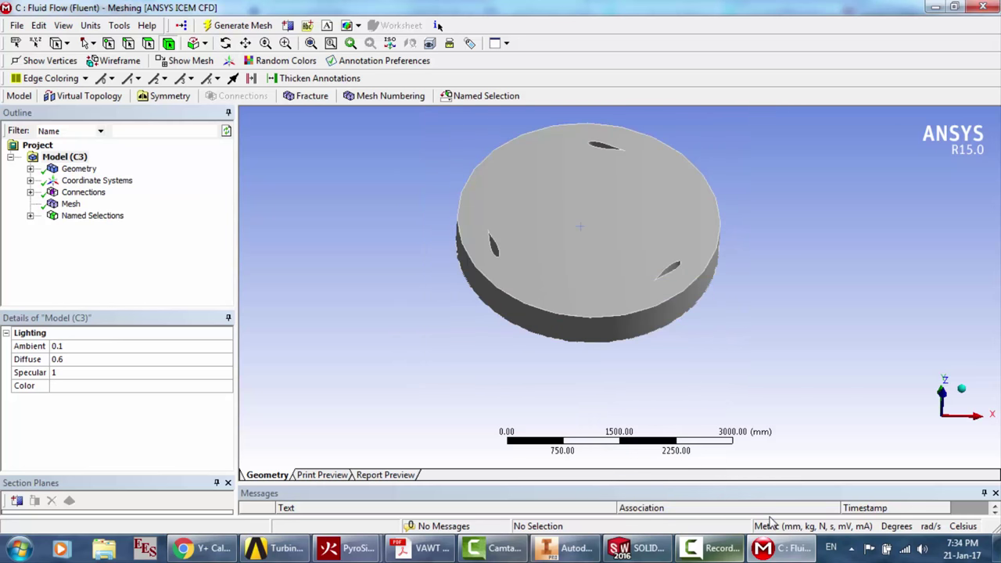
pyautogui.click(711, 548)
pyautogui.click(931, 481)
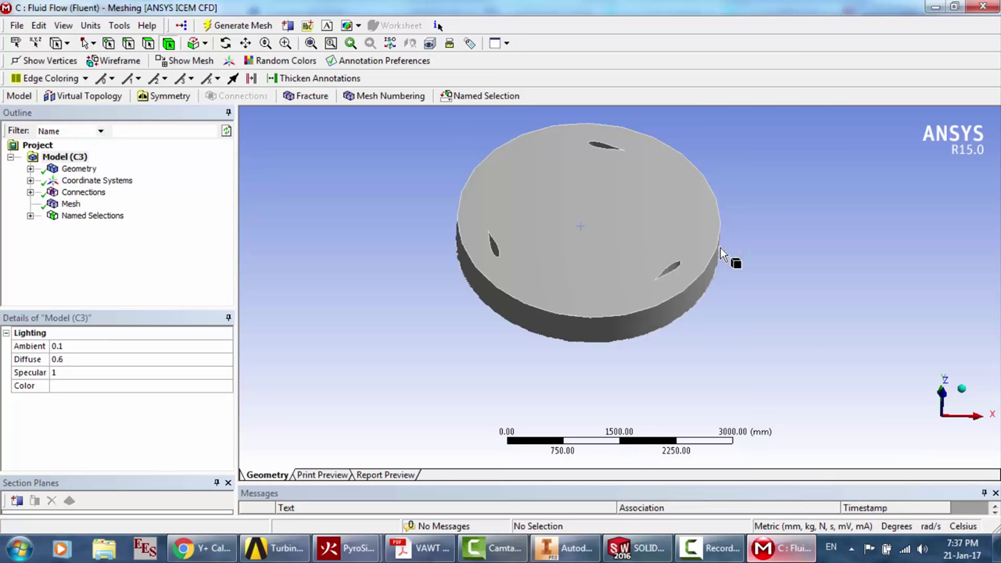
pyautogui.click(632, 228)
pyautogui.rightClick(632, 229)
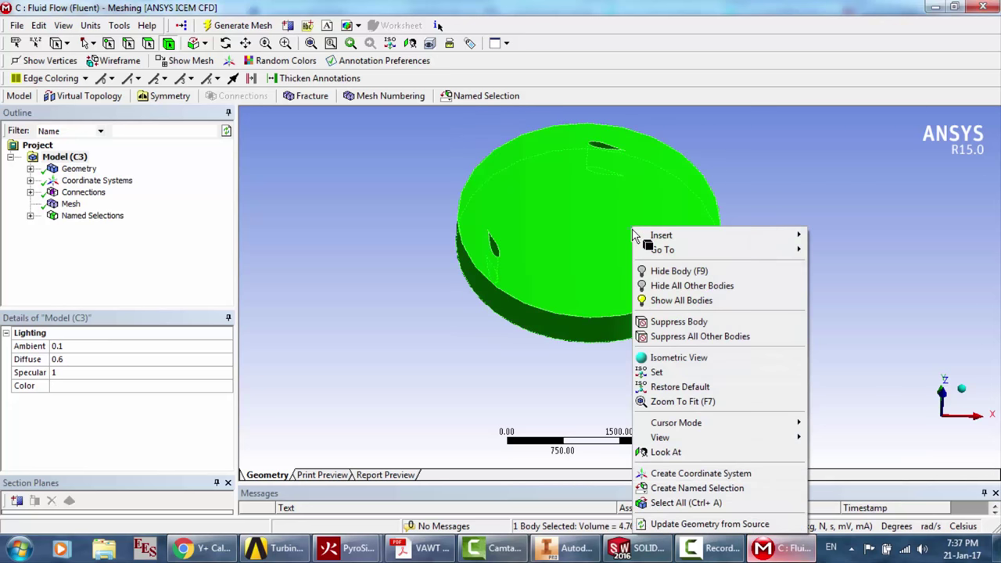
pyautogui.click(382, 225)
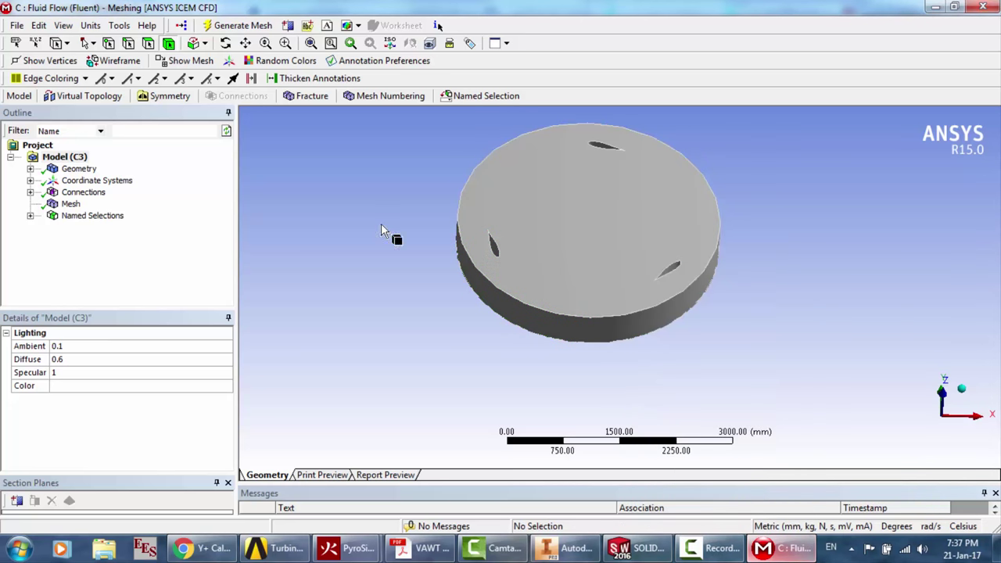
# Expand the existing named selections and create one called "Rotating domain" from the circular rotor body
pyautogui.click(30, 215)
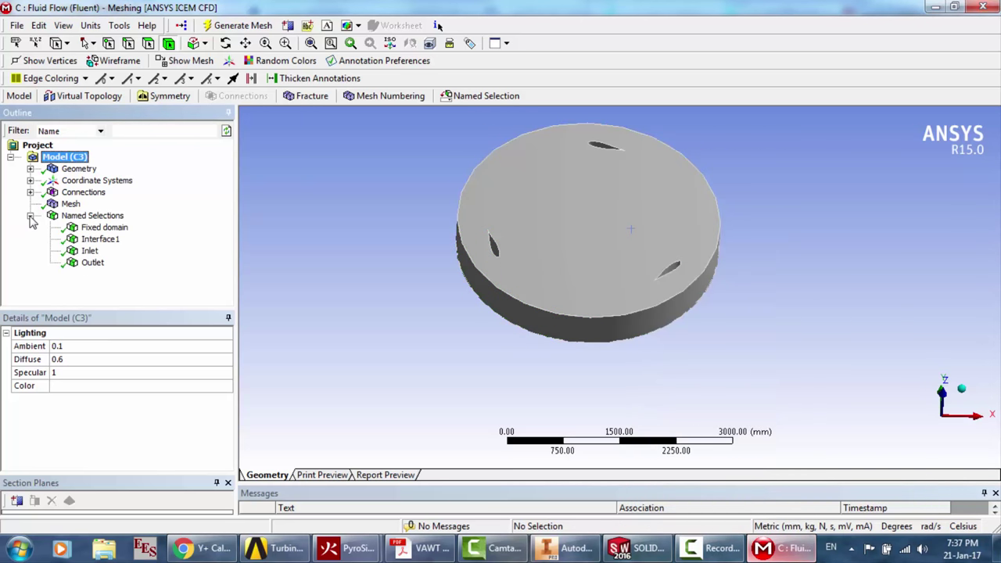
pyautogui.click(501, 231)
pyautogui.rightClick(500, 231)
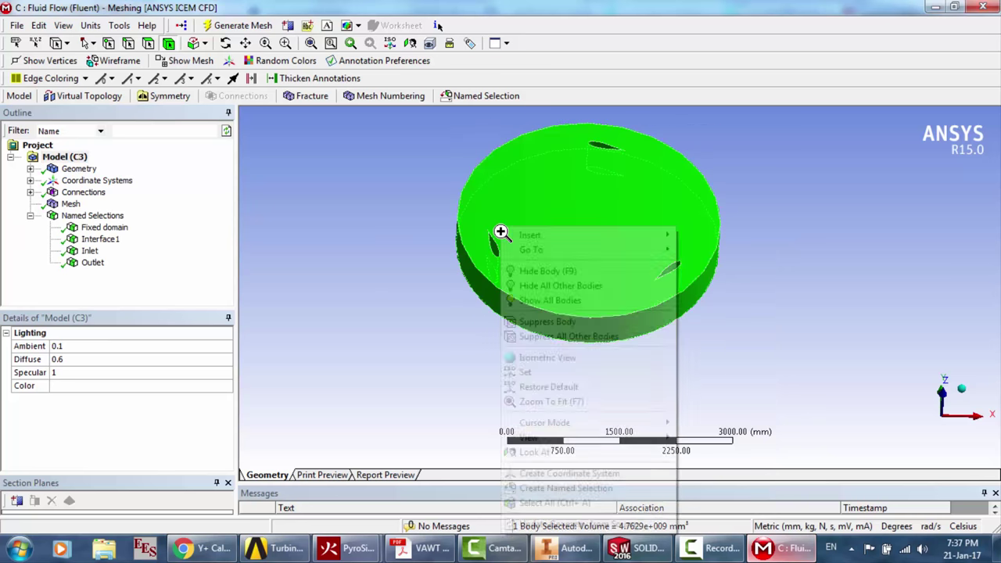
pyautogui.click(569, 488)
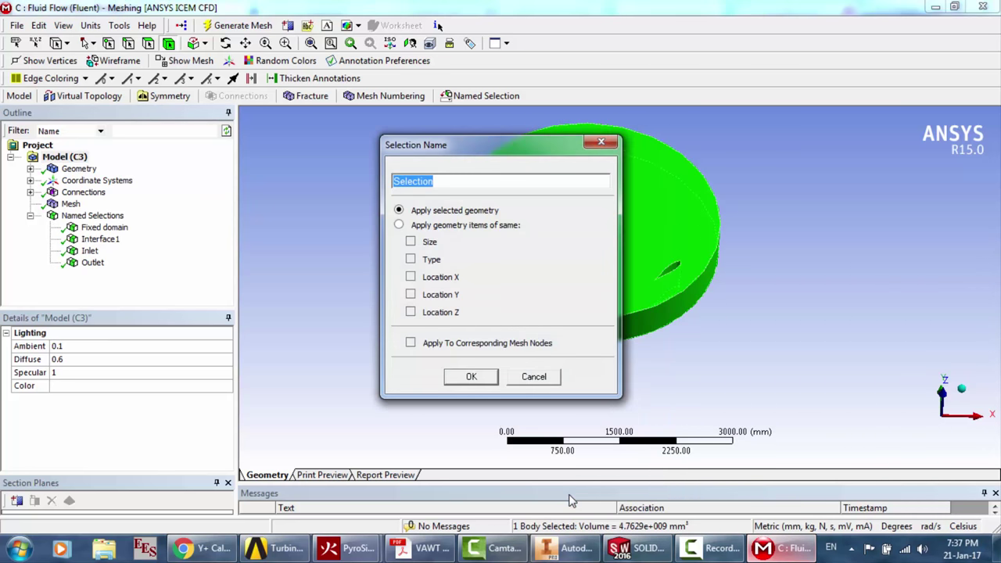
pyautogui.write('Rotating domain')
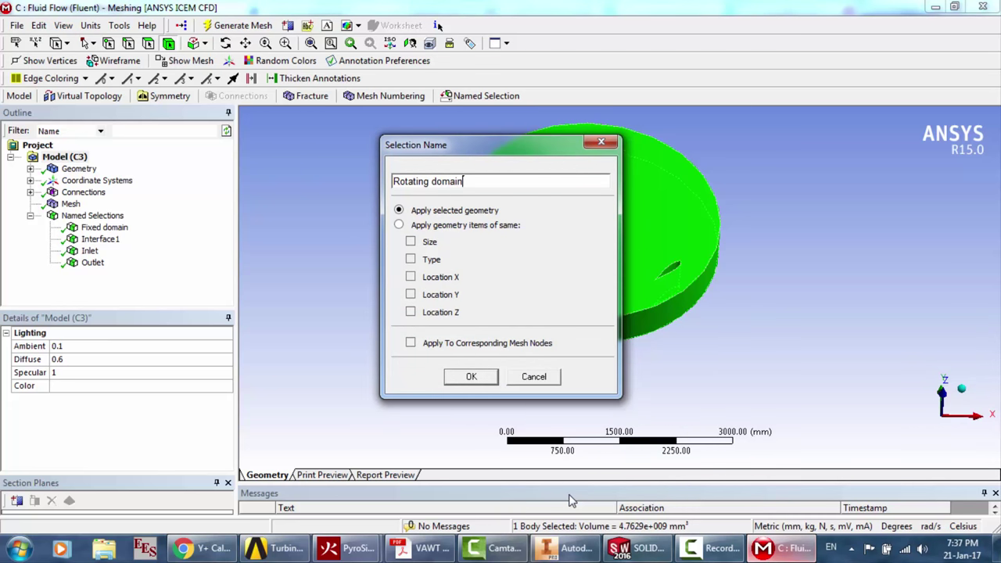
pyautogui.press('Return')
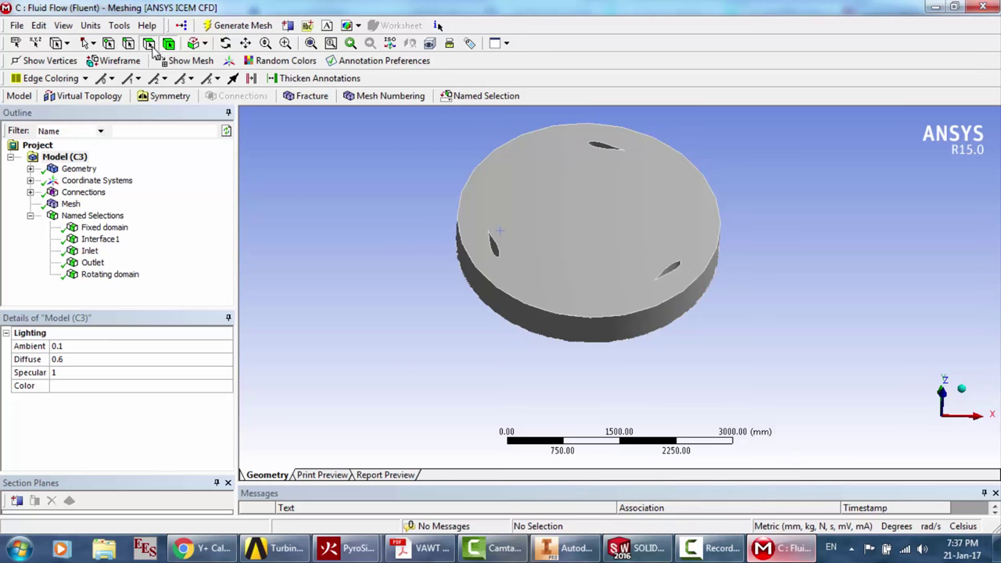
# Create a named selection called "Interface2" from the outer cylindrical face of the rotor domain
pyautogui.click(507, 315)
pyautogui.rightClick(507, 315)
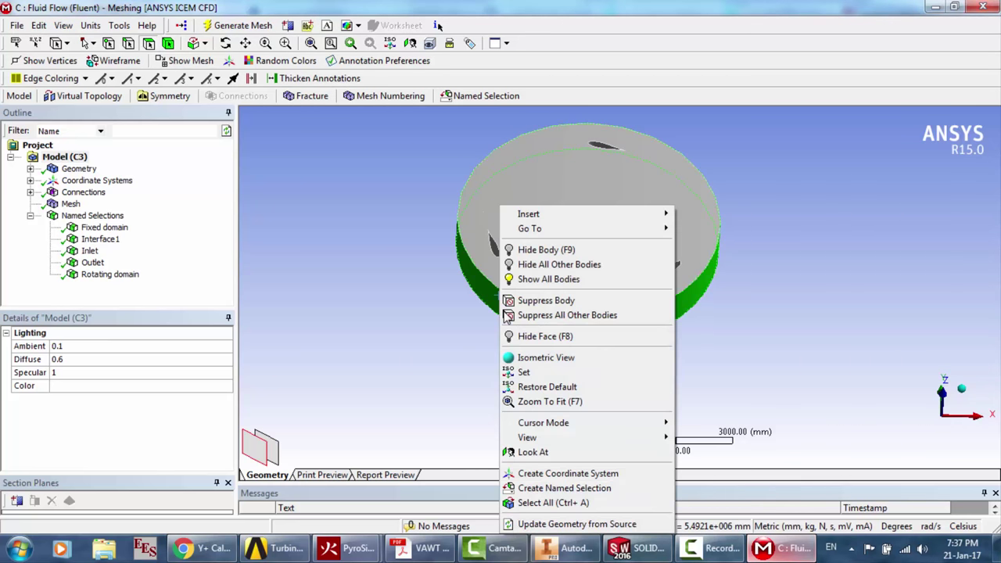
pyautogui.click(550, 488)
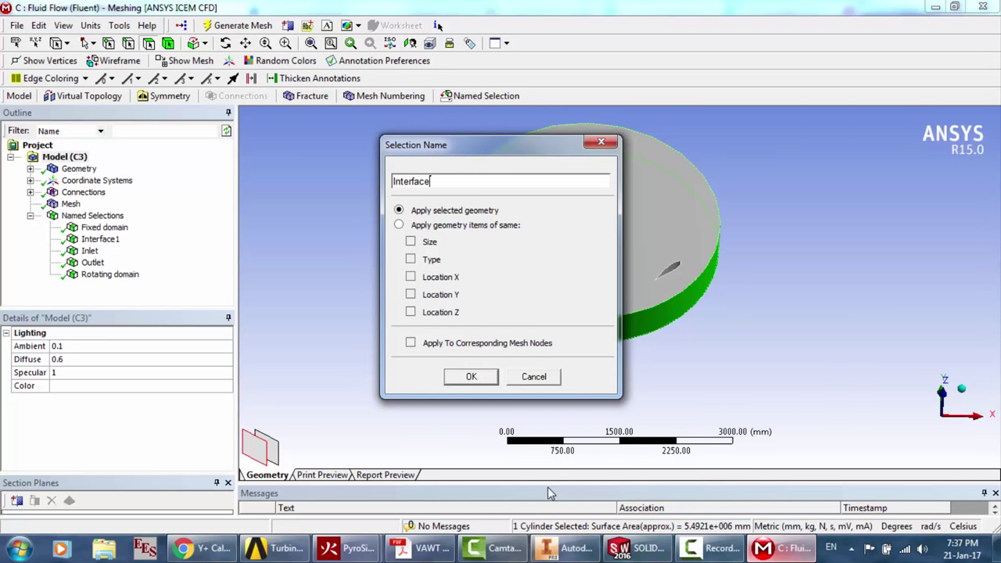
pyautogui.write('Interface2')
pyautogui.press('Return')
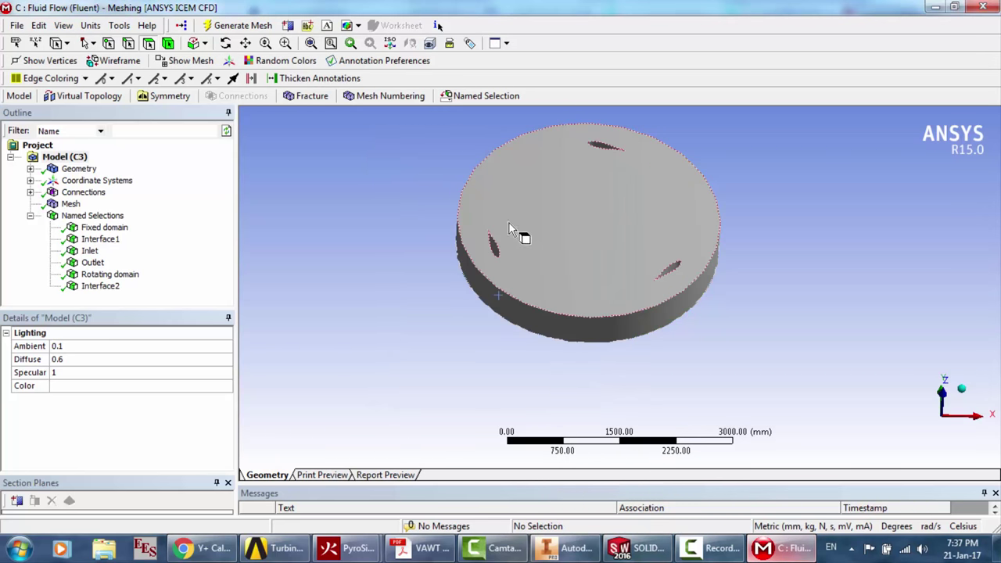
# Create a named selection called "Airfoil 1" from the inner face of the blade cutout on the rotor's negative X side
pyautogui.click(226, 43)
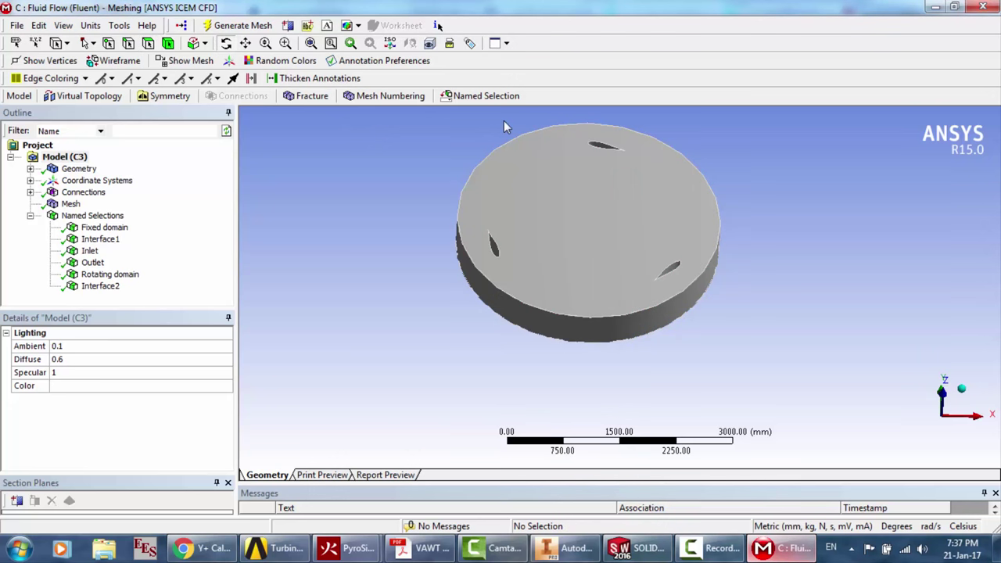
pyautogui.moveTo(648, 195); pyautogui.dragTo(653, 246)
pyautogui.scroll(3, 652, 241)
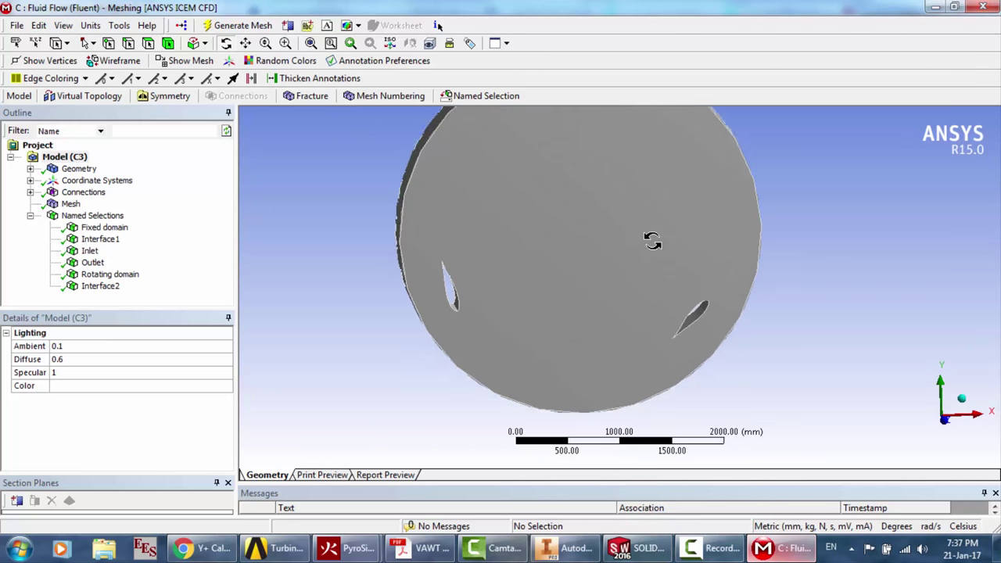
pyautogui.scroll(3, 448, 294)
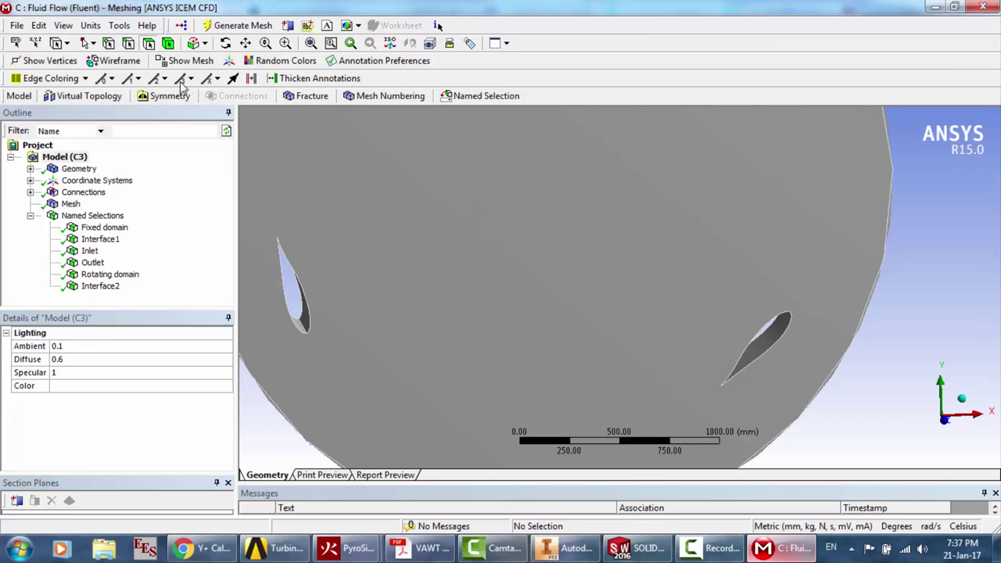
pyautogui.click(301, 323)
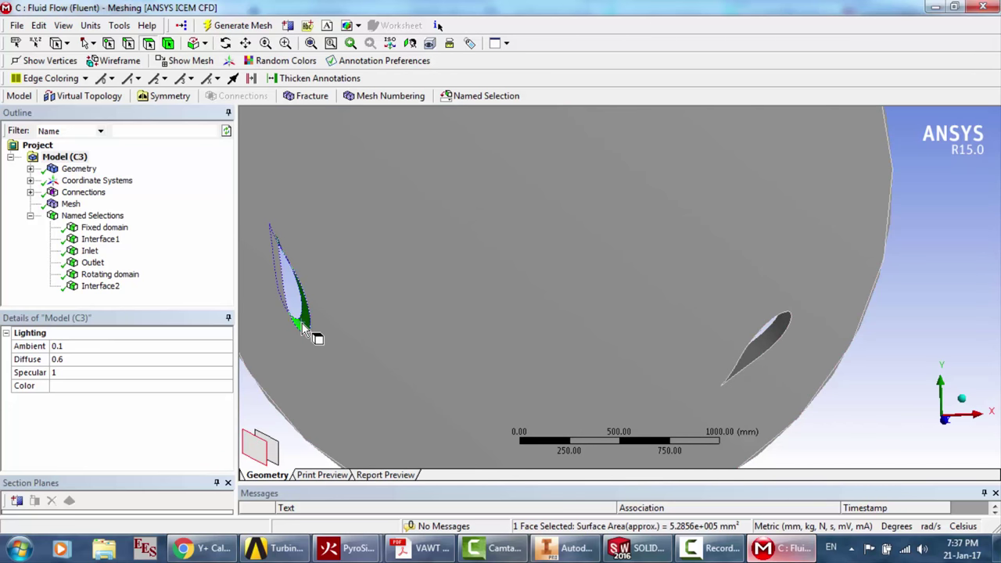
pyautogui.rightClick(301, 323)
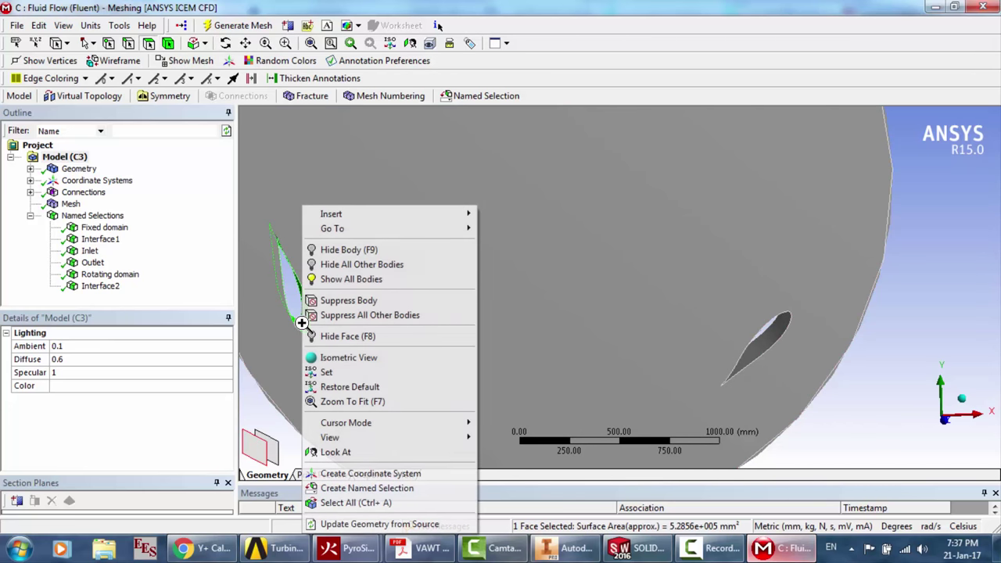
pyautogui.click(355, 488)
pyautogui.write('Airfo')
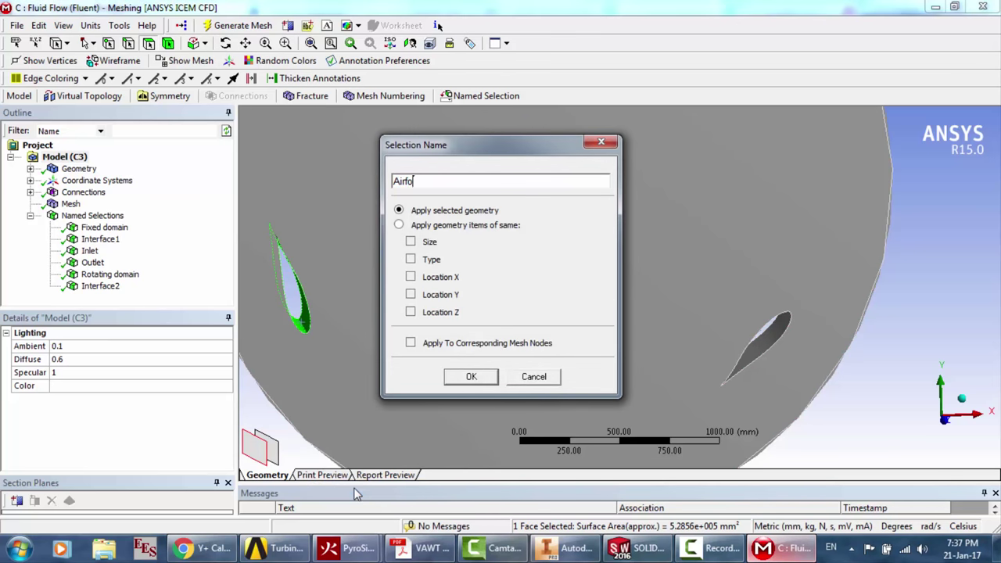
pyautogui.write('il 1')
pyautogui.press('Return')
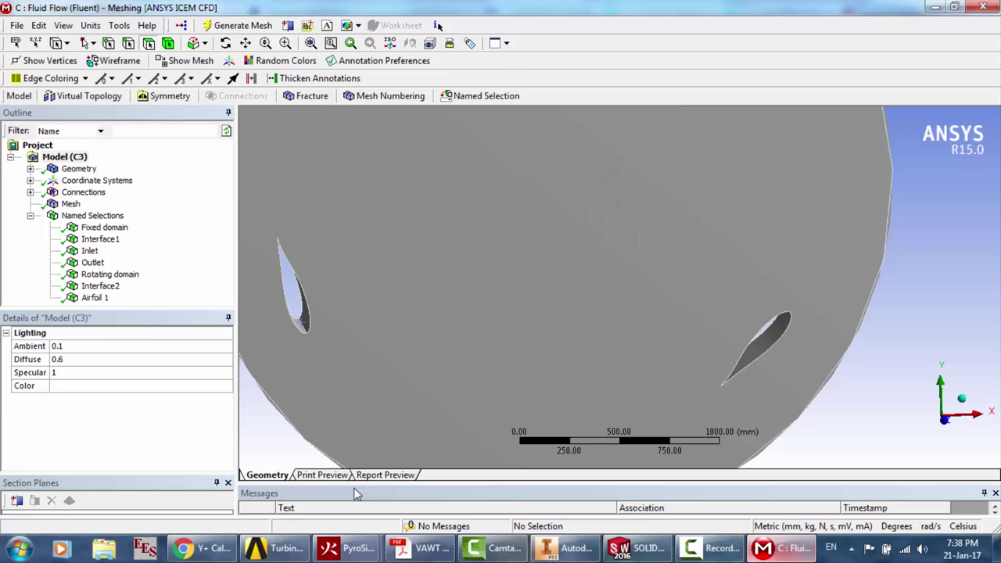
pyautogui.click(756, 353)
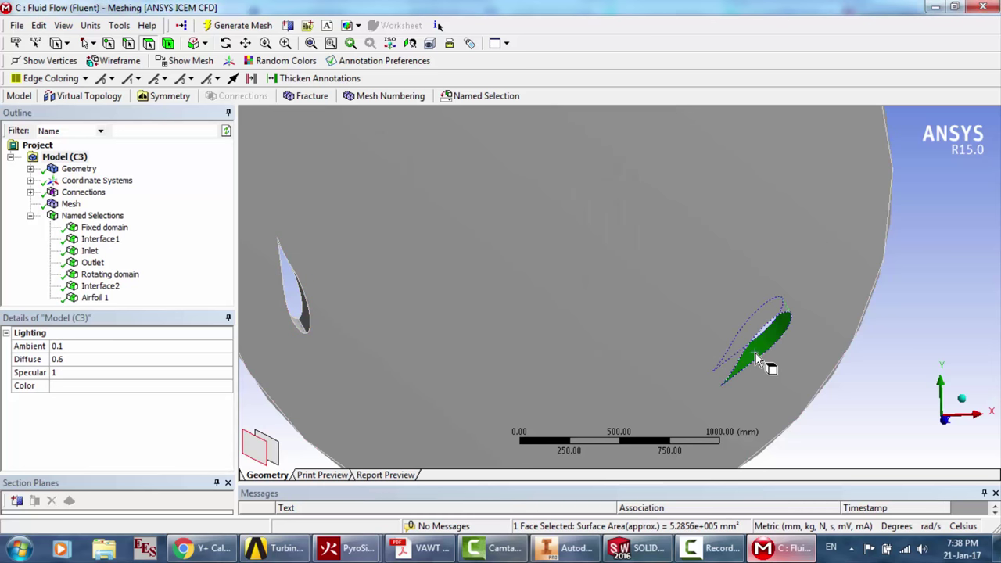
pyautogui.rightClick(755, 354)
pyautogui.click(782, 292)
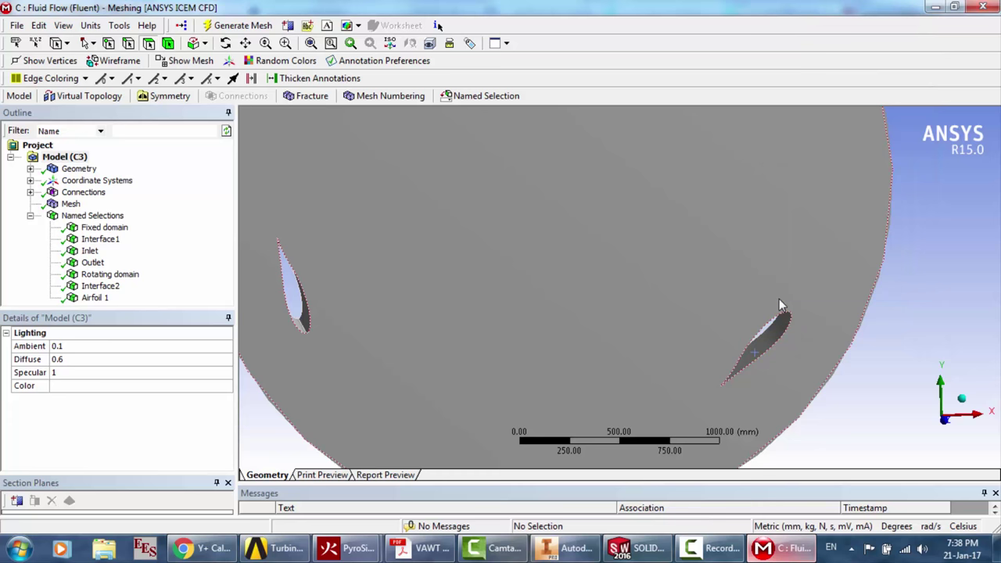
pyautogui.rightClick(775, 329)
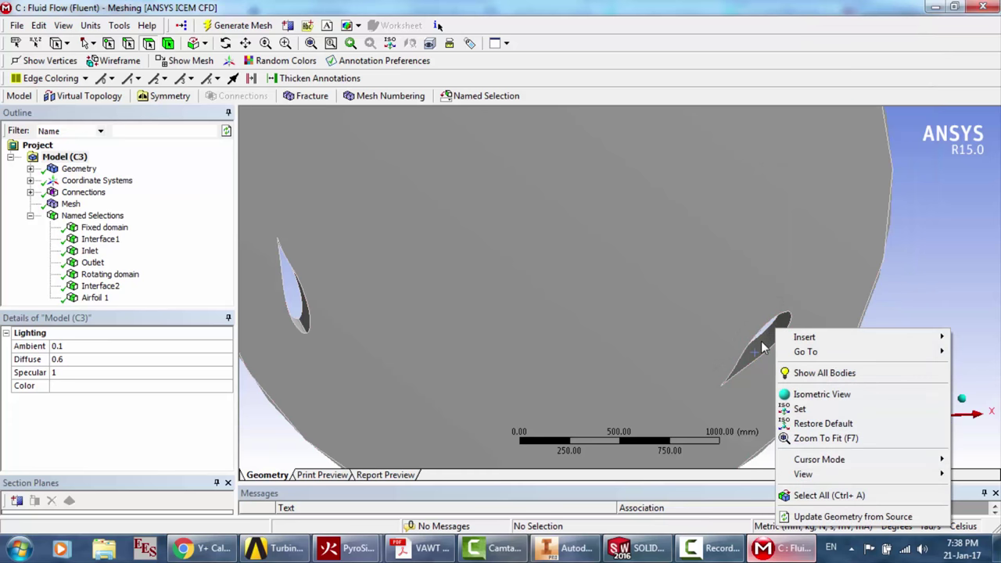
# Create a named selection called "Airfoil2" from the inner face of the blade cutout on the rotor's positive X side
pyautogui.click(761, 341)
pyautogui.rightClick(761, 341)
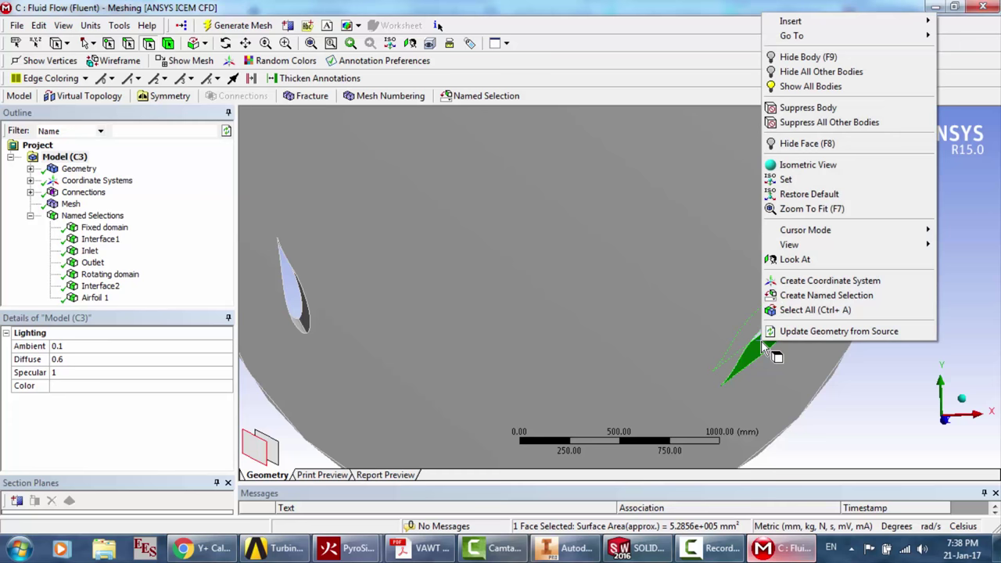
pyautogui.click(791, 295)
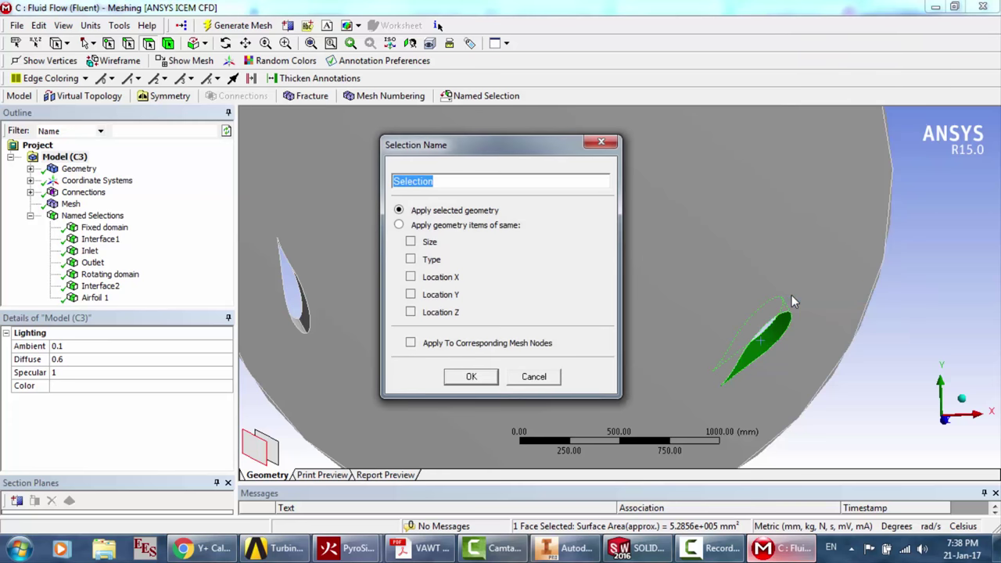
pyautogui.write('Airfoil2')
pyautogui.press('Return')
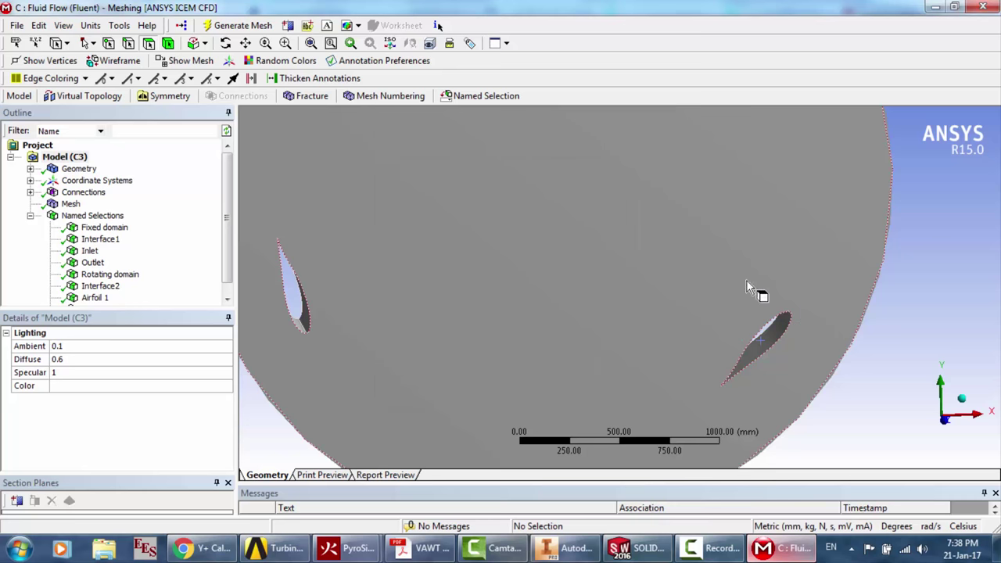
# Create a named selection called "Airfoil3" from the inner face of the blade cutout near the rotor's positive Y edge
pyautogui.click(601, 219)
pyautogui.scroll(-5, 602, 222)
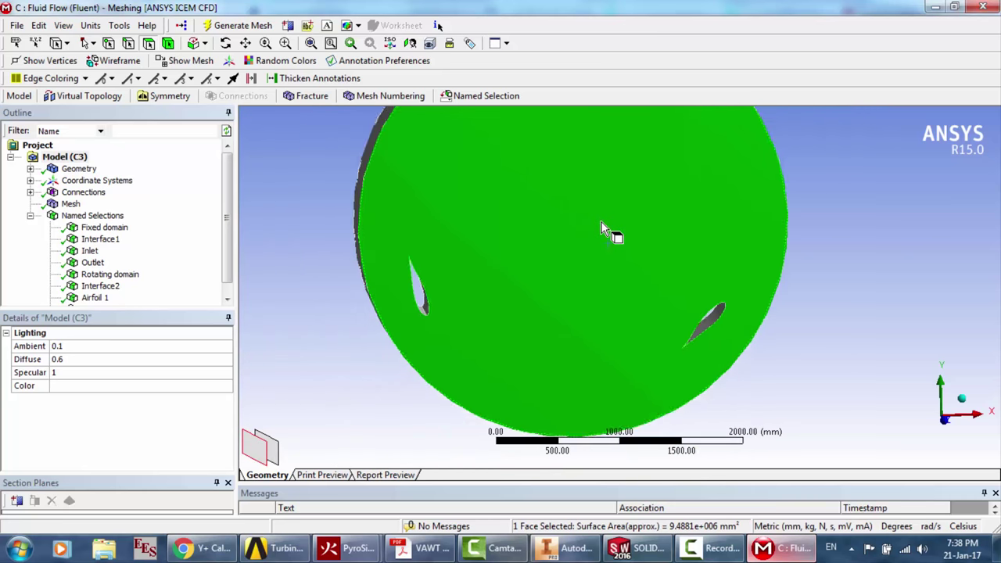
pyautogui.click(602, 151)
pyautogui.rightClick(600, 149)
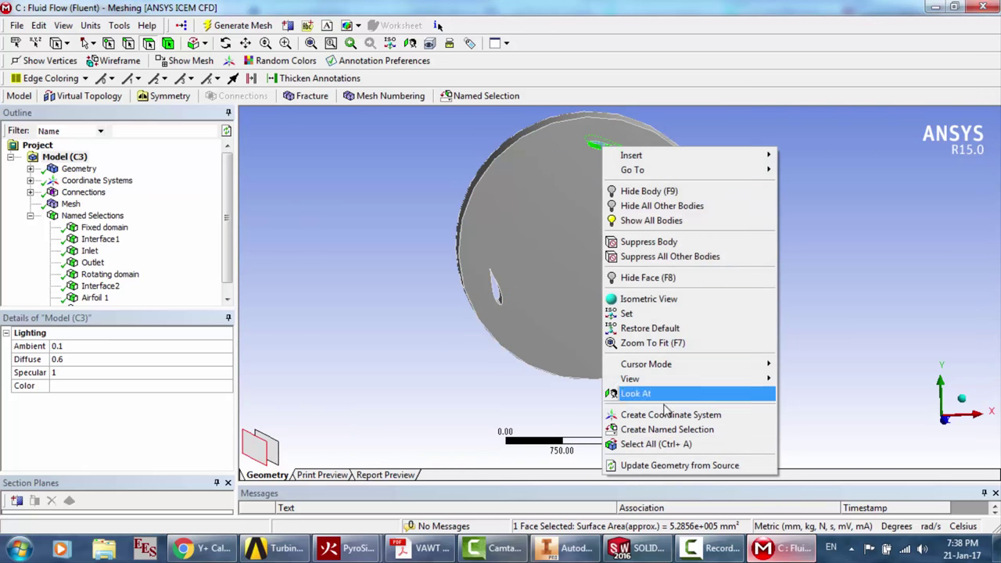
pyautogui.click(666, 431)
pyautogui.write('Airfoil3')
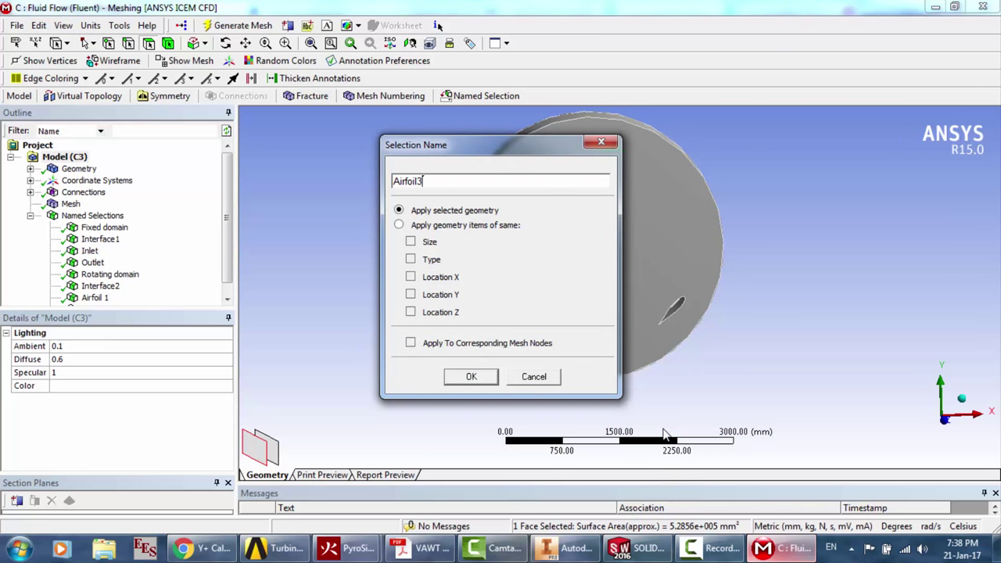
pyautogui.press('Return')
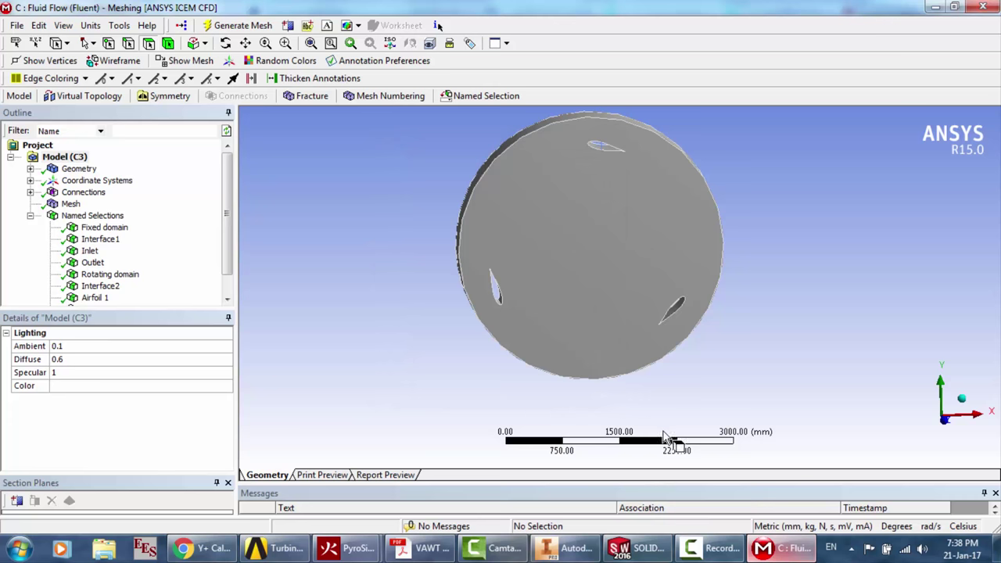
# Show all bodies again and tilt the model to view the rotor inside the square outer domain
pyautogui.rightClick(336, 207)
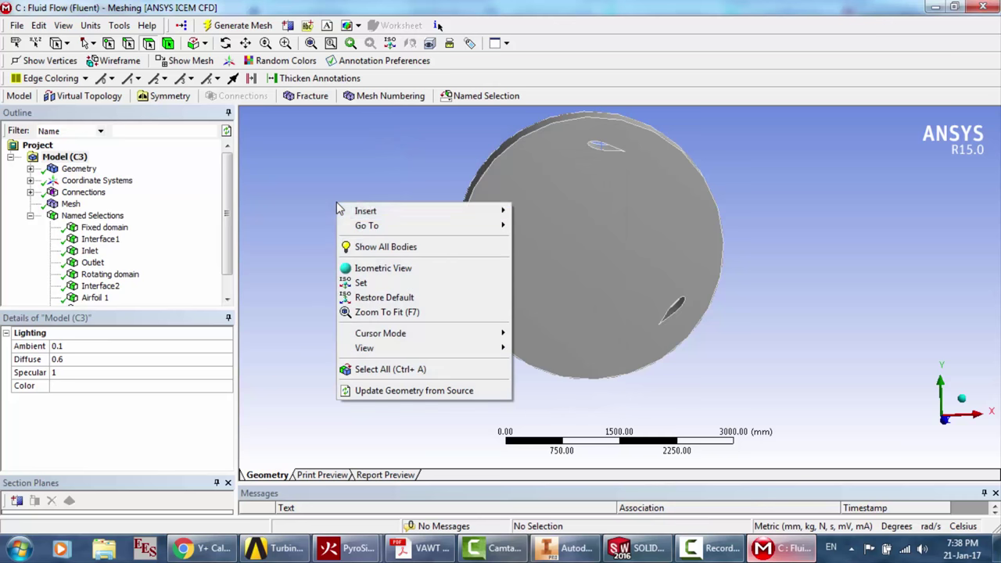
pyautogui.click(382, 248)
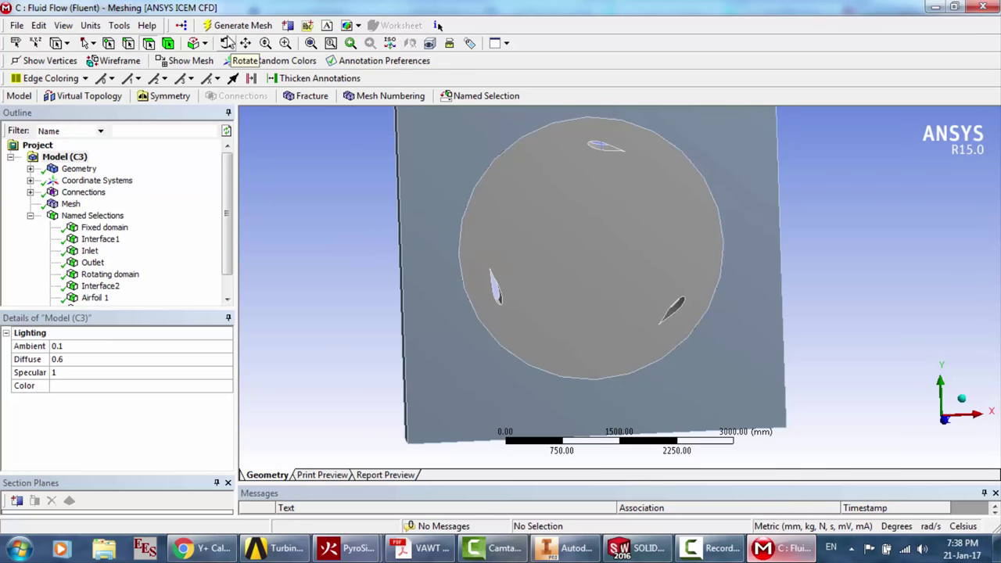
pyautogui.moveTo(541, 240); pyautogui.dragTo(566, 251)
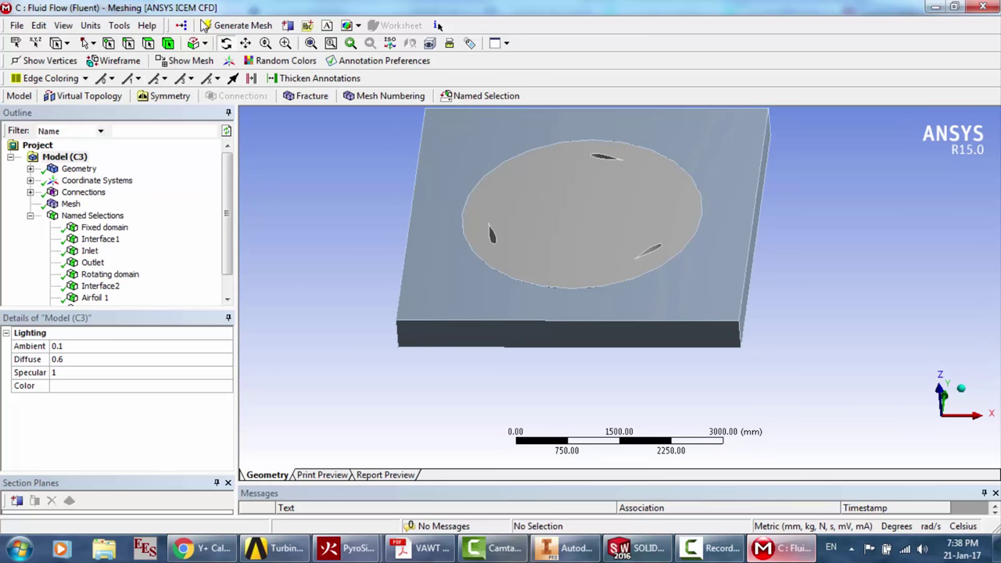
# Close the mesh editor and update the Mesh component of Fluid Flow (Fluent) system C in Workbench
pyautogui.click(987, 7)
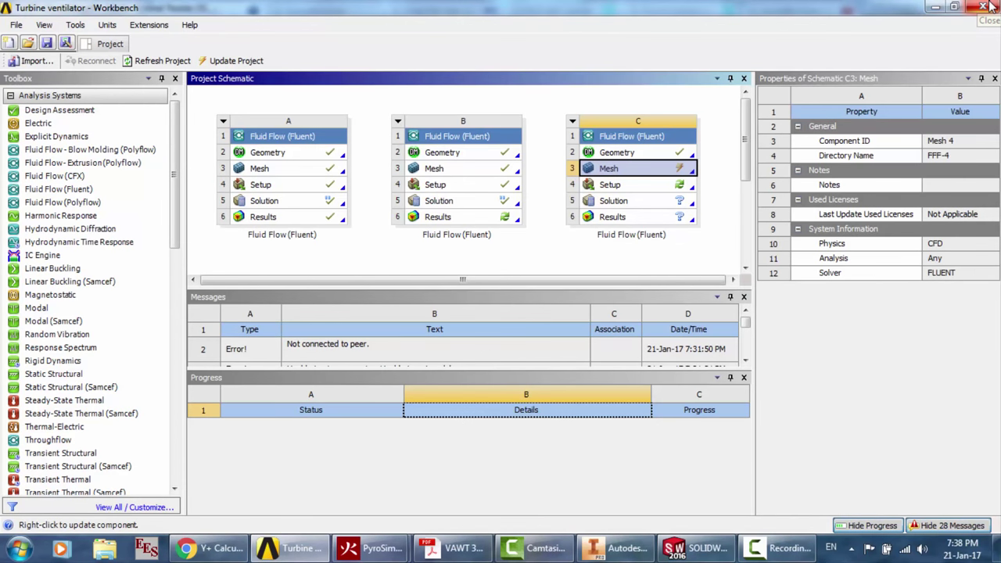
pyautogui.rightClick(648, 175)
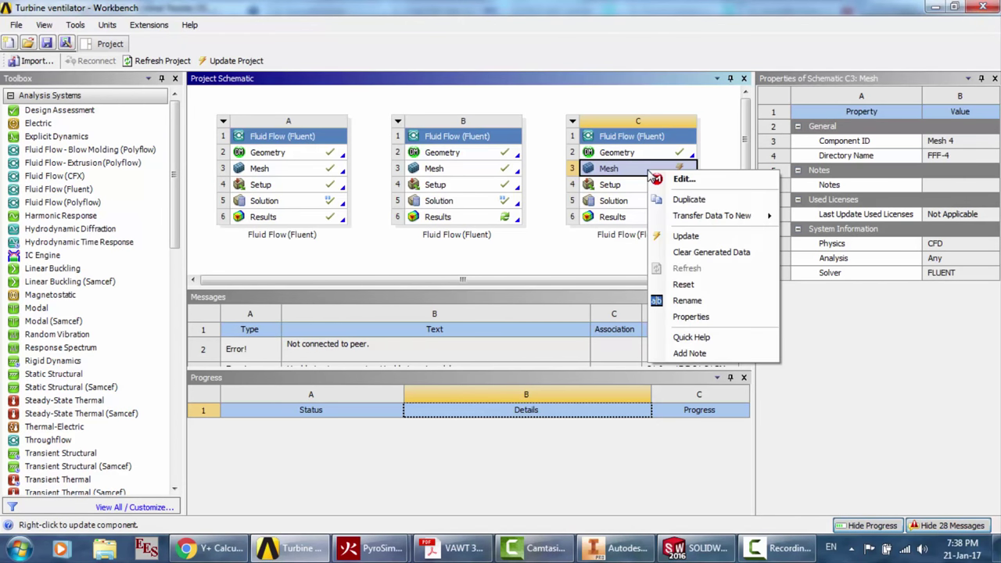
pyautogui.click(677, 236)
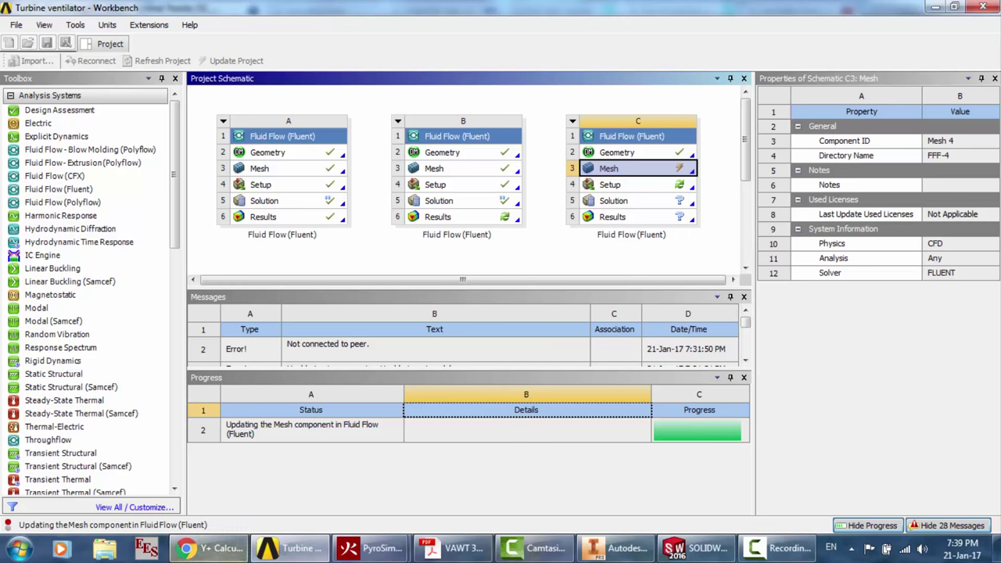
# Switch to Chrome and examine the flow inputs and wall spacing output on the Pointwise Y+ calculator page
pyautogui.click(205, 548)
pyautogui.scroll(2, 295, 316)
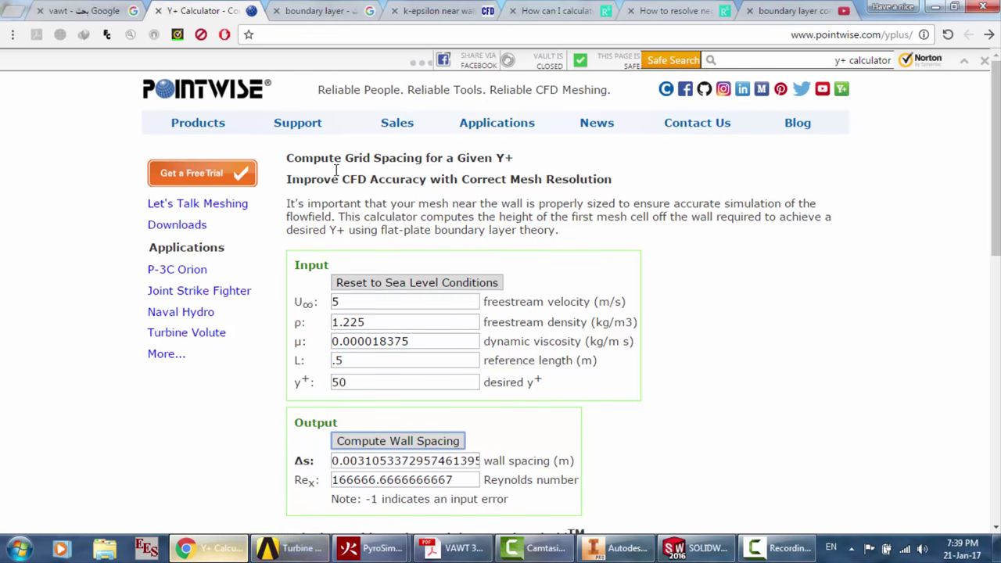
pyautogui.scroll(-2, 686, 264)
pyautogui.scroll(-1, 686, 266)
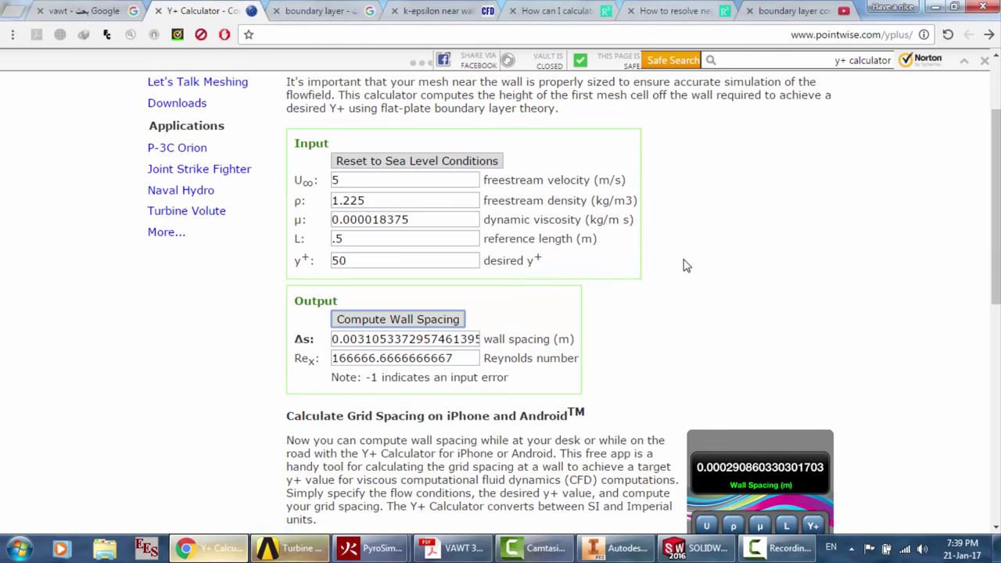
pyautogui.scroll(-1, 685, 266)
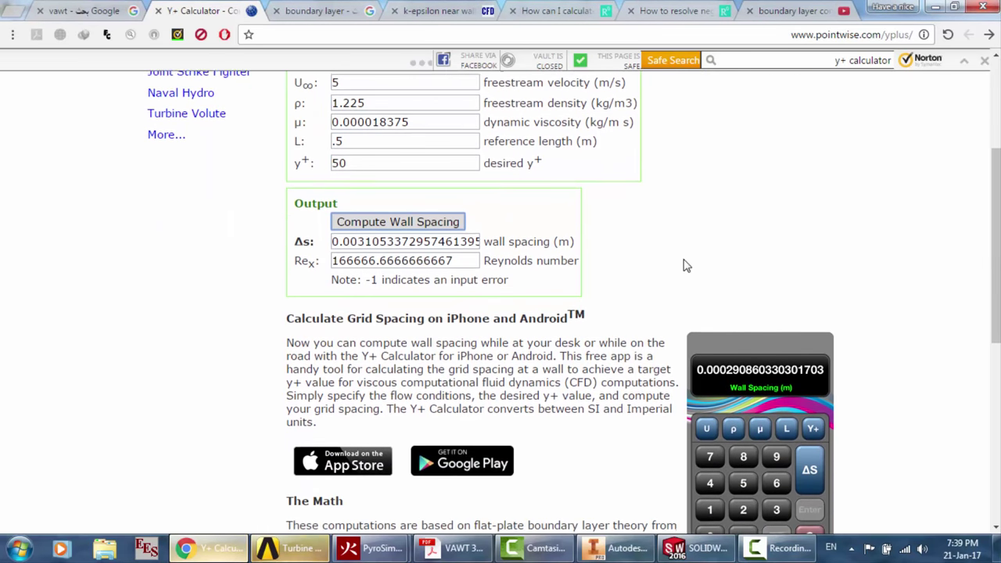
pyautogui.scroll(5, 684, 266)
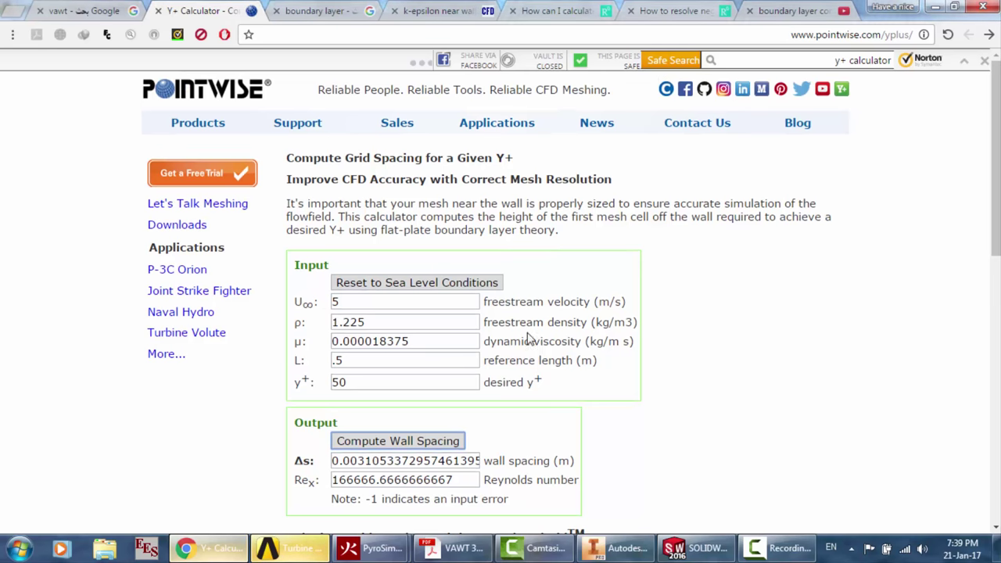
pyautogui.click(809, 347)
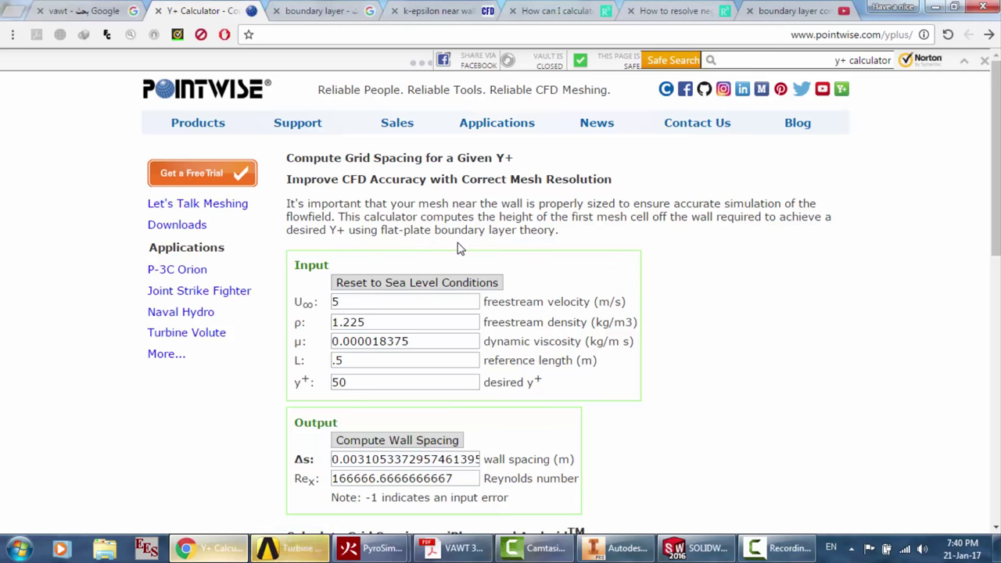
pyautogui.scroll(-2, 453, 279)
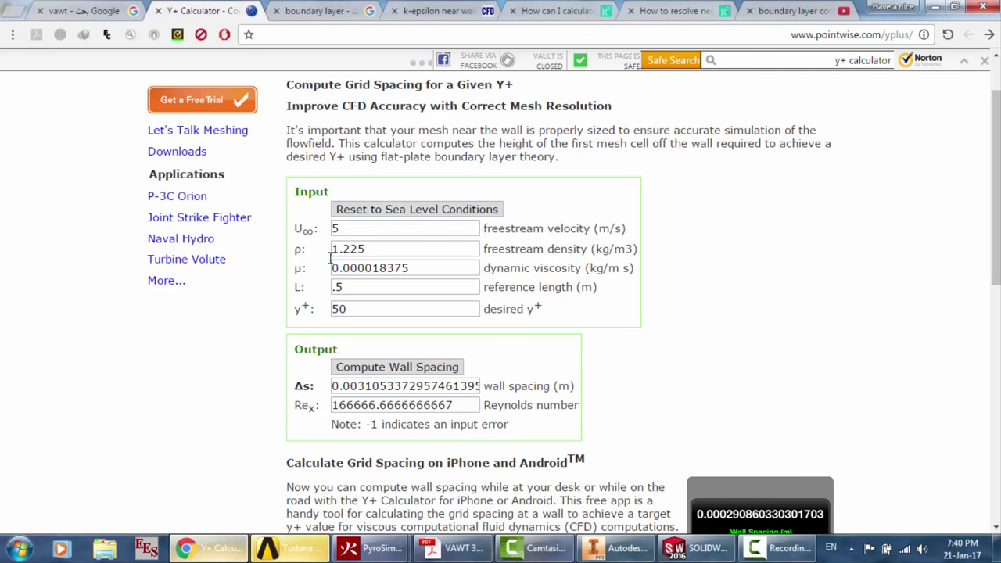
# Switch to Workbench and check the update status of system C's Mesh component
pyautogui.hotkey('alt', 'Tab')
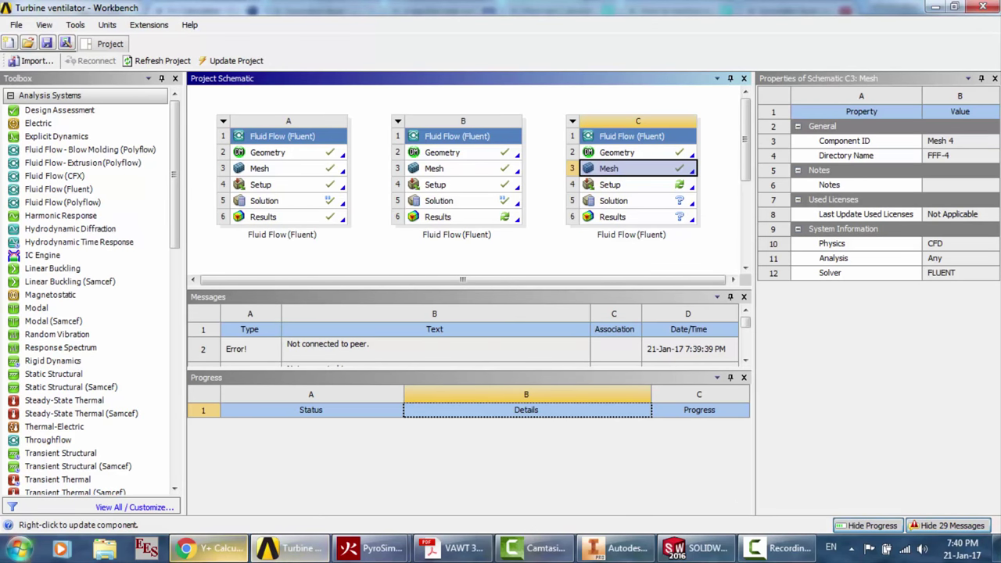
pyautogui.press('super')
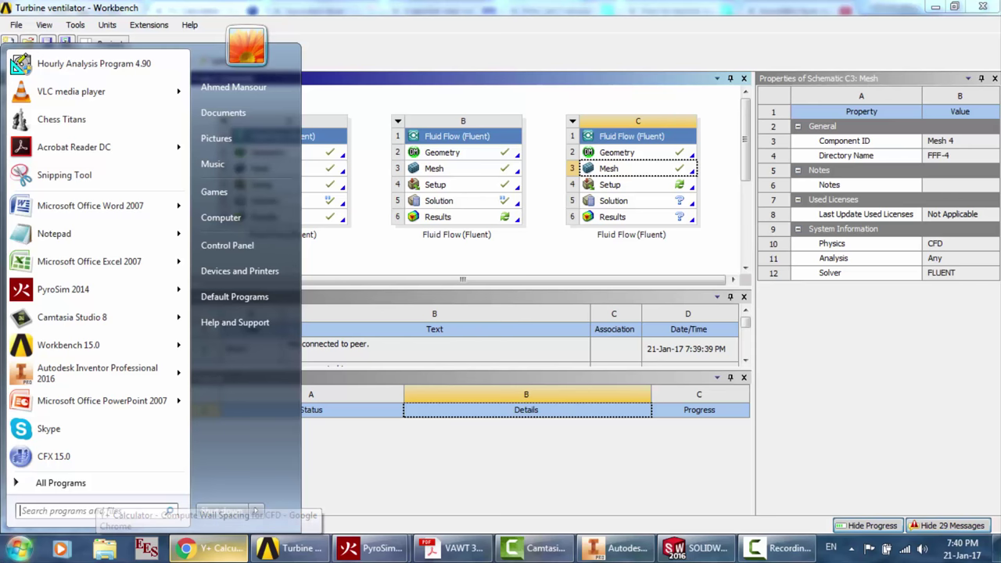
# Switch to Chrome and load google.com in the tab holding the vawt image search
pyautogui.click(224, 547)
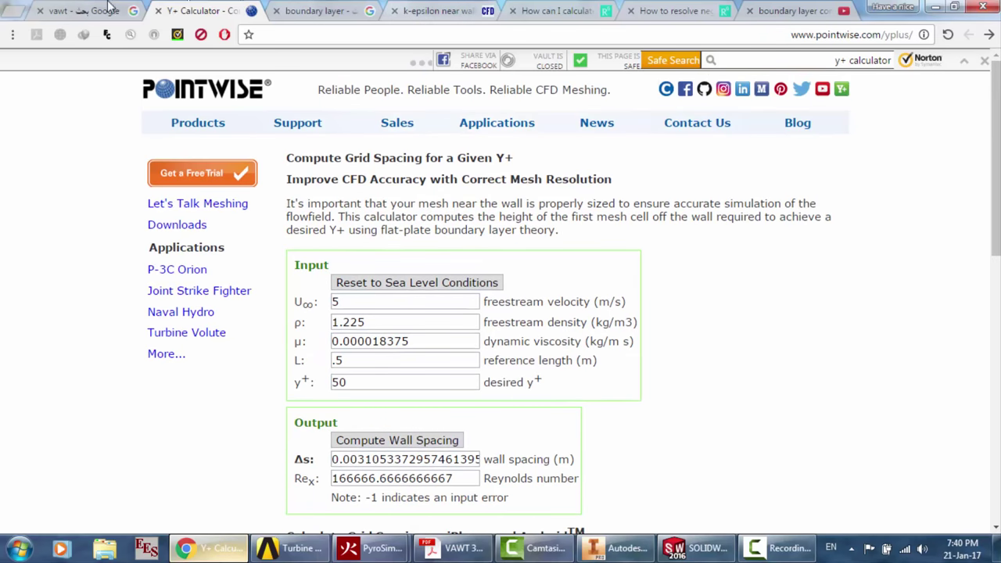
pyautogui.click(91, 8)
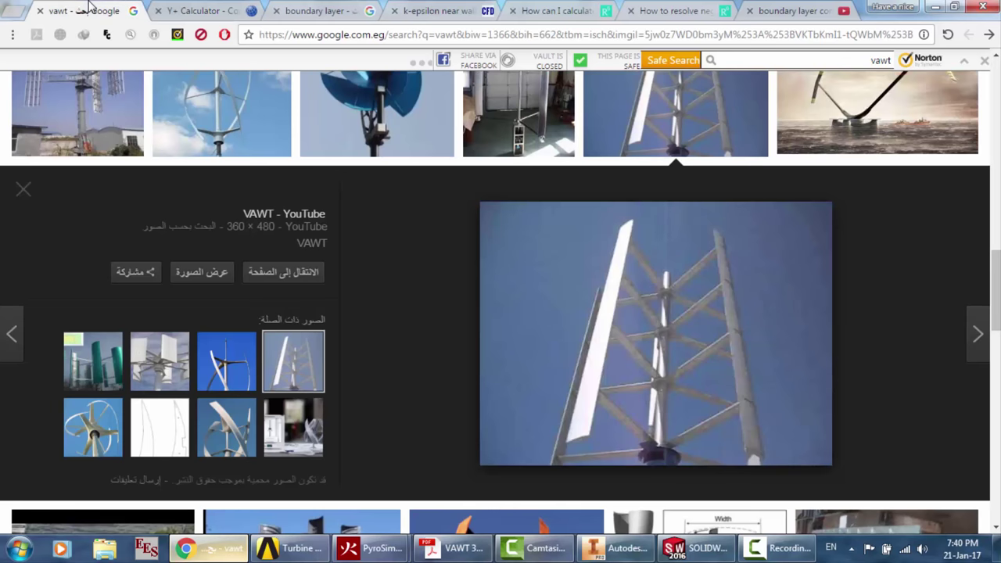
pyautogui.click(613, 34)
pyautogui.write('google.com')
pyautogui.press('Return')
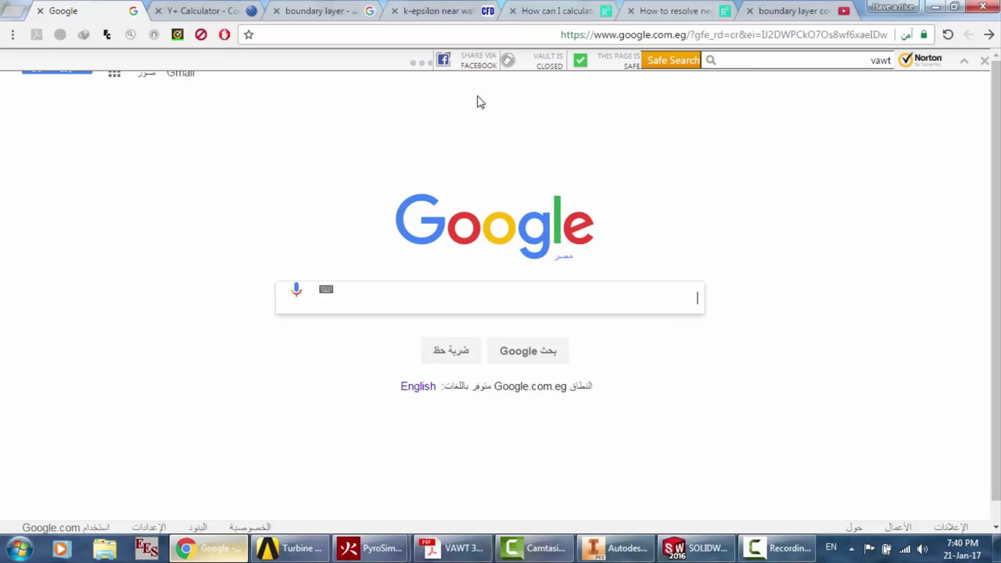
# Review the Y+ calculator page again and return to the Google home page
pyautogui.click(180, 7)
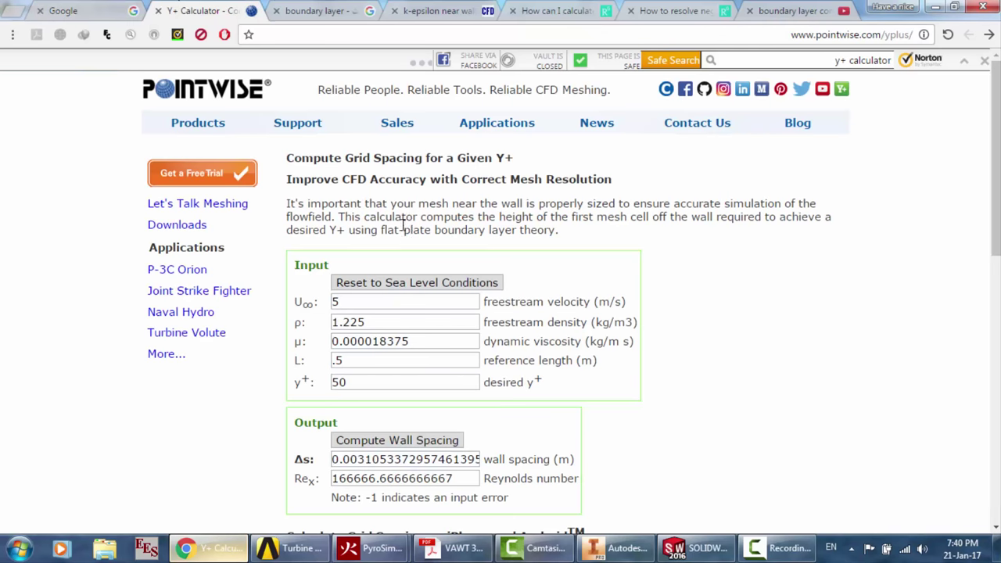
pyautogui.click(97, 7)
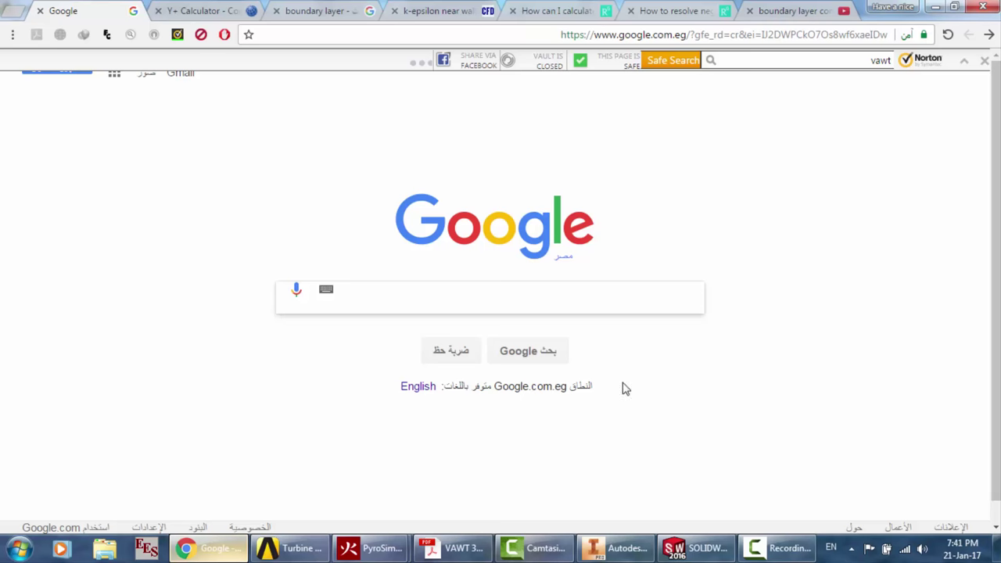
pyautogui.click(778, 547)
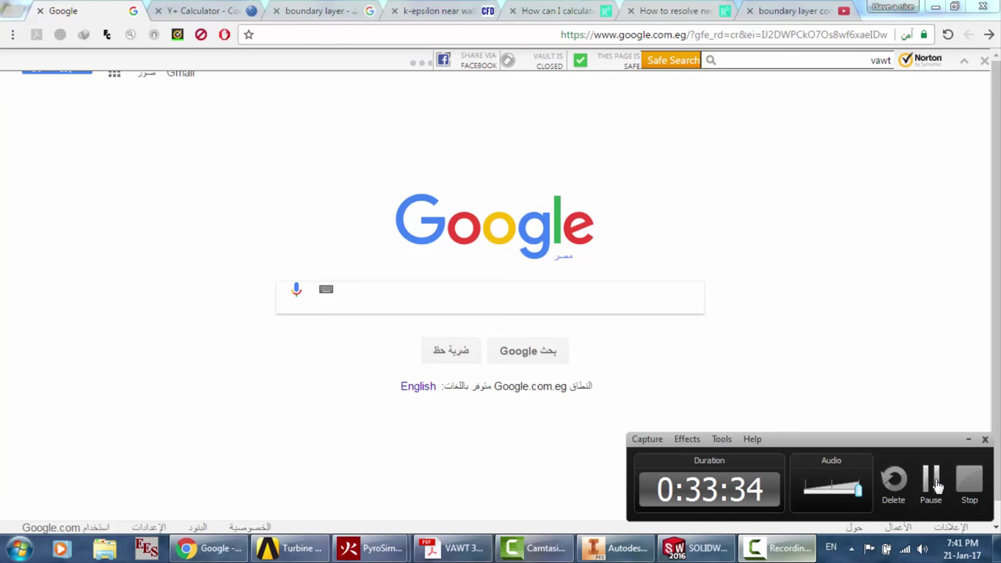
# Switch to Adobe Acrobat Reader and skim Thesis on suction.pdf from the title page through the boundary layer and transition figures
pyautogui.click(453, 547)
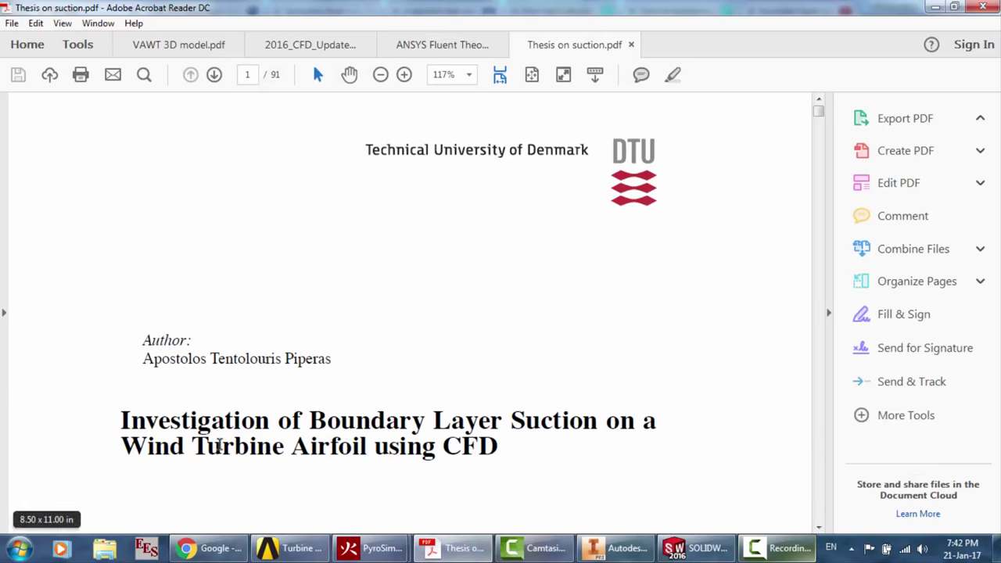
pyautogui.scroll(-1, 219, 445)
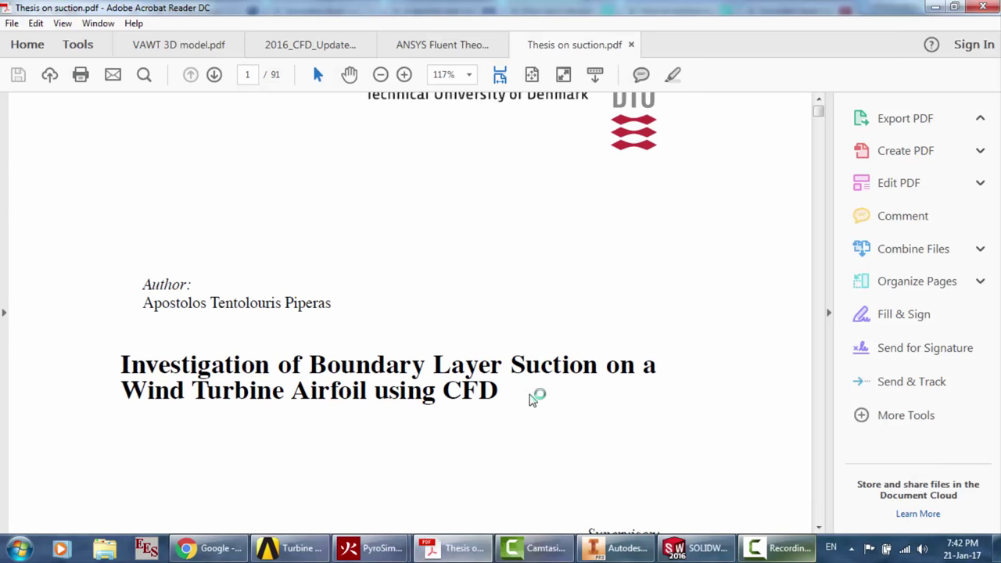
pyautogui.scroll(-10, 790, 156)
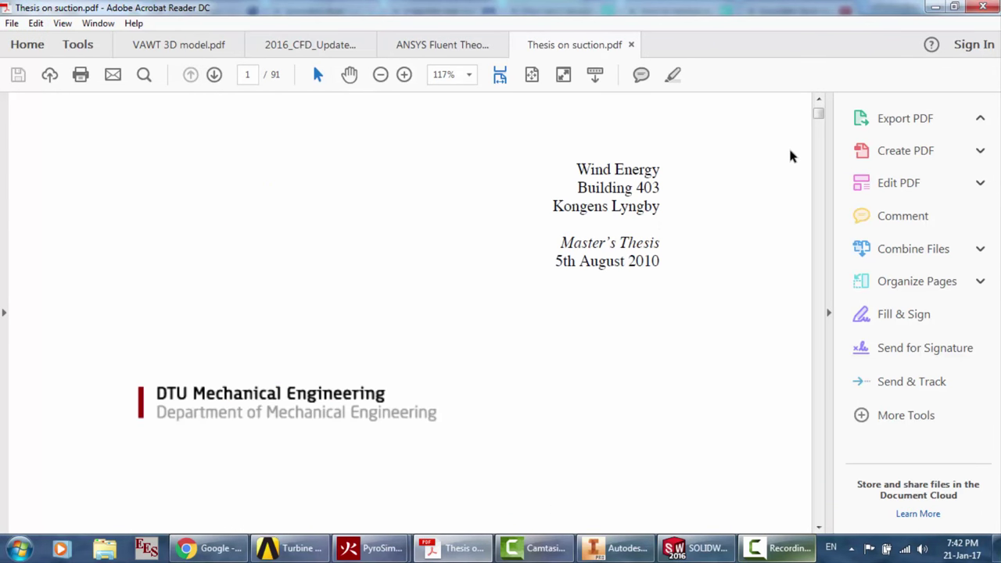
pyautogui.scroll(-5, 790, 156)
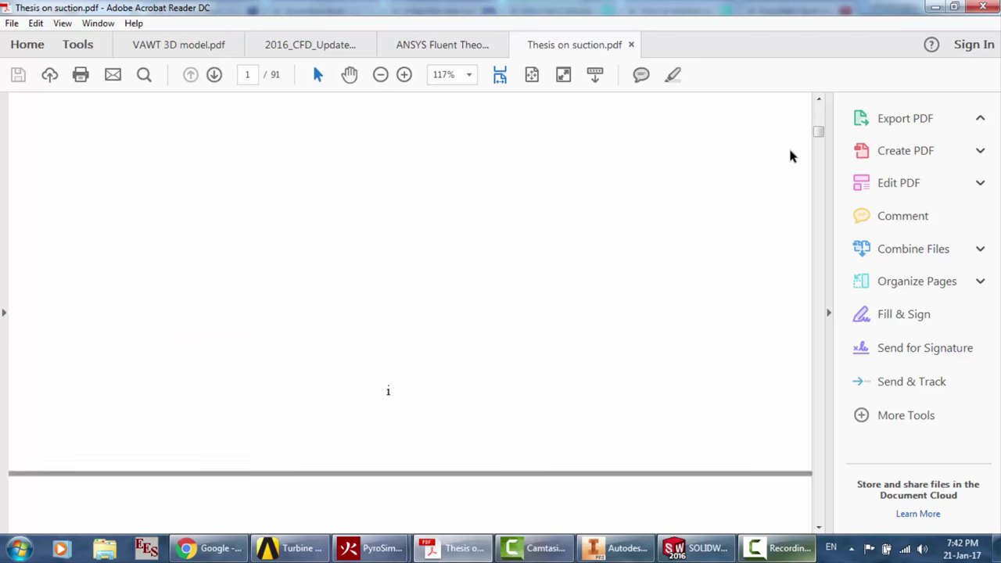
pyautogui.scroll(-15, 789, 156)
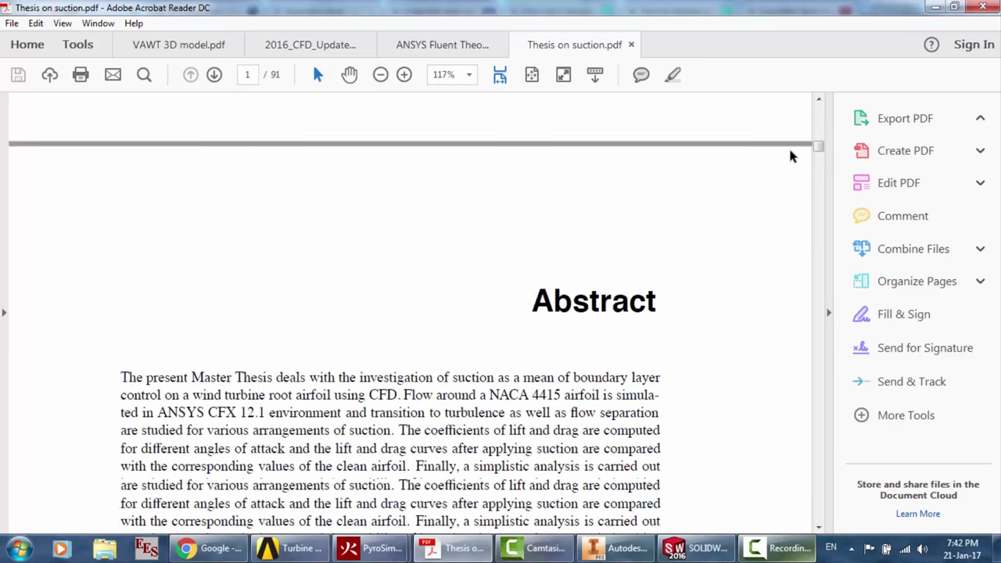
pyautogui.scroll(-20, 789, 156)
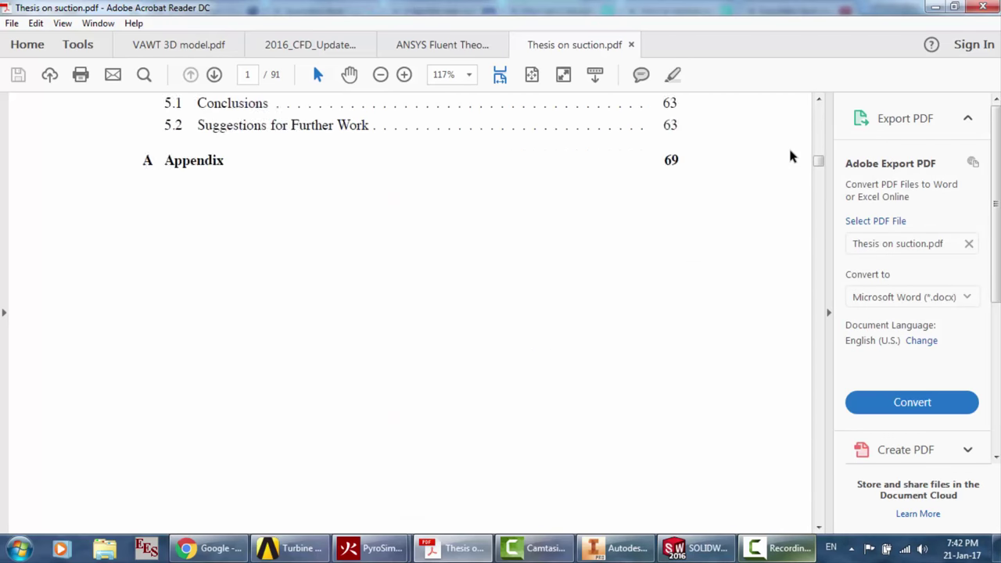
pyautogui.scroll(-20, 790, 156)
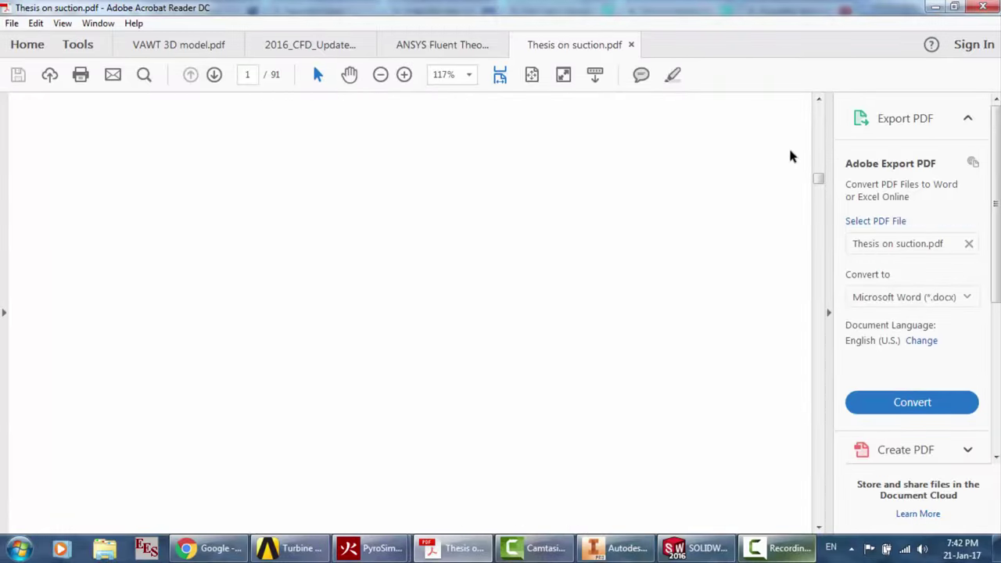
pyautogui.scroll(-20, 789, 156)
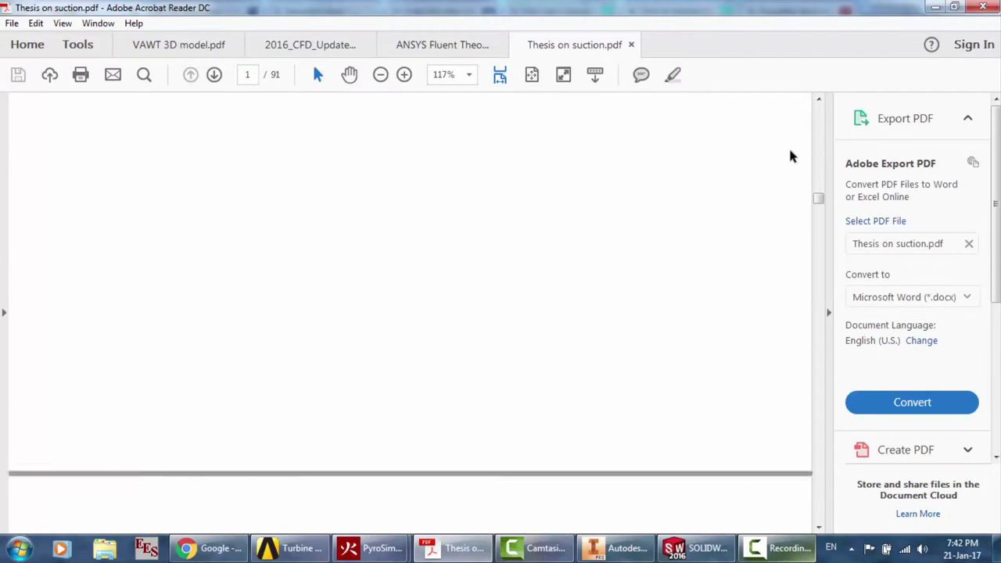
pyautogui.scroll(-20, 790, 157)
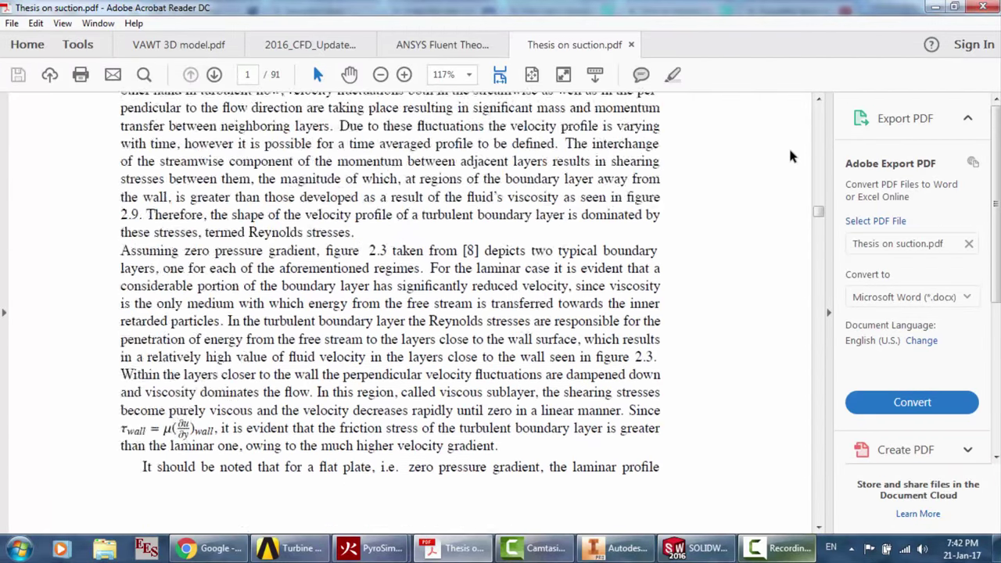
pyautogui.scroll(-20, 789, 157)
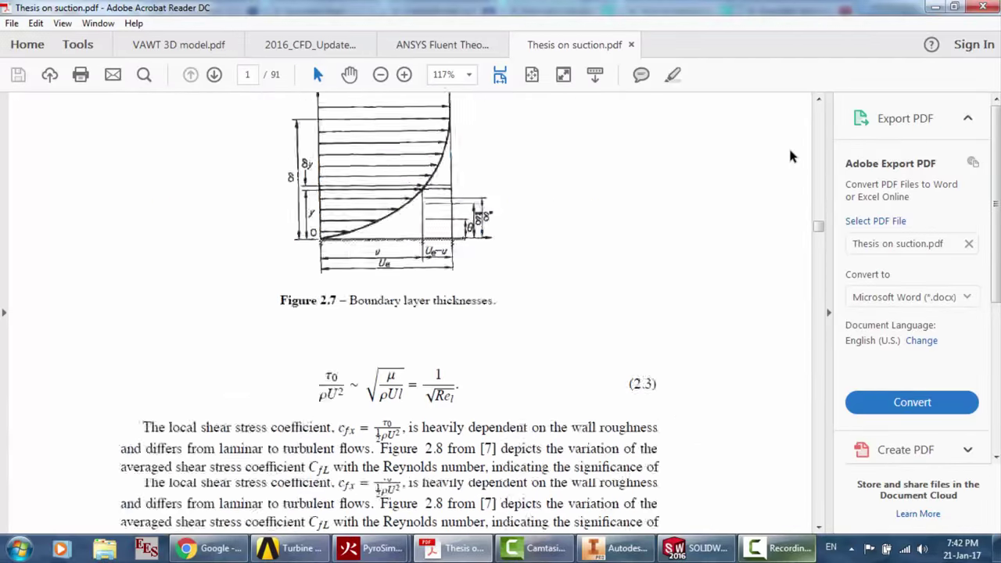
pyautogui.scroll(-20, 790, 156)
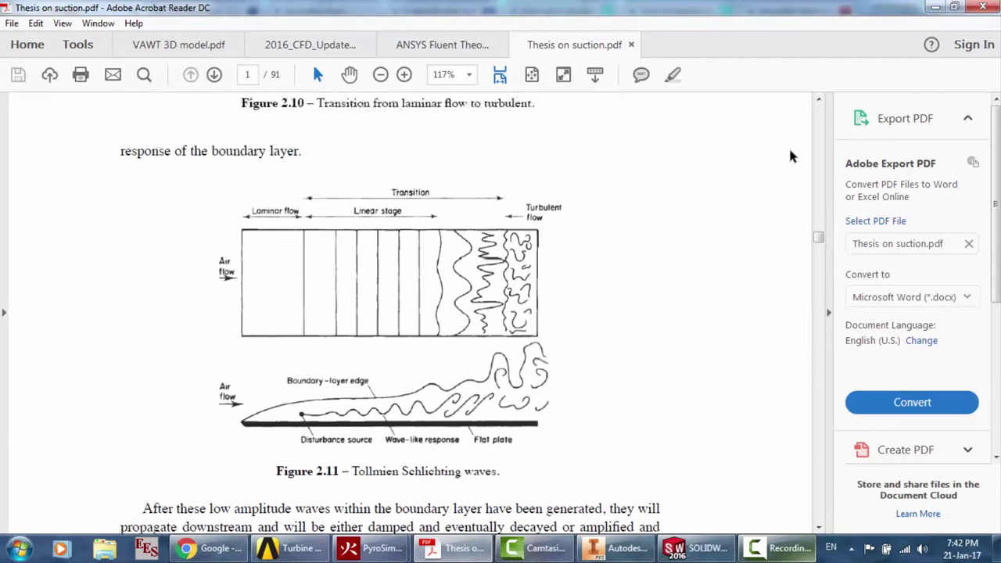
pyautogui.scroll(-20, 789, 156)
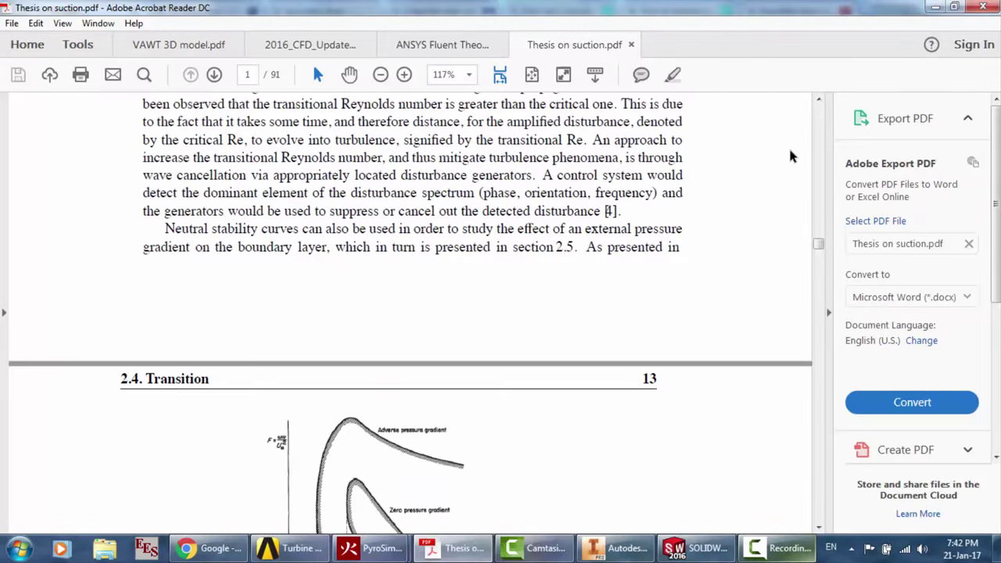
pyautogui.scroll(-20, 790, 157)
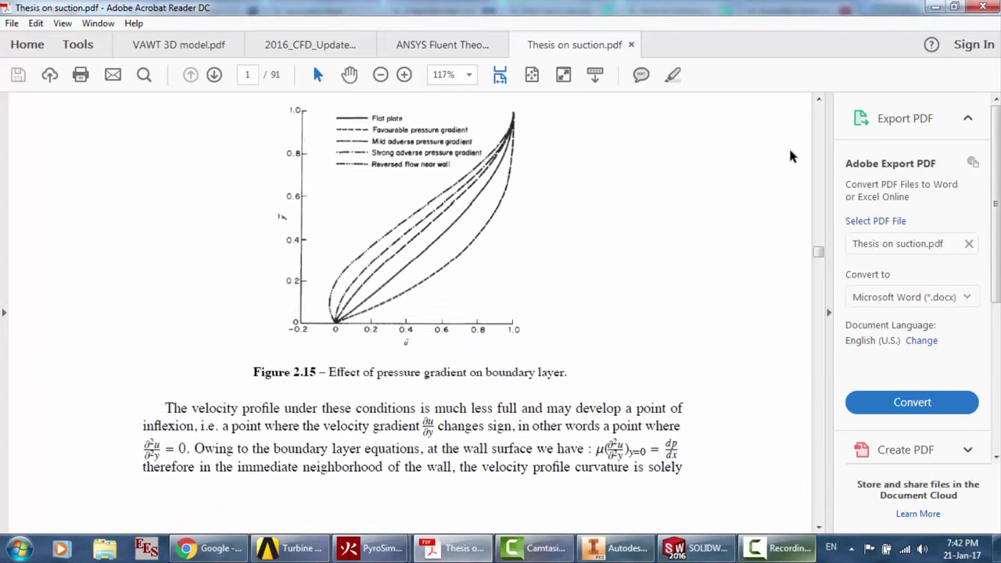
# Examine the thesis sections on separation, separation bubbles, boundary layer control and suction, up to Figure 2.25
pyautogui.scroll(-3, 790, 157)
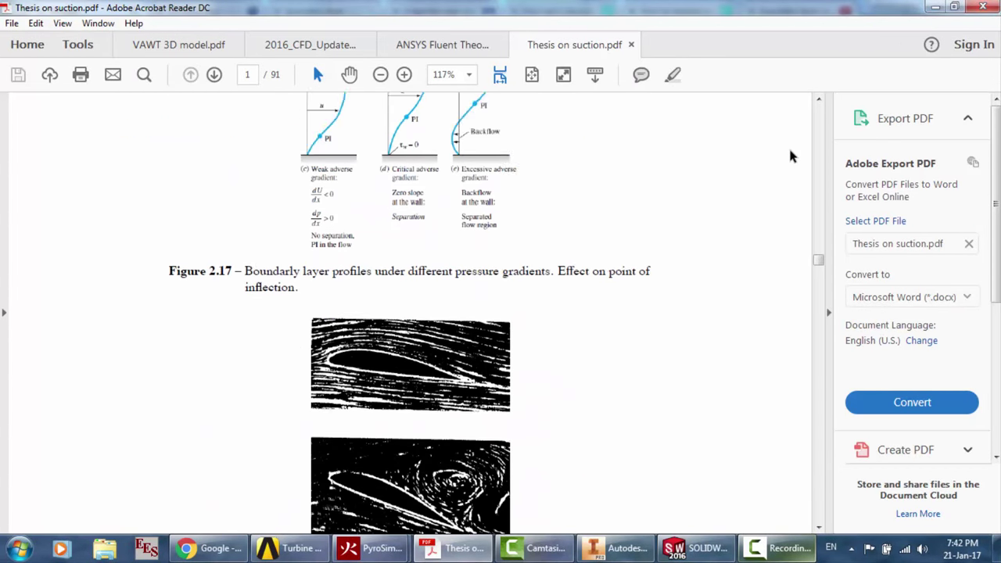
pyautogui.scroll(3, 333, 317)
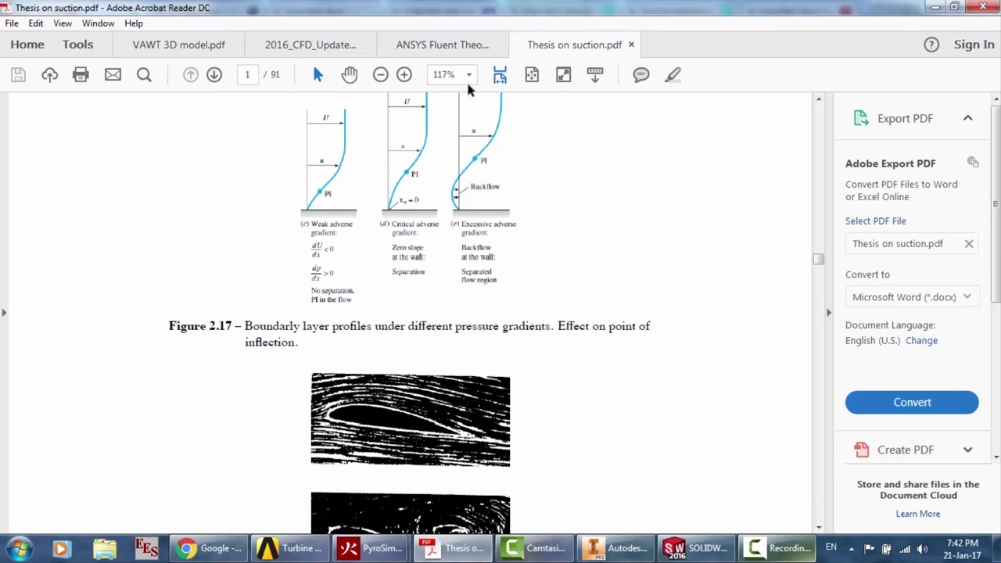
pyautogui.scroll(-20, 547, 159)
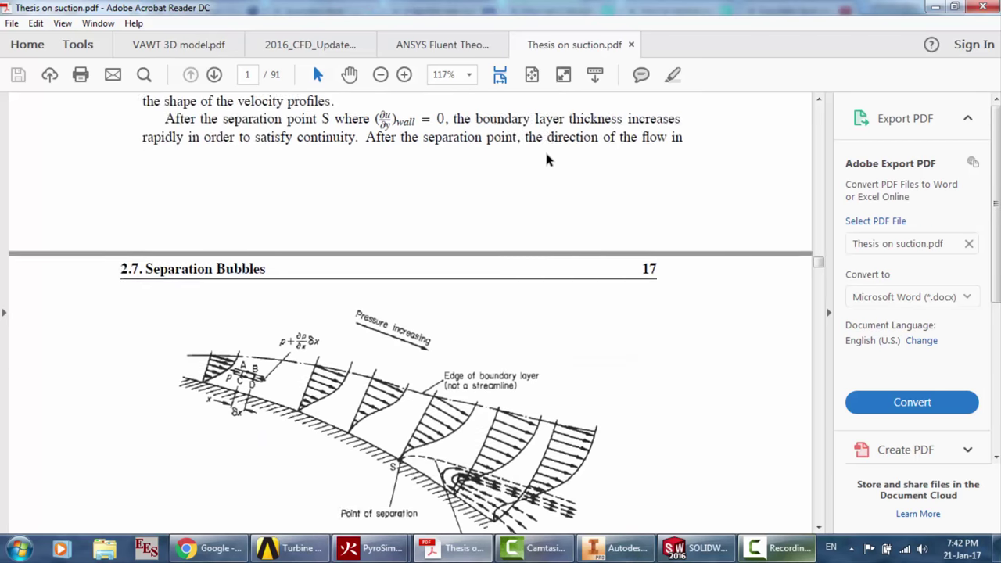
pyautogui.scroll(-20, 547, 159)
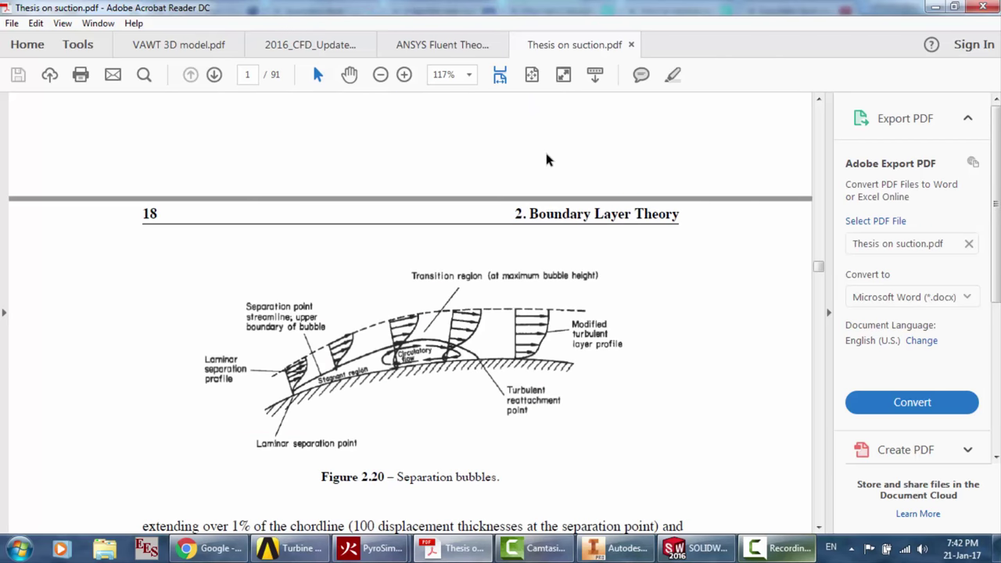
pyautogui.scroll(-20, 545, 159)
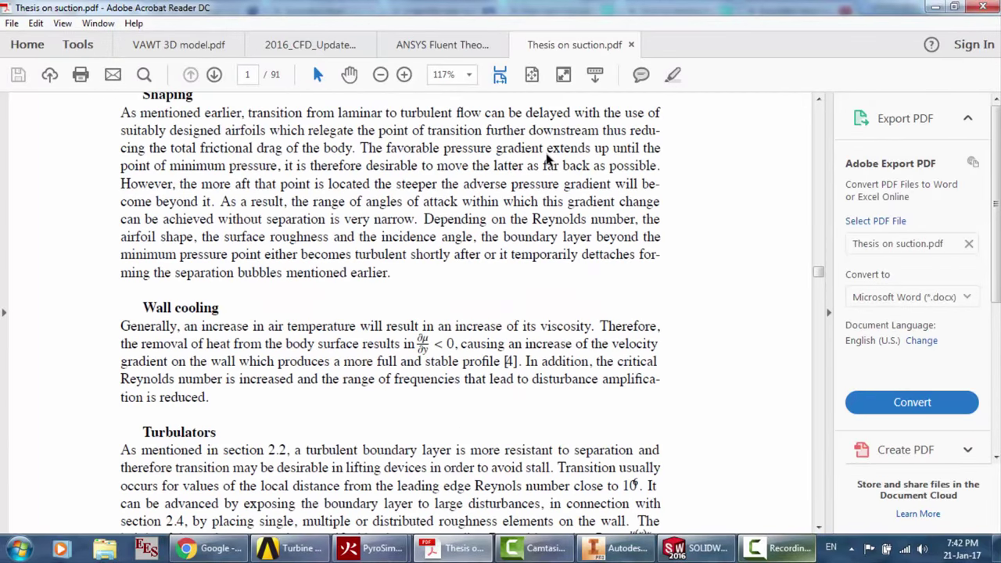
pyautogui.scroll(10, 548, 159)
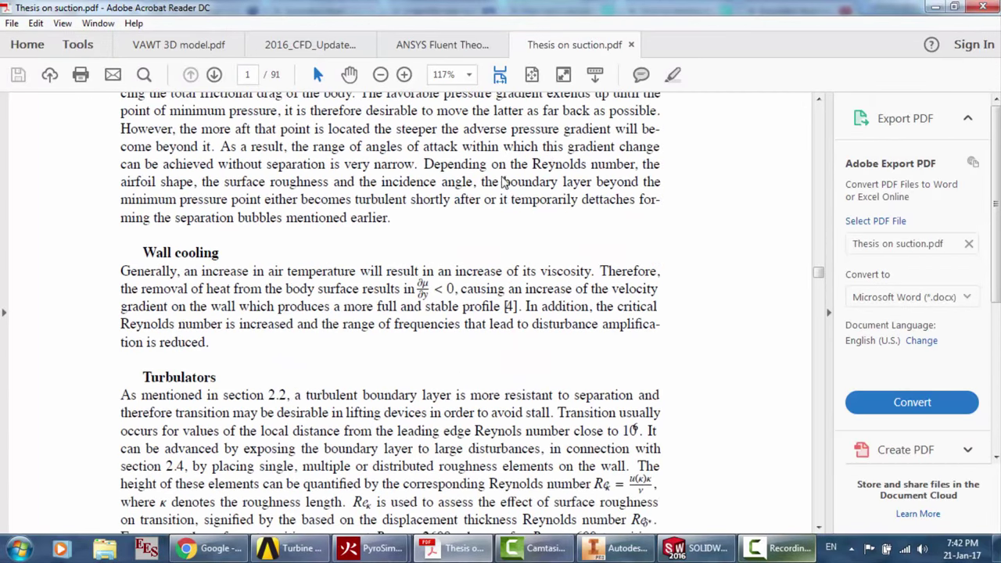
pyautogui.scroll(-8, 494, 177)
pyautogui.scroll(-20, 494, 177)
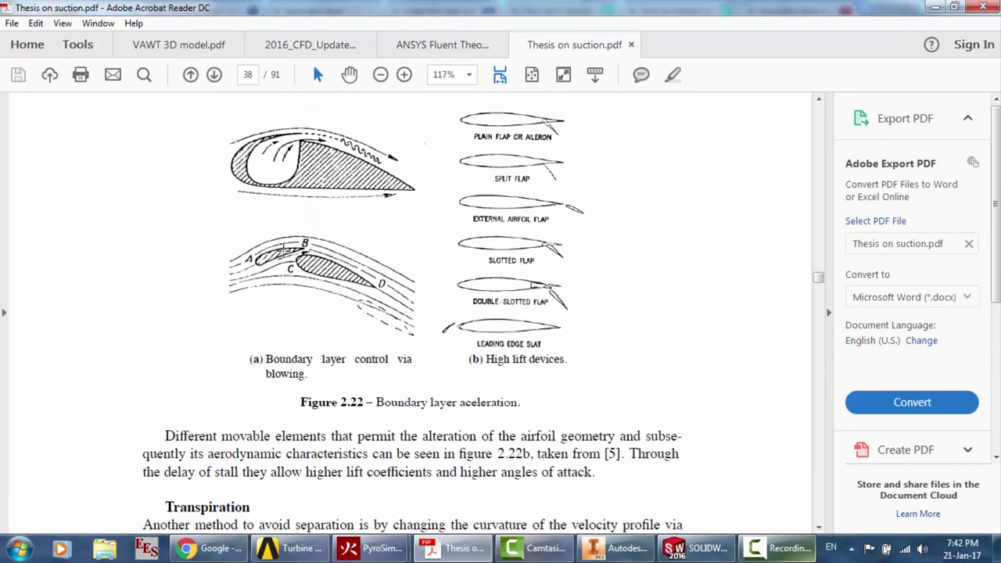
pyautogui.scroll(-15, 283, 249)
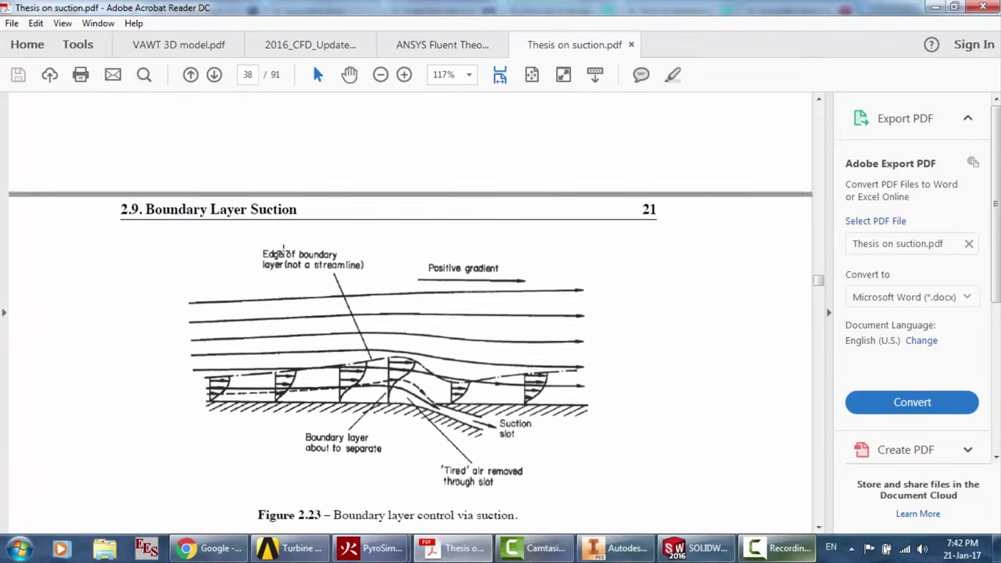
pyautogui.scroll(-20, 283, 251)
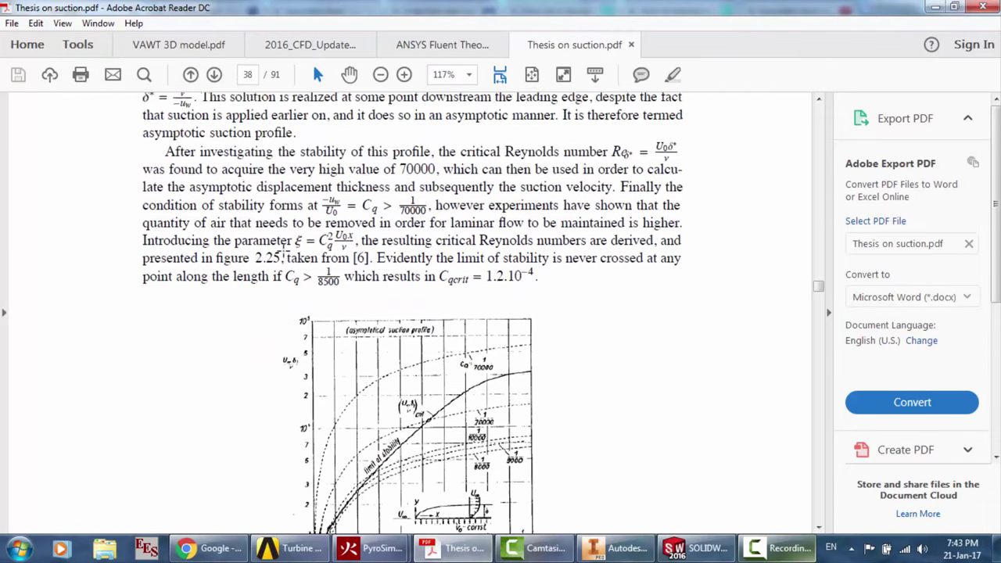
pyautogui.scroll(-5, 284, 247)
# Go to page 45 of the thesis and read the inflation layer parameters and the first layer thickness formula
pyautogui.click(249, 74)
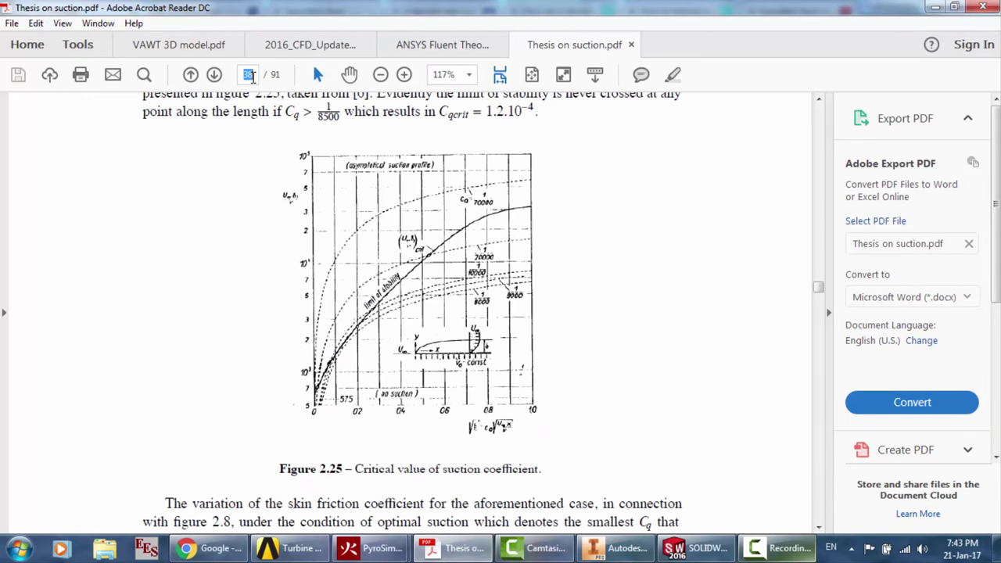
pyautogui.press('BackSpace')
pyautogui.write('45')
pyautogui.press('Return')
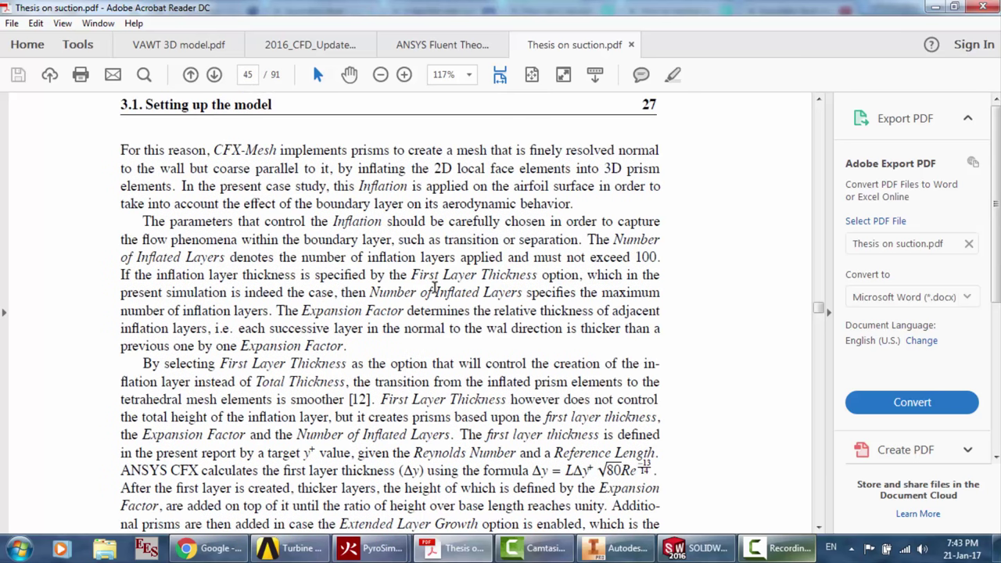
pyautogui.scroll(-2, 435, 287)
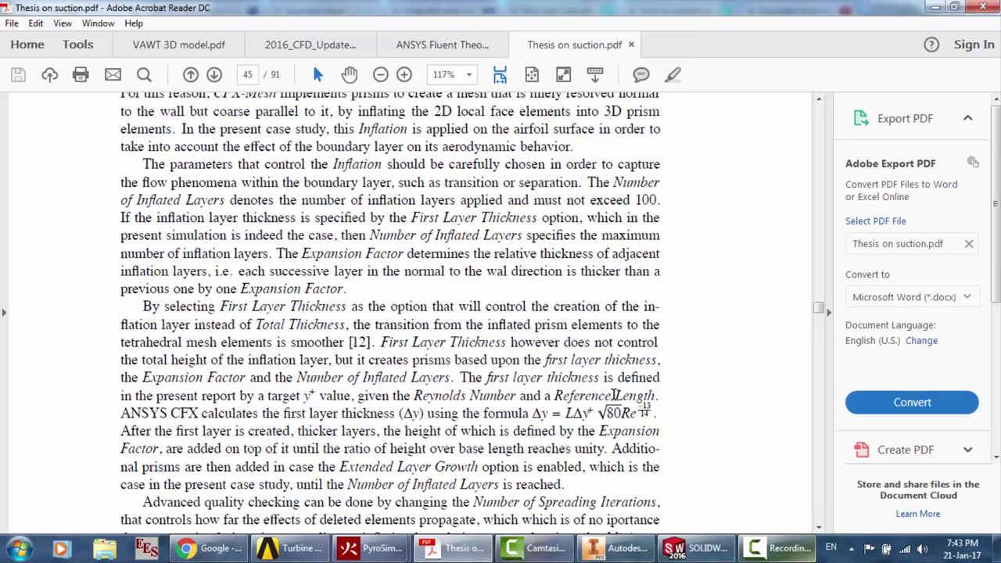
pyautogui.scroll(-1, 613, 395)
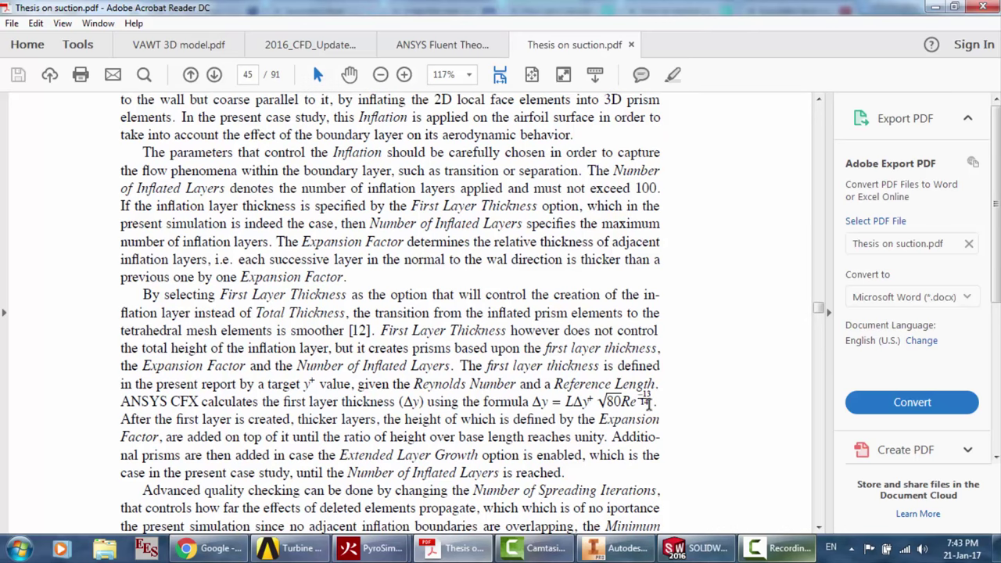
pyautogui.scroll(-1, 646, 401)
pyautogui.scroll(1, 633, 401)
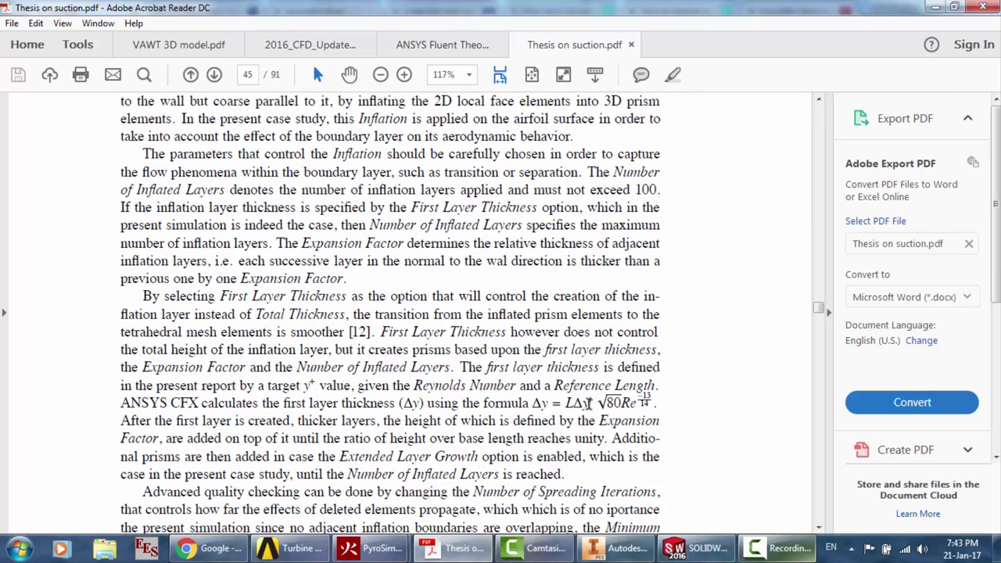
pyautogui.scroll(-1, 569, 402)
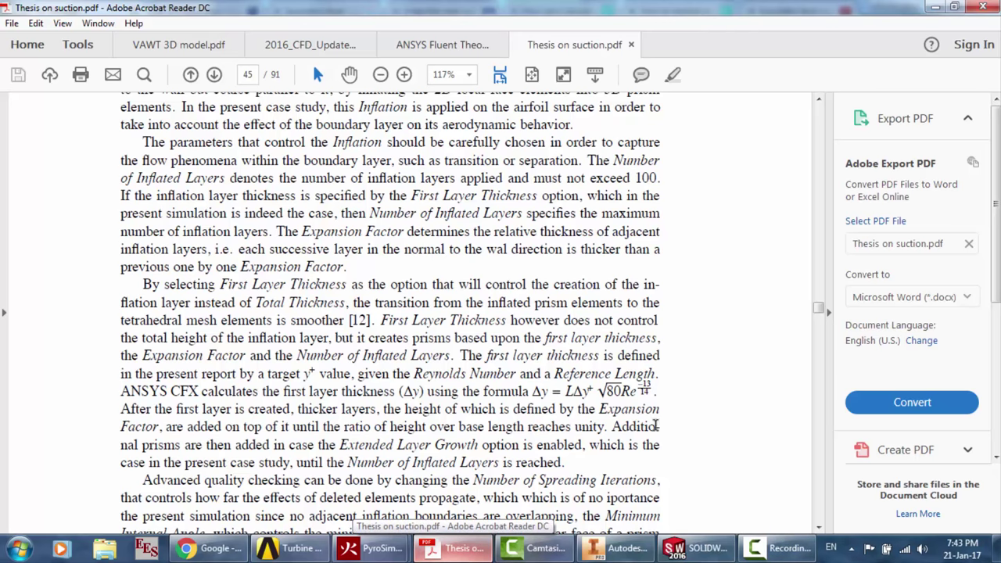
pyautogui.scroll(-1, 463, 443)
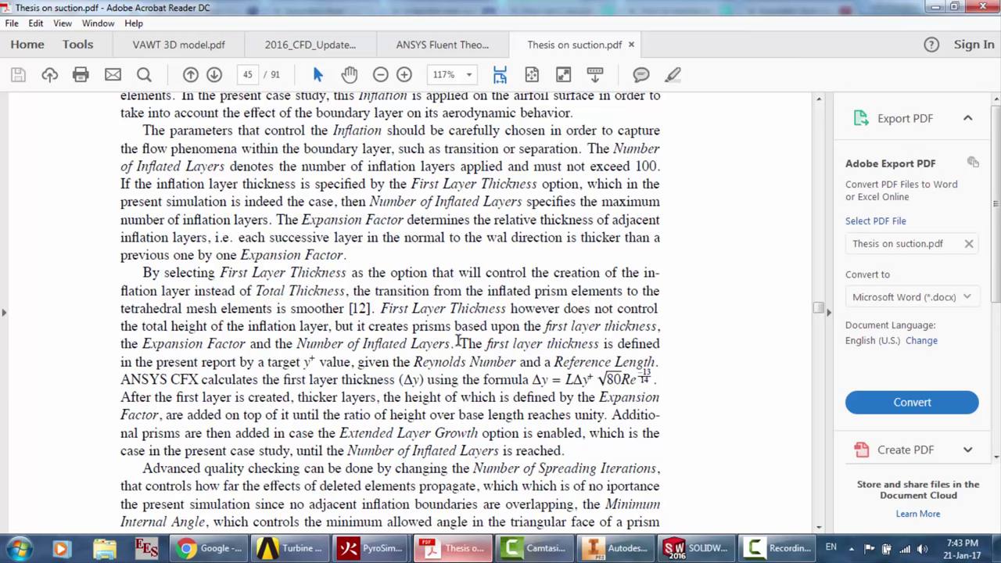
# Read the quality checking and surface meshing paragraphs of section 3.1, and return to the first layer thickness formula
pyautogui.scroll(-3, 481, 374)
pyautogui.scroll(-3, 481, 374)
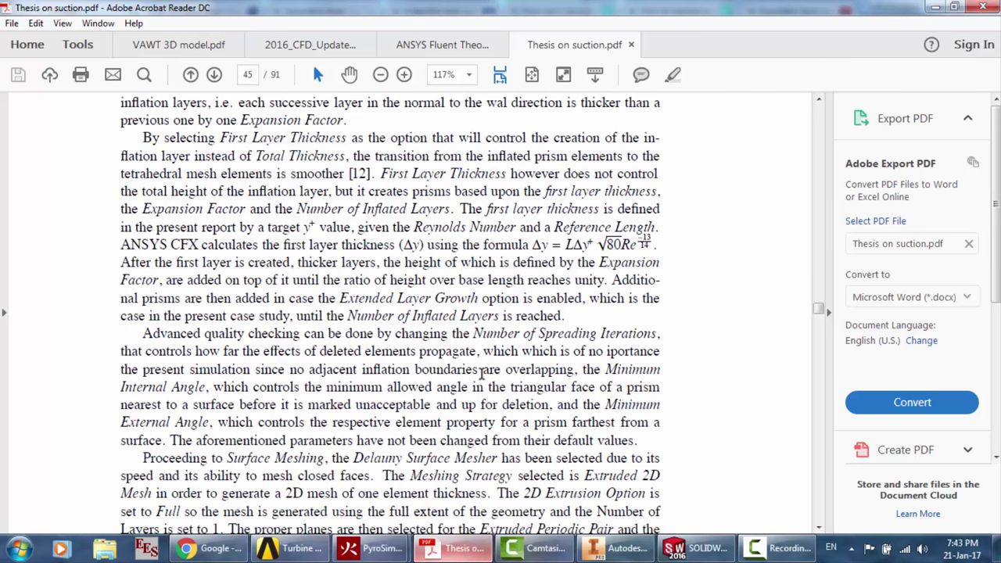
pyautogui.scroll(-8, 440, 302)
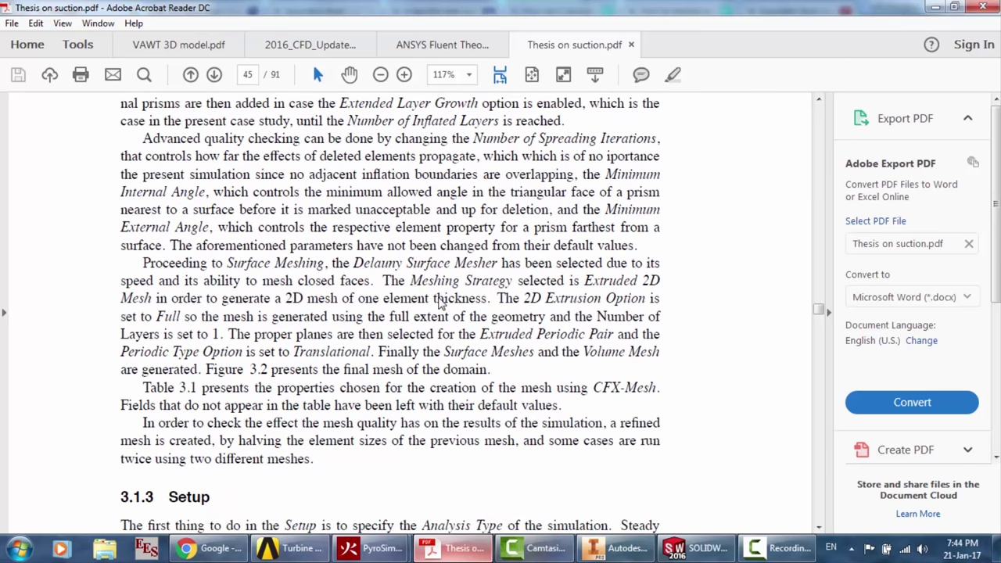
pyautogui.scroll(7, 441, 305)
pyautogui.scroll(4, 440, 305)
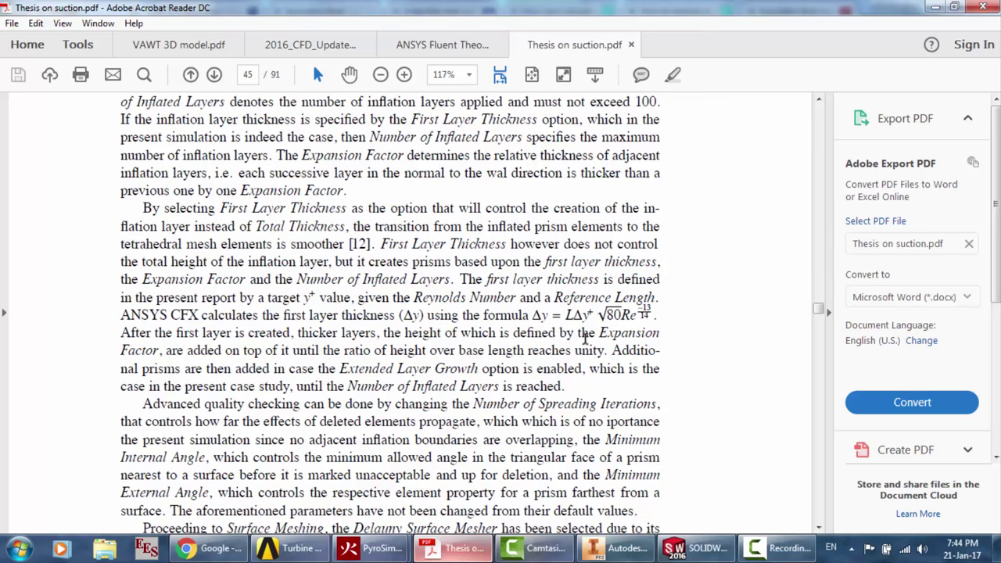
# Switch to Chrome to review the Pointwise Y+ calculator's inputs and wall spacing, and return to the Workbench project
pyautogui.click(208, 548)
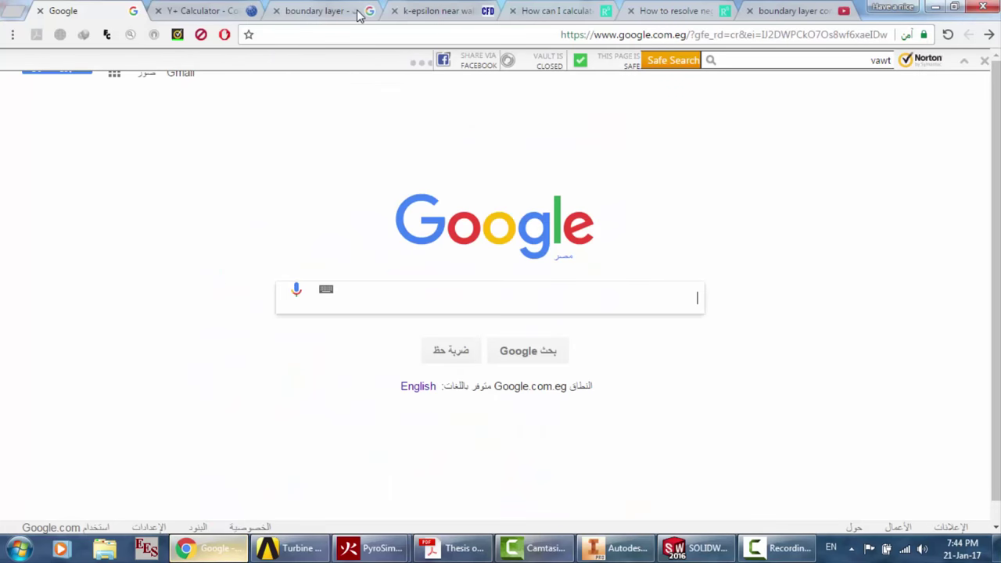
pyautogui.click(180, 6)
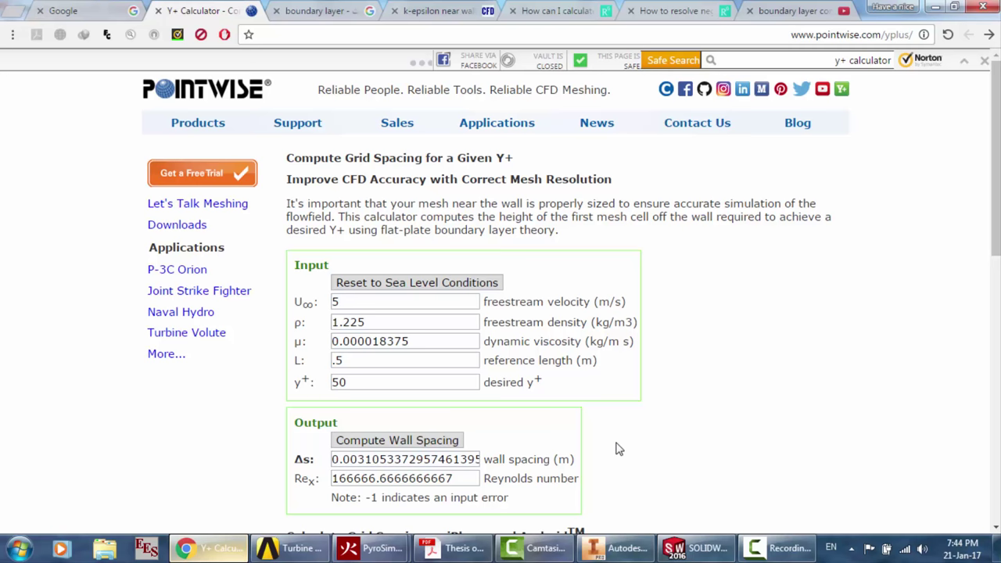
pyautogui.click(293, 548)
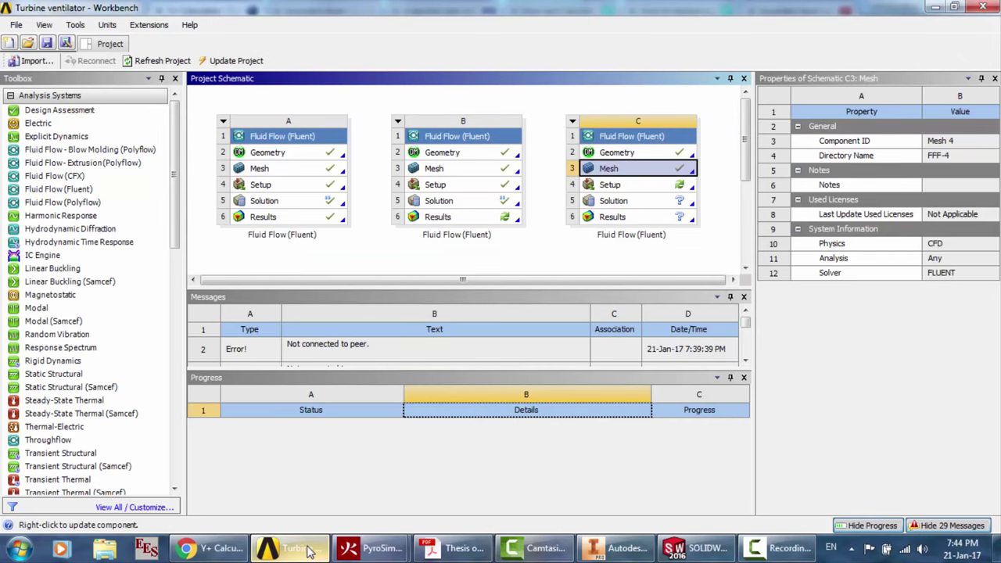
# Start the Fluent setup of system C with double precision and serial processing
pyautogui.click(646, 186)
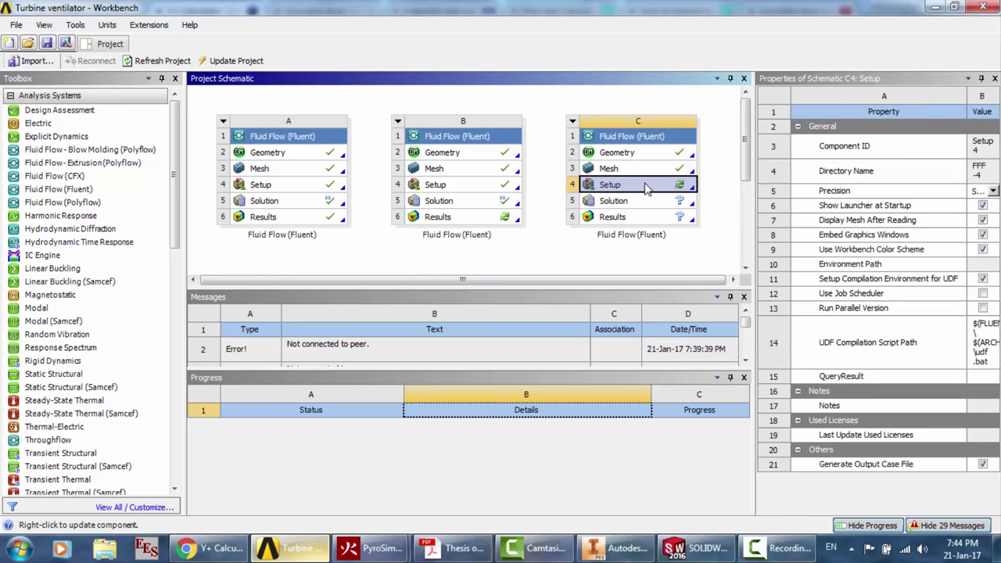
pyautogui.doubleClick(646, 187)
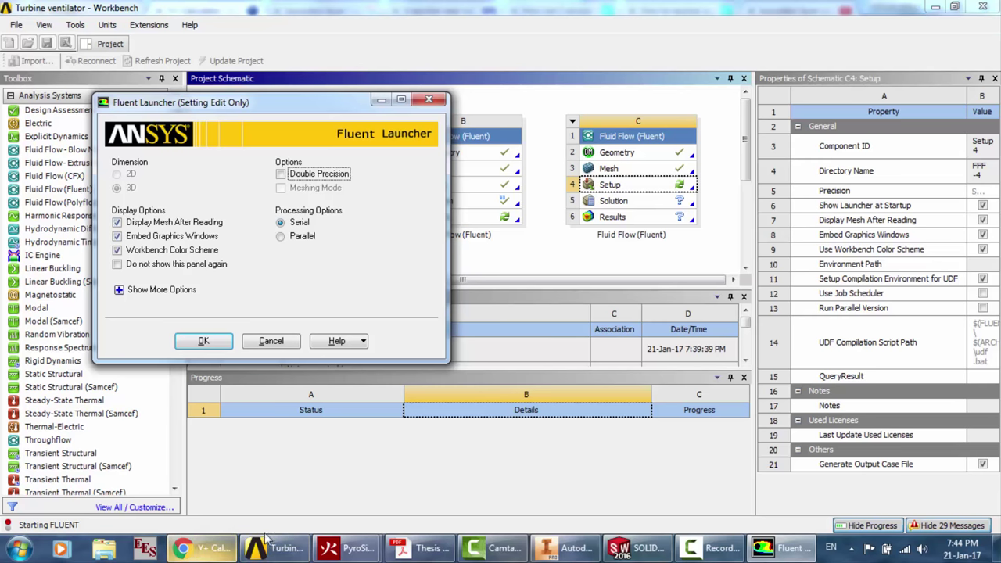
pyautogui.click(298, 175)
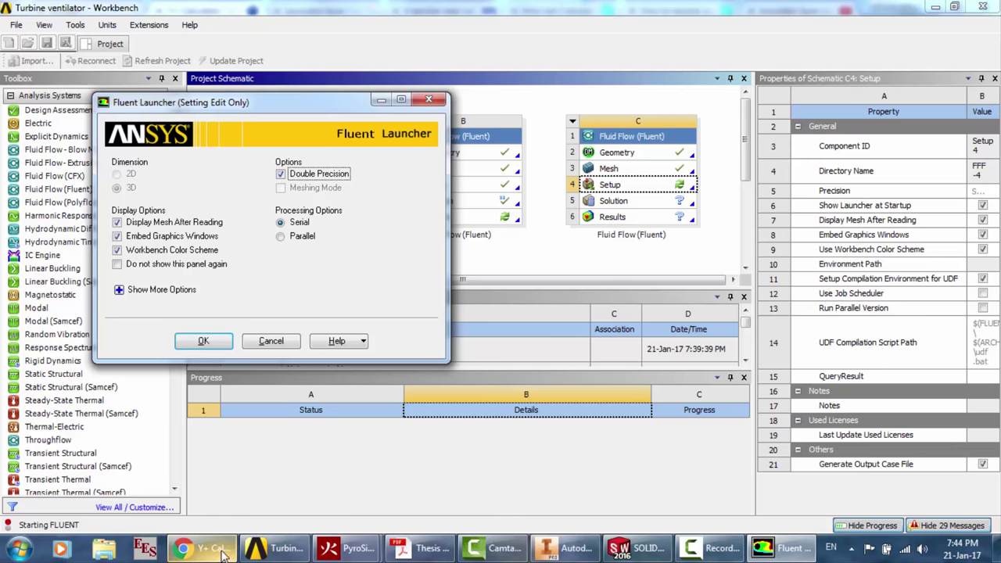
pyautogui.click(282, 237)
pyautogui.click(340, 297)
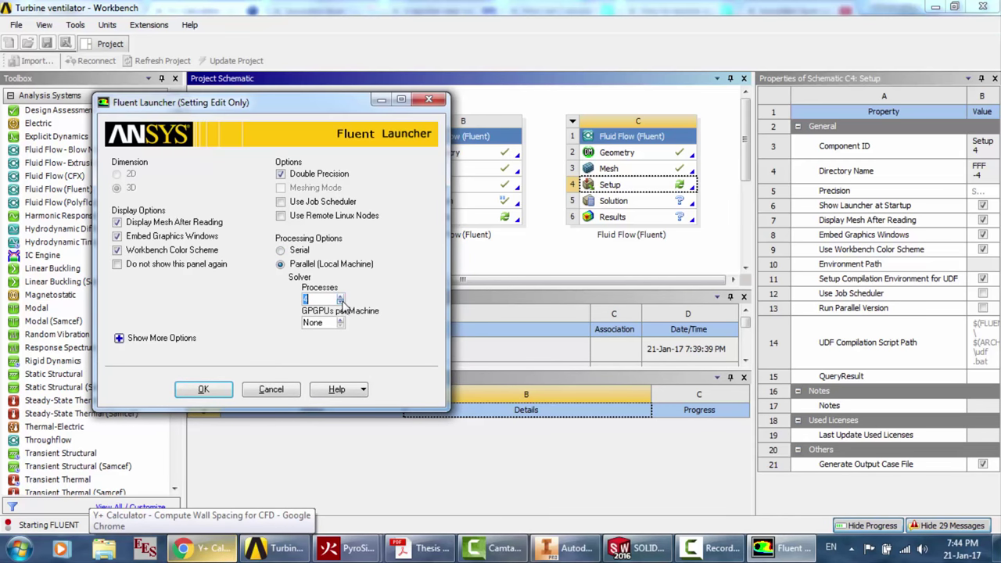
pyautogui.click(299, 251)
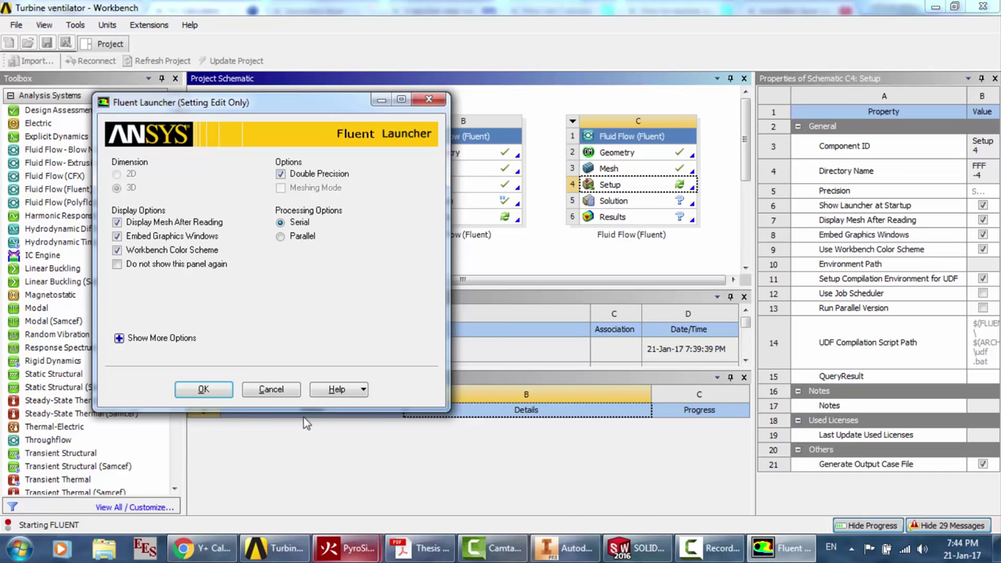
pyautogui.click(204, 389)
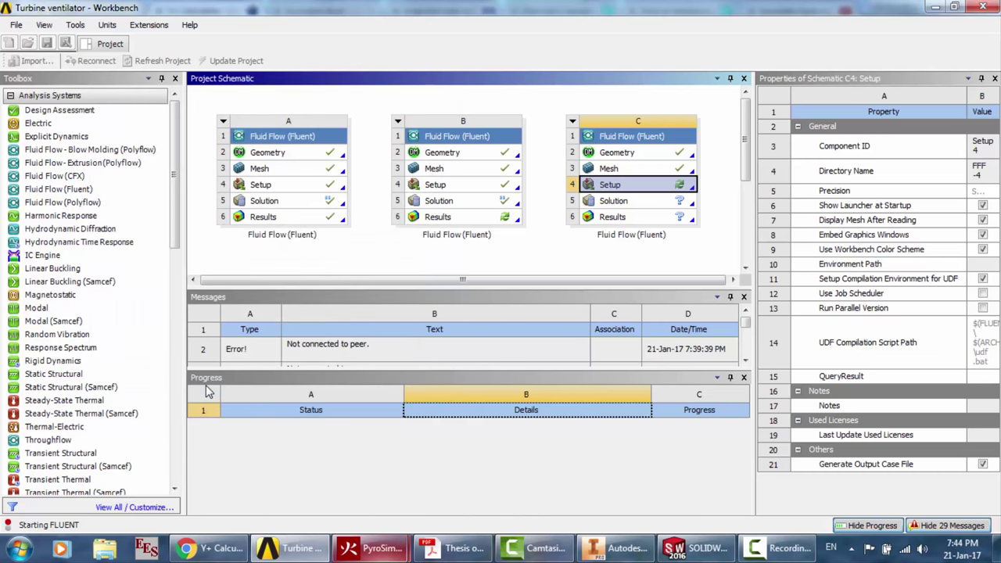
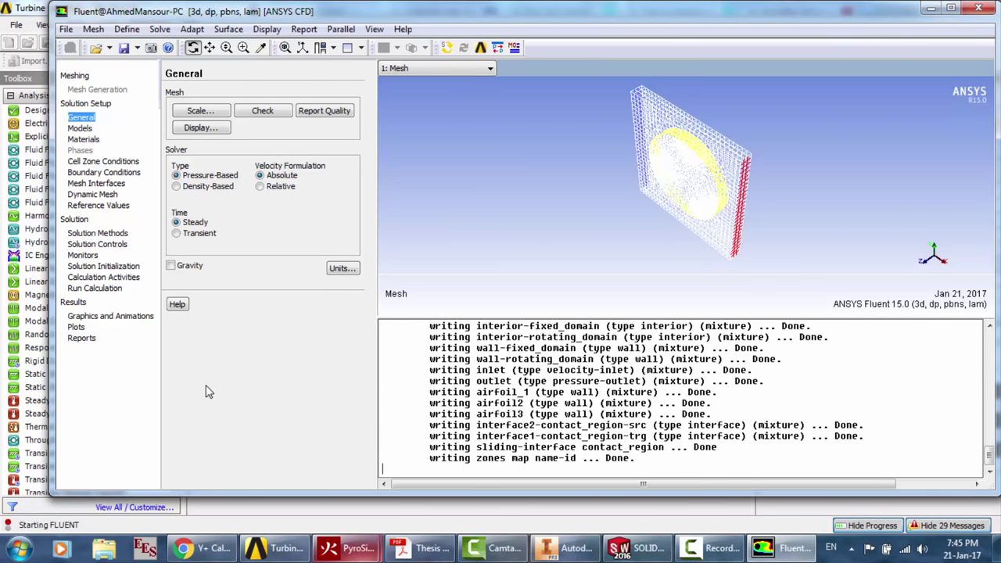
# Make the solver transient and set the viscous model to Realizable k-epsilon with Enhanced Wall Treatment
pyautogui.click(195, 236)
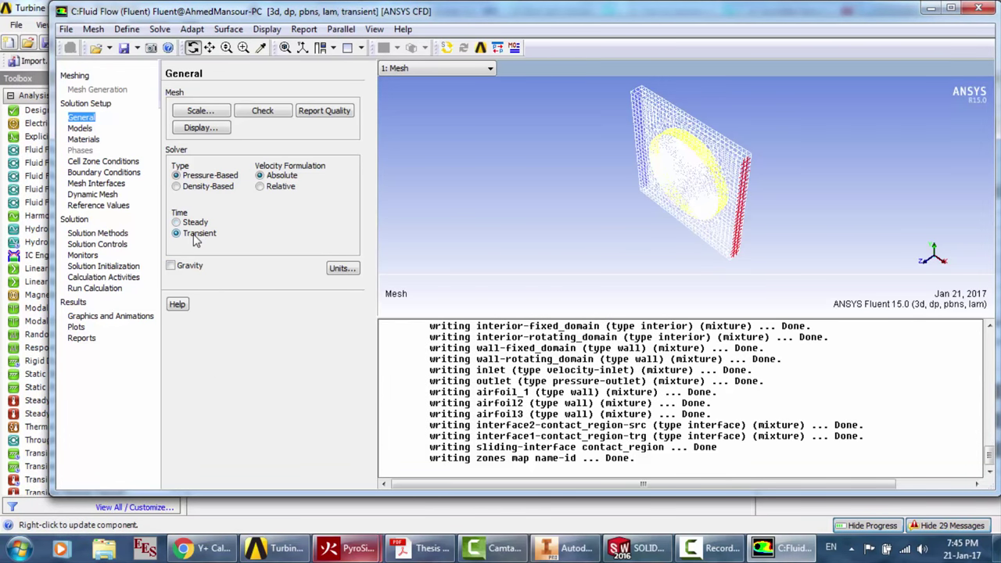
pyautogui.click(81, 129)
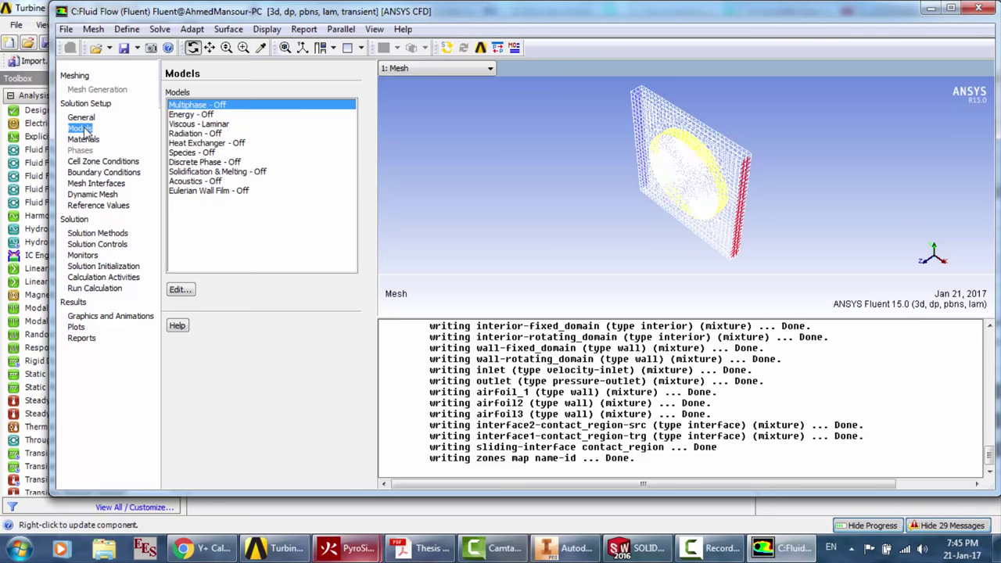
pyautogui.doubleClick(197, 123)
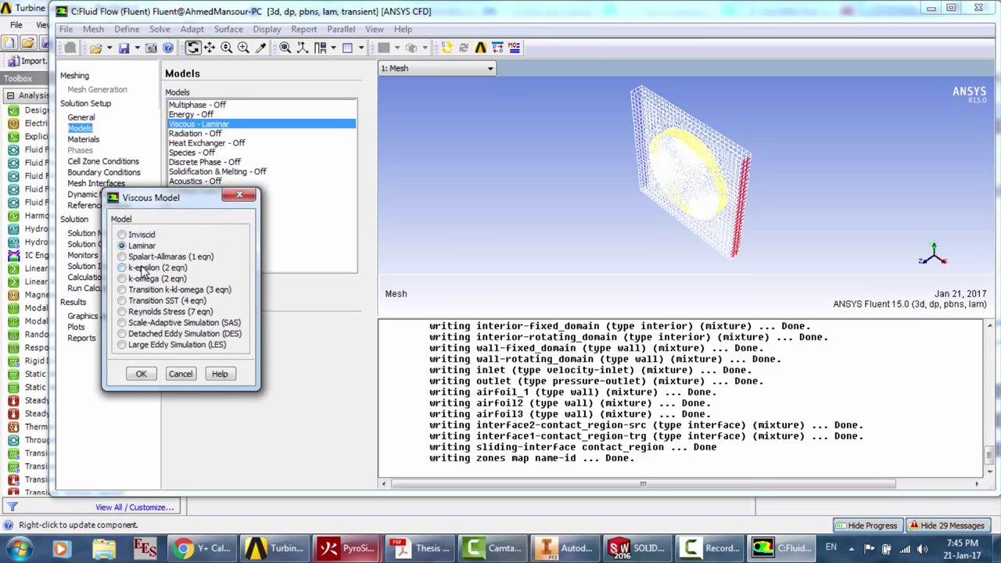
pyautogui.click(143, 268)
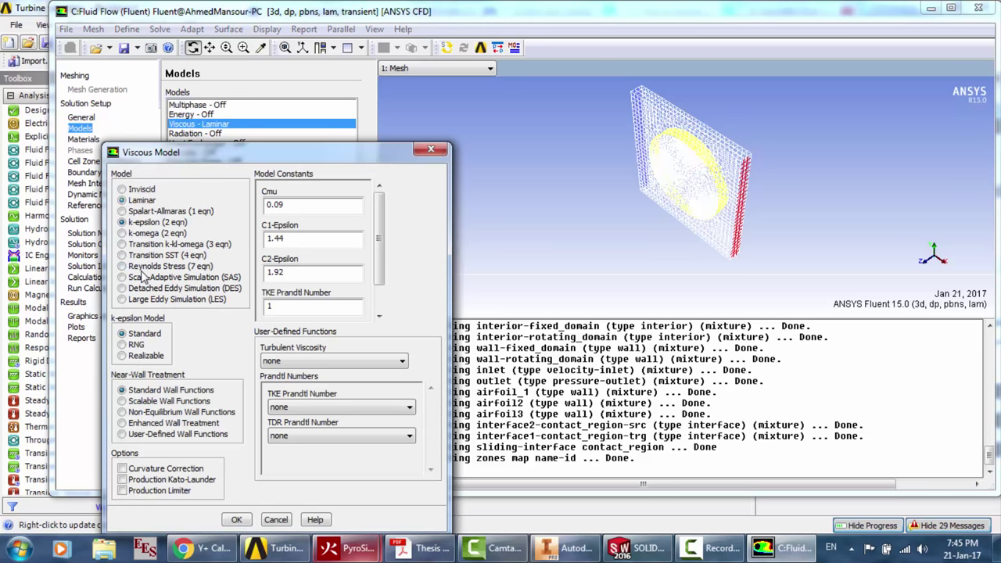
pyautogui.click(140, 357)
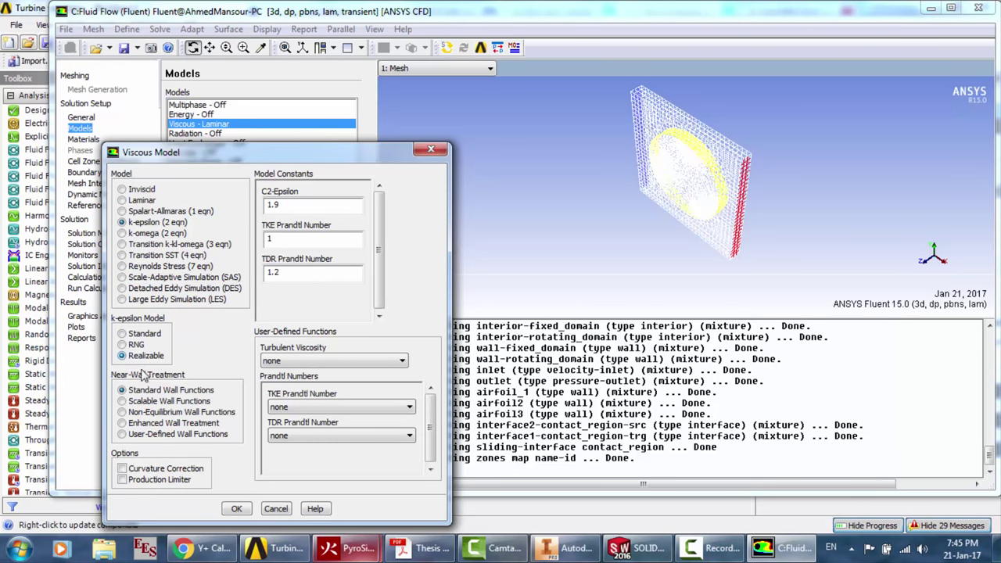
pyautogui.click(143, 424)
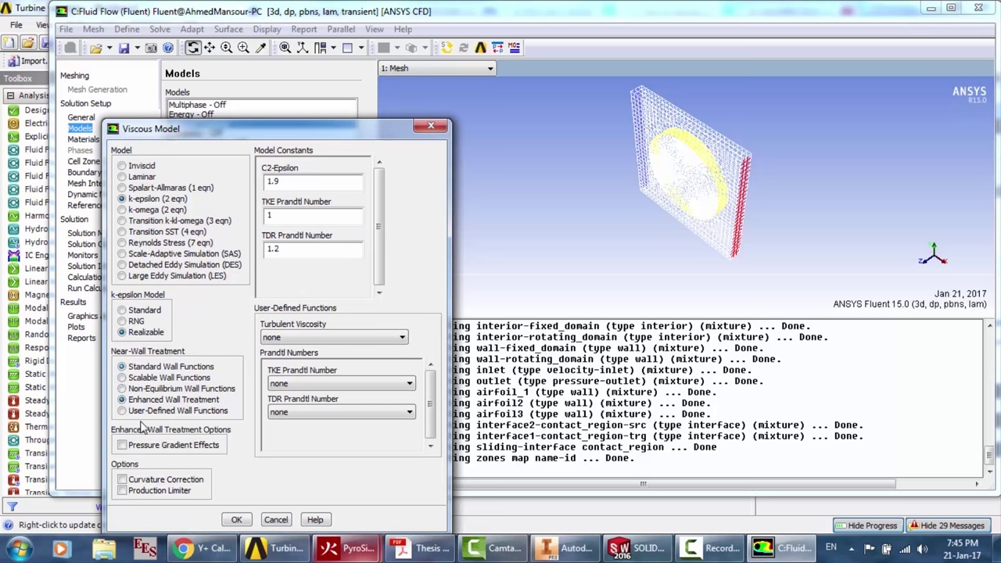
pyautogui.click(238, 520)
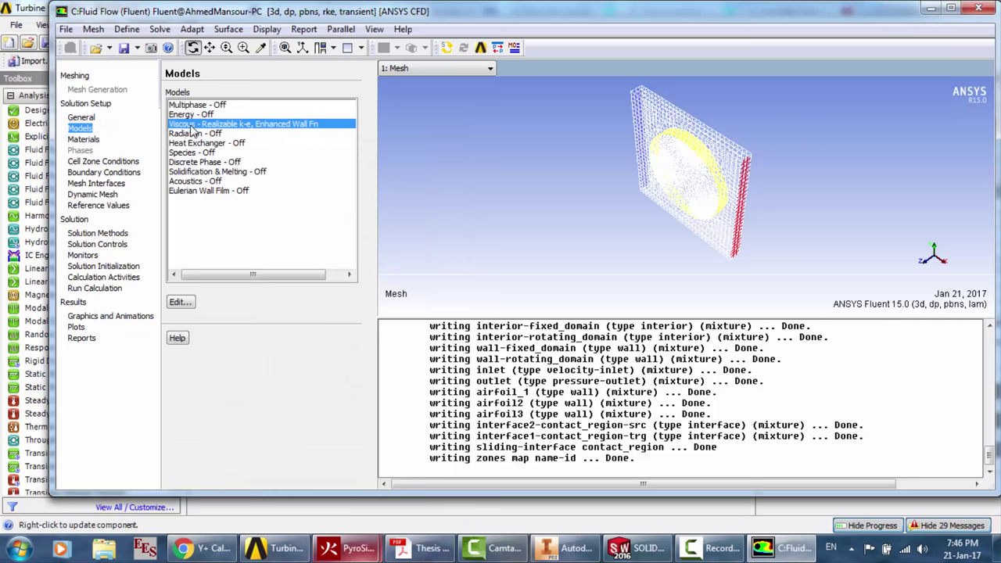
# Review the density and viscosity of the fluid material air without changing them
pyautogui.click(81, 139)
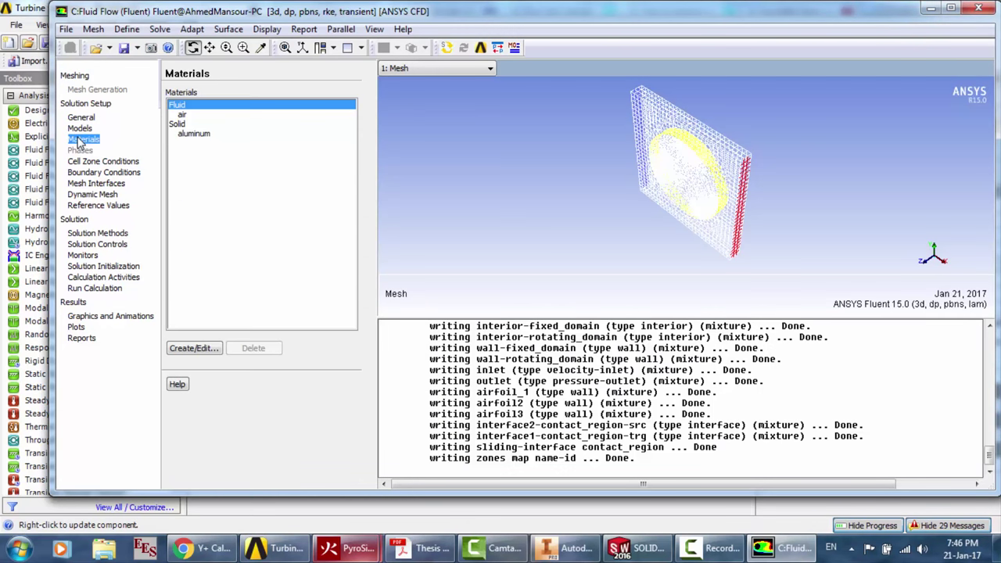
pyautogui.doubleClick(182, 115)
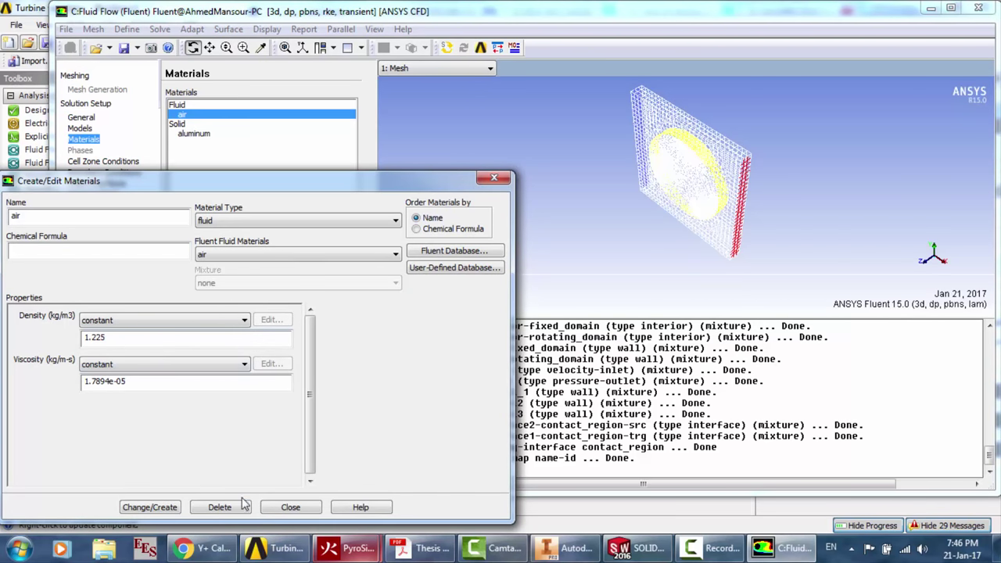
pyautogui.click(287, 512)
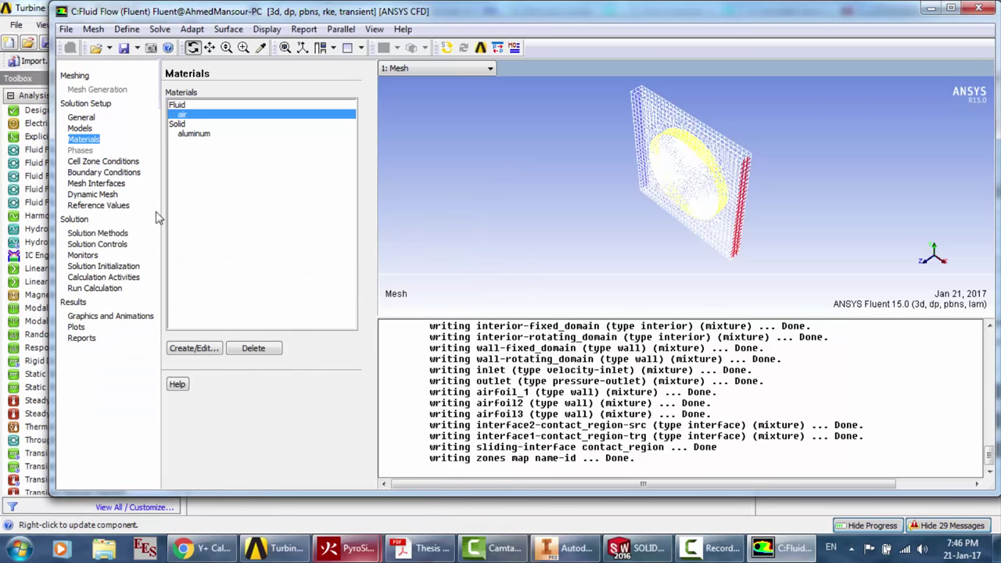
# Enable mesh motion for the rotating_domain cell zone
pyautogui.click(101, 161)
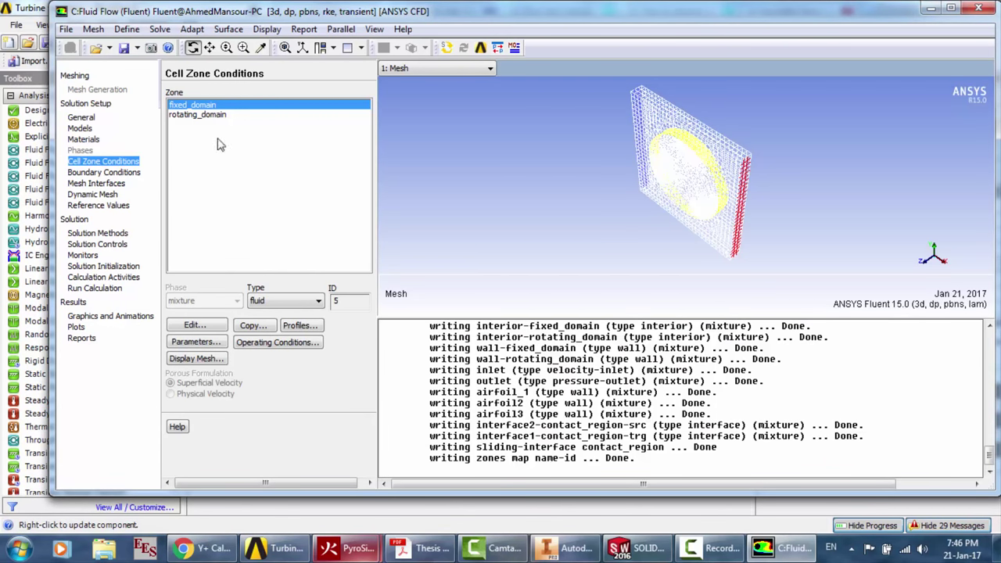
pyautogui.doubleClick(202, 114)
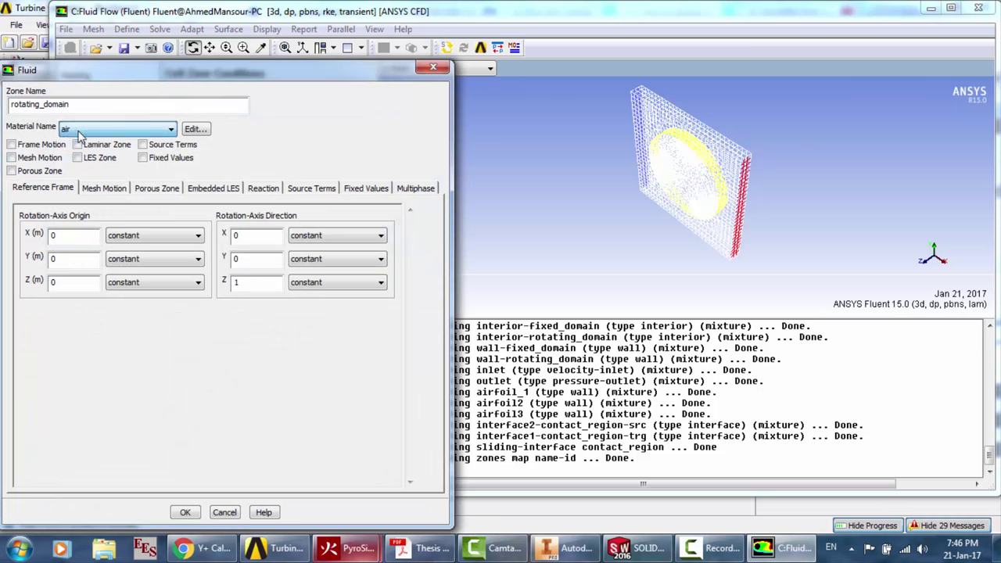
pyautogui.click(29, 158)
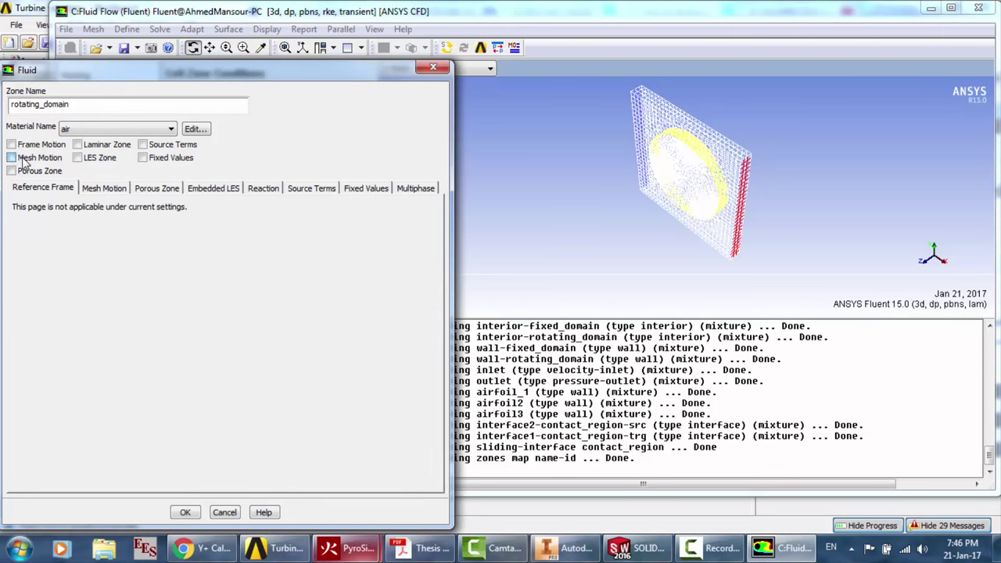
pyautogui.click(108, 189)
pyautogui.moveTo(93, 371); pyautogui.dragTo(71, 372)
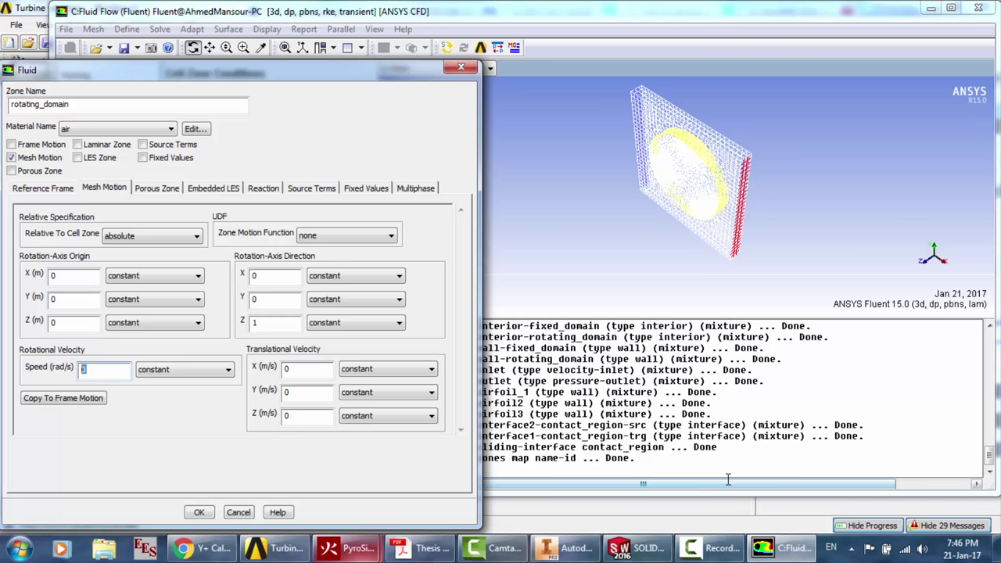
# Switch to Inventor and examine the turbine dimensions in Sketch1 of Airfoil.ipt
pyautogui.click(566, 549)
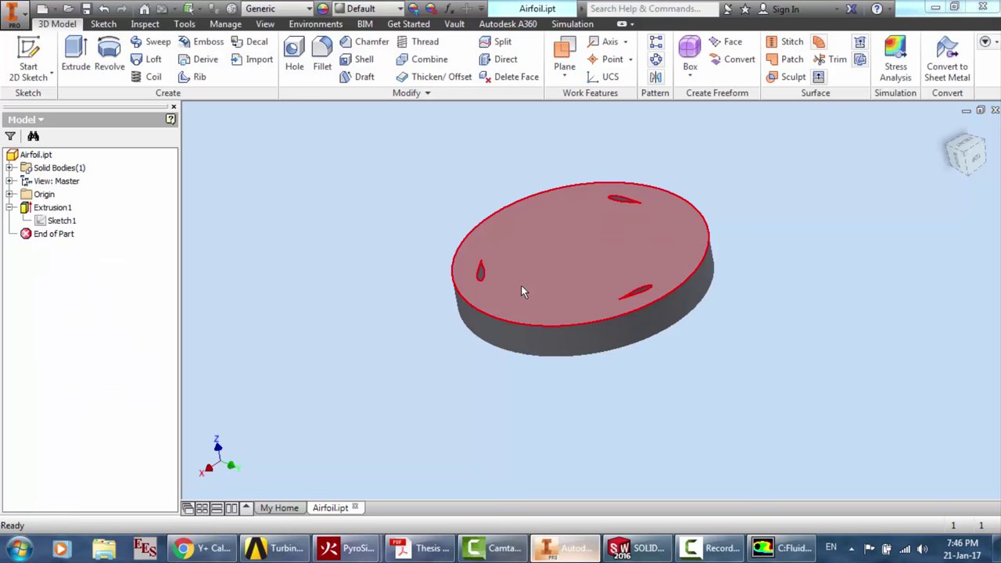
pyautogui.doubleClick(62, 222)
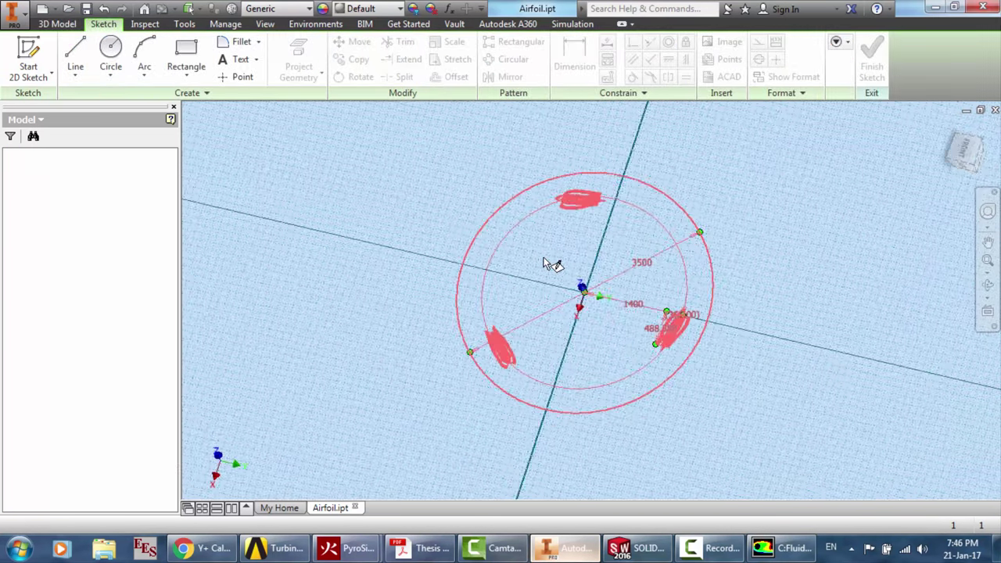
pyautogui.scroll(-5, 636, 289)
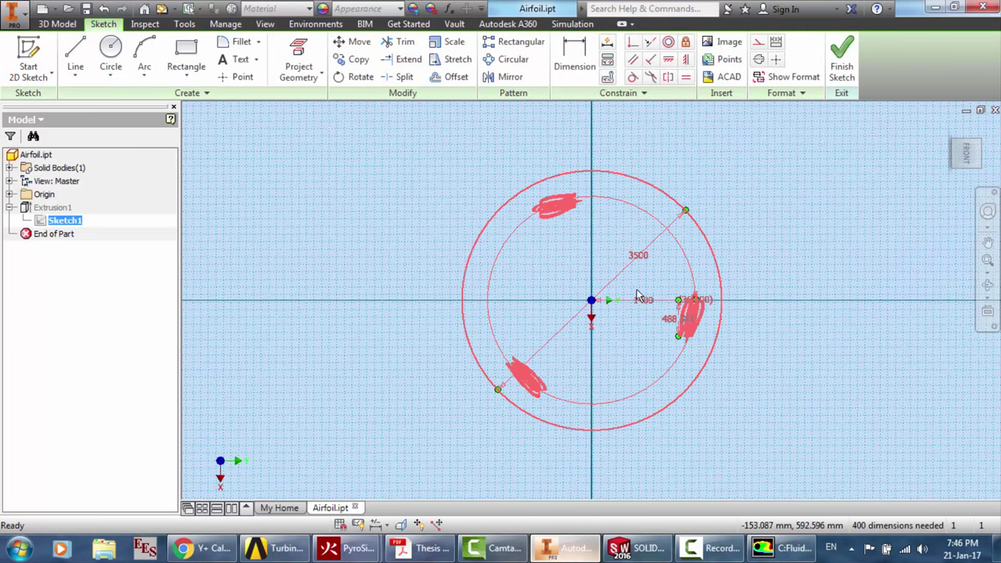
pyautogui.scroll(8, 645, 336)
pyautogui.scroll(-6, 631, 189)
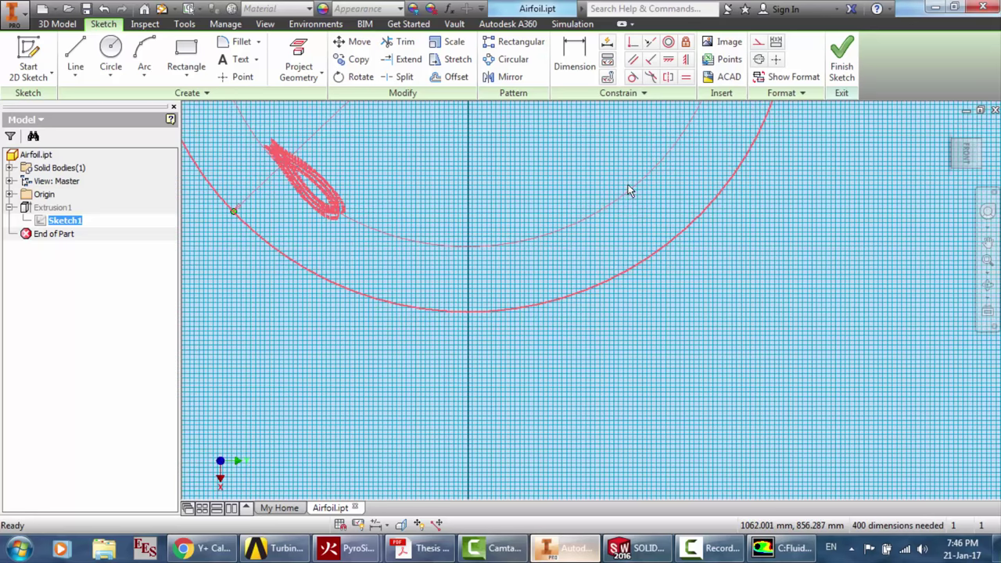
pyautogui.scroll(5, 631, 145)
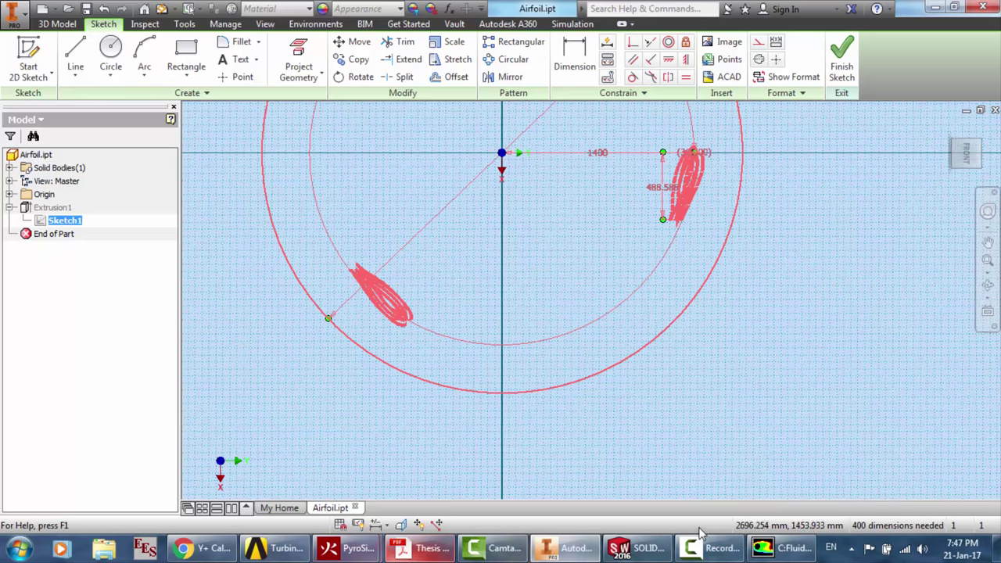
# Return to Fluent and set the rotational velocity of rotating_domain to 3.57 rad/s
pyautogui.click(782, 547)
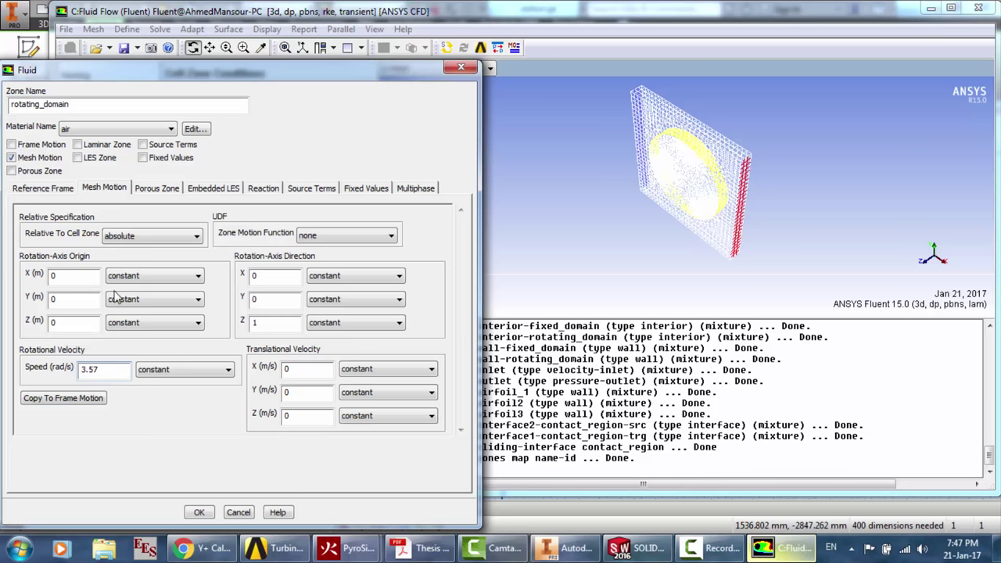
pyautogui.click(200, 512)
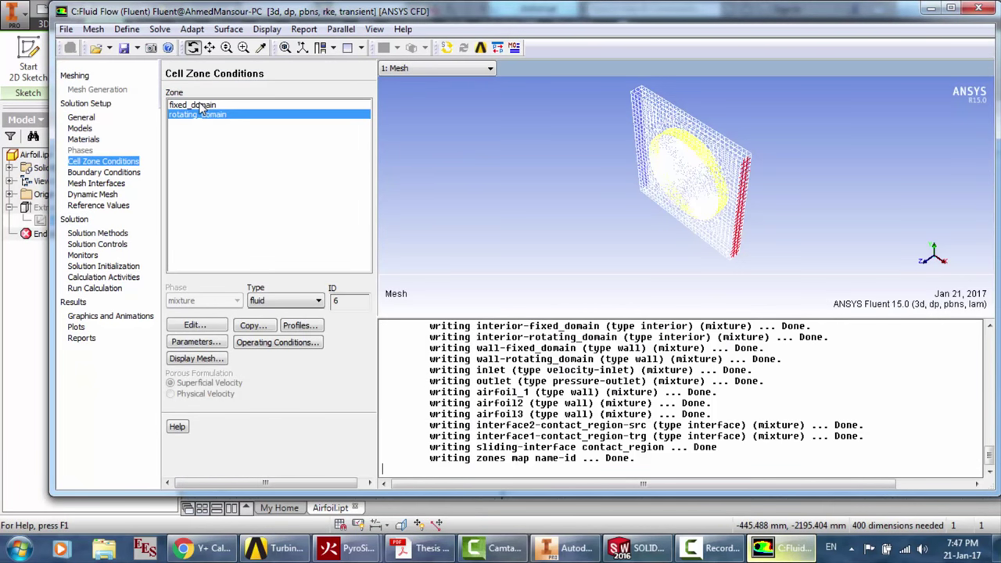
# Check the material and motion settings of the fixed_domain cell zone without changing them
pyautogui.doubleClick(202, 106)
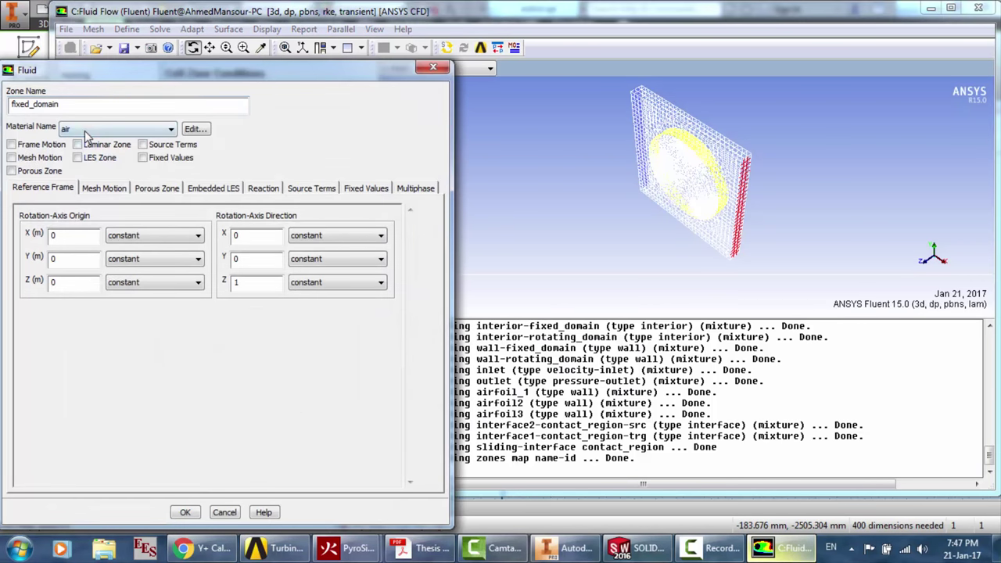
pyautogui.click(85, 130)
pyautogui.click(78, 141)
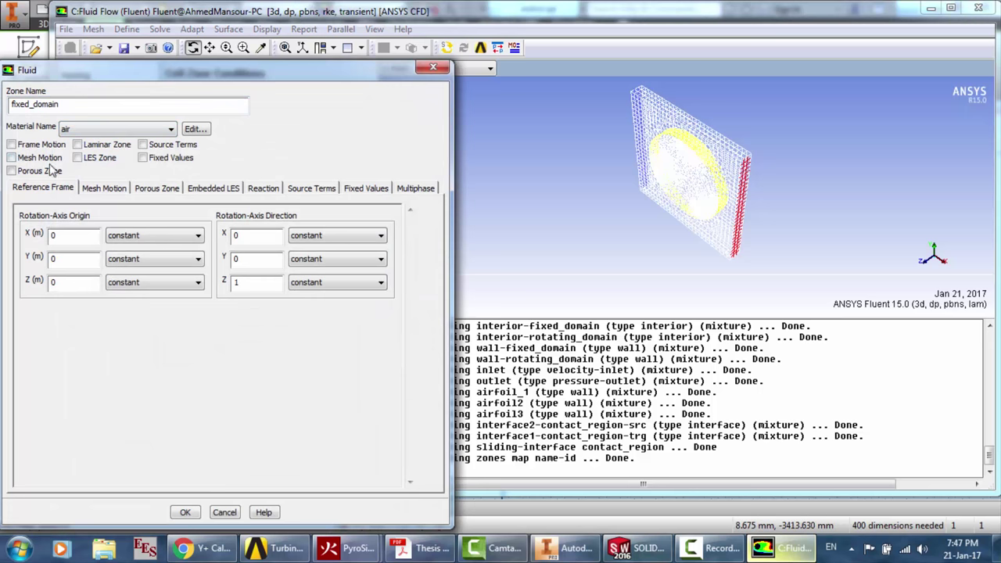
pyautogui.click(225, 512)
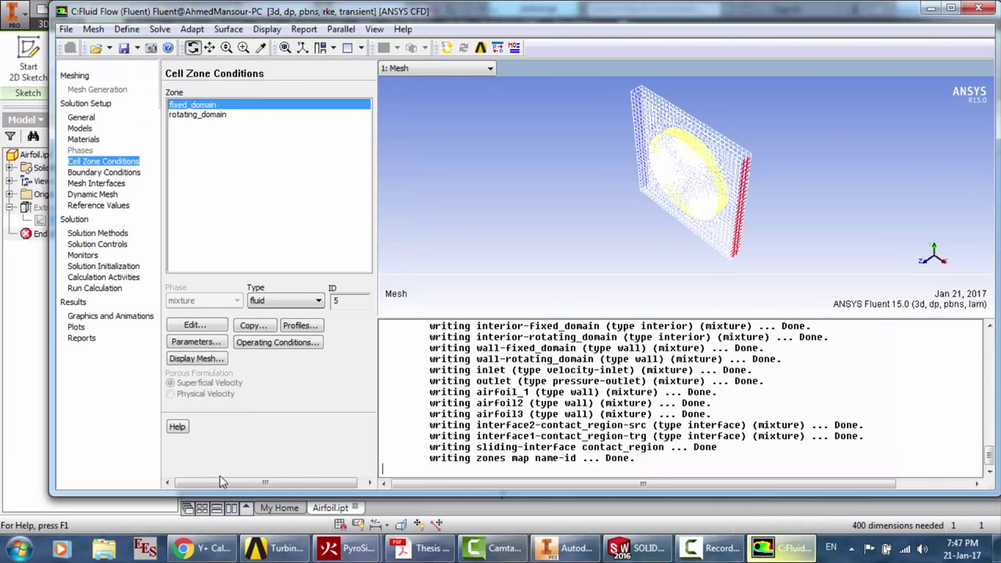
# Set the velocity magnitude of the inlet boundary condition to 5 m/s
pyautogui.click(90, 172)
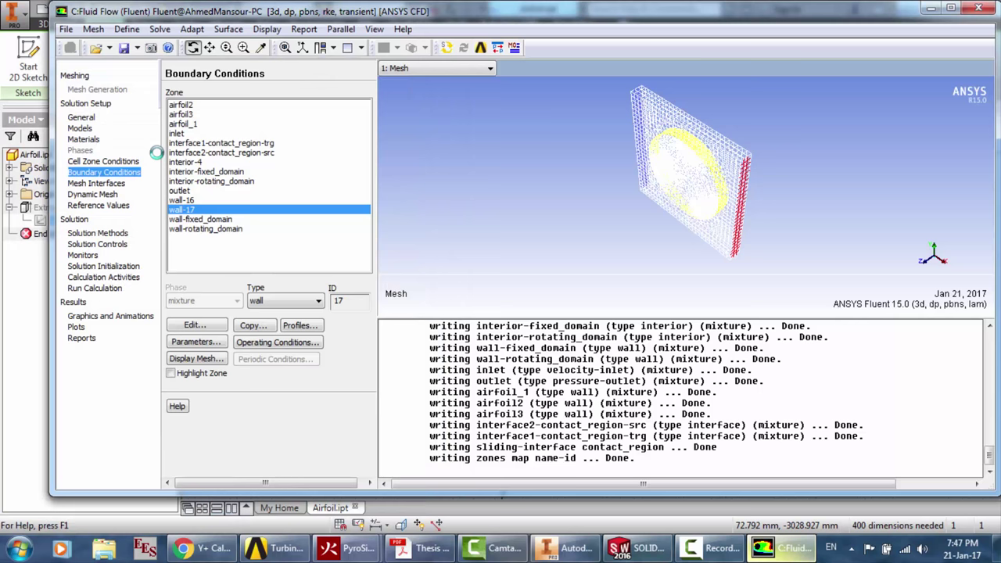
pyautogui.click(203, 134)
pyautogui.click(197, 325)
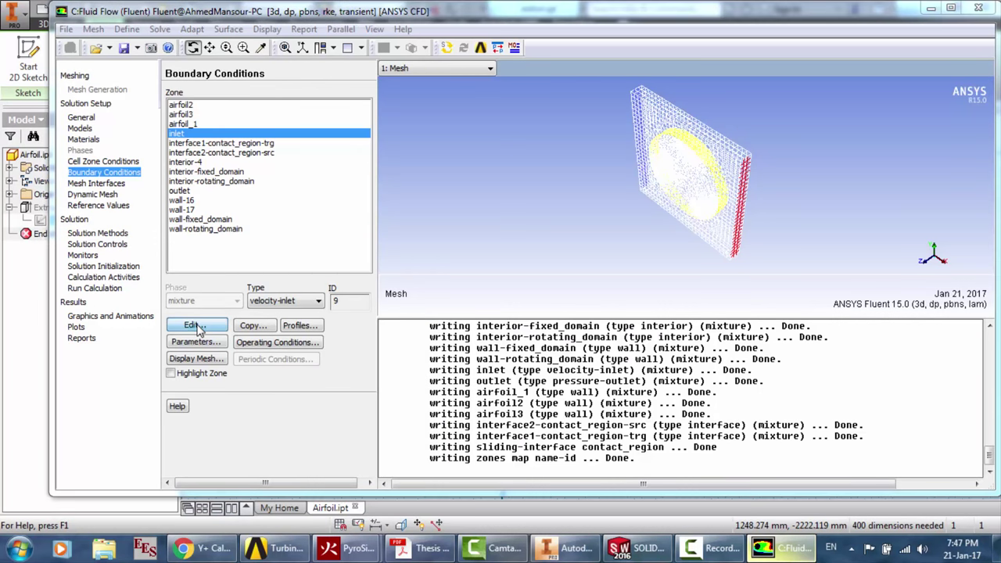
pyautogui.doubleClick(196, 309)
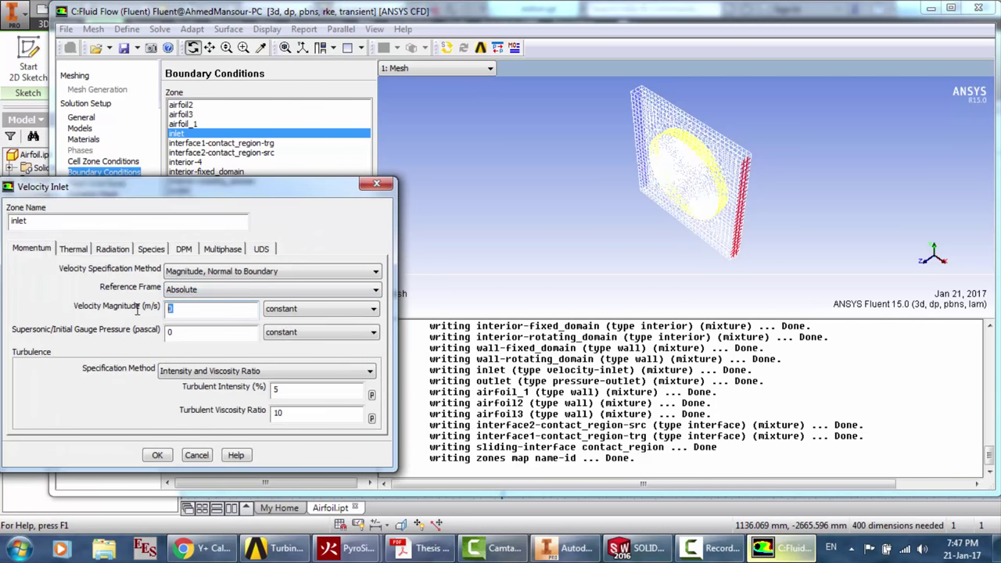
# Specify the inlet turbulence by Intensity and Hydraulic Diameter, with 0.01% turbulent intensity and a 0.5 m hydraulic diameter
pyautogui.click(311, 369)
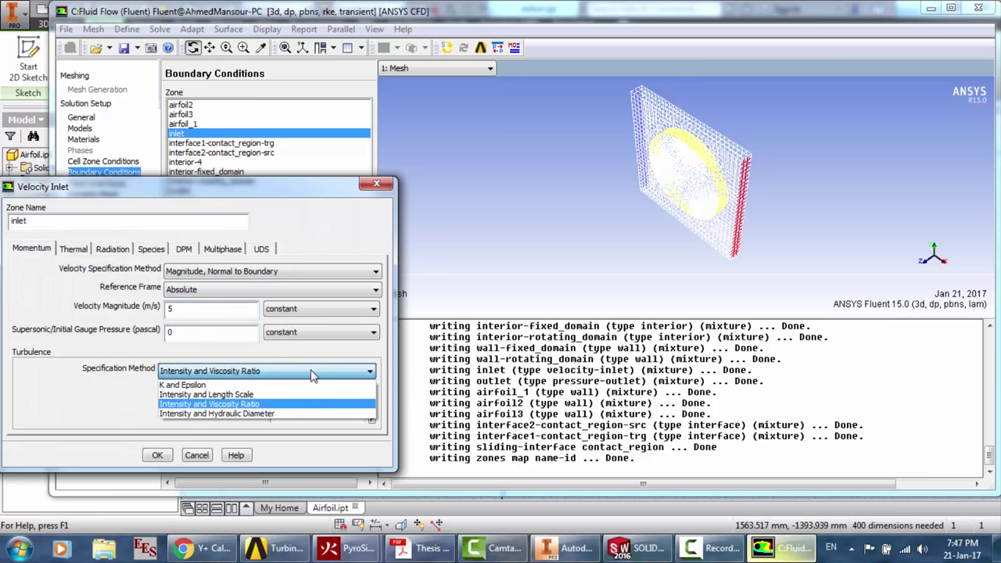
pyautogui.click(247, 413)
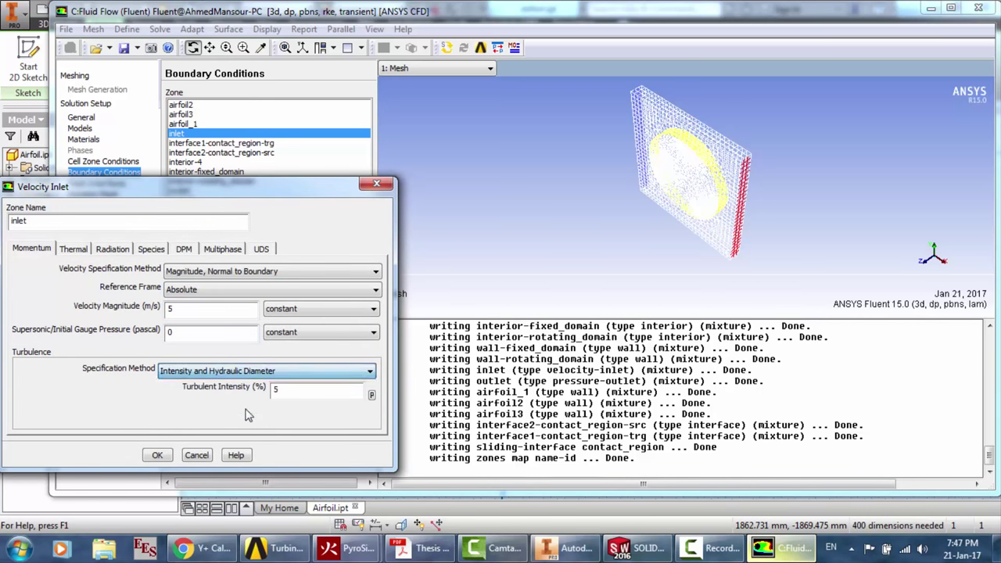
pyautogui.click(304, 391)
pyautogui.write('5')
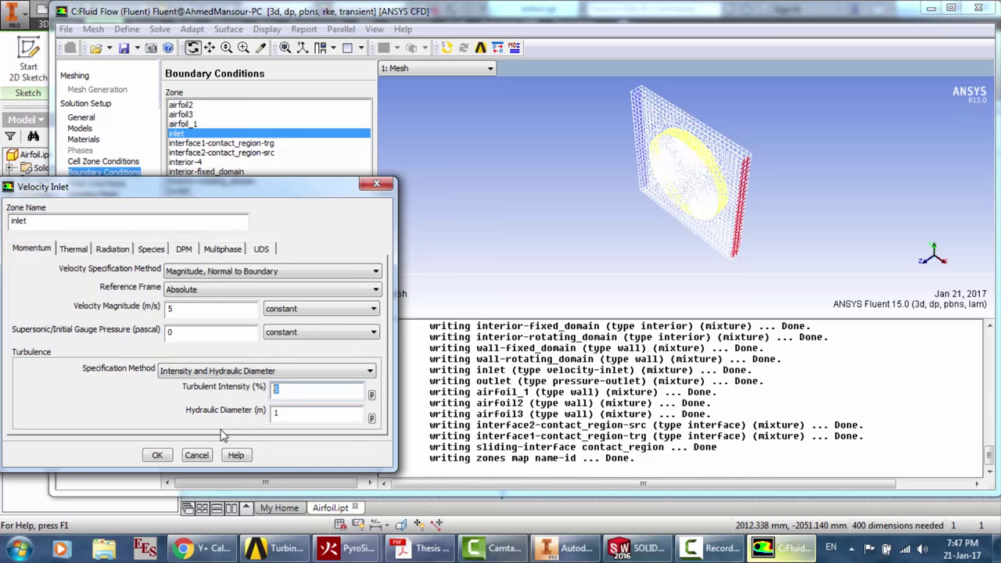
pyautogui.write('0.01')
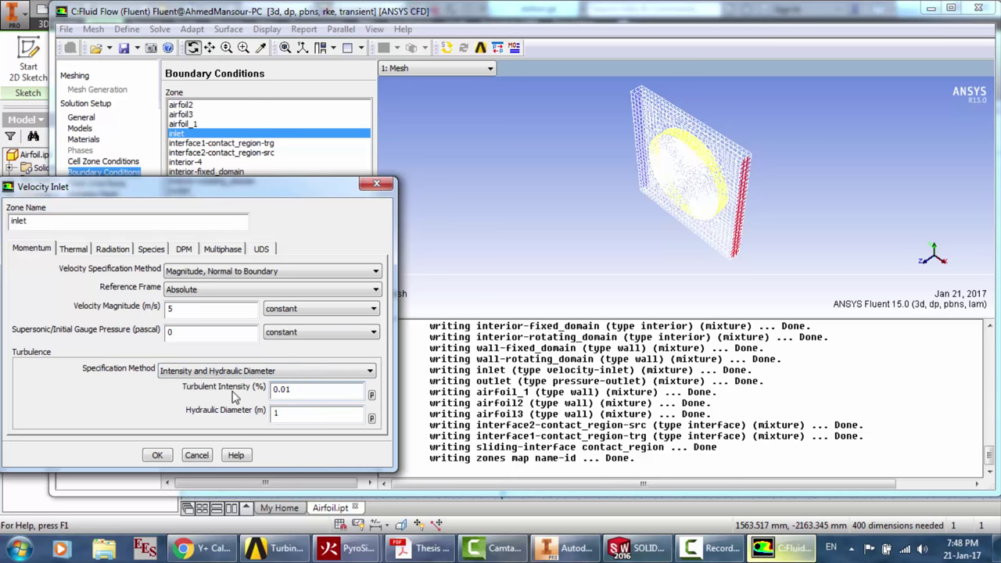
pyautogui.moveTo(293, 418); pyautogui.dragTo(270, 419)
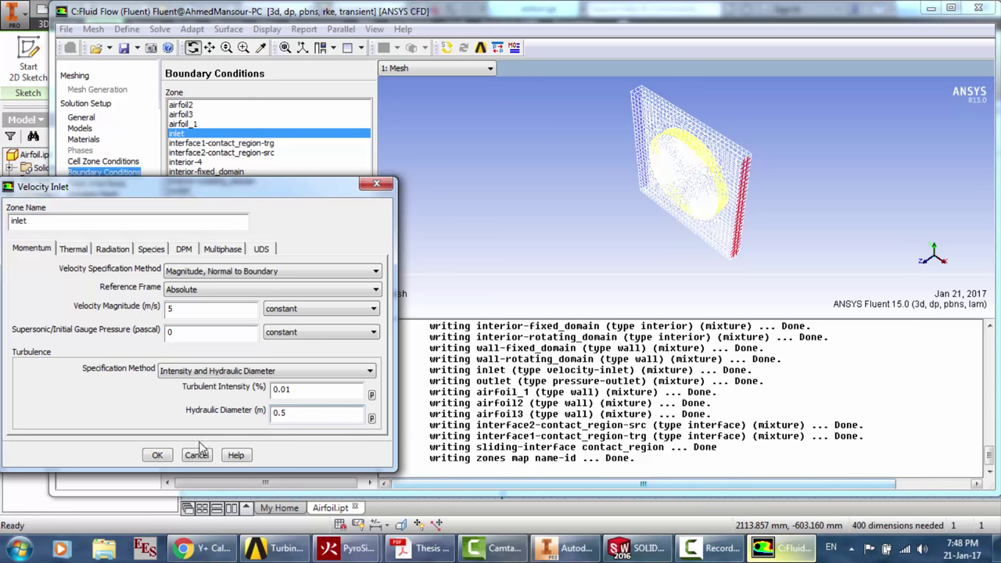
pyautogui.click(158, 455)
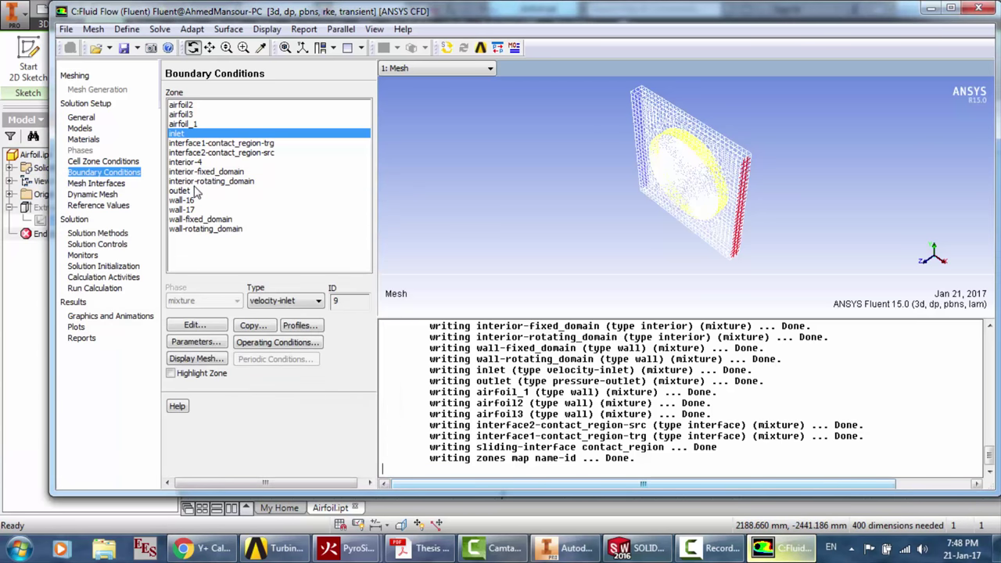
# Specify the pressure outlet's turbulence by Intensity and Hydraulic Diameter, with 0.01% backflow intensity and a 0.5 m backflow hydraulic diameter
pyautogui.click(193, 192)
pyautogui.click(208, 326)
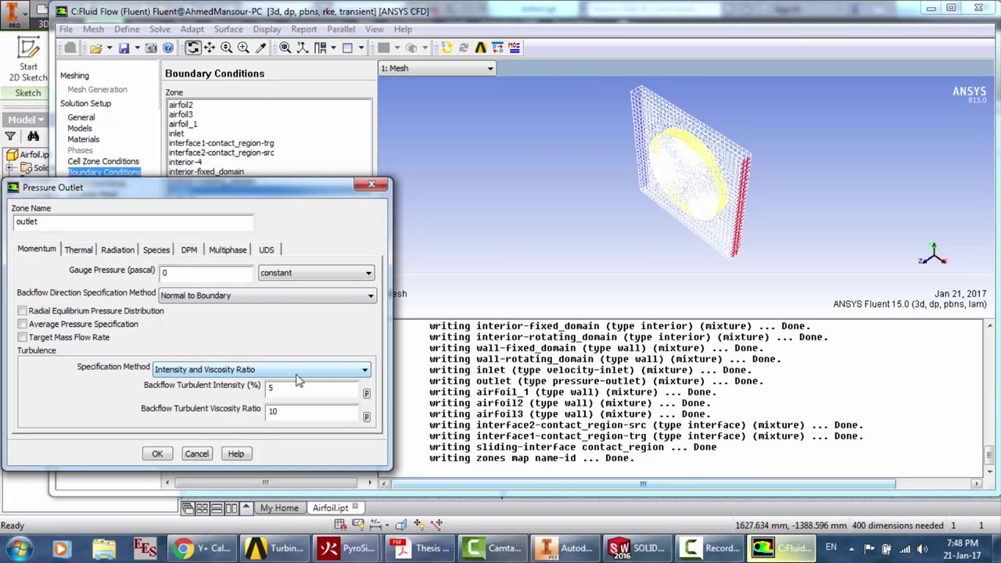
pyautogui.click(363, 370)
pyautogui.click(270, 412)
pyautogui.doubleClick(274, 386)
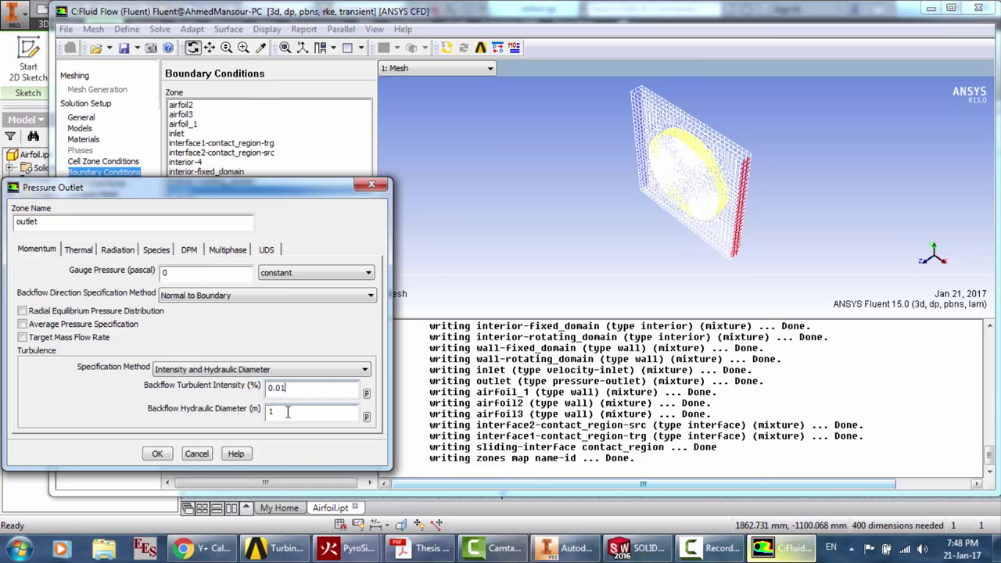
pyautogui.doubleClick(273, 412)
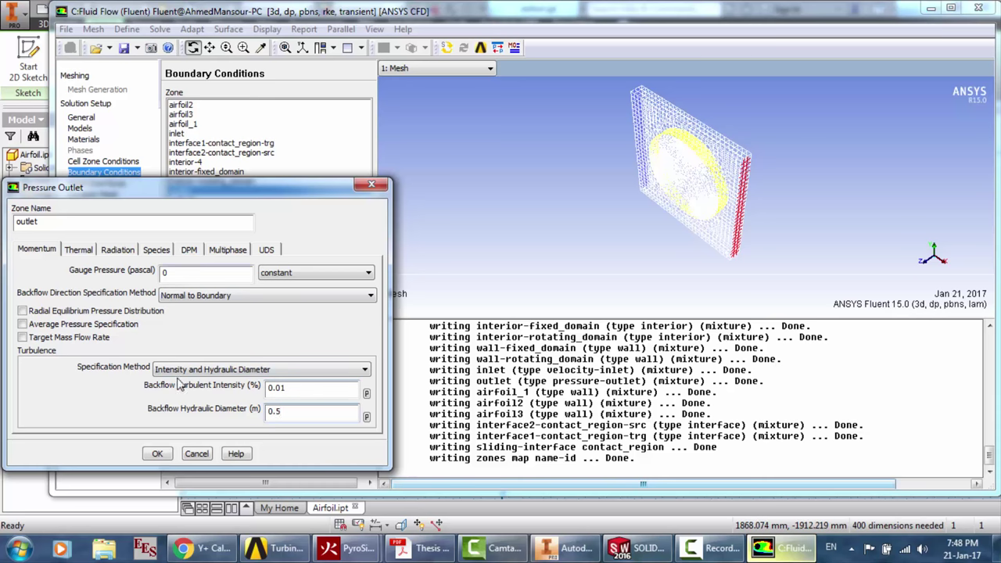
pyautogui.click(157, 454)
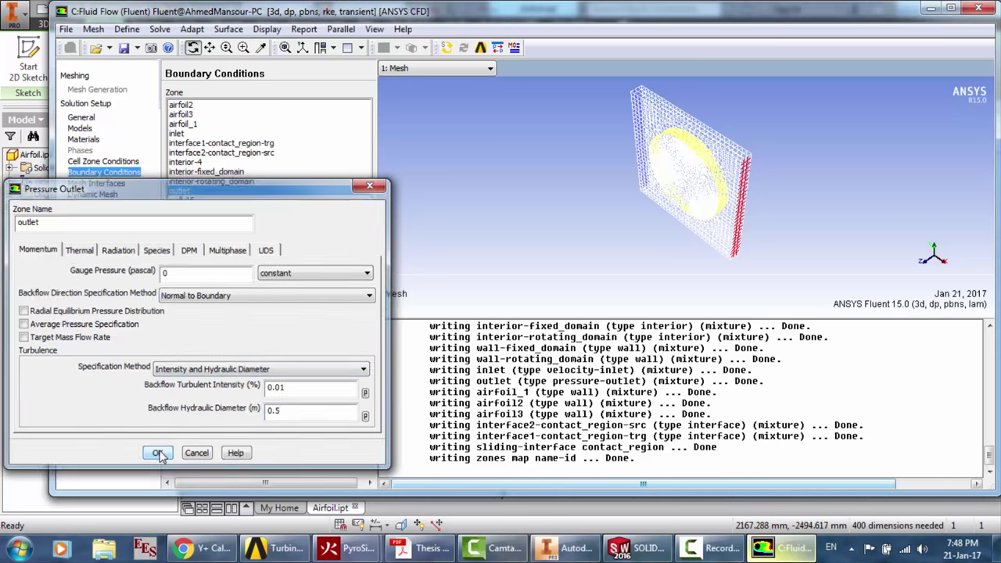
# Check the mesh interface and dynamic mesh settings, and open the reference values at the area entry
pyautogui.click(101, 183)
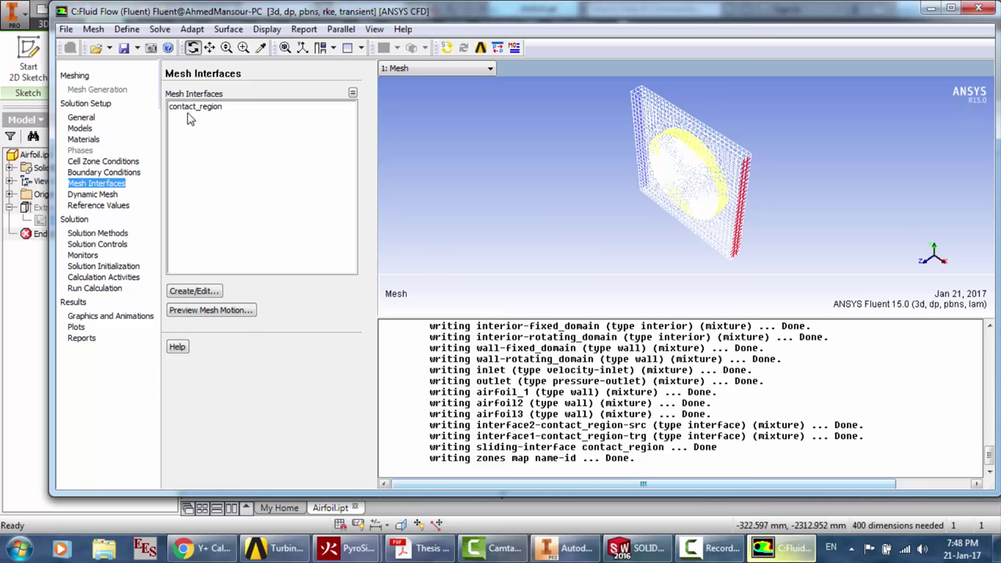
pyautogui.click(86, 195)
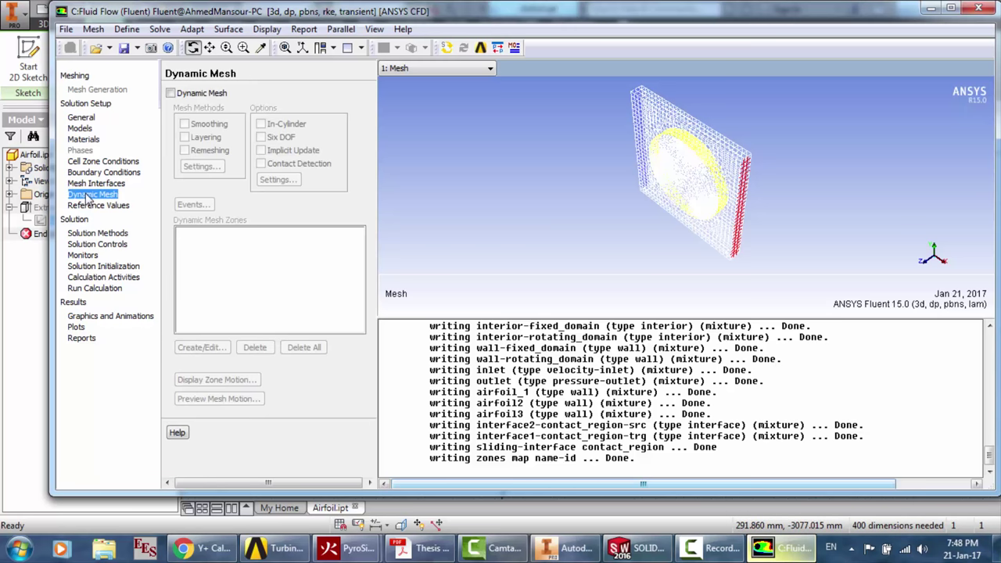
pyautogui.click(101, 204)
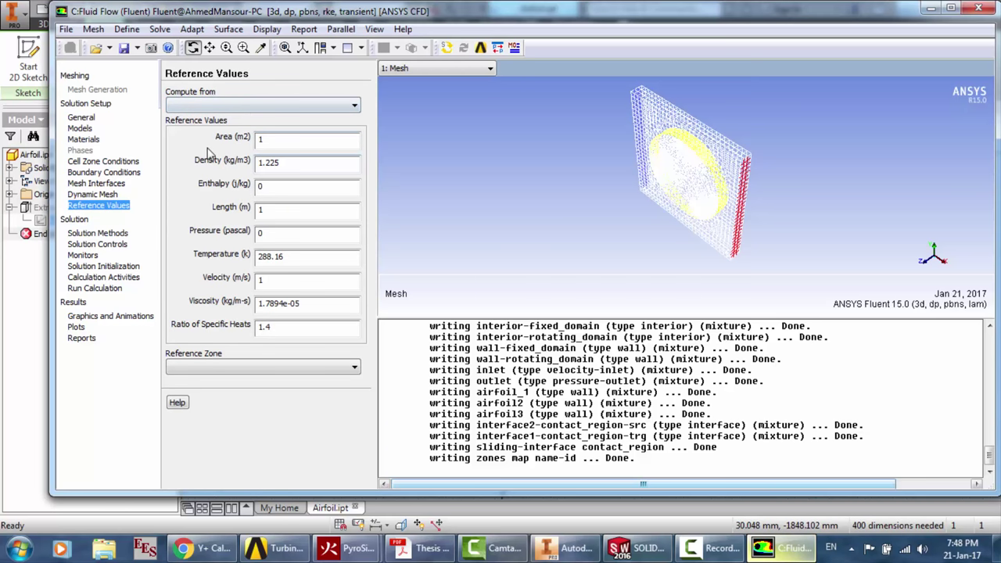
pyautogui.doubleClick(263, 140)
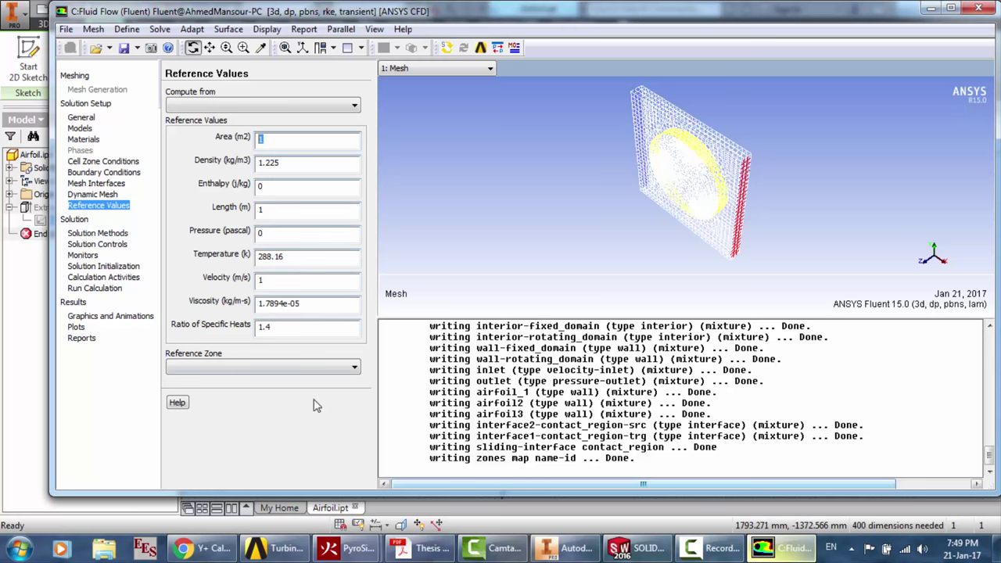
# Switch to Chrome and reload the ResearchGate questions on negative VAWT torque and on calculating the performance coefficient Cp
pyautogui.click(213, 546)
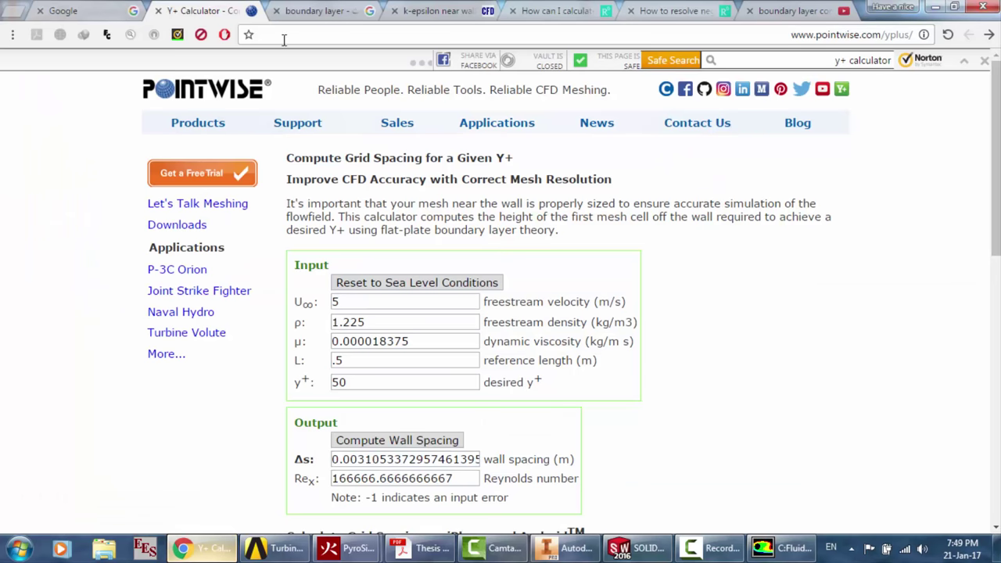
pyautogui.click(669, 8)
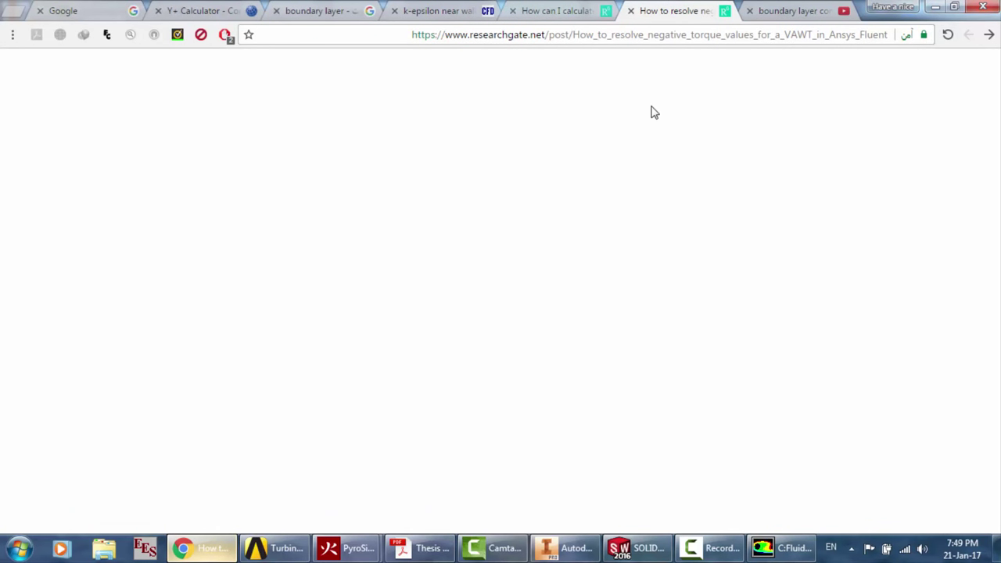
pyautogui.click(547, 7)
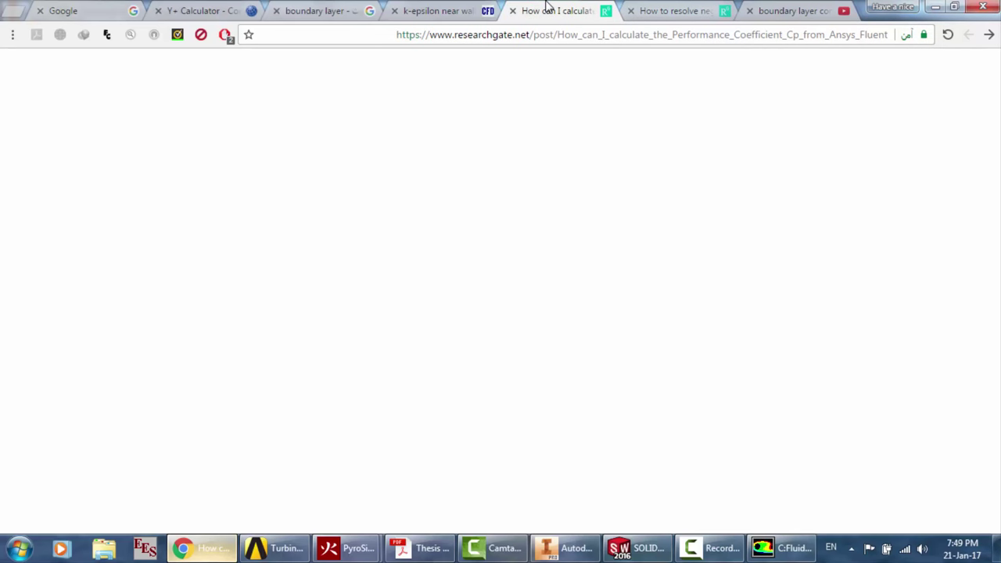
pyautogui.click(665, 10)
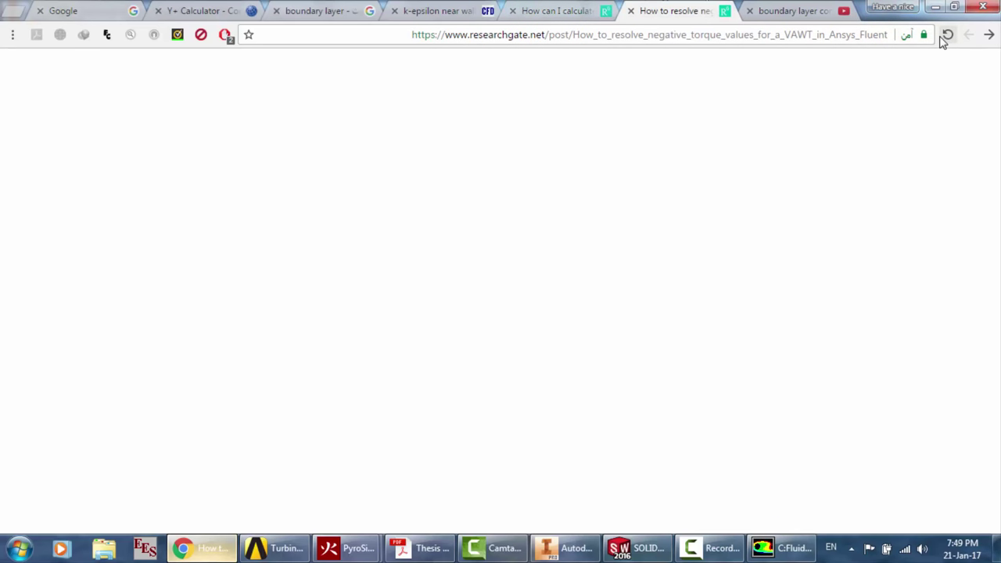
pyautogui.click(944, 36)
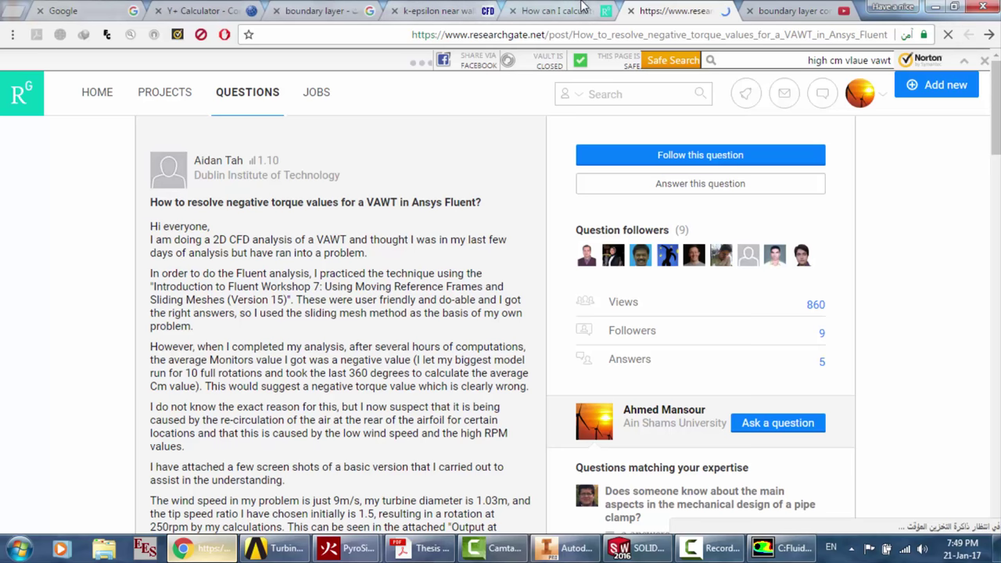
pyautogui.click(557, 10)
pyautogui.click(946, 36)
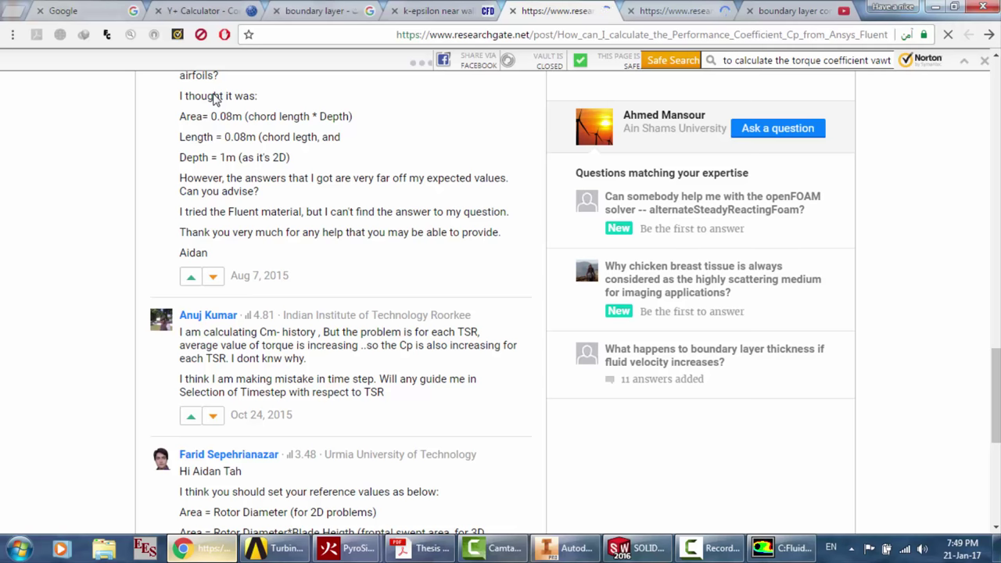
pyautogui.click(710, 547)
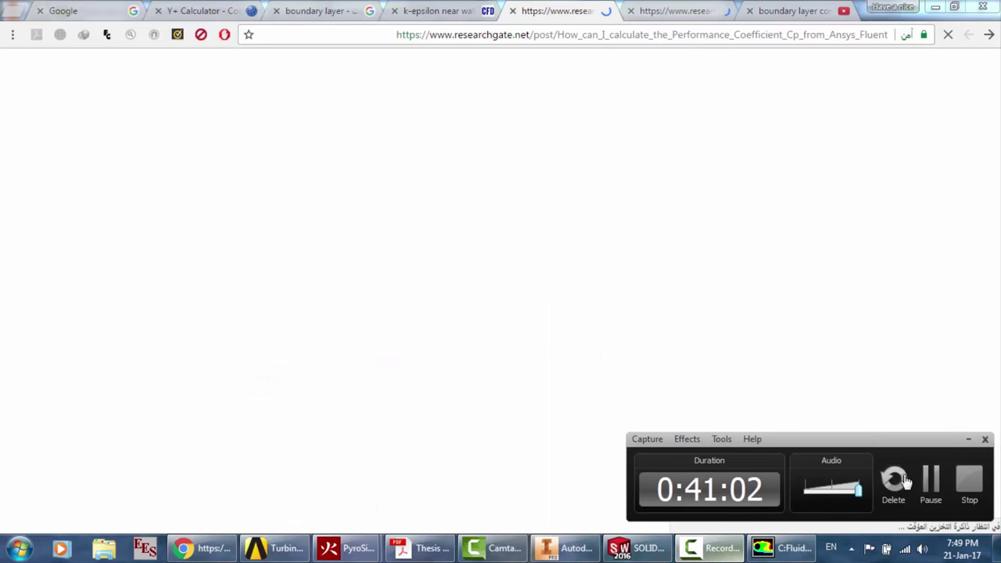
pyautogui.click(930, 480)
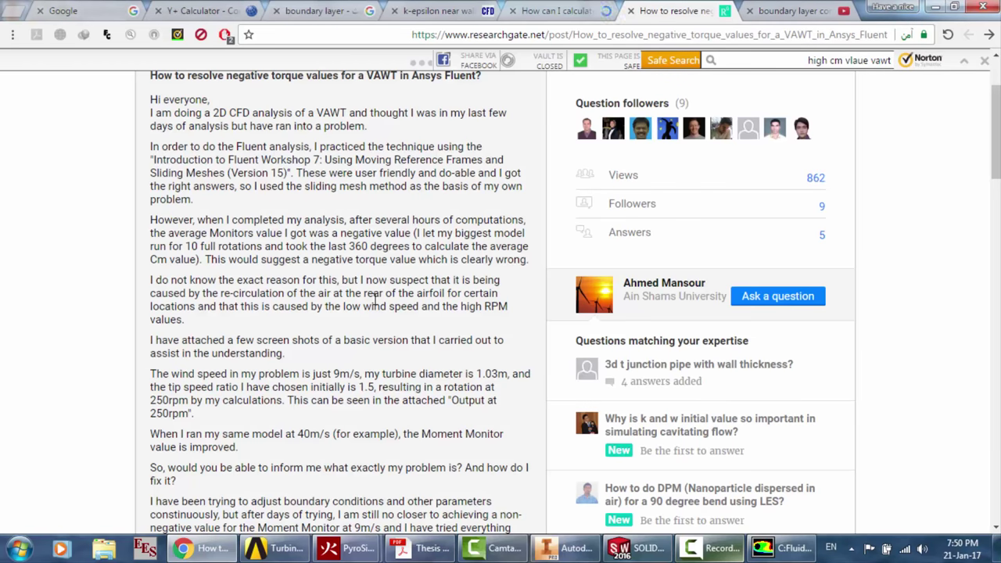
# Read through the ResearchGate question on negative VAWT torque values in Ansys Fluent and its answers
pyautogui.scroll(-2, 375, 299)
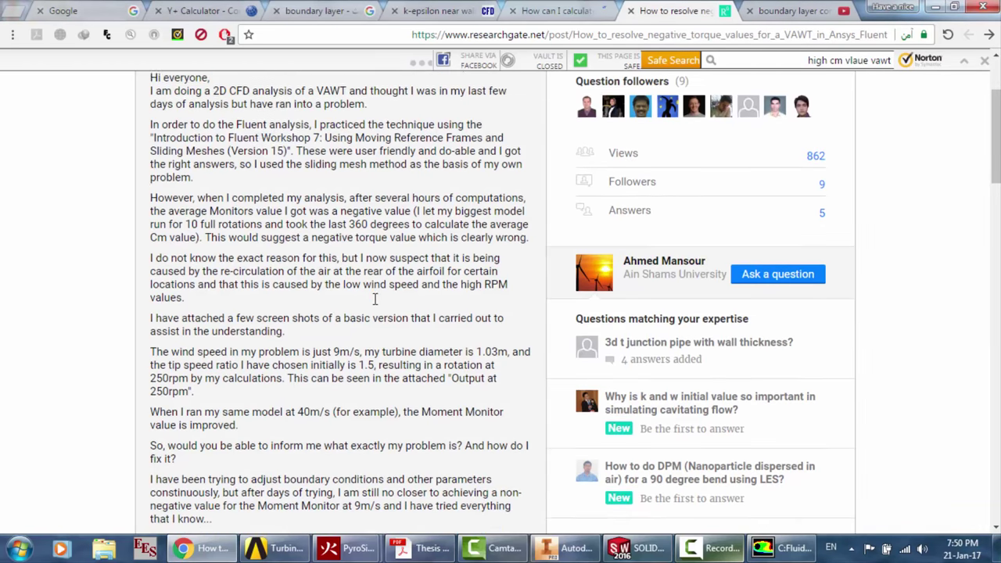
pyautogui.scroll(-5, 374, 299)
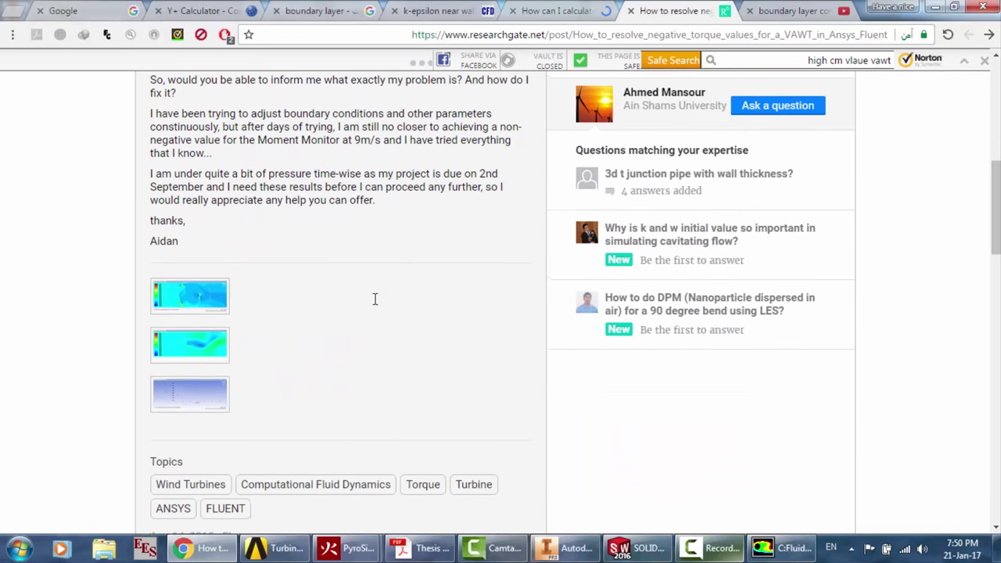
pyautogui.scroll(-5, 375, 298)
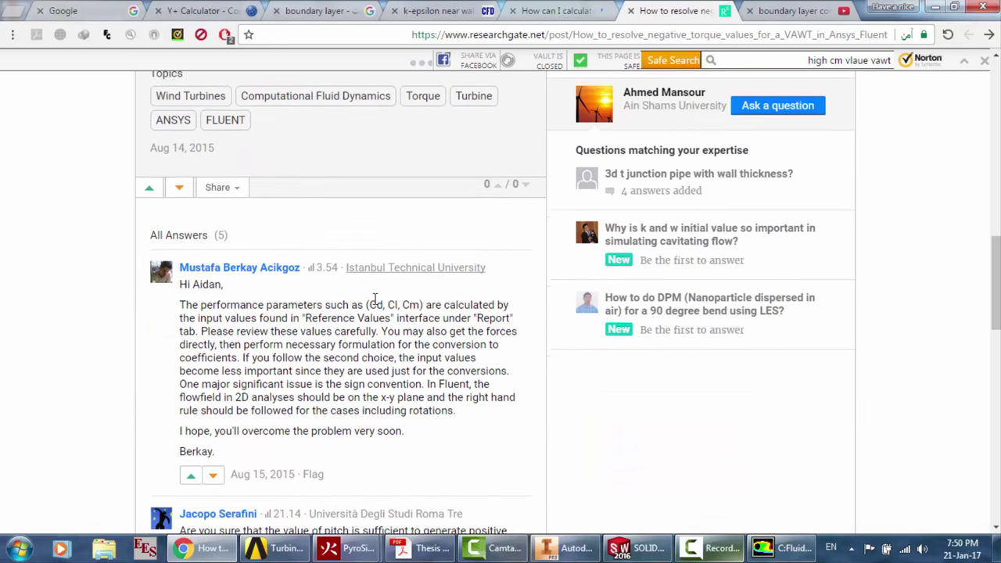
pyautogui.scroll(-5, 374, 298)
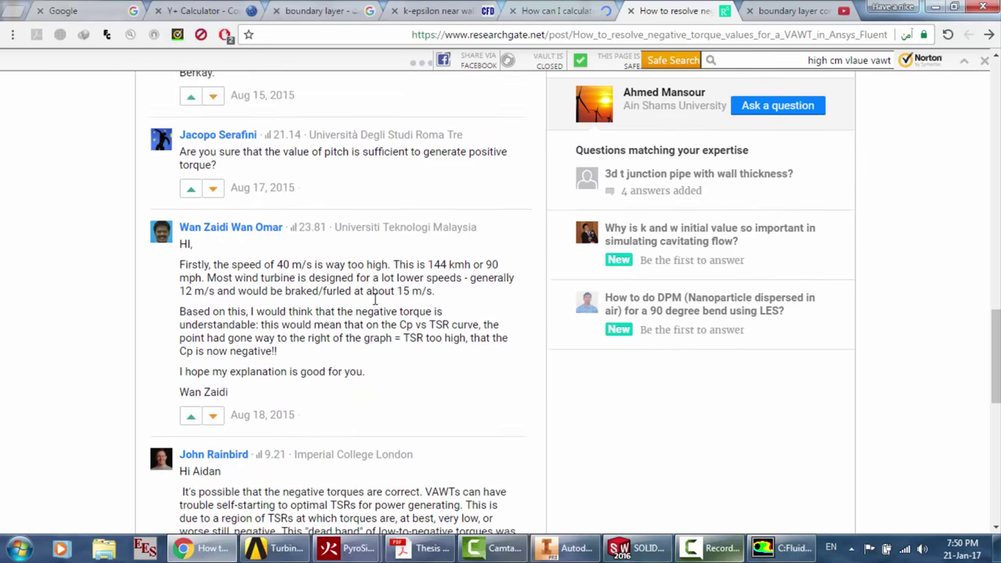
pyautogui.scroll(-3, 374, 298)
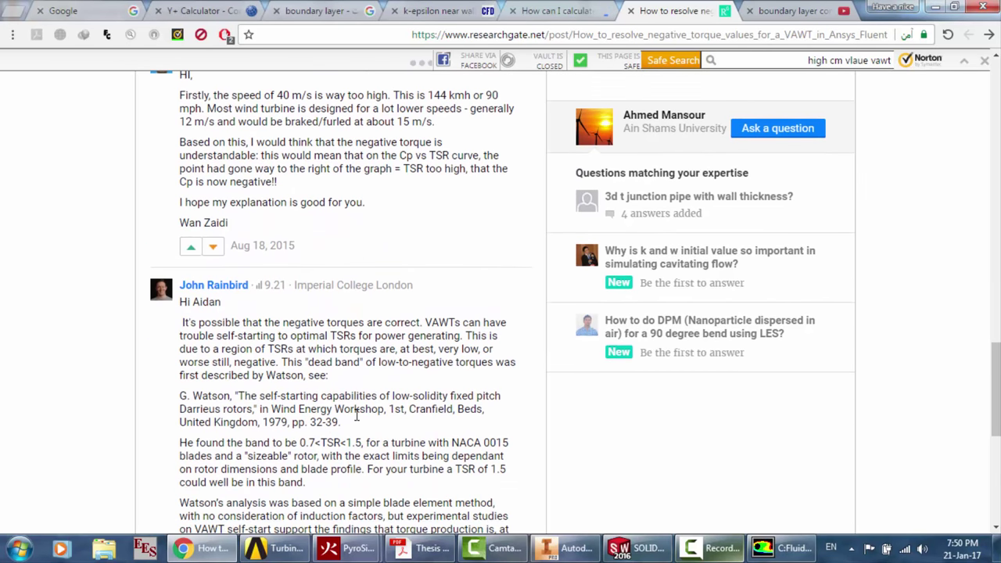
# Examine the advice on reference area and length in the ResearchGate question about calculating Cp from Ansys Fluent
pyautogui.click(580, 9)
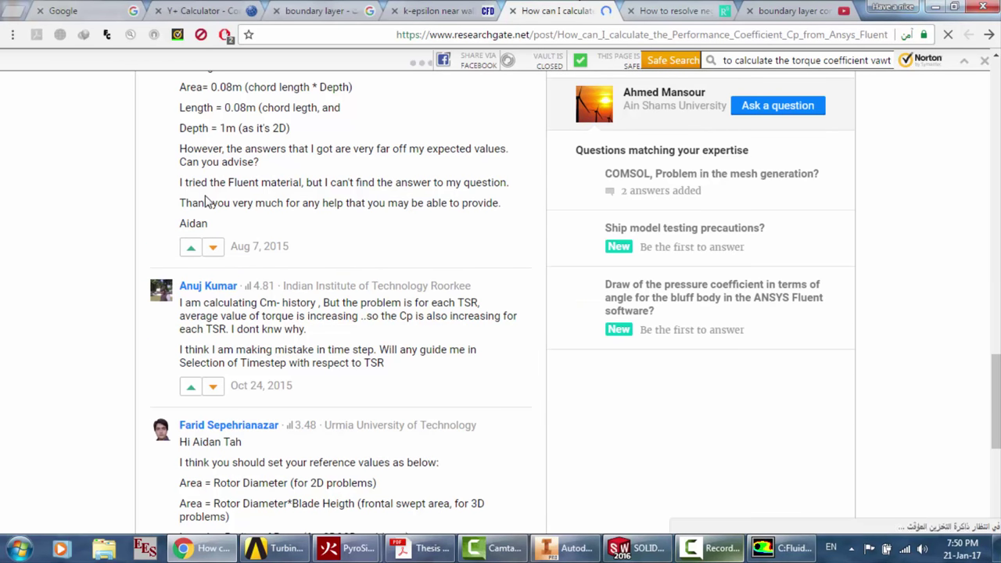
pyautogui.scroll(-2, 202, 201)
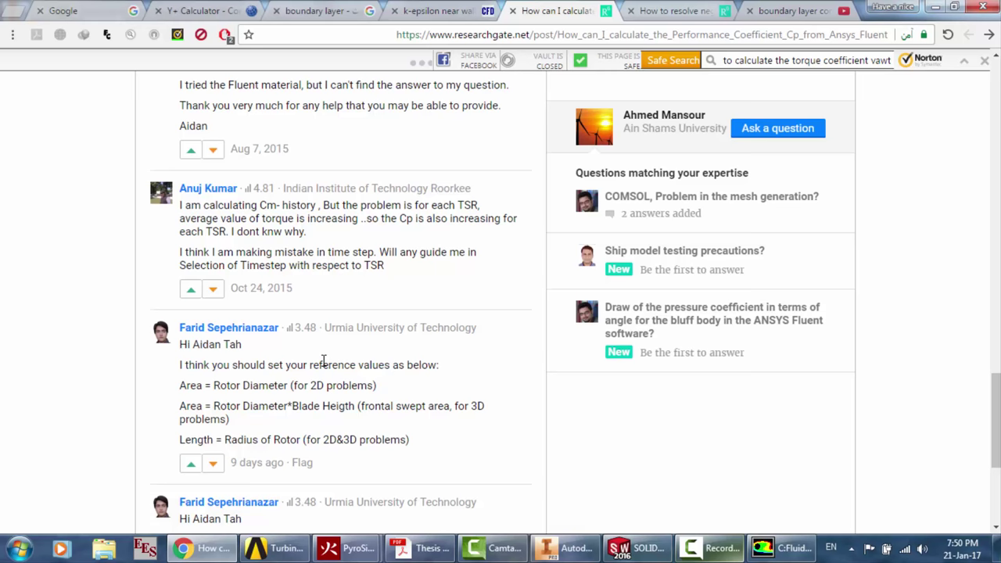
pyautogui.scroll(-1, 323, 361)
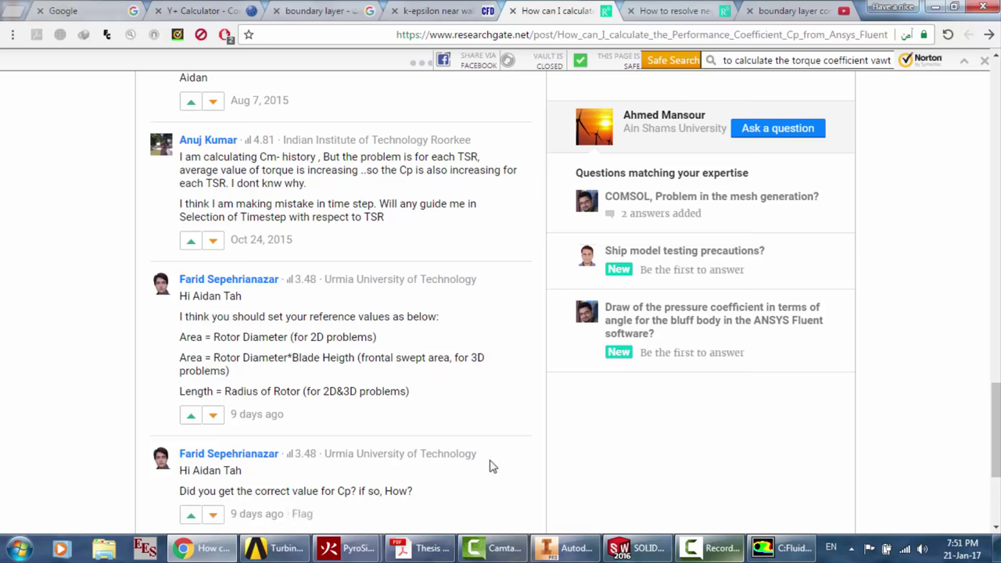
# Switch to Airfoil.ipt in Inventor, finish editing Sketch1, and inspect an airfoil cutout on the rotor disc
pyautogui.click(762, 547)
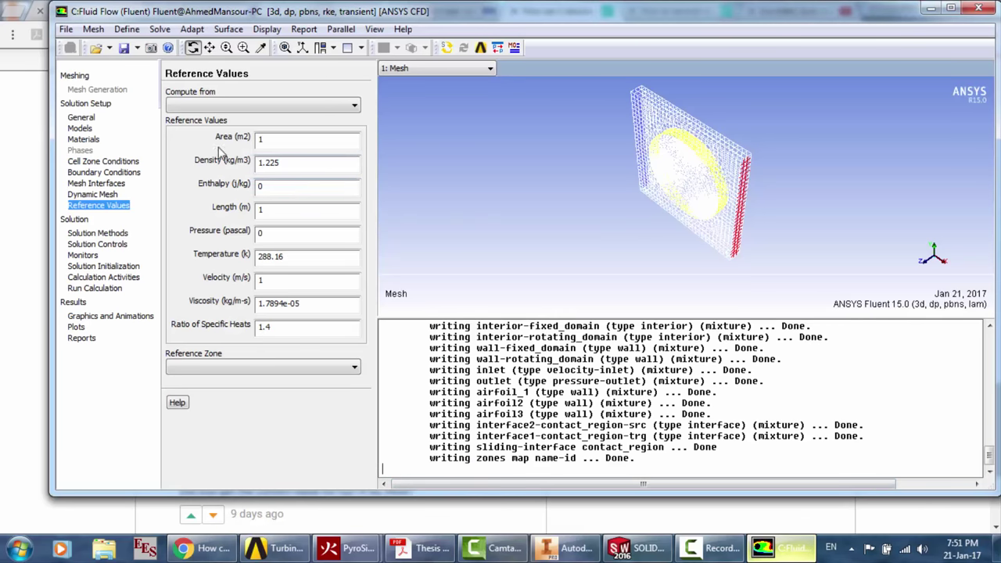
pyautogui.moveTo(272, 139); pyautogui.dragTo(252, 140)
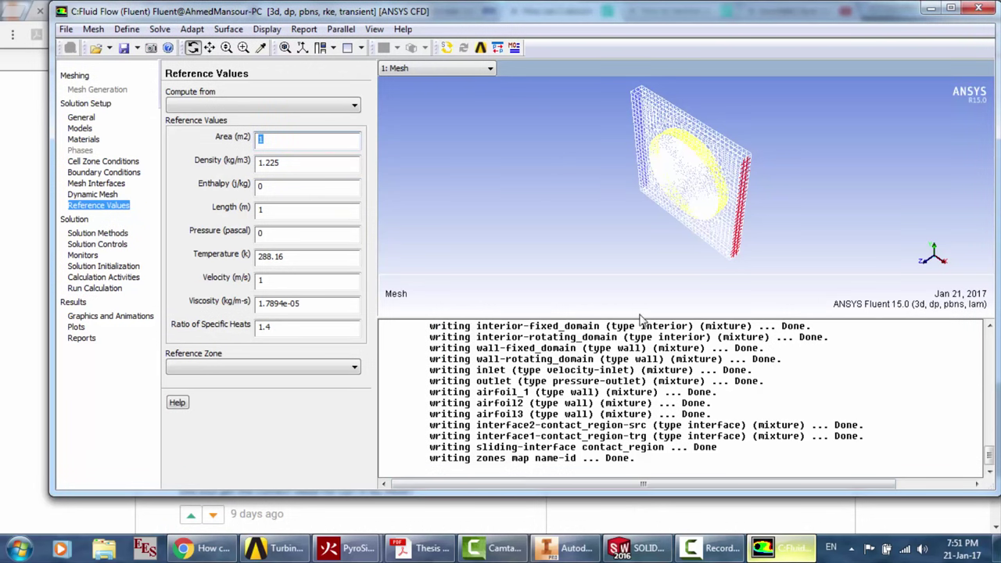
pyautogui.click(574, 549)
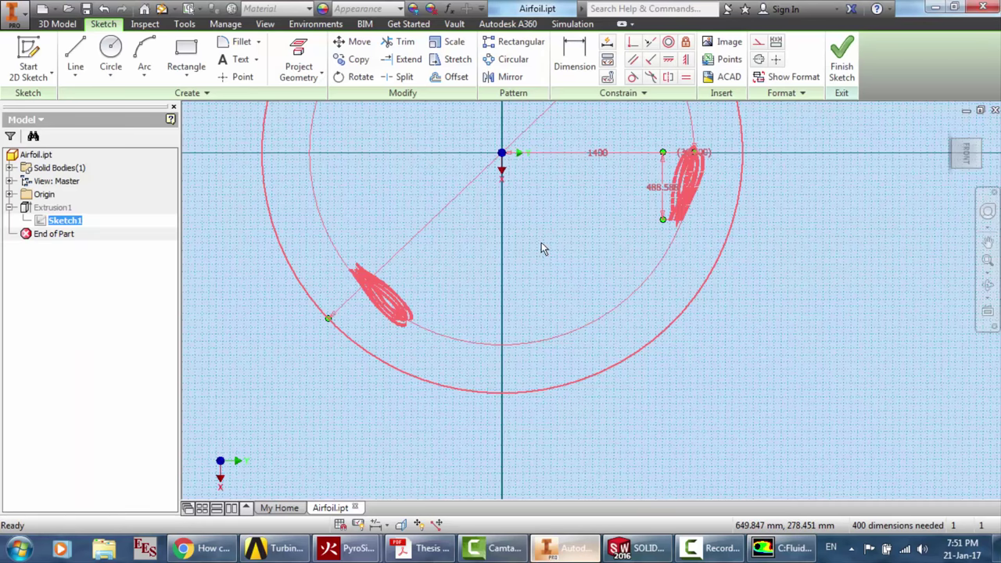
pyautogui.click(837, 47)
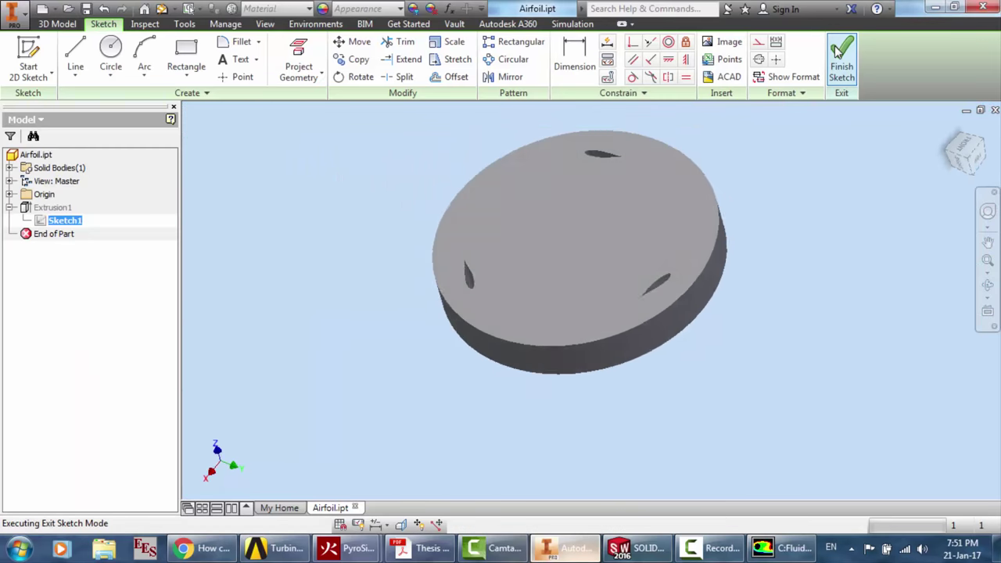
pyautogui.scroll(2, 670, 146)
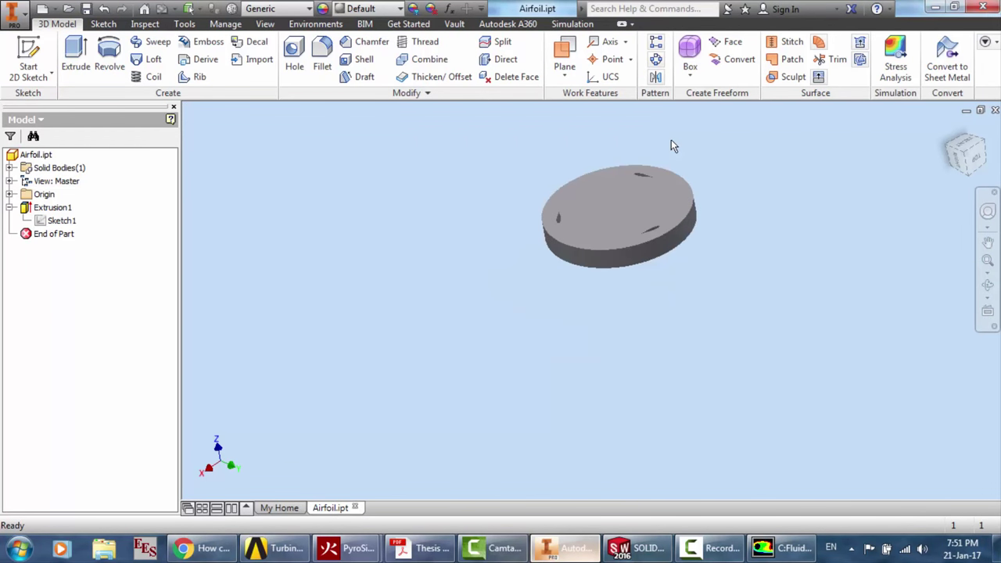
pyautogui.scroll(2, 671, 146)
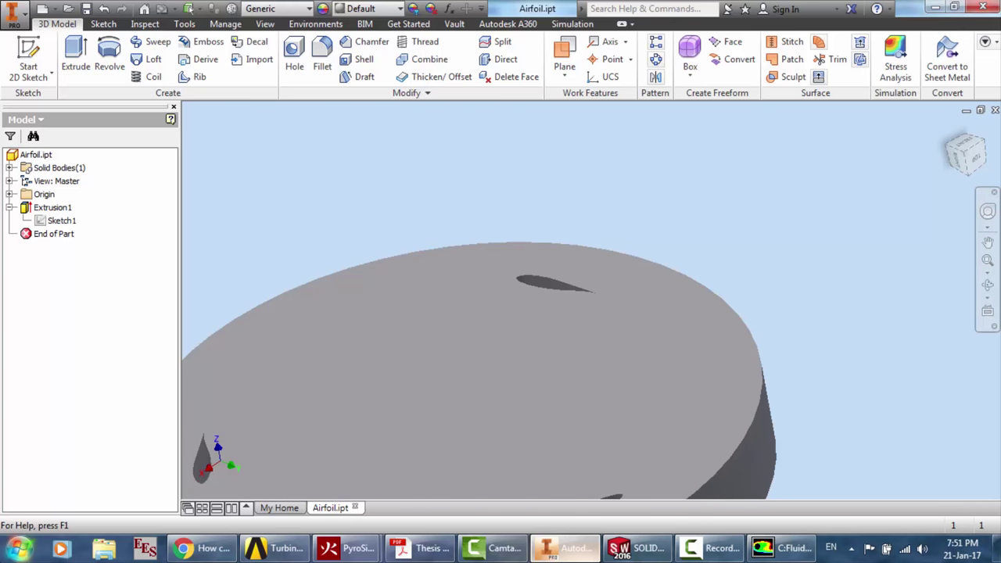
# Open the Windows Calculator and multiply 0.5 by 0.5 for a single blade's area
pyautogui.click(18, 549)
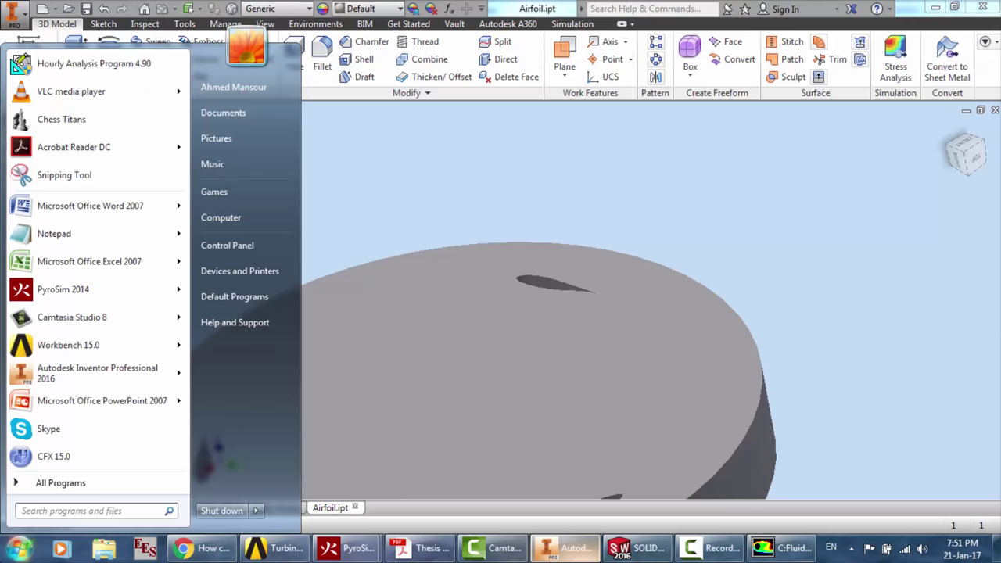
pyautogui.write('calc')
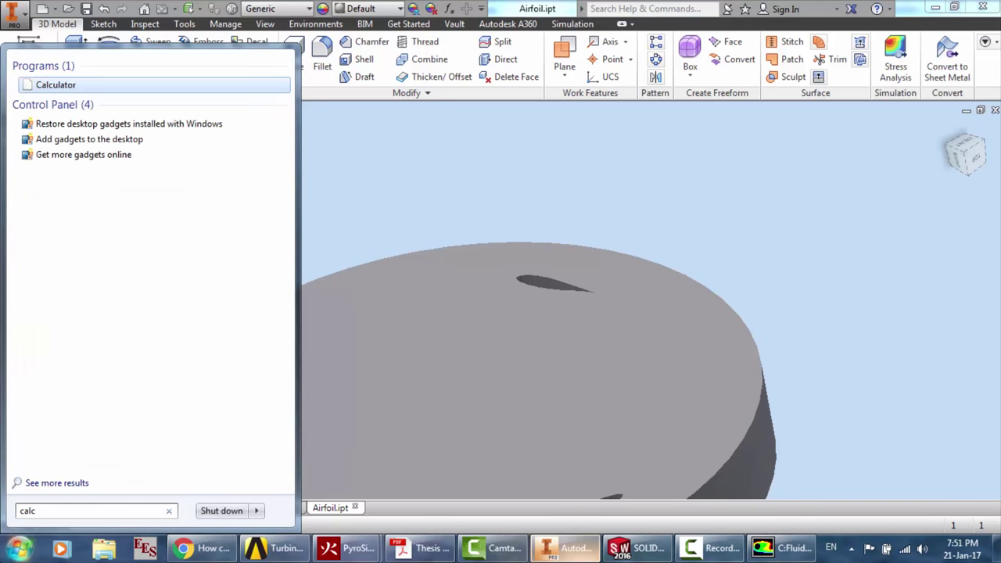
pyautogui.click(84, 86)
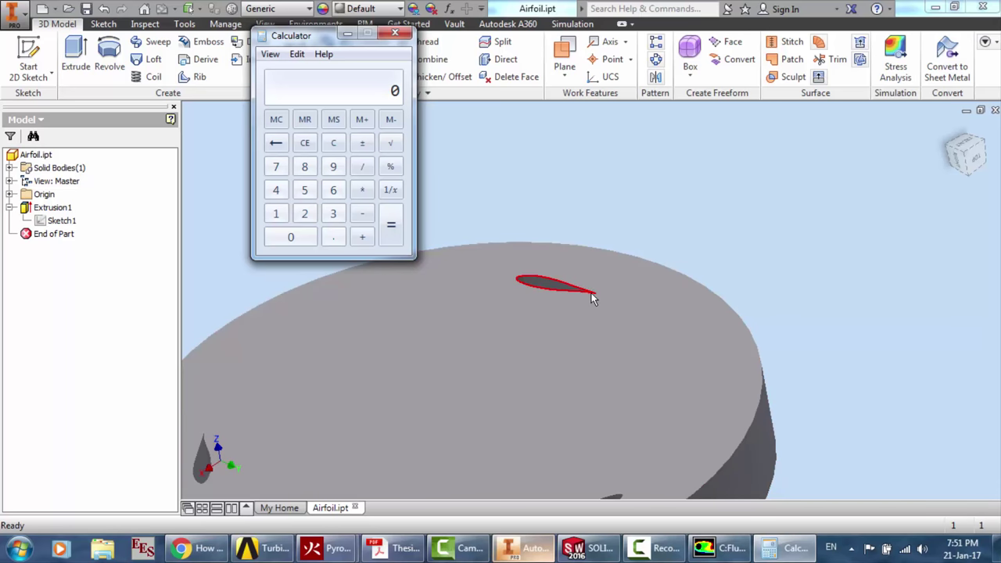
pyautogui.write('.5')
pyautogui.click(547, 290)
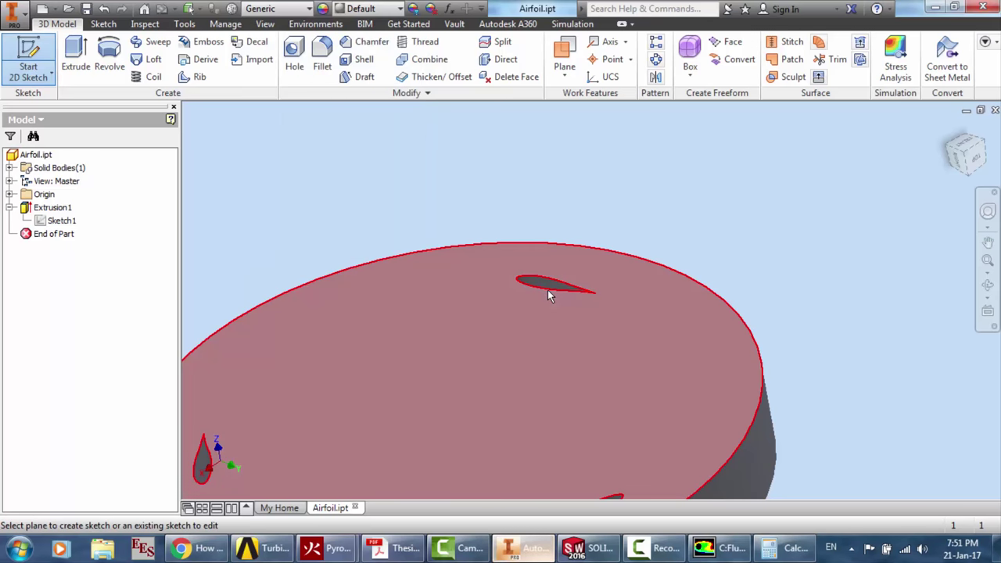
pyautogui.click(787, 548)
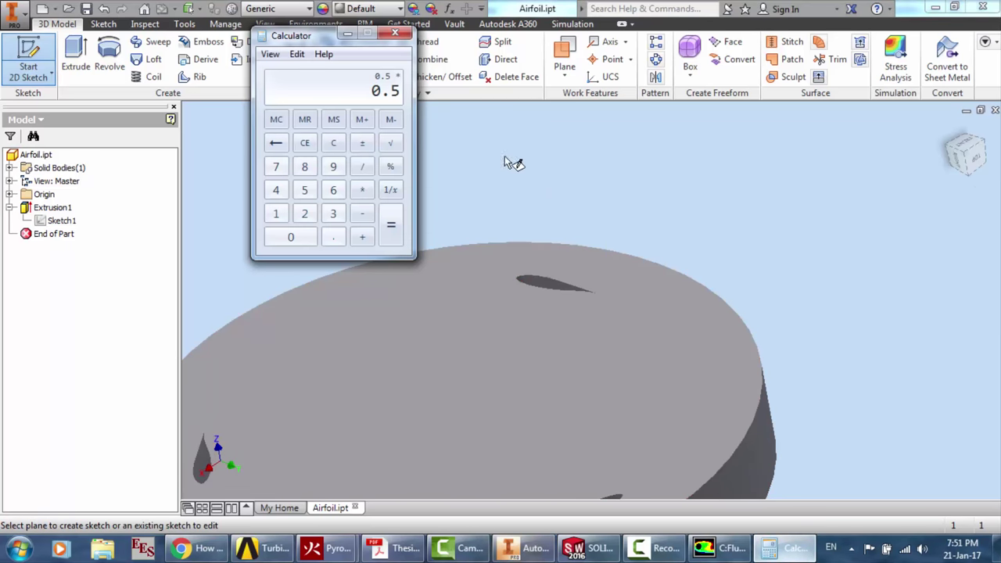
pyautogui.press('Return')
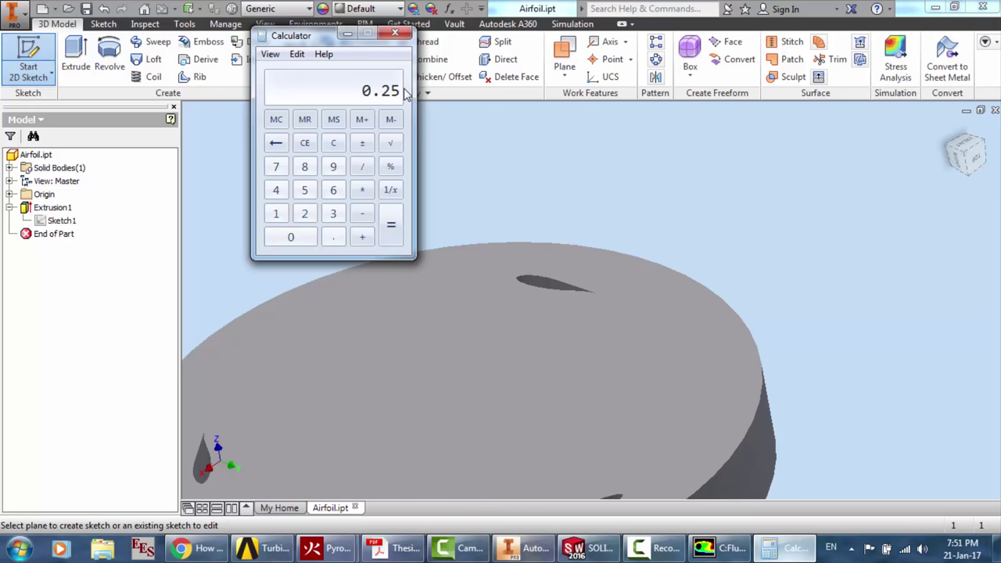
pyautogui.moveTo(309, 39); pyautogui.dragTo(272, 121)
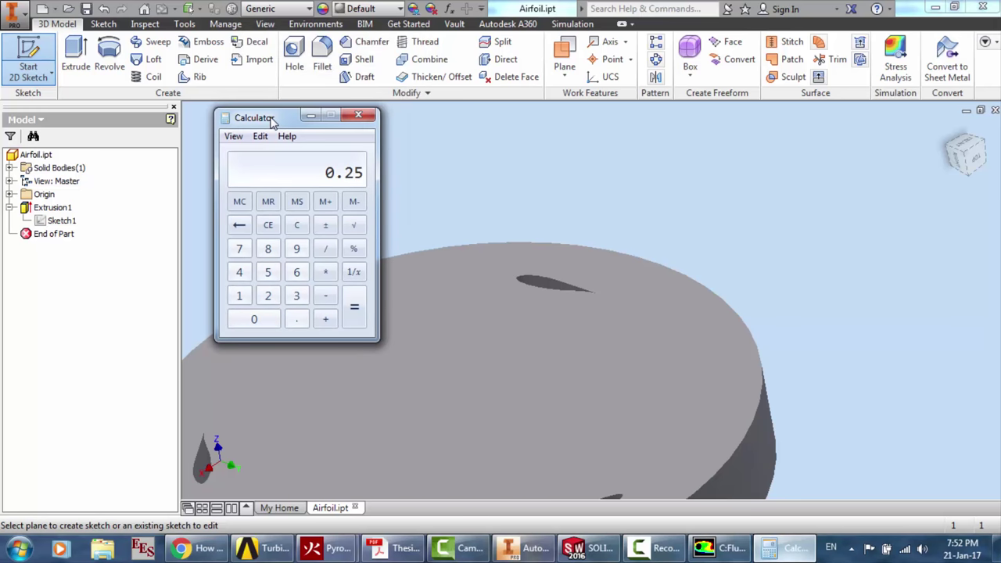
# Examine the airfoil cutouts in the Inventor rotor alongside the reference area advice on the ResearchGate page in Chrome
pyautogui.click(672, 245)
pyautogui.scroll(-3, 671, 246)
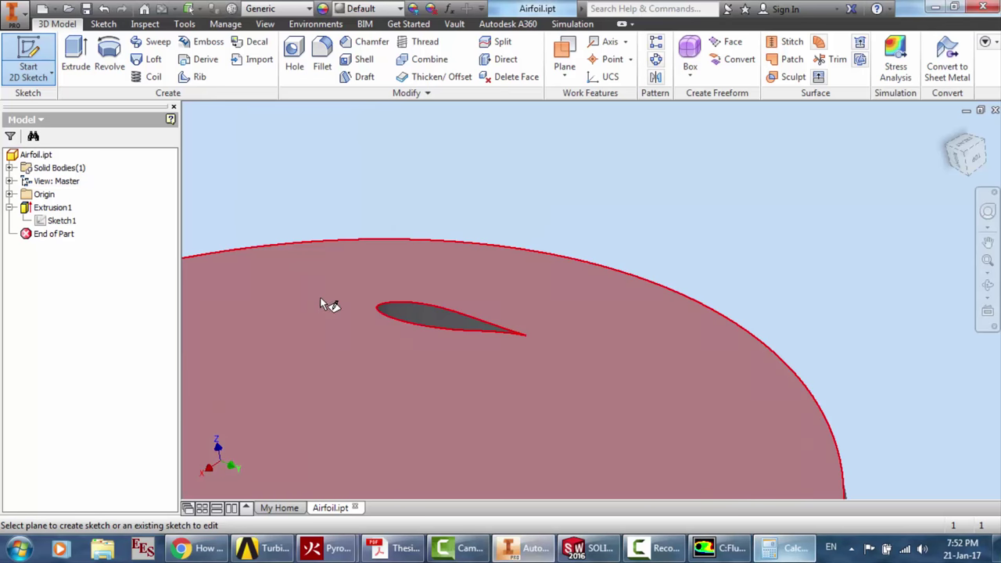
pyautogui.click(194, 547)
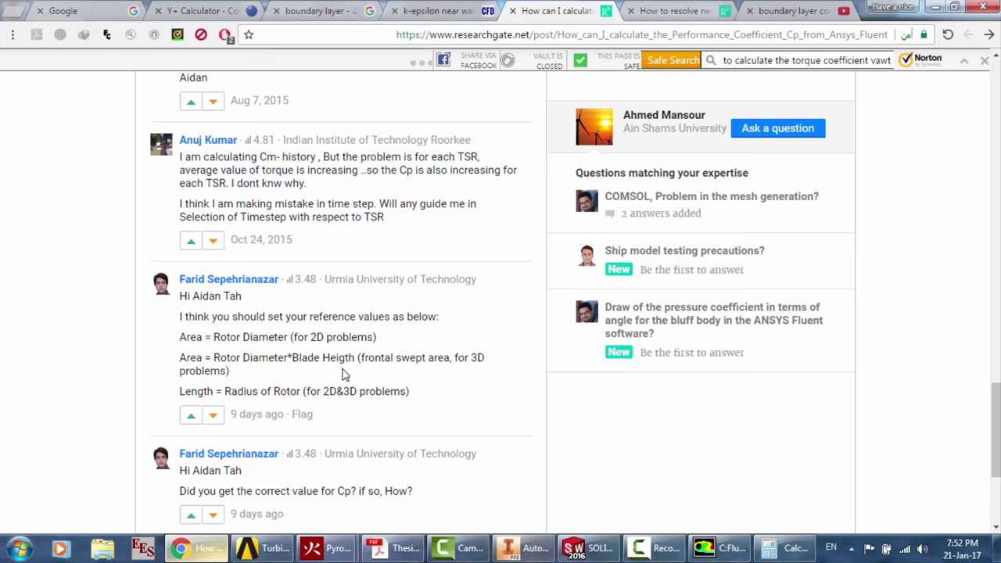
pyautogui.click(780, 548)
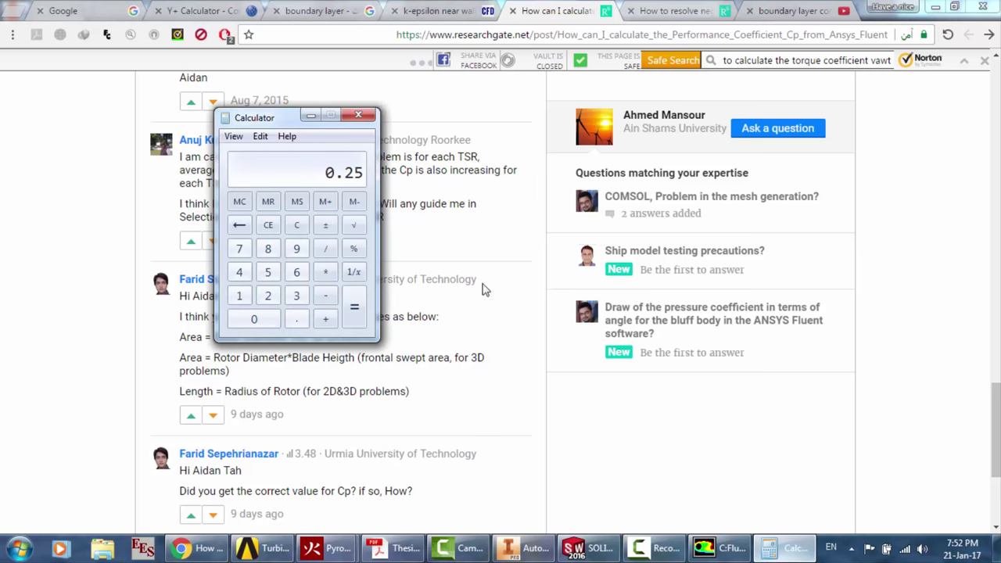
pyautogui.click(266, 357)
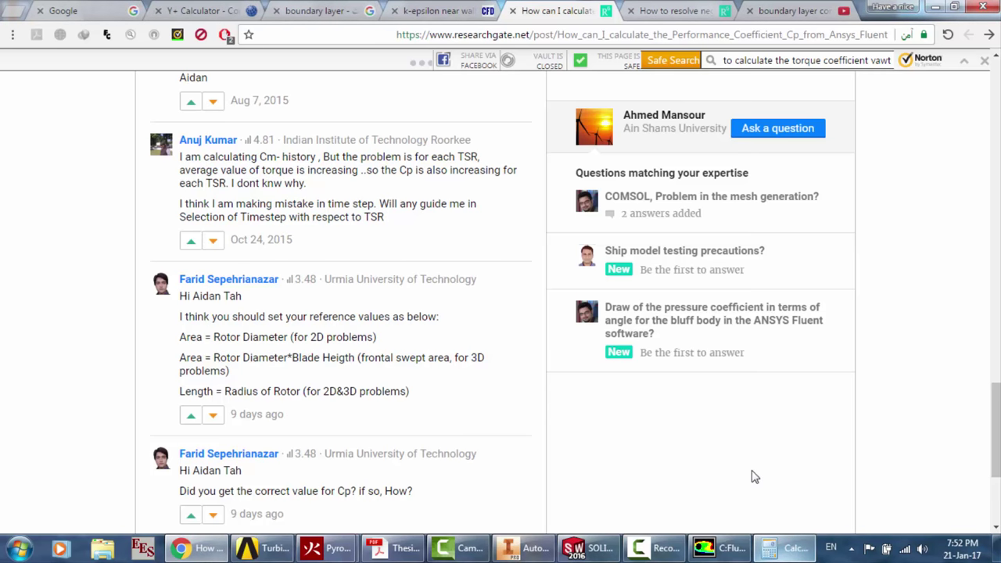
pyautogui.click(781, 551)
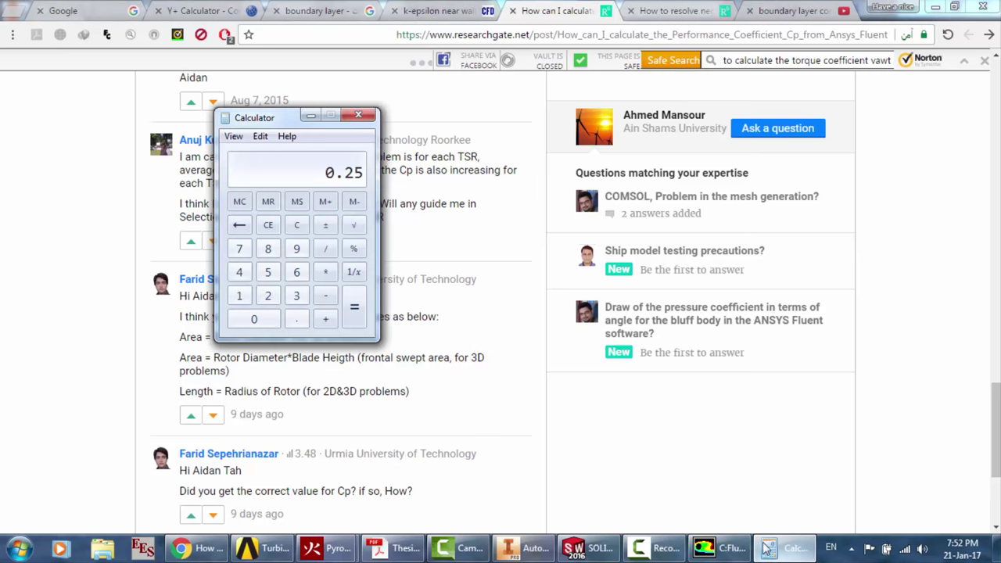
pyautogui.click(522, 548)
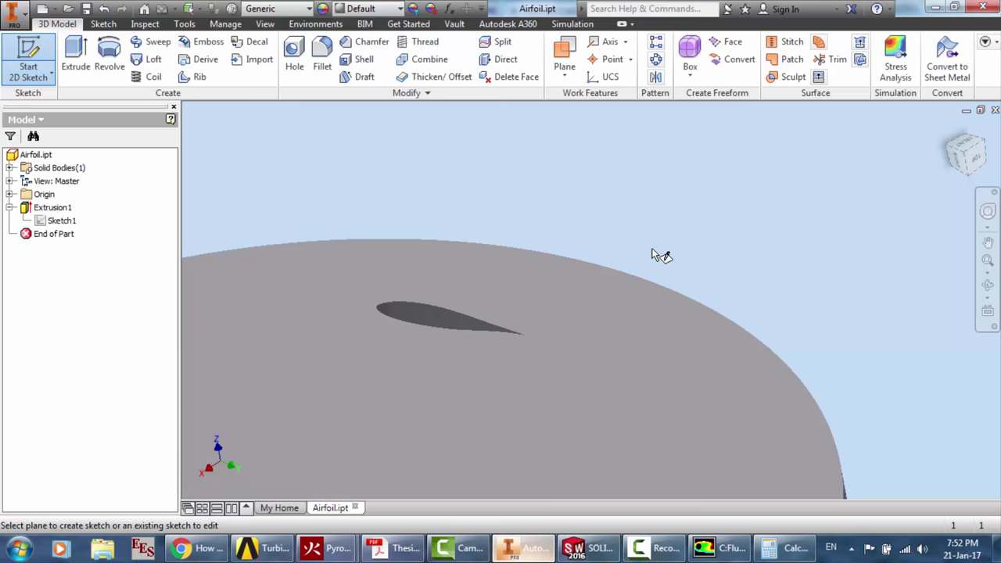
pyautogui.click(500, 322)
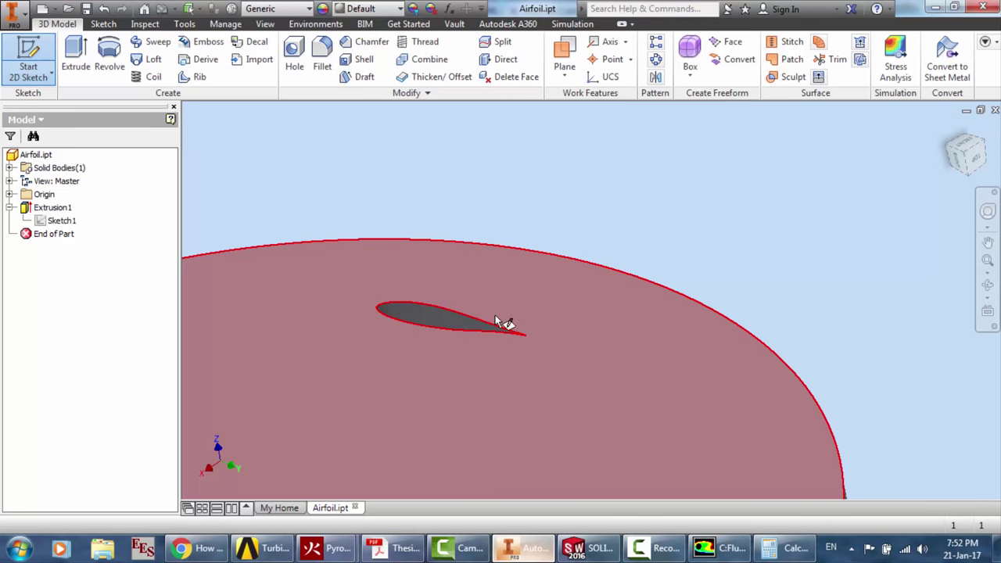
pyautogui.scroll(1, 537, 212)
pyautogui.scroll(-1, 537, 212)
pyautogui.press('F6')
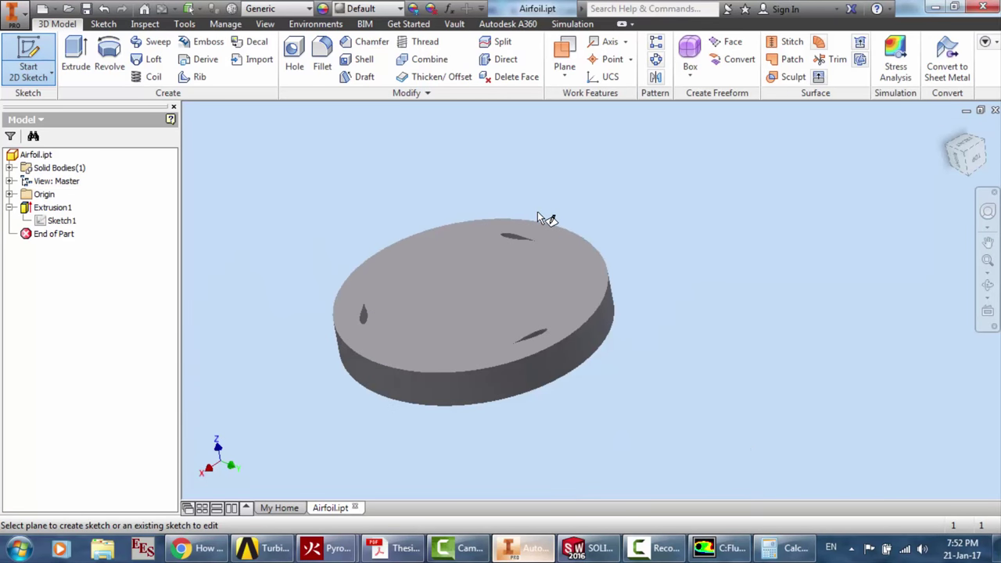
# Reread the ResearchGate formulas for 3D reference area and length, checking them against the whole rotor model and Fluent's reference values
pyautogui.click(196, 548)
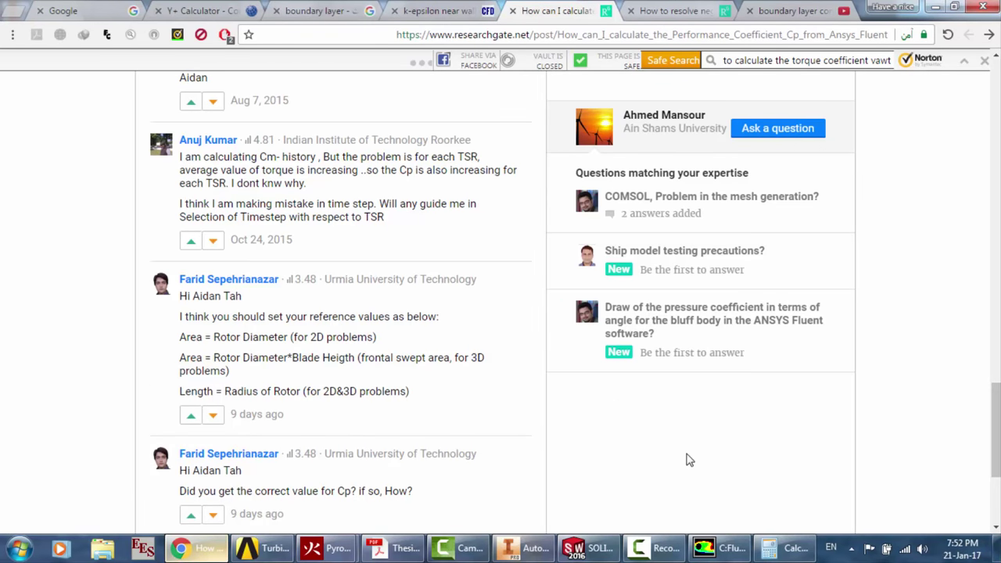
pyautogui.scroll(-1, 351, 336)
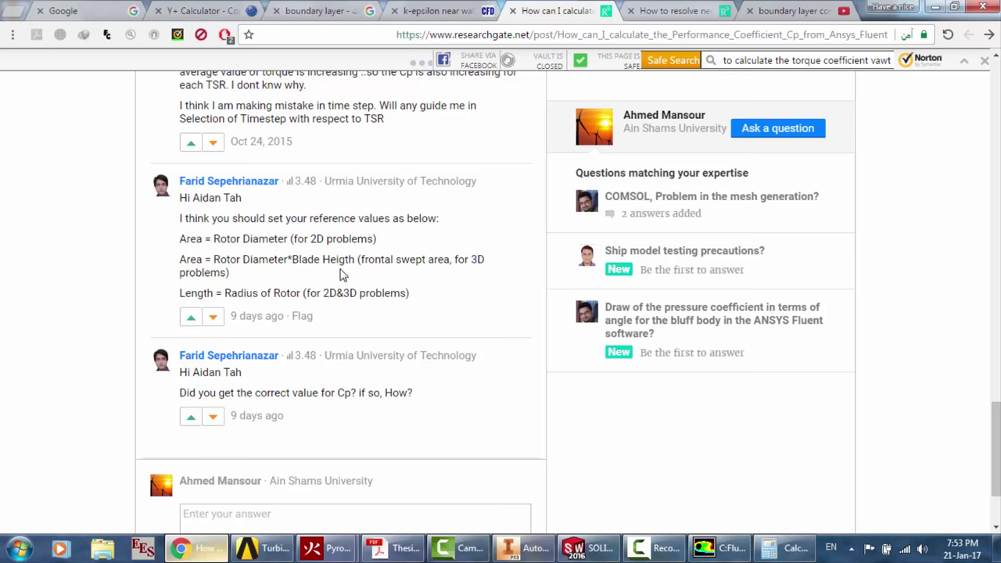
pyautogui.click(791, 548)
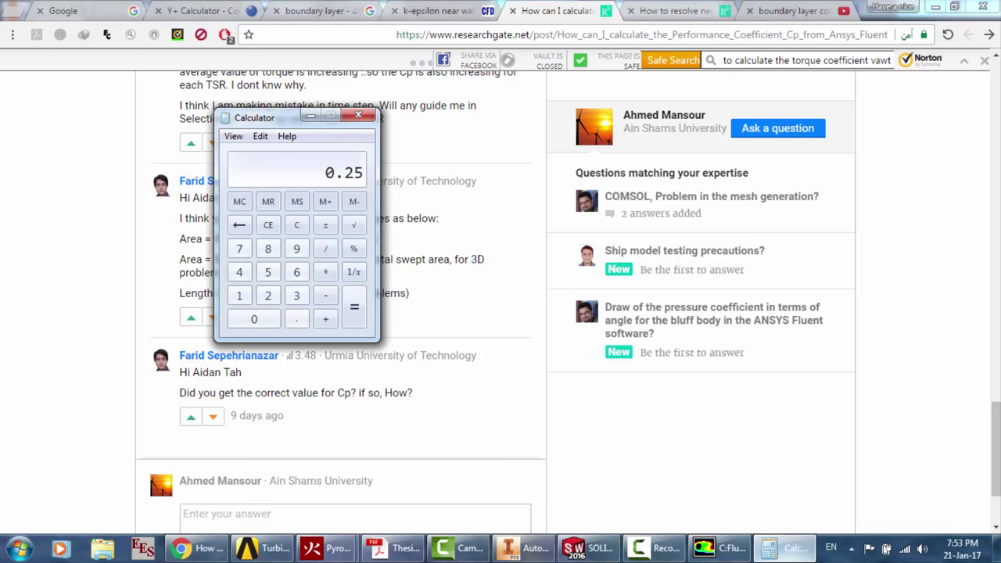
pyautogui.click(725, 551)
pyautogui.click(665, 549)
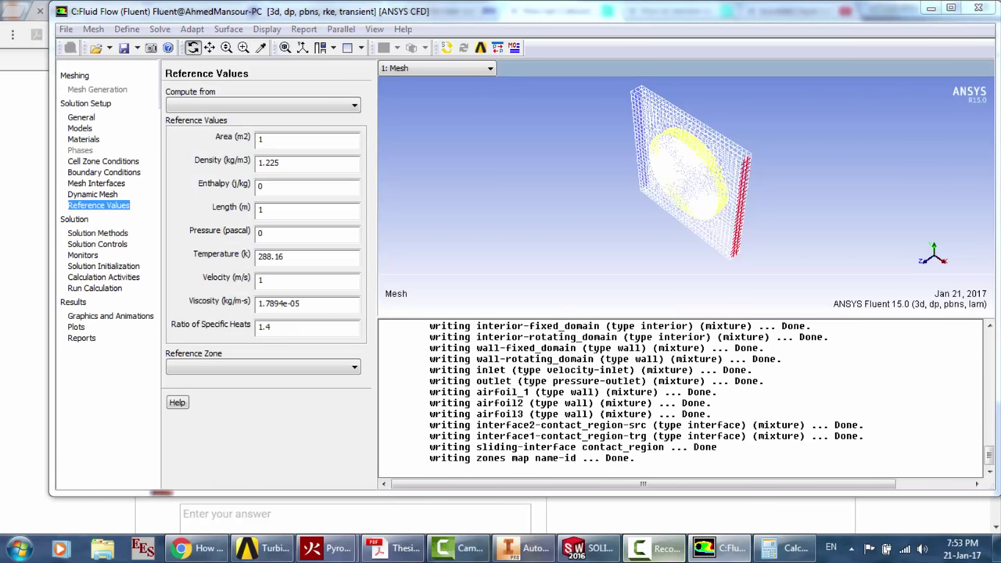
pyautogui.click(512, 551)
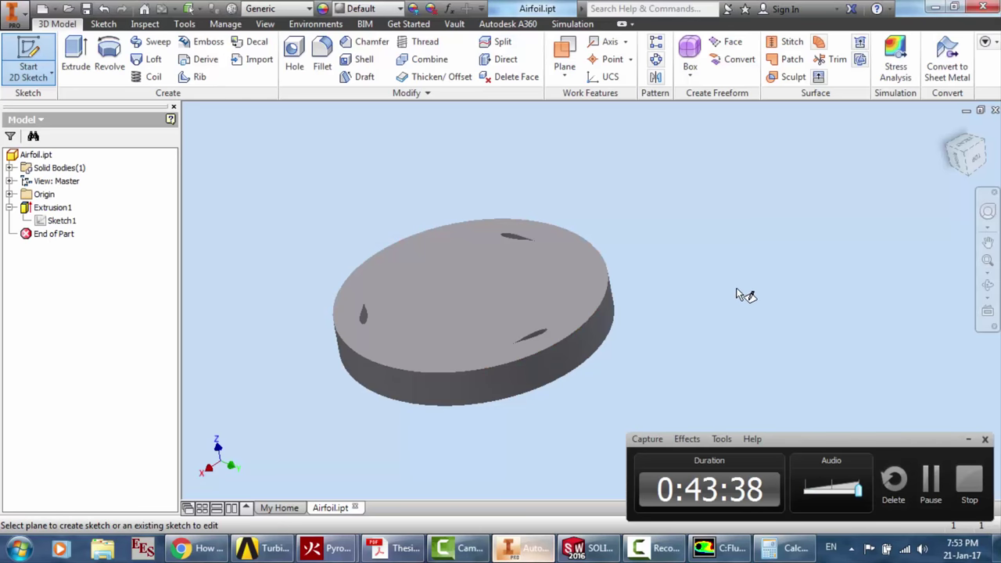
pyautogui.click(967, 440)
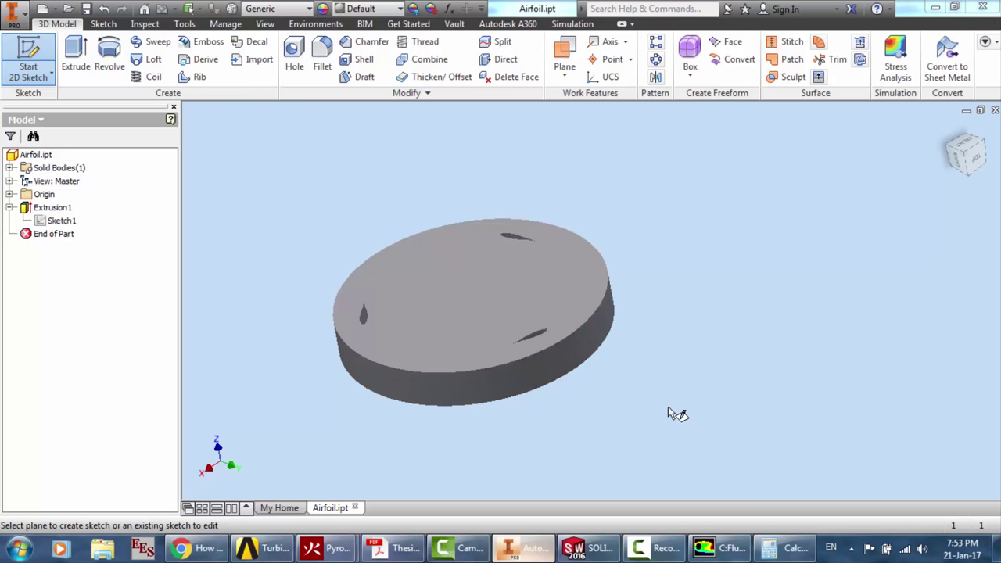
pyautogui.click(723, 547)
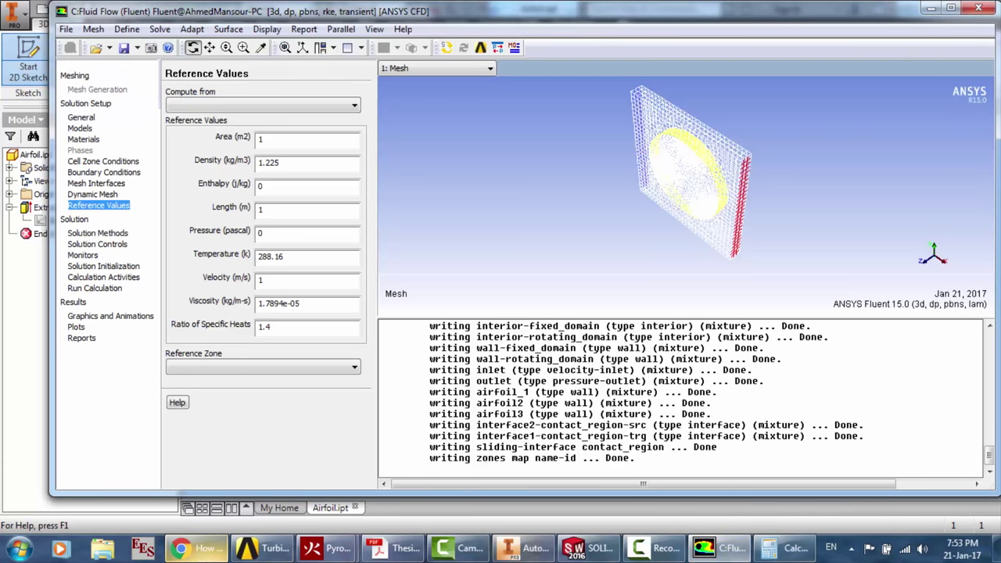
pyautogui.click(197, 547)
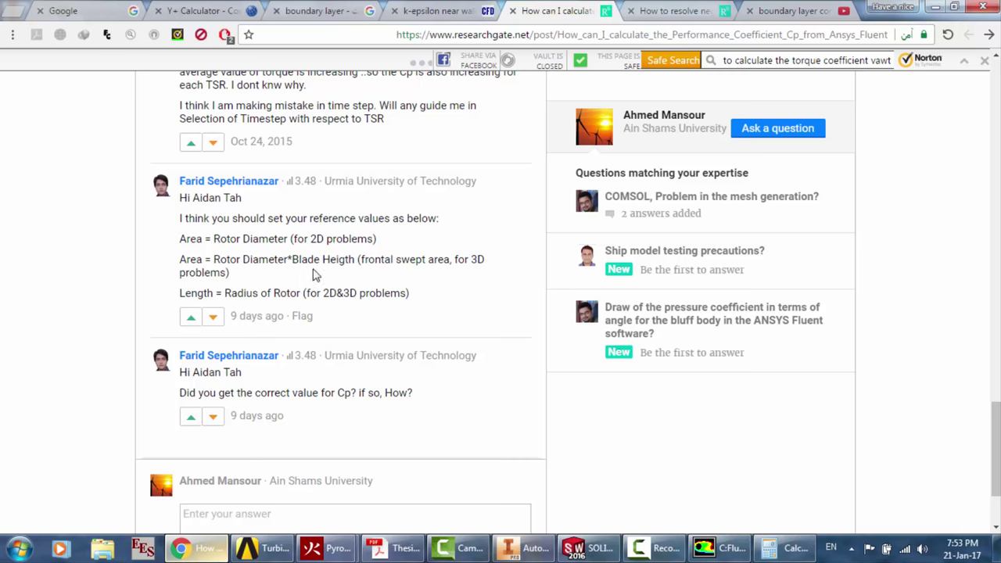
pyautogui.scroll(1, 718, 382)
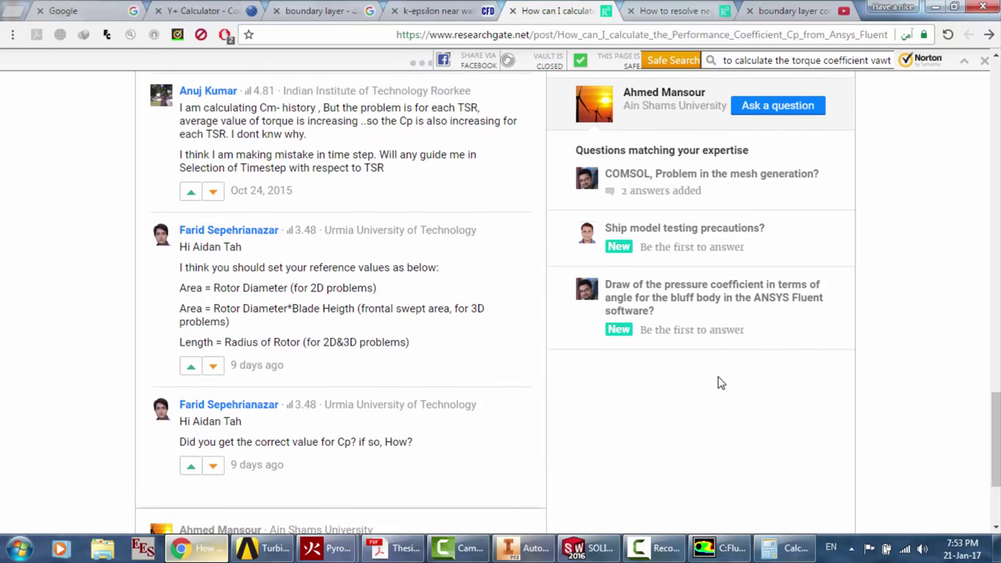
# Set the reference area to 0.75 m2 in Fluent and verify it in the Calculator by multiplying 0.25 by 3
pyautogui.click(791, 547)
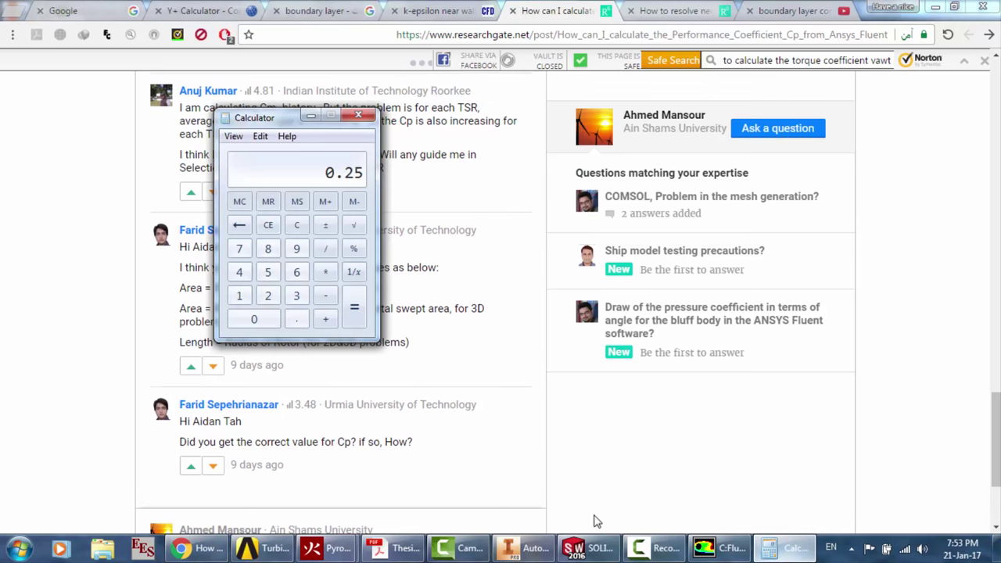
pyautogui.click(708, 555)
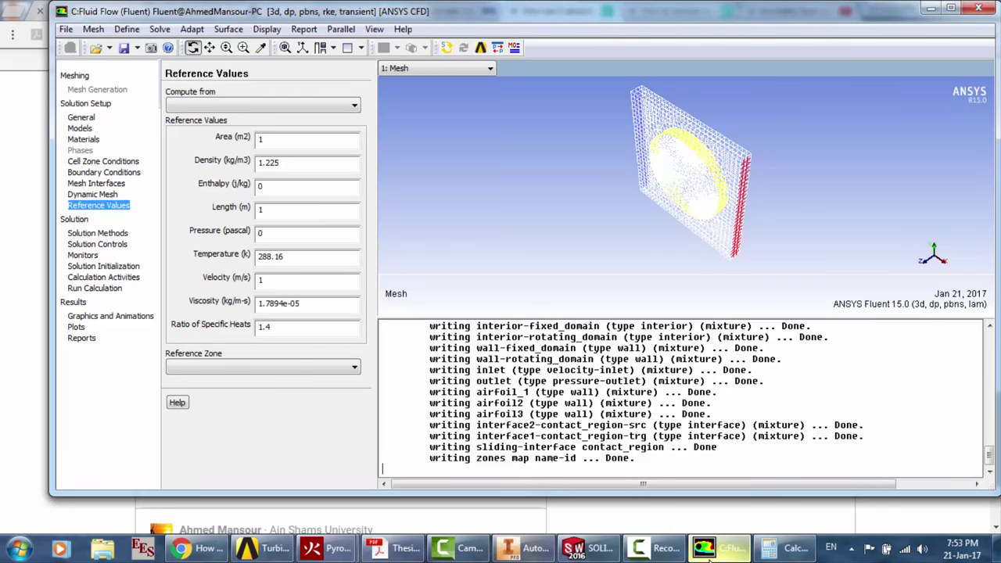
pyautogui.click(273, 139)
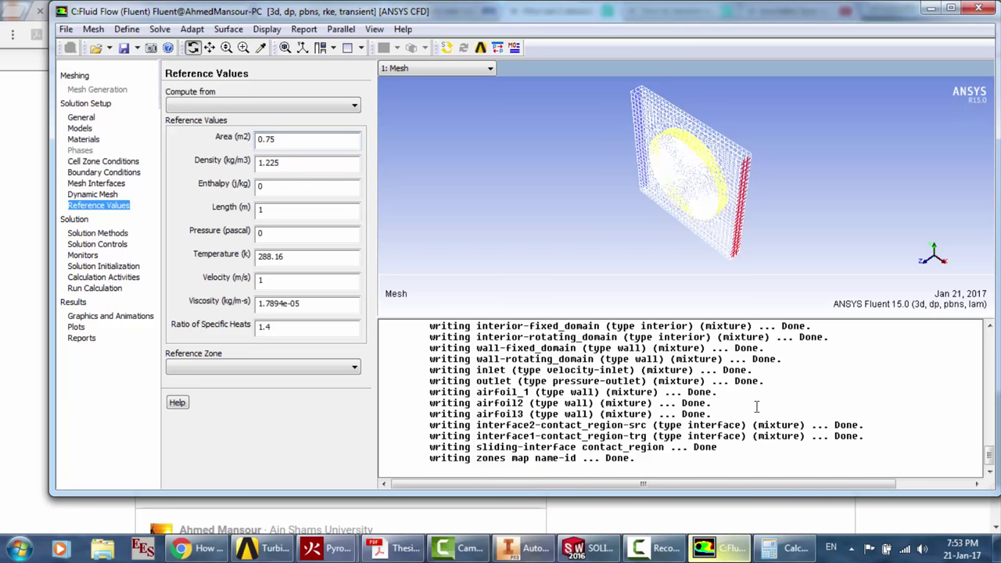
pyautogui.click(784, 551)
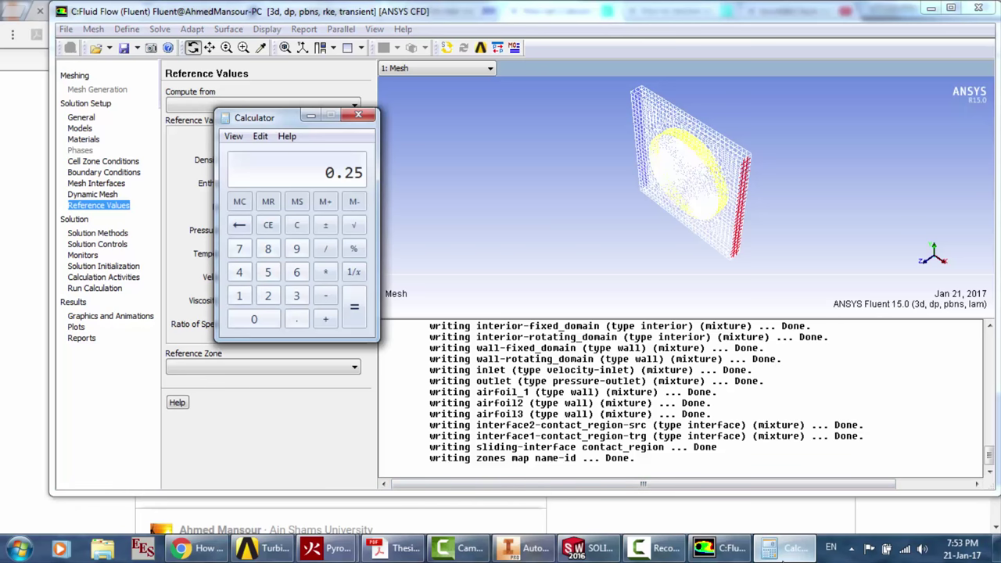
pyautogui.write('*3')
pyautogui.press('Return')
pyautogui.click(460, 268)
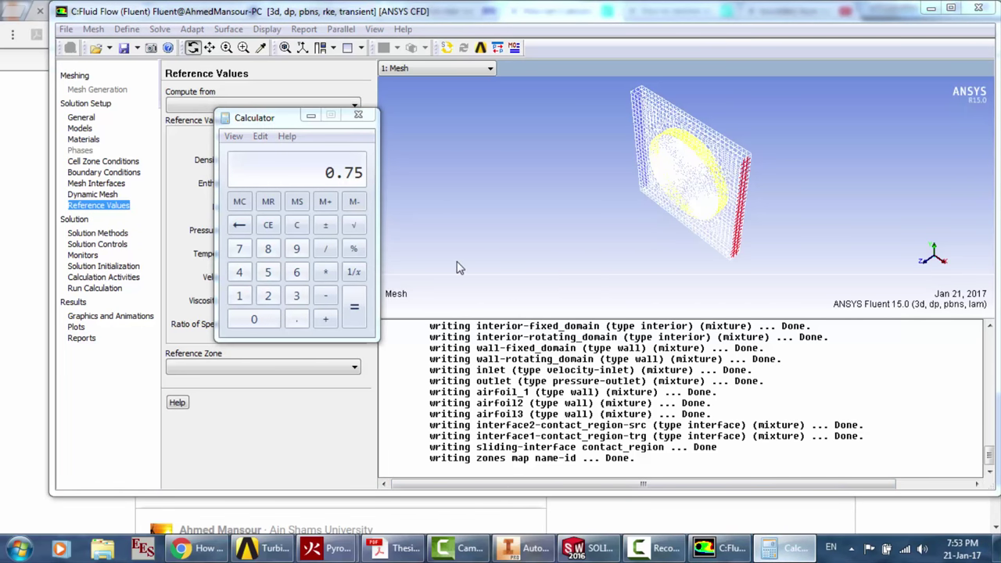
# Check the ResearchGate reference-value formulas in Chrome and open Sketch1 of the Airfoil part in Inventor to examine the rotor dimensions
pyautogui.click(311, 118)
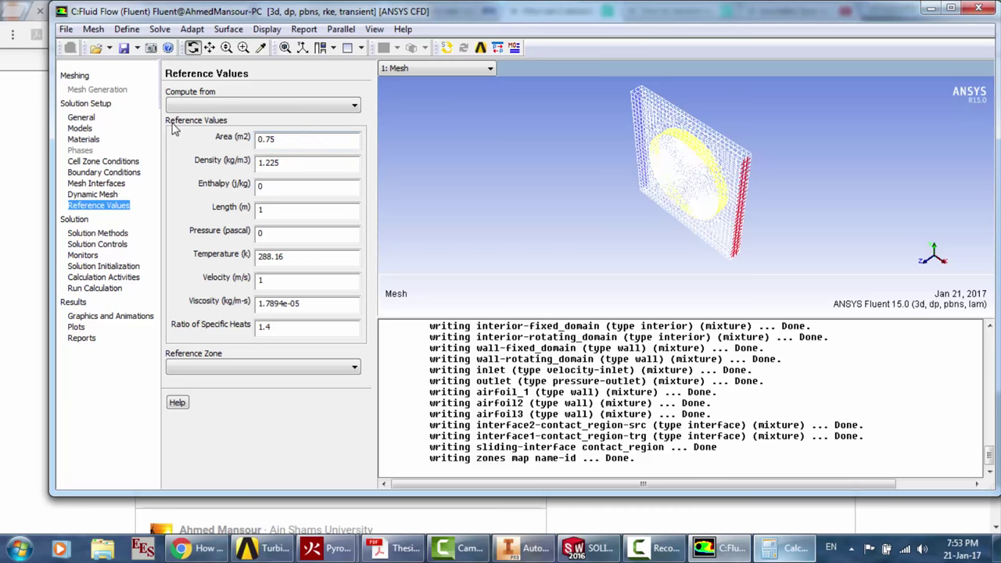
pyautogui.click(273, 138)
pyautogui.click(199, 548)
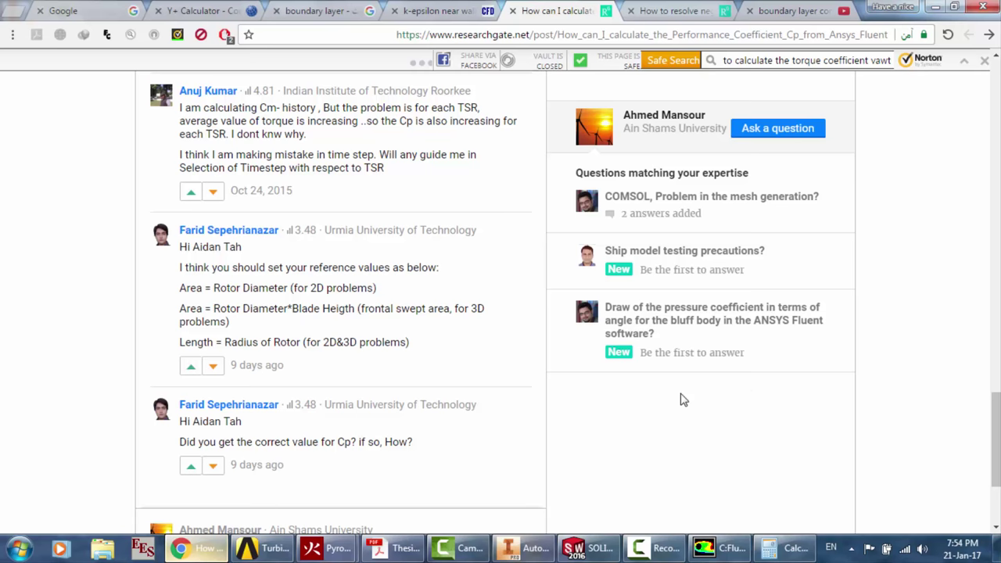
pyautogui.click(793, 550)
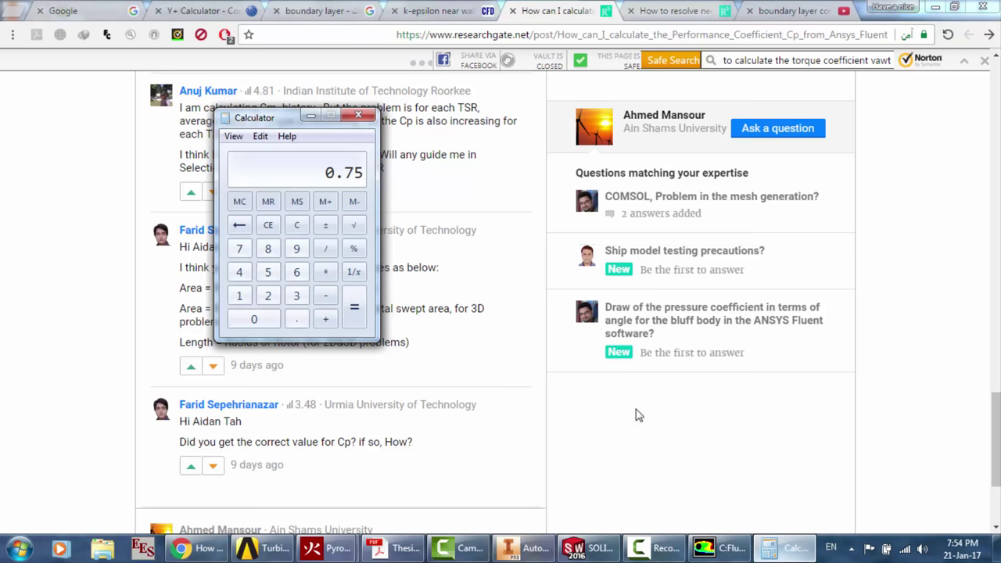
pyautogui.click(524, 548)
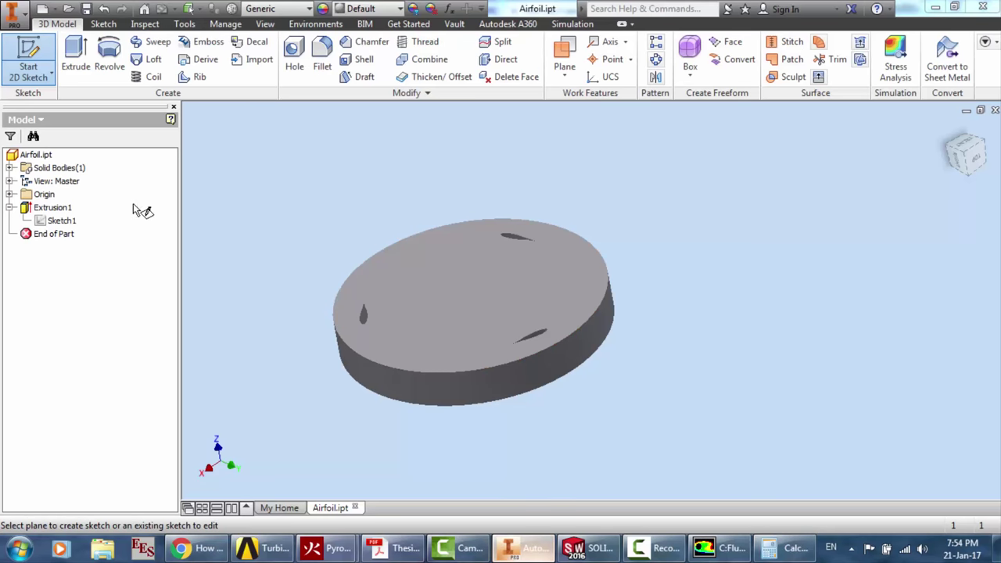
pyautogui.doubleClick(63, 220)
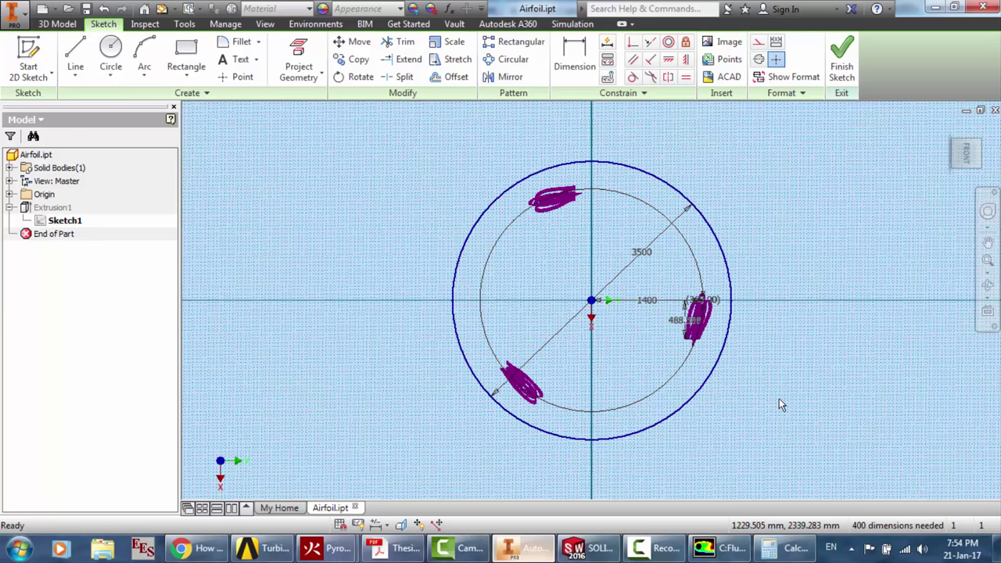
# Multiply 1.4 by 0.5 in the Windows Calculator for the rotor radius times blade height, and return to Fluent
pyautogui.click(786, 547)
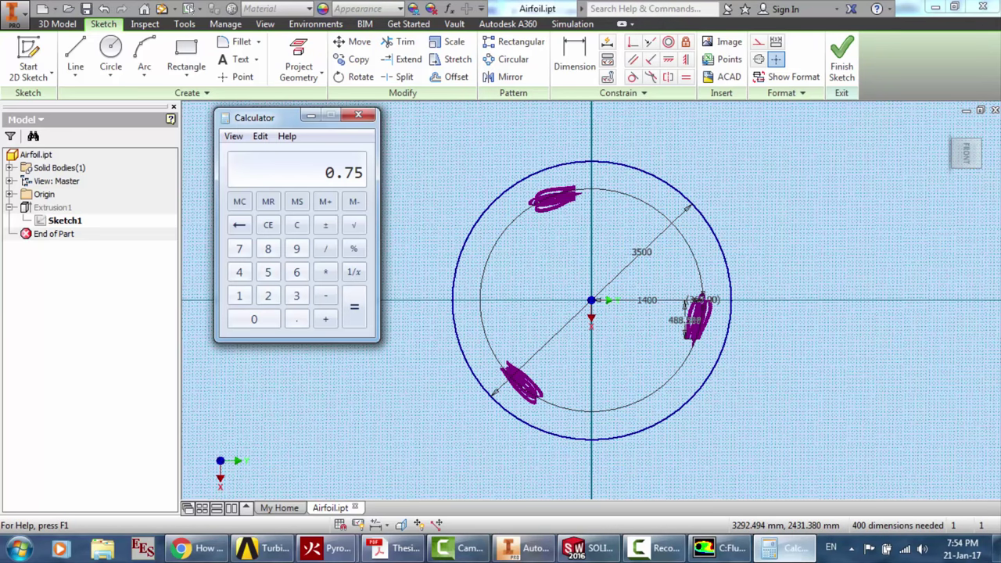
pyautogui.write('1')
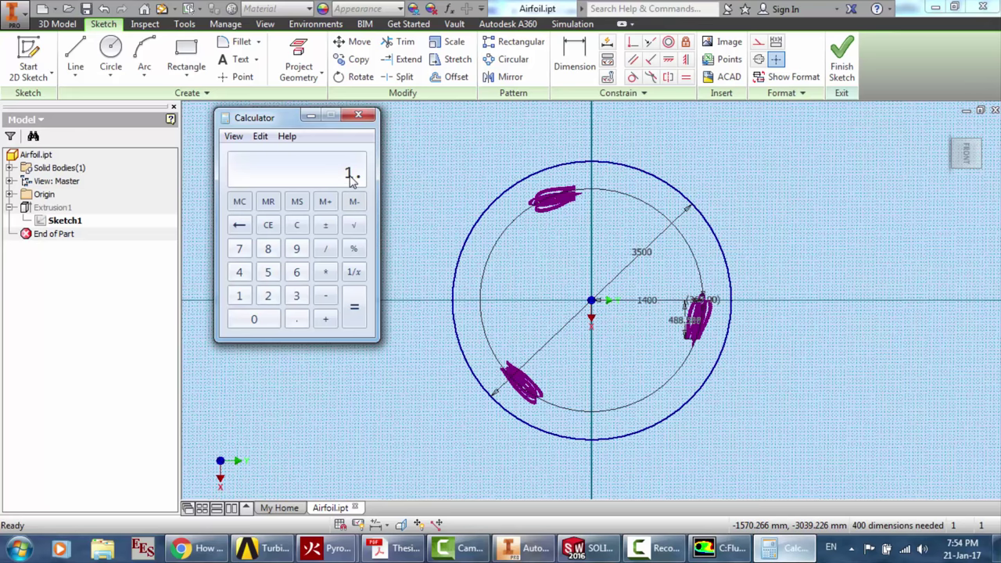
pyautogui.write('.4 * 0.5')
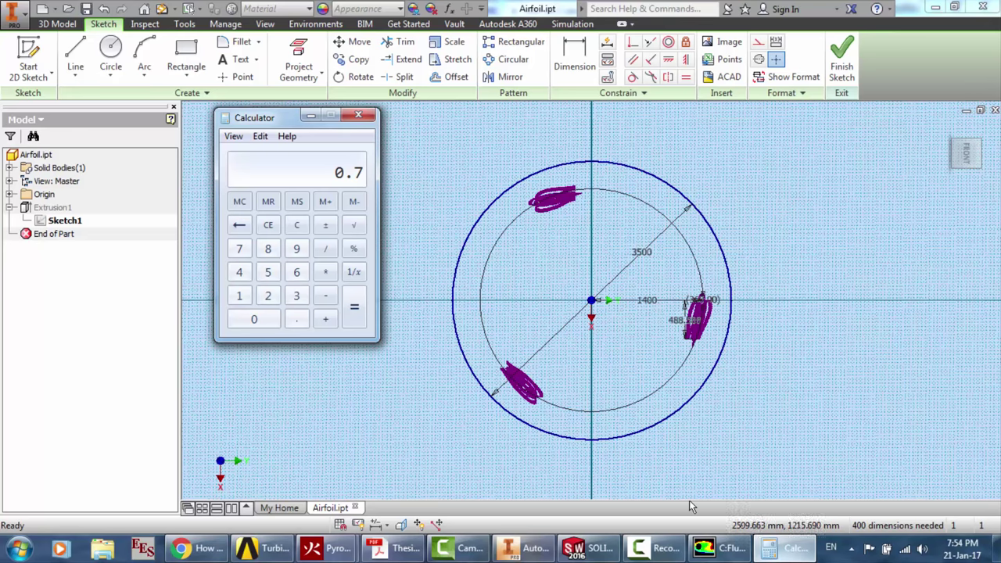
pyautogui.click(716, 550)
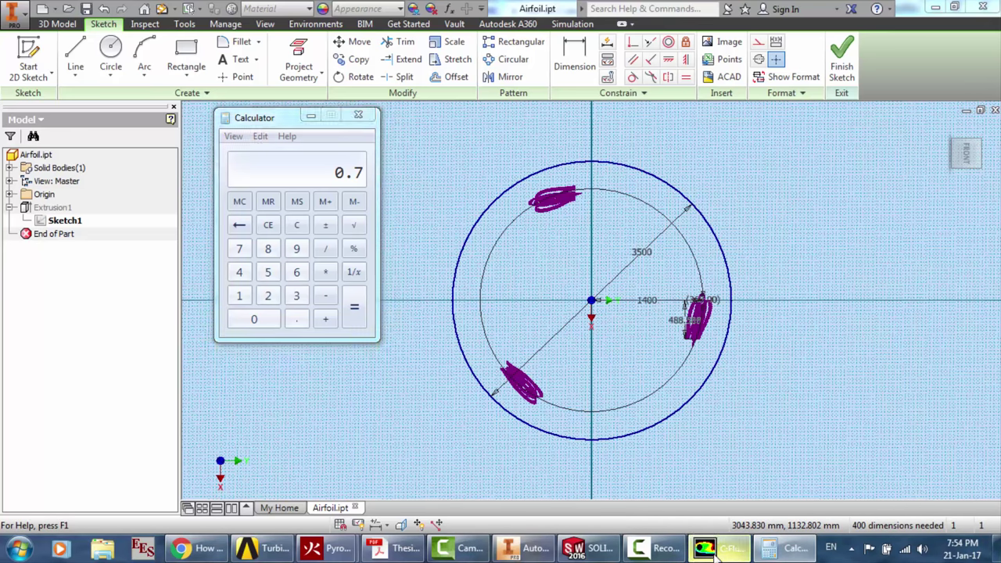
# Compare Fluent's reference area with the 3D swept-area formula on the ResearchGate page in Chrome and the Calculator result
pyautogui.moveTo(284, 139); pyautogui.dragTo(268, 138)
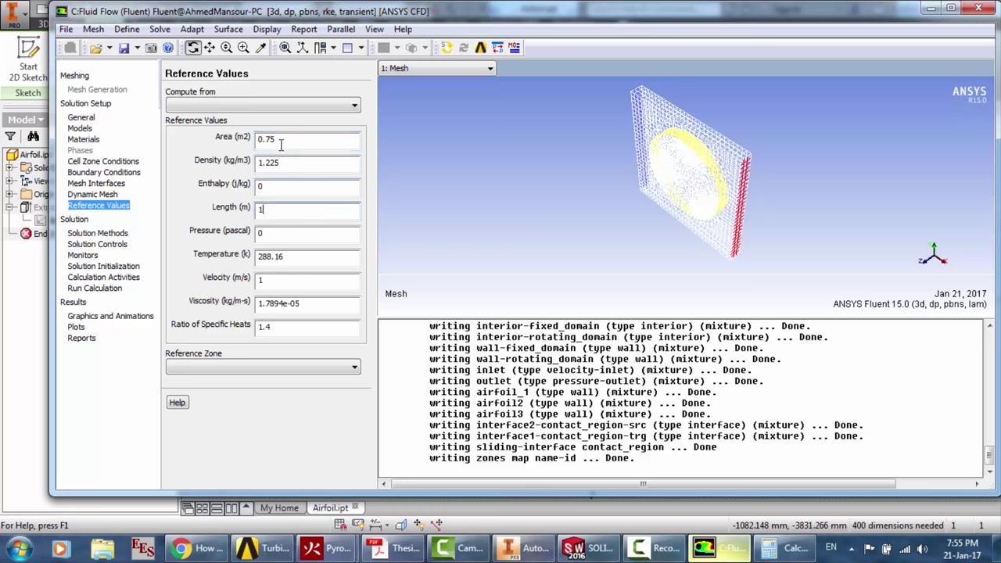
pyautogui.moveTo(277, 139); pyautogui.dragTo(258, 139)
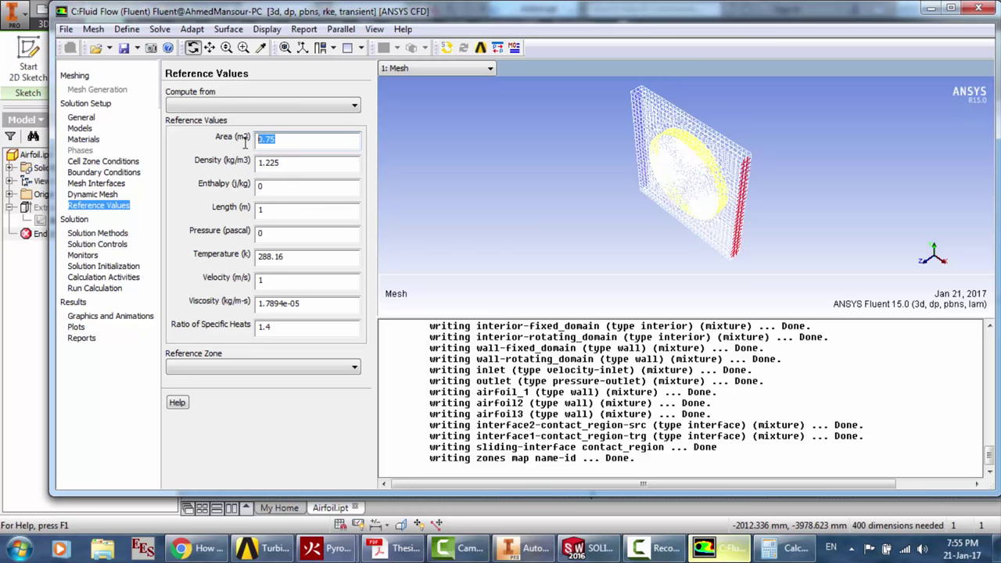
pyautogui.click(195, 548)
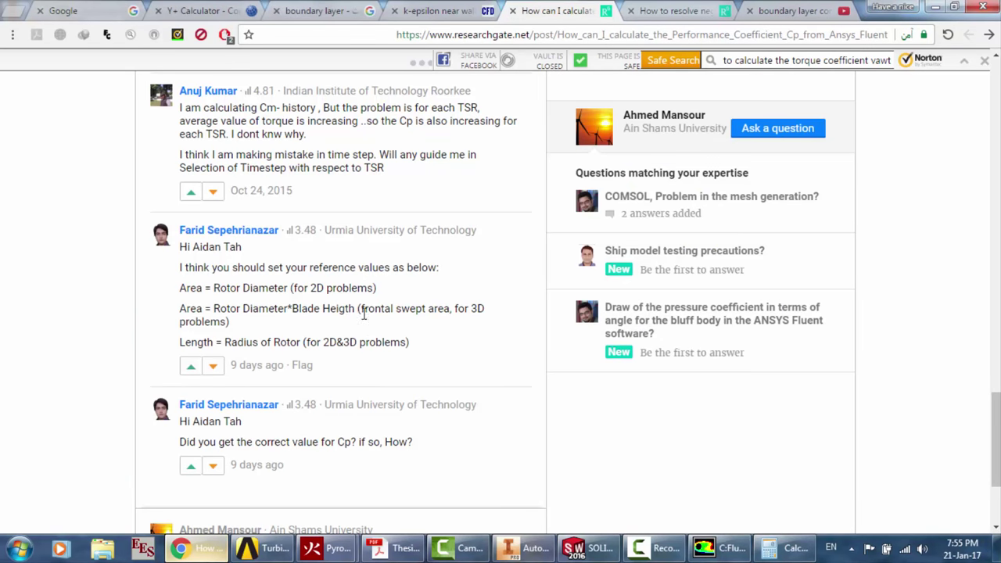
pyautogui.click(790, 548)
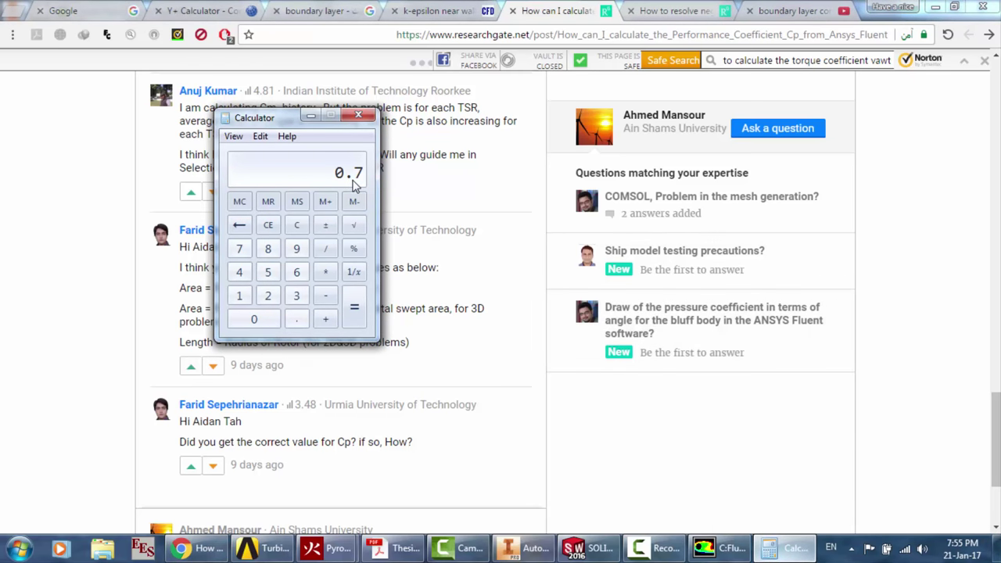
pyautogui.moveTo(293, 125); pyautogui.dragTo(442, 118)
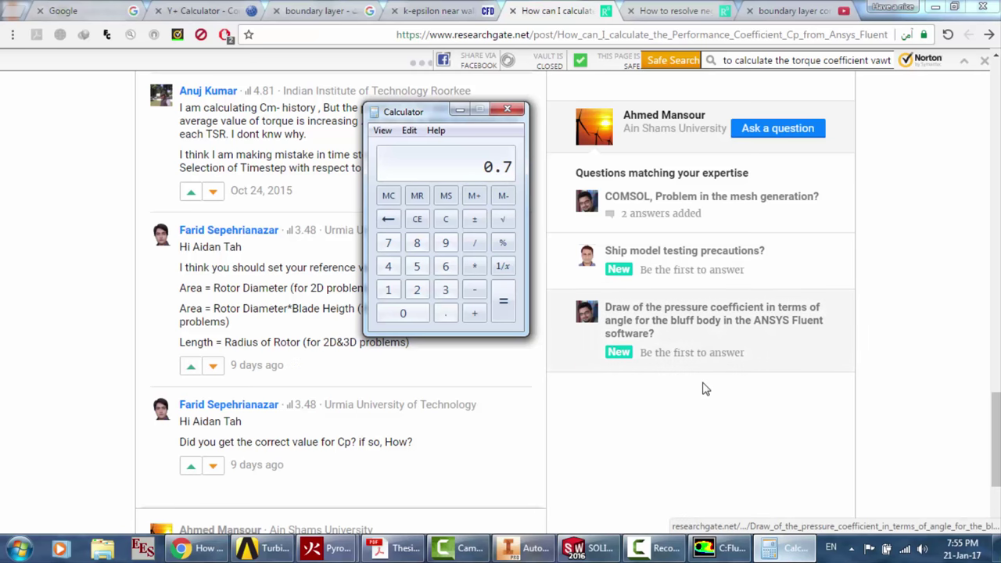
# Check Fluent's reference density and length, and read the ResearchGate question in Chrome about area, length and depth for a three-airfoil VAWT
pyautogui.click(718, 547)
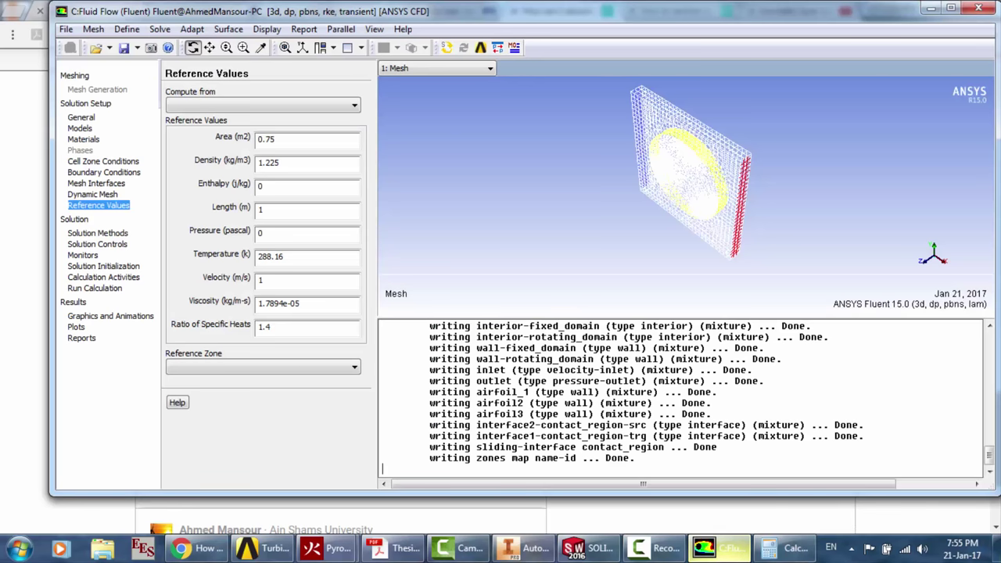
pyautogui.doubleClick(279, 162)
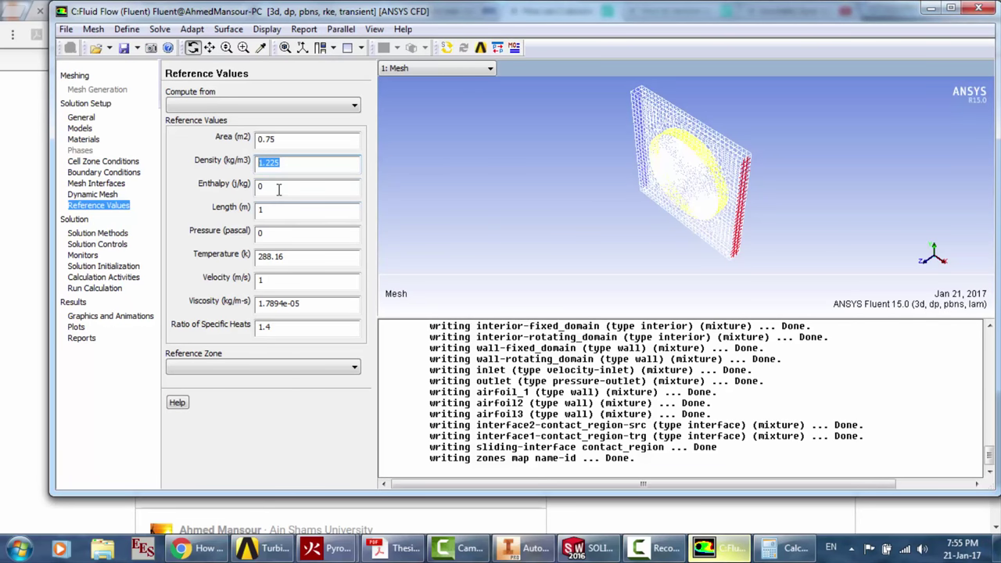
pyautogui.doubleClick(263, 210)
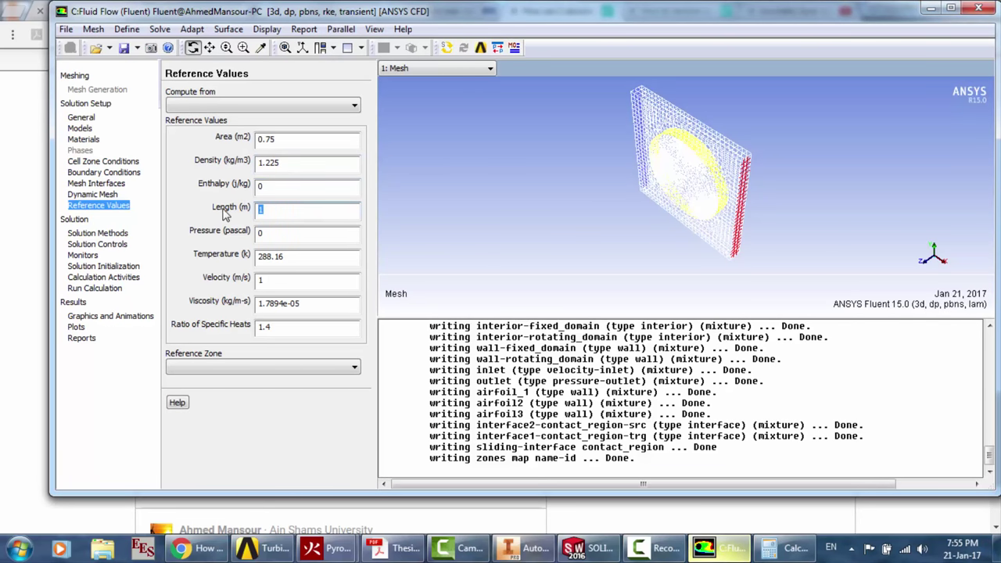
pyautogui.hotkey('alt', 'Tab')
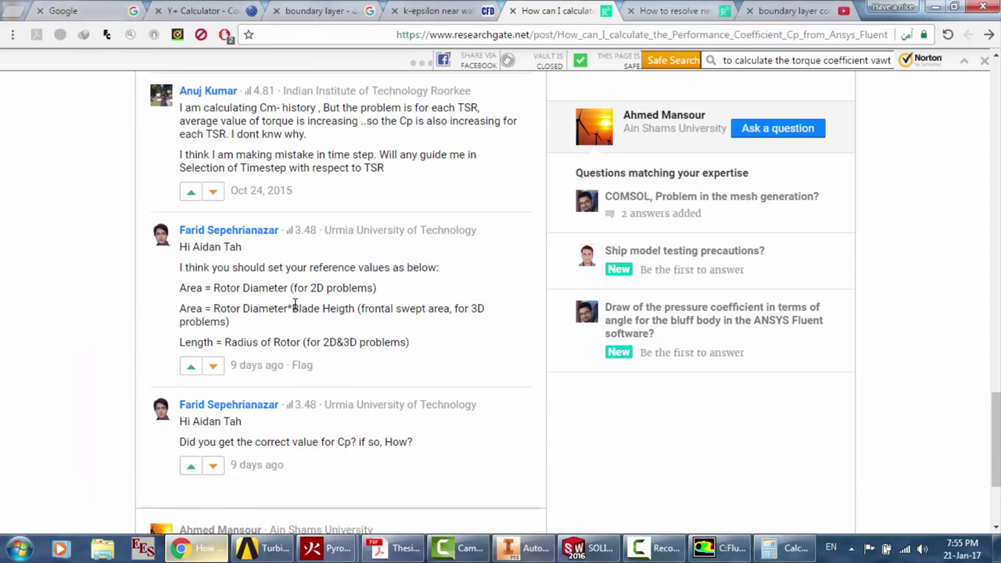
pyautogui.scroll(3, 295, 304)
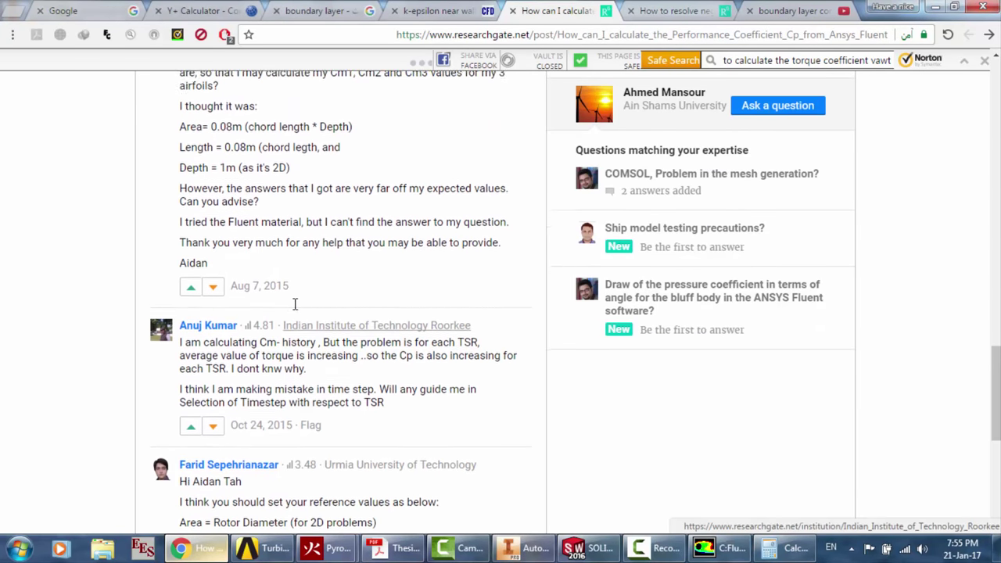
pyautogui.scroll(1, 289, 293)
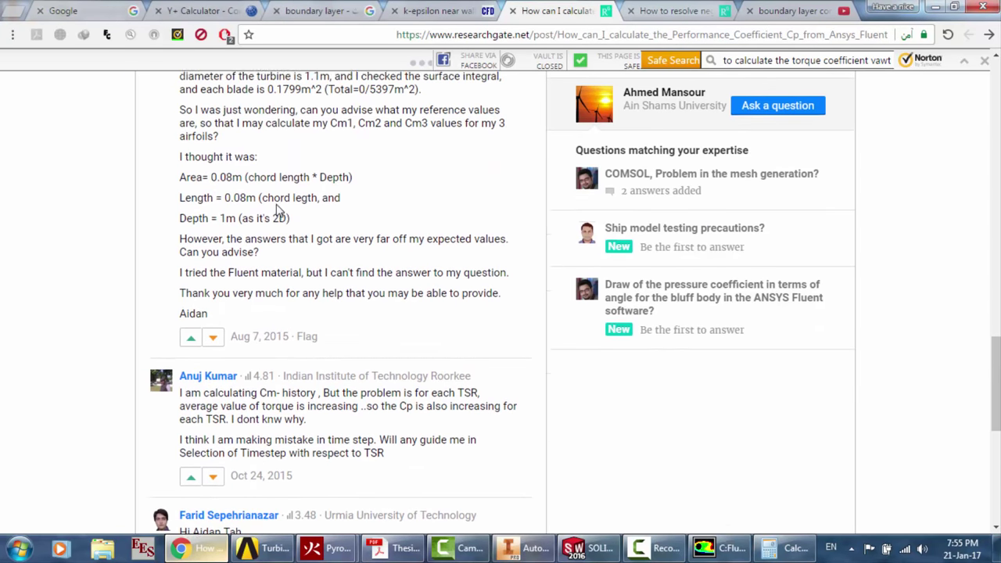
pyautogui.scroll(1, 277, 210)
pyautogui.scroll(3, 273, 174)
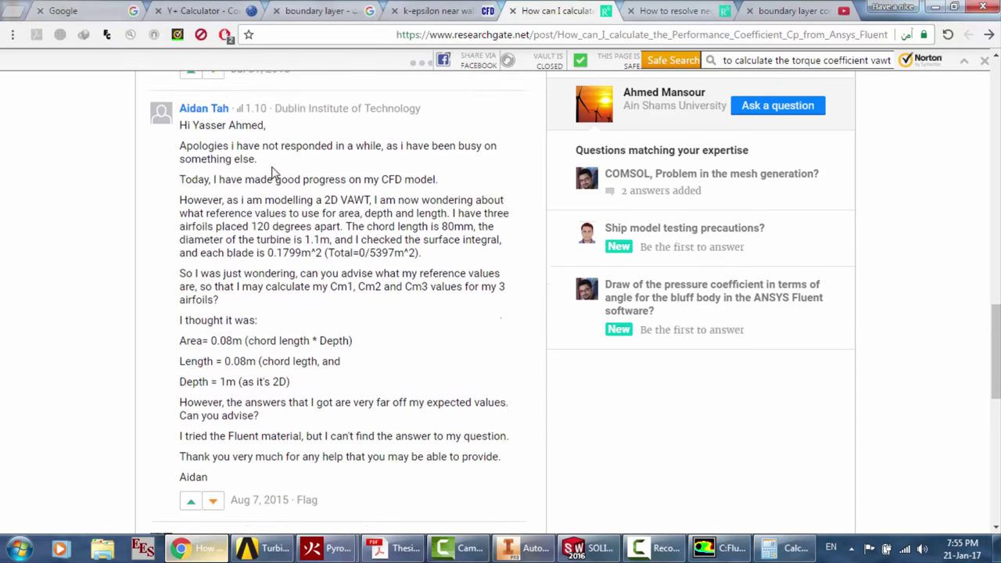
pyautogui.scroll(-1, 306, 239)
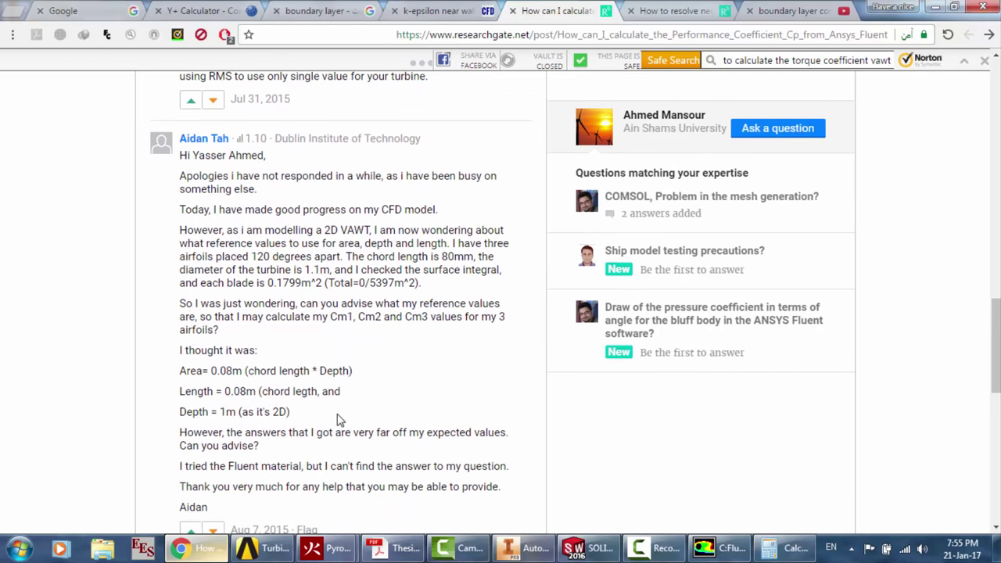
pyautogui.scroll(-1, 339, 417)
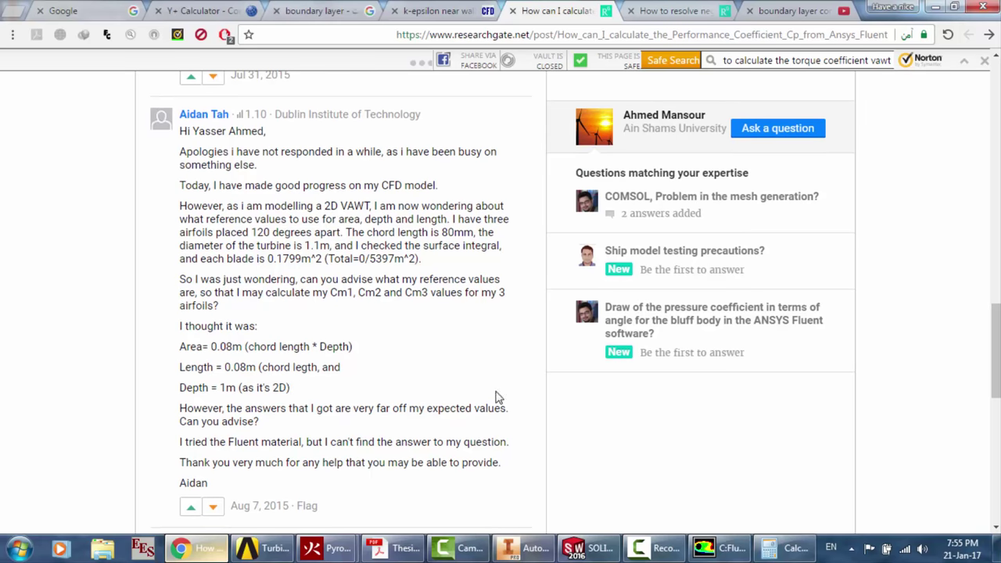
# Check the Calculator result again and review the reference length and velocity in Fluent
pyautogui.click(770, 548)
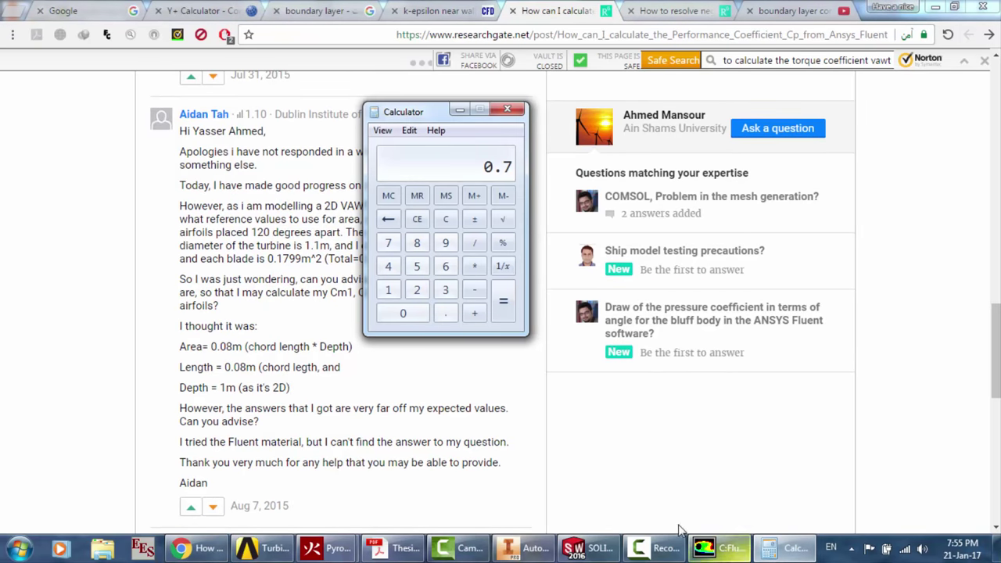
pyautogui.click(717, 547)
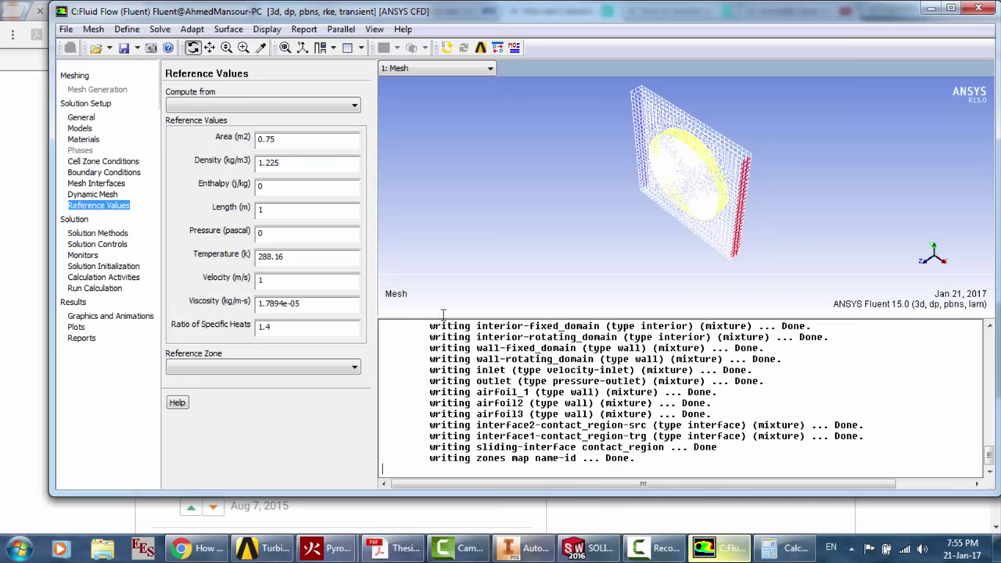
pyautogui.doubleClick(254, 209)
pyautogui.doubleClick(257, 279)
# Review the spatial discretization schemes in the solution methods and set the transient formulation to Second Order Implicit
pyautogui.click(94, 233)
pyautogui.click(93, 258)
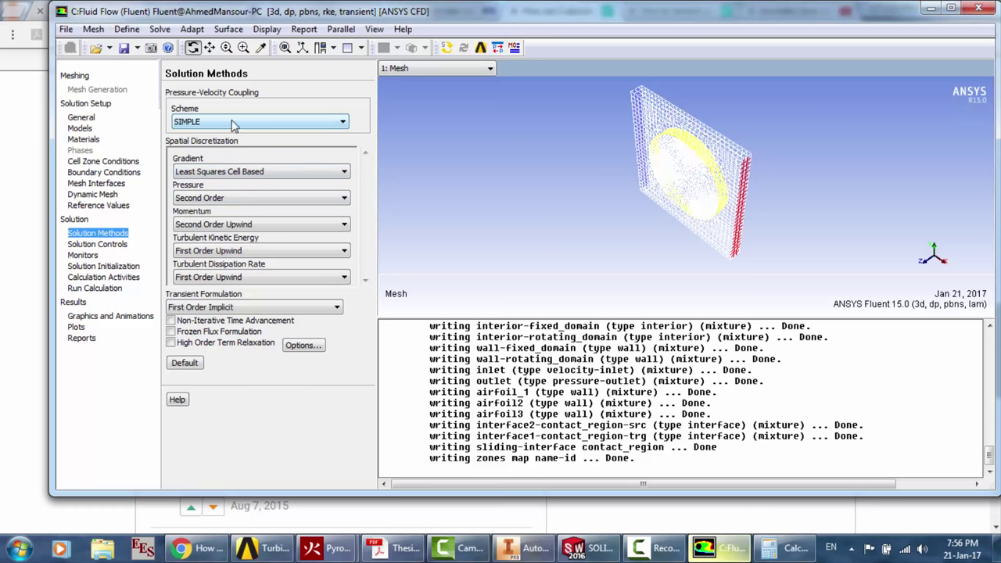
pyautogui.click(217, 172)
pyautogui.click(210, 202)
pyautogui.click(210, 251)
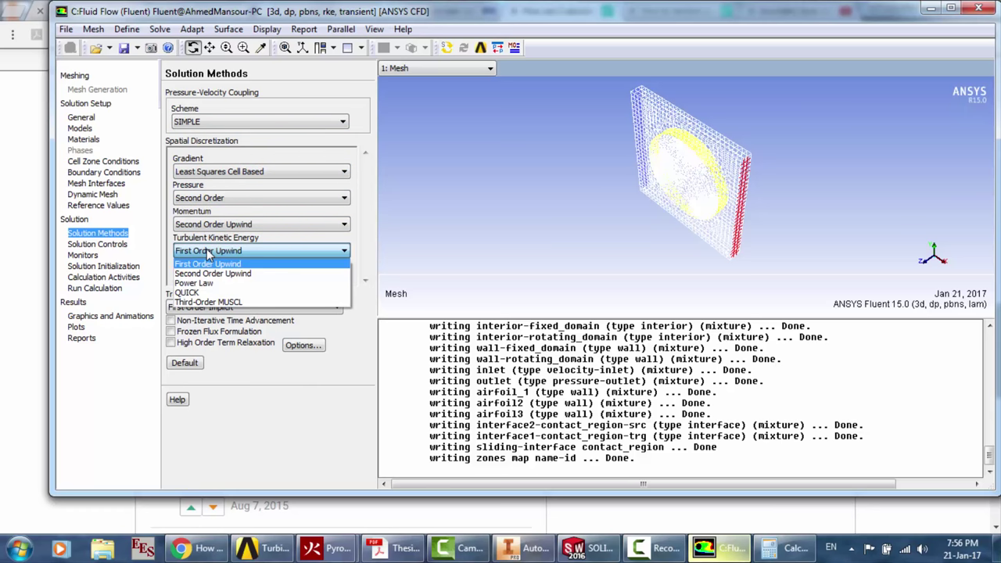
pyautogui.click(209, 254)
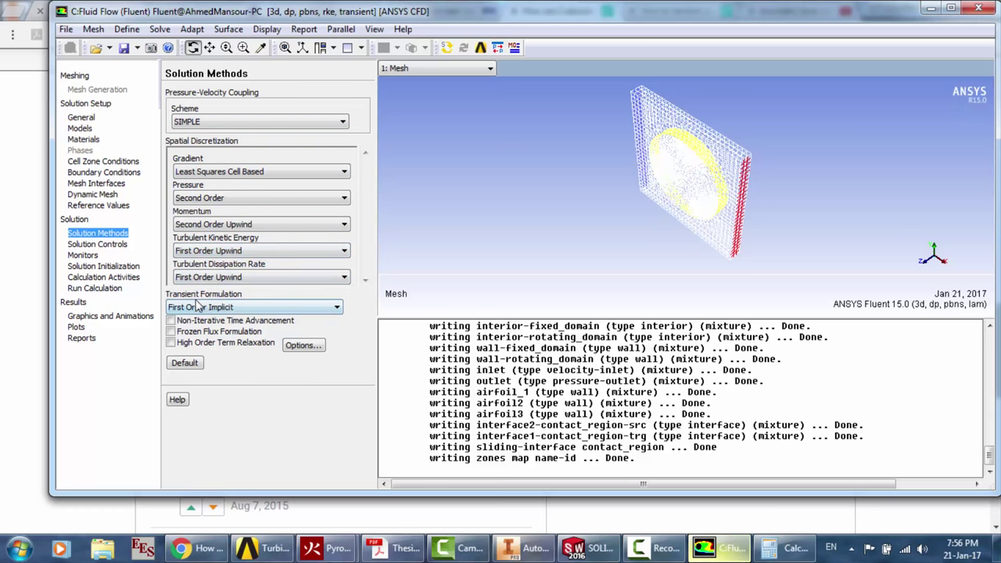
pyautogui.click(198, 308)
pyautogui.click(200, 332)
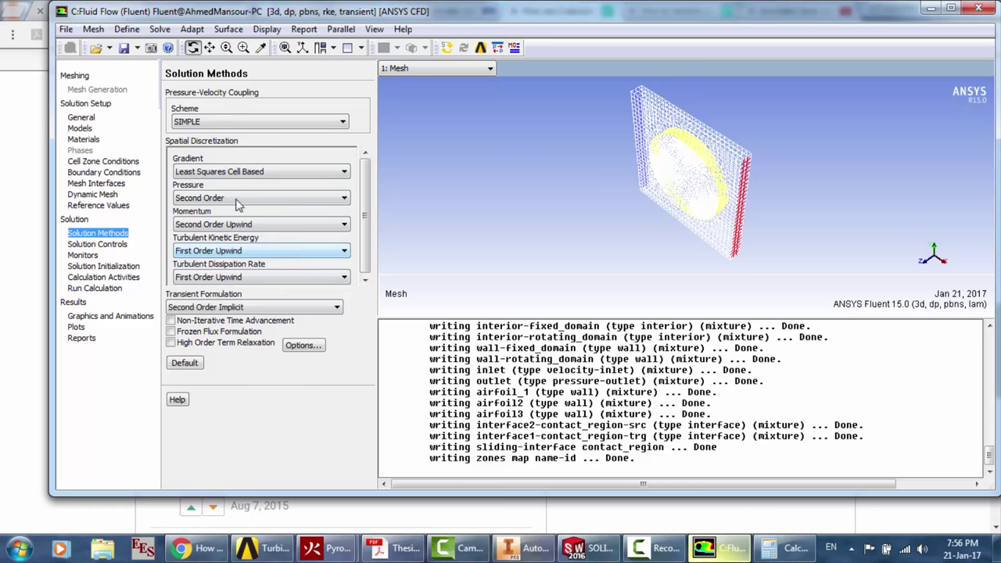
# Review the under-relaxation factors and the residual monitors' absolute convergence criteria without changing them
pyautogui.click(82, 245)
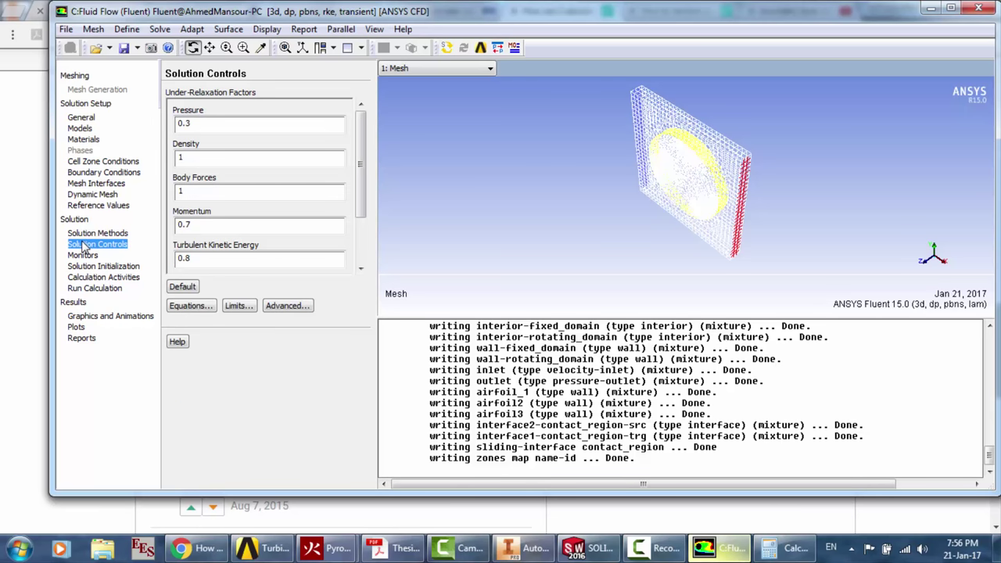
pyautogui.click(82, 256)
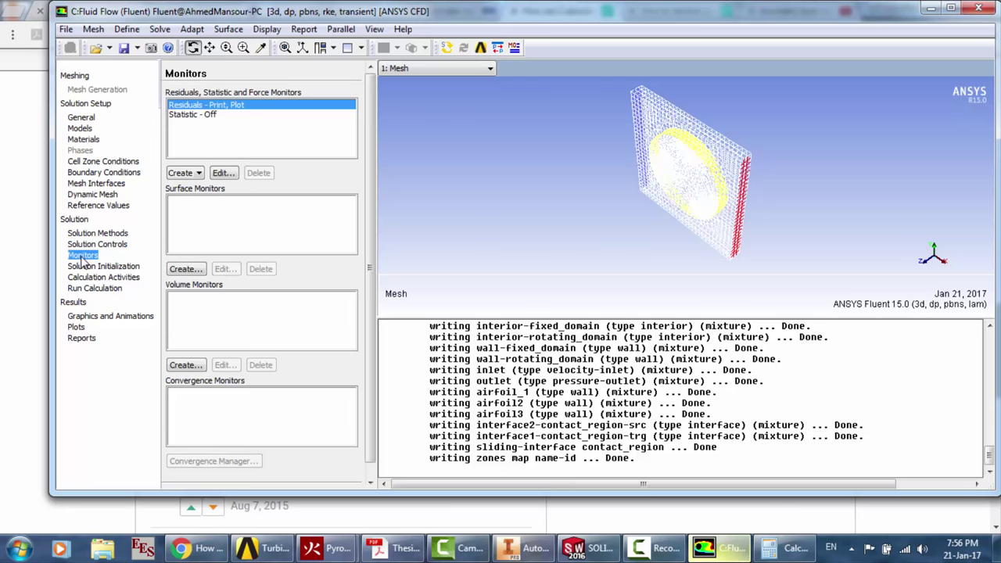
pyautogui.click(222, 172)
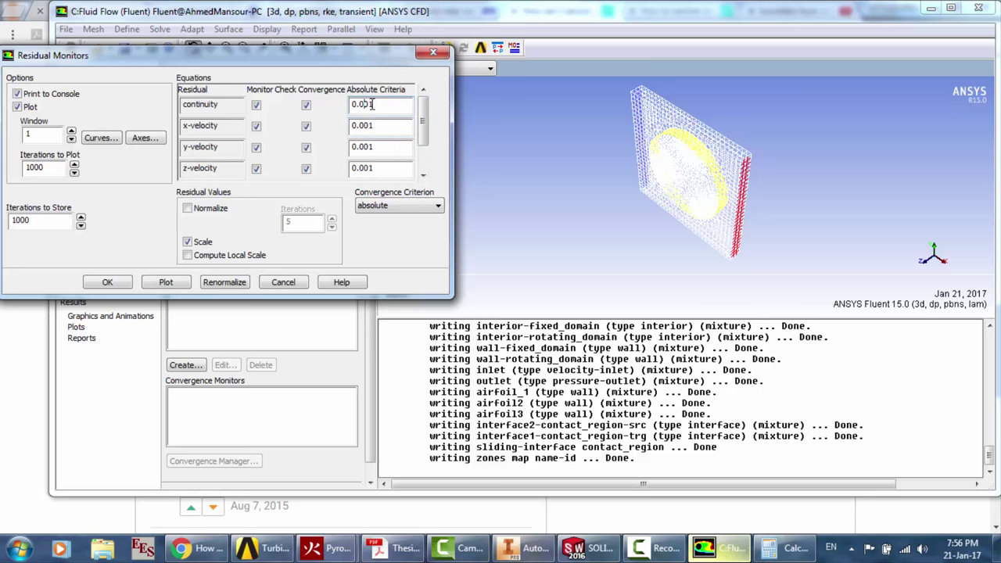
pyautogui.click(282, 282)
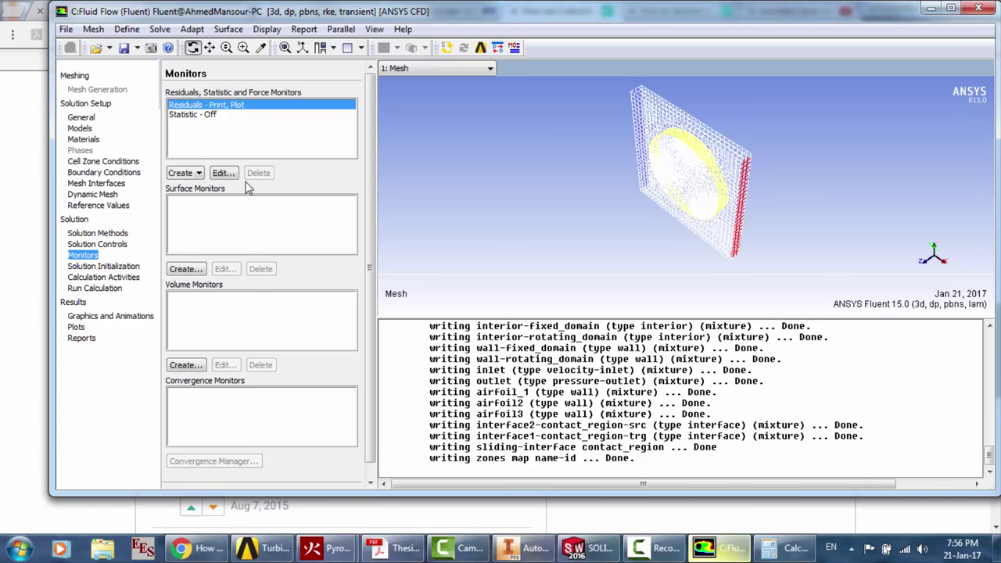
# Create a drag monitor for wall zone airfoil_1 with console printing, plotting and file writing enabled, checking its plot axis settings
pyautogui.click(184, 176)
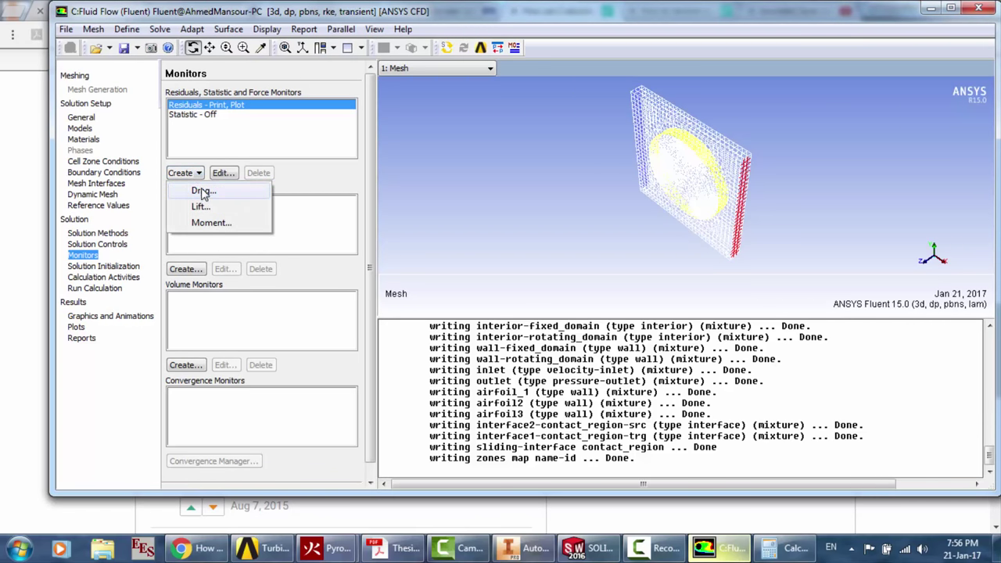
pyautogui.click(204, 194)
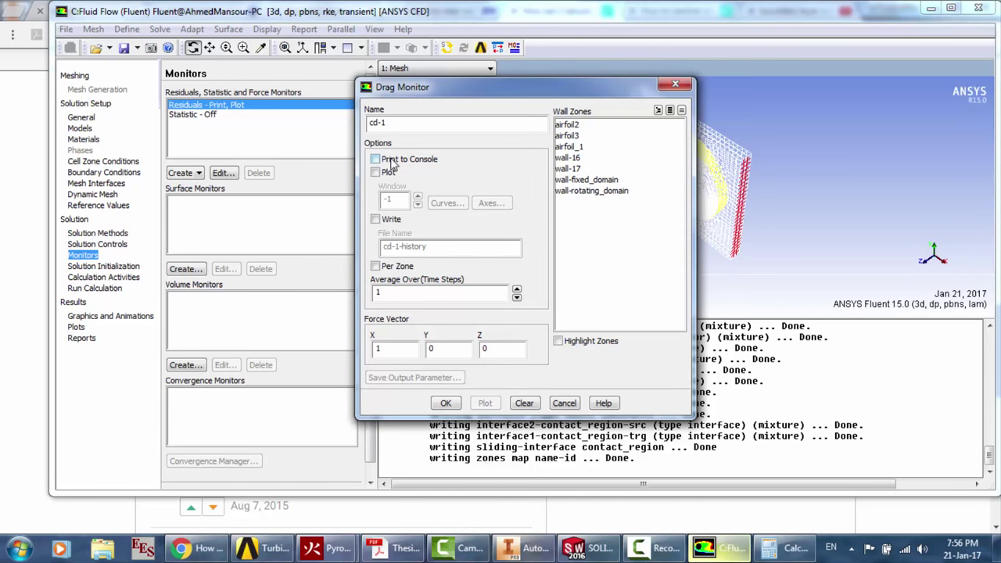
pyautogui.click(390, 160)
pyautogui.click(377, 172)
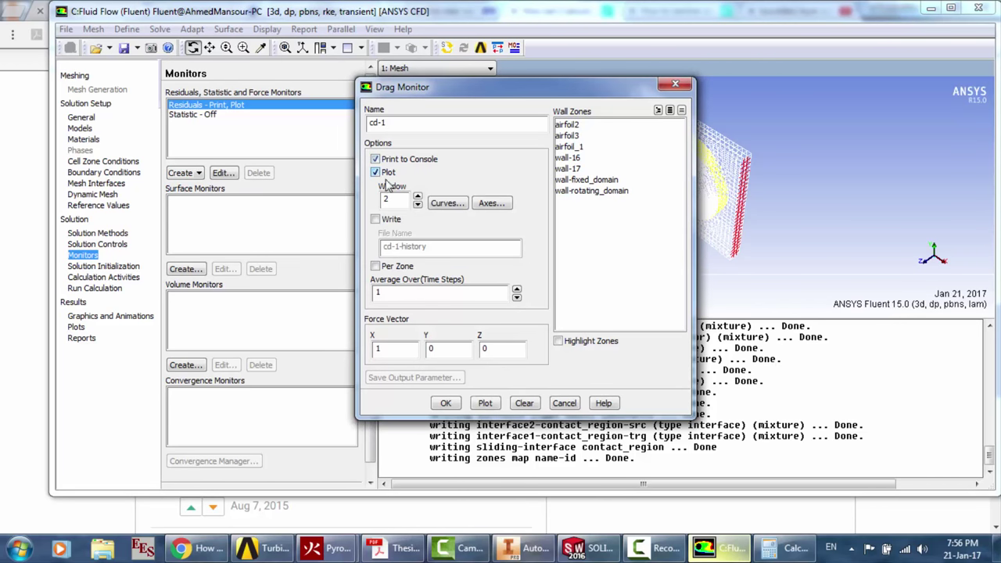
pyautogui.click(376, 220)
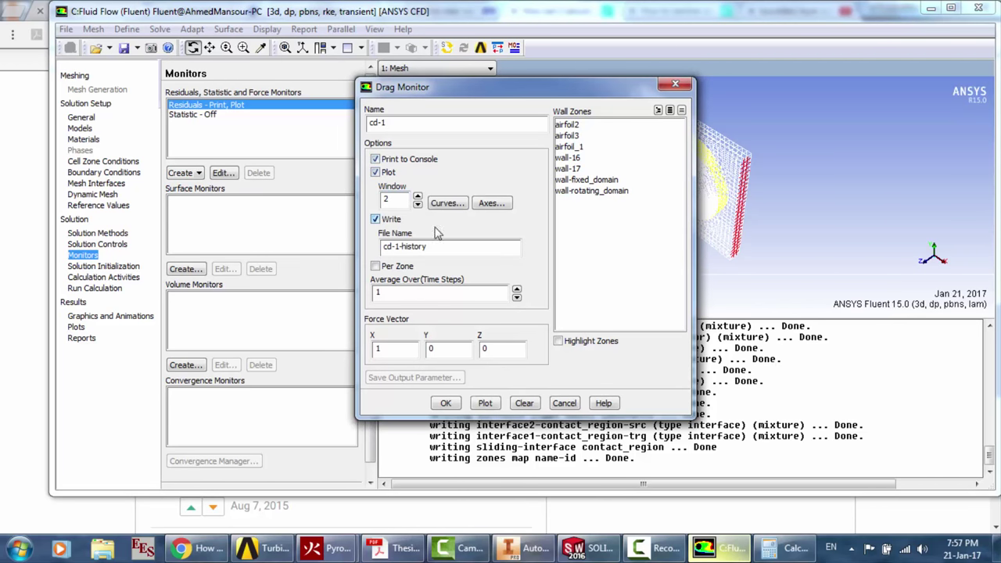
pyautogui.click(493, 204)
pyautogui.click(359, 191)
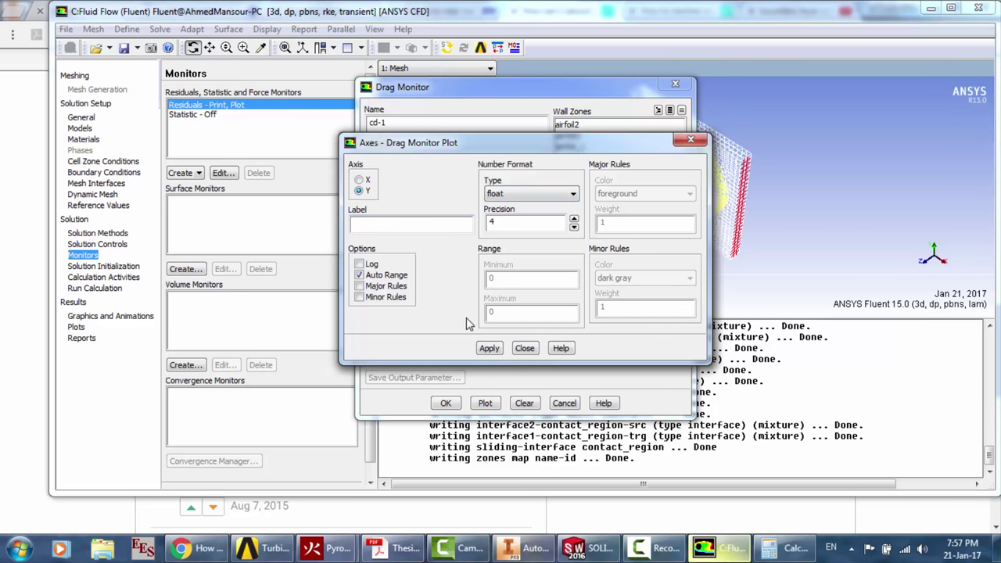
pyautogui.click(525, 349)
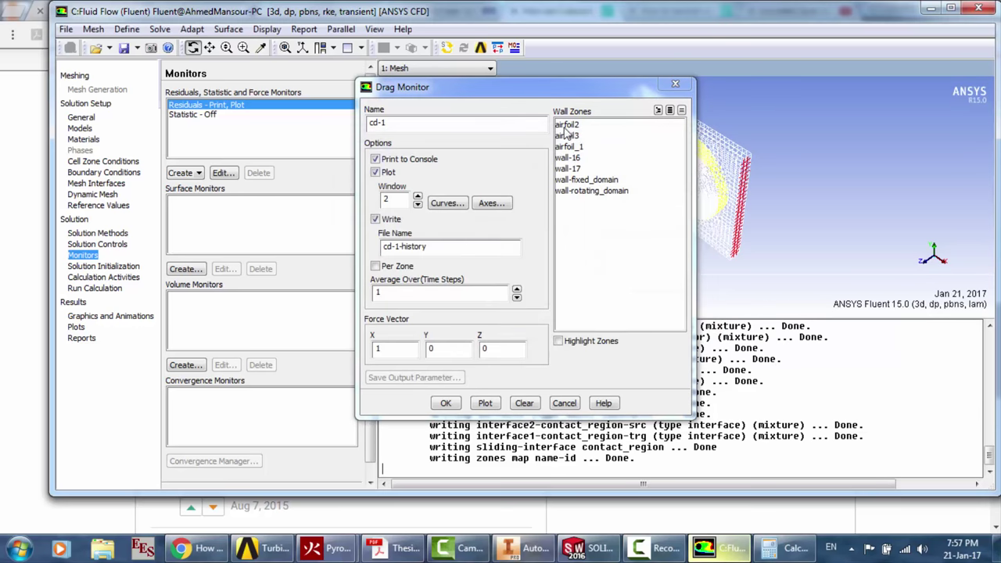
pyautogui.click(581, 150)
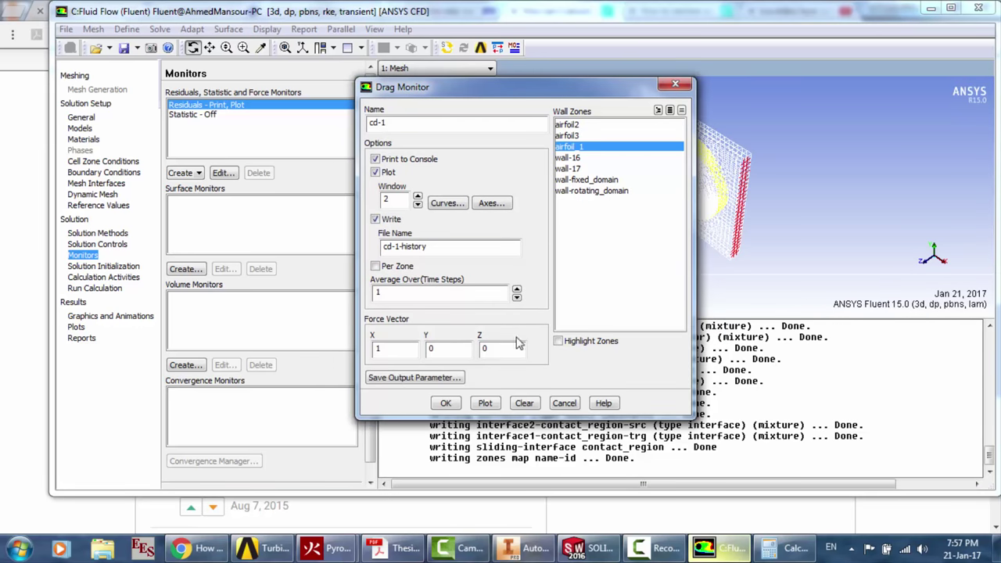
pyautogui.click(445, 402)
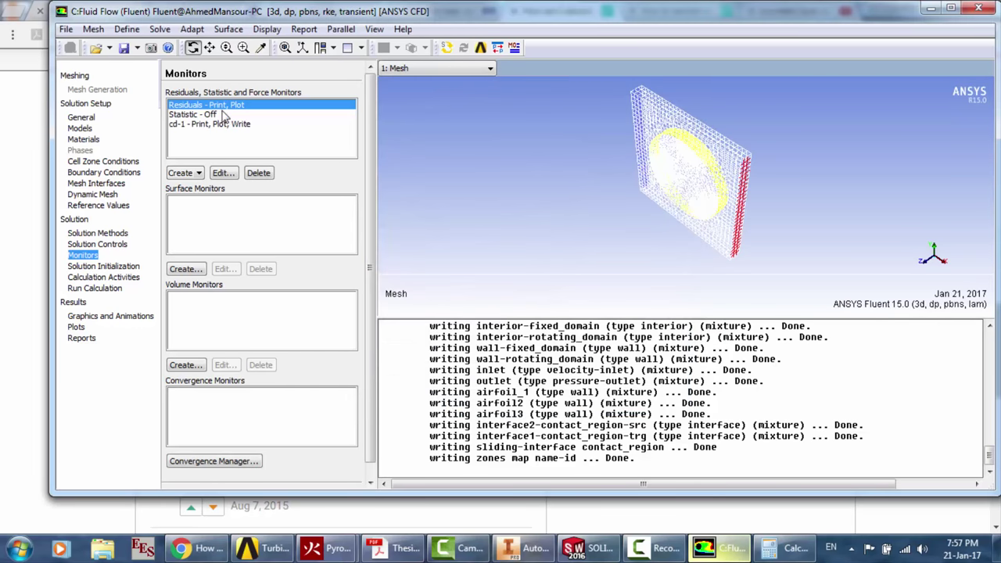
# Add a drag monitor for wall zone airfoil2 that prints to the console, plots and writes its history file
pyautogui.click(195, 173)
pyautogui.click(204, 192)
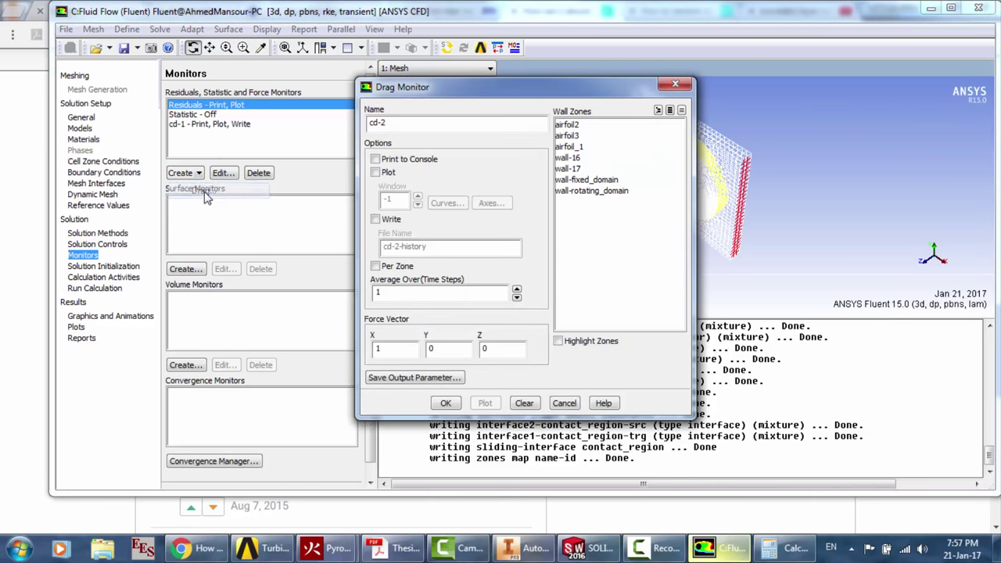
pyautogui.click(390, 160)
pyautogui.click(387, 173)
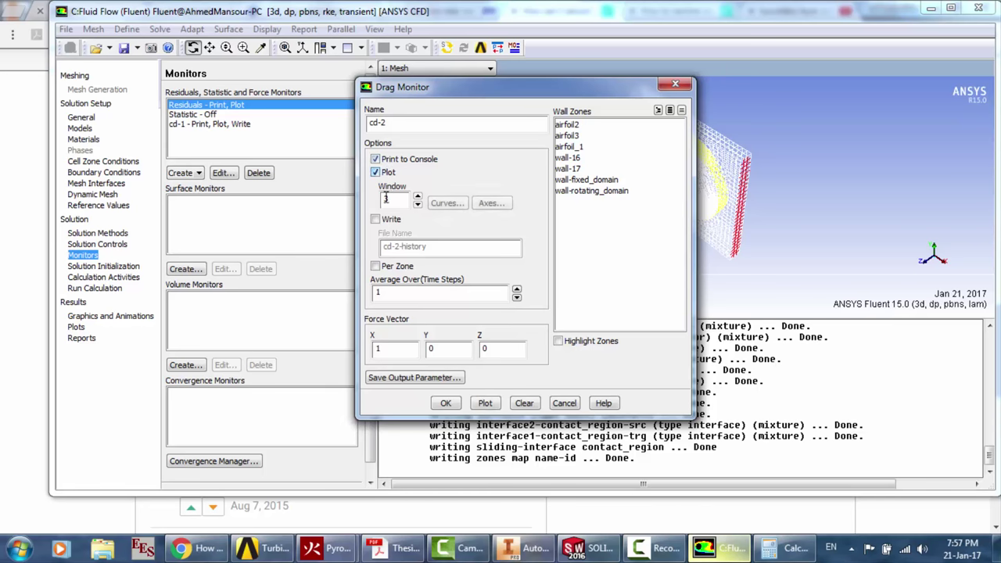
pyautogui.click(387, 220)
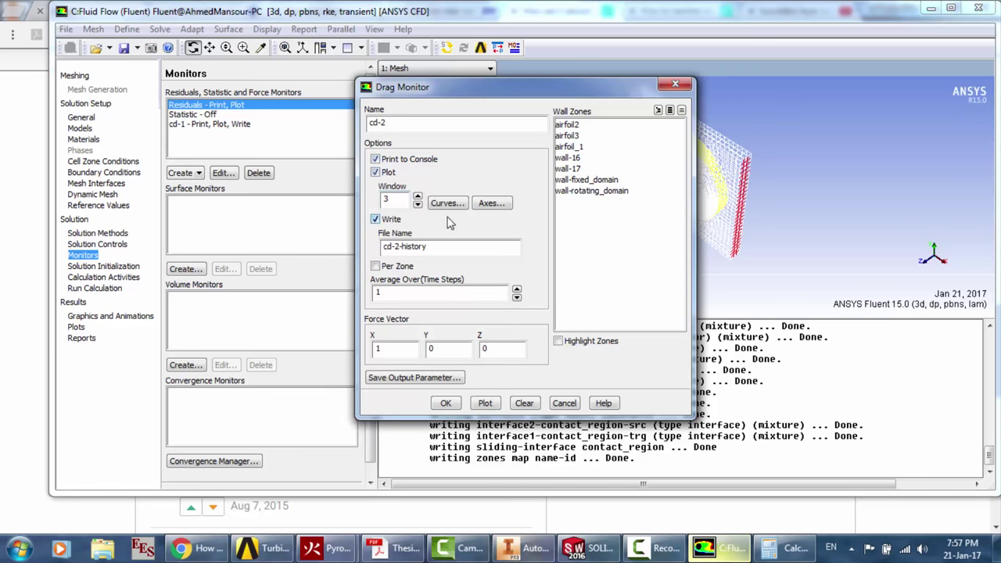
pyautogui.click(579, 127)
pyautogui.click(490, 204)
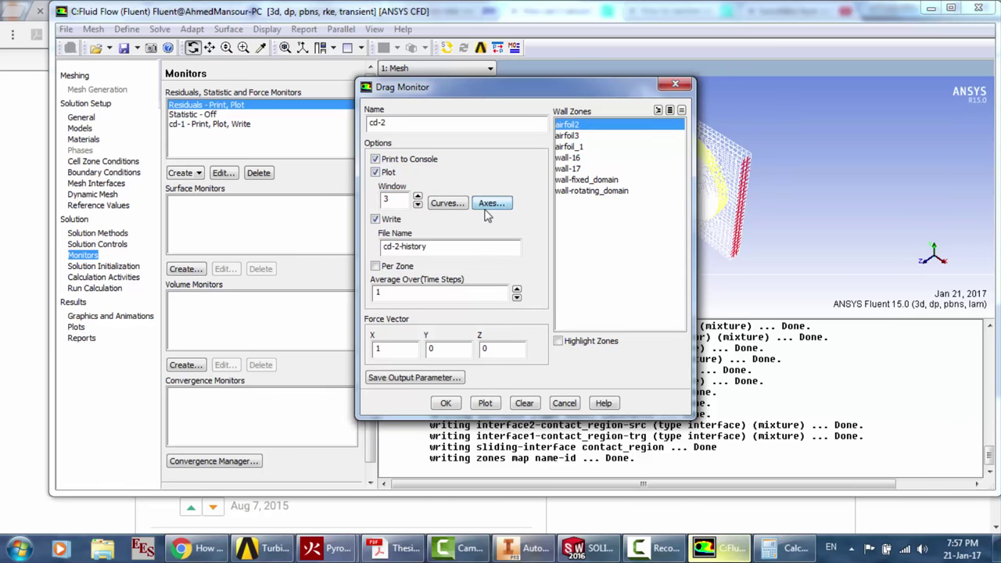
pyautogui.click(524, 348)
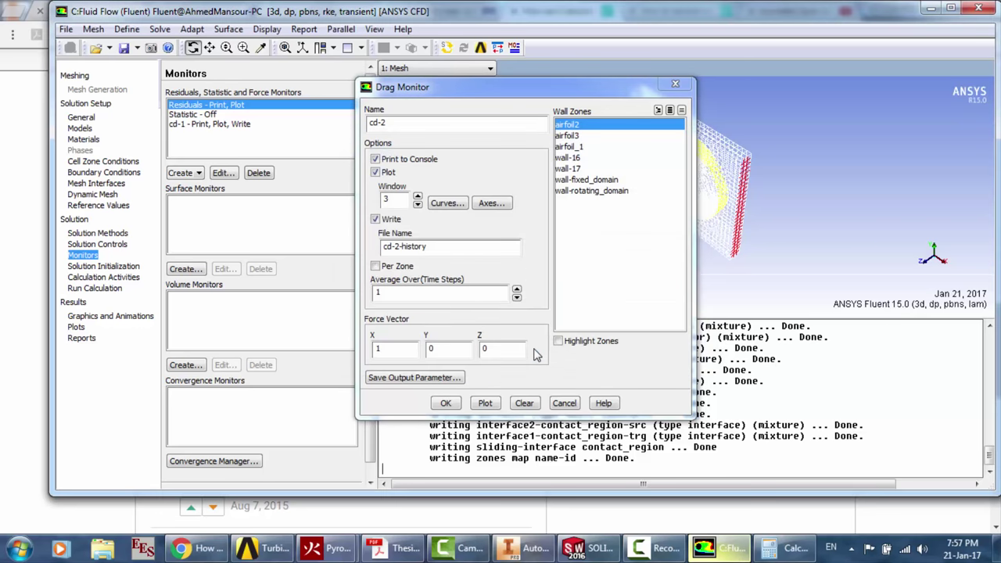
pyautogui.click(450, 403)
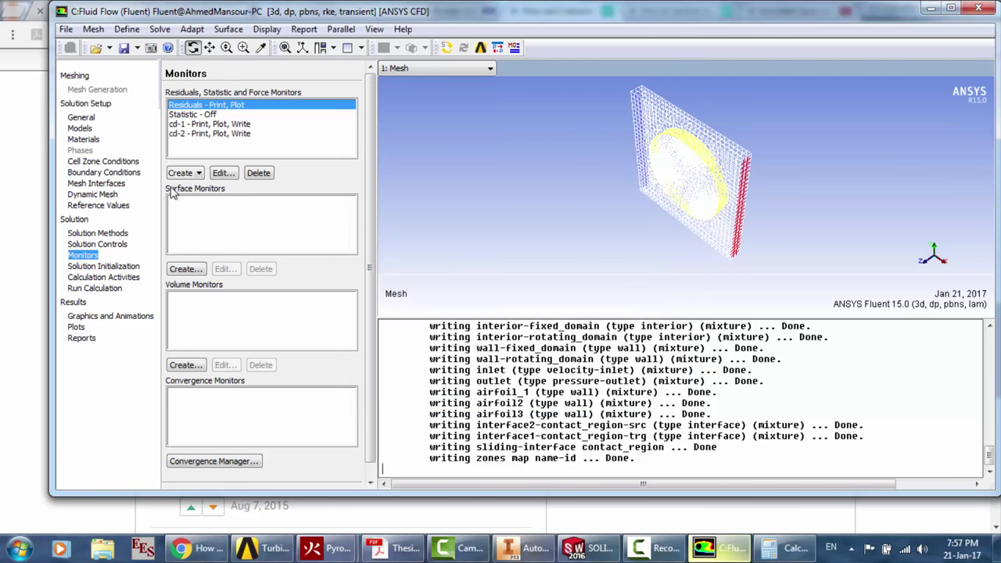
# Add a drag monitor for wall zone airfoil3 with the print, plot and write options enabled
pyautogui.click(197, 173)
pyautogui.click(187, 193)
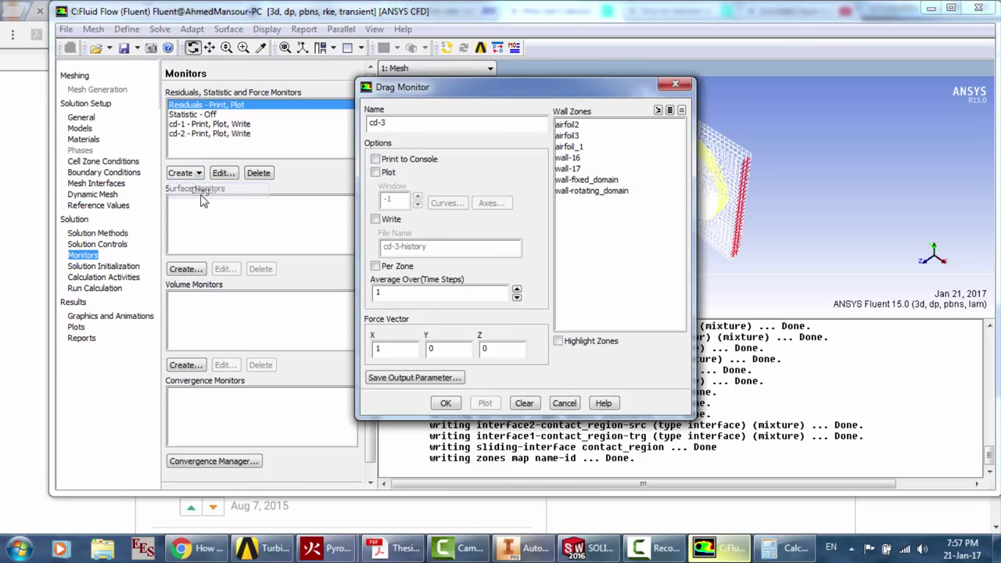
pyautogui.click(385, 160)
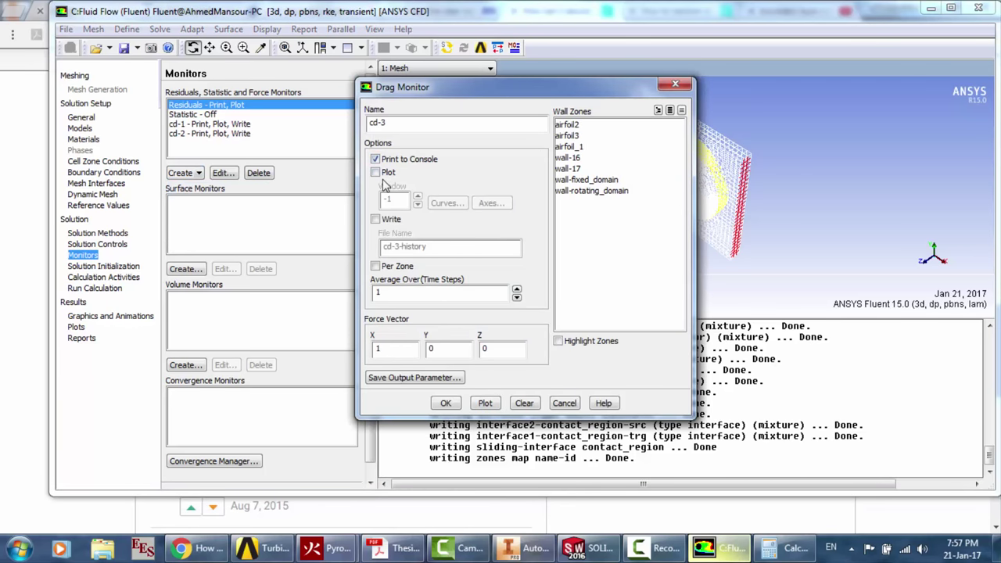
pyautogui.click(383, 173)
pyautogui.click(391, 221)
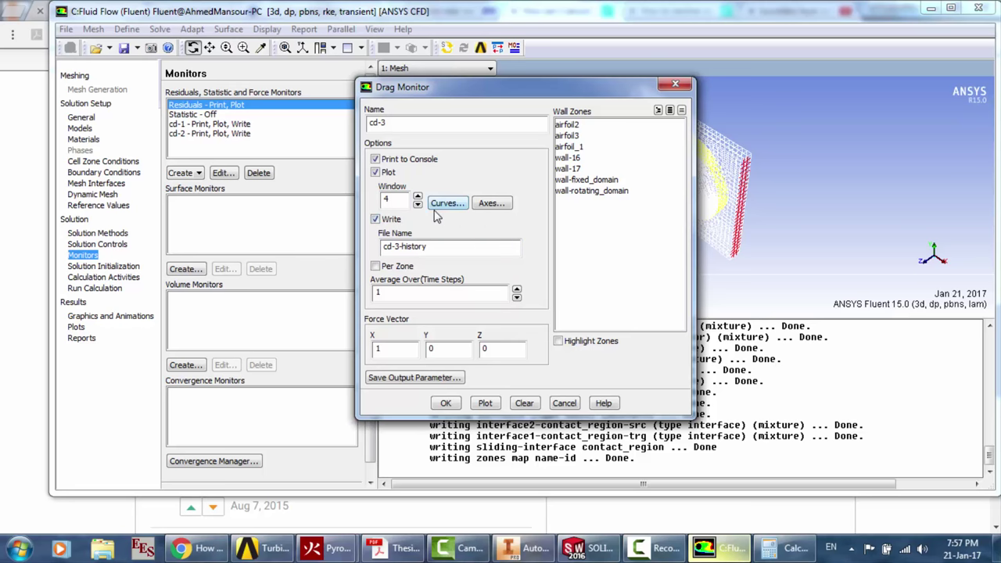
pyautogui.click(581, 136)
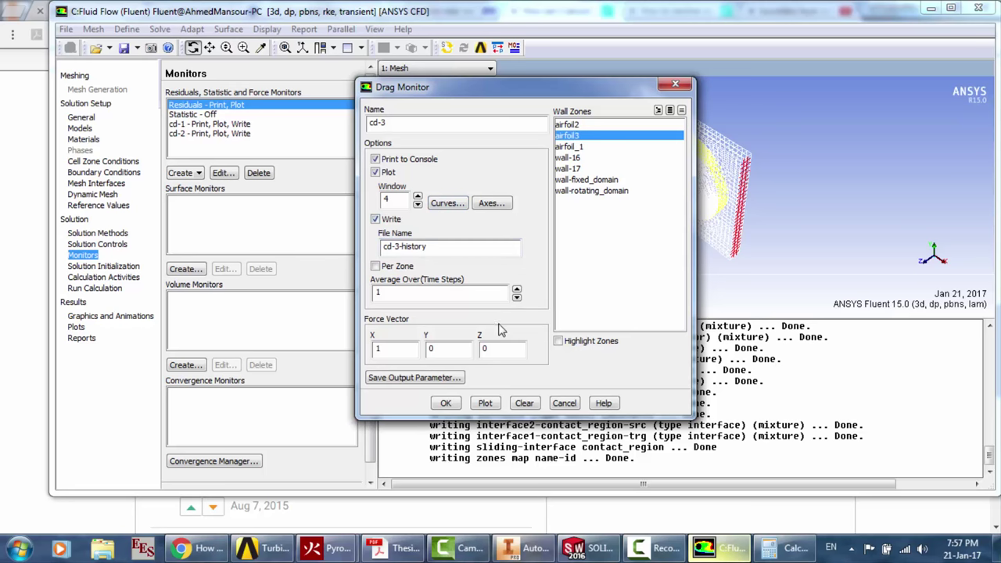
pyautogui.click(447, 403)
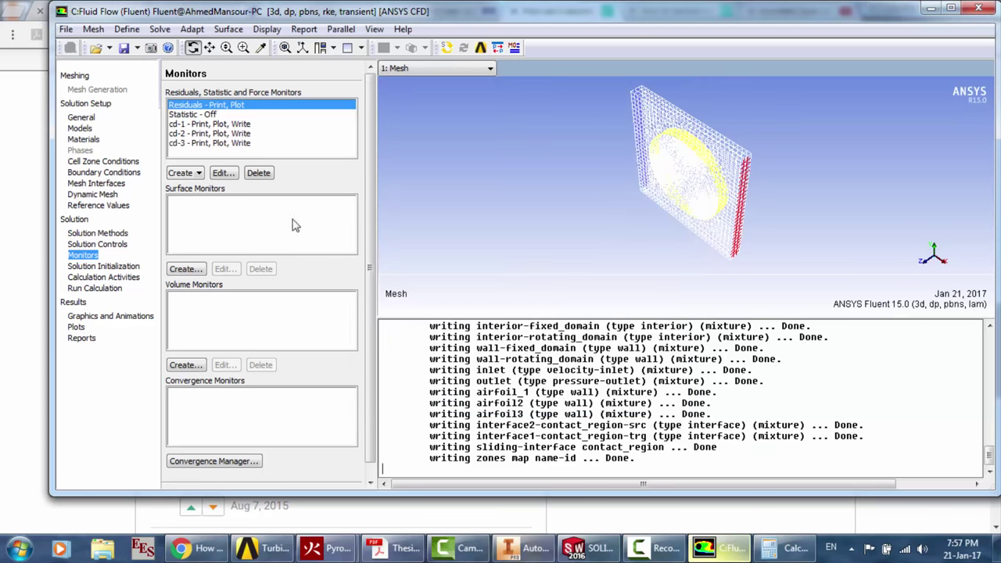
# Create a lift monitor for wall zone airfoil_1 with print, plot and write enabled, applying the Y-axis plot settings
pyautogui.click(195, 173)
pyautogui.click(201, 206)
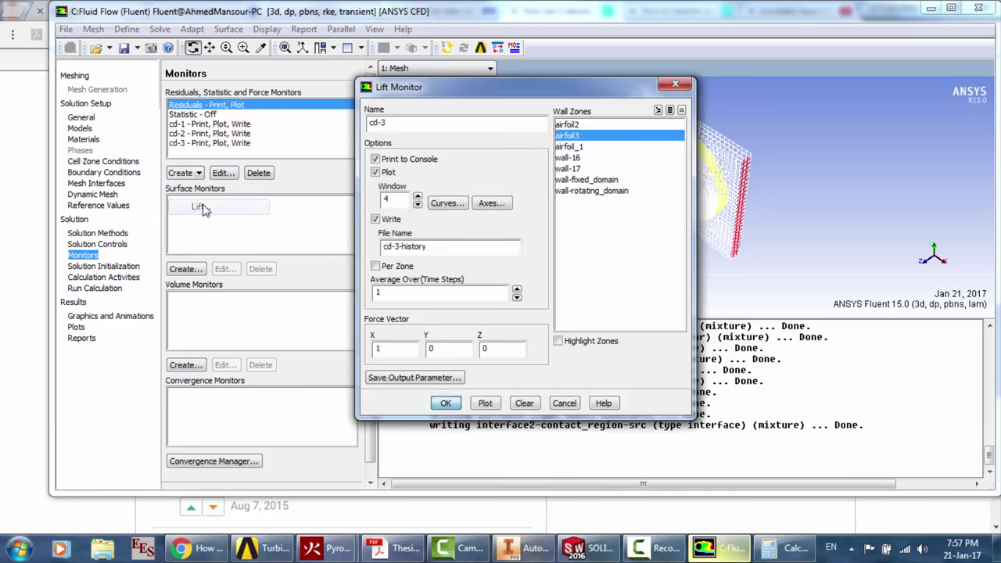
pyautogui.click(403, 160)
pyautogui.click(388, 173)
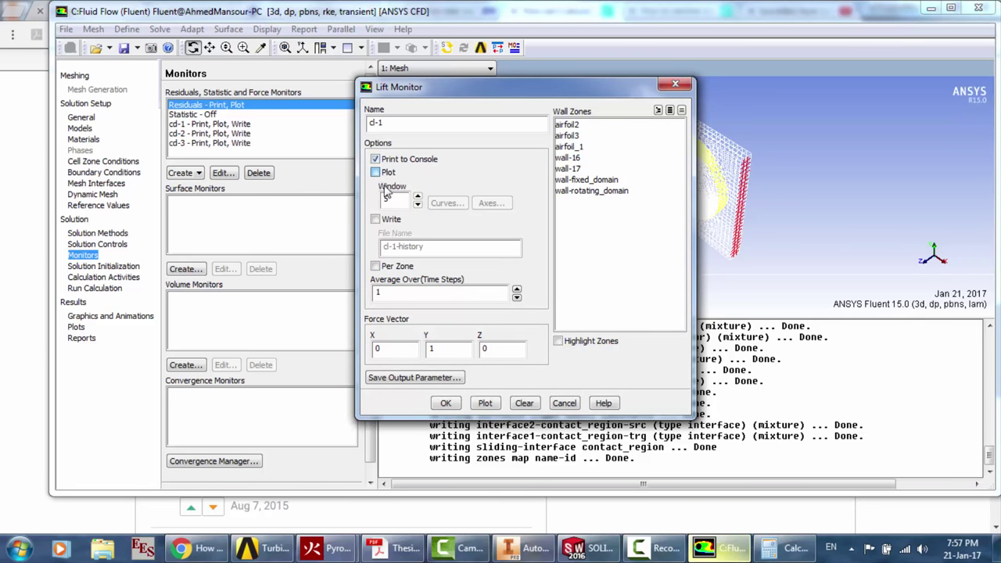
pyautogui.click(377, 220)
pyautogui.click(491, 203)
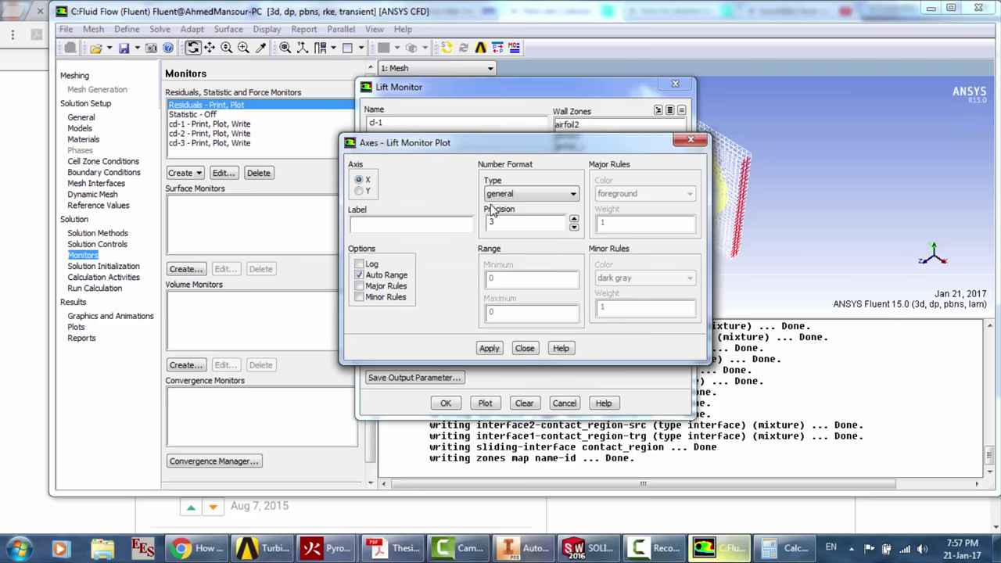
pyautogui.click(360, 192)
pyautogui.click(489, 348)
pyautogui.click(524, 348)
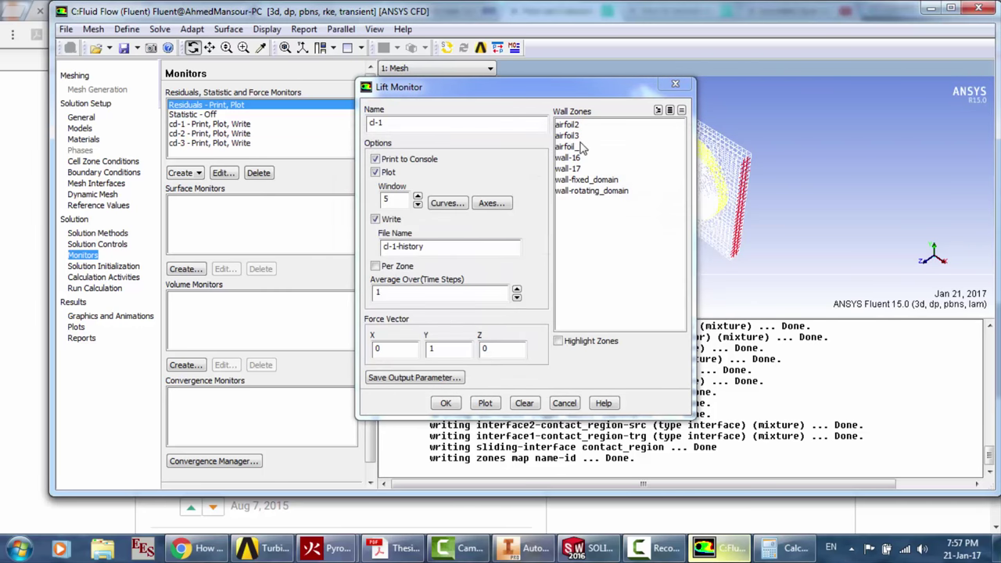
pyautogui.click(578, 147)
pyautogui.click(445, 403)
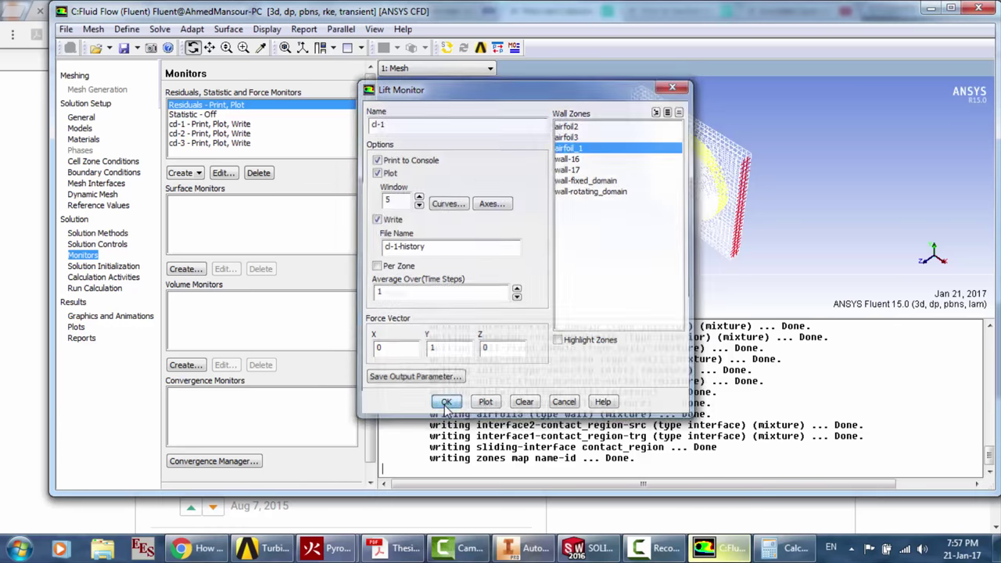
# Add a lift monitor for wall zone airfoil2 with console printing, plotting and file writing enabled
pyautogui.click(195, 173)
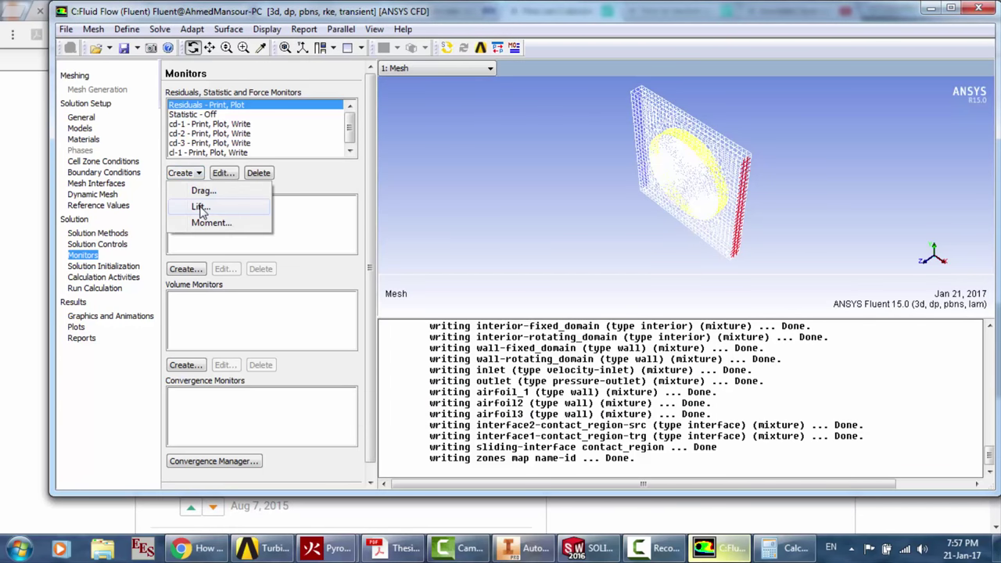
pyautogui.click(200, 208)
pyautogui.click(386, 159)
pyautogui.click(387, 172)
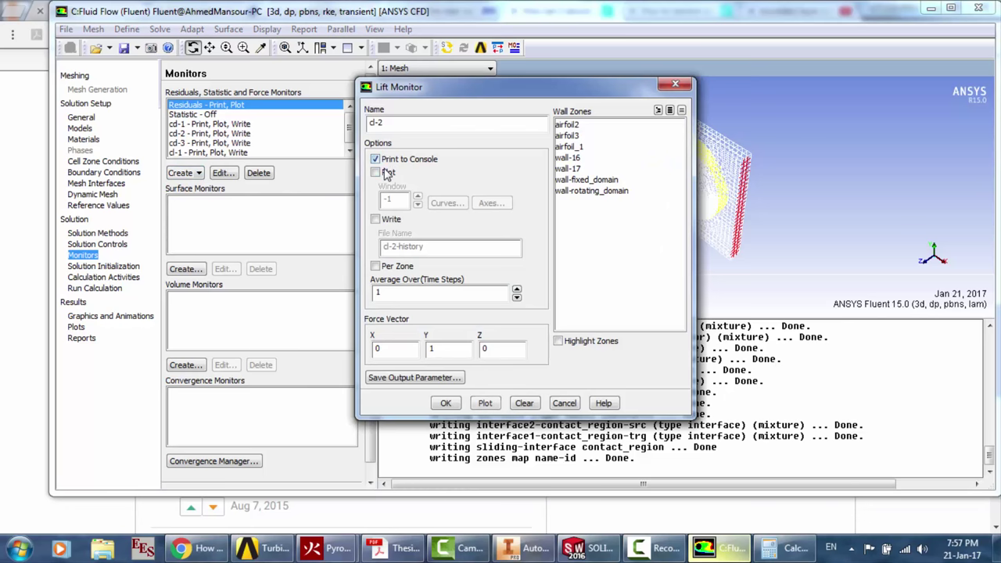
pyautogui.click(391, 219)
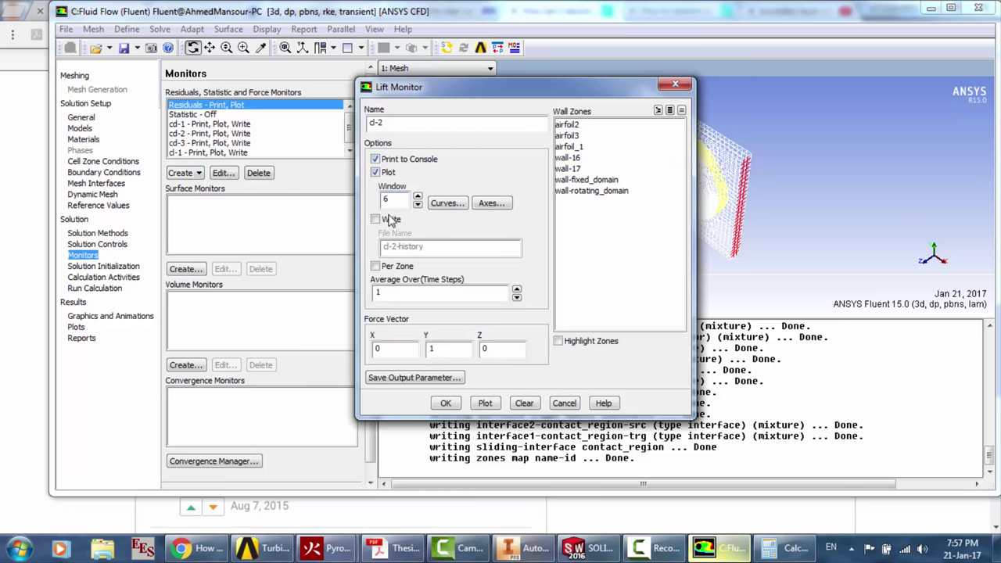
pyautogui.click(578, 126)
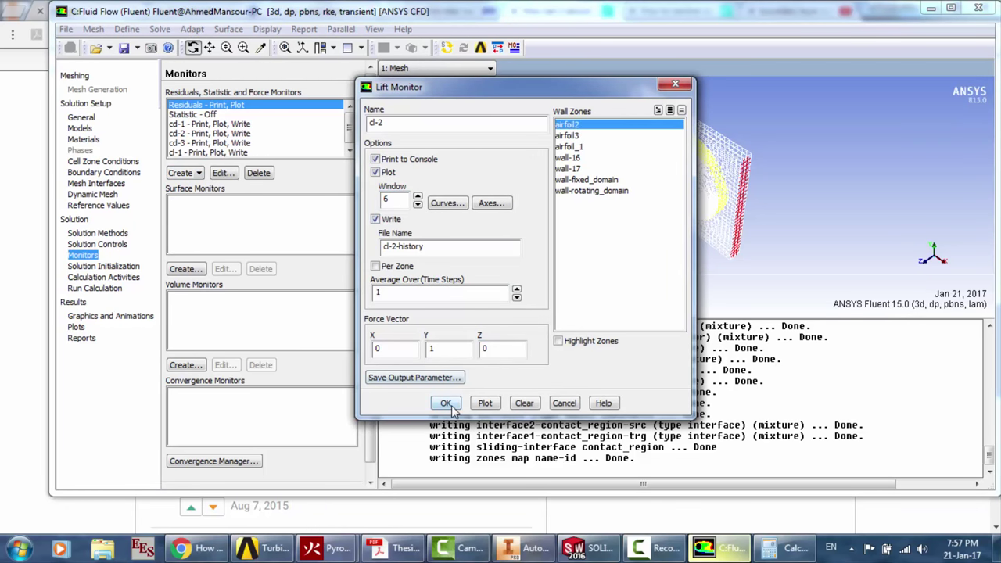
pyautogui.click(445, 403)
# Add a lift monitor for wall zone airfoil3 that prints to the console, plots and writes its history file
pyautogui.click(179, 173)
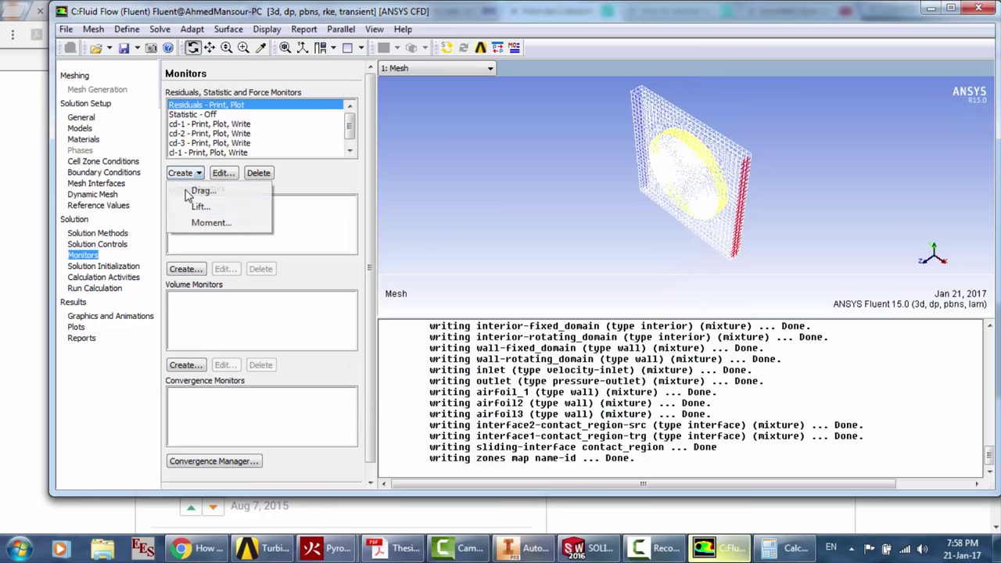
pyautogui.click(201, 205)
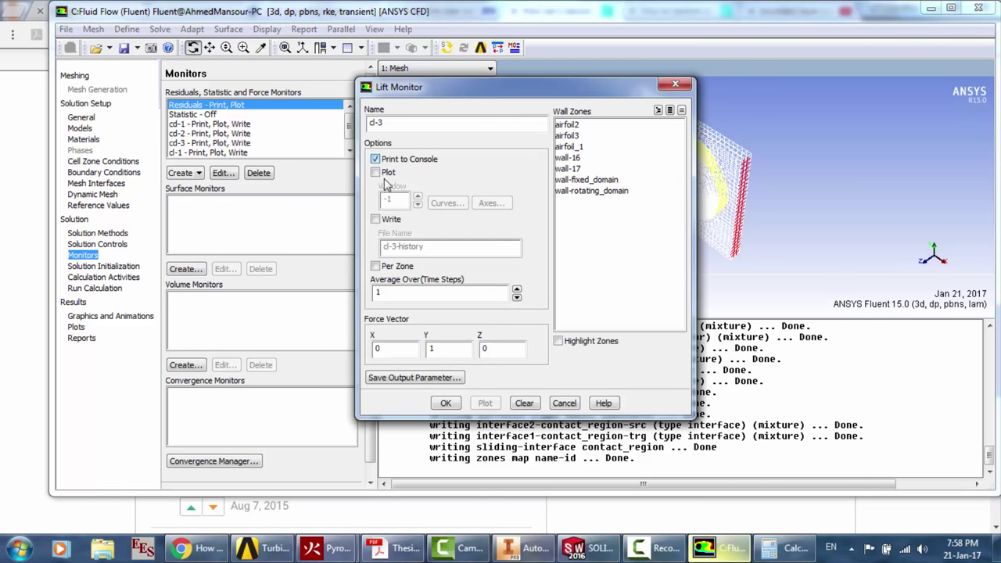
pyautogui.click(385, 174)
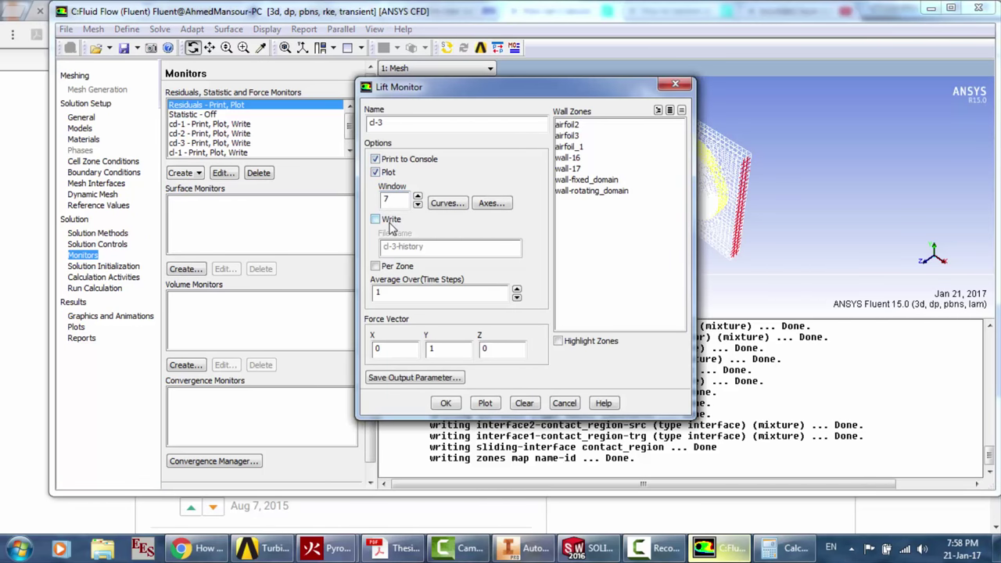
pyautogui.click(389, 219)
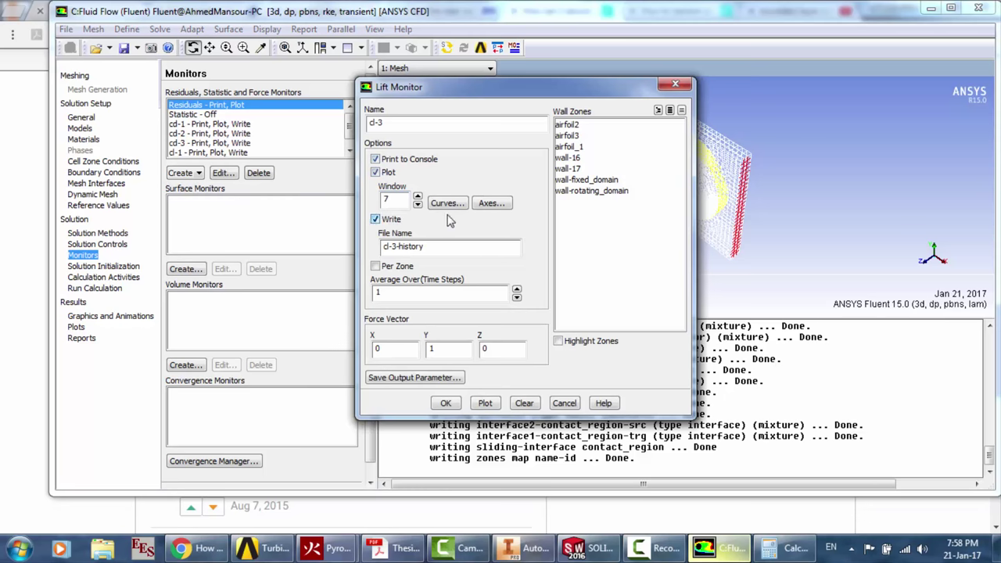
pyautogui.click(568, 135)
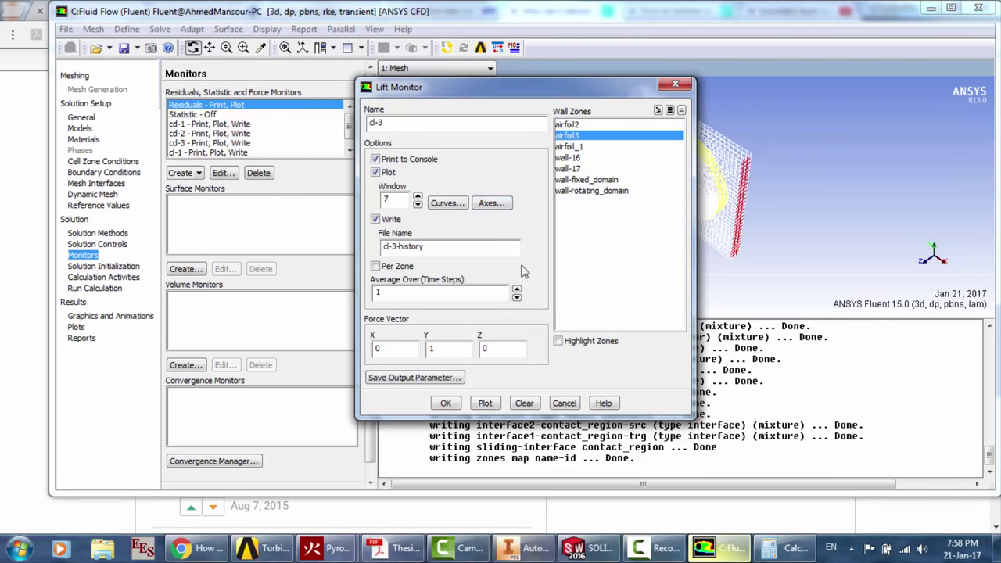
pyautogui.click(447, 404)
# Create a moment monitor for wall zone airfoil_1 with print, plot and write enabled, applying the Y-axis plot settings
pyautogui.click(188, 175)
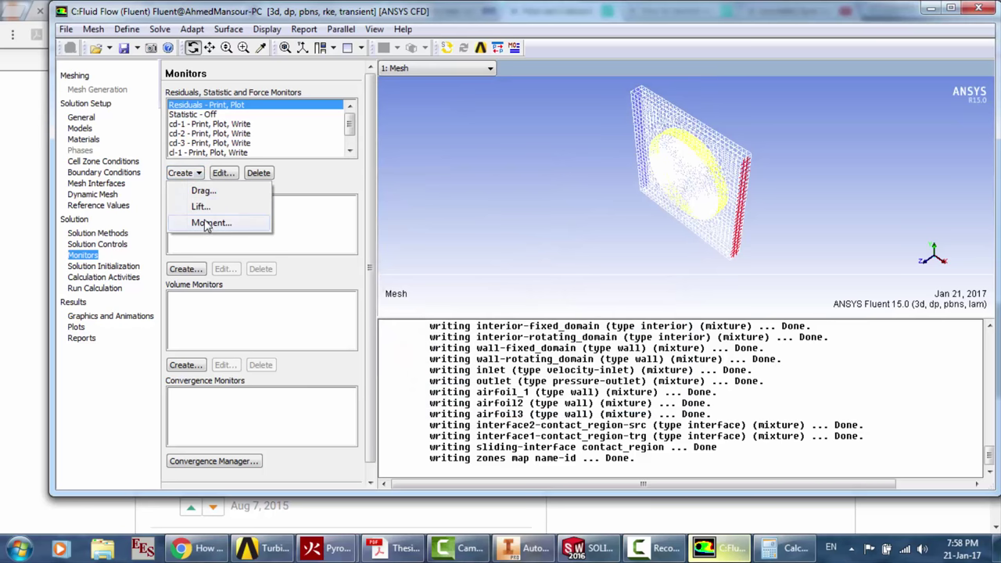
pyautogui.click(208, 223)
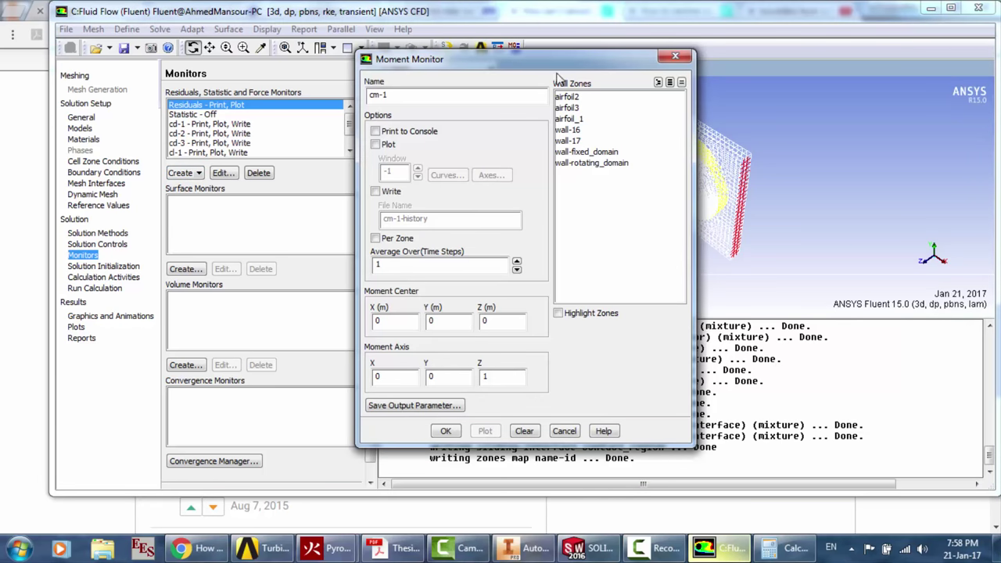
pyautogui.click(390, 132)
pyautogui.click(388, 145)
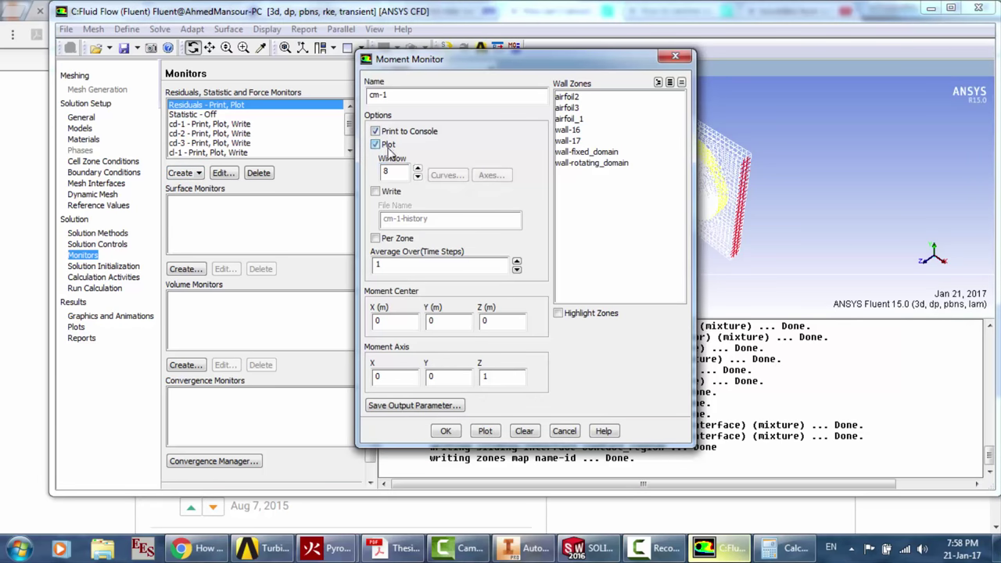
pyautogui.click(382, 194)
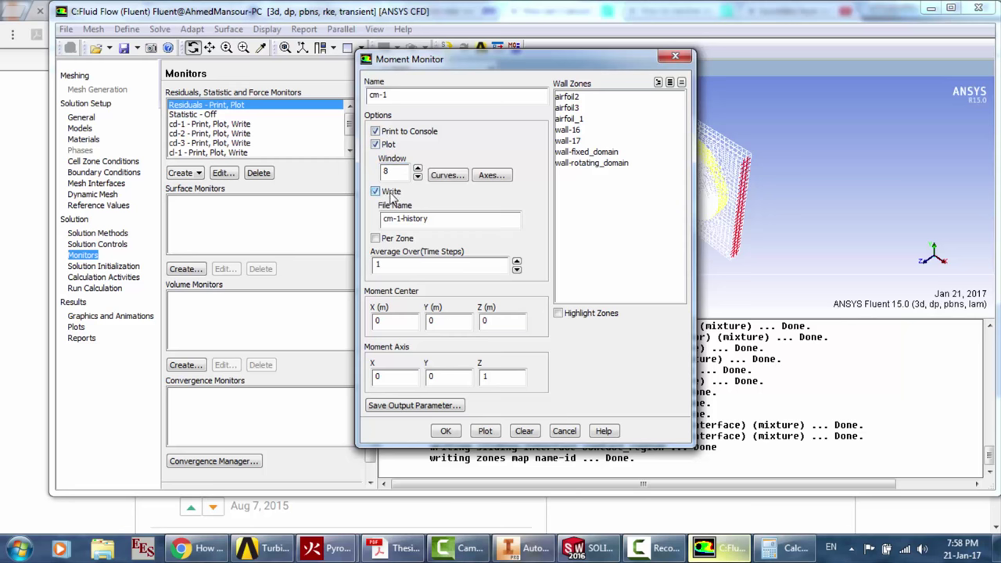
pyautogui.click(483, 178)
pyautogui.click(361, 191)
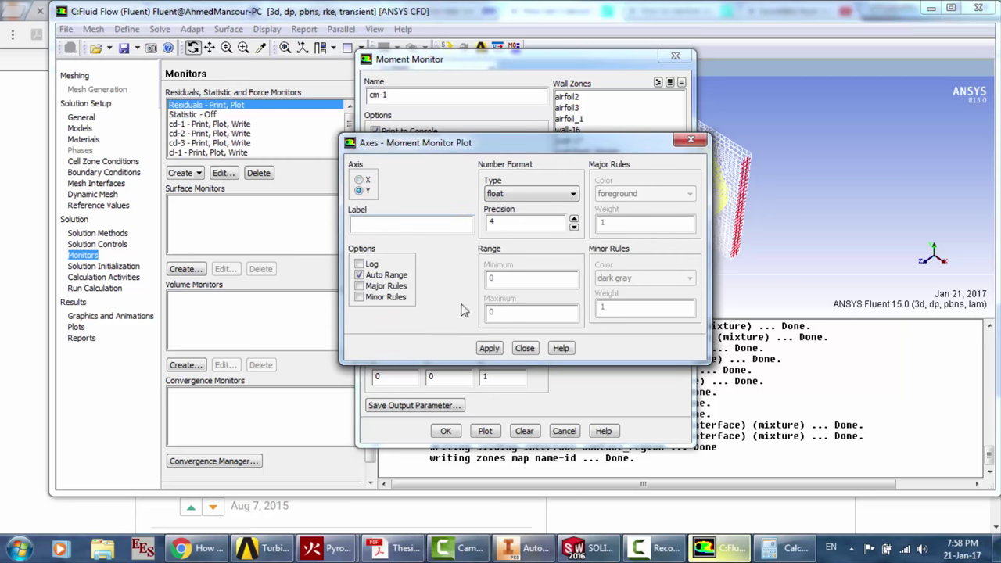
pyautogui.click(488, 348)
pyautogui.click(523, 348)
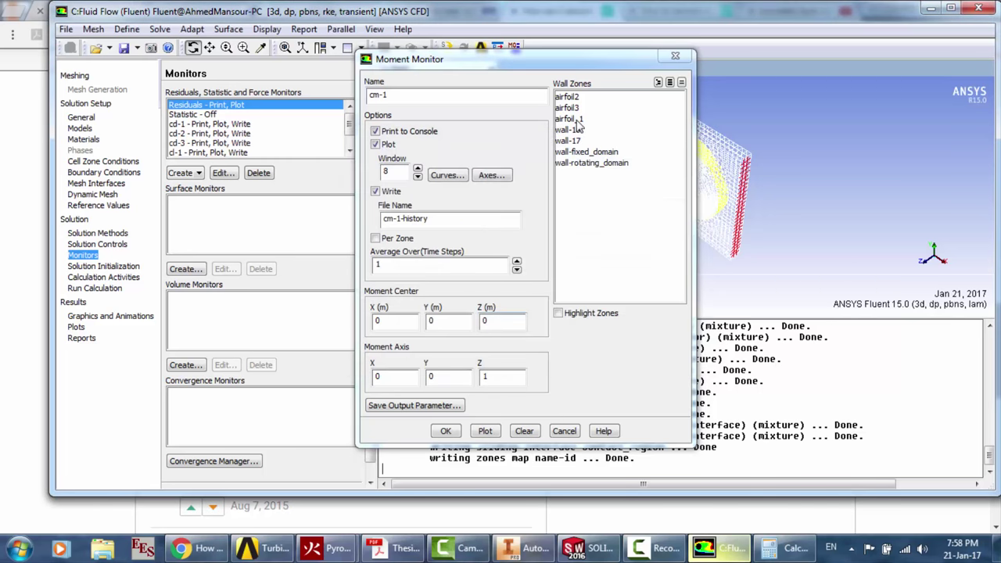
pyautogui.click(577, 120)
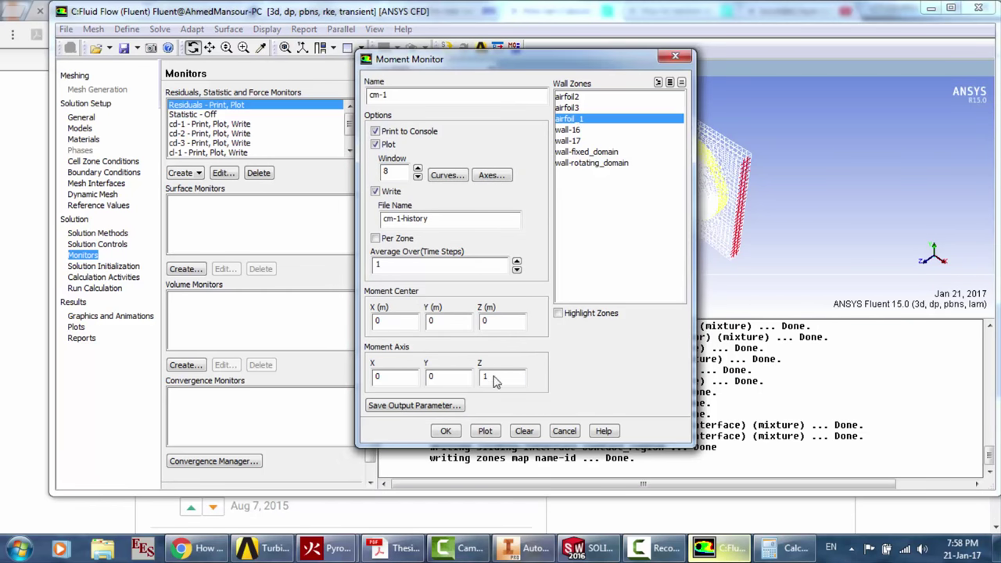
pyautogui.click(445, 430)
# Add a moment monitor for wall zone airfoil2 with console printing, plotting and file writing enabled
pyautogui.click(195, 173)
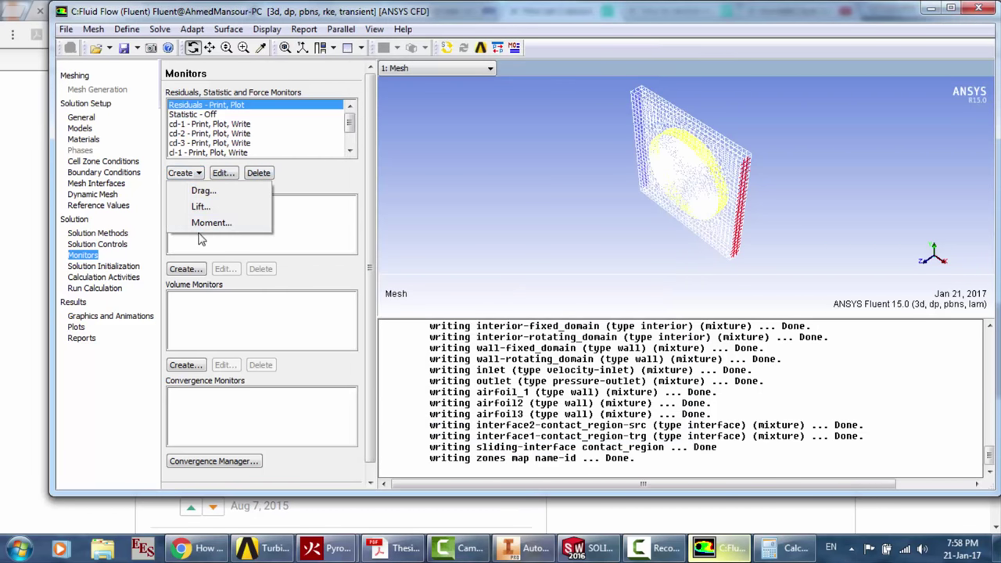
pyautogui.click(205, 223)
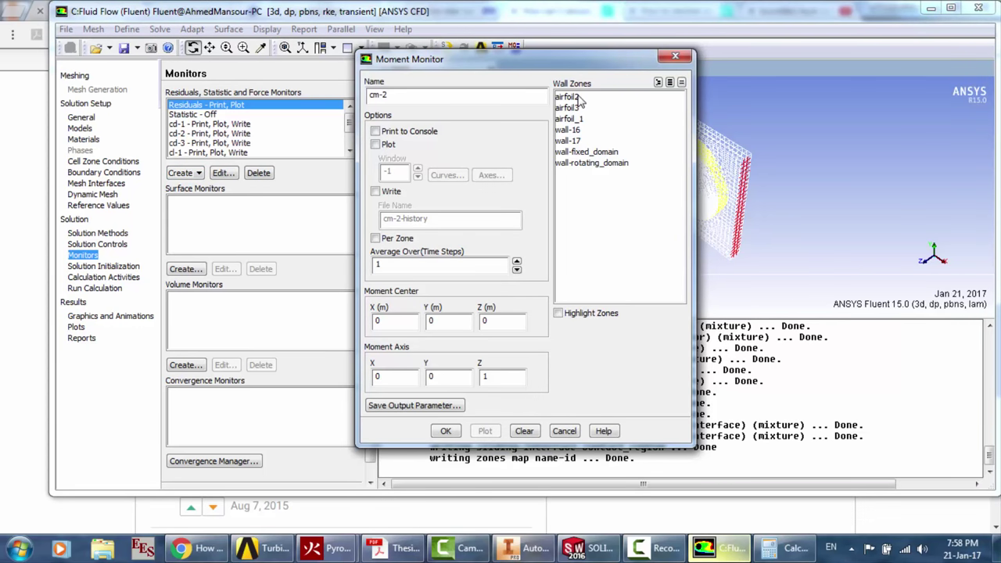
pyautogui.click(579, 97)
pyautogui.click(376, 132)
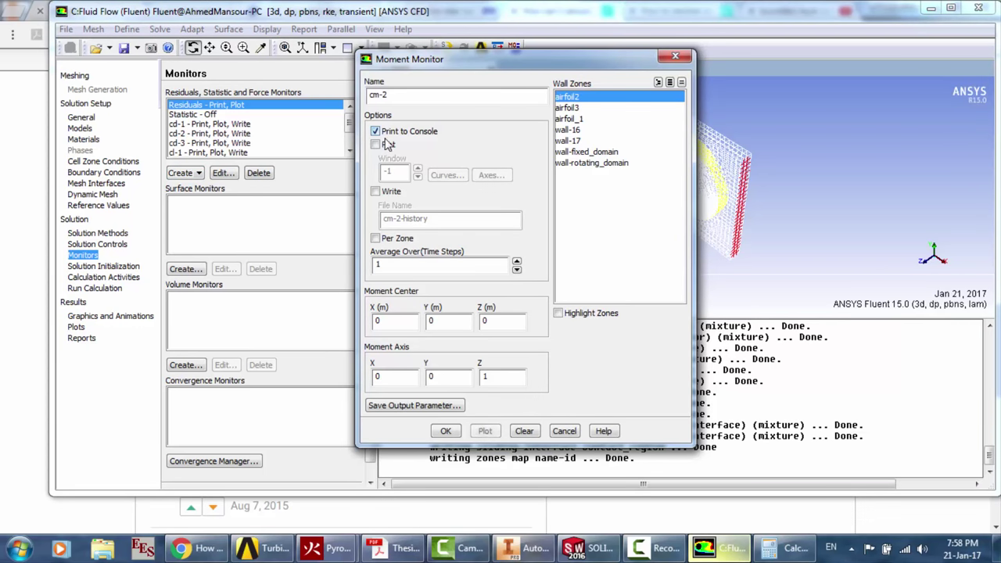
pyautogui.click(376, 144)
pyautogui.click(389, 192)
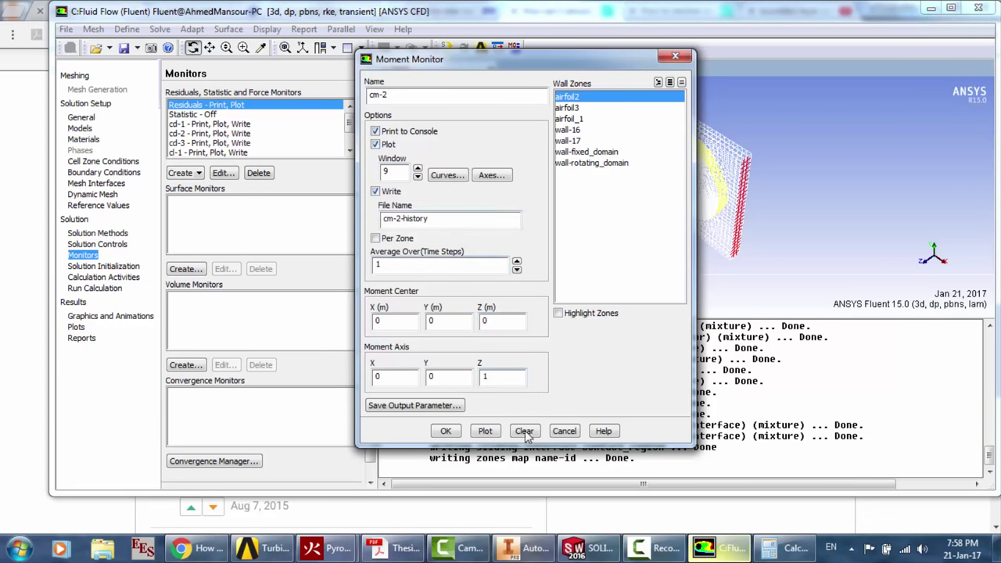
pyautogui.click(445, 431)
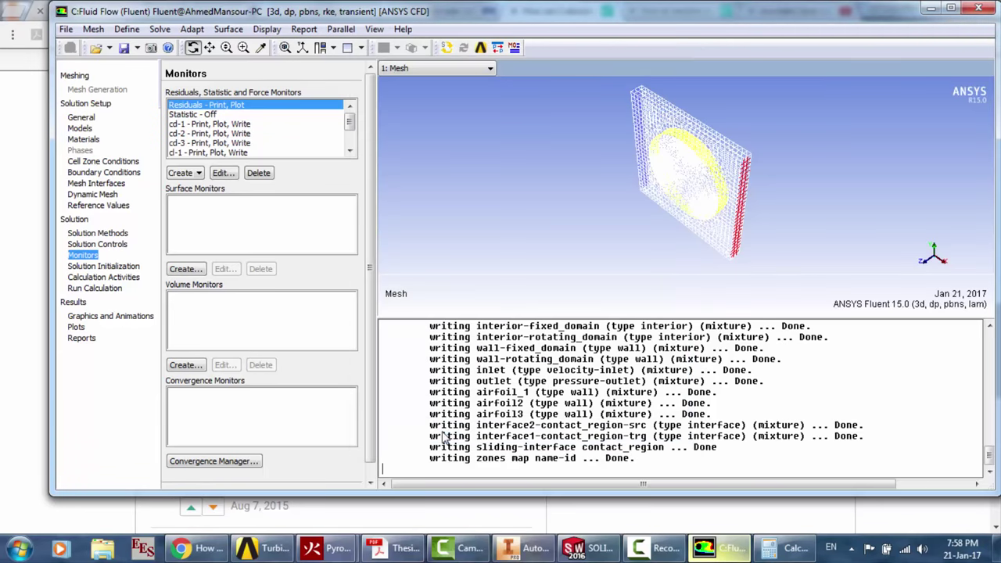
# Add a moment monitor for wall zone airfoil3 that prints to the console, plots and writes its history file
pyautogui.click(191, 173)
pyautogui.click(207, 225)
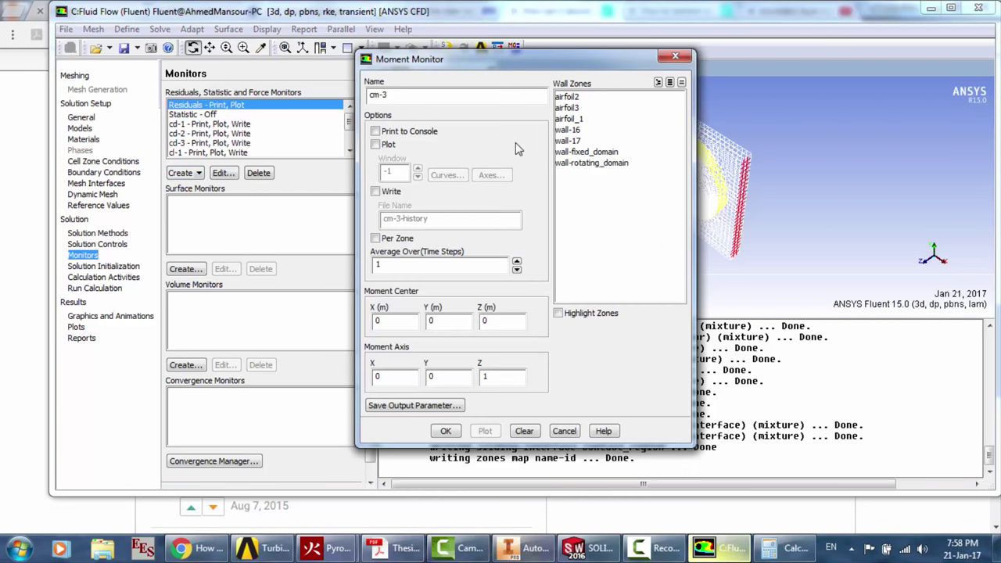
pyautogui.click(575, 109)
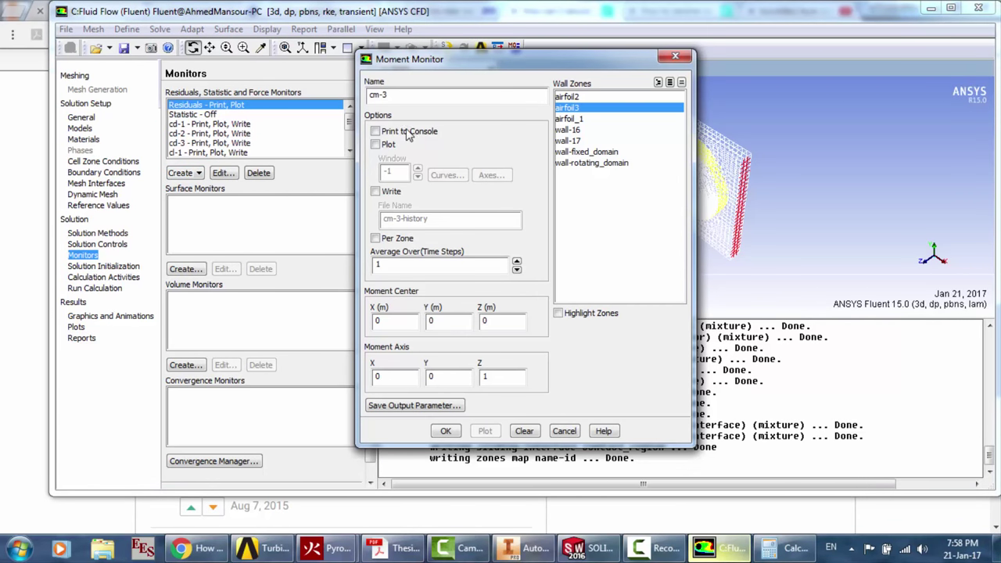
pyautogui.click(411, 133)
pyautogui.click(377, 144)
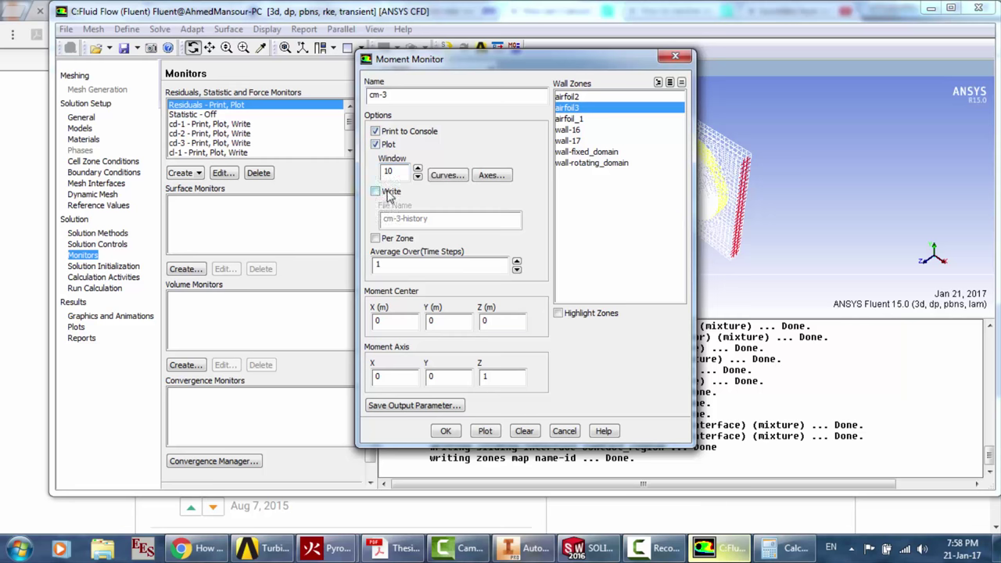
pyautogui.click(376, 192)
pyautogui.click(456, 432)
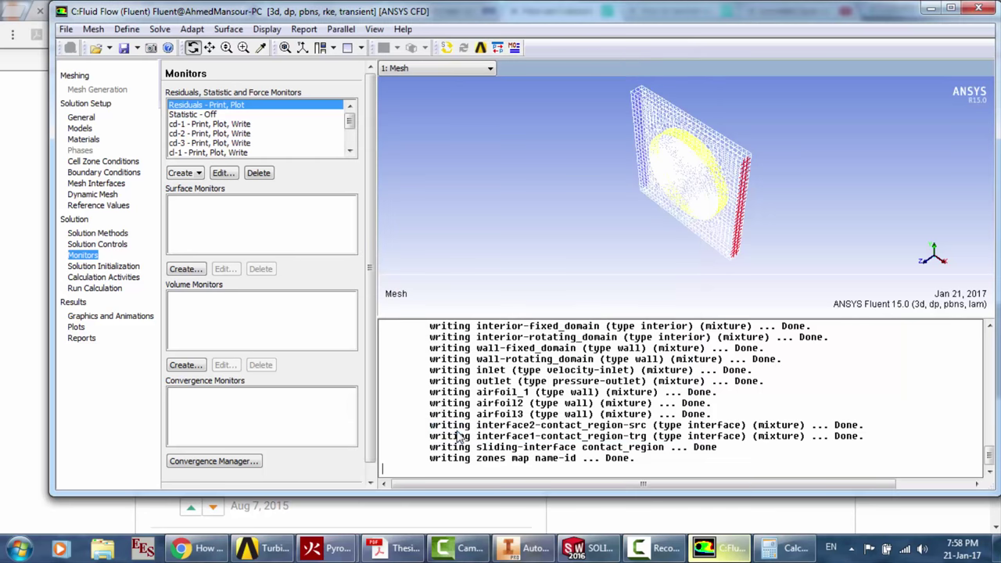
# Create a combined moment monitor covering airfoil2, airfoil3 and airfoil_1 together, with print, plot and write enabled
pyautogui.click(192, 176)
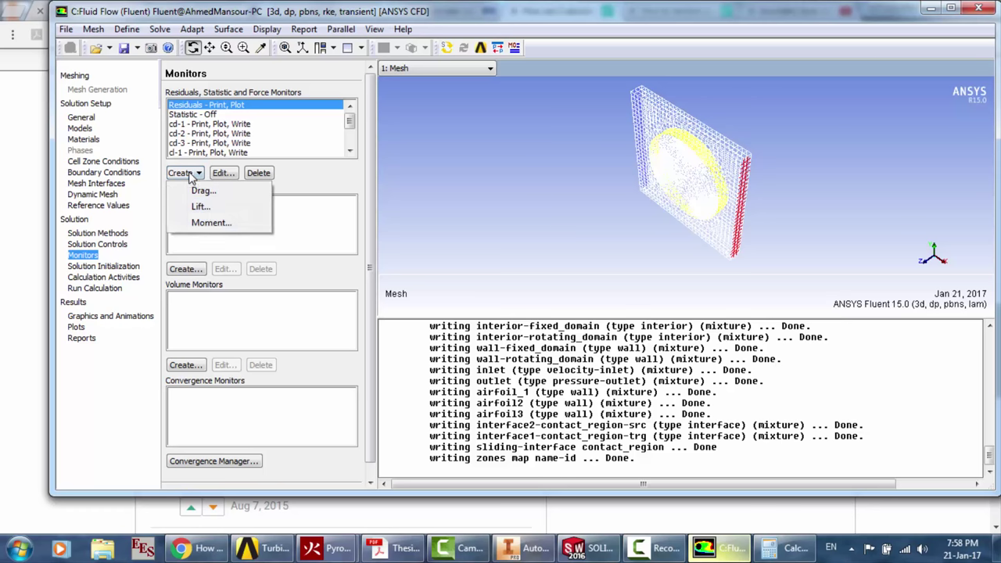
pyautogui.click(209, 222)
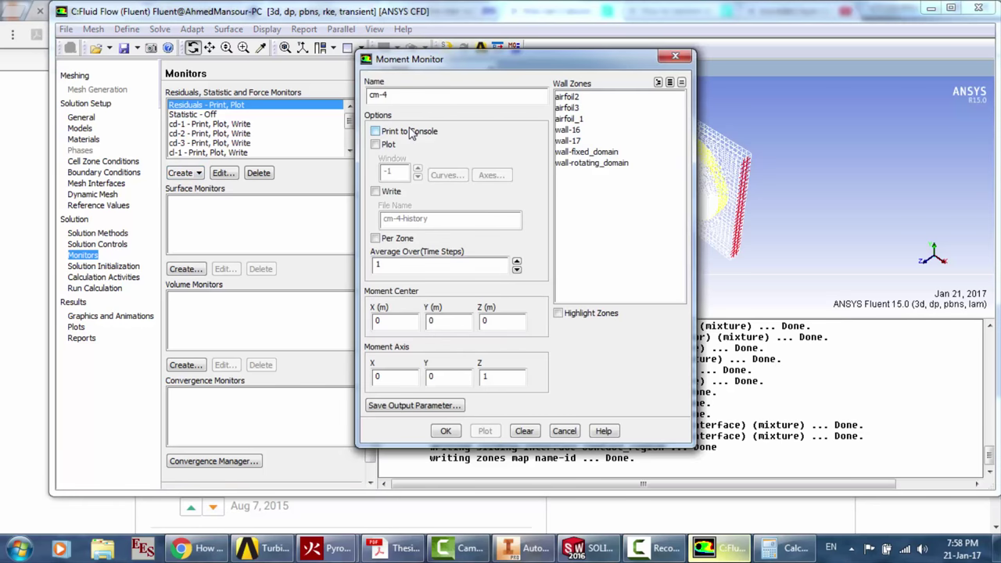
pyautogui.click(375, 131)
pyautogui.click(375, 145)
pyautogui.click(376, 192)
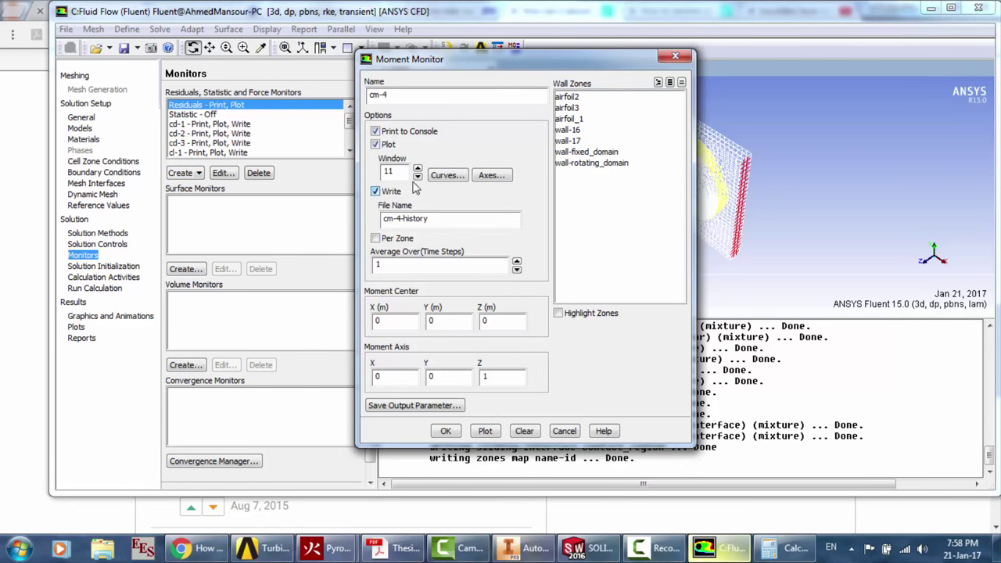
pyautogui.click(583, 97)
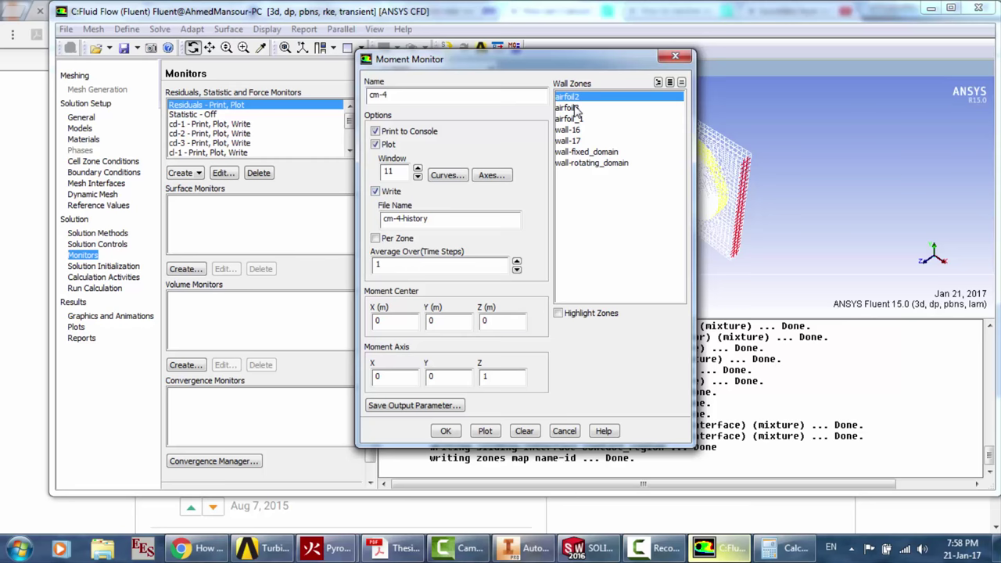
pyautogui.click(574, 108)
pyautogui.click(577, 119)
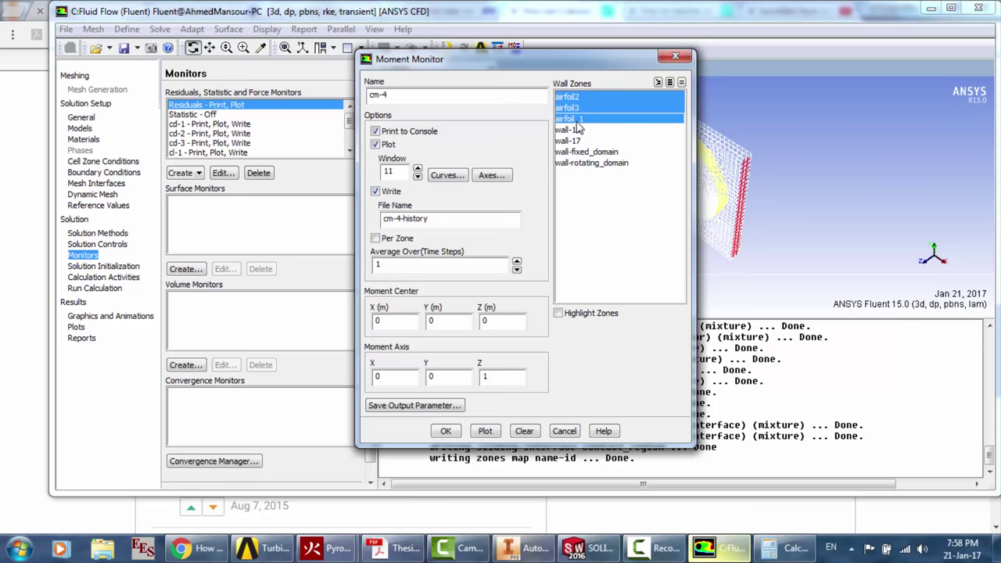
pyautogui.click(446, 433)
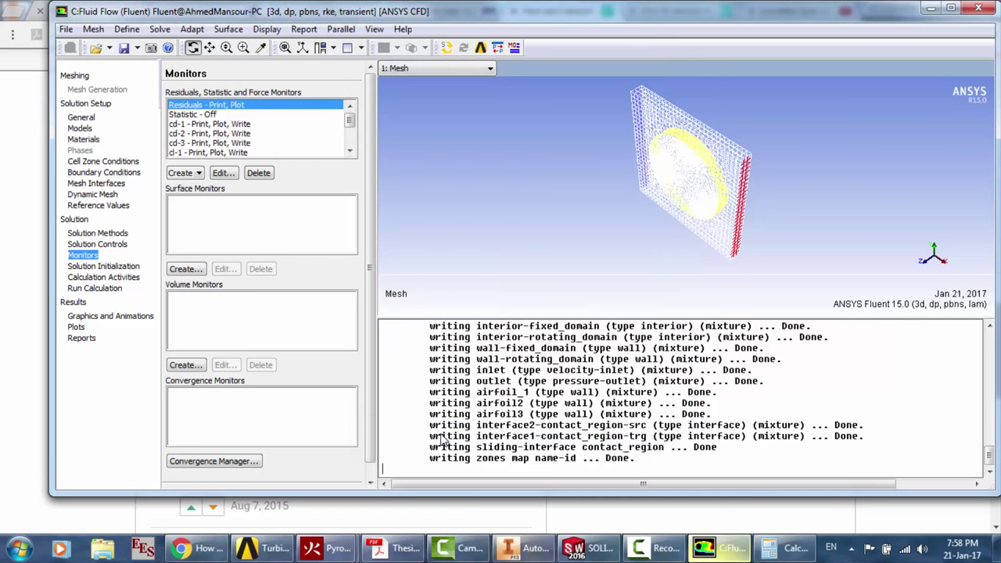
# Initialize the solution with the Hybrid Initialization method and open the autosave interval for editing
pyautogui.click(93, 267)
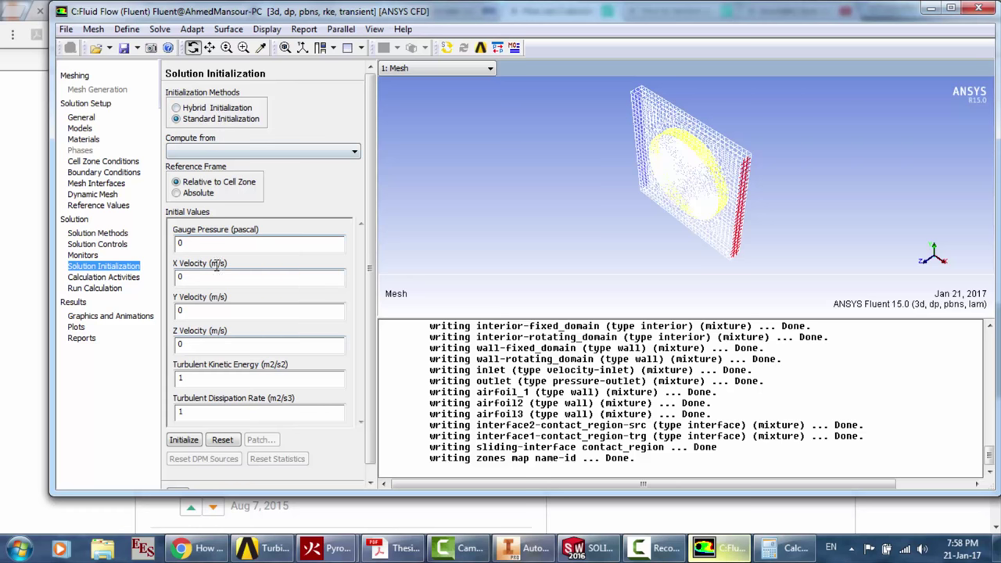
pyautogui.click(209, 109)
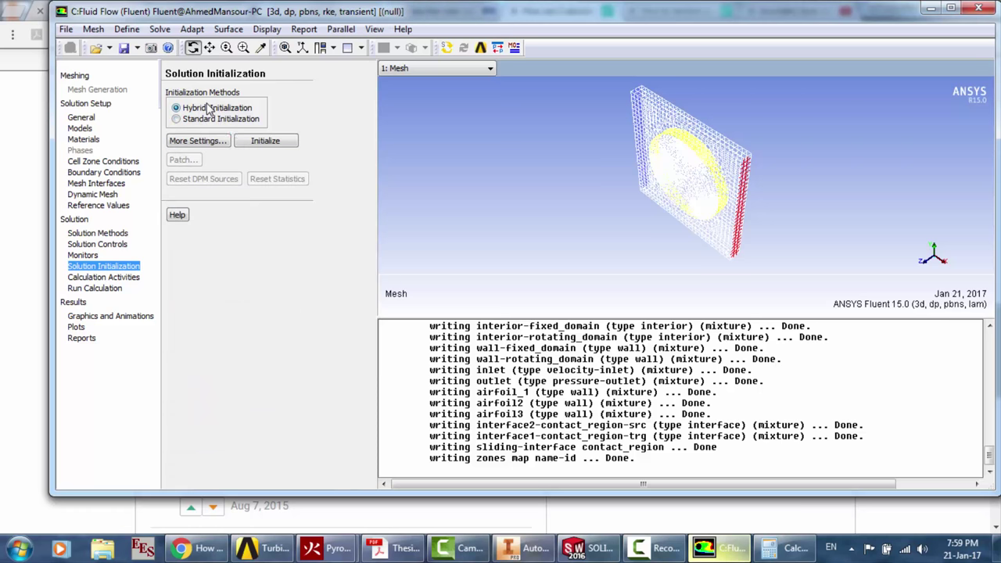
pyautogui.click(257, 144)
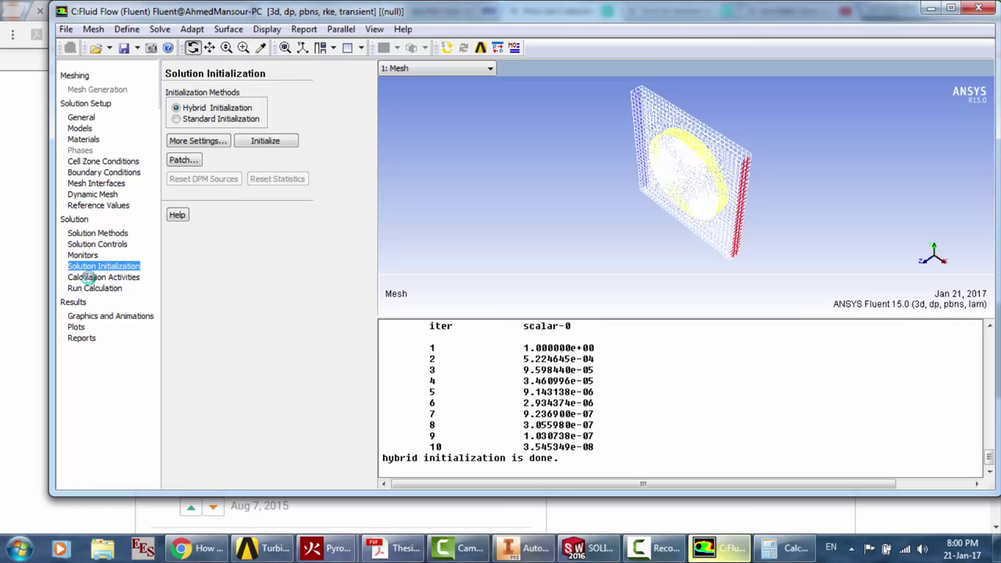
pyautogui.click(86, 277)
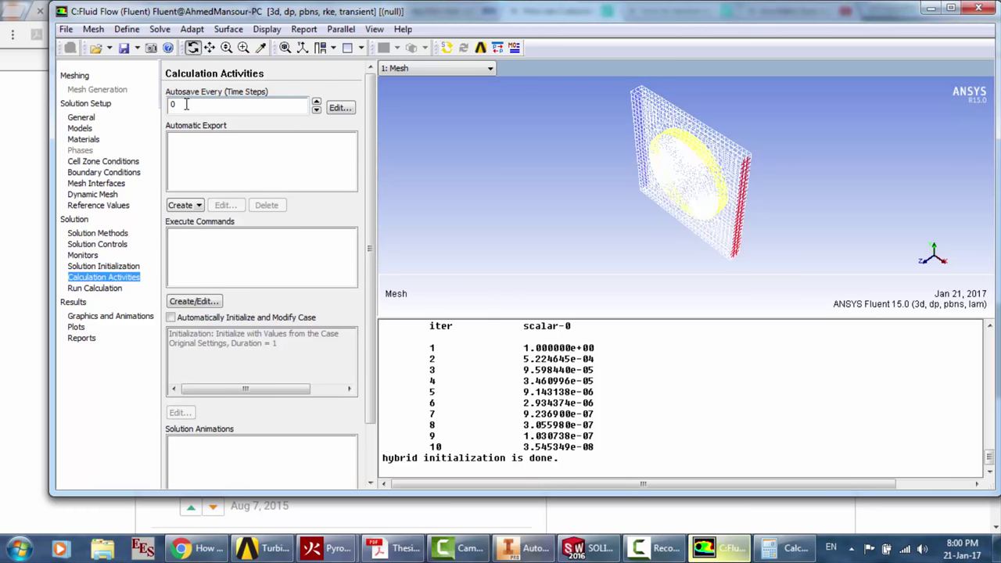
pyautogui.moveTo(187, 105); pyautogui.dragTo(166, 104)
# Run a case check, review its mesh and solver recommendations, and set the time step size to 0.0001 s
pyautogui.click(105, 288)
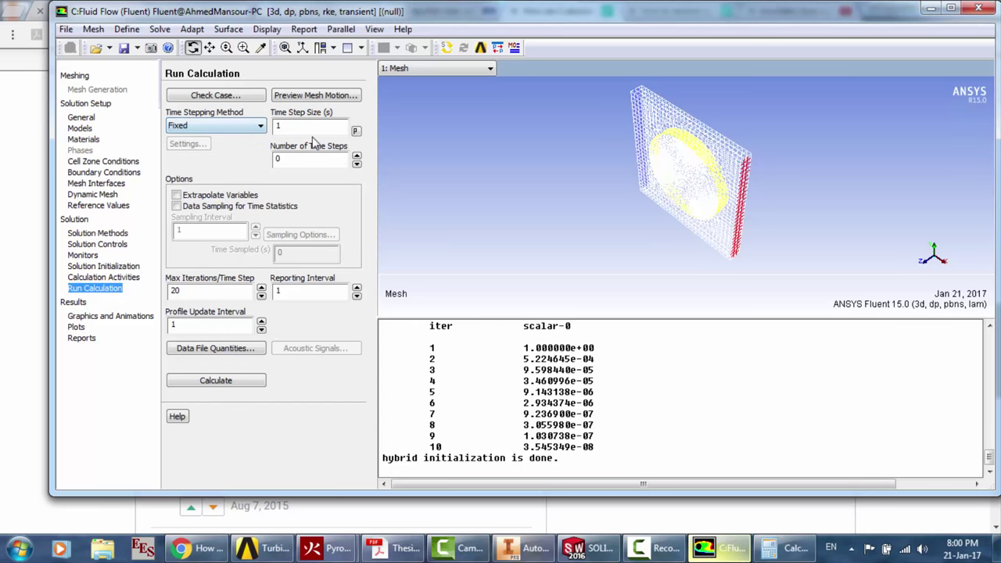
pyautogui.click(211, 97)
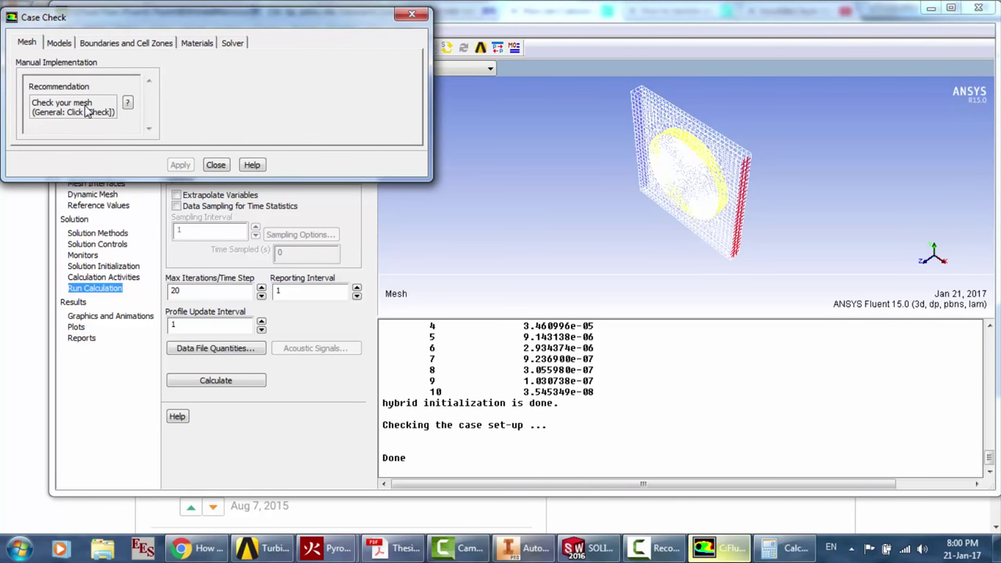
pyautogui.click(233, 44)
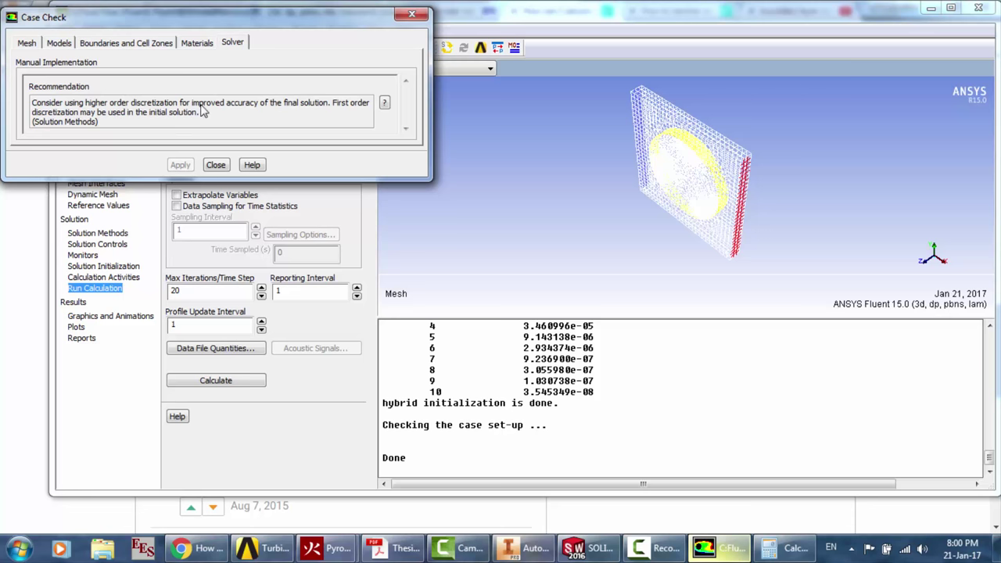
pyautogui.click(218, 165)
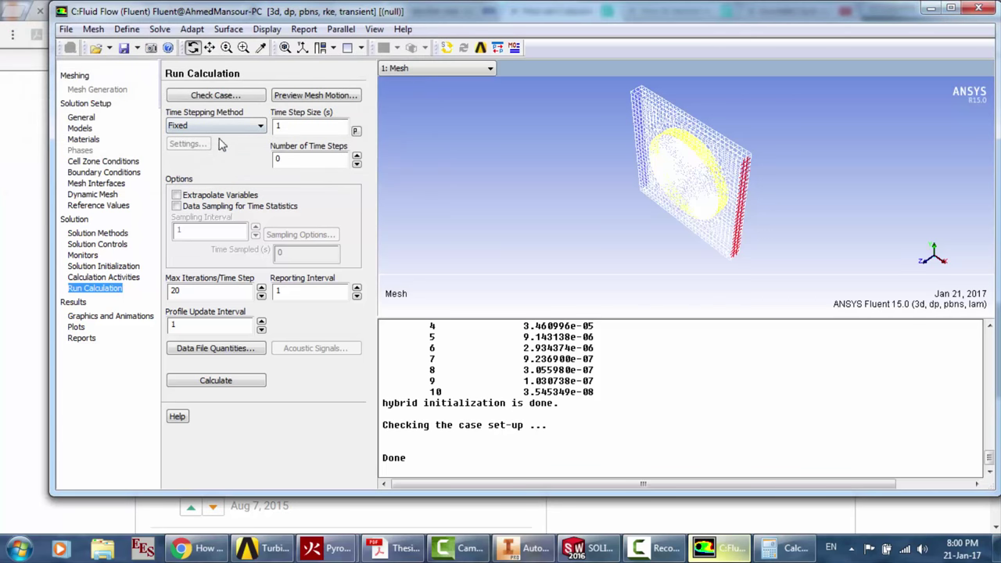
pyautogui.moveTo(296, 125); pyautogui.dragTo(273, 128)
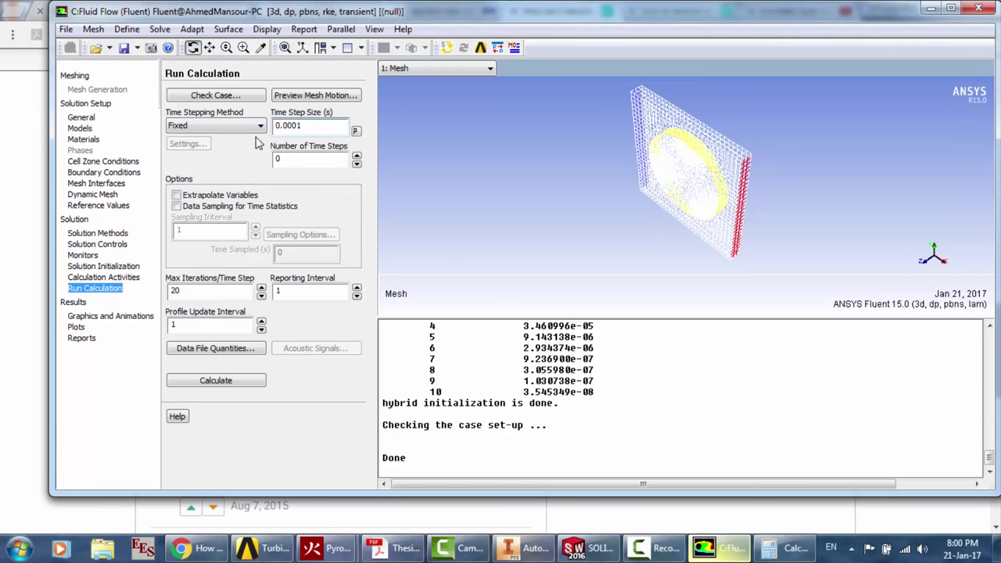
# Search the computer for "vawt CFD" and open VAWT Model CFD.pdf in Acrobat Reader
pyautogui.click(187, 551)
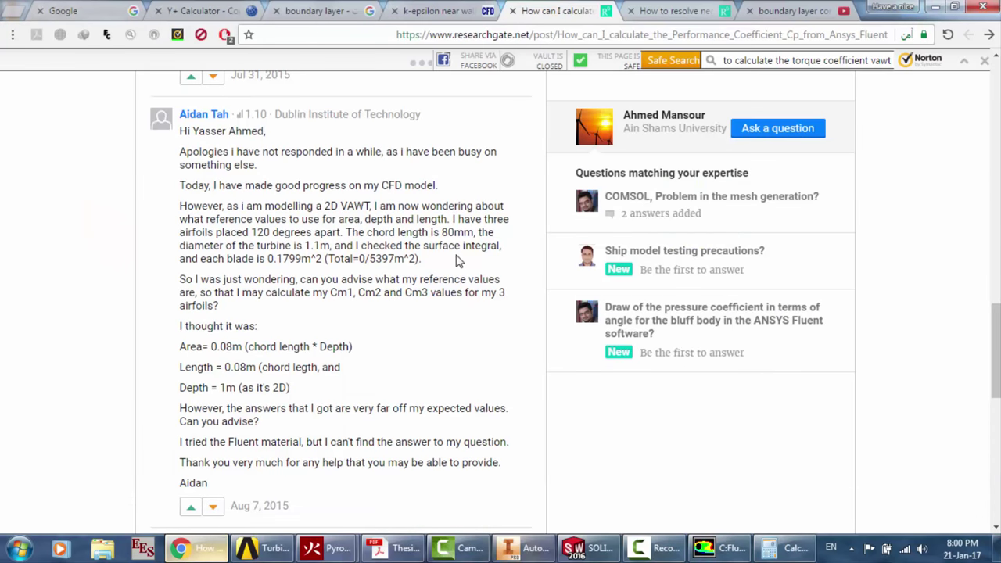
pyautogui.press('super')
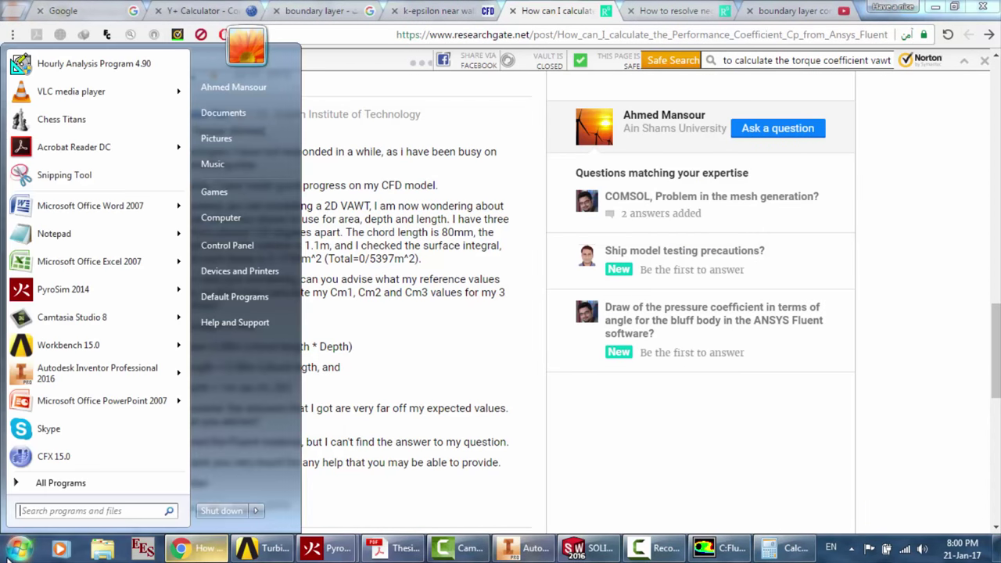
pyautogui.write('vawt')
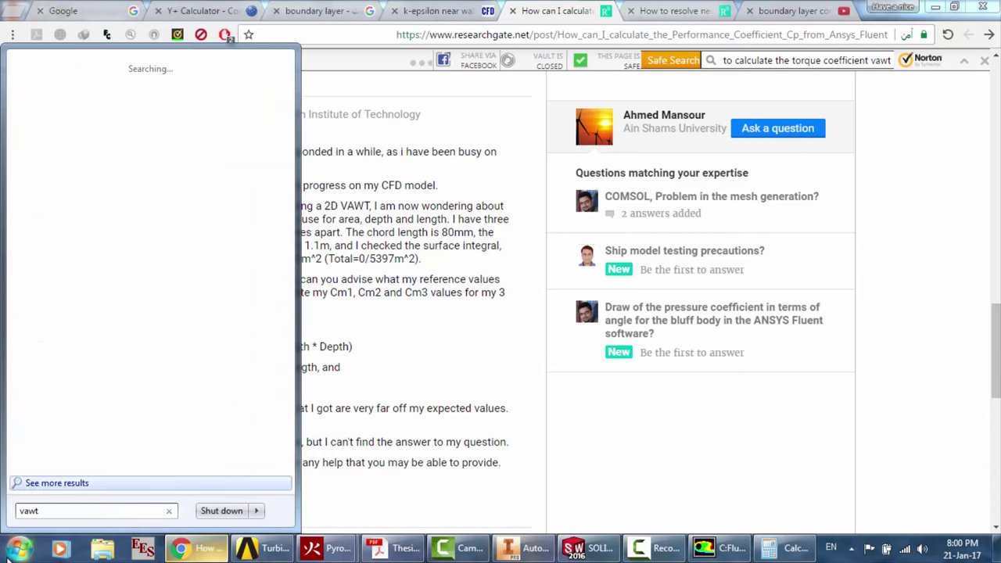
pyautogui.write(' CFD')
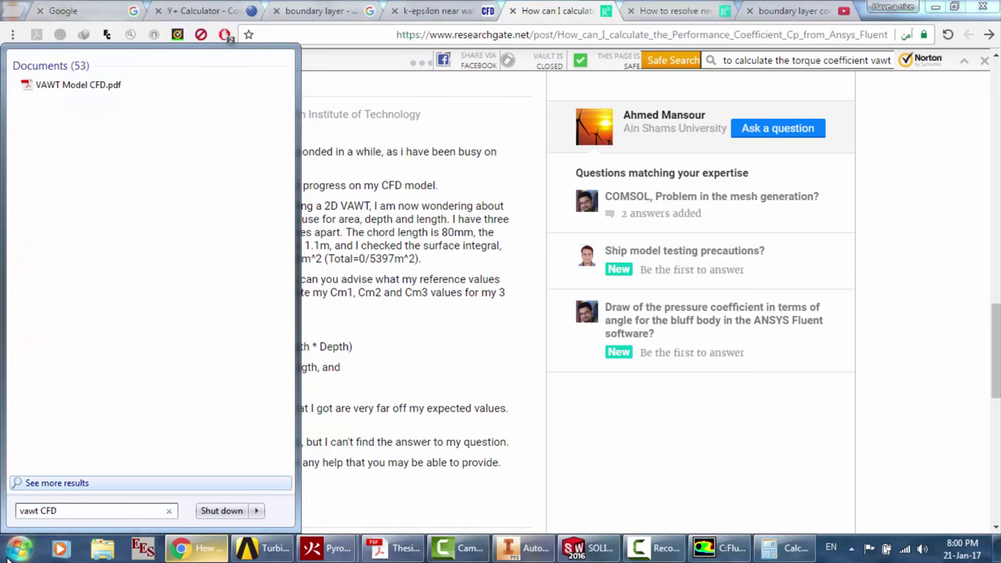
pyautogui.click(114, 92)
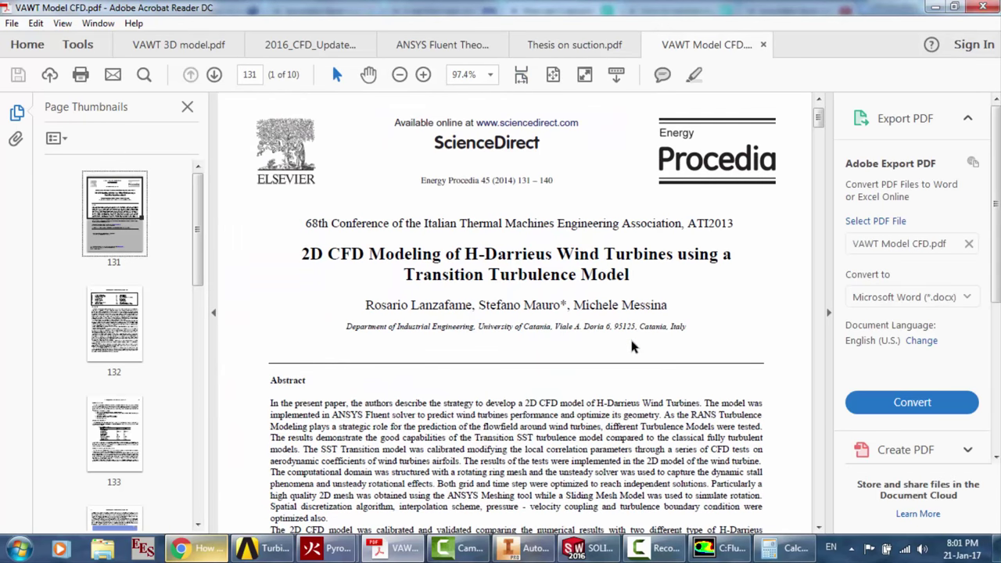
# Look through the paper's CFD numerical model, computational domain and mesh generation sections
pyautogui.scroll(-1, 634, 346)
pyautogui.scroll(-15, 633, 346)
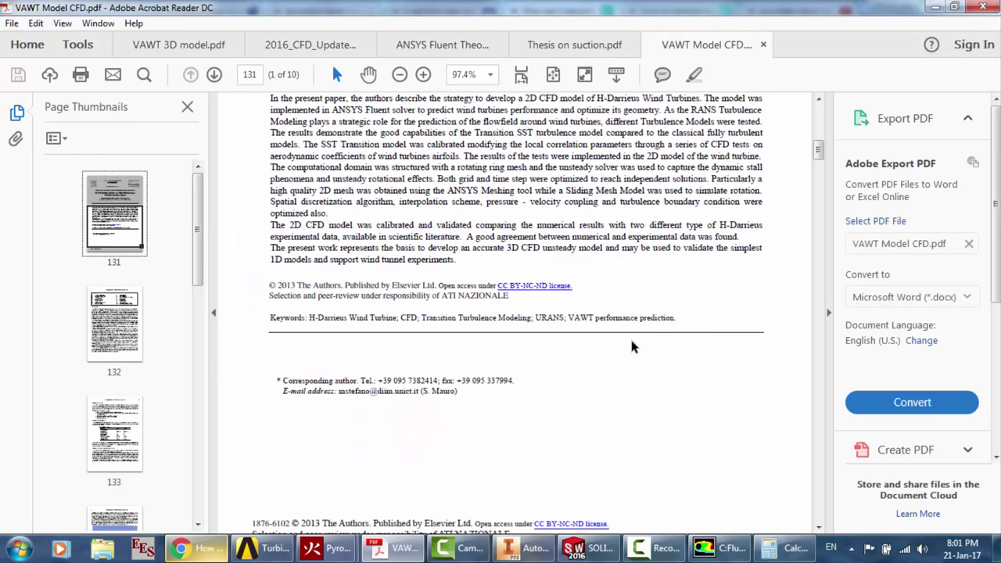
pyautogui.scroll(-18, 634, 347)
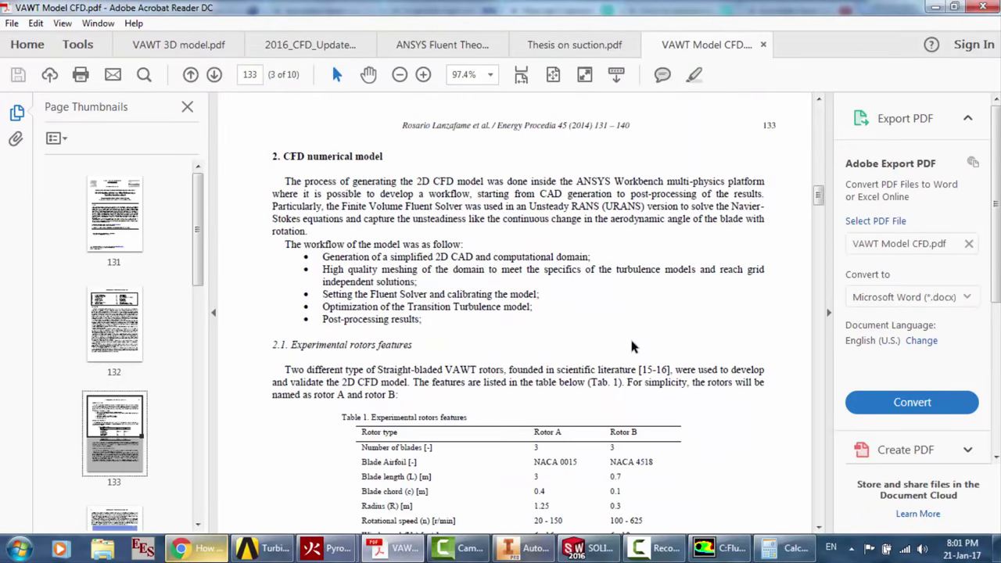
pyautogui.scroll(-14, 633, 346)
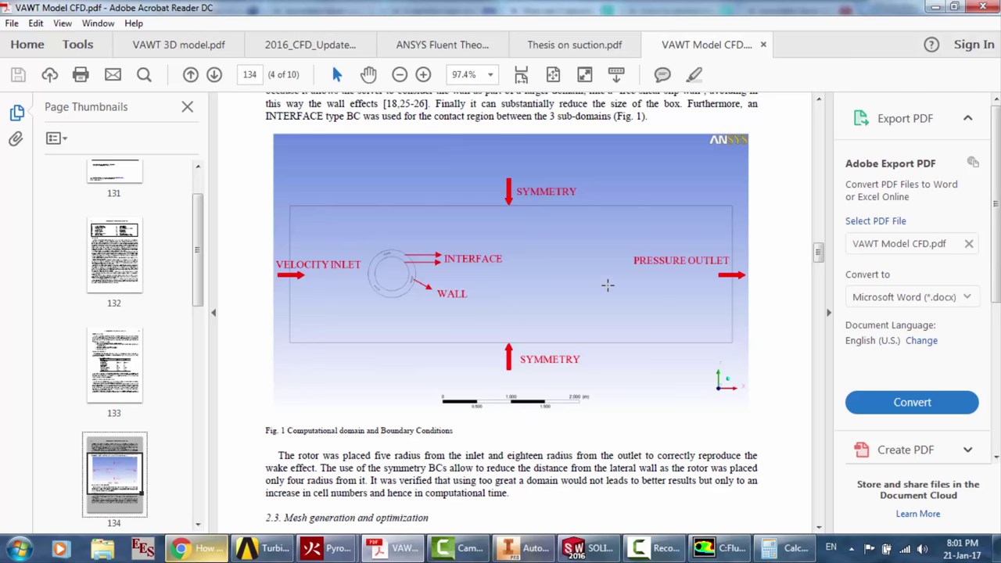
pyautogui.scroll(-3, 605, 284)
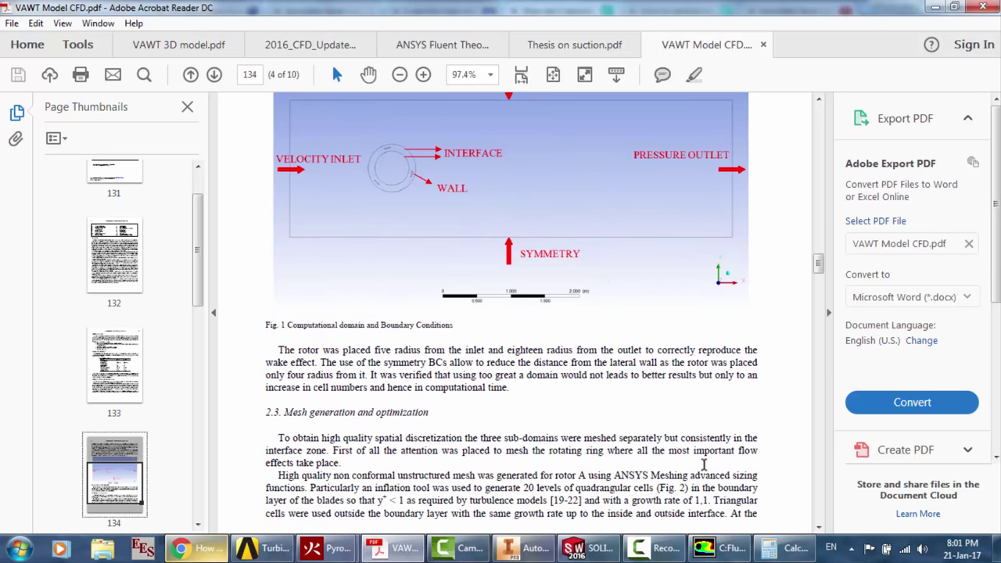
# Switch from the PDF paper to ANSYS Fluent and set the wall-fixed_domain boundary's shear condition to Specified Shear
pyautogui.scroll(-12, 487, 313)
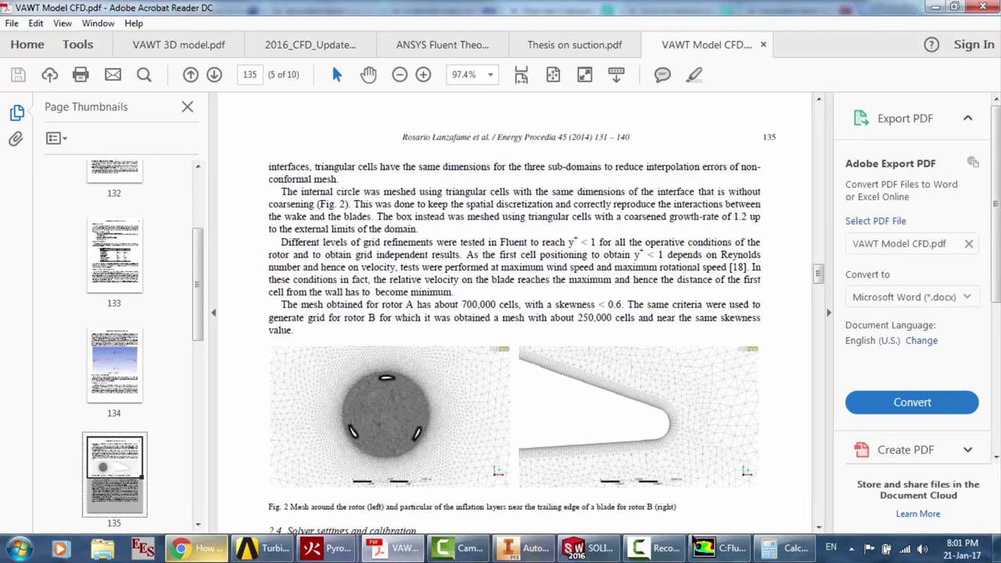
pyautogui.click(708, 547)
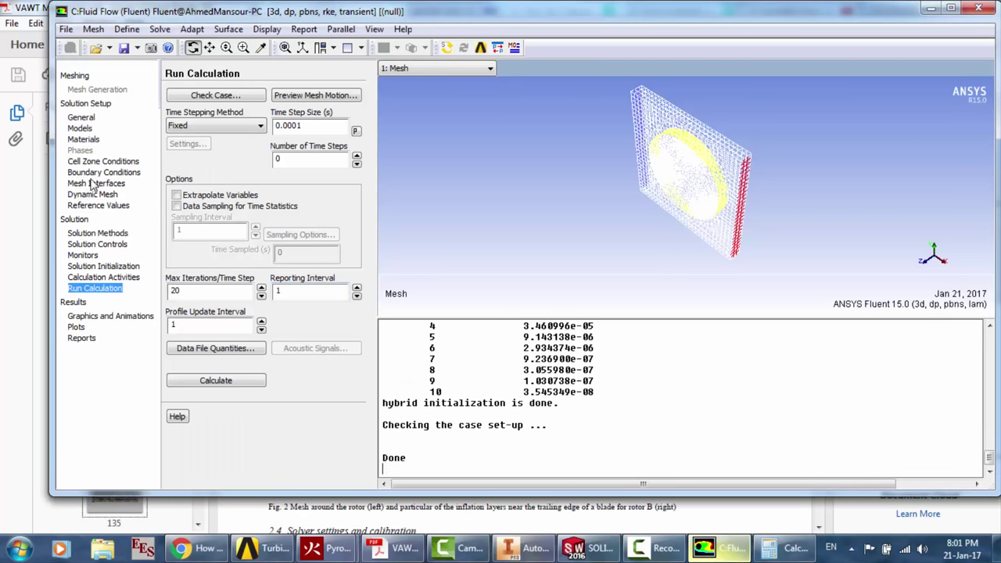
pyautogui.click(90, 173)
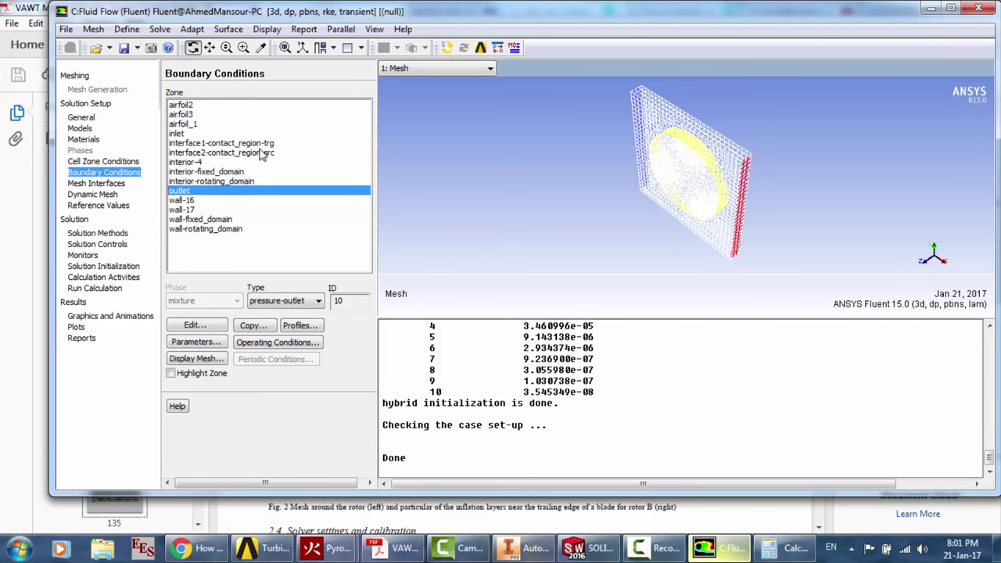
pyautogui.click(211, 220)
pyautogui.click(205, 325)
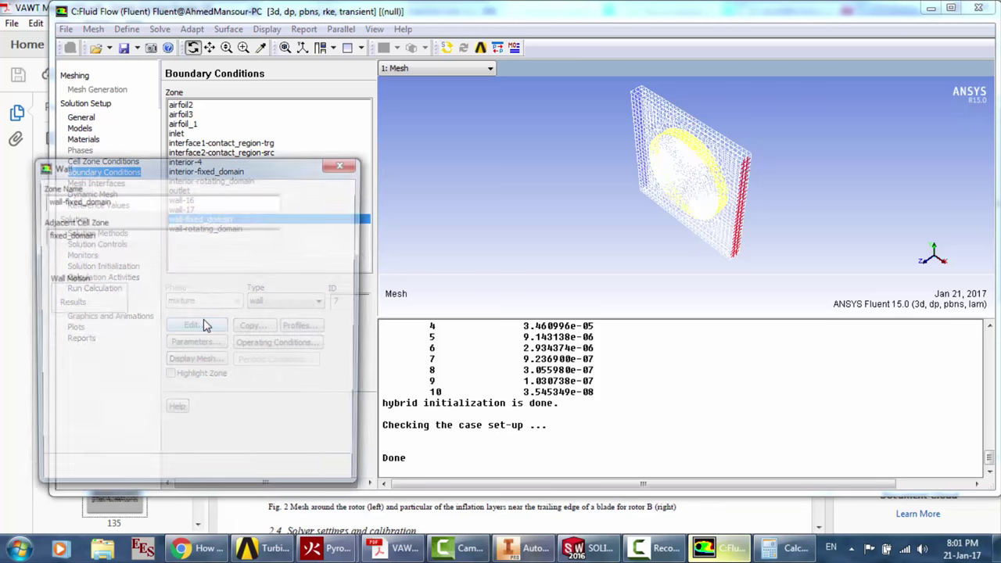
pyautogui.click(87, 352)
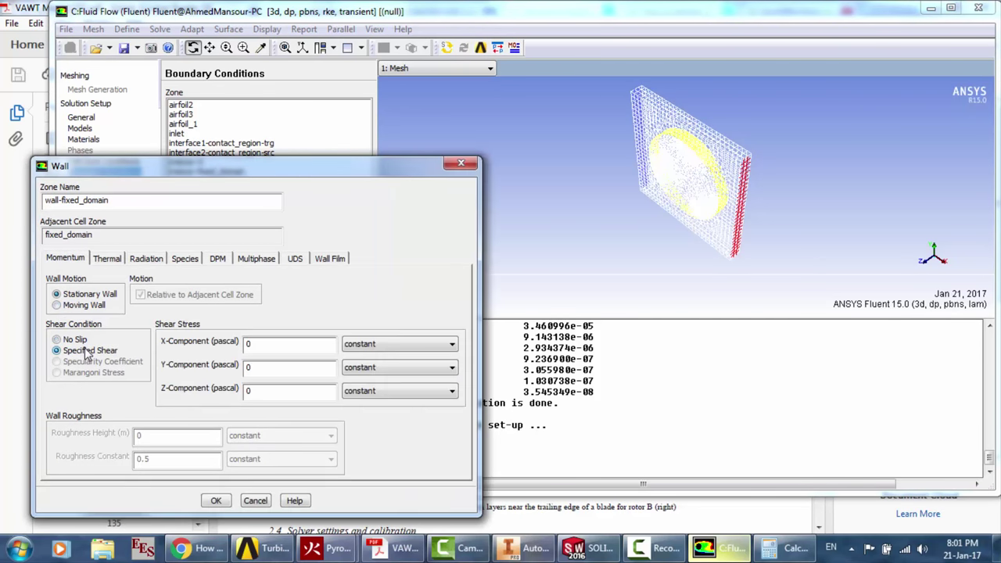
pyautogui.click(217, 500)
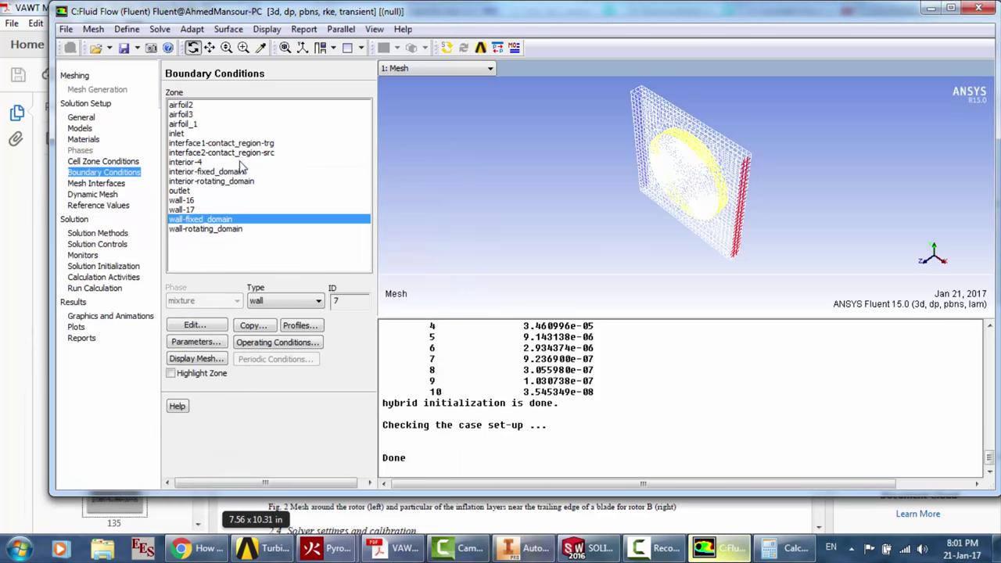
# Set the shear condition of the wall-rotating_domain boundary to Specified Shear
pyautogui.click(205, 230)
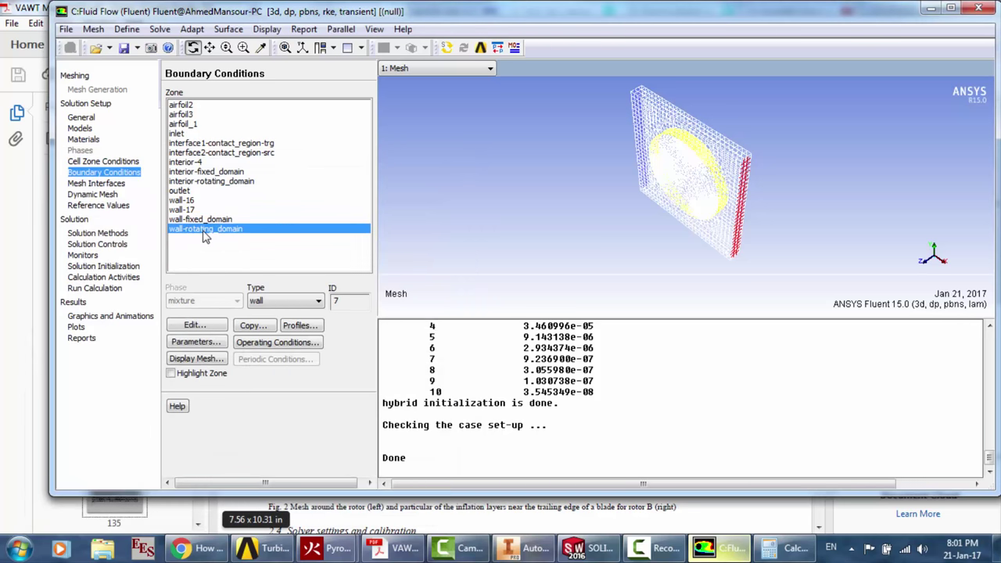
pyautogui.click(201, 325)
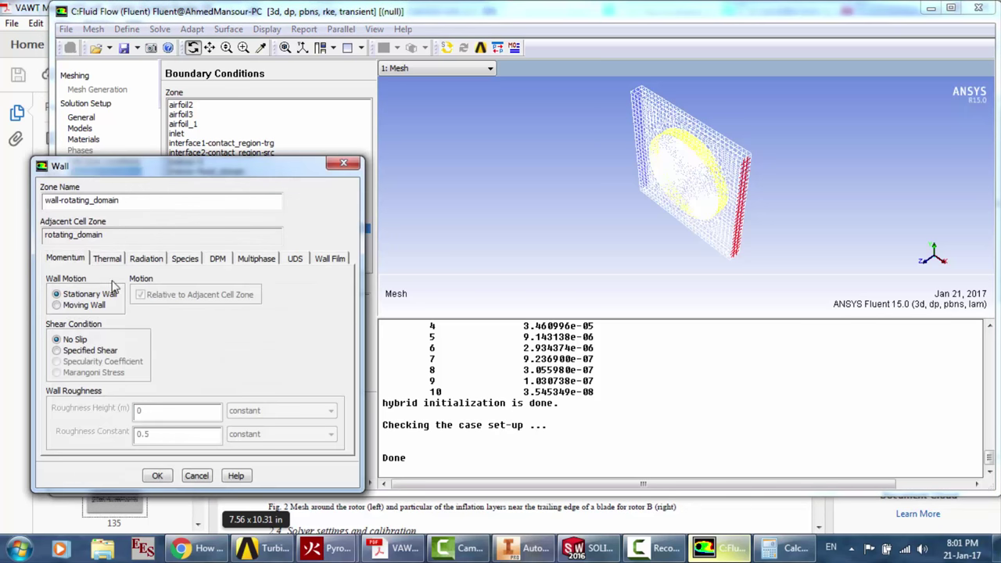
pyautogui.click(84, 351)
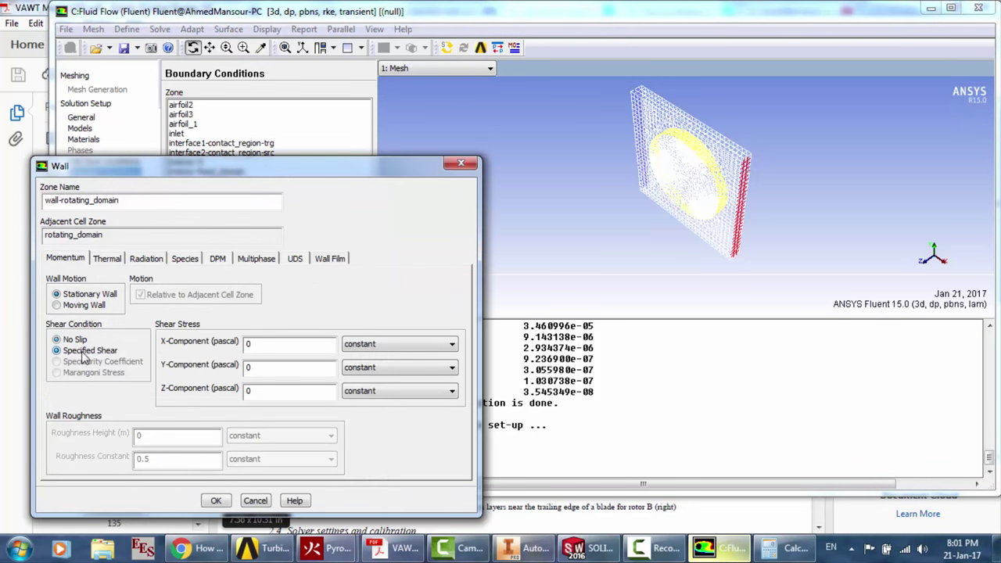
pyautogui.click(215, 500)
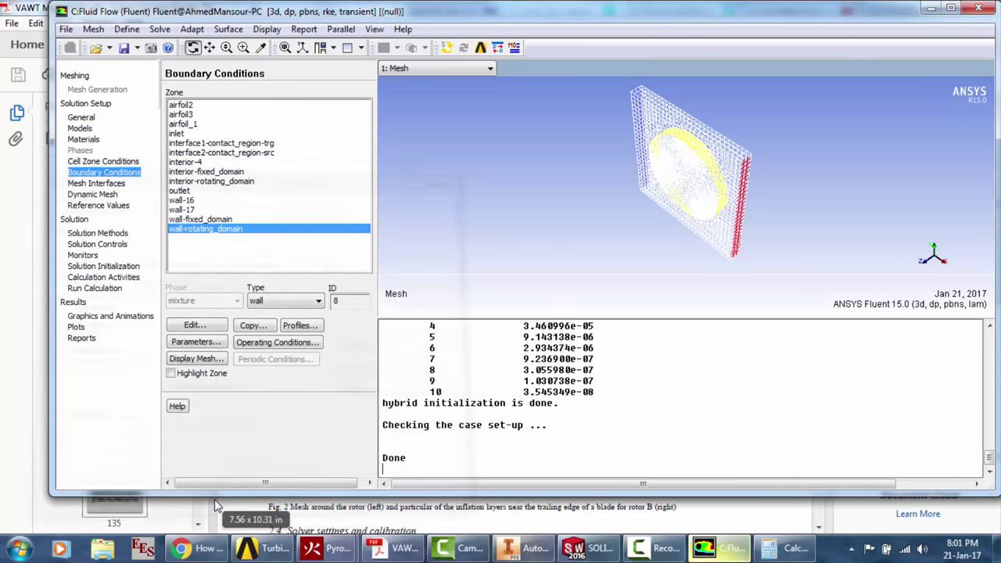
# Review the momentum and shear stress settings of the wall-fixed_domain and wall-rotating_domain boundaries
pyautogui.click(202, 220)
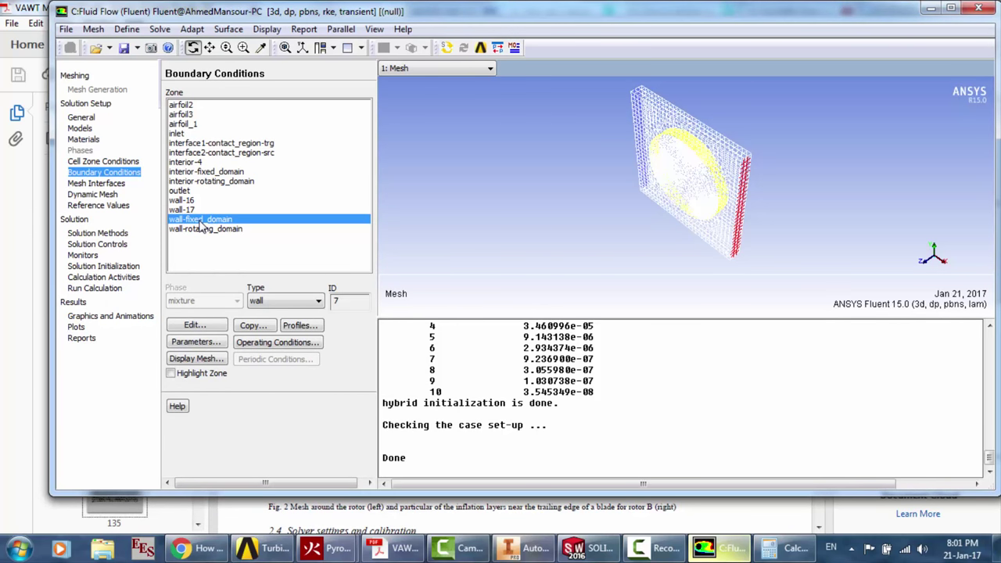
pyautogui.click(211, 326)
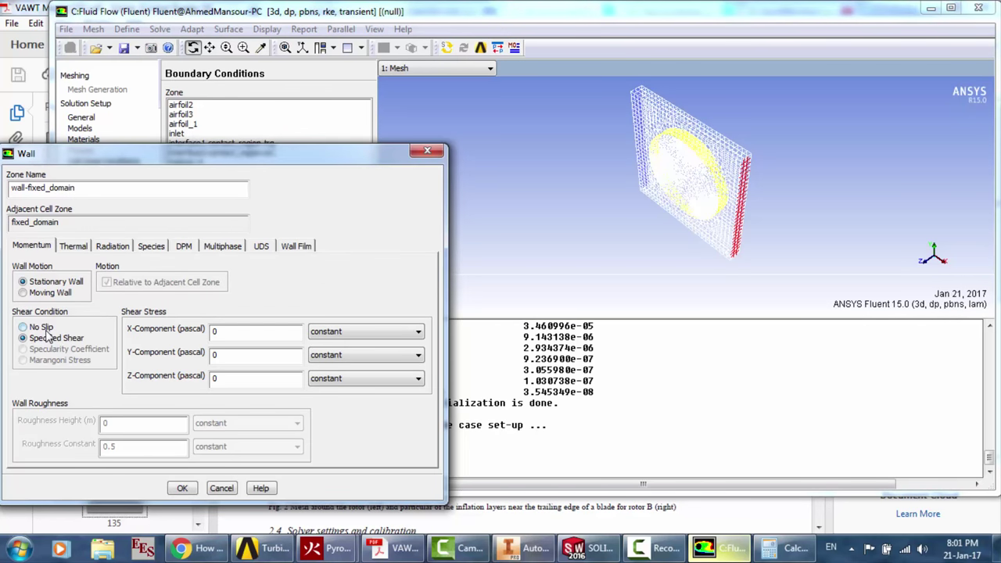
pyautogui.click(182, 488)
pyautogui.click(206, 229)
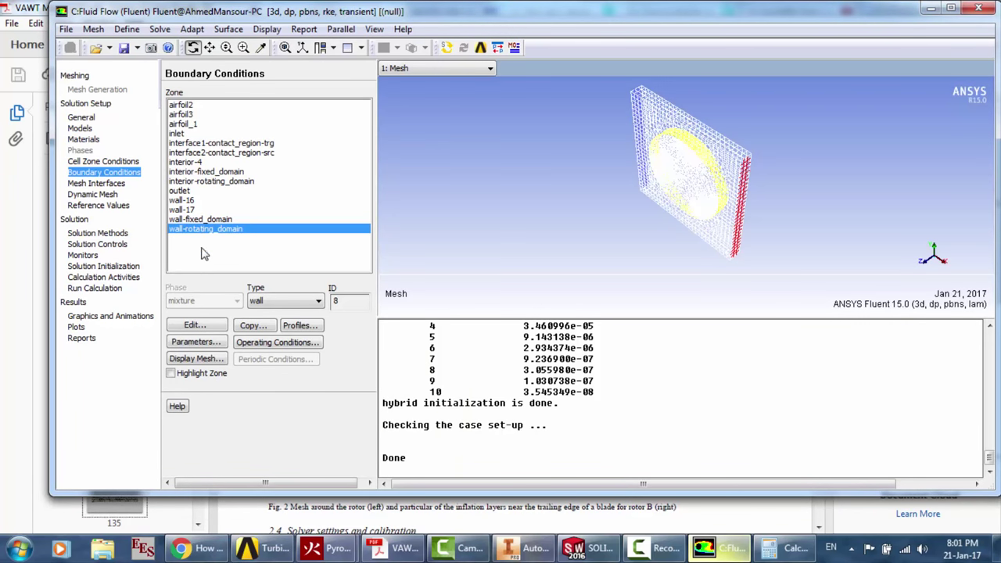
pyautogui.click(195, 324)
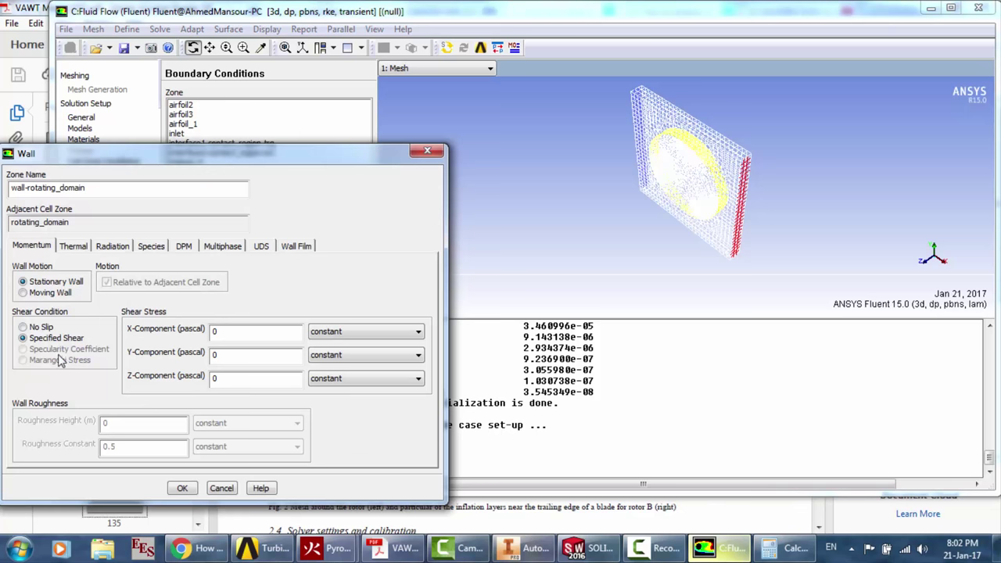
pyautogui.click(182, 489)
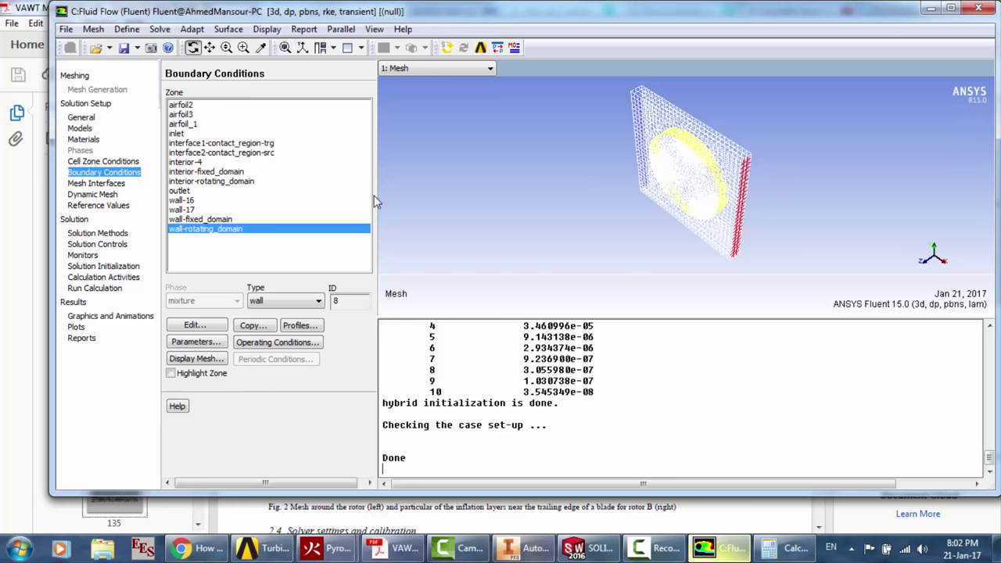
pyautogui.click(197, 219)
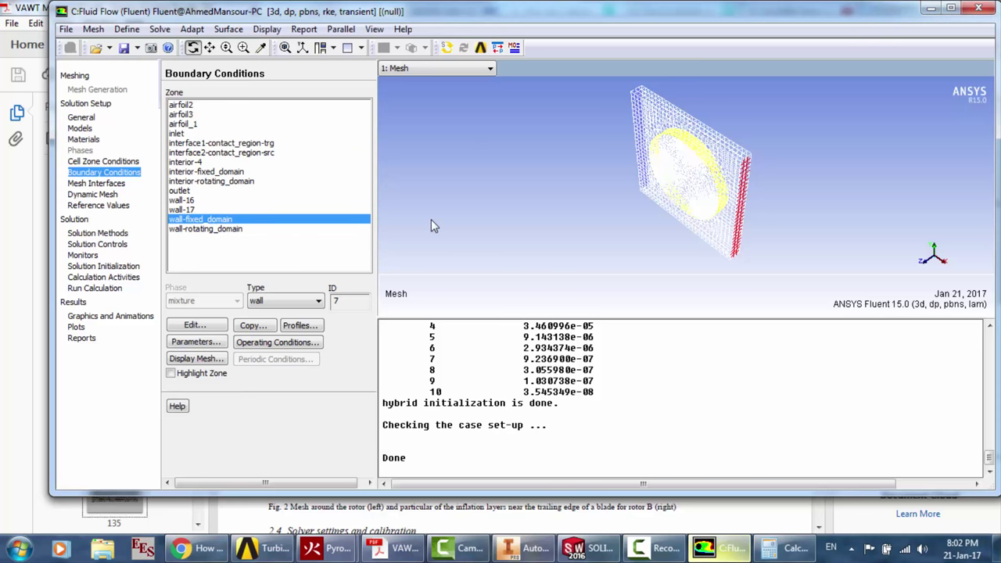
pyautogui.click(202, 230)
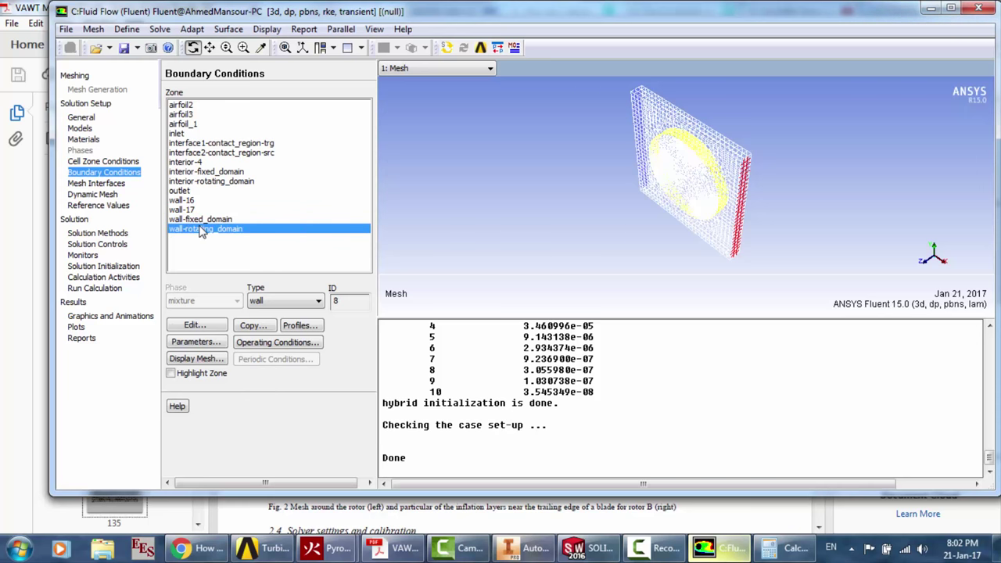
# Check the wall motion and shear condition settings of the airfoil2, airfoil3 and airfoil_1 boundaries
pyautogui.click(191, 105)
pyautogui.click(202, 326)
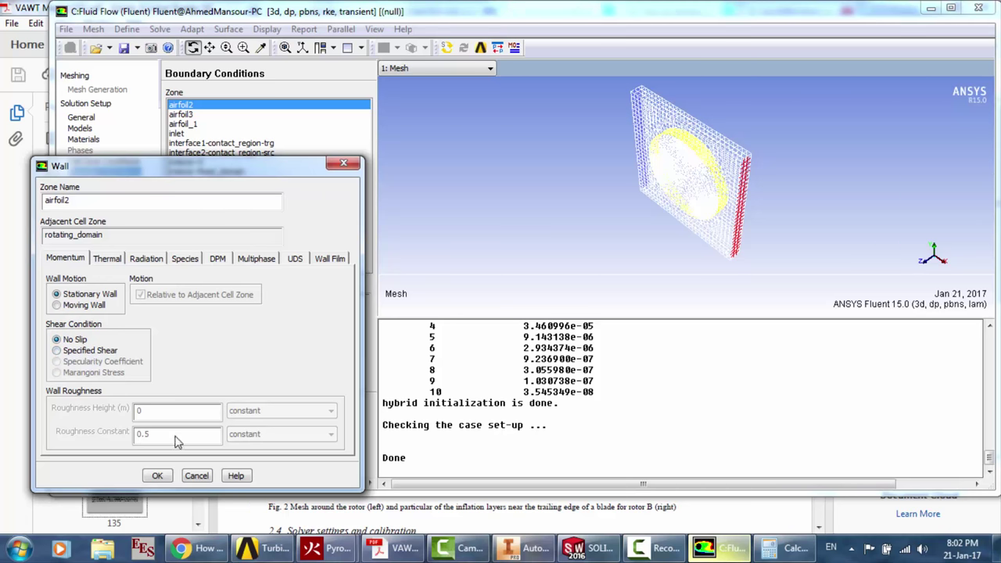
pyautogui.click(199, 475)
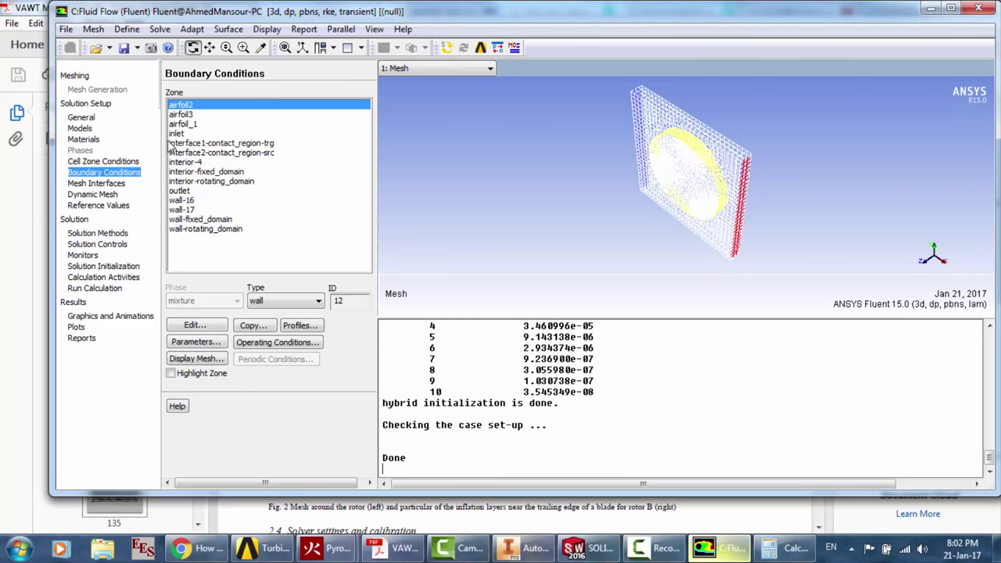
pyautogui.click(180, 115)
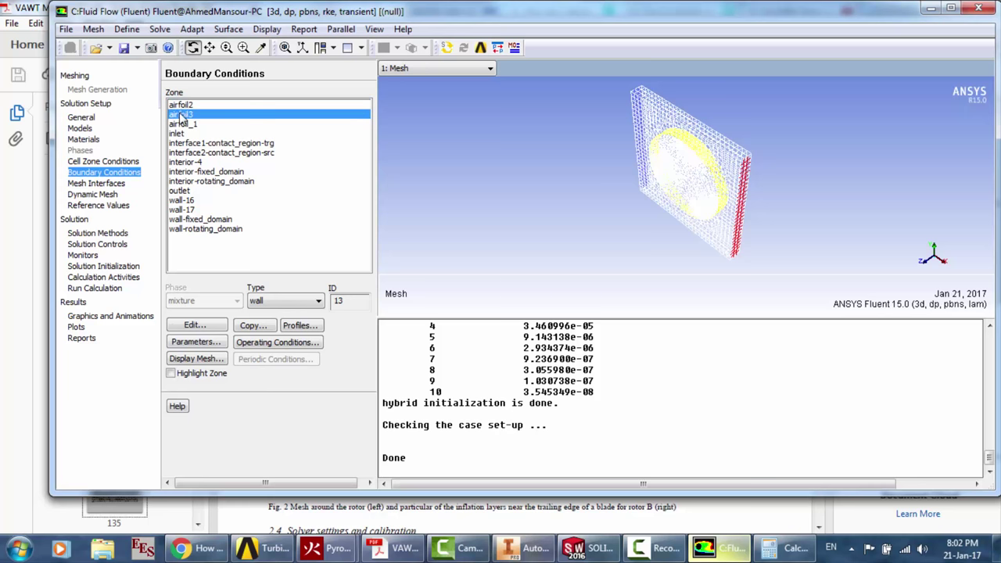
pyautogui.click(203, 331)
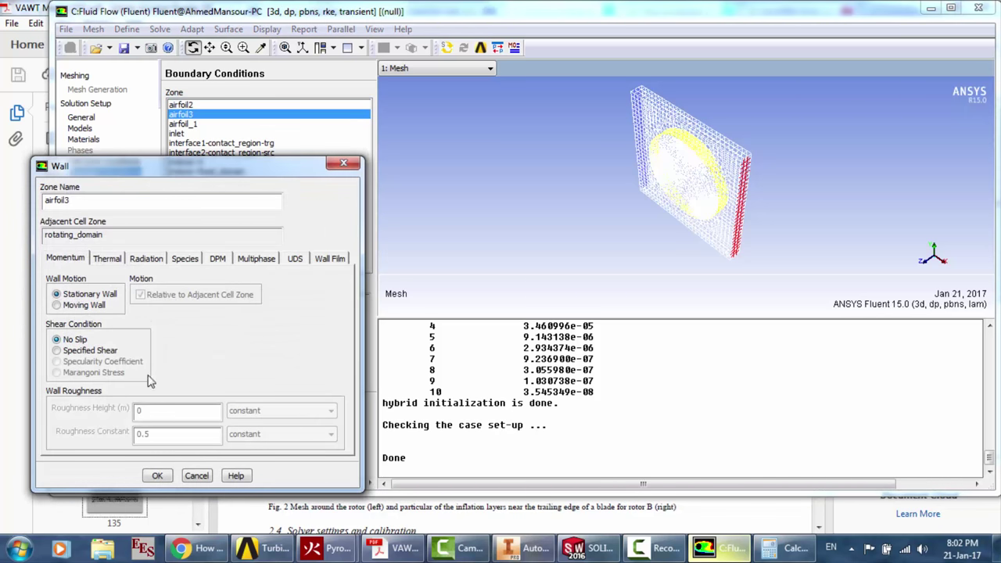
pyautogui.click(158, 476)
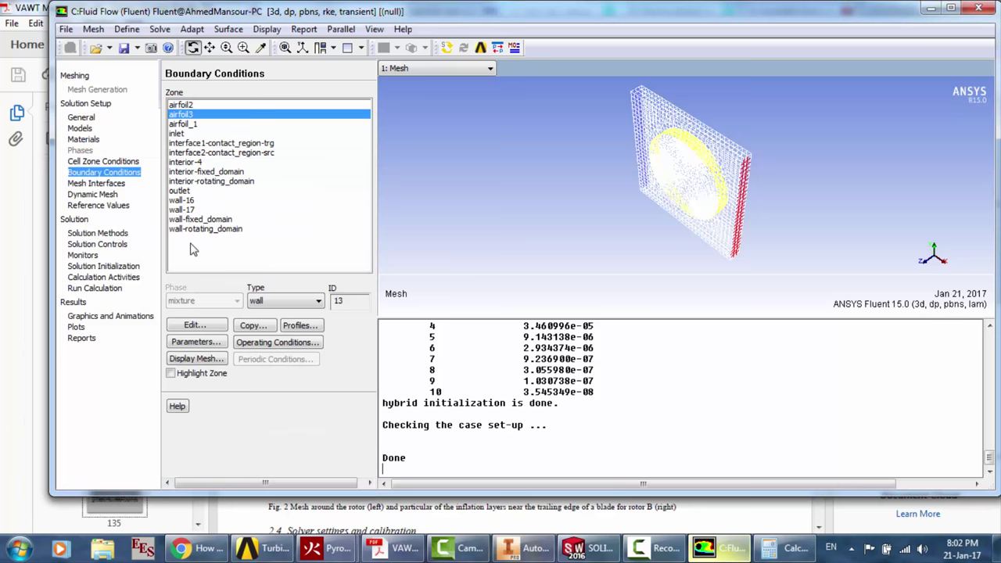
pyautogui.click(198, 126)
pyautogui.click(197, 326)
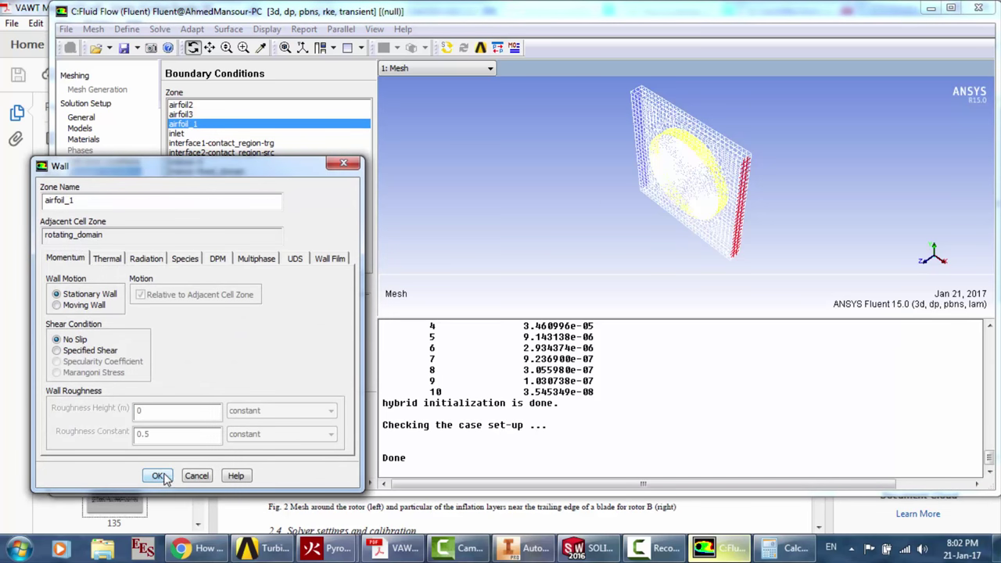
pyautogui.click(159, 476)
pyautogui.click(202, 220)
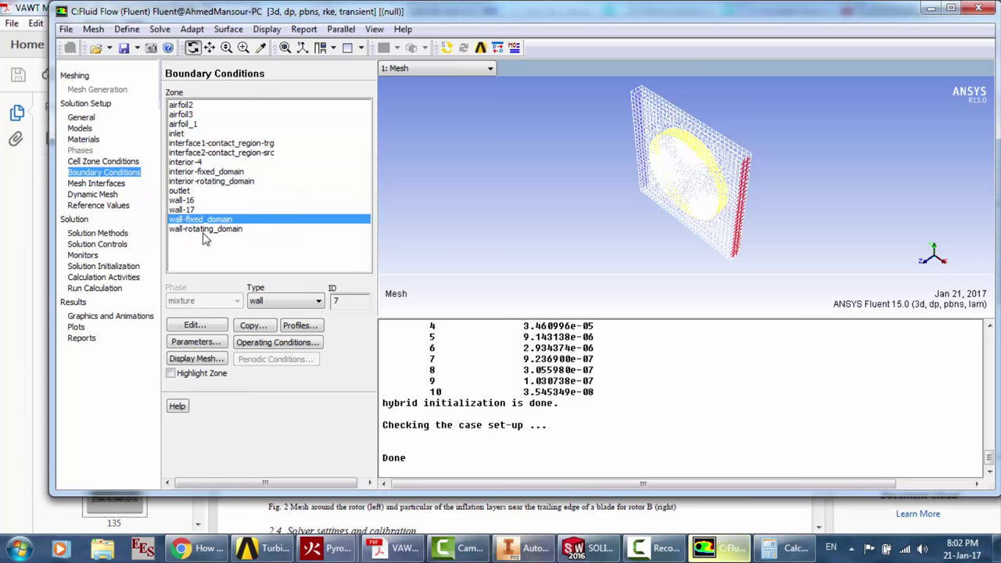
pyautogui.click(203, 231)
pyautogui.click(222, 222)
# Consult the paper's time step section, return to Fluent and set 2000 time steps with a maximum of 50 iterations per time step
pyautogui.click(82, 255)
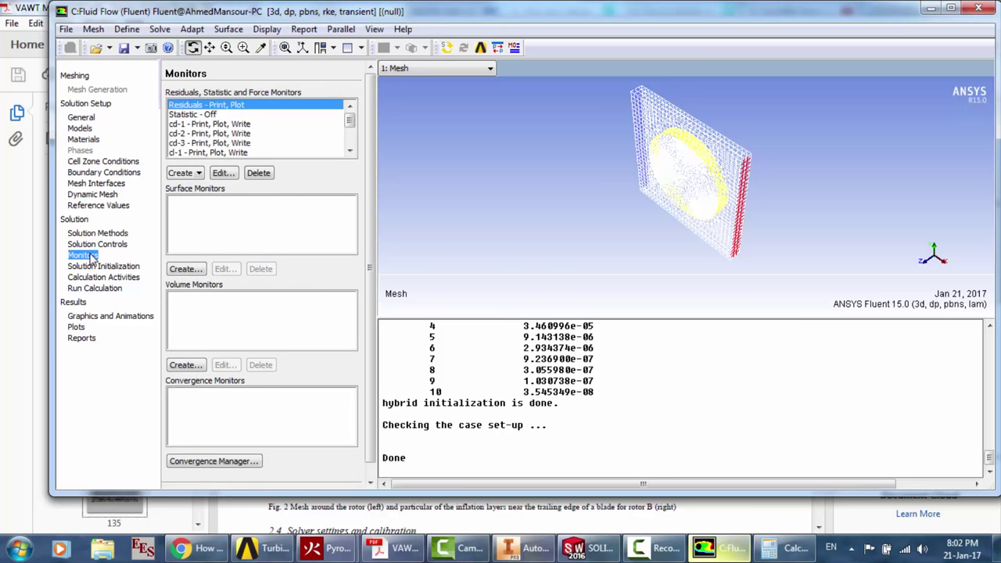
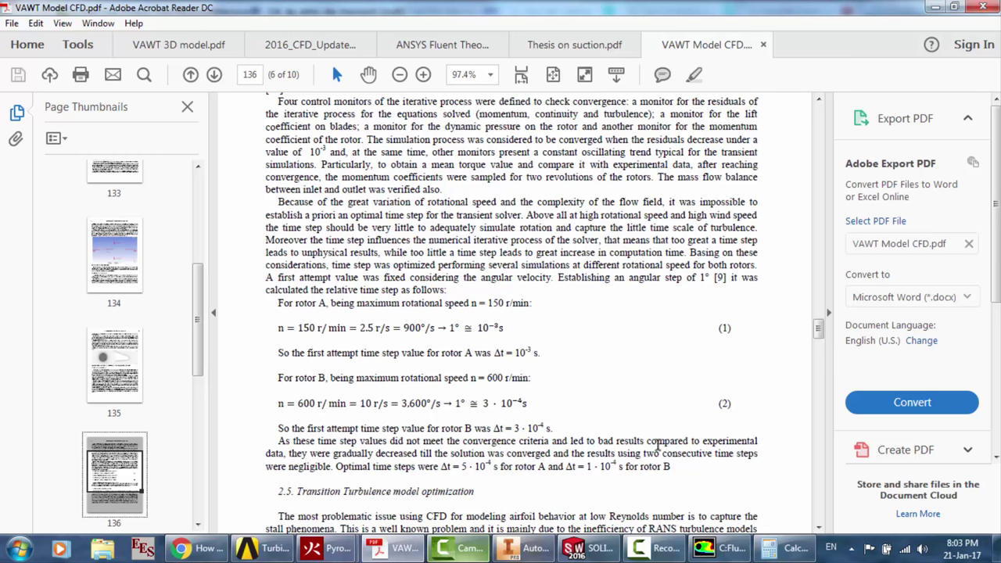
pyautogui.scroll(-1, 657, 448)
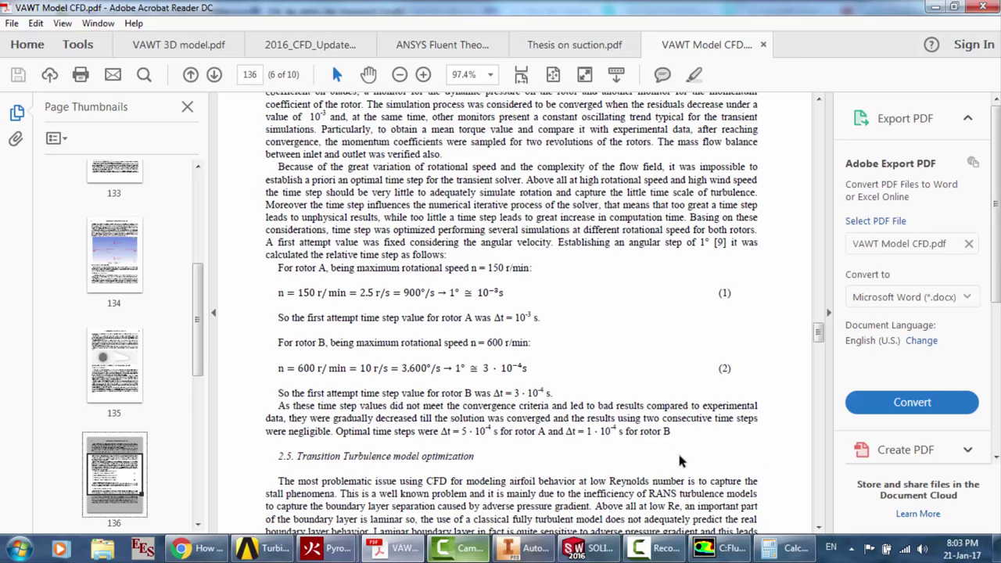
pyautogui.click(718, 547)
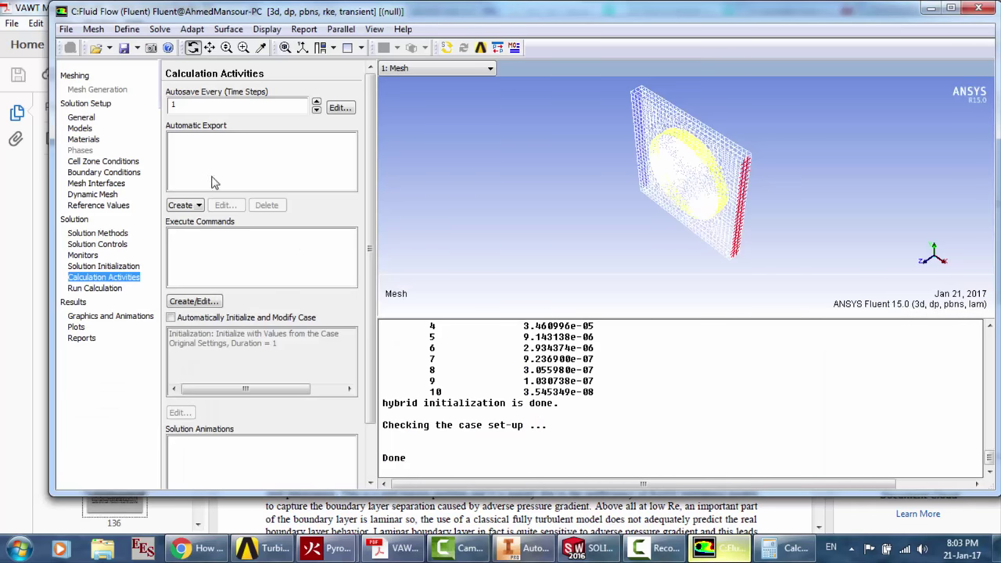
pyautogui.click(95, 288)
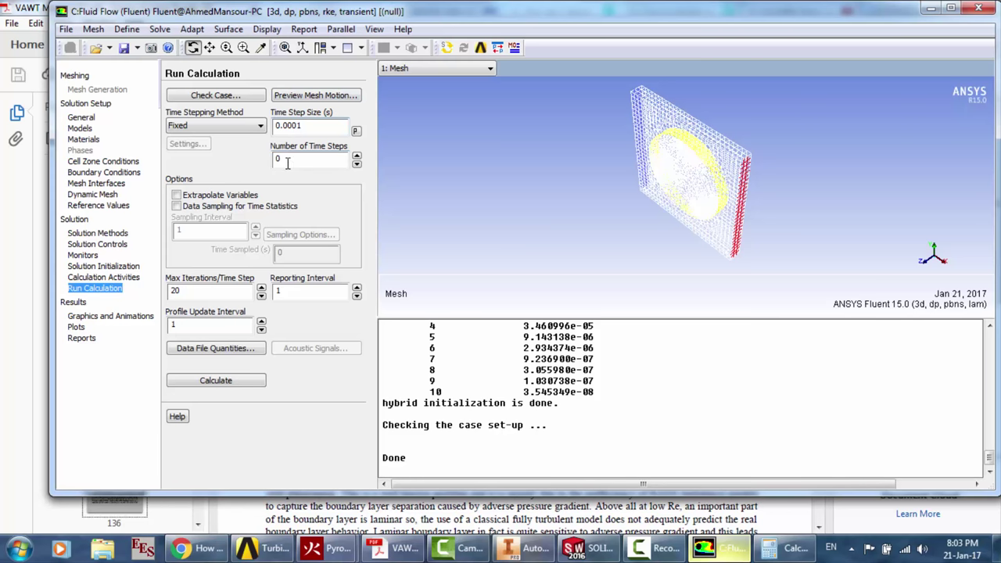
pyautogui.doubleClick(288, 160)
pyautogui.write('2000')
pyautogui.doubleClick(203, 290)
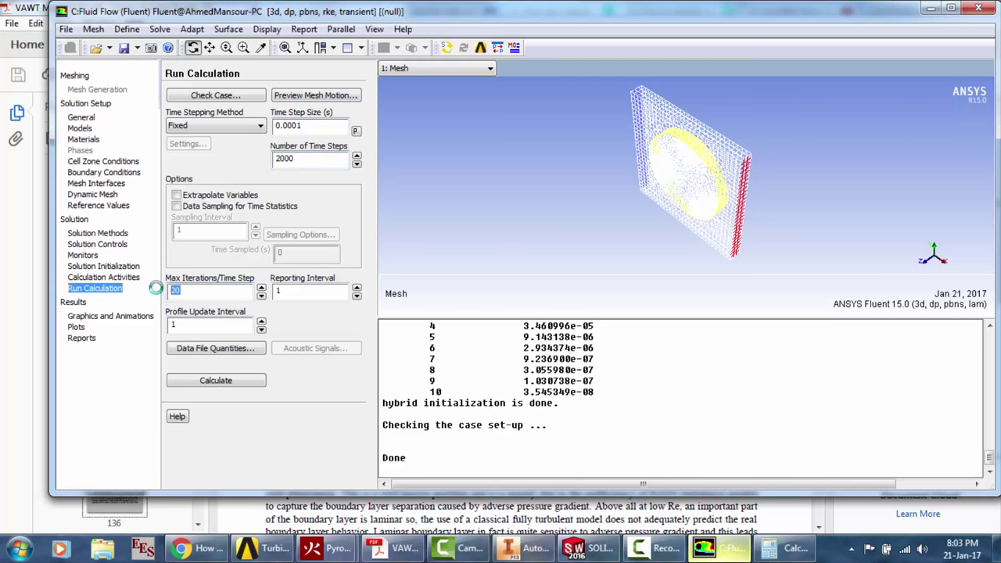
pyautogui.write('50')
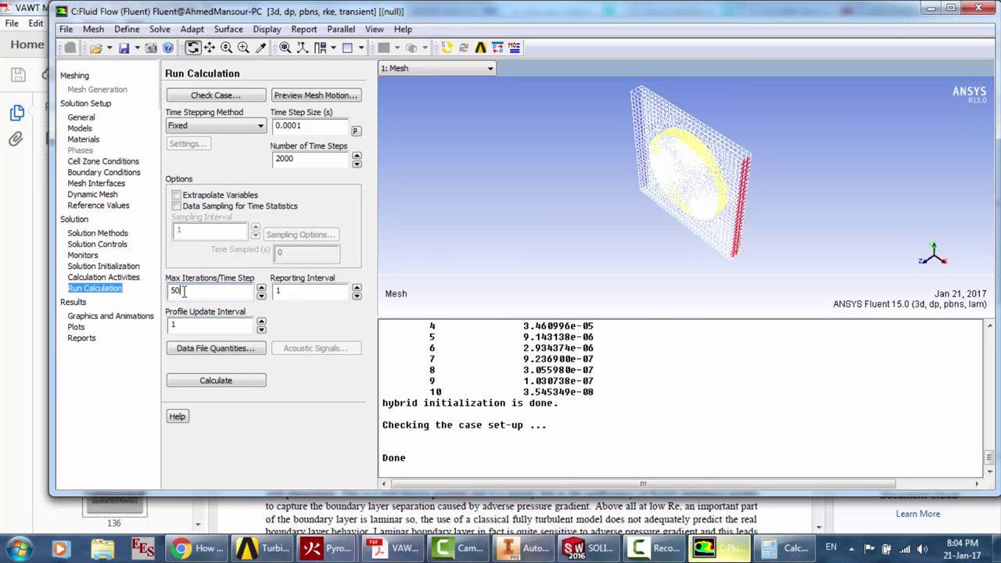
# Start the calculation using the mesh changes for the current calculation only, and interrupt the running solution
pyautogui.click(213, 382)
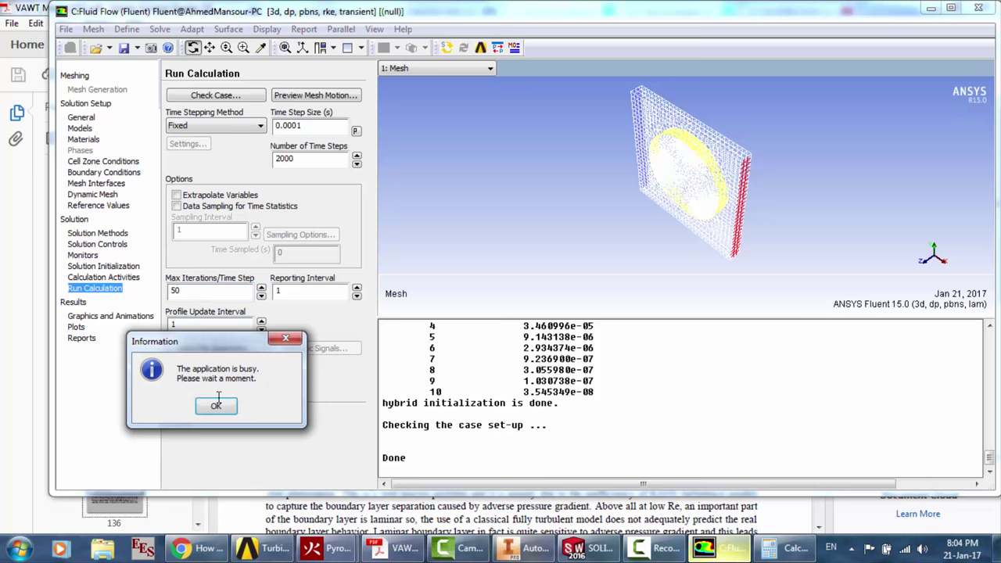
pyautogui.click(218, 406)
pyautogui.click(216, 380)
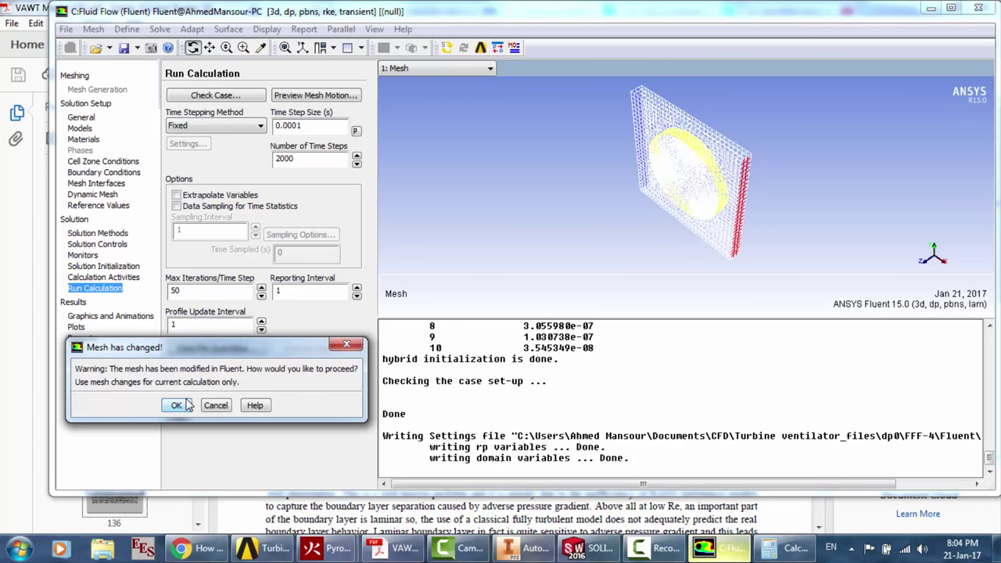
pyautogui.click(185, 404)
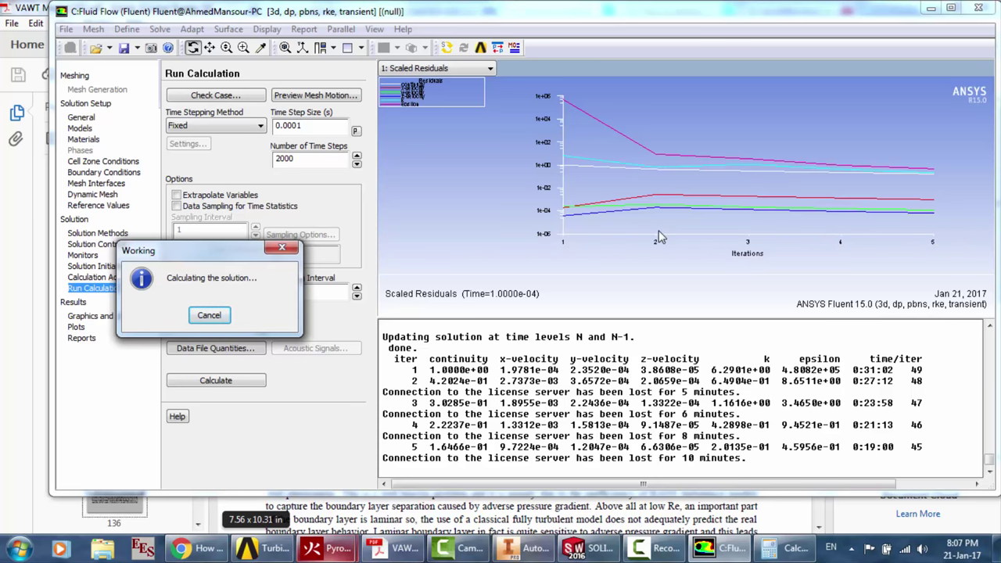
pyautogui.click(208, 315)
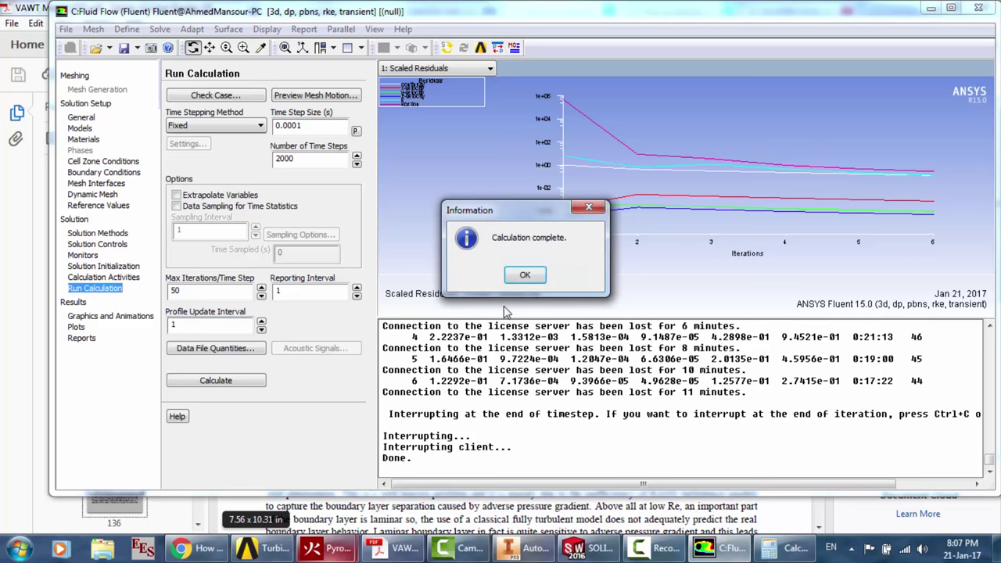
# Acknowledge the end of the calculation and close Fluent, using the mesh changes for the current calculation only
pyautogui.click(534, 278)
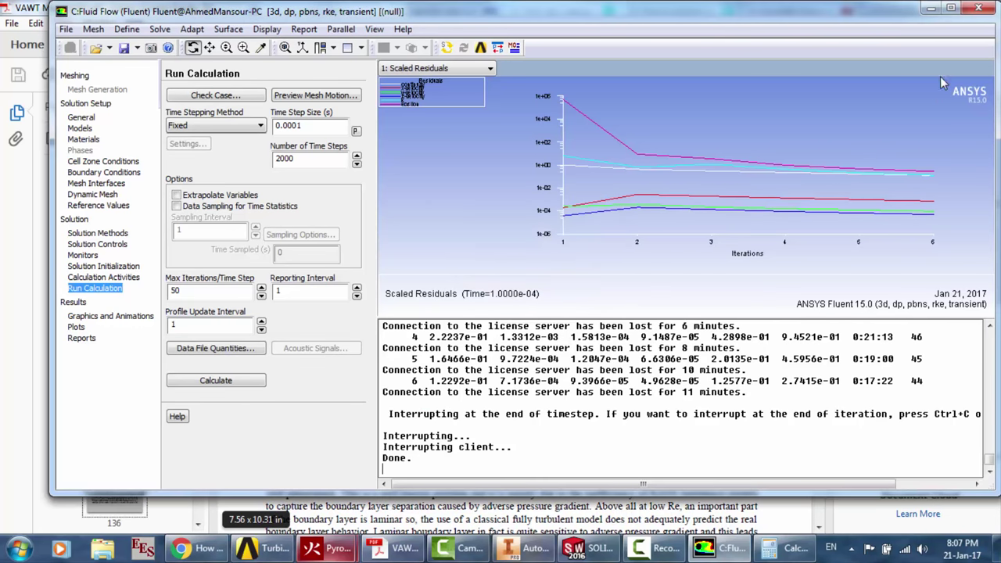
pyautogui.click(978, 7)
pyautogui.click(493, 276)
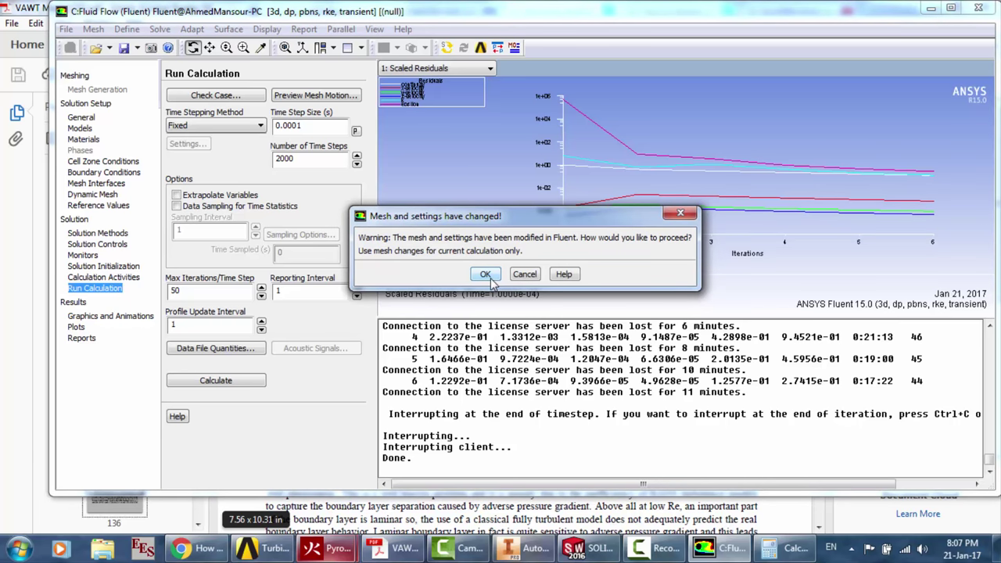
pyautogui.click(488, 276)
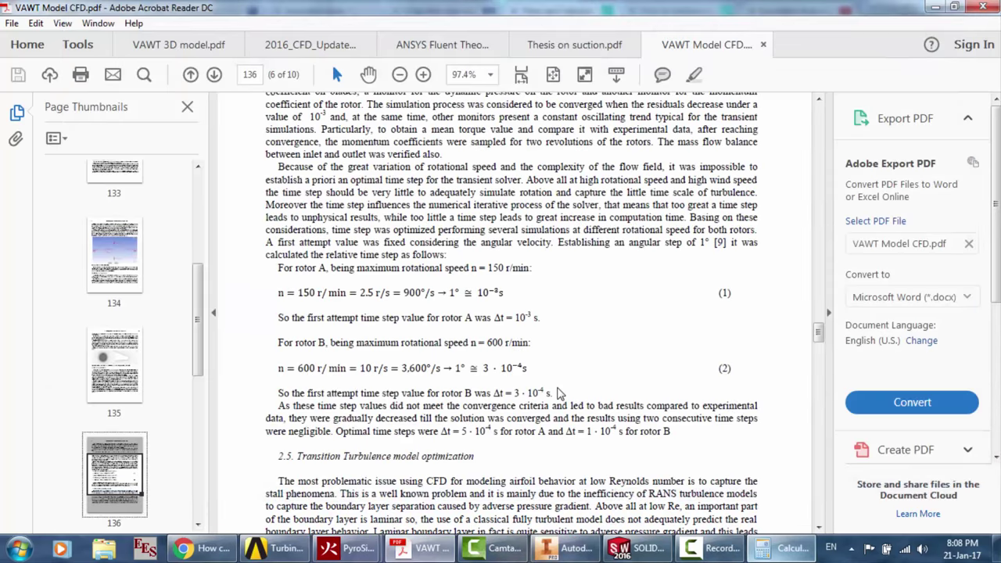
# Switch to Workbench, open the Solution of Fluid Flow system B in Fluent and start its calculation
pyautogui.click(275, 547)
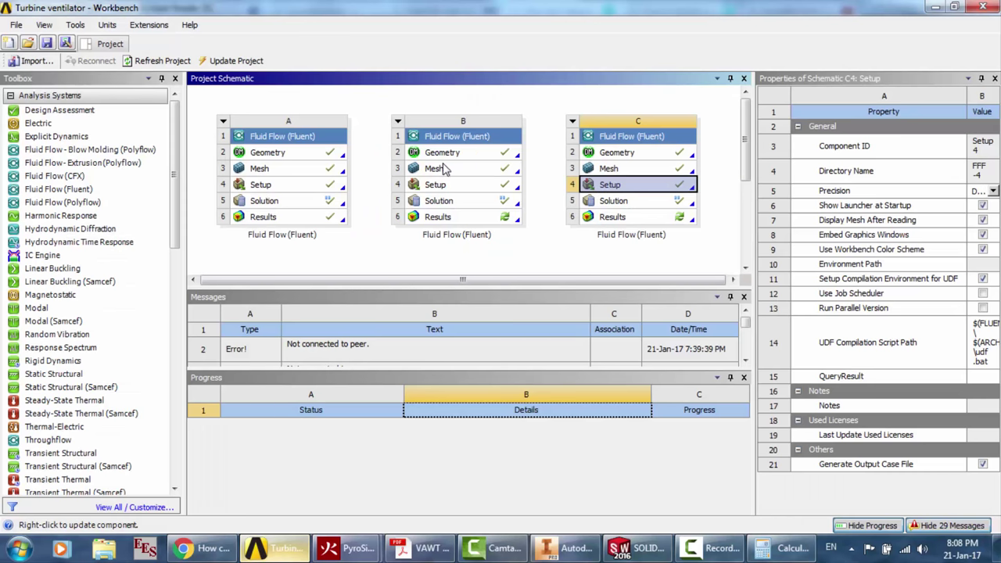
pyautogui.click(460, 202)
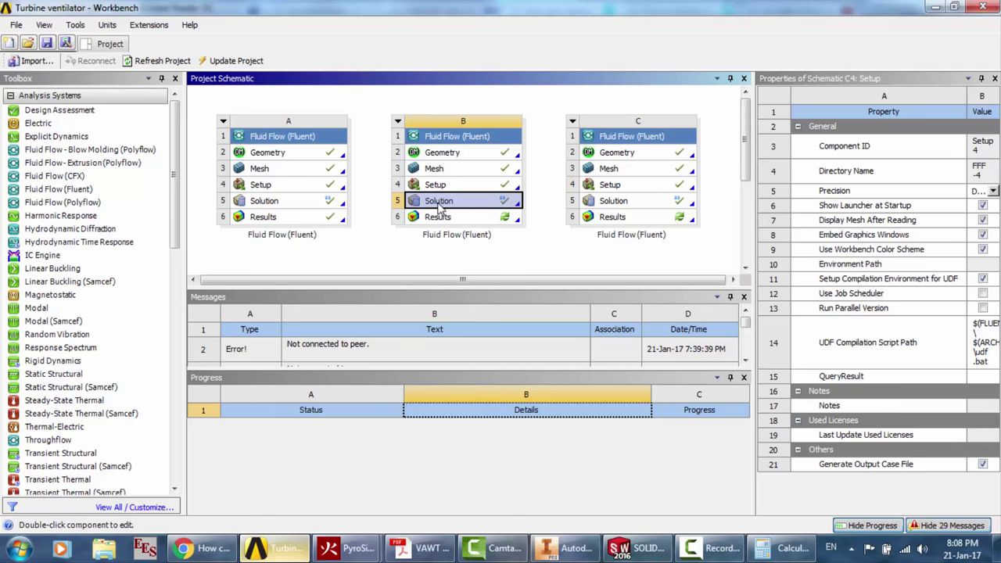
pyautogui.doubleClick(438, 205)
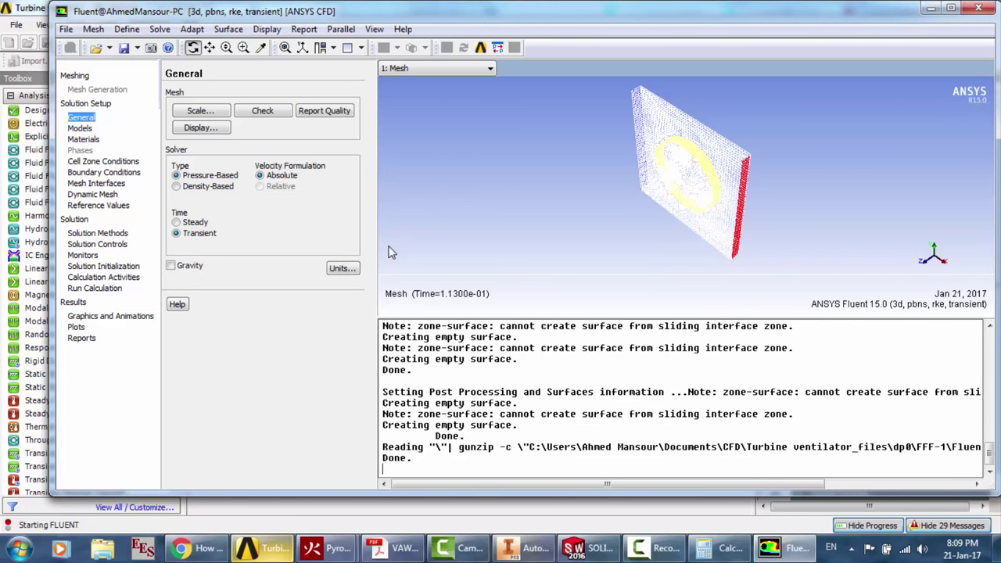
pyautogui.click(90, 288)
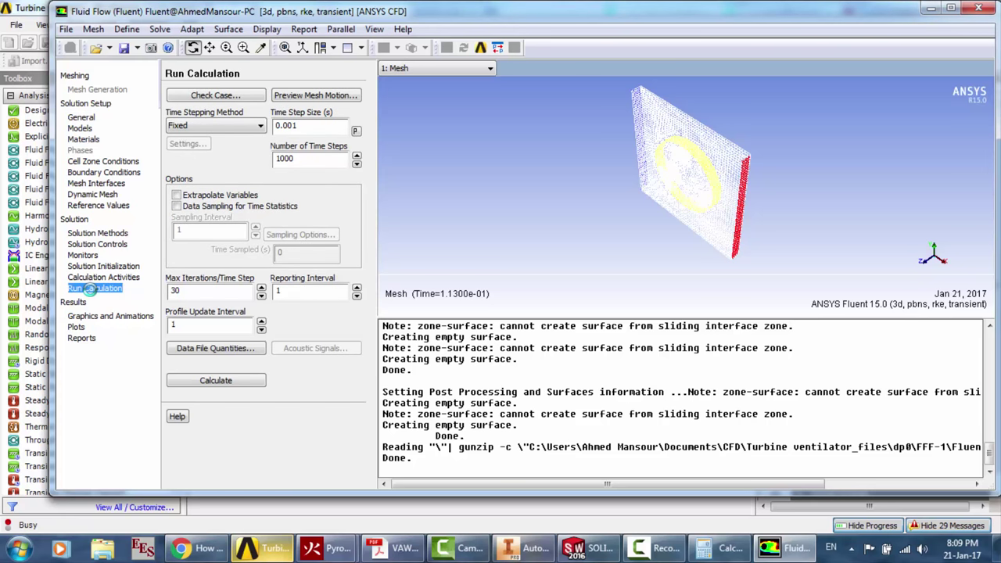
pyautogui.click(223, 383)
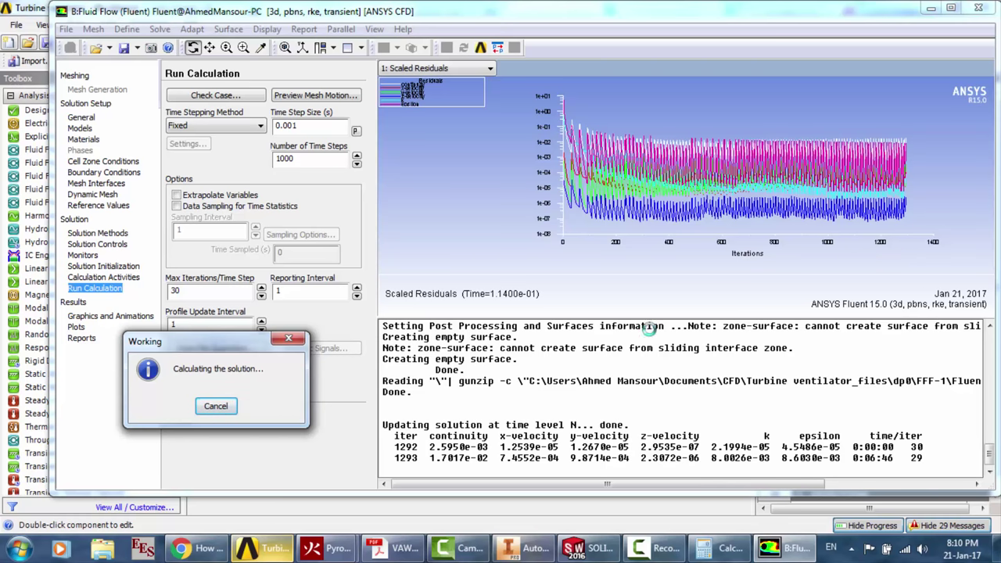
# Interrupt the running calculation and close Fluent, using the mesh changes for the current calculation only
pyautogui.click(212, 414)
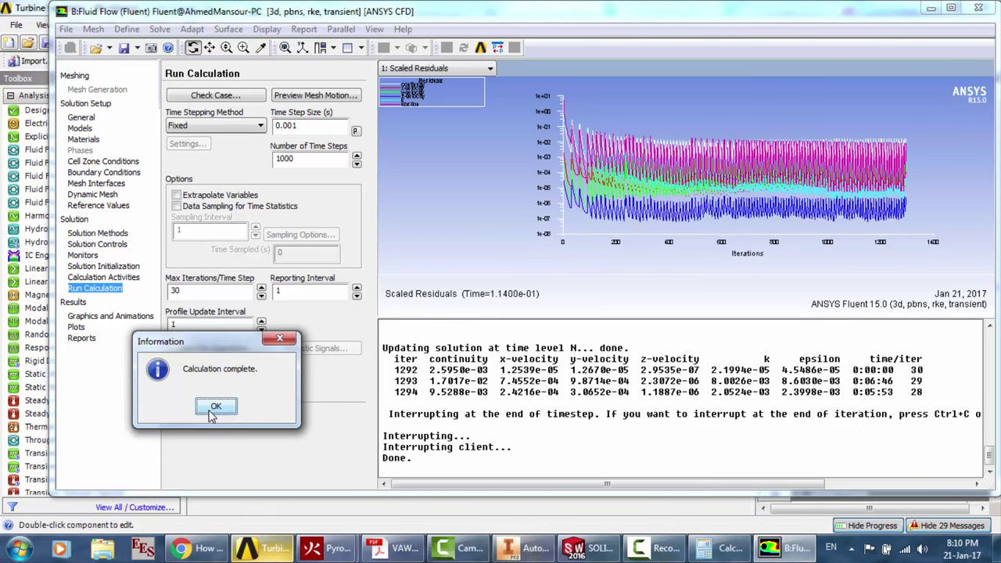
pyautogui.click(216, 408)
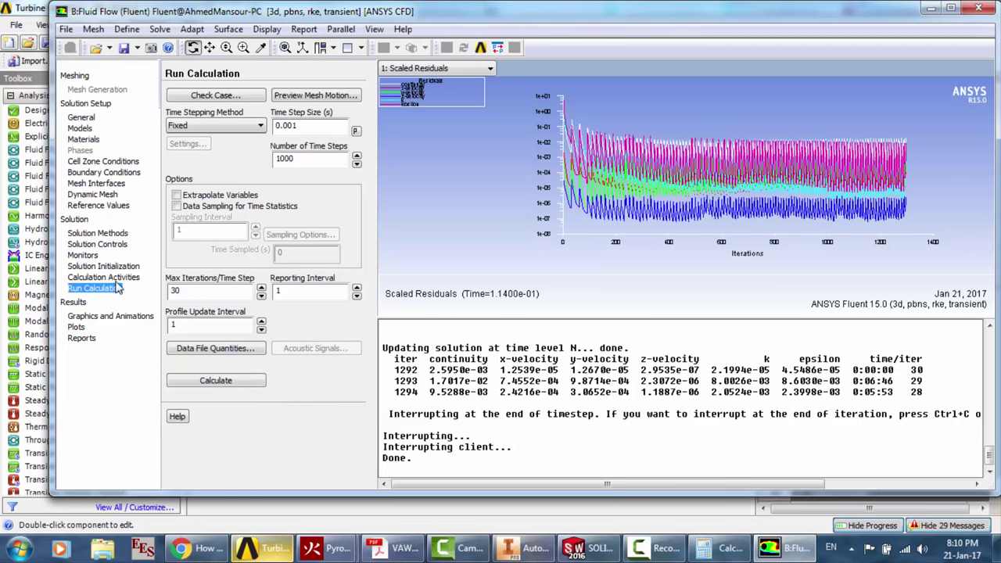
pyautogui.click(978, 8)
pyautogui.click(497, 281)
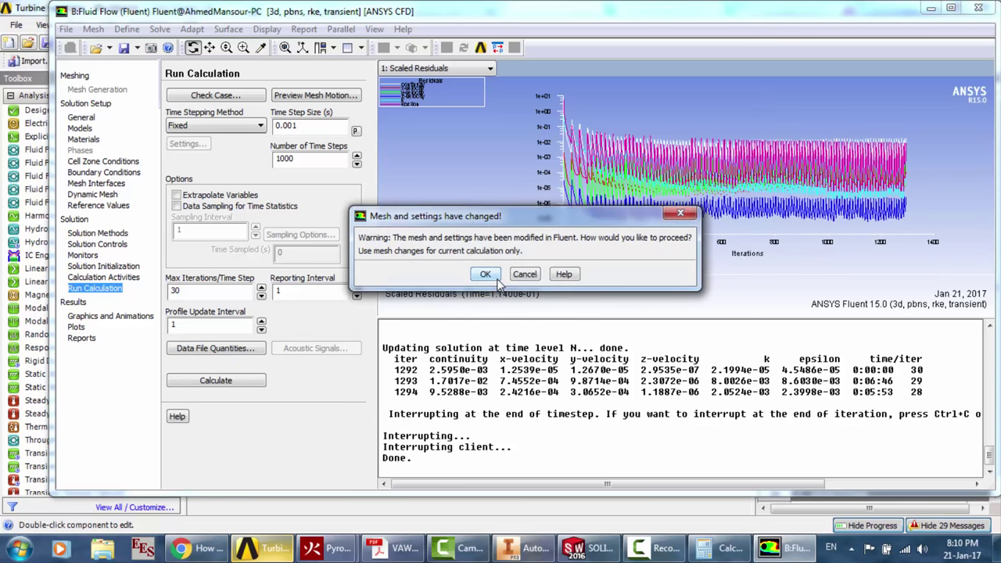
pyautogui.click(497, 281)
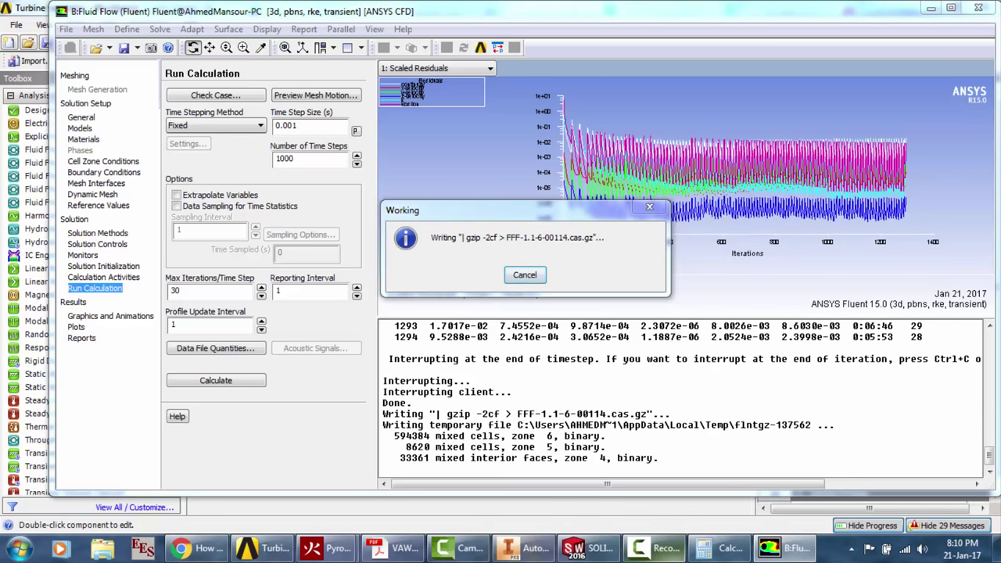
pyautogui.click(649, 547)
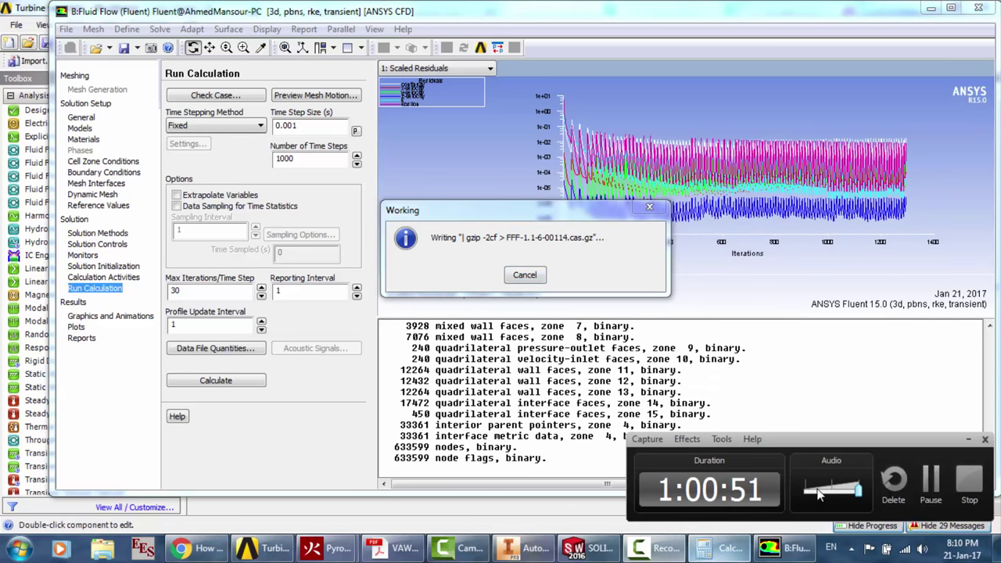
pyautogui.click(931, 481)
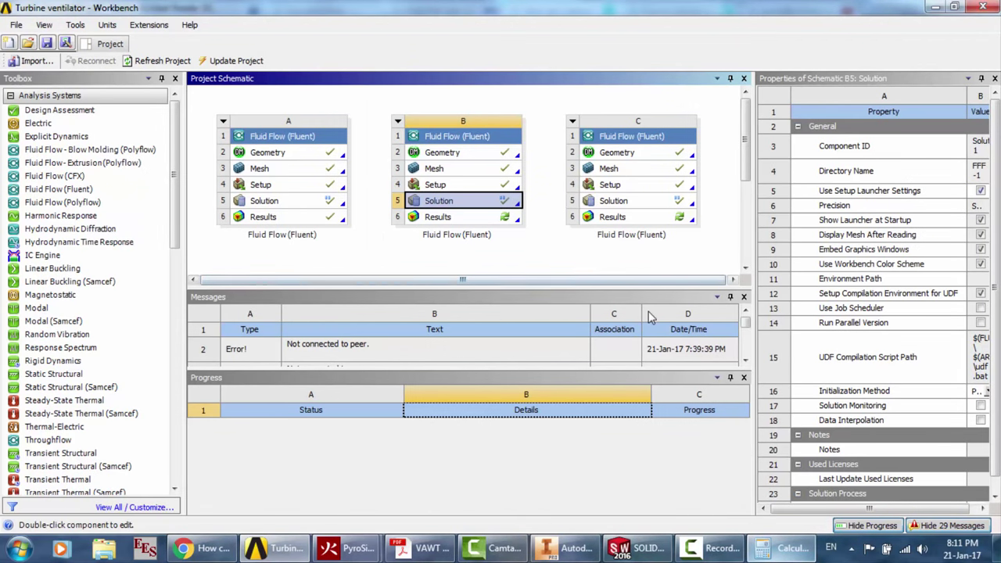
# Try to reopen the Solution of Fluid Flow system B in Fluent, checking the browser while it loads
pyautogui.click(457, 213)
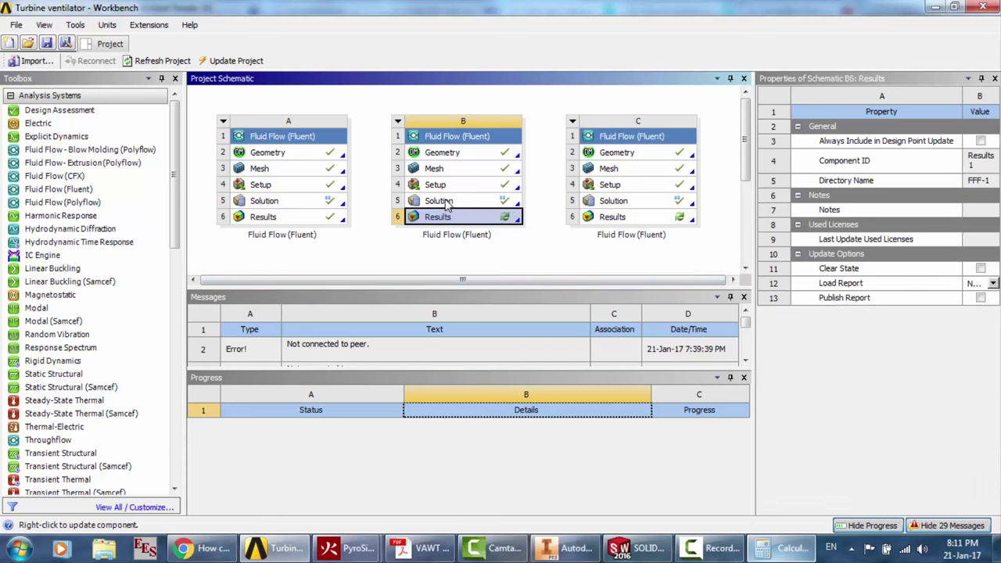
pyautogui.doubleClick(442, 201)
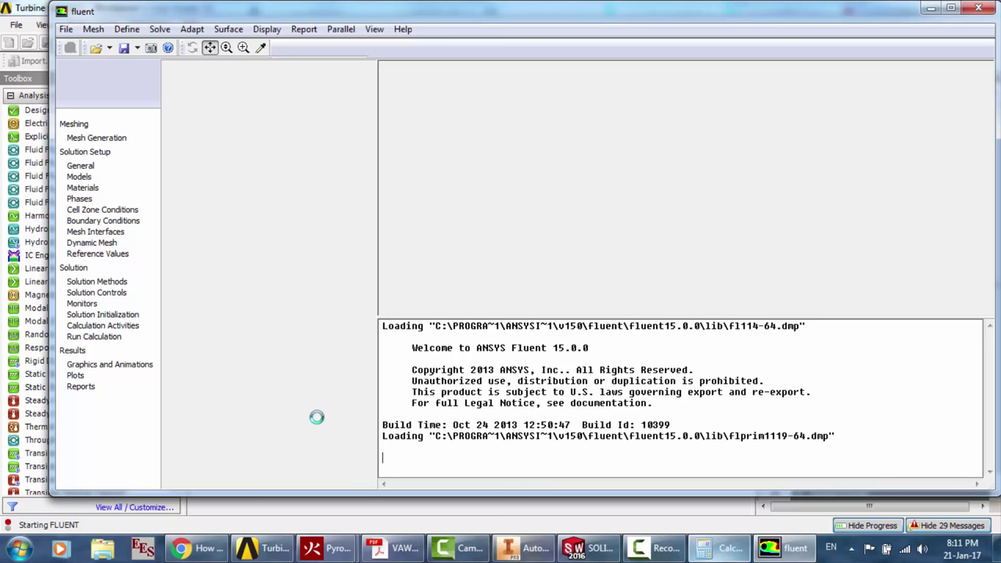
pyautogui.click(207, 547)
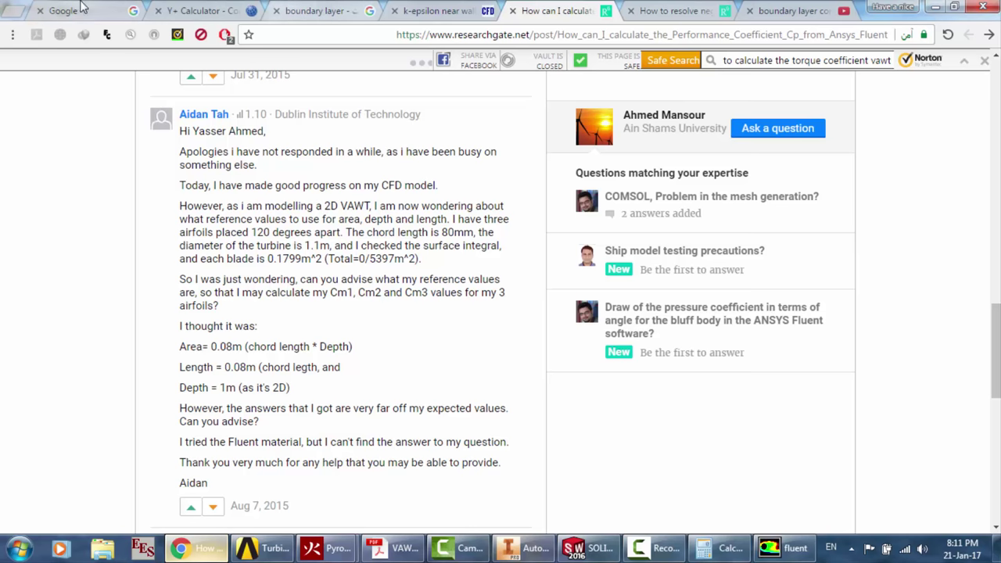
pyautogui.click(784, 547)
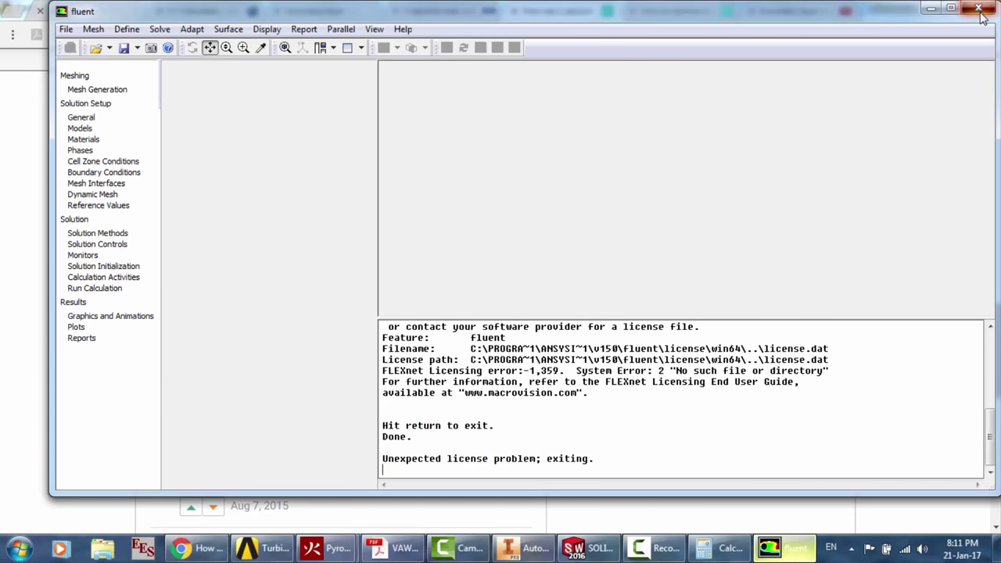
# End the unresponsive fluent task through Windows Task Manager and dismiss the resulting Workbench connection error
pyautogui.rightClick(847, 543)
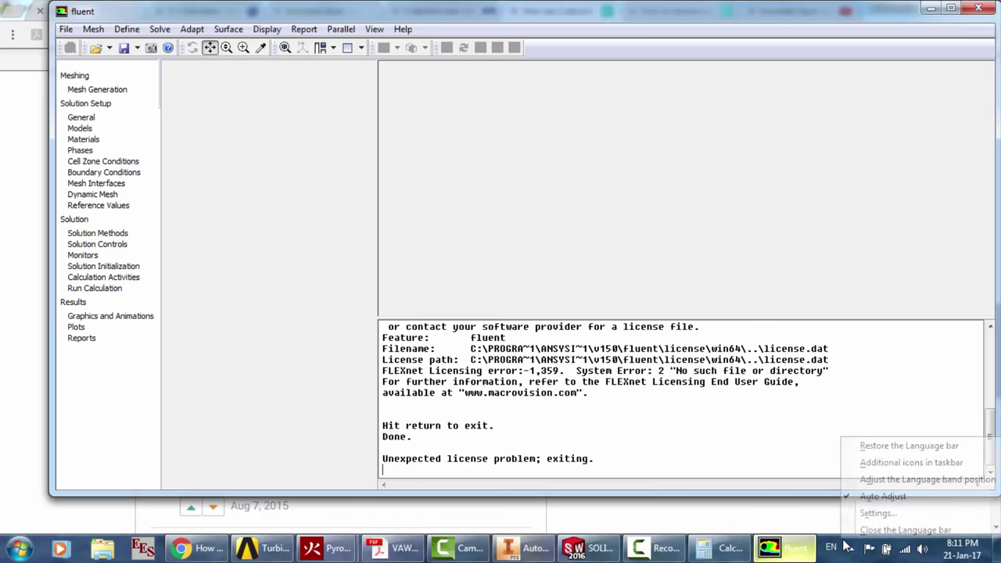
pyautogui.rightClick(824, 541)
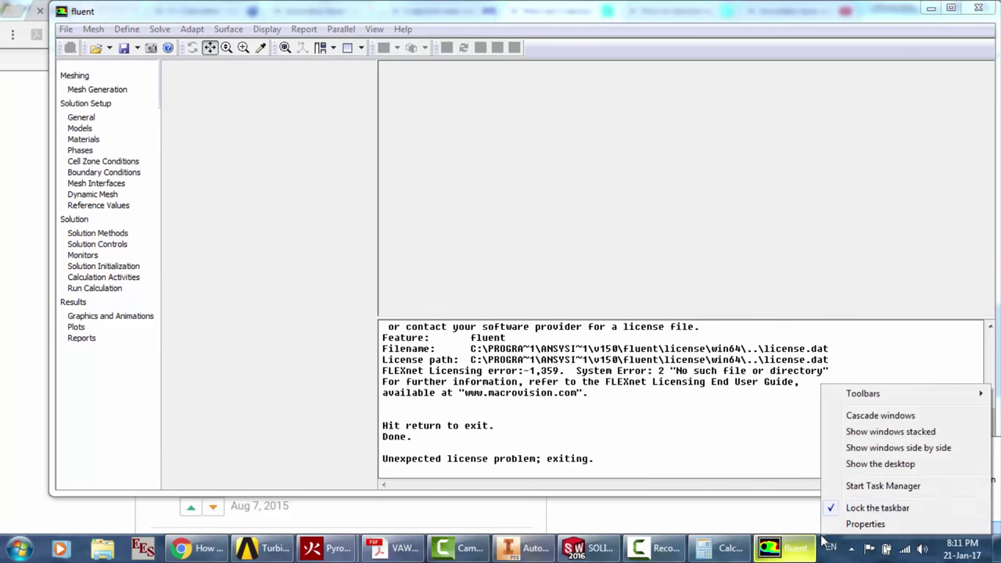
pyautogui.click(844, 486)
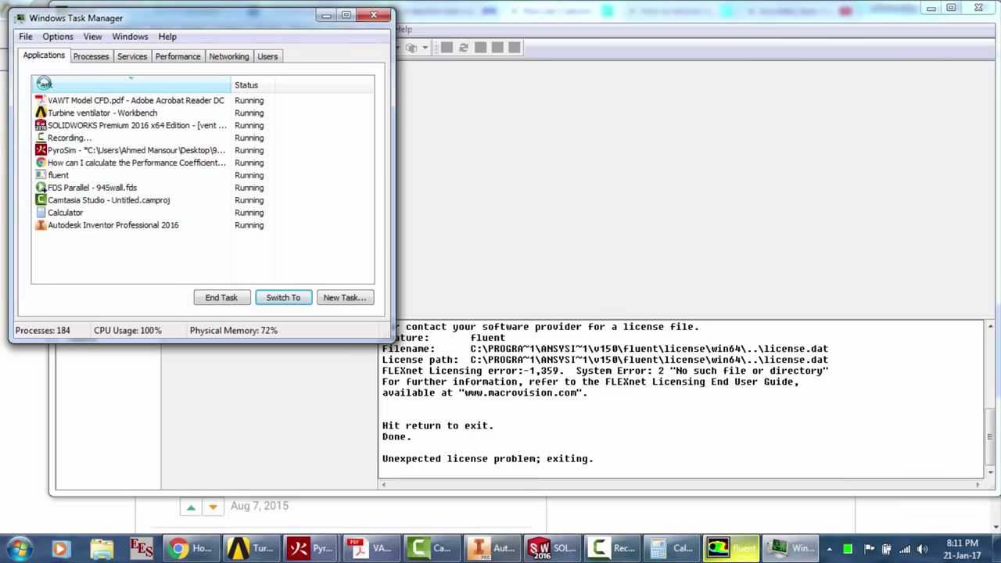
pyautogui.click(92, 179)
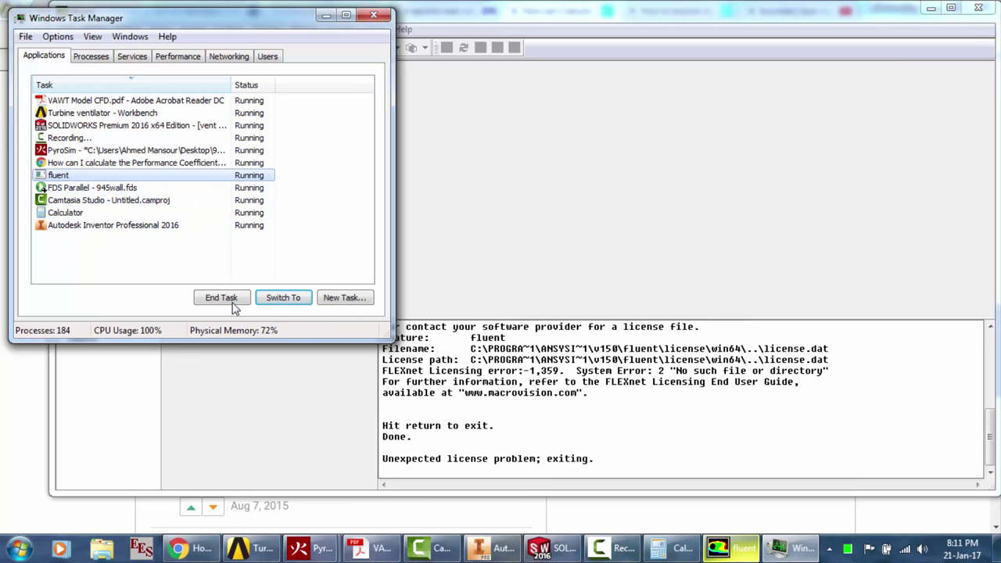
pyautogui.click(231, 303)
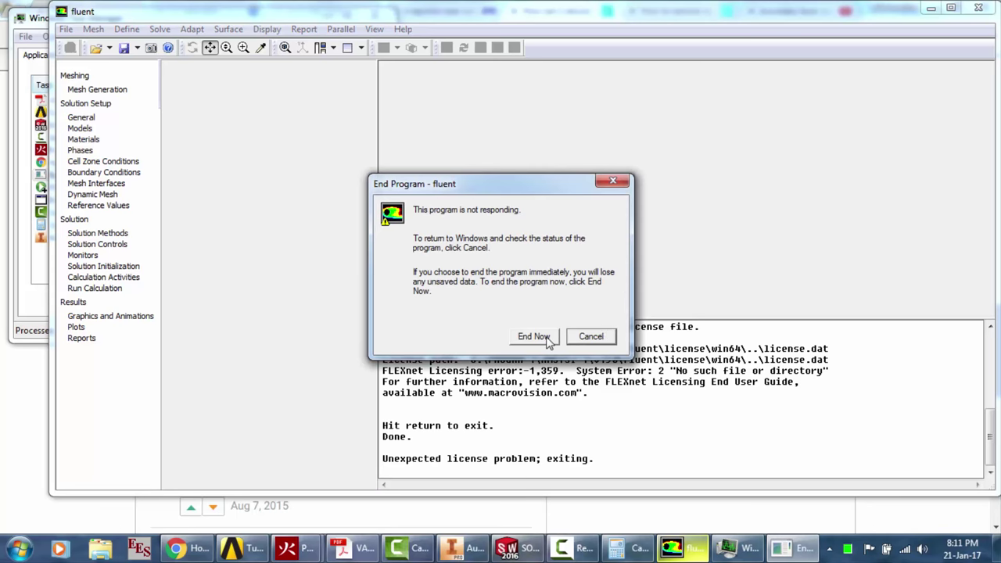
pyautogui.click(547, 341)
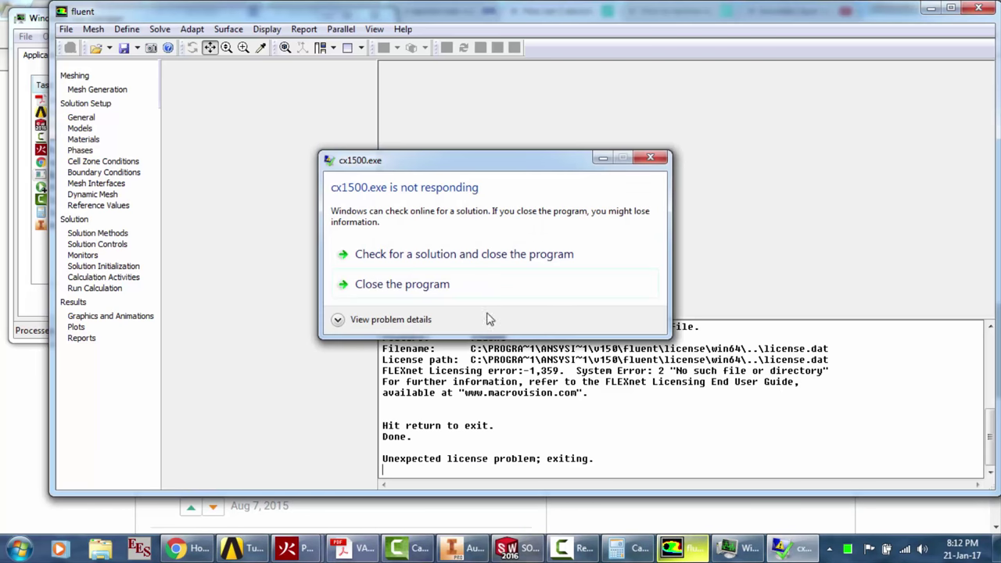
pyautogui.click(437, 287)
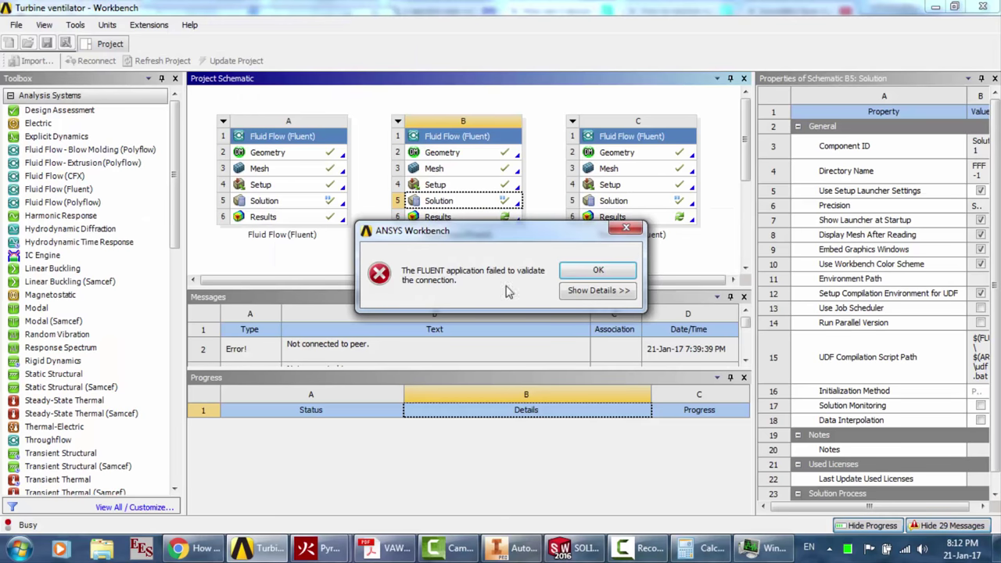
pyautogui.click(594, 269)
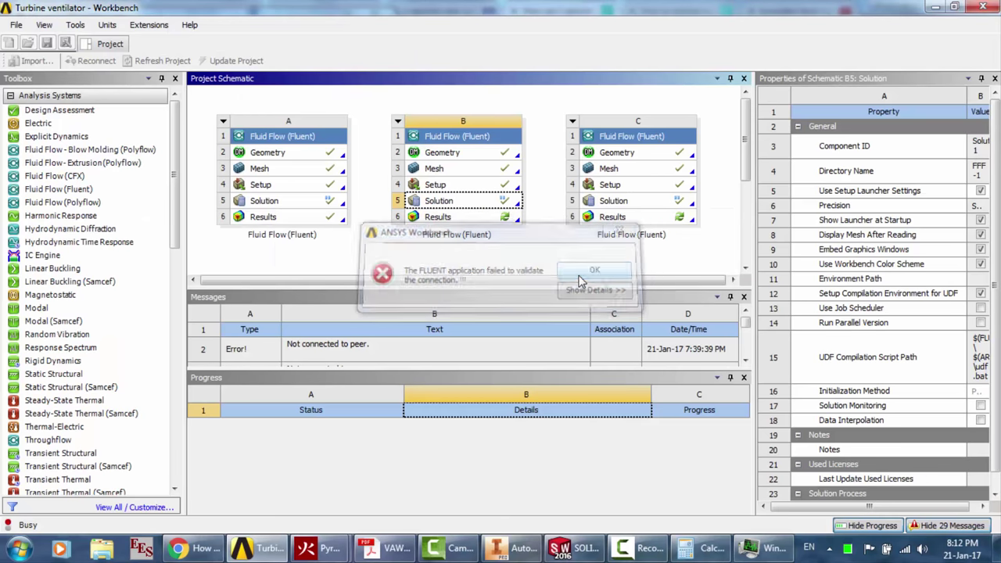
# Open the Solution of Fluid Flow system B in Fluent again and set up a Forces report
pyautogui.doubleClick(448, 202)
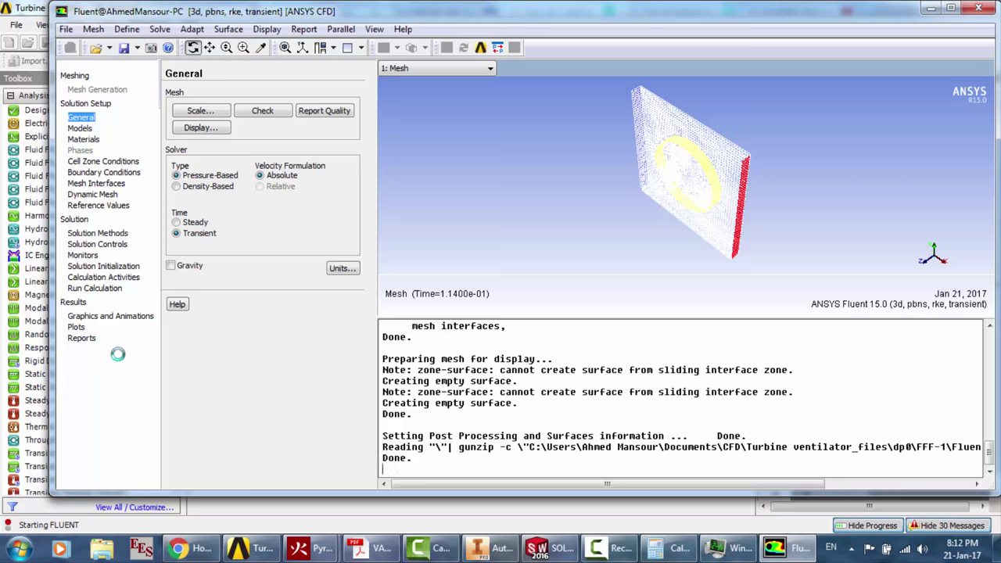
pyautogui.click(110, 287)
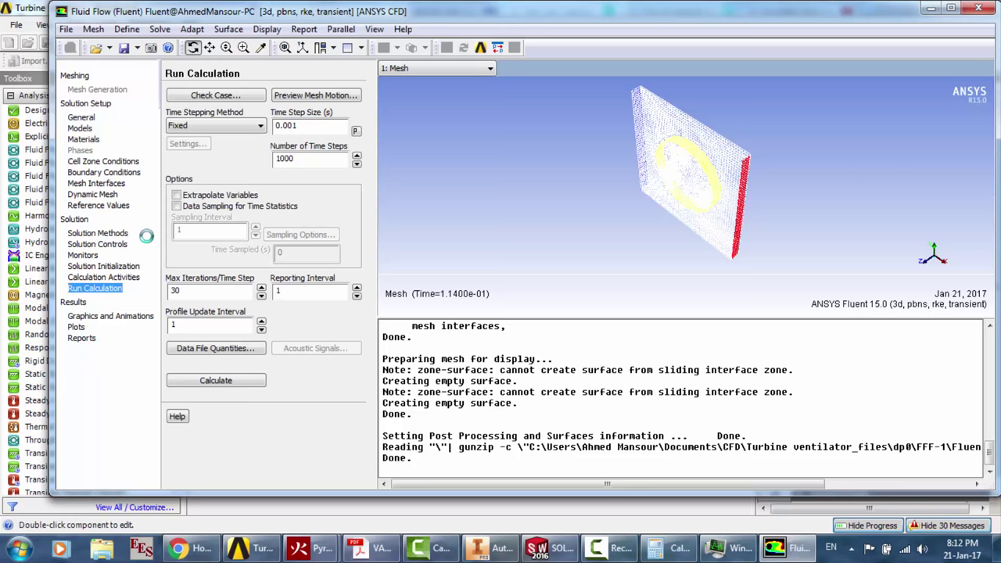
pyautogui.click(83, 338)
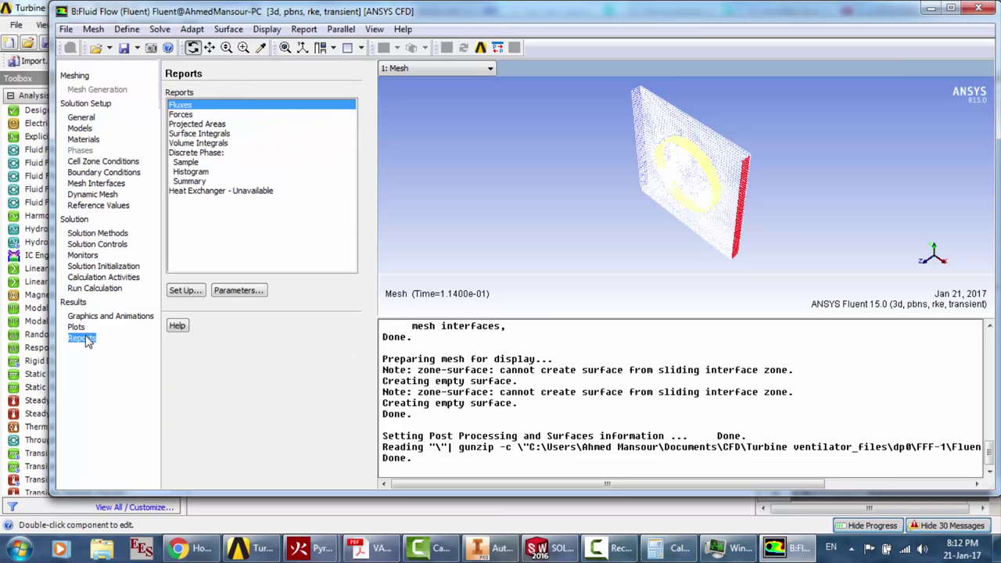
pyautogui.click(187, 115)
pyautogui.click(194, 290)
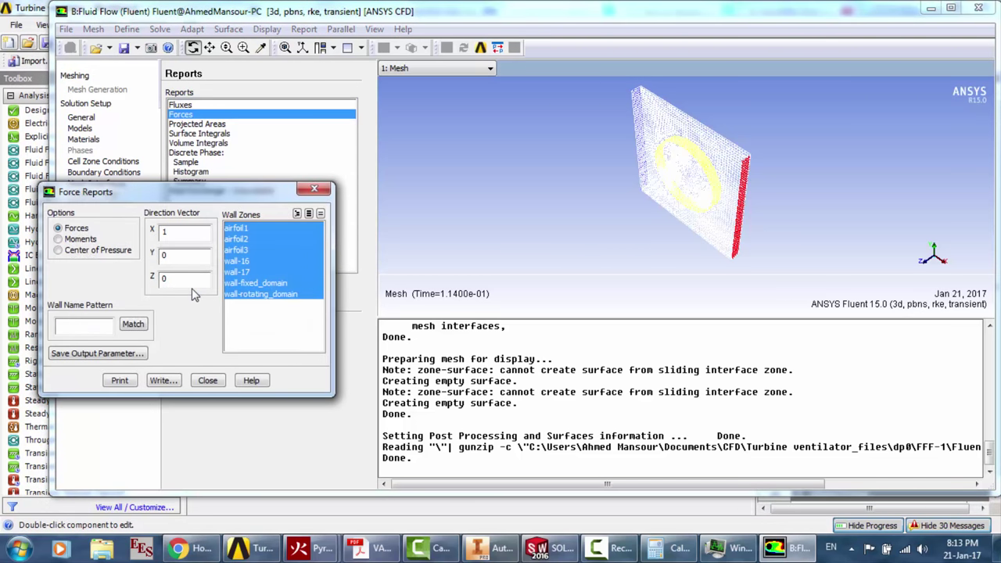
# Switch the force report to Moments and keep only the airfoil1, airfoil2 and airfoil3 wall zones selected
pyautogui.click(75, 238)
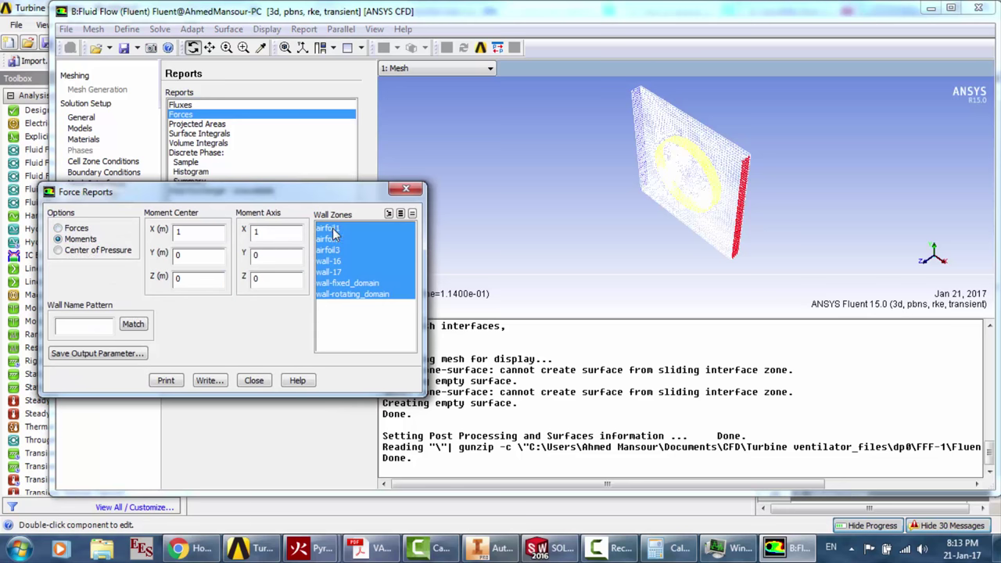
pyautogui.click(344, 283)
pyautogui.click(342, 293)
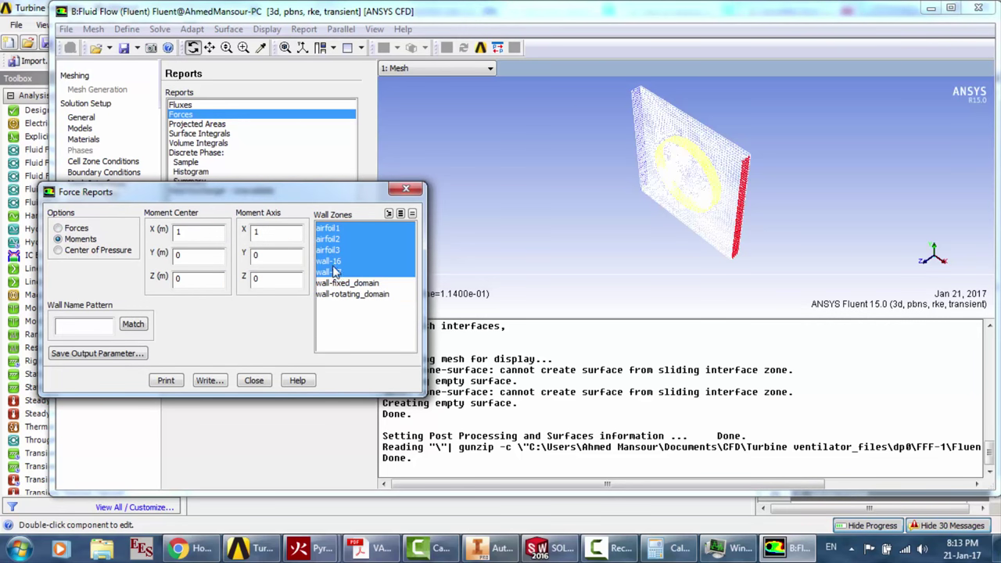
pyautogui.click(331, 261)
pyautogui.click(333, 272)
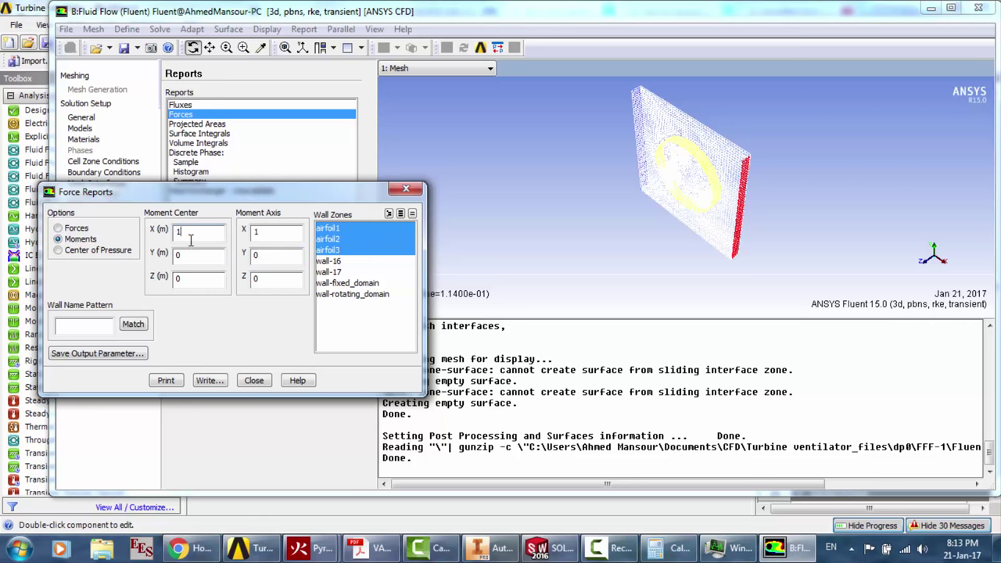
# Set the moment center to 0, 0, 0 and the moment axis to 0, 0, 1, and print the airfoil moments
pyautogui.moveTo(192, 232); pyautogui.dragTo(145, 227)
pyautogui.write('0')
pyautogui.moveTo(269, 235); pyautogui.dragTo(242, 231)
pyautogui.write('0')
pyautogui.moveTo(272, 280); pyautogui.dragTo(237, 280)
pyautogui.write('1')
pyautogui.click(168, 380)
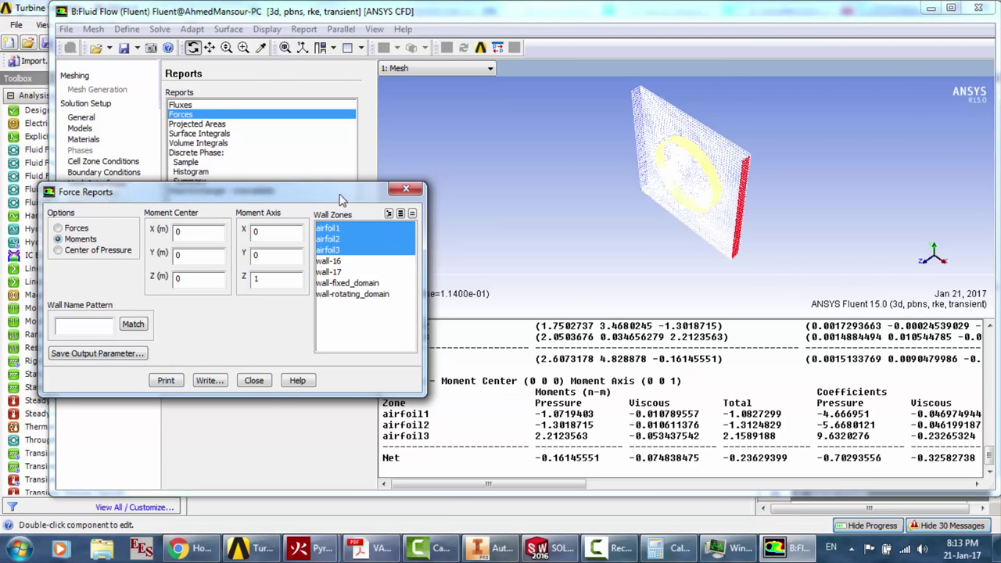
pyautogui.moveTo(332, 191); pyautogui.dragTo(267, 195)
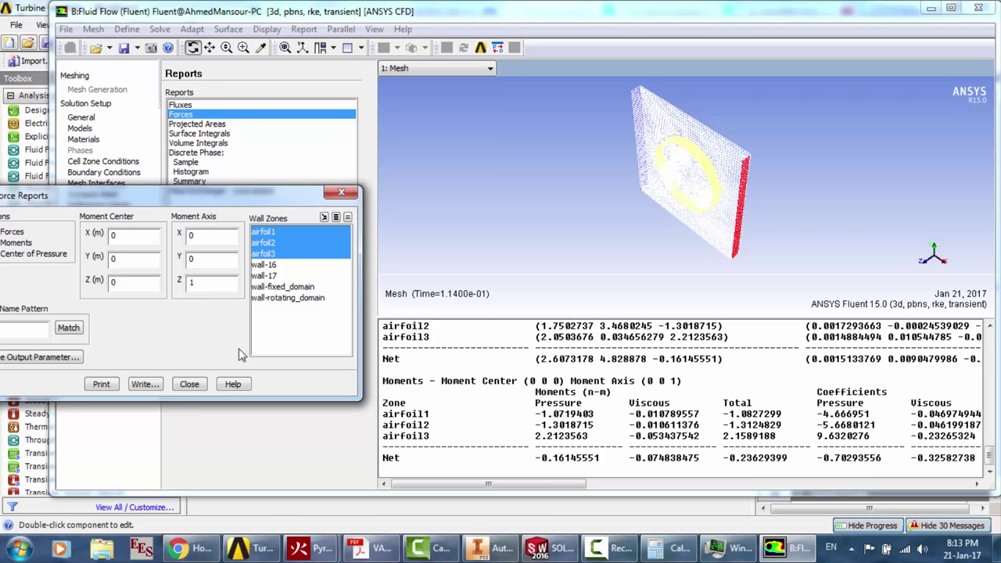
# Close the Force Reports dialog and the Windows Task Manager
pyautogui.click(189, 384)
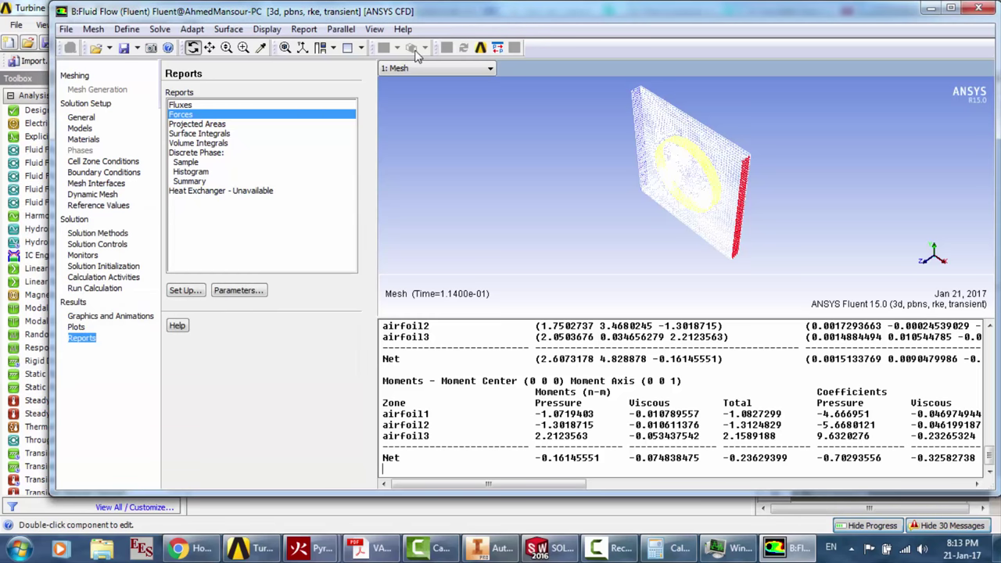
pyautogui.click(417, 68)
pyautogui.click(428, 175)
pyautogui.click(394, 70)
pyautogui.click(730, 547)
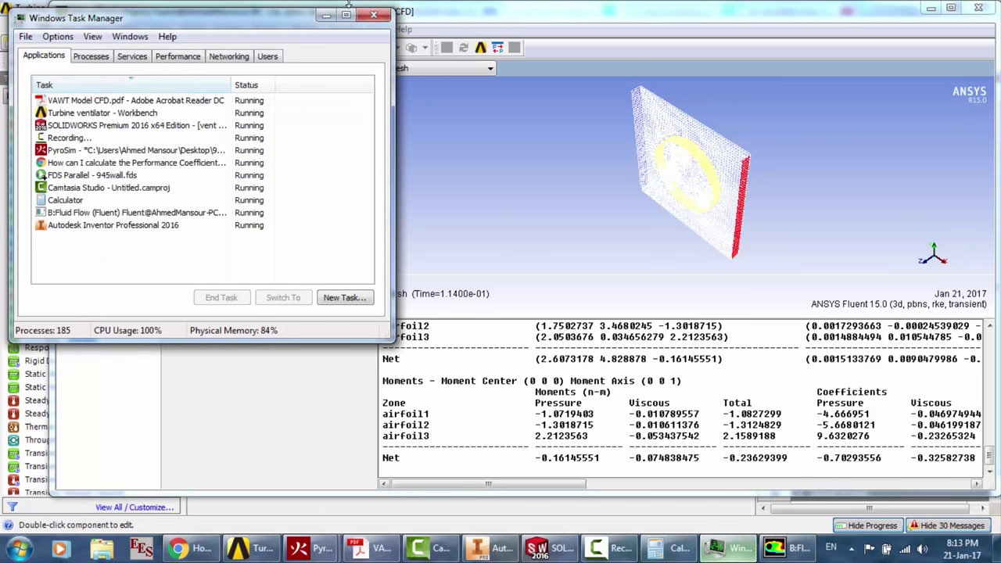
pyautogui.click(374, 15)
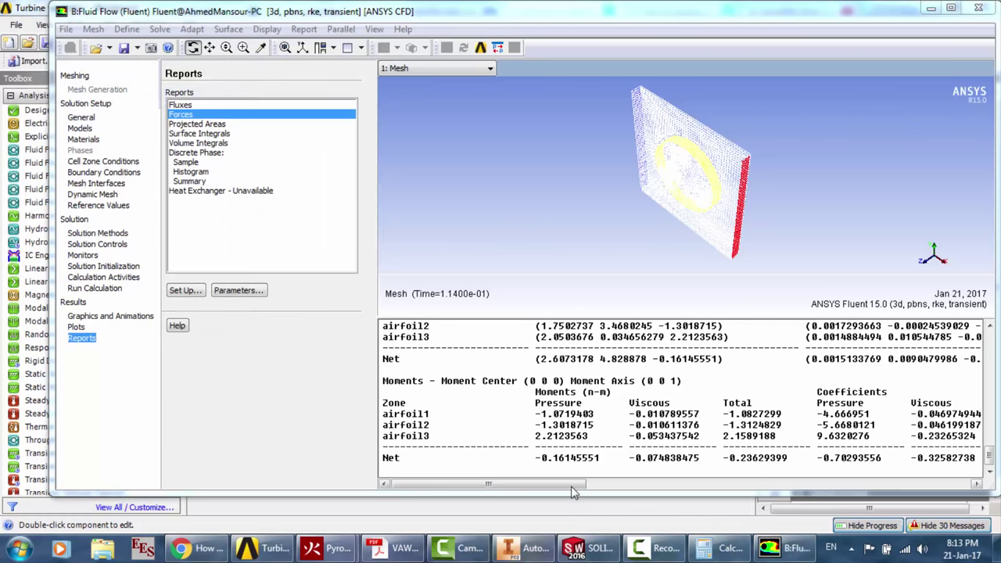
# Switch to Acrobat Reader and examine the Cm versus time plots in VAWT 3D model.pdf
pyautogui.click(400, 548)
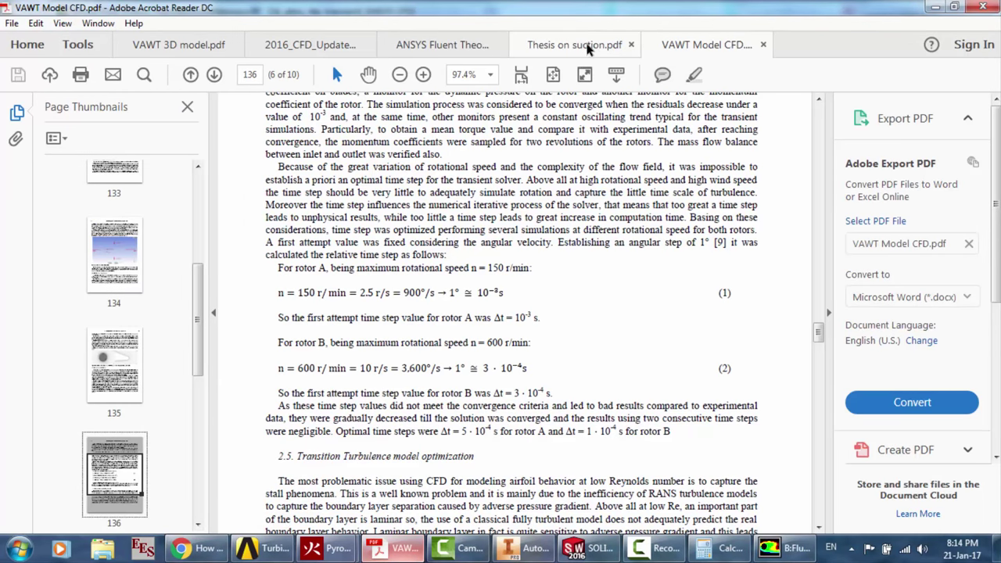
pyautogui.click(311, 47)
pyautogui.click(176, 41)
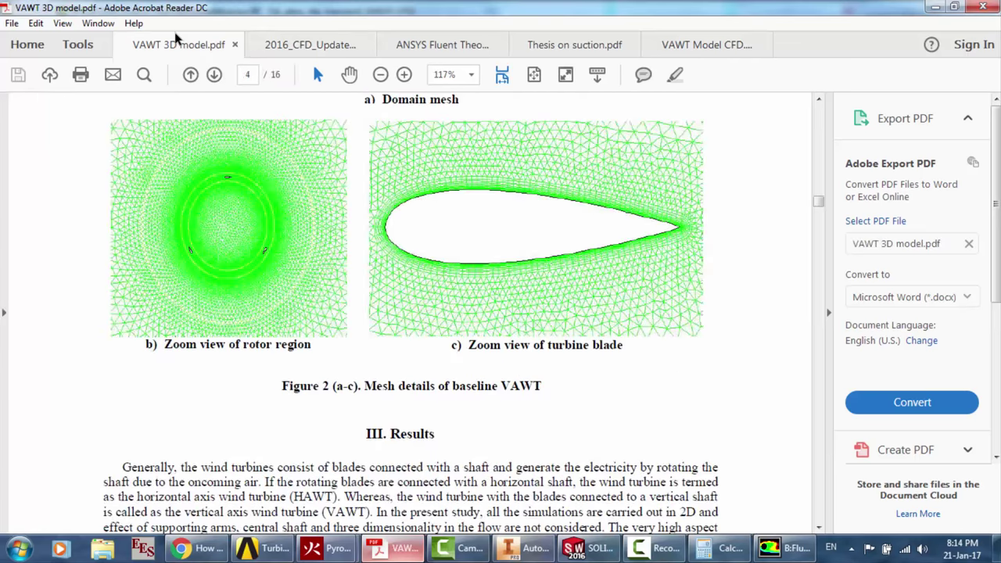
pyautogui.scroll(-20, 503, 265)
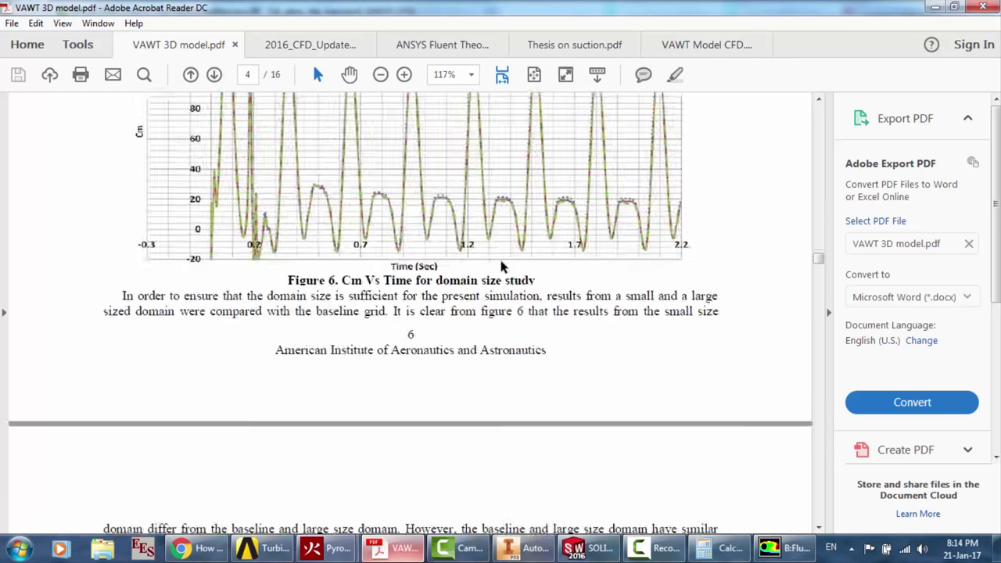
pyautogui.scroll(10, 502, 266)
pyautogui.scroll(-3, 211, 487)
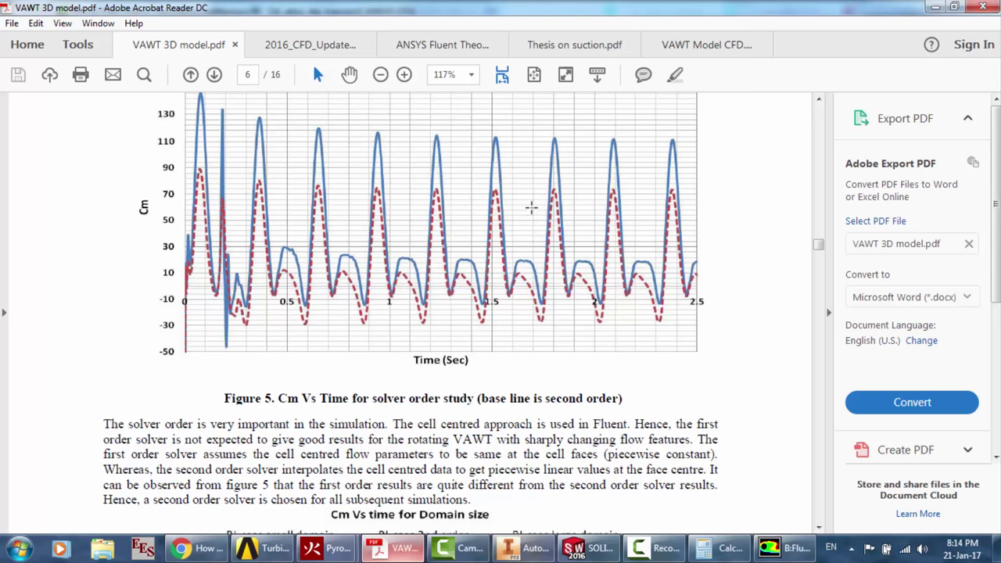
pyautogui.scroll(-10, 311, 243)
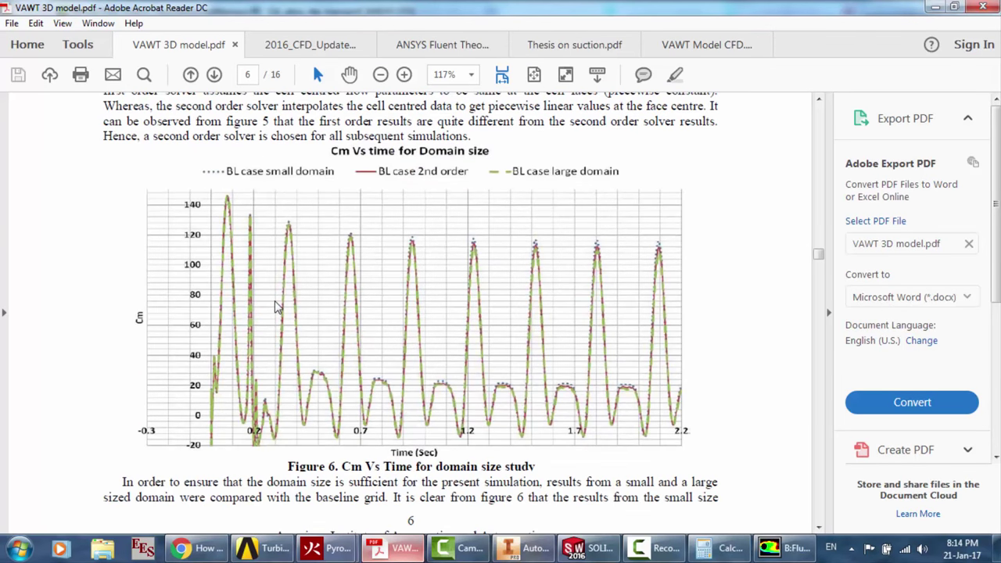
pyautogui.scroll(-8, 275, 306)
pyautogui.scroll(-8, 275, 307)
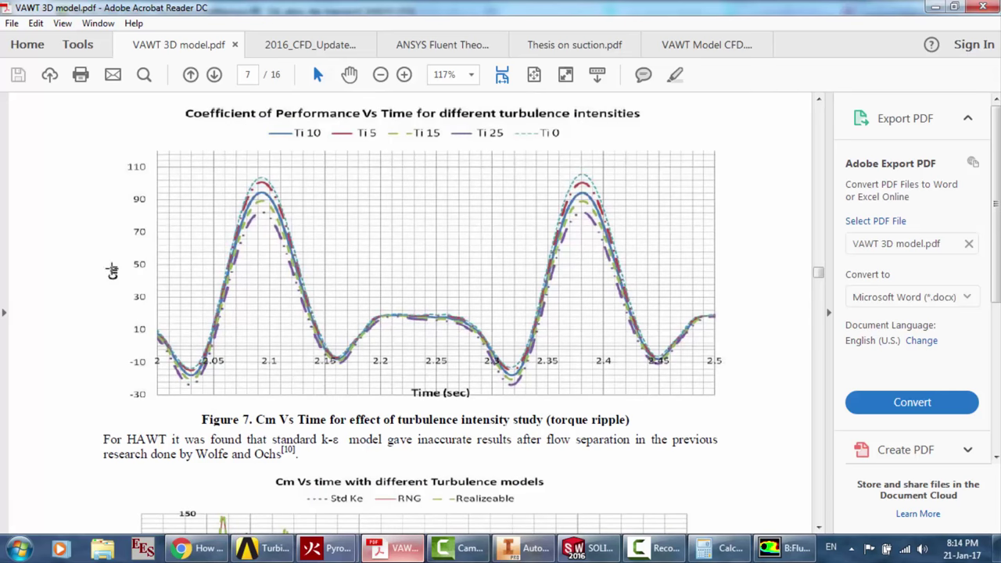
pyautogui.scroll(-6, 559, 278)
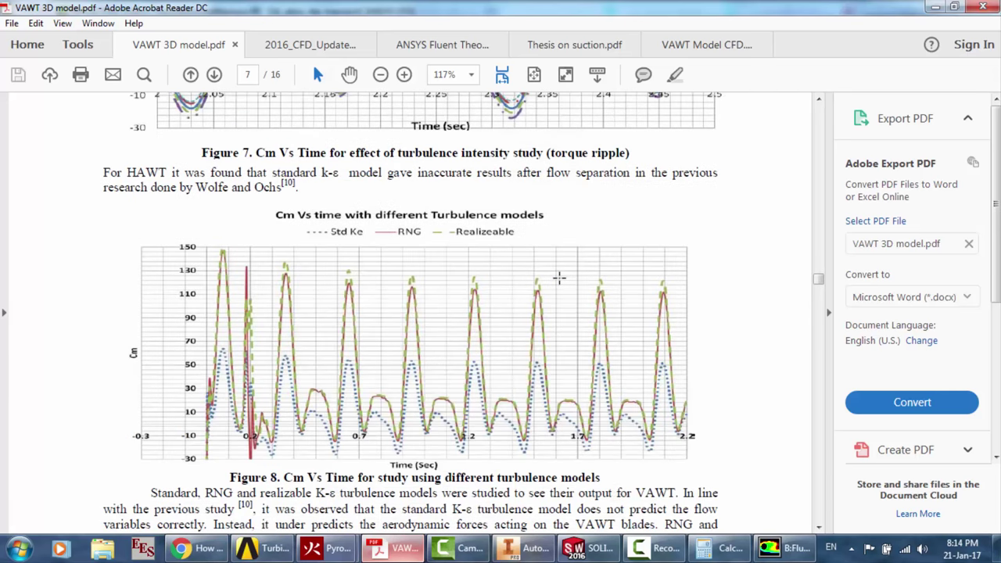
# Examine the airfoil shapes, flow contours and Cp versus TSR charts in the rest of the VAWT paper
pyautogui.scroll(-20, 559, 278)
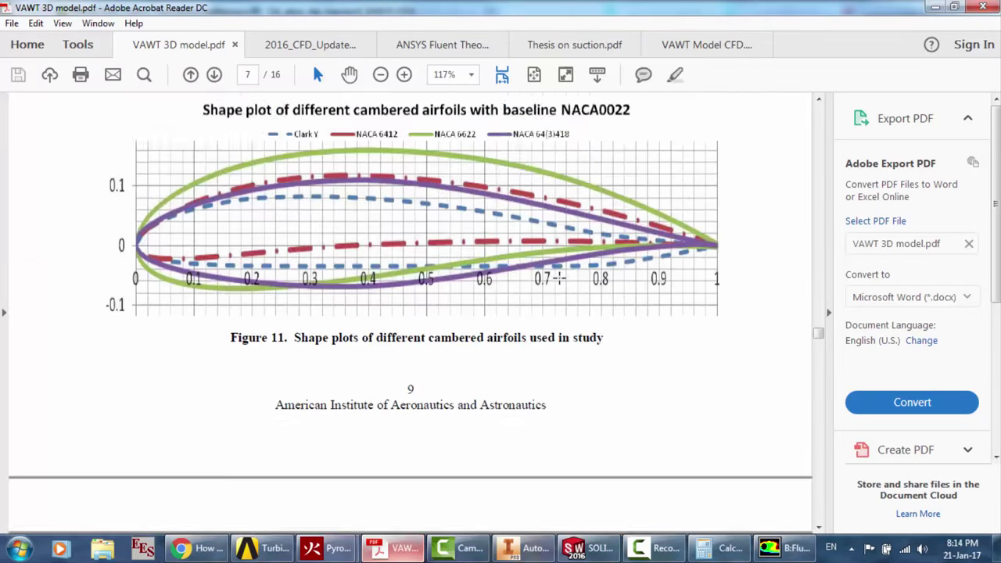
pyautogui.scroll(-20, 559, 278)
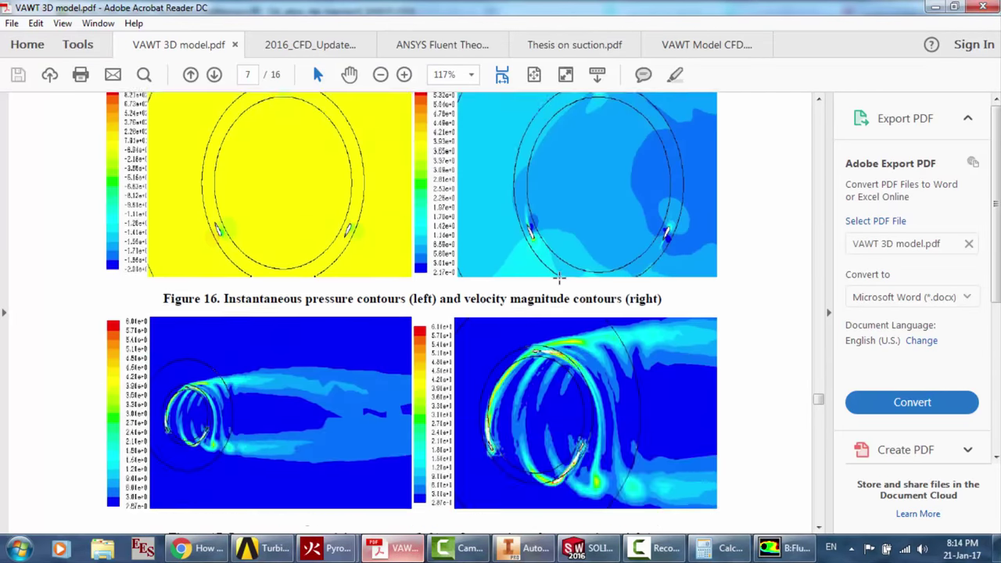
pyautogui.scroll(-20, 559, 278)
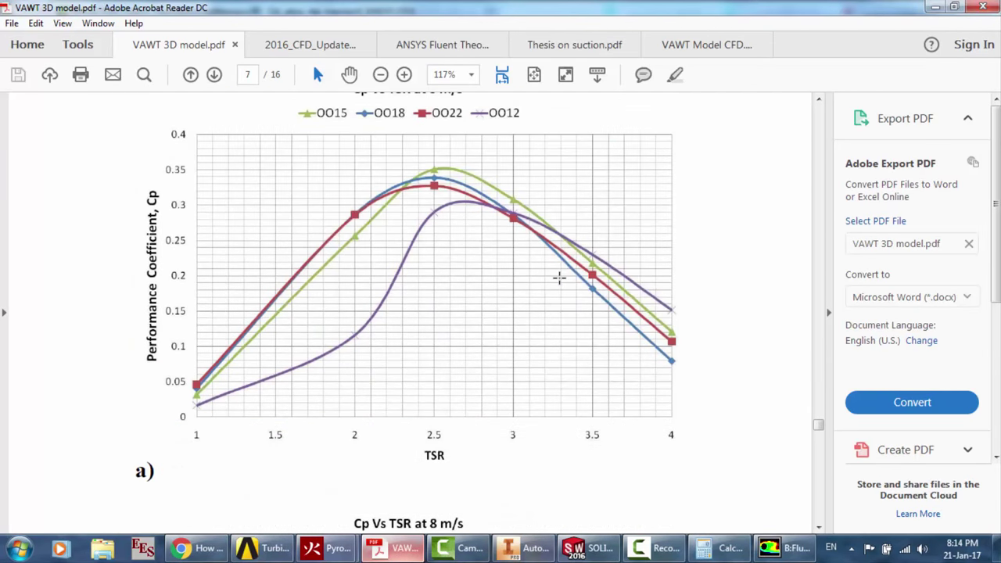
pyautogui.scroll(-2, 216, 274)
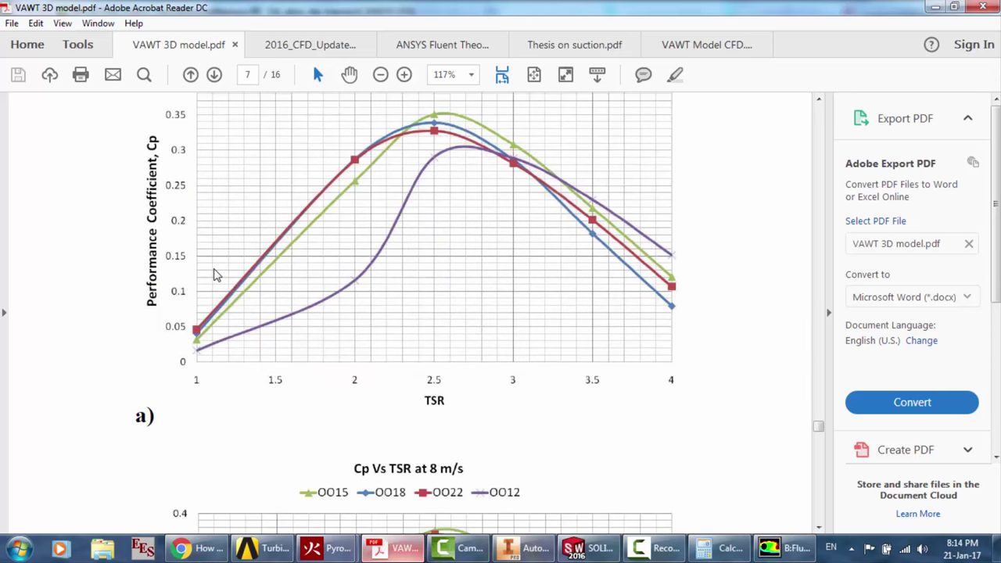
pyautogui.scroll(-20, 257, 273)
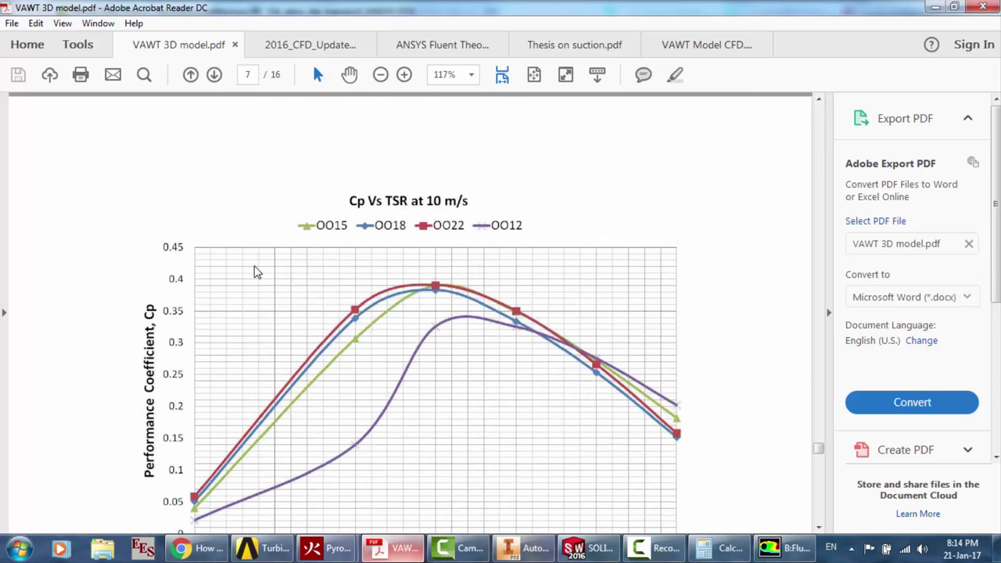
pyautogui.scroll(-2, 257, 272)
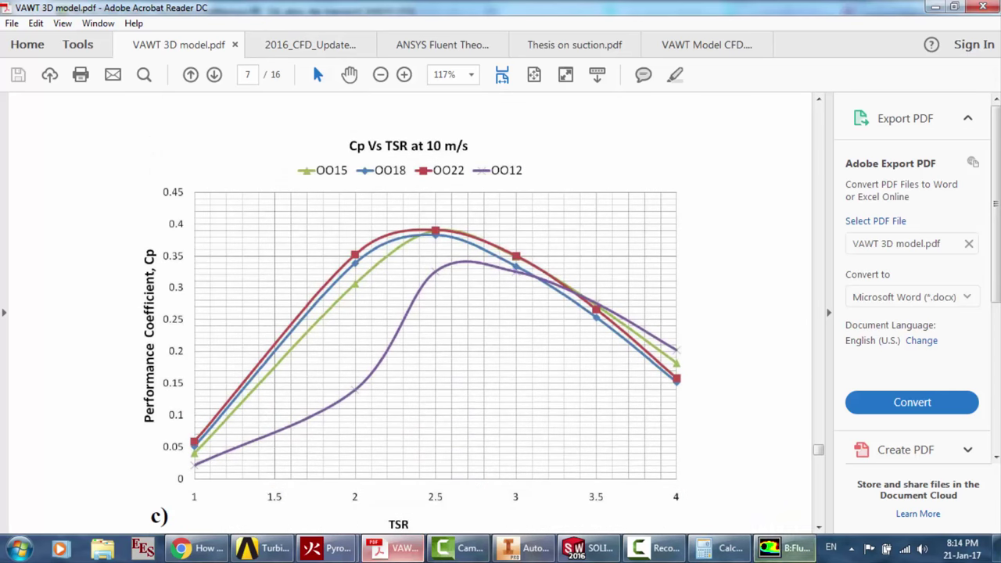
# Return to Fluent and close it, accepting the closing confirmation
pyautogui.click(782, 547)
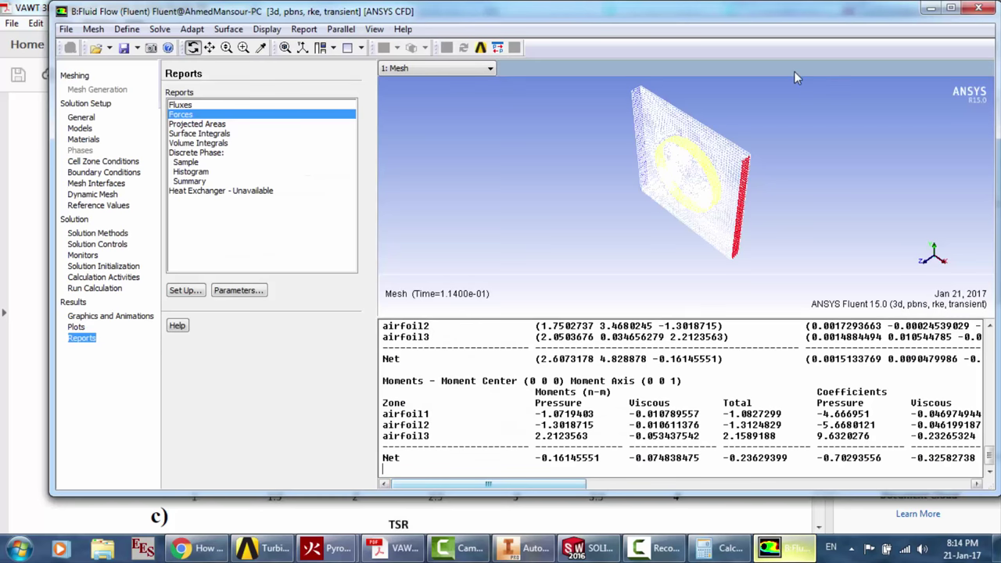
pyautogui.click(976, 9)
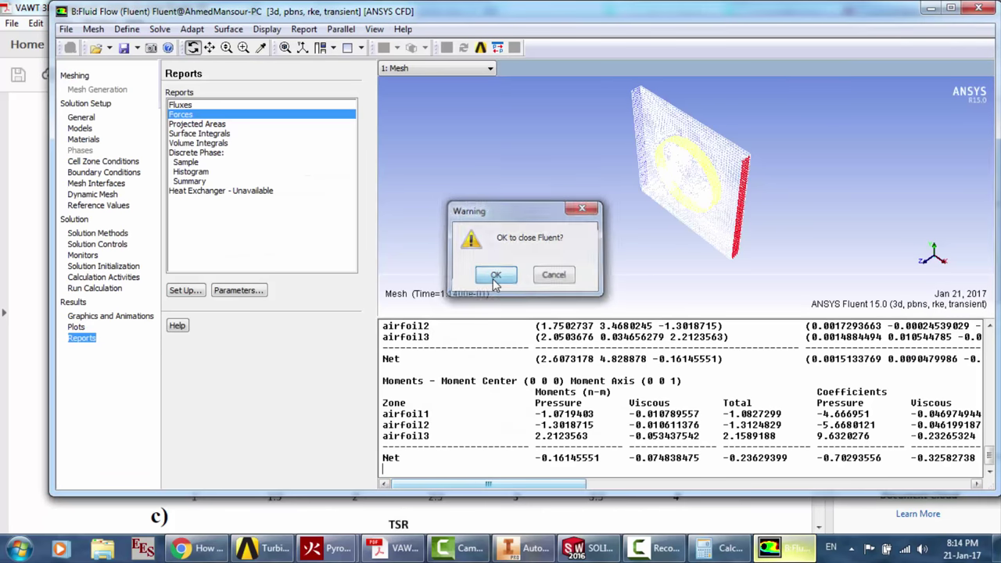
pyautogui.click(494, 281)
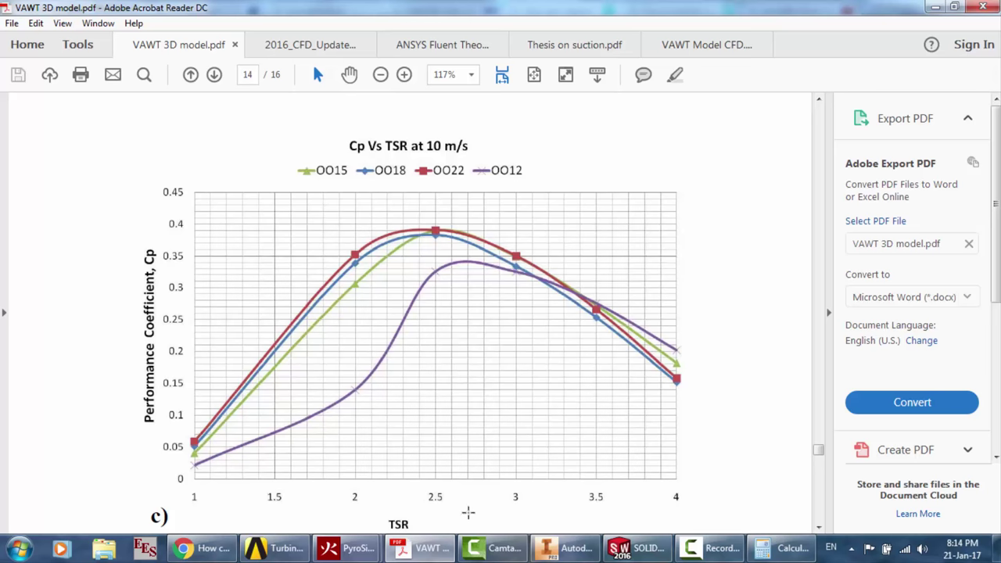
# Open the Results of Fluid Flow system B from Workbench in CFD-Post and orient the view along +Z
pyautogui.click(287, 548)
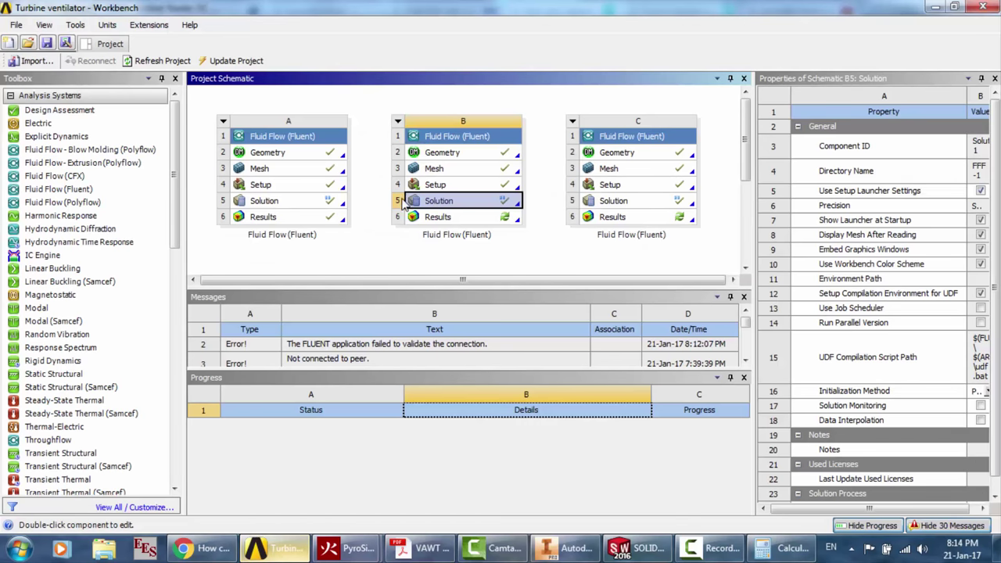
pyautogui.doubleClick(451, 219)
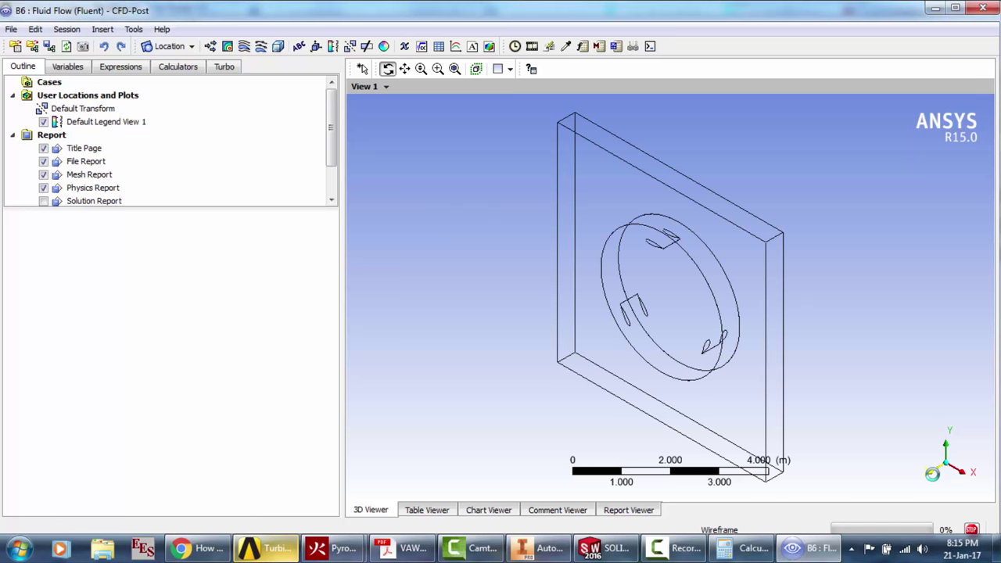
pyautogui.click(935, 479)
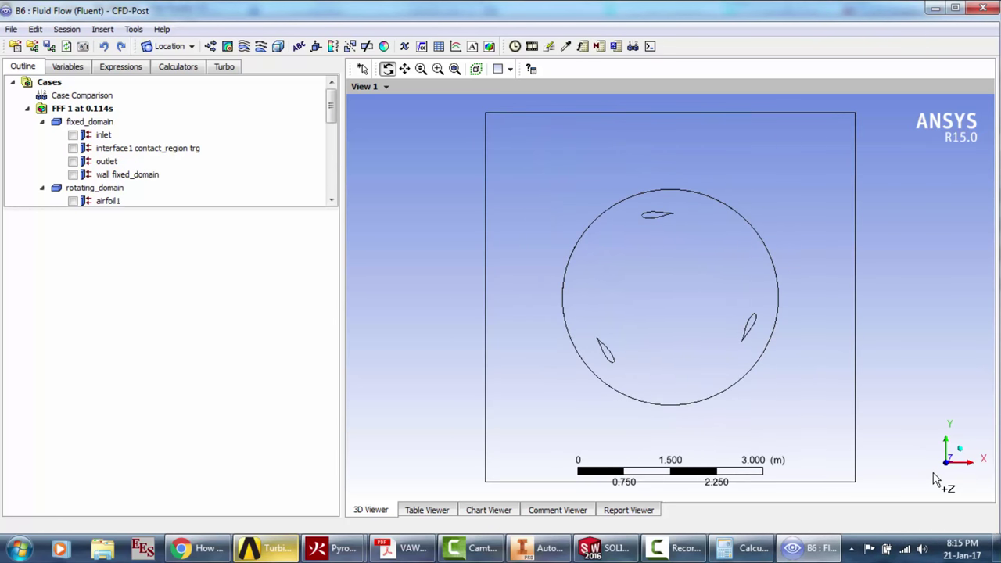
# Insert Contour 1 showing Pressure on the wall fixed_domain location
pyautogui.click(229, 47)
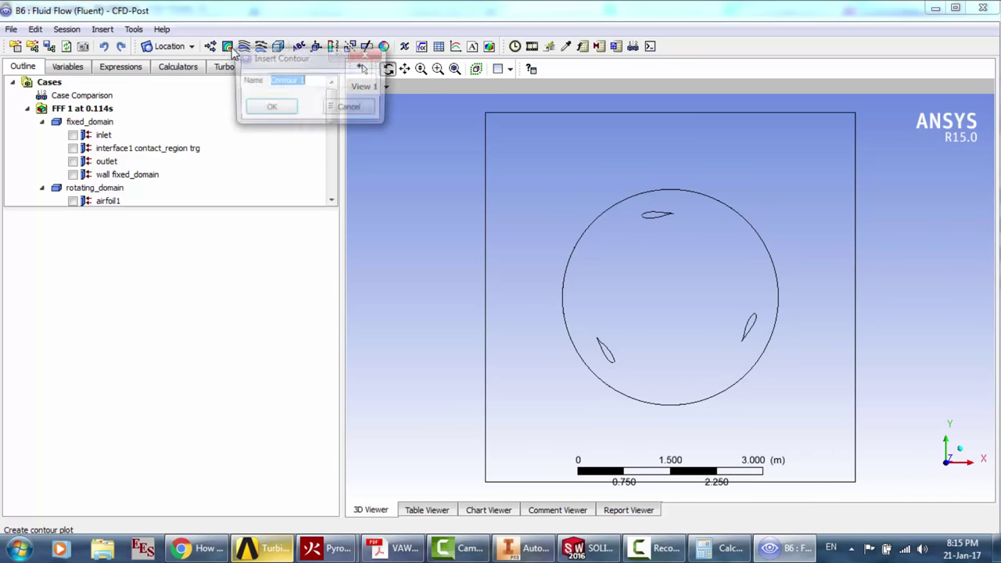
pyautogui.click(270, 108)
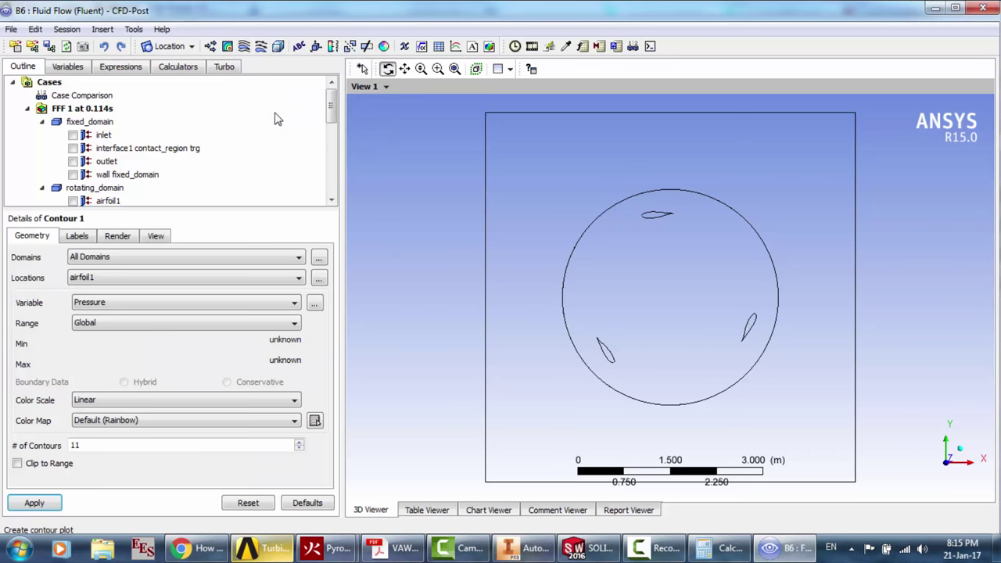
pyautogui.click(106, 280)
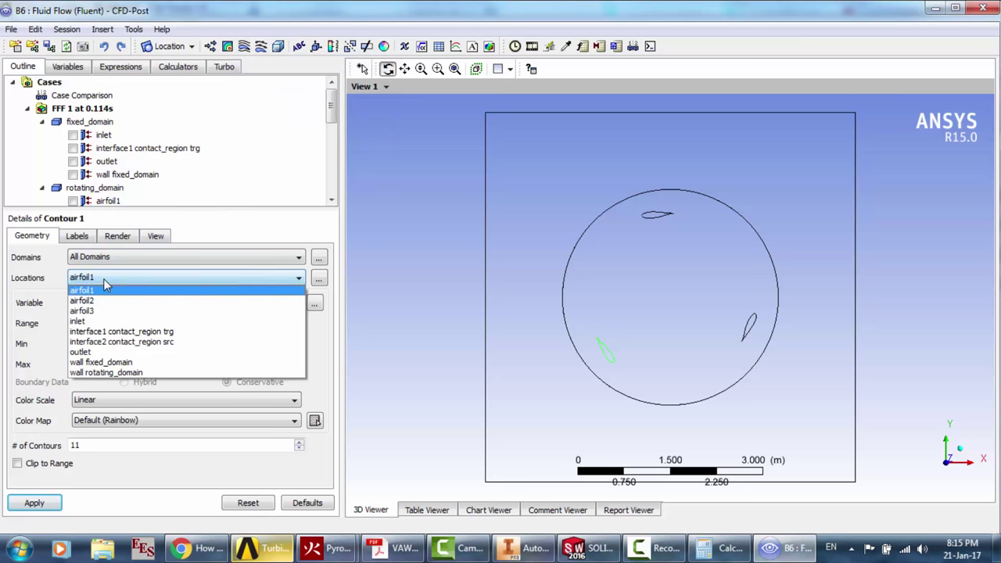
pyautogui.click(123, 369)
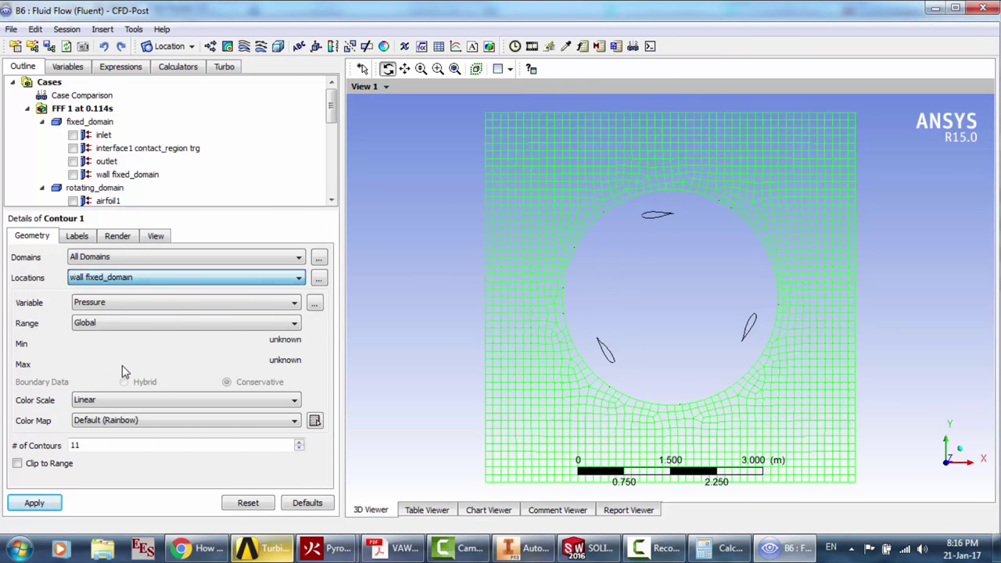
pyautogui.click(35, 503)
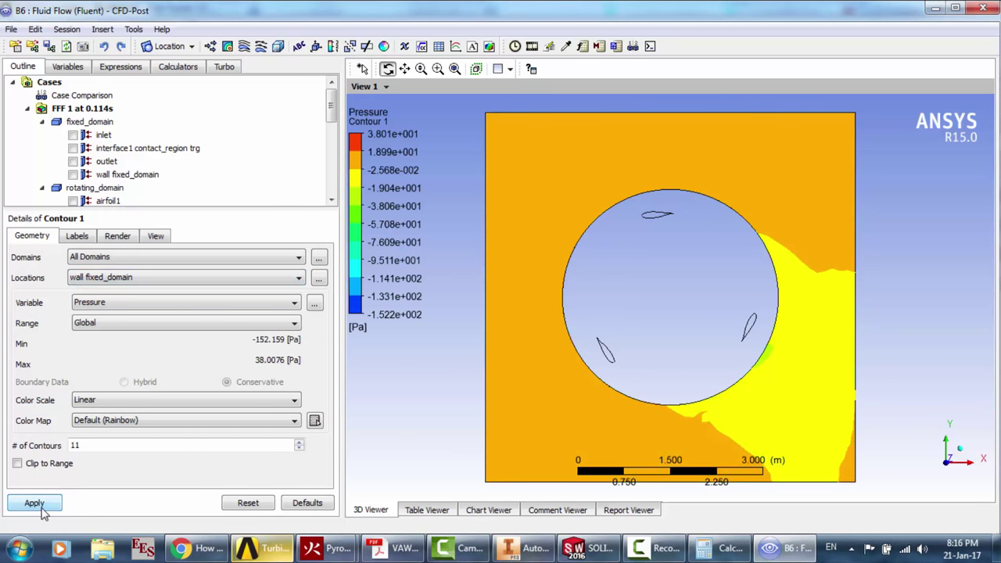
# Insert Contour 2 showing Pressure on the wall rotating_domain location
pyautogui.click(228, 46)
pyautogui.click(269, 102)
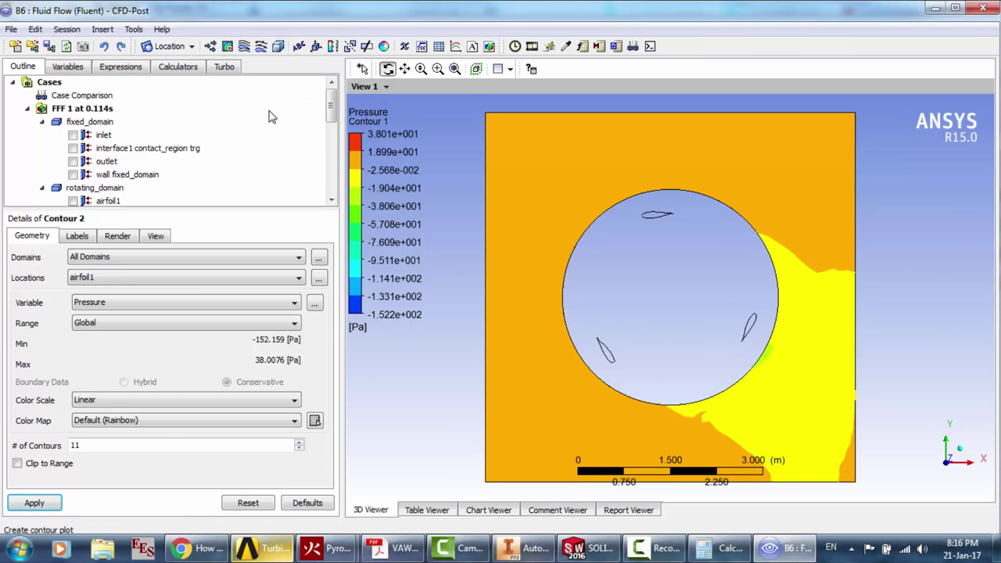
pyautogui.click(117, 279)
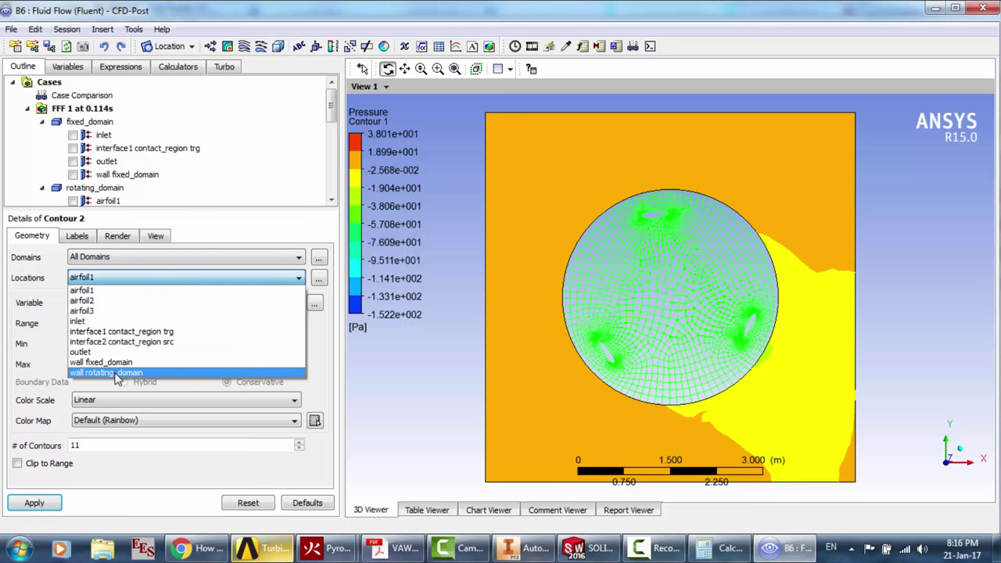
pyautogui.click(115, 373)
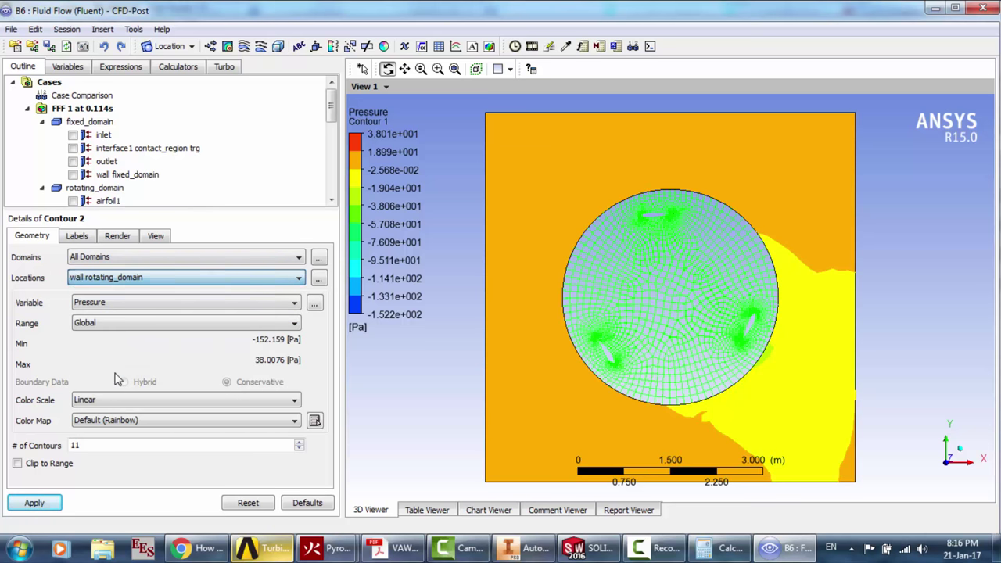
pyautogui.click(34, 505)
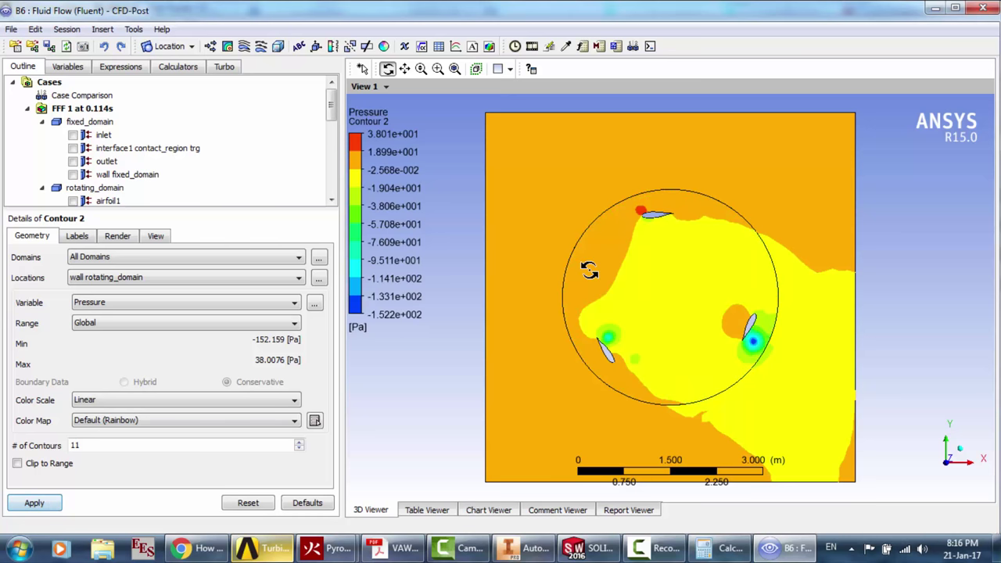
# Hide Contour 1 and Contour 2 in the 3D view
pyautogui.moveTo(637, 273)
pyautogui.mouseDown()
pyautogui.moveTo(633, 187)
pyautogui.moveTo(643, 274)
pyautogui.moveTo(641, 264)
pyautogui.mouseUp()
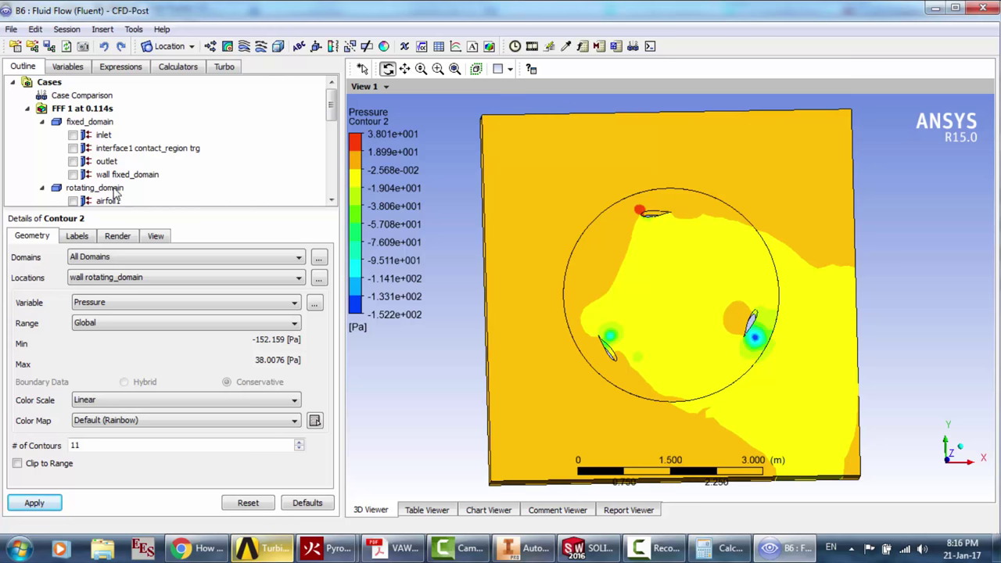
pyautogui.click(224, 161)
pyautogui.scroll(-2, 224, 167)
pyautogui.scroll(-2, 223, 168)
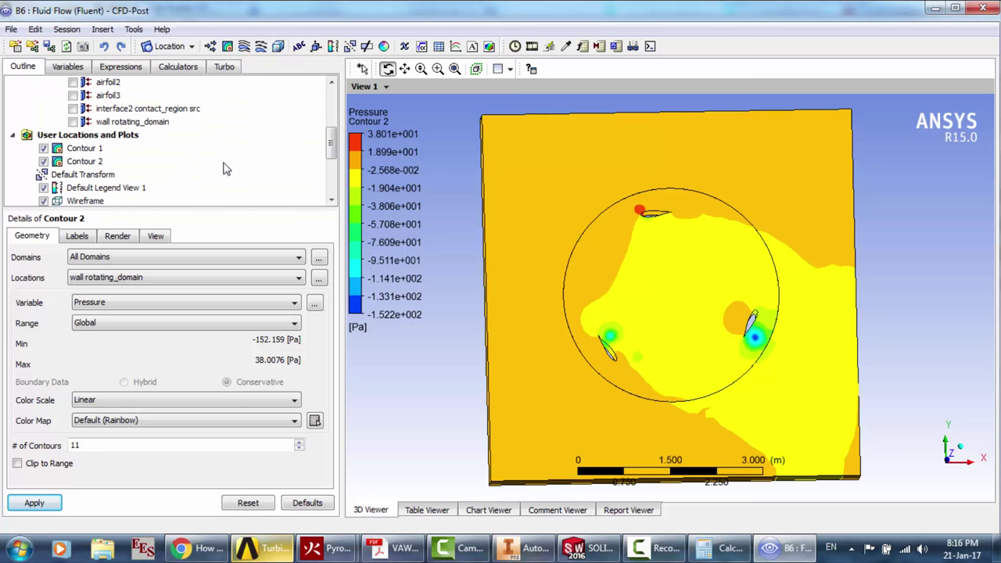
pyautogui.click(43, 149)
pyautogui.click(44, 161)
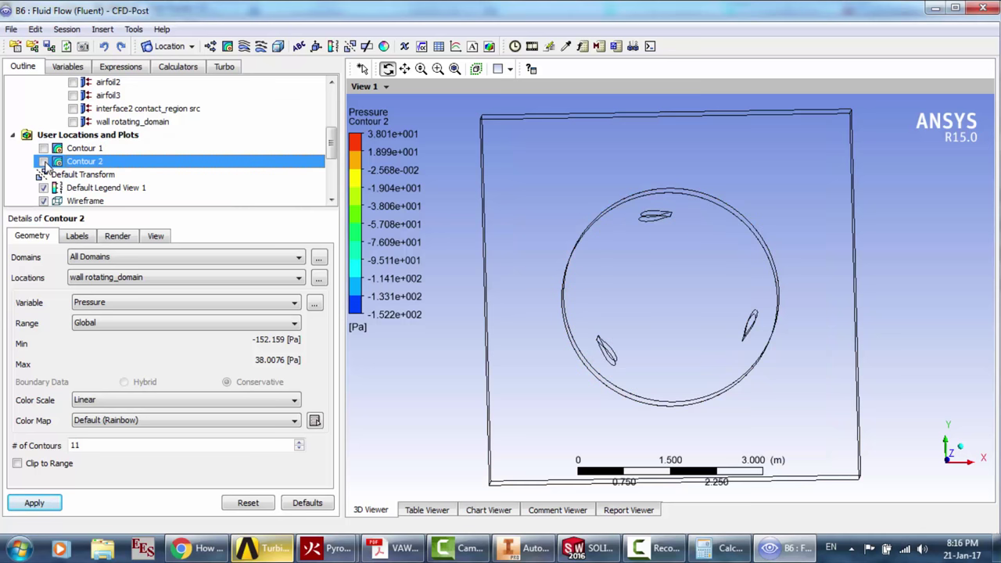
# Insert Vector 1 showing Velocity on the fixed_domain location
pyautogui.click(210, 47)
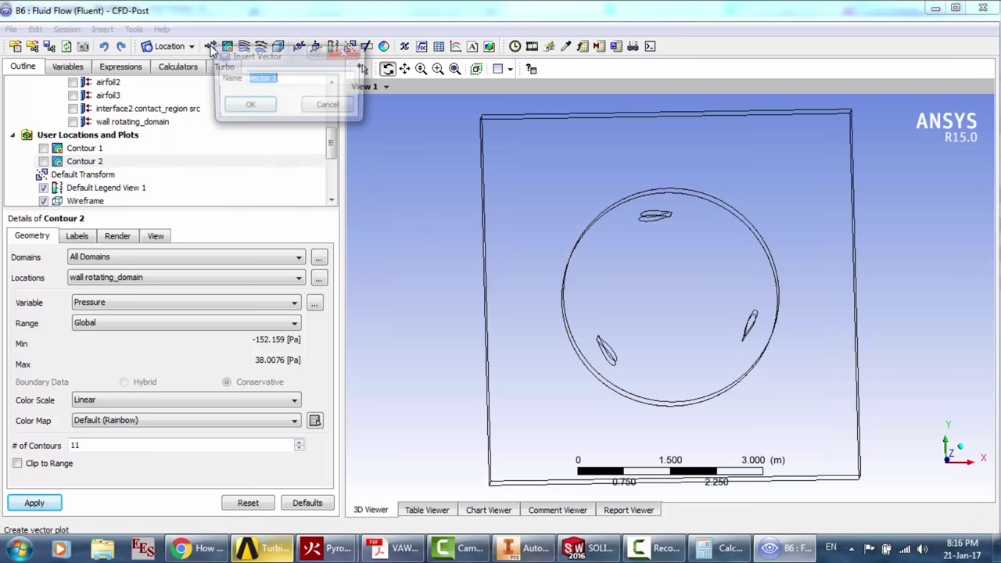
pyautogui.click(258, 105)
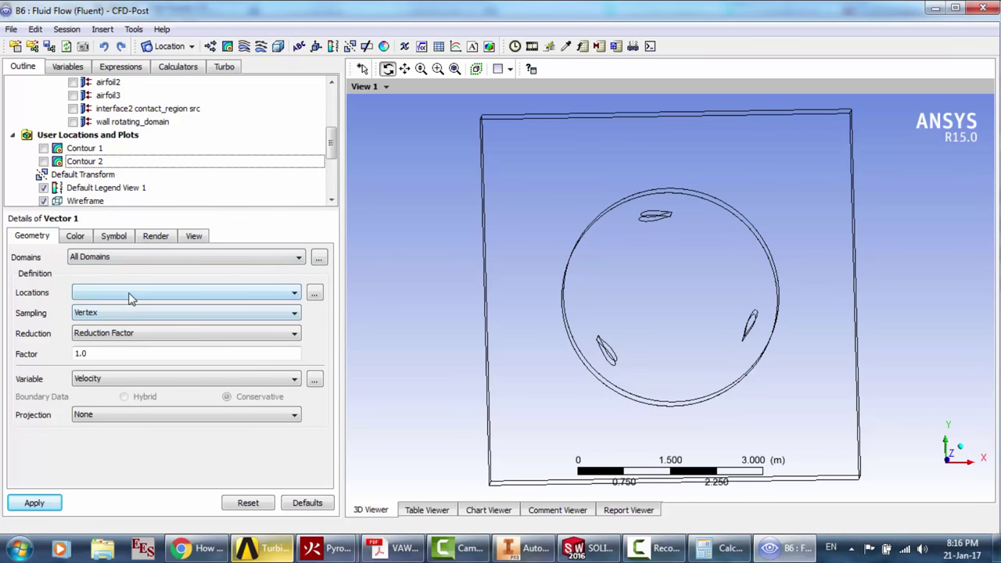
pyautogui.click(130, 295)
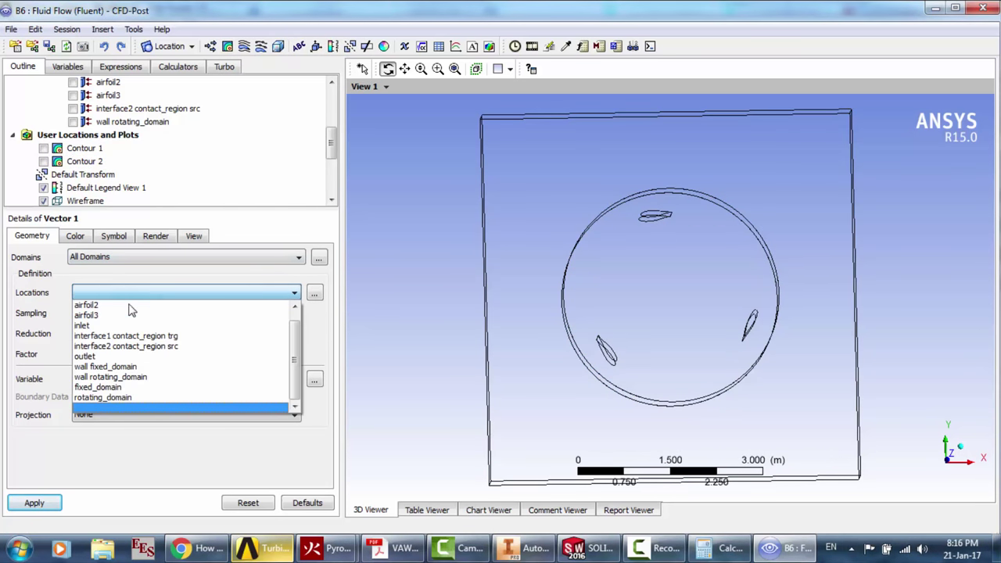
pyautogui.click(122, 389)
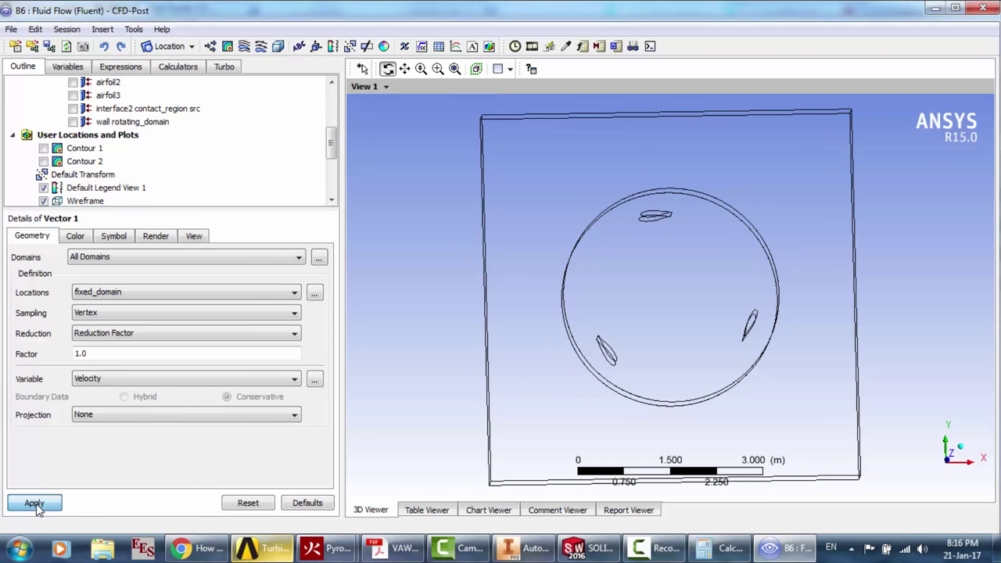
pyautogui.click(34, 502)
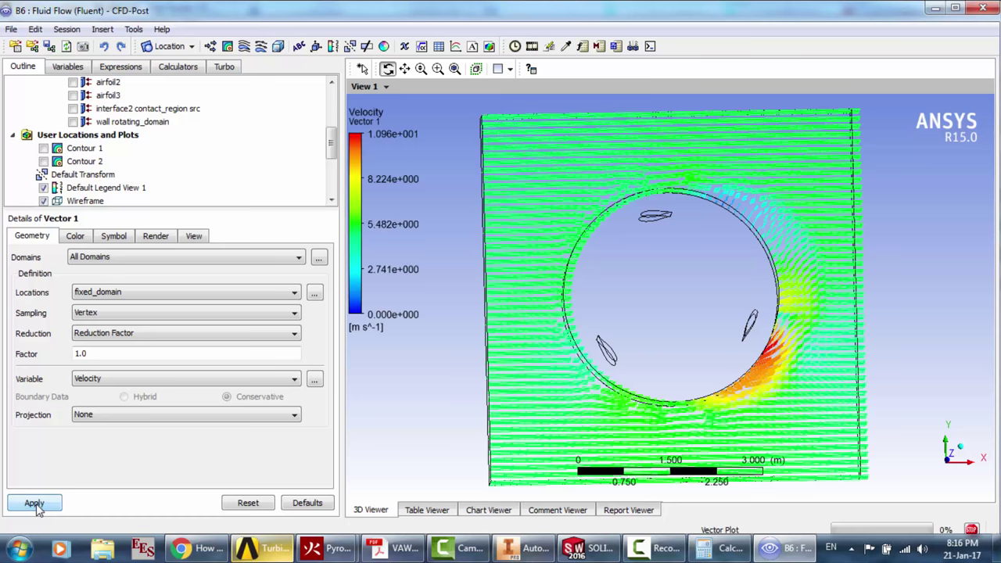
# Insert Vector 2 showing Velocity on the rotating_domain location
pyautogui.click(211, 47)
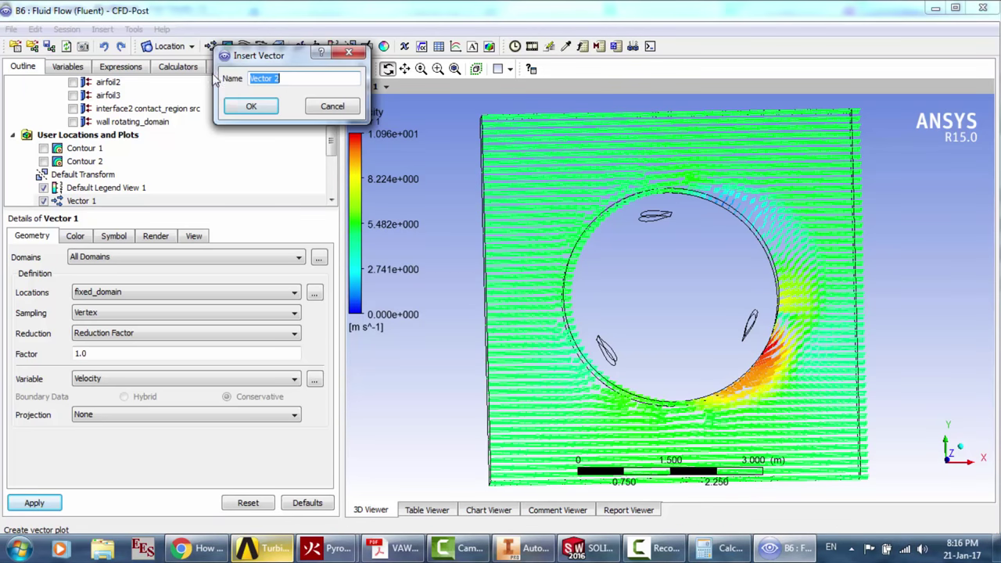
pyautogui.click(258, 104)
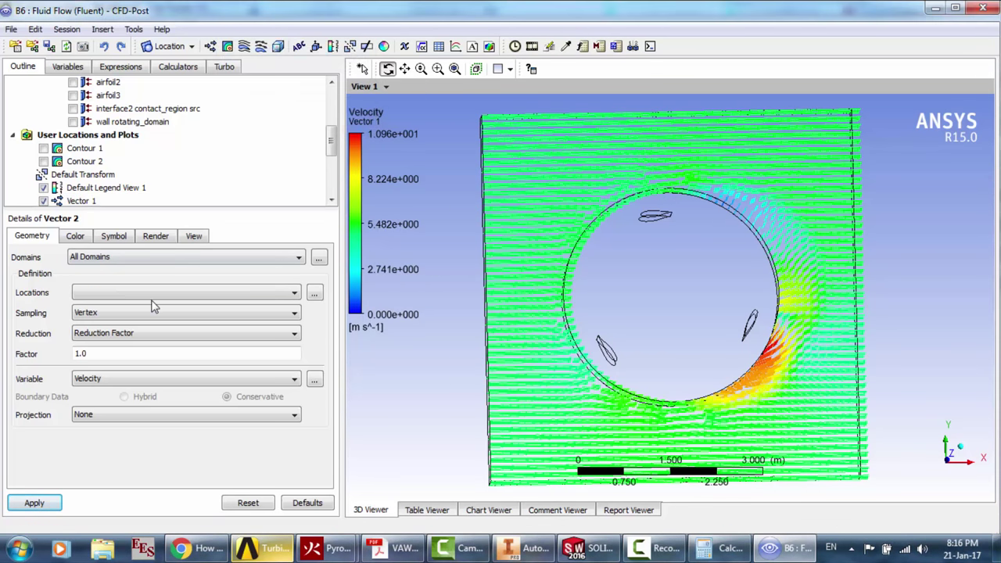
pyautogui.click(93, 292)
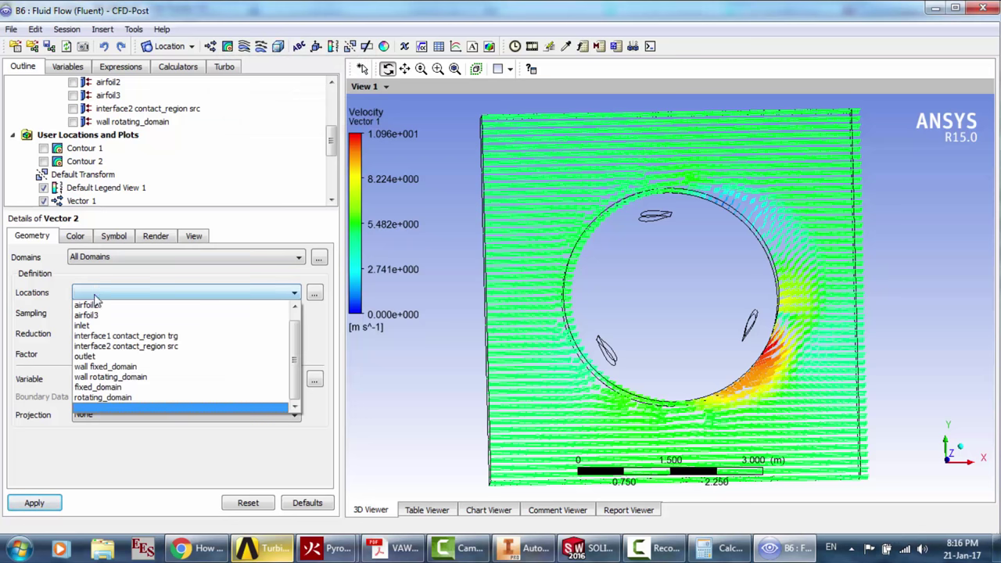
pyautogui.click(111, 399)
pyautogui.click(46, 506)
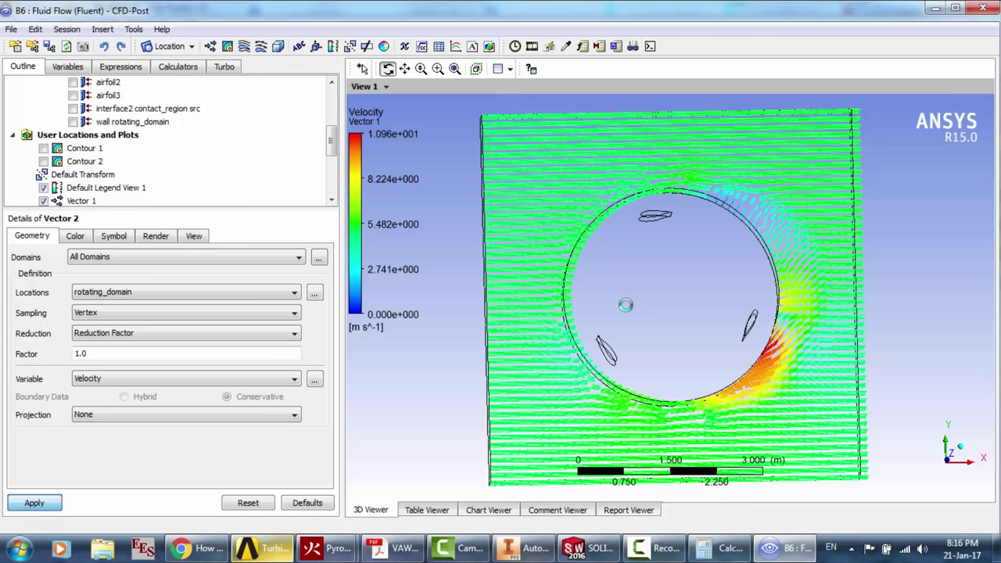
pyautogui.click(33, 503)
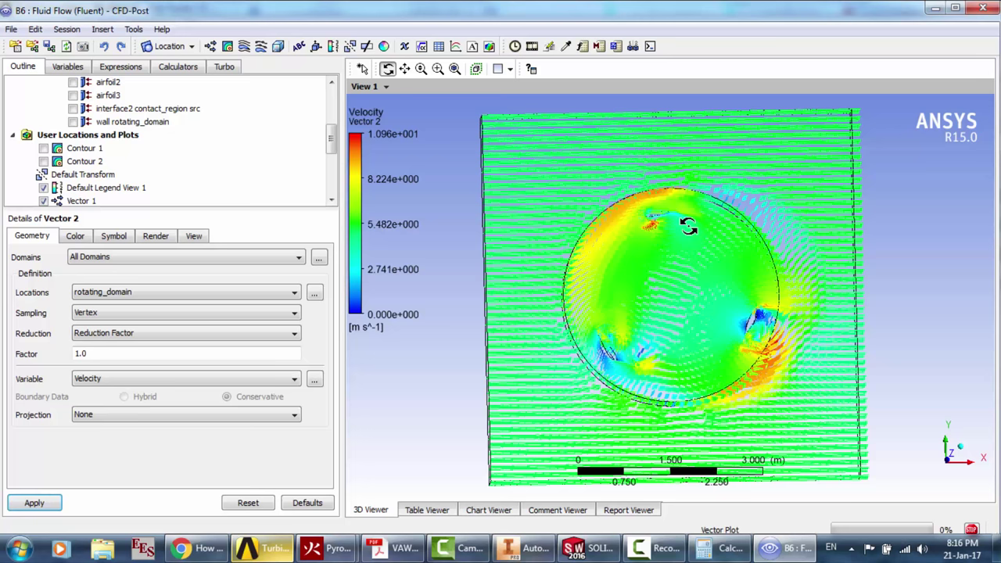
# Switch Vector 2's reduction to Max Number of Points, trying 100 and 1000 points before applying 10000
pyautogui.moveTo(688, 226); pyautogui.dragTo(676, 237)
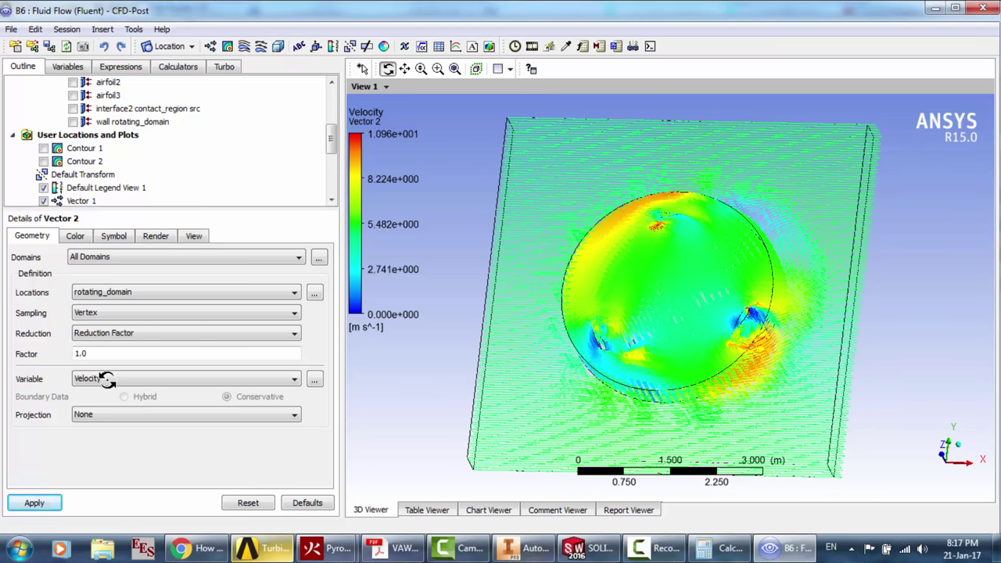
pyautogui.click(100, 336)
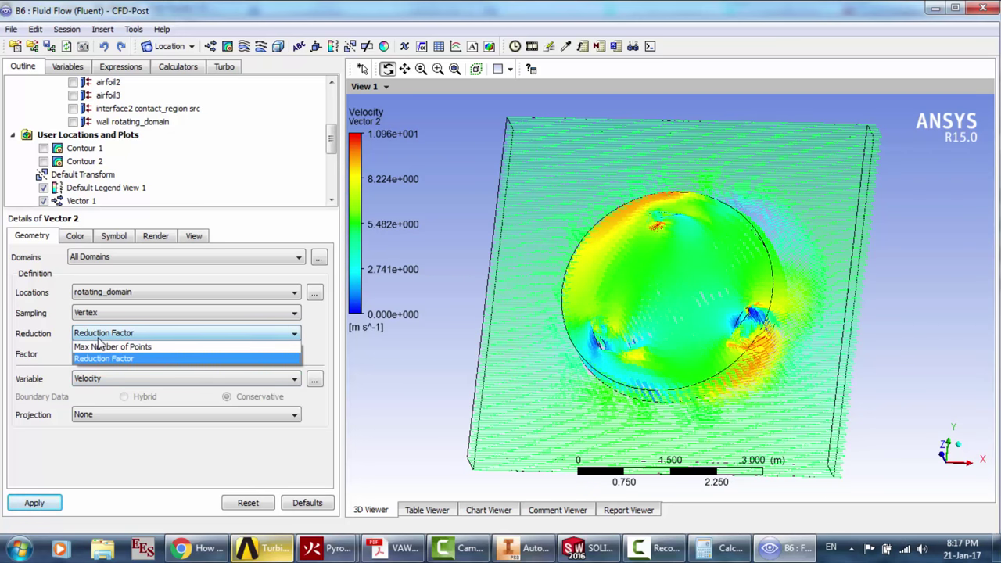
pyautogui.click(100, 344)
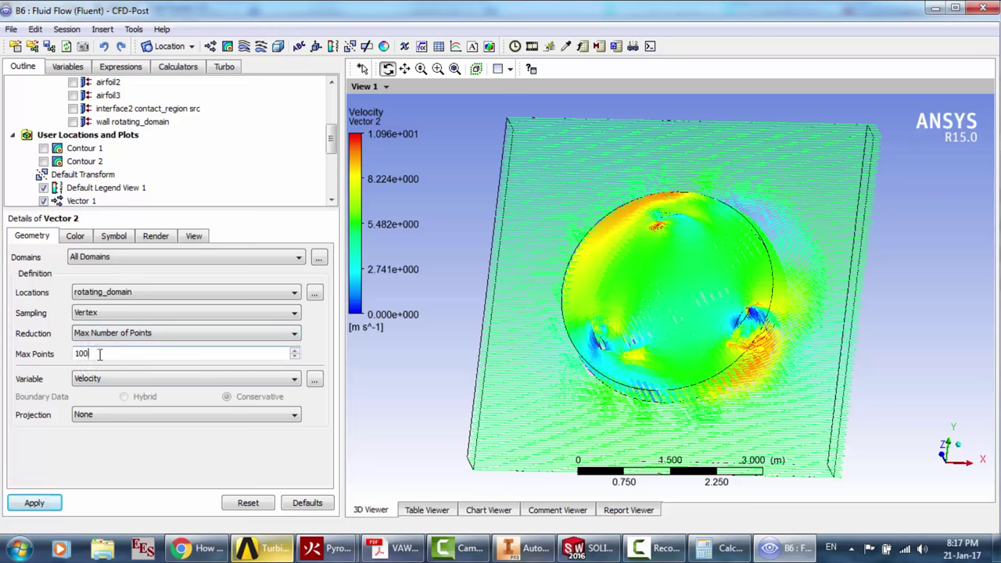
pyautogui.click(33, 504)
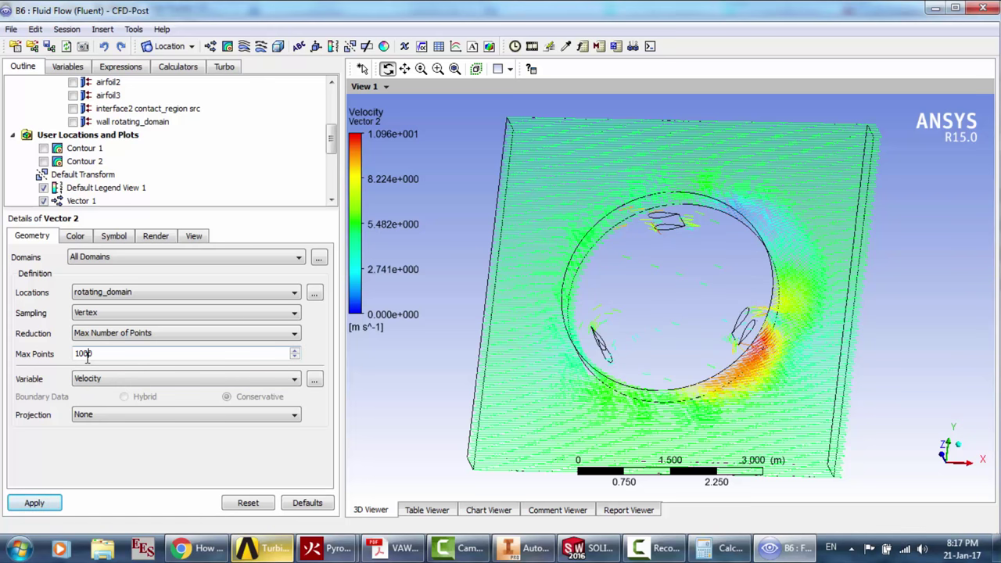
pyautogui.click(38, 503)
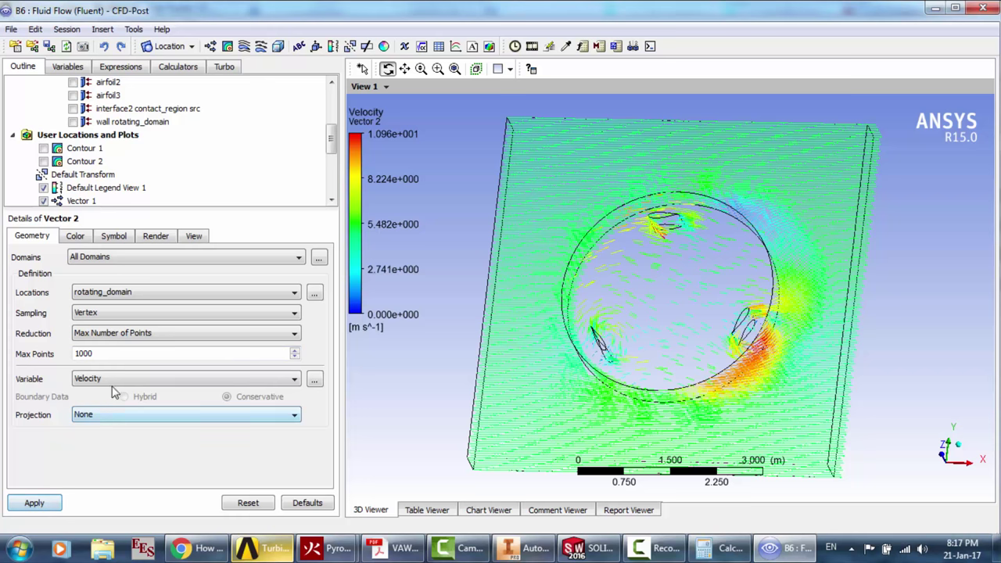
pyautogui.click(98, 353)
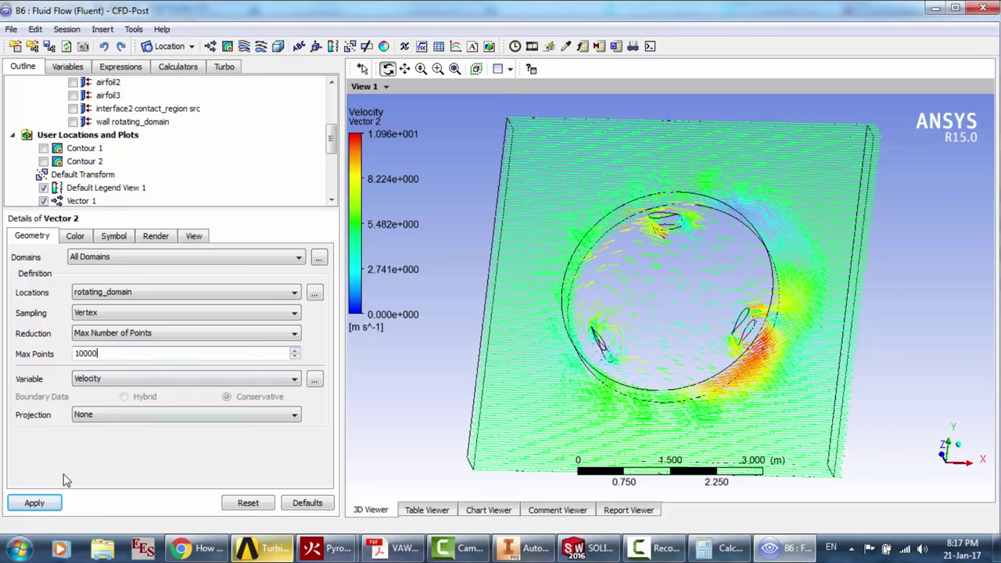
pyautogui.click(55, 502)
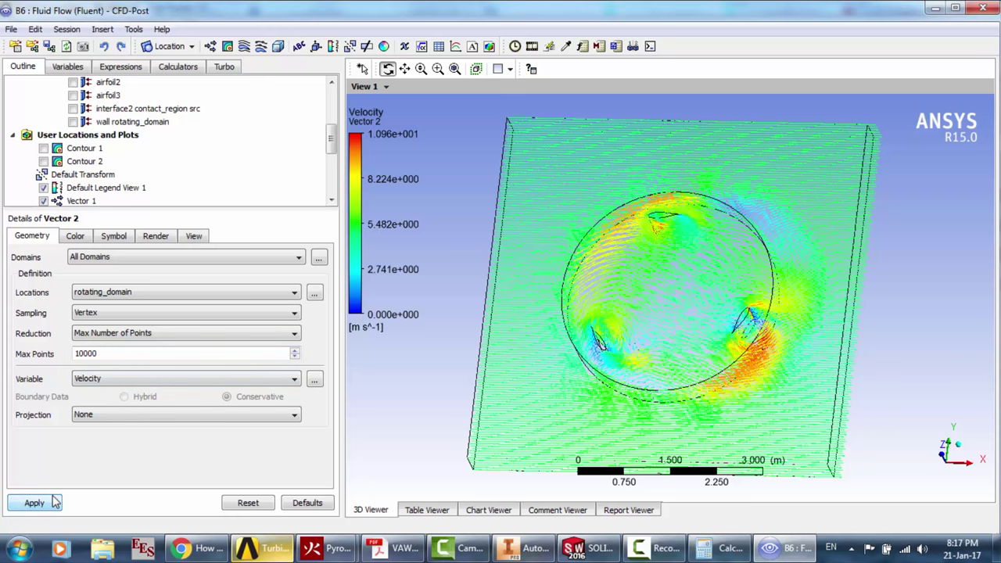
# Examine the velocity vectors around the rotor's upper airfoil up close and across the whole domain from several angles
pyautogui.moveTo(674, 256); pyautogui.dragTo(663, 249)
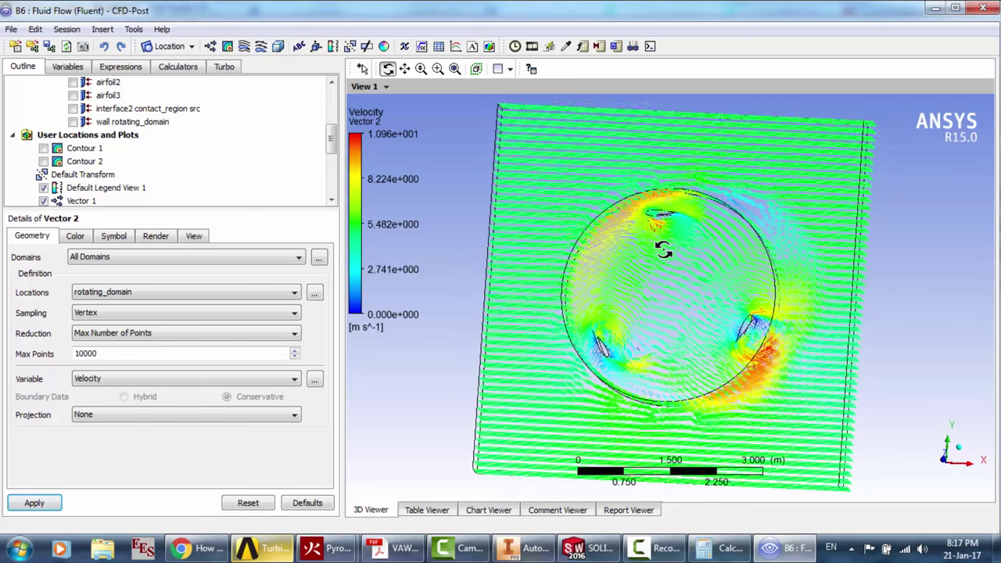
pyautogui.scroll(5, 663, 249)
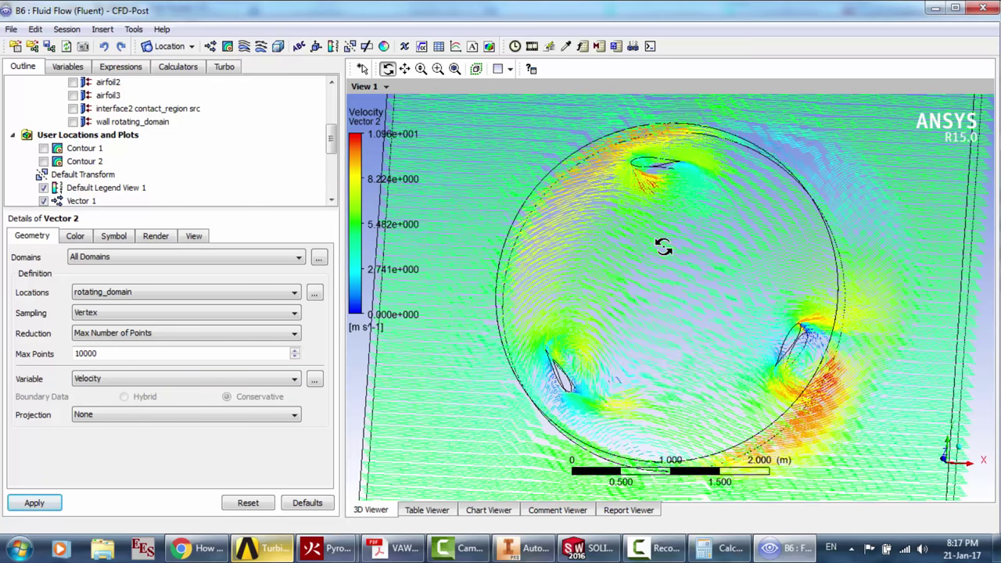
pyautogui.moveTo(665, 148); pyautogui.dragTo(646, 139)
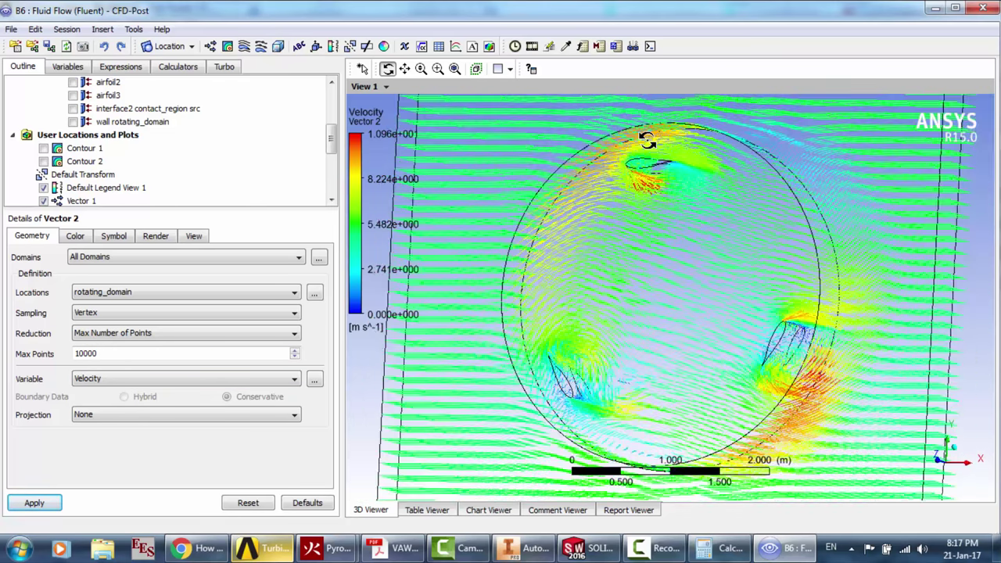
pyautogui.moveTo(699, 308)
pyautogui.mouseDown()
pyautogui.moveTo(737, 297)
pyautogui.moveTo(704, 293)
pyautogui.mouseUp()
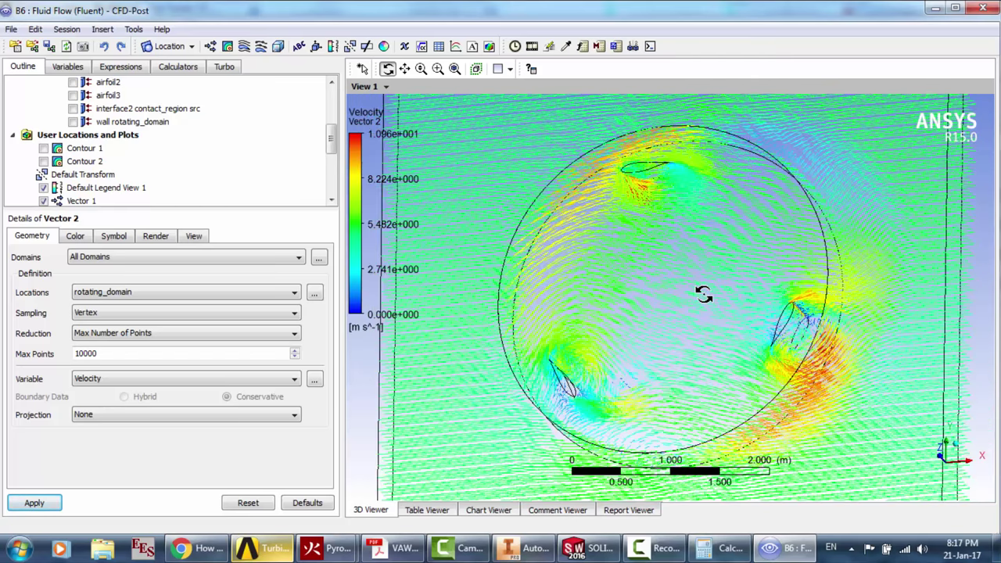
pyautogui.click(404, 69)
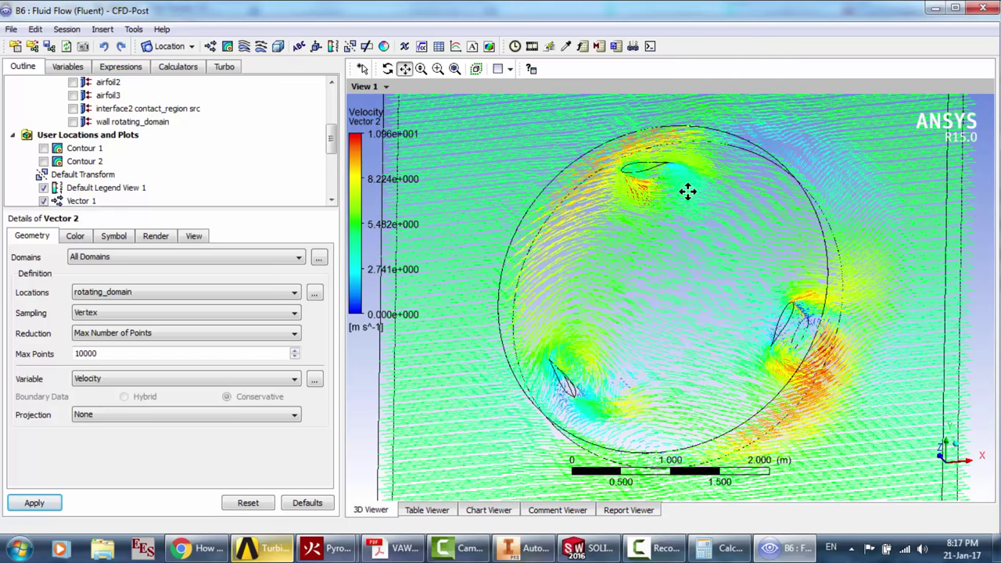
pyautogui.moveTo(687, 191); pyautogui.dragTo(699, 323)
pyautogui.scroll(3, 699, 324)
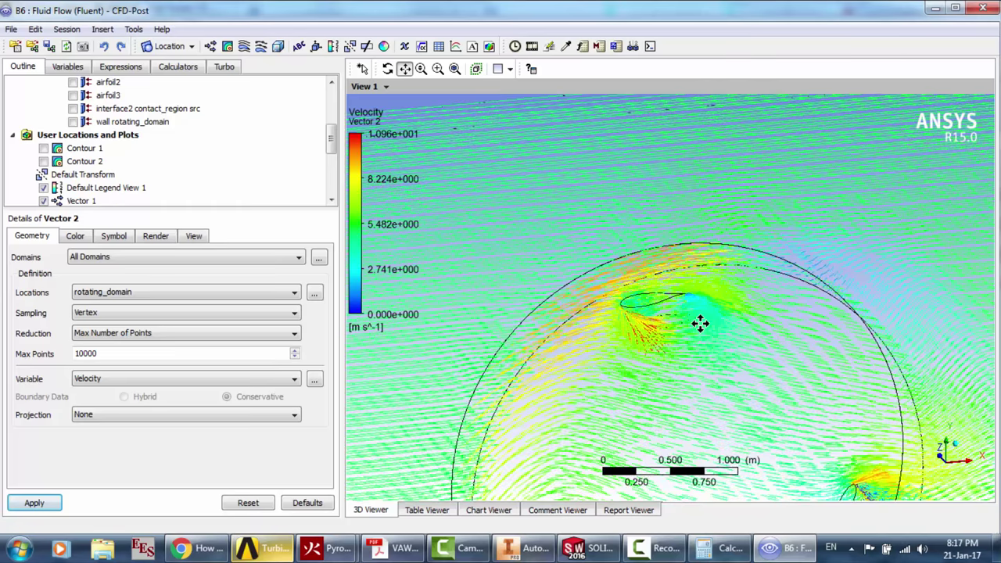
pyautogui.scroll(2, 699, 323)
pyautogui.moveTo(659, 266); pyautogui.dragTo(679, 312)
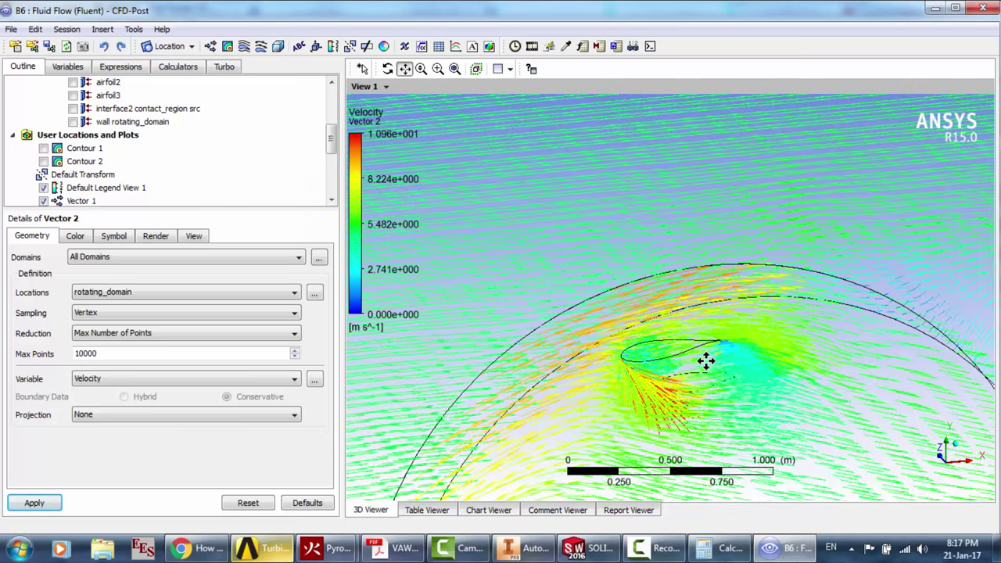
pyautogui.scroll(1, 704, 357)
pyautogui.click(388, 68)
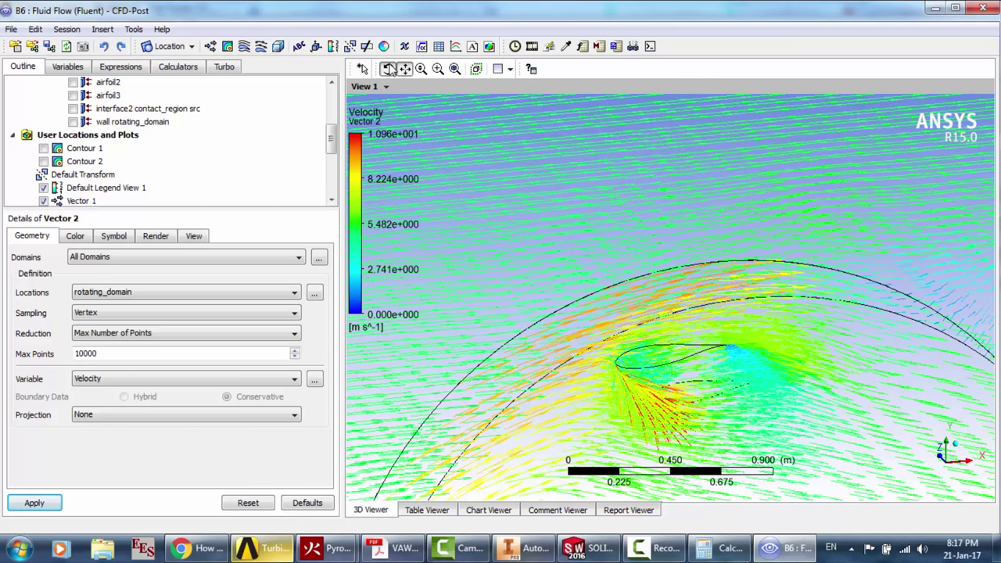
pyautogui.moveTo(855, 355); pyautogui.dragTo(784, 373)
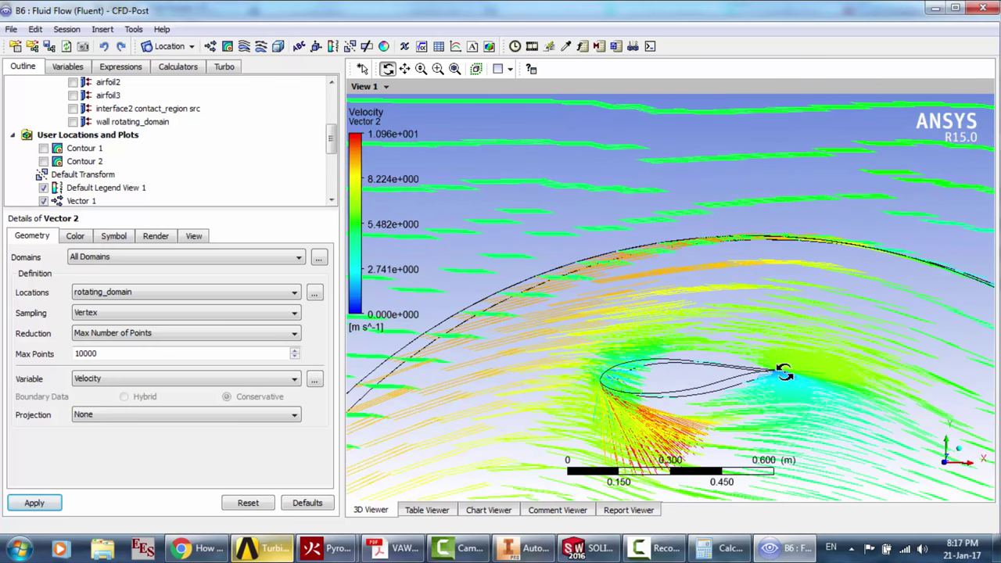
pyautogui.moveTo(731, 355); pyautogui.dragTo(682, 428)
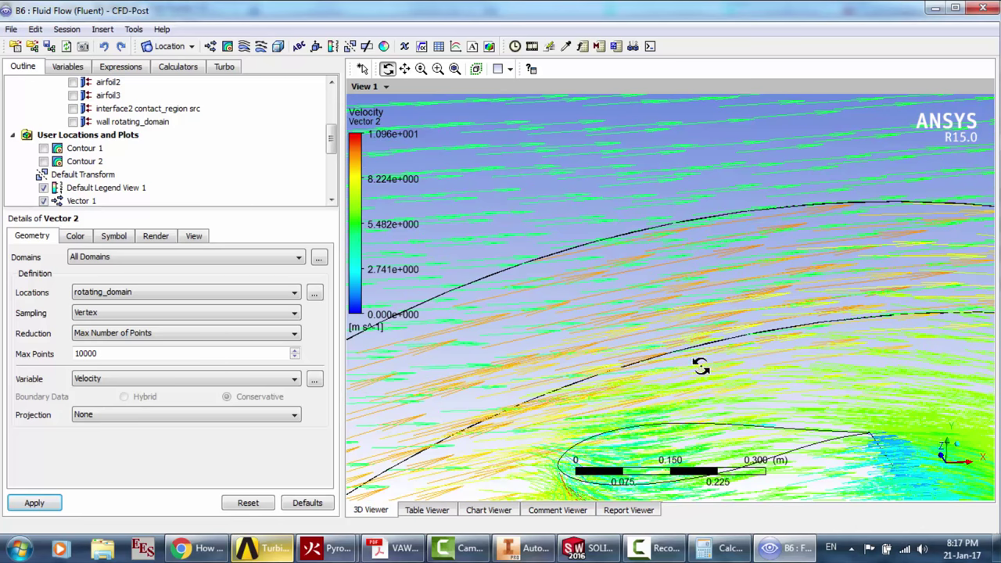
pyautogui.moveTo(700, 367); pyautogui.dragTo(759, 436)
pyautogui.press('r')
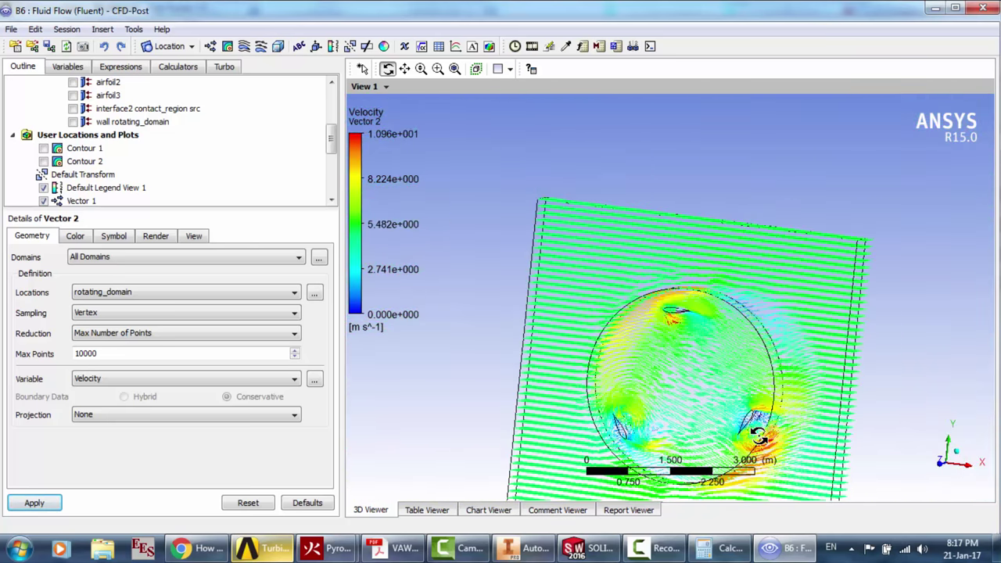
pyautogui.moveTo(749, 384); pyautogui.dragTo(755, 319)
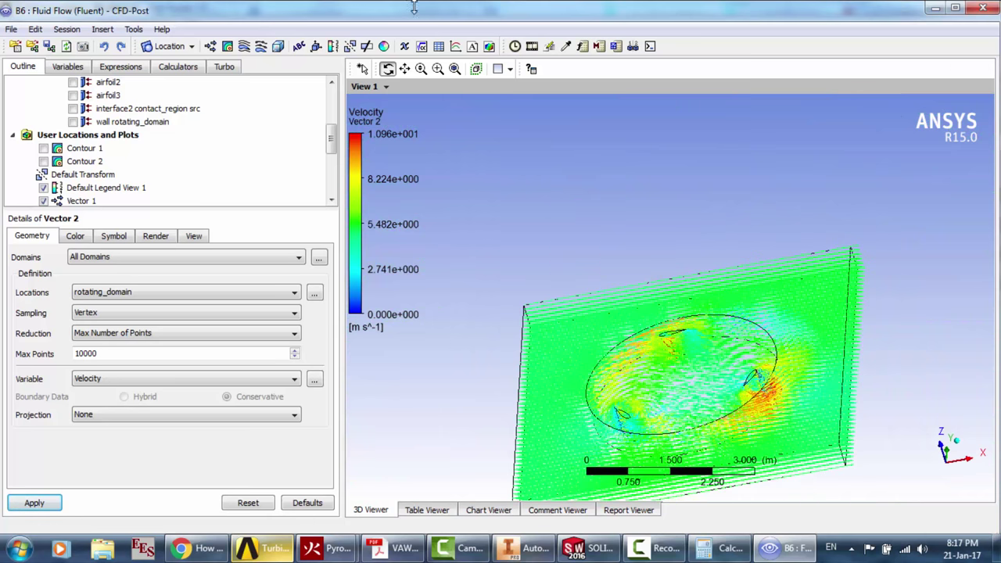
# Review the list of solved timesteps, and play a quick animation of the Timesteps, stopping it partway
pyautogui.click(515, 46)
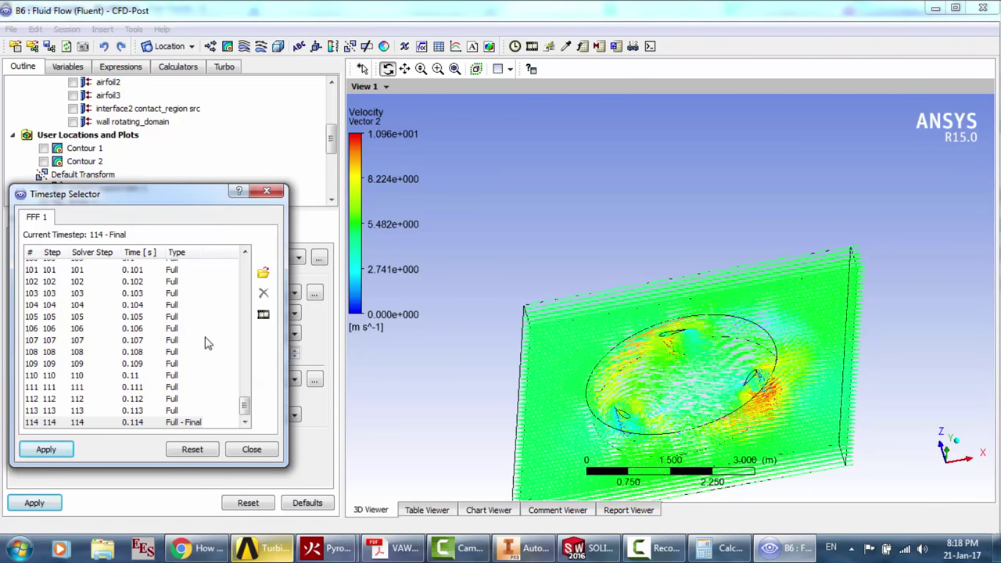
pyautogui.click(251, 449)
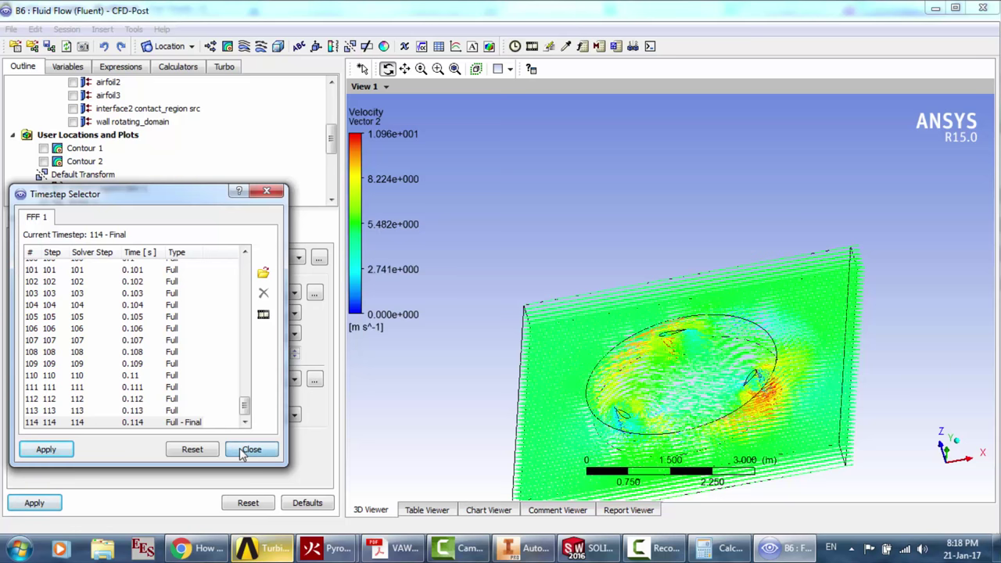
pyautogui.click(531, 46)
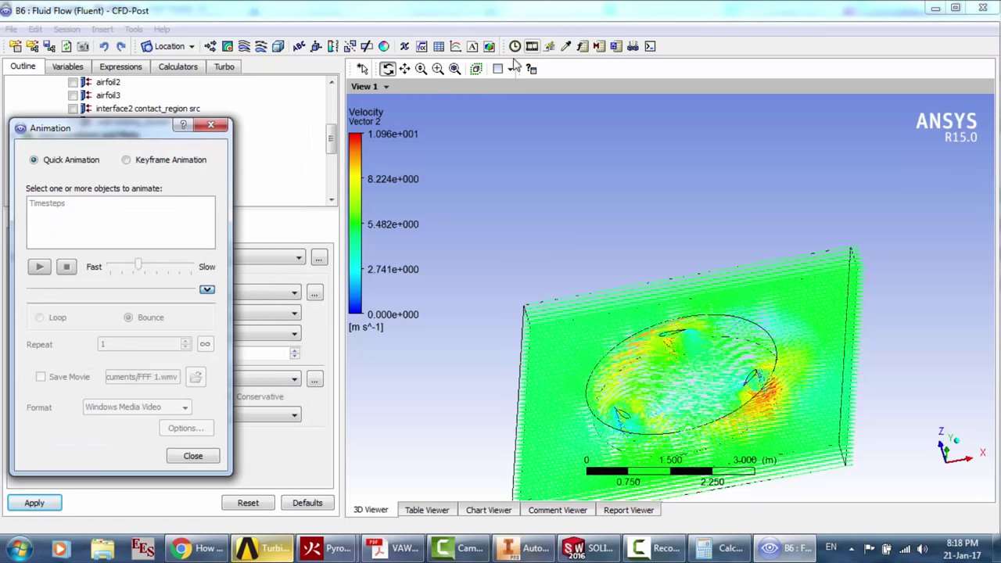
pyautogui.click(60, 216)
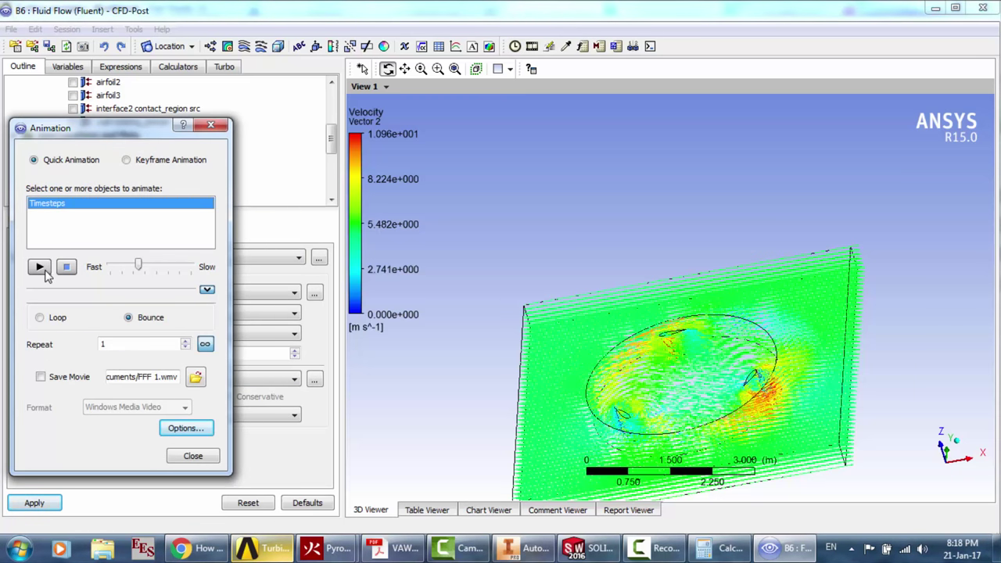
pyautogui.click(40, 268)
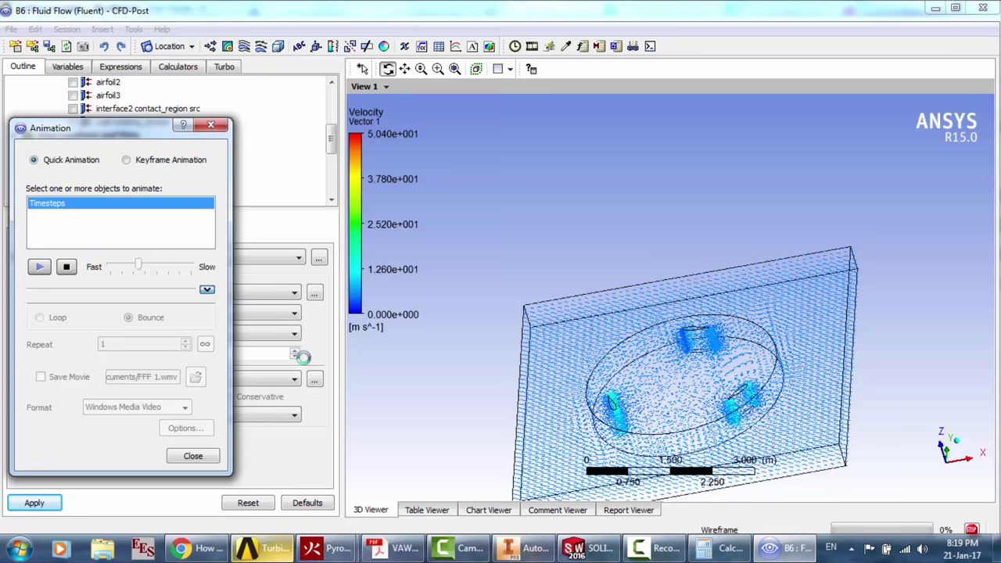
pyautogui.click(66, 266)
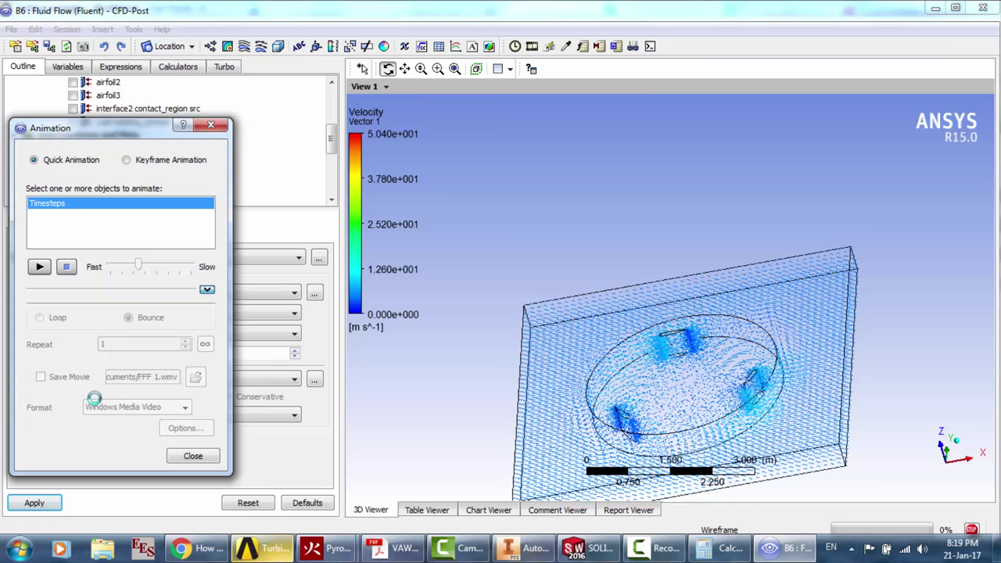
# Turn on movie saving for the Timesteps quick animation and close the animation settings
pyautogui.click(41, 377)
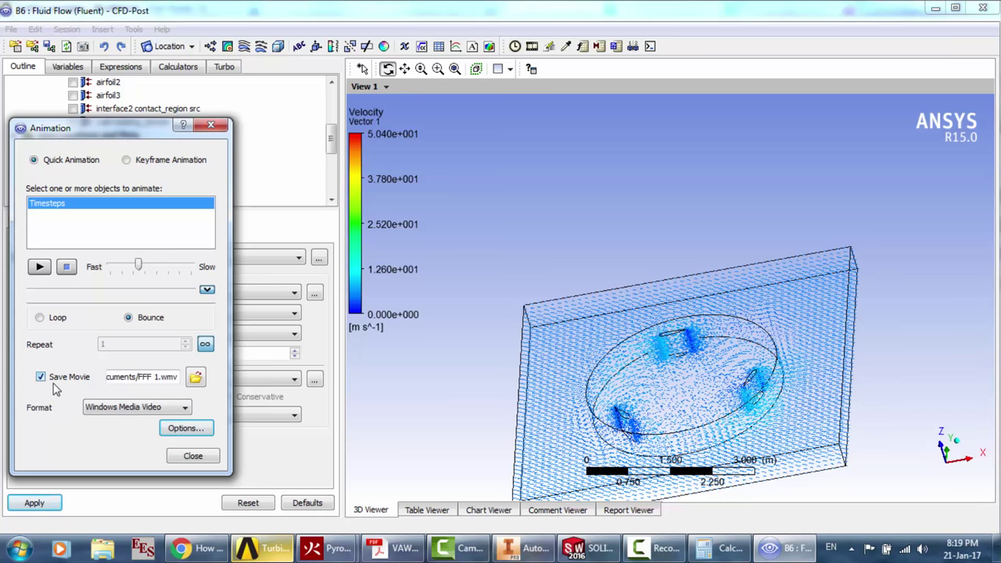
pyautogui.click(193, 457)
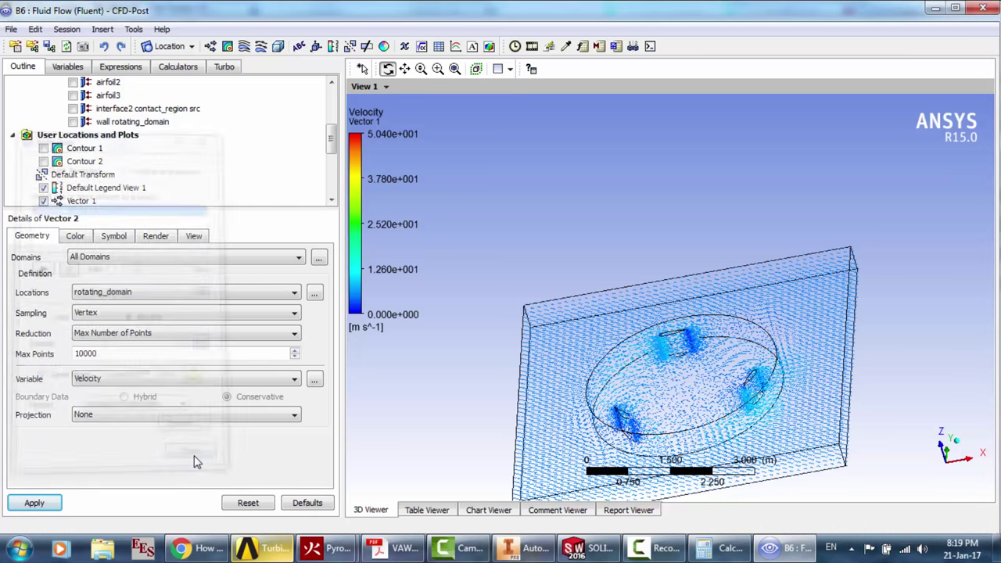
# Hide the Vector 1 and Vector 2 plots so that only the wireframe is displayed
pyautogui.click(43, 200)
pyautogui.scroll(-1, 45, 205)
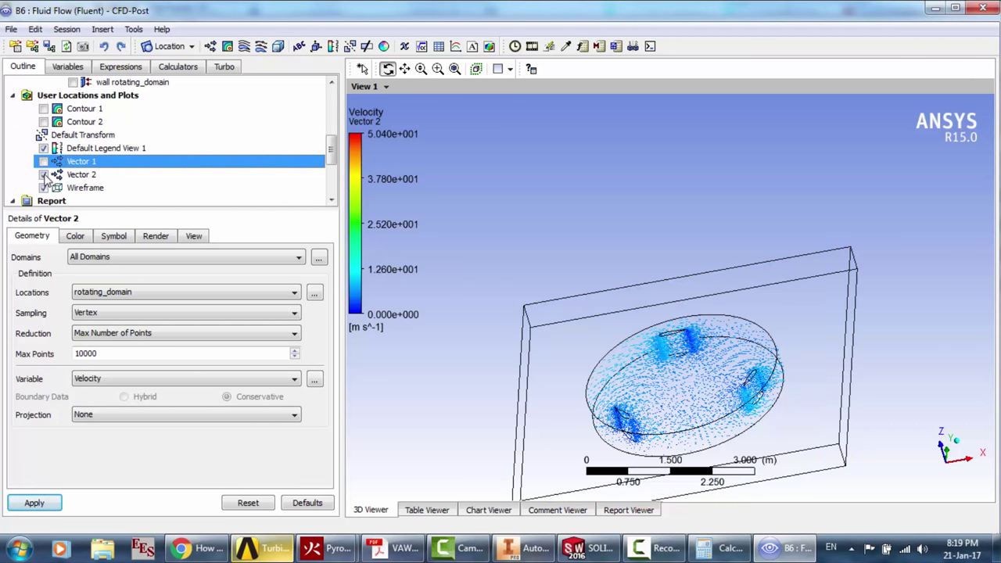
pyautogui.click(43, 174)
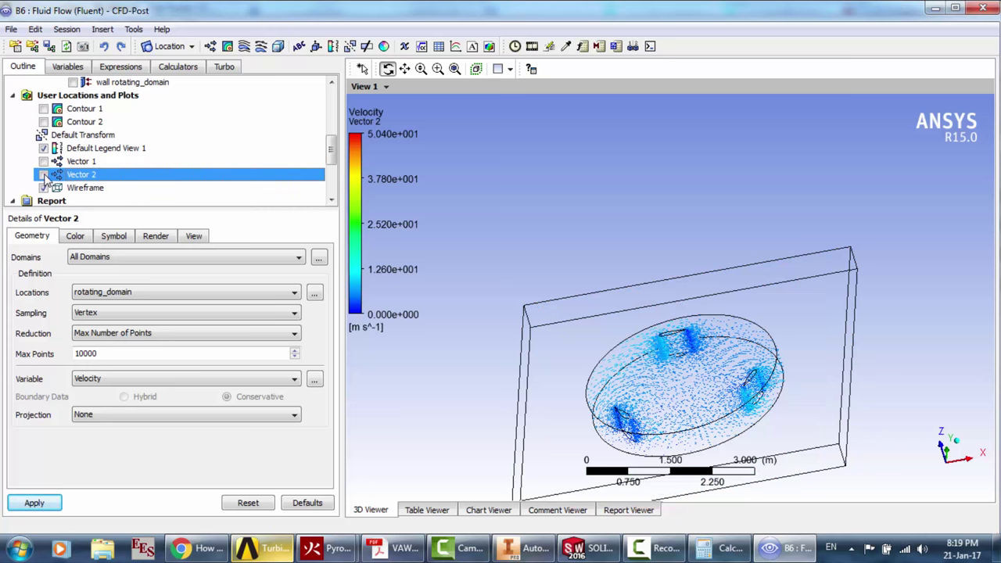
# Insert Streamline 1 as 3D velocity streamlines starting from fixed_domain, with a maximum of 250 points
pyautogui.click(245, 46)
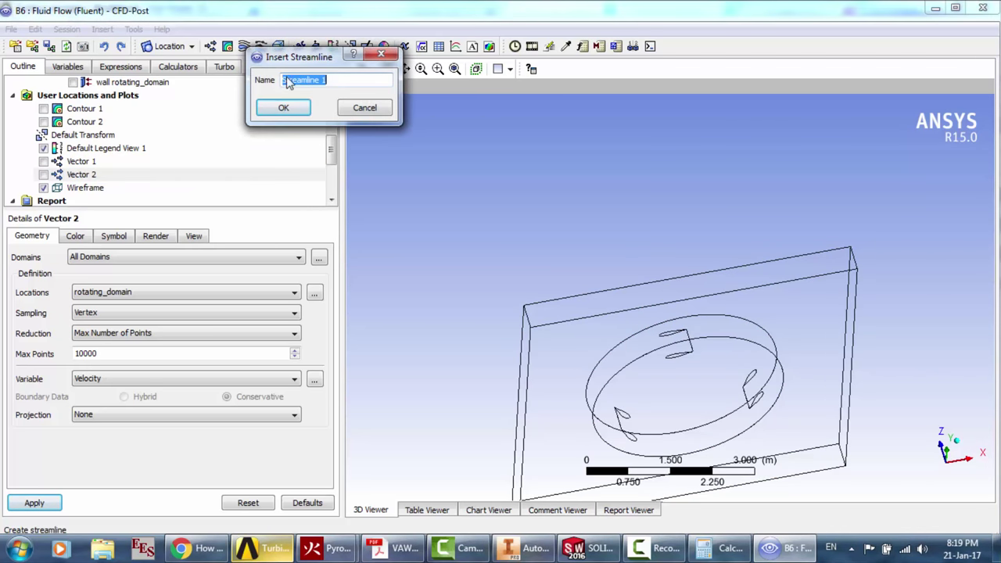
pyautogui.click(283, 108)
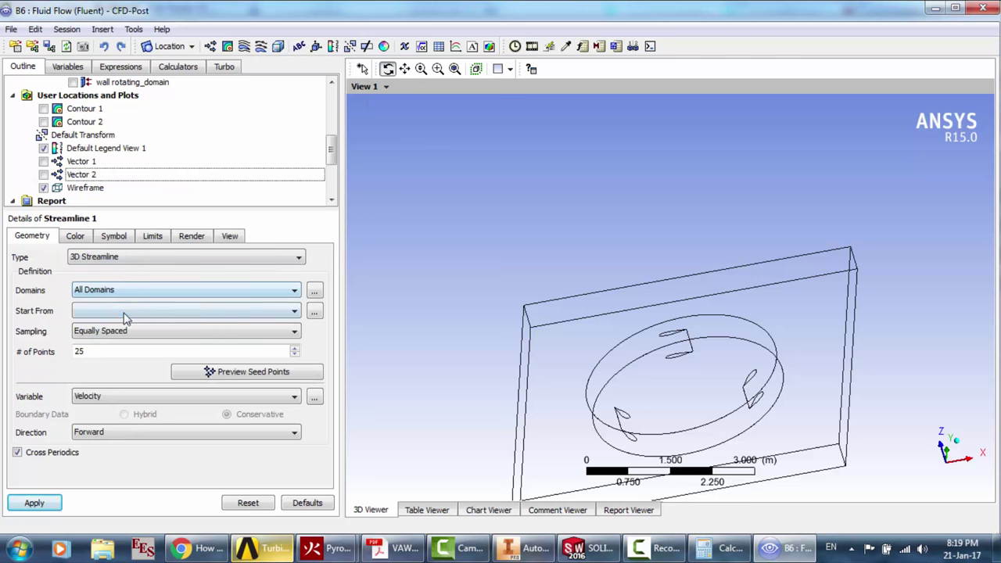
pyautogui.click(125, 311)
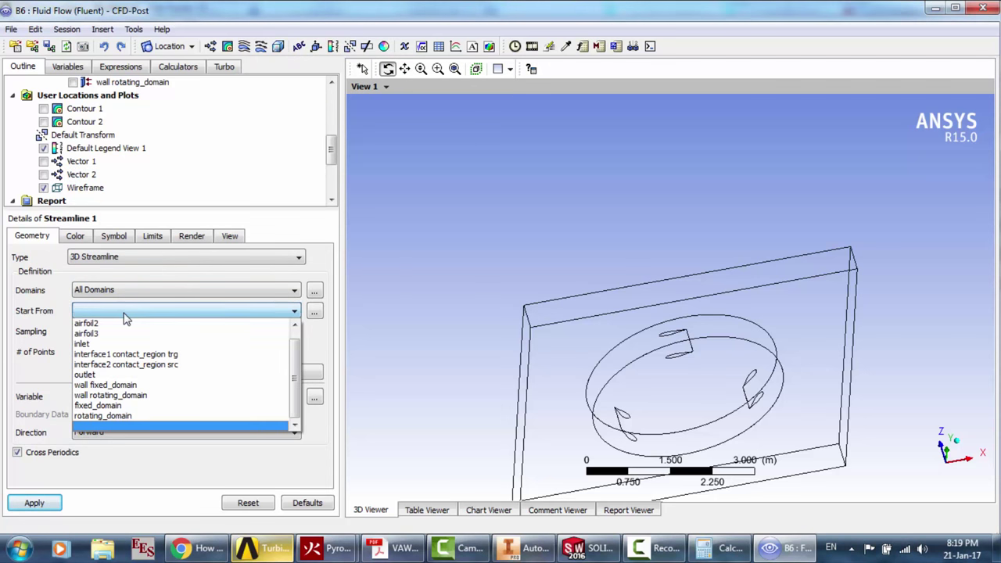
pyautogui.click(132, 406)
pyautogui.click(95, 371)
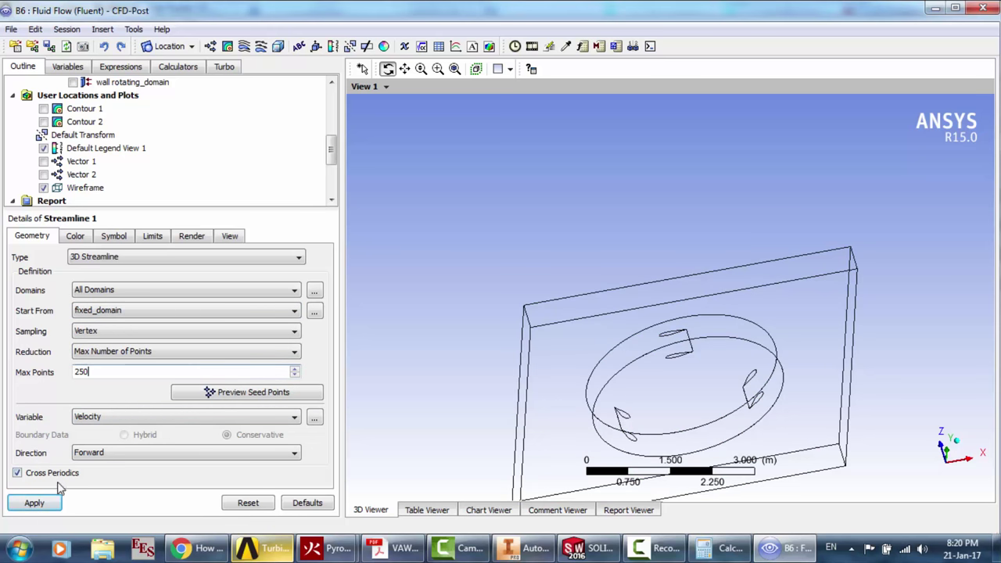
pyautogui.click(35, 502)
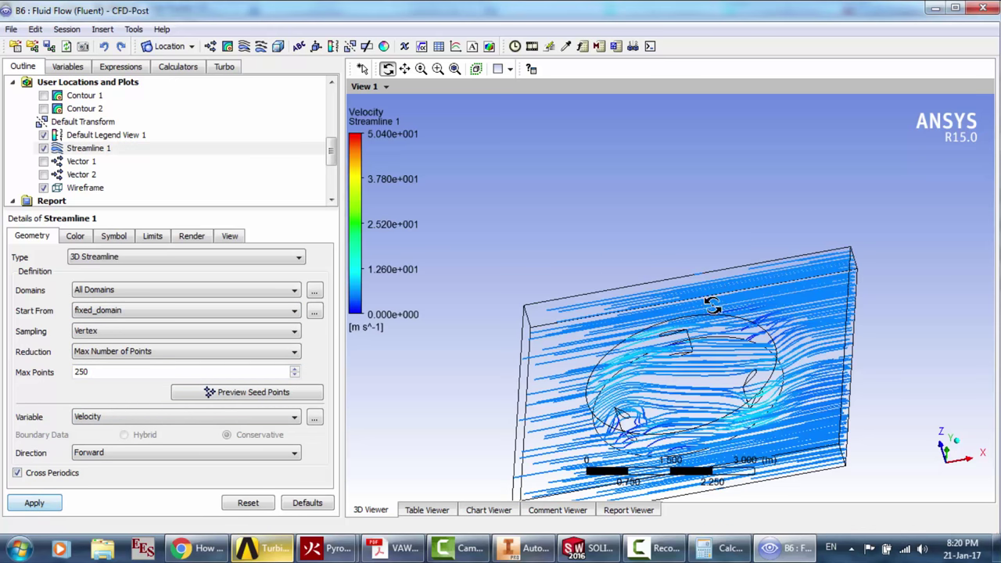
pyautogui.moveTo(679, 317); pyautogui.dragTo(696, 356)
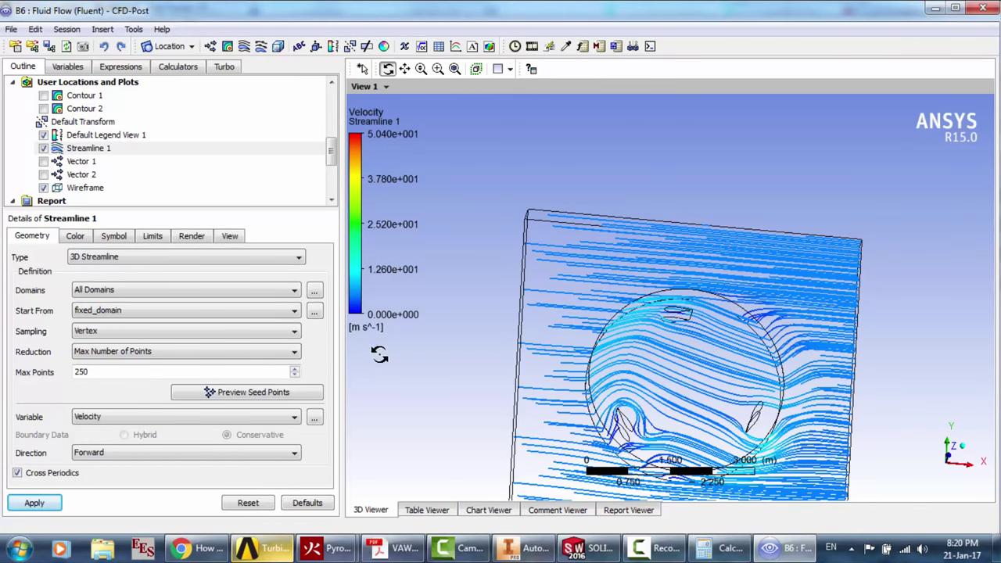
# Insert Streamline 2 as 3D velocity streamlines starting from rotating_domain, with a maximum of 250 points
pyautogui.click(244, 46)
pyautogui.click(280, 105)
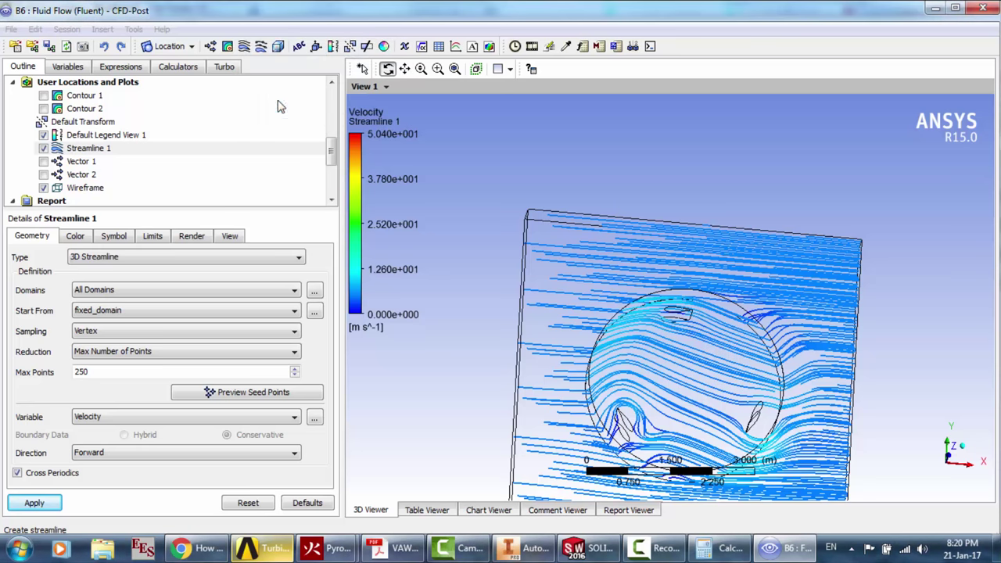
pyautogui.click(115, 312)
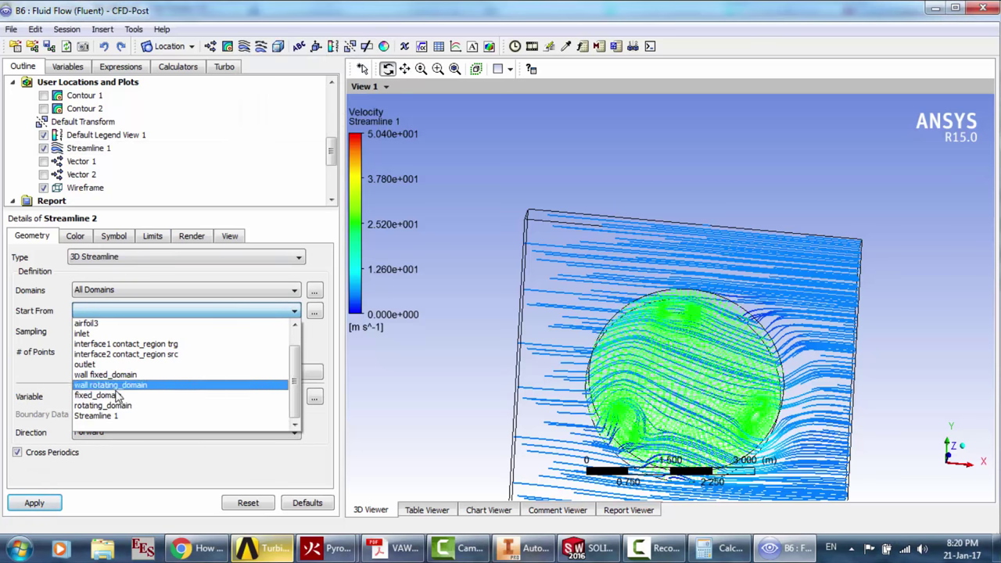
pyautogui.click(117, 406)
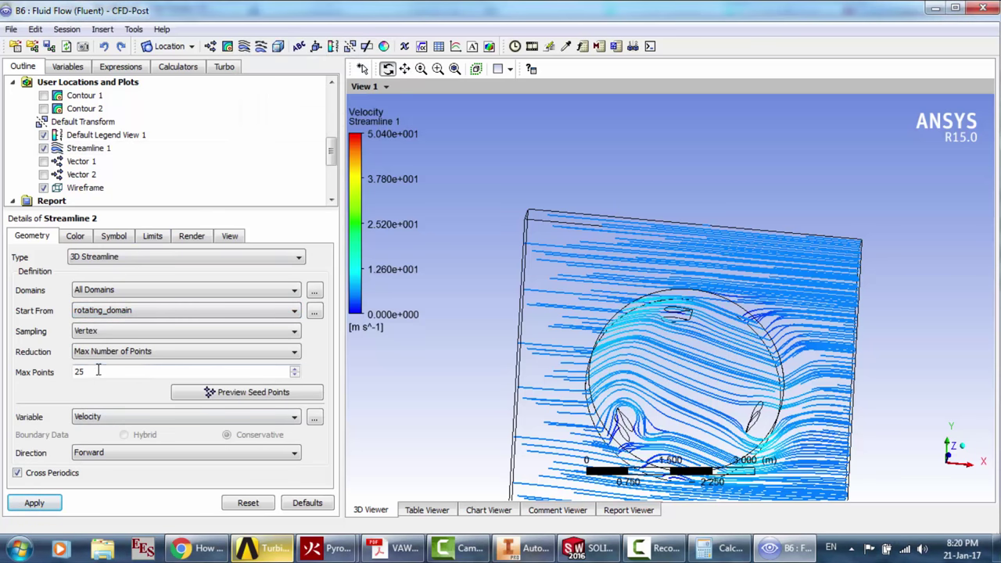
pyautogui.click(34, 503)
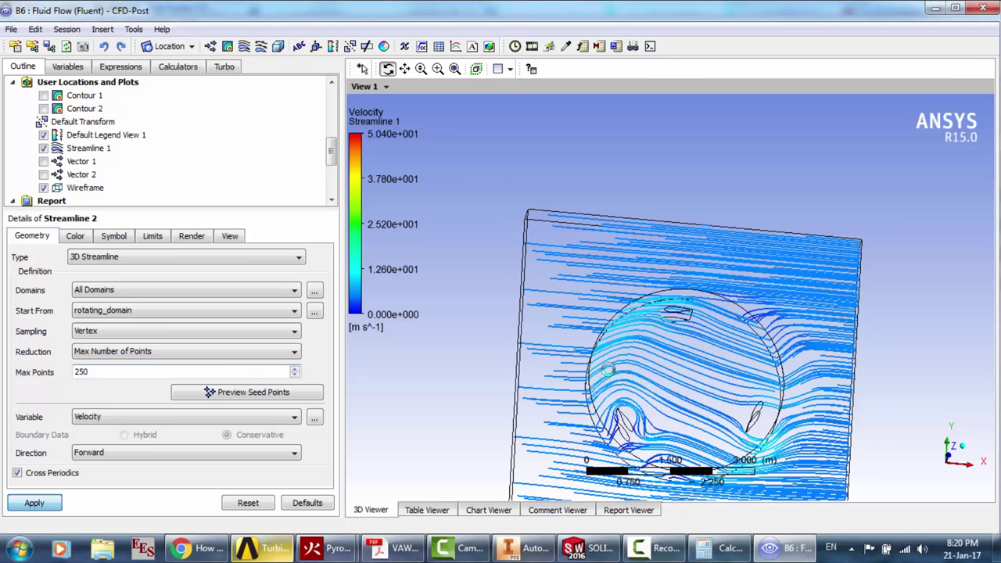
# Examine the velocity streamlines around the upper airfoil up close and across the whole domain from several angles
pyautogui.moveTo(695, 356); pyautogui.dragTo(677, 377)
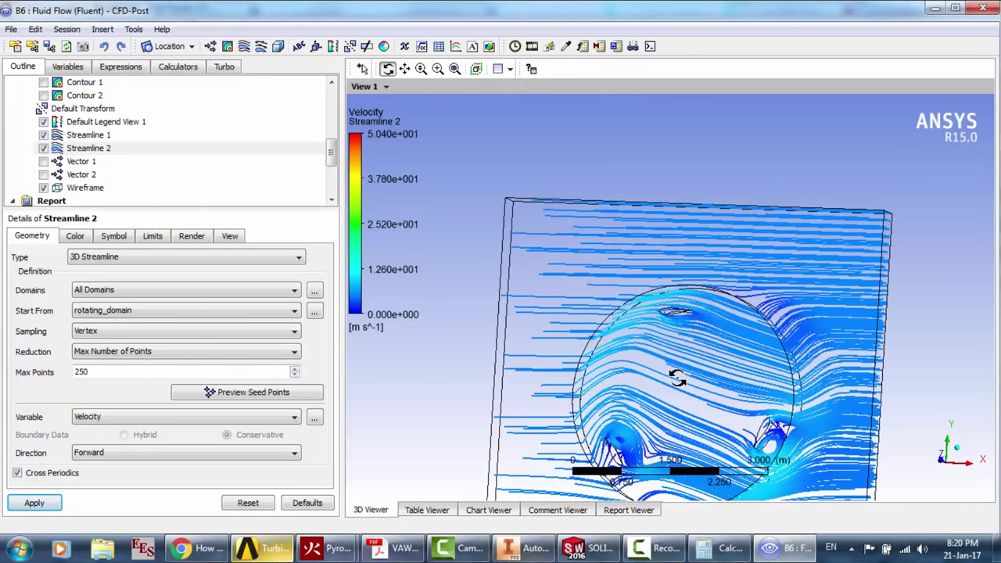
pyautogui.scroll(6, 677, 377)
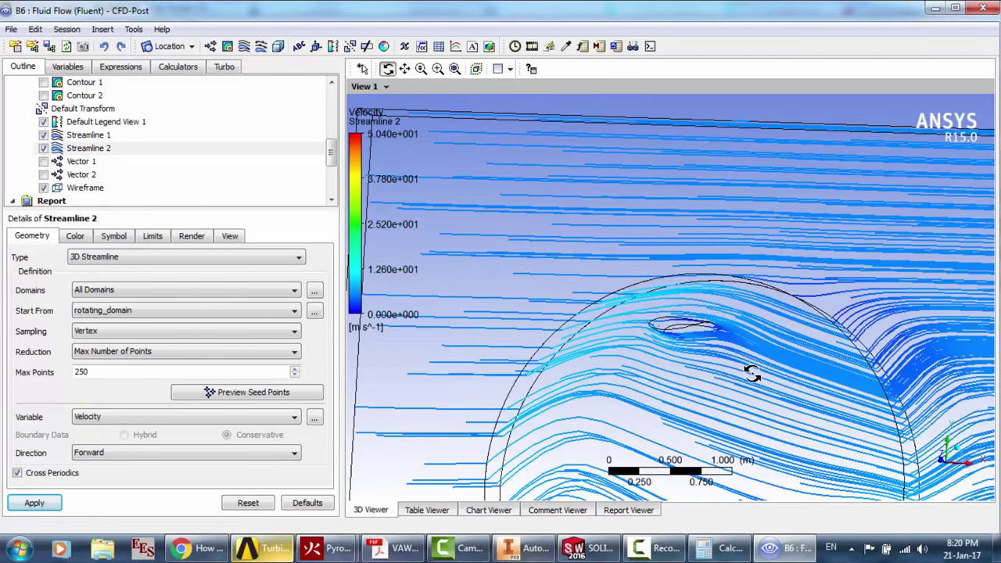
pyautogui.moveTo(751, 373); pyautogui.dragTo(703, 286)
pyautogui.moveTo(700, 219); pyautogui.dragTo(766, 189)
pyautogui.press('r')
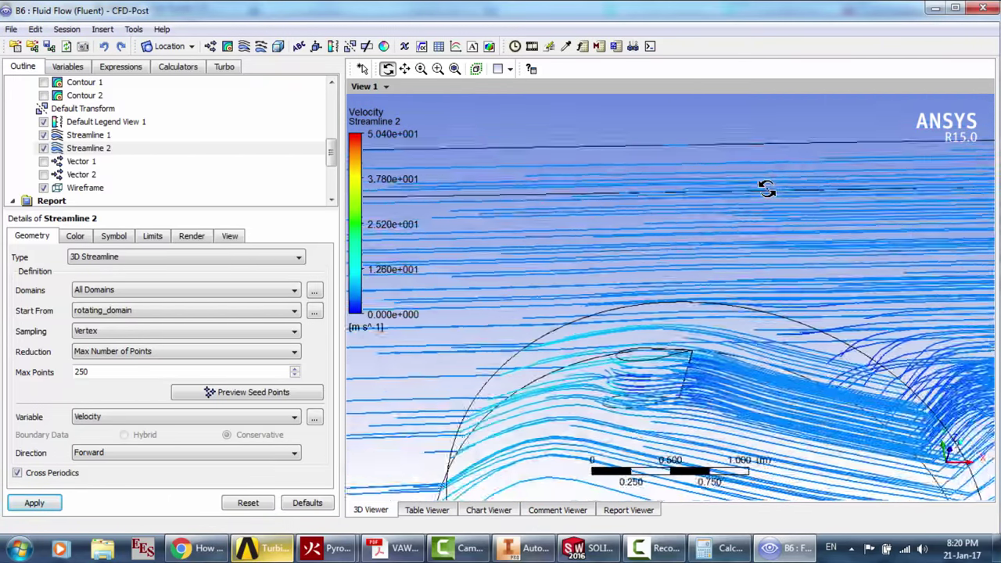
pyautogui.moveTo(819, 425); pyautogui.dragTo(798, 435)
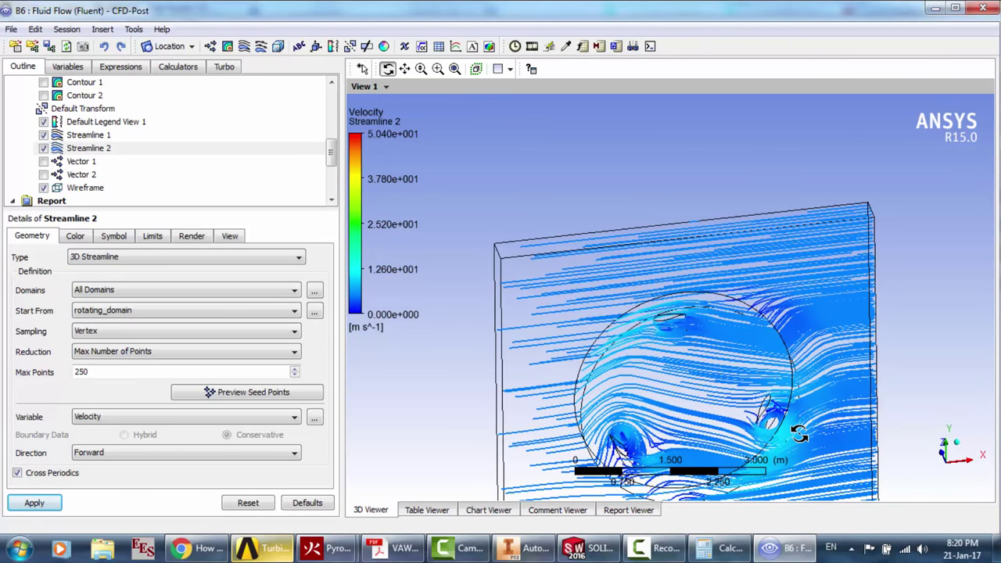
pyautogui.scroll(2, 798, 435)
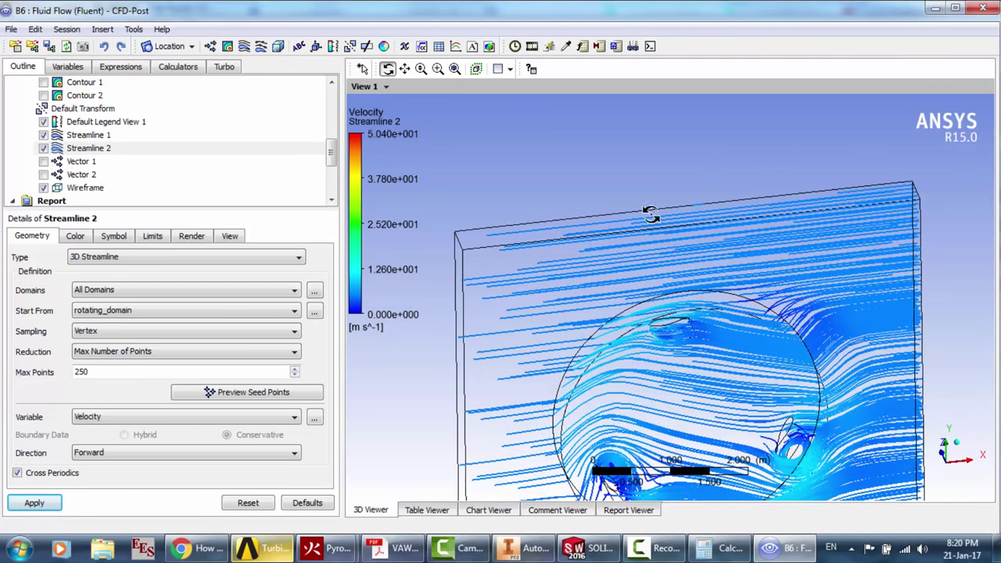
# Check which objects are offered for quick animation, leave the animation settings and close CFD-Post
pyautogui.click(531, 46)
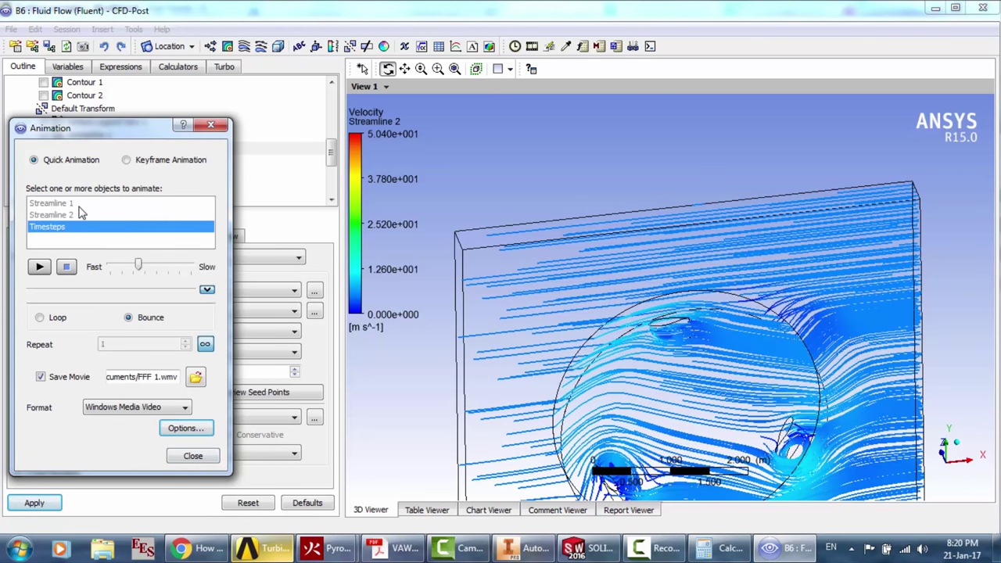
pyautogui.click(194, 456)
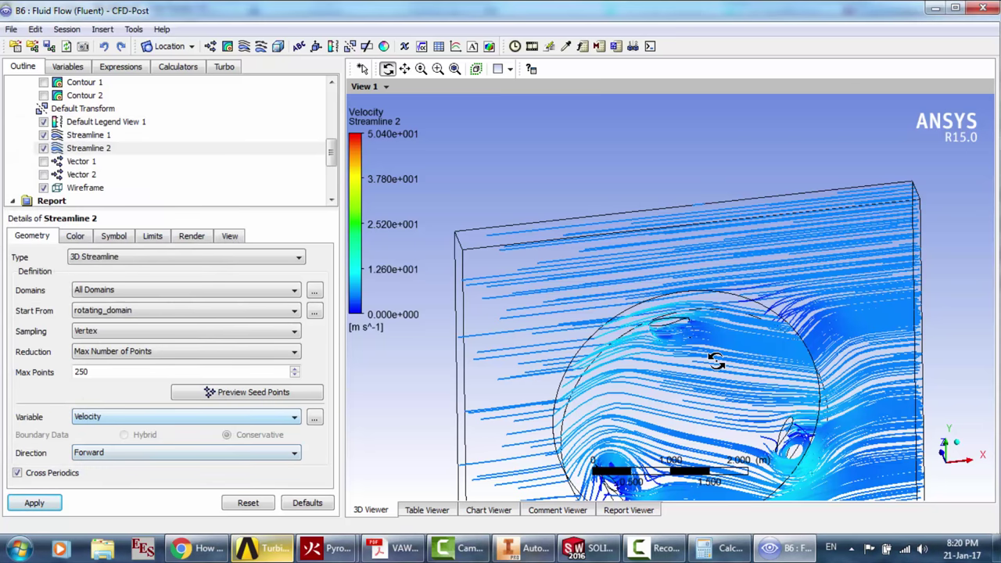
pyautogui.click(984, 8)
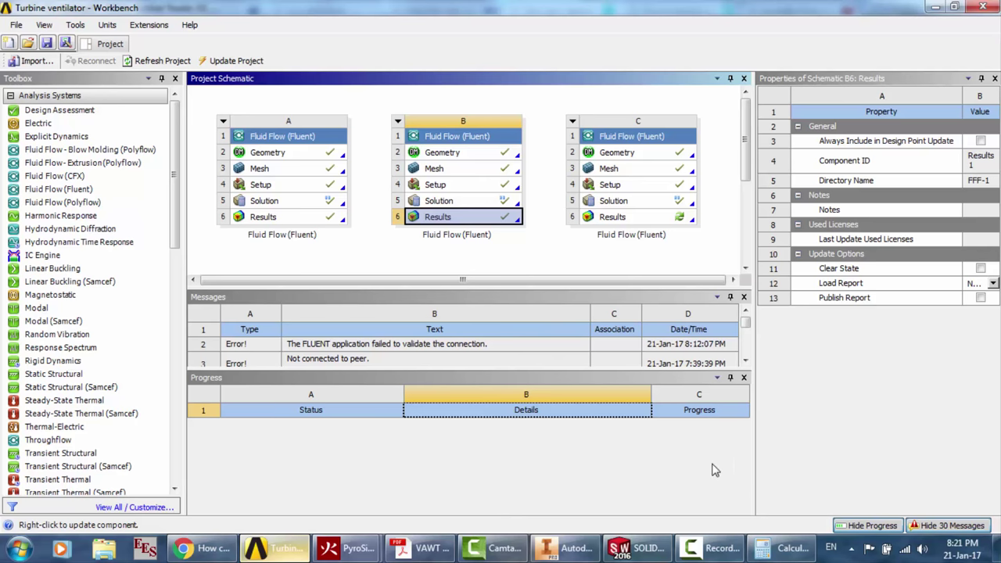
pyautogui.click(708, 548)
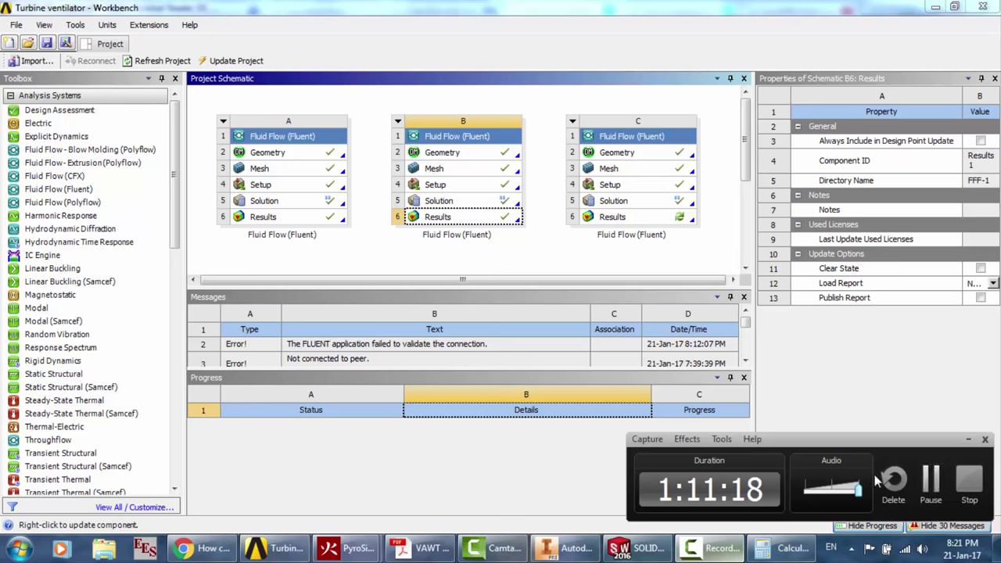
pyautogui.click(936, 477)
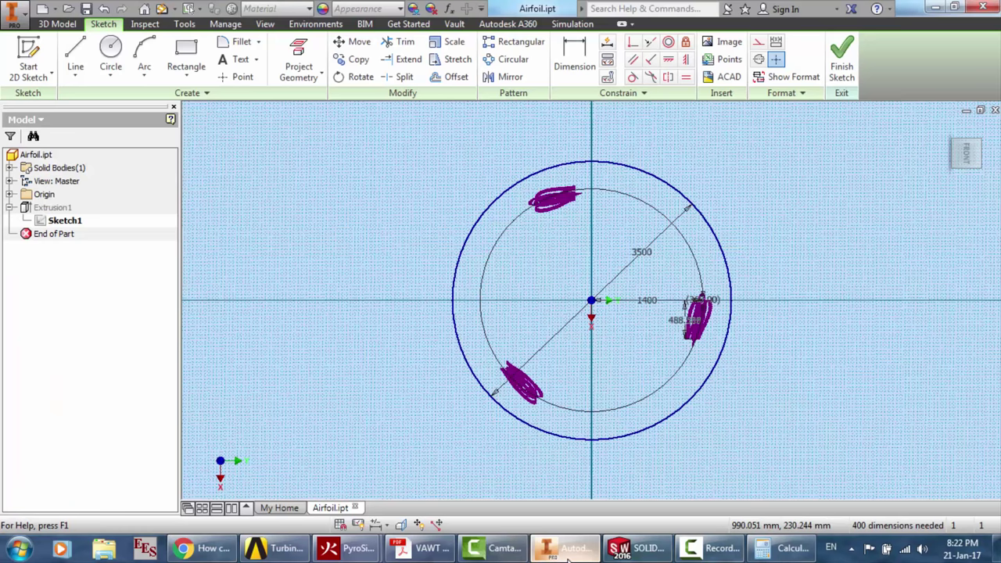
# Switch to Autodesk Inventor, finish editing Sketch1 of Airfoil.ipt and close the program
pyautogui.click(569, 548)
pyautogui.click(846, 66)
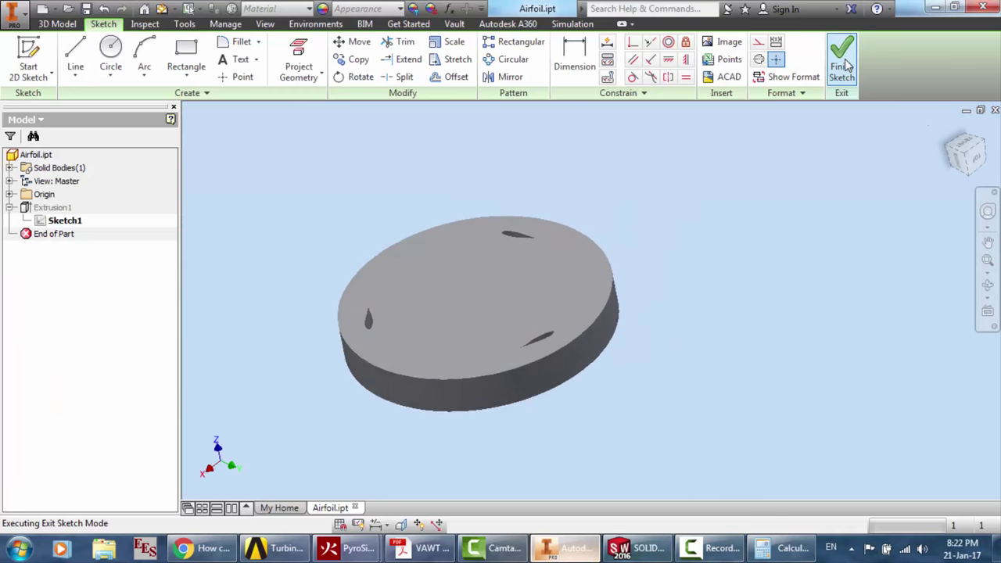
pyautogui.click(982, 7)
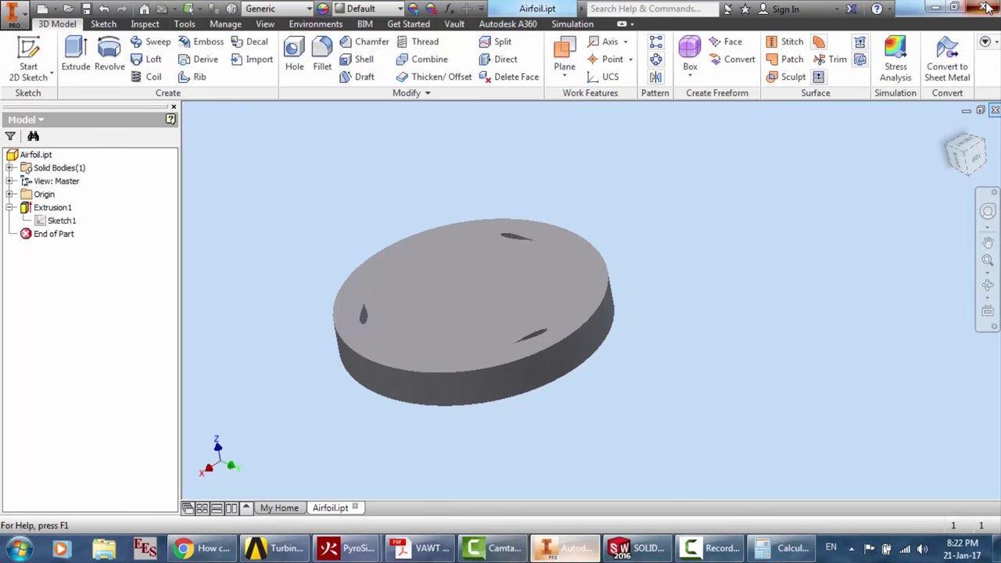
pyautogui.click(472, 303)
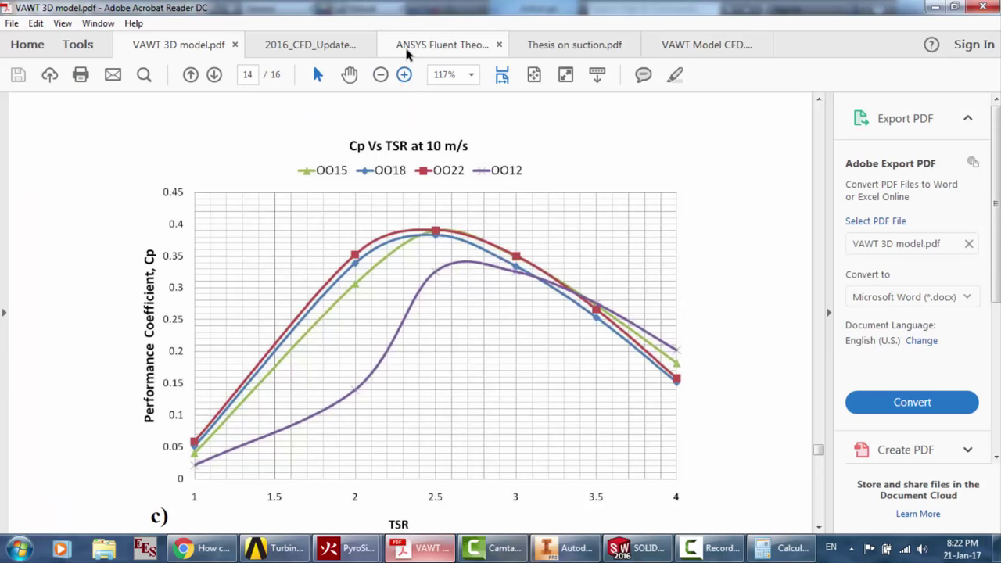
# In Adobe Acrobat Reader, review 2016_CFD_Updated_2.pdf from the turbo ventilator figures back to the title and abstract
pyautogui.click(309, 47)
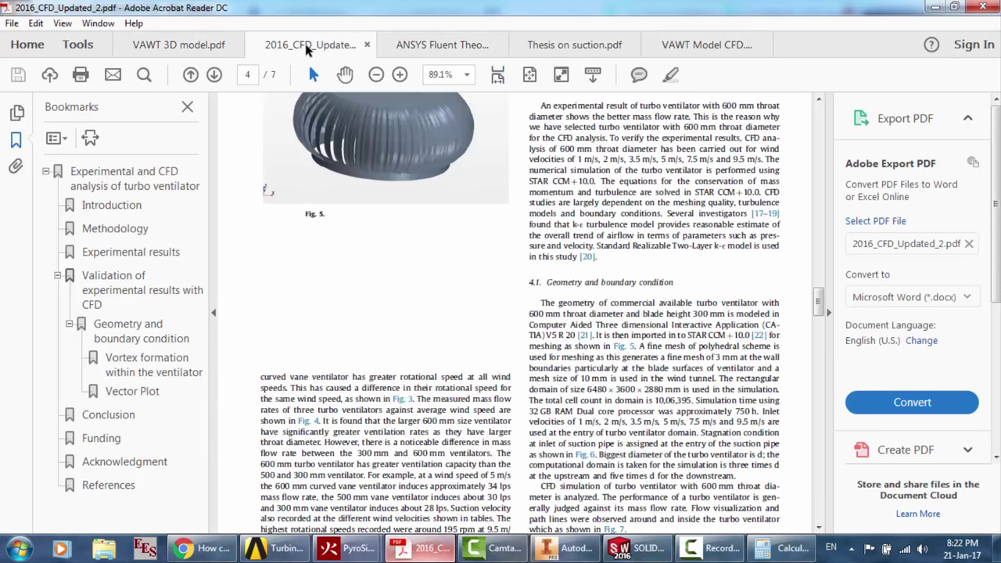
pyautogui.scroll(10, 467, 220)
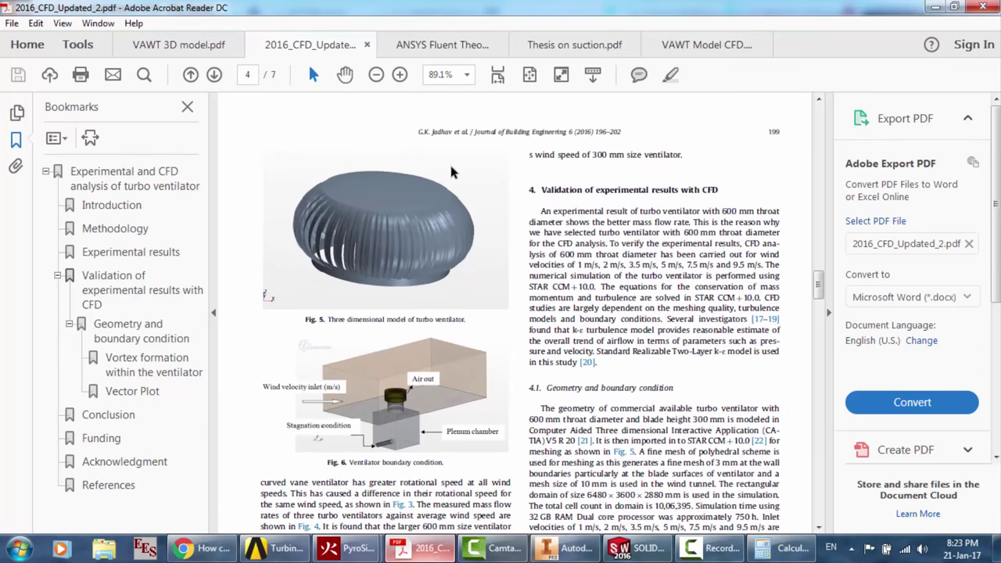
pyautogui.scroll(10, 452, 172)
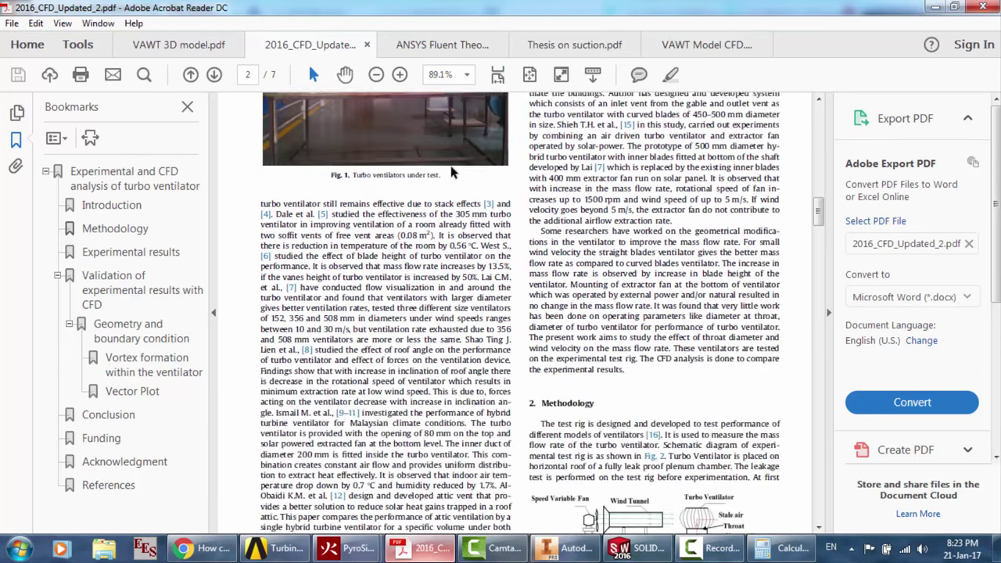
pyautogui.scroll(10, 451, 172)
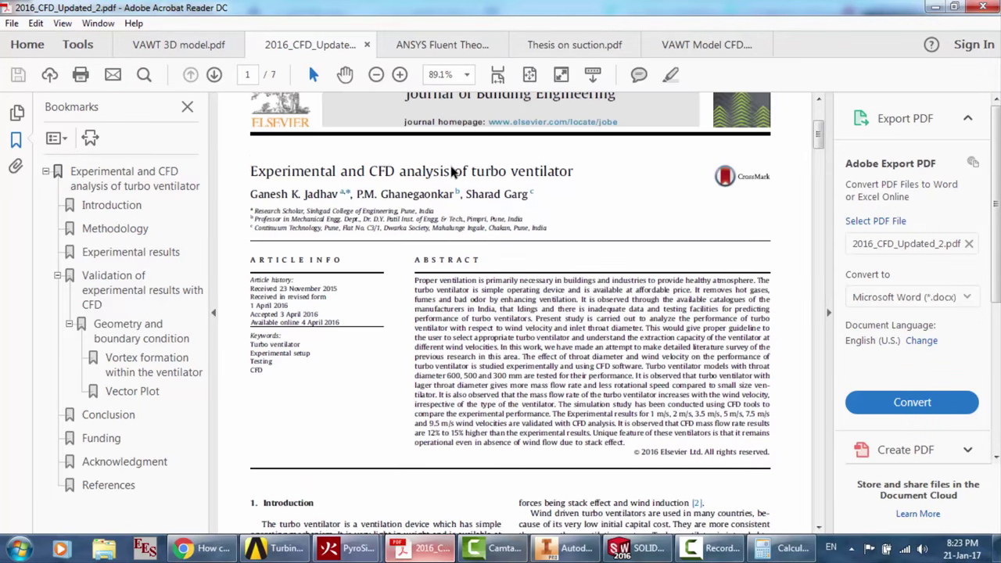
pyautogui.scroll(-1, 451, 172)
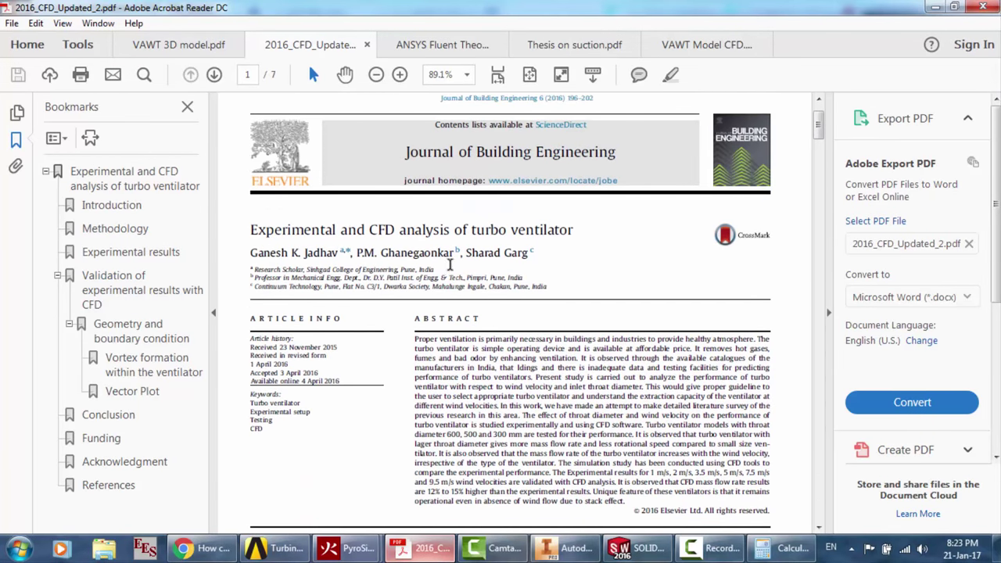
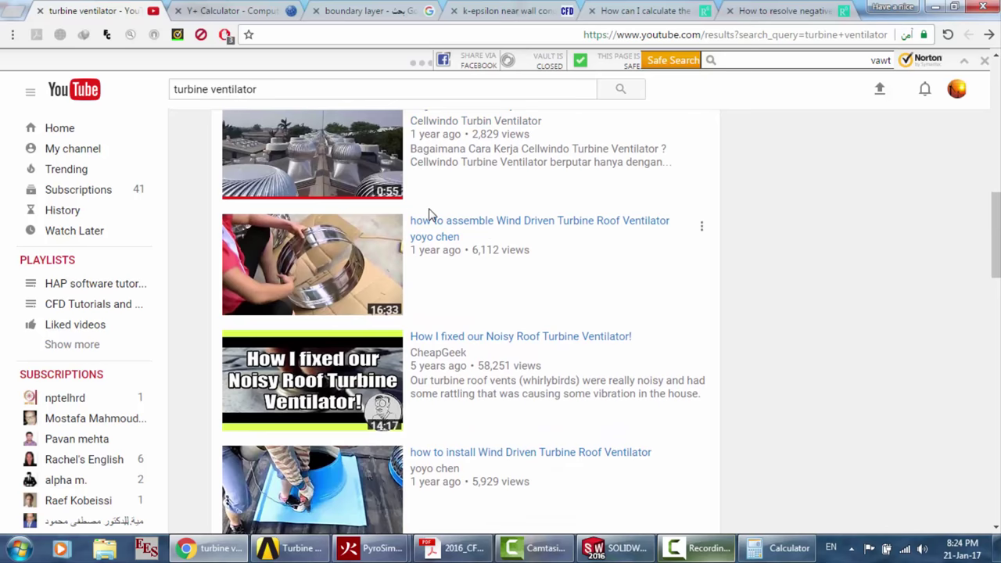
# Browse the YouTube search results for "turbine ventilator" in Chrome
pyautogui.scroll(-5, 429, 215)
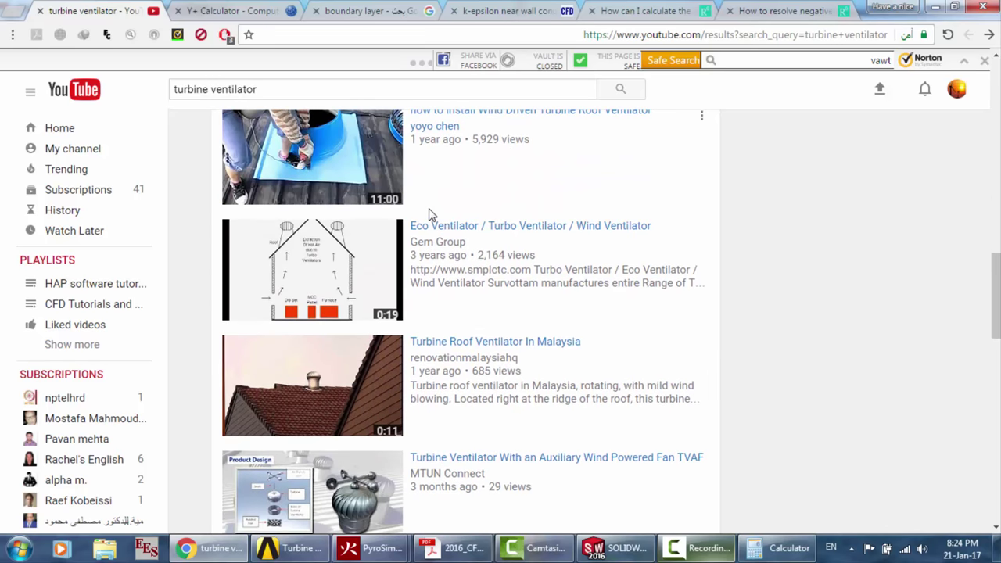
pyautogui.scroll(13, 429, 215)
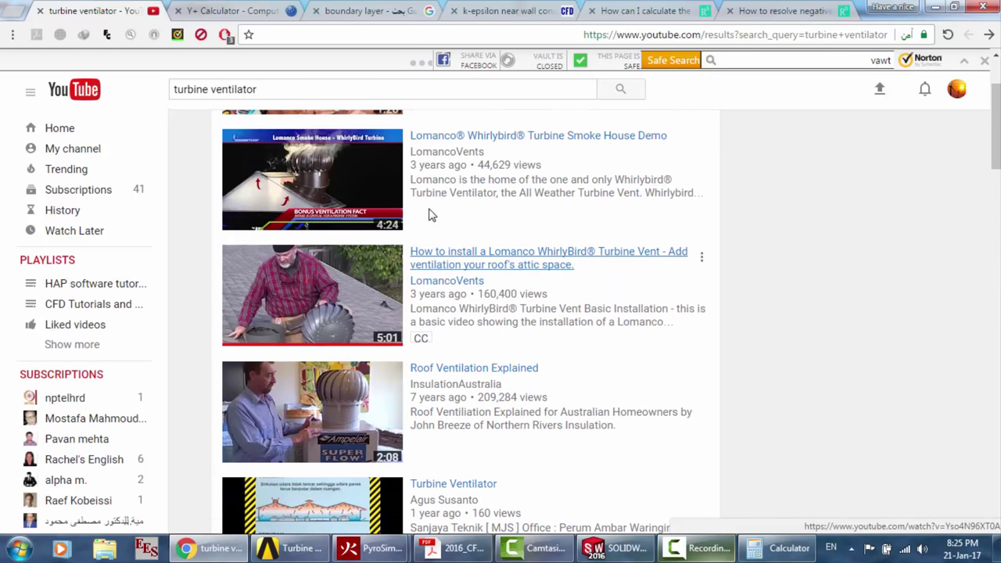
# Look through the YouTube video results for turbine ventilators and close the YouTube tab
pyautogui.scroll(2, 428, 215)
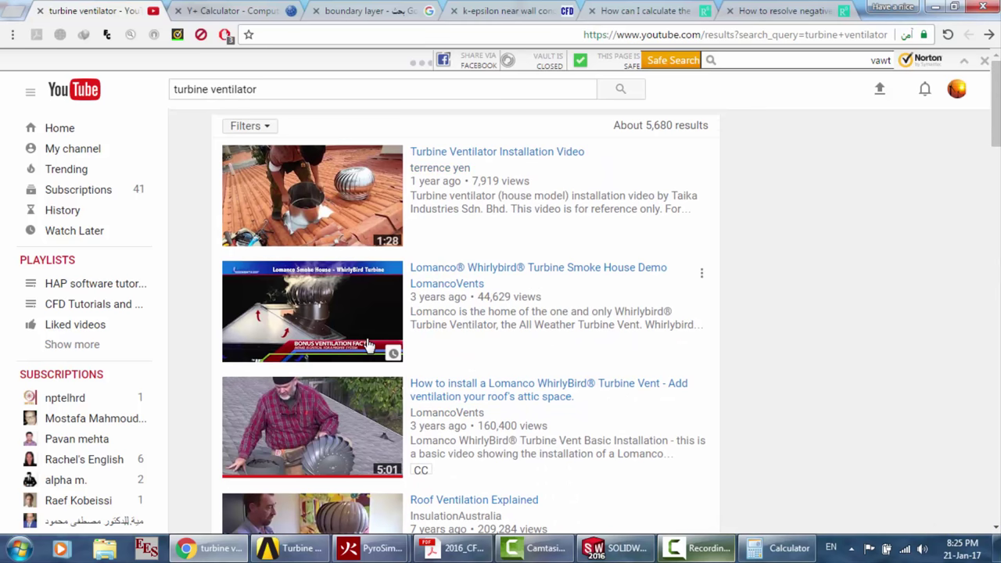
pyautogui.scroll(-7, 369, 346)
pyautogui.scroll(-9, 368, 346)
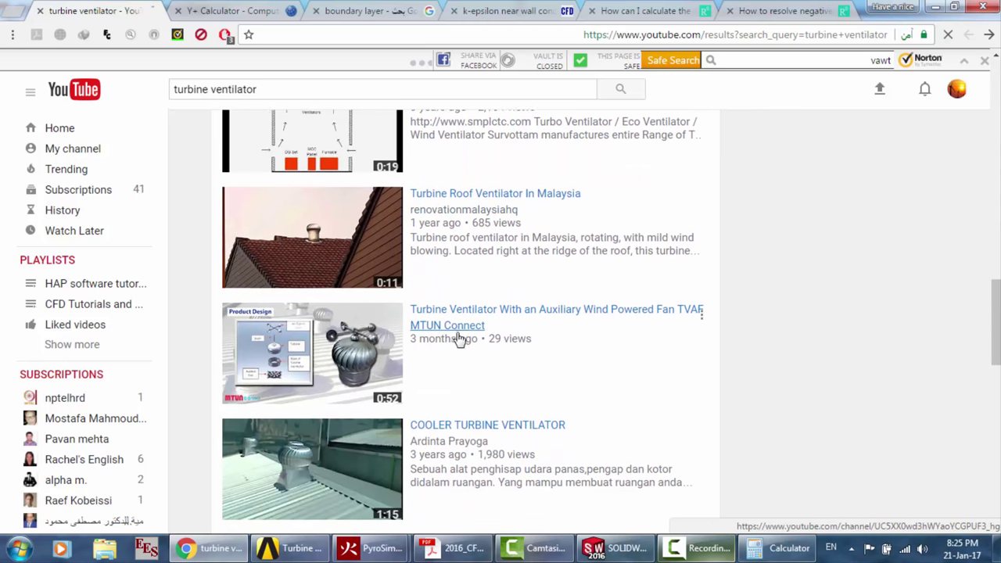
pyautogui.scroll(-5, 458, 339)
pyautogui.scroll(-4, 459, 339)
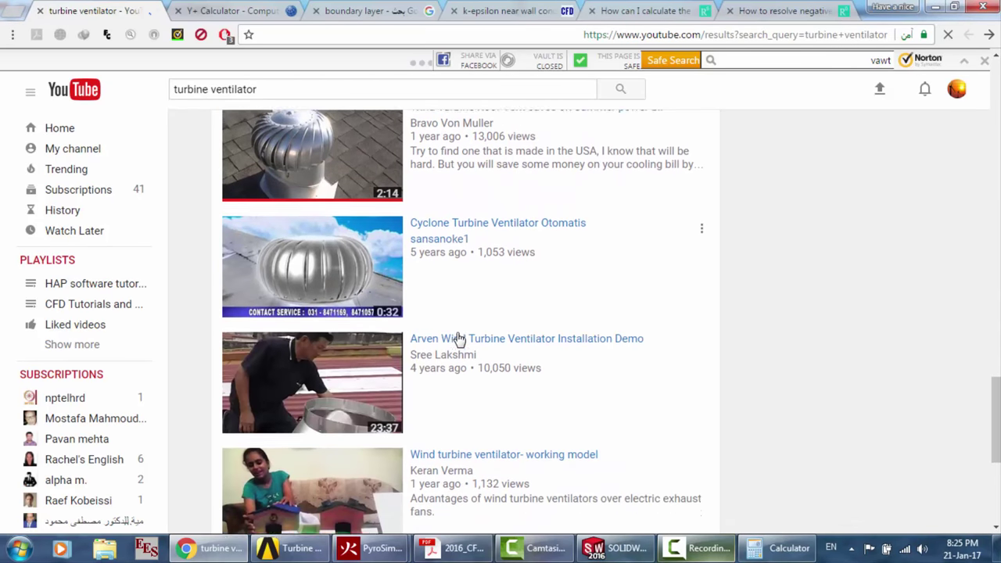
pyautogui.scroll(4, 458, 337)
pyautogui.scroll(3, 458, 338)
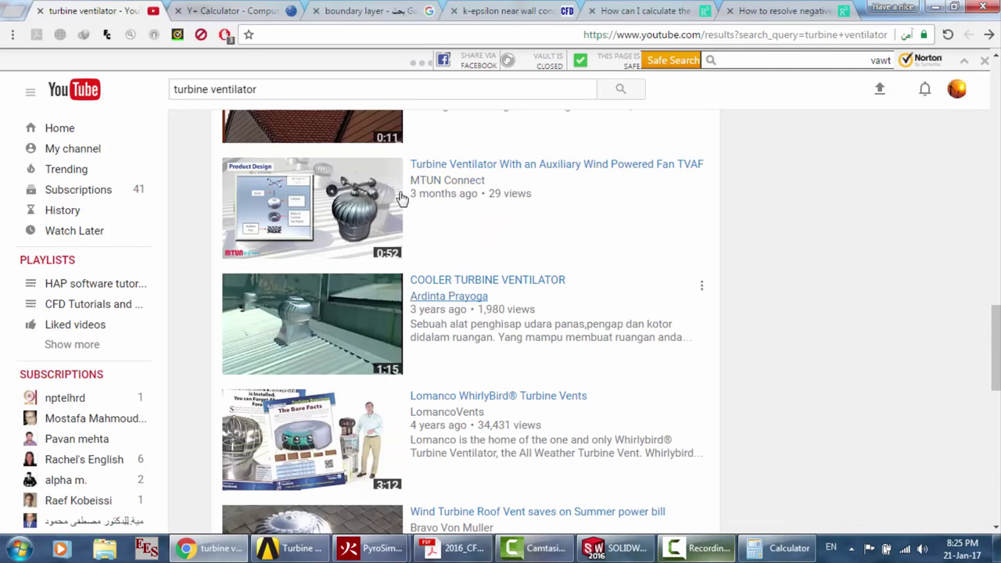
pyautogui.click(35, 9)
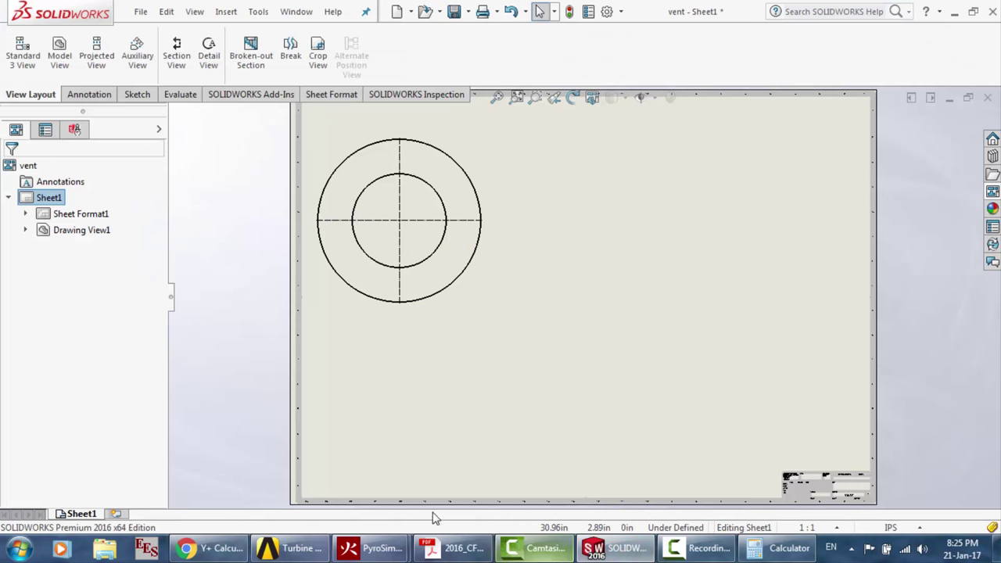
# Switch to ANSYS Workbench and add a standalone Fluid Flow (Fluent) system below system C in the project schematic
pyautogui.click(293, 551)
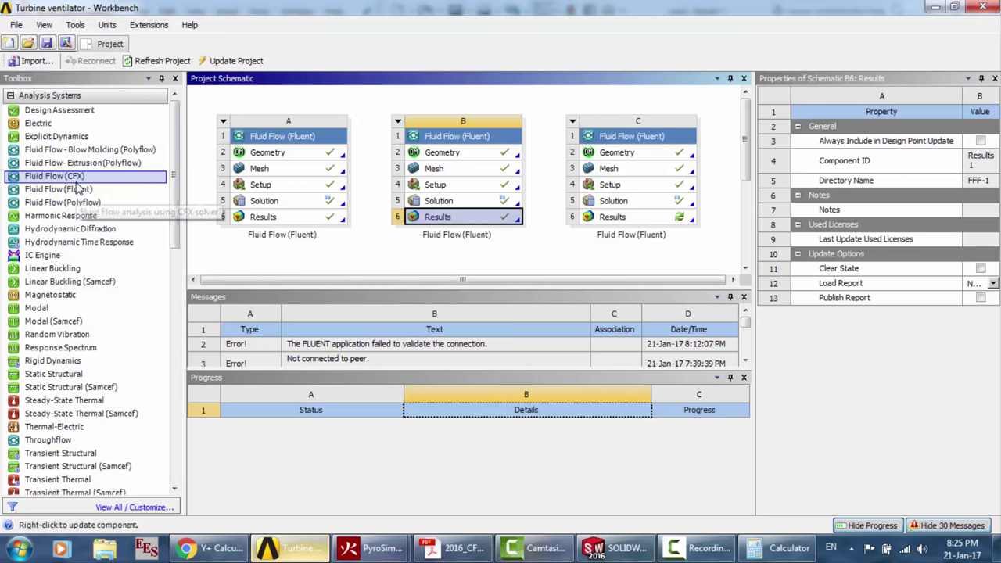
pyautogui.moveTo(78, 189); pyautogui.dragTo(653, 266)
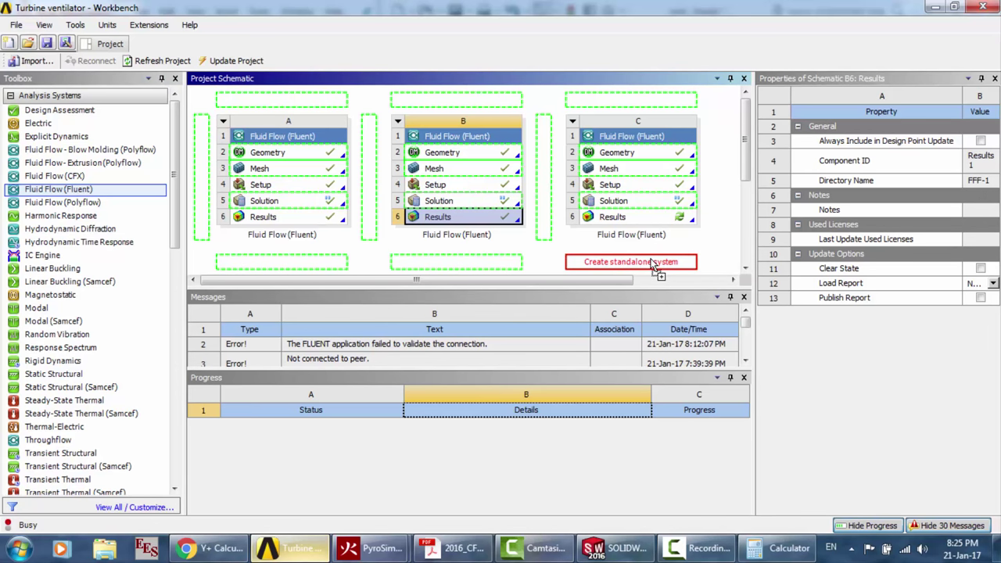
# Switch to Adobe Acrobat Reader and review the ventilator boundary conditions in Fig. 6, the simulation setup text and the velocity plot in Fig. 7
pyautogui.click(454, 548)
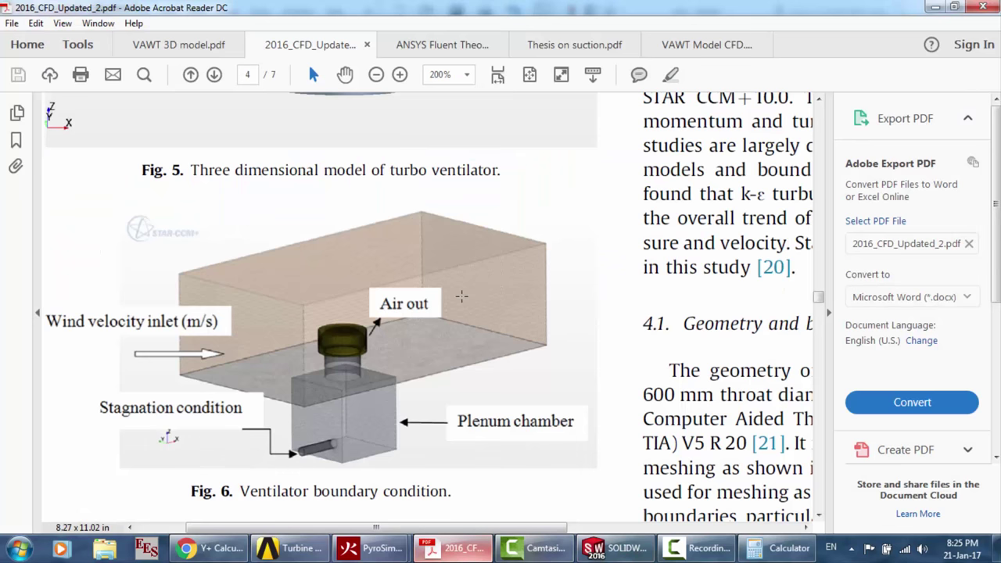
pyautogui.scroll(-6, 478, 482)
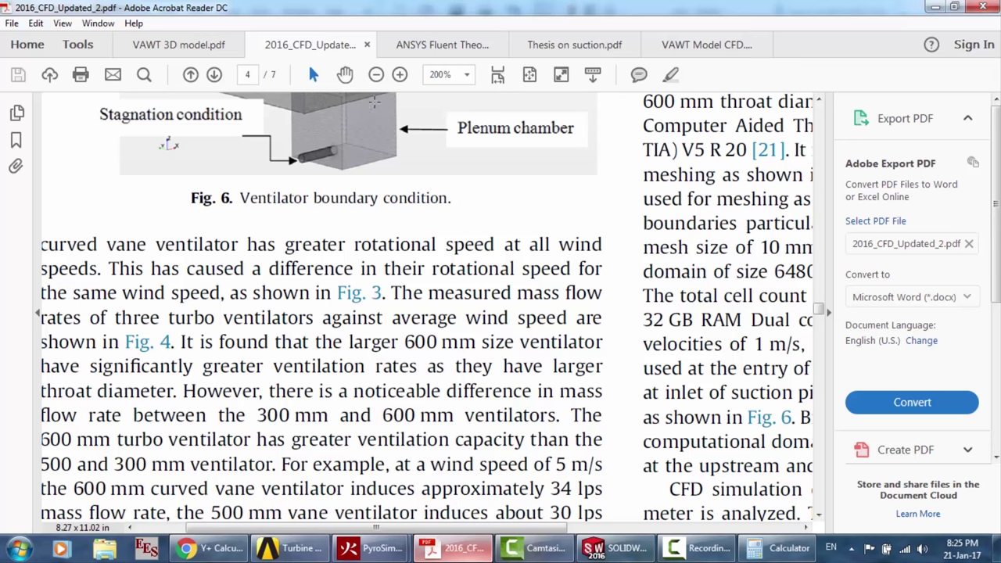
pyautogui.click(377, 74)
pyautogui.click(377, 73)
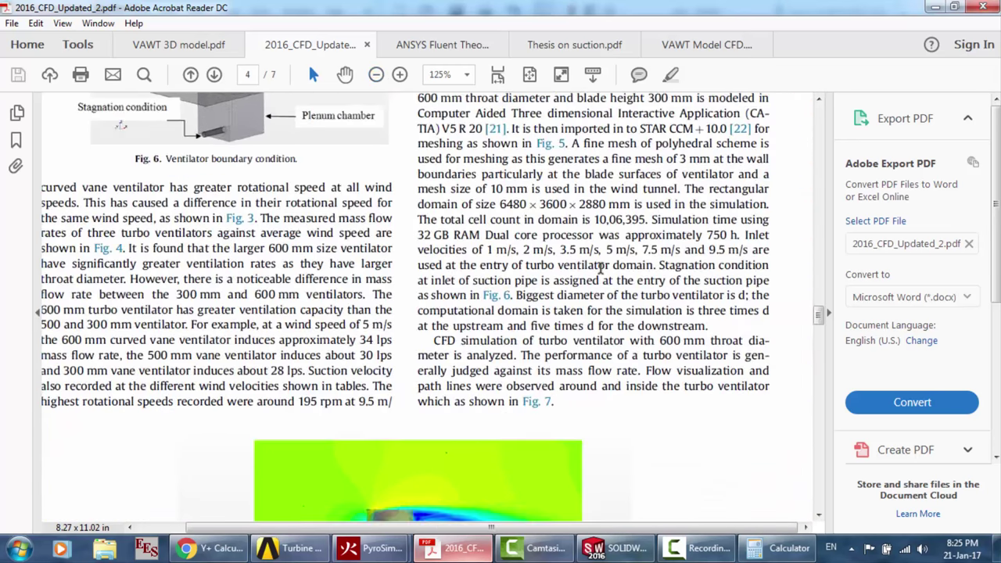
pyautogui.scroll(-4, 601, 269)
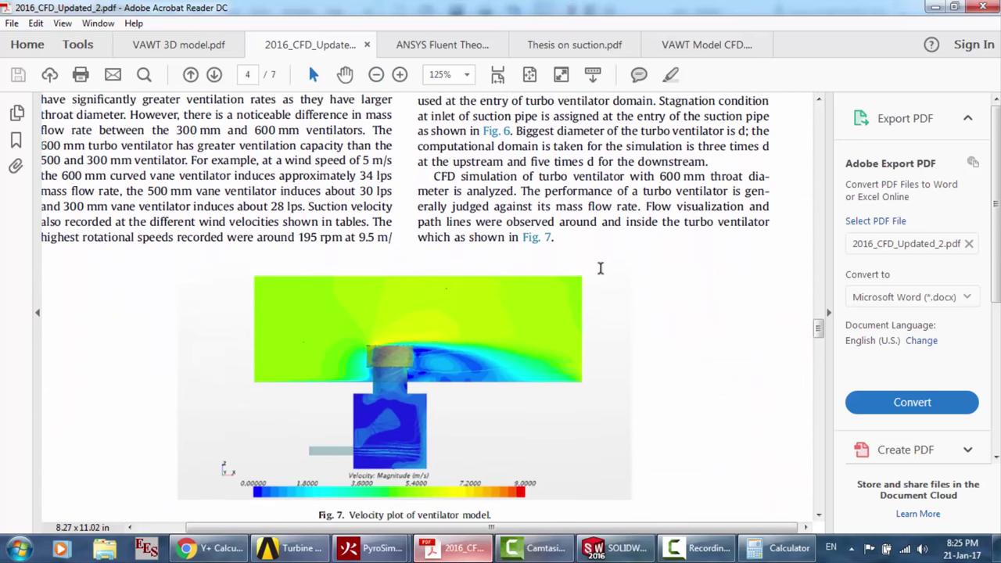
pyautogui.scroll(1, 601, 268)
pyautogui.scroll(-1, 609, 181)
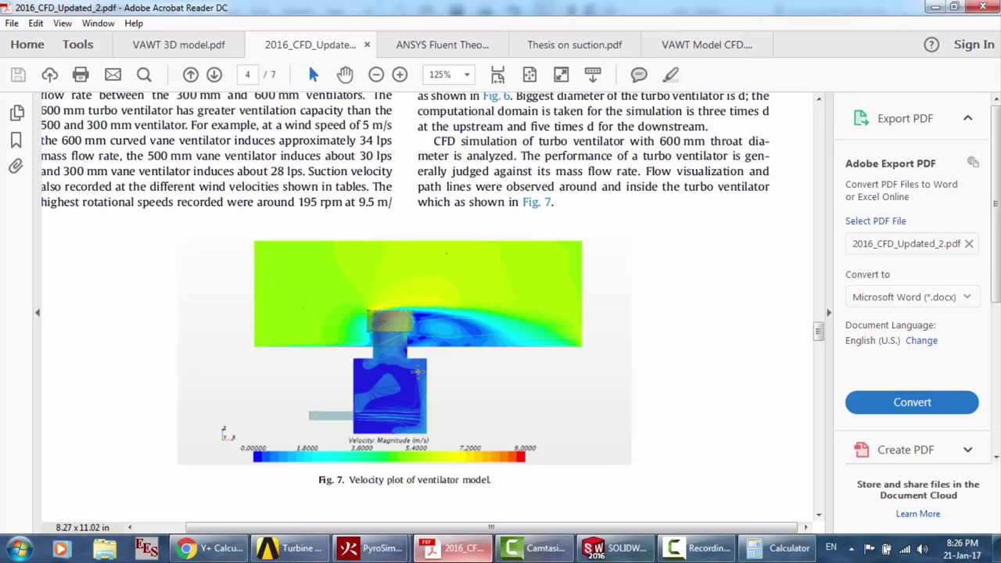
pyautogui.scroll(-1, 419, 373)
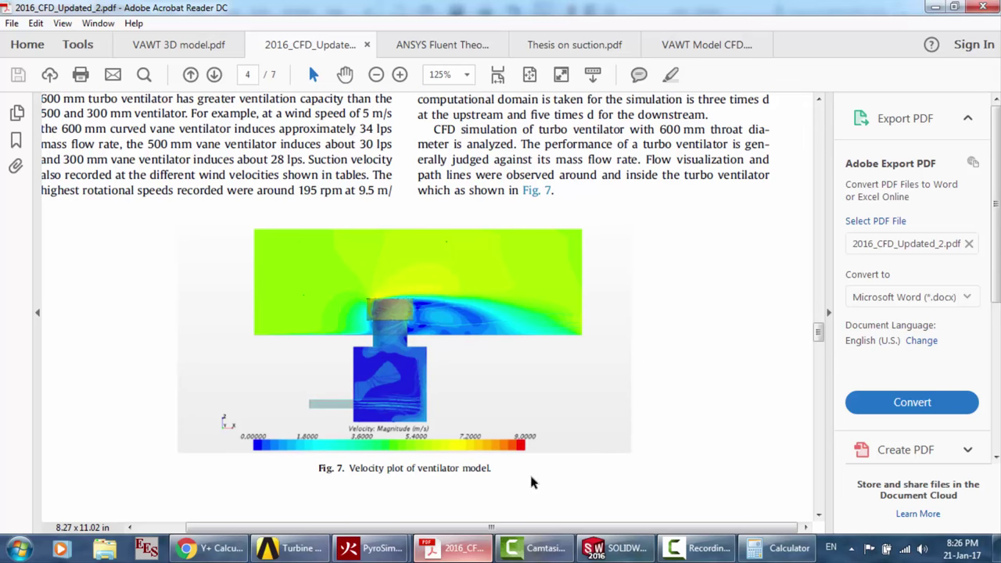
# Switch to ANSYS Workbench and open the geometry of Fluid Flow (Fluent) system D in DesignModeler
pyautogui.click(281, 543)
pyautogui.doubleClick(640, 181)
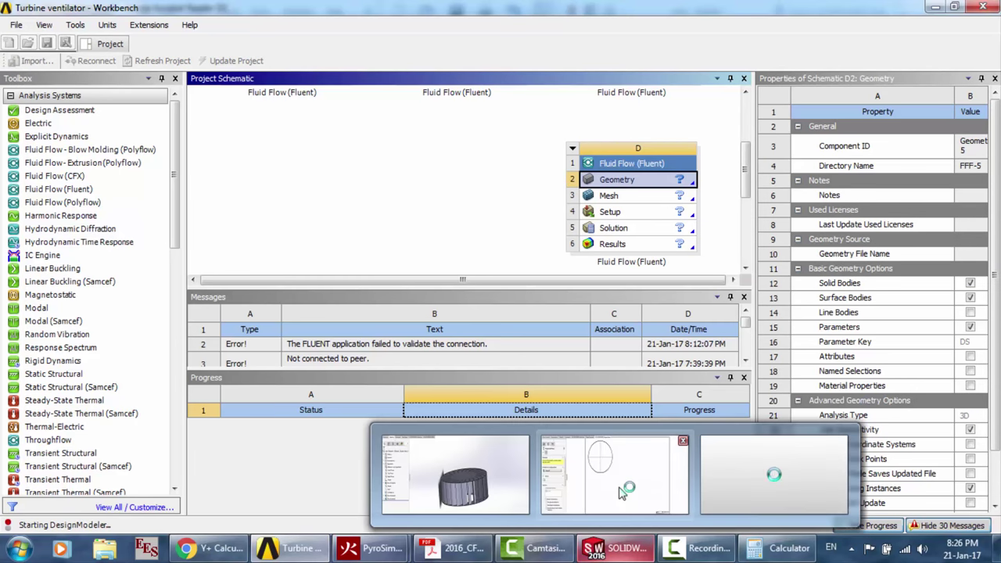
# Switch to SOLIDWORKS and view the vent.SLDPRT ventilator model alongside the paper's velocity plot
pyautogui.moveTo(495, 492)
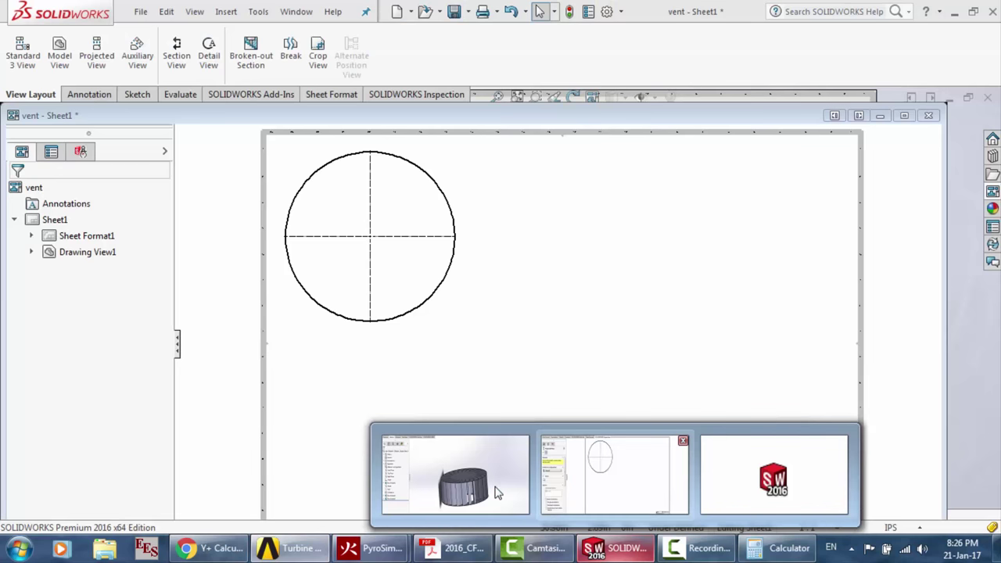
pyautogui.click(495, 493)
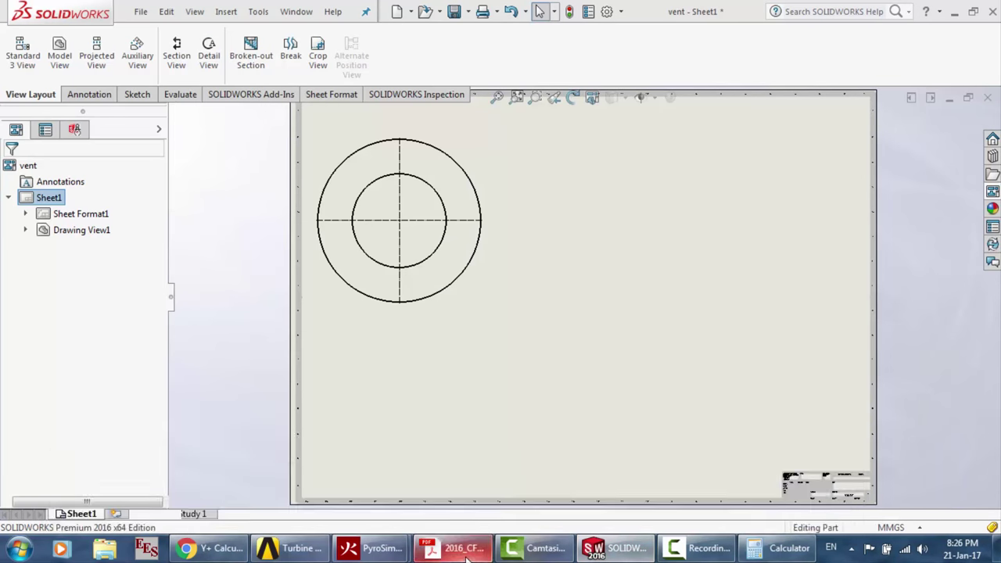
pyautogui.hotkey('alt', 'Tab')
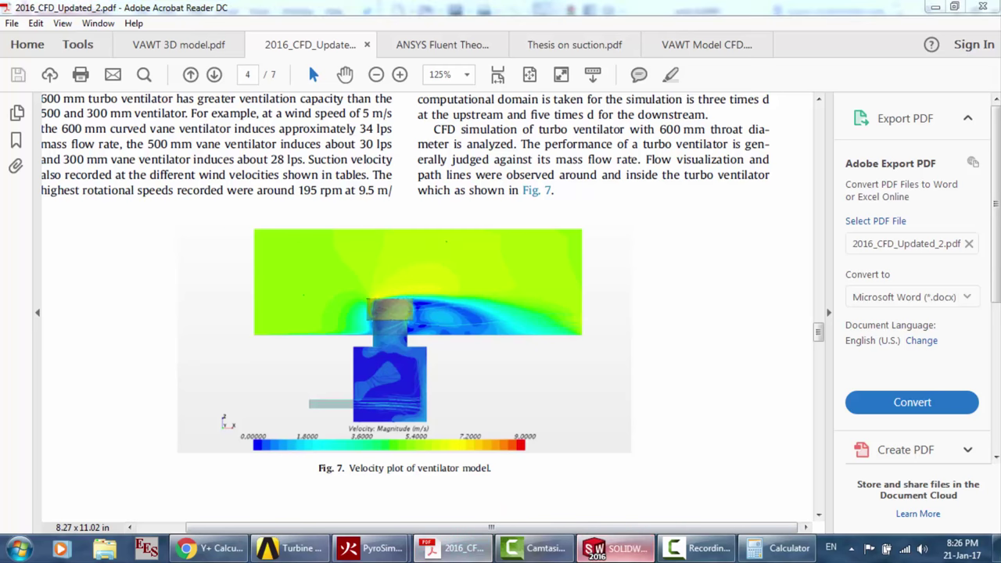
pyautogui.click(609, 548)
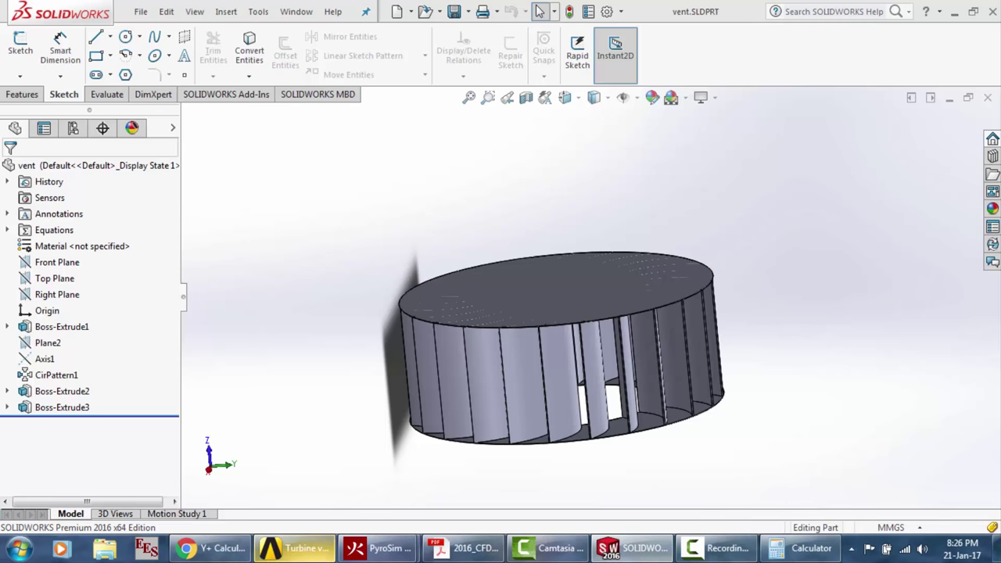
pyautogui.click(295, 548)
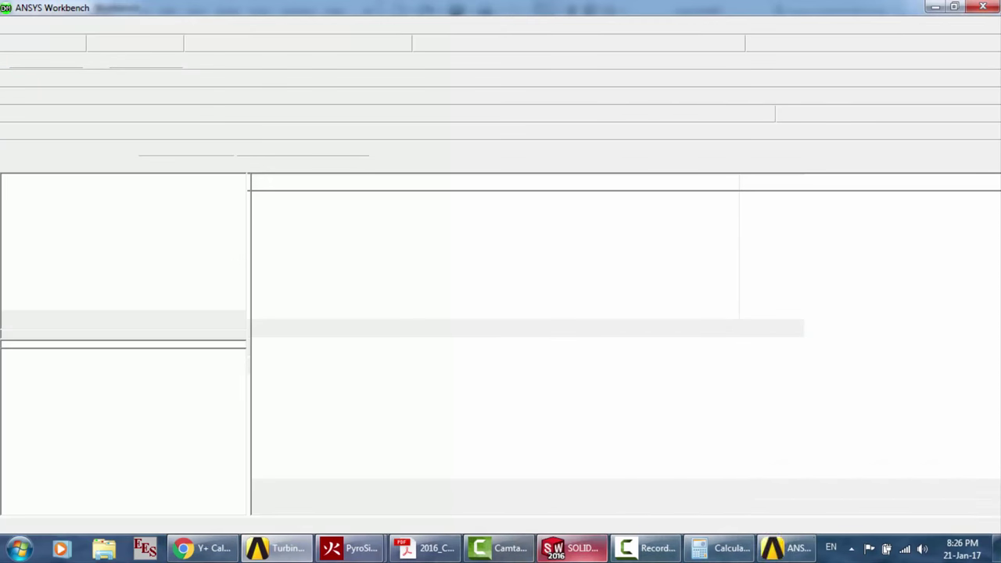
pyautogui.click(571, 548)
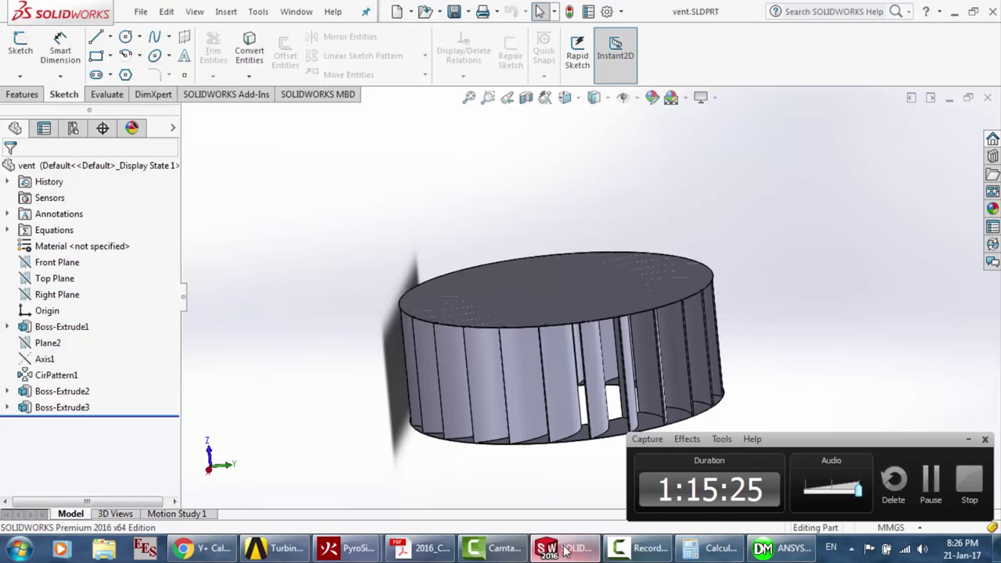
pyautogui.click(968, 440)
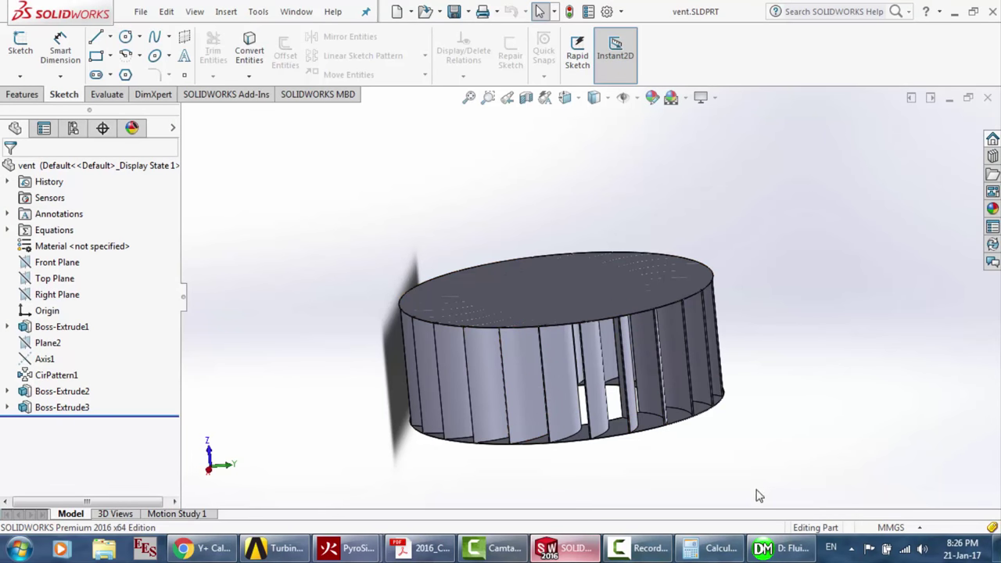
# Switch to DesignModeler and set the length unit to millimetres
pyautogui.click(780, 548)
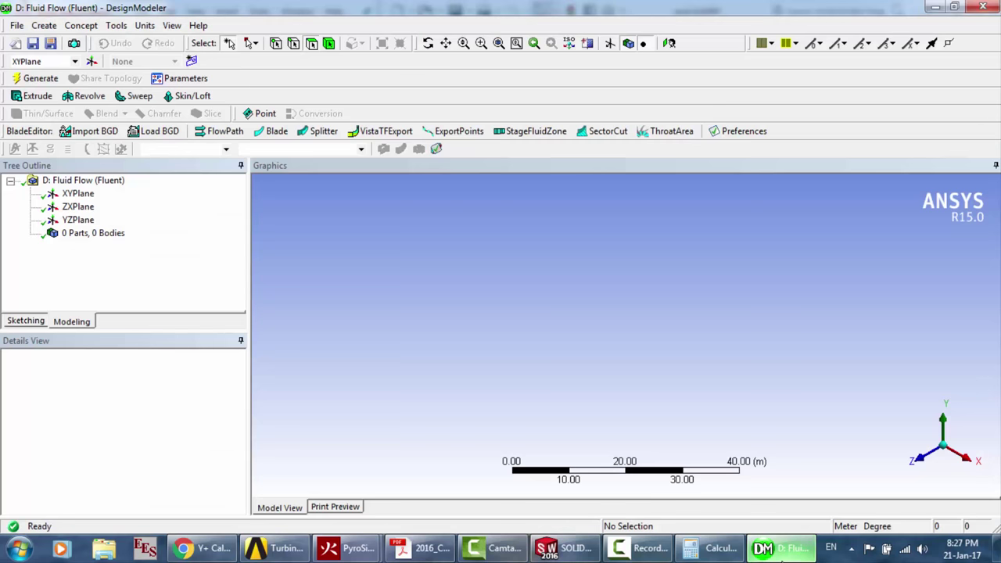
pyautogui.click(78, 193)
pyautogui.click(145, 25)
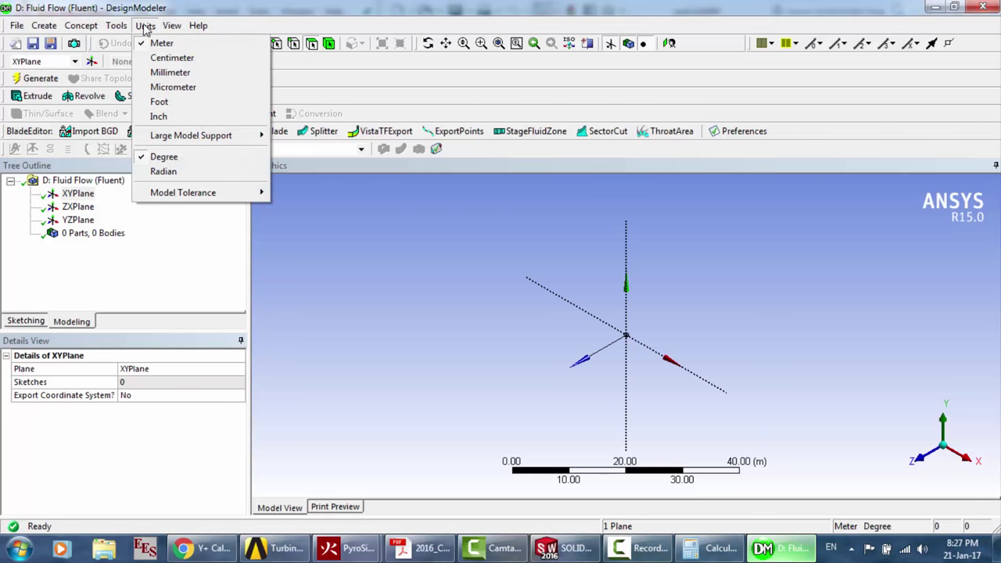
pyautogui.click(166, 73)
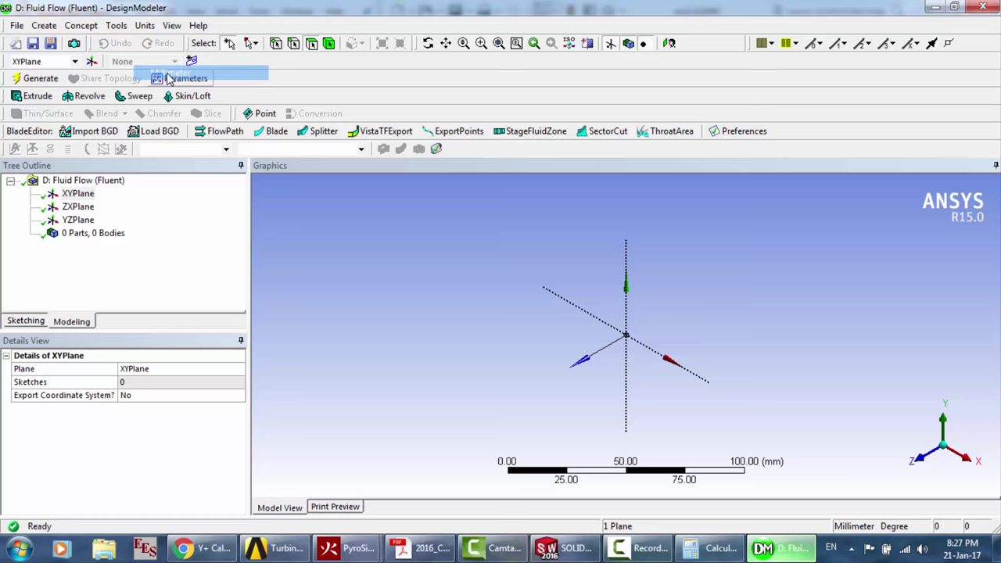
# Import the external geometry file vent.STEP from the desktop with line bodies set to Yes and generate it
pyautogui.click(16, 26)
pyautogui.click(67, 137)
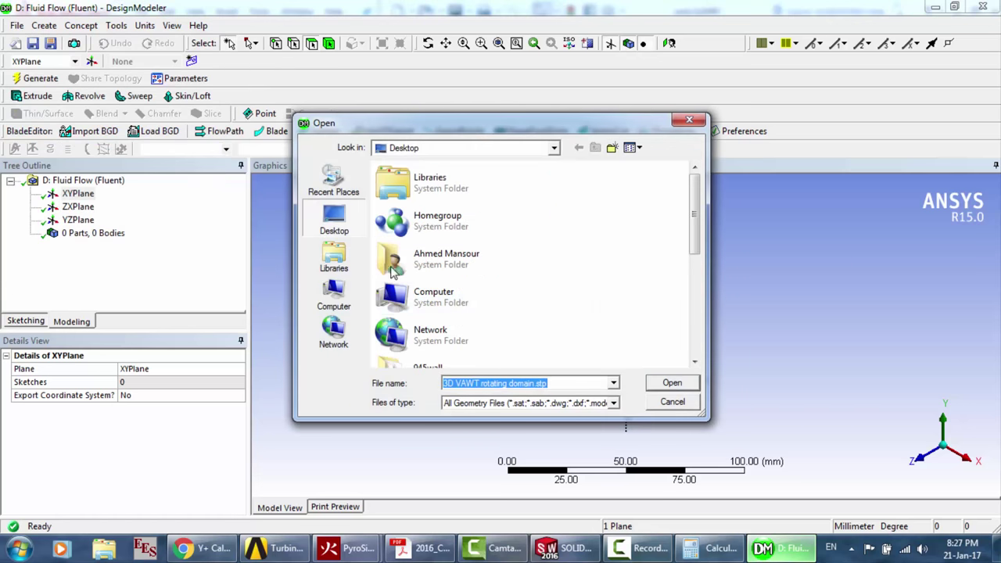
pyautogui.scroll(-5, 586, 281)
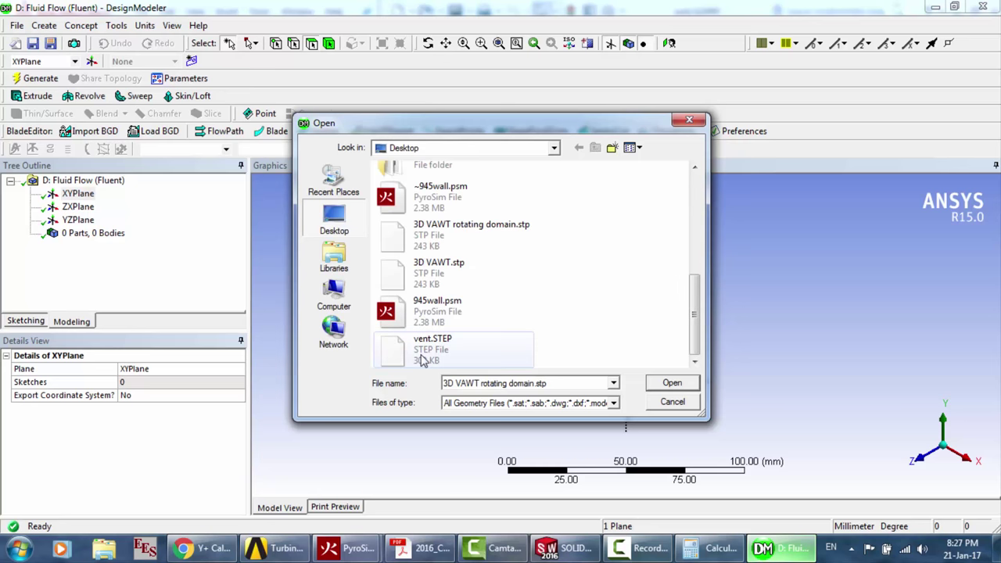
pyautogui.doubleClick(420, 355)
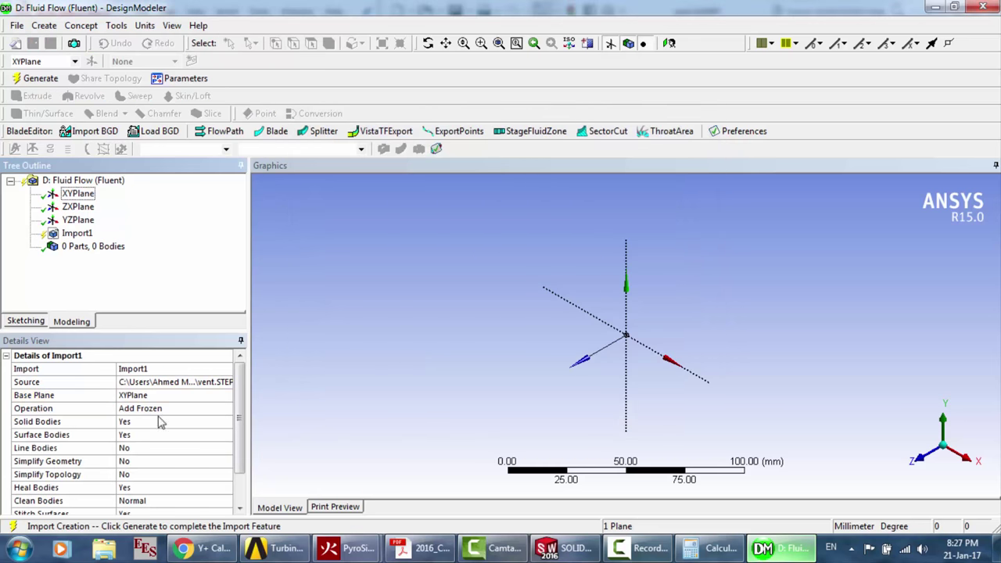
pyautogui.click(137, 451)
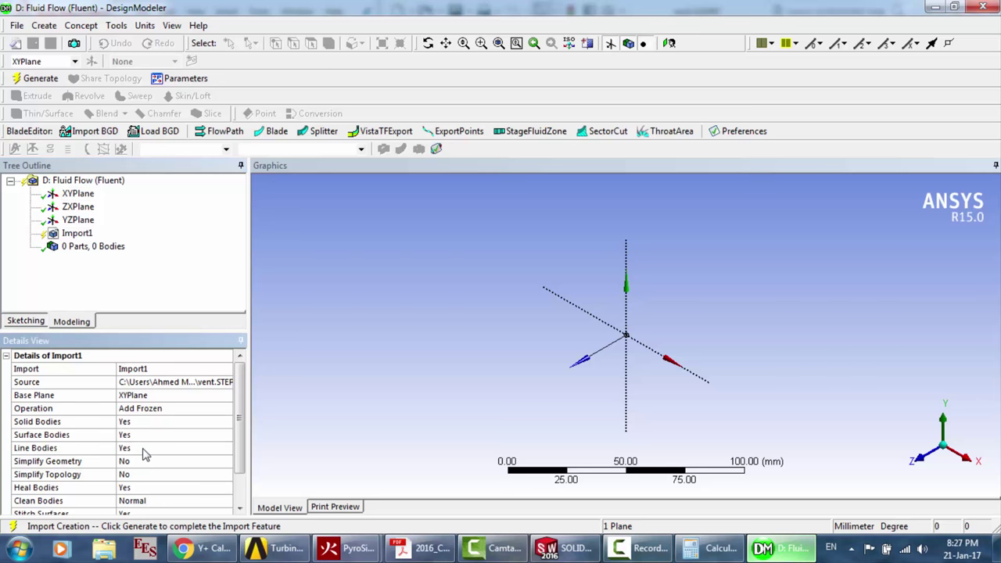
pyautogui.click(44, 83)
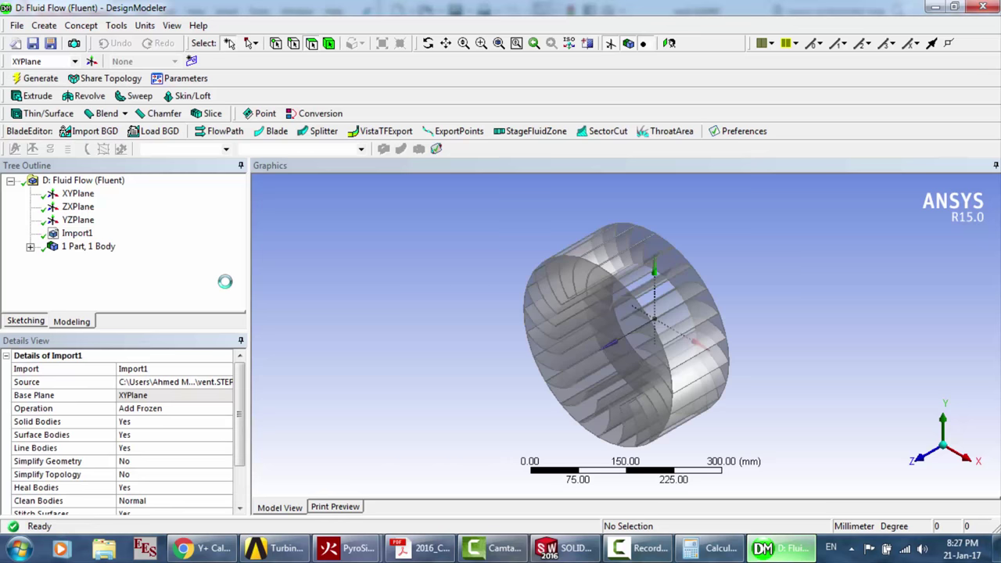
# Examine the imported ventilator's curved blades and end plates from several angles
pyautogui.click(427, 43)
pyautogui.moveTo(718, 356); pyautogui.dragTo(719, 328)
pyautogui.scroll(2, 758, 335)
pyautogui.scroll(2, 704, 234)
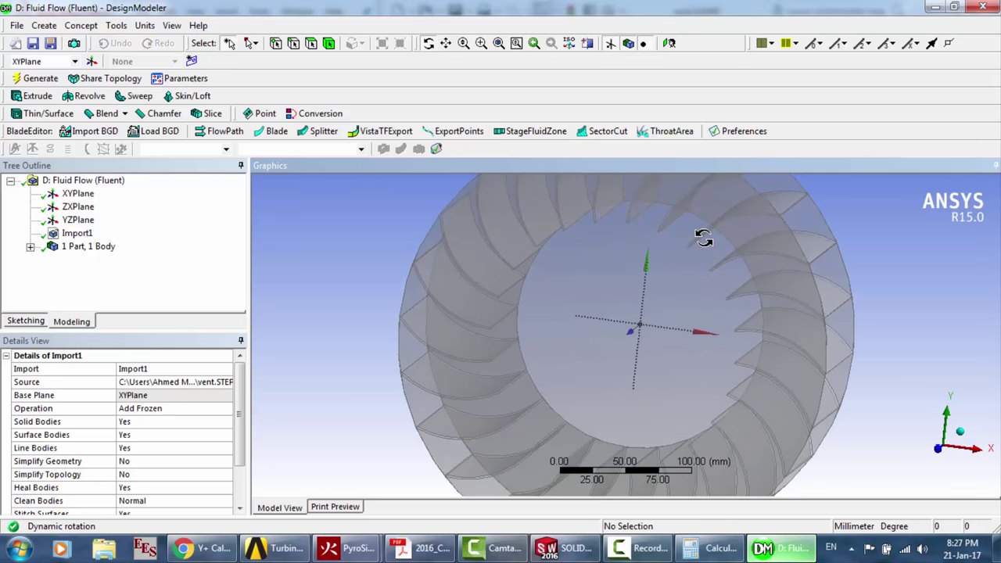
pyautogui.scroll(-2, 704, 237)
pyautogui.scroll(2, 701, 234)
pyautogui.moveTo(702, 234); pyautogui.dragTo(591, 262)
pyautogui.scroll(2, 592, 262)
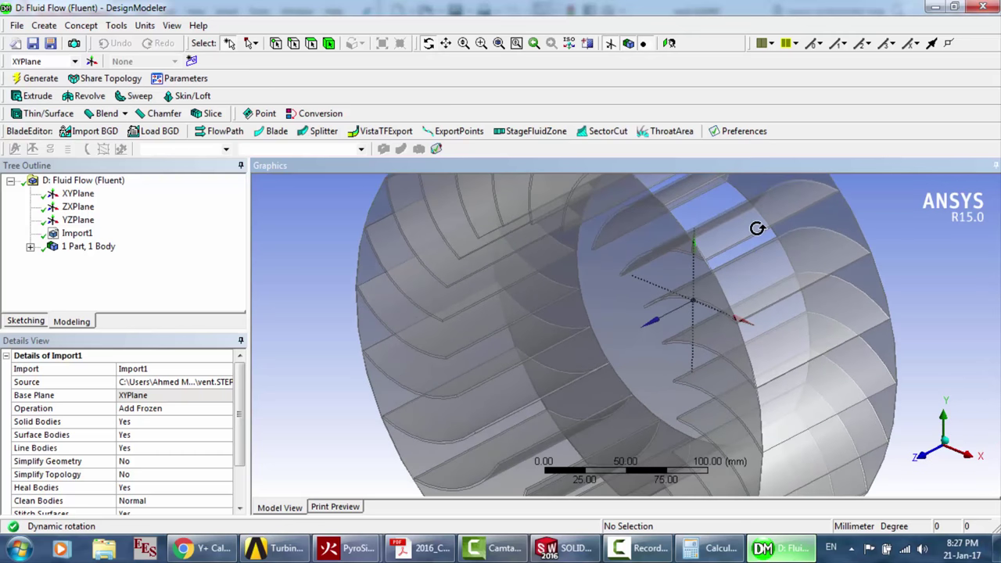
pyautogui.scroll(-3, 633, 237)
pyautogui.moveTo(634, 237); pyautogui.dragTo(716, 282)
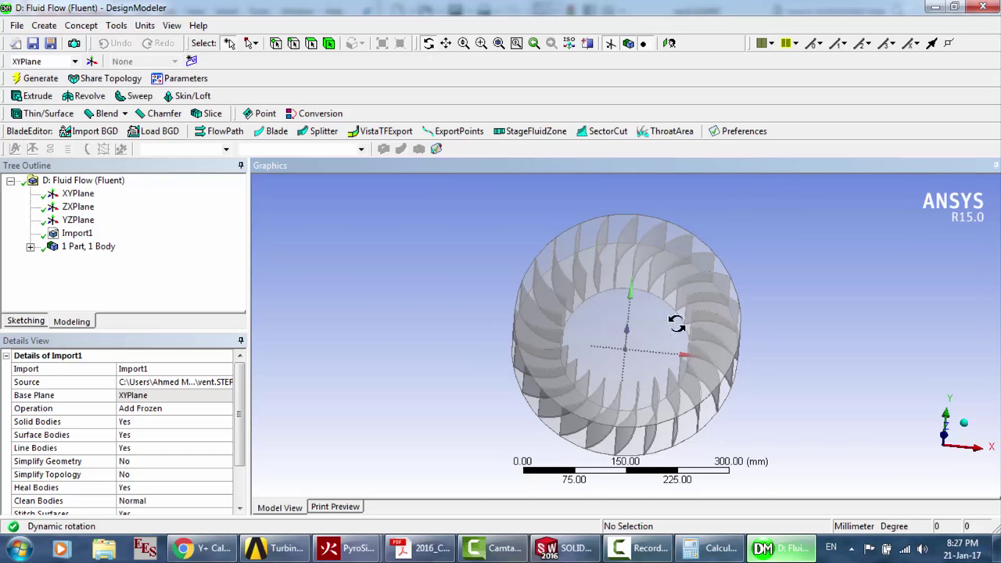
pyautogui.moveTo(599, 311); pyautogui.dragTo(613, 296)
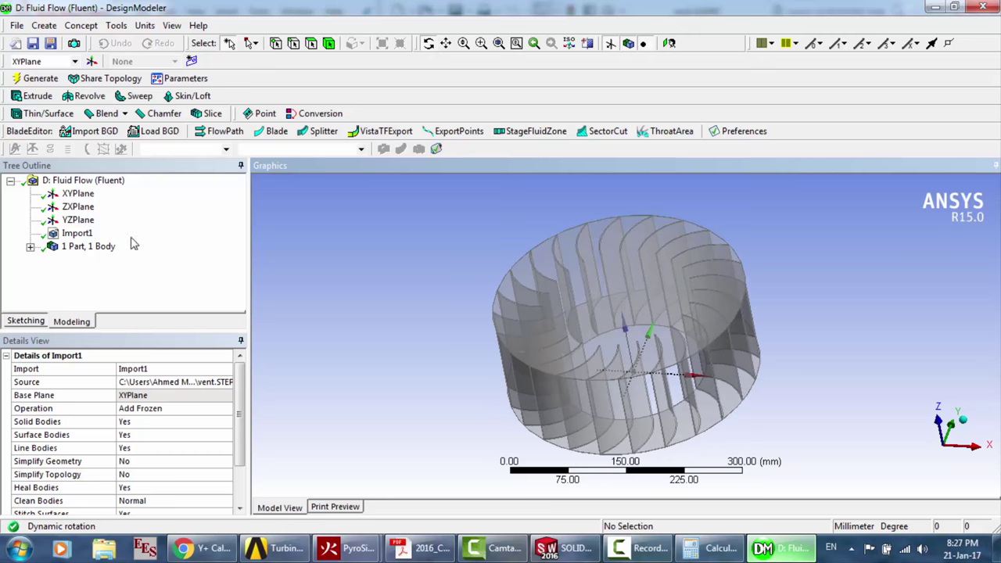
# Sketch a circle of about 220 mm radius centred on the origin in Sketch3 on the XY plane, enclosing the ventilator
pyautogui.click(75, 234)
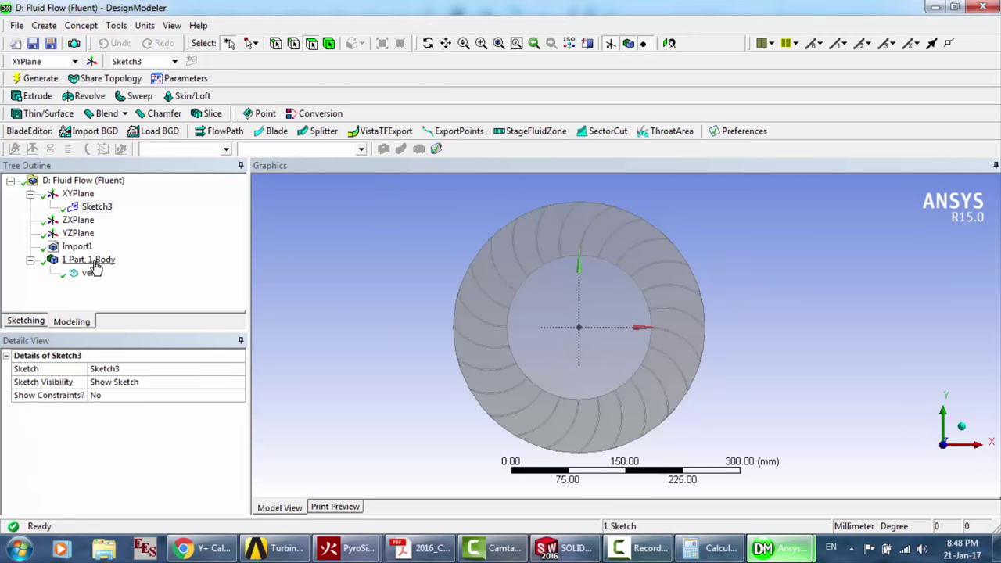
pyautogui.click(98, 208)
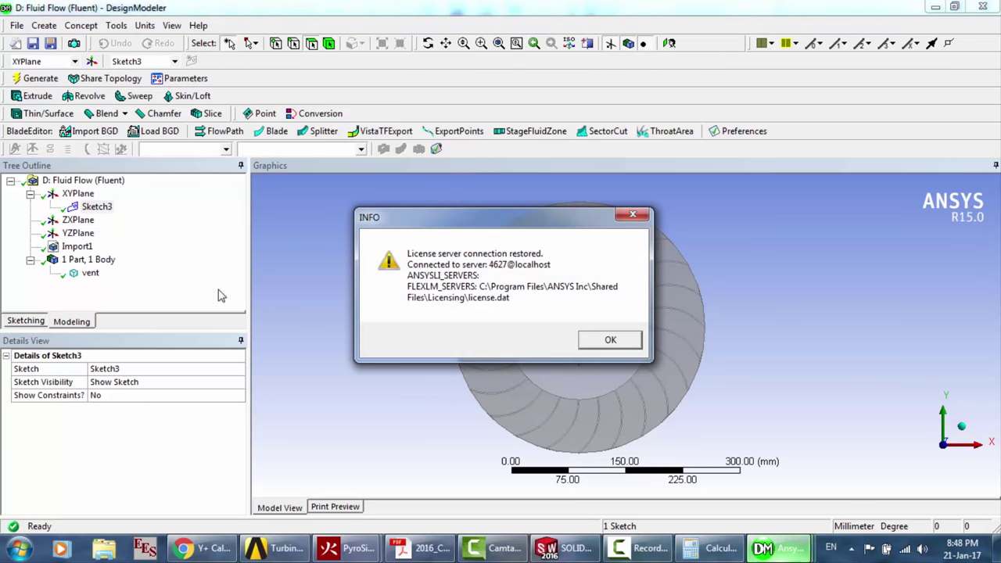
pyautogui.click(609, 341)
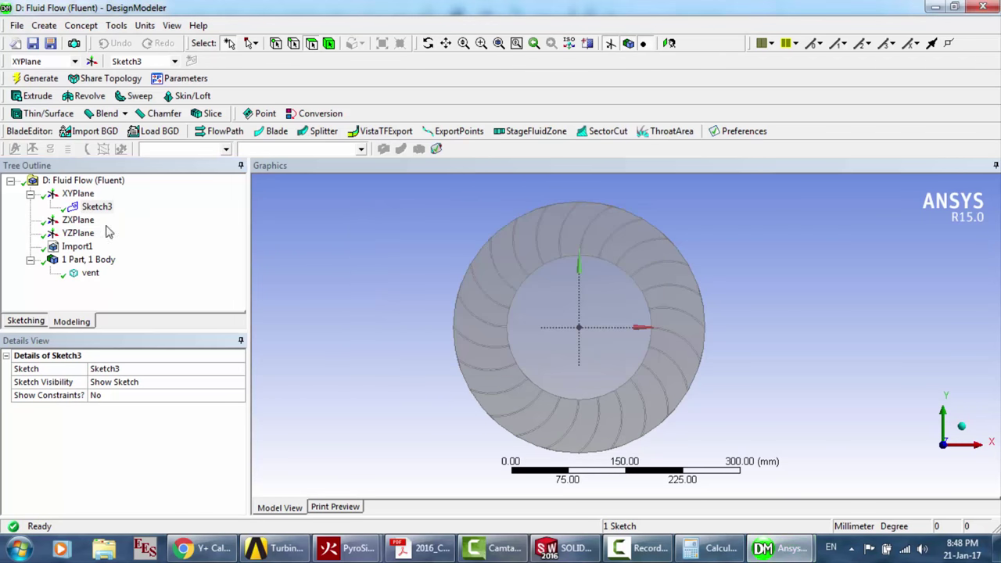
pyautogui.click(26, 321)
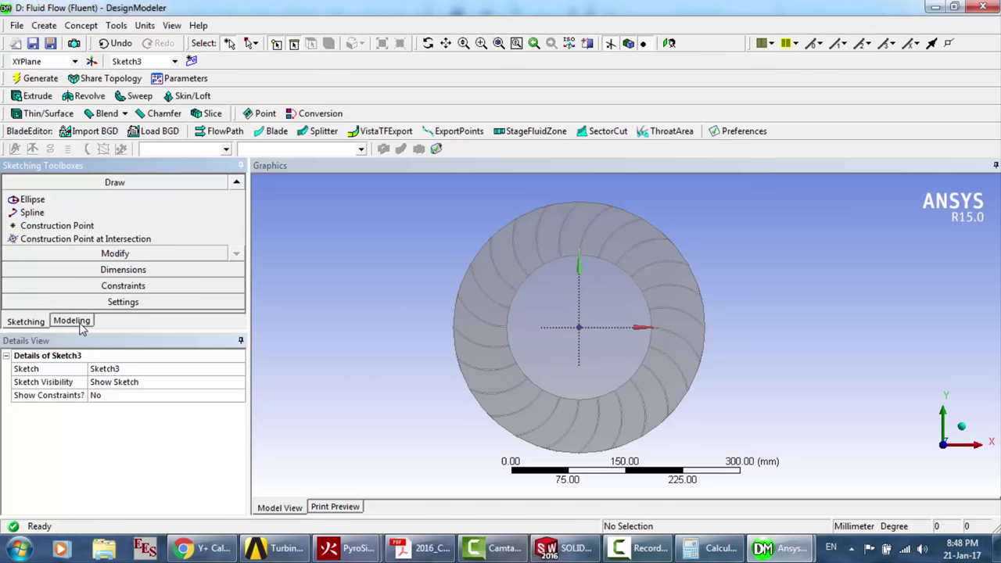
pyautogui.click(236, 183)
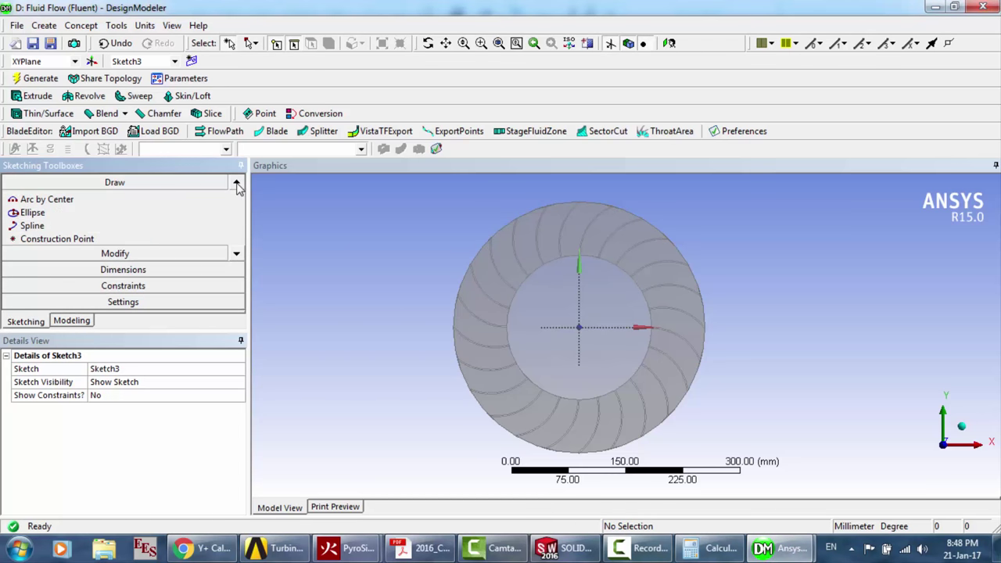
pyautogui.click(236, 183)
pyautogui.click(236, 183)
pyautogui.click(236, 183)
pyautogui.click(236, 183)
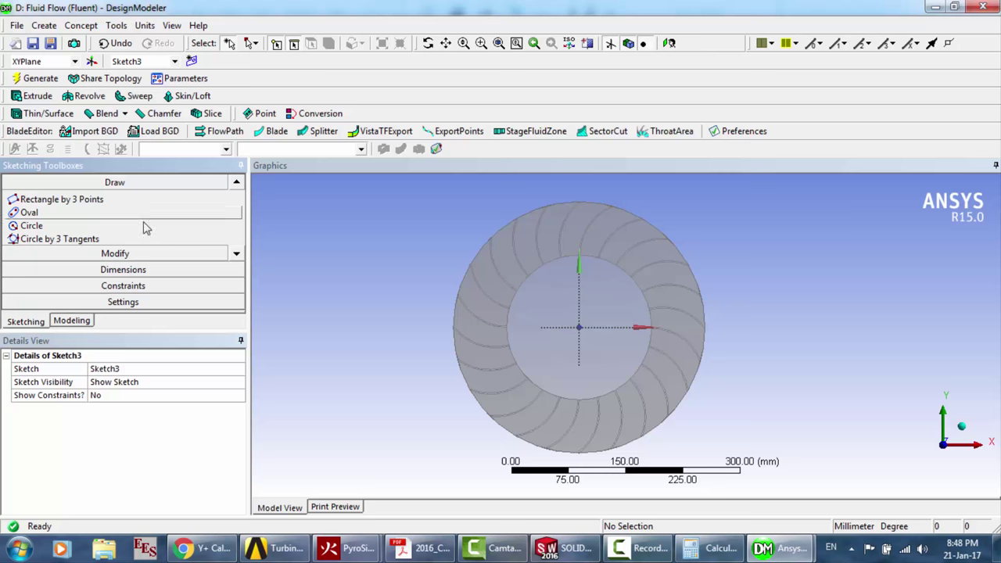
pyautogui.click(128, 226)
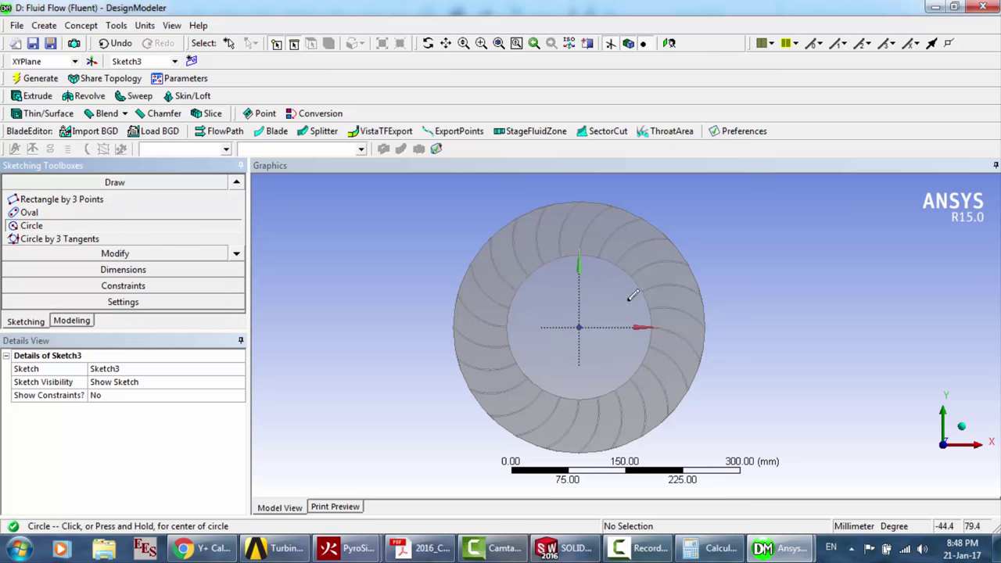
pyautogui.click(579, 327)
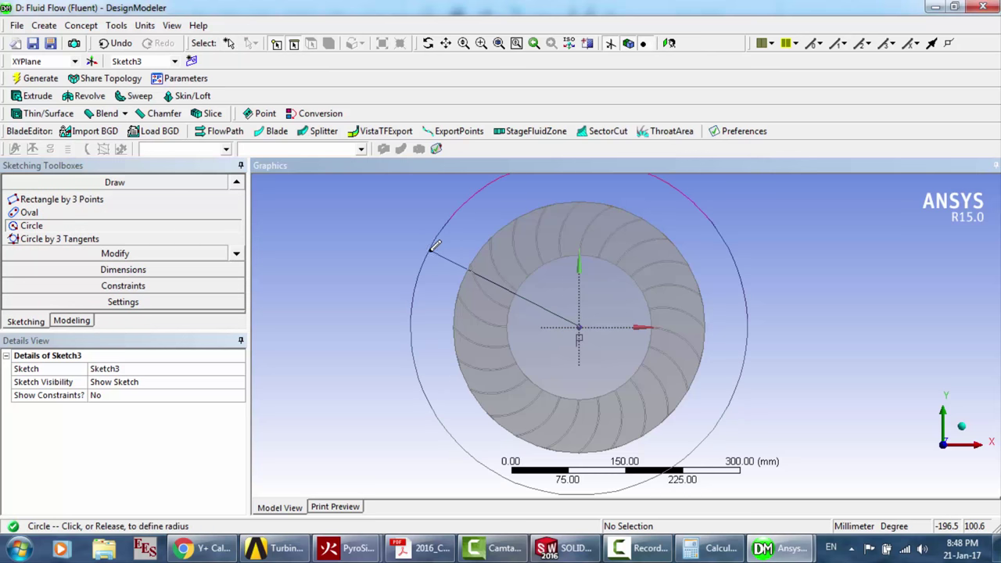
pyautogui.click(432, 247)
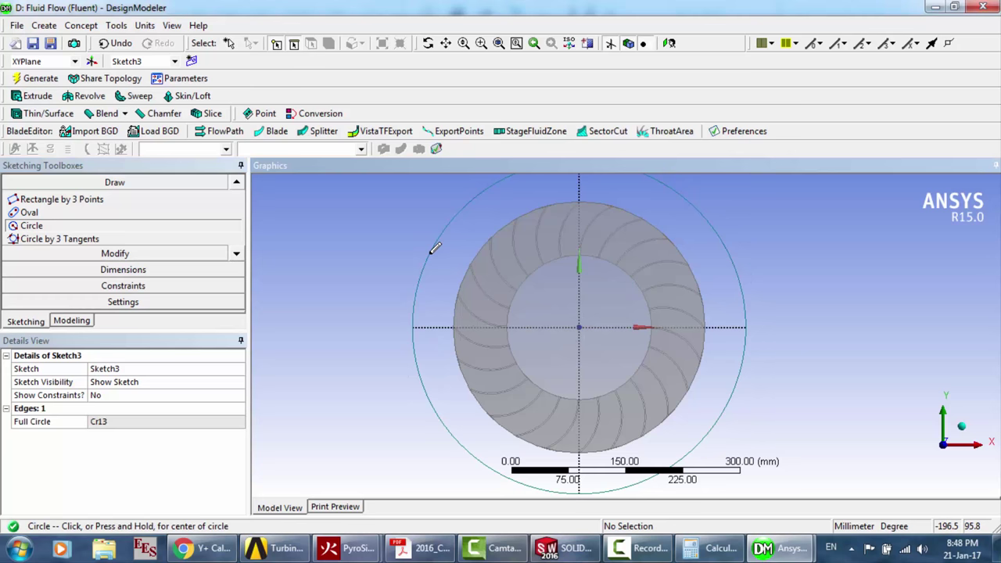
pyautogui.click(86, 321)
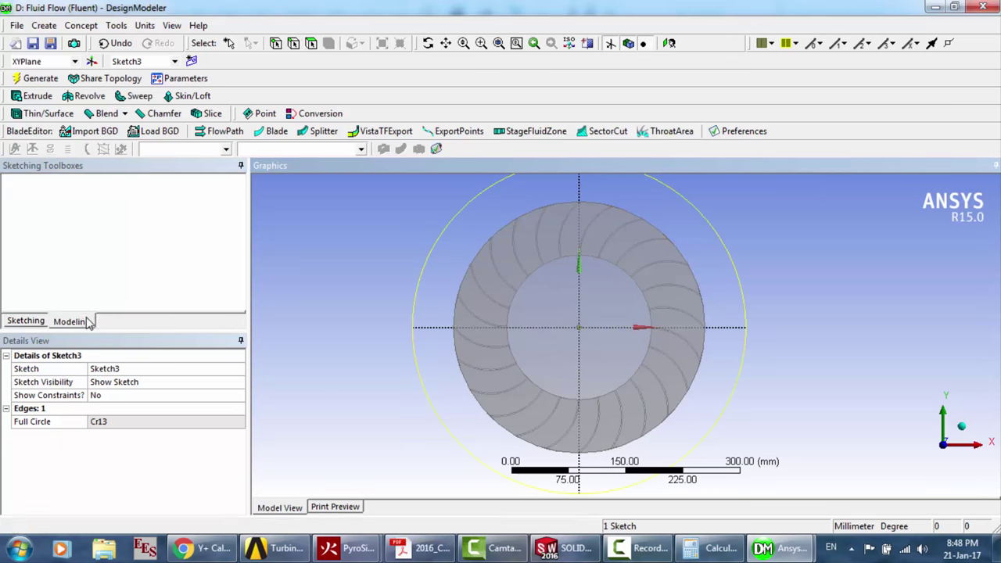
pyautogui.click(43, 95)
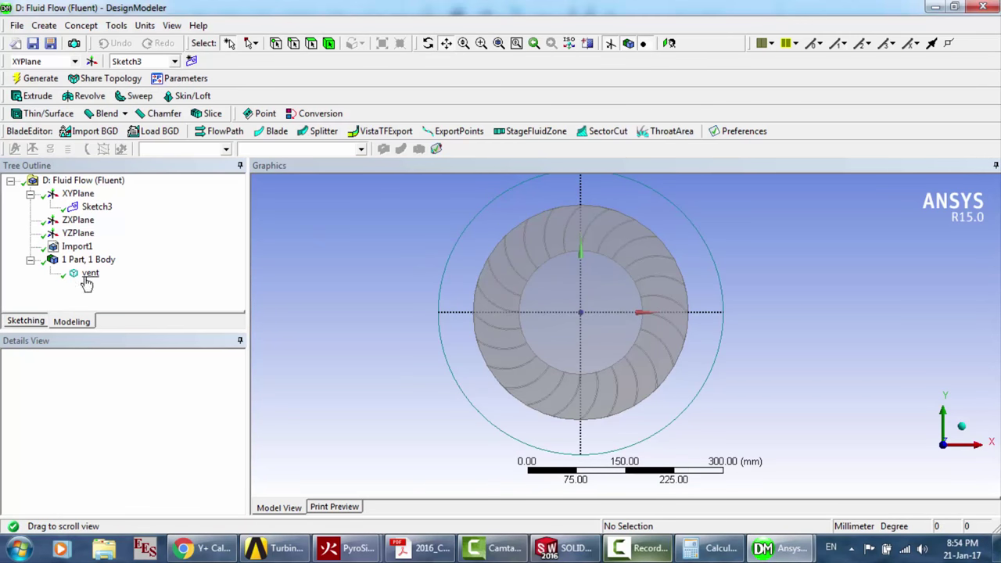
pyautogui.click(23, 323)
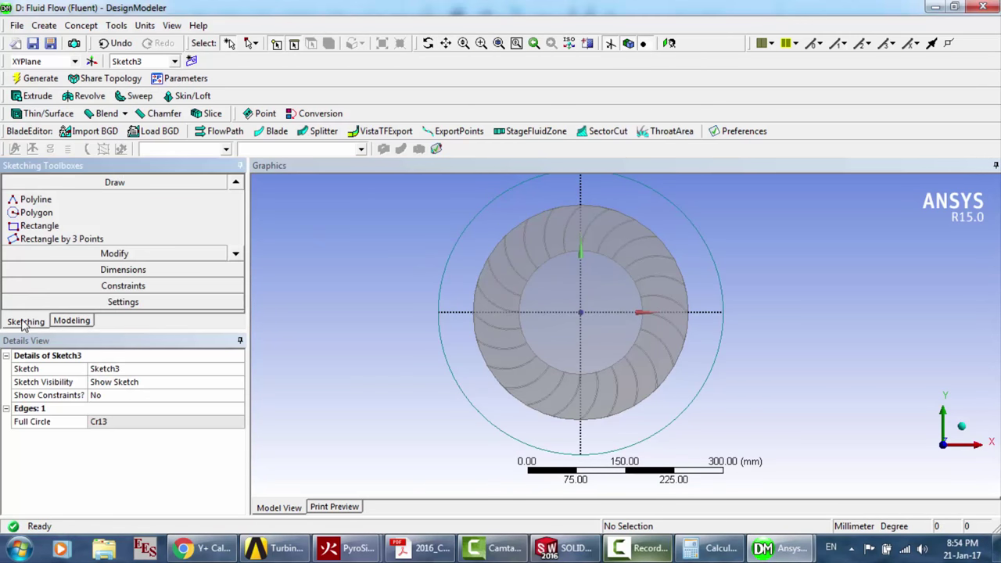
pyautogui.click(85, 325)
# Extrude Sketch3 to a fixed depth of 124.968 mm with Add Material and generate the cylinder around the ventilator
pyautogui.click(97, 206)
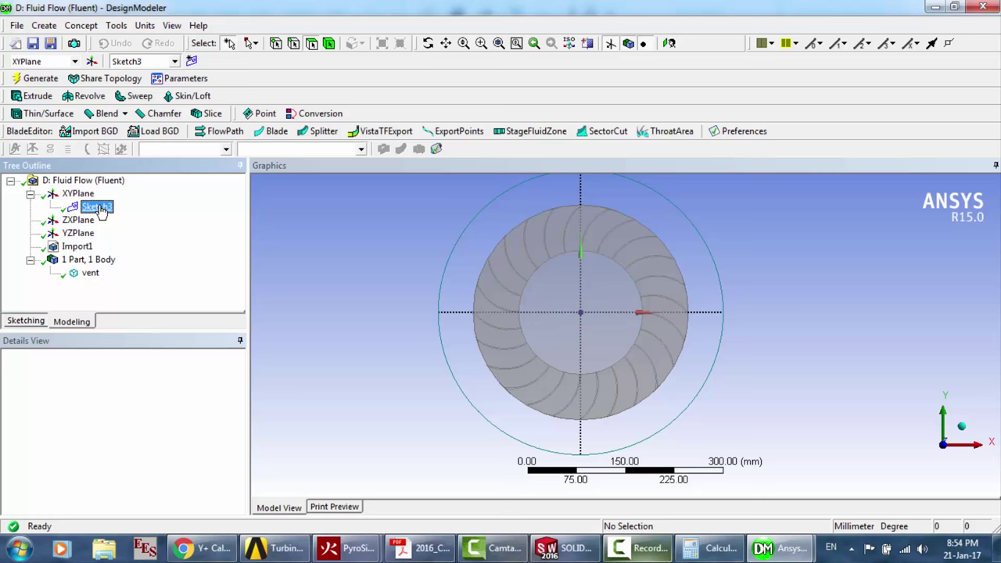
pyautogui.click(36, 324)
pyautogui.click(78, 326)
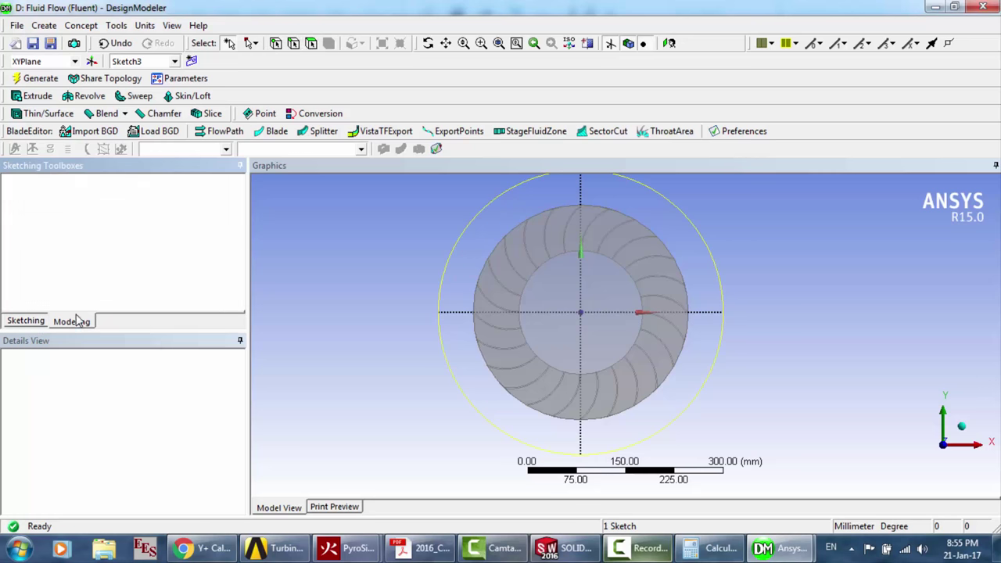
pyautogui.click(38, 96)
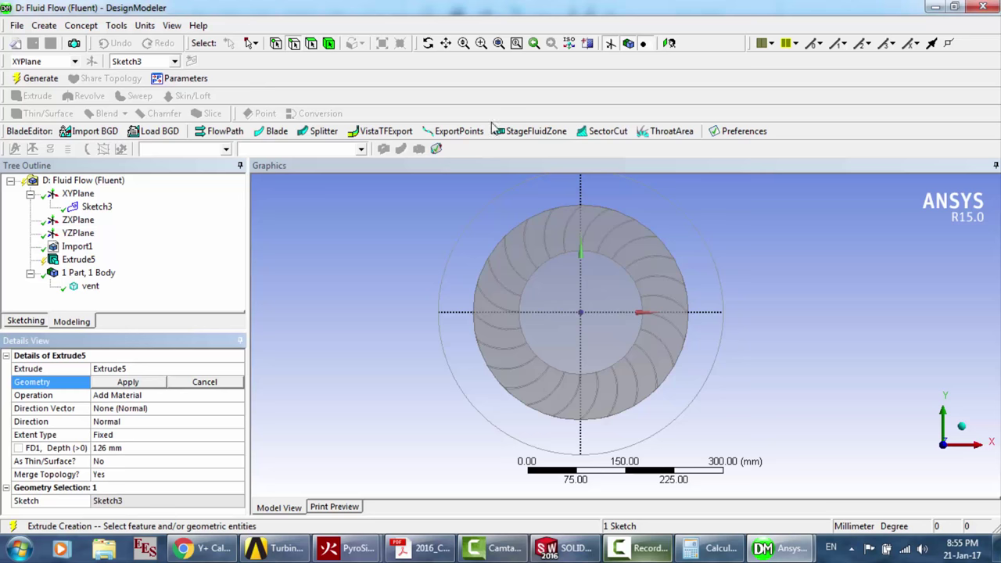
pyautogui.click(428, 44)
pyautogui.moveTo(587, 336); pyautogui.dragTo(593, 323)
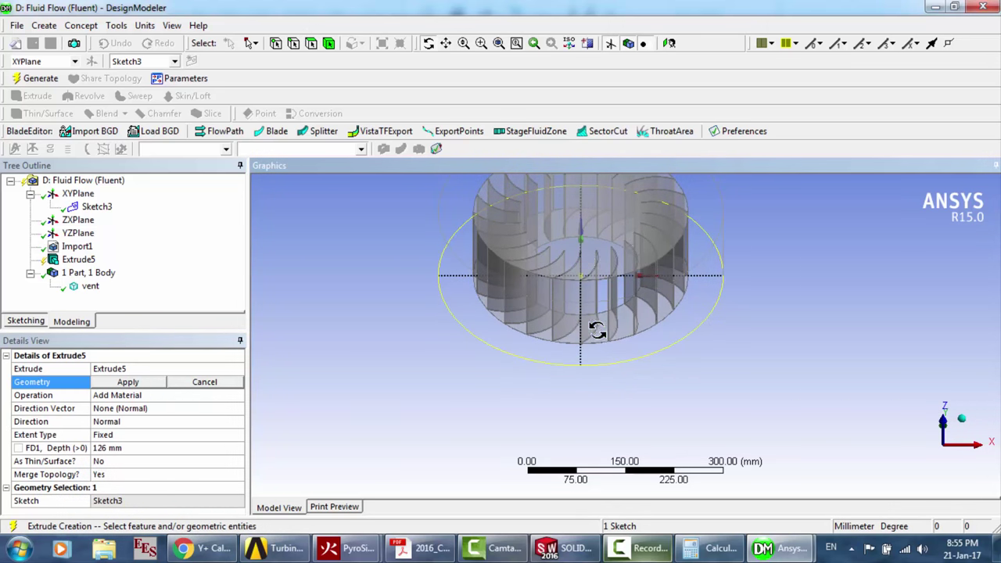
pyautogui.click(128, 381)
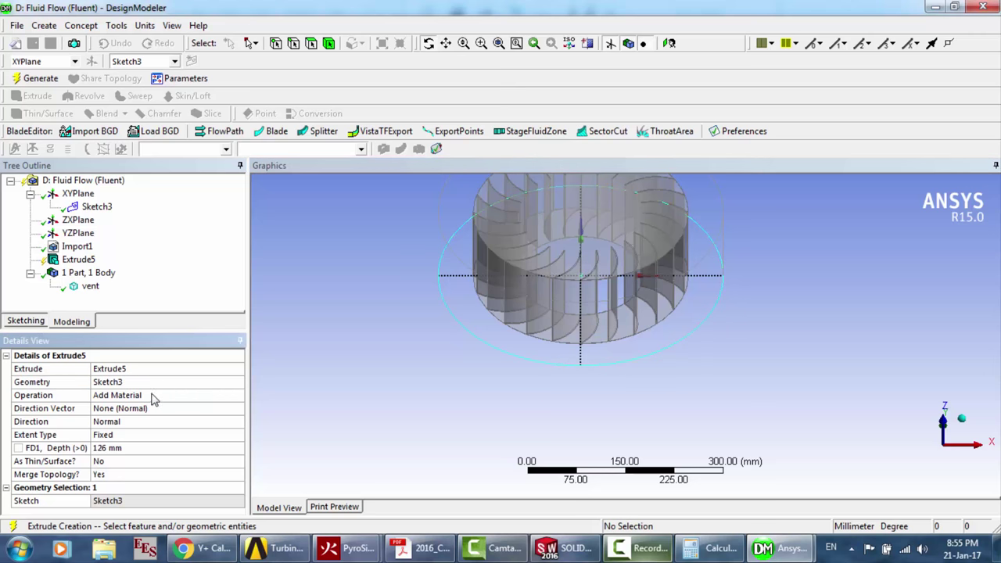
pyautogui.click(118, 451)
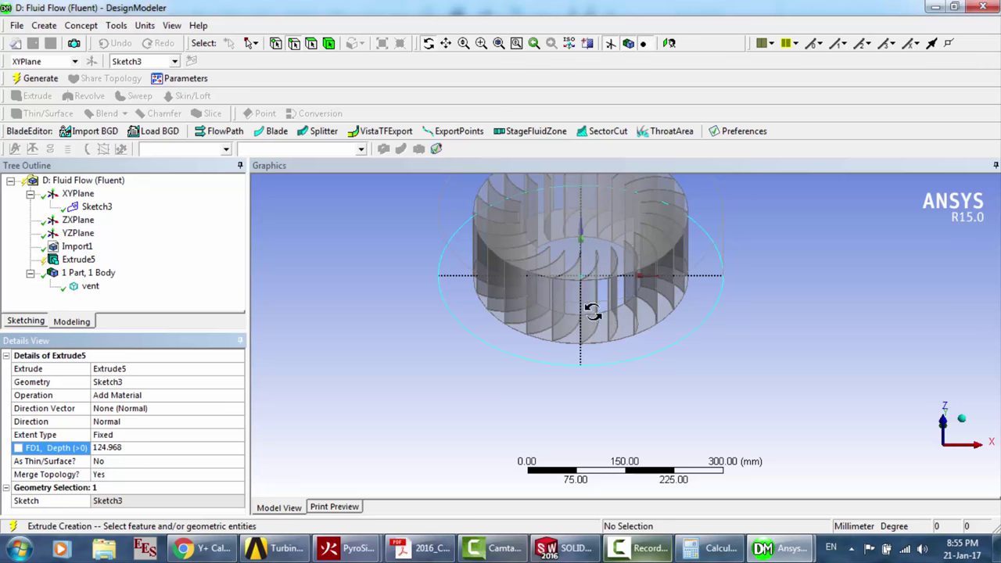
pyautogui.click(41, 79)
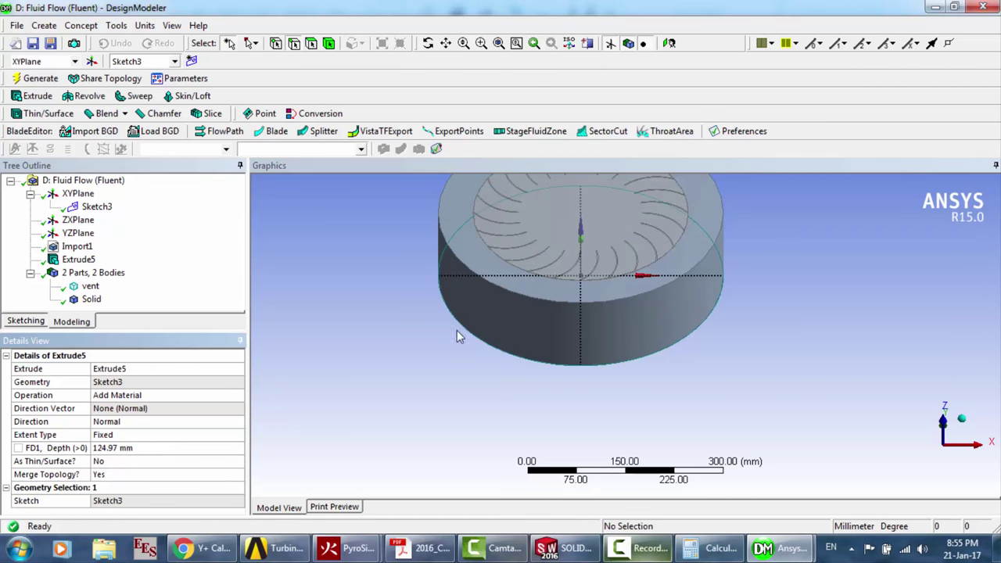
# Add a Body Operation feature and set its type to Cut Material
pyautogui.click(431, 43)
pyautogui.moveTo(587, 208); pyautogui.dragTo(618, 395)
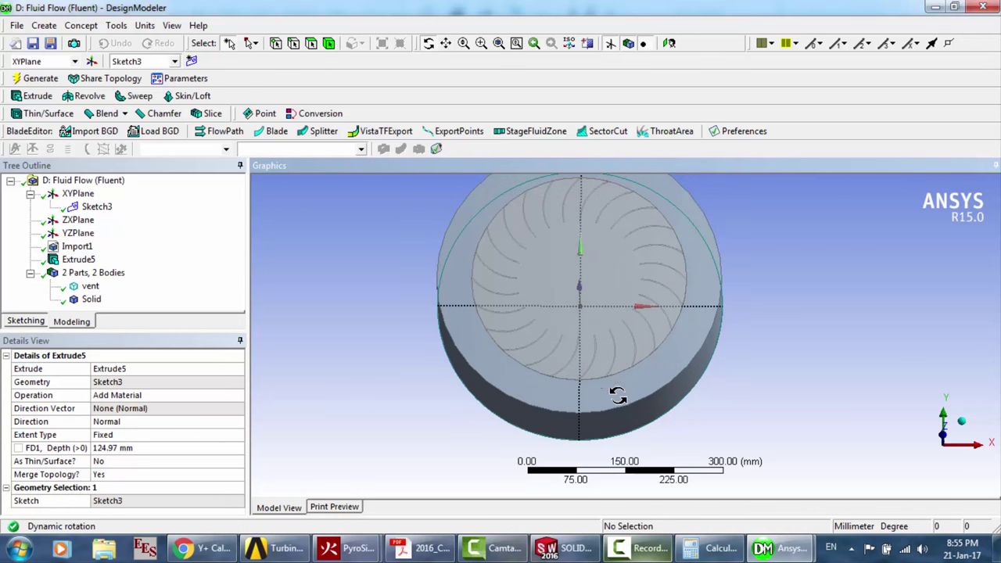
pyautogui.scroll(5, 618, 395)
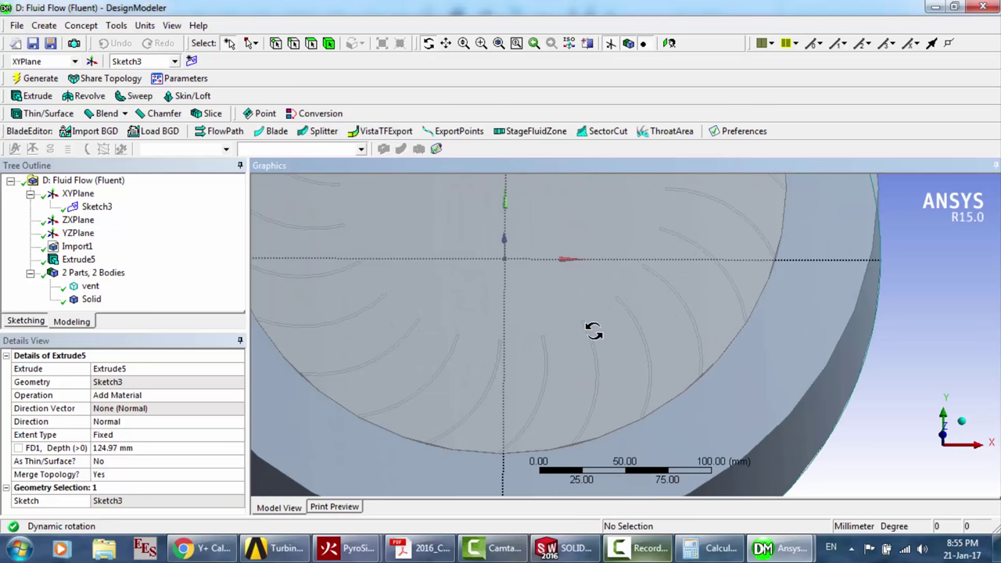
pyautogui.scroll(-4, 593, 331)
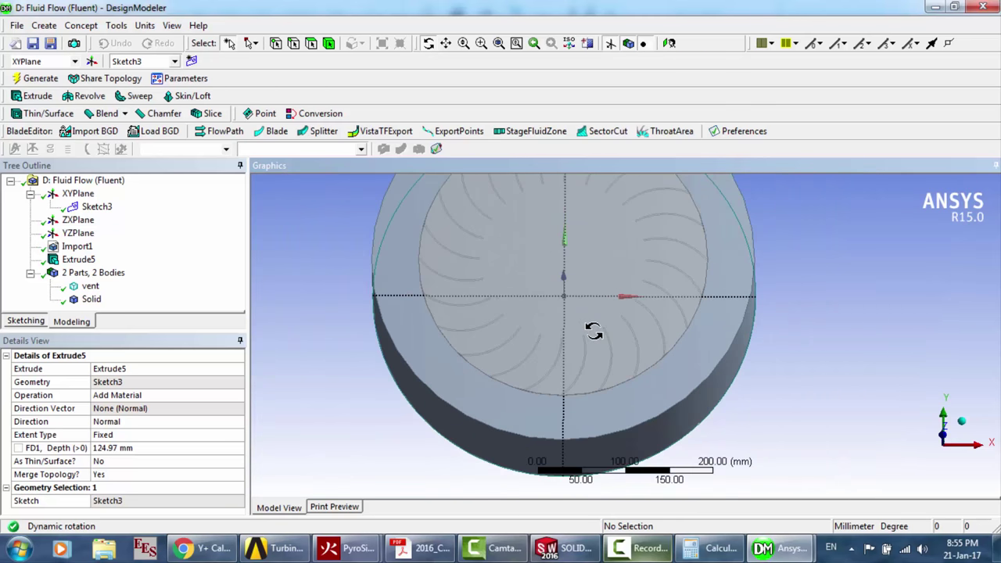
pyautogui.moveTo(560, 274)
pyautogui.mouseDown()
pyautogui.moveTo(576, 325)
pyautogui.moveTo(558, 275)
pyautogui.mouseUp()
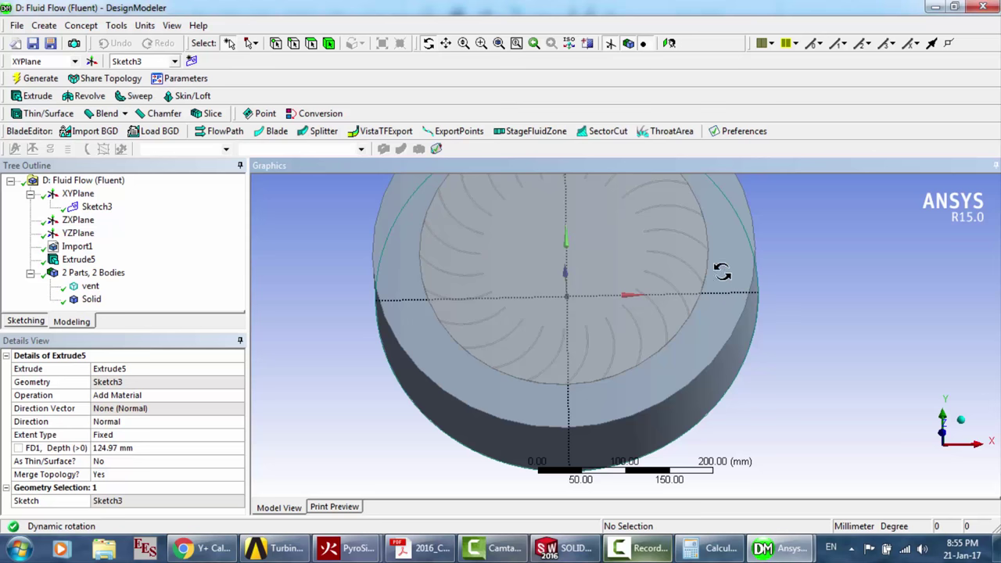
pyautogui.click(44, 26)
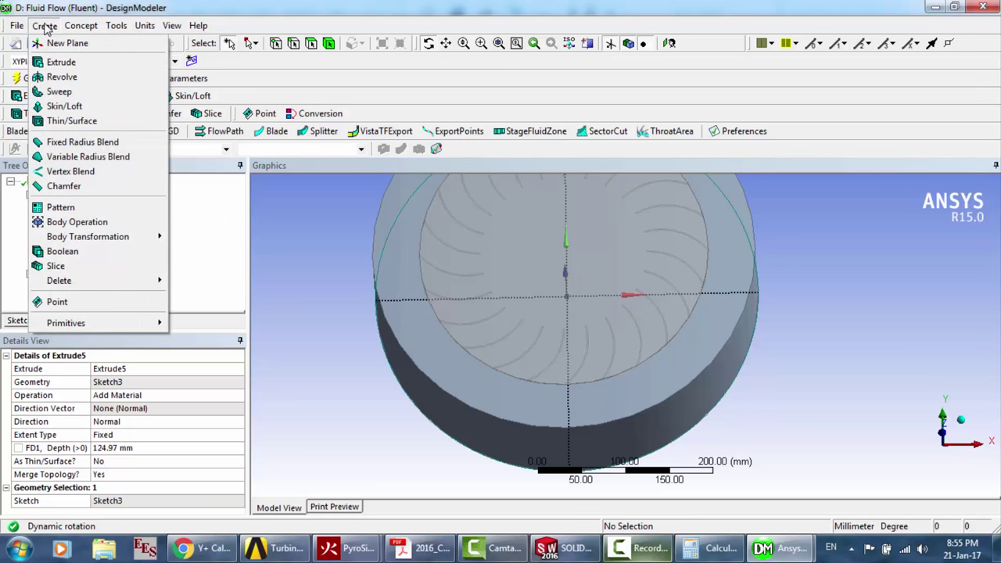
pyautogui.click(78, 222)
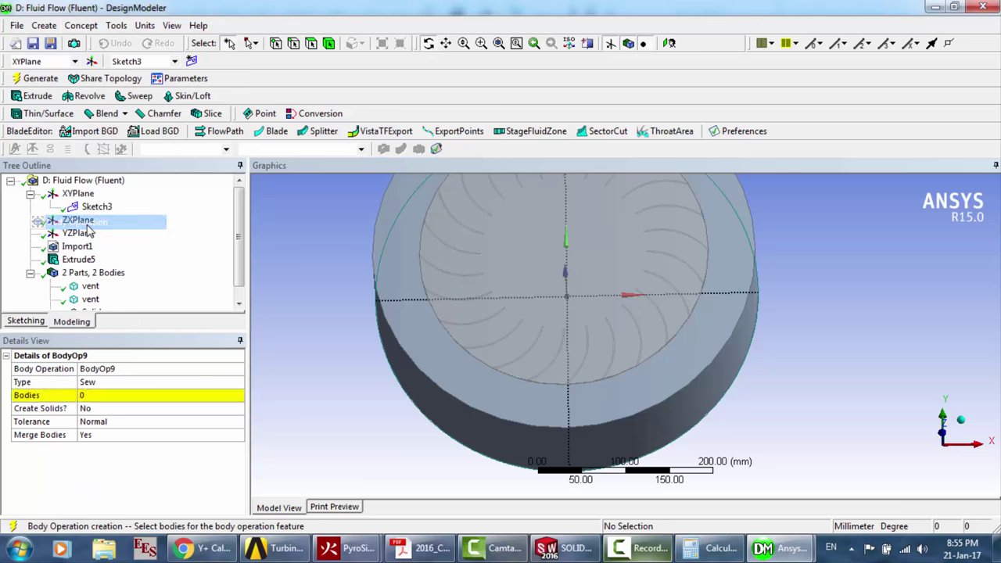
pyautogui.click(215, 382)
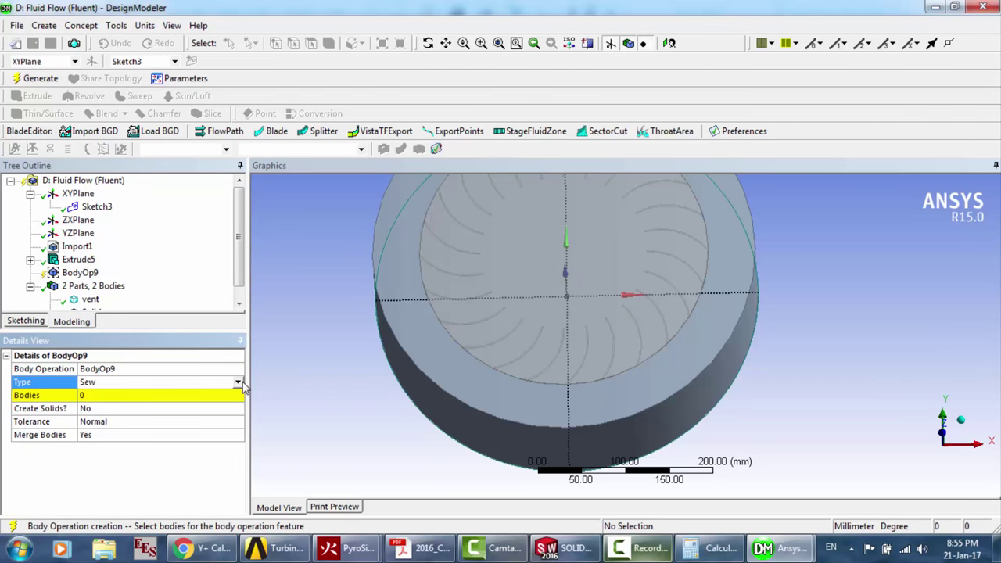
pyautogui.click(238, 383)
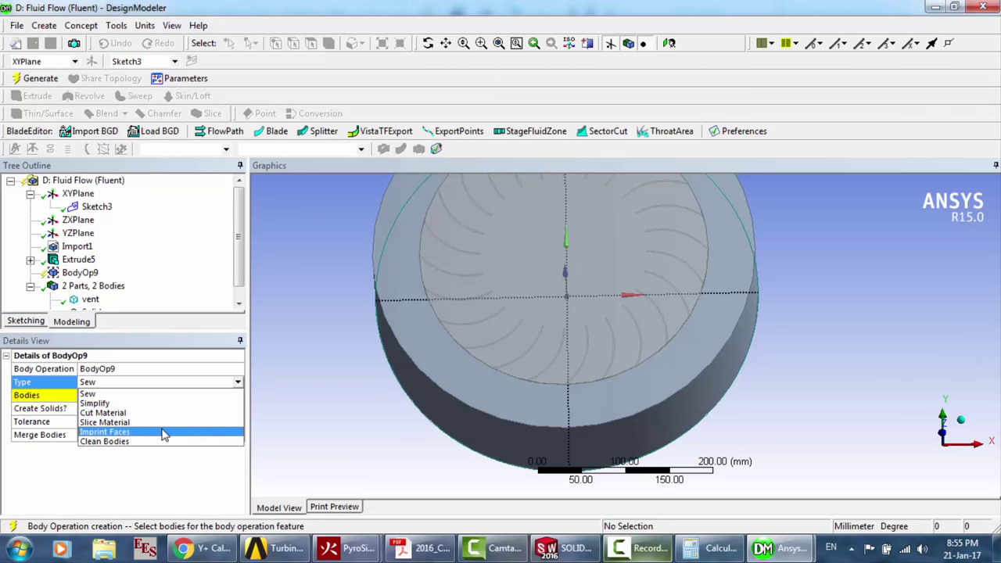
pyautogui.click(161, 412)
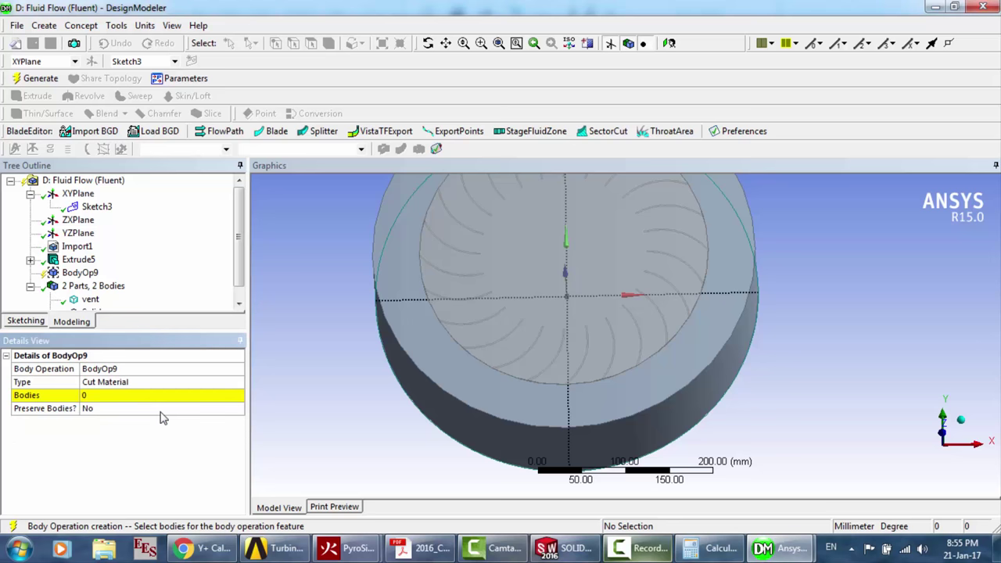
# Use the vent body as the cutting body with Preserve Bodies set to Yes, and generate the cut
pyautogui.click(110, 397)
pyautogui.scroll(-1, 175, 273)
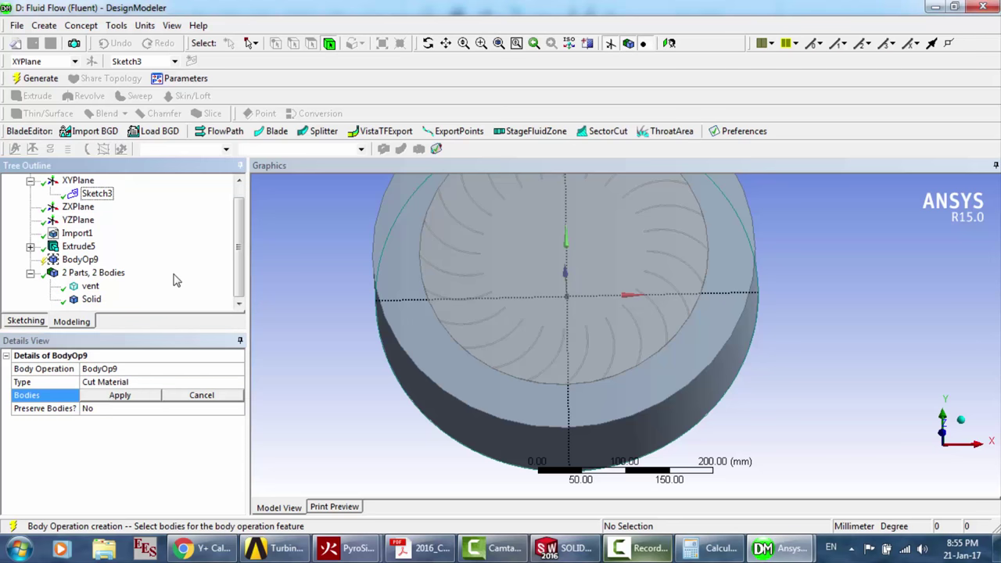
pyautogui.click(90, 287)
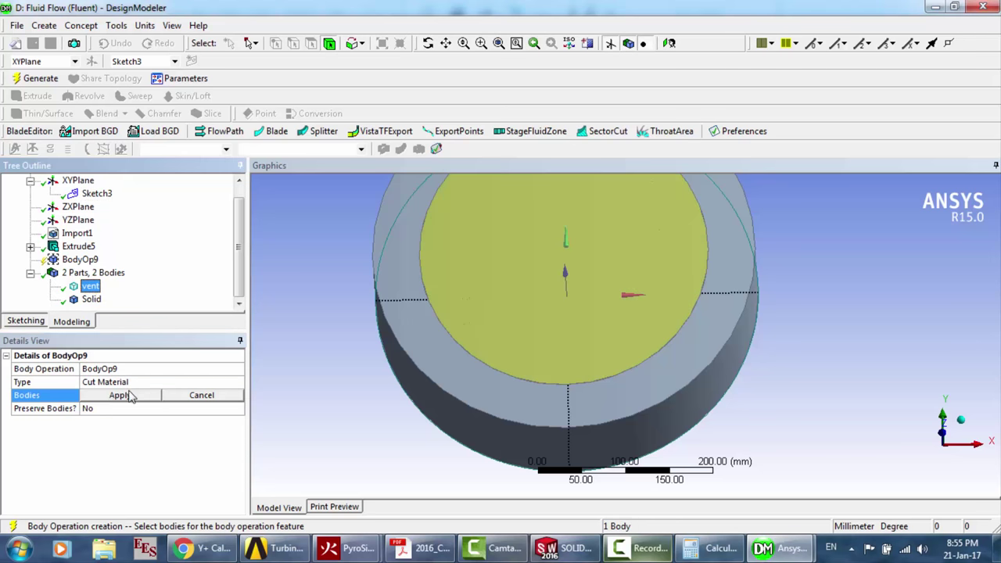
pyautogui.click(131, 397)
pyautogui.doubleClick(108, 410)
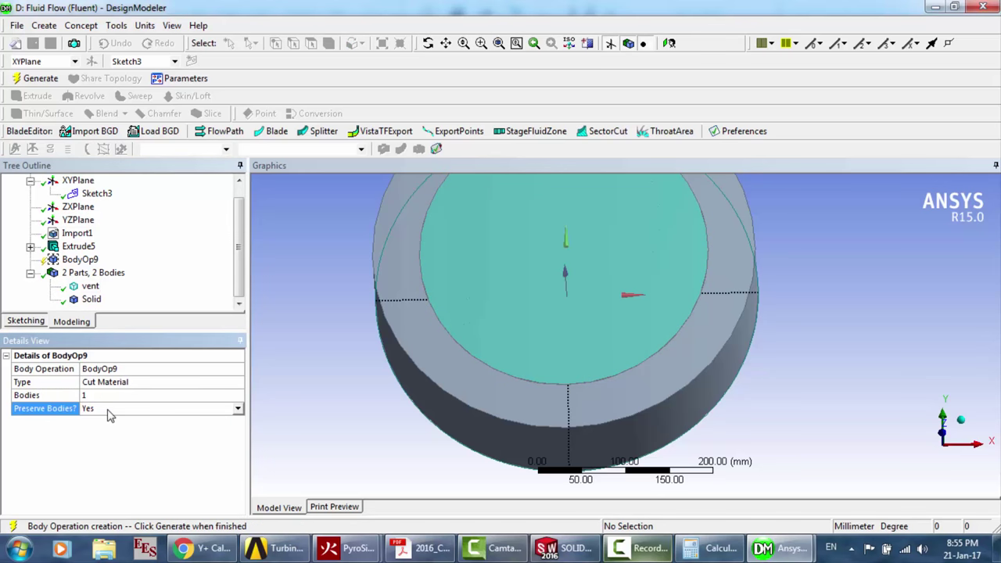
pyautogui.click(43, 78)
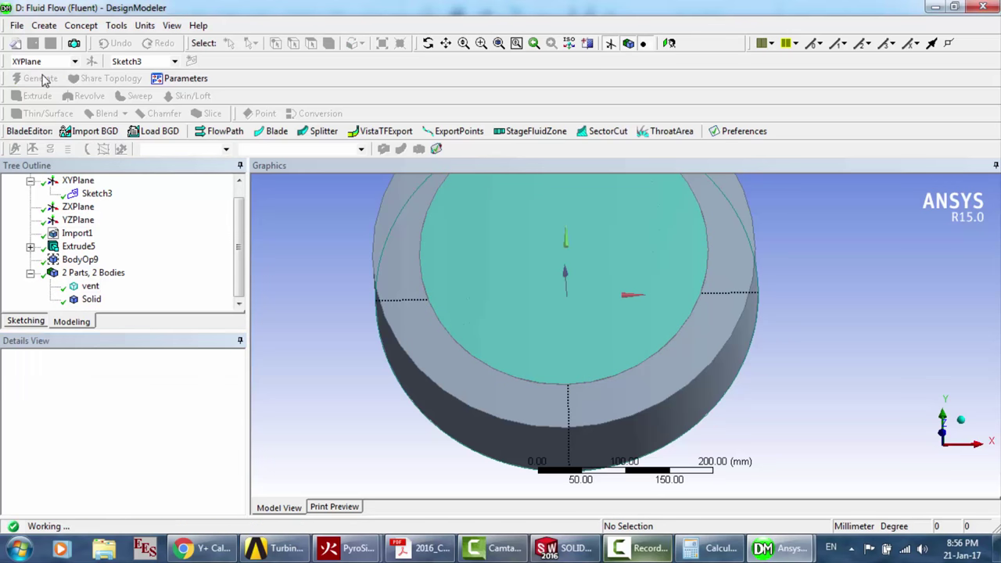
# Suppress the vent body to expose the blade slots cut into the cylinder
pyautogui.rightClick(91, 288)
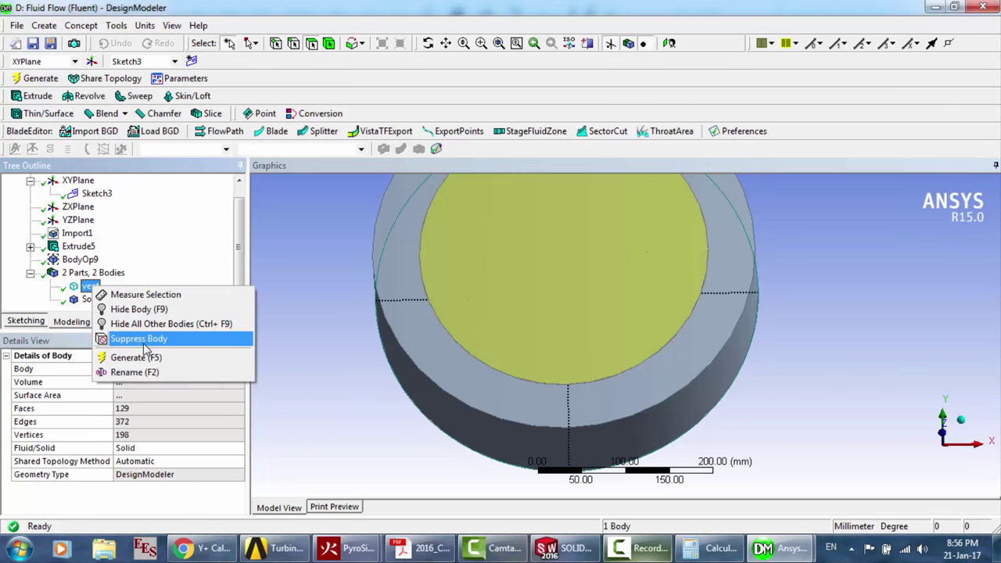
pyautogui.click(143, 340)
pyautogui.scroll(3, 423, 419)
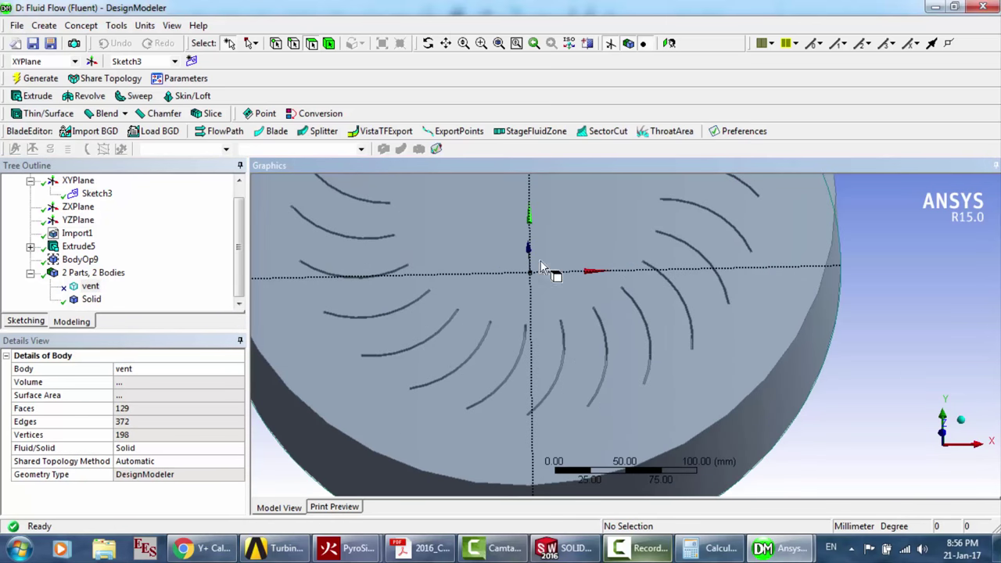
pyautogui.click(428, 44)
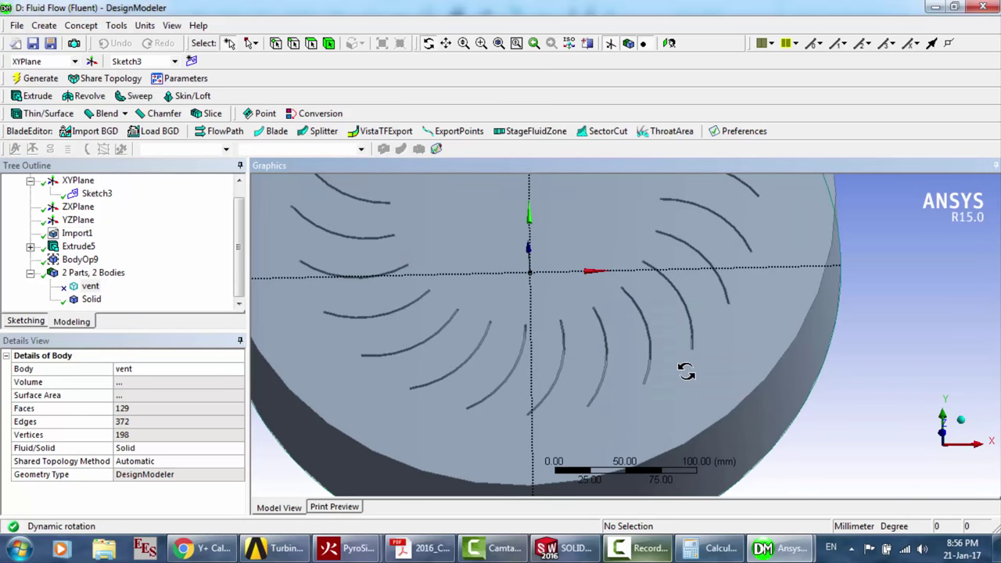
# Examine the blade slots cut into the cylinder up close from above, from the underside and from the side
pyautogui.moveTo(690, 362)
pyautogui.mouseDown()
pyautogui.moveTo(686, 376)
pyautogui.moveTo(690, 368)
pyautogui.mouseUp()
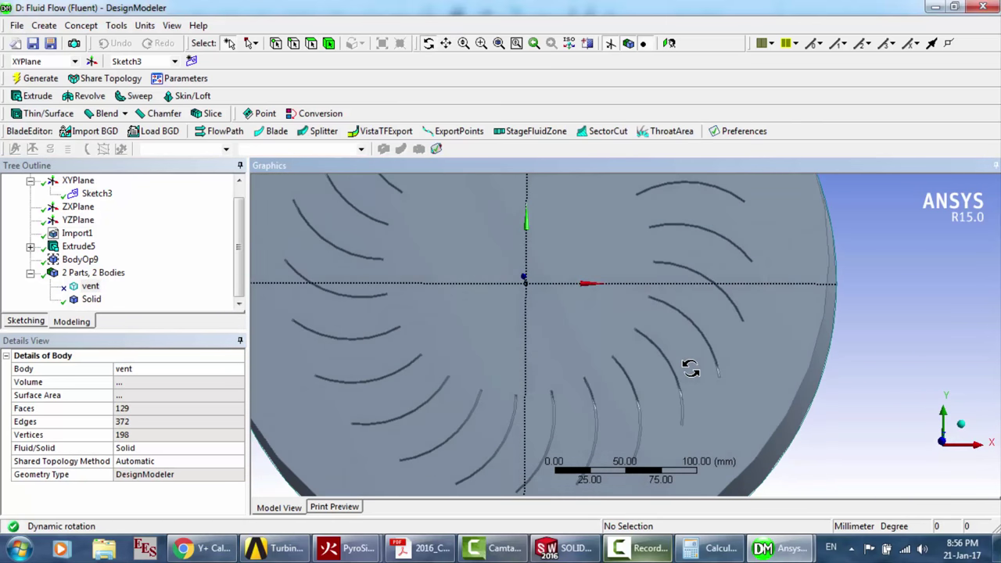
pyautogui.scroll(3, 690, 369)
pyautogui.moveTo(740, 311); pyautogui.dragTo(726, 287)
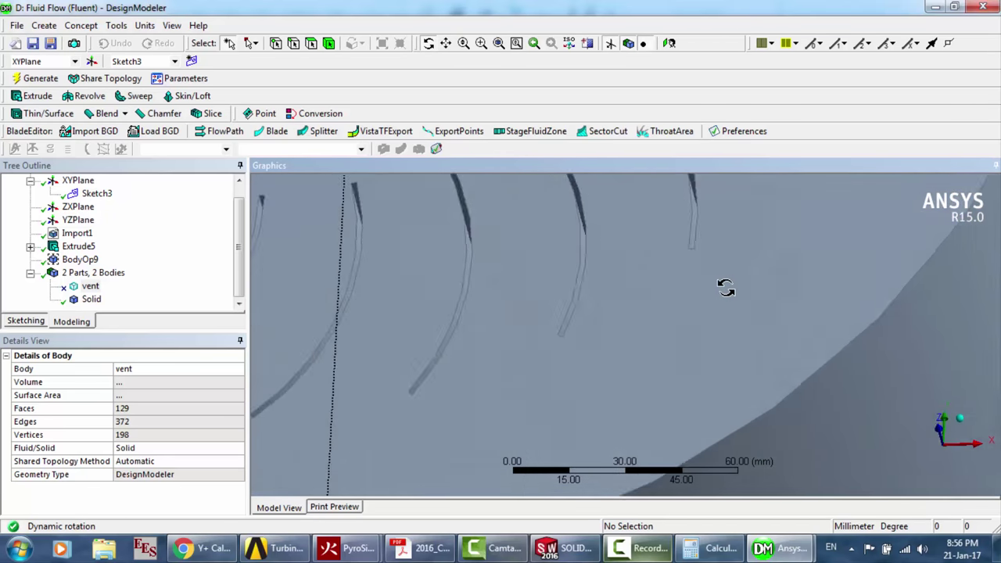
pyautogui.scroll(-5, 726, 287)
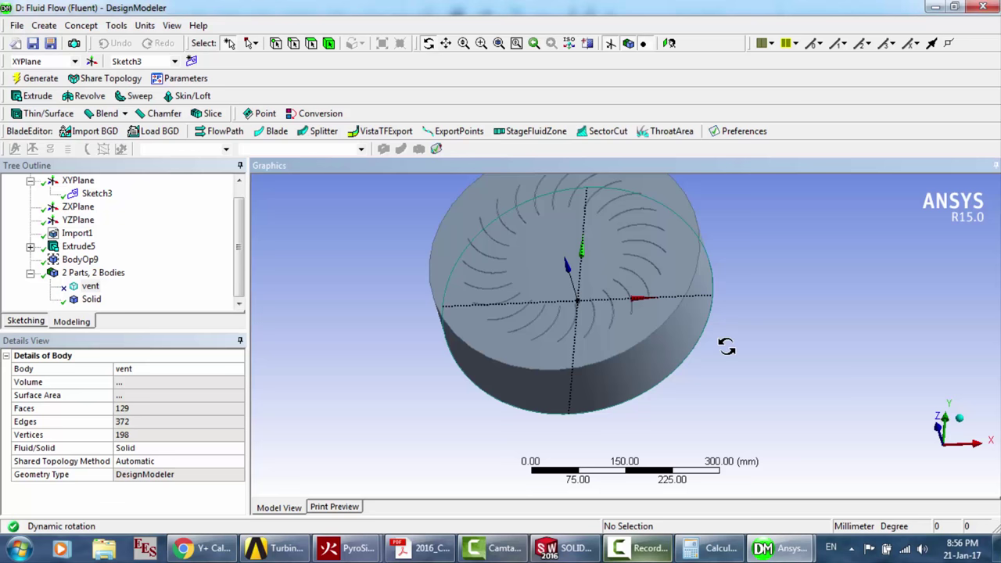
pyautogui.moveTo(726, 347); pyautogui.dragTo(521, 249)
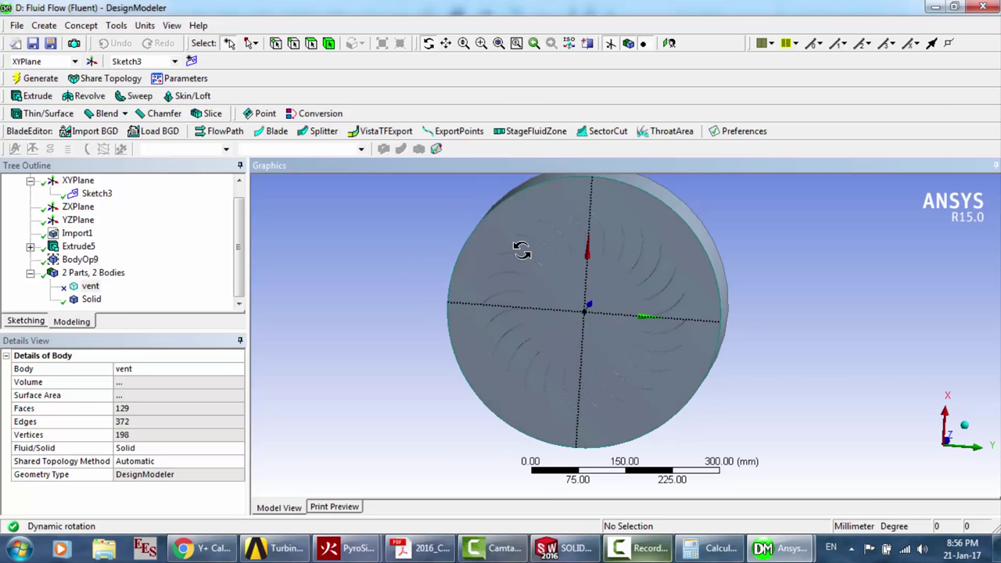
pyautogui.scroll(3, 521, 249)
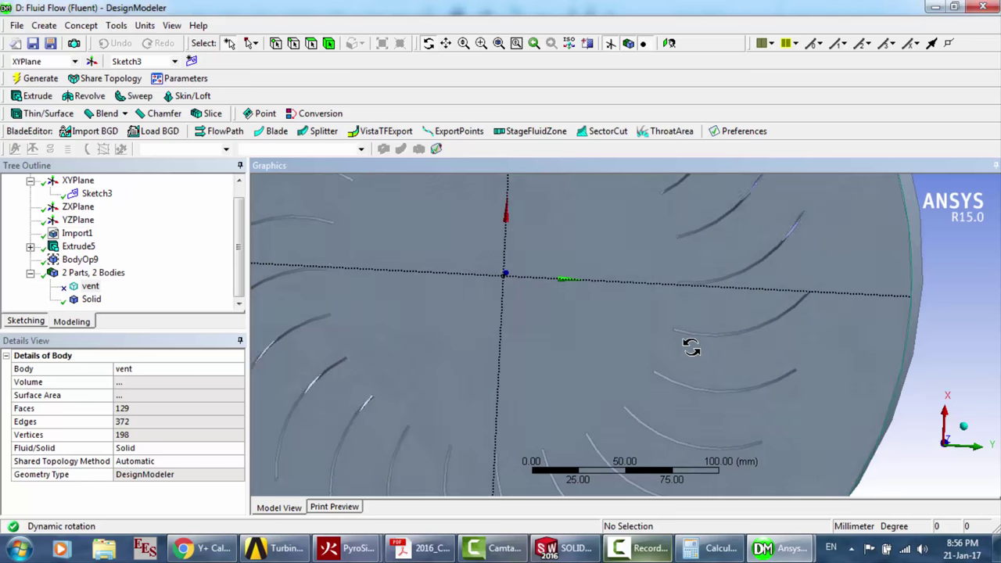
pyautogui.moveTo(691, 347); pyautogui.dragTo(730, 429)
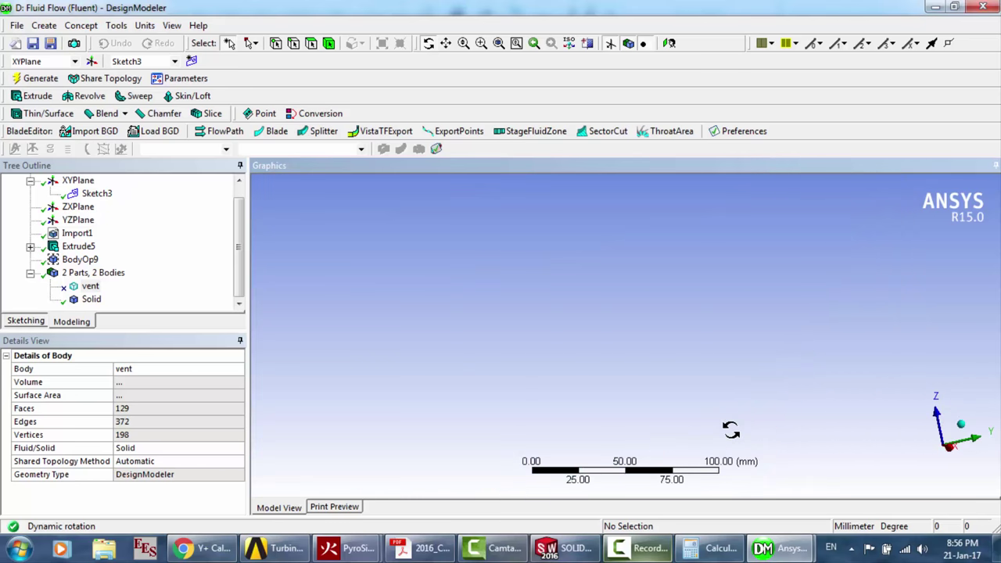
pyautogui.scroll(-6, 730, 429)
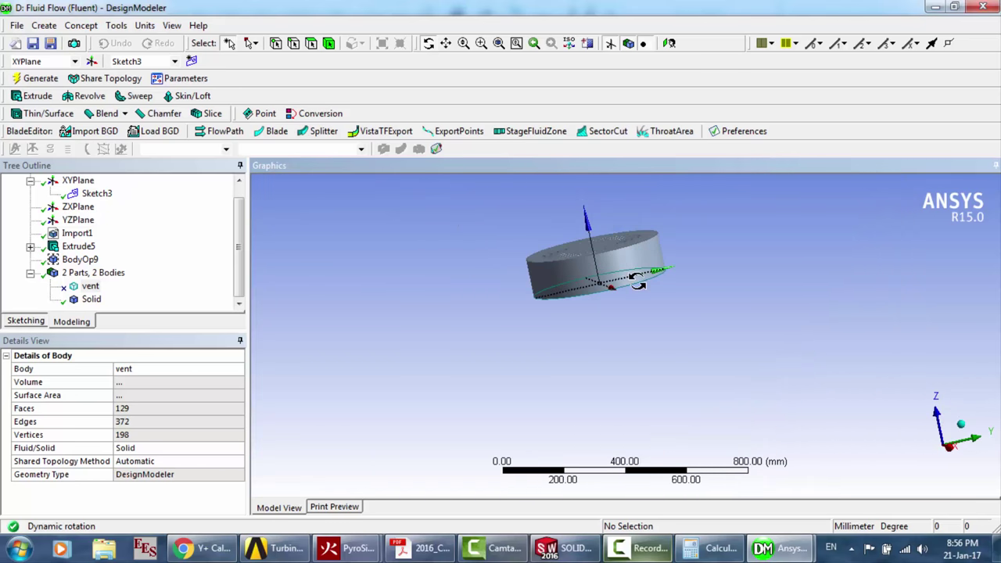
pyautogui.moveTo(664, 337); pyautogui.dragTo(646, 293)
pyautogui.click(446, 43)
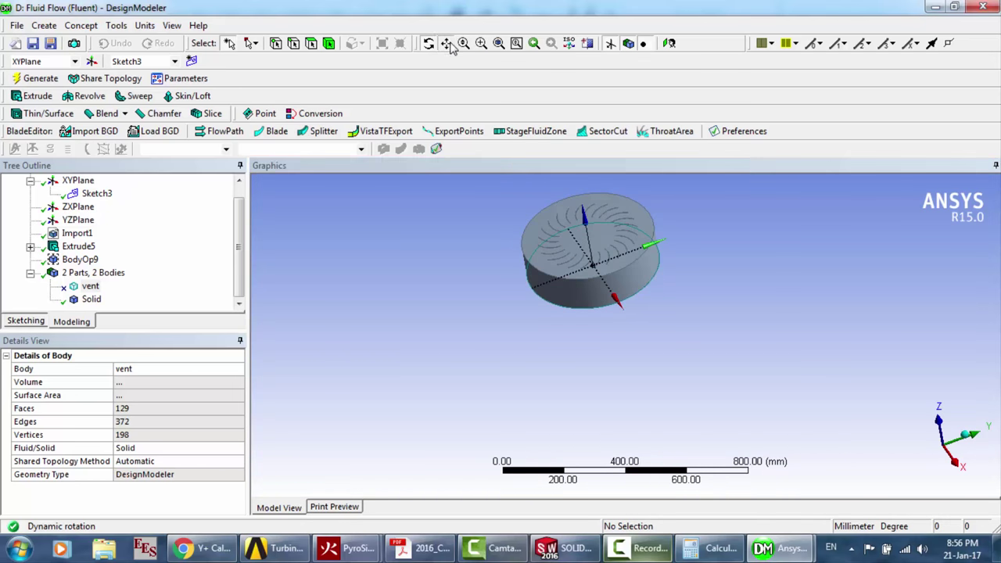
pyautogui.moveTo(570, 261); pyautogui.dragTo(549, 346)
pyautogui.scroll(5, 550, 347)
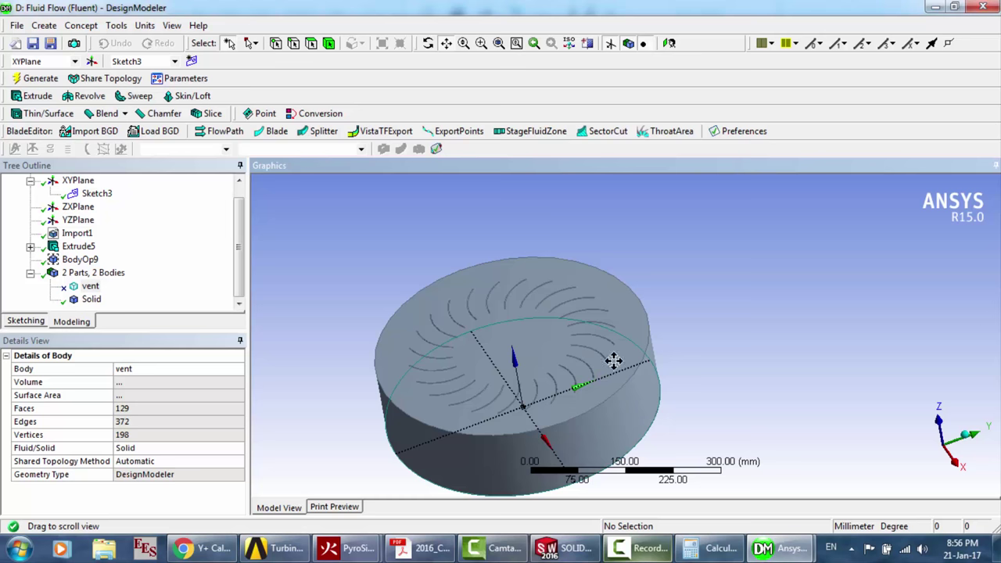
# Review the Import1, Extrude5 and BodyOp9 features and examine the cylinder with its blade slots
pyautogui.click(77, 234)
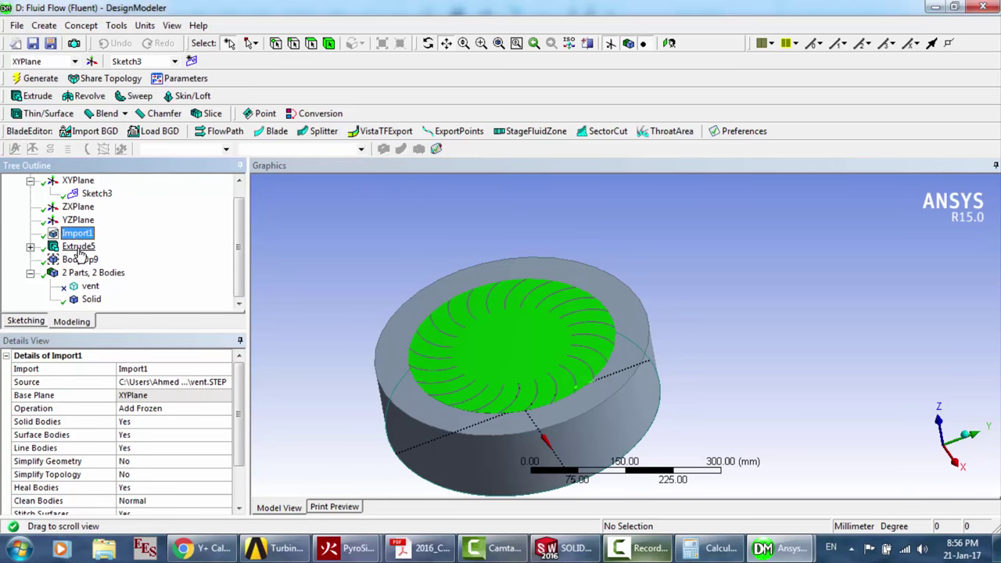
pyautogui.click(79, 247)
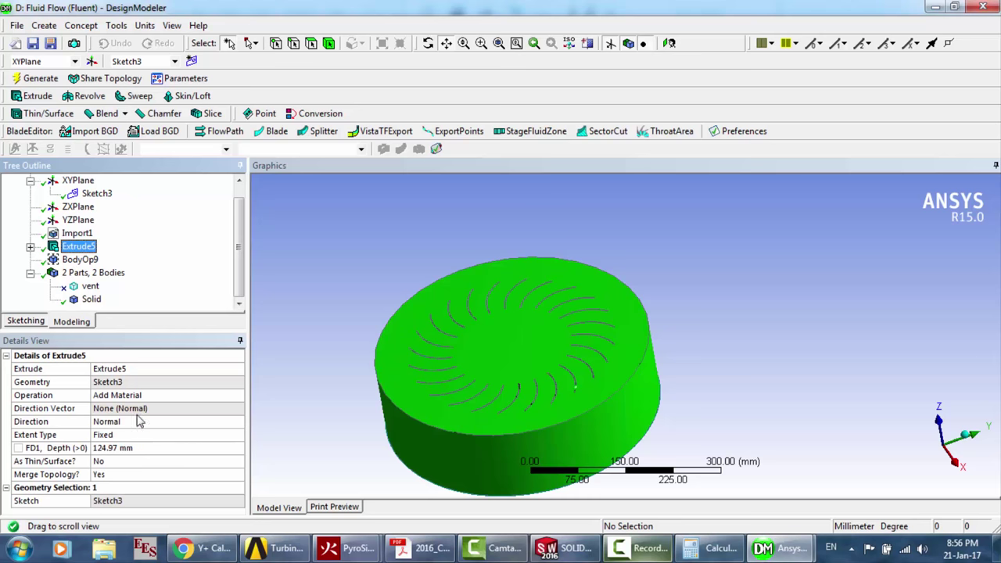
pyautogui.keyDown('ctrl'); pyautogui.moveTo(503, 313); pyautogui.dragTo(579, 259, button='middle'); pyautogui.keyUp('ctrl')
pyautogui.click(86, 259)
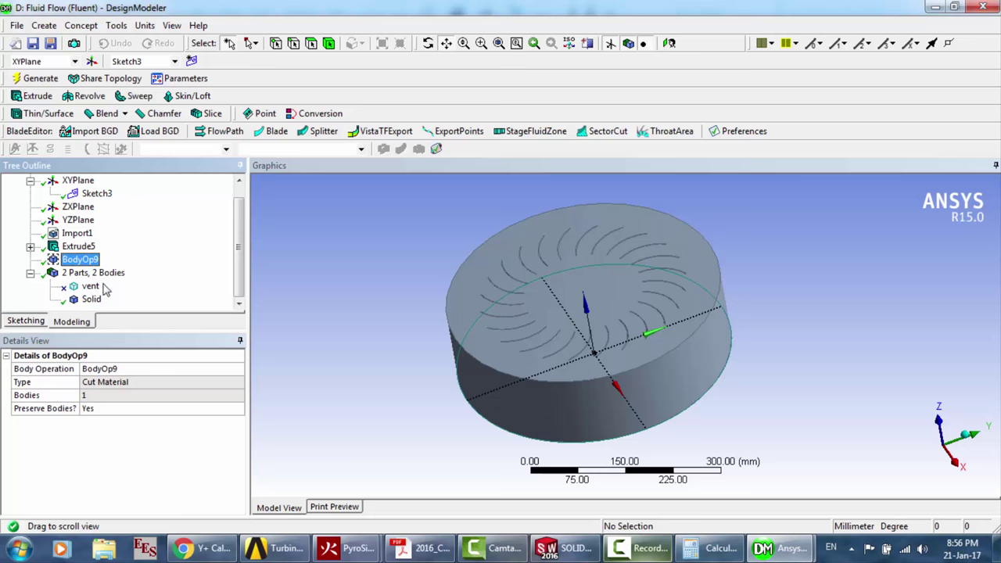
pyautogui.moveTo(626, 281); pyautogui.dragTo(607, 308)
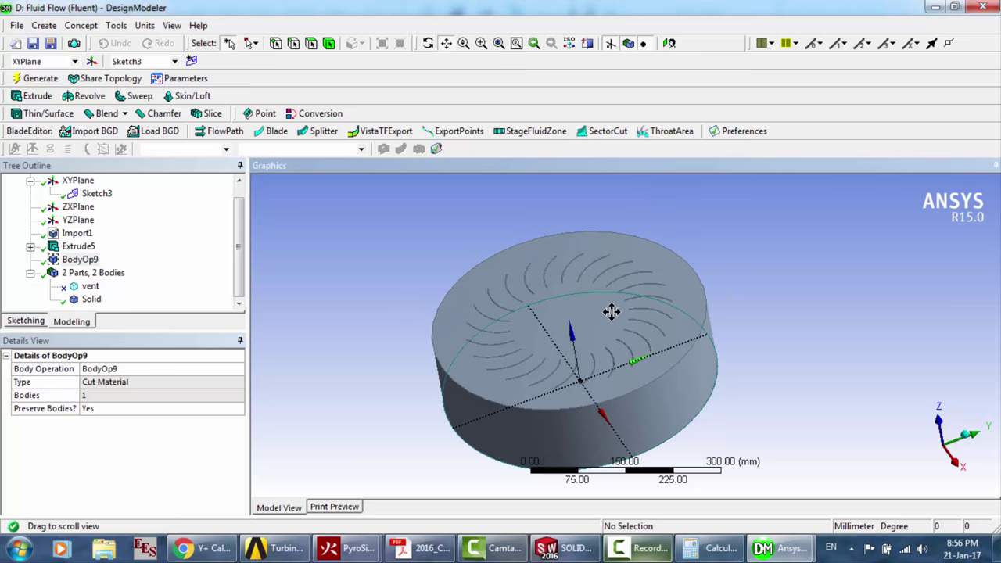
pyautogui.scroll(2, 611, 311)
pyautogui.scroll(1, 611, 311)
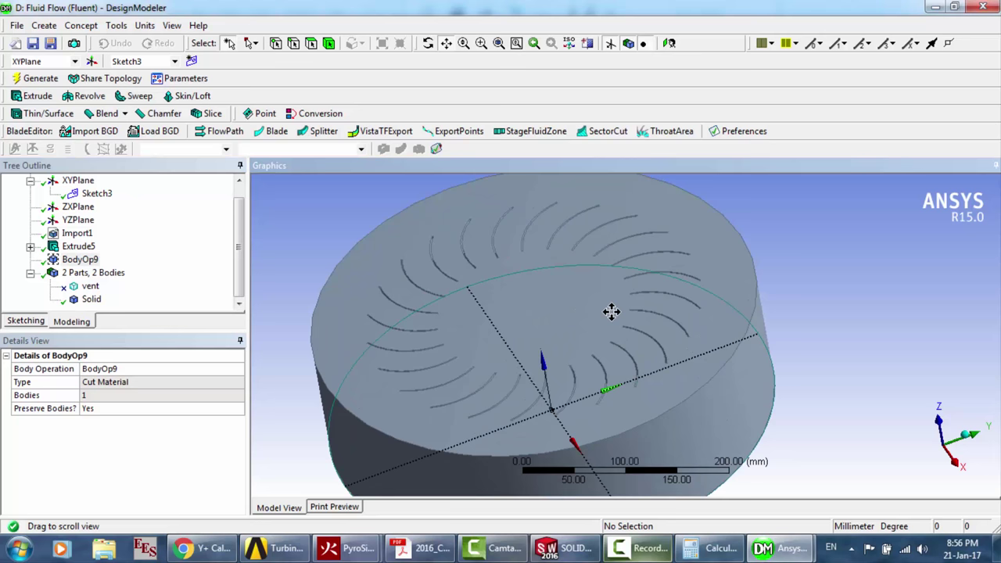
pyautogui.click(428, 44)
pyautogui.moveTo(553, 213); pyautogui.dragTo(566, 251)
pyautogui.scroll(-1, 570, 252)
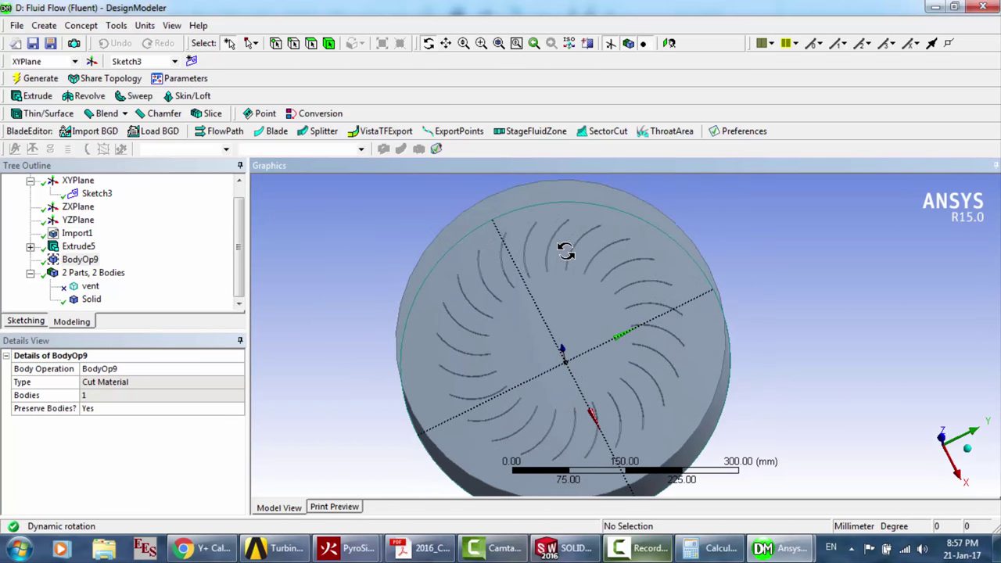
pyautogui.moveTo(563, 295); pyautogui.dragTo(537, 273)
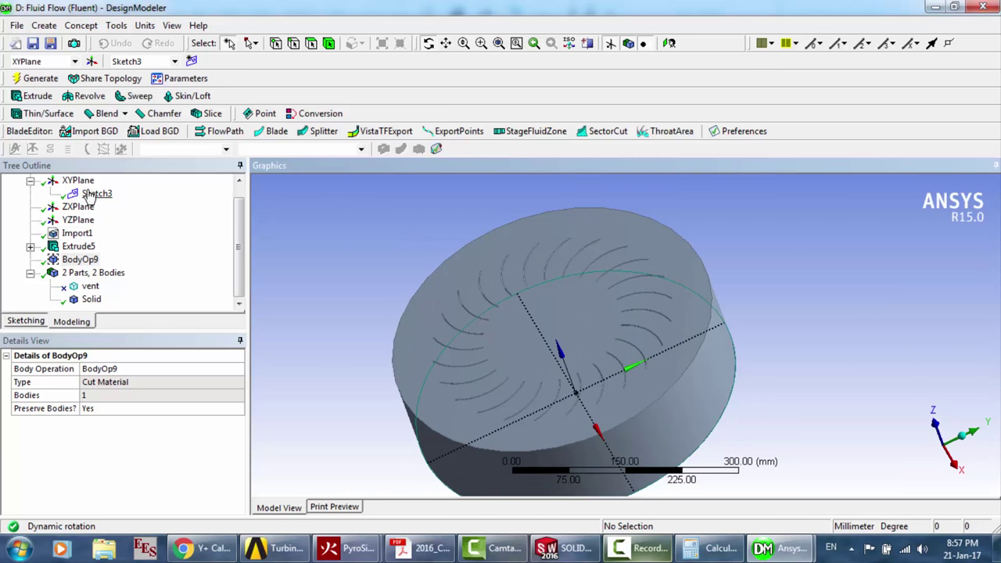
# Sketch a rectangle on the XYPlane enclosing the cylinder and extending farther along +X, and finish the sketch
pyautogui.click(179, 207)
pyautogui.scroll(1, 179, 196)
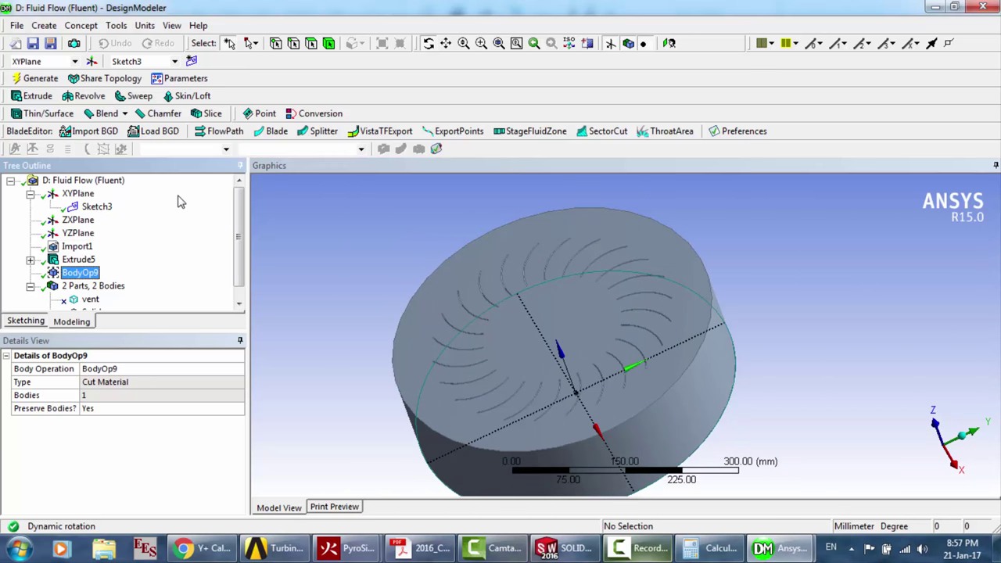
pyautogui.click(78, 194)
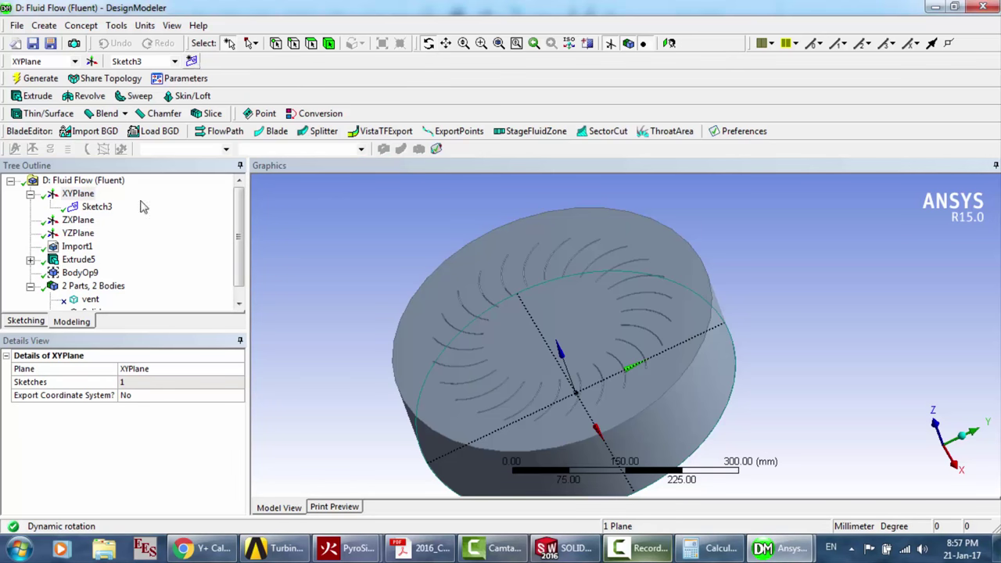
pyautogui.click(26, 321)
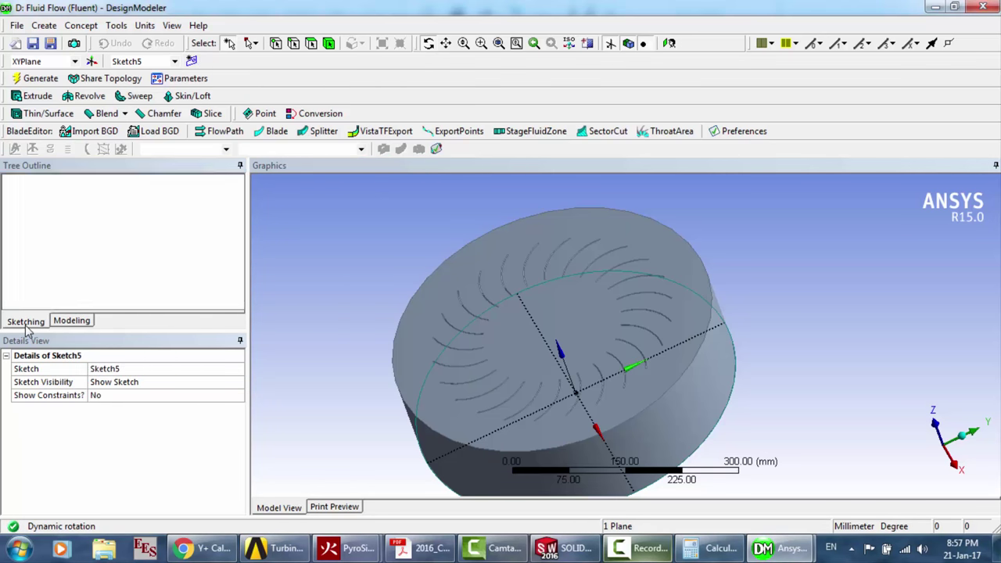
pyautogui.click(935, 422)
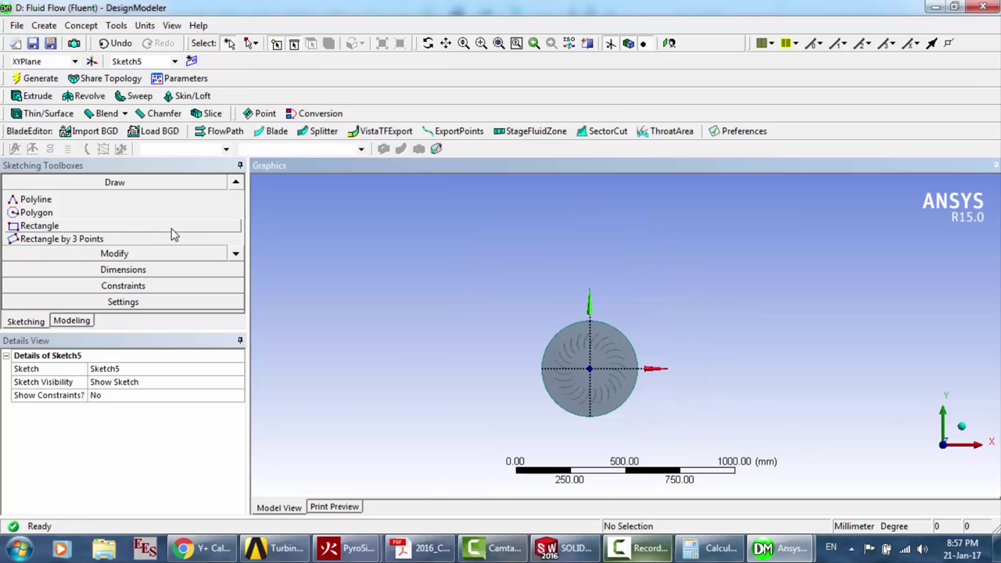
pyautogui.click(110, 230)
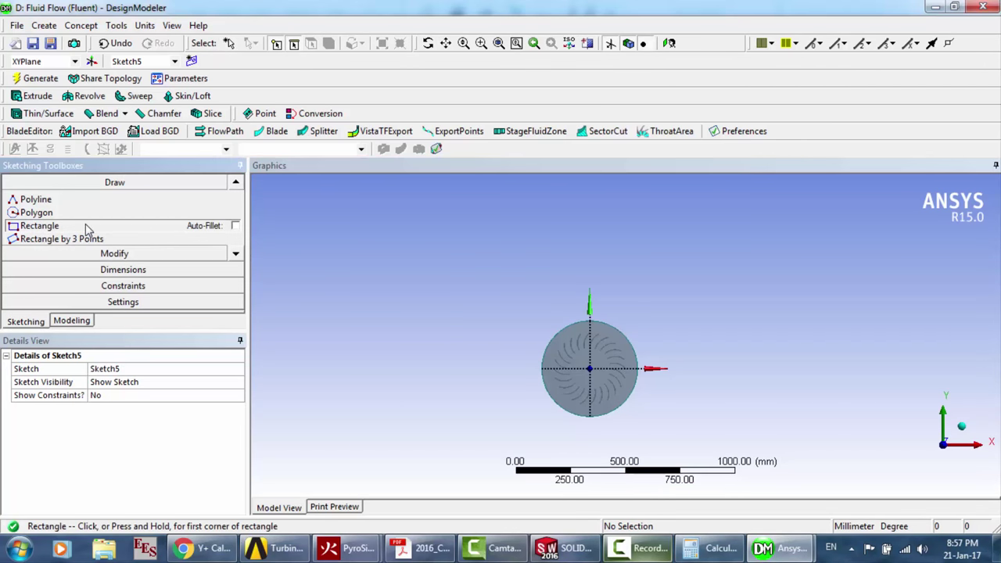
pyautogui.moveTo(471, 289); pyautogui.dragTo(780, 436)
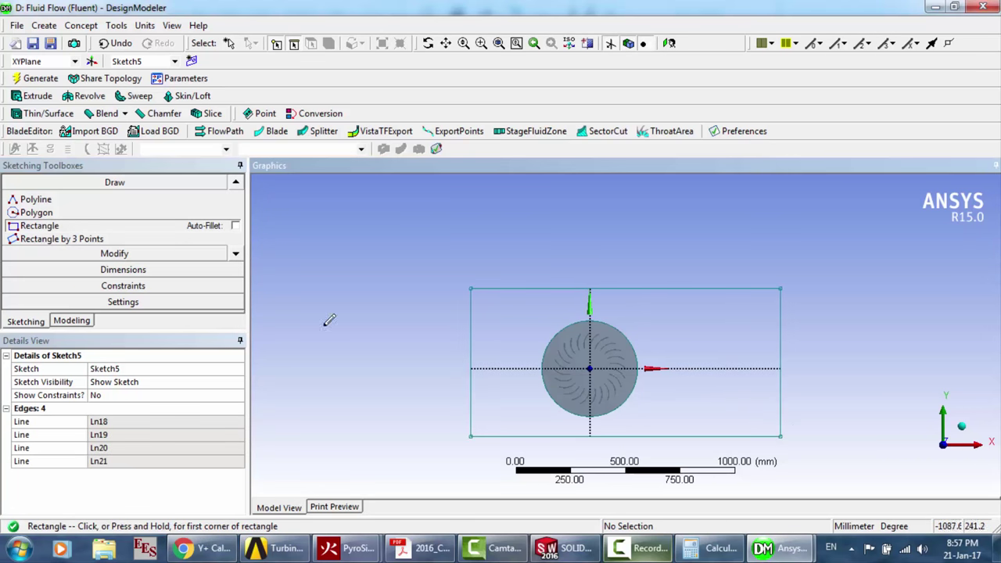
pyautogui.click(74, 324)
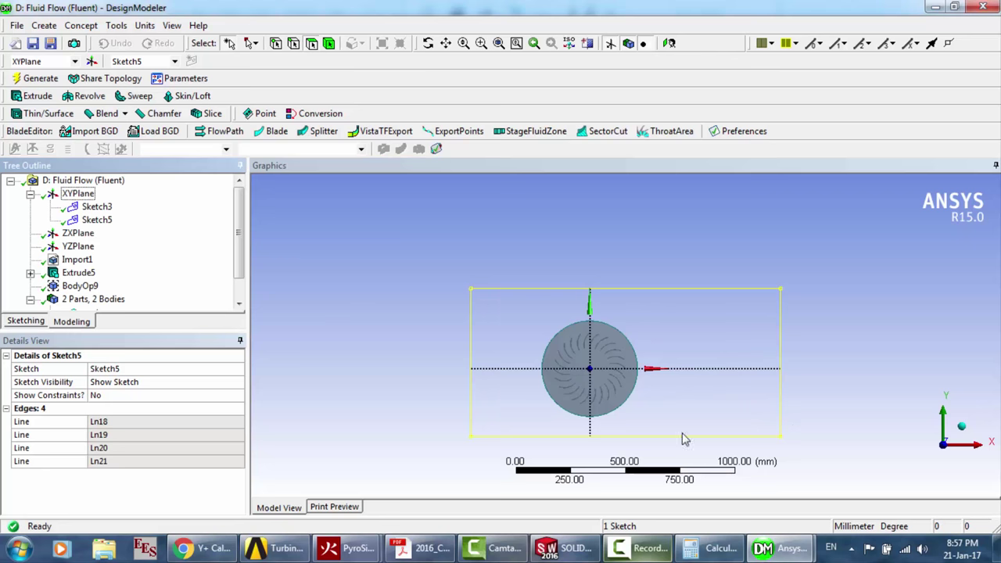
# Switch to the PDF paper in Acrobat Reader to check the ventilator boundary condition figure, and return to the D: Fluid Flow DesignModeler window
pyautogui.click(420, 549)
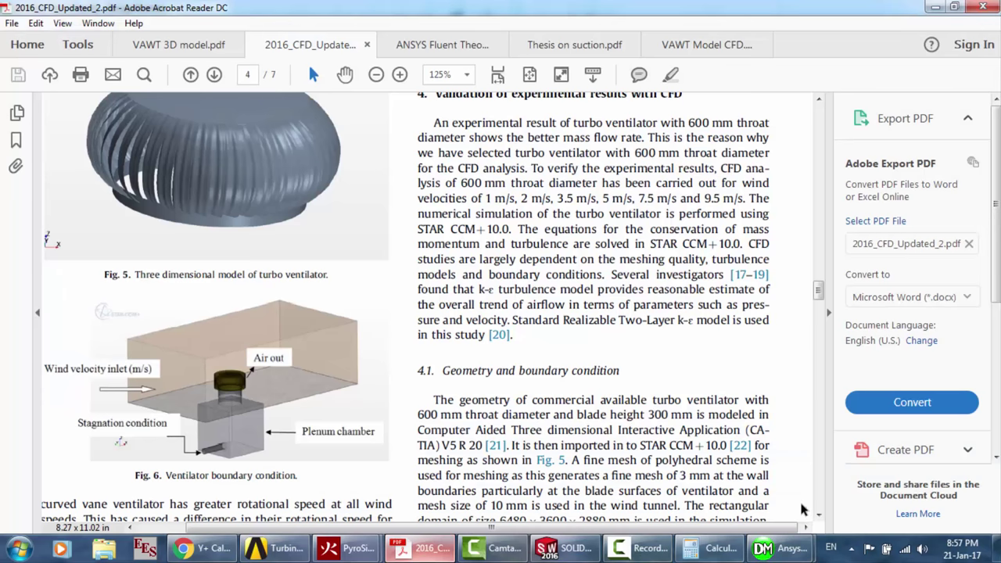
pyautogui.moveTo(789, 556)
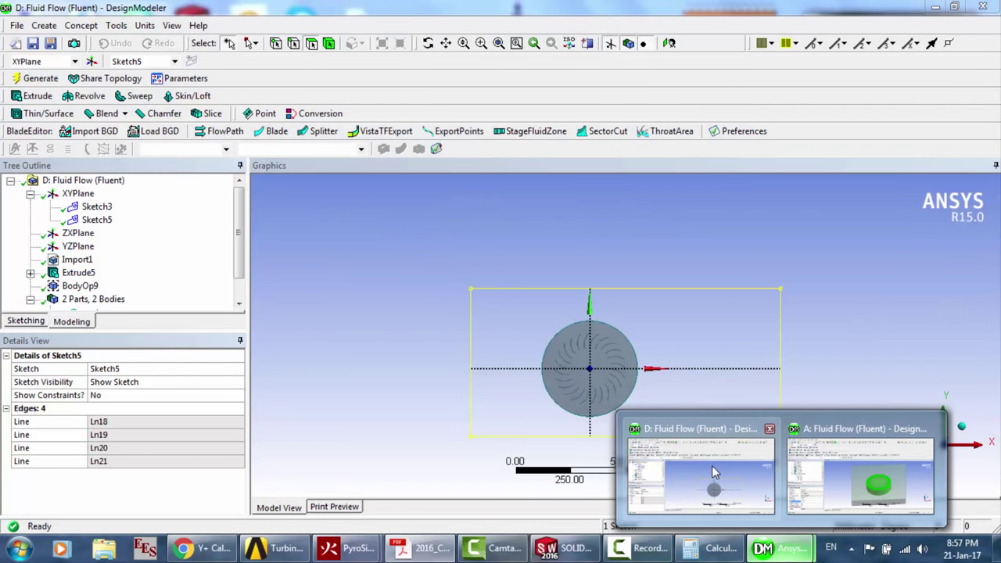
pyautogui.click(714, 472)
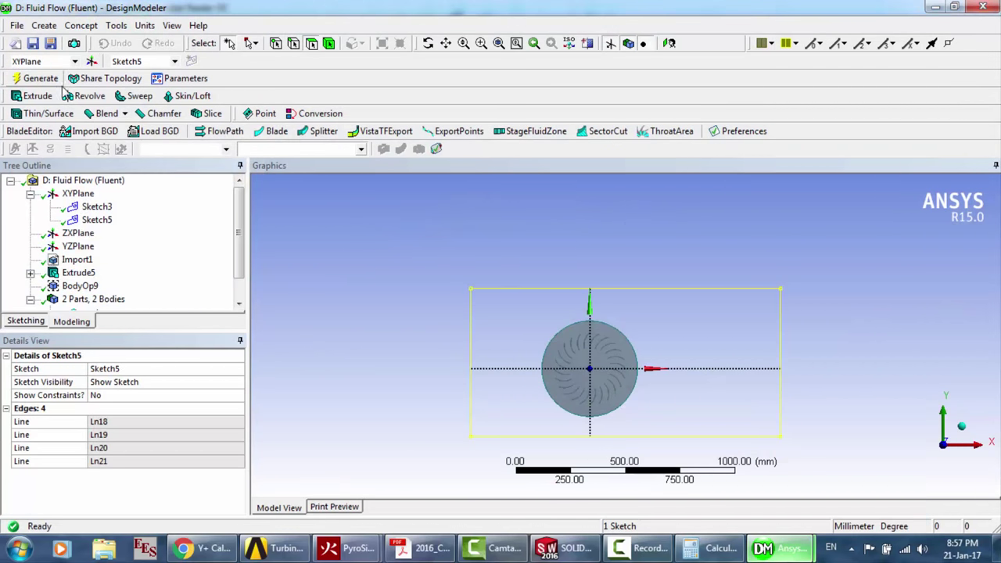
pyautogui.click(39, 96)
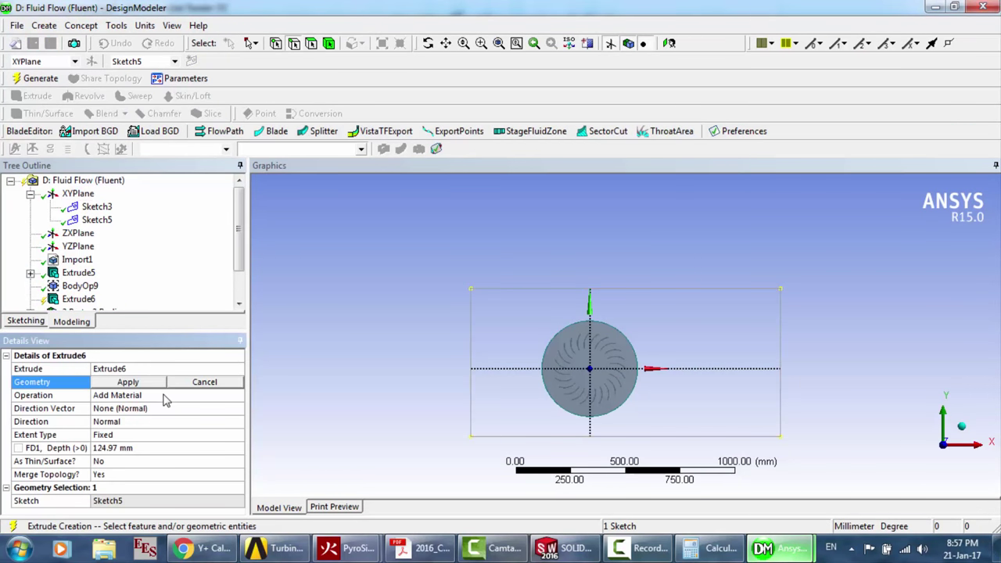
pyautogui.click(129, 382)
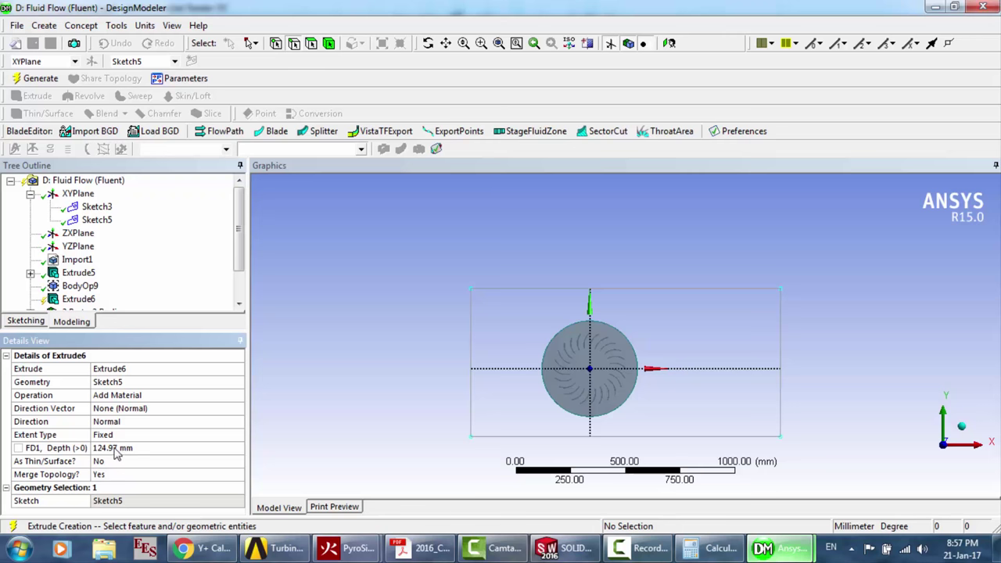
pyautogui.click(167, 451)
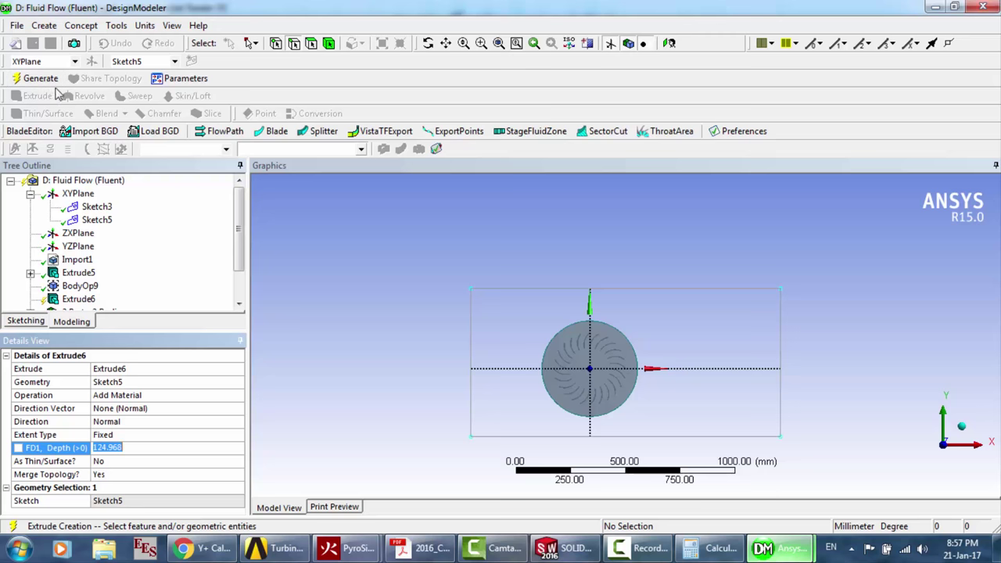
pyautogui.click(539, 270)
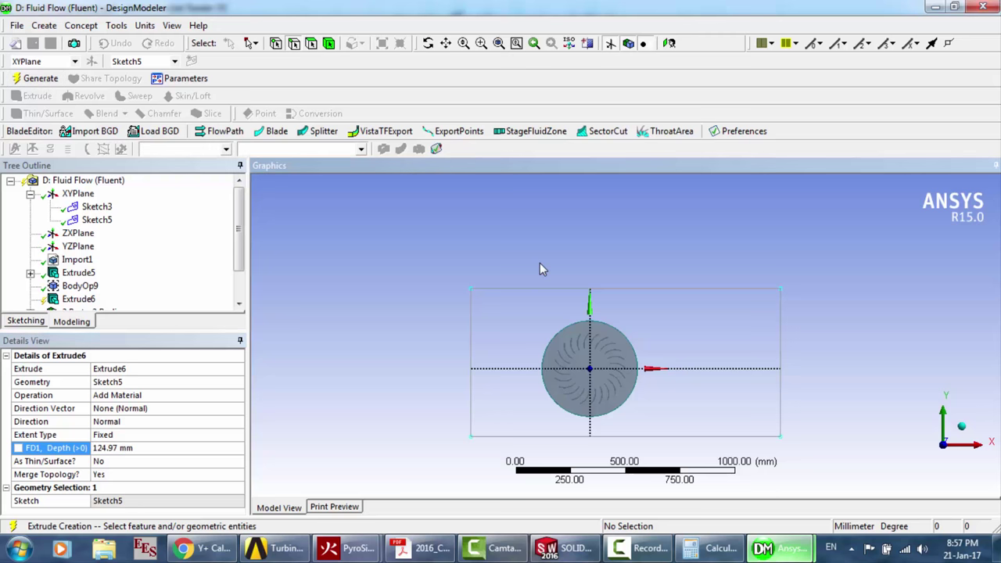
pyautogui.click(69, 301)
pyautogui.press('Delete')
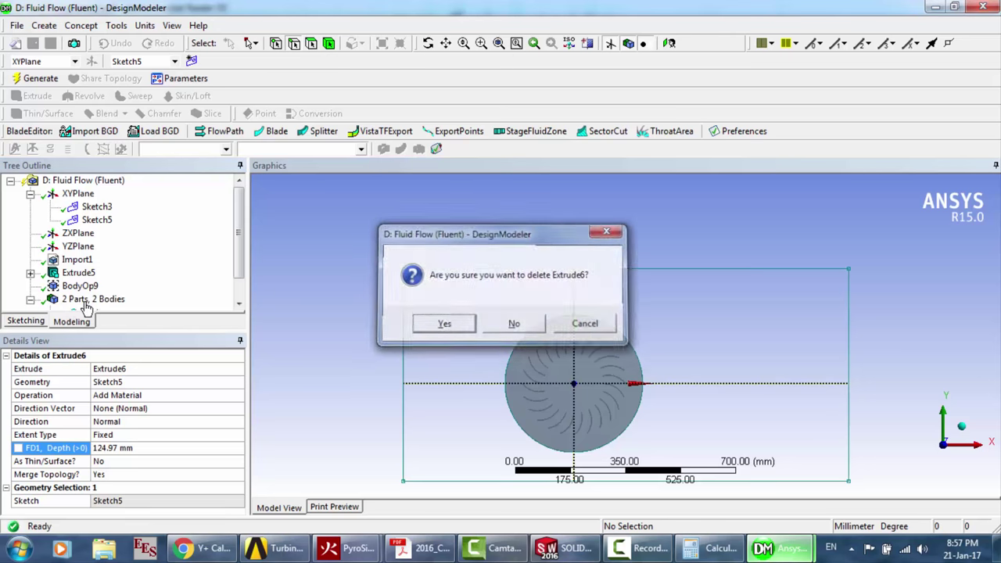
pyautogui.press('Return')
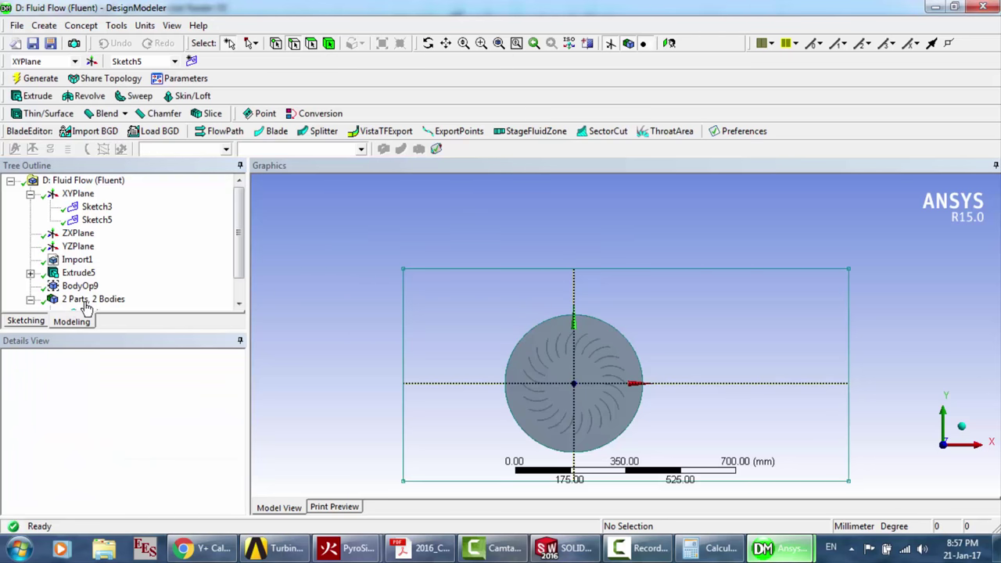
# Add a circle to Sketch5 centred on the origin and matching the cylinder's outer edge, and finish the sketch
pyautogui.click(97, 207)
pyautogui.click(97, 221)
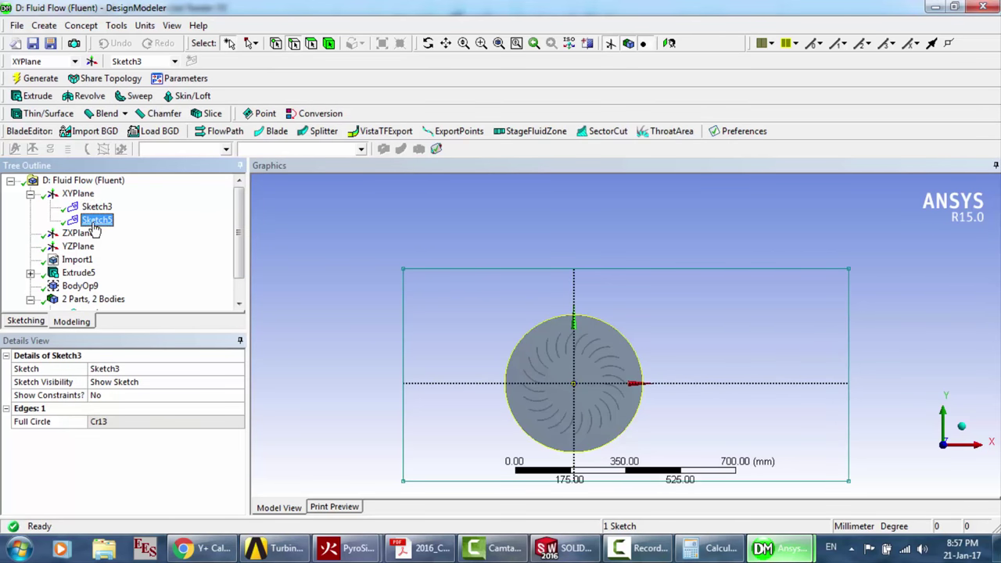
pyautogui.click(26, 321)
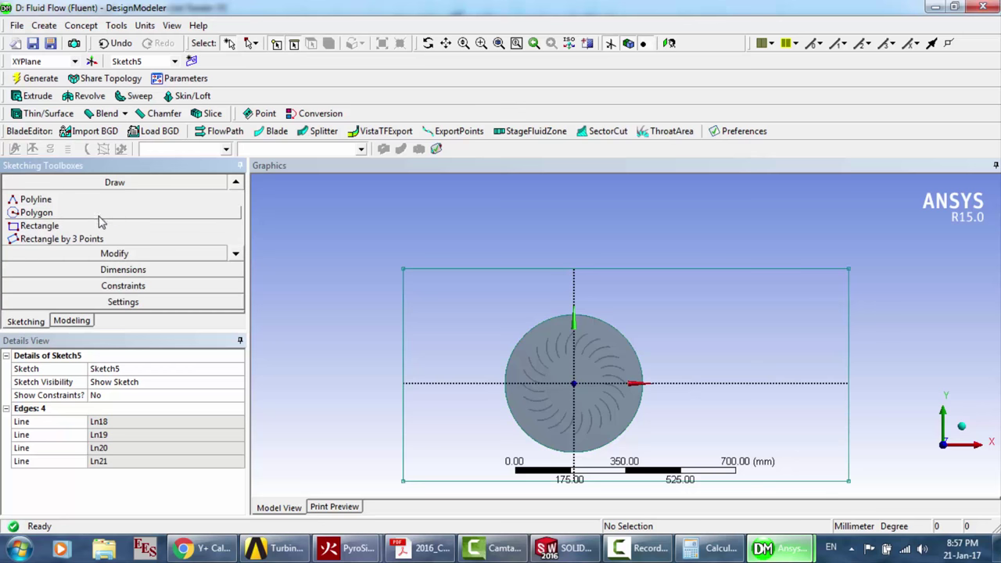
pyautogui.click(236, 253)
pyautogui.click(235, 253)
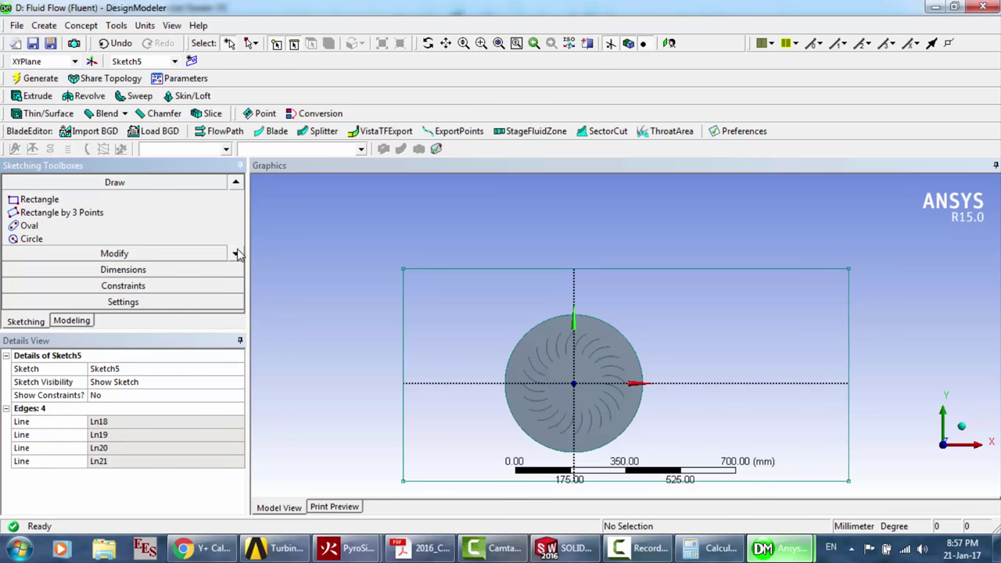
pyautogui.click(236, 253)
pyautogui.click(153, 227)
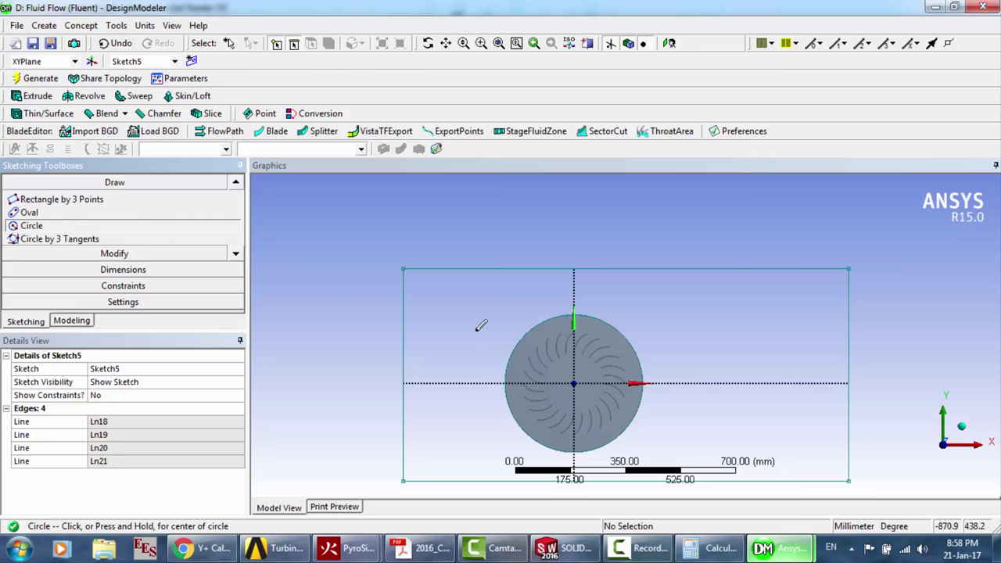
pyautogui.click(573, 382)
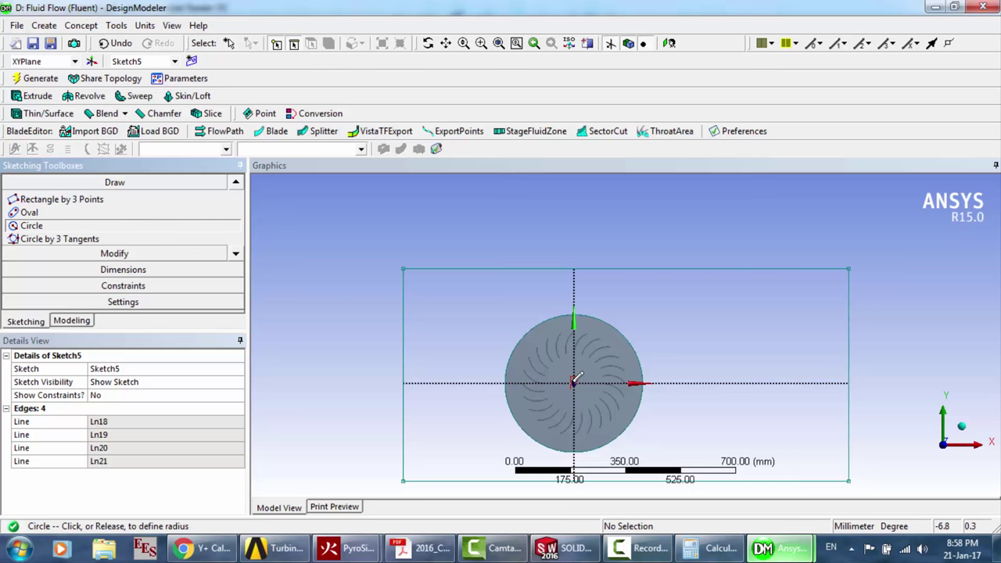
pyautogui.click(517, 348)
pyautogui.click(72, 321)
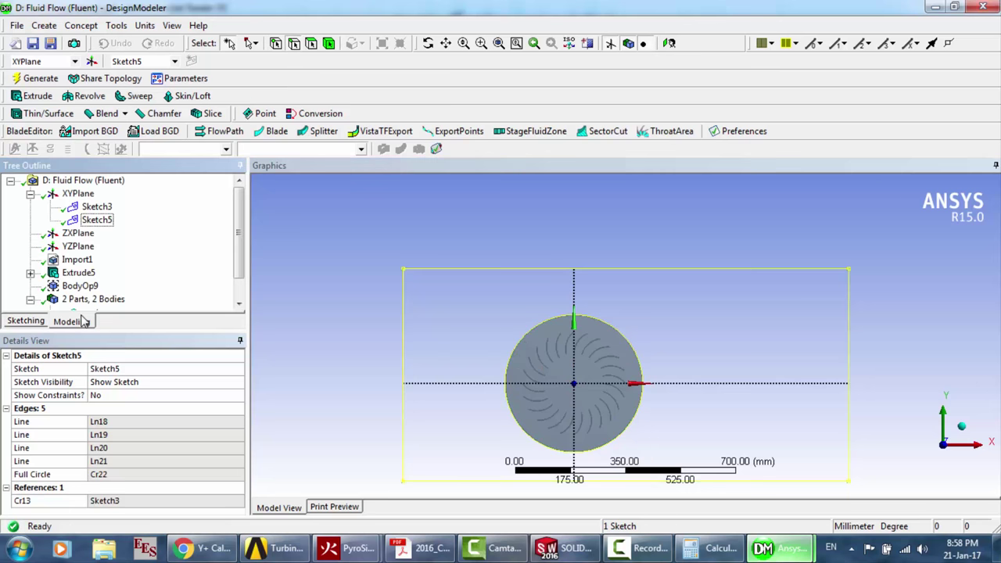
# Extrude Sketch5 in the normal direction with the Add Frozen operation and a 124.97 mm depth, and generate it
pyautogui.click(37, 97)
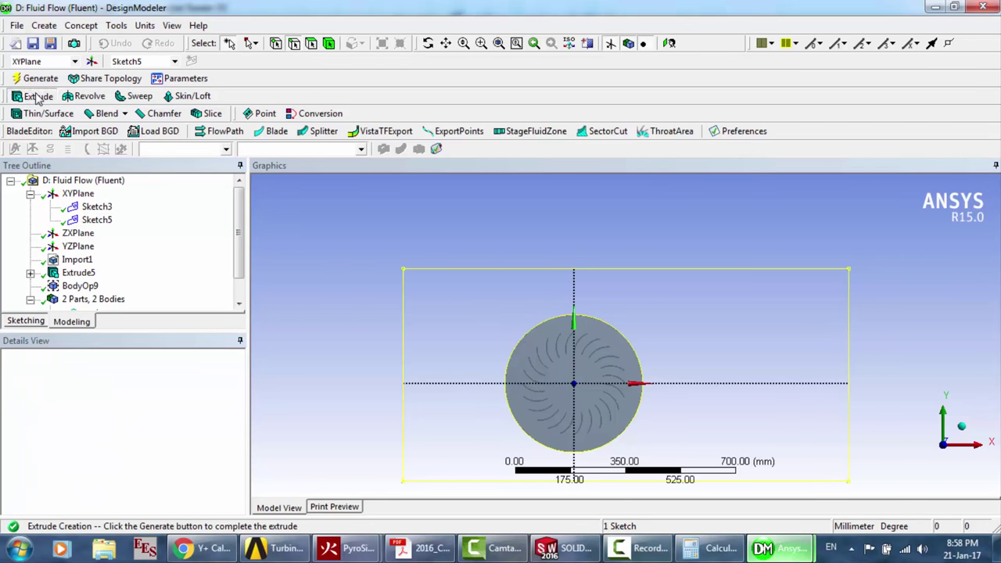
pyautogui.click(97, 220)
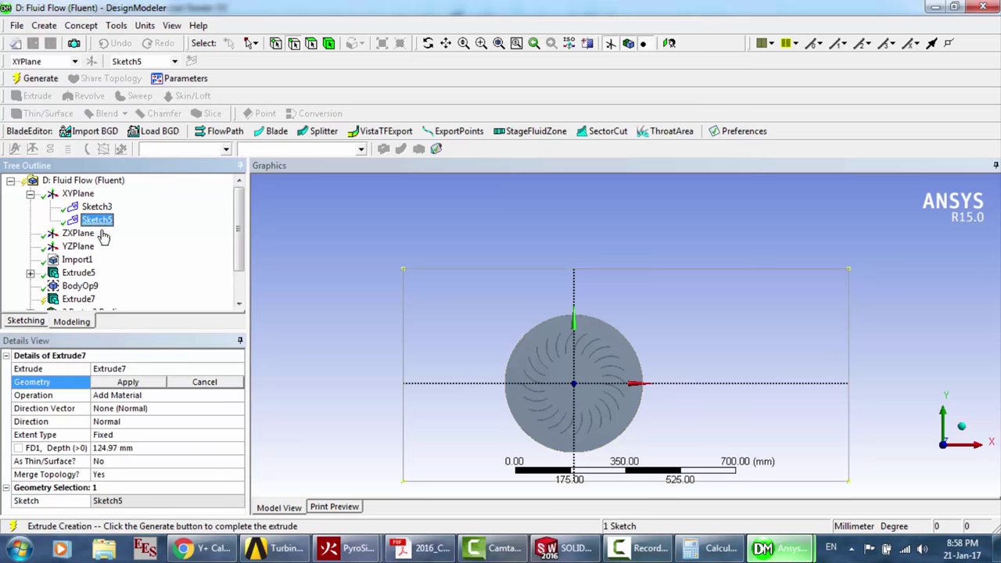
pyautogui.click(128, 382)
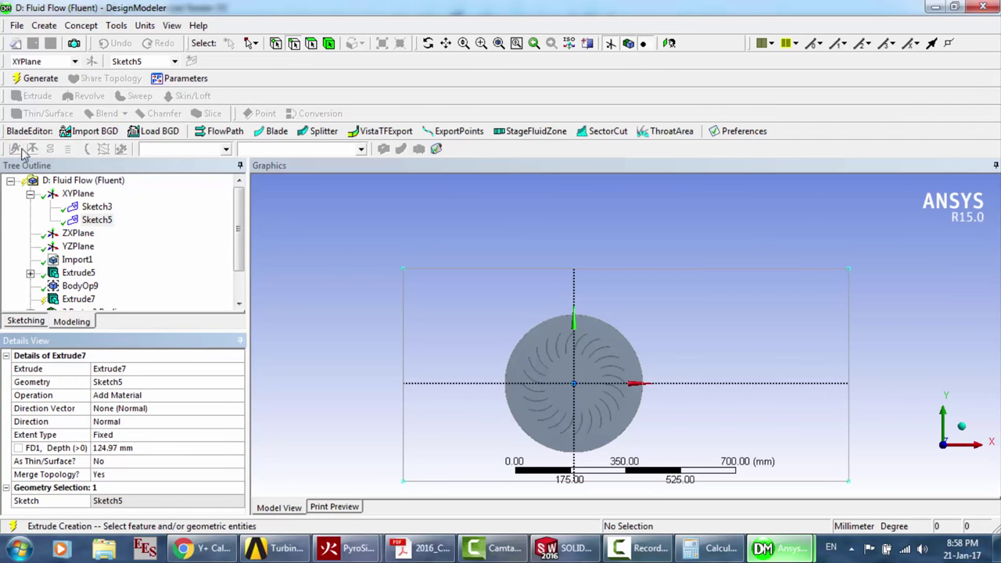
pyautogui.click(135, 395)
pyautogui.scroll(-1, 135, 396)
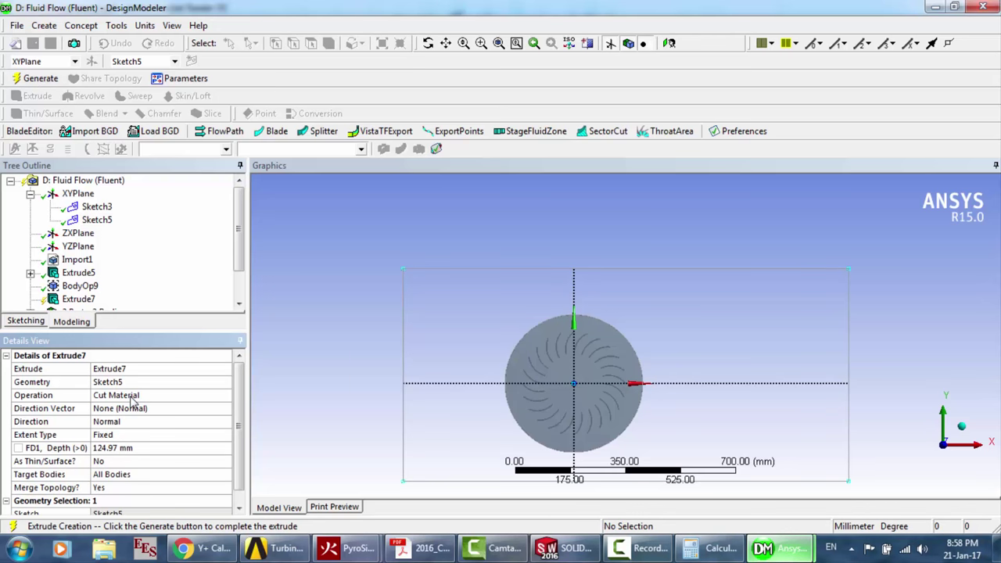
pyautogui.scroll(-2, 132, 399)
pyautogui.scroll(1, 133, 399)
pyautogui.scroll(-2, 133, 398)
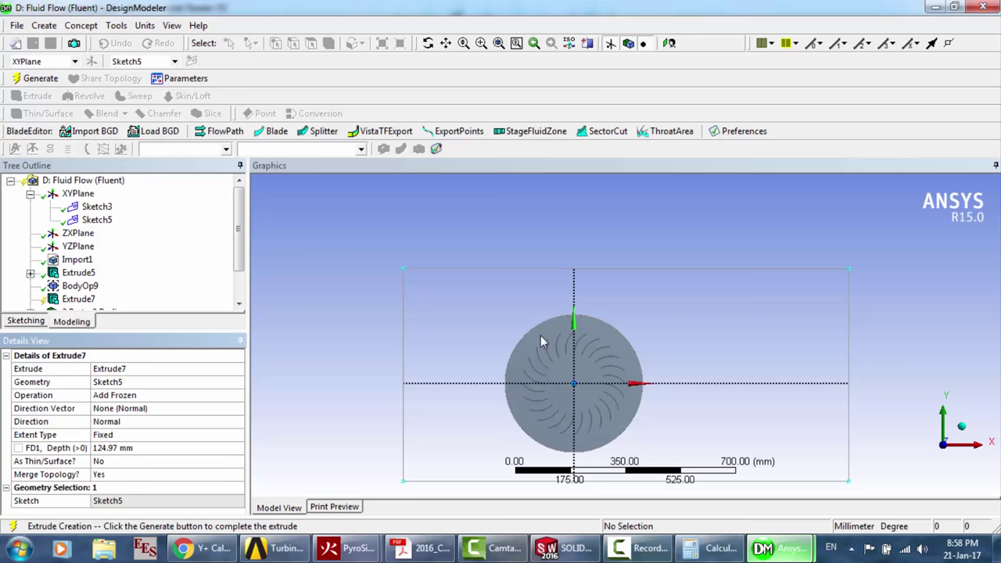
pyautogui.click(45, 81)
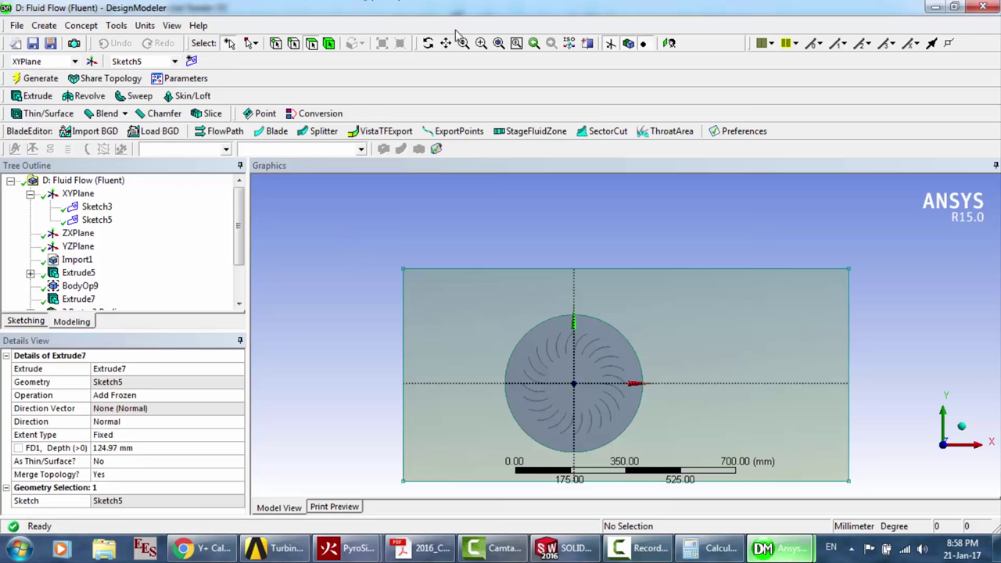
# Examine the extruded domain at an angle and highlight the two Solid bodies in turn to tell them apart
pyautogui.click(429, 44)
pyautogui.moveTo(587, 352); pyautogui.dragTo(516, 294)
pyautogui.scroll(5, 580, 288)
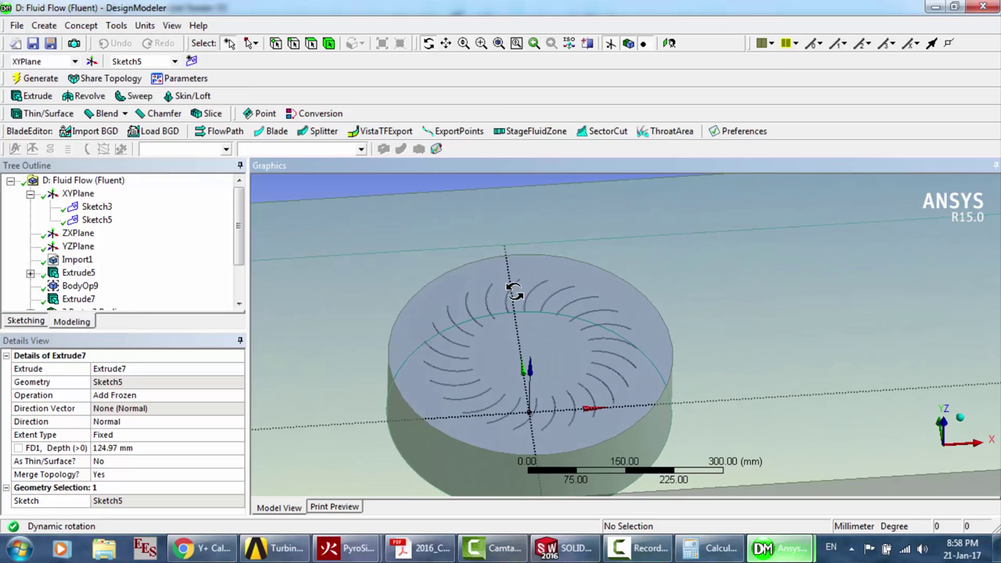
pyautogui.click(329, 44)
pyautogui.click(206, 283)
pyautogui.scroll(-2, 207, 286)
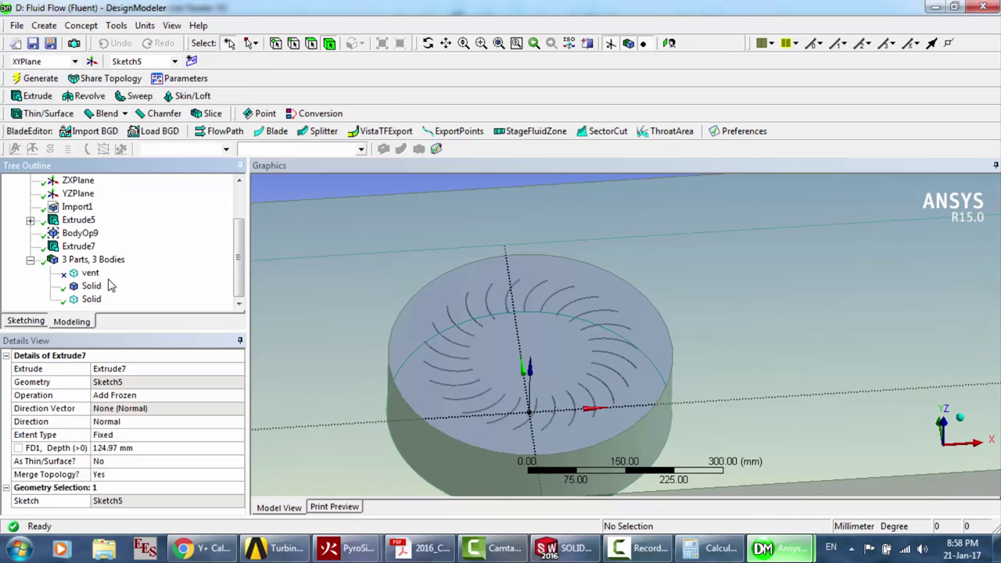
pyautogui.click(100, 289)
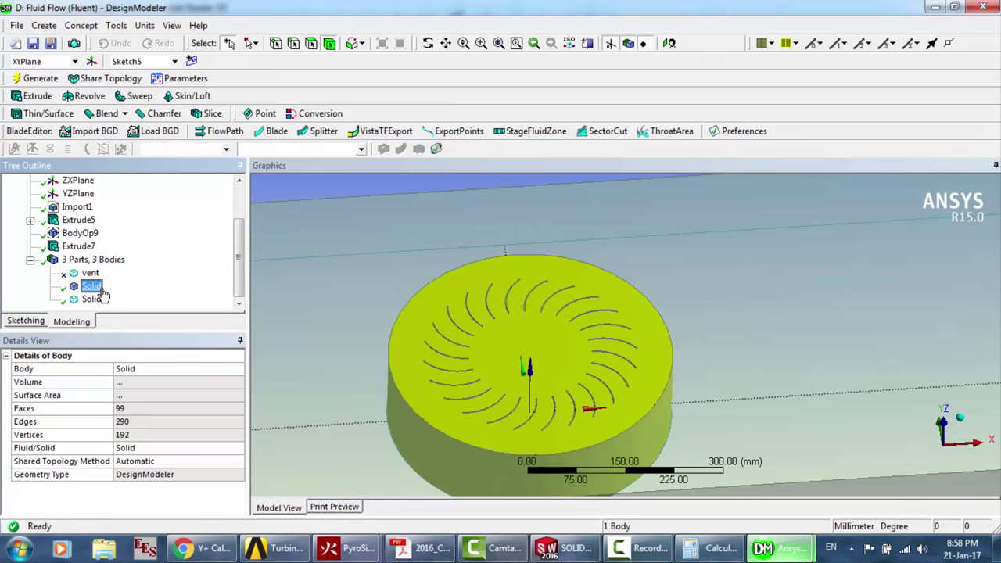
pyautogui.click(98, 304)
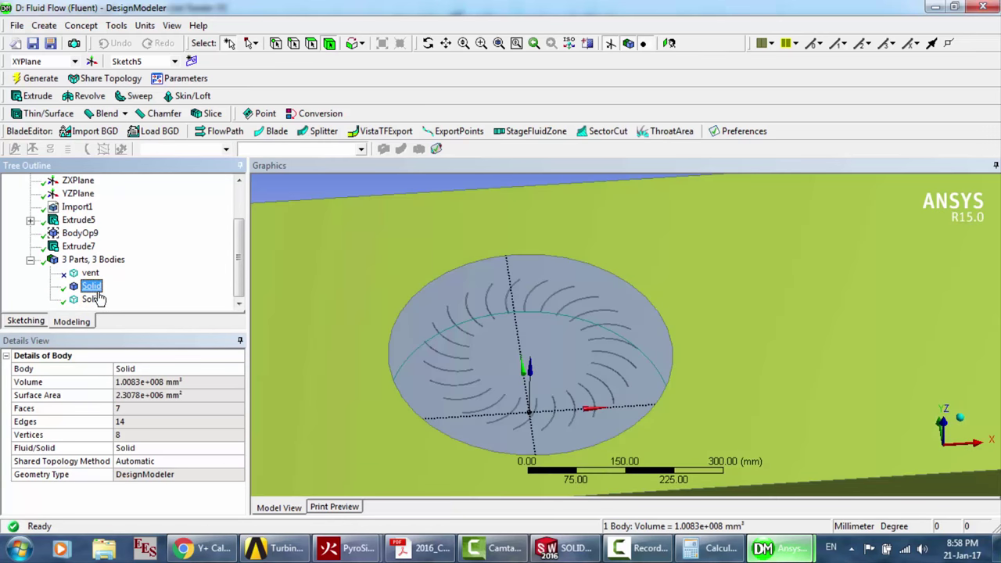
pyautogui.click(94, 286)
pyautogui.click(94, 300)
# Rename the cylindrical body with the blade slots as Fluid
pyautogui.click(97, 287)
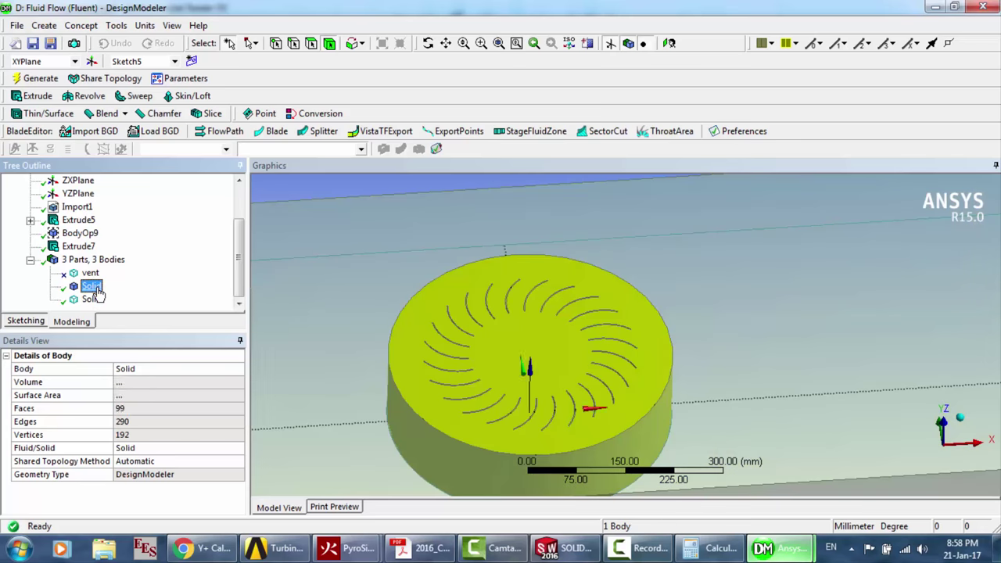
pyautogui.rightClick(99, 288)
pyautogui.click(168, 403)
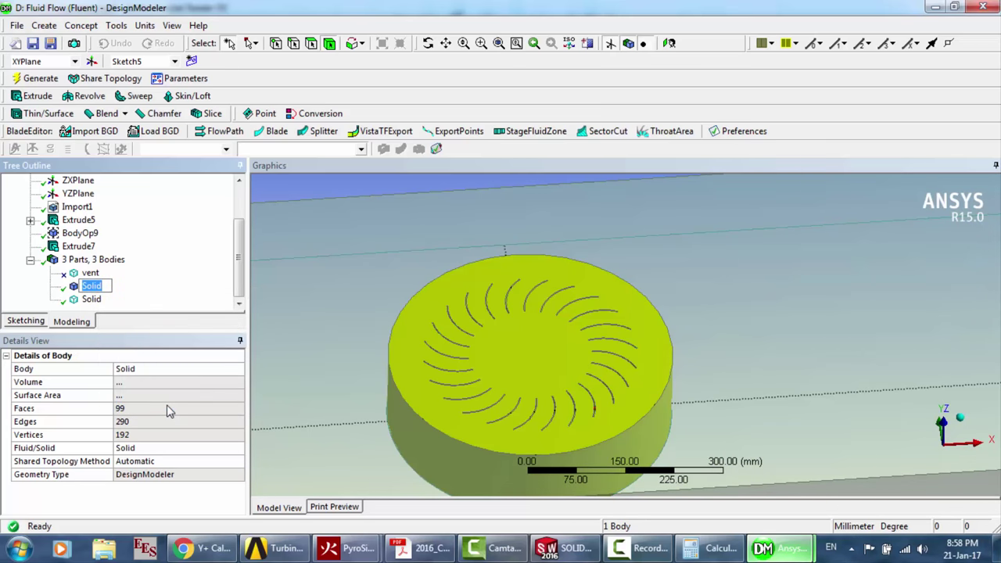
pyautogui.write('Fluid')
pyautogui.press('Return')
# Rename the rectangular outer domain body as Fluid2
pyautogui.click(88, 307)
pyautogui.rightClick(87, 309)
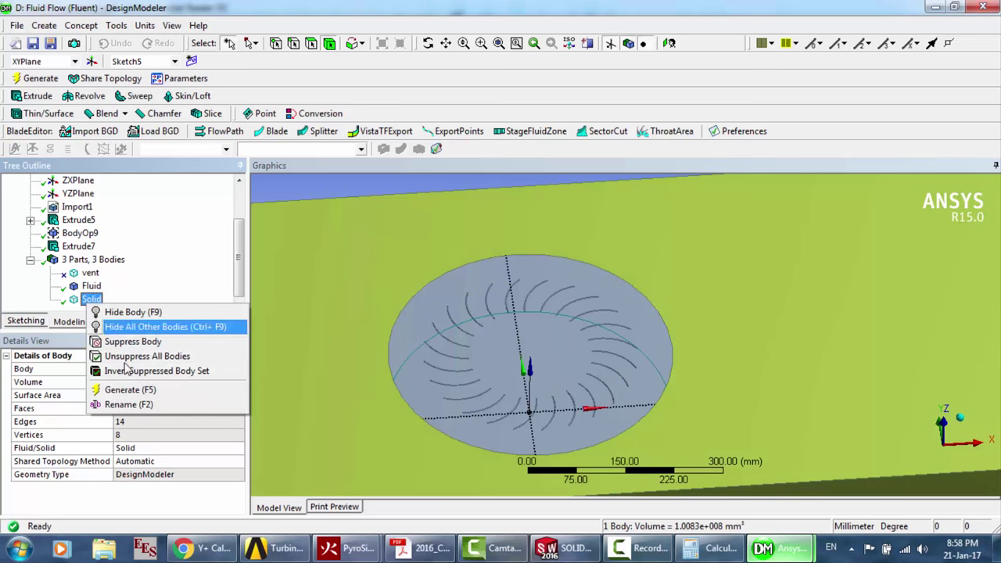
pyautogui.click(148, 404)
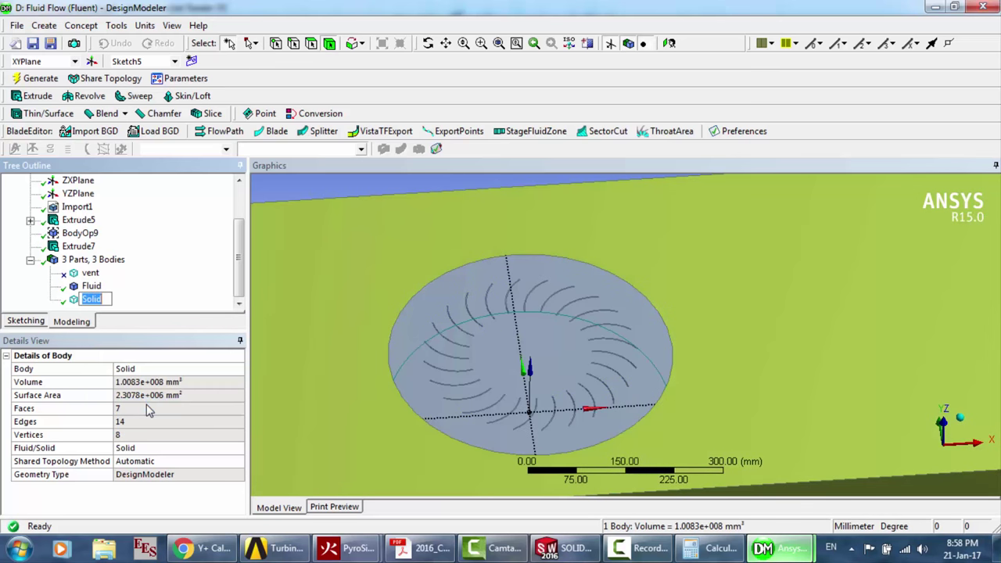
pyautogui.write('Fluid2')
pyautogui.press('Return')
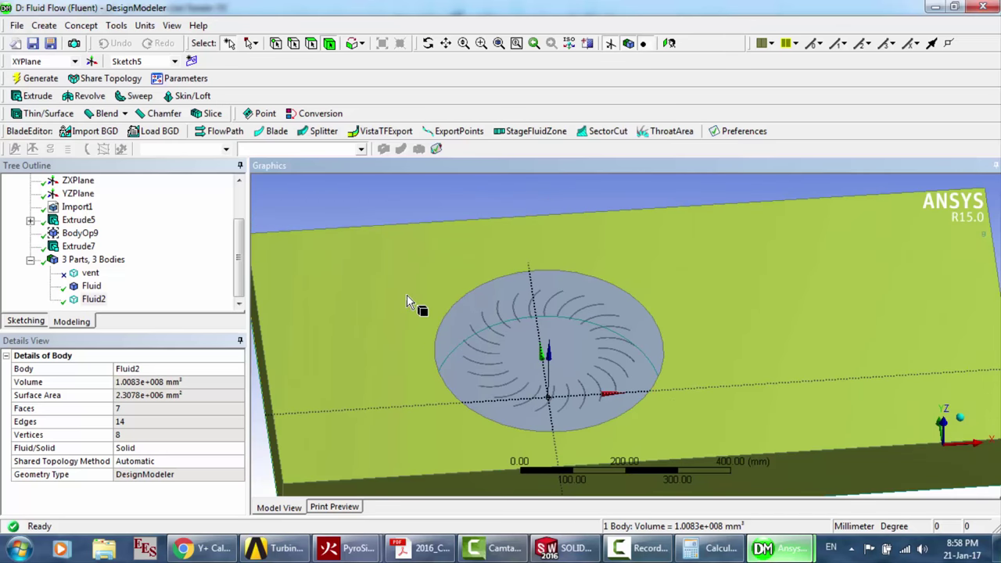
# Hide the Fluid cylinder to inspect the circular hole in the outer domain, and show all bodies again
pyautogui.click(455, 326)
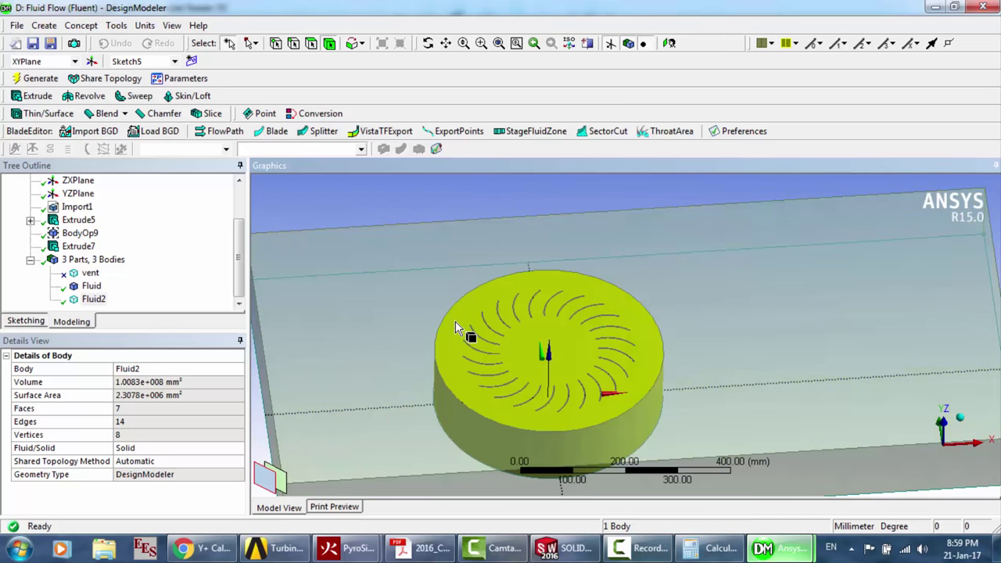
pyautogui.rightClick(455, 326)
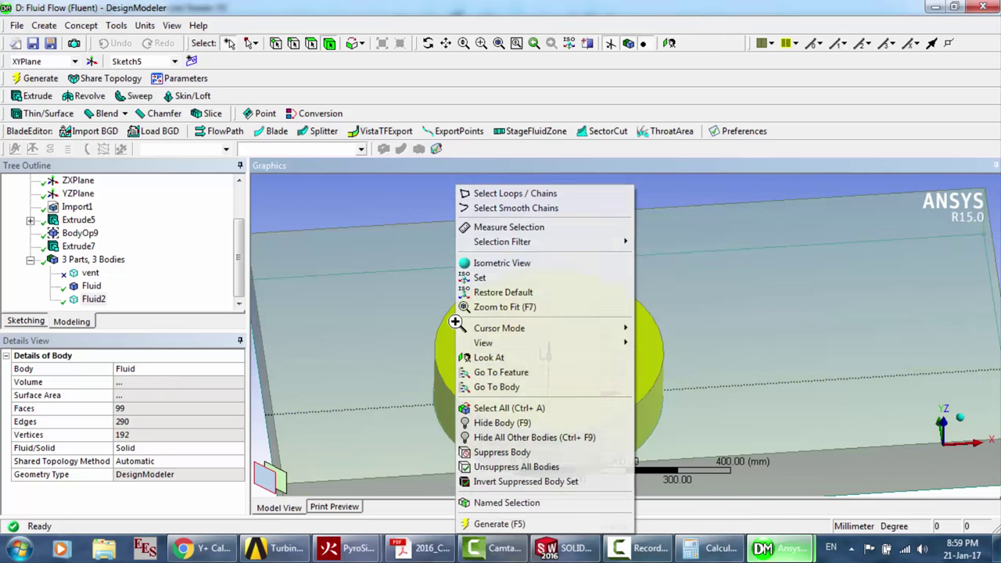
pyautogui.click(500, 423)
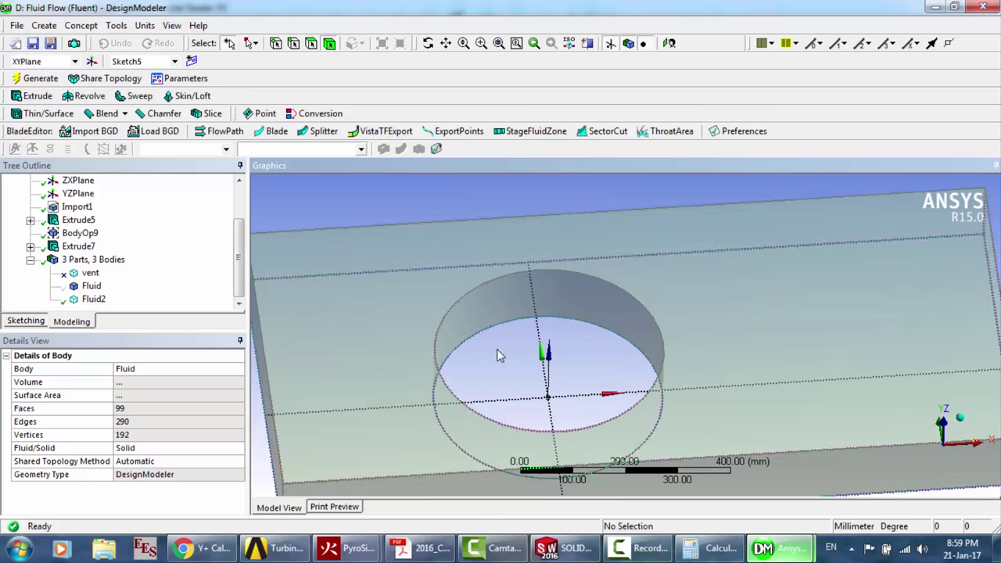
pyautogui.rightClick(423, 200)
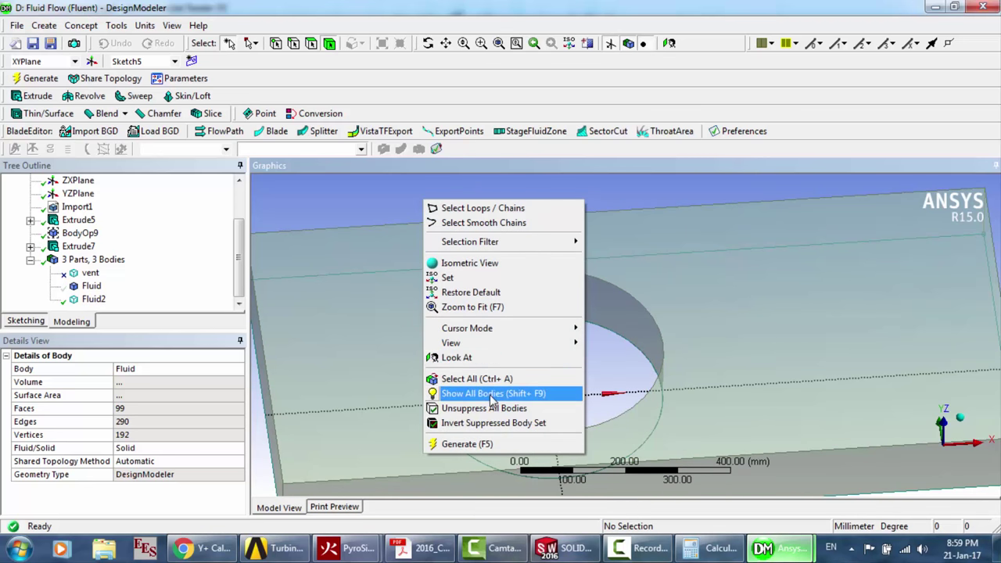
pyautogui.click(492, 394)
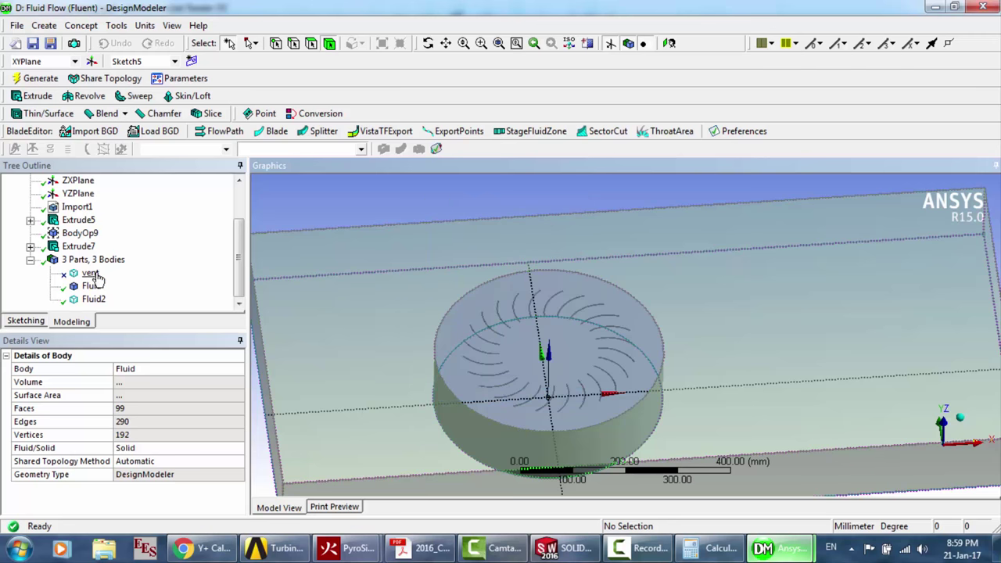
# Examine the cylinder's blade slots up close from above and at an angle, together with the surrounding domain
pyautogui.click(429, 43)
pyautogui.moveTo(537, 331); pyautogui.dragTo(435, 315)
pyautogui.scroll(2, 529, 341)
pyautogui.scroll(2, 538, 321)
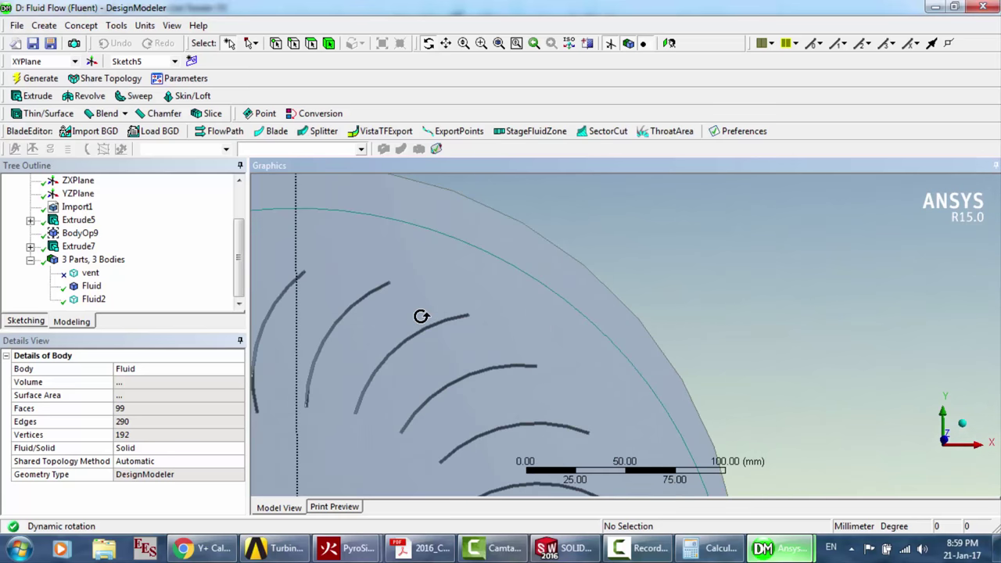
pyautogui.scroll(-4, 421, 315)
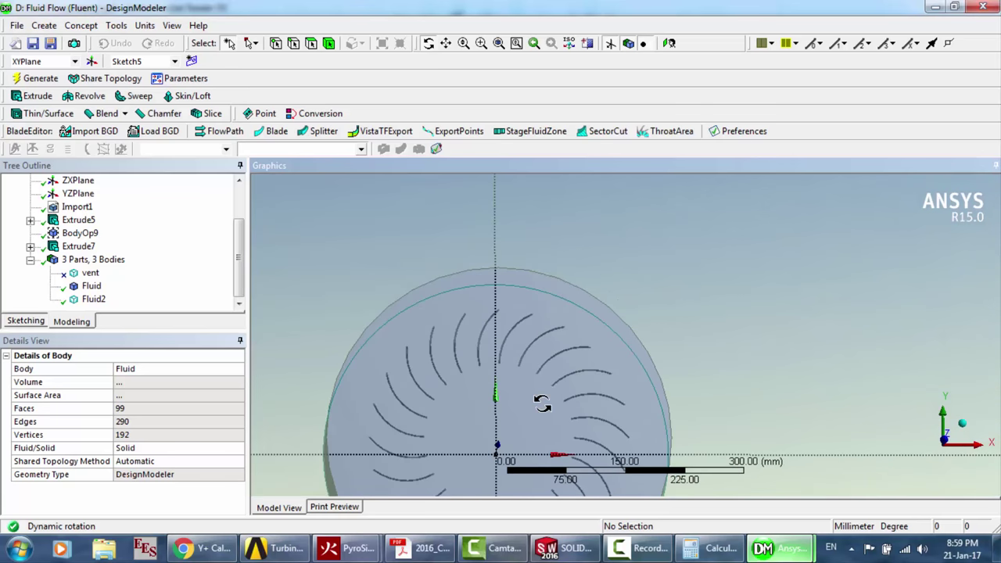
pyautogui.moveTo(541, 402); pyautogui.dragTo(536, 353)
pyautogui.scroll(2, 538, 352)
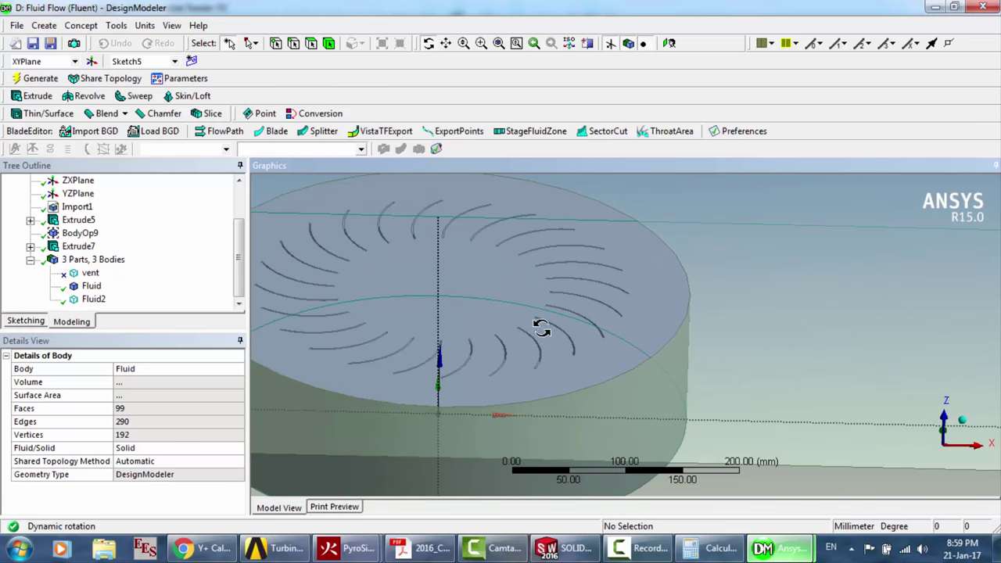
pyautogui.moveTo(543, 315); pyautogui.dragTo(547, 334)
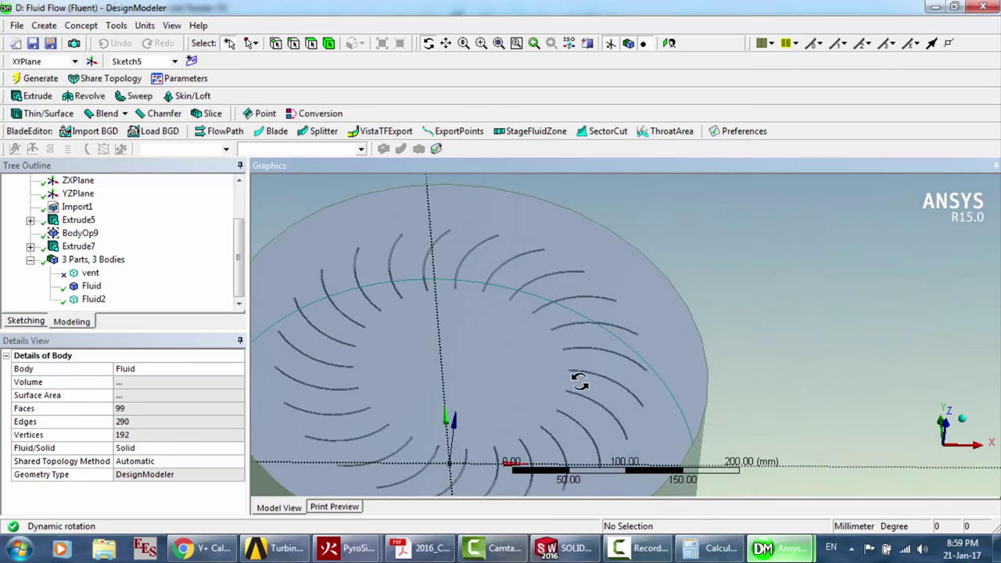
pyautogui.scroll(-5, 491, 310)
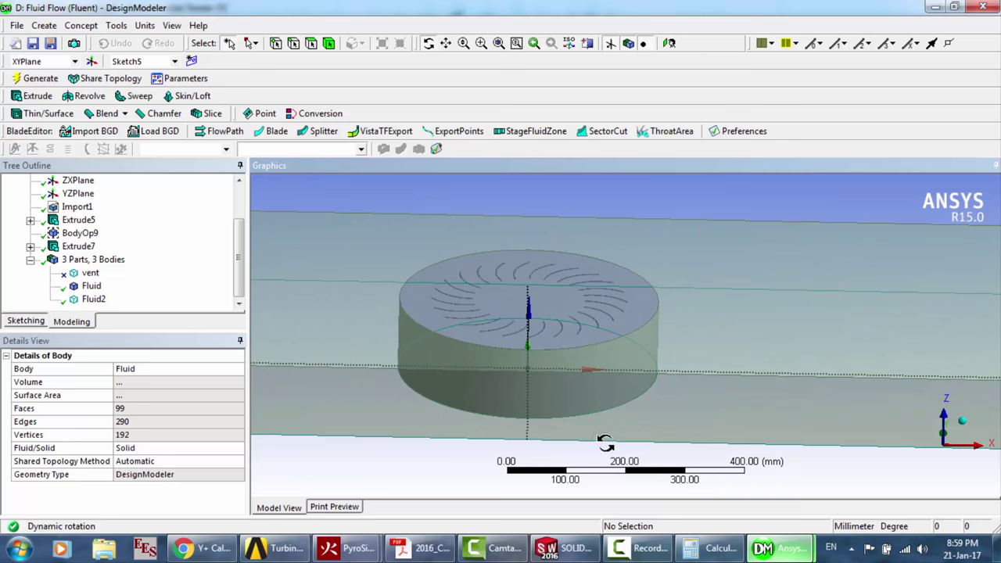
# Switch to the PDF paper in Acrobat Reader to read the domain size and boundary conditions, and return to the D: Fluid Flow DesignModeler window
pyautogui.moveTo(412, 547)
pyautogui.click(262, 477)
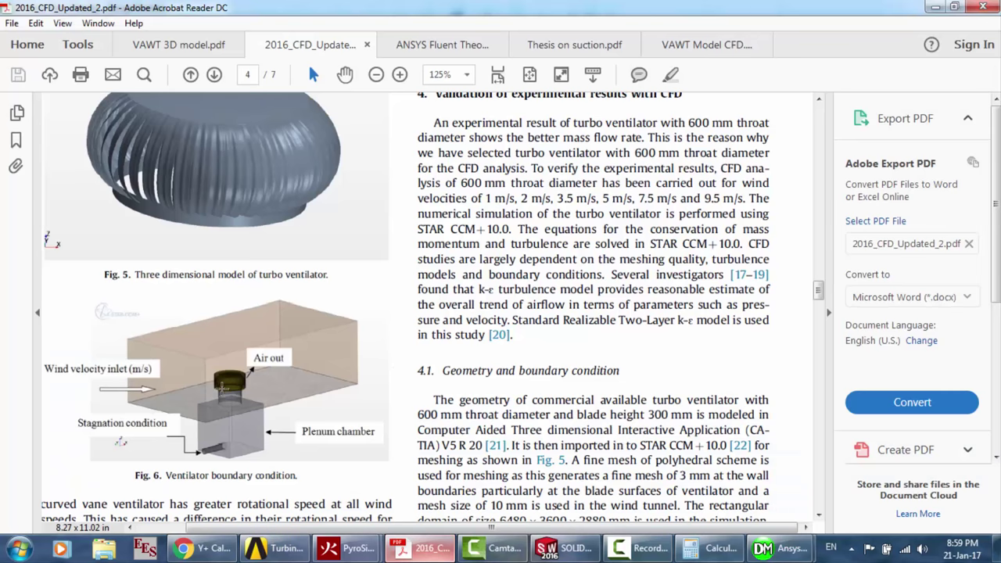
pyautogui.scroll(-10, 545, 388)
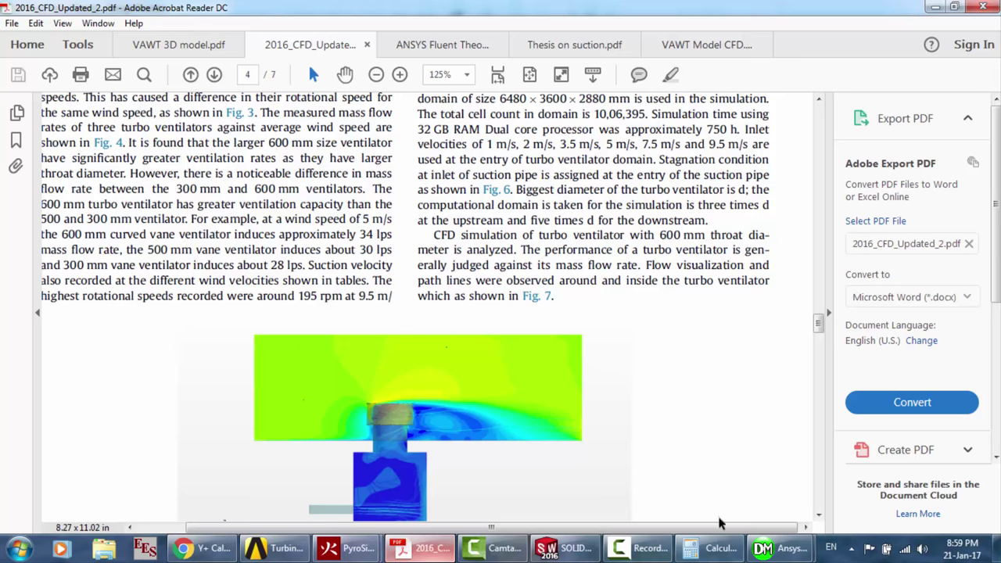
pyautogui.moveTo(779, 547)
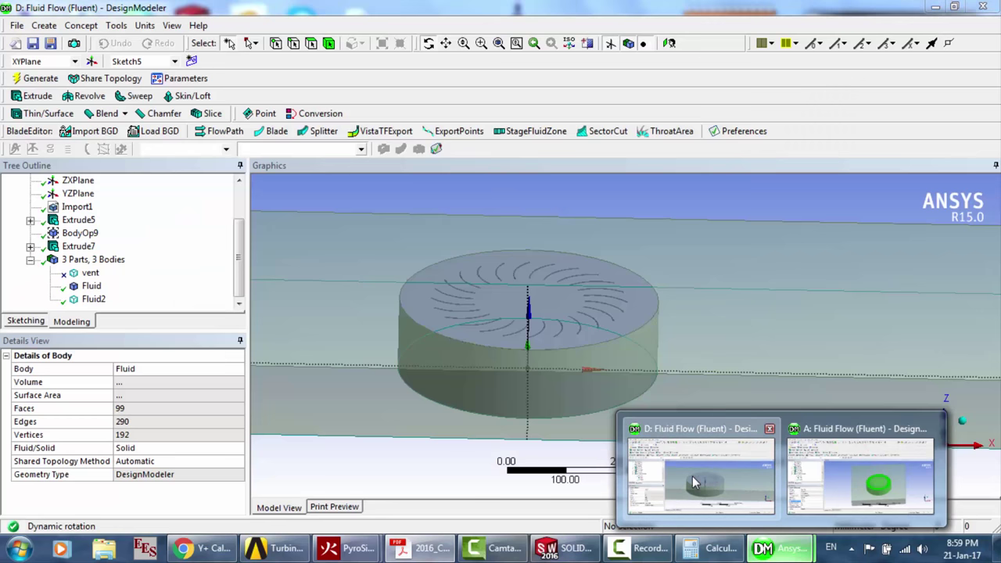
pyautogui.click(694, 483)
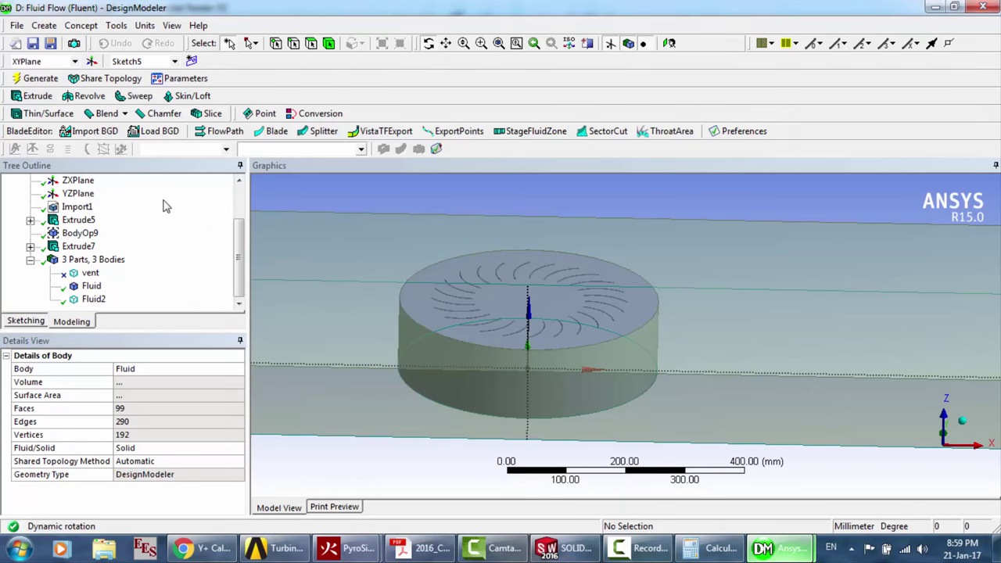
pyautogui.scroll(2, 109, 187)
pyautogui.click(81, 194)
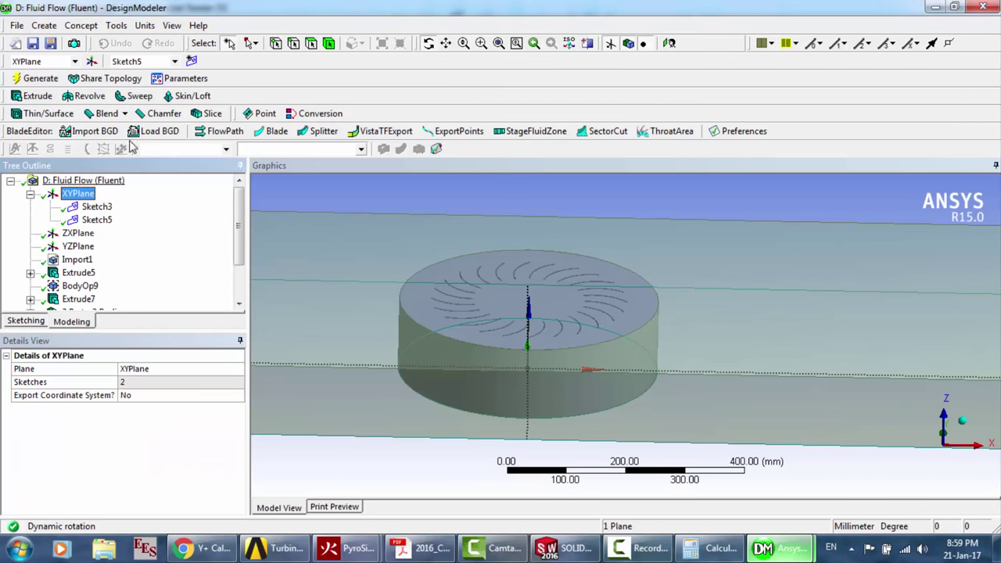
pyautogui.click(91, 63)
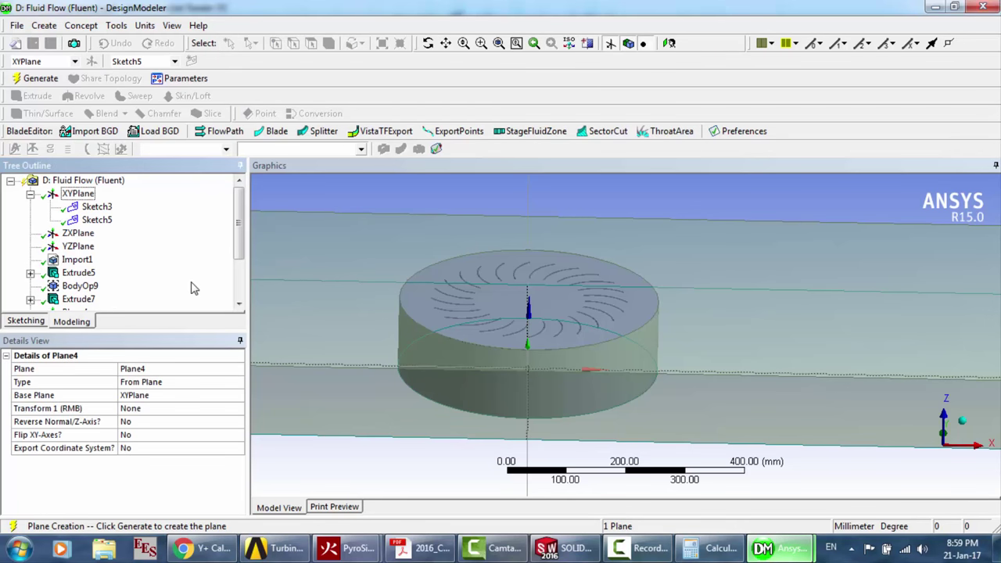
pyautogui.click(78, 273)
pyautogui.scroll(-2, 231, 240)
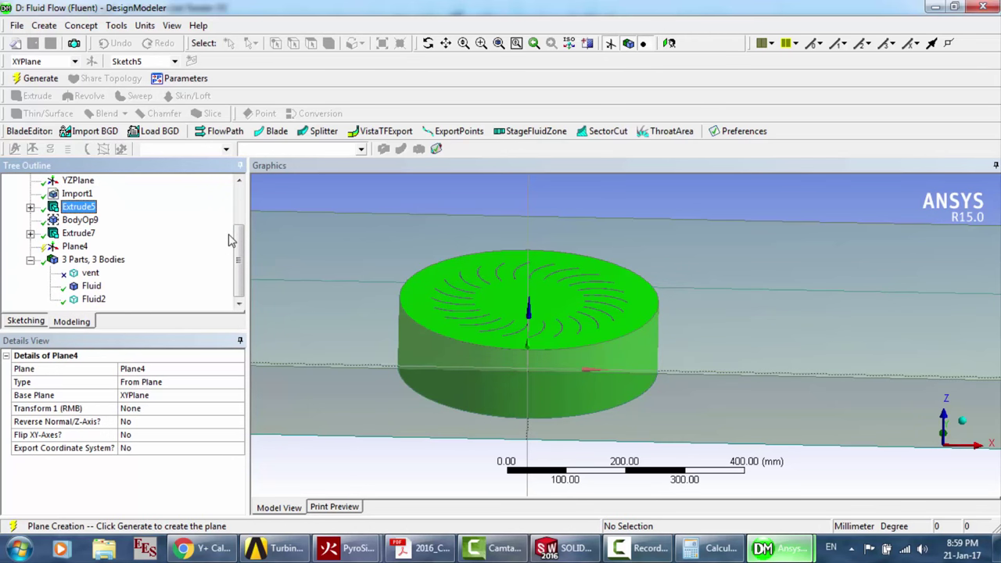
pyautogui.click(81, 249)
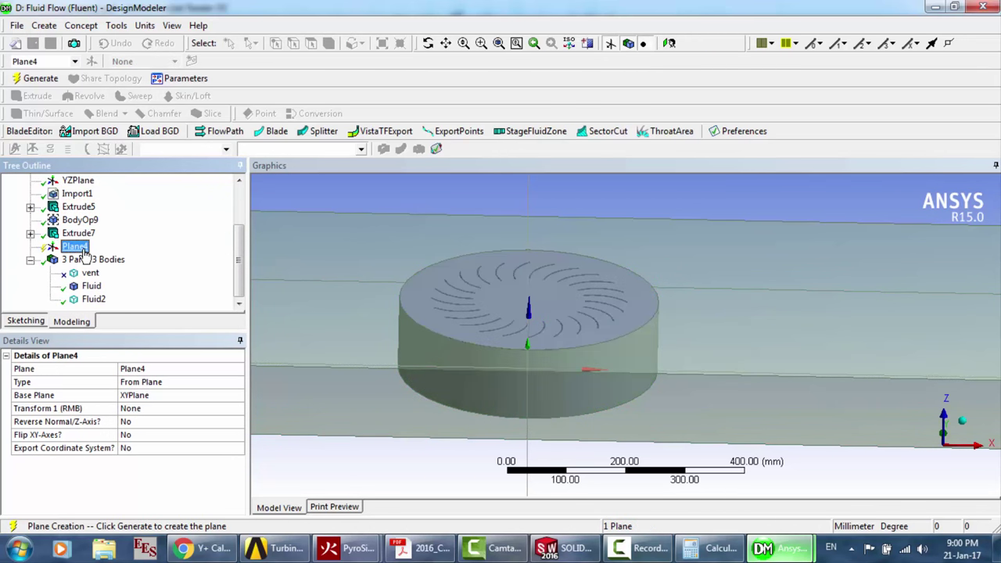
pyautogui.press('Delete')
pyautogui.press('Return')
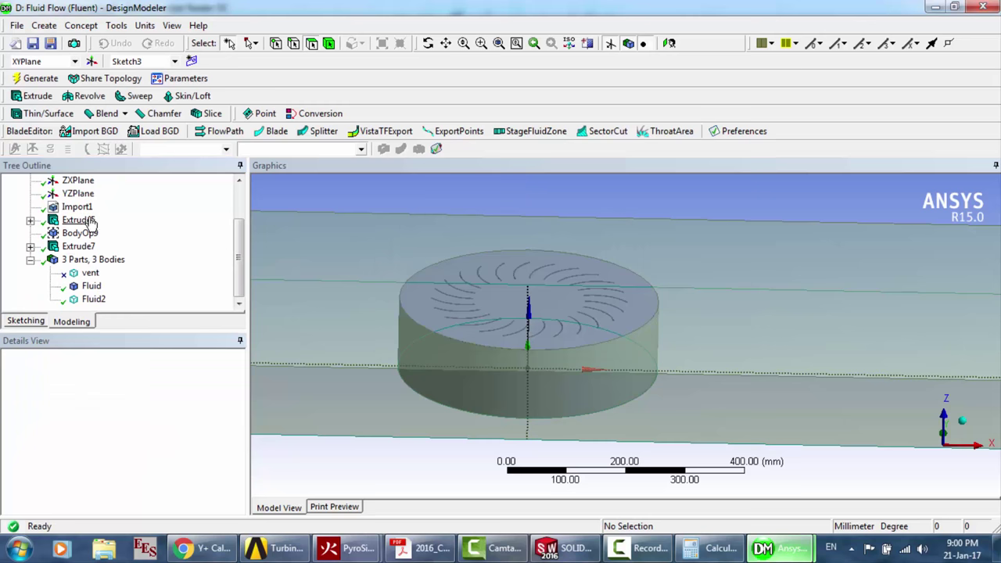
# Copy the depth value of the cylinder's extrusion, Extrude5, for reuse as a plane offset
pyautogui.click(88, 222)
pyautogui.click(136, 448)
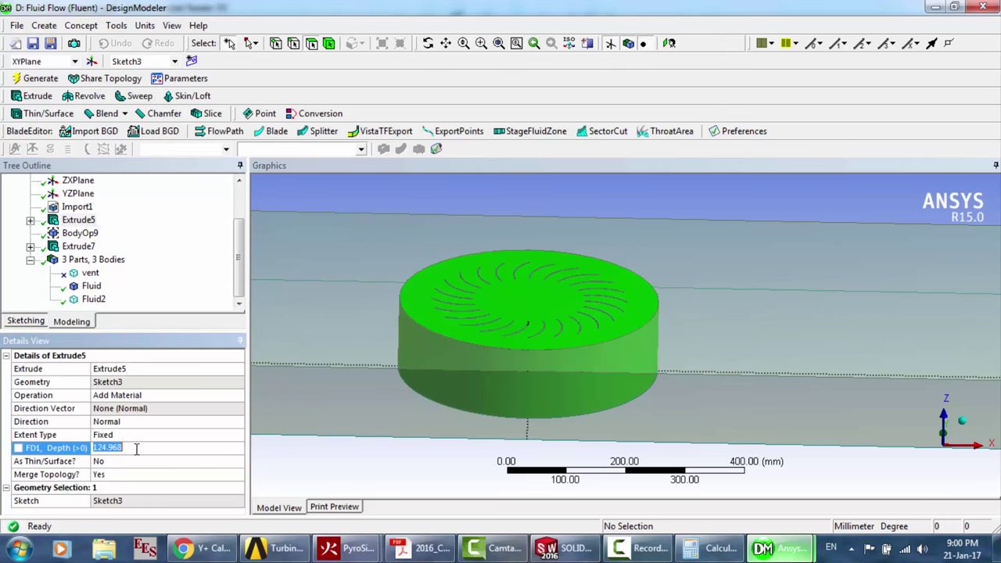
pyautogui.click(208, 261)
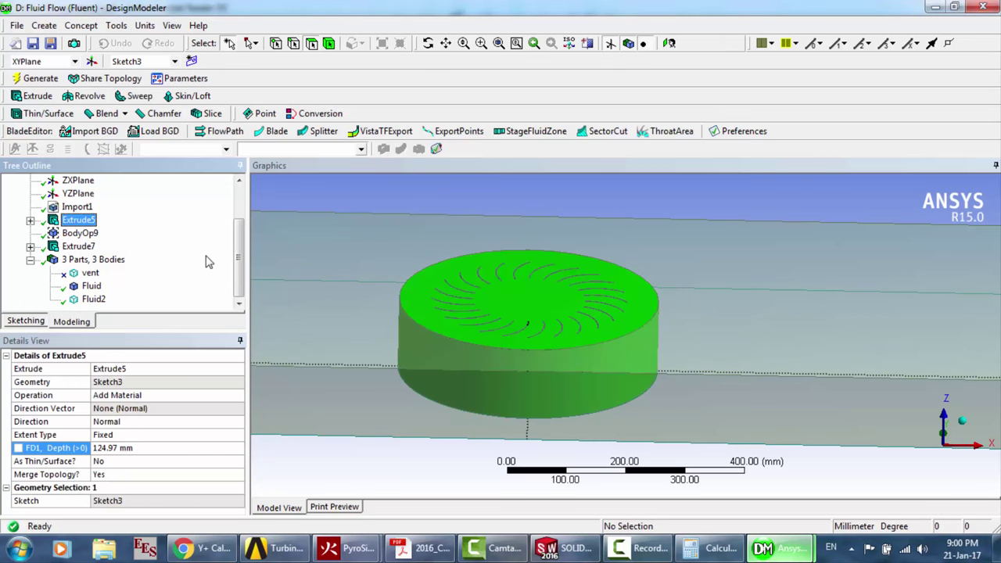
# Create a plane based on the XYPlane, offset 124.968 mm along global Z to the cylinder's top face
pyautogui.click(78, 181)
pyautogui.scroll(1, 82, 191)
pyautogui.click(78, 194)
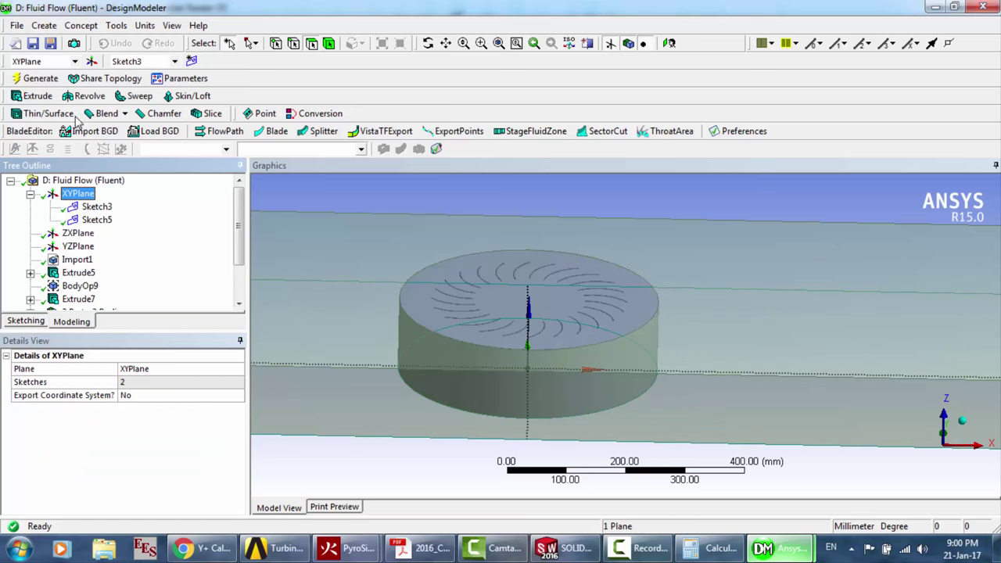
pyautogui.click(92, 62)
pyautogui.click(78, 193)
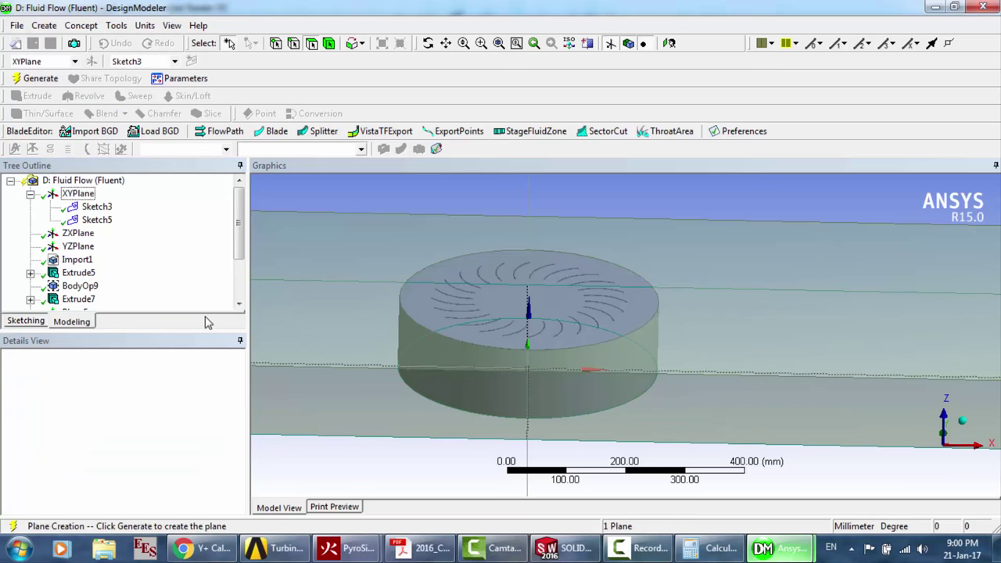
pyautogui.click(223, 410)
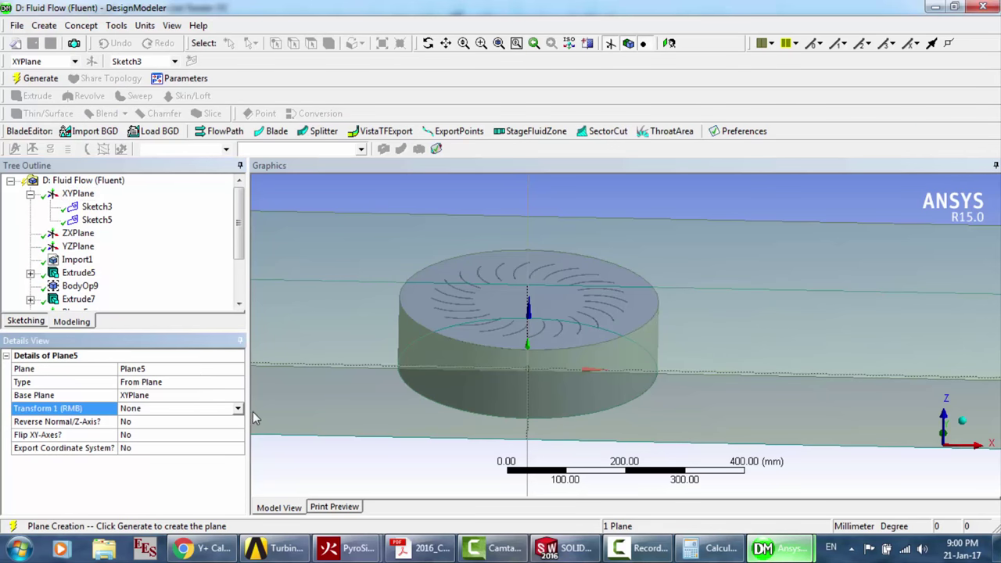
pyautogui.click(241, 412)
pyautogui.scroll(-5, 243, 461)
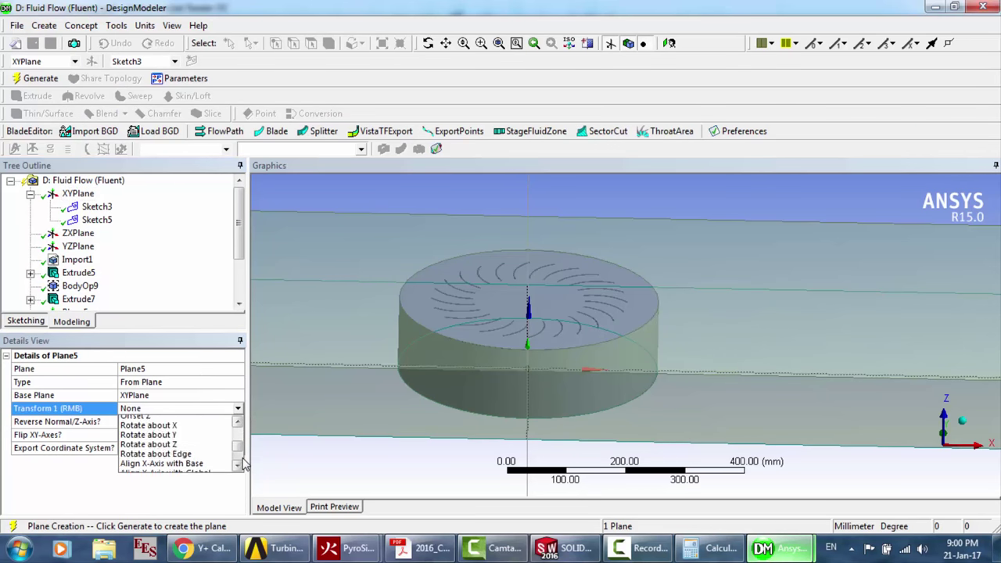
pyautogui.click(192, 467)
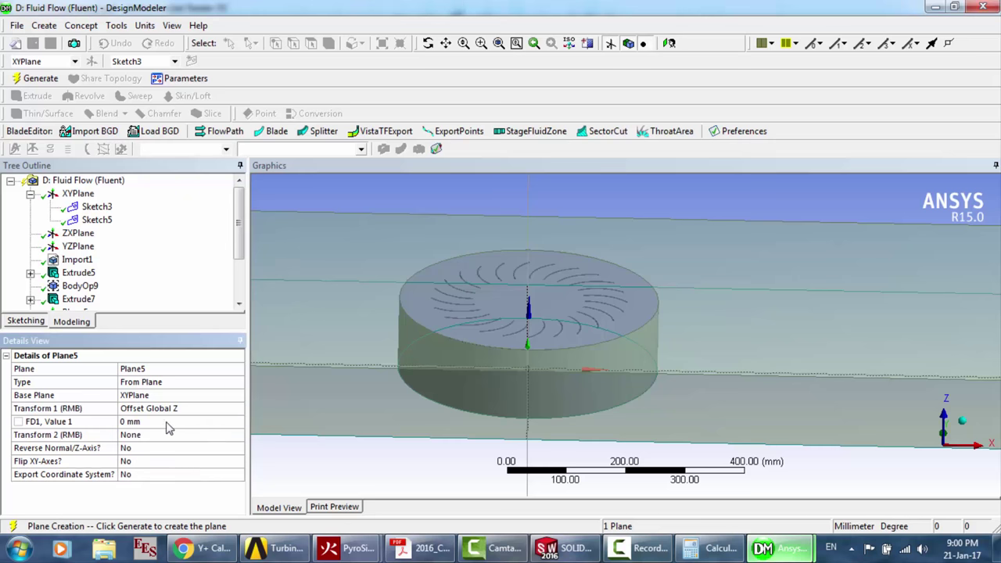
pyautogui.click(157, 422)
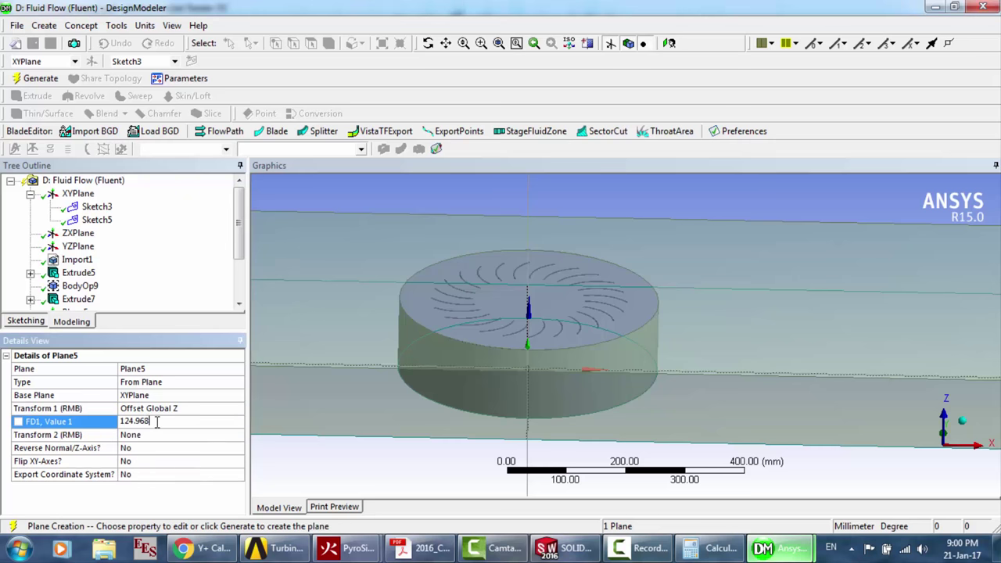
pyautogui.click(43, 82)
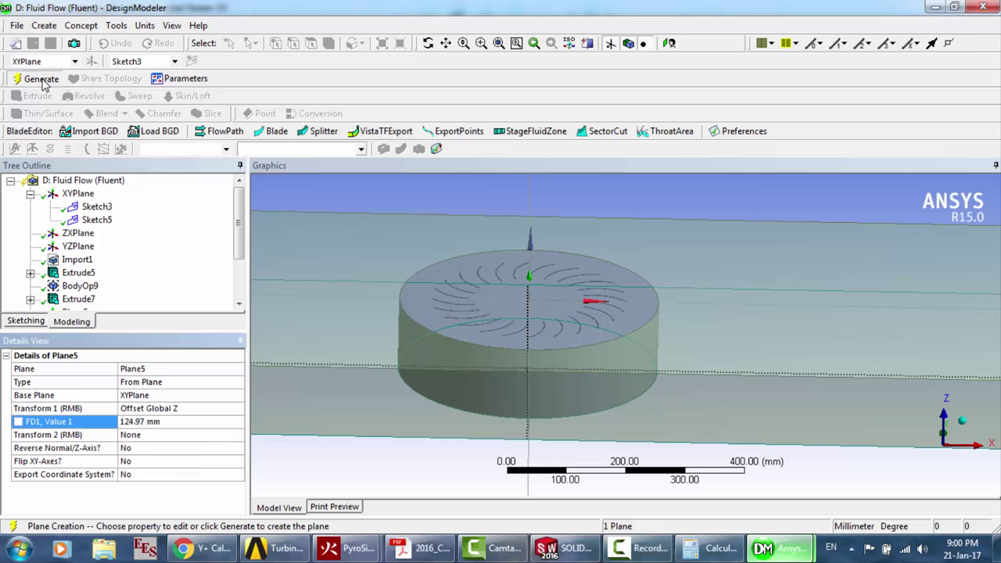
# Start a new sketch on the offset plane at the cylinder's top face
pyautogui.scroll(-2, 178, 272)
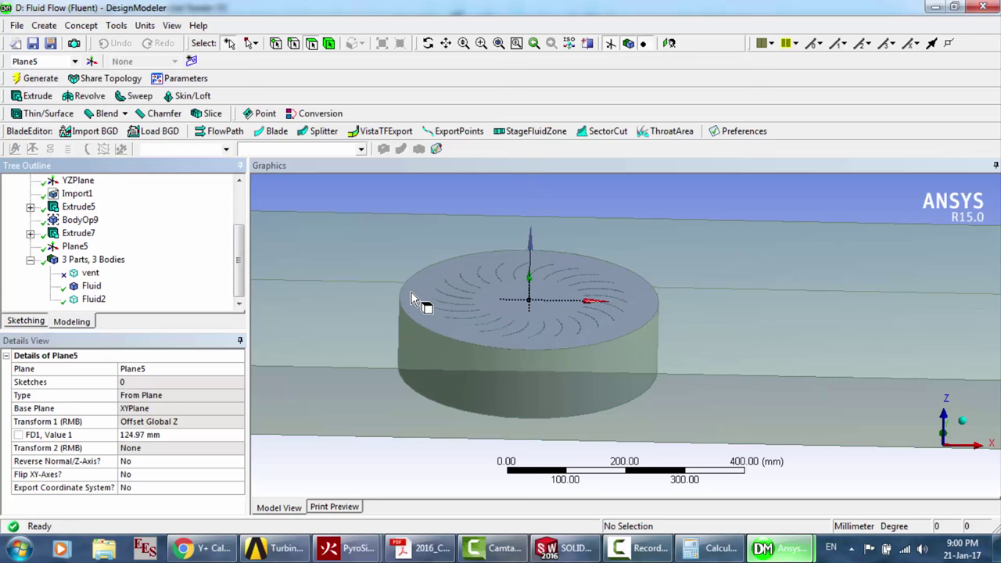
pyautogui.click(76, 246)
pyautogui.click(192, 61)
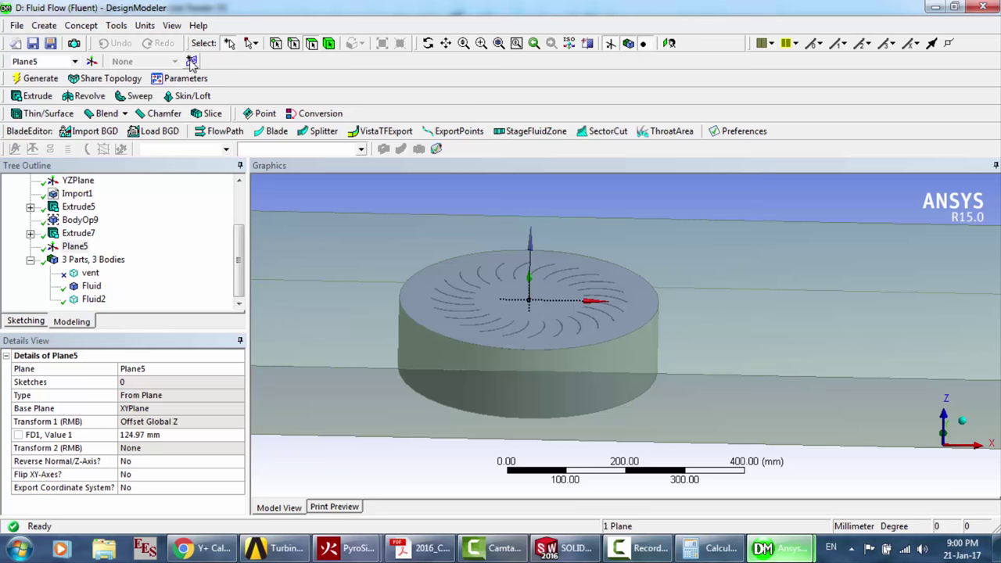
# Start sketching in the new sketch on Plane5, viewed straight down the Z axis, and activate the Rectangle tool
pyautogui.click(26, 321)
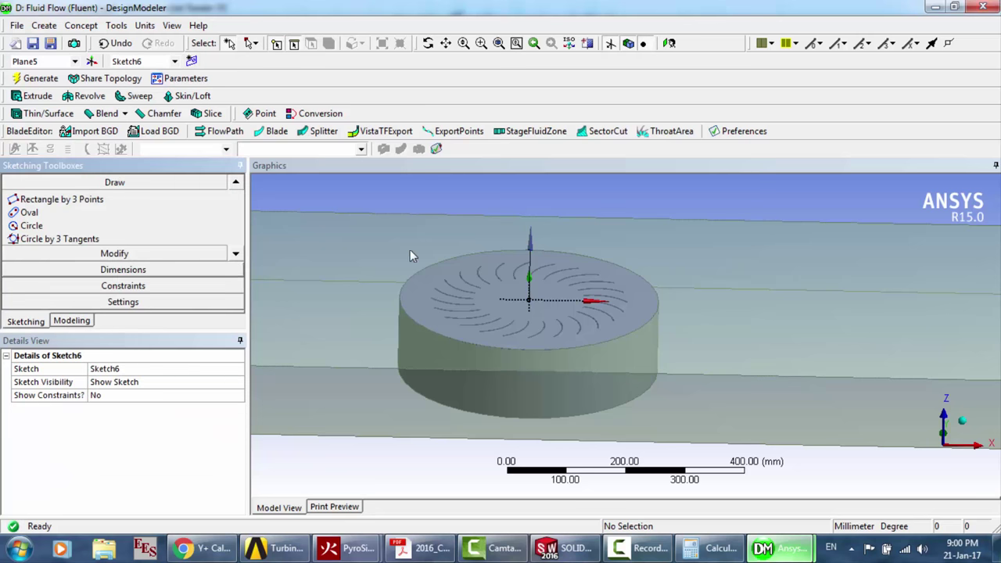
pyautogui.click(943, 418)
pyautogui.click(944, 418)
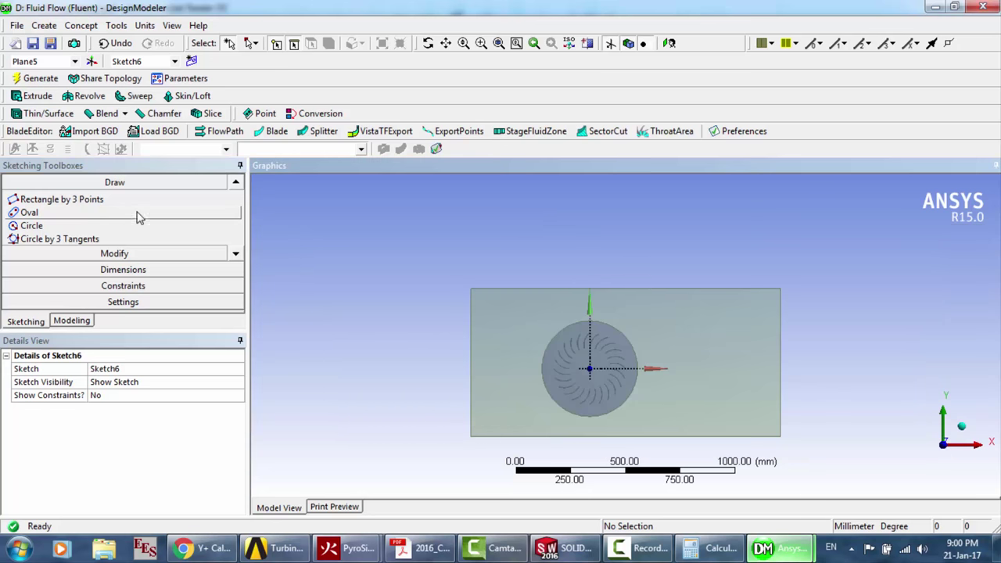
pyautogui.click(237, 253)
pyautogui.click(237, 253)
pyautogui.click(237, 253)
pyautogui.click(237, 253)
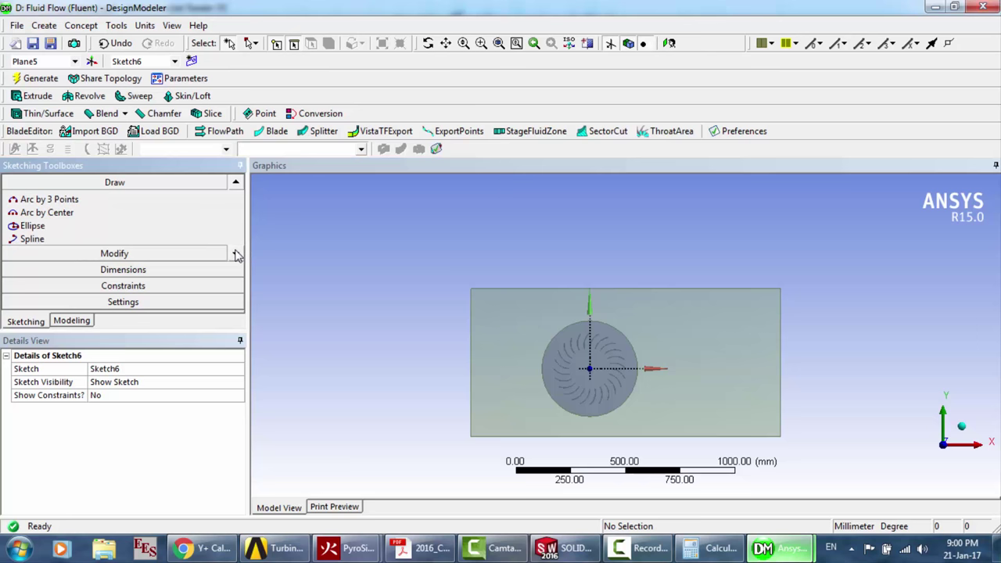
pyautogui.click(236, 182)
pyautogui.click(236, 182)
pyautogui.click(236, 182)
pyautogui.click(236, 182)
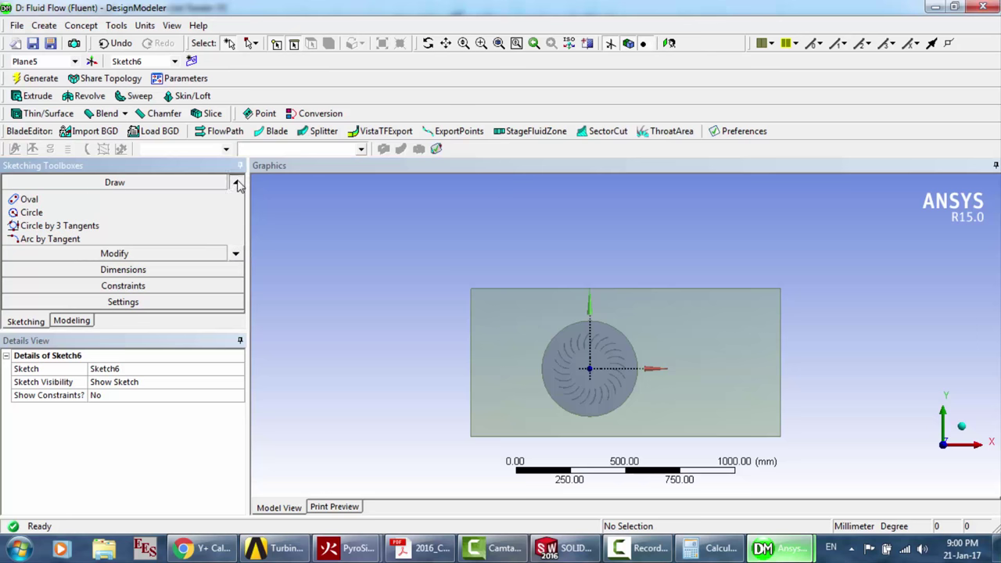
pyautogui.click(236, 182)
pyautogui.click(237, 182)
pyautogui.click(117, 202)
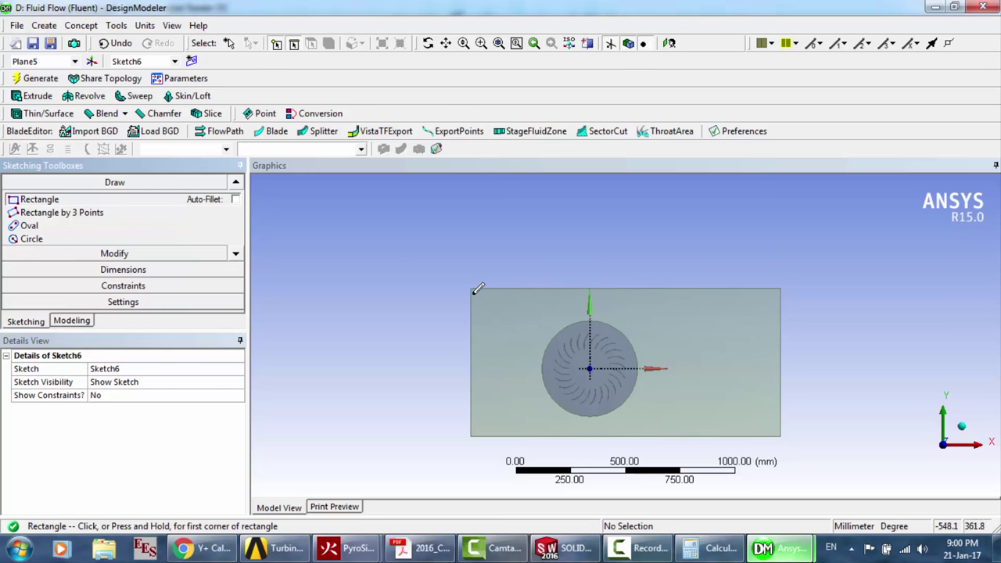
# Try to draw a rectangle over the outline of the rectangular domain, and undo it
pyautogui.click(471, 288)
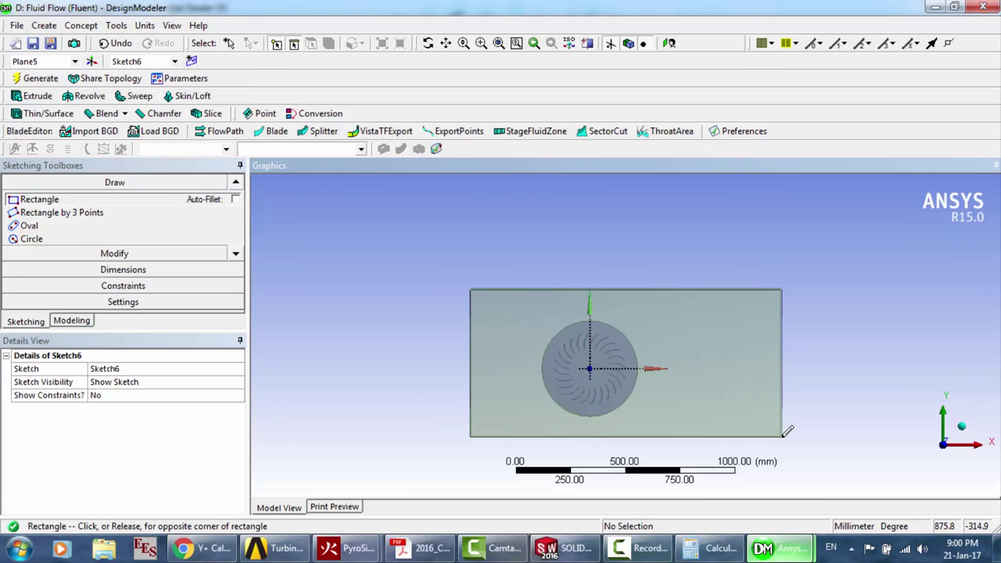
pyautogui.click(781, 434)
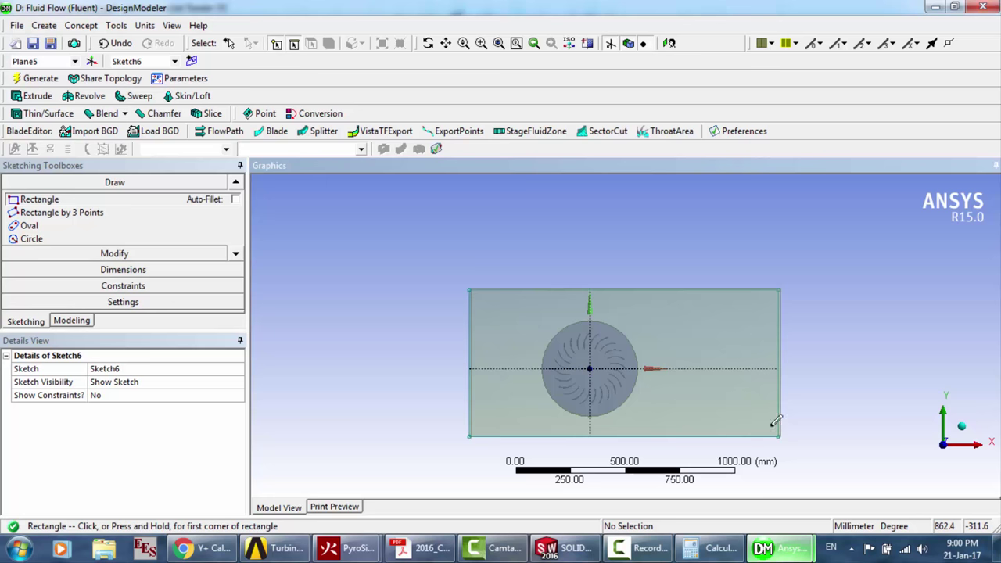
pyautogui.scroll(2, 560, 260)
pyautogui.scroll(1, 560, 261)
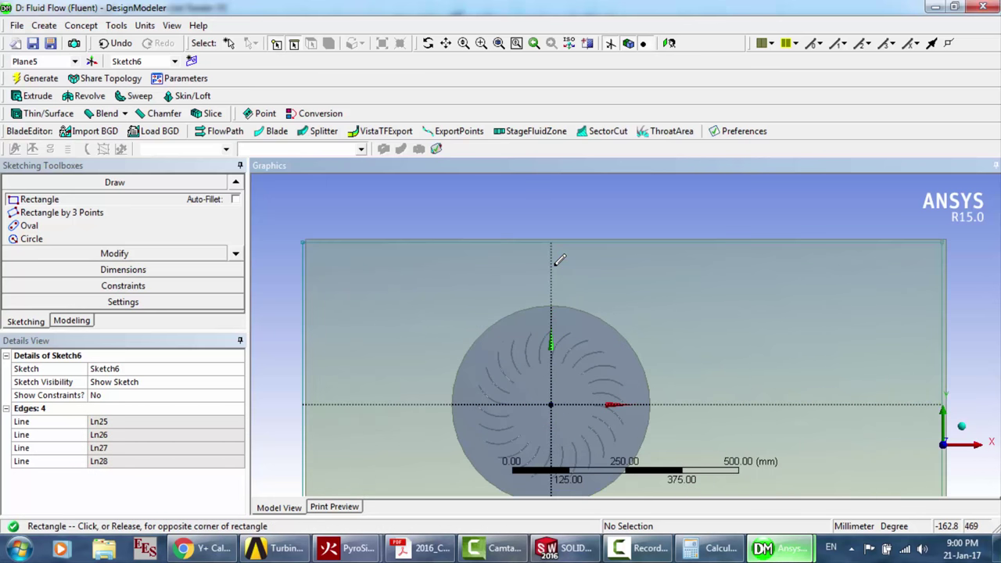
pyautogui.press('Escape')
pyautogui.hotkey('ctrl', 'z')
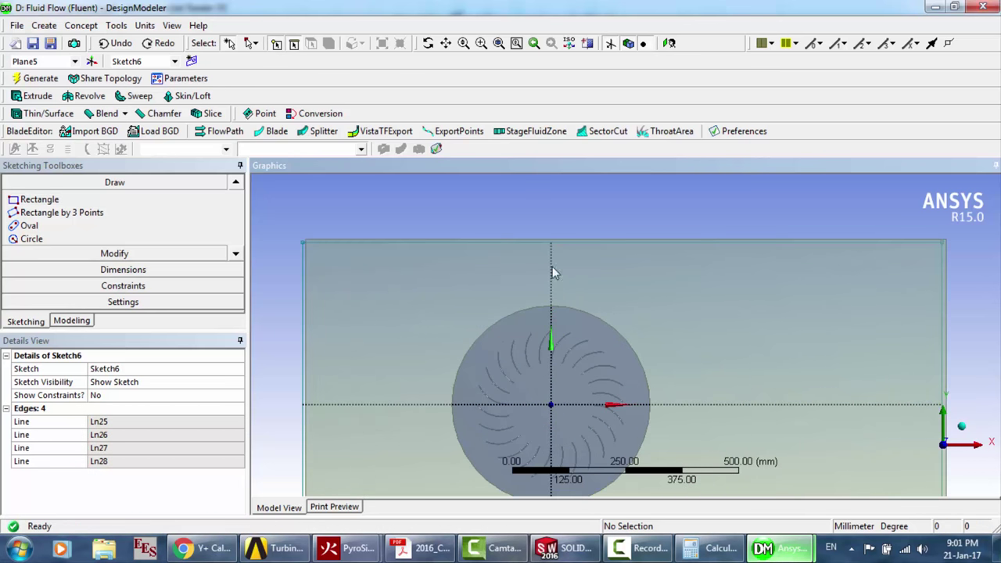
# Draw a rectangle of about 1414 by 674 mm over the rectangular domain's outline, snapping to its opposite corners
pyautogui.click(86, 201)
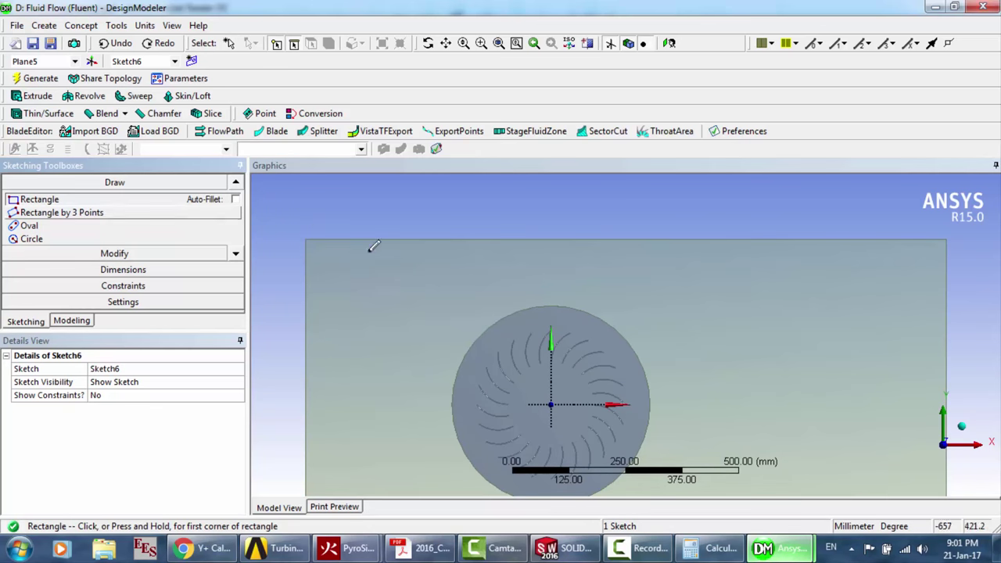
pyautogui.click(306, 239)
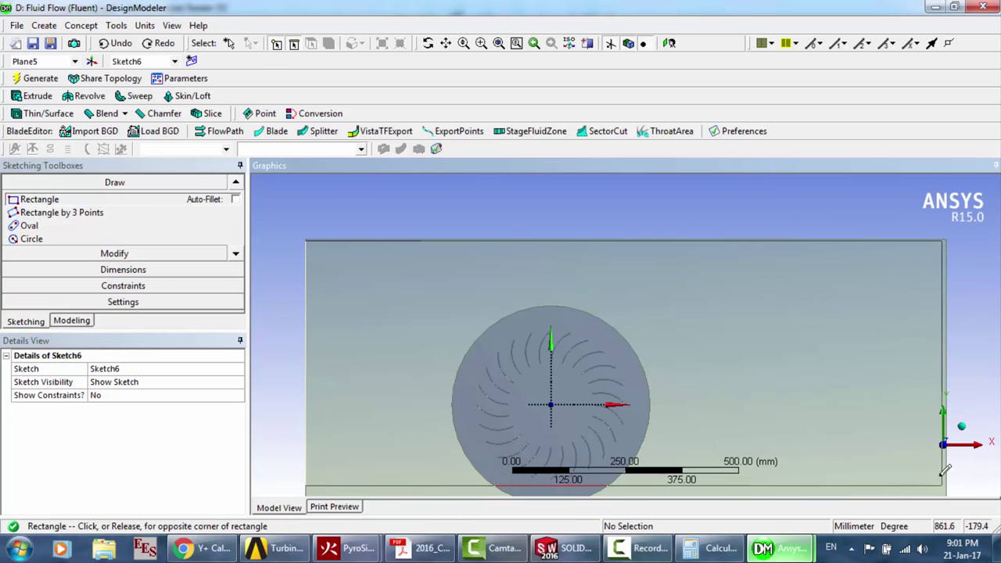
pyautogui.scroll(-3, 944, 469)
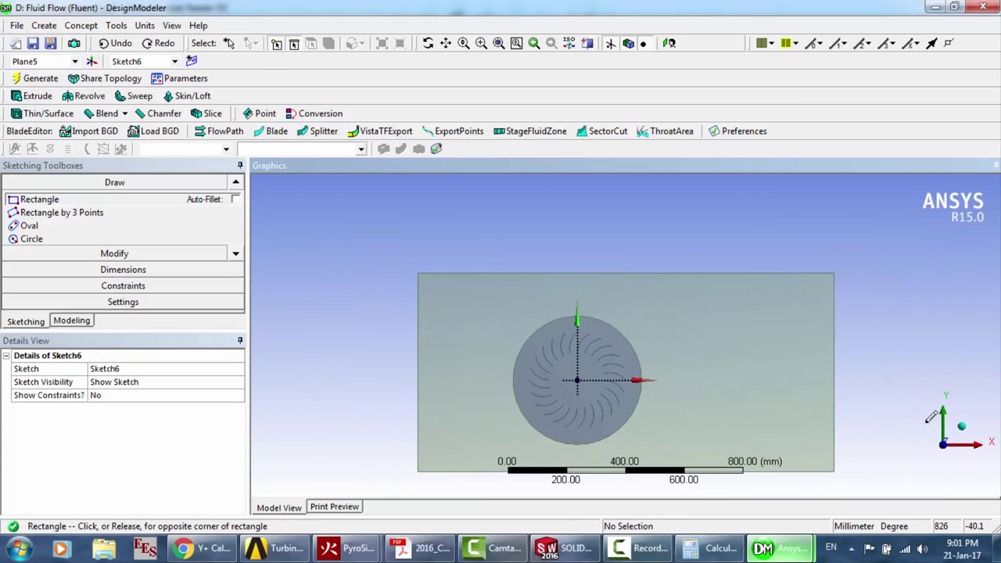
pyautogui.click(834, 470)
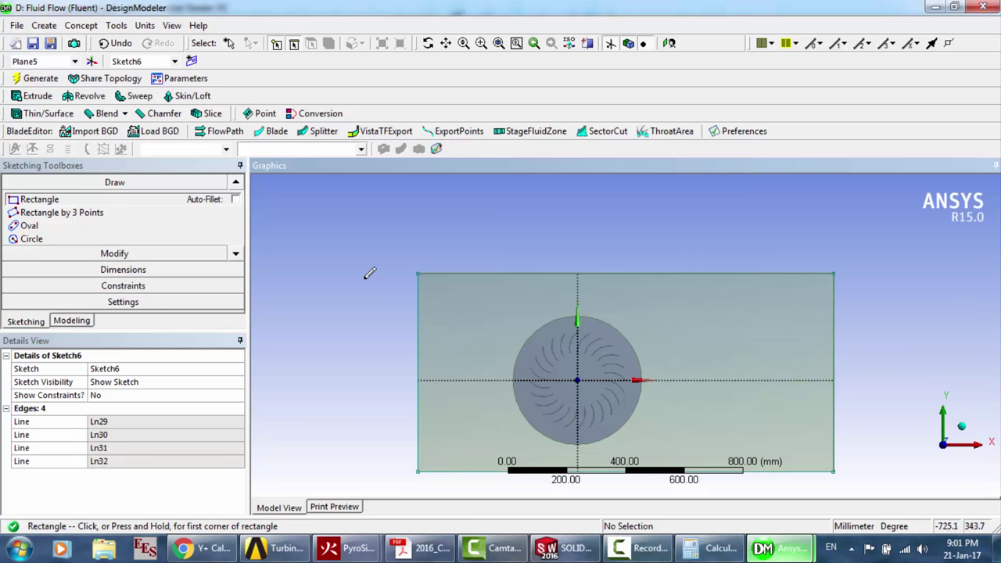
# Dimension the height and width of the outer rectangle in Sketch5 on the XYPlane
pyautogui.click(80, 321)
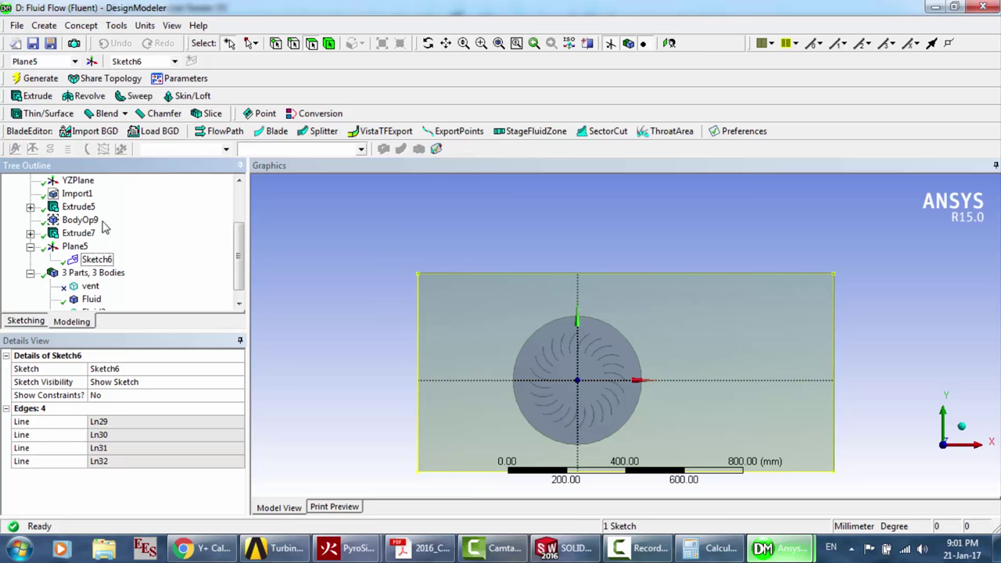
pyautogui.scroll(3, 125, 211)
pyautogui.click(100, 221)
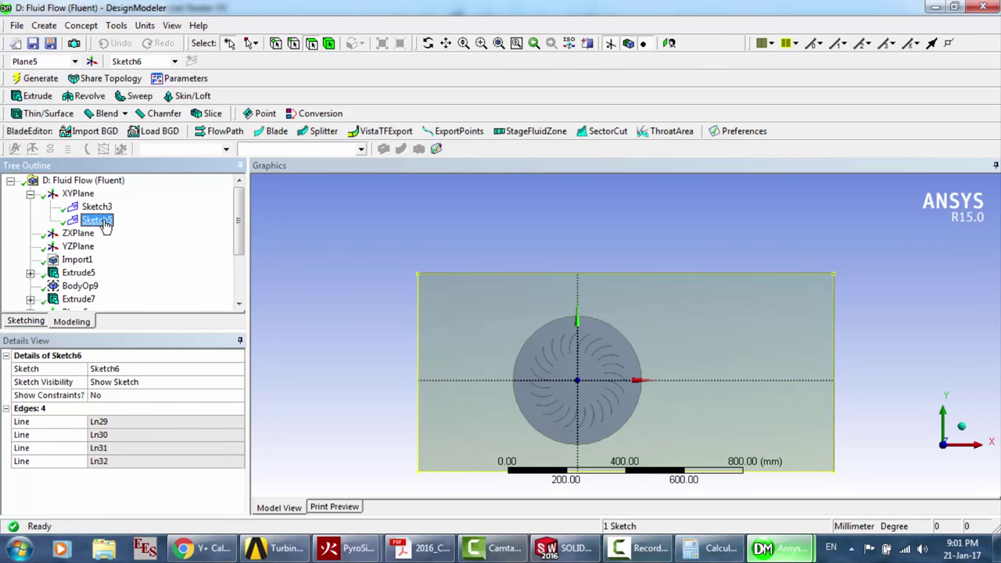
pyautogui.click(39, 322)
pyautogui.click(195, 272)
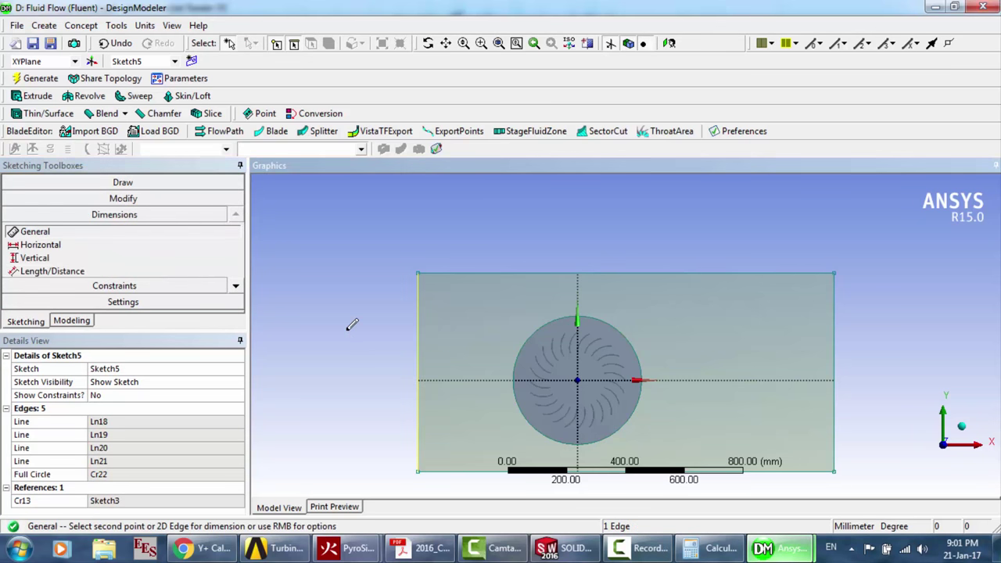
pyautogui.click(397, 337)
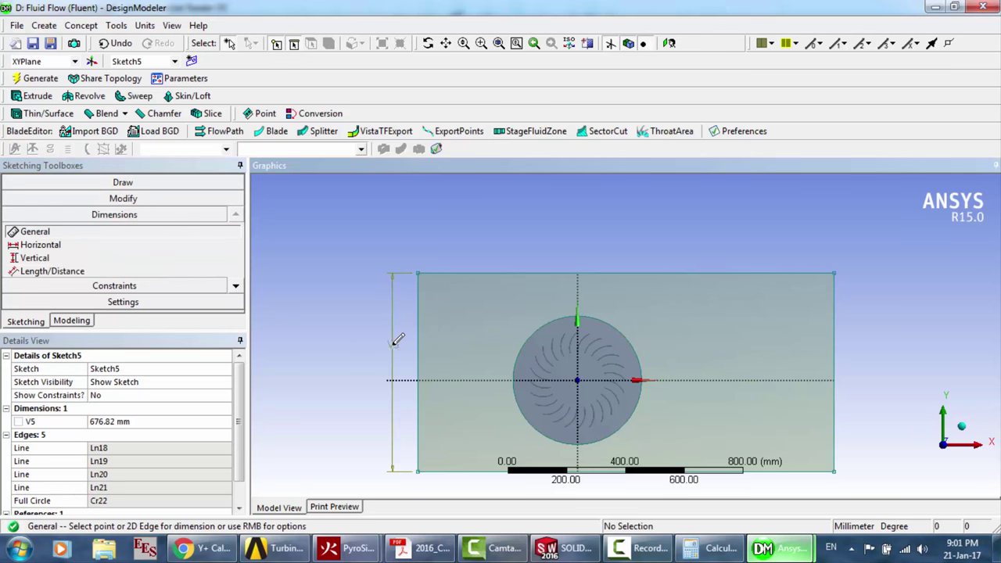
pyautogui.click(523, 274)
pyautogui.click(527, 210)
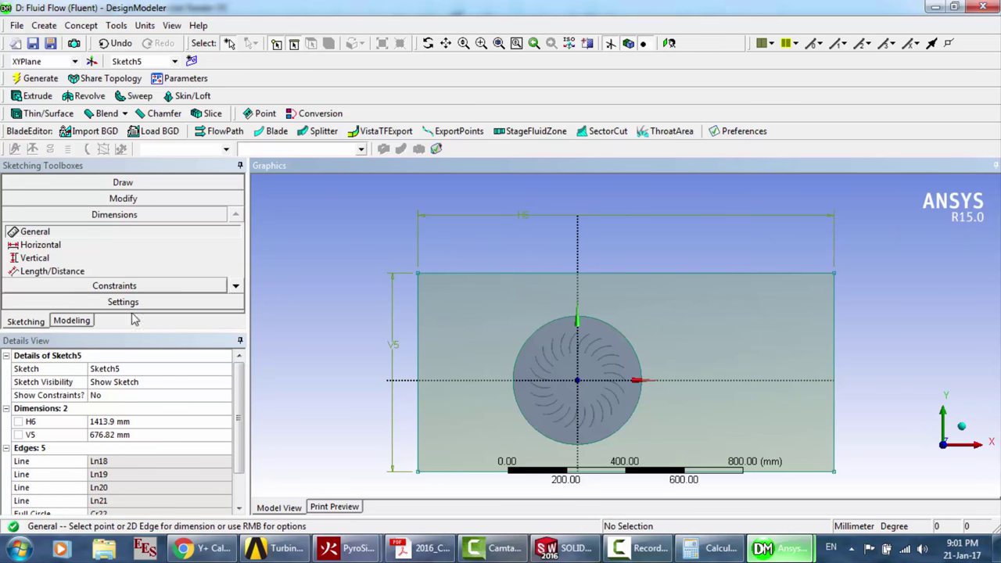
# Copy the width value from Sketch5, dimension the top edge of Sketch6's rectangle, and set it to that value, 1413.9 mm
pyautogui.click(115, 423)
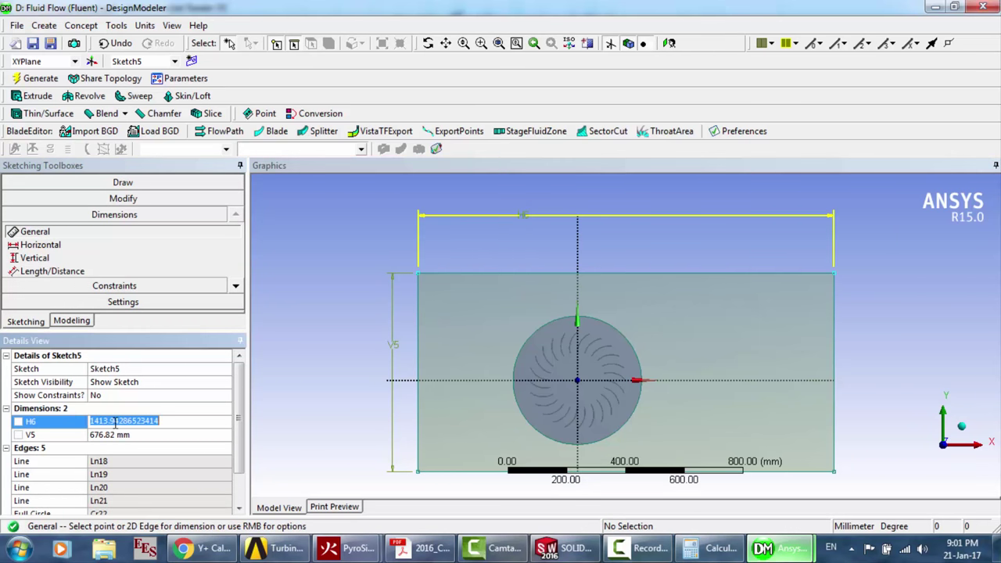
pyautogui.click(72, 320)
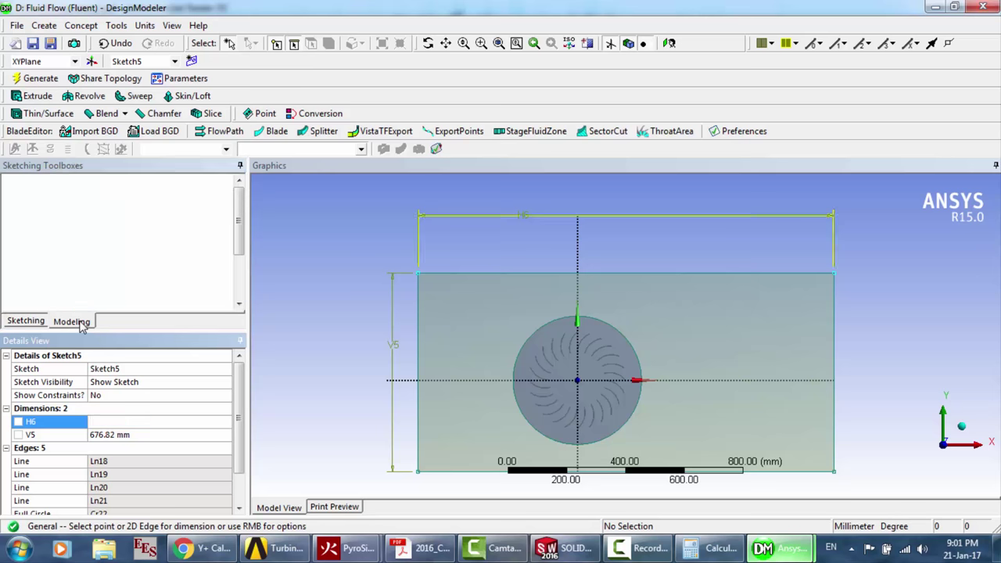
pyautogui.scroll(-2, 159, 256)
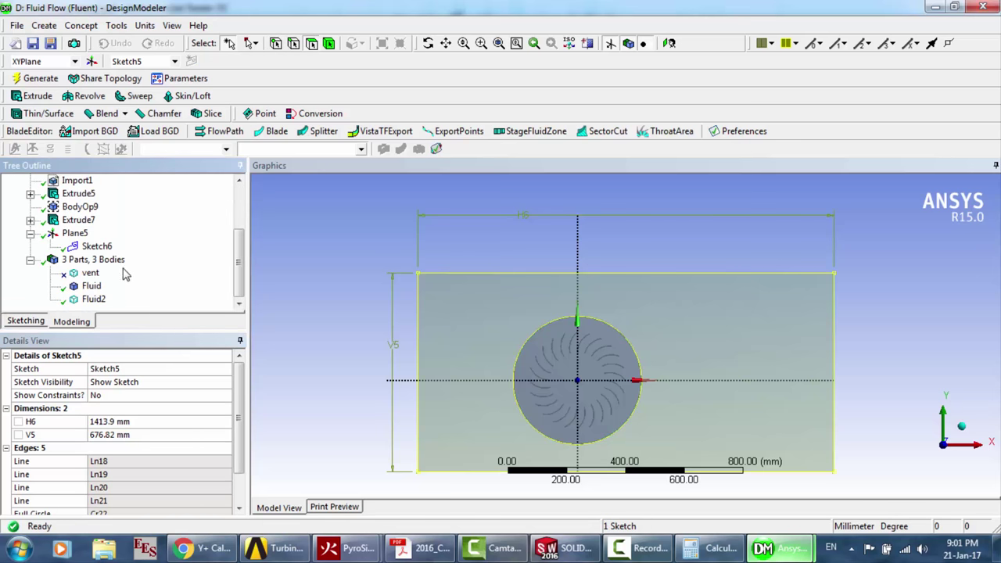
pyautogui.click(97, 247)
pyautogui.click(37, 320)
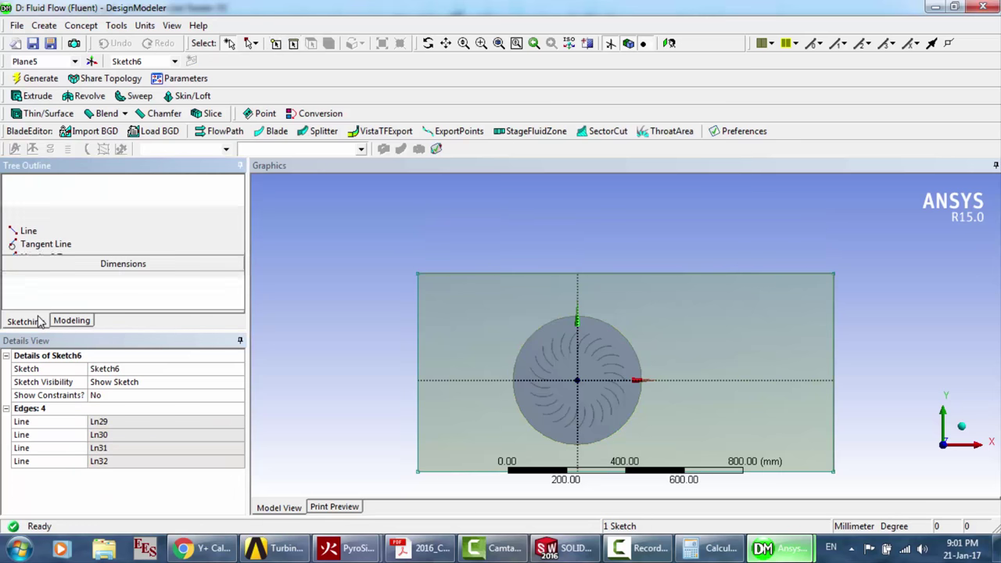
pyautogui.click(133, 272)
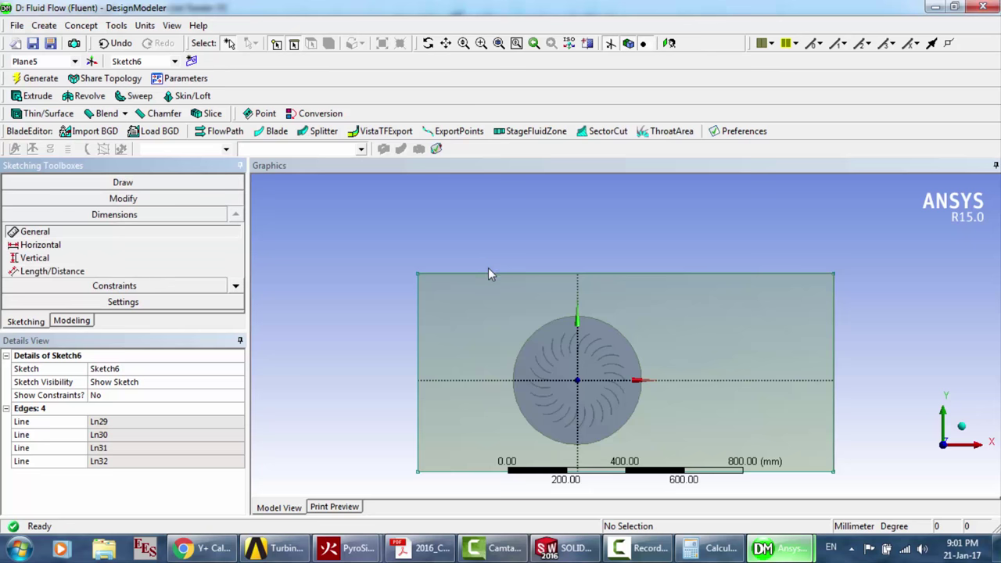
pyautogui.click(488, 274)
pyautogui.click(498, 213)
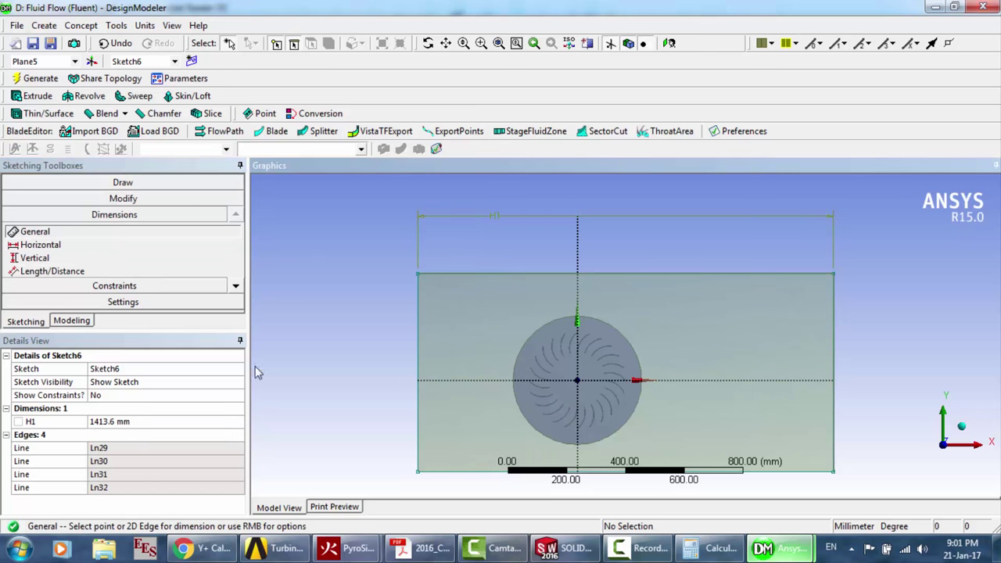
pyautogui.click(150, 421)
pyautogui.press('BackSpace')
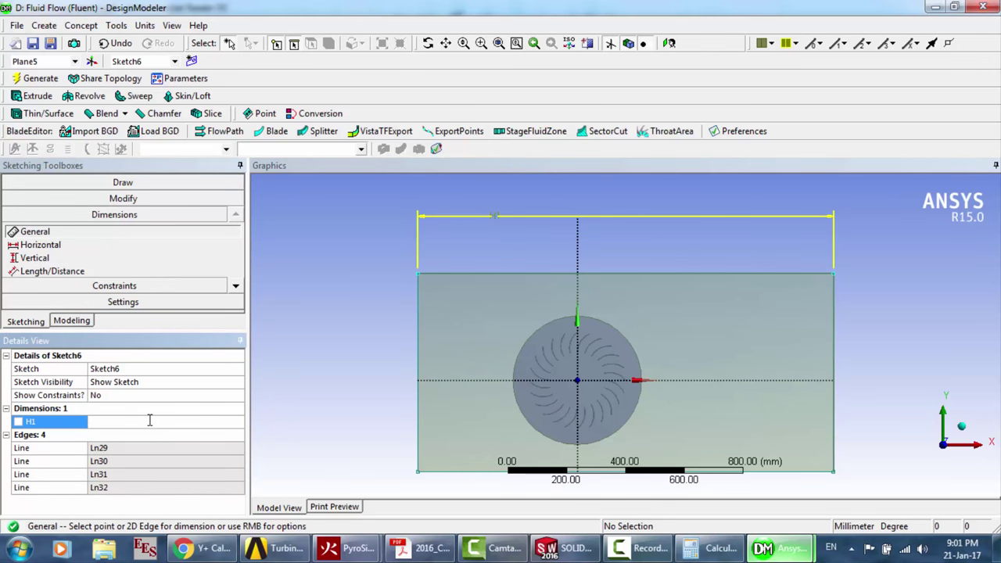
pyautogui.hotkey('ctrl', 'v')
pyautogui.press('Return')
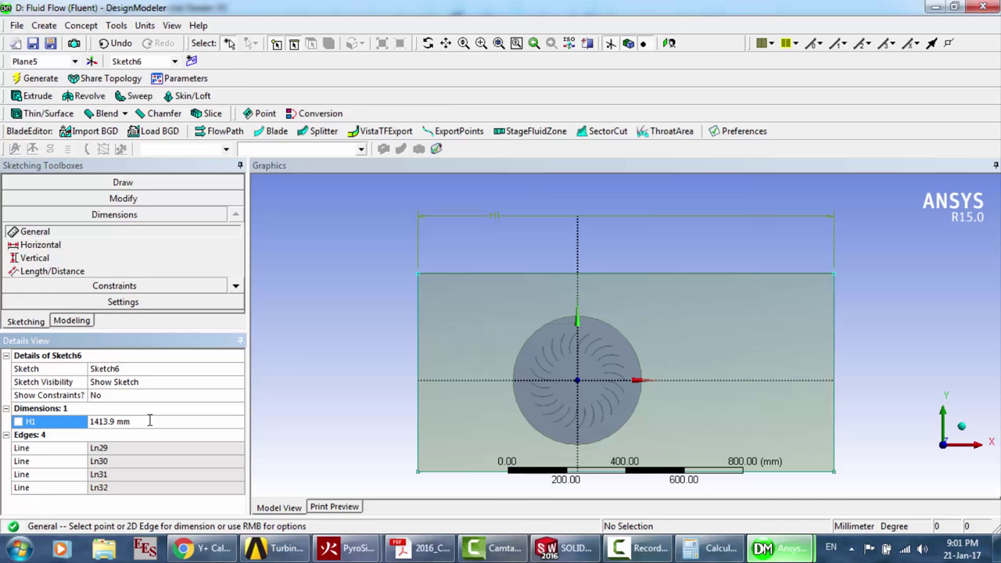
# Copy the height value from Sketch5, dimension the left edge of Sketch6's rectangle, and set it to that value, 676.82 mm
pyautogui.click(71, 320)
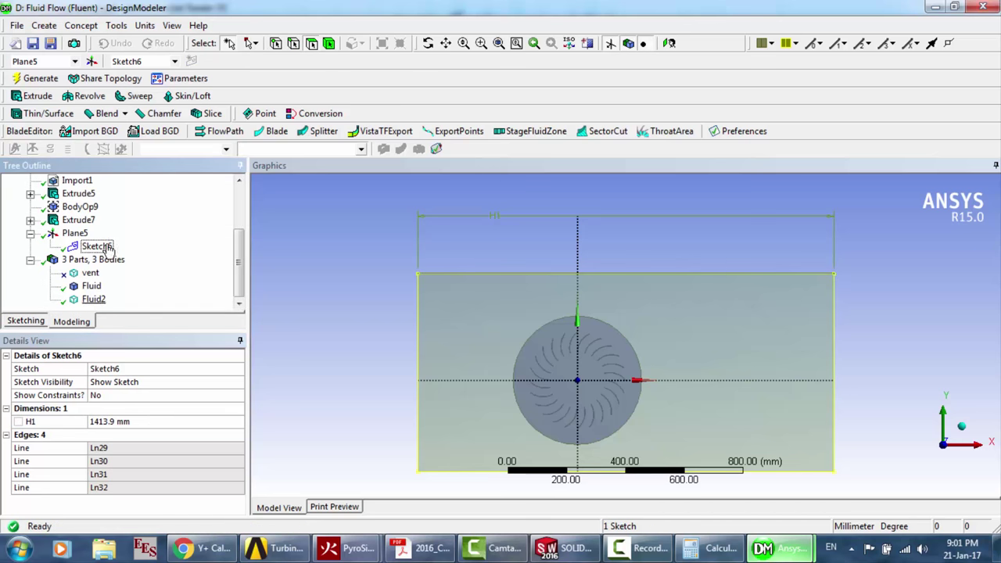
pyautogui.scroll(2, 165, 233)
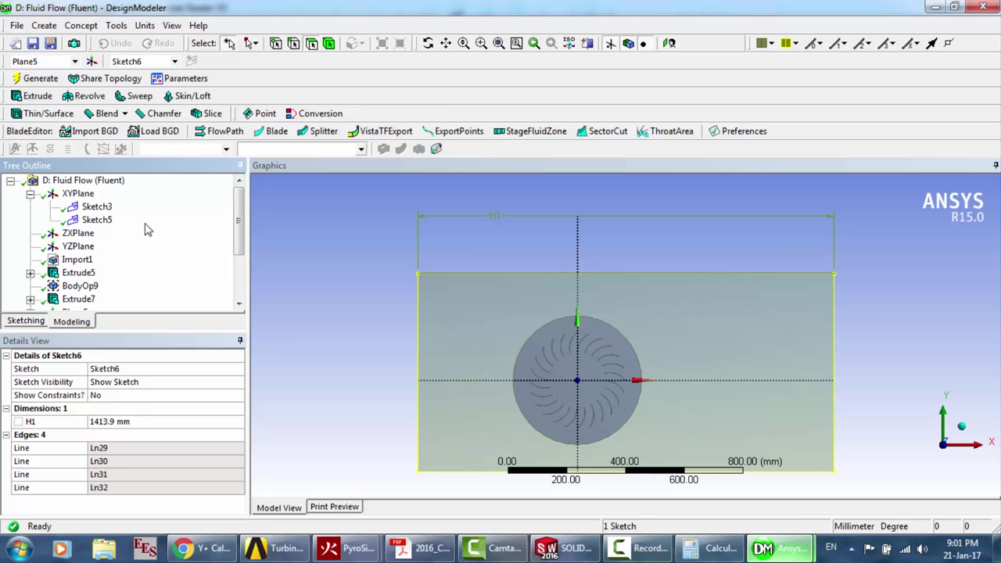
pyautogui.click(98, 221)
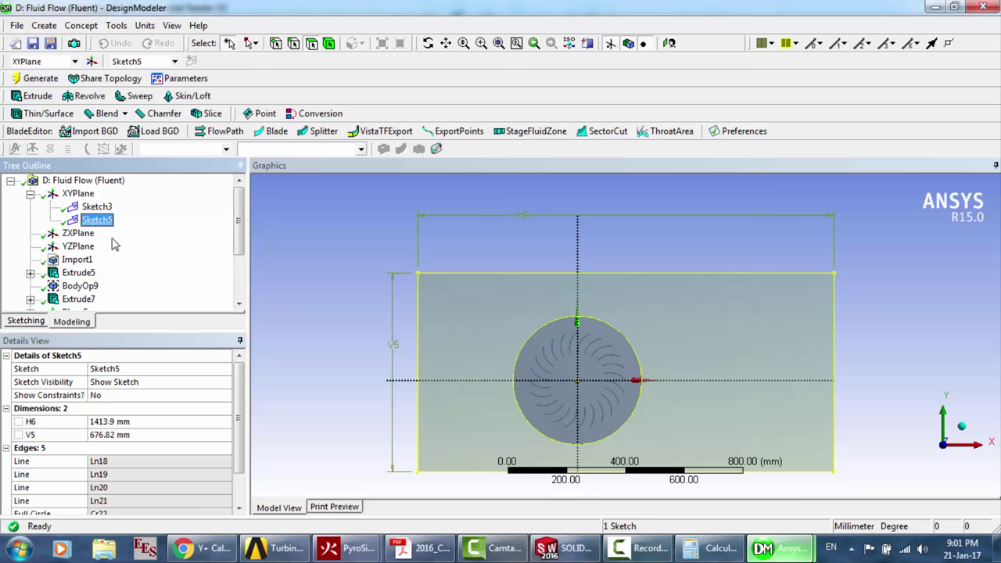
pyautogui.click(125, 435)
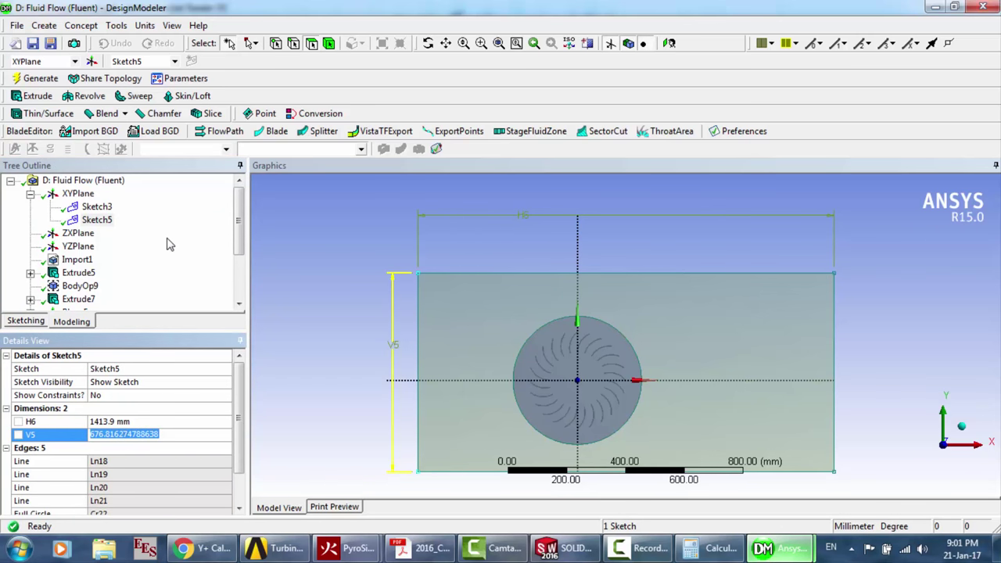
pyautogui.scroll(-2, 167, 245)
pyautogui.click(97, 247)
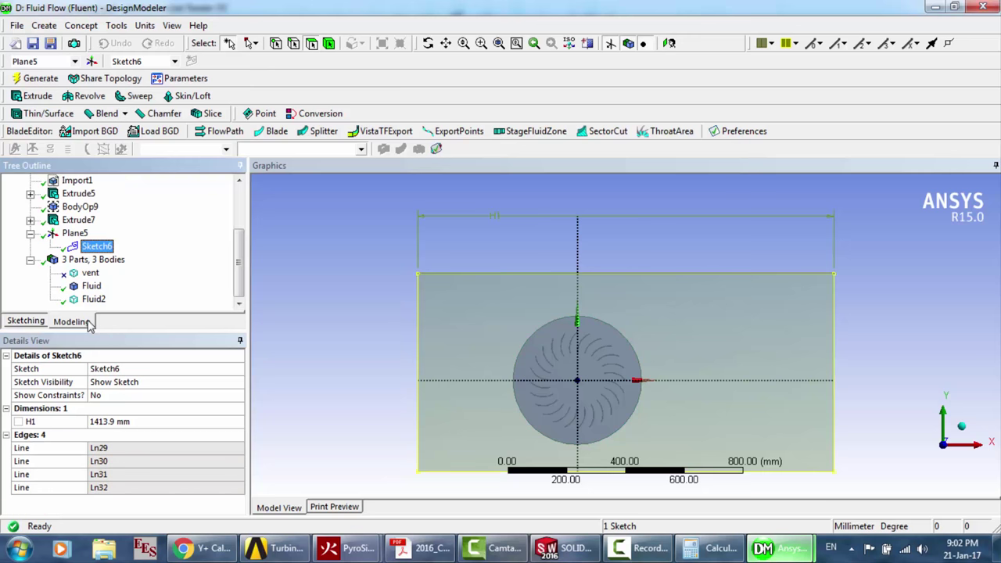
pyautogui.click(31, 321)
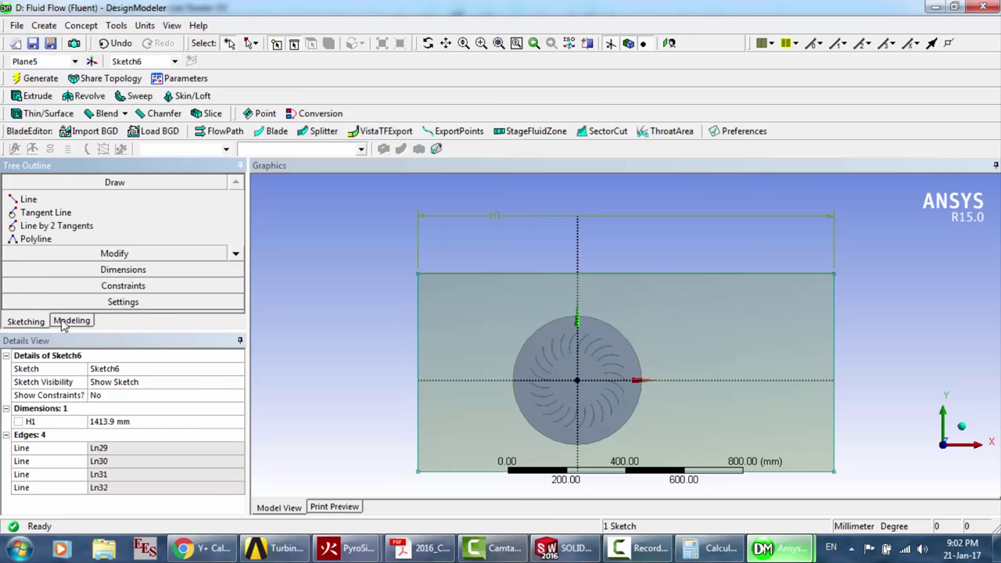
pyautogui.click(125, 271)
pyautogui.click(417, 365)
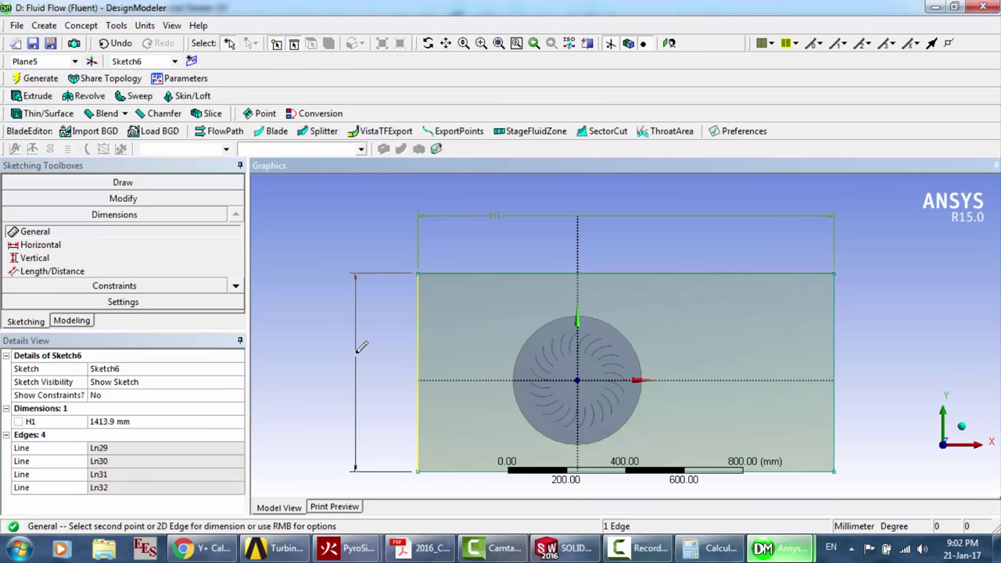
pyautogui.click(357, 349)
pyautogui.click(144, 435)
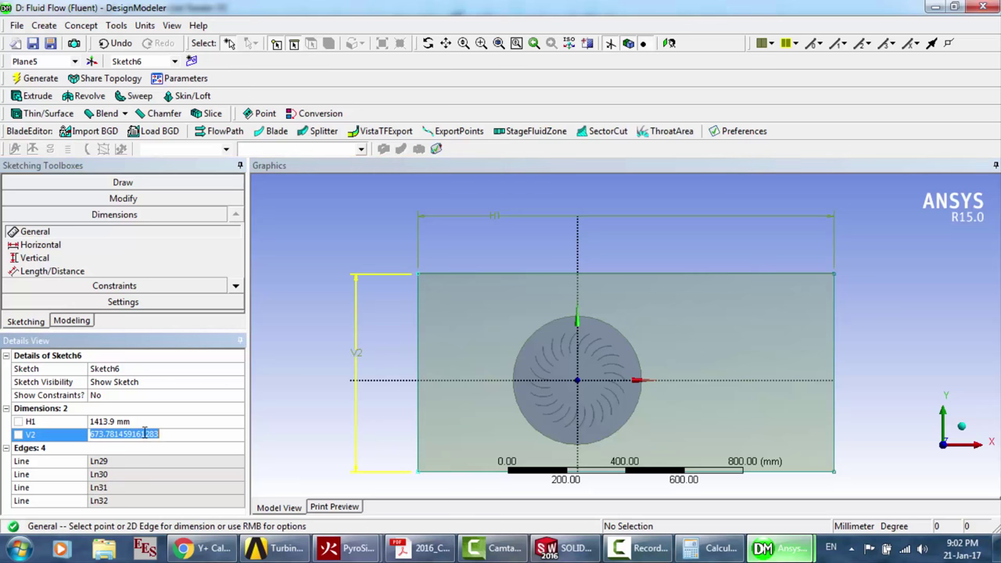
pyautogui.press('BackSpace')
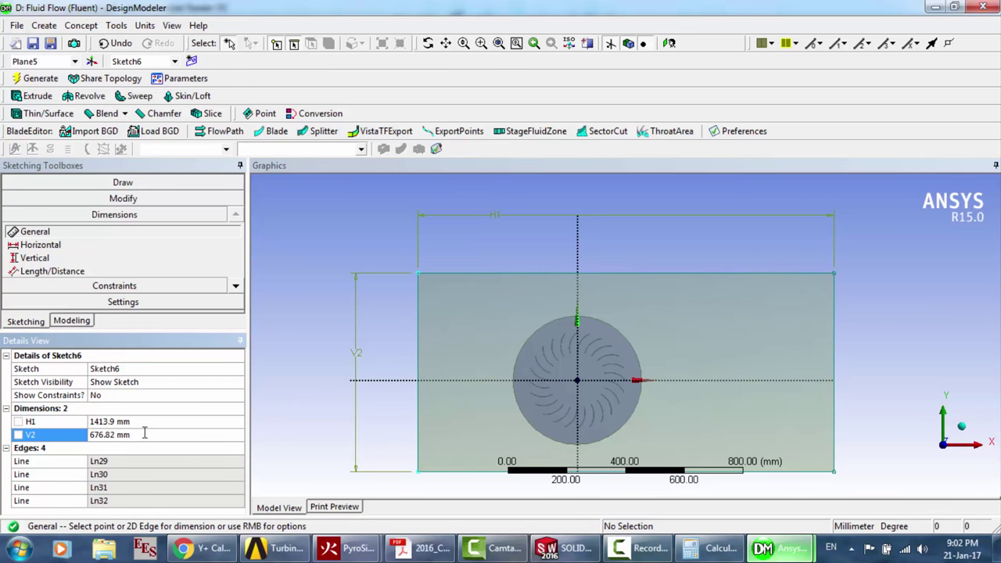
# Examine the upper-left corner of Sketch6's rectangle up close for alignment with the fluid domain's outline
pyautogui.scroll(3, 395, 348)
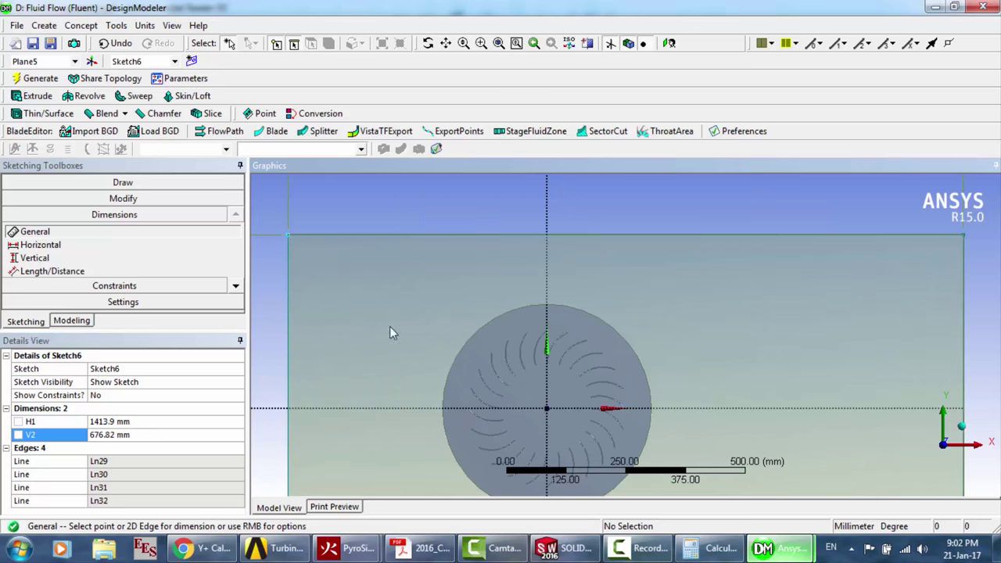
pyautogui.click(444, 43)
pyautogui.moveTo(373, 240); pyautogui.dragTo(529, 250)
pyautogui.scroll(3, 532, 247)
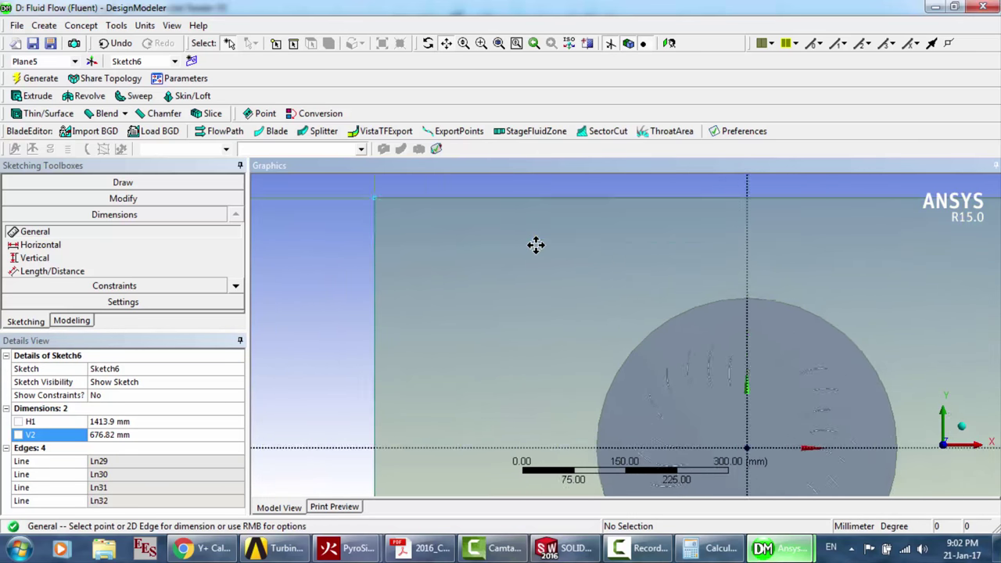
pyautogui.moveTo(398, 233); pyautogui.dragTo(574, 409)
pyautogui.scroll(3, 574, 410)
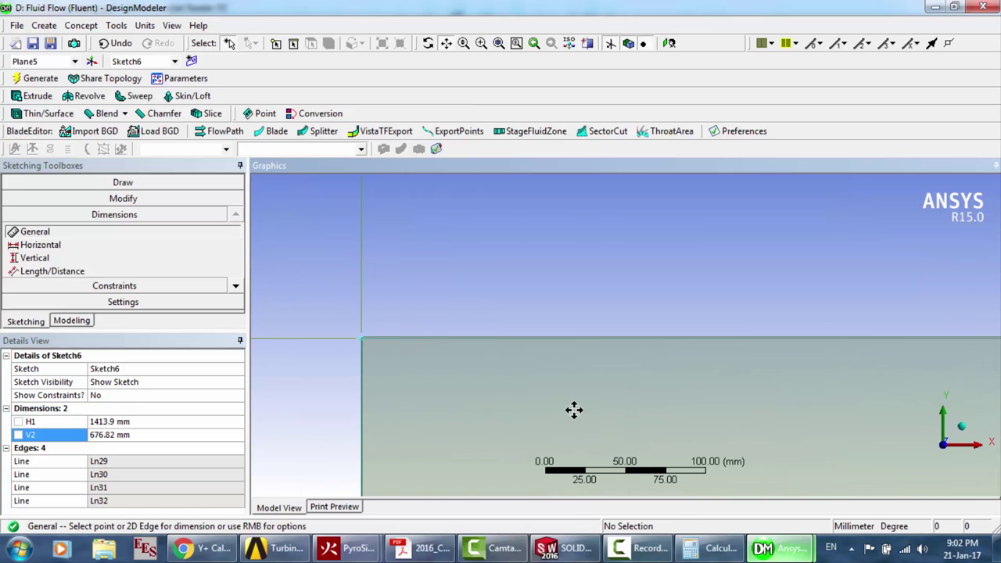
pyautogui.scroll(1, 358, 346)
pyautogui.moveTo(311, 309); pyautogui.dragTo(592, 257)
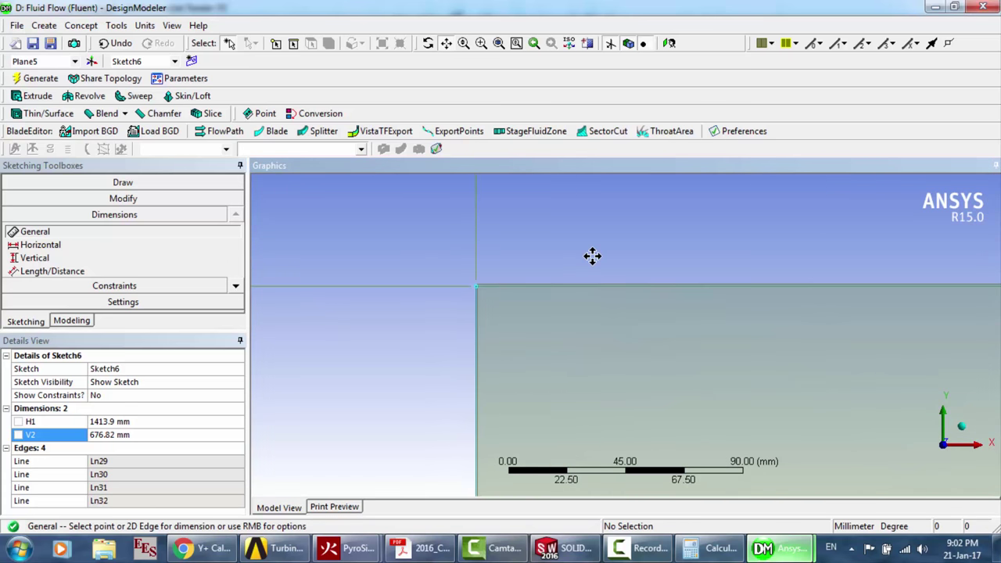
# Reopen Sketch5 on the XYPlane for sketching and bring up its dimensioning tools
pyautogui.click(89, 322)
pyautogui.scroll(3, 100, 201)
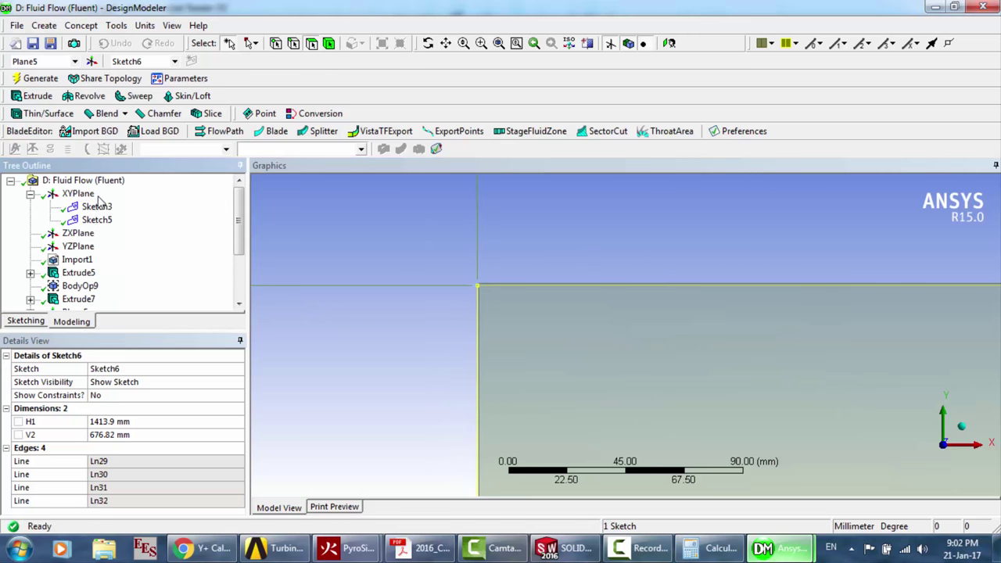
pyautogui.click(97, 220)
pyautogui.click(37, 323)
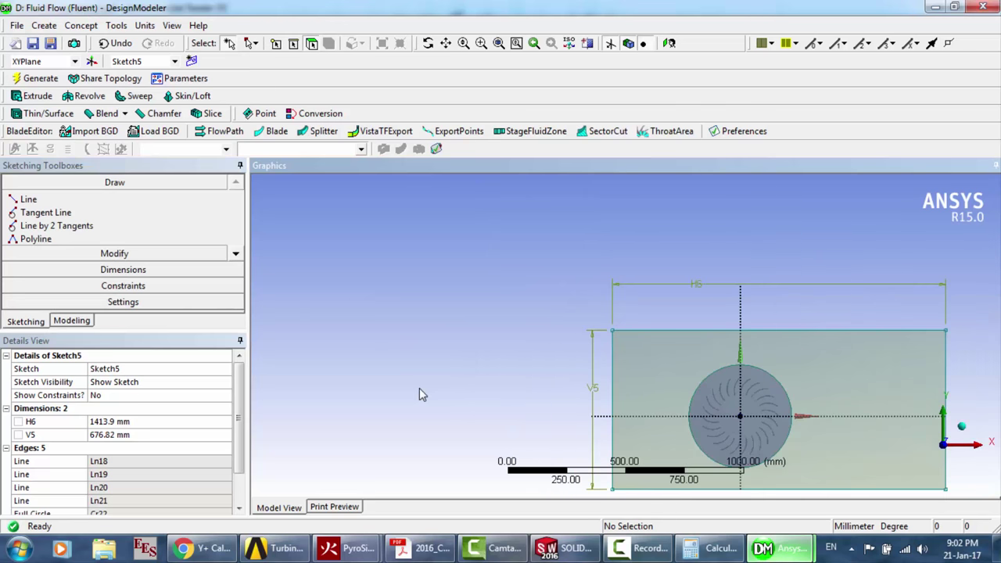
pyautogui.click(141, 268)
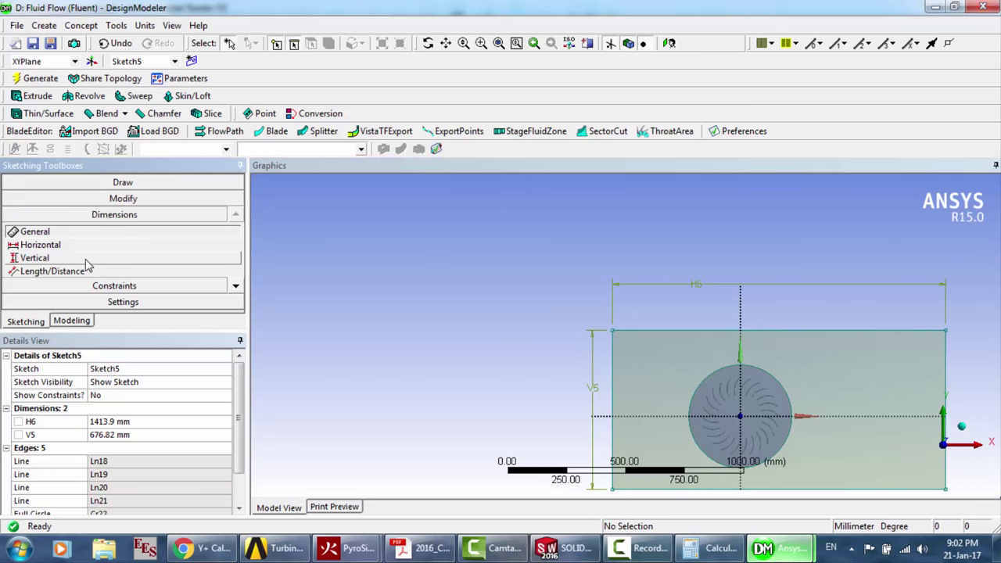
pyautogui.click(86, 260)
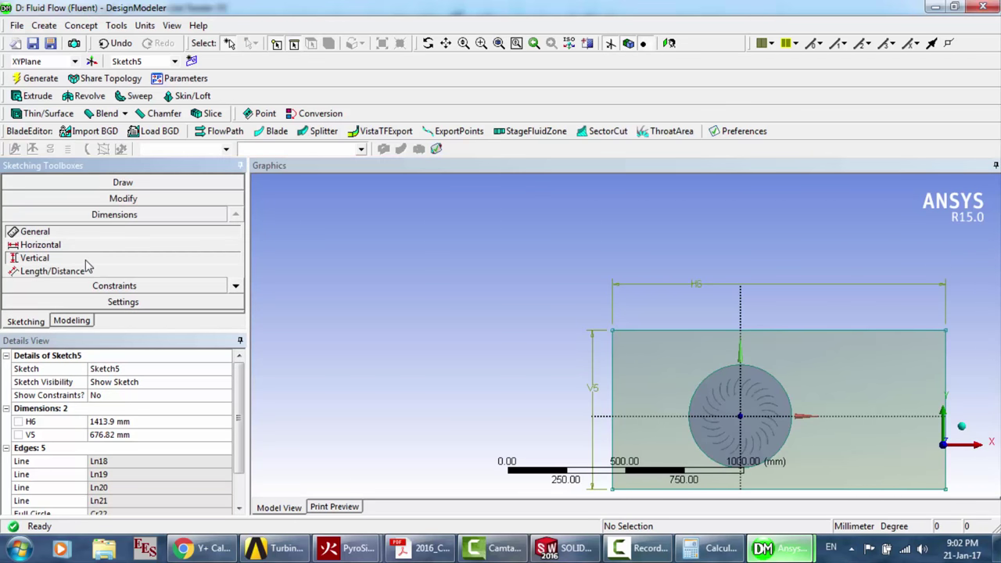
pyautogui.click(612, 409)
pyautogui.press('Escape')
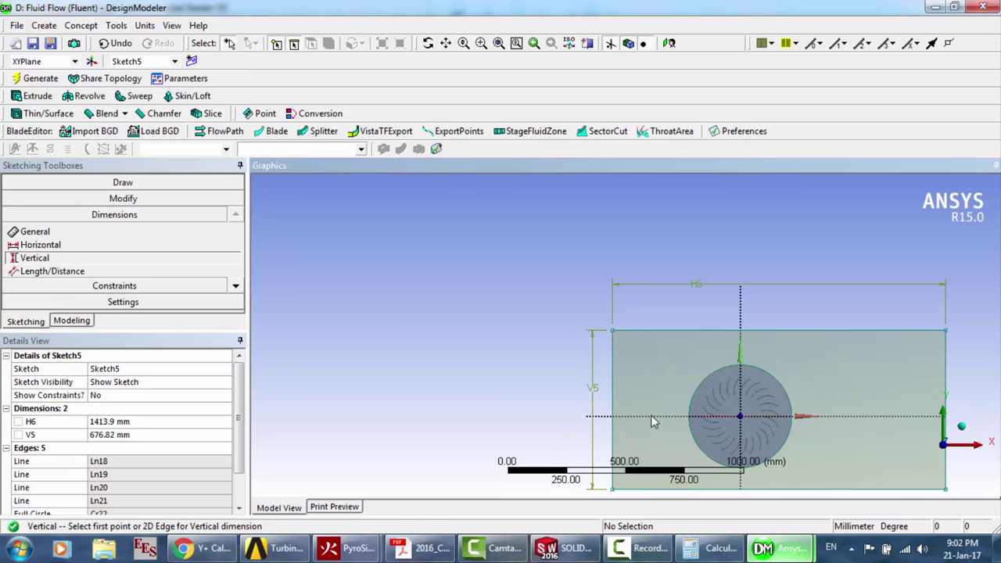
pyautogui.click(612, 461)
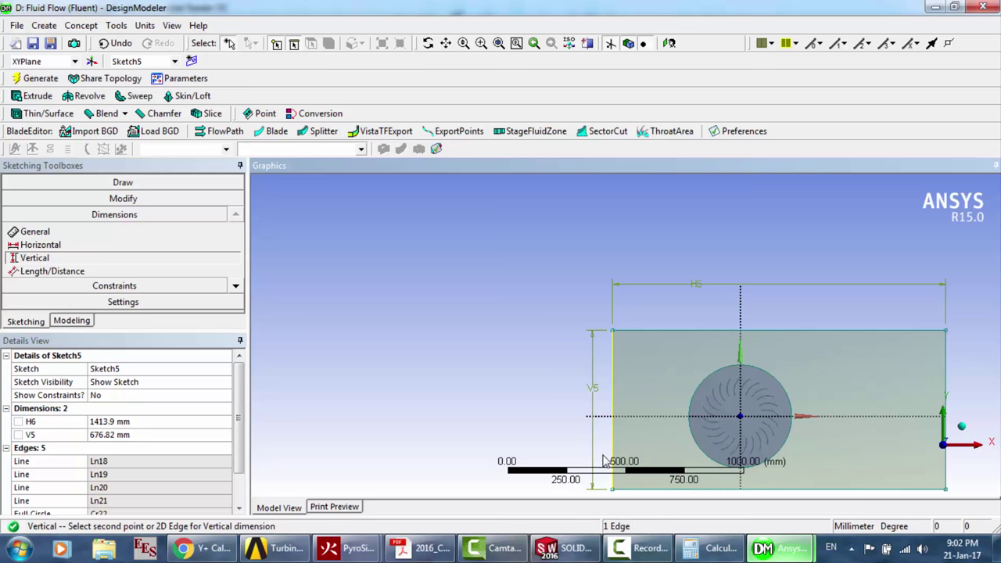
pyautogui.press('Escape')
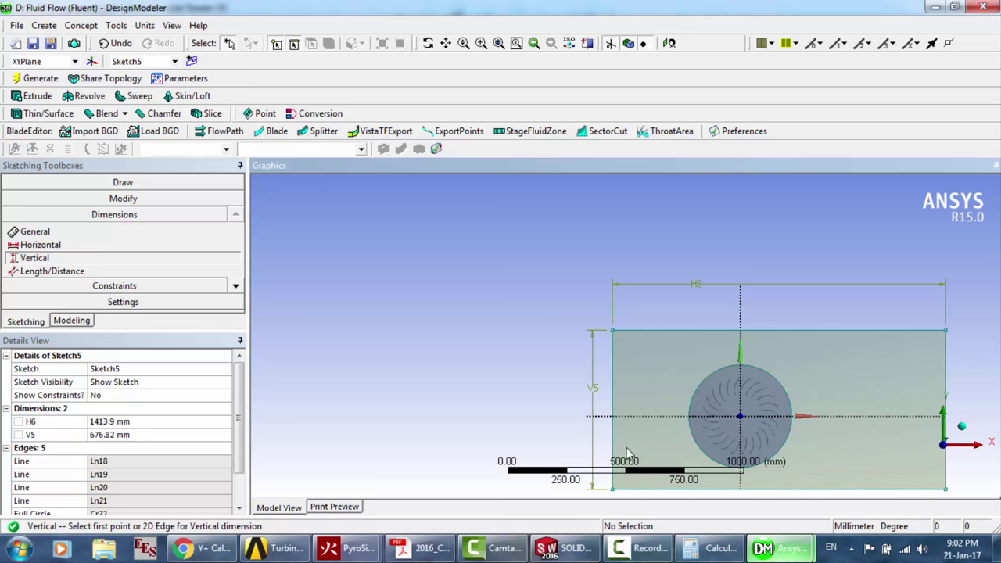
pyautogui.click(740, 455)
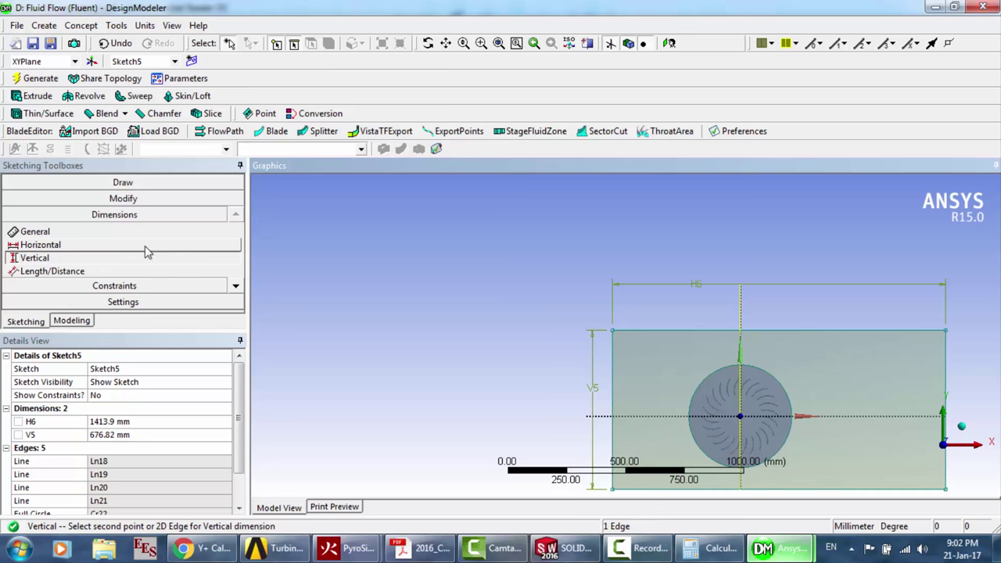
pyautogui.click(109, 245)
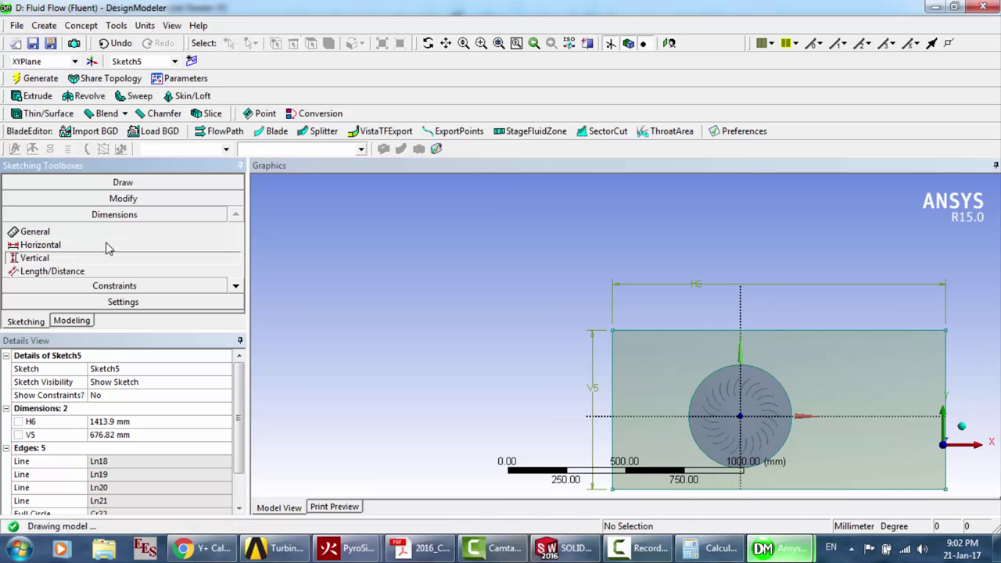
pyautogui.click(614, 431)
pyautogui.press('Escape')
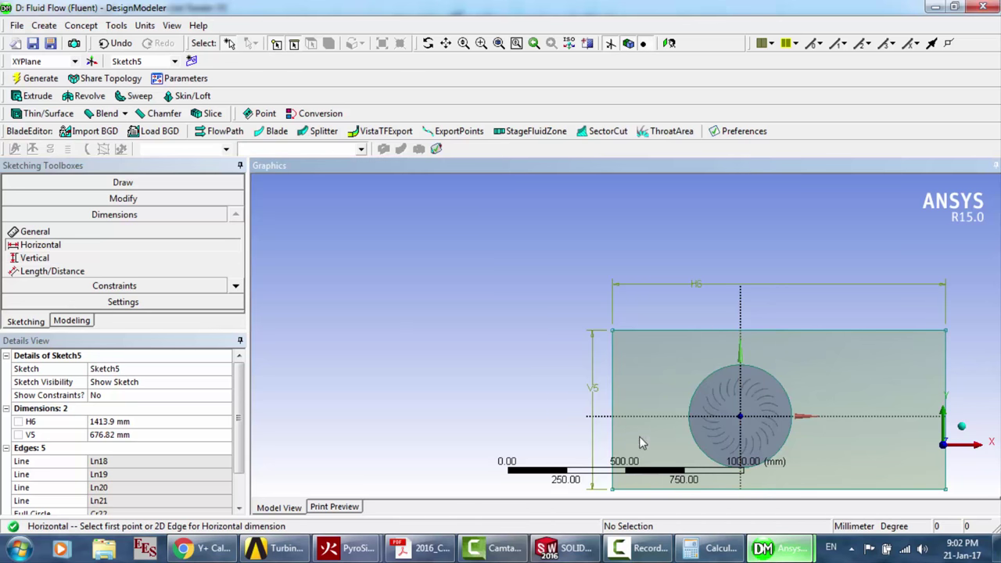
# Add a vertical dimension in Sketch5 from the horizontal axis to the rectangle's bottom edge and copy its value
pyautogui.click(445, 43)
pyautogui.moveTo(634, 287)
pyautogui.mouseDown()
pyautogui.moveTo(414, 208)
pyautogui.moveTo(377, 213)
pyautogui.mouseUp()
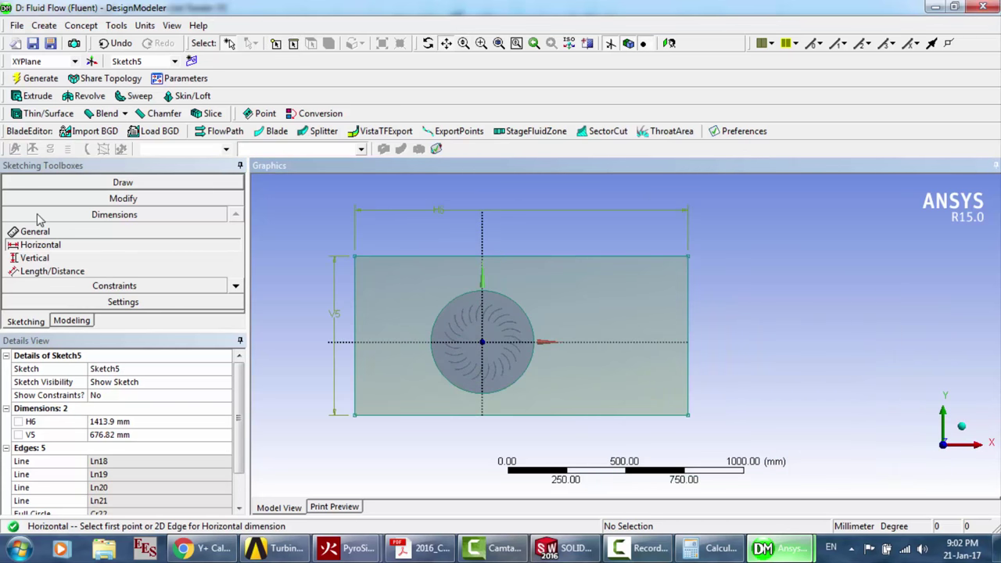
pyautogui.click(34, 259)
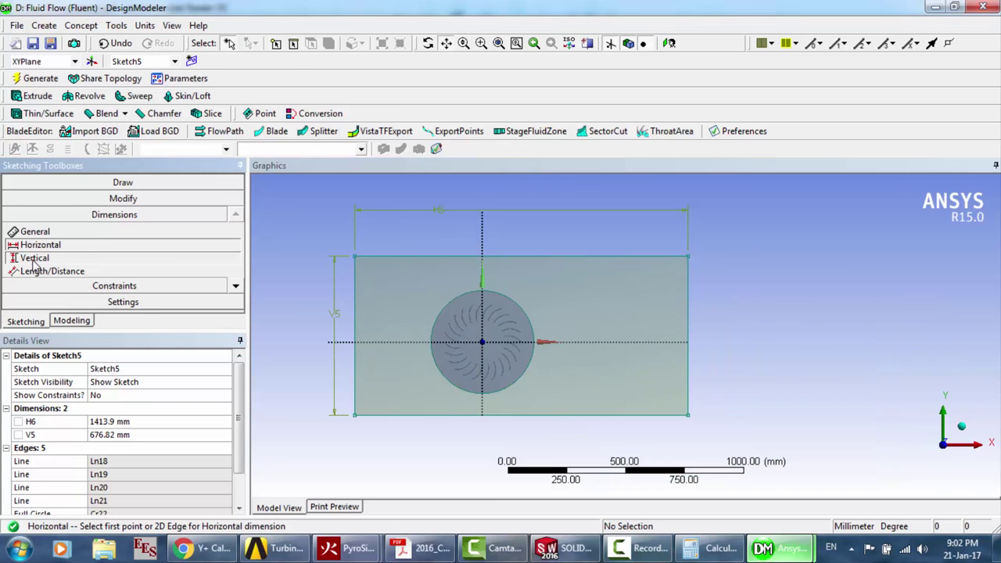
pyautogui.click(412, 344)
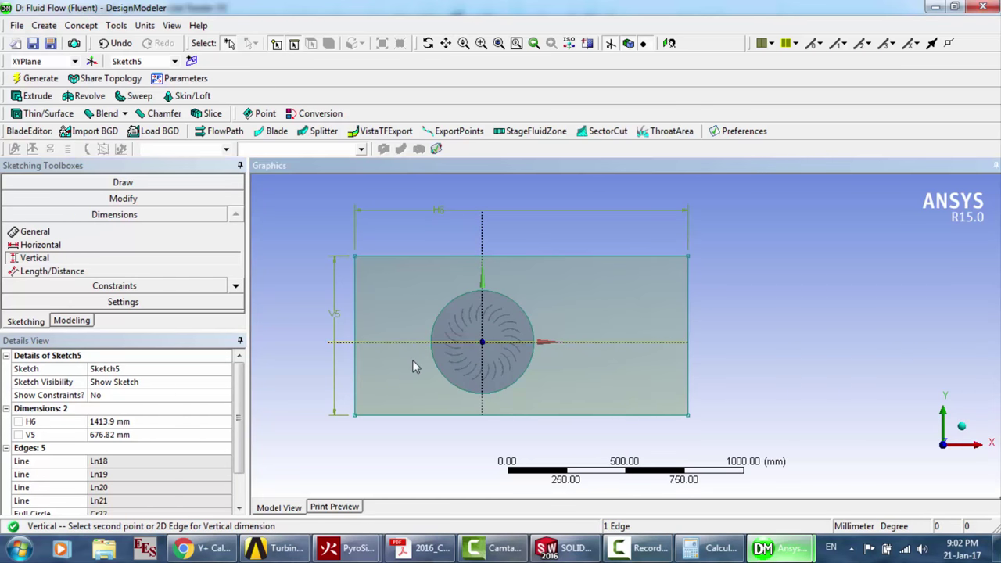
pyautogui.click(412, 415)
pyautogui.click(305, 356)
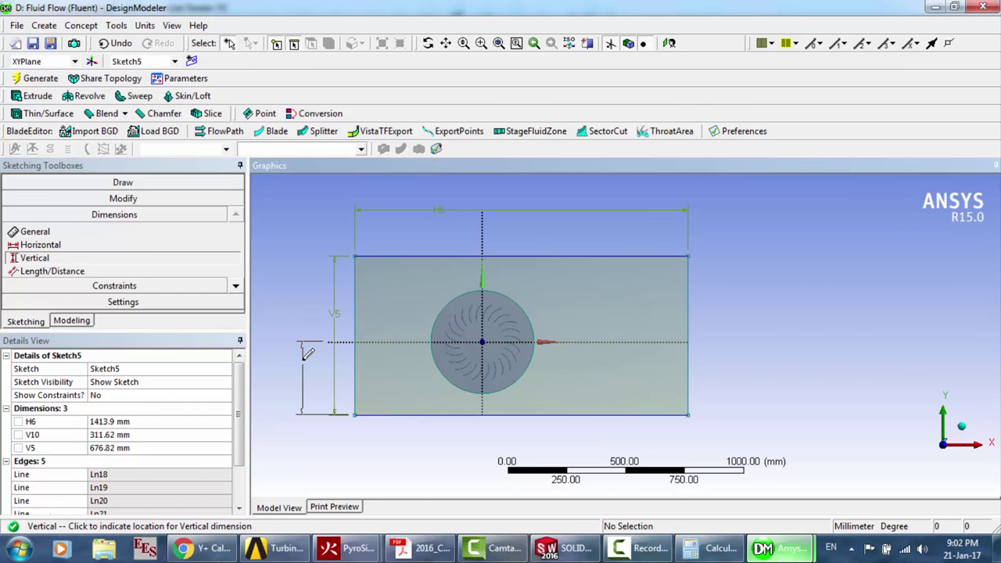
pyautogui.click(131, 449)
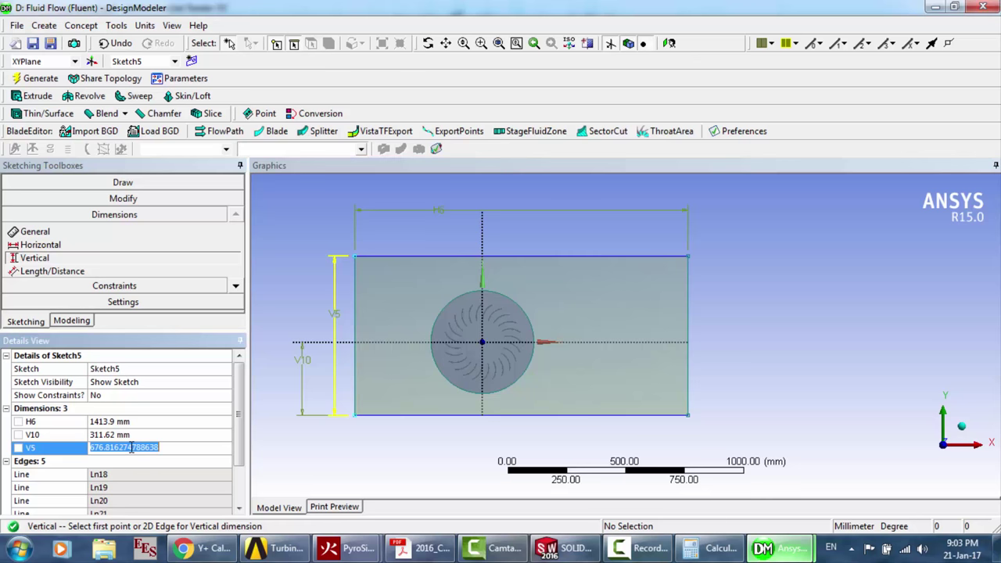
pyautogui.click(125, 436)
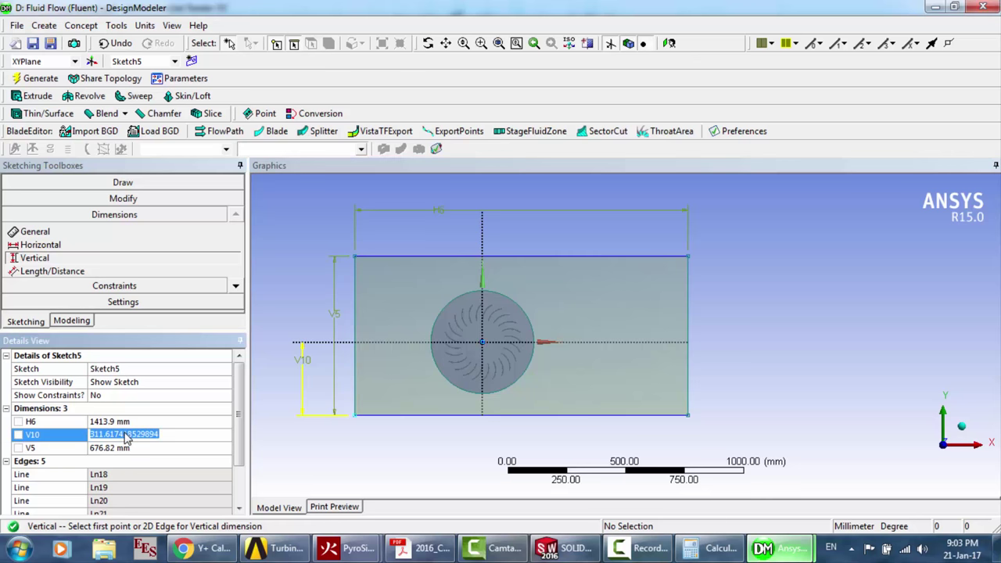
# Open Sketch6 on Plane5 and add a vertical dimension from the horizontal axis to the rectangle's bottom edge
pyautogui.click(71, 321)
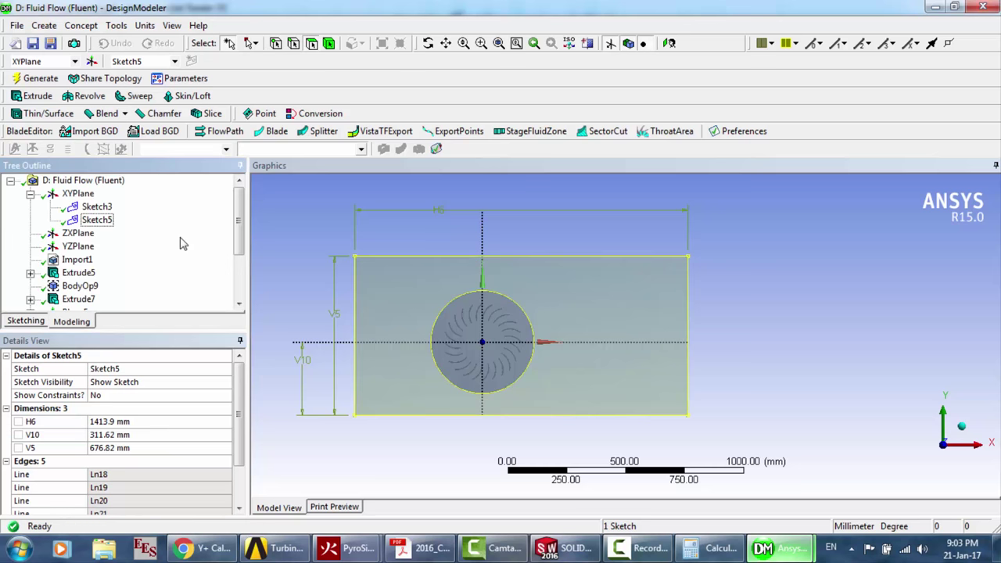
pyautogui.scroll(-3, 179, 242)
pyautogui.click(97, 246)
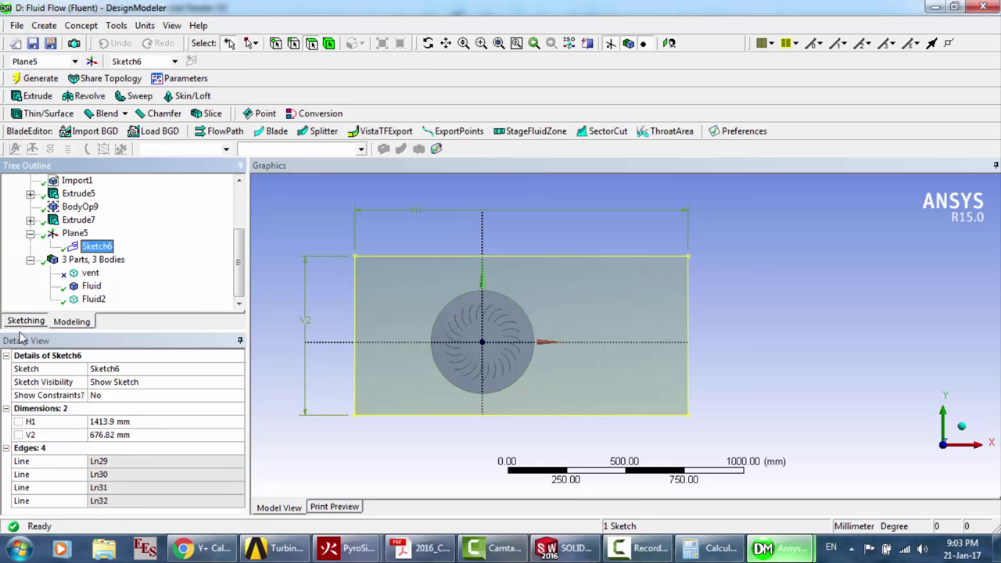
pyautogui.click(26, 320)
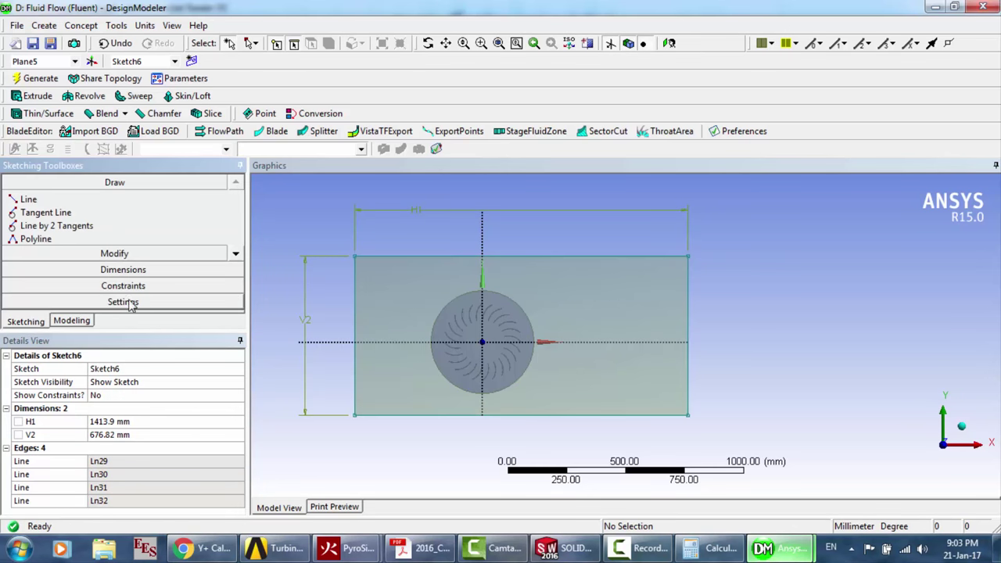
pyautogui.click(123, 269)
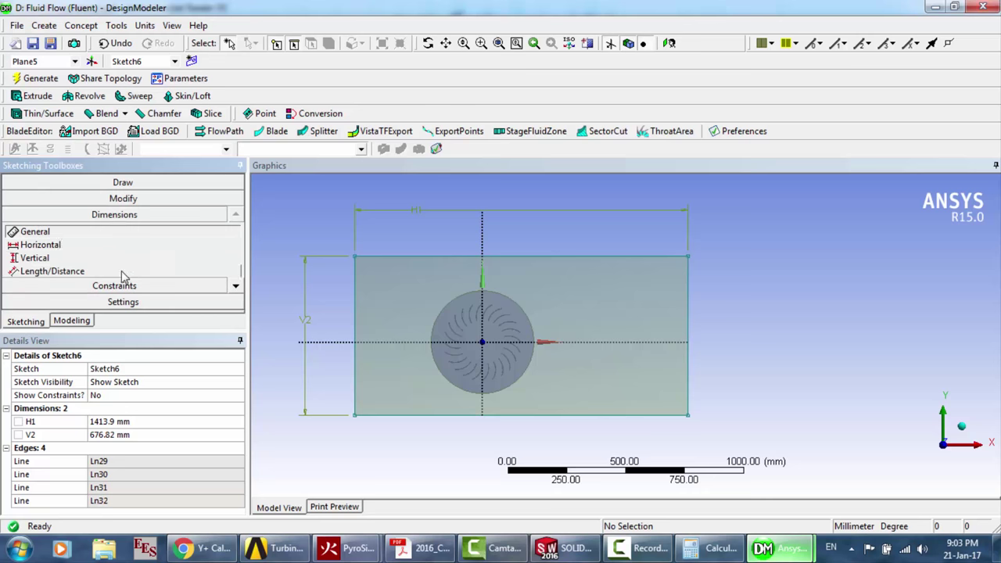
pyautogui.click(33, 258)
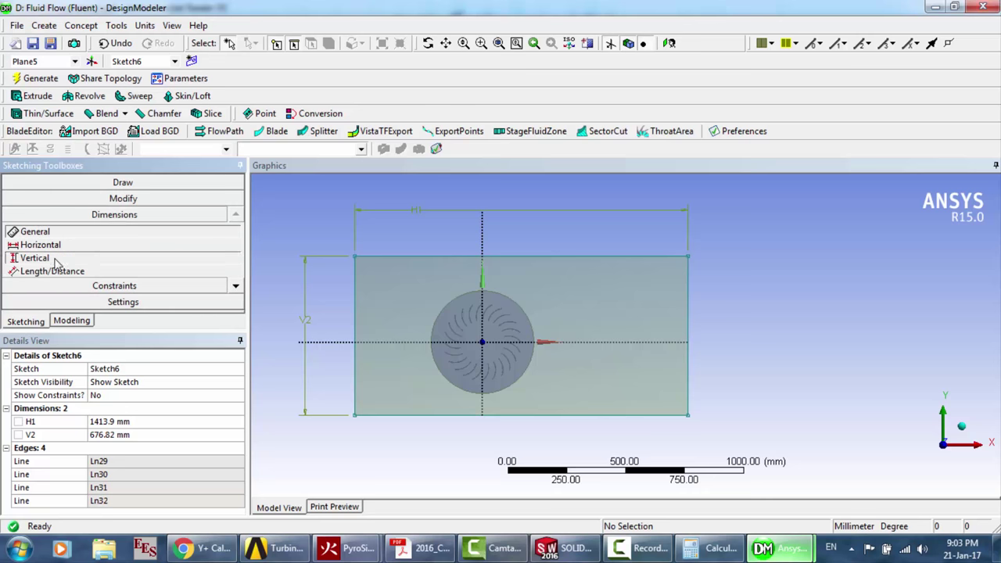
pyautogui.click(365, 341)
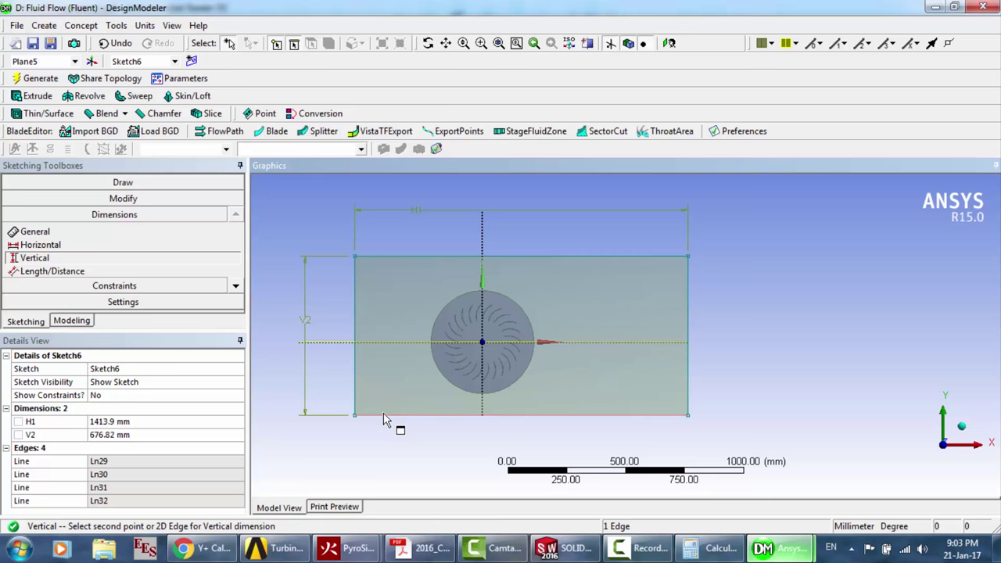
pyautogui.click(388, 415)
pyautogui.click(328, 369)
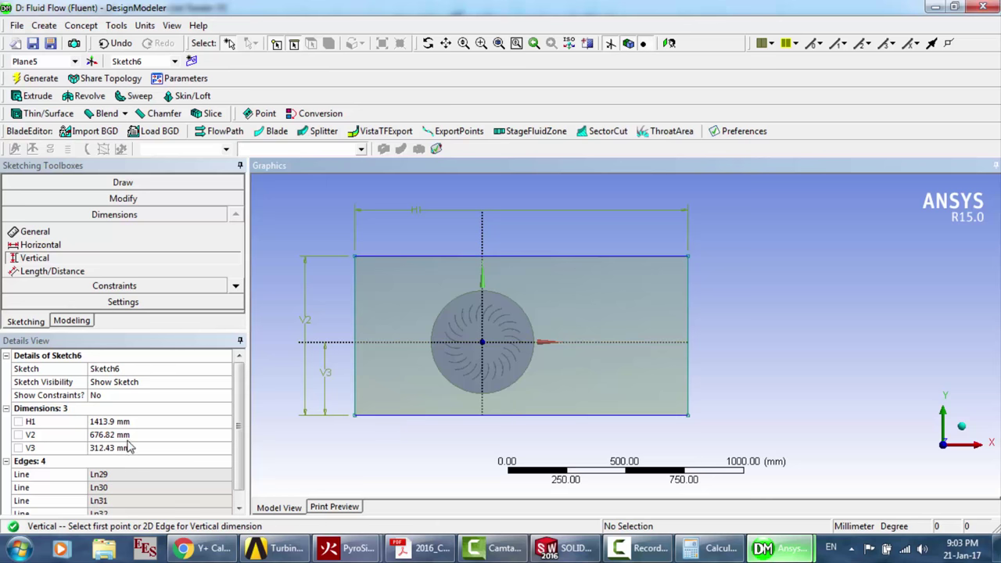
# Set Sketch6's vertical distance between the horizontal axis and the bottom edge to the copied value, 311.617418529894 mm
pyautogui.click(129, 435)
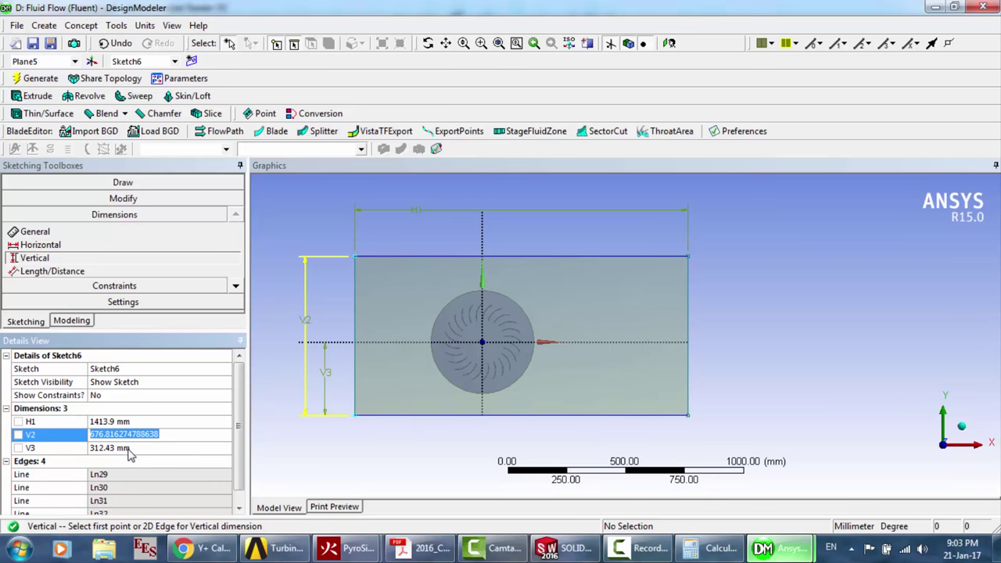
pyautogui.click(128, 448)
pyautogui.press('BackSpace')
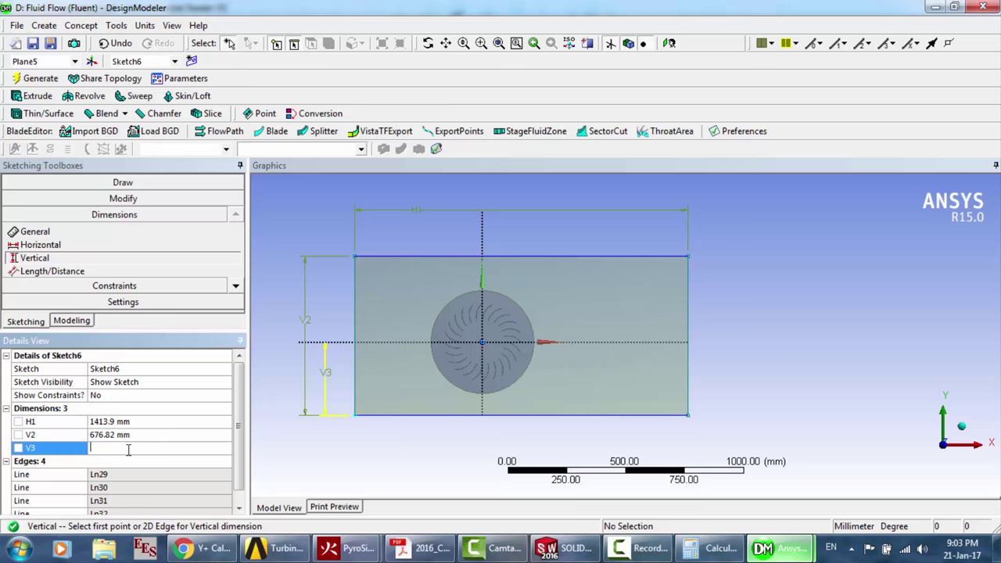
pyautogui.write('311.617418529894')
pyautogui.press('Return')
# Reopen Sketch5 on the XYPlane for sketching and start a horizontal dimension
pyautogui.click(72, 324)
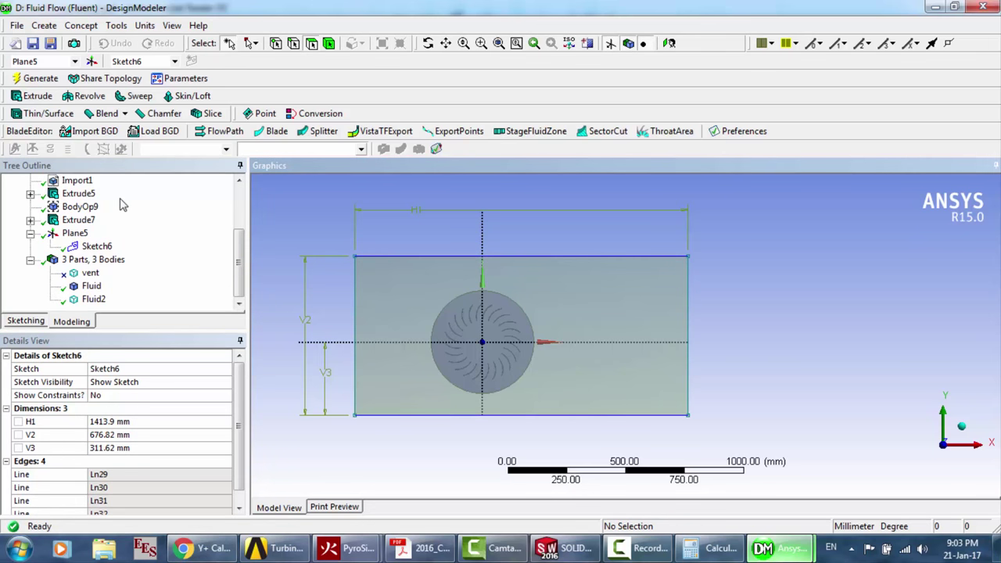
pyautogui.scroll(3, 121, 205)
pyautogui.click(97, 220)
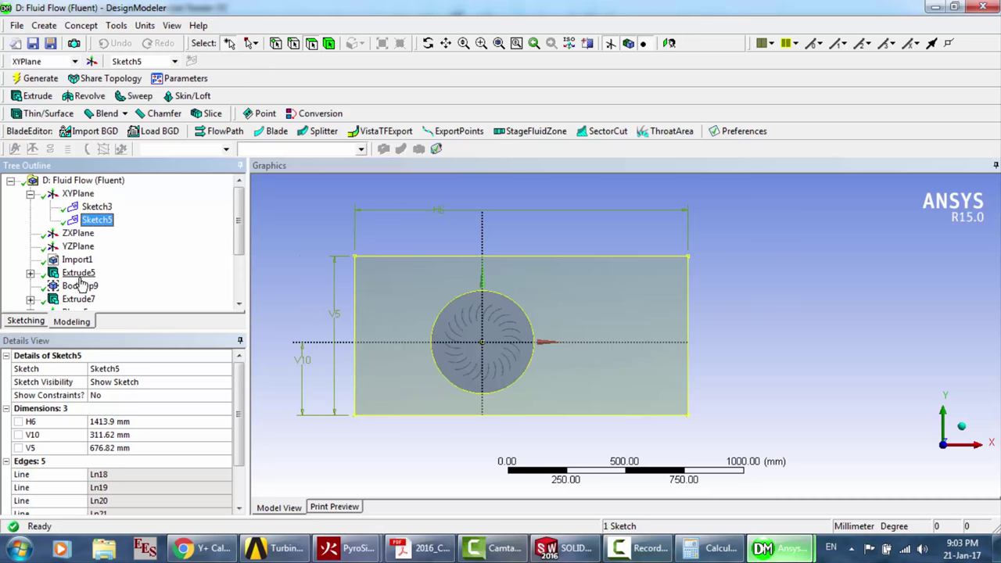
pyautogui.click(40, 322)
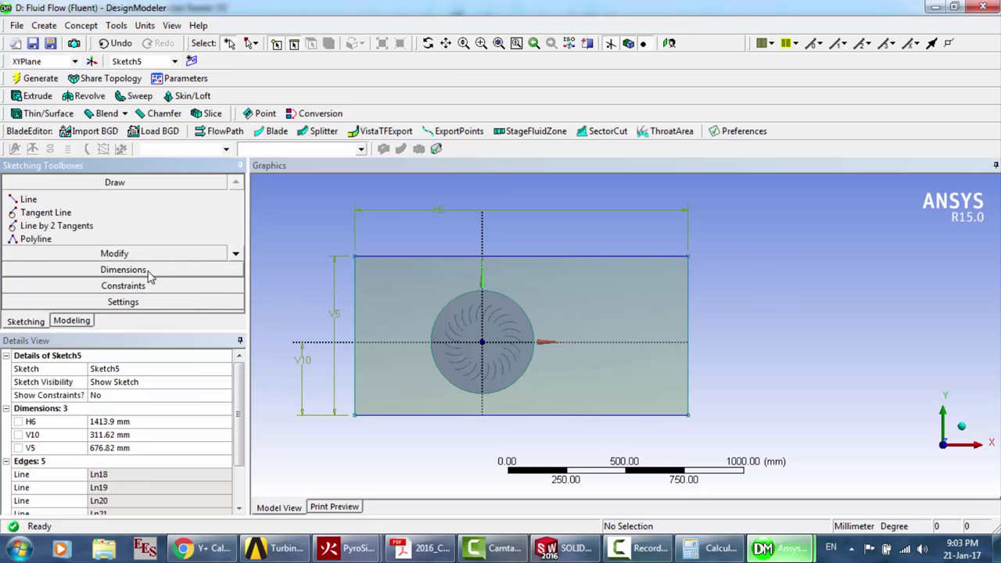
pyautogui.click(148, 269)
pyautogui.click(41, 245)
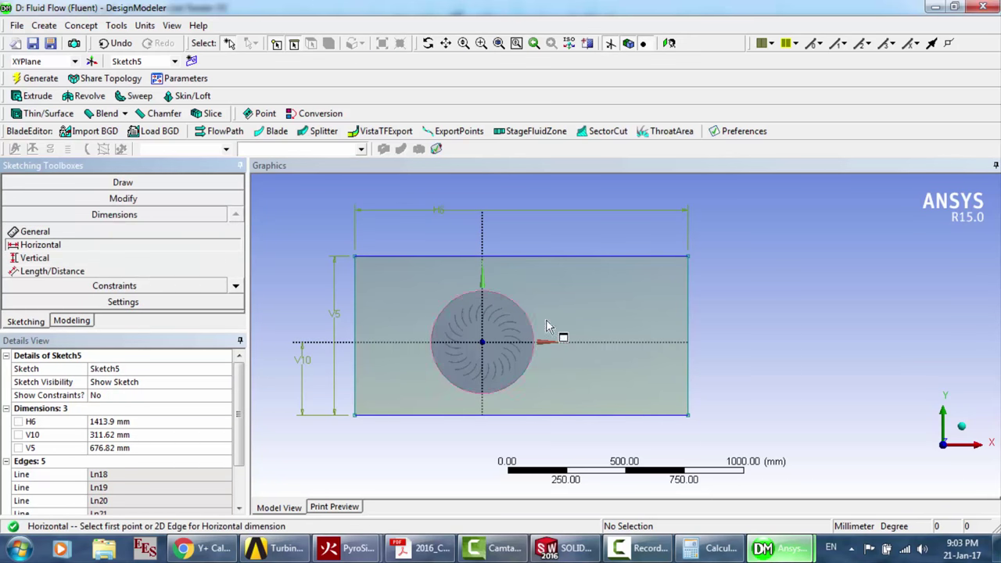
pyautogui.click(574, 342)
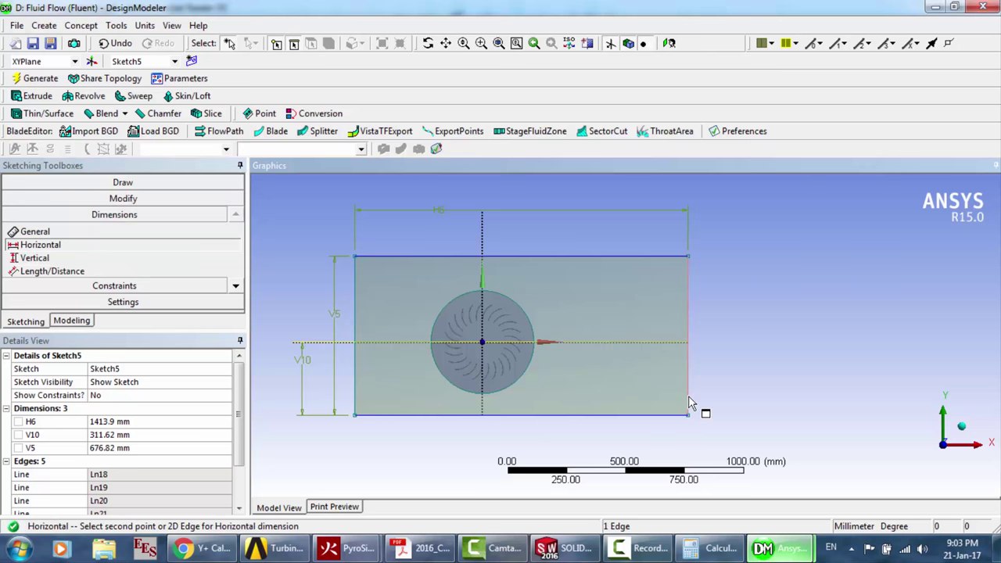
pyautogui.click(707, 404)
pyautogui.click(649, 415)
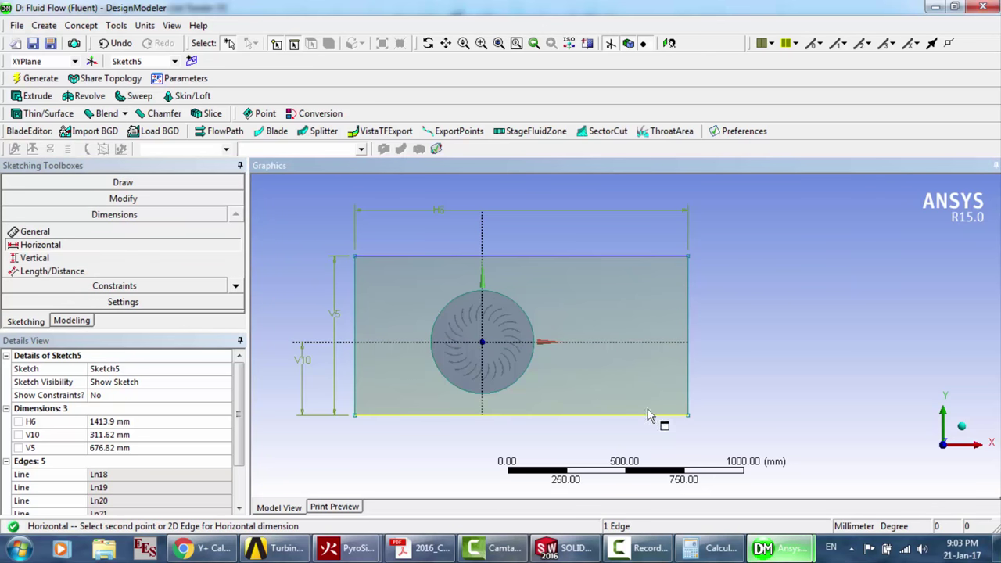
pyautogui.click(599, 352)
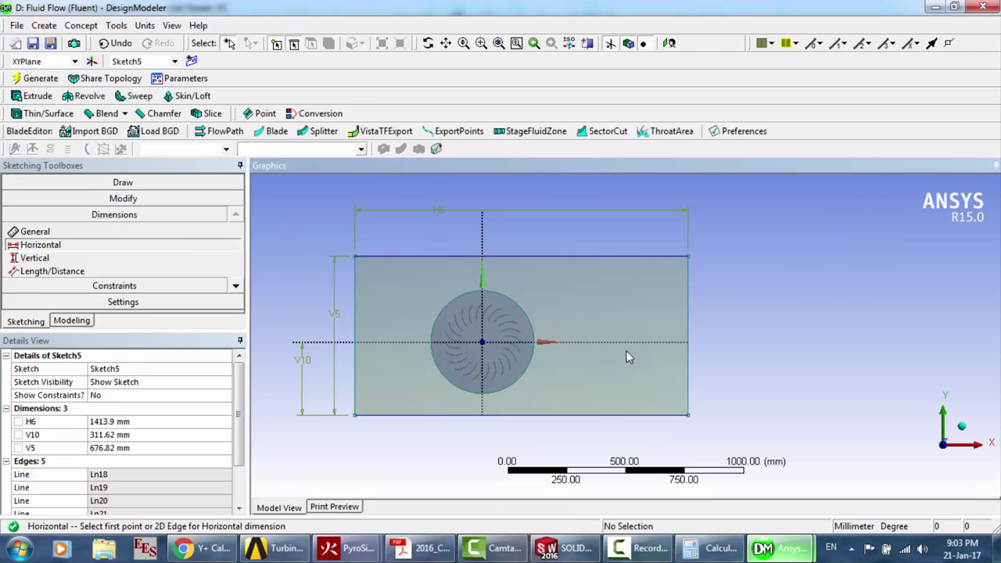
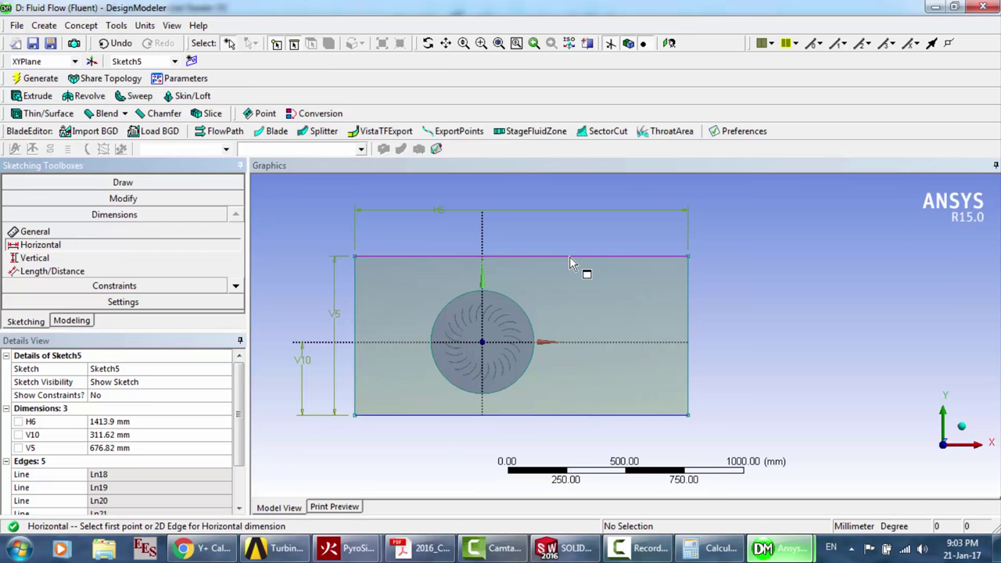
# Add a horizontal dimension in Sketch5 between the vertical axis and the rectangle's left edge and copy its value
pyautogui.click(482, 274)
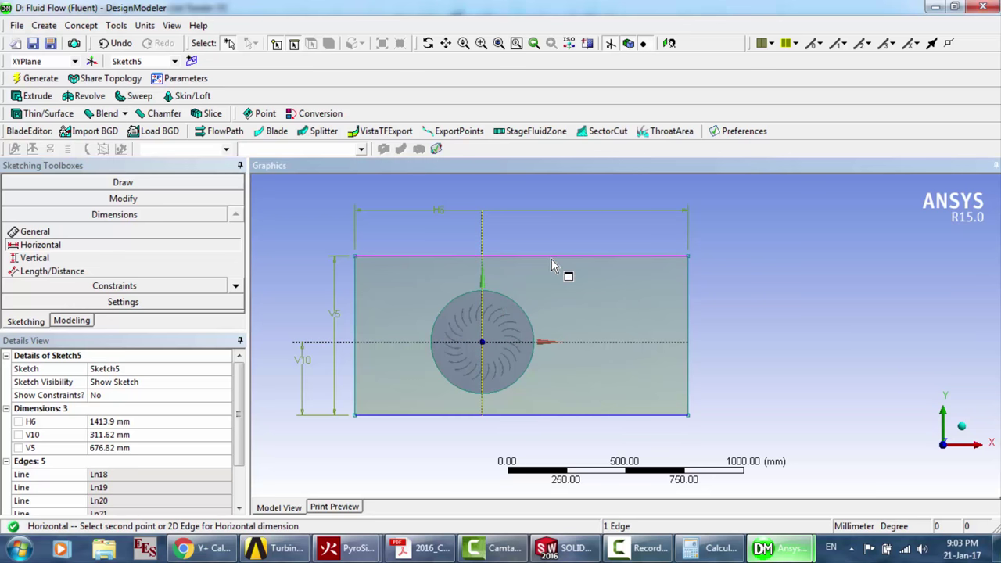
pyautogui.click(552, 257)
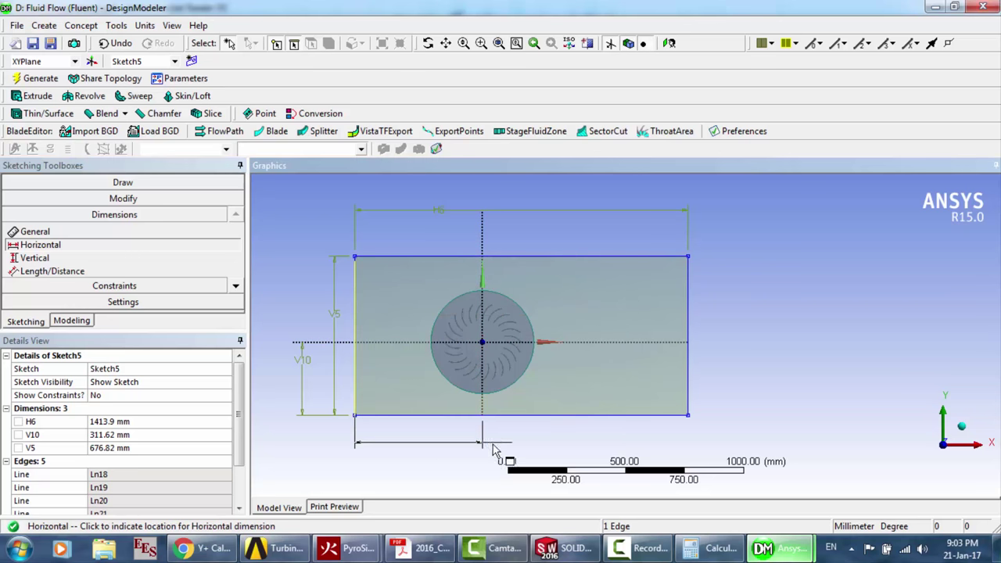
pyautogui.click(461, 448)
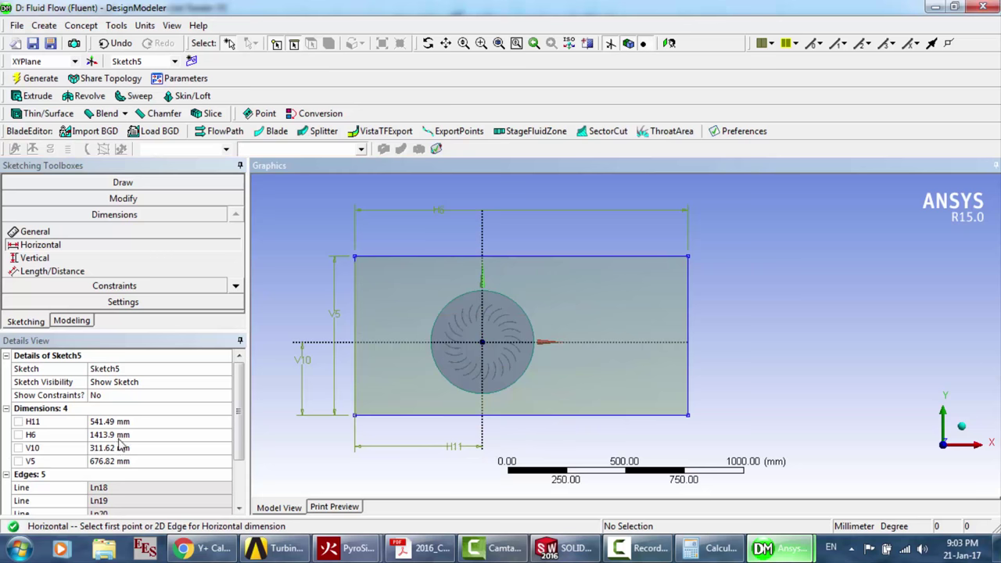
pyautogui.click(119, 422)
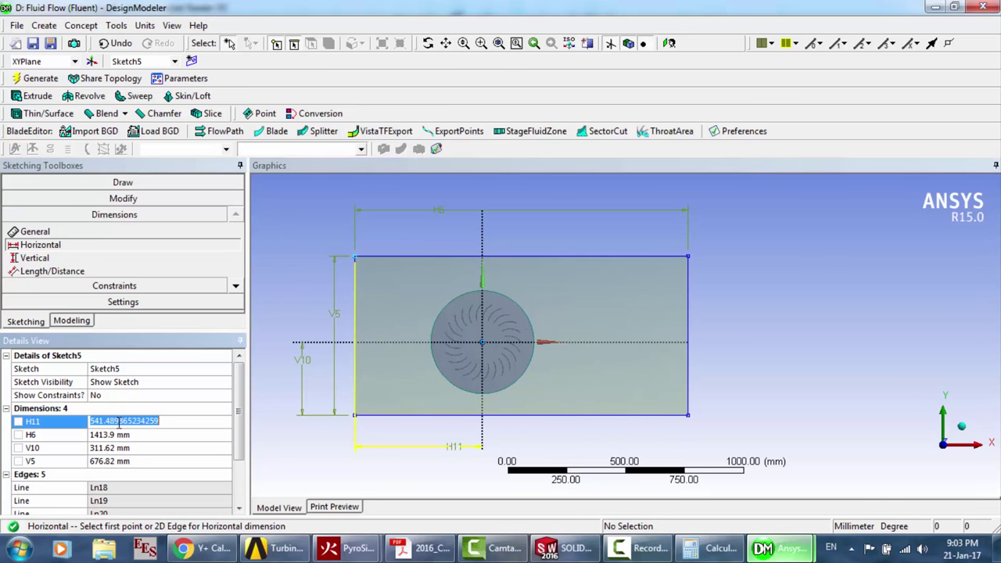
# Open Sketch6 on Plane5 for sketching and start a horizontal dimension
pyautogui.click(87, 321)
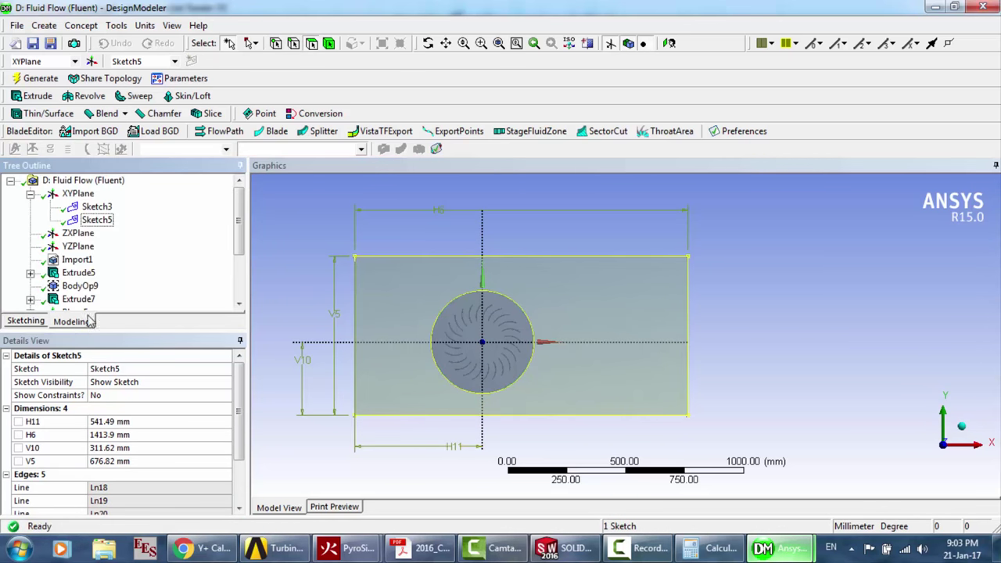
pyautogui.scroll(-2, 197, 255)
pyautogui.click(96, 246)
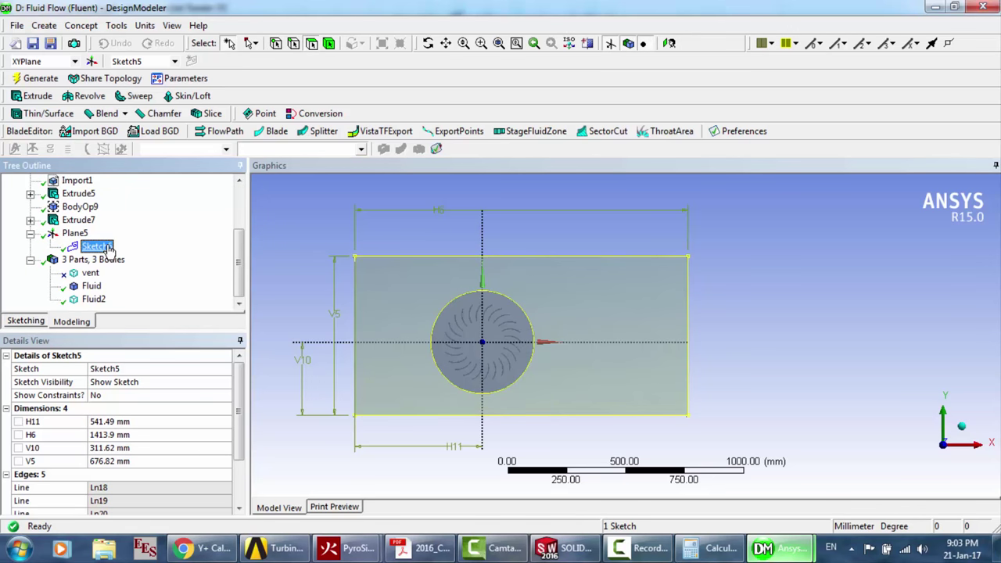
pyautogui.click(41, 317)
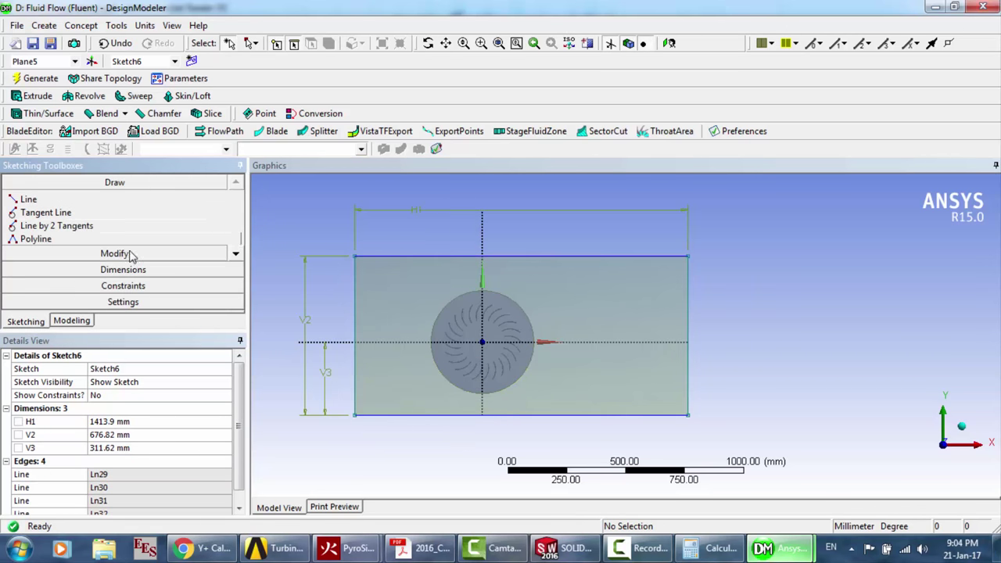
pyautogui.click(134, 273)
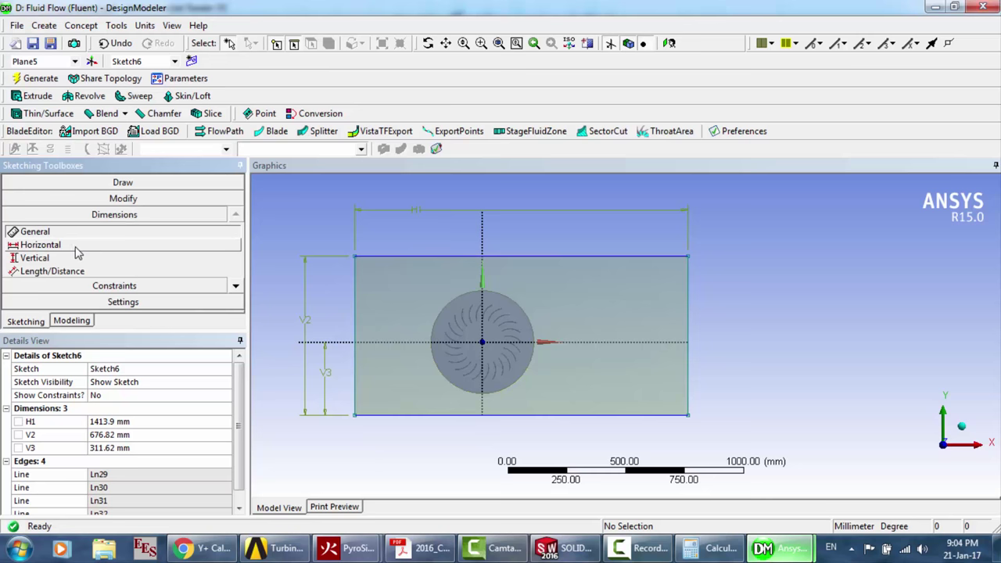
pyautogui.click(47, 245)
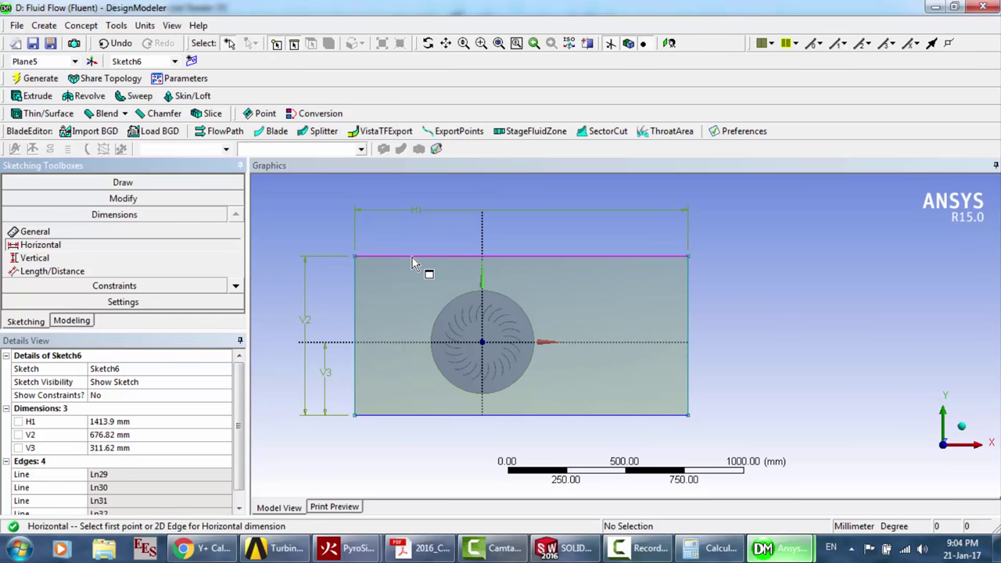
pyautogui.click(414, 265)
pyautogui.press('Escape')
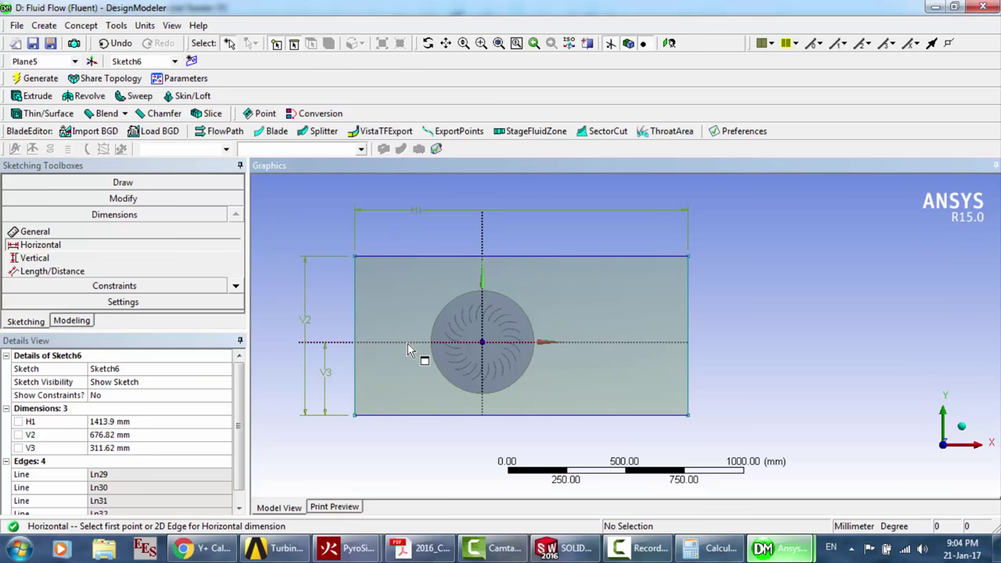
pyautogui.click(409, 339)
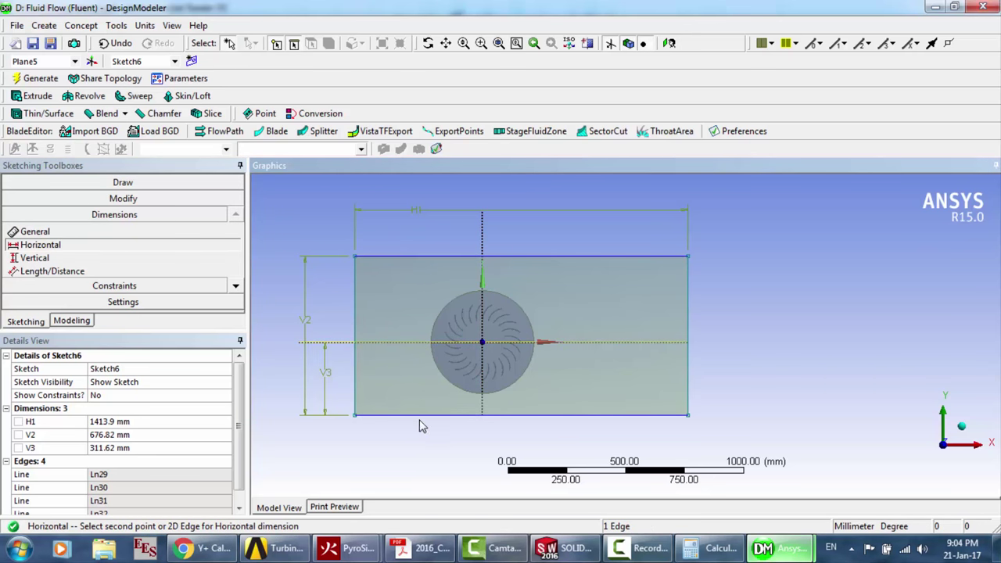
pyautogui.press('Escape')
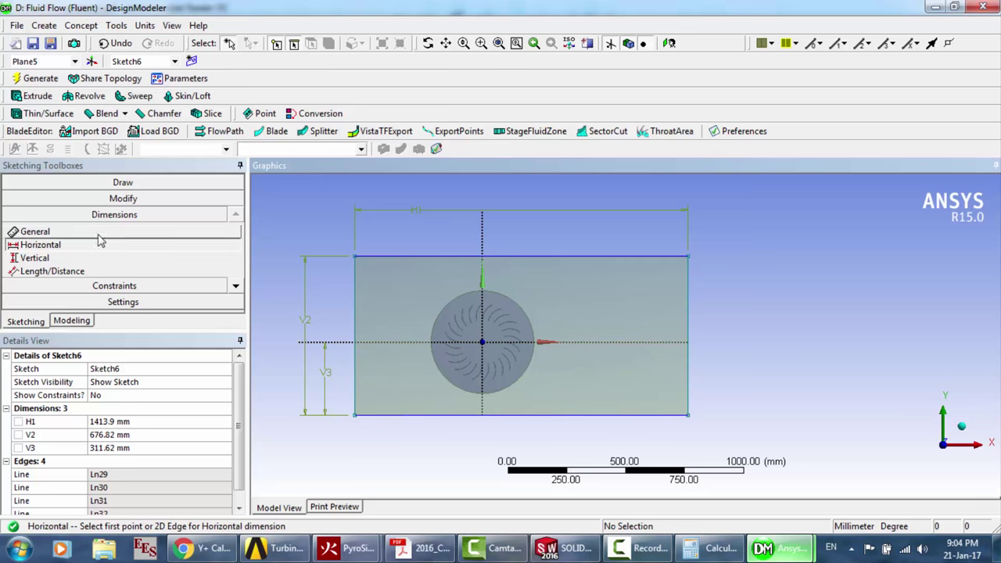
# Add a horizontal dimension in Sketch6 between the vertical axis and the rectangle's left edge
pyautogui.click(68, 246)
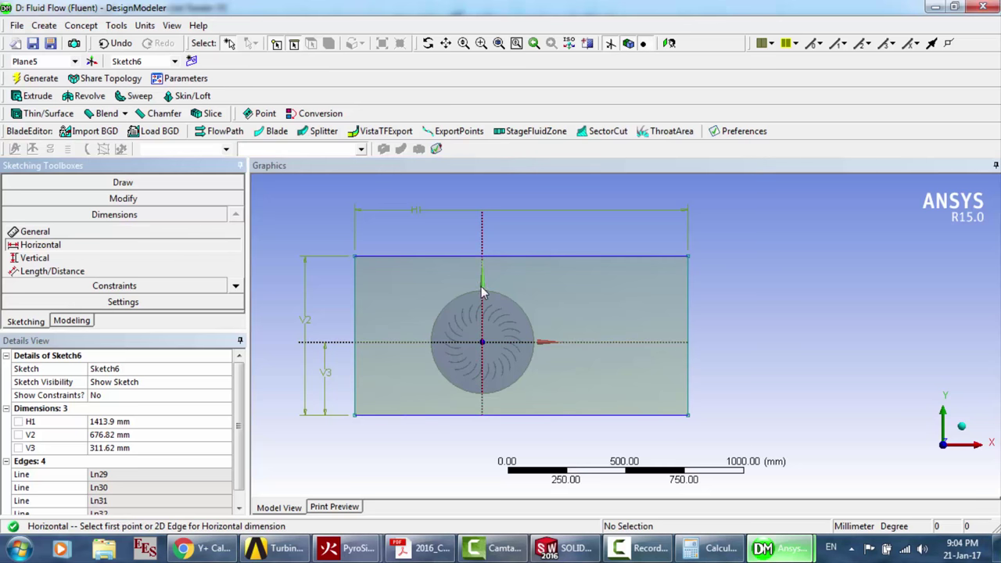
pyautogui.click(481, 293)
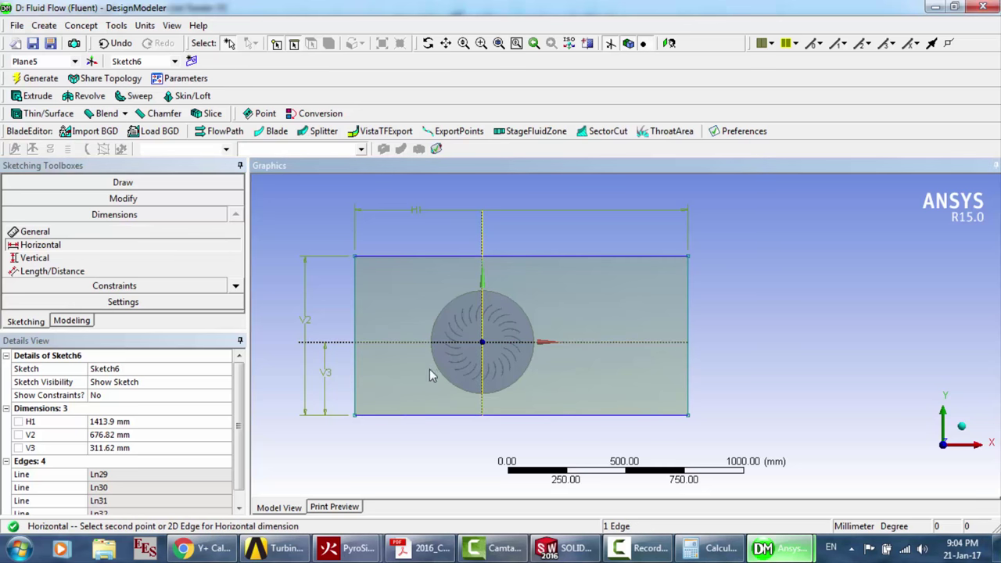
pyautogui.click(423, 421)
pyautogui.click(426, 452)
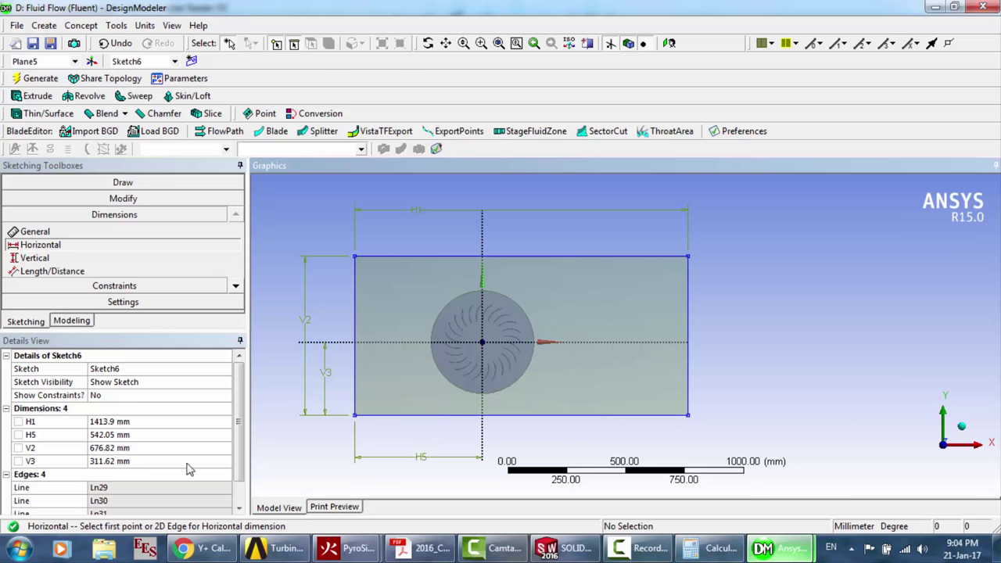
# Set Sketch6's horizontal distance between the vertical axis and the left edge to the copied value, 541.489865234259 mm
pyautogui.click(133, 435)
pyautogui.press('BackSpace')
pyautogui.write('541.498654208')
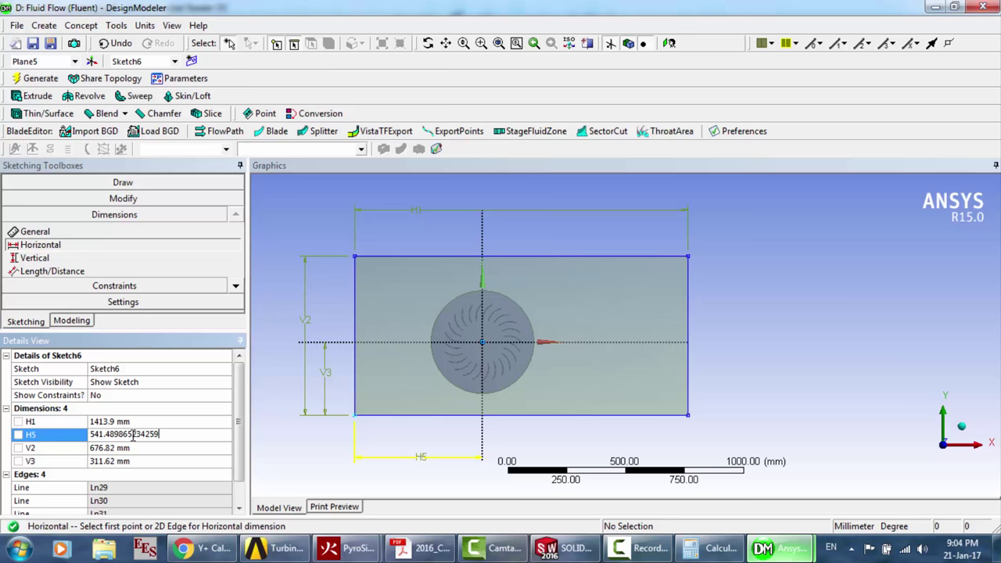
pyautogui.press('Return')
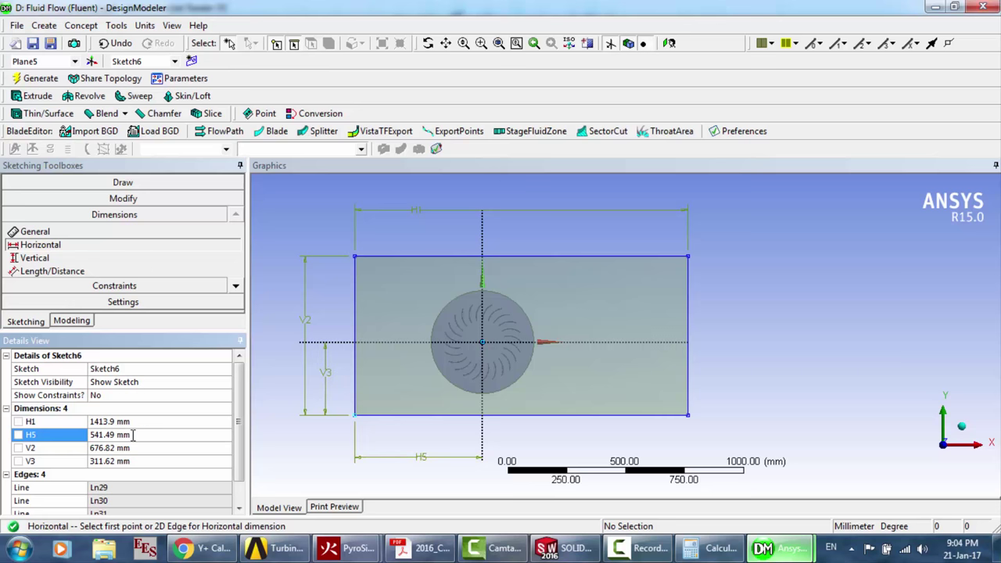
# Extrude Sketch6 with Add Material in the normal direction to a fixed depth of 124.97 mm and generate the feature
pyautogui.click(72, 321)
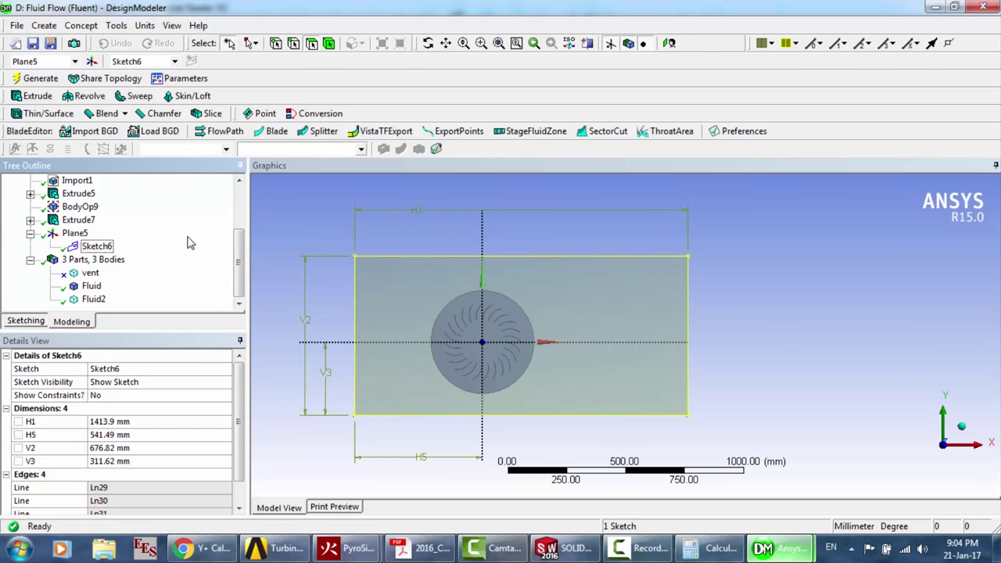
pyautogui.scroll(3, 187, 243)
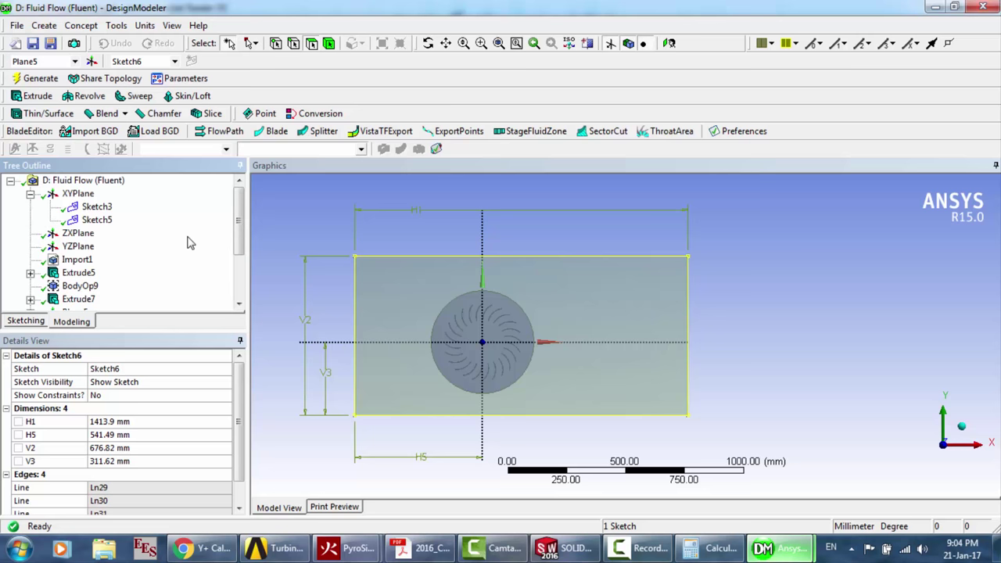
pyautogui.click(36, 95)
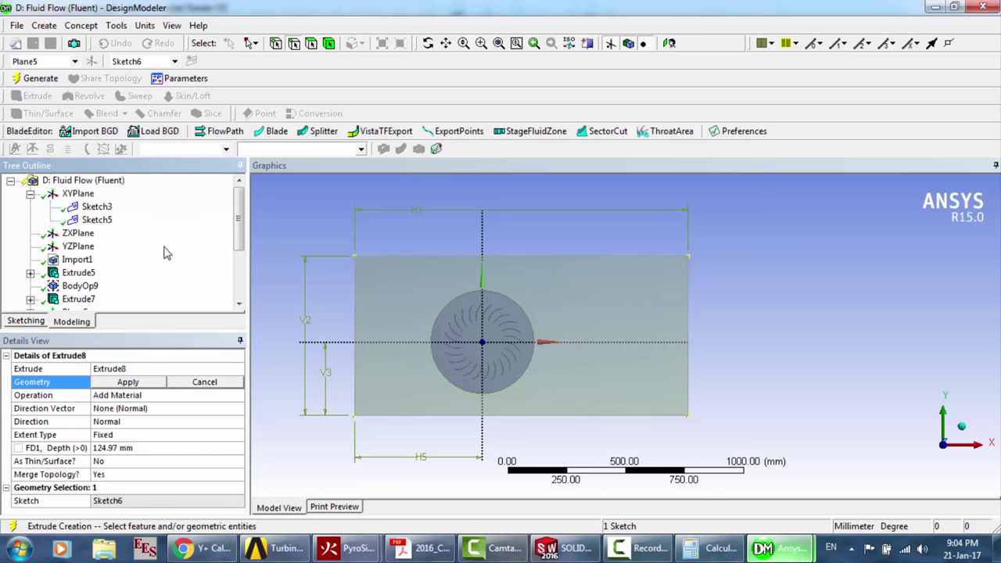
pyautogui.scroll(-3, 164, 253)
pyautogui.click(97, 233)
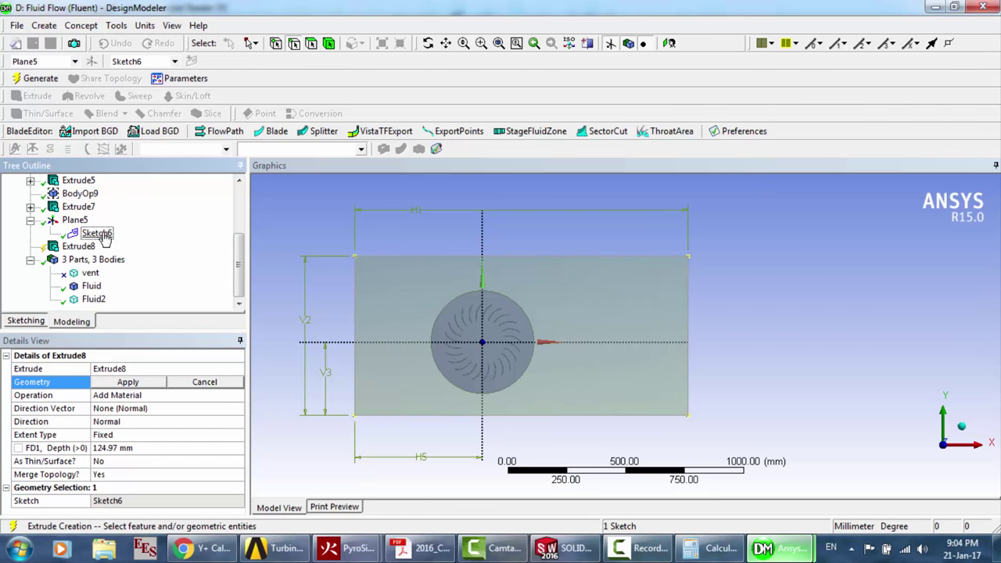
pyautogui.click(126, 382)
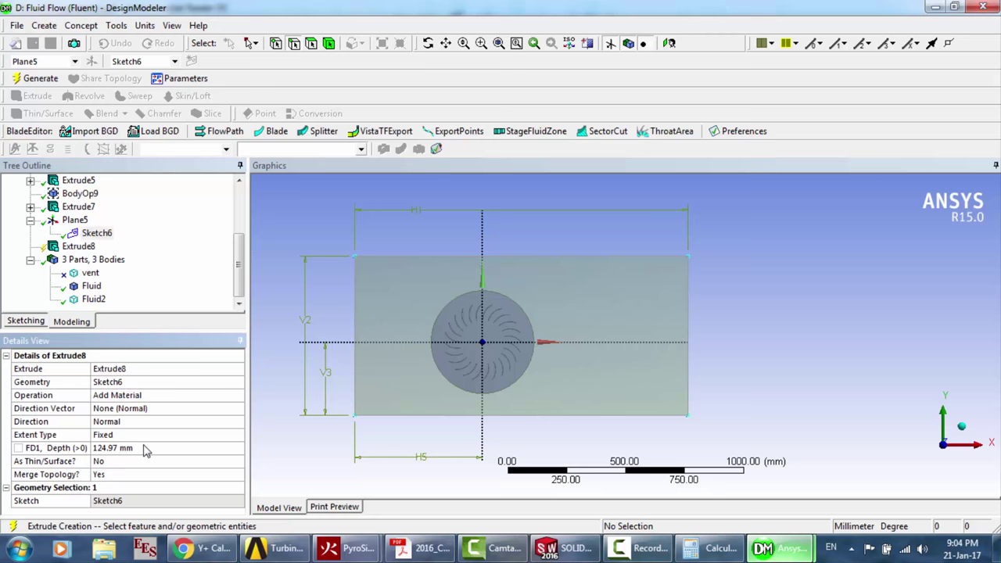
pyautogui.click(43, 79)
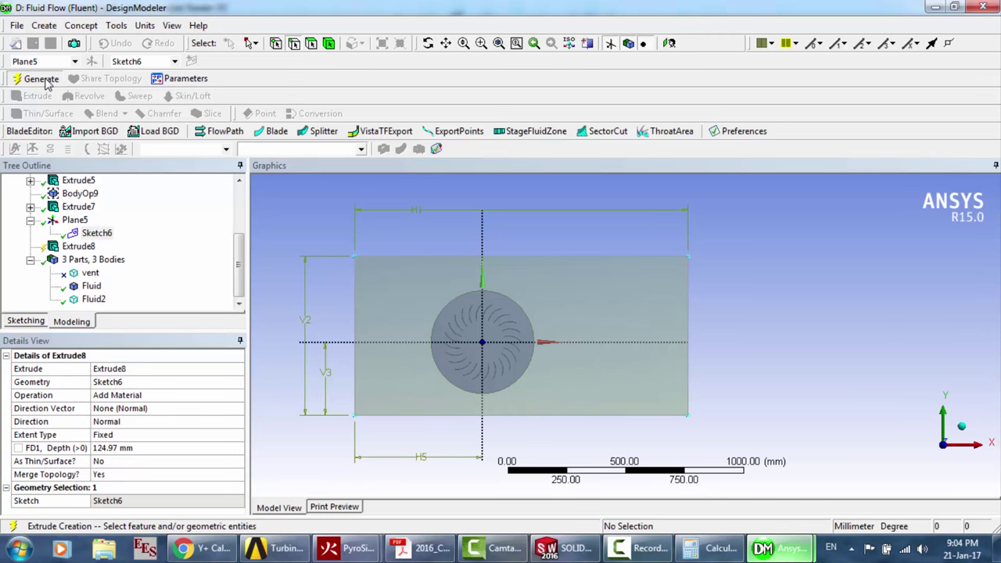
# Change Extrude8's operation to Add Frozen, matching Extrude7, and regenerate the feature
pyautogui.click(430, 45)
pyautogui.moveTo(518, 319); pyautogui.dragTo(520, 254)
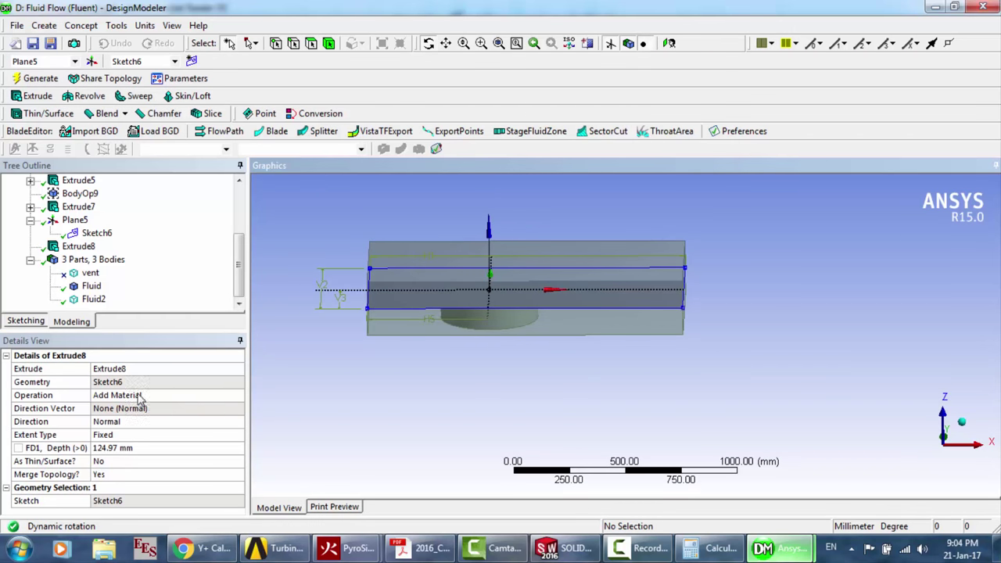
pyautogui.click(82, 208)
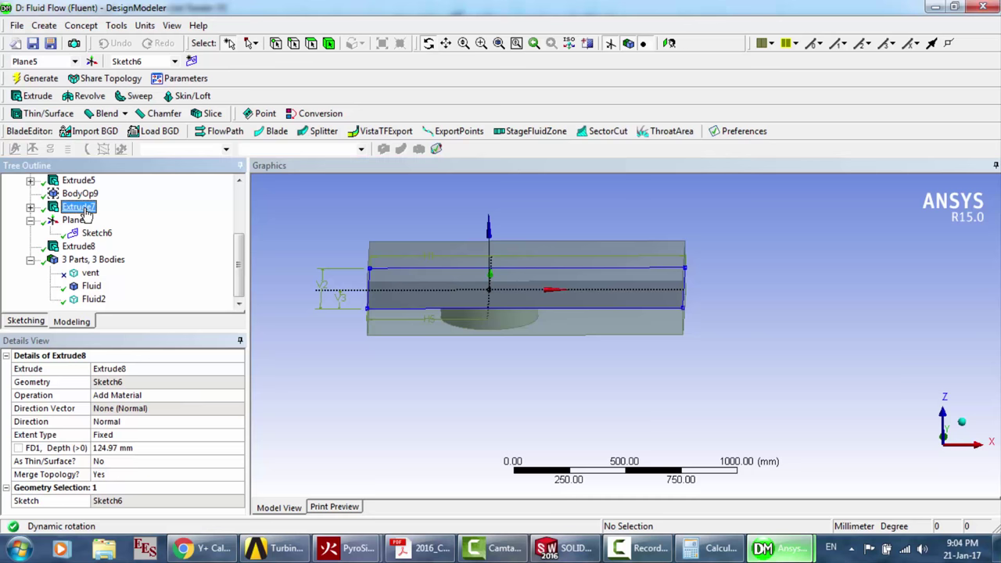
pyautogui.click(86, 247)
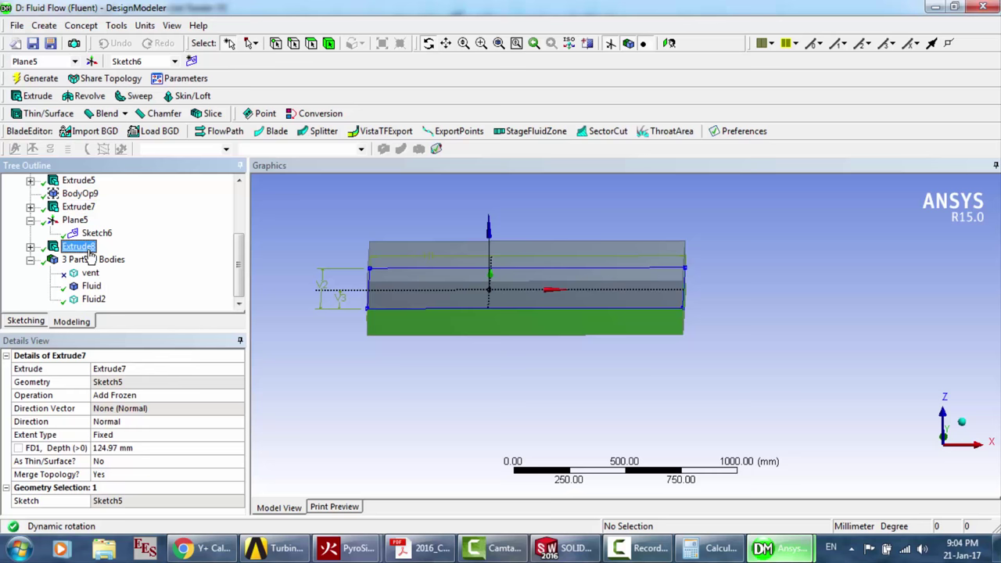
pyautogui.doubleClick(132, 397)
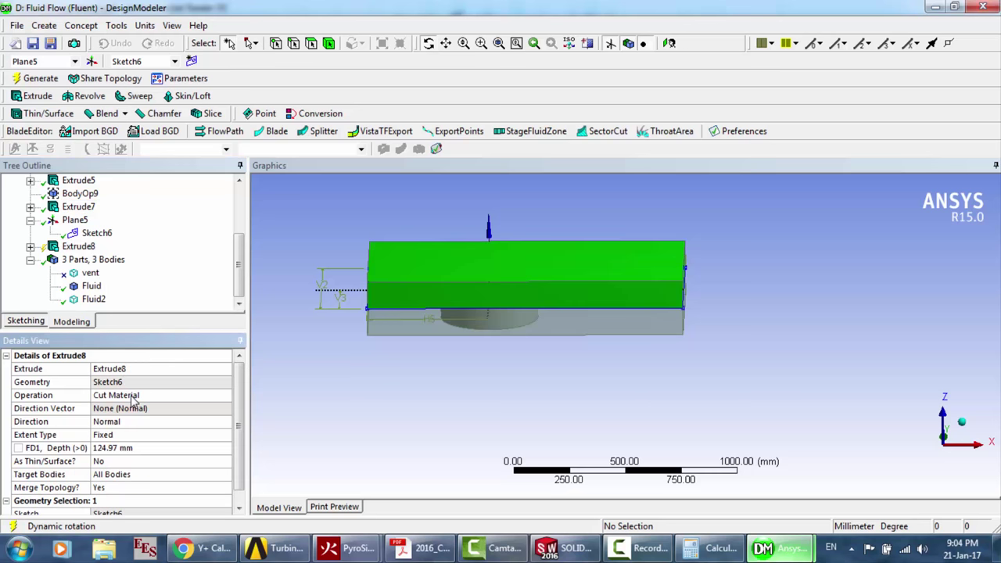
pyautogui.doubleClick(133, 397)
pyautogui.doubleClick(133, 397)
pyautogui.doubleClick(132, 397)
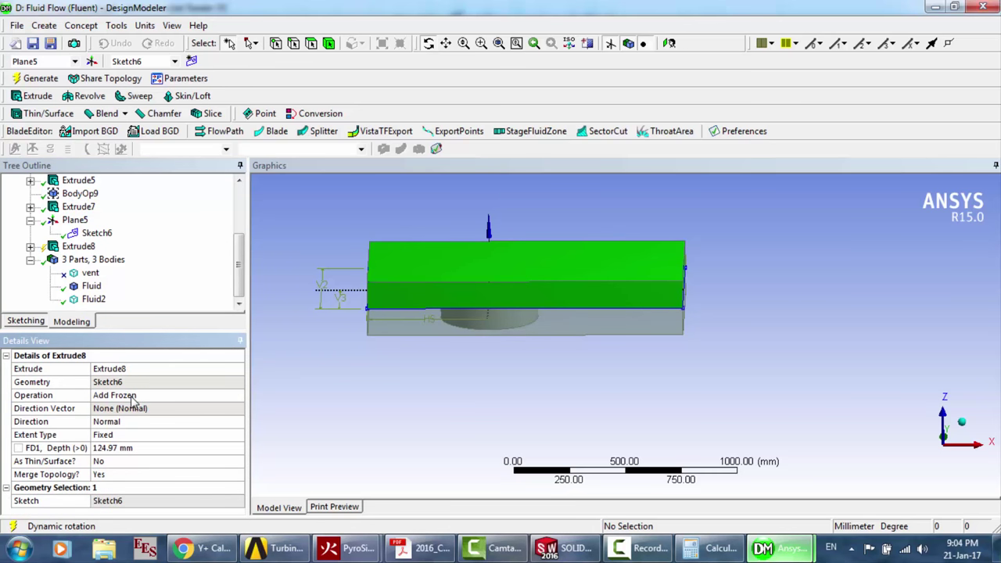
pyautogui.click(47, 79)
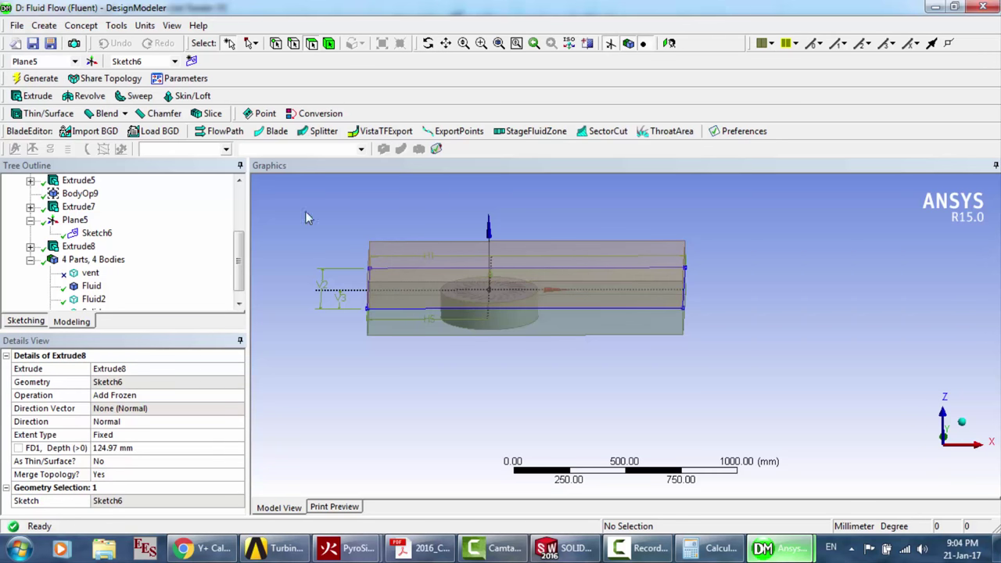
# Inspect the stacked bodies around the fan and consult the ventilator CFD figure in 2016_CFD_Updated_2.pdf before returning to the Fluid Flow geometry
pyautogui.click(429, 45)
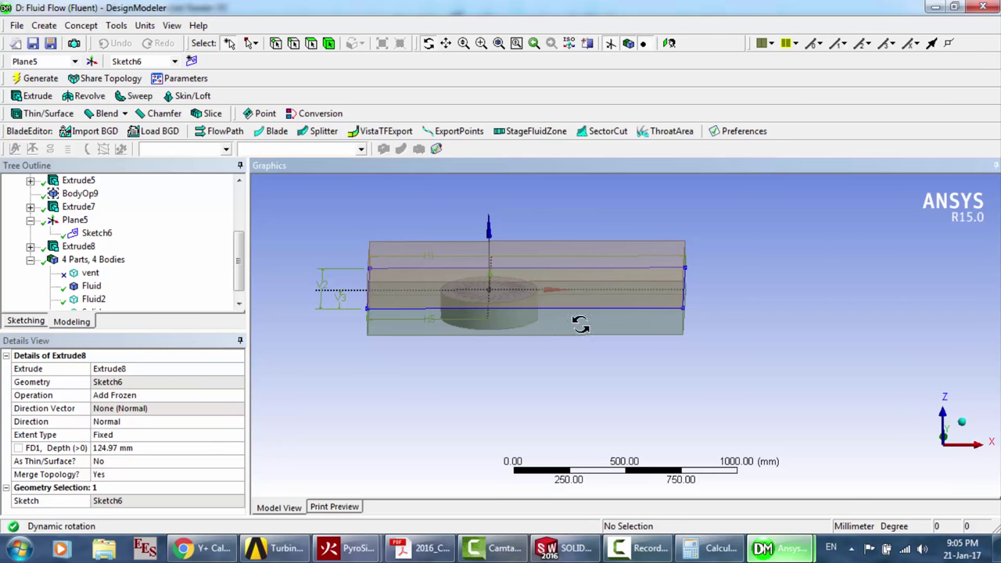
pyautogui.moveTo(580, 324); pyautogui.dragTo(563, 298)
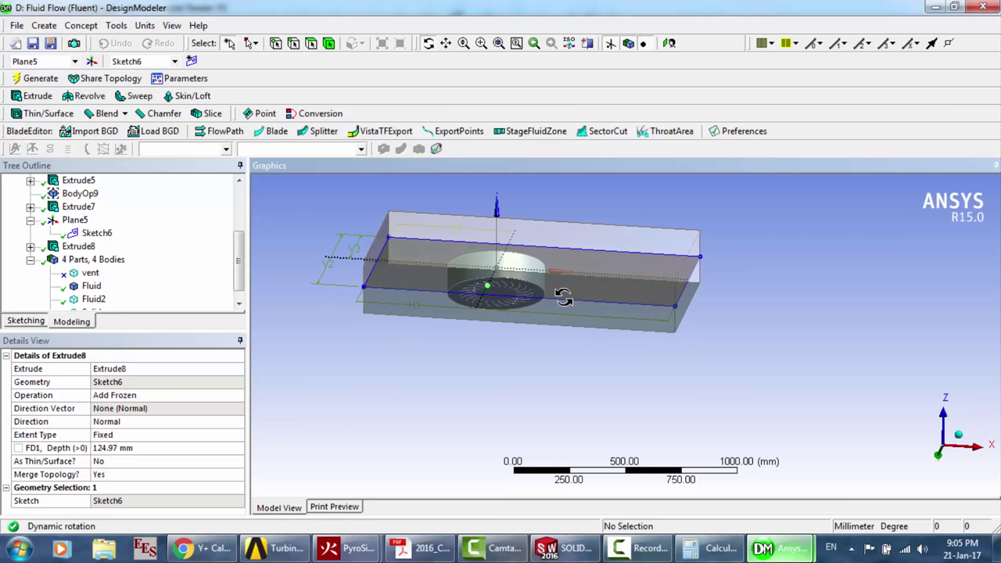
pyautogui.scroll(2, 563, 295)
pyautogui.moveTo(469, 248)
pyautogui.mouseDown()
pyautogui.moveTo(455, 346)
pyautogui.moveTo(453, 251)
pyautogui.mouseUp()
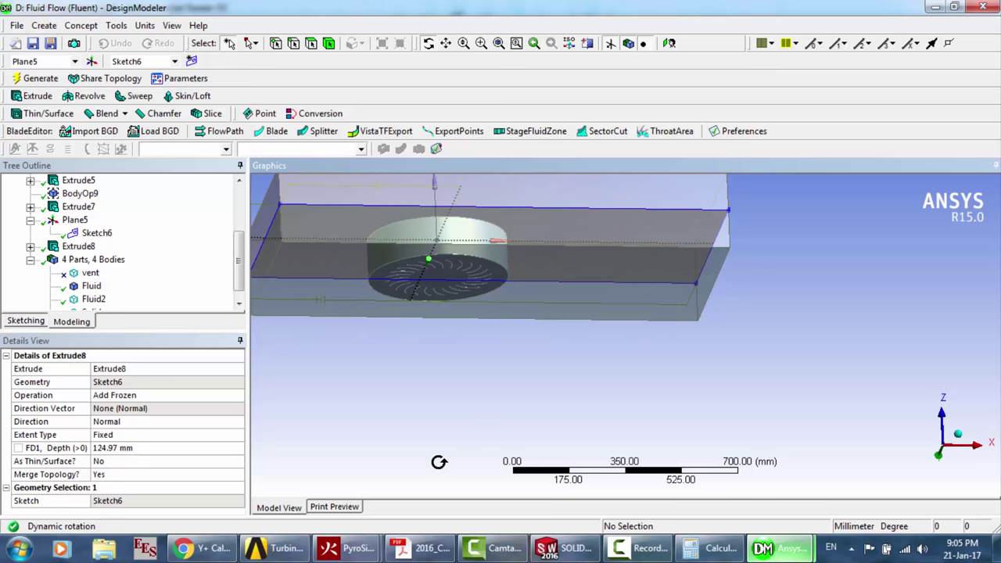
pyautogui.moveTo(400, 548)
pyautogui.click(433, 486)
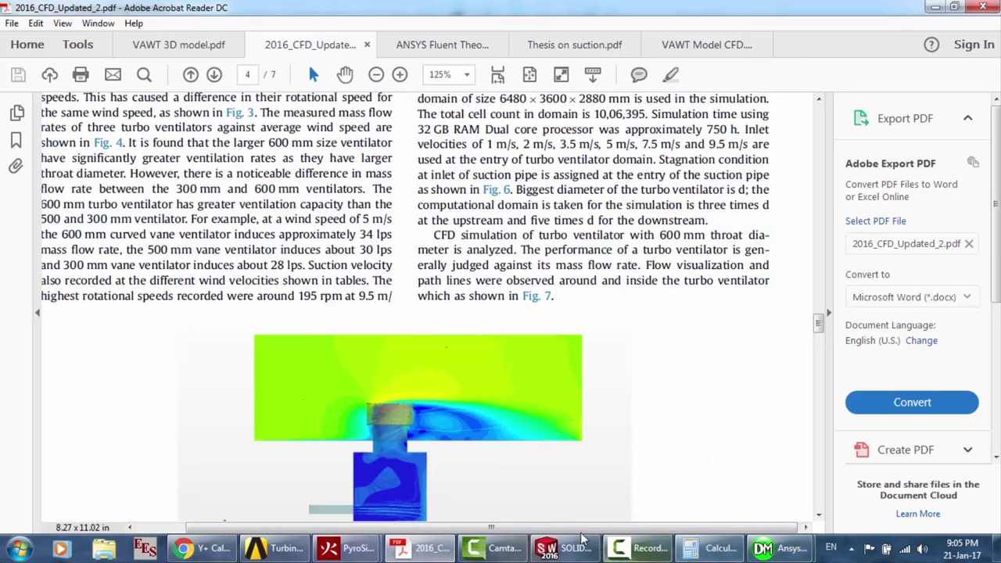
pyautogui.click(779, 551)
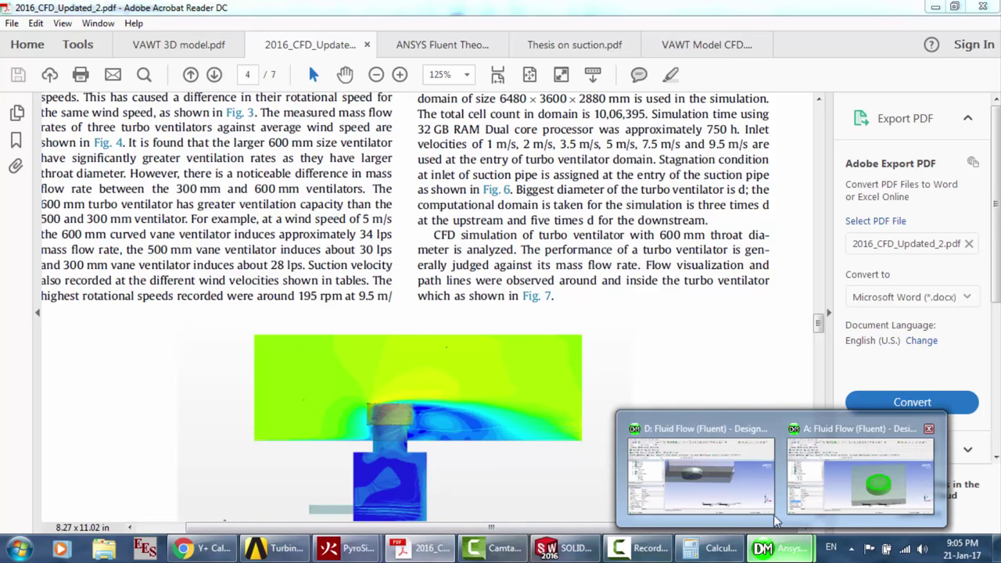
pyautogui.click(701, 473)
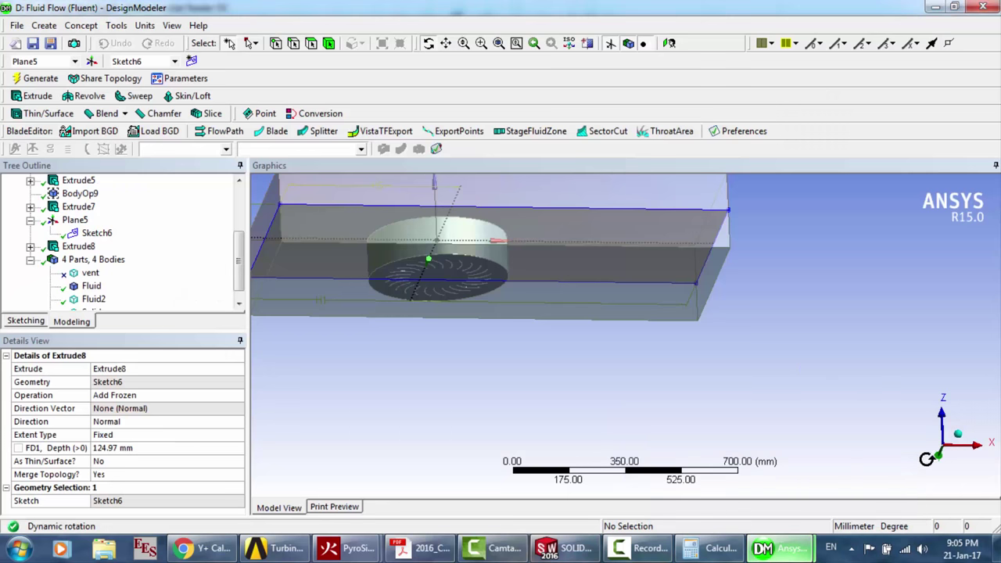
# Create a new sketch on XYPlane and open it for sketching
pyautogui.click(241, 197)
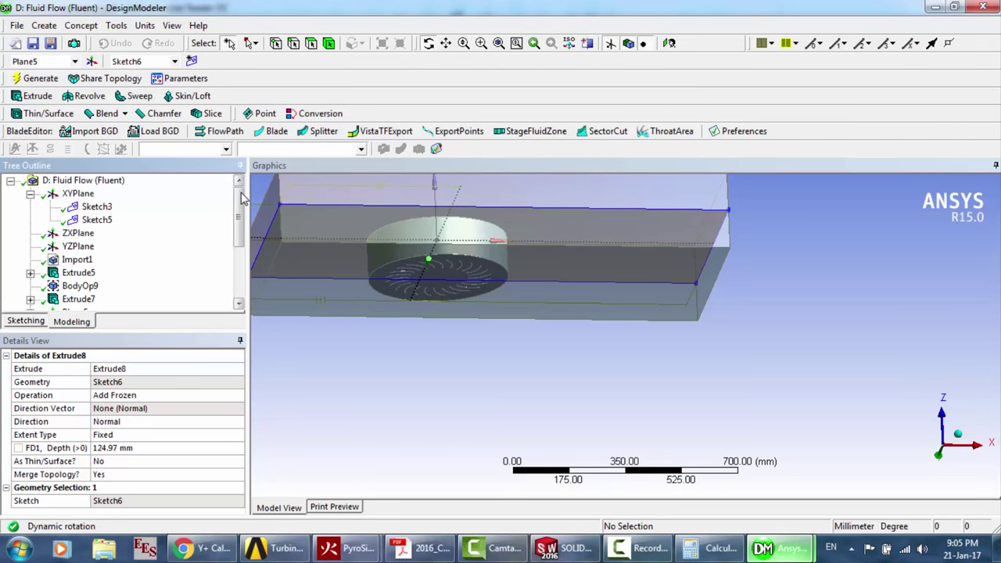
pyautogui.click(101, 208)
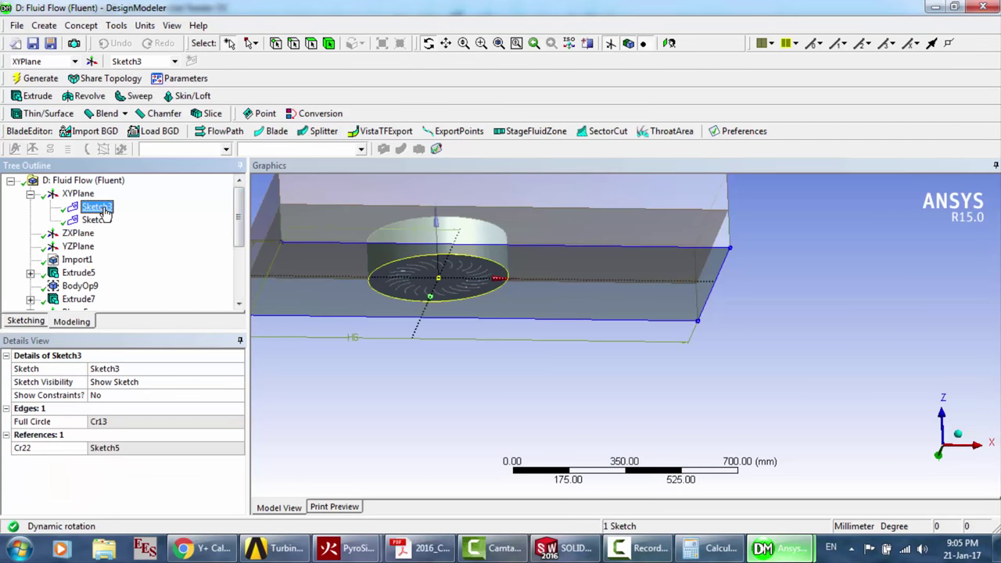
pyautogui.click(78, 193)
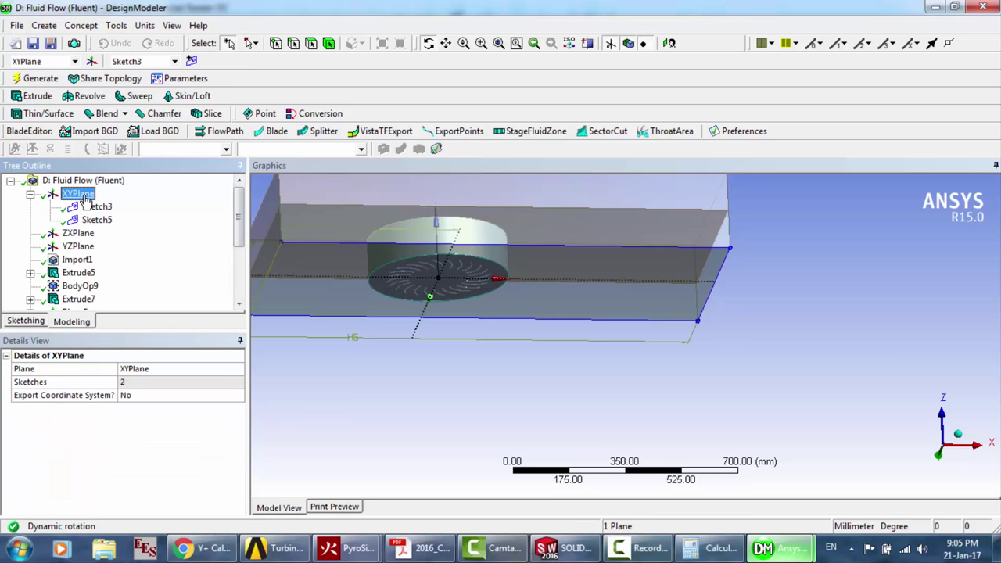
pyautogui.click(190, 62)
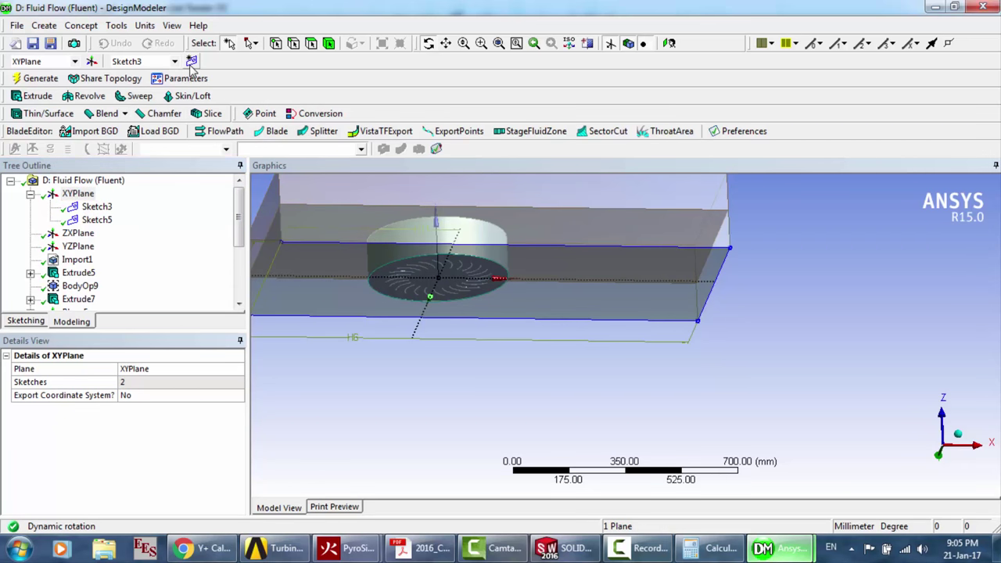
pyautogui.click(106, 234)
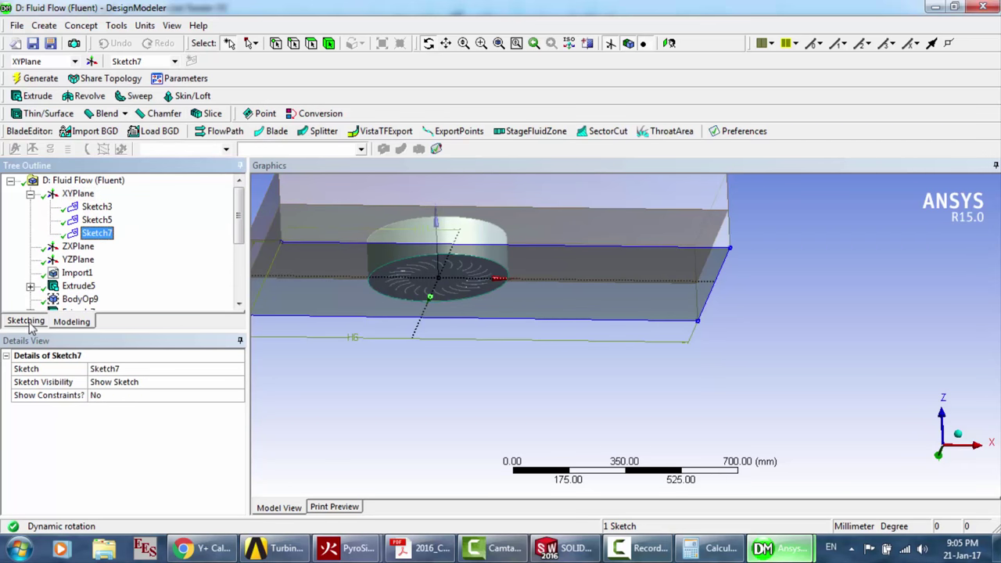
pyautogui.click(27, 321)
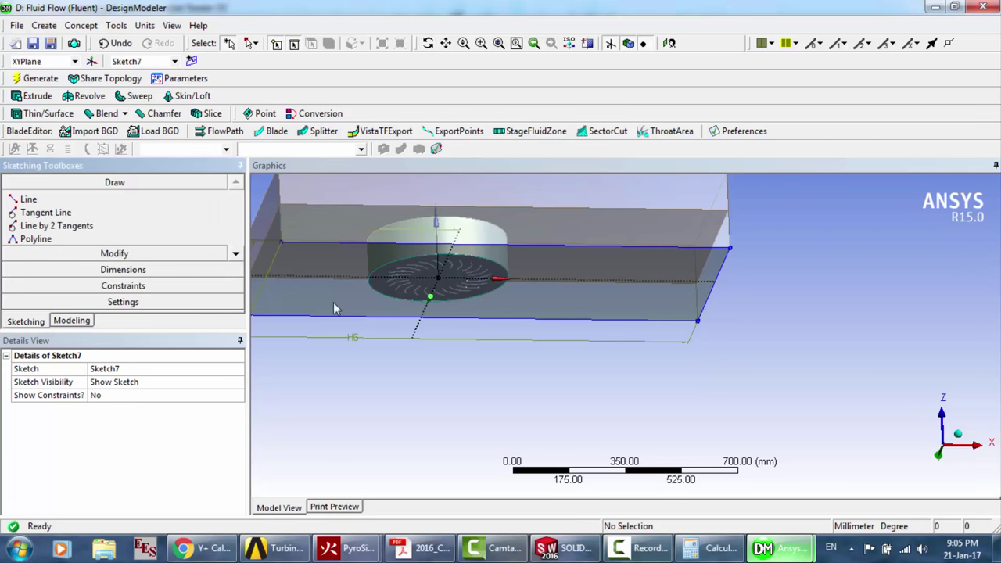
# Examine the fan's circular blade face and the surrounding rectangular domain from below
pyautogui.click(446, 43)
pyautogui.moveTo(568, 282); pyautogui.dragTo(686, 360)
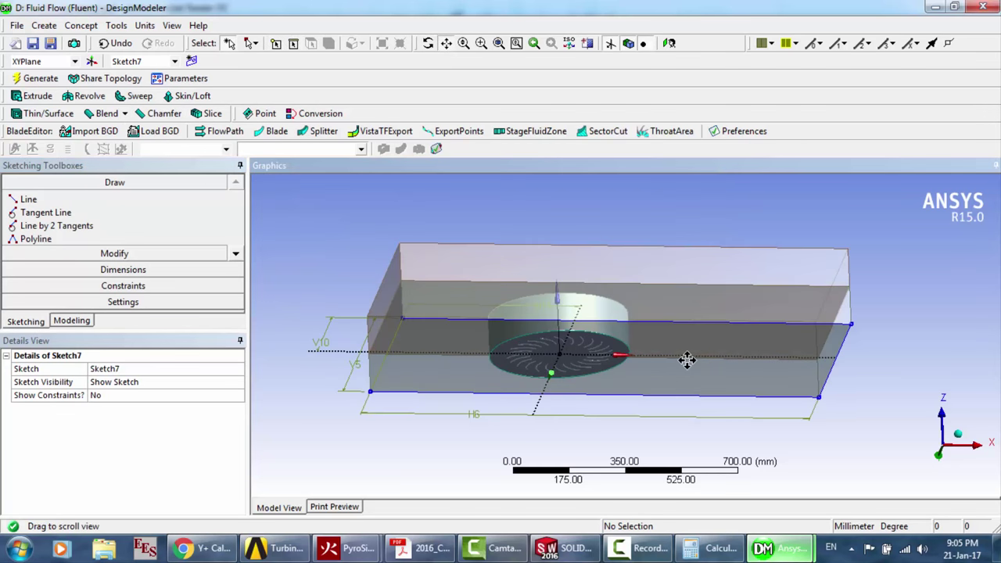
pyautogui.click(646, 547)
pyautogui.click(933, 478)
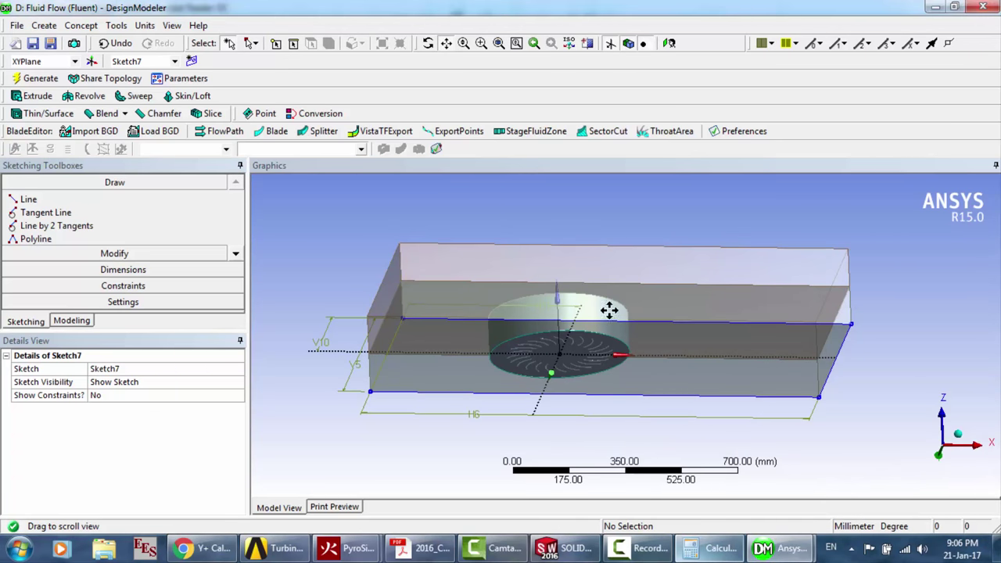
pyautogui.click(429, 43)
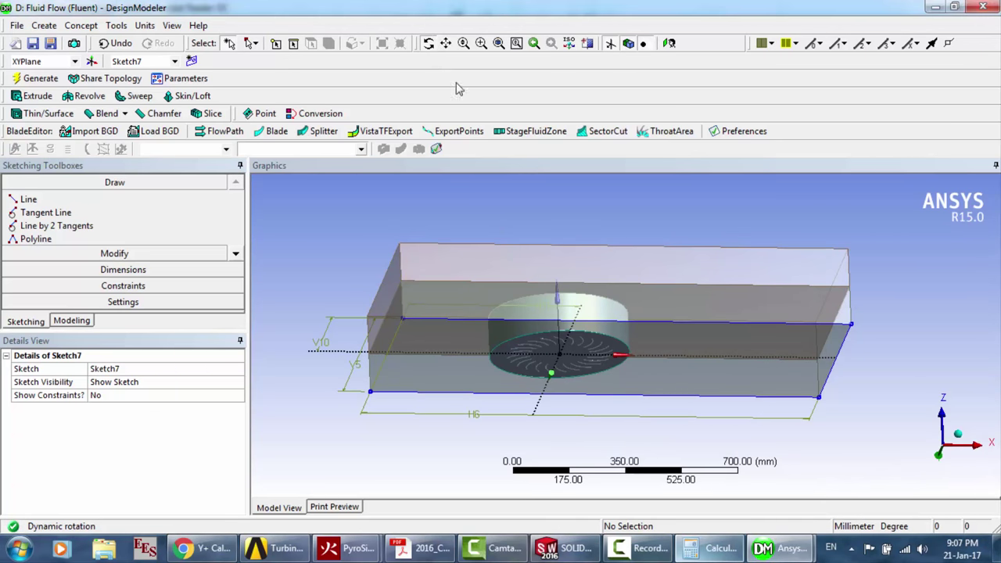
pyautogui.moveTo(621, 437); pyautogui.dragTo(605, 376)
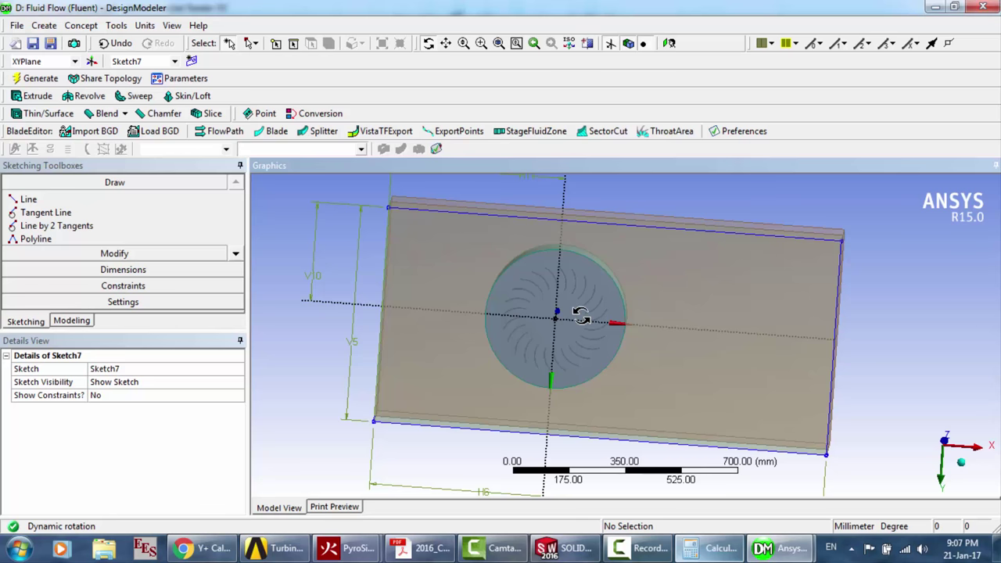
pyautogui.scroll(3, 560, 209)
pyautogui.moveTo(553, 337); pyautogui.dragTo(555, 319)
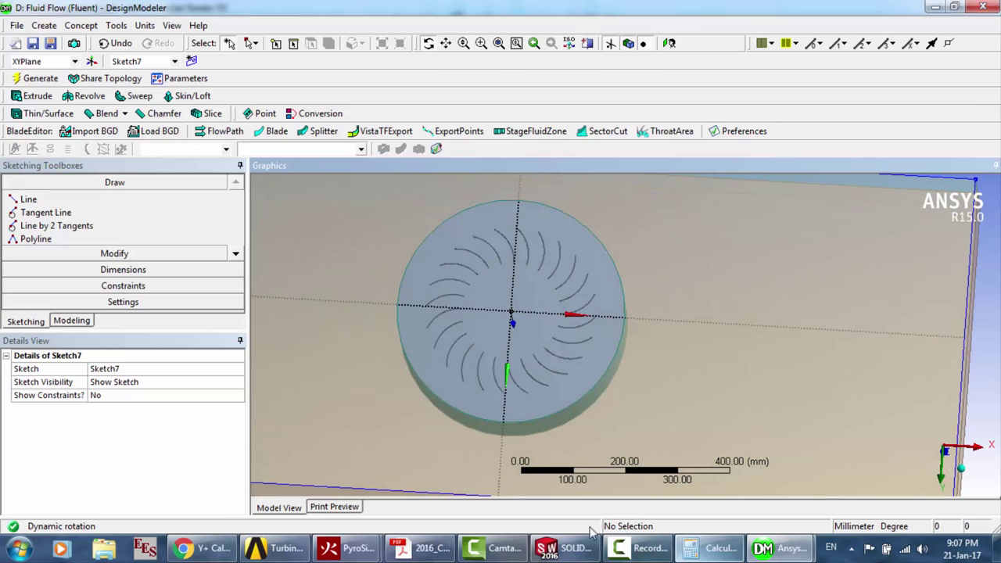
# Switch to the vent.SLDPRT part in SOLIDWORKS and examine the central opening in the fan's bottom ring
pyautogui.click(571, 548)
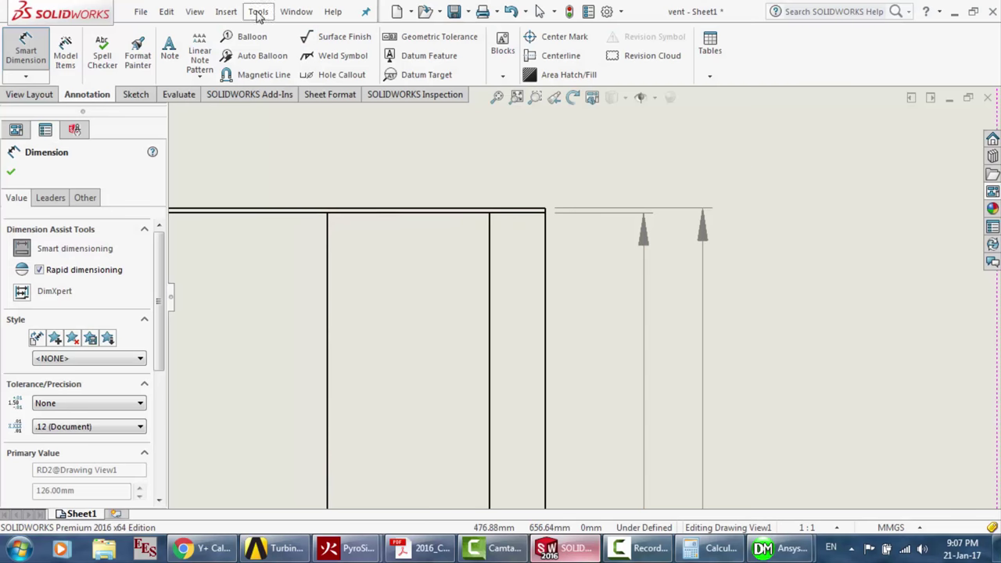
pyautogui.click(302, 13)
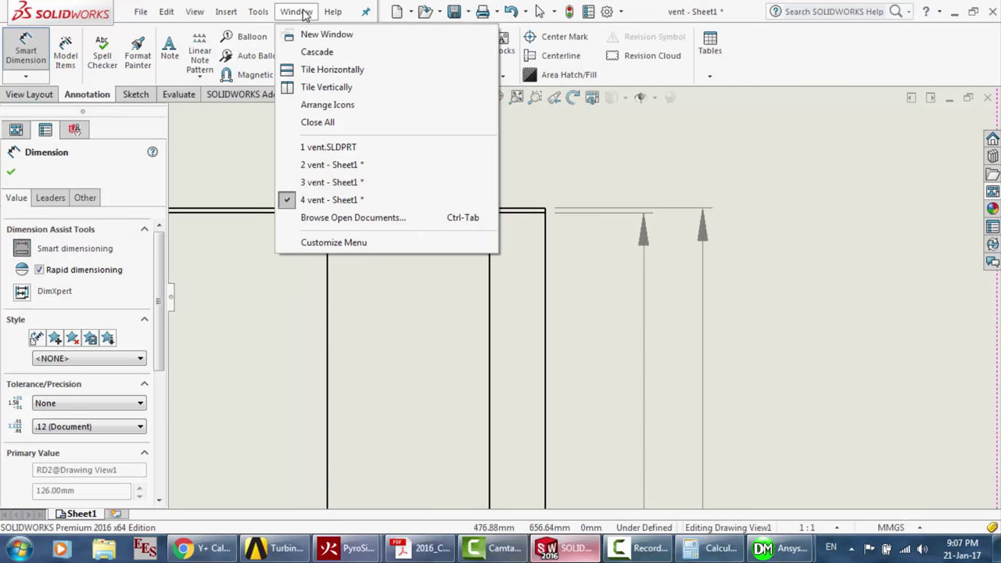
pyautogui.click(333, 147)
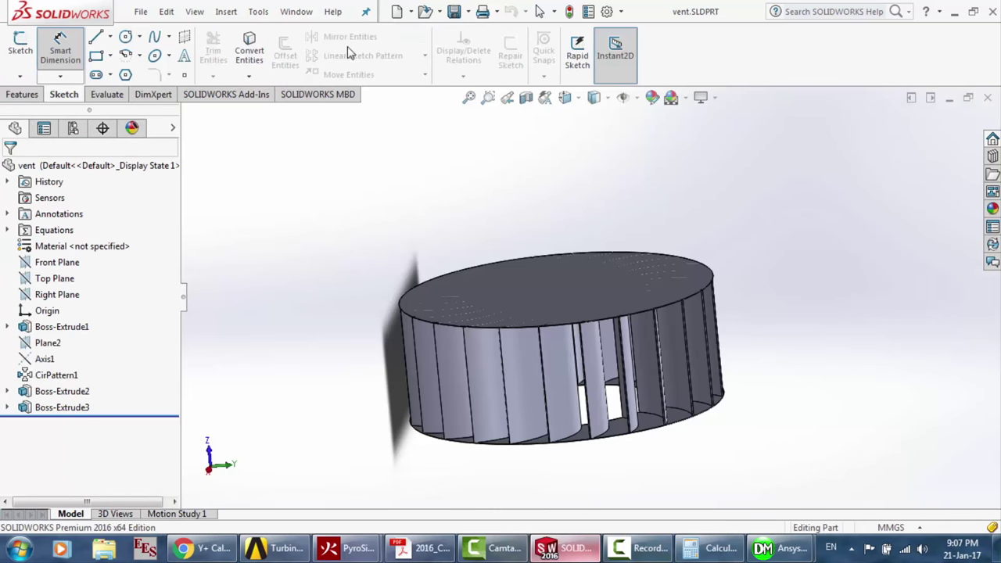
pyautogui.rightClick(669, 213)
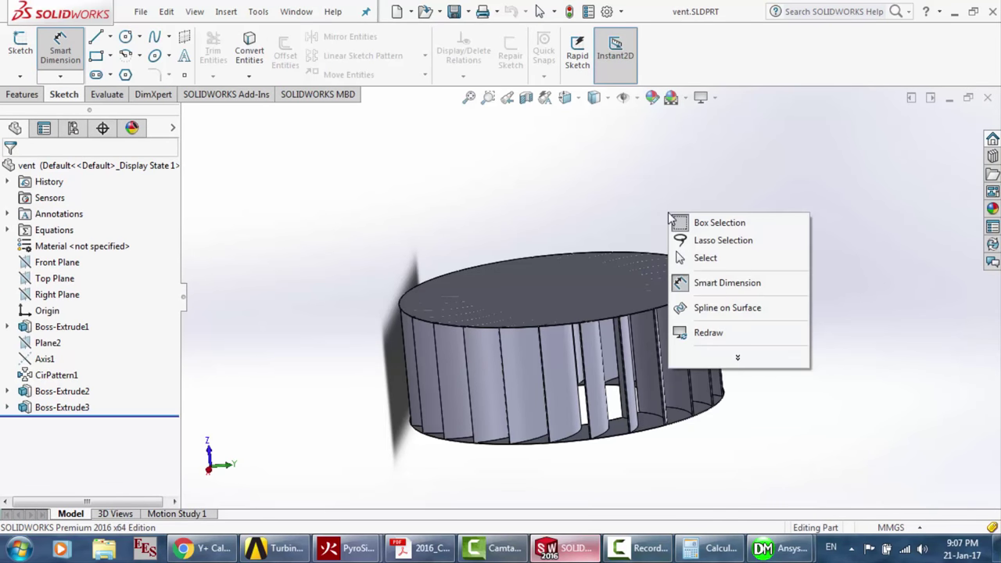
pyautogui.rightClick(708, 265)
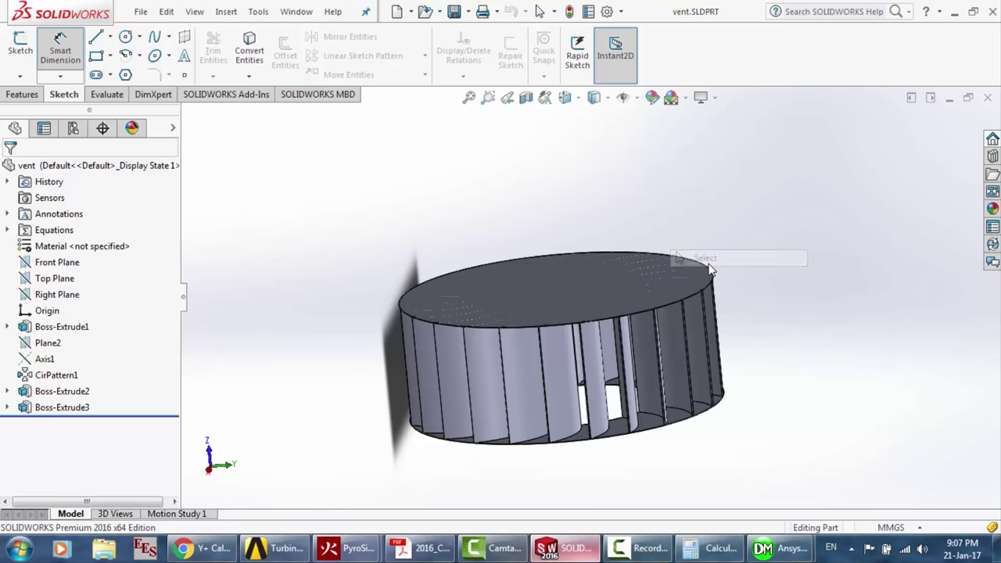
pyautogui.press('Escape')
pyautogui.rightClick(602, 179)
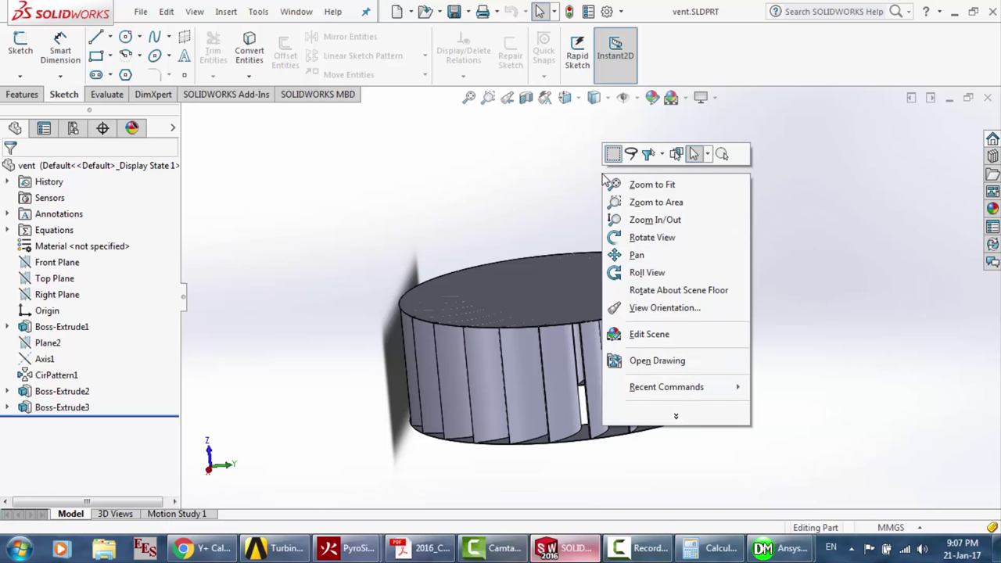
pyautogui.click(642, 233)
pyautogui.moveTo(642, 233); pyautogui.dragTo(631, 141)
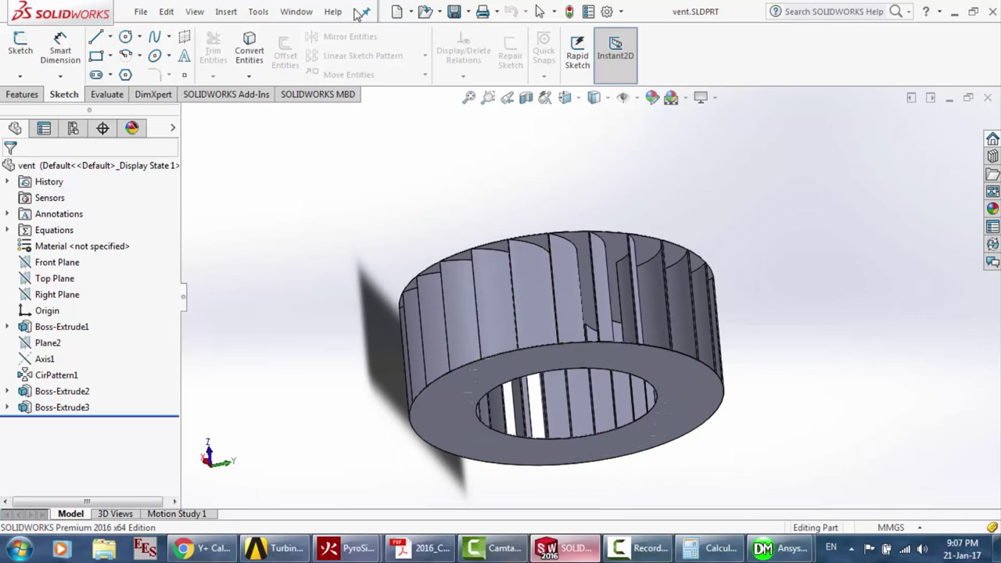
# Make a drawing from the vent part on an A0 (ISO) sheet and place its Back view near the sheet's upper left
pyautogui.click(409, 12)
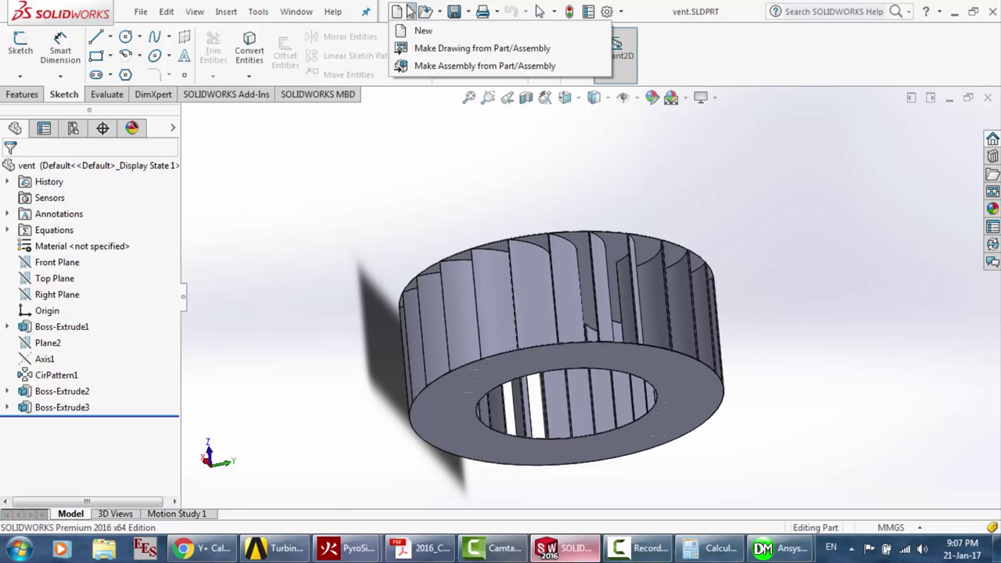
pyautogui.click(416, 49)
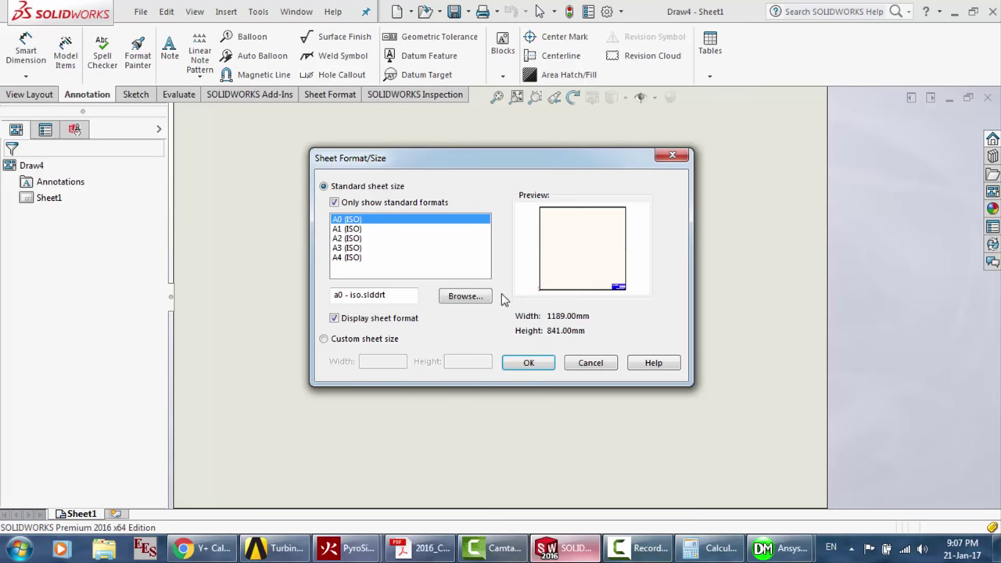
pyautogui.click(528, 362)
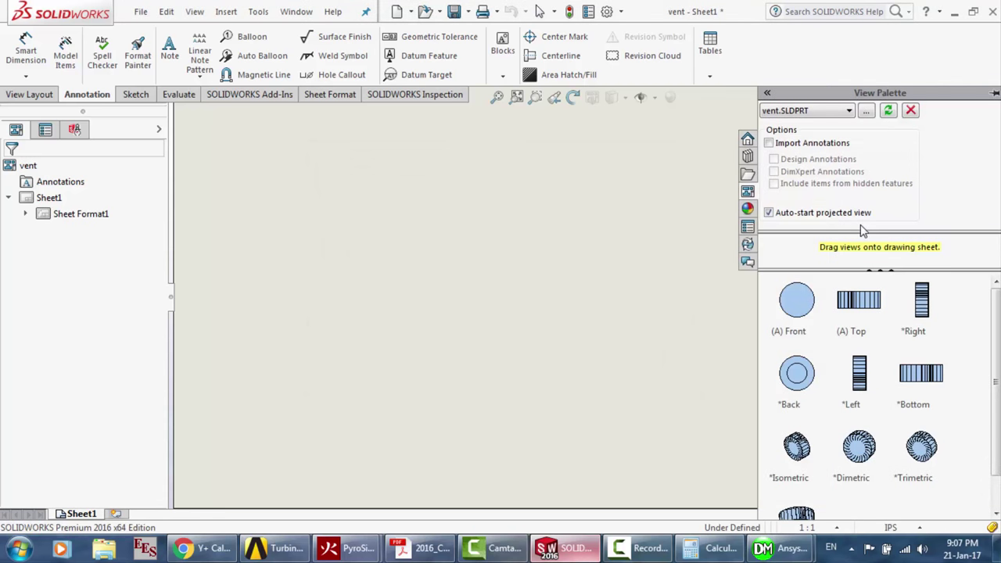
pyautogui.moveTo(801, 378)
pyautogui.mouseDown()
pyautogui.moveTo(469, 274)
pyautogui.moveTo(409, 223)
pyautogui.mouseUp()
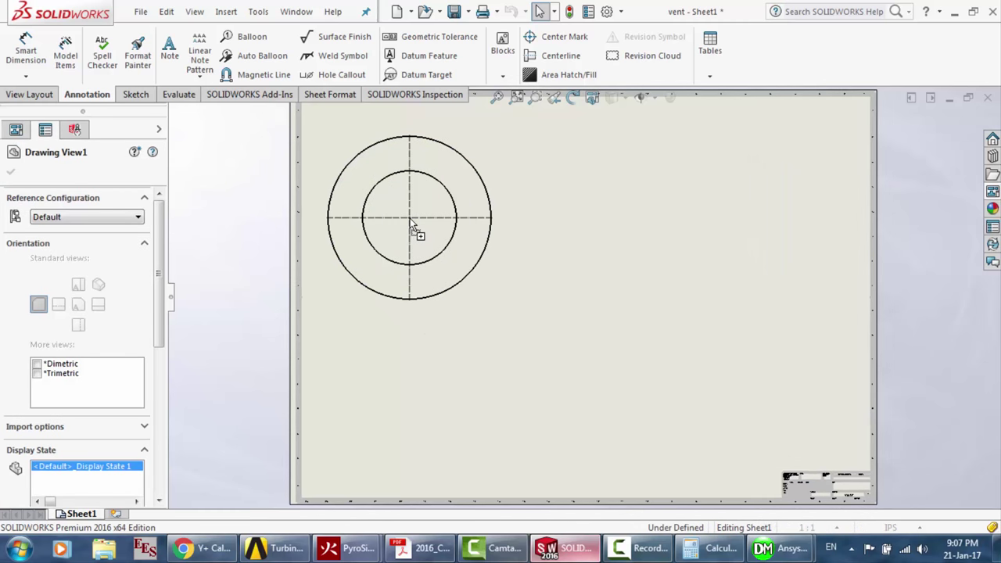
pyautogui.click(11, 172)
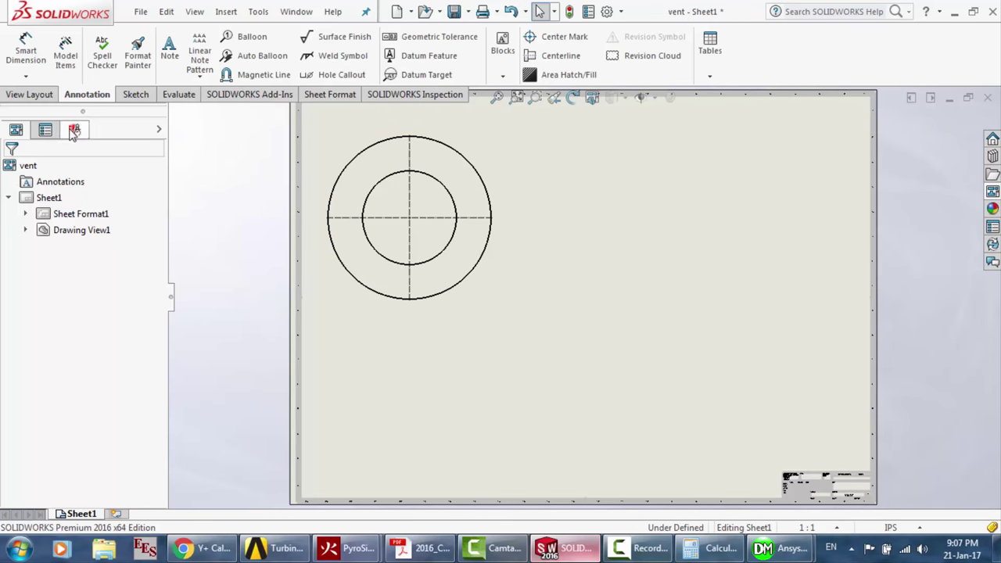
# Dimension the inner circle's diameter in the Back view, placing the dimension in the open area beside the view
pyautogui.click(25, 53)
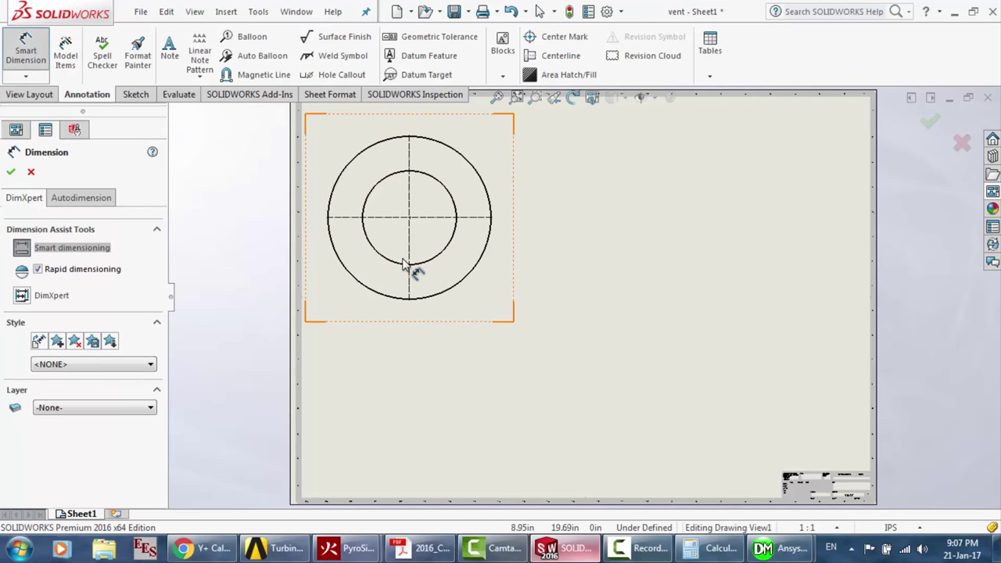
pyautogui.click(435, 266)
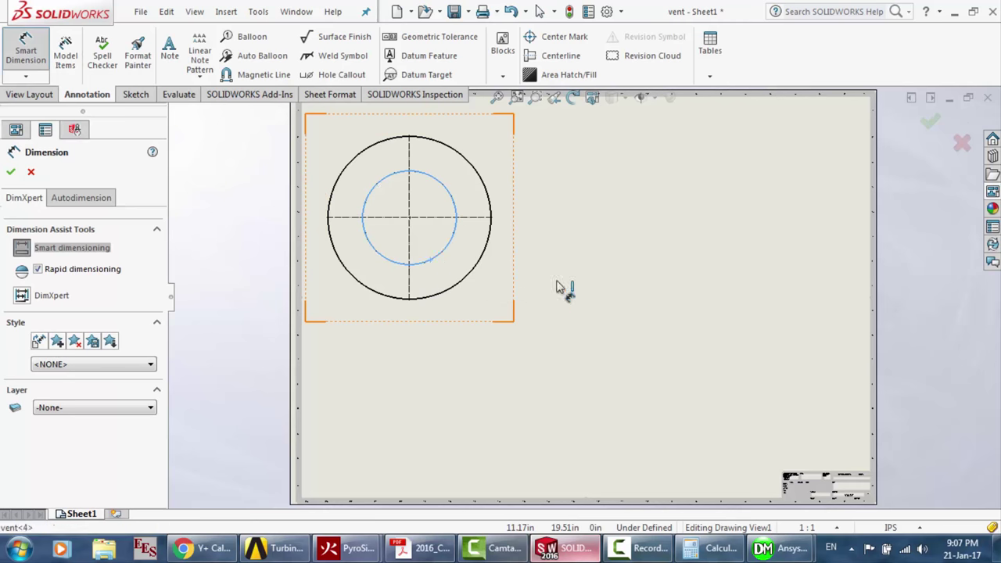
pyautogui.click(658, 327)
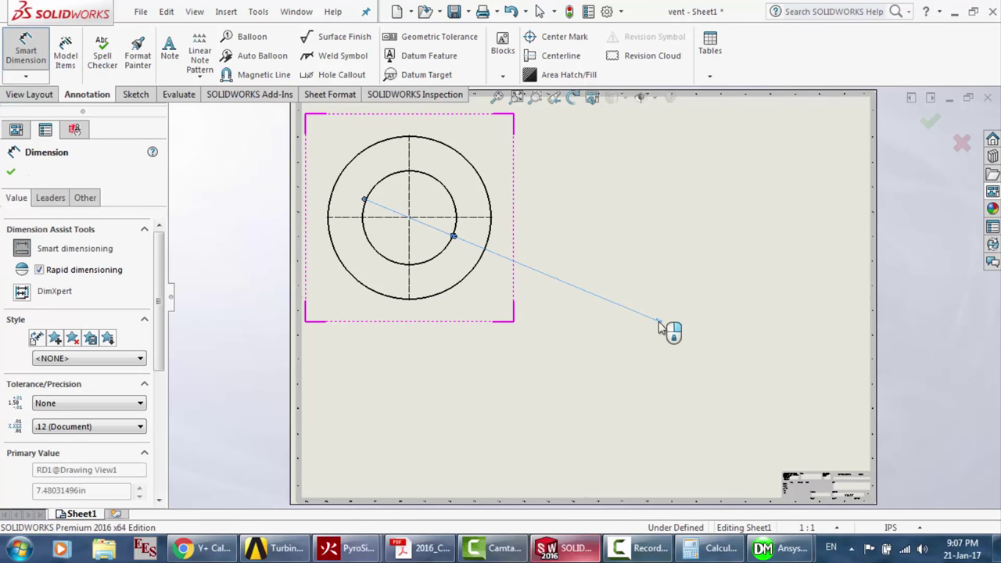
# Change the drawing's unit system to MMGS (millimeter, gram, second) and read the inner circle's diameter dimension
pyautogui.click(899, 528)
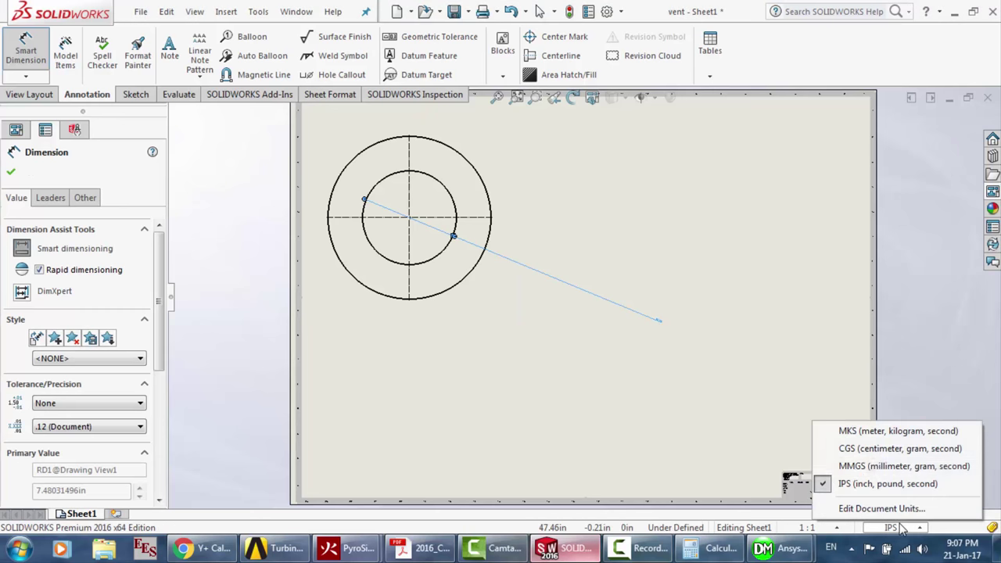
pyautogui.click(872, 467)
pyautogui.press('Escape')
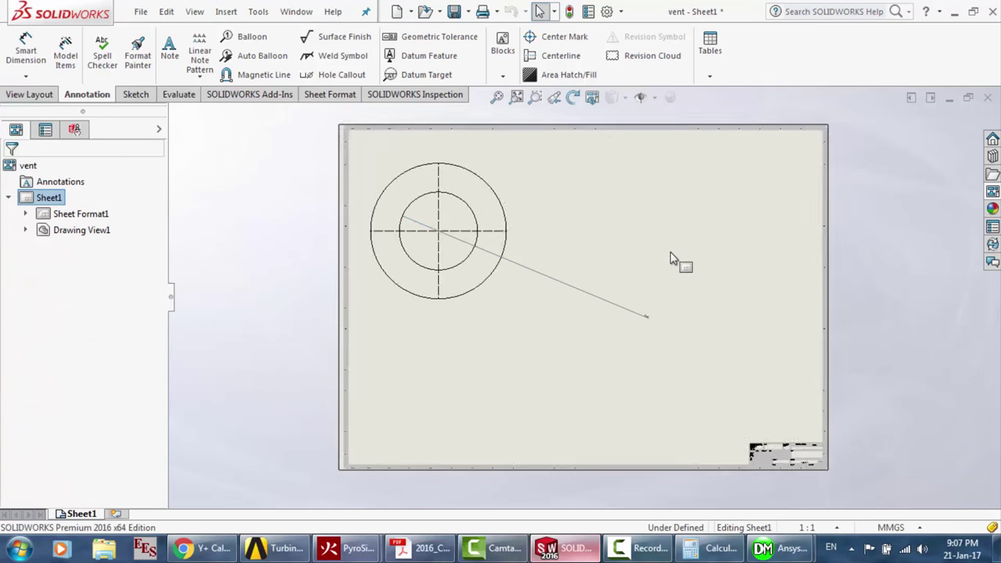
pyautogui.scroll(2, 672, 261)
pyautogui.scroll(-4, 538, 374)
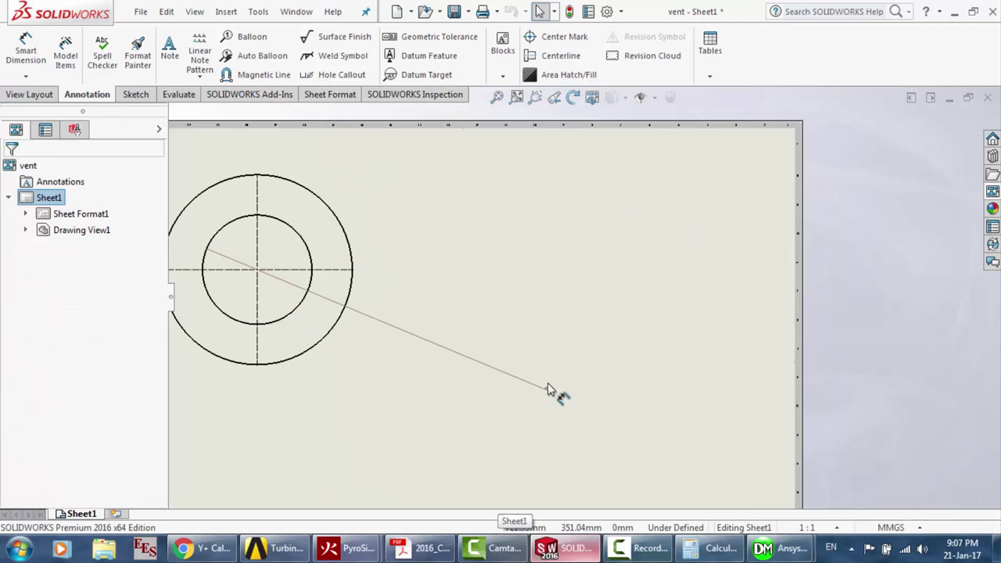
pyautogui.scroll(-2, 549, 389)
pyautogui.scroll(-2, 555, 379)
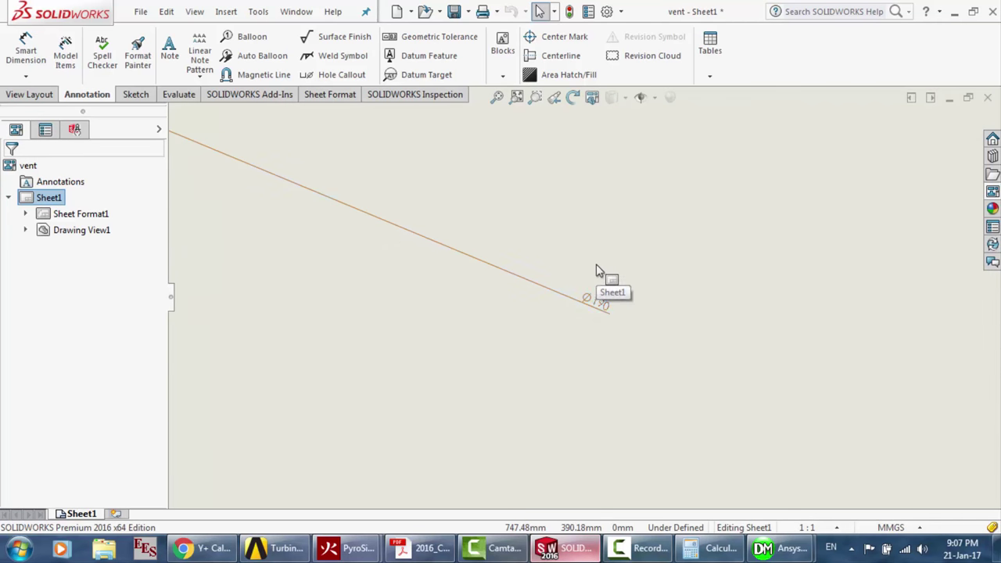
pyautogui.scroll(-1, 598, 271)
pyautogui.scroll(5, 598, 271)
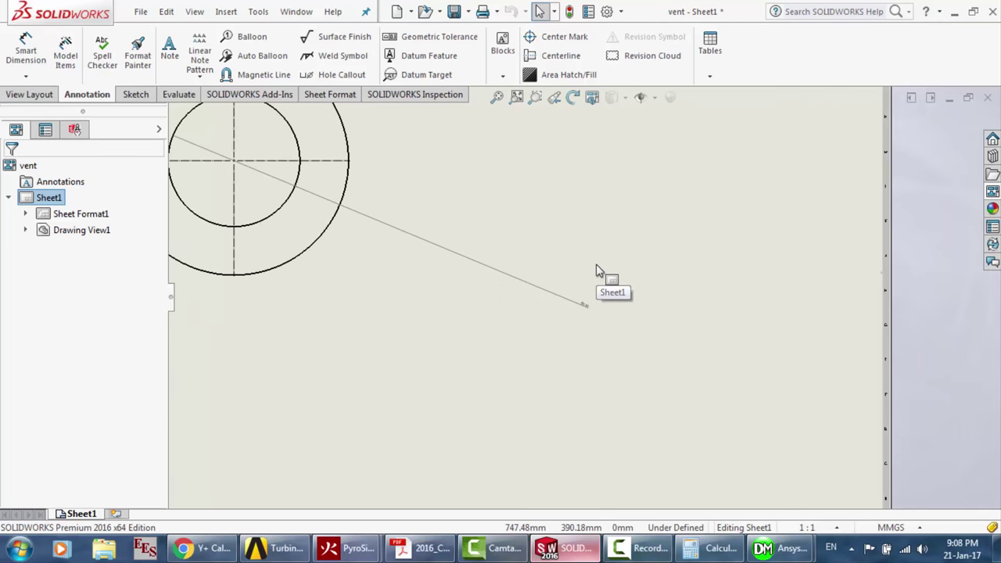
pyautogui.scroll(-2, 268, 170)
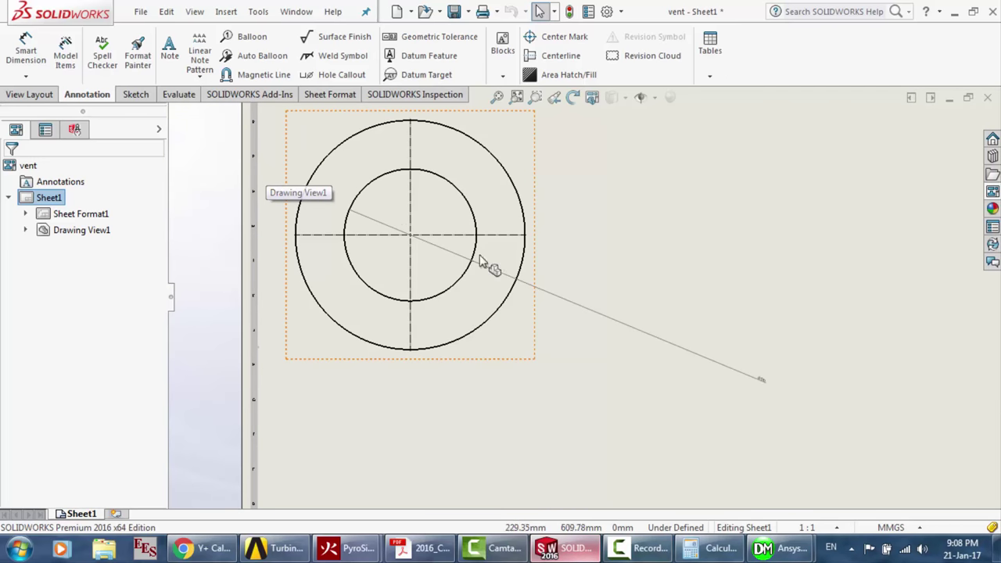
# Switch to the D: Fluid Flow (Fluent) DesignModeler window and draw a circle about 122 mm in diameter centred on the sketch origin
pyautogui.moveTo(781, 547)
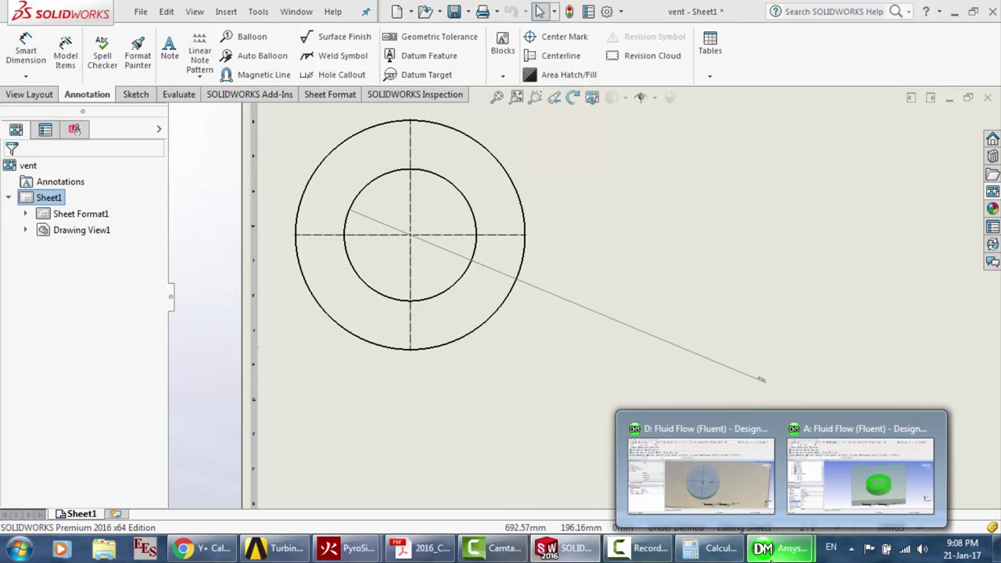
pyautogui.click(678, 482)
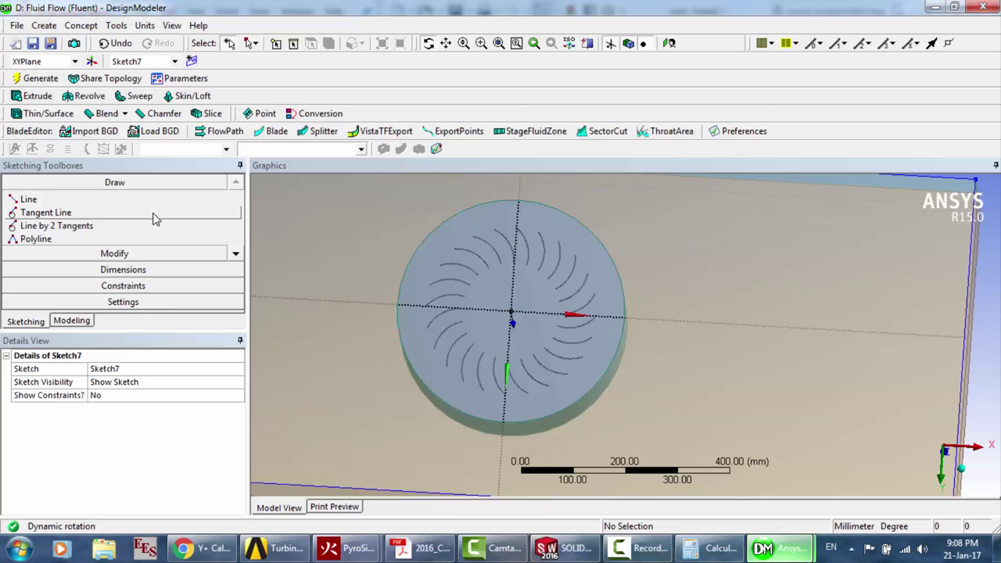
pyautogui.click(237, 254)
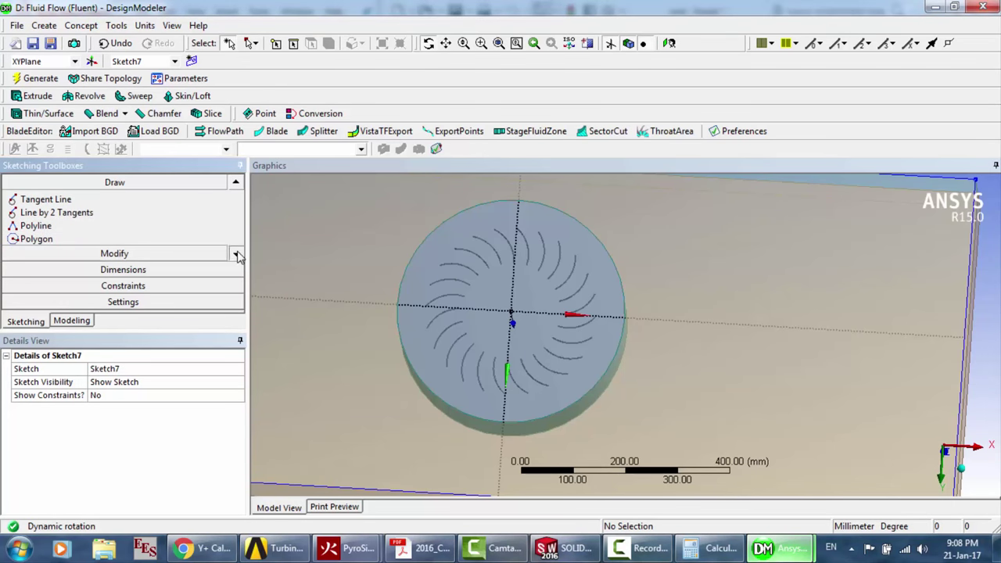
pyautogui.click(236, 254)
pyautogui.click(236, 254)
pyautogui.click(237, 255)
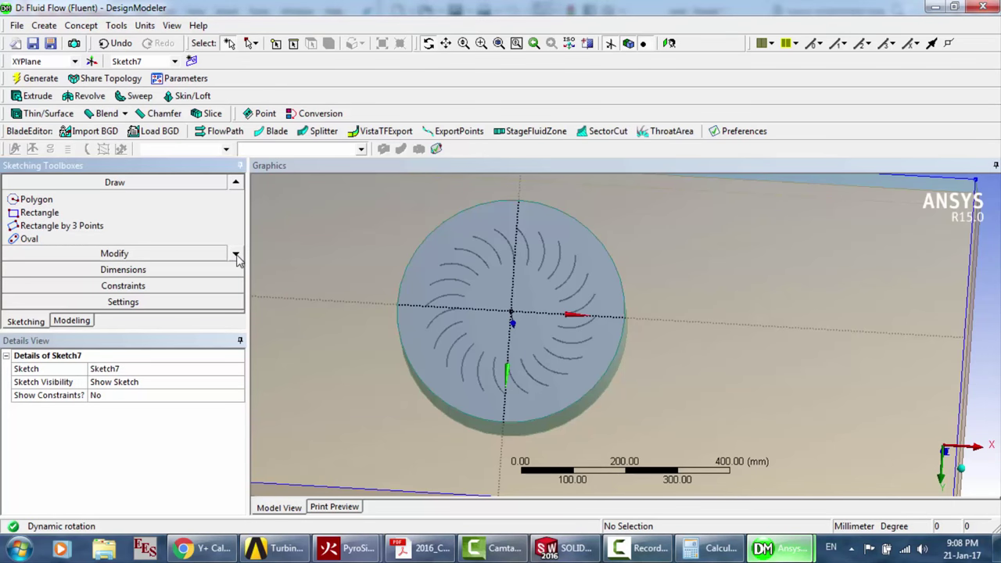
pyautogui.click(236, 255)
pyautogui.click(236, 255)
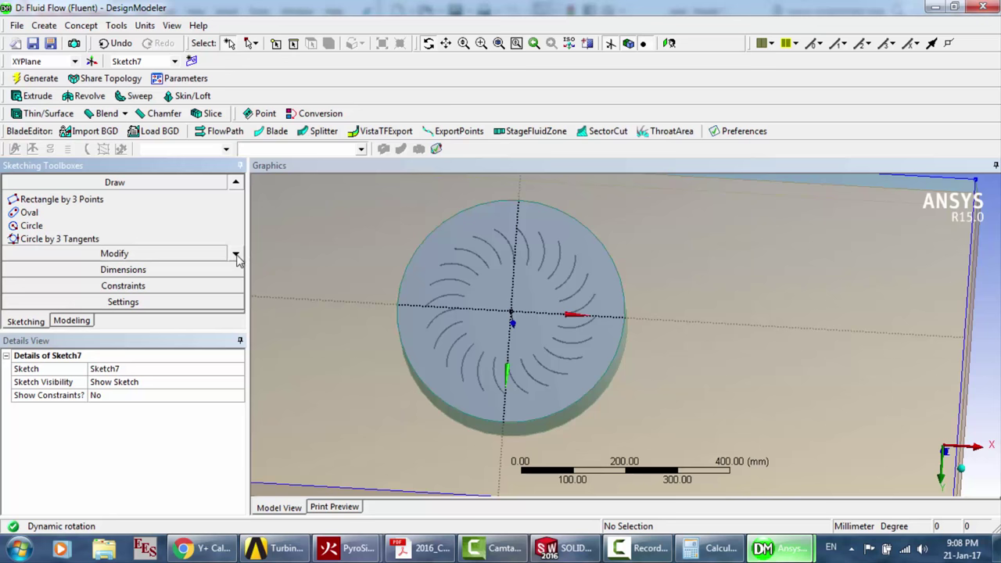
pyautogui.click(143, 226)
pyautogui.click(509, 311)
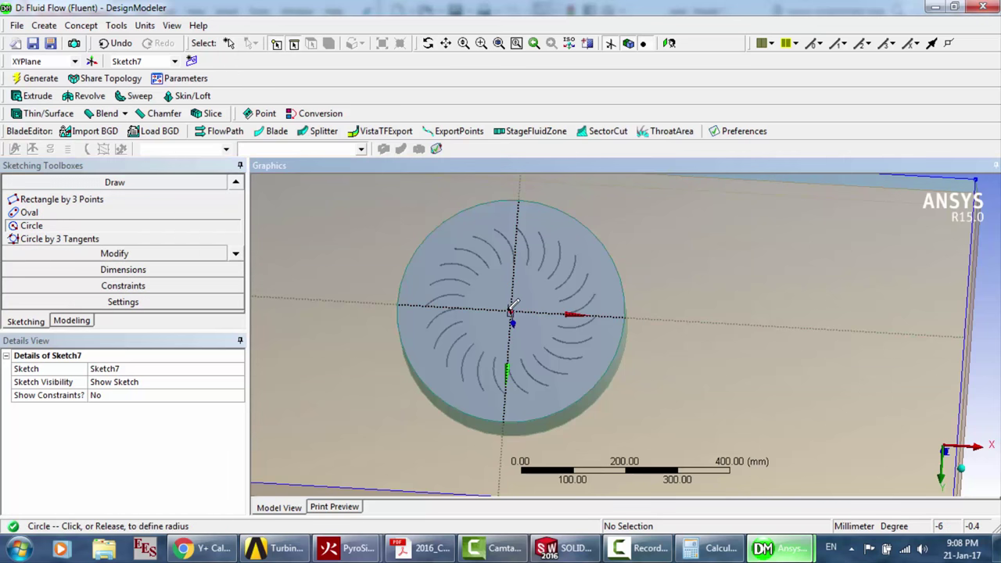
pyautogui.click(487, 291)
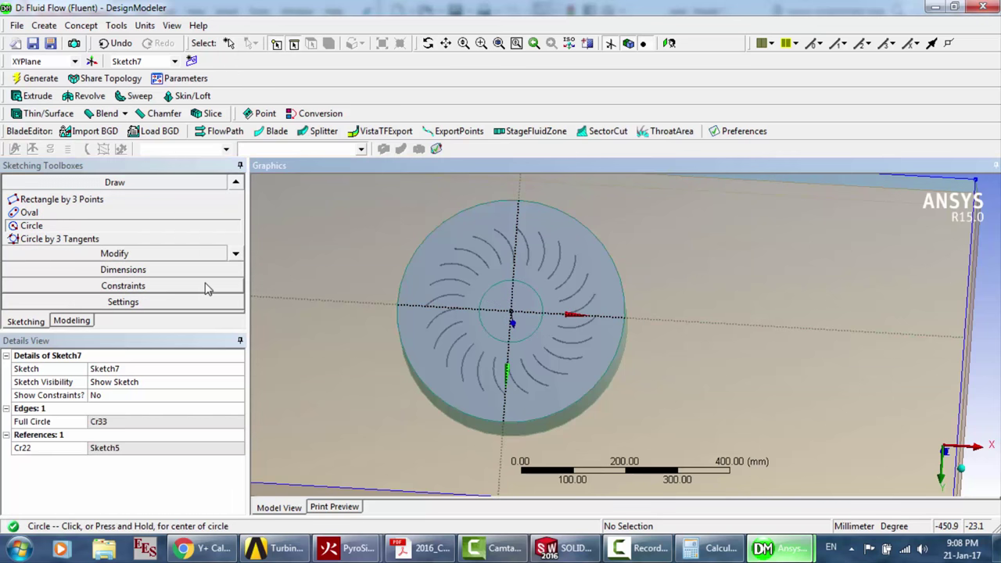
# Add a general diameter dimension to the large outer circle around the fan blades
pyautogui.click(129, 269)
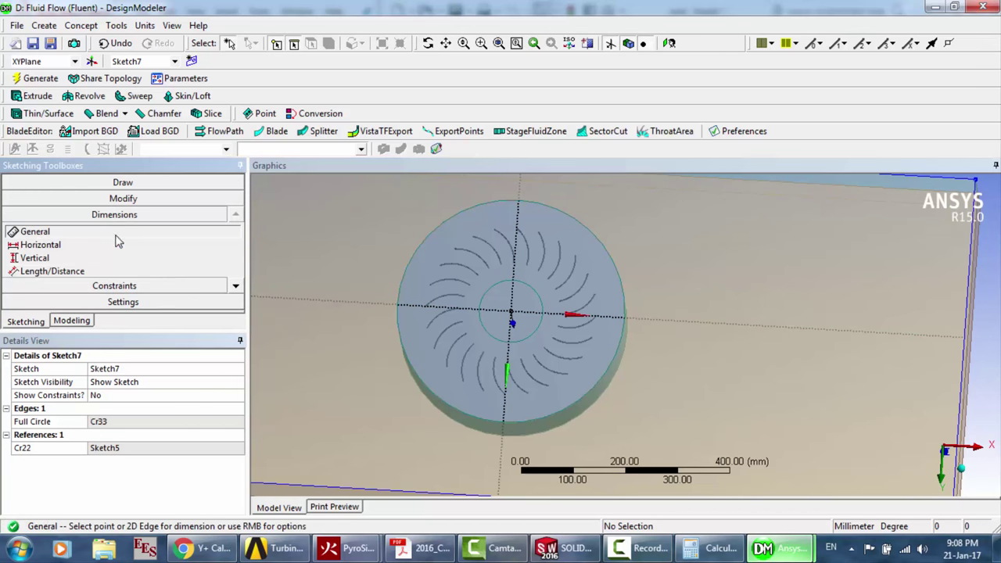
pyautogui.click(482, 322)
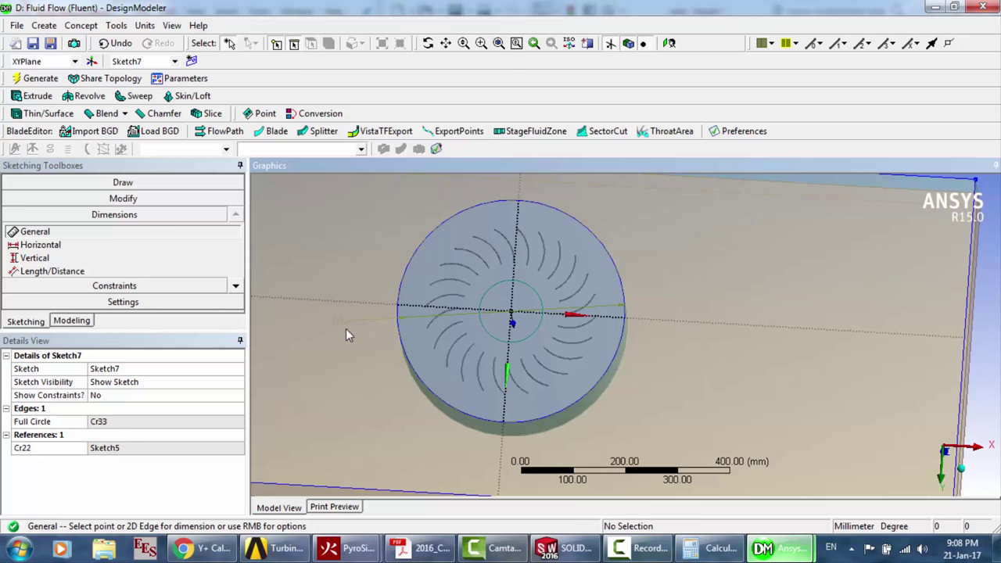
pyautogui.click(480, 314)
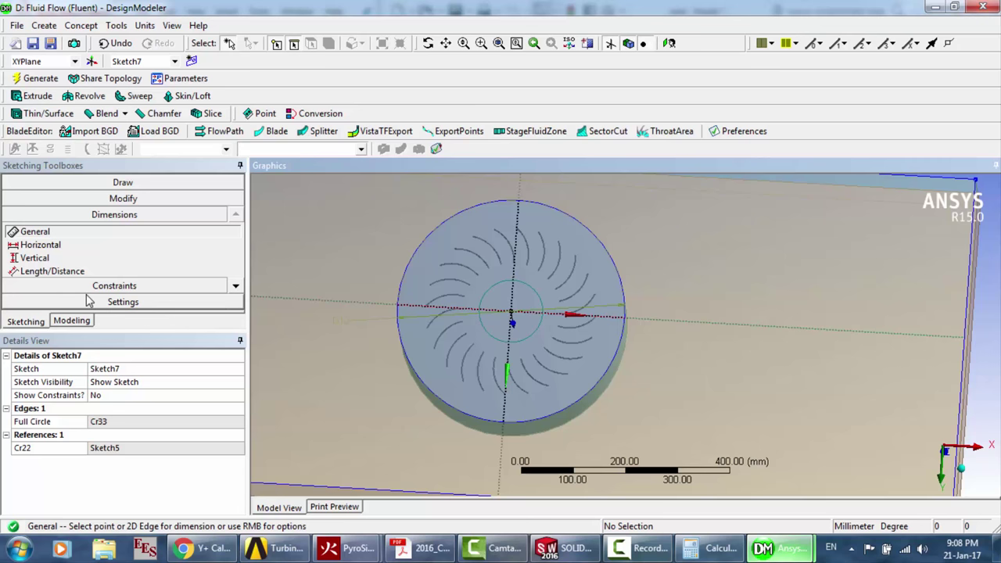
pyautogui.click(123, 182)
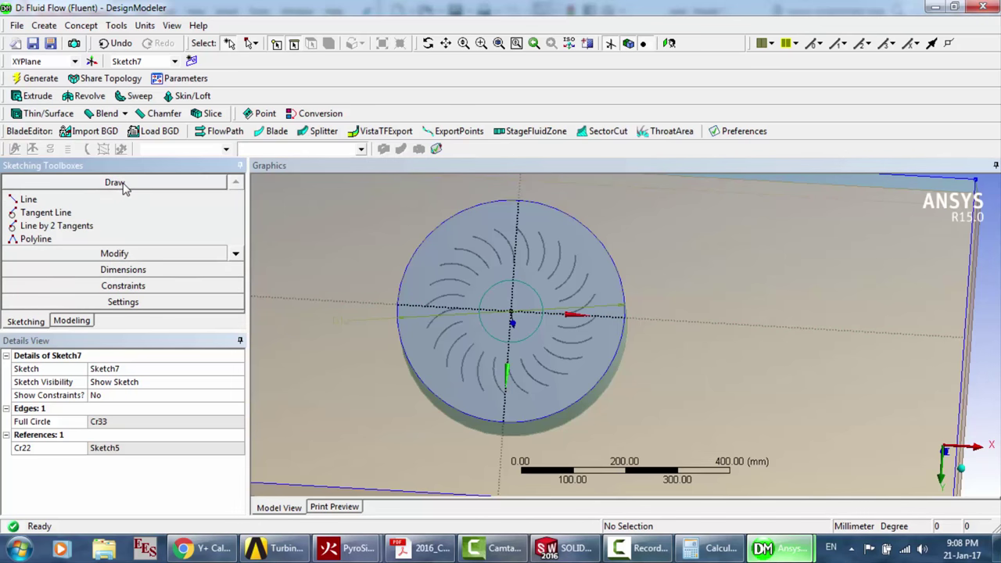
pyautogui.click(119, 271)
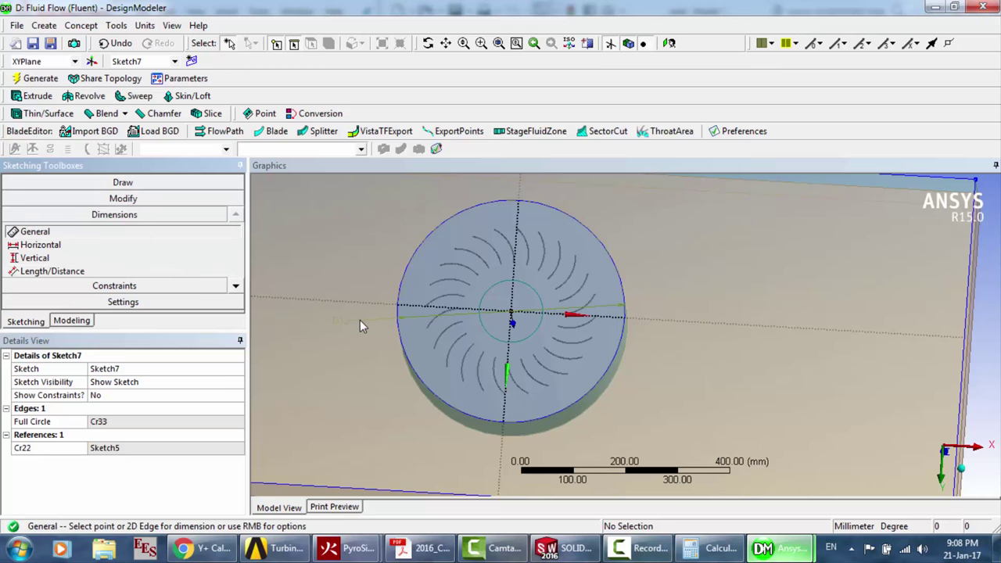
pyautogui.click(49, 422)
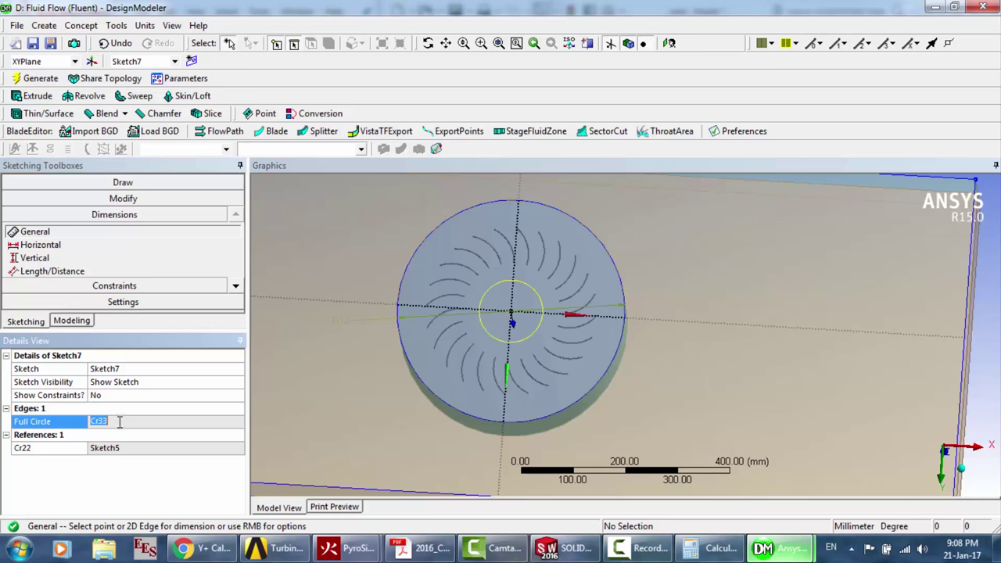
pyautogui.click(74, 322)
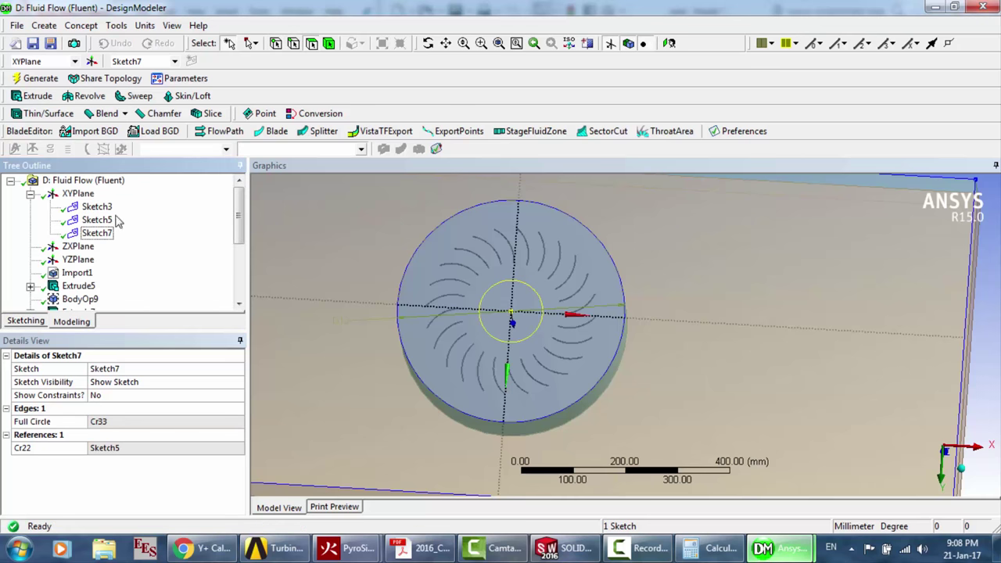
pyautogui.click(97, 233)
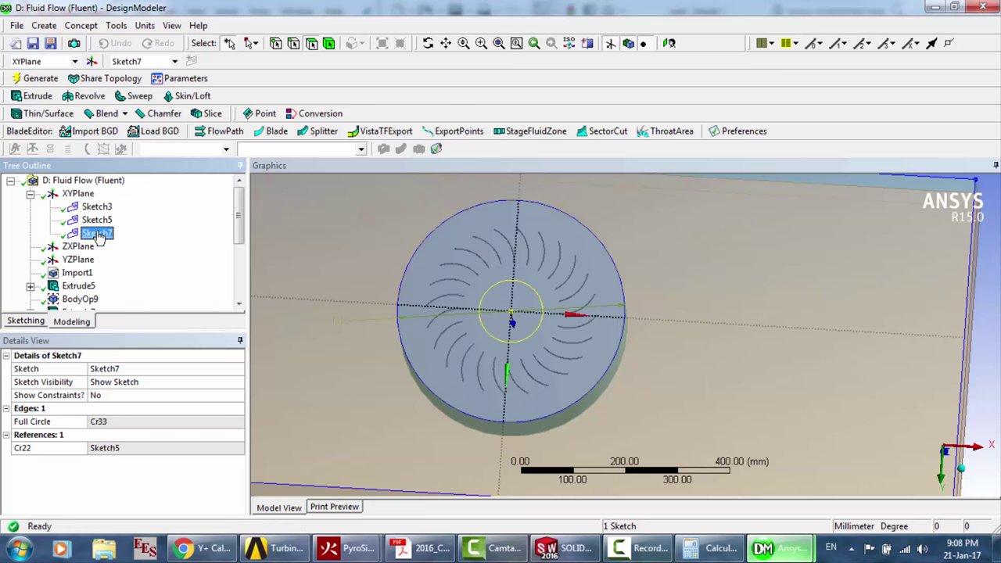
pyautogui.click(22, 324)
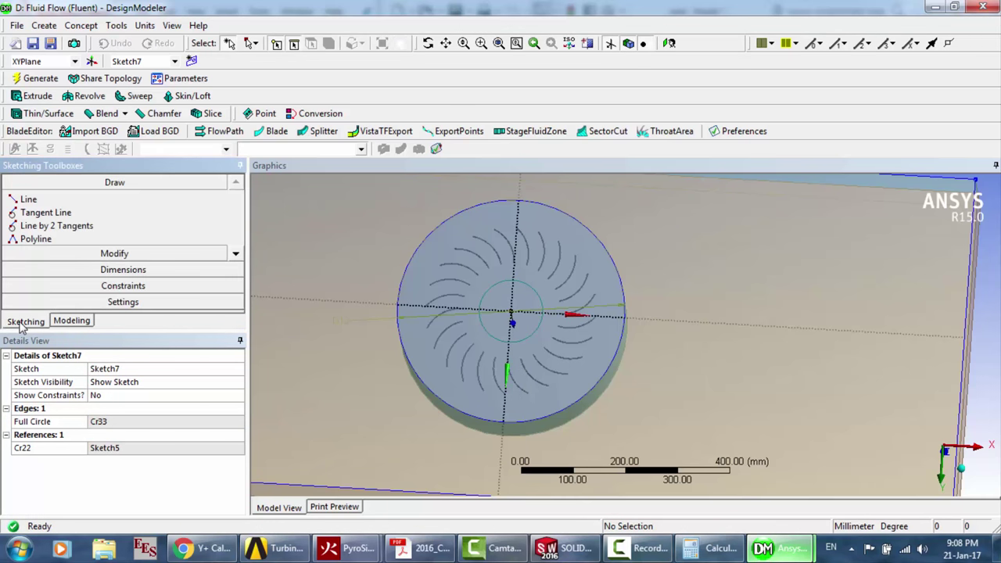
# Dimension the diameter of the small inner circle and set it to 190 mm
pyautogui.click(123, 269)
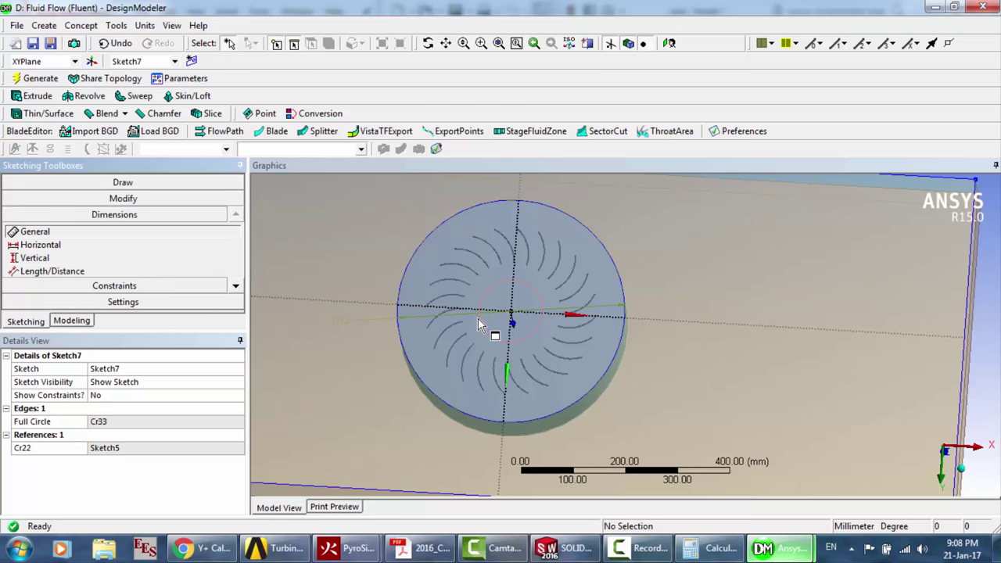
pyautogui.click(478, 319)
pyautogui.click(349, 386)
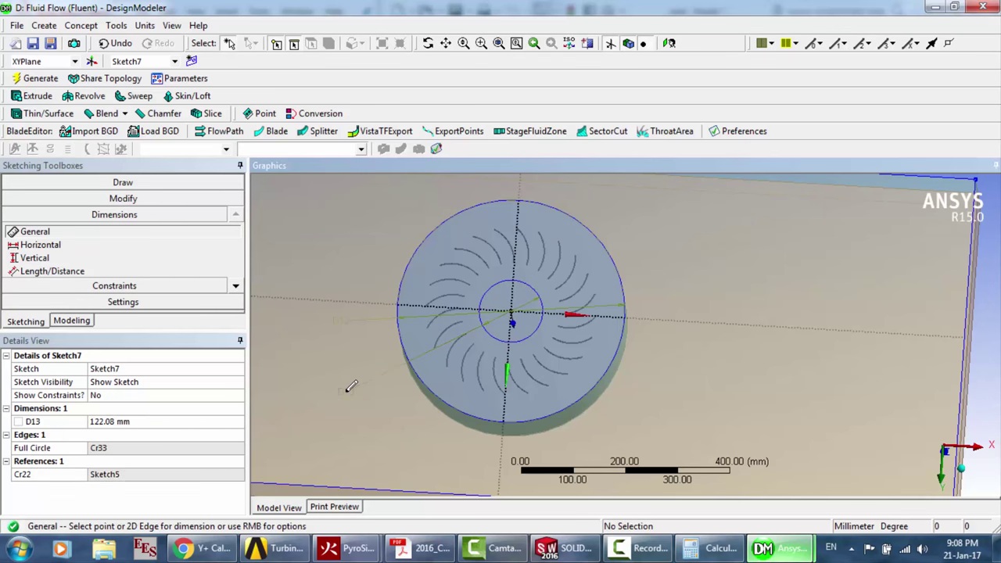
pyautogui.click(145, 420)
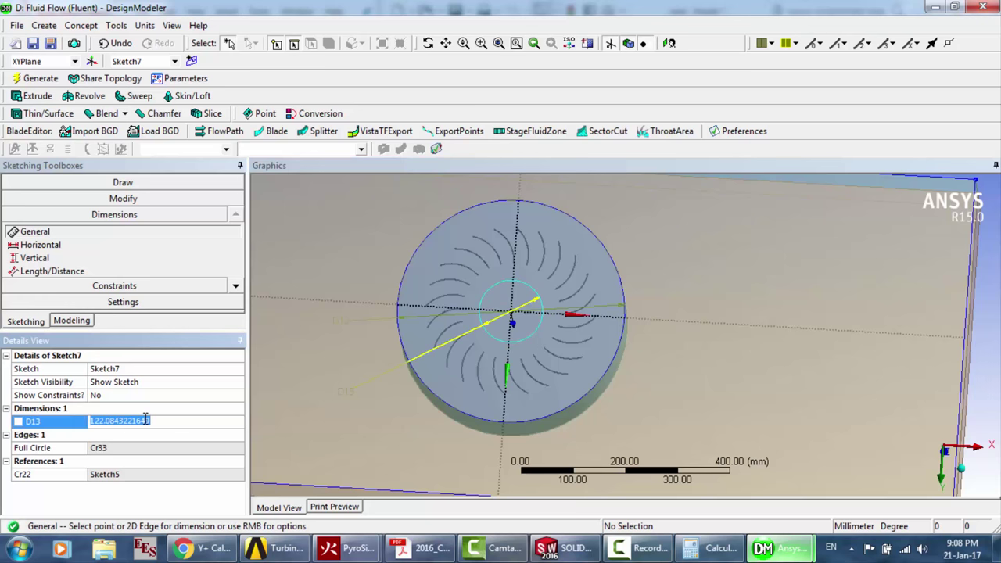
pyautogui.write('190')
pyautogui.press('Return')
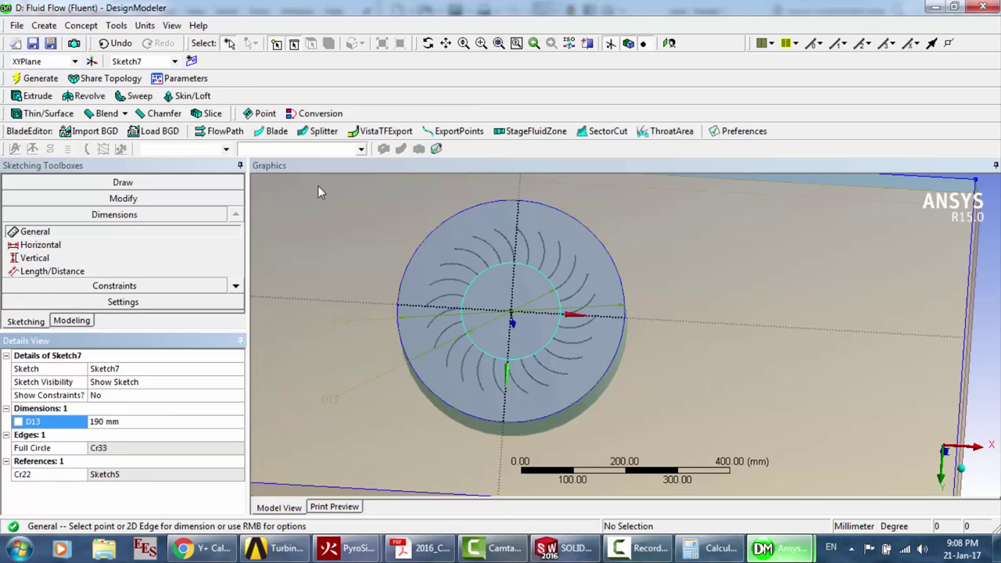
# Start an extrusion of the 190 mm circle sketch (Sketch7) and set its operation to Add Frozen
pyautogui.click(71, 320)
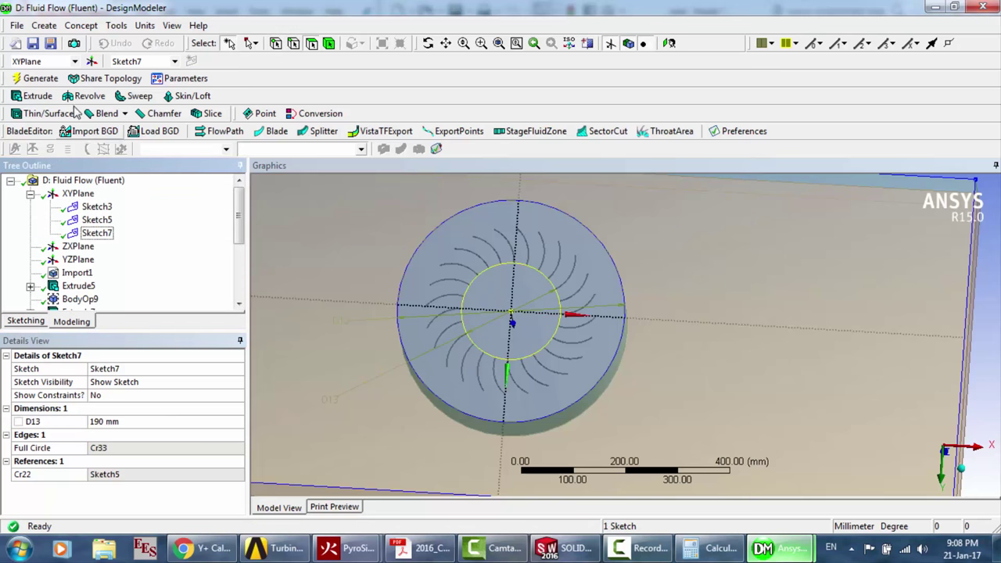
pyautogui.click(39, 95)
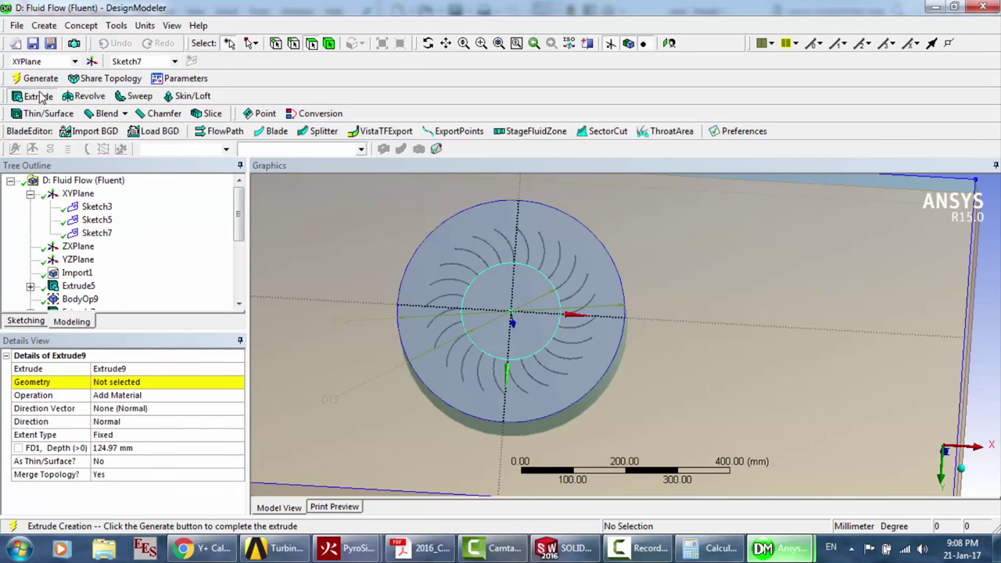
pyautogui.click(100, 233)
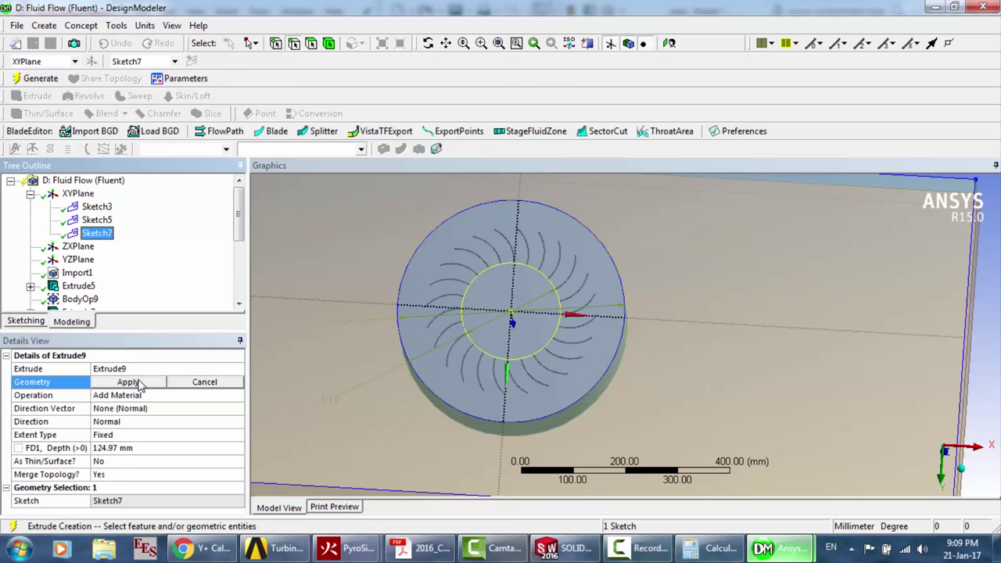
pyautogui.click(129, 382)
pyautogui.doubleClick(135, 398)
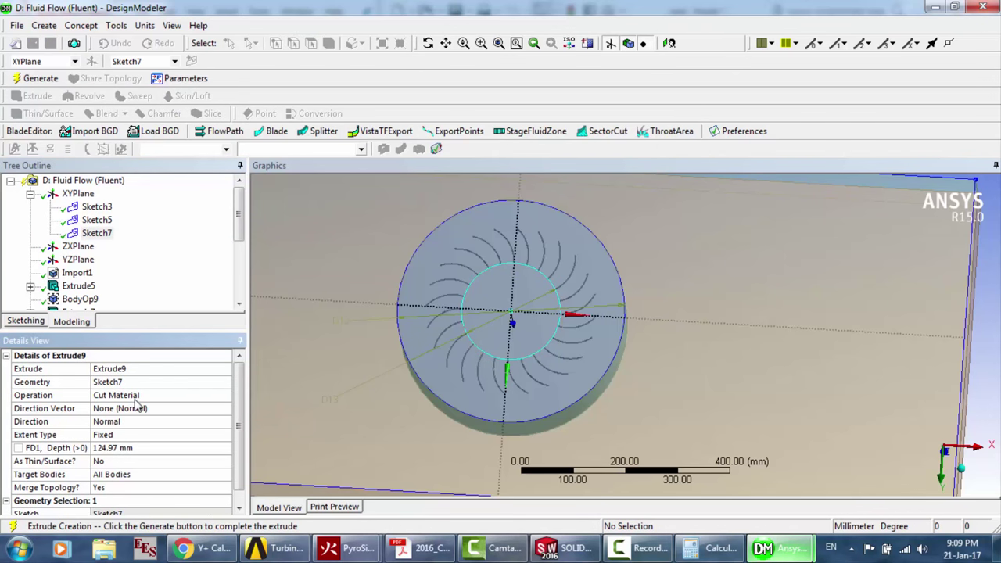
pyautogui.doubleClick(136, 398)
pyautogui.doubleClick(135, 398)
pyautogui.doubleClick(136, 398)
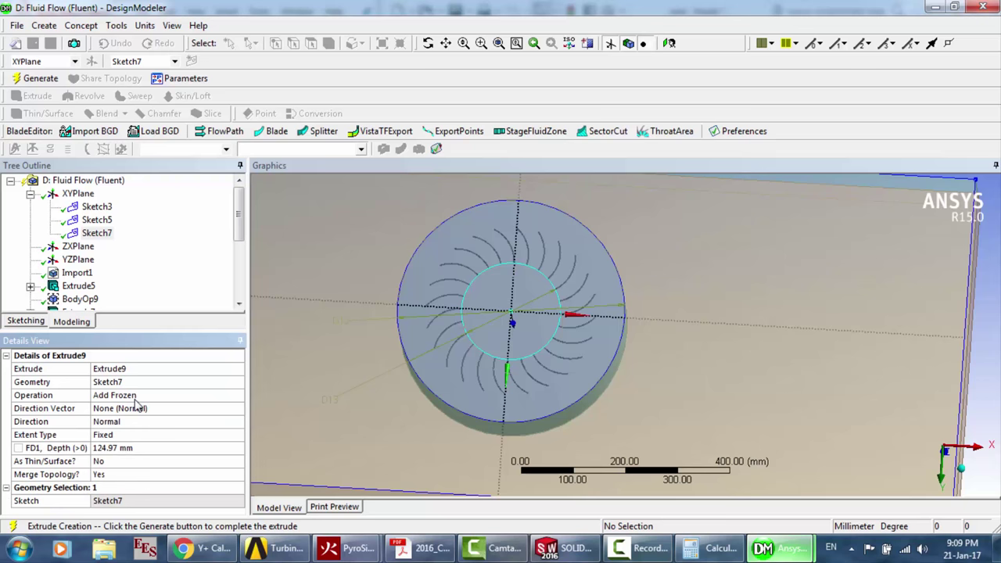
# Examine which bodies Extrude5, Extrude8 and the pending Extrude9 cover by highlighting them in the model
pyautogui.click(79, 286)
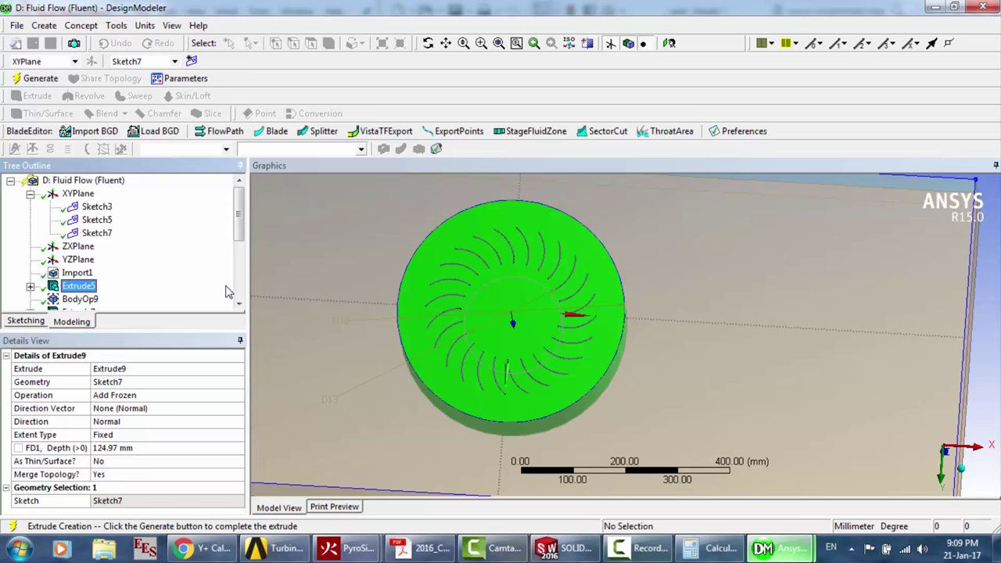
pyautogui.scroll(-3, 225, 292)
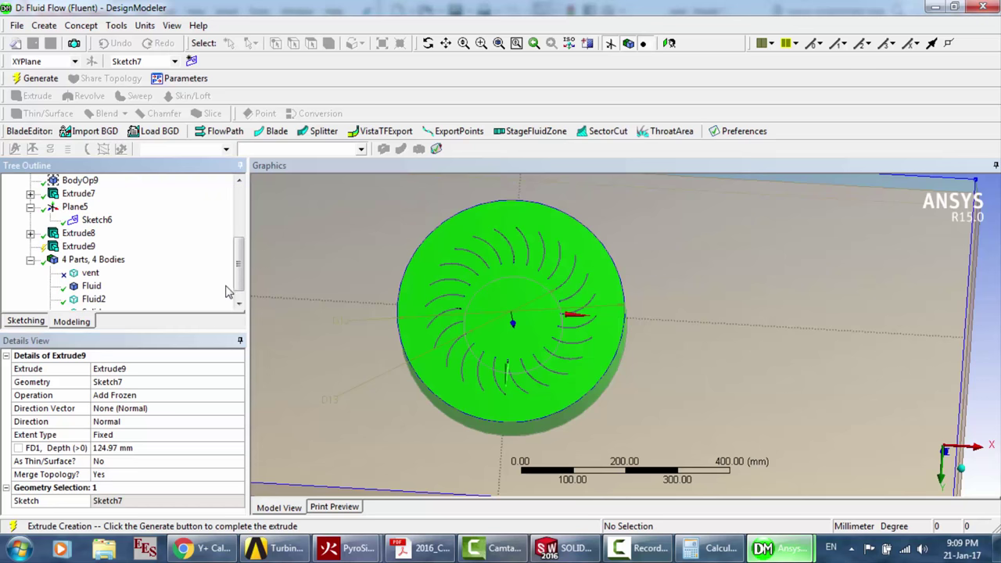
pyautogui.click(79, 233)
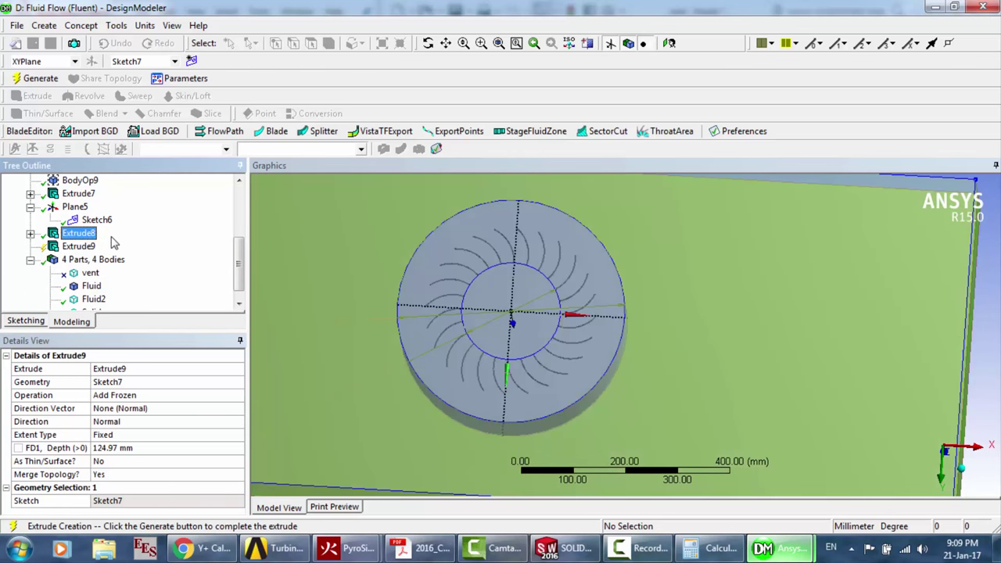
pyautogui.click(82, 246)
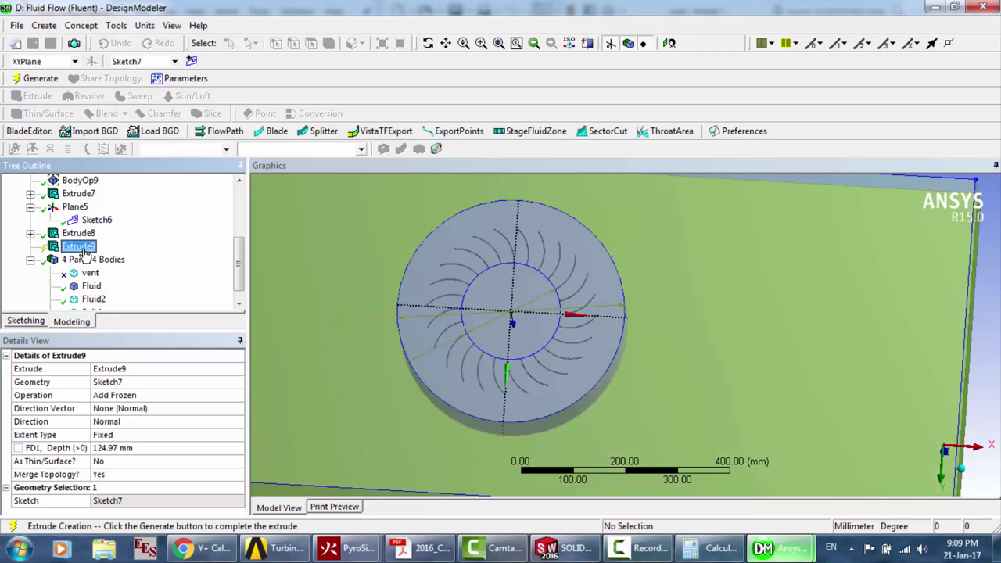
pyautogui.click(82, 236)
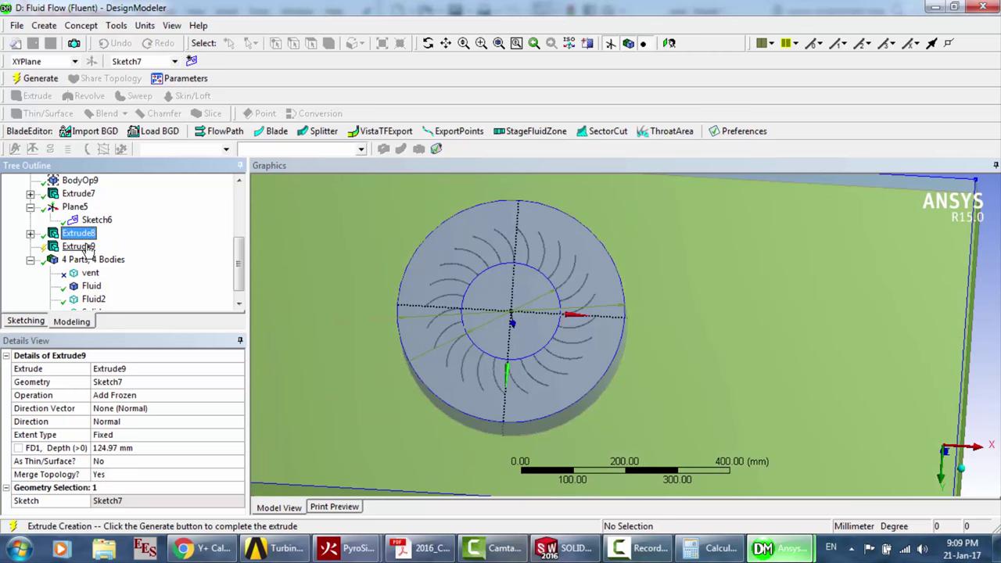
pyautogui.click(81, 247)
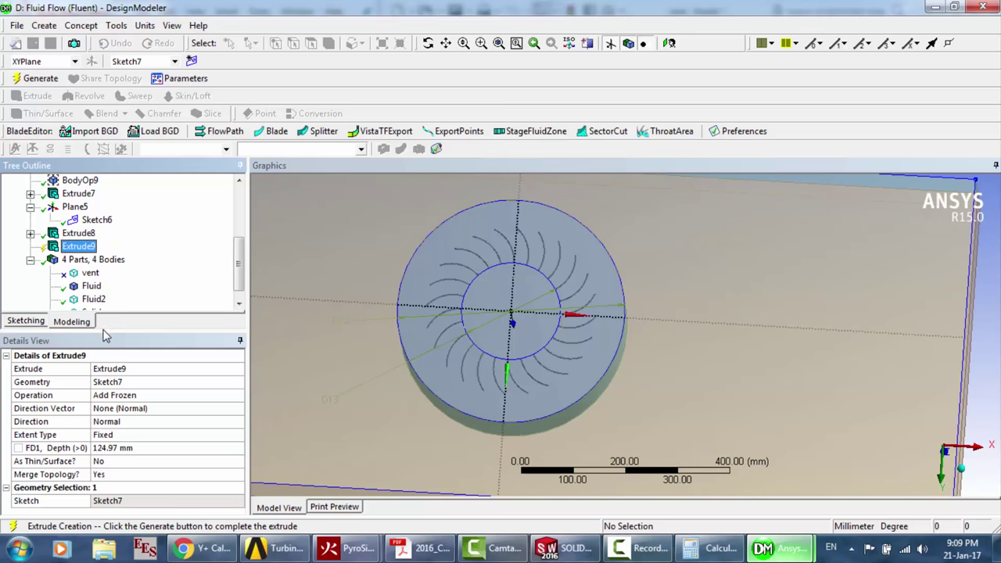
pyautogui.click(642, 547)
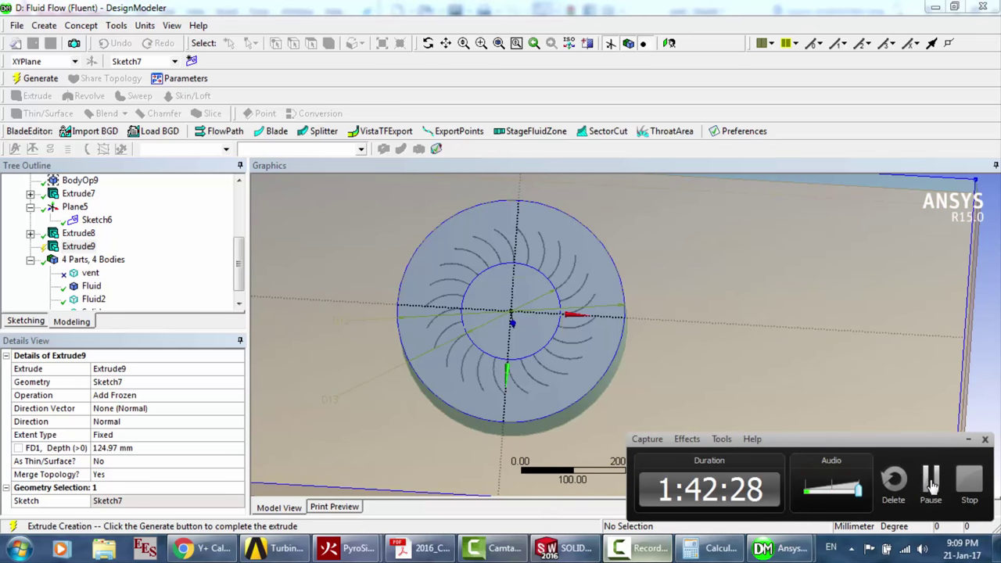
pyautogui.click(932, 478)
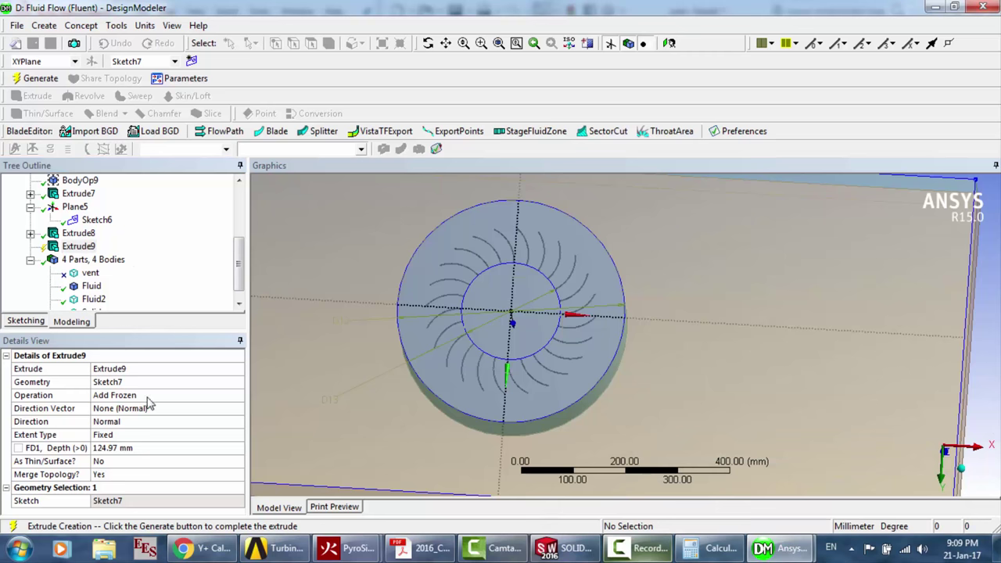
pyautogui.click(118, 448)
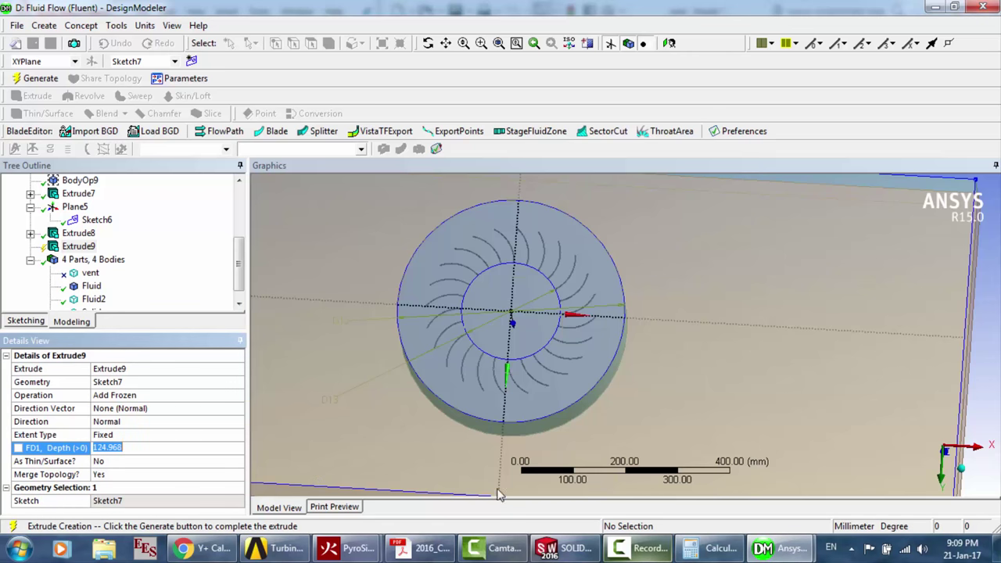
pyautogui.click(566, 548)
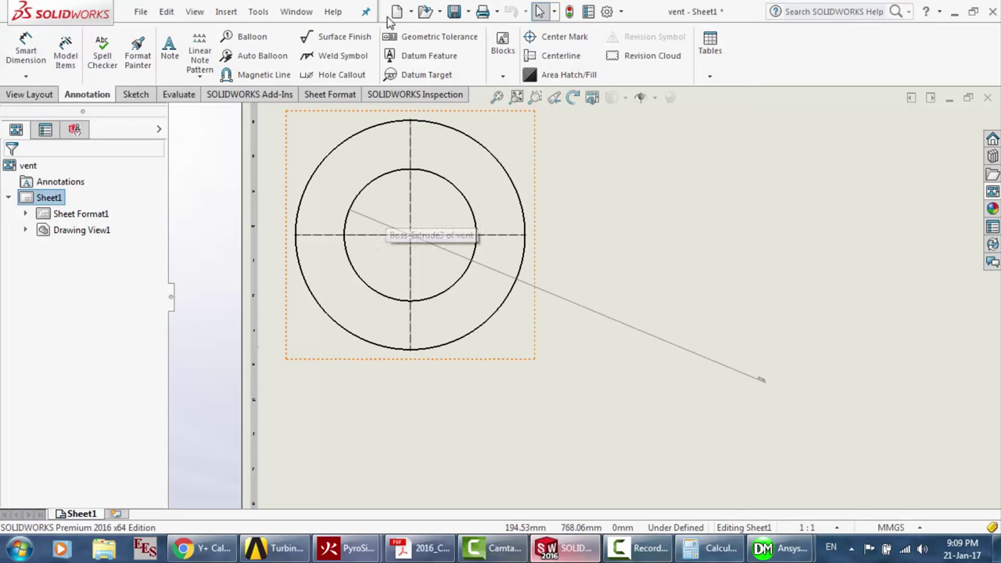
pyautogui.moveTo(780, 548)
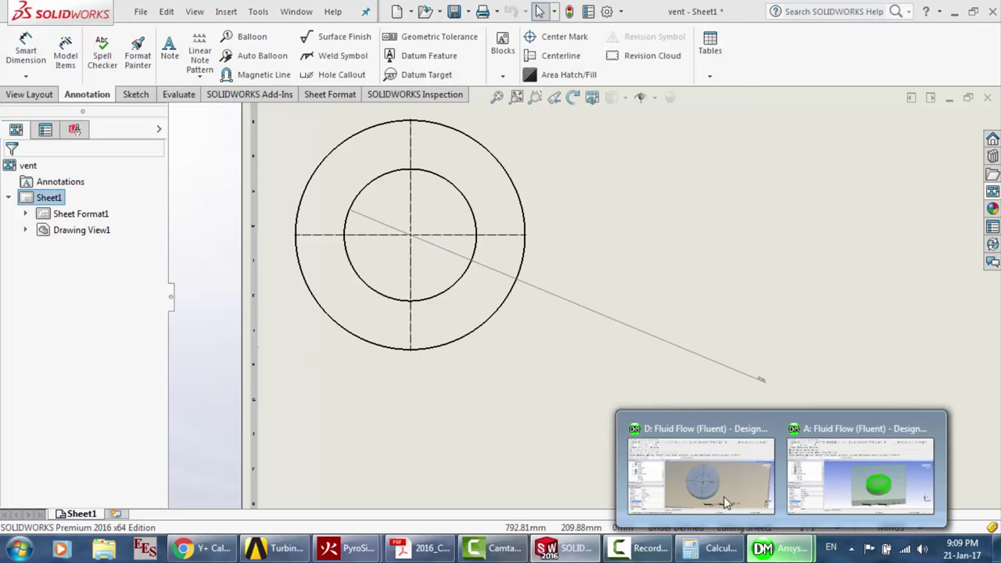
pyautogui.click(698, 465)
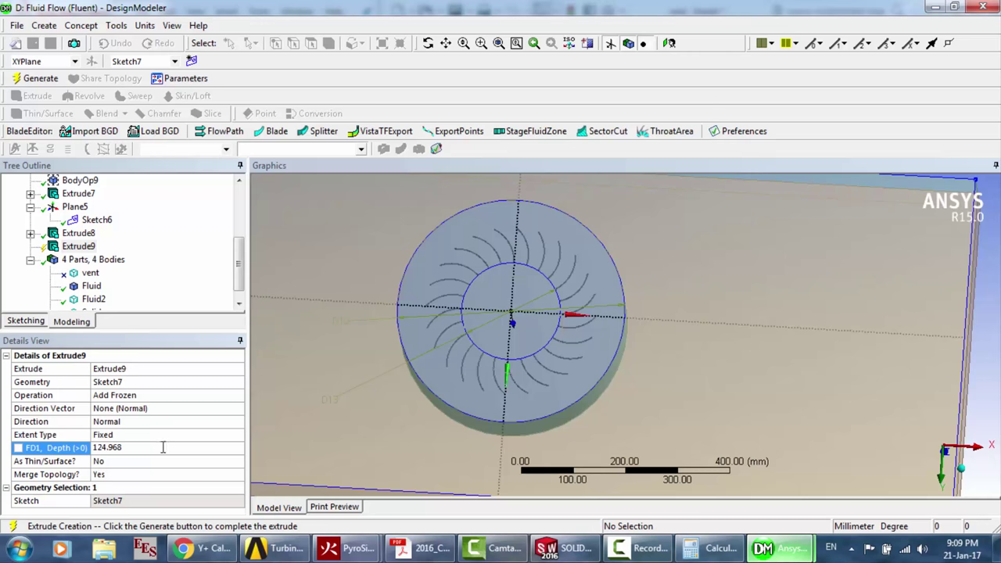
pyautogui.moveTo(155, 447); pyautogui.dragTo(73, 447)
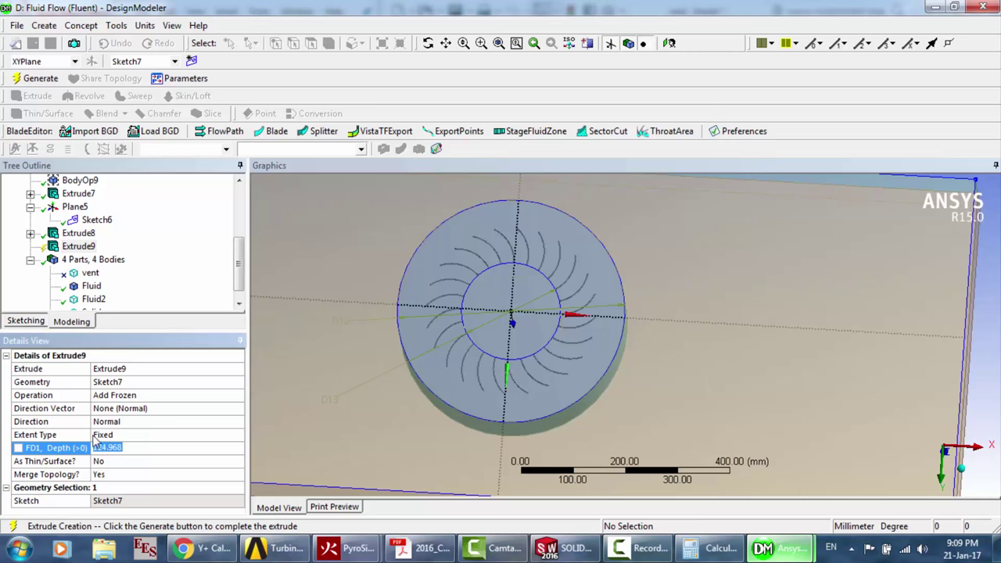
# Set the direction of the 190 mm circle's extrusion to Reversed and generate the frozen body
pyautogui.click(197, 423)
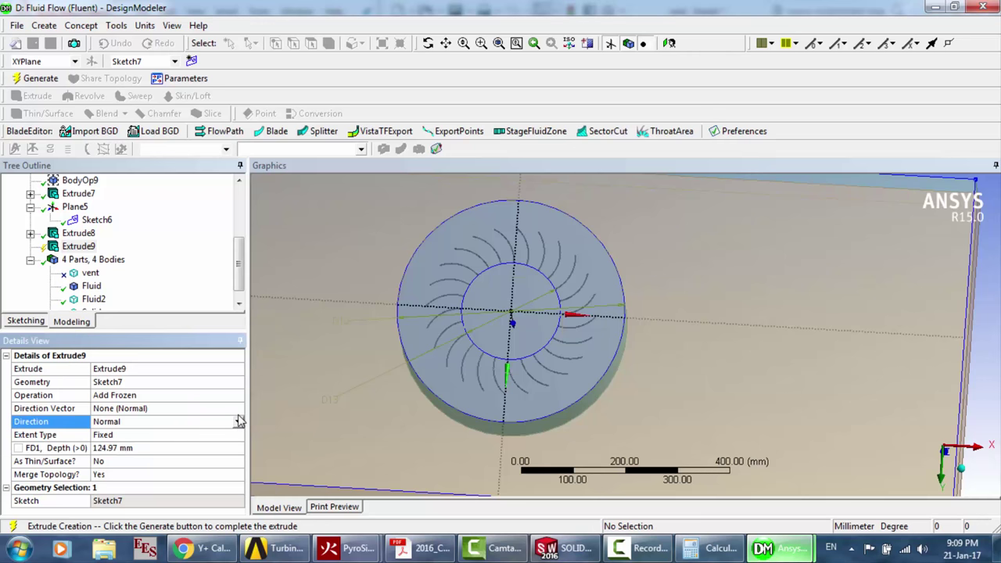
pyautogui.click(239, 410)
pyautogui.click(154, 423)
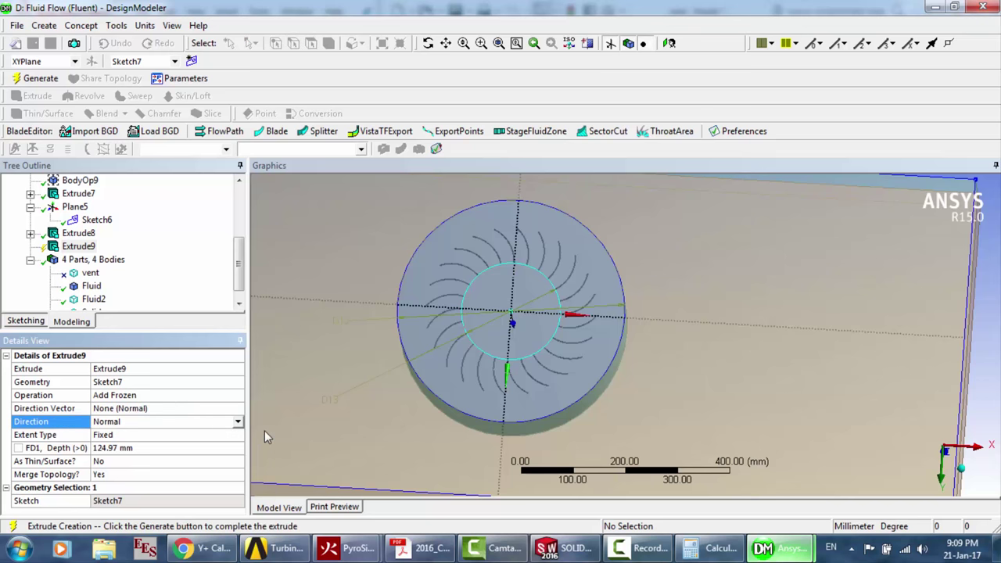
pyautogui.click(238, 421)
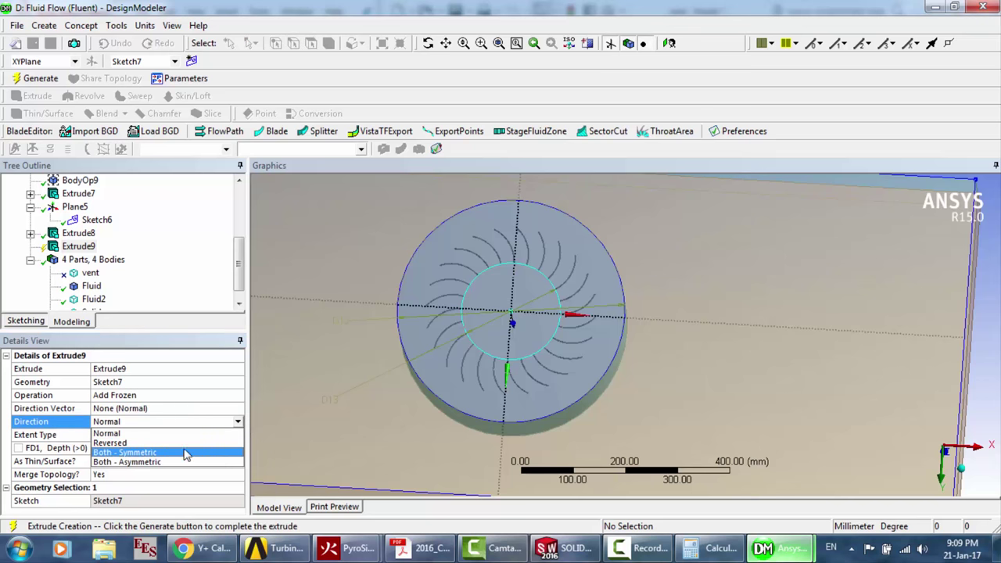
pyautogui.click(188, 444)
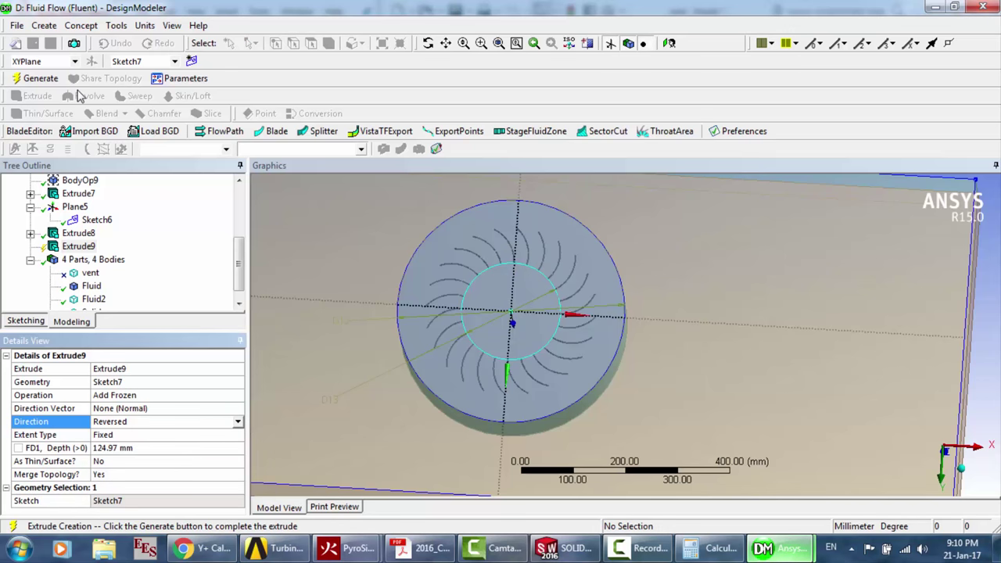
pyautogui.click(38, 80)
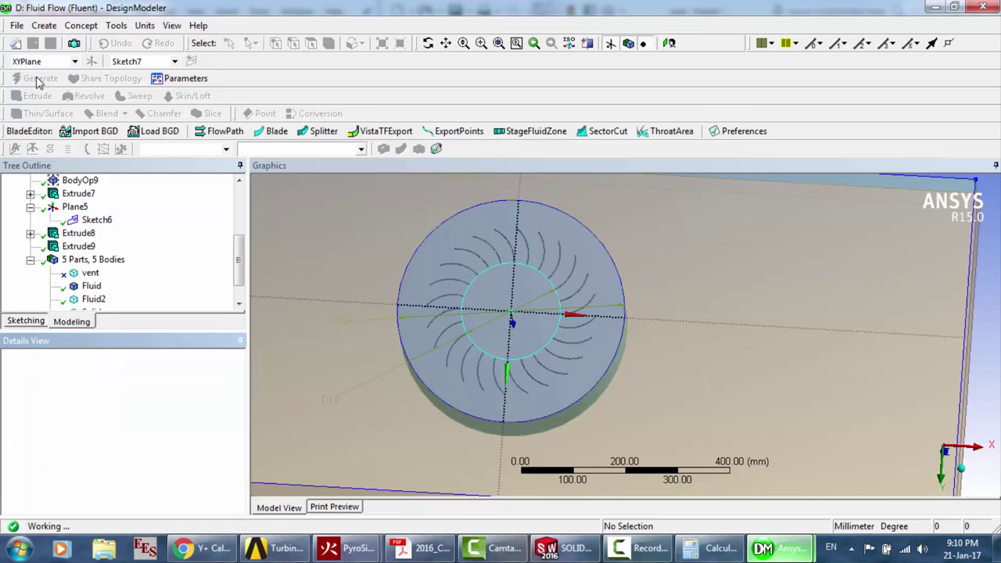
# Examine the generated geometry from the side and highlight Import1, Extrude5, Extrude7, Extrude8 and Extrude9 one after another
pyautogui.click(428, 43)
pyautogui.moveTo(575, 262); pyautogui.dragTo(581, 357)
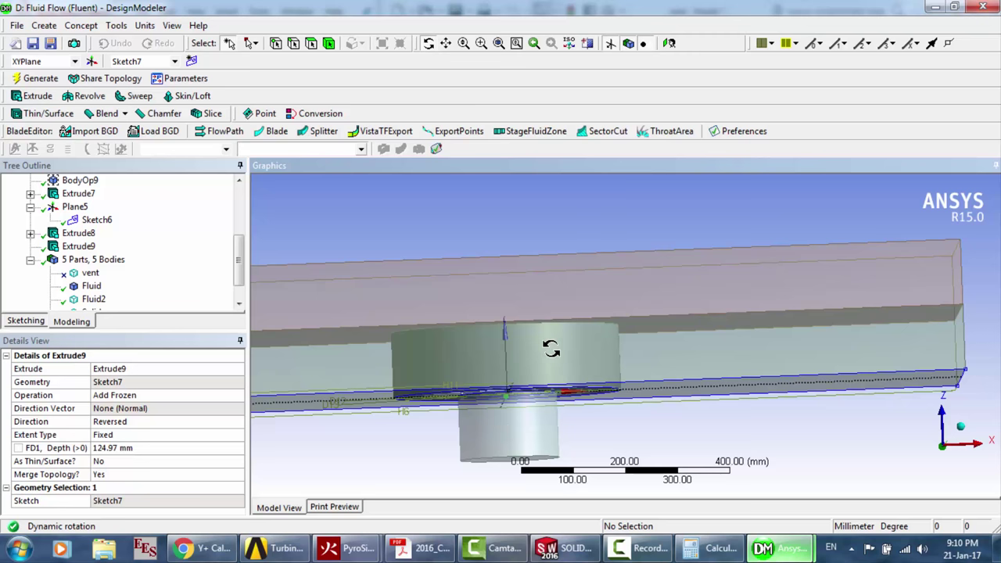
pyautogui.moveTo(621, 261); pyautogui.dragTo(674, 275)
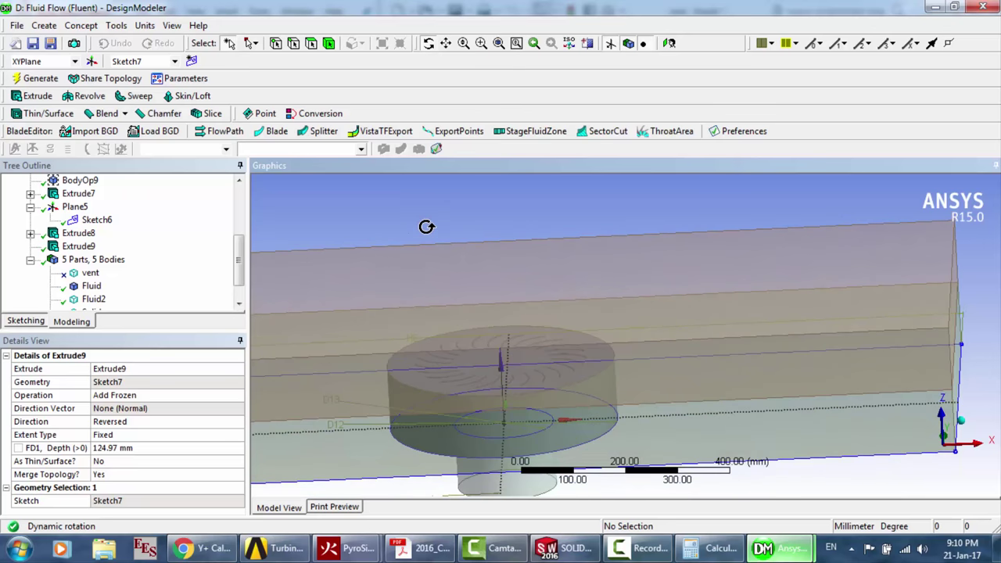
pyautogui.moveTo(426, 226); pyautogui.dragTo(427, 218)
pyautogui.click(157, 226)
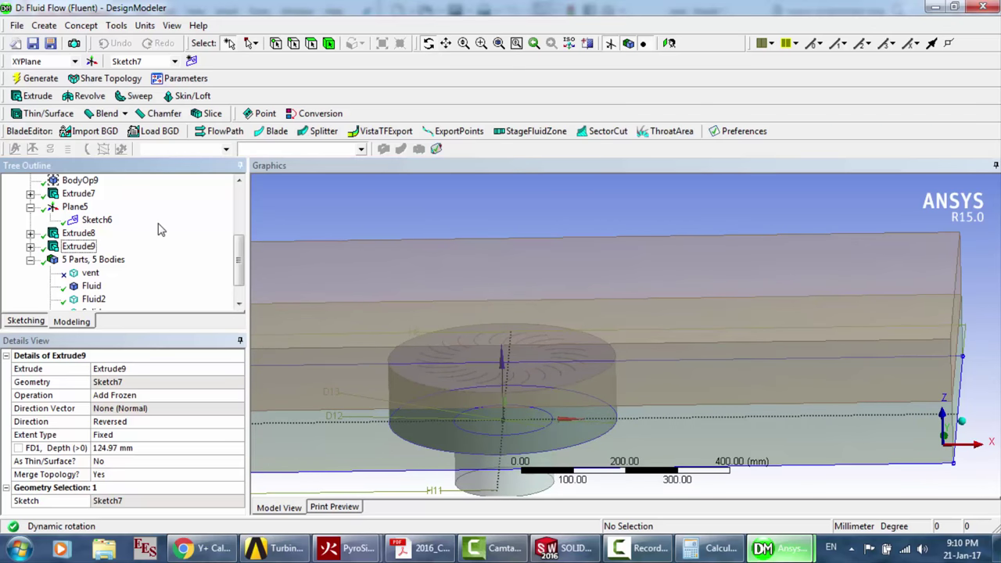
pyautogui.scroll(3, 157, 226)
pyautogui.click(78, 273)
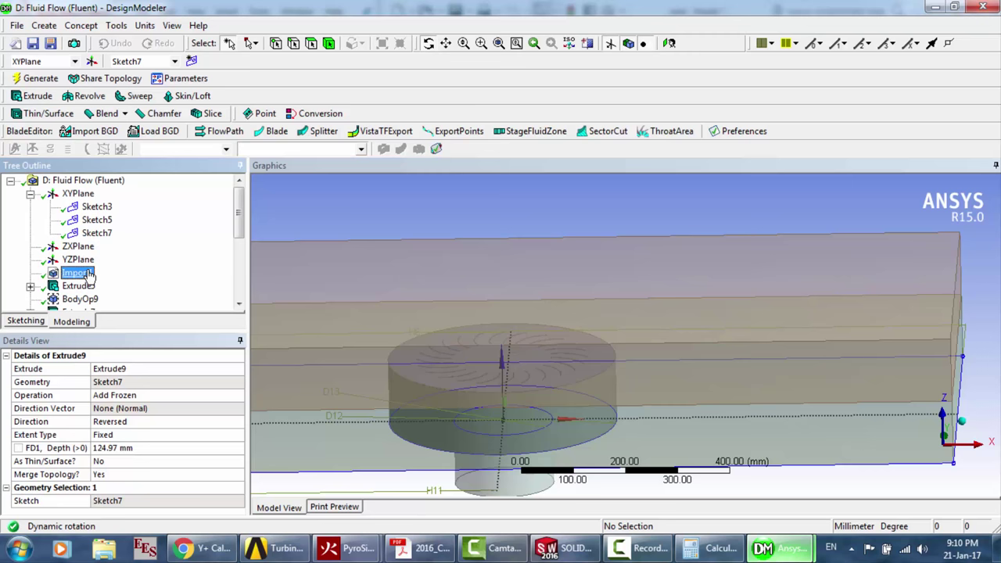
pyautogui.scroll(-1, 177, 263)
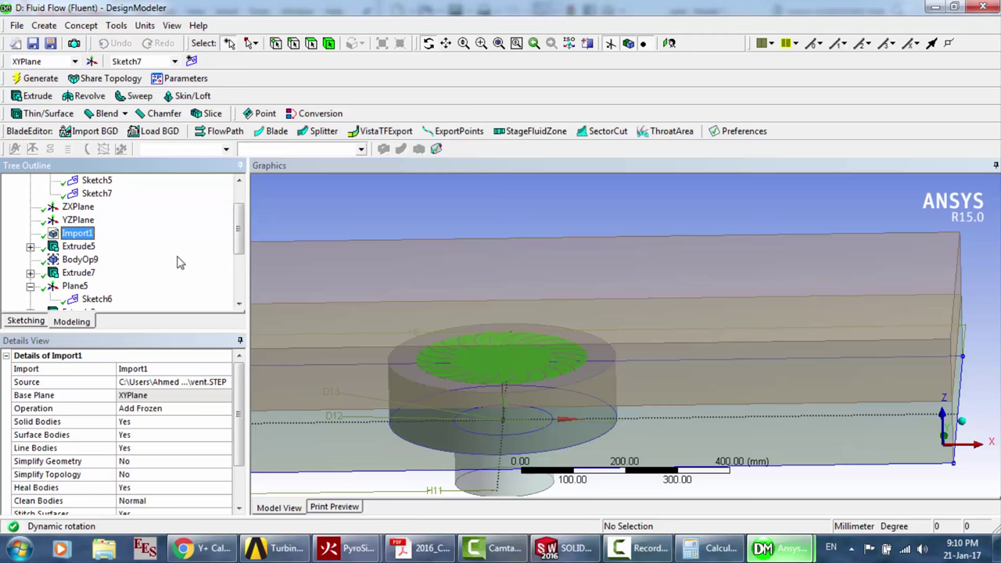
pyautogui.click(82, 247)
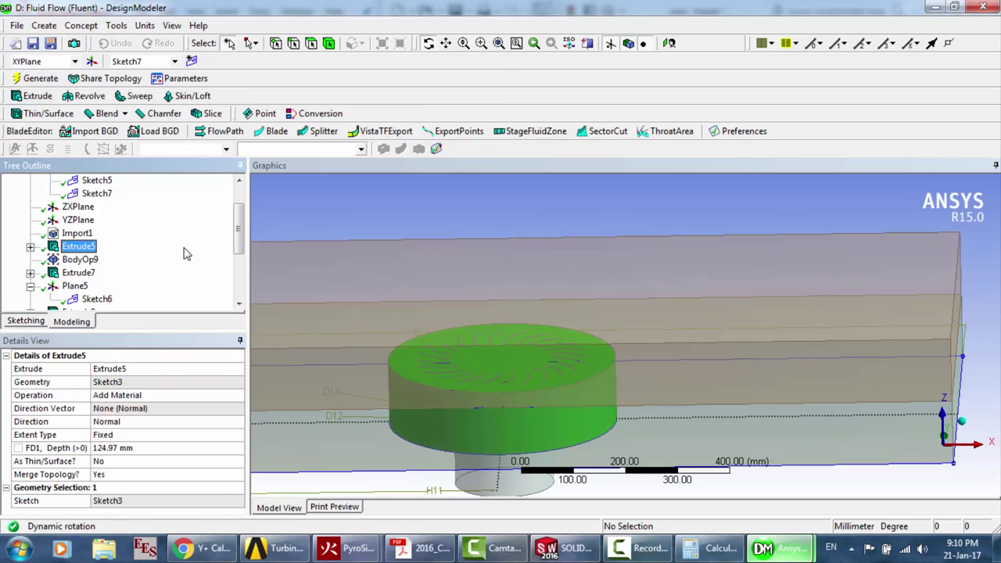
pyautogui.scroll(-1, 187, 253)
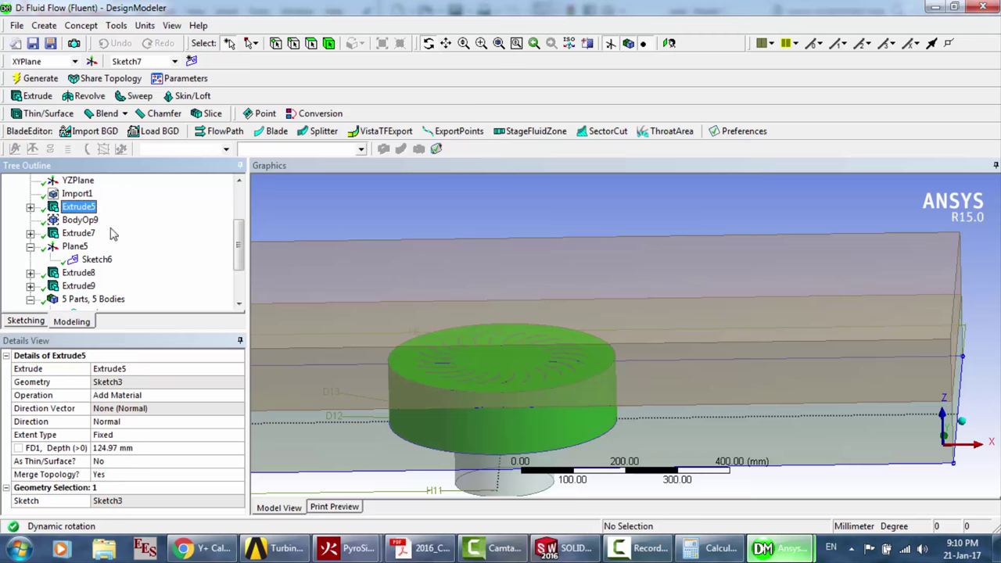
pyautogui.click(80, 233)
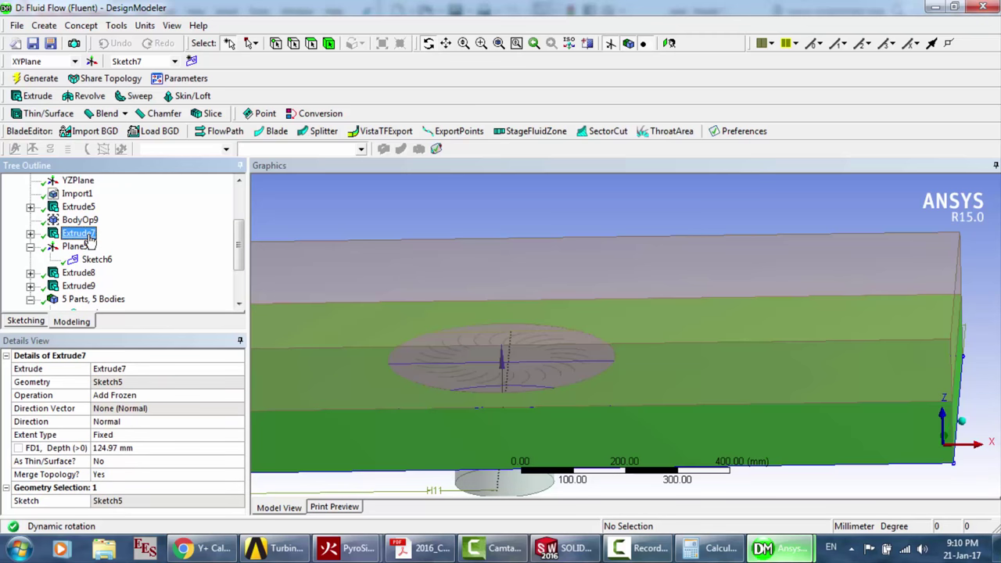
pyautogui.click(88, 273)
pyautogui.click(81, 287)
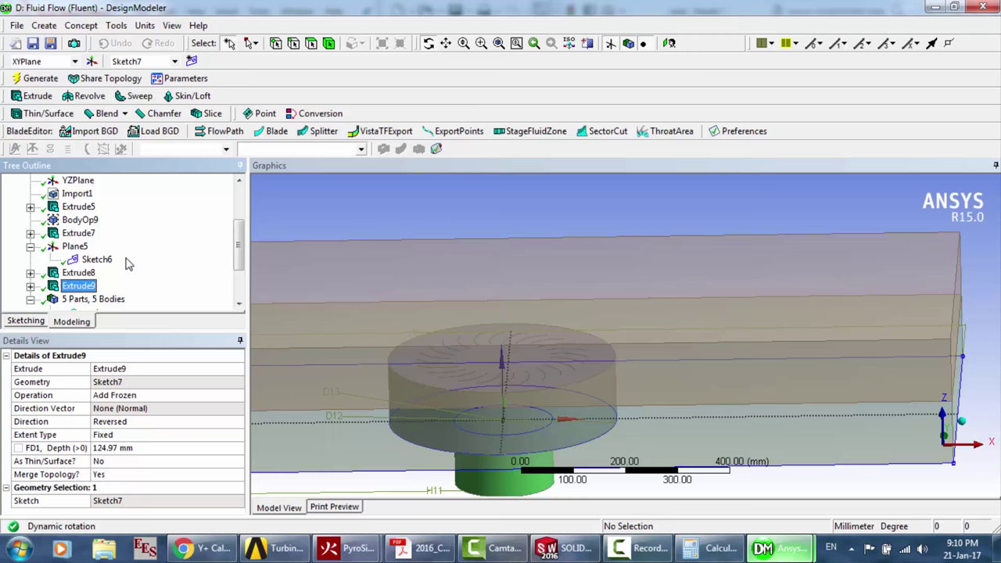
pyautogui.moveTo(603, 268); pyautogui.dragTo(591, 279)
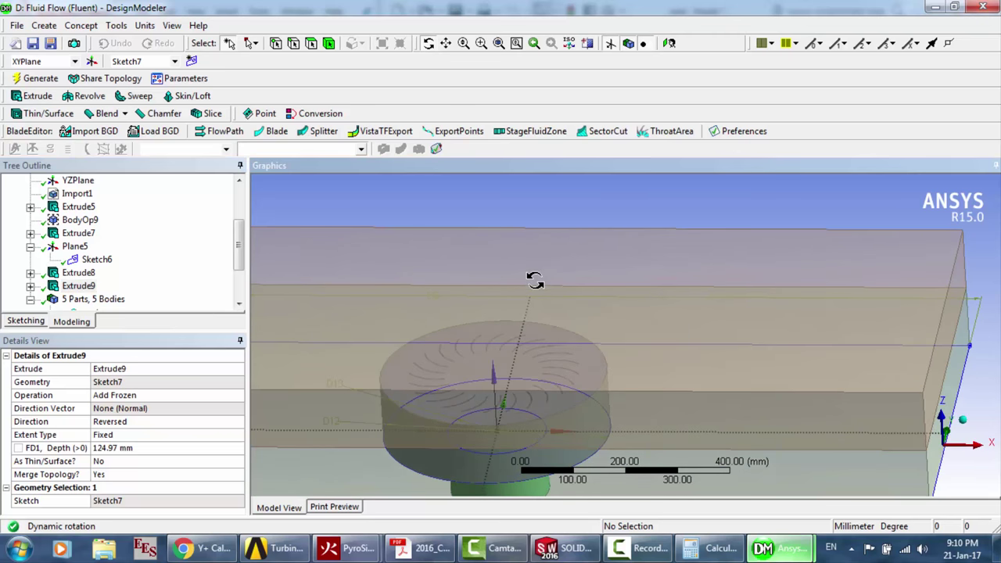
# Close the D: Fluid Flow (Fluent) DesignModeler window
pyautogui.click(979, 7)
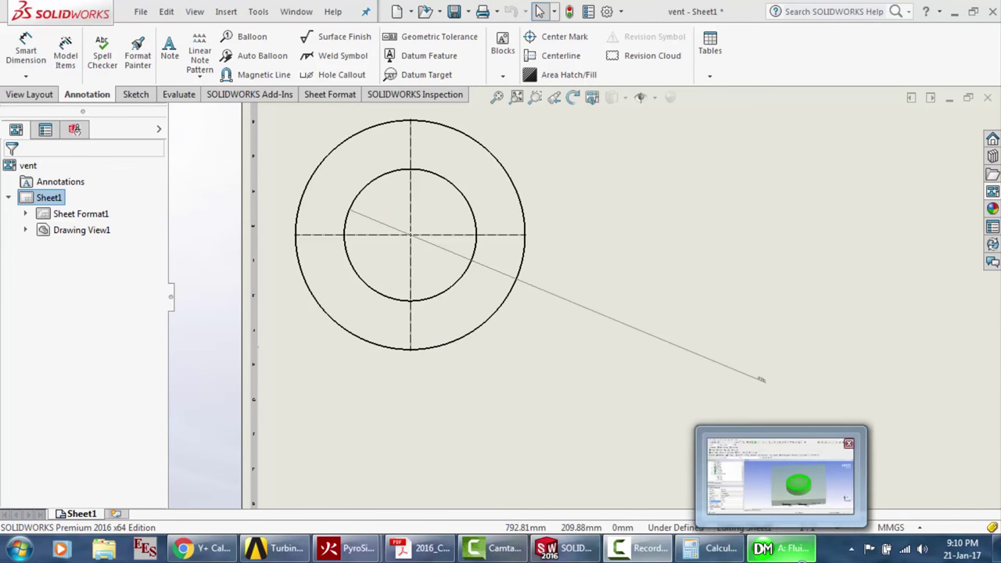
pyautogui.moveTo(508, 549)
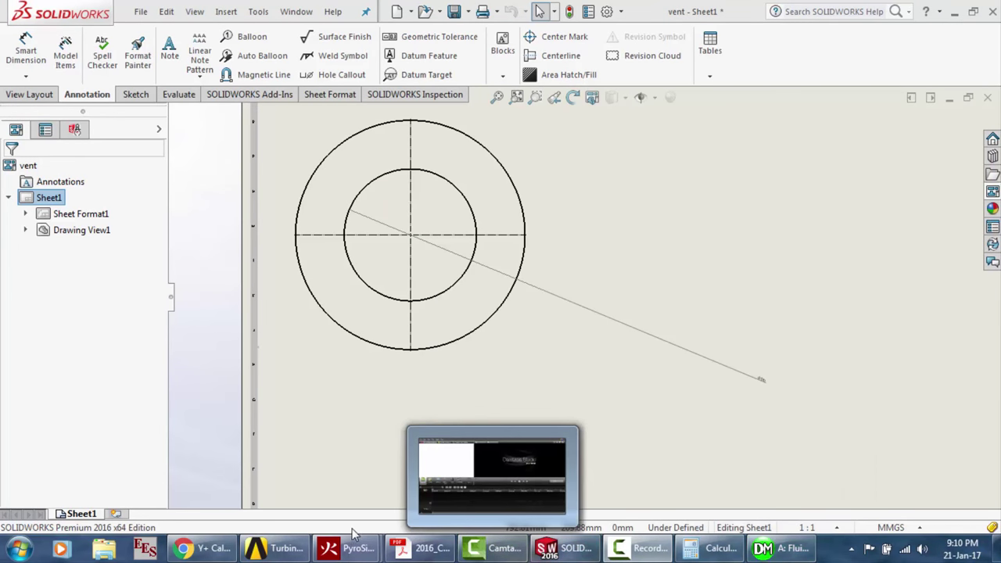
# Close the A: Fluid Flow (Fluent) DesignModeler window and open the Mesh cell of system D in the Turbine ventilator project
pyautogui.click(781, 514)
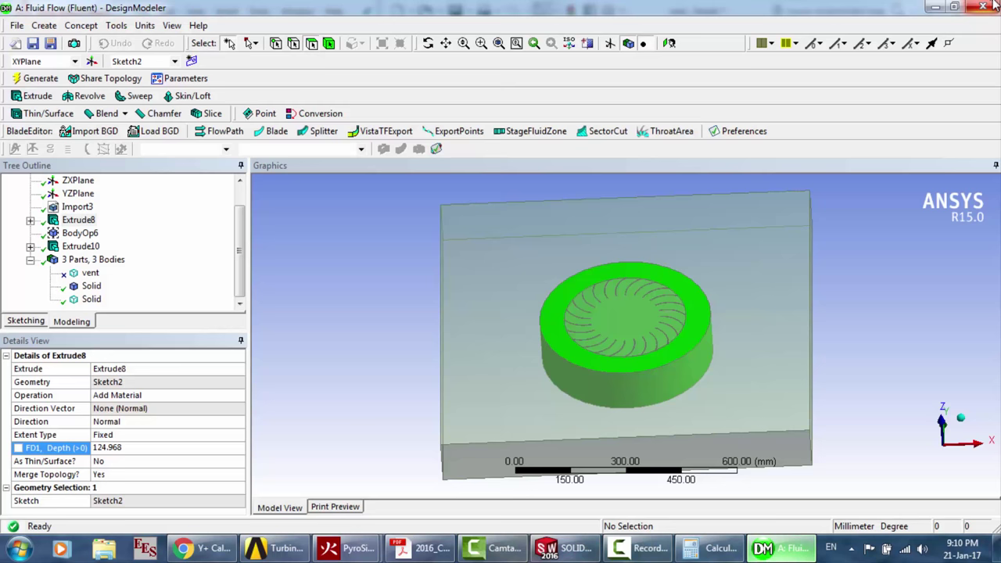
pyautogui.press('Delete')
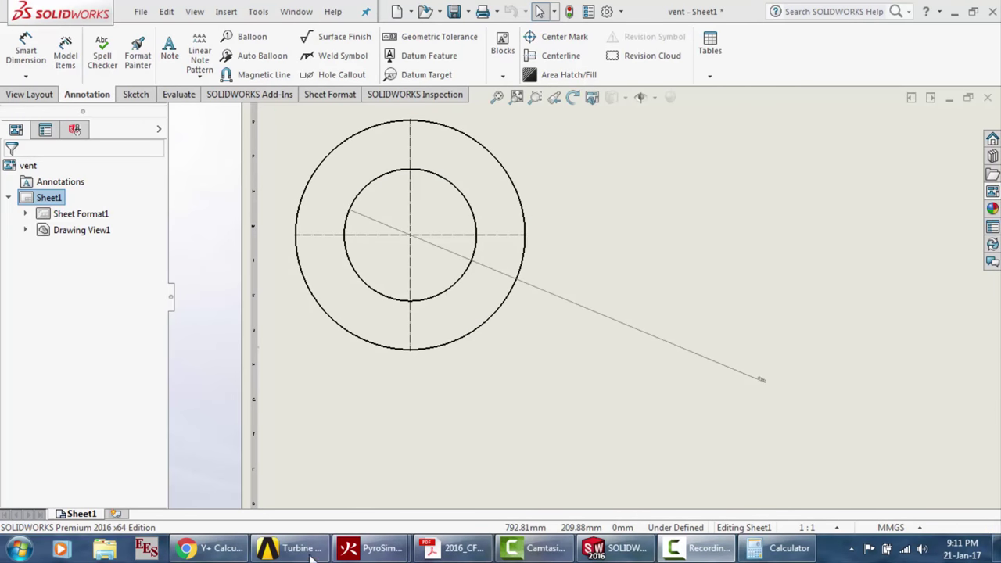
pyautogui.click(290, 547)
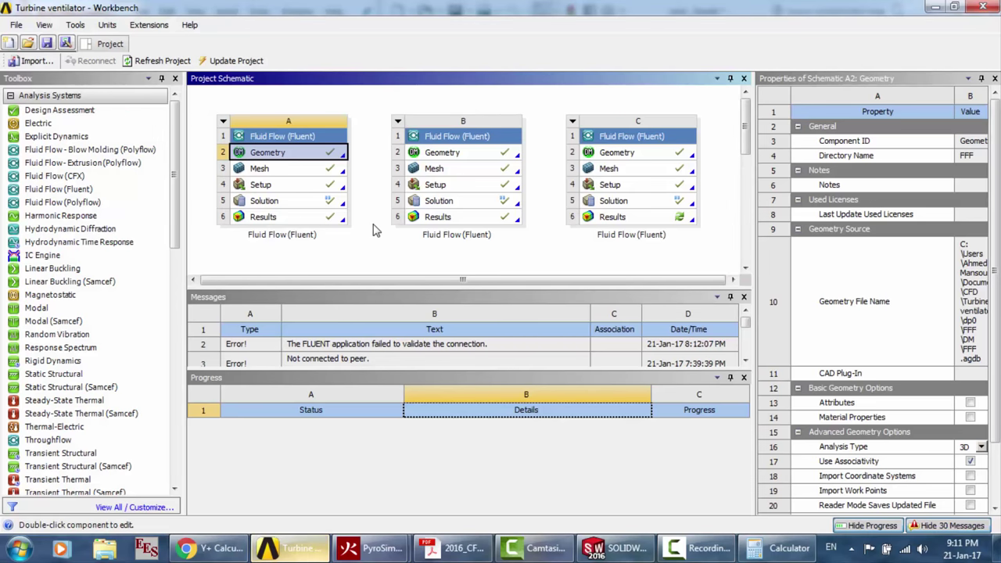
pyautogui.moveTo(746, 139); pyautogui.dragTo(696, 185)
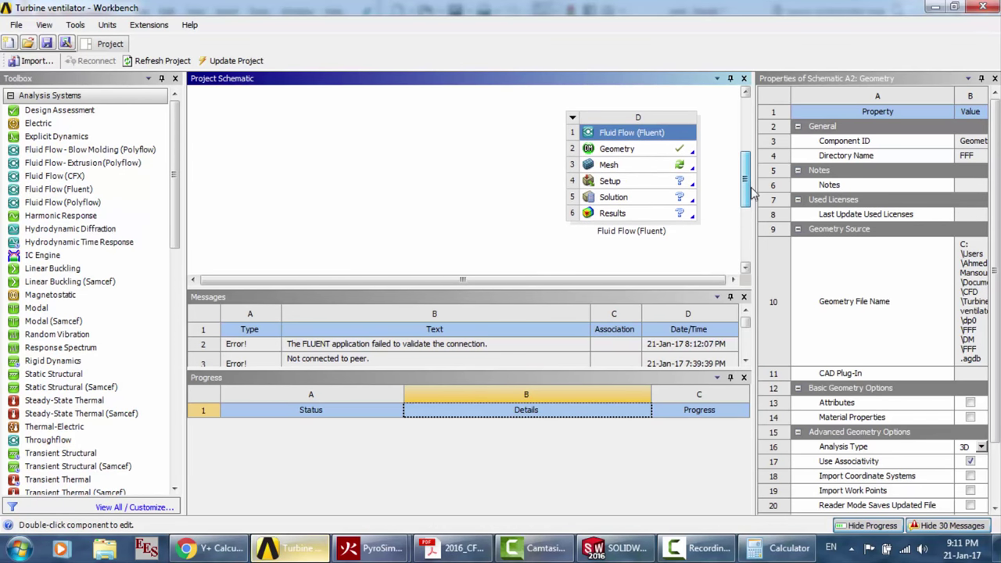
pyautogui.doubleClick(677, 172)
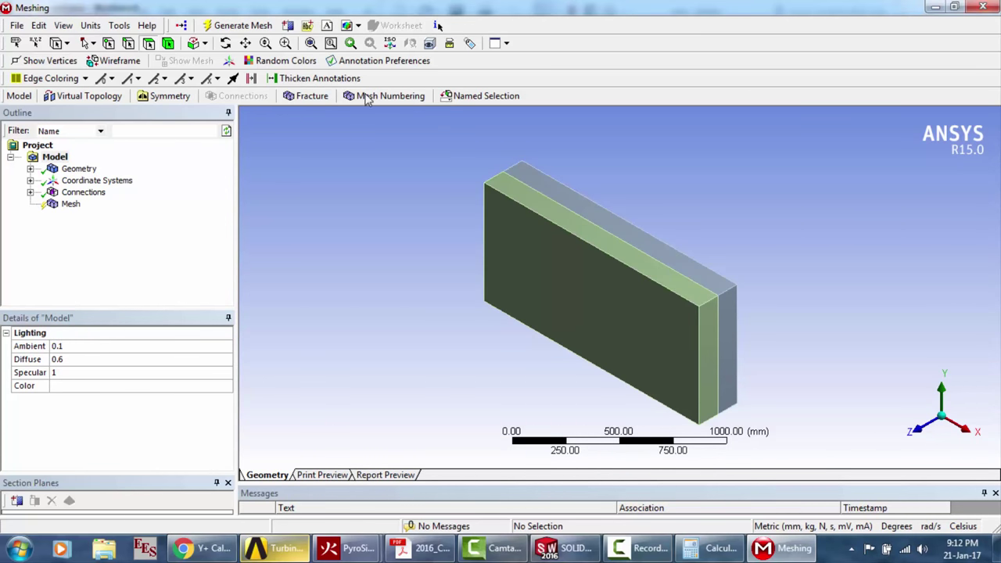
# Try to generate the mesh of the flow model with the default settings
pyautogui.click(226, 44)
pyautogui.moveTo(580, 309); pyautogui.dragTo(447, 210)
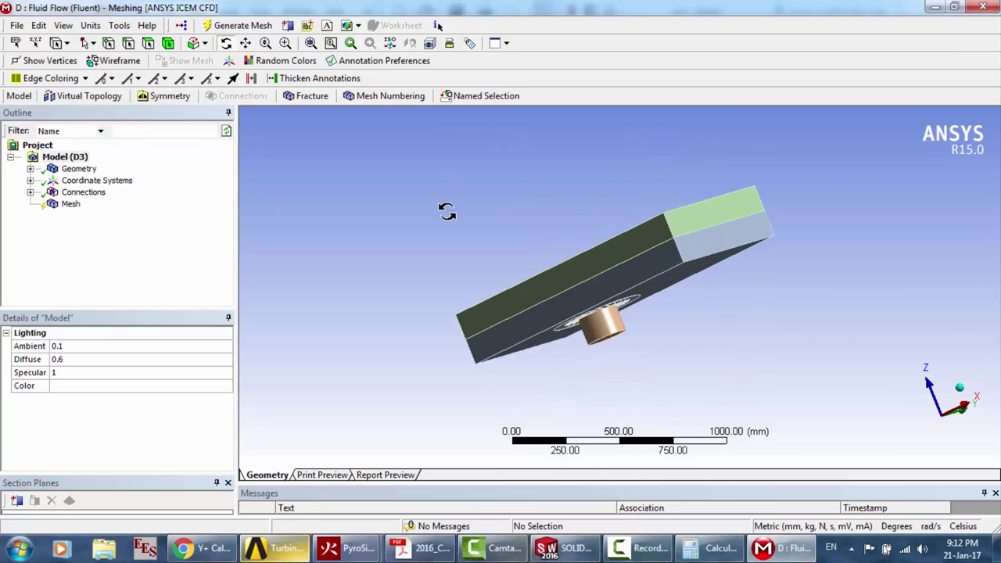
pyautogui.click(226, 26)
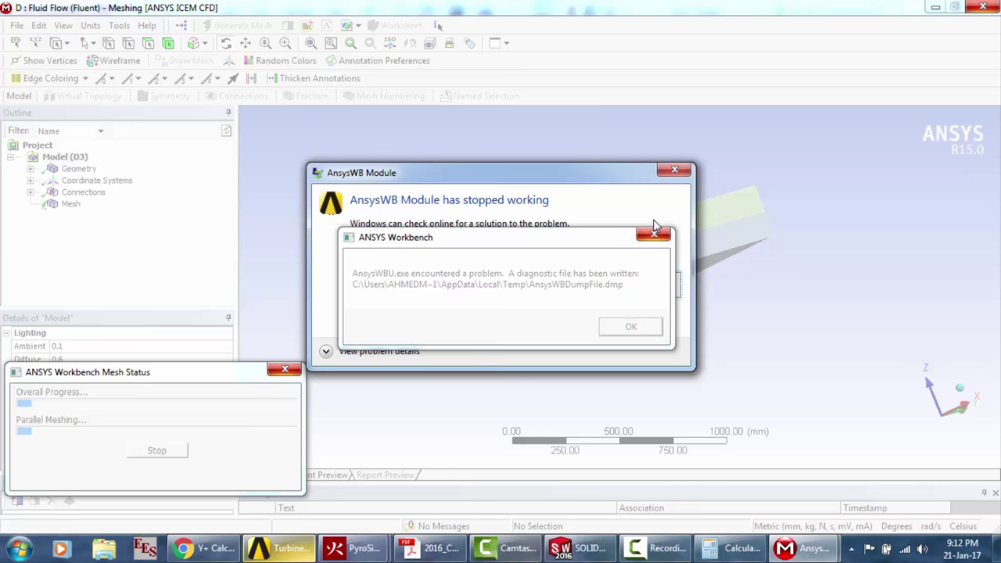
pyautogui.click(654, 228)
pyautogui.click(494, 289)
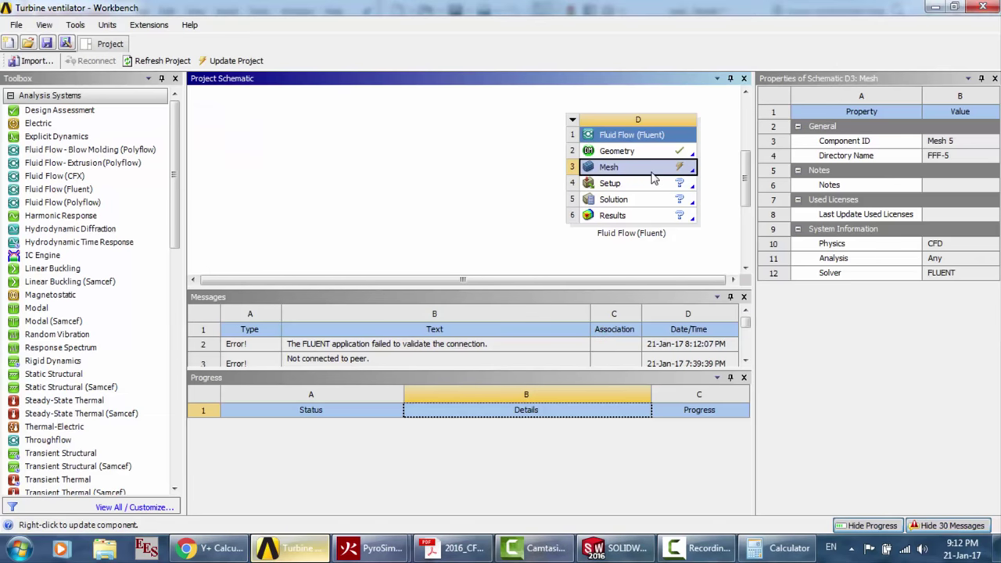
# Clear the mesh data of system D in the project schematic and reopen its Mesh cell
pyautogui.rightClick(654, 176)
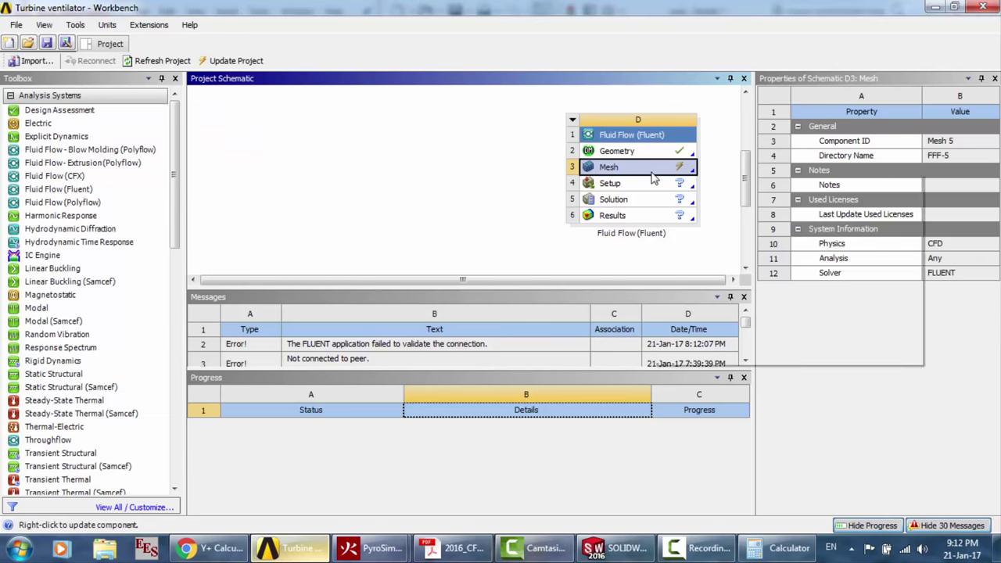
pyautogui.click(688, 286)
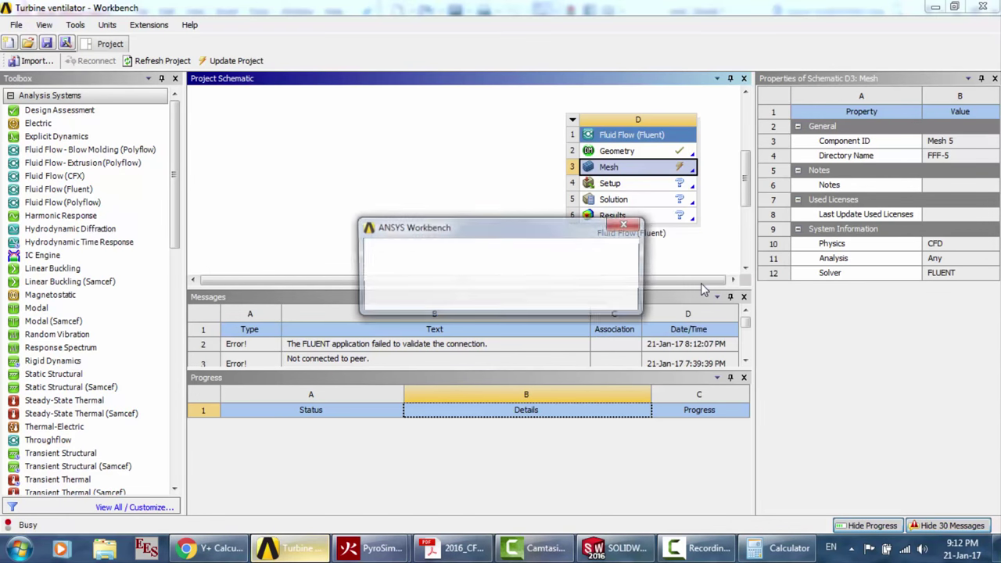
pyautogui.press('Return')
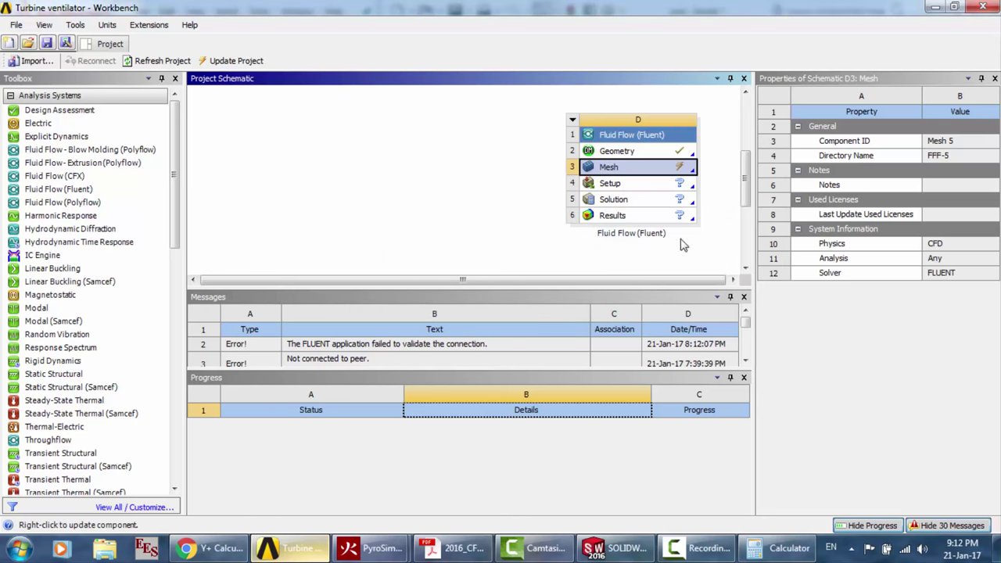
pyautogui.doubleClick(642, 167)
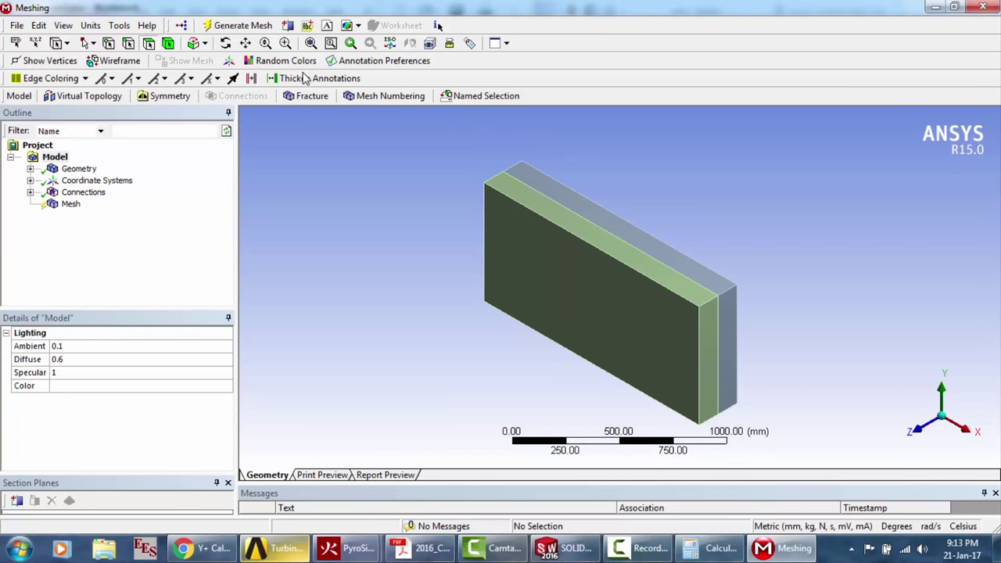
# Generate the mesh with the default settings and display it on the model, including the vent cylinder's side
pyautogui.click(221, 29)
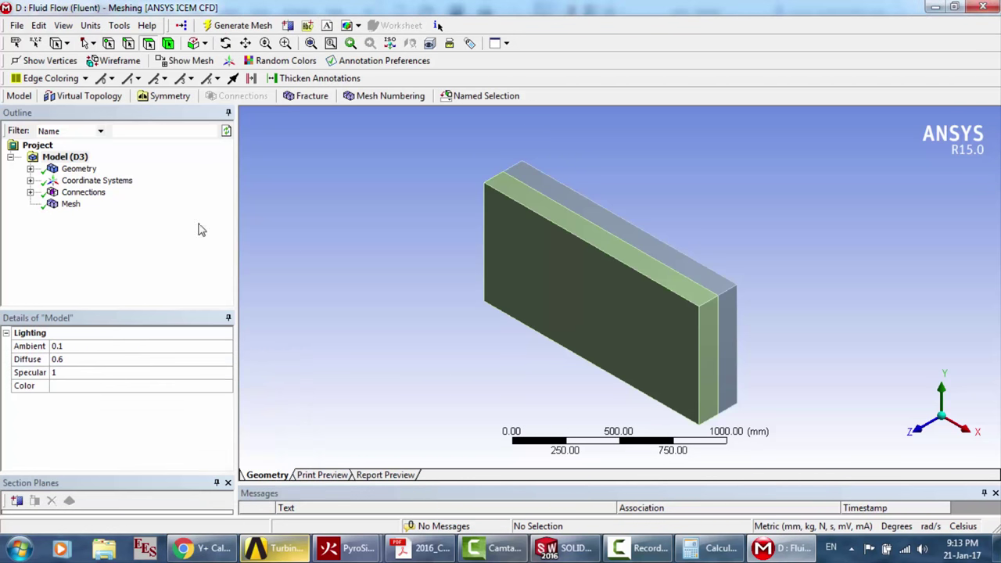
pyautogui.click(74, 205)
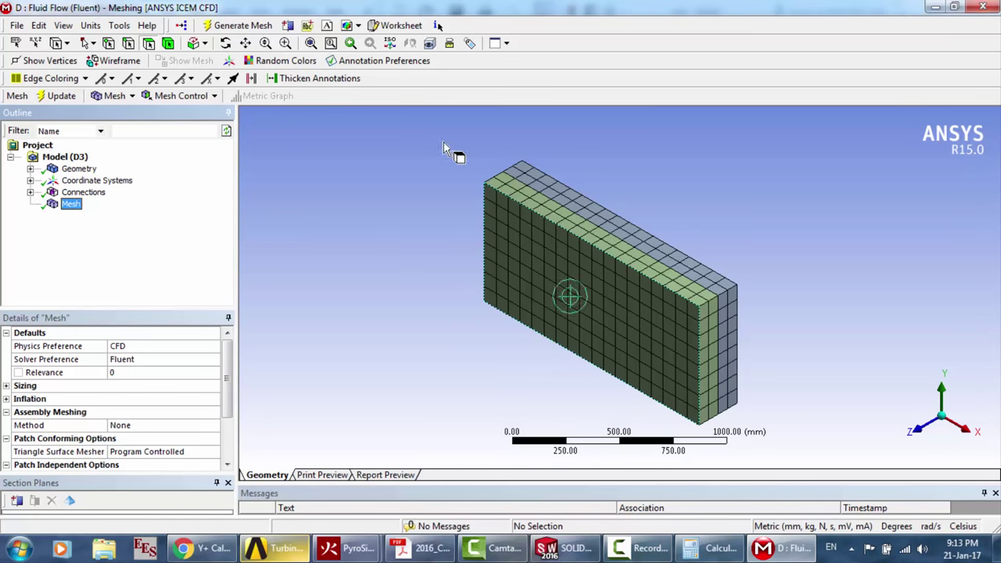
pyautogui.click(225, 43)
pyautogui.moveTo(633, 300); pyautogui.dragTo(564, 194)
# Set the mesh statistics' Mesh Metric to Skewness and review its minimum, maximum and average values
pyautogui.click(6, 386)
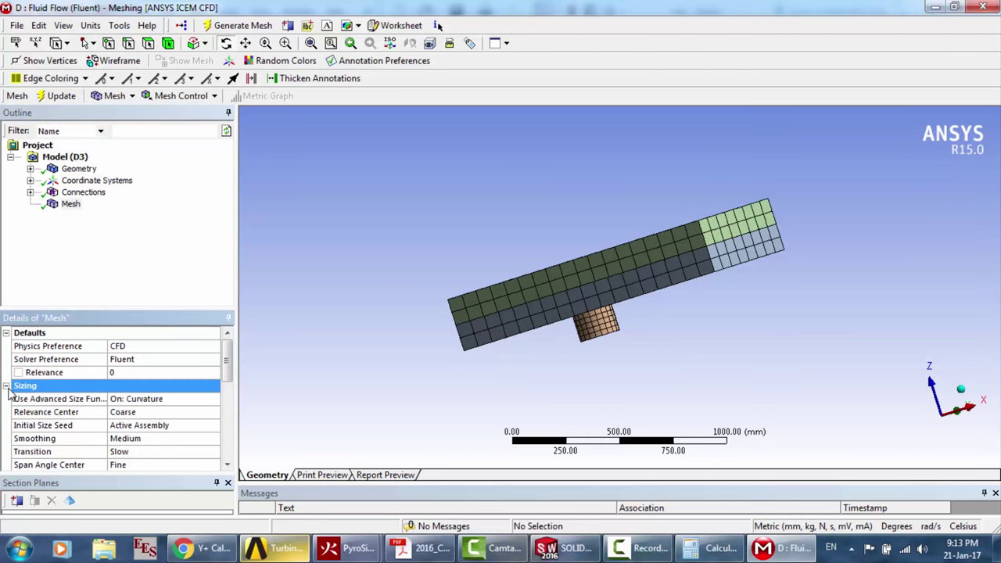
pyautogui.scroll(-6, 227, 447)
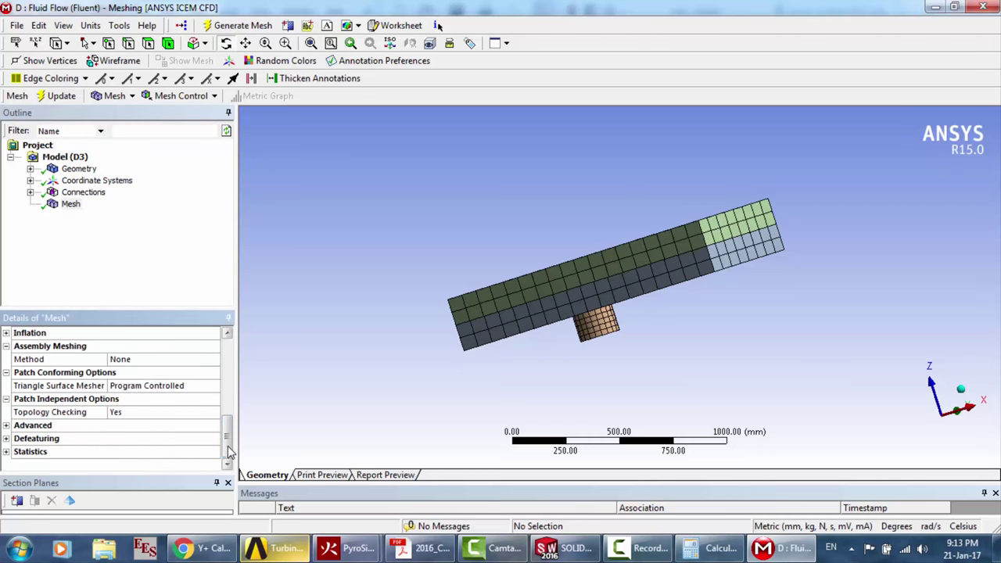
pyautogui.click(6, 452)
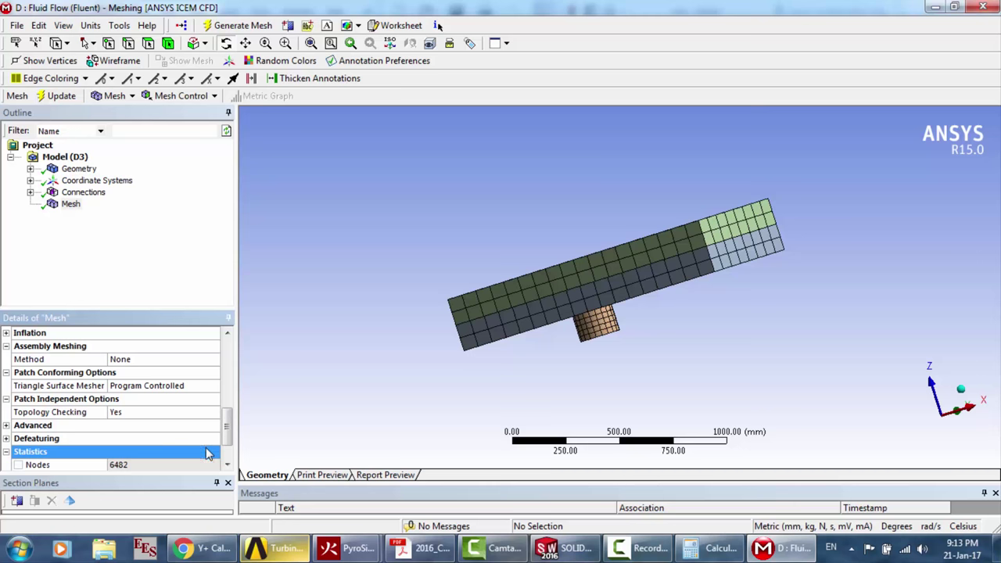
pyautogui.click(226, 465)
pyautogui.click(197, 466)
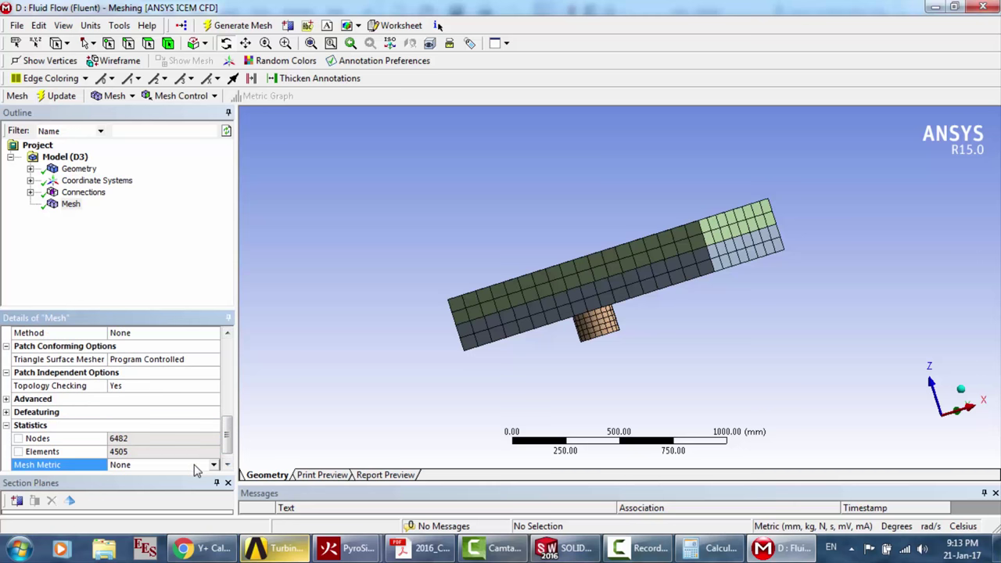
pyautogui.click(223, 465)
pyautogui.click(213, 457)
pyautogui.click(213, 453)
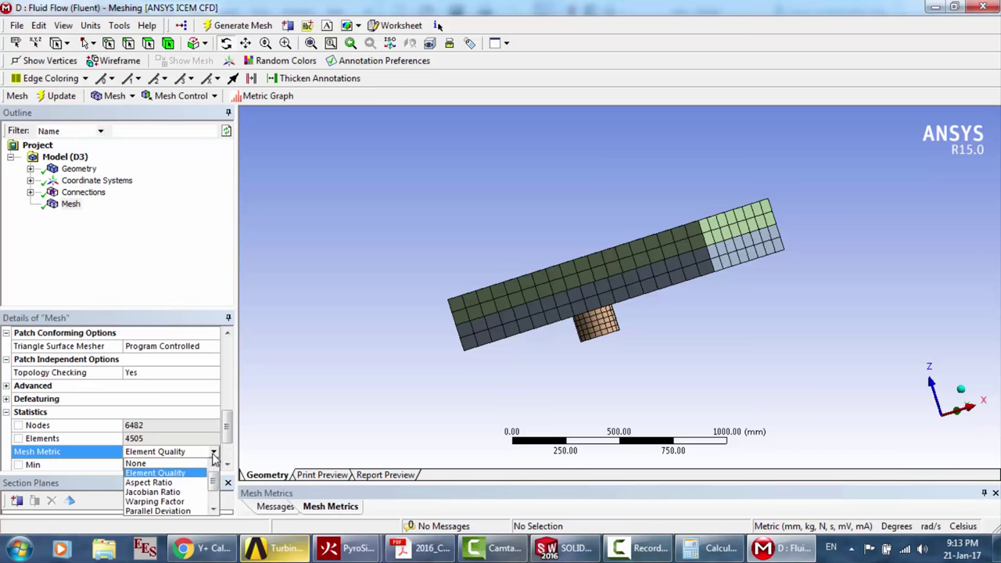
pyautogui.scroll(-2, 215, 504)
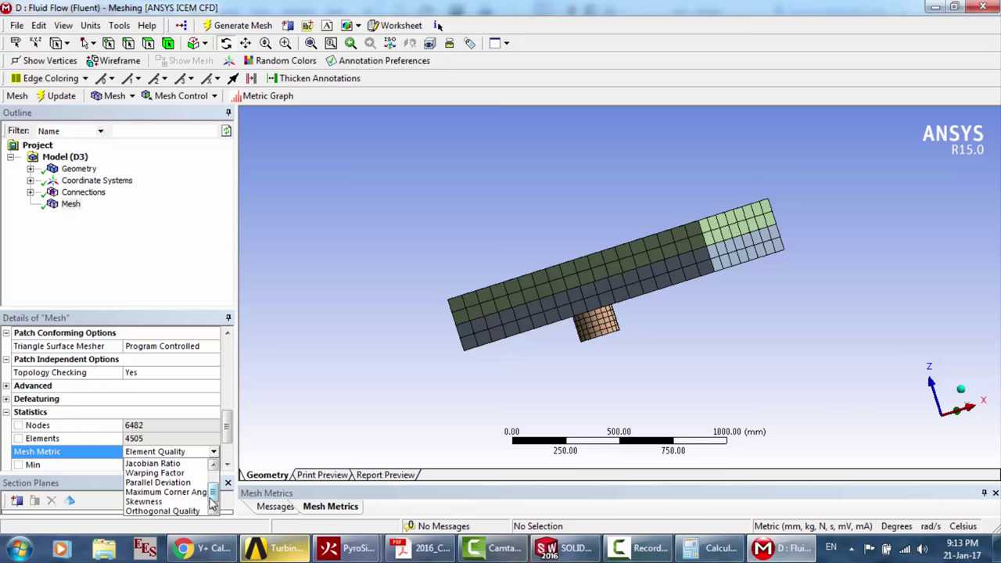
pyautogui.click(164, 502)
pyautogui.click(227, 464)
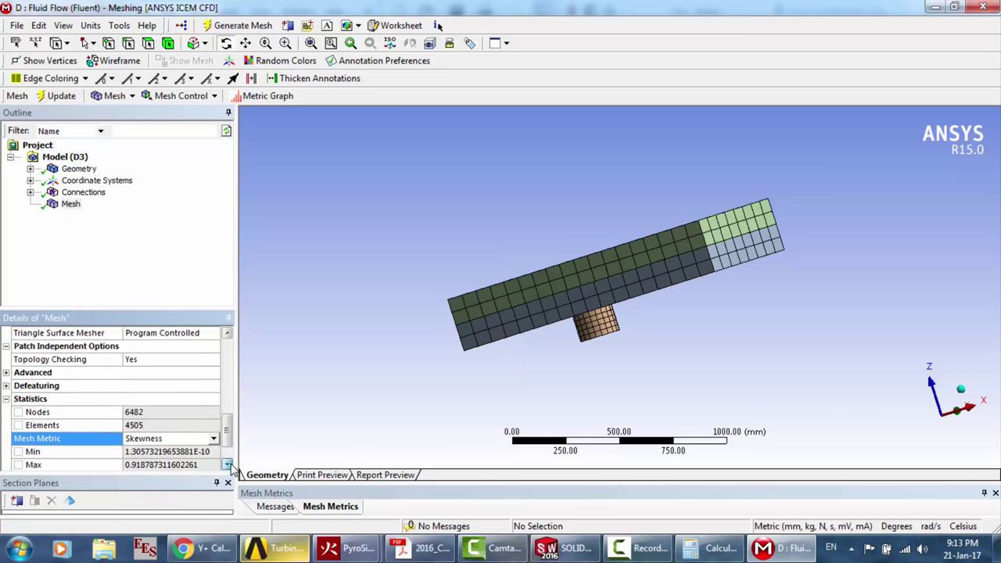
pyautogui.click(227, 464)
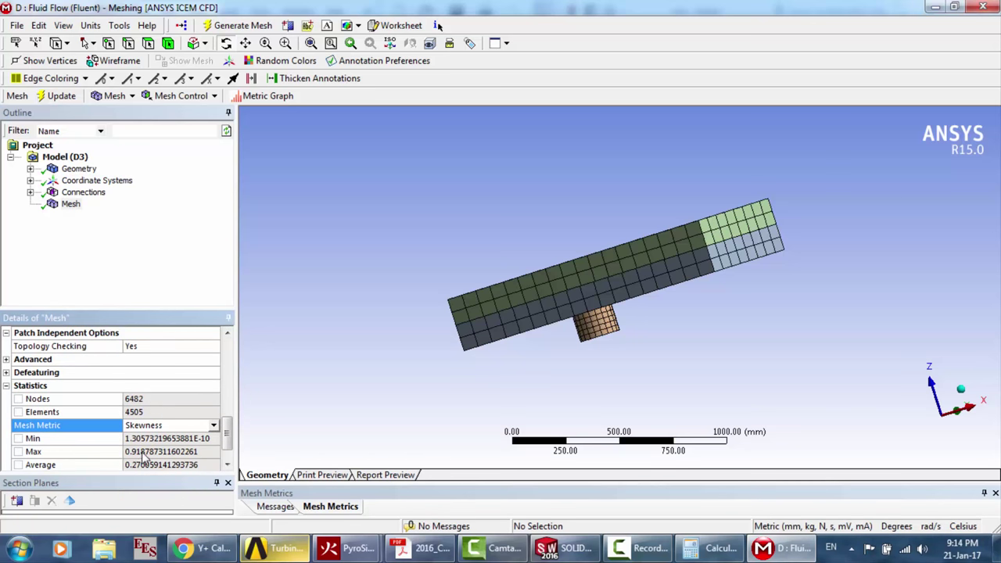
# Set the mesh's Relevance Center to Fine and Smoothing to High, and update the mesh
pyautogui.click(227, 379)
pyautogui.click(227, 358)
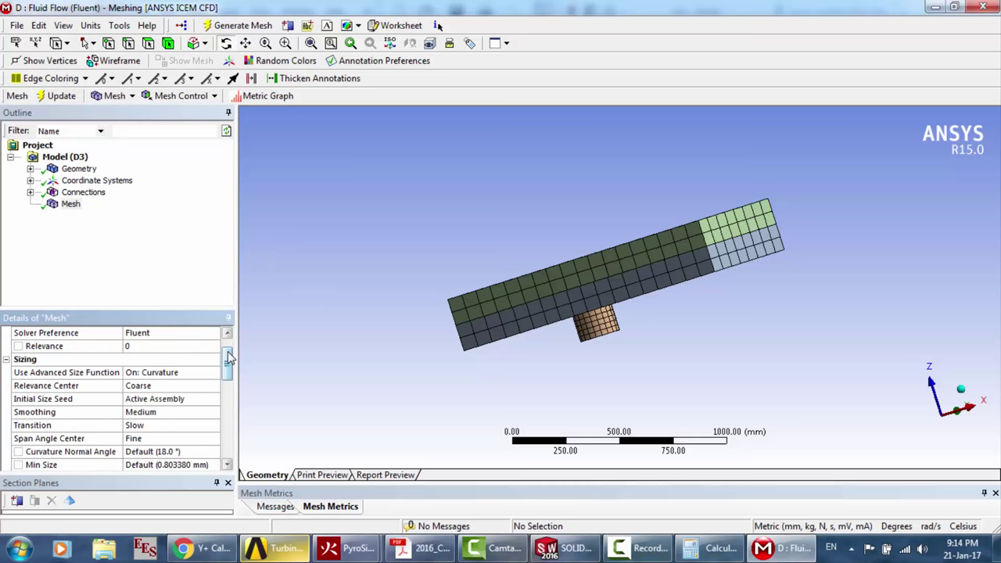
pyautogui.doubleClick(161, 388)
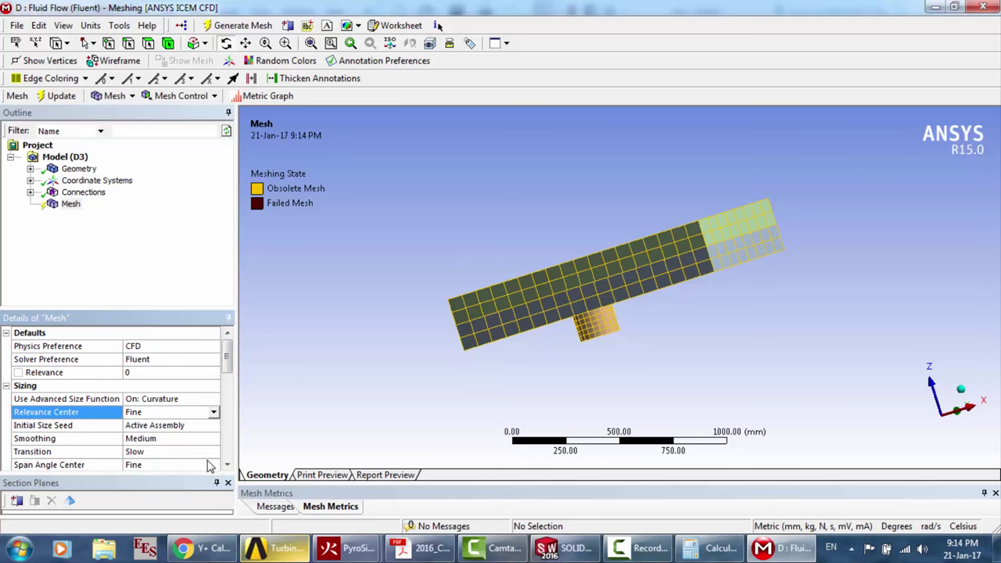
pyautogui.doubleClick(160, 442)
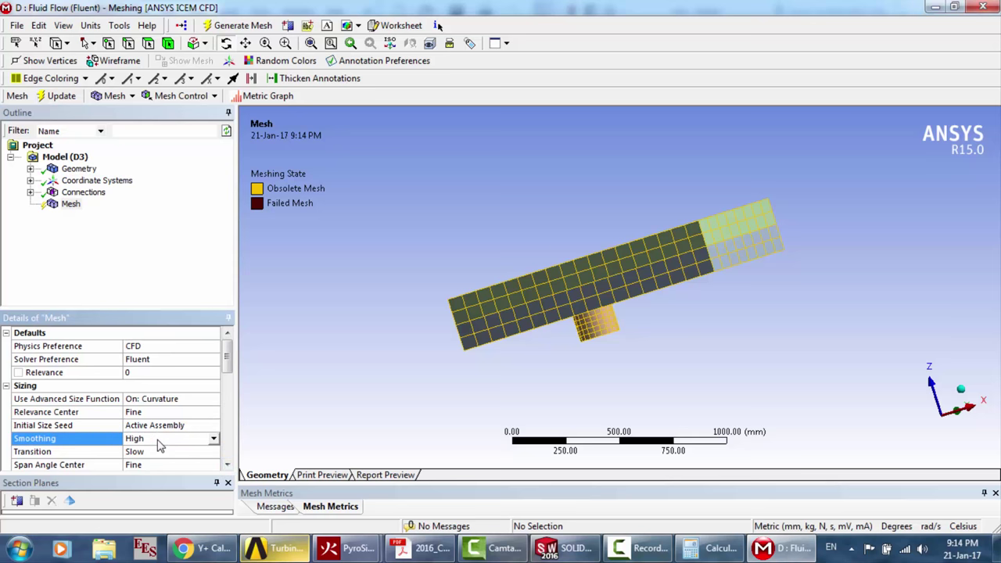
pyautogui.click(72, 98)
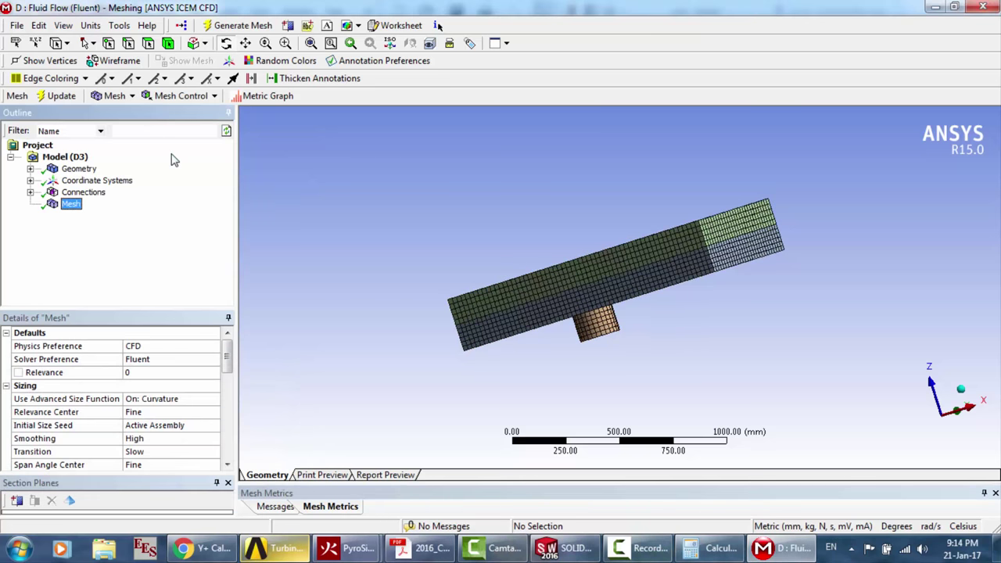
# Check the refined mesh's skewness statistics and the status of system D in the Workbench project
pyautogui.click(227, 416)
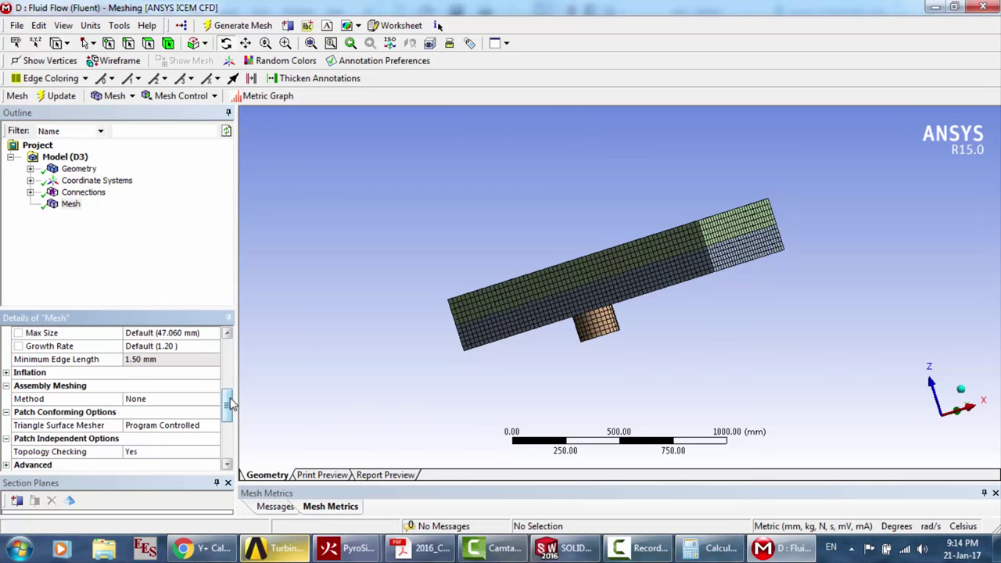
pyautogui.moveTo(228, 413); pyautogui.dragTo(228, 443)
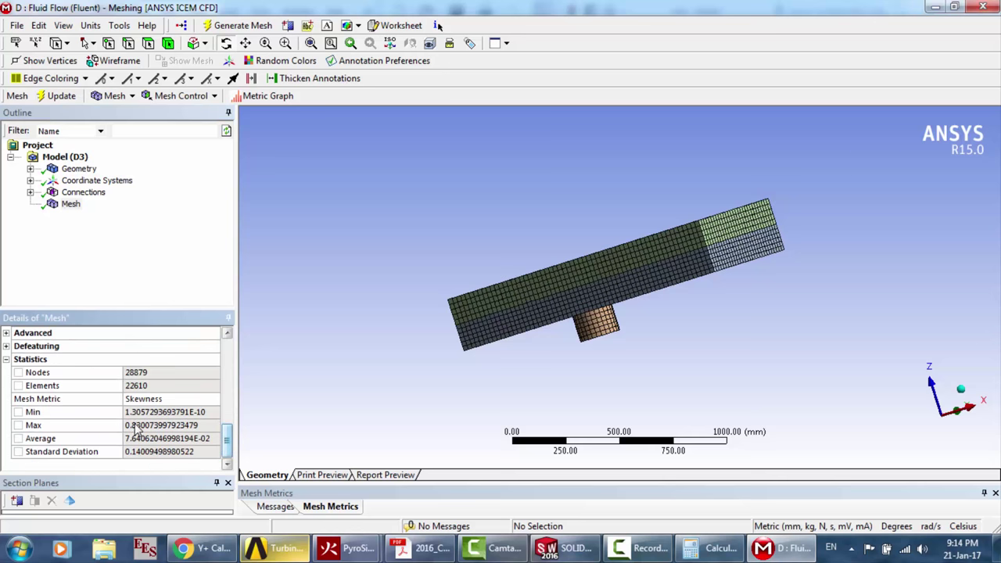
pyautogui.click(256, 549)
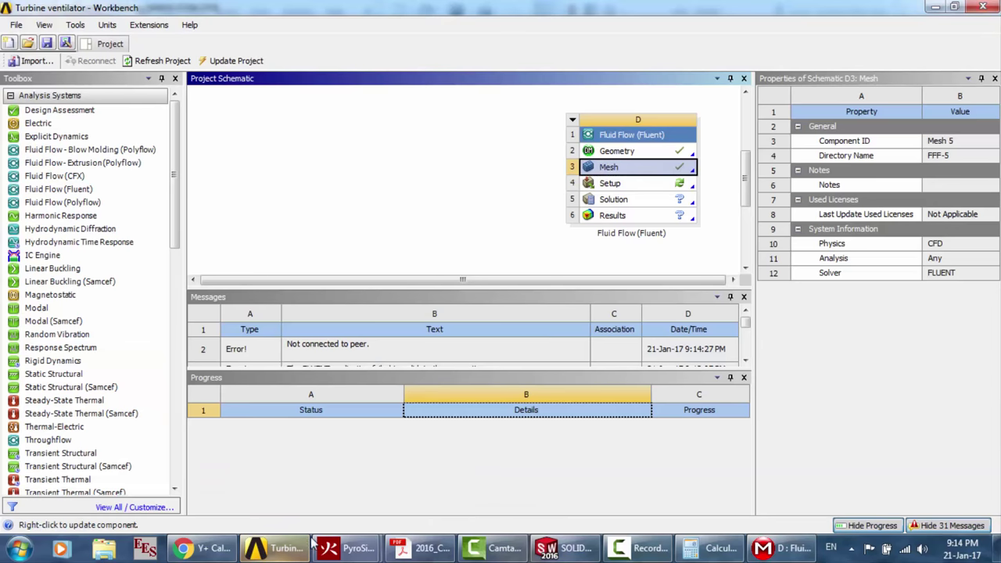
pyautogui.click(774, 549)
# Isolate the two stacked box bodies in the meshed model by hiding all other bodies
pyautogui.moveTo(647, 308); pyautogui.dragTo(580, 200)
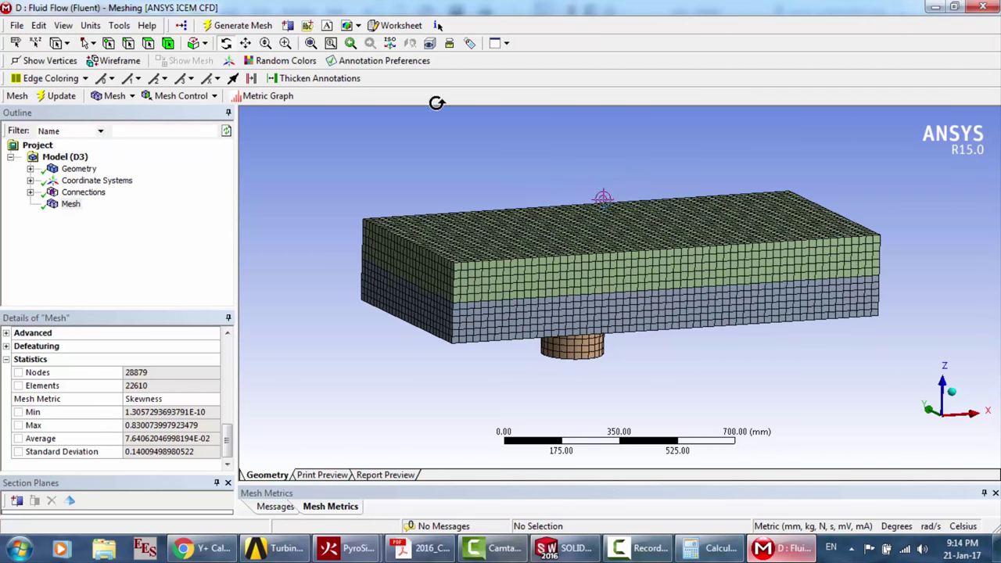
pyautogui.click(168, 43)
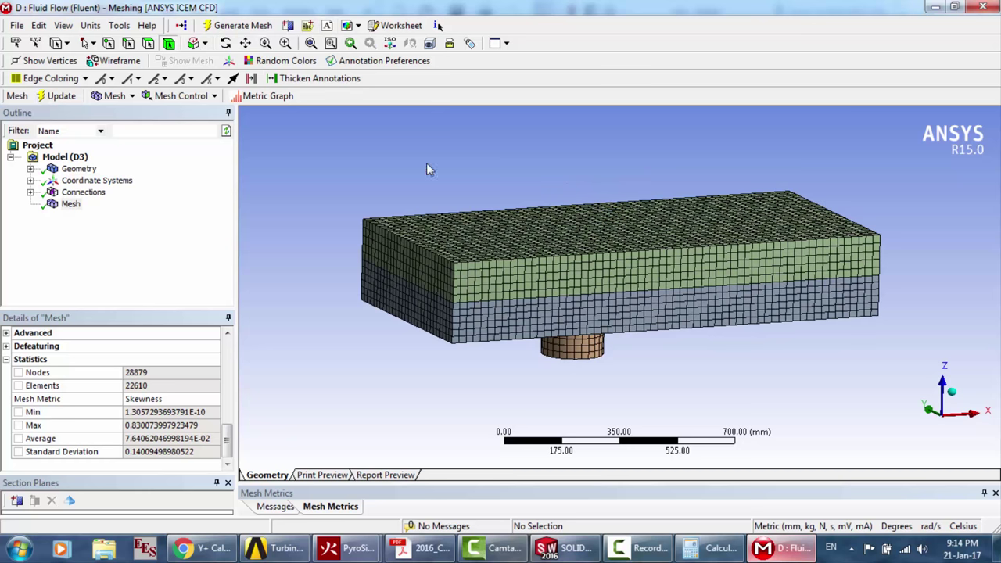
pyautogui.click(504, 275)
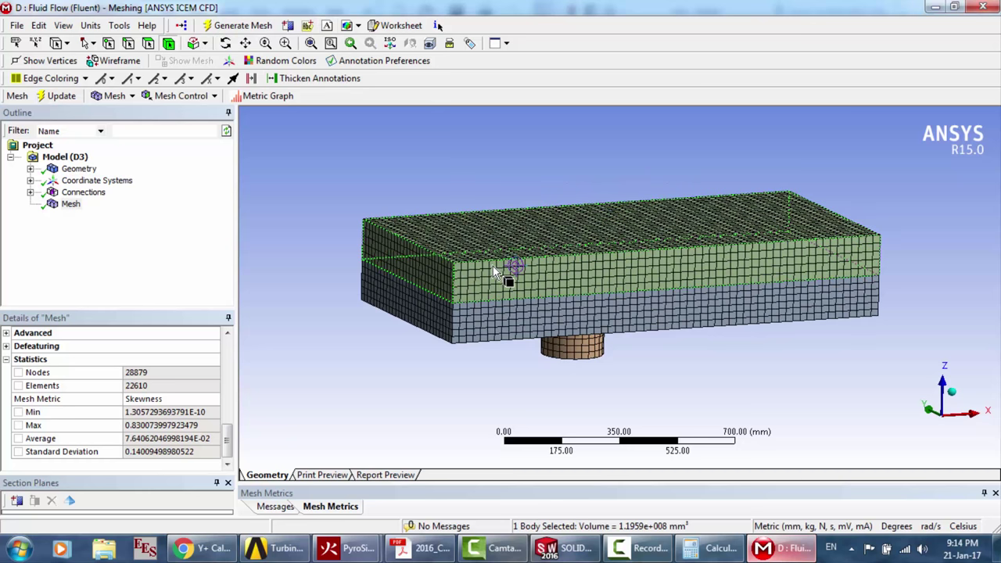
pyautogui.keyDown('ctrl'); pyautogui.click(503, 311); pyautogui.keyUp('ctrl')
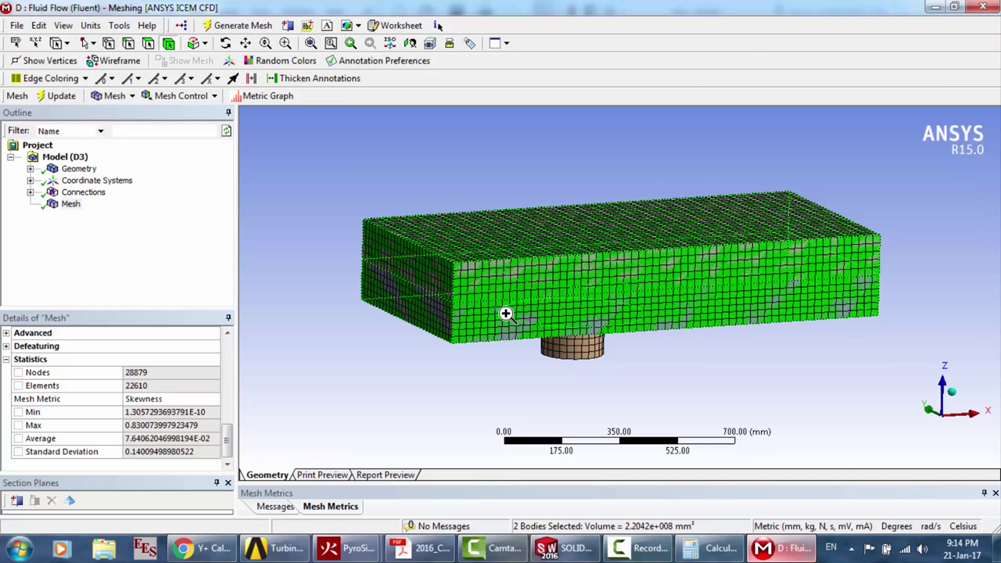
pyautogui.rightClick(505, 315)
pyautogui.click(540, 322)
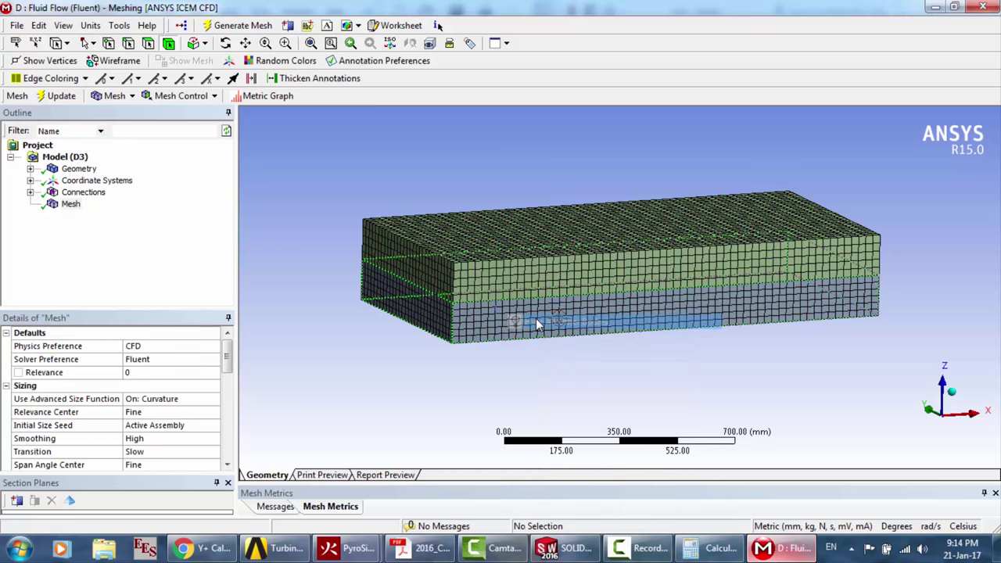
pyautogui.click(168, 43)
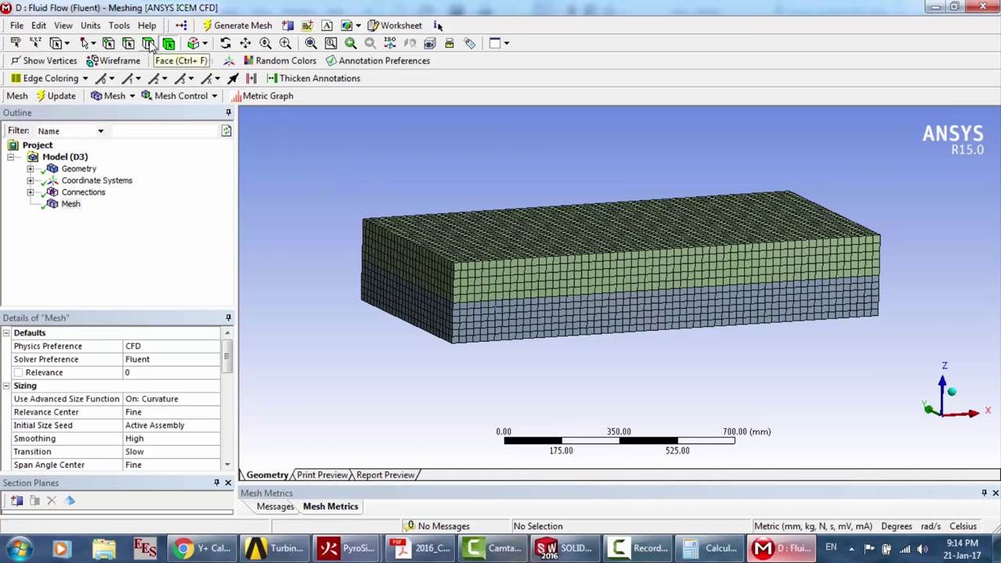
# Create a named selection called Inlet1 from the two stacked end faces of the box bodies at the negative X side
pyautogui.click(413, 282)
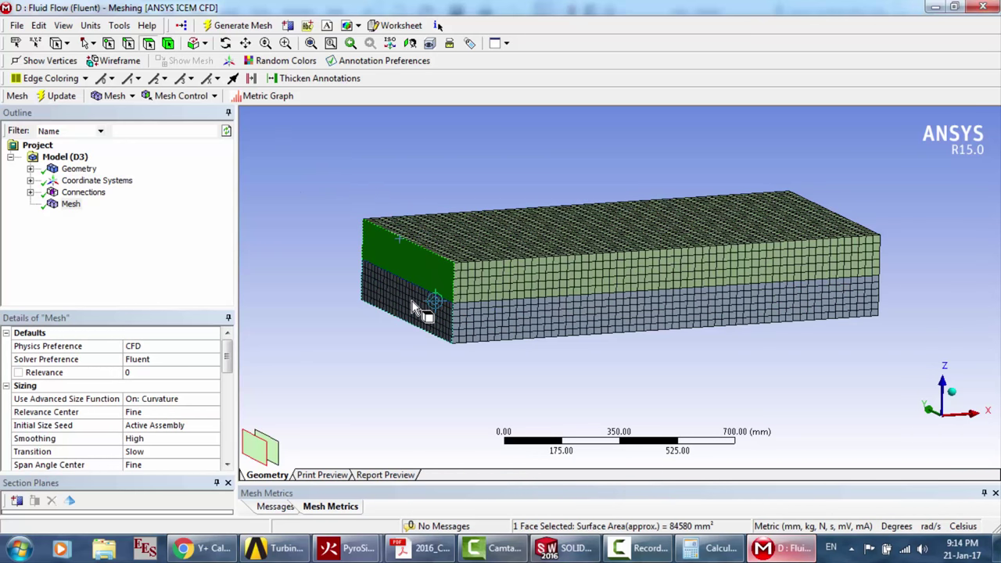
pyautogui.keyDown('ctrl'); pyautogui.click(410, 304); pyautogui.keyUp('ctrl')
pyautogui.rightClick(412, 303)
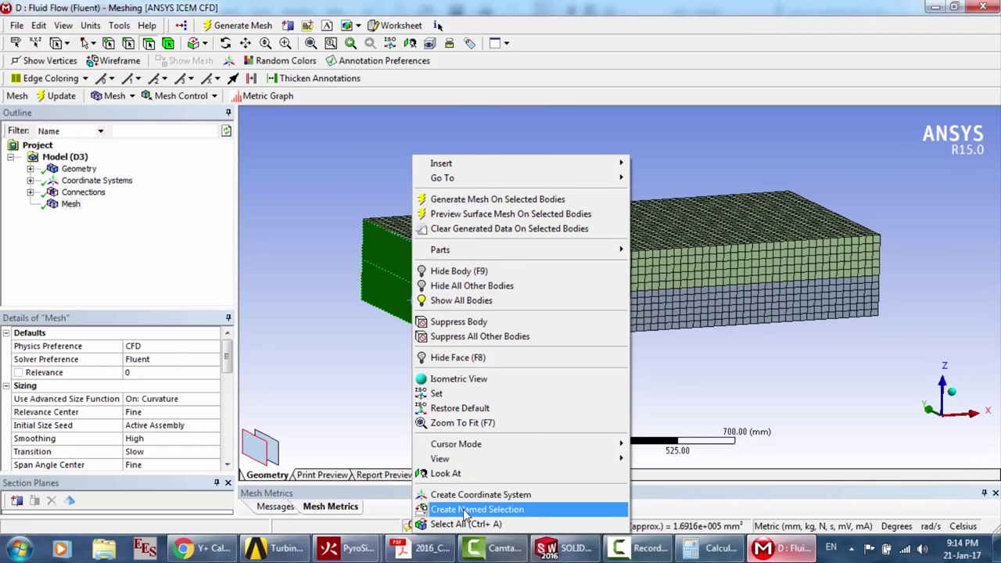
pyautogui.click(465, 509)
pyautogui.write('In')
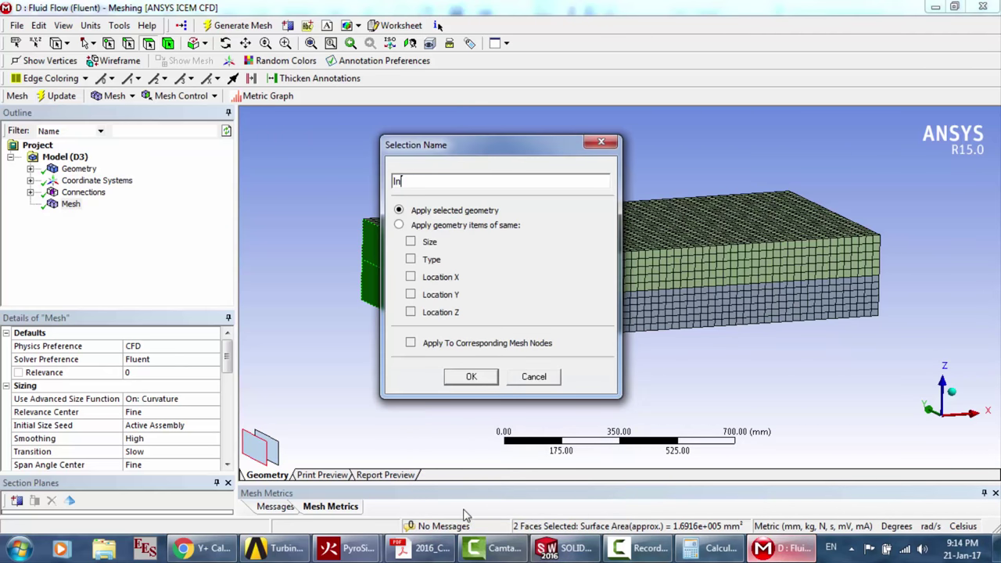
pyautogui.write('let')
pyautogui.press('Return')
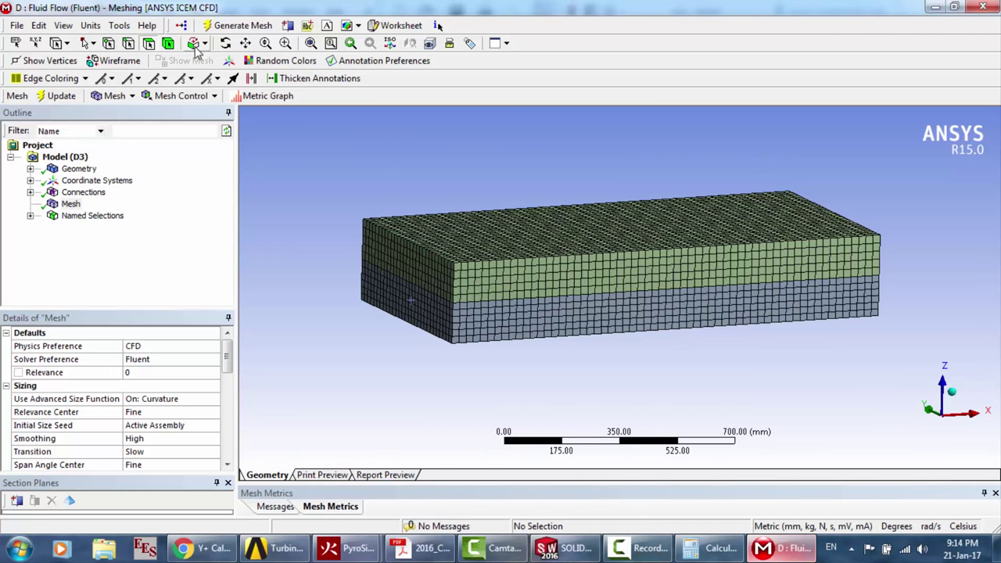
# Create a named selection called Outlet from the two stacked end faces on the opposite side of the box bodies
pyautogui.click(226, 43)
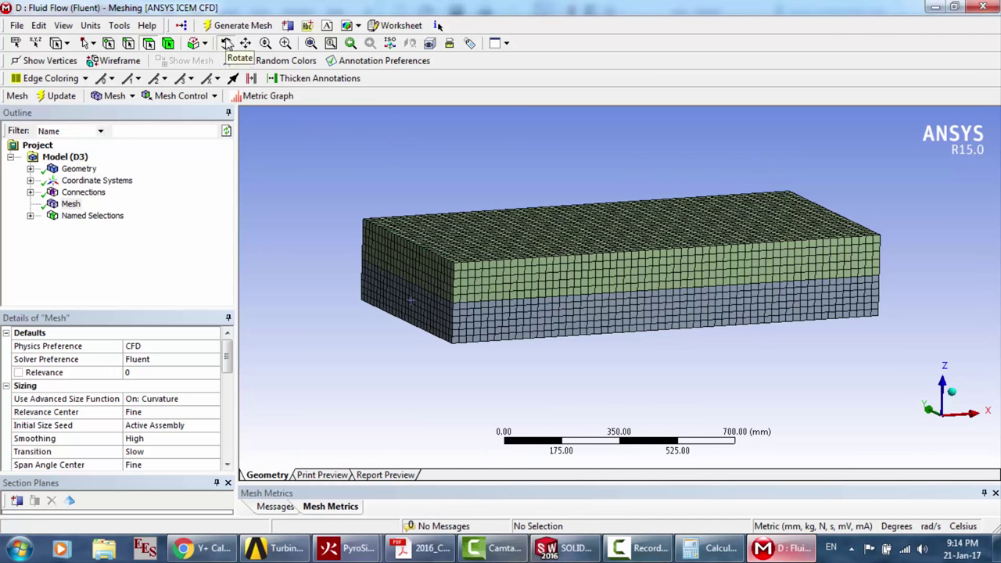
pyautogui.moveTo(574, 283); pyautogui.dragTo(400, 272)
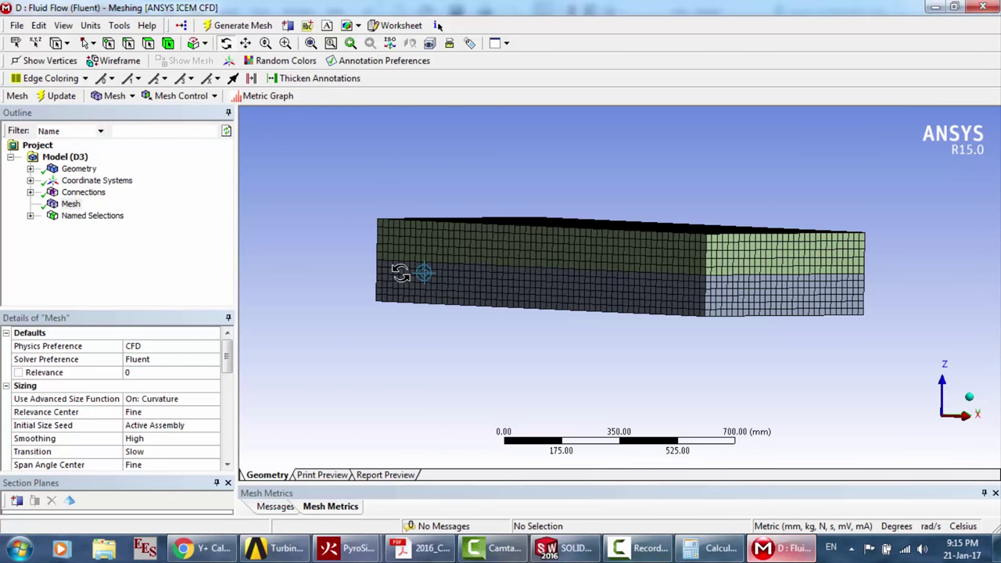
pyautogui.click(149, 43)
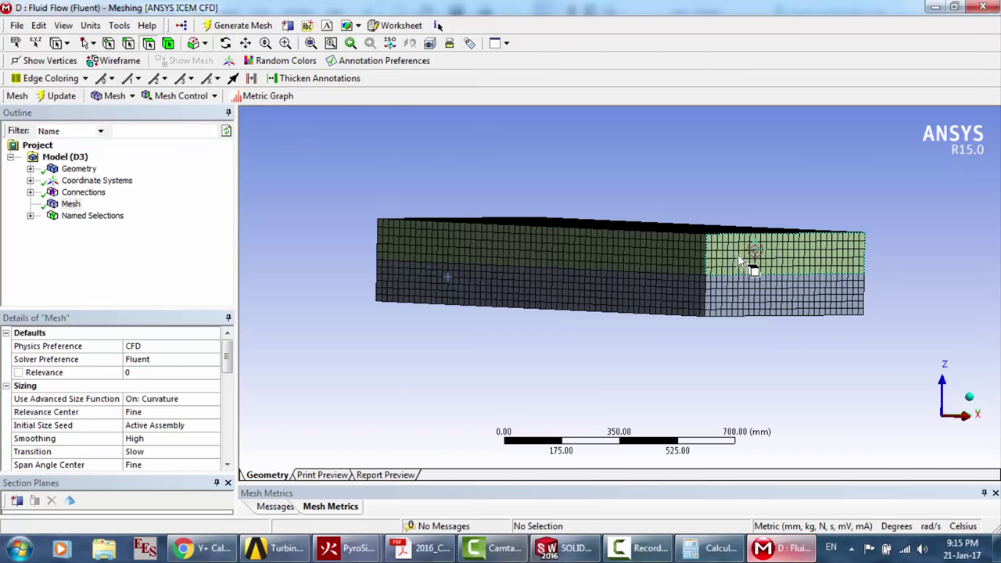
pyautogui.click(739, 253)
pyautogui.keyDown('ctrl'); pyautogui.click(751, 289); pyautogui.keyUp('ctrl')
pyautogui.rightClick(752, 289)
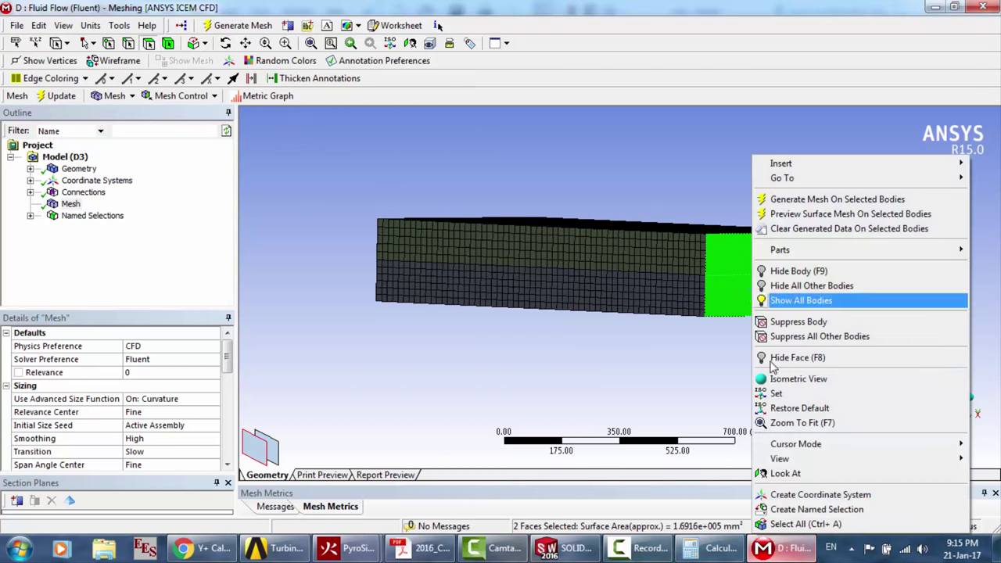
pyautogui.click(798, 508)
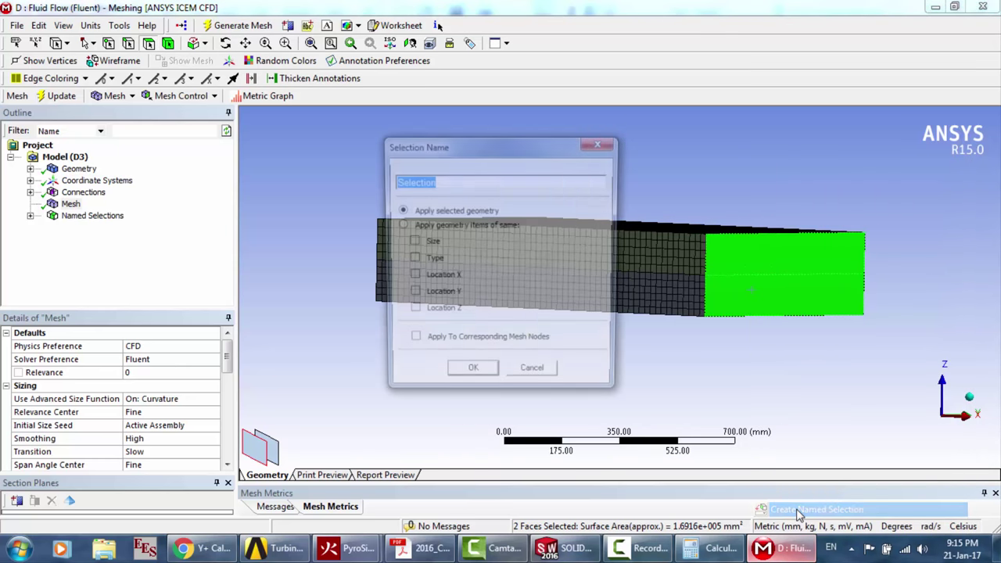
pyautogui.write('O')
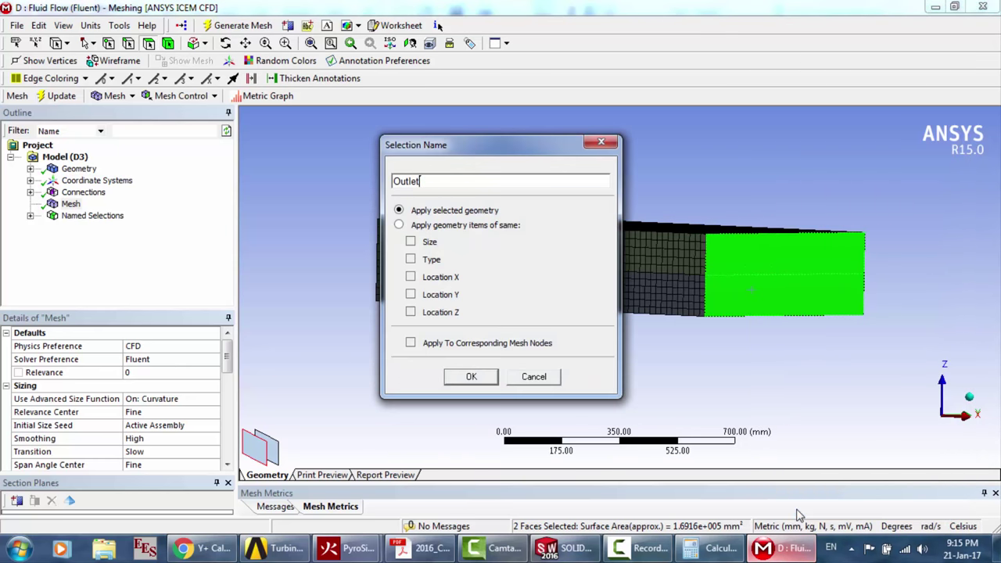
pyautogui.write('utlet')
pyautogui.press('Return')
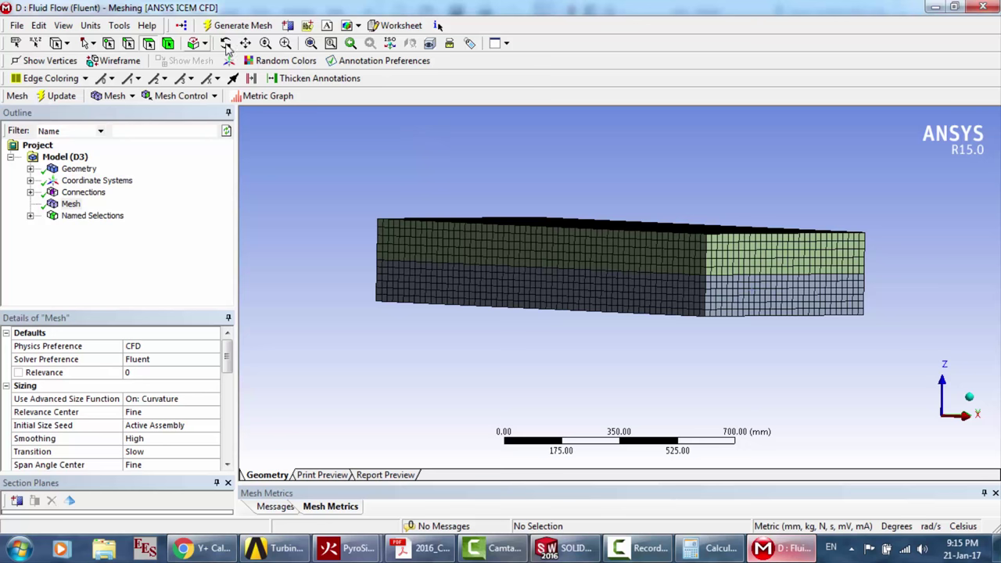
# Create a named selection called Interface1 from the cylindrical wall of the round opening in the lower box body
pyautogui.click(225, 43)
pyautogui.moveTo(516, 273); pyautogui.dragTo(643, 246)
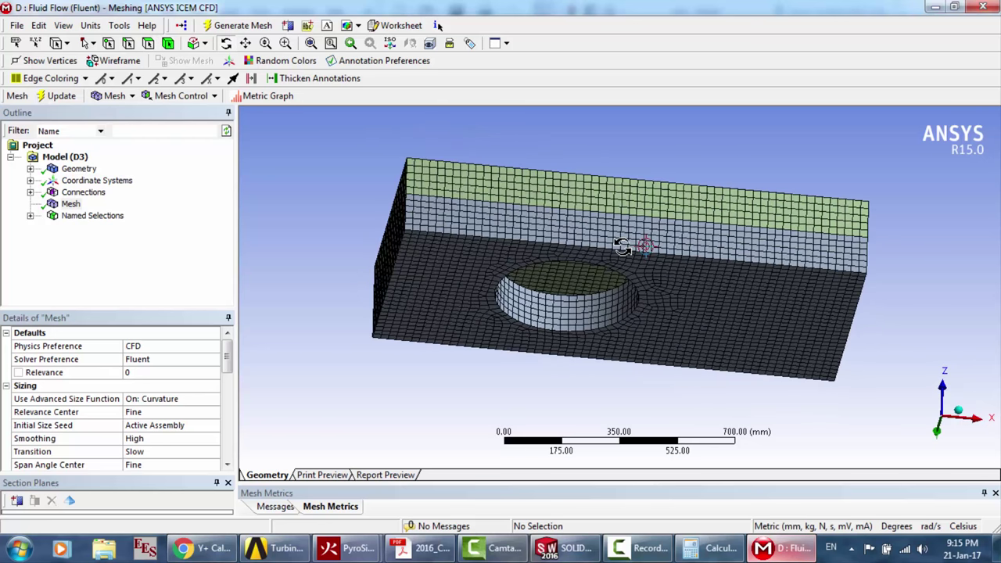
pyautogui.click(147, 43)
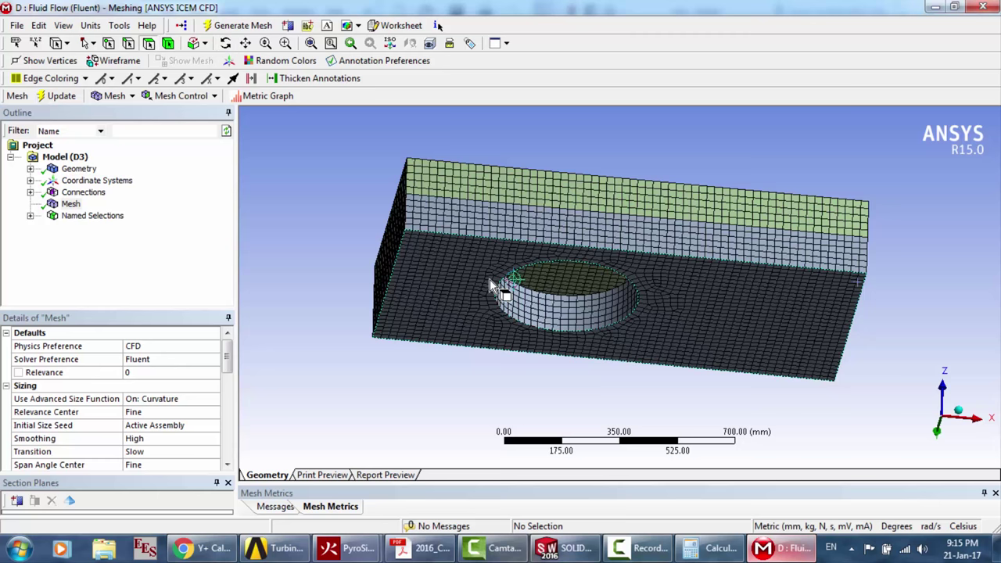
pyautogui.click(531, 309)
pyautogui.rightClick(533, 312)
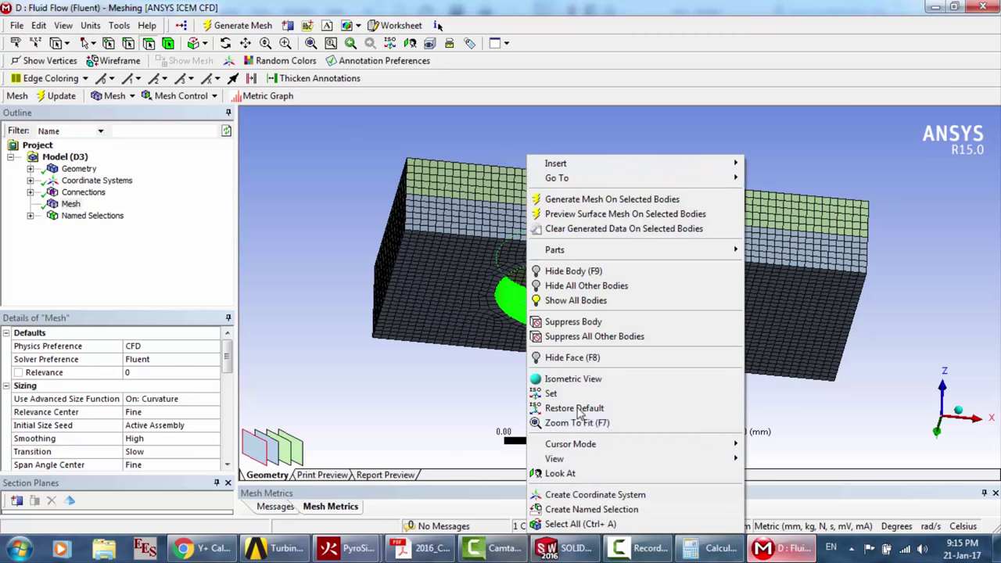
pyautogui.click(591, 509)
pyautogui.write('Interface1')
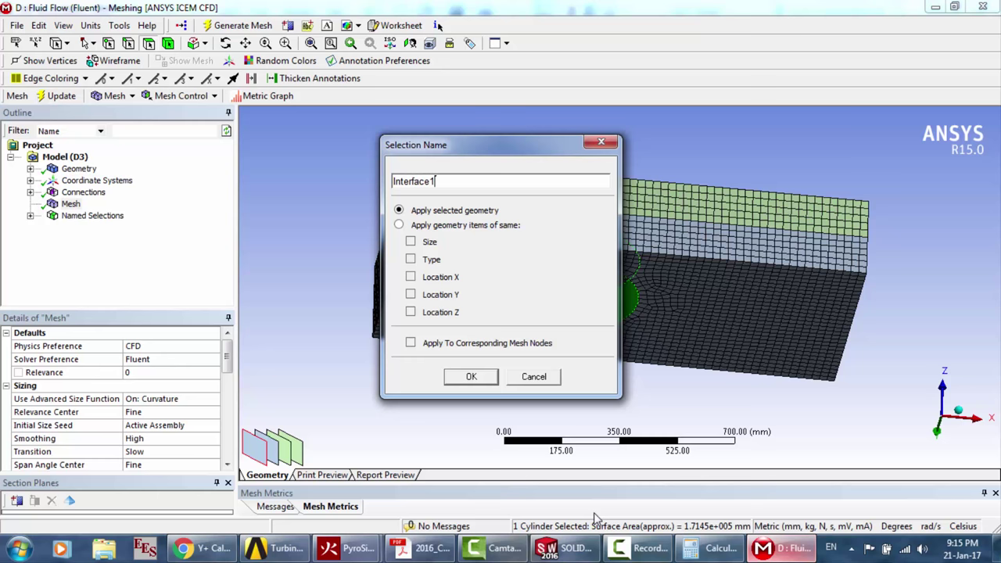
pyautogui.press('Return')
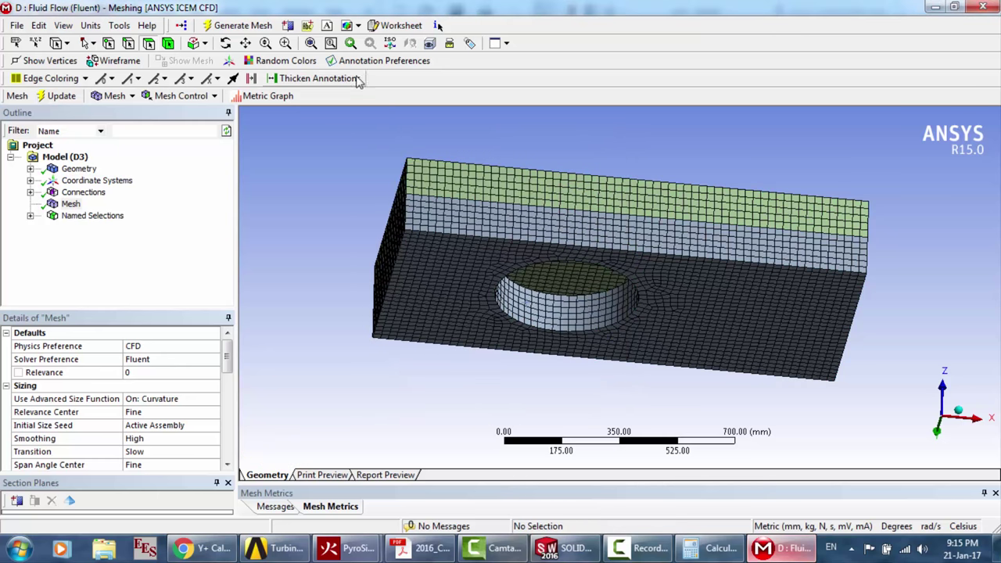
# Show all bodies, then isolate the two boxes and the small cylinder beneath them by hiding all other bodies
pyautogui.click(225, 43)
pyautogui.moveTo(637, 284); pyautogui.dragTo(652, 312)
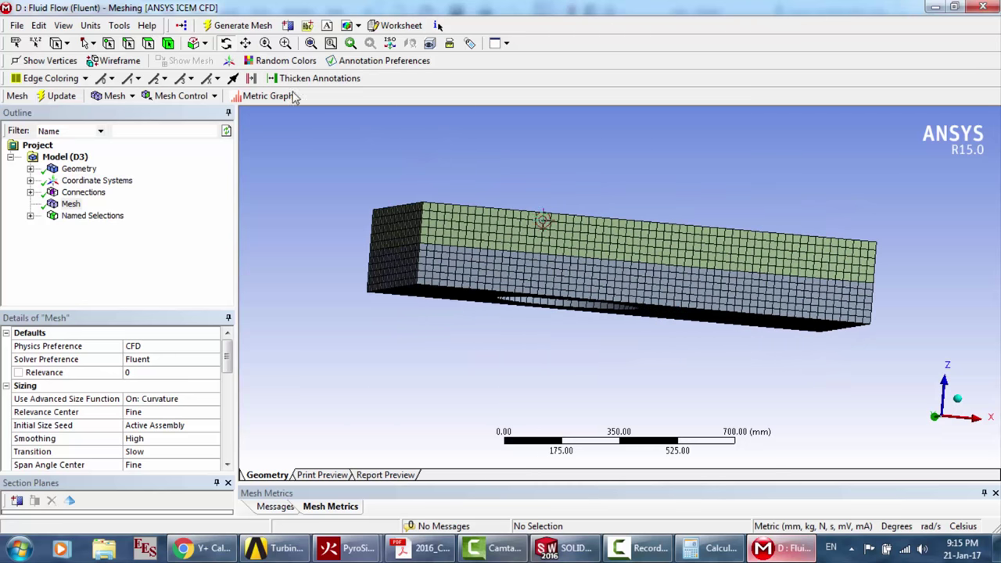
pyautogui.rightClick(328, 163)
pyautogui.click(357, 207)
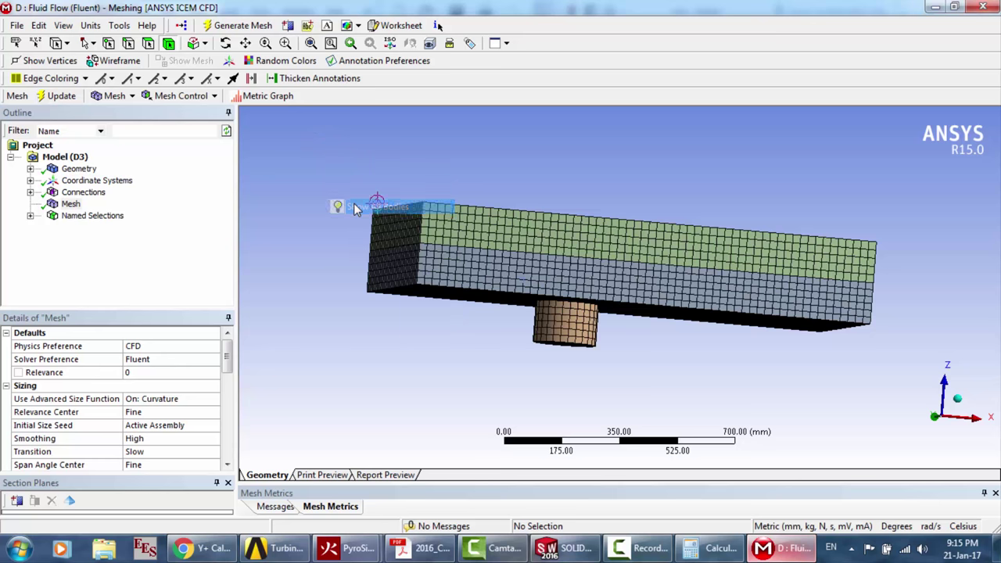
pyautogui.click(169, 45)
pyautogui.moveTo(451, 225); pyautogui.dragTo(477, 284)
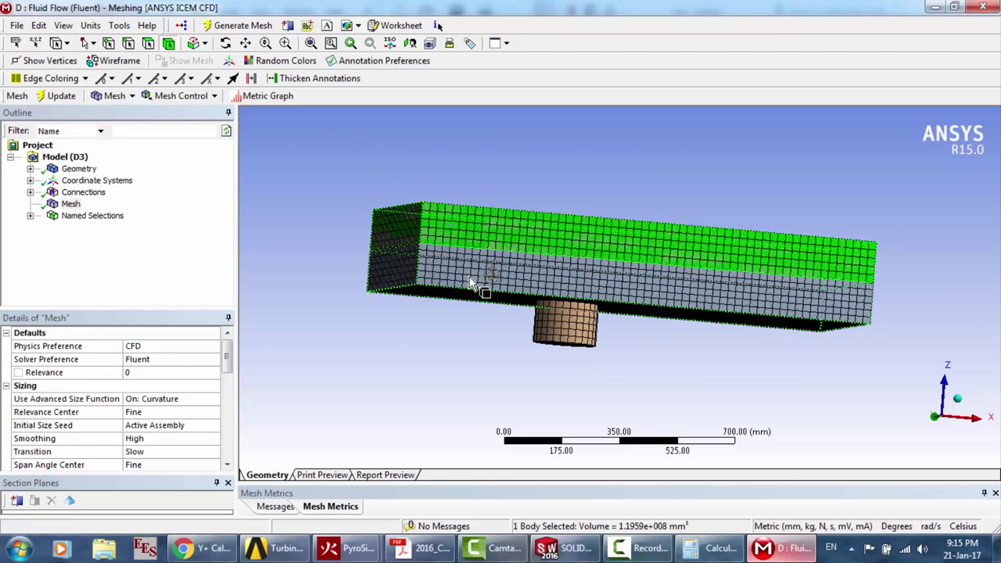
pyautogui.rightClick(566, 317)
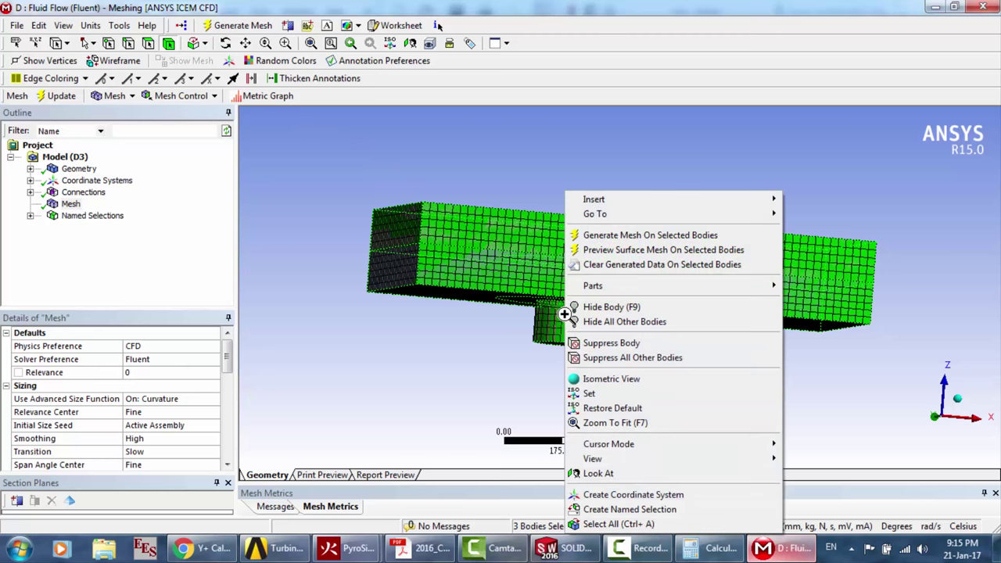
pyautogui.click(586, 321)
# Create a named selection called Fixed domain from the two box bodies and the small cylinder body
pyautogui.moveTo(471, 232)
pyautogui.mouseDown()
pyautogui.moveTo(476, 224)
pyautogui.moveTo(536, 335)
pyautogui.moveTo(563, 328)
pyautogui.mouseUp()
pyautogui.rightClick(563, 328)
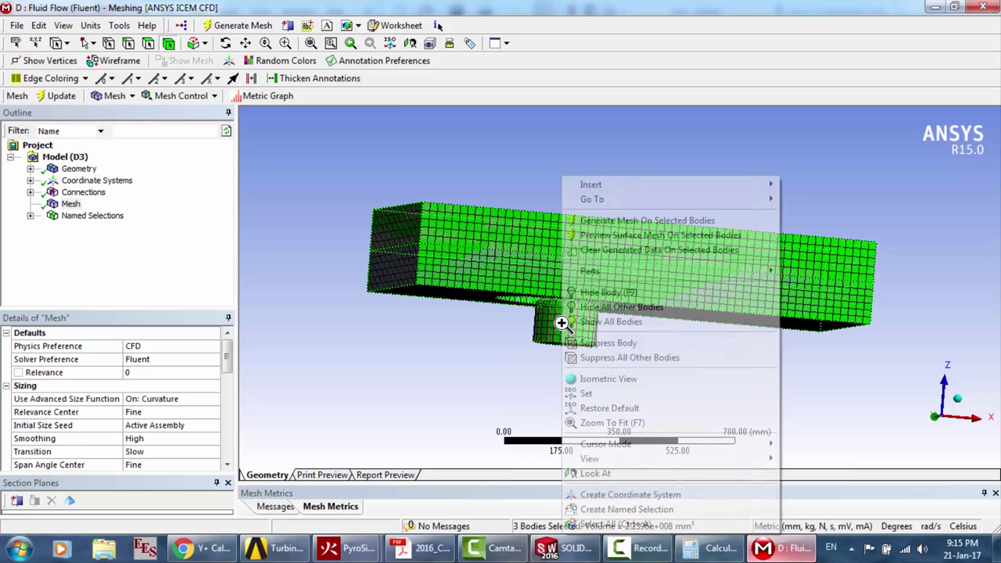
pyautogui.click(618, 510)
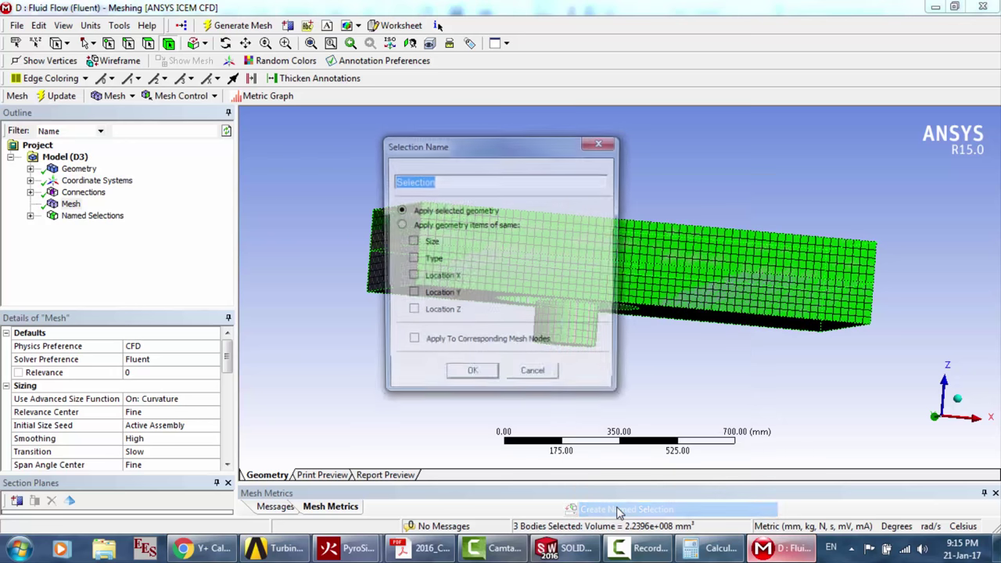
pyautogui.write('Fixed domain')
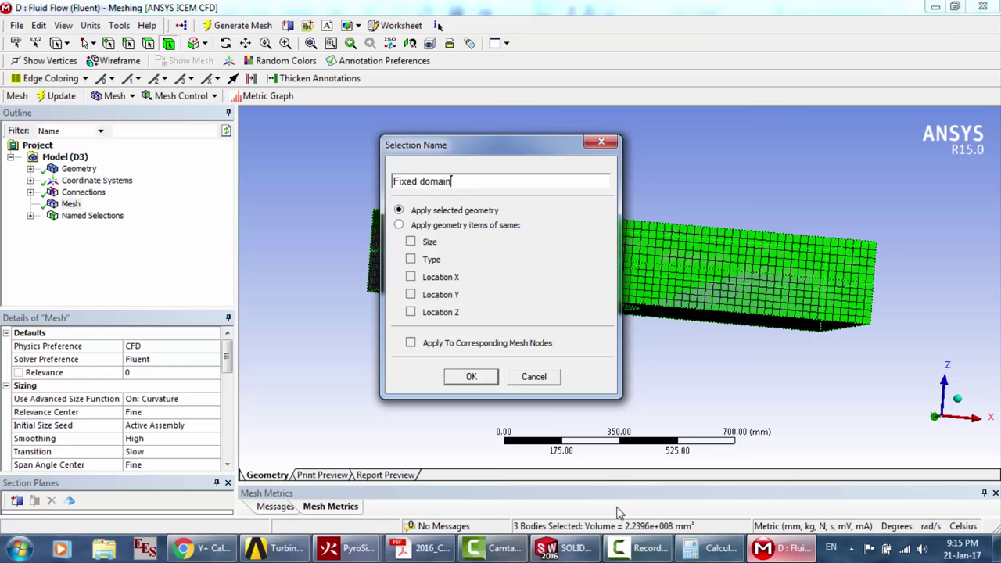
pyautogui.press('Return')
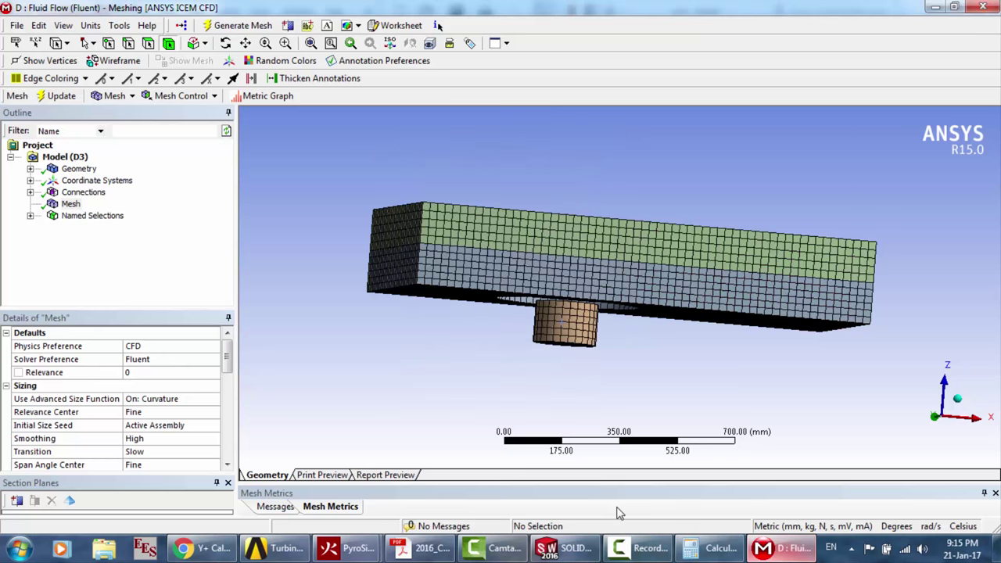
# Isolate the small cylinder body and create a named selection called Inlet1 from its flat bottom face
pyautogui.rightClick(561, 331)
pyautogui.click(588, 308)
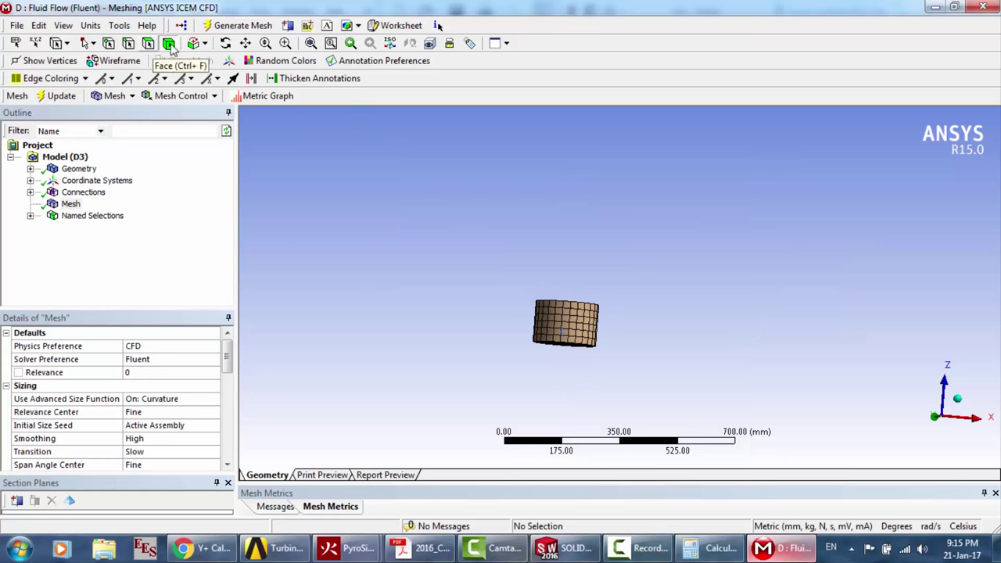
pyautogui.click(225, 43)
pyautogui.moveTo(513, 319); pyautogui.dragTo(504, 267)
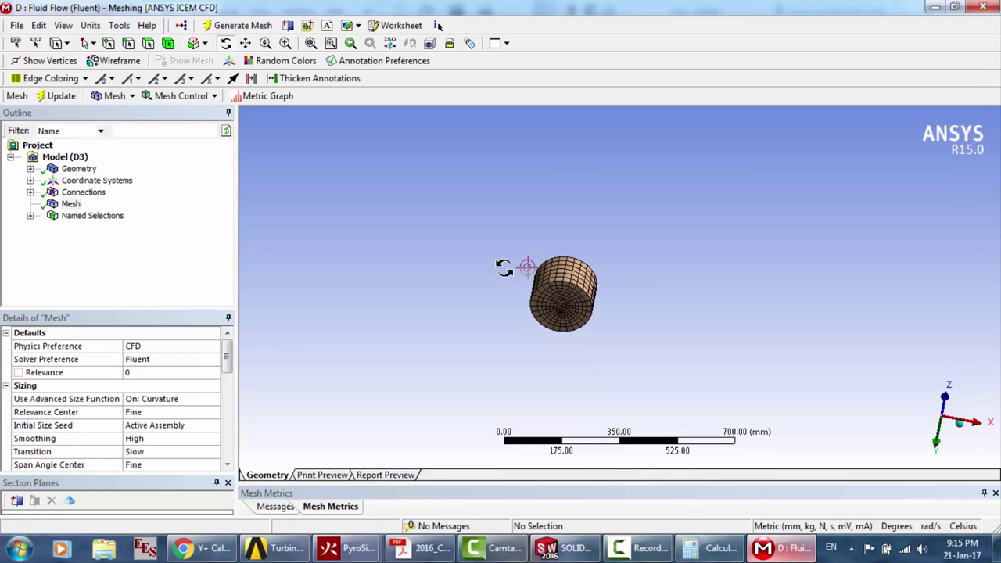
pyautogui.click(148, 43)
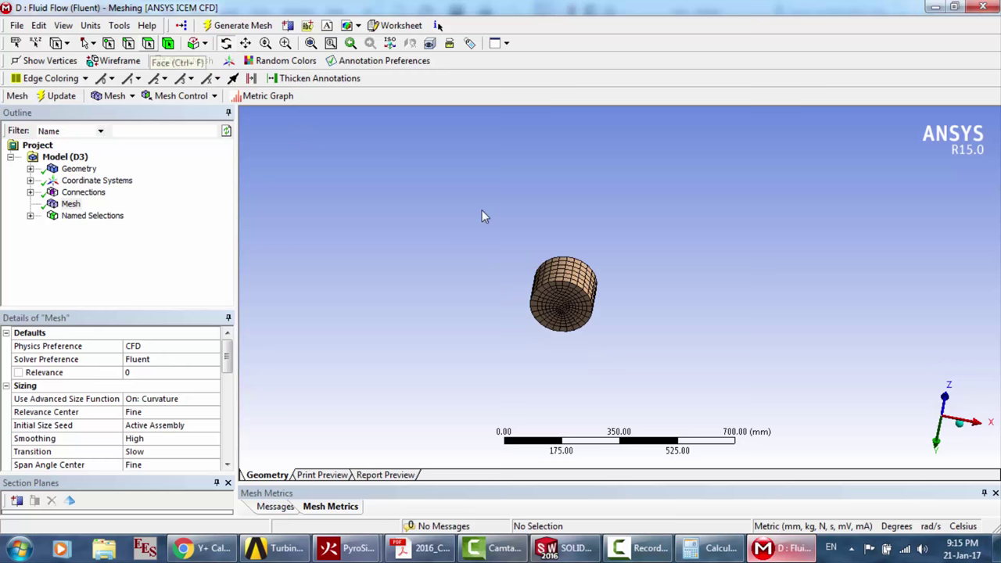
pyautogui.click(563, 313)
pyautogui.rightClick(562, 313)
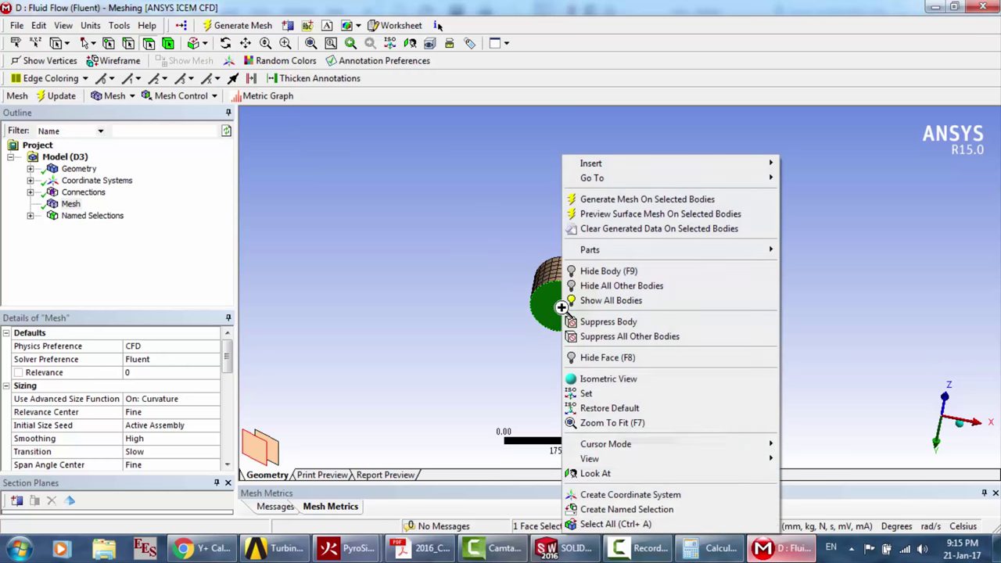
pyautogui.click(619, 509)
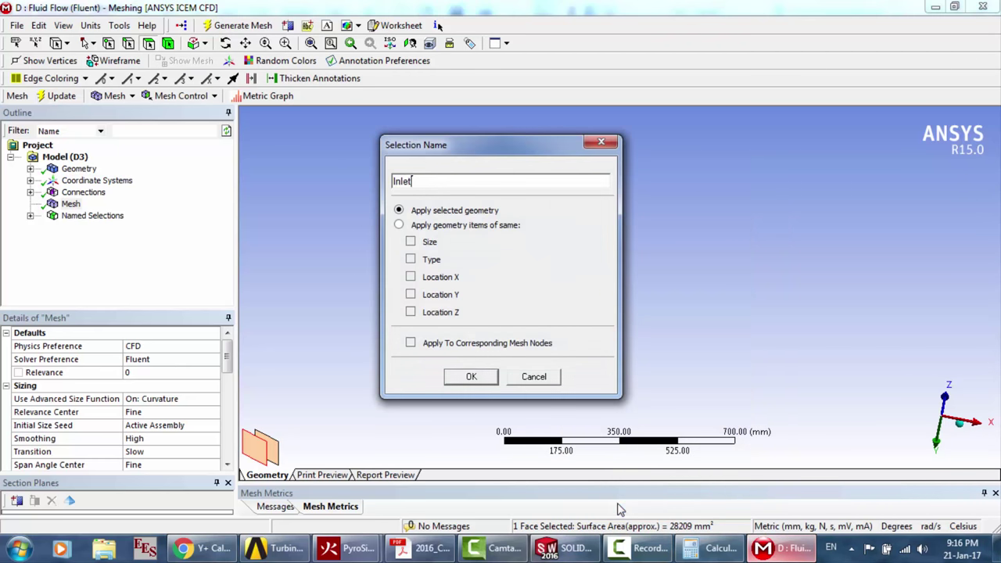
pyautogui.press('Return')
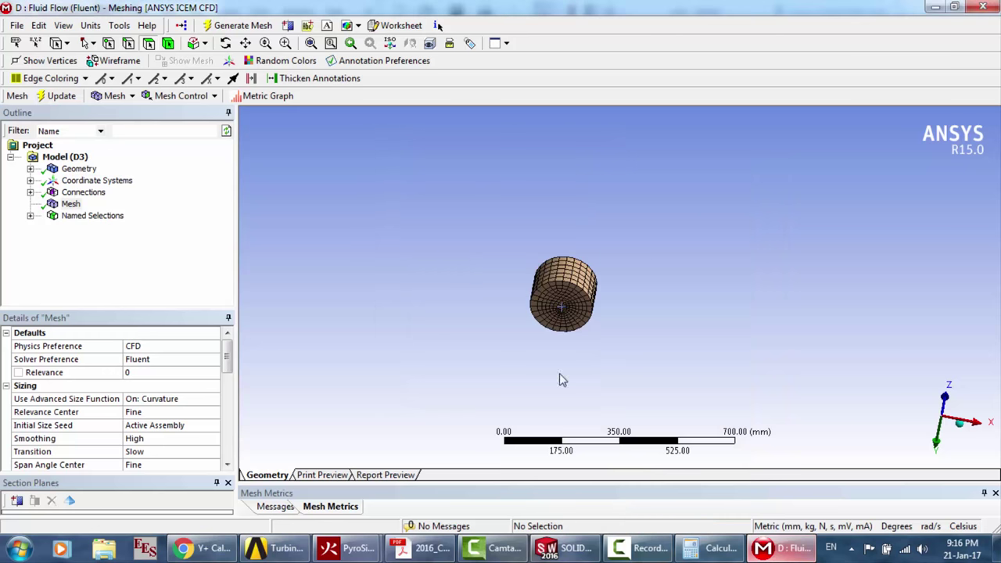
# Rename the cylinder bottom face's named selection to Inlet2
pyautogui.click(30, 215)
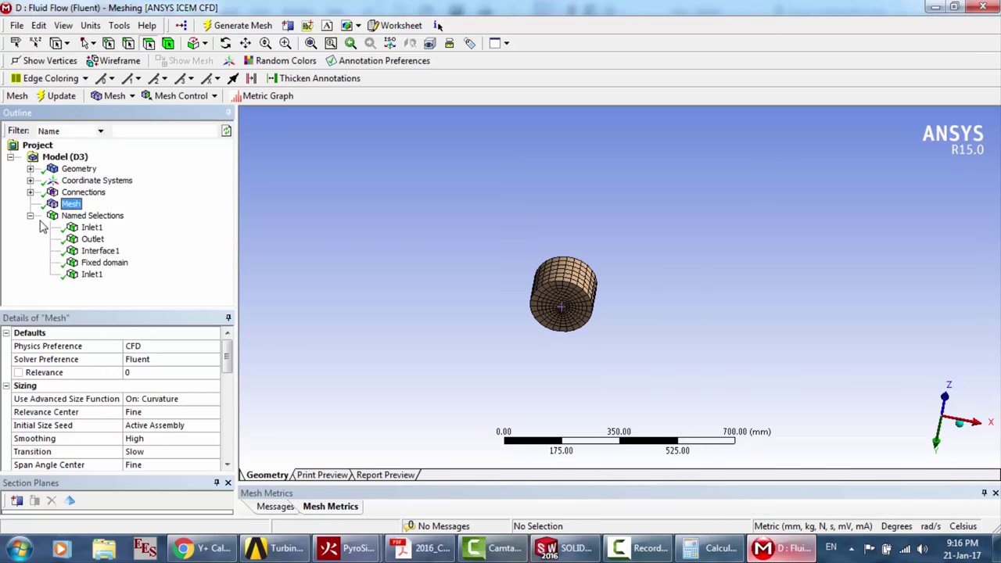
pyautogui.click(92, 274)
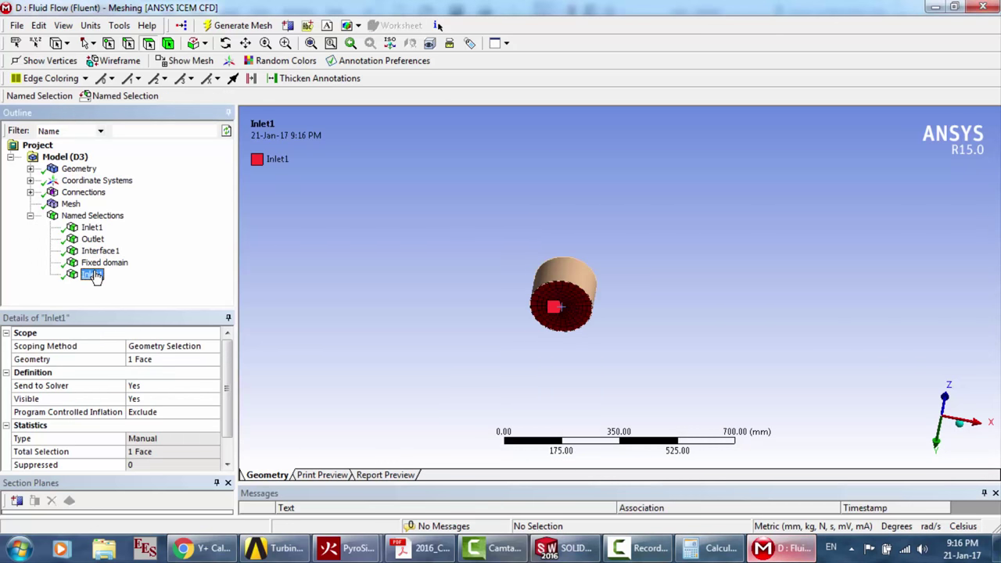
pyautogui.rightClick(92, 275)
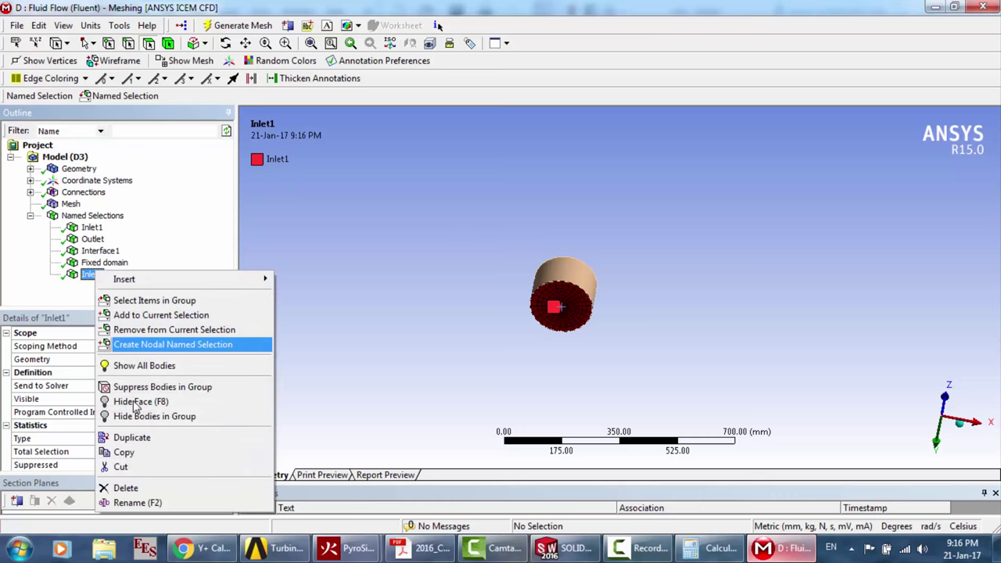
pyautogui.click(144, 503)
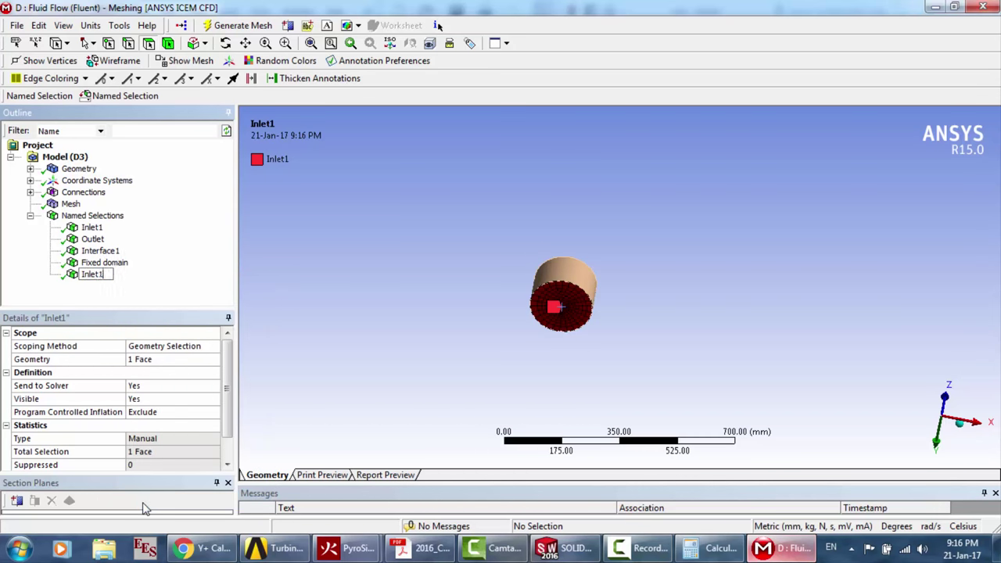
pyautogui.write('2')
pyautogui.press('Return')
# Show all bodies, then isolate the large bladed cylinder body by hiding all other bodies
pyautogui.click(440, 265)
pyautogui.rightClick(419, 129)
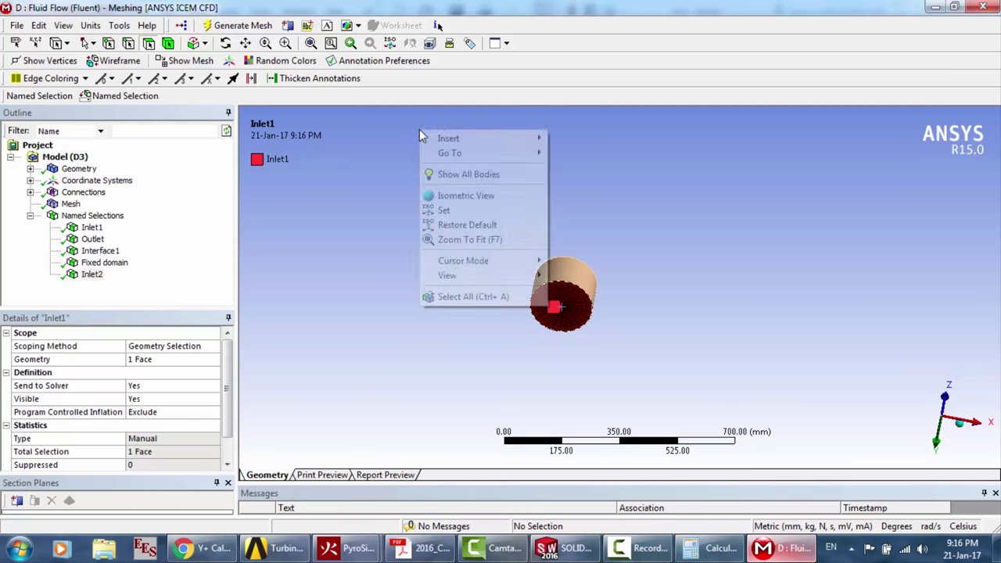
pyautogui.click(466, 176)
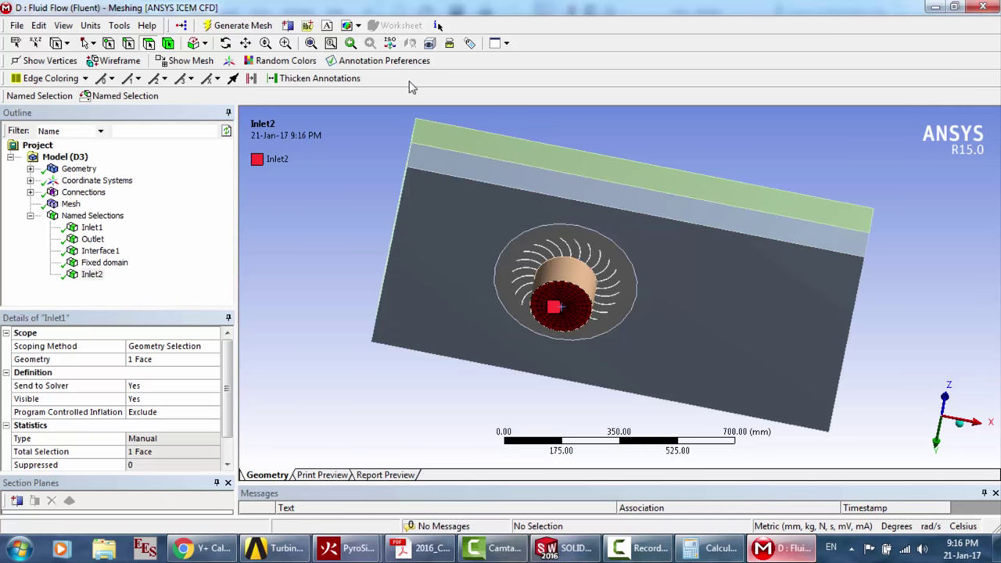
pyautogui.click(226, 43)
pyautogui.moveTo(505, 231); pyautogui.dragTo(480, 240)
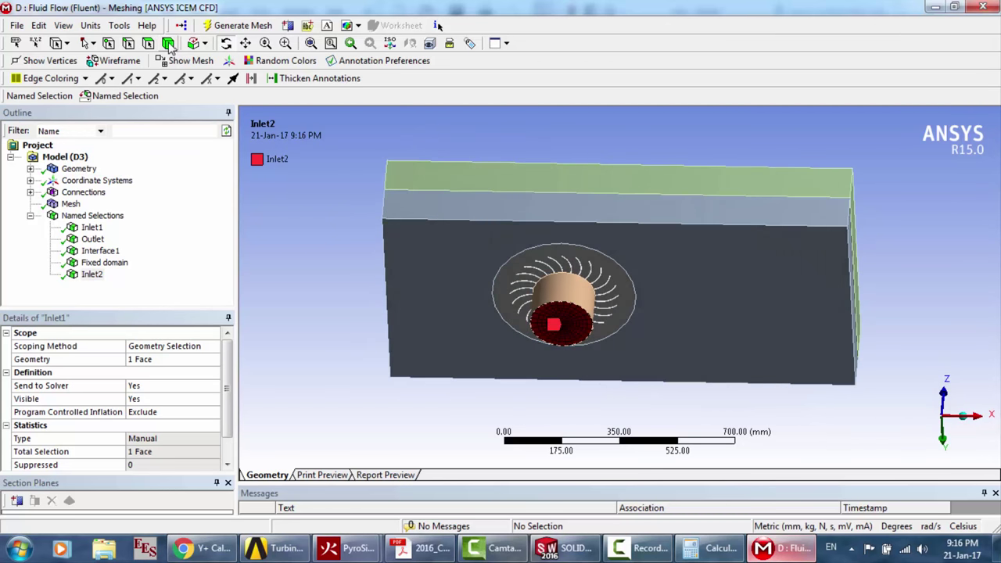
pyautogui.click(529, 269)
pyautogui.rightClick(529, 269)
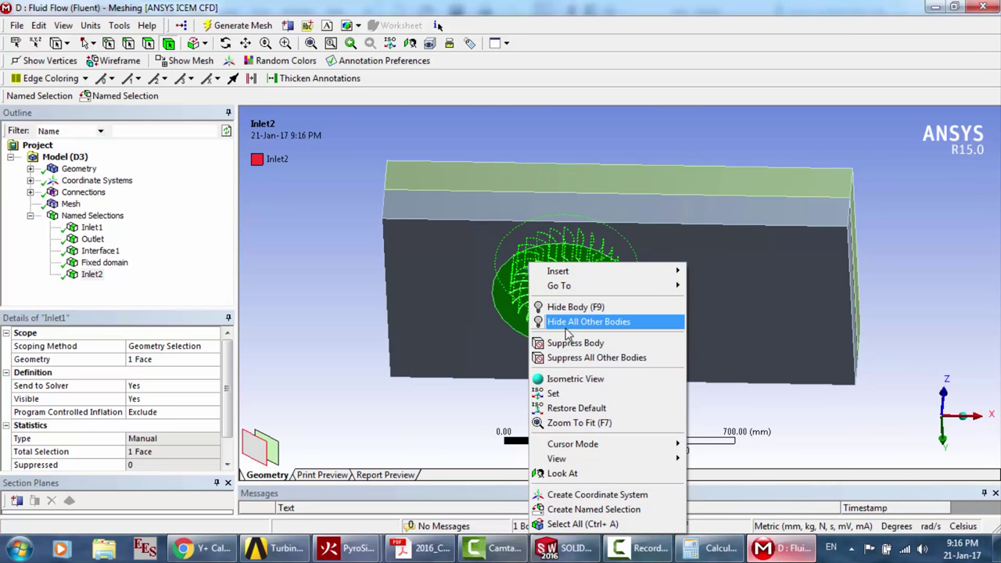
pyautogui.click(583, 322)
# Create a named selection called Rotating domain from the bladed cylinder body
pyautogui.click(536, 235)
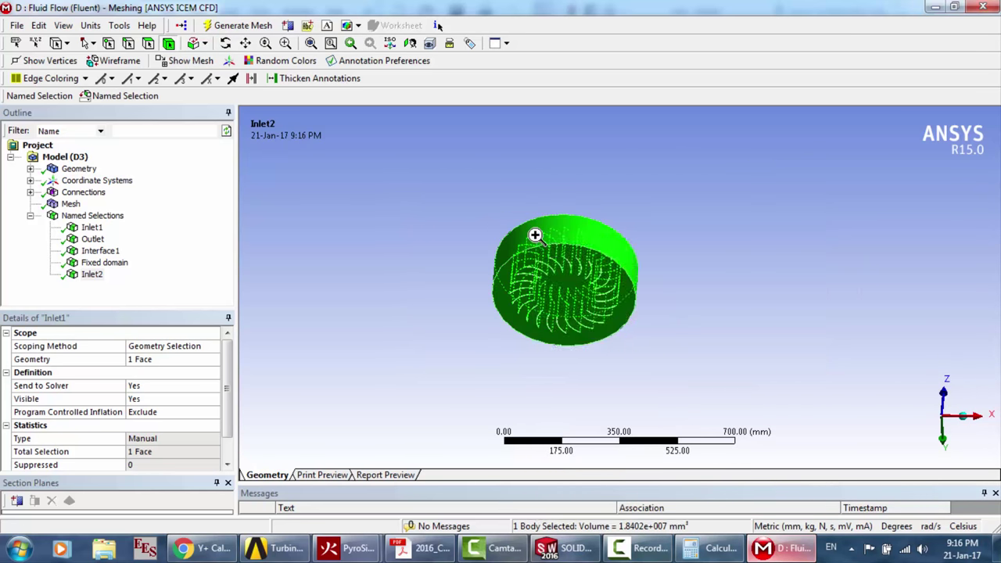
pyautogui.rightClick(536, 235)
pyautogui.click(589, 497)
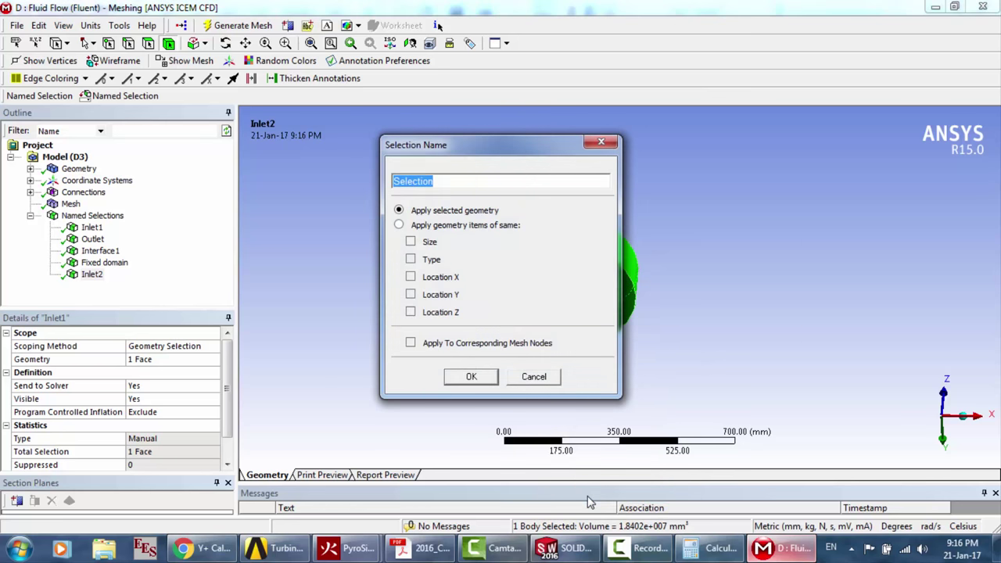
pyautogui.write('Rotating domain')
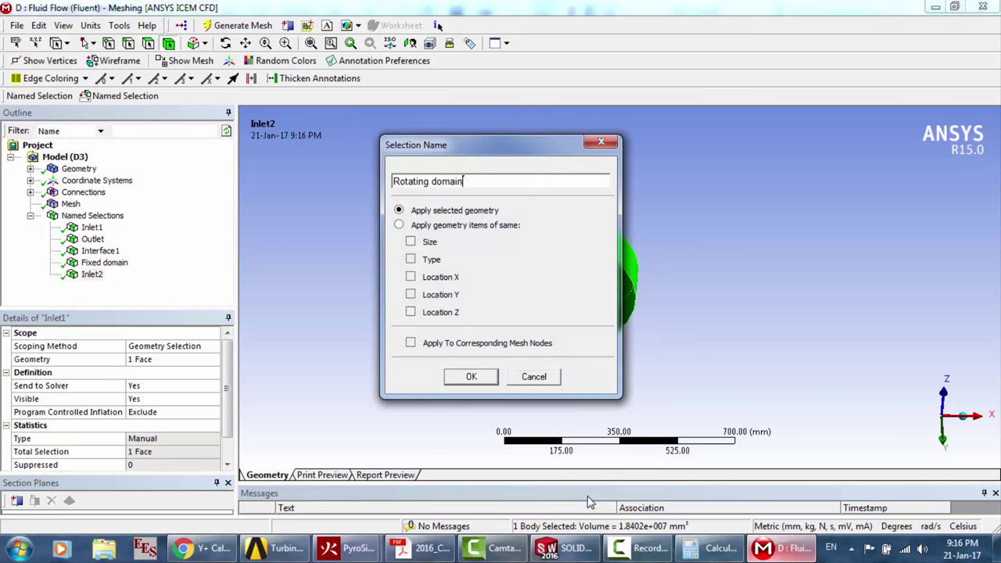
pyautogui.press('Return')
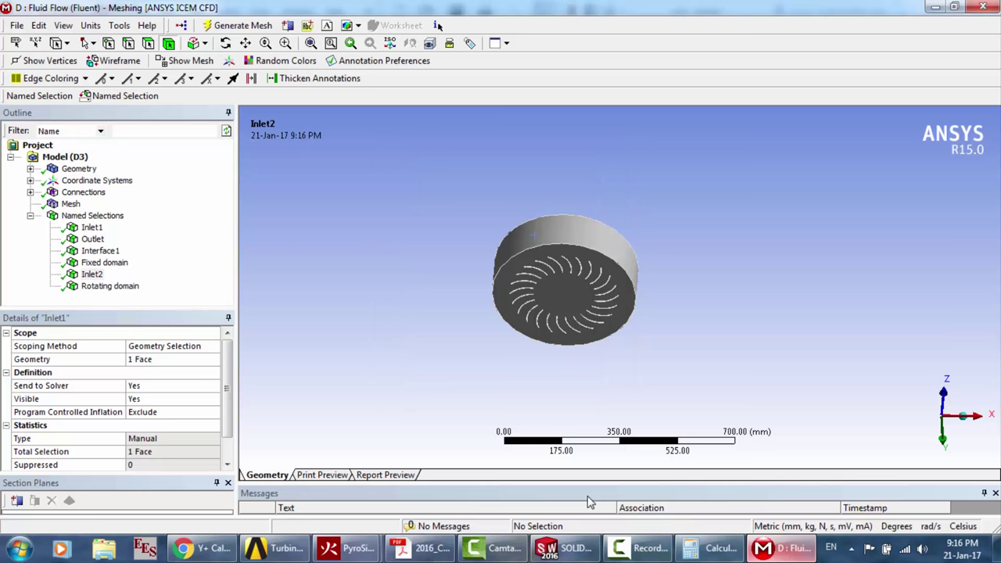
# Create a named selection called Interface2 from the outer cylindrical face of the bladed body
pyautogui.click(147, 45)
pyautogui.click(562, 237)
pyautogui.rightClick(562, 237)
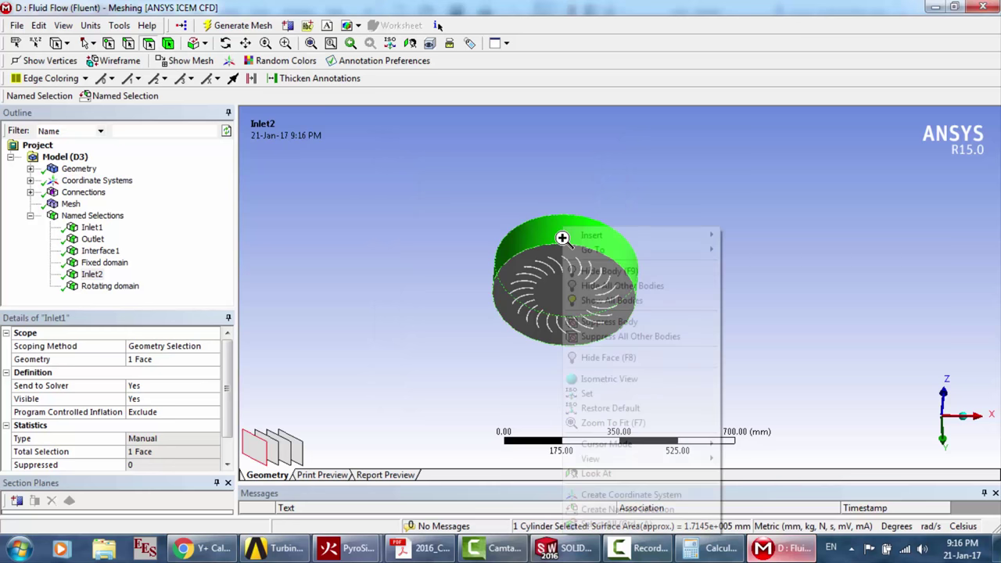
pyautogui.click(621, 510)
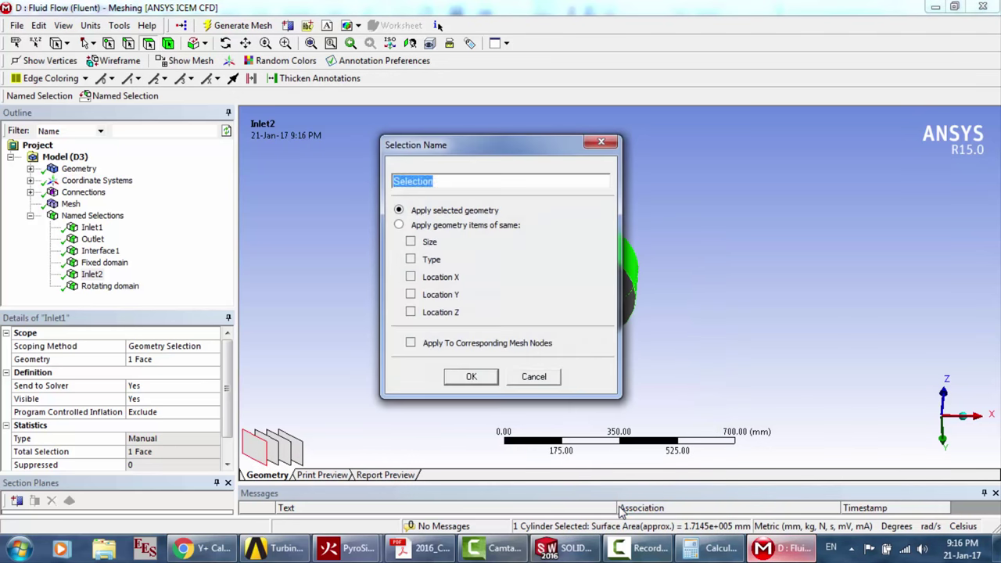
pyautogui.write('Interface2')
pyautogui.press('Return')
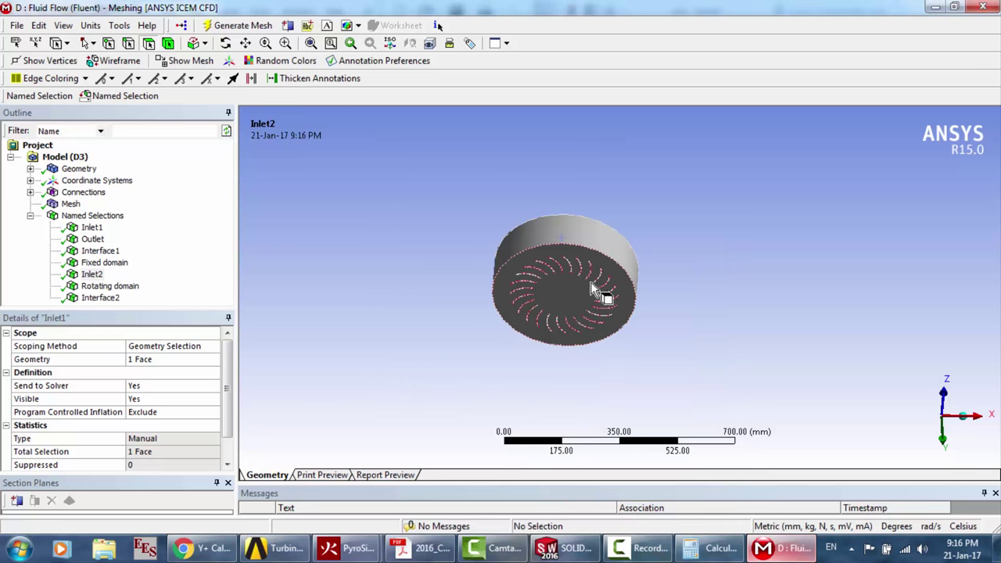
# Show all bodies again and close the meshing application to return to the Workbench project
pyautogui.rightClick(411, 203)
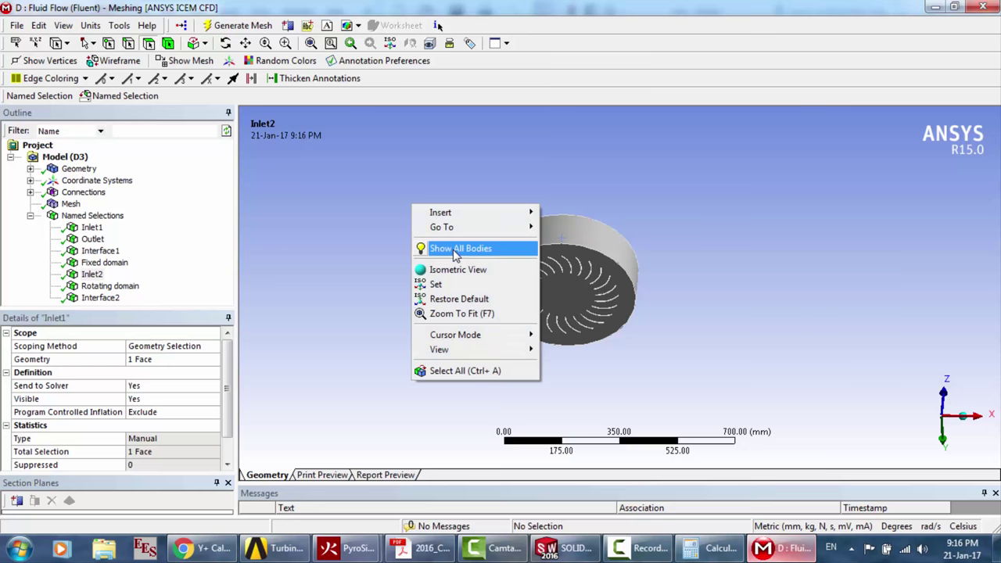
pyautogui.click(454, 248)
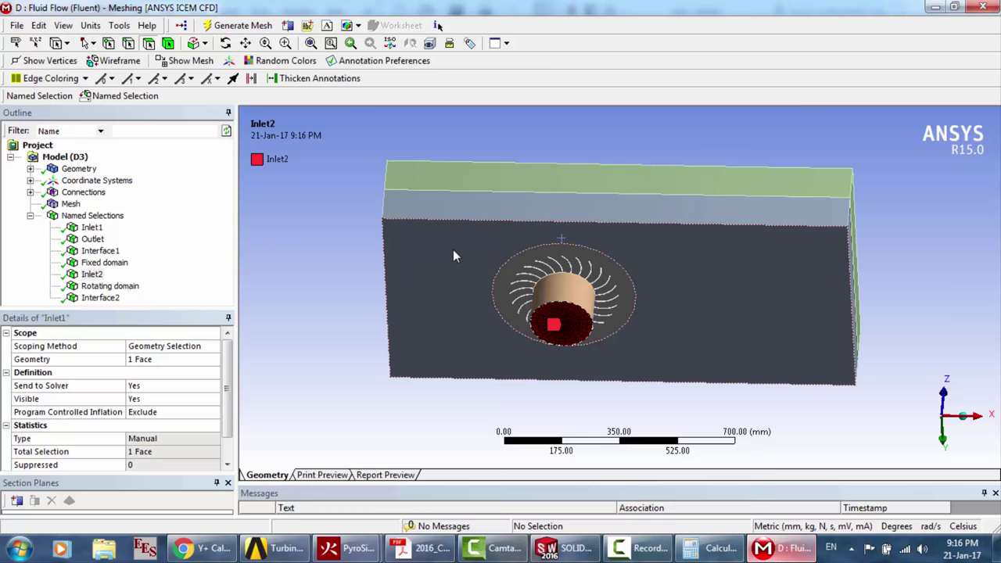
pyautogui.click(983, 6)
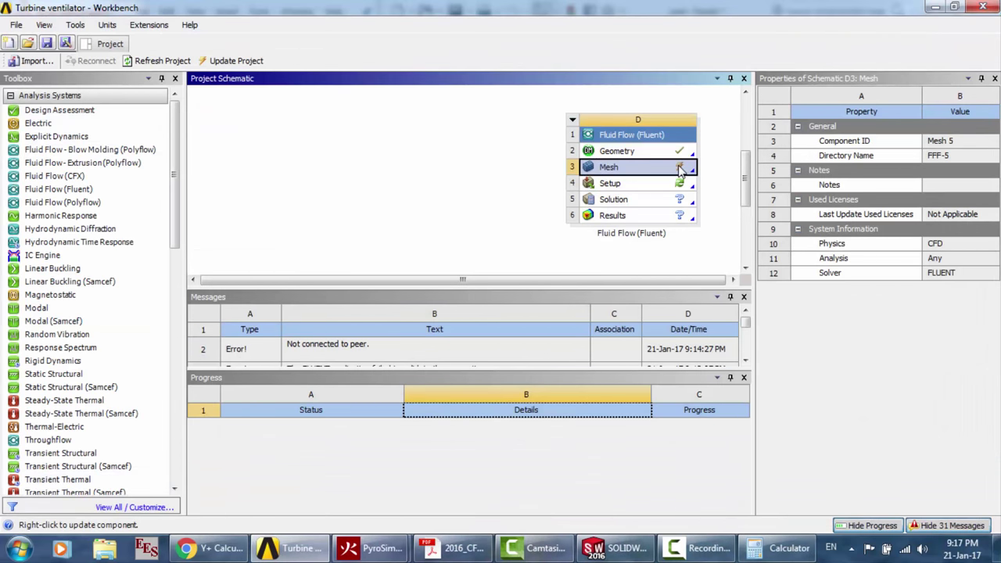
# Update the Mesh cell of system D and save the project
pyautogui.rightClick(680, 171)
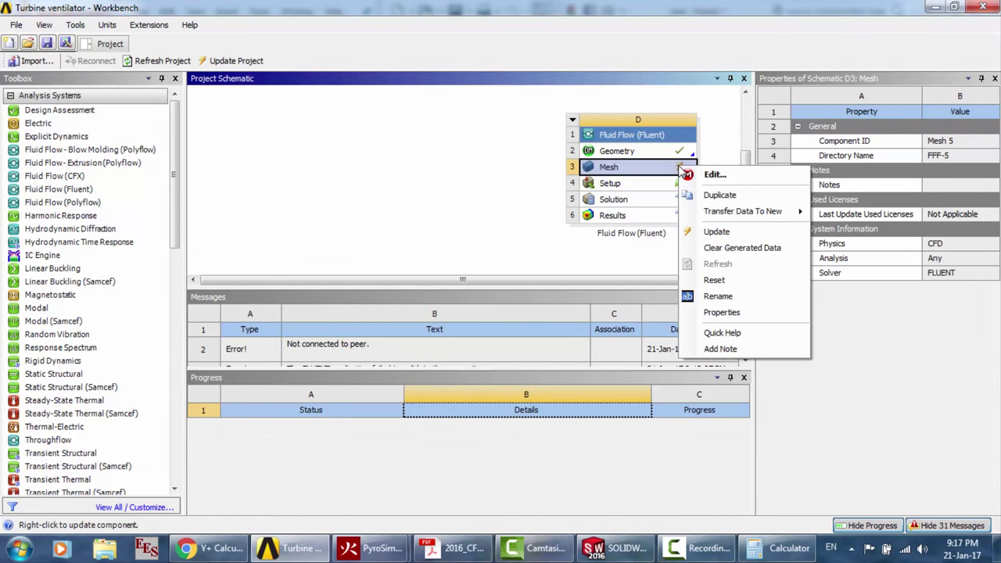
pyautogui.click(718, 236)
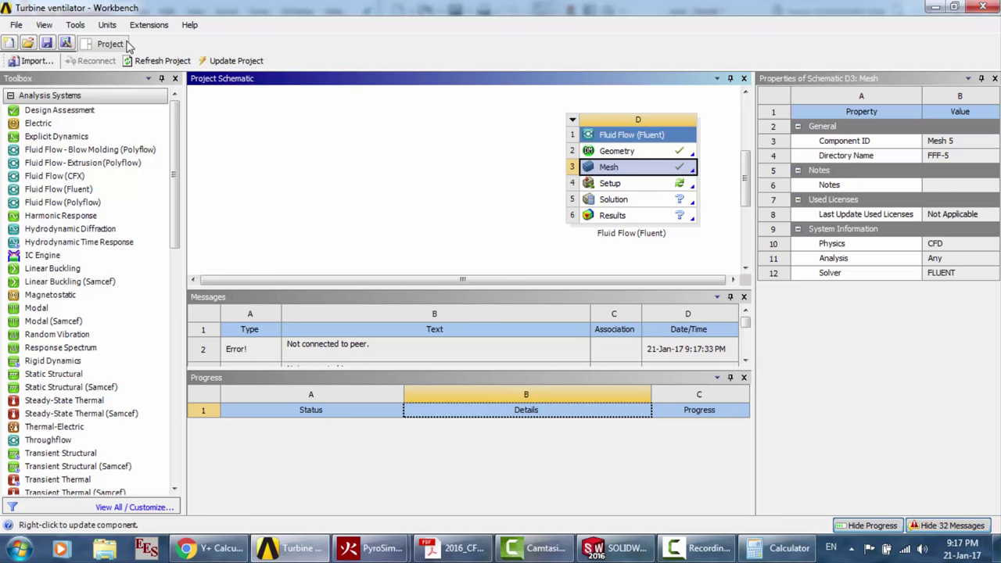
pyautogui.click(46, 44)
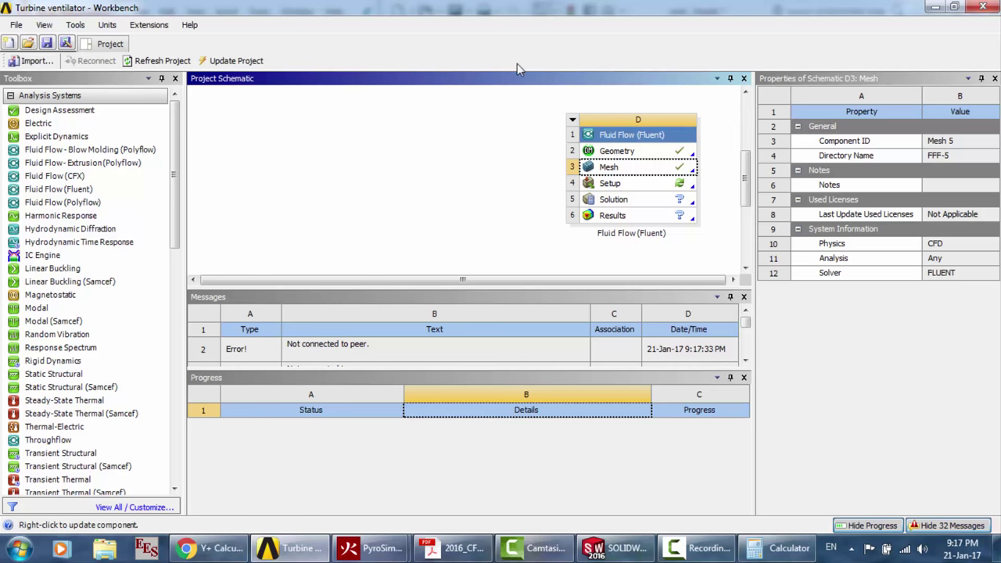
# Open the Setup of system D and start Fluent with Double Precision enabled and serial processing
pyautogui.click(633, 185)
pyautogui.doubleClick(633, 185)
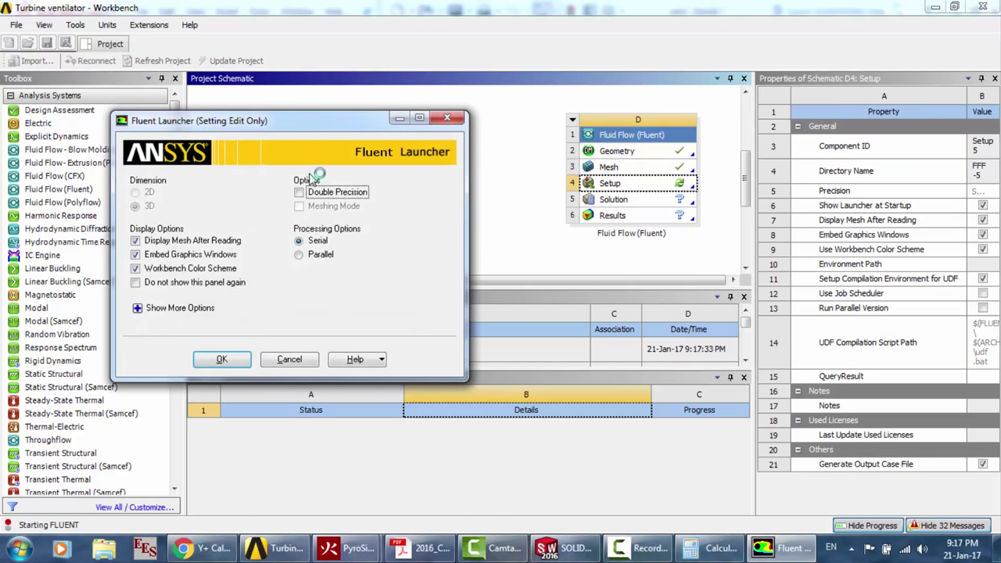
pyautogui.click(313, 193)
pyautogui.click(234, 360)
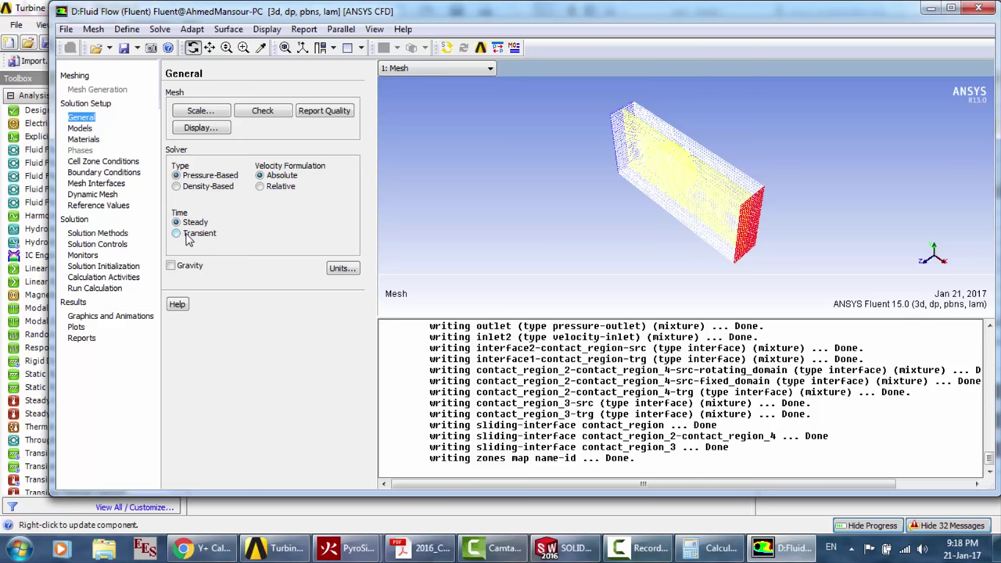
# Switch the solver to transient and set the viscous model to Realizable k-epsilon with Enhanced Wall Treatment
pyautogui.click(87, 128)
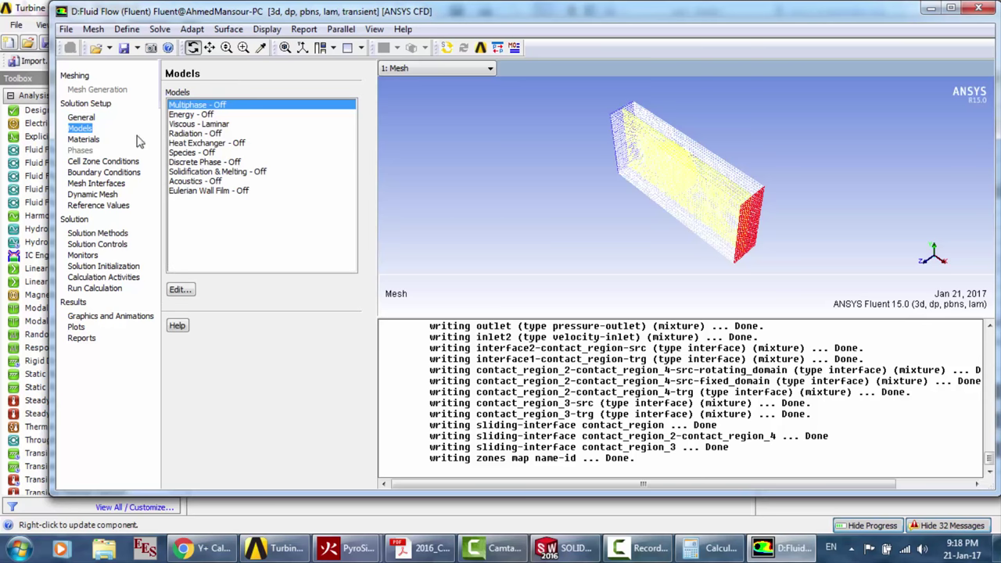
pyautogui.doubleClick(199, 125)
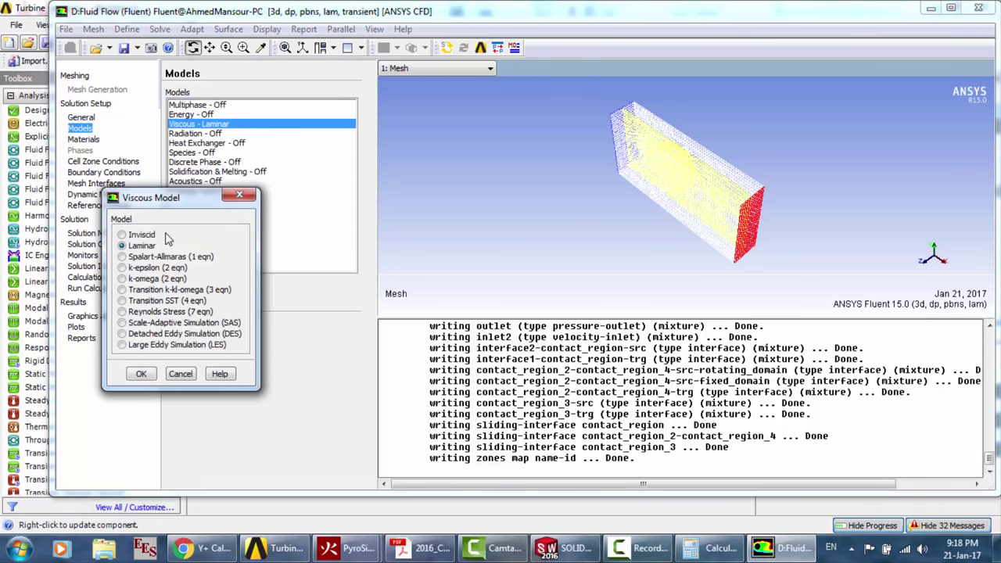
pyautogui.click(145, 268)
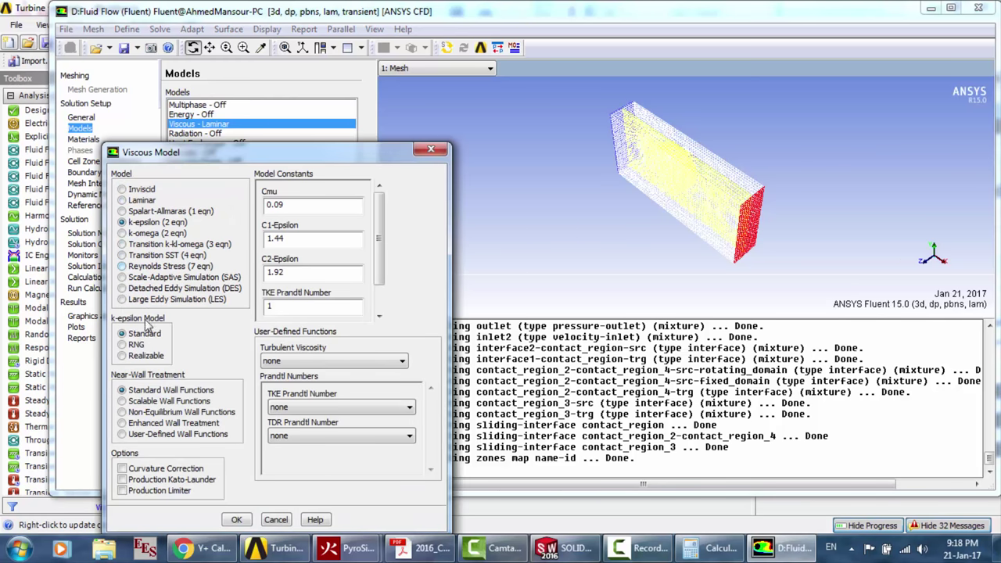
pyautogui.click(150, 424)
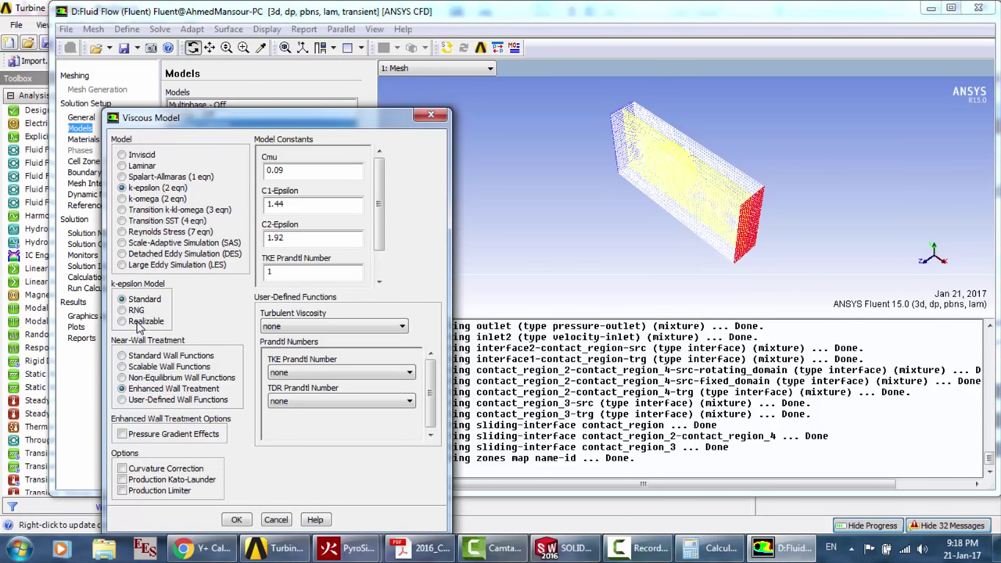
pyautogui.click(138, 324)
pyautogui.click(236, 508)
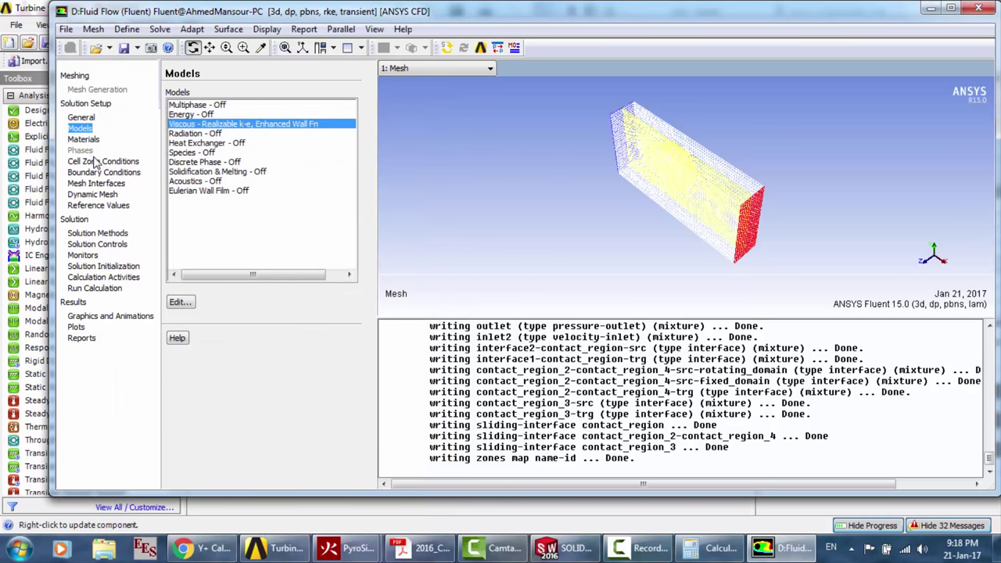
# Enable mesh motion for the rotating_domain cell zone and enter its rotational speed about the Z axis
pyautogui.click(93, 162)
pyautogui.doubleClick(179, 114)
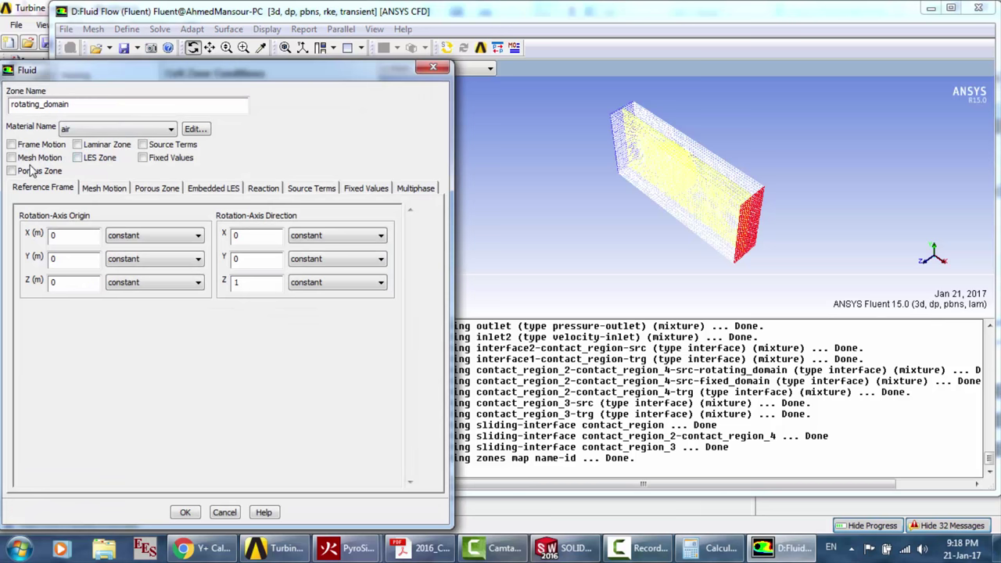
pyautogui.click(22, 159)
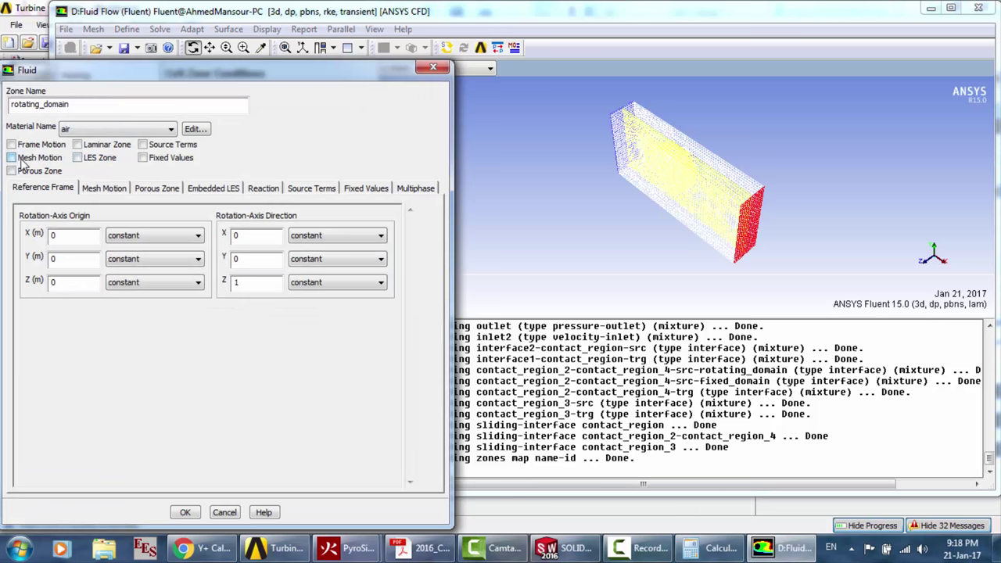
pyautogui.click(103, 188)
pyautogui.moveTo(106, 369); pyautogui.dragTo(55, 372)
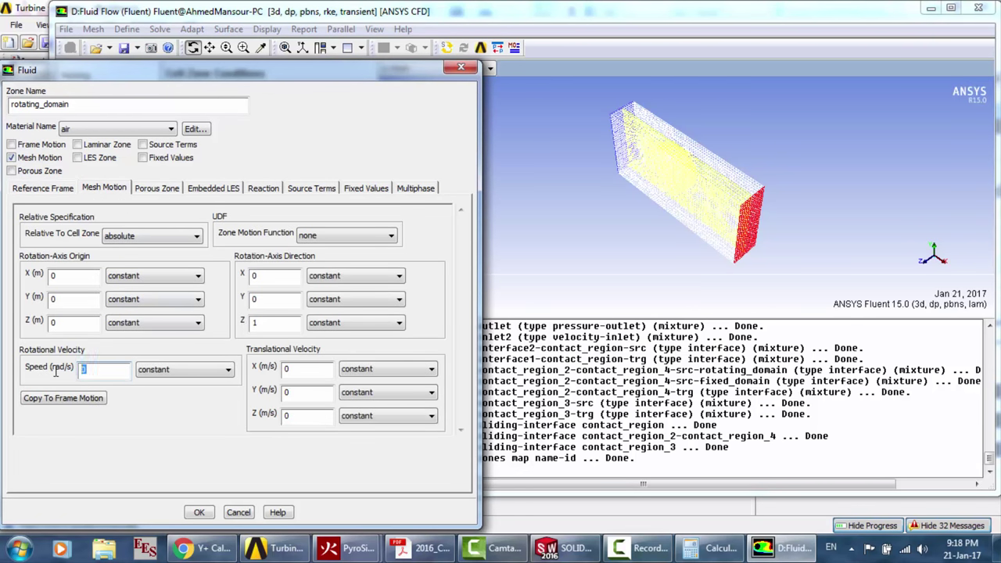
pyautogui.click(198, 512)
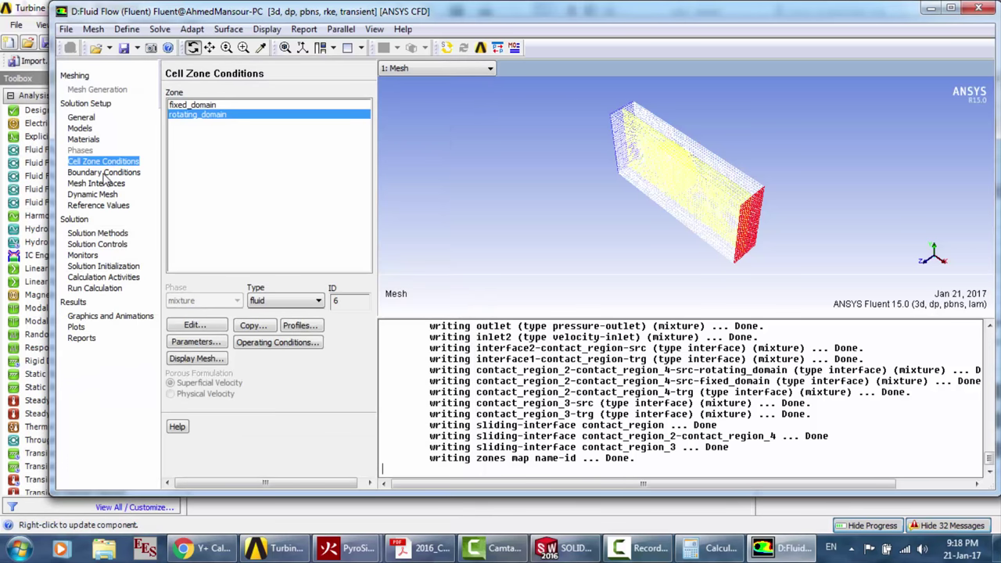
# Open the velocity-inlet boundary condition of inlet1 and set its velocity magnitude to 5 m/s
pyautogui.click(104, 173)
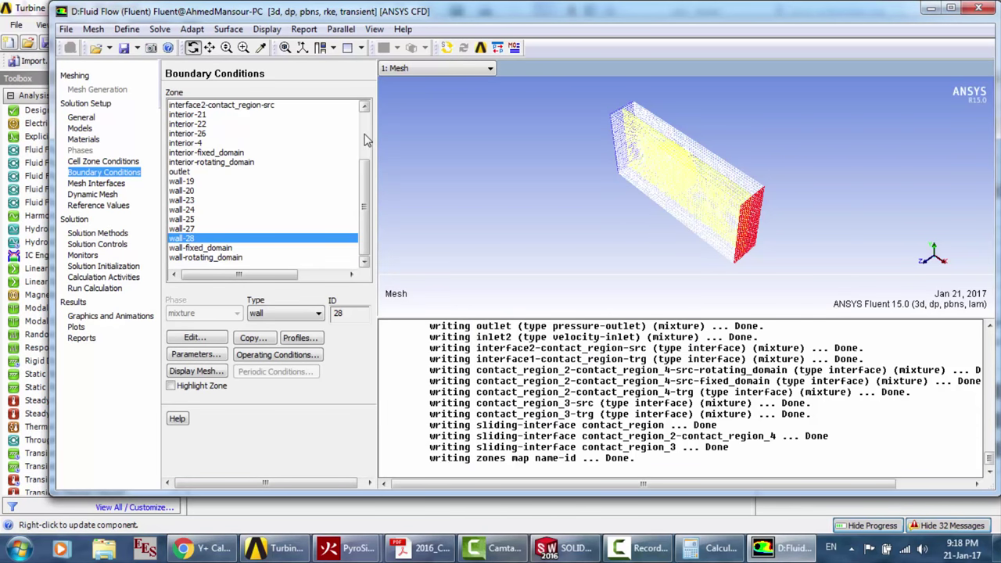
pyautogui.scroll(3, 365, 142)
pyautogui.click(206, 153)
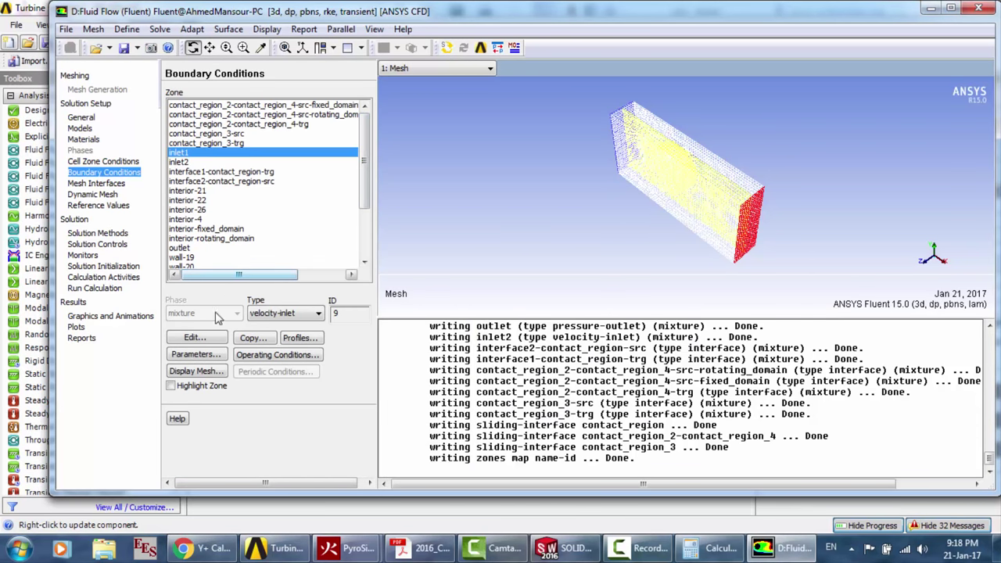
pyautogui.click(216, 338)
pyautogui.moveTo(188, 321); pyautogui.dragTo(156, 324)
pyautogui.write('5')
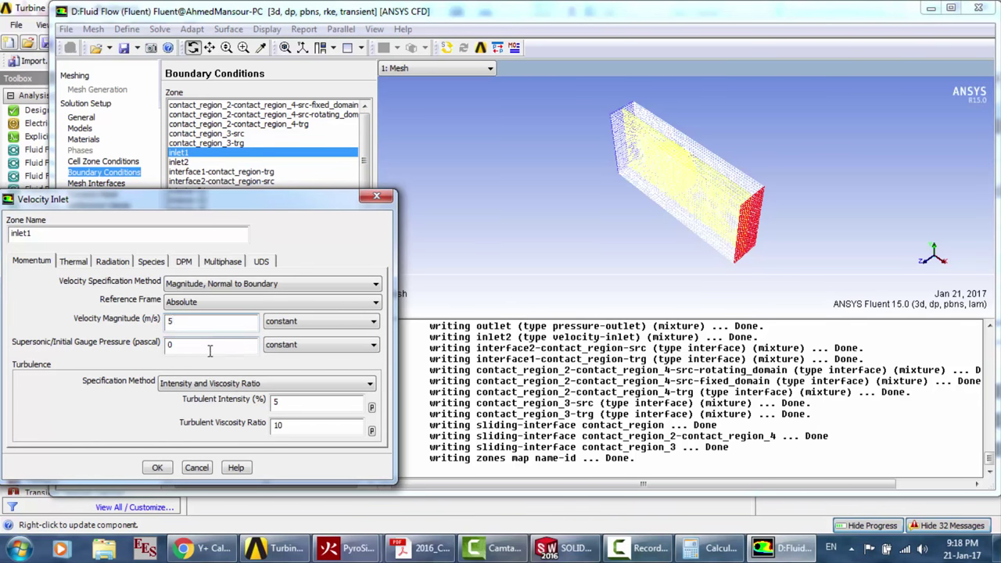
# Specify inlet1's turbulence by Intensity and Hydraulic Diameter, with 0.1 % turbulent intensity and a 0.675 m hydraulic diameter
pyautogui.click(282, 384)
pyautogui.click(271, 426)
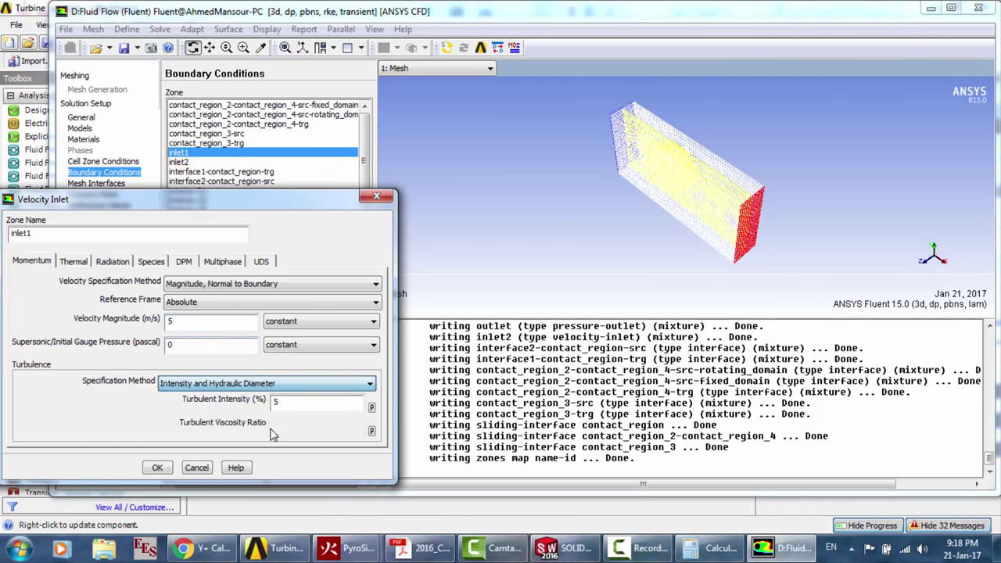
pyautogui.moveTo(286, 404); pyautogui.dragTo(247, 401)
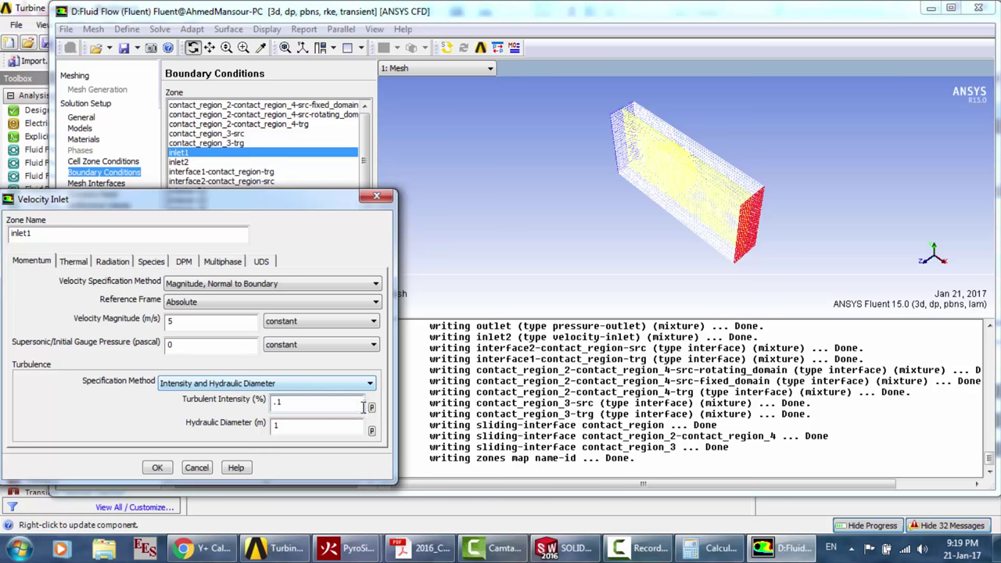
pyautogui.press('Tab')
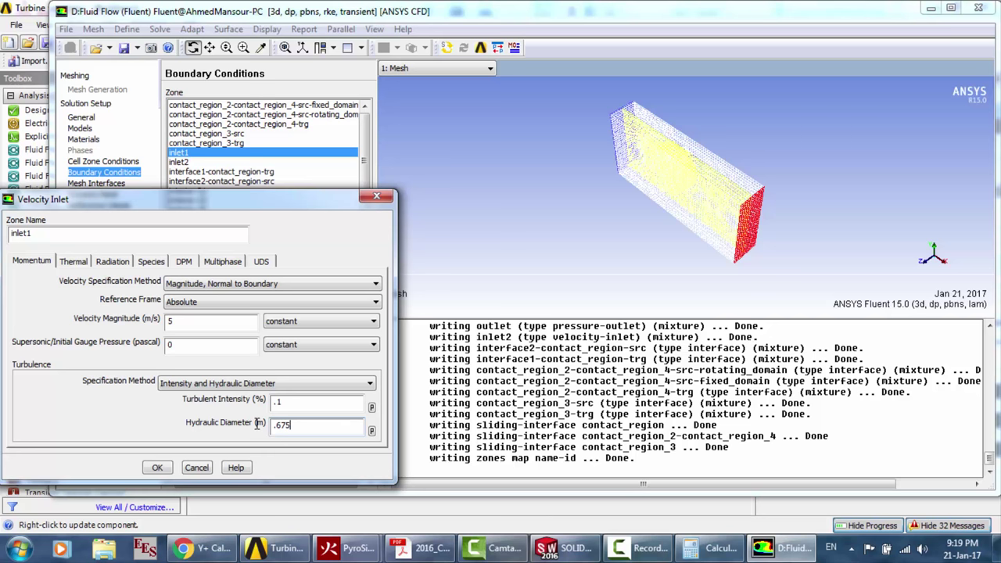
pyautogui.click(156, 467)
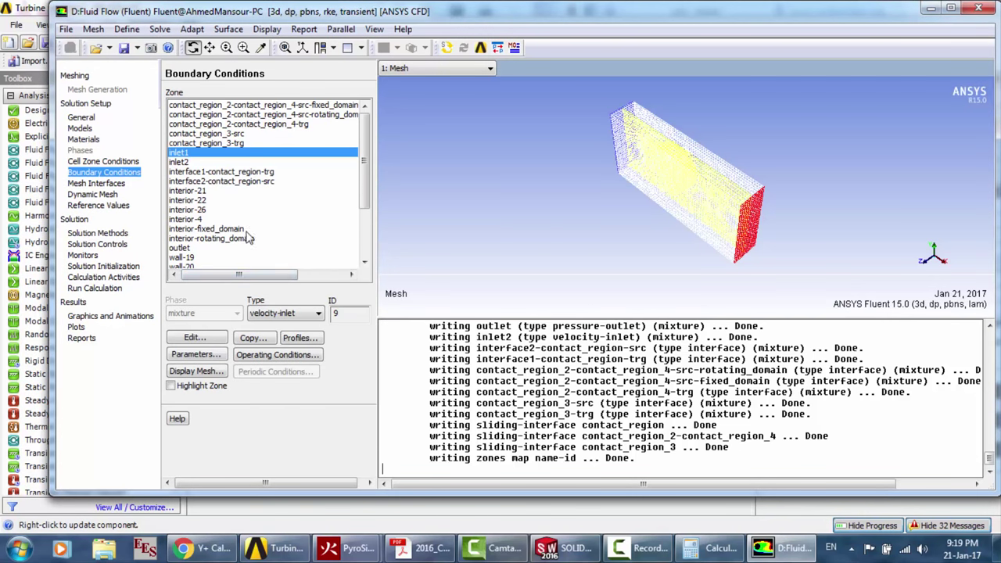
# Specify the outlet's backflow turbulence by Intensity and Hydraulic Diameter, with 0.1 % turbulent intensity and a 0.675 m hydraulic diameter
pyautogui.click(196, 248)
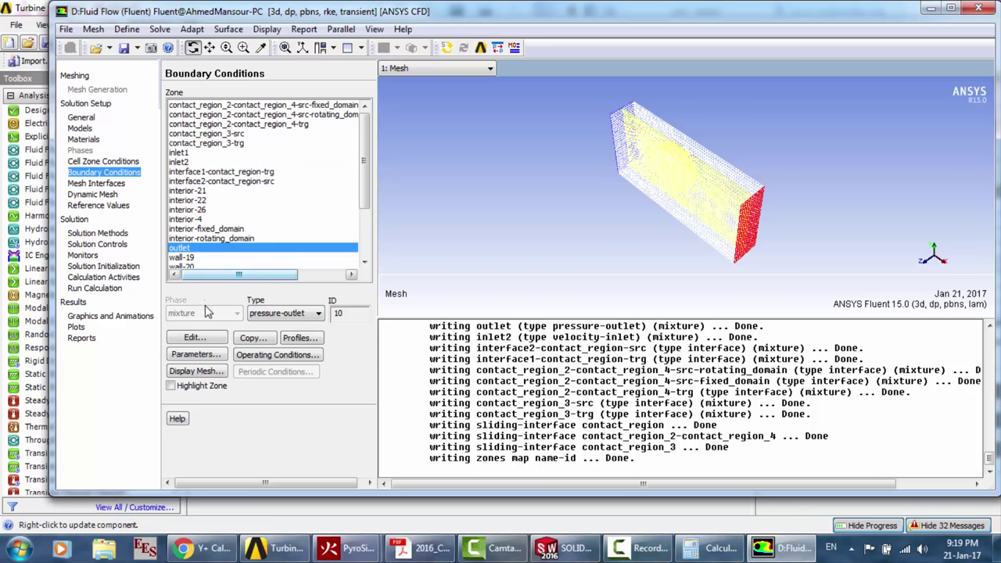
pyautogui.click(211, 338)
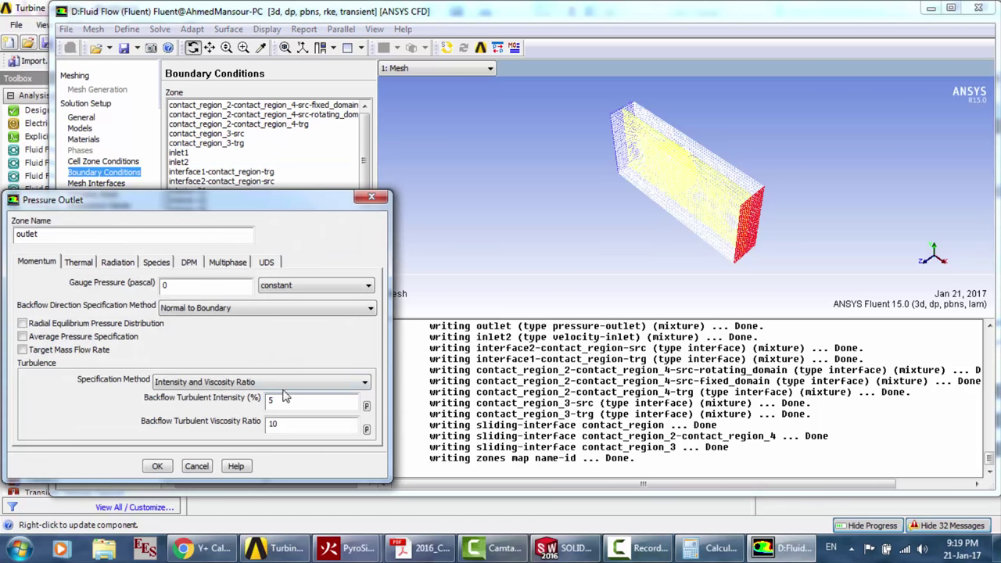
pyautogui.click(267, 383)
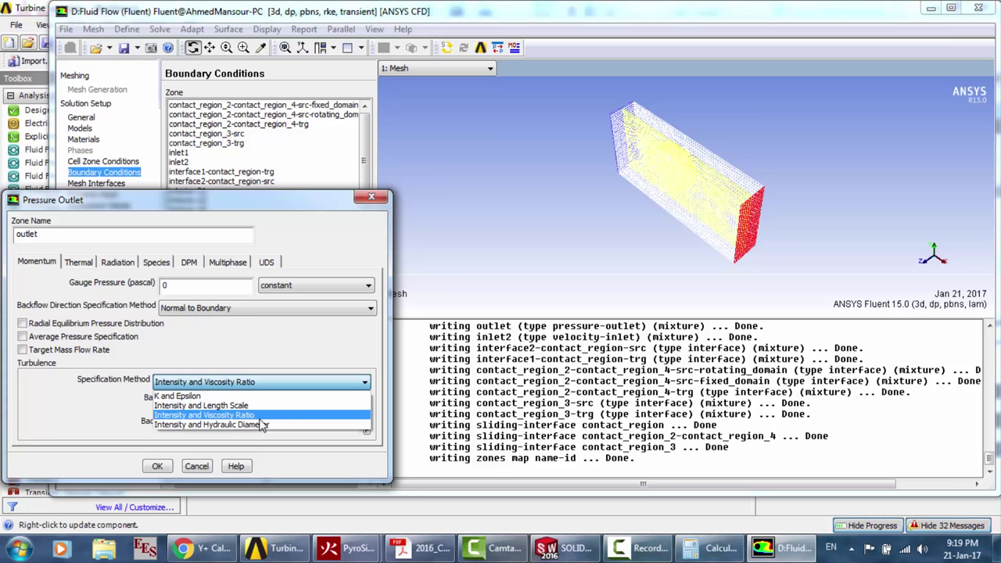
pyautogui.click(262, 425)
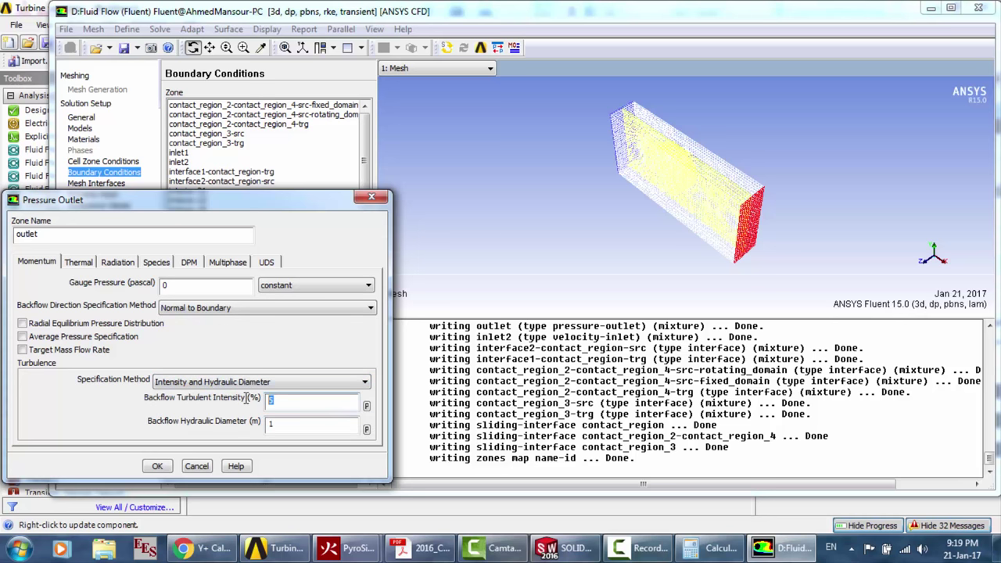
pyautogui.doubleClick(272, 423)
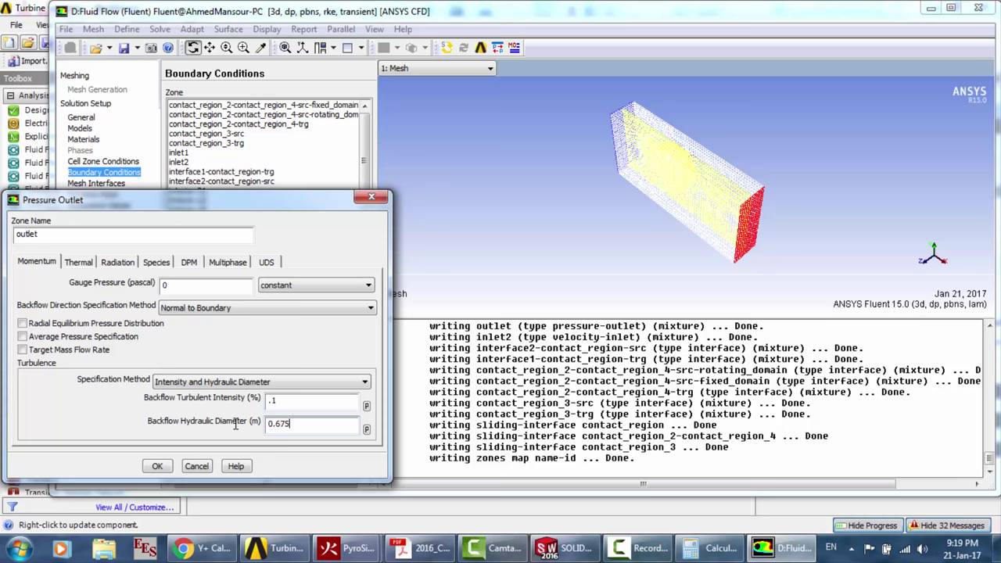
pyautogui.write('0.675')
pyautogui.click(156, 466)
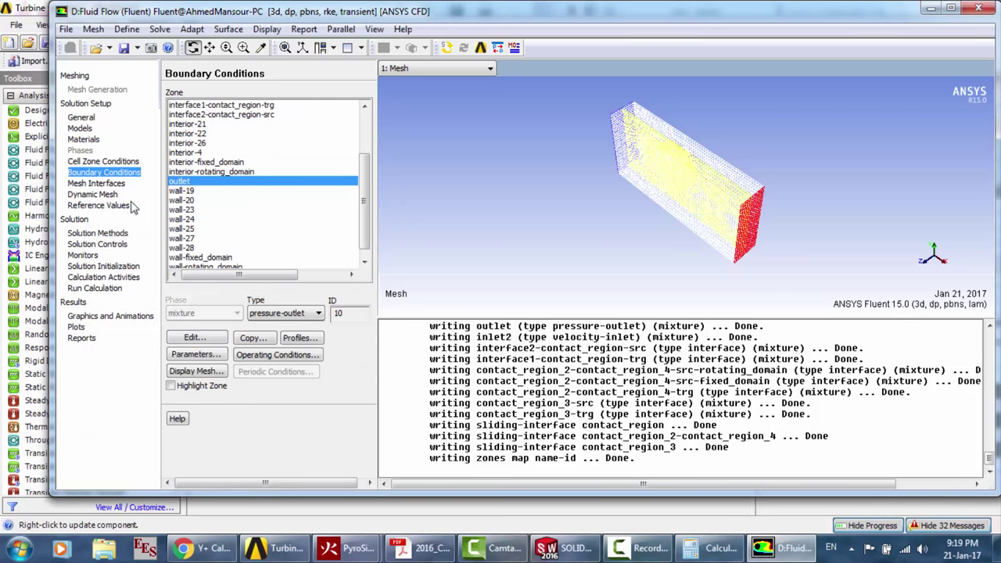
# Set the reference values to an area of 2 m2 and a length of 0.675 m
pyautogui.click(101, 184)
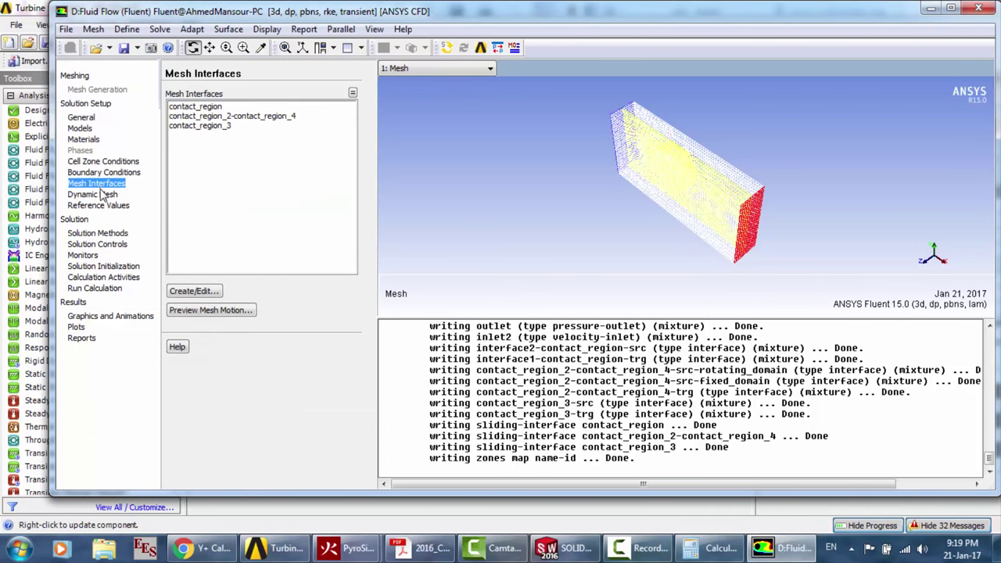
pyautogui.click(100, 195)
pyautogui.click(100, 206)
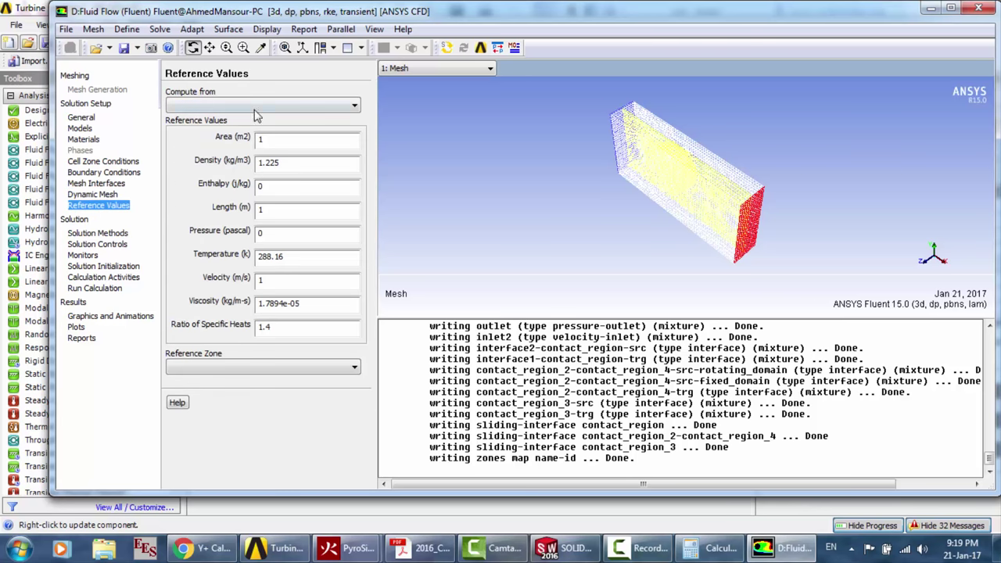
pyautogui.click(271, 137)
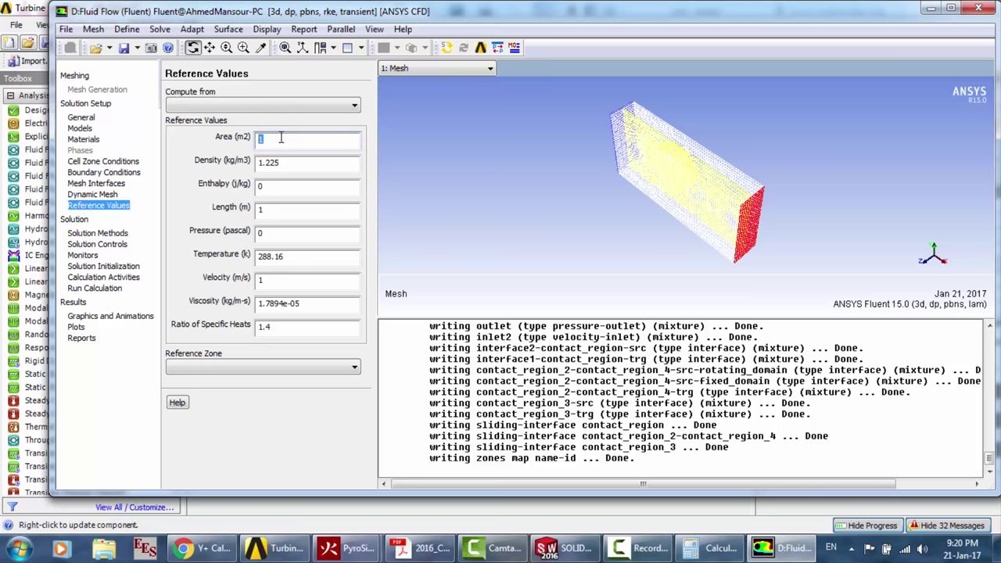
pyautogui.write('2')
pyautogui.click(242, 207)
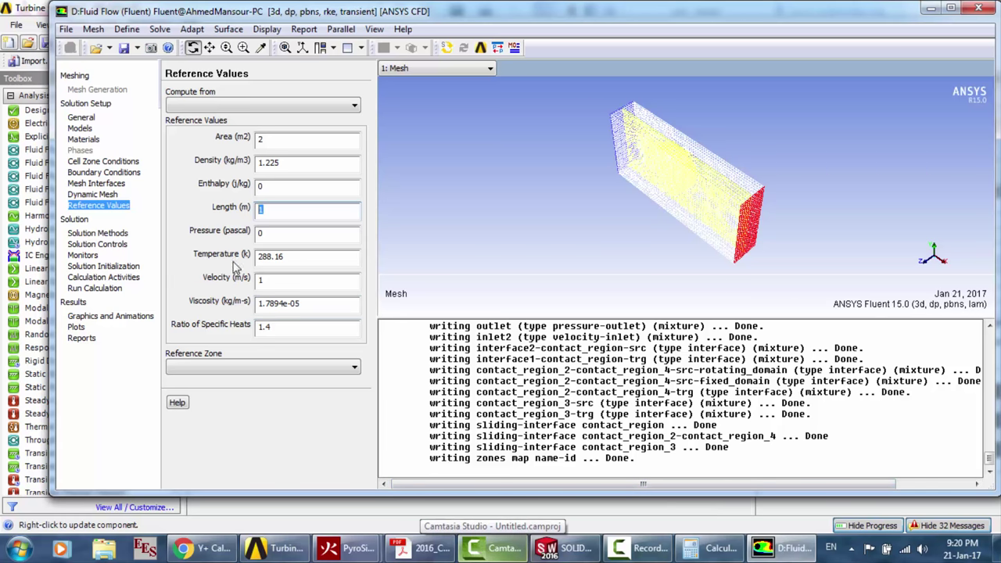
pyautogui.write('.675')
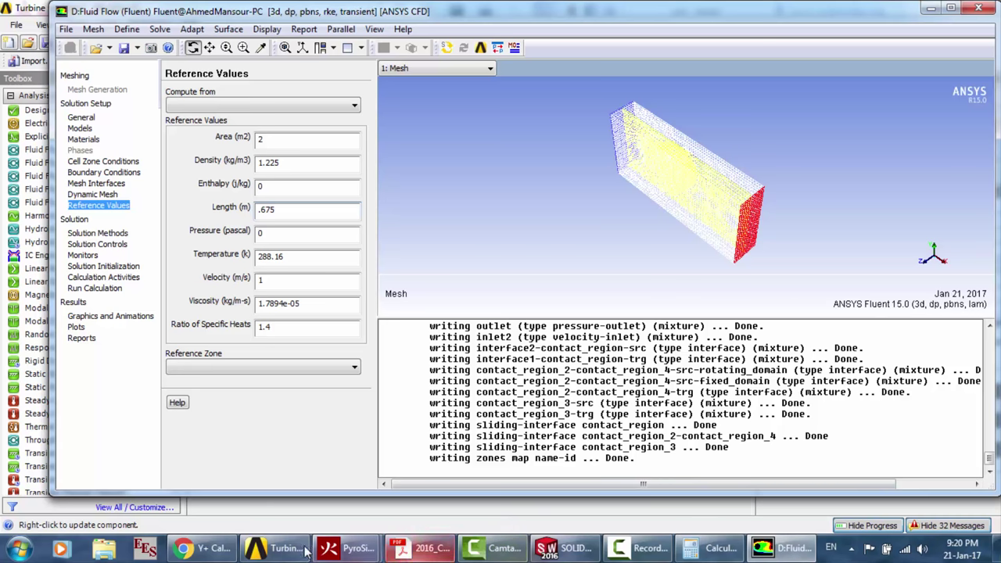
# Switch to the Workbench project, open system D's mesh in Meshing, and hide all bodies except the rotating domain with the blade slots
pyautogui.click(276, 548)
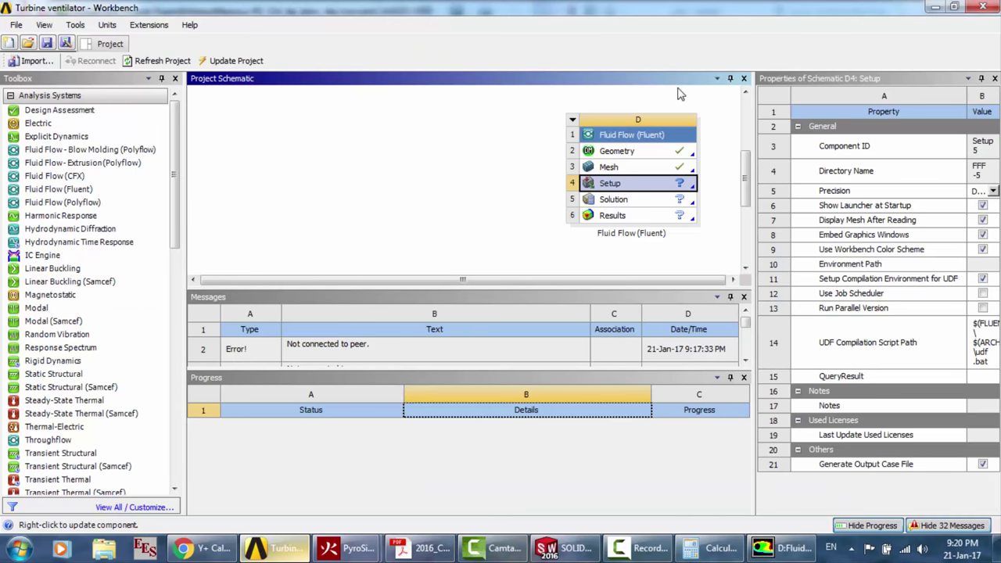
pyautogui.doubleClick(634, 171)
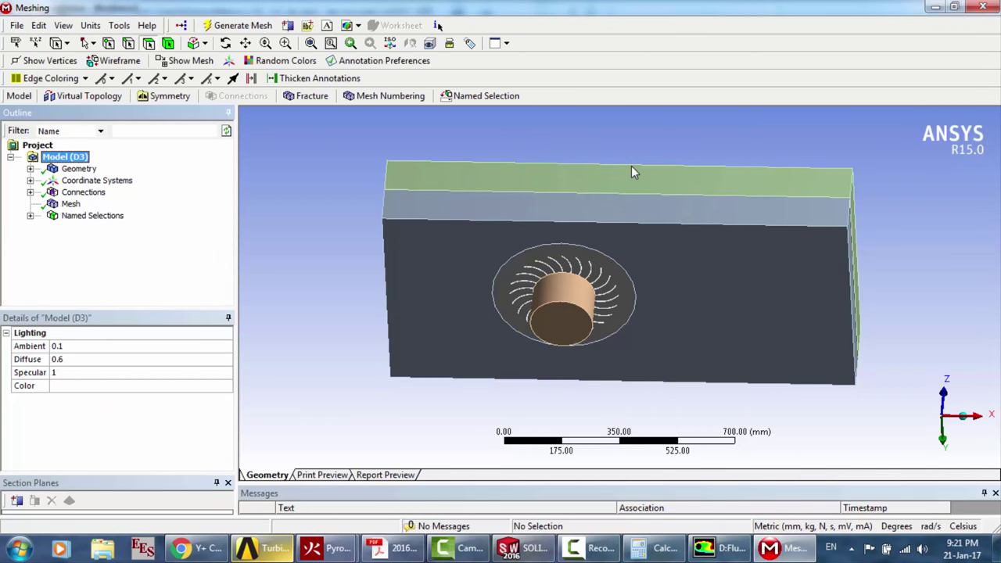
pyautogui.click(226, 43)
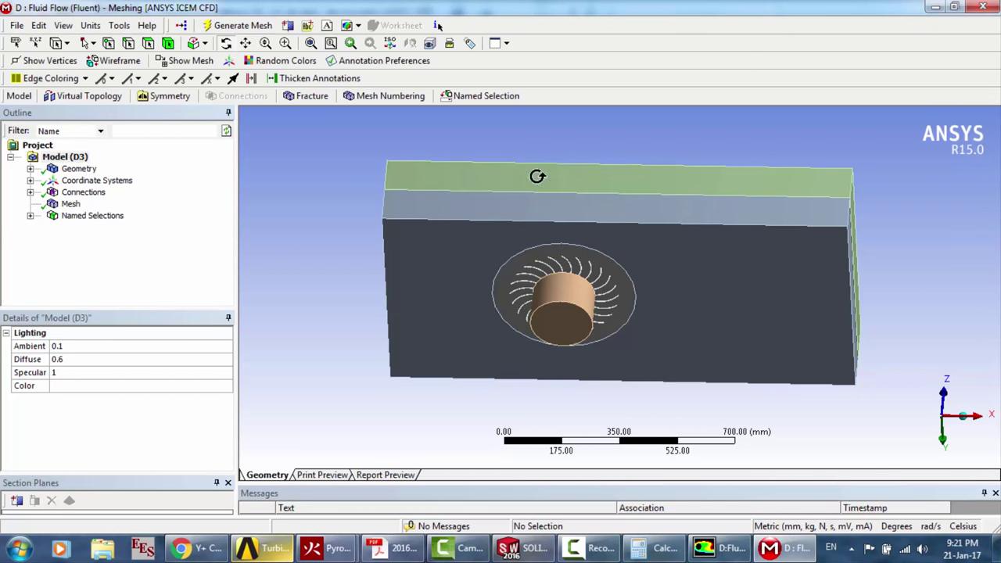
pyautogui.moveTo(592, 231); pyautogui.dragTo(592, 194)
pyautogui.scroll(3, 592, 195)
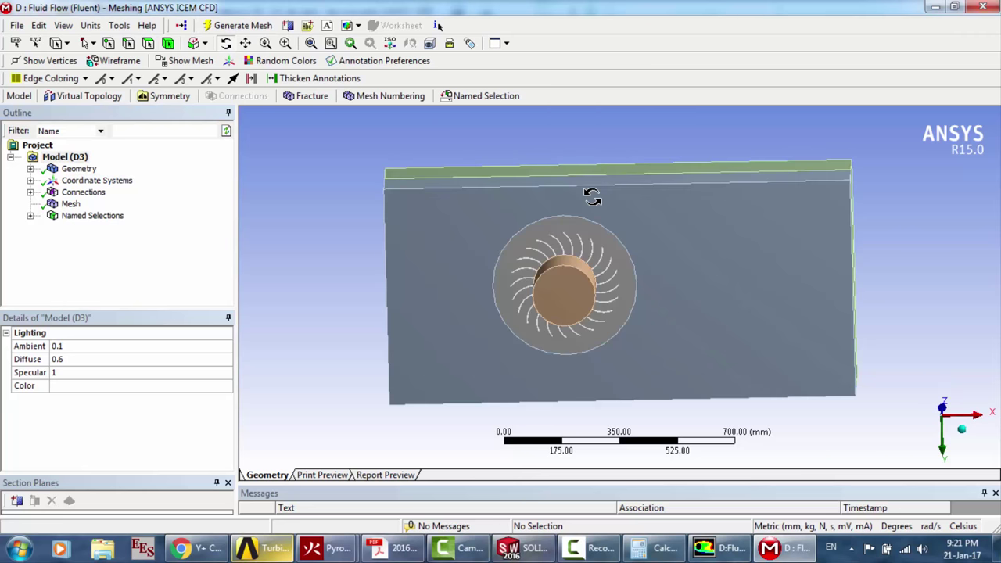
pyautogui.scroll(3, 592, 197)
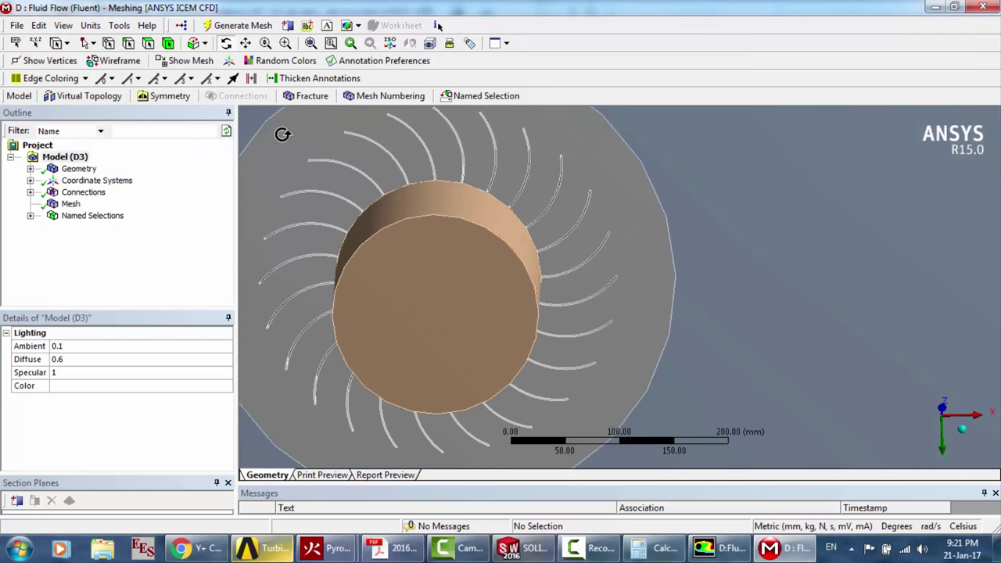
pyautogui.click(169, 43)
pyautogui.click(721, 197)
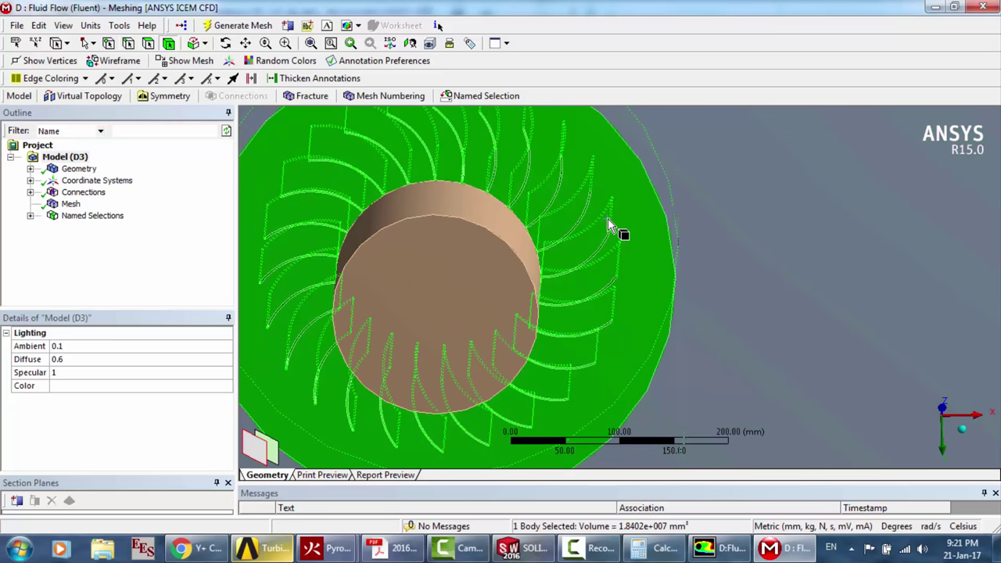
pyautogui.rightClick(608, 222)
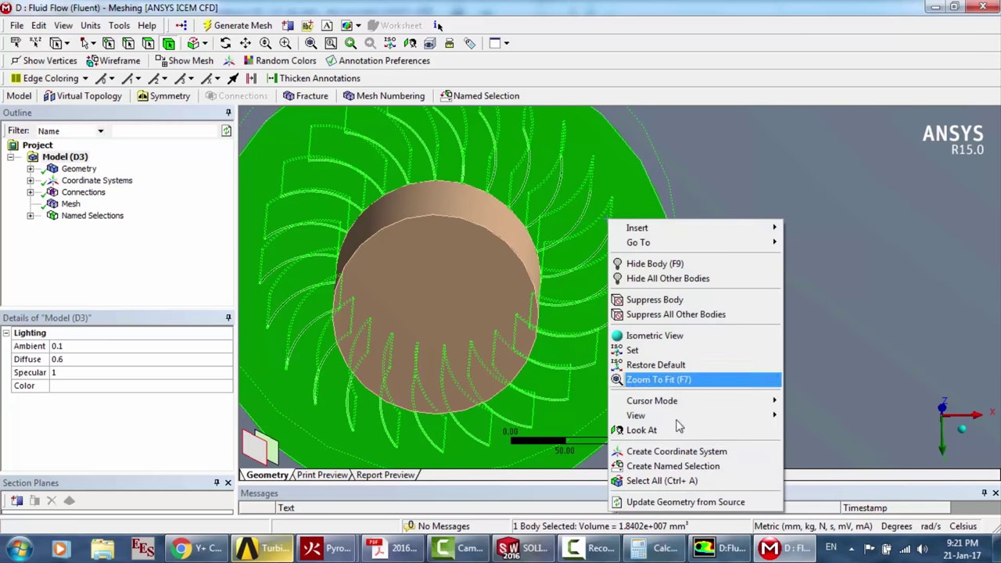
pyautogui.click(648, 279)
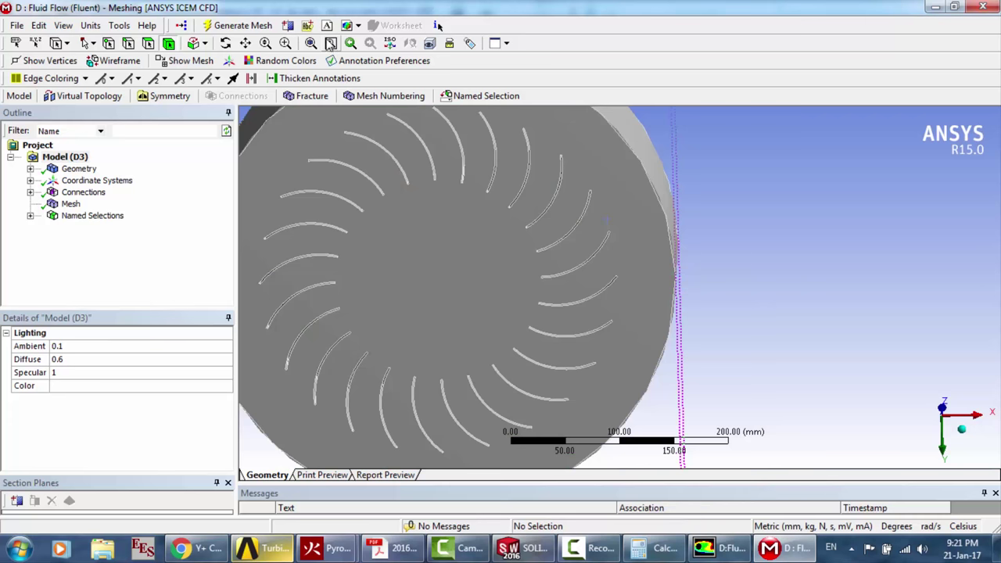
# Select the long curved face of one blade slot in the rotating domain and inspect its surface area and adjoining faces
pyautogui.scroll(5, 501, 191)
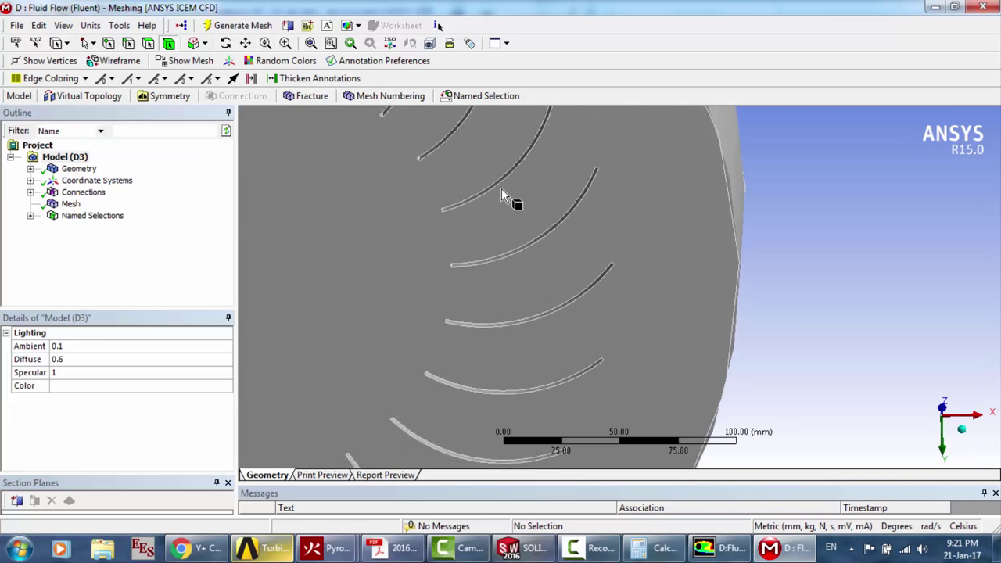
pyautogui.scroll(3, 502, 192)
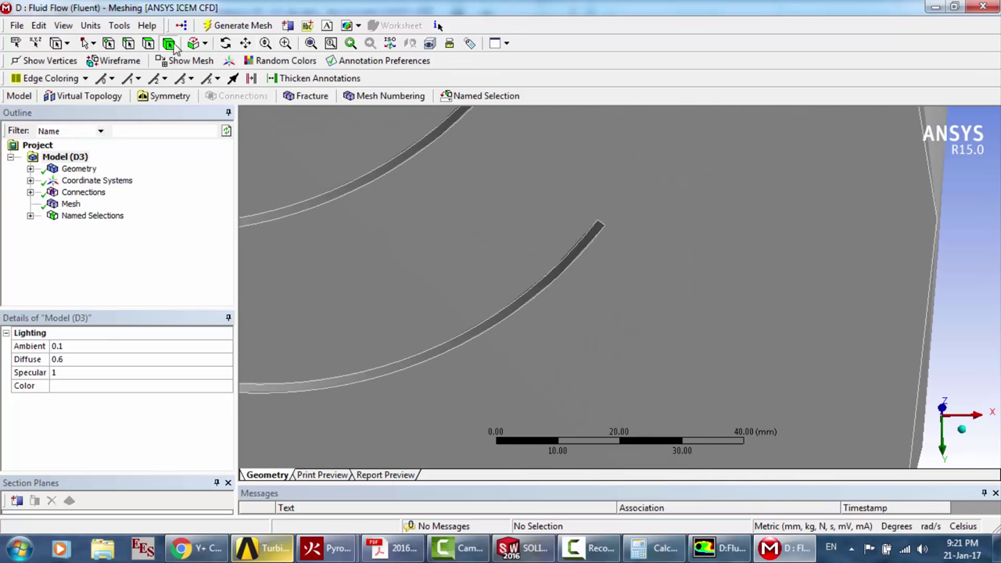
pyautogui.click(584, 244)
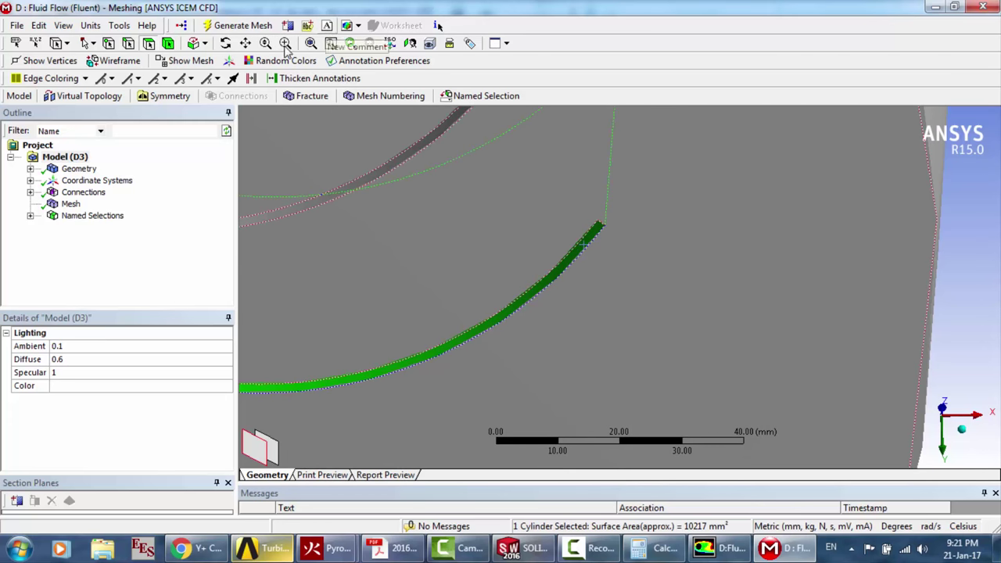
pyautogui.click(226, 44)
pyautogui.moveTo(601, 273); pyautogui.dragTo(636, 259)
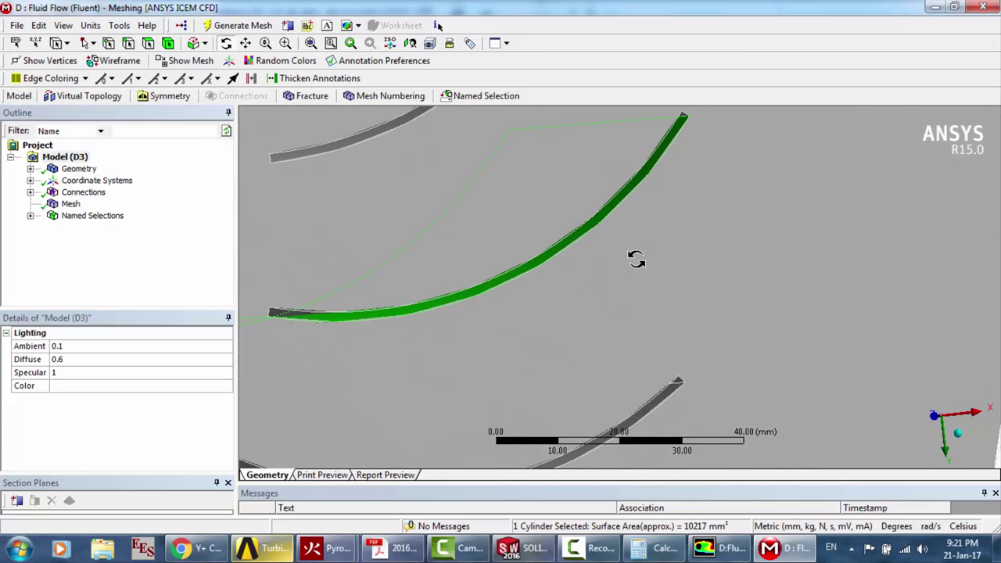
pyautogui.click(148, 44)
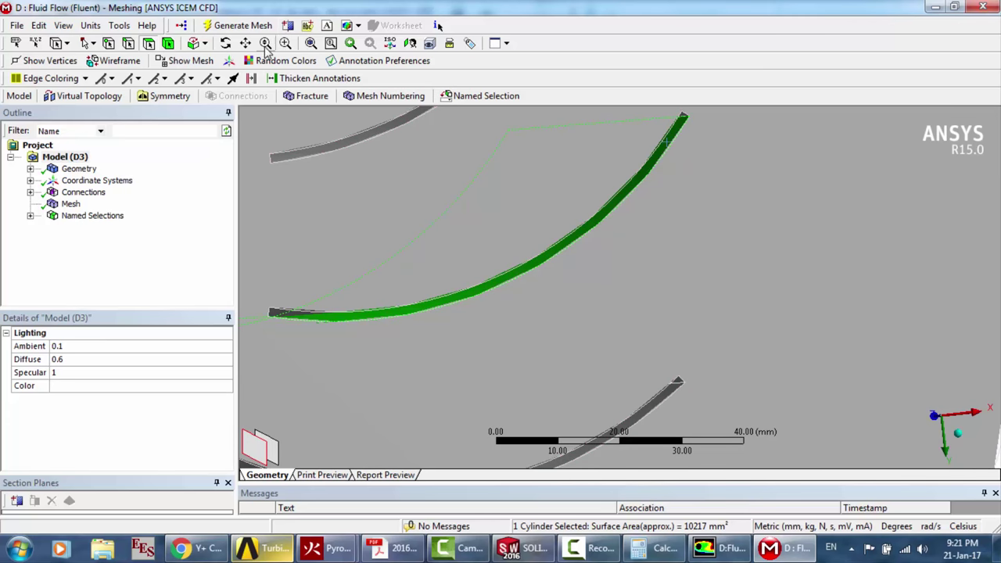
pyautogui.click(224, 43)
pyautogui.moveTo(446, 215); pyautogui.dragTo(446, 166)
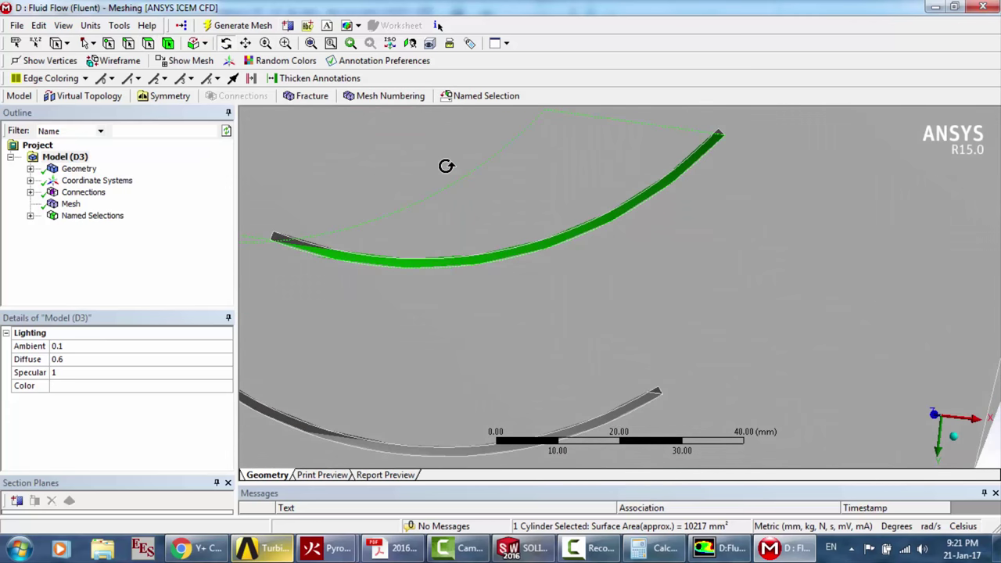
pyautogui.click(149, 44)
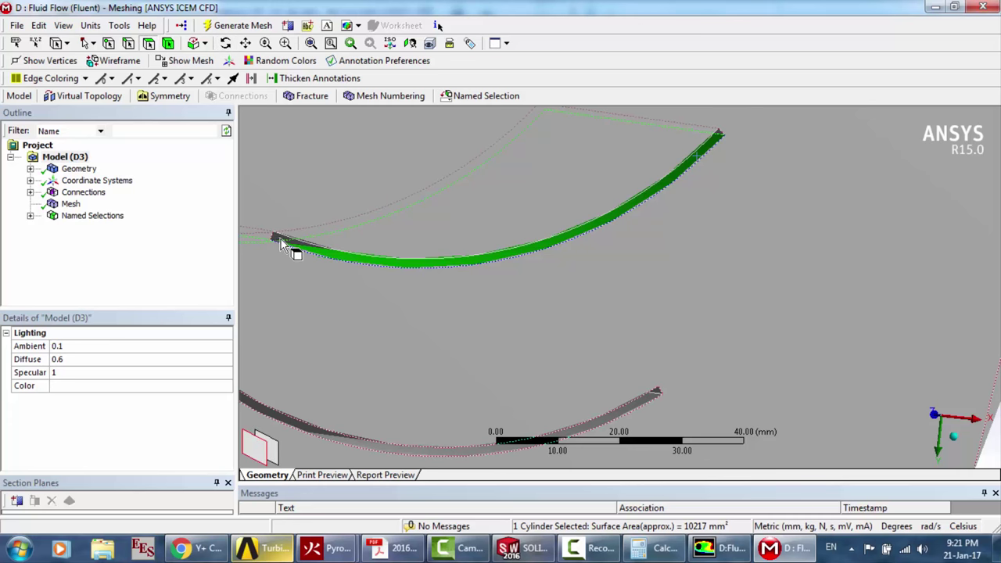